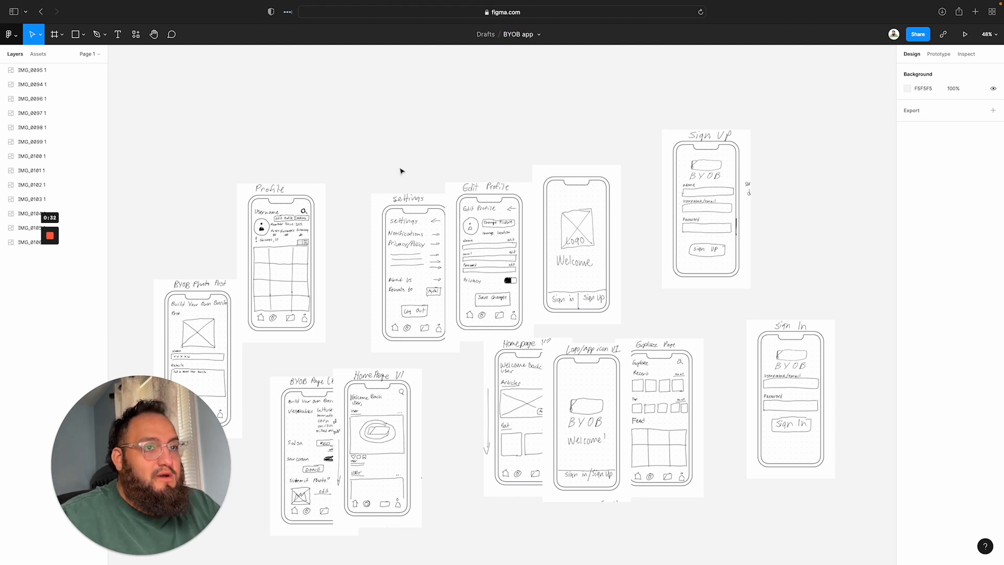
scroll(403, 168, up, 1)
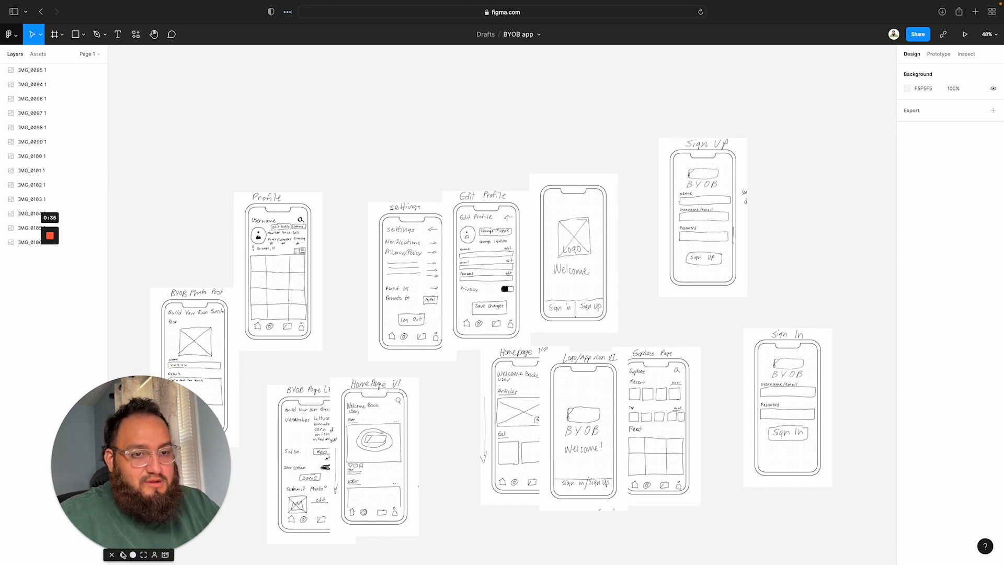
click(123, 556)
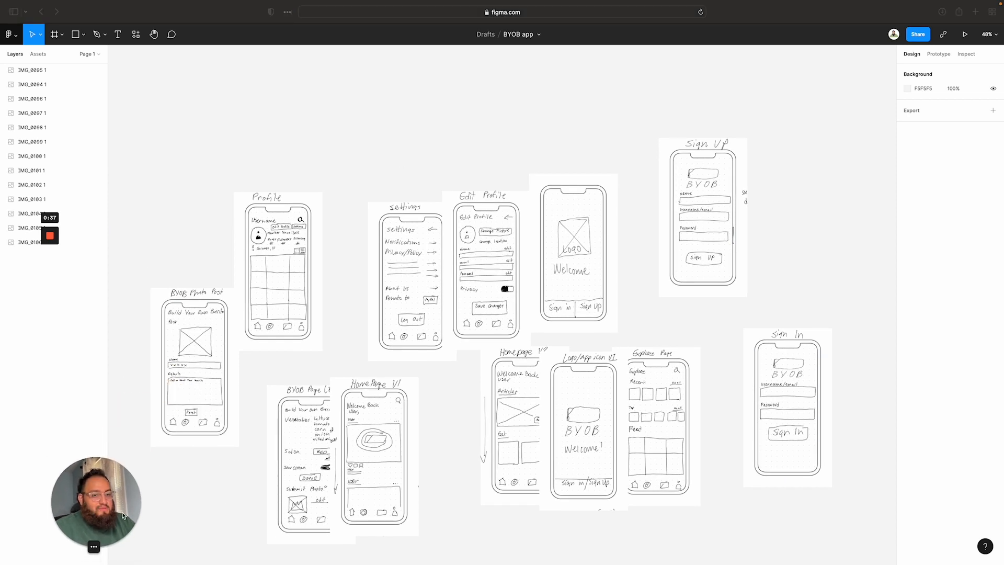
scroll(310, 279, left, 1)
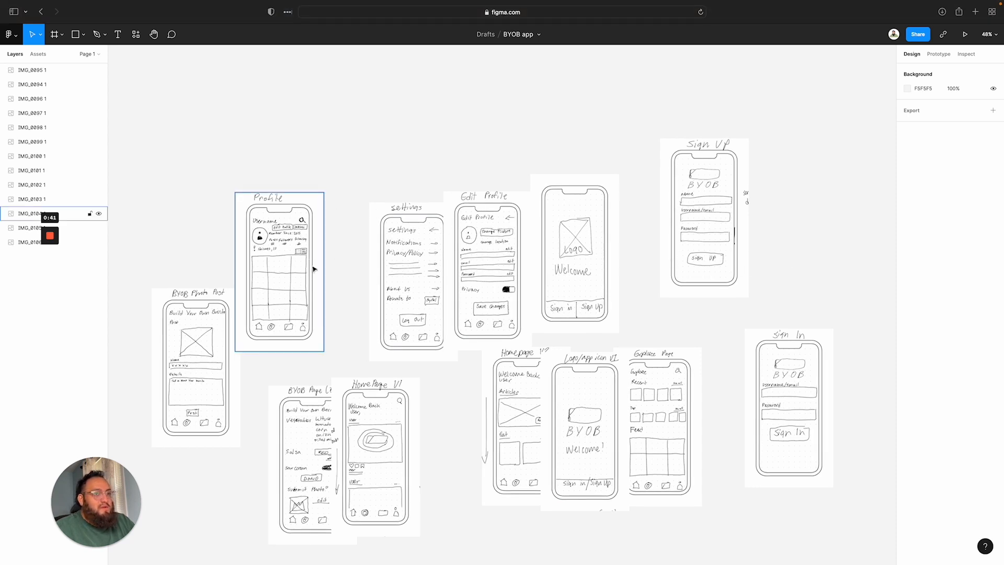
Start a top row with the Welcome sketch followed by Logo/App icon V1, moving the Profile sketch out of the way below
drag(312, 266, 327, 291)
mouse_move(585, 254)
mouse_down()
mouse_move(368, 135)
mouse_move(206, 134)
mouse_move(211, 154)
mouse_up()
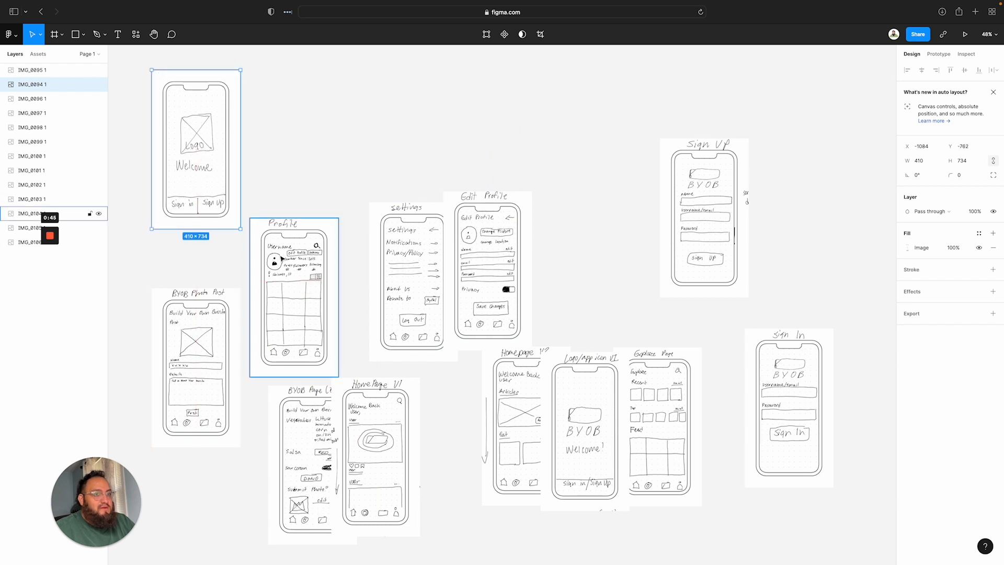
mouse_move(288, 259)
mouse_down()
mouse_move(345, 309)
mouse_move(704, 518)
mouse_move(698, 508)
mouse_up()
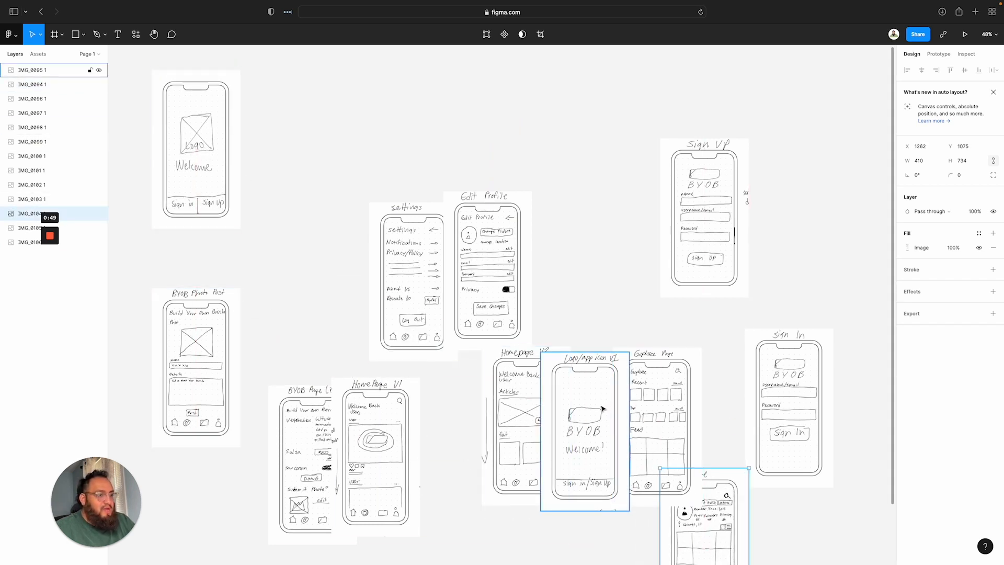
mouse_move(602, 405)
mouse_down()
mouse_move(338, 136)
mouse_move(313, 124)
mouse_up()
Shift the Settings and Edit Profile sketches down and line up Sign Up and Sign In as the third and fourth sketches of the top row
drag(387, 252, 363, 308)
drag(474, 249, 462, 318)
drag(717, 168, 413, 123)
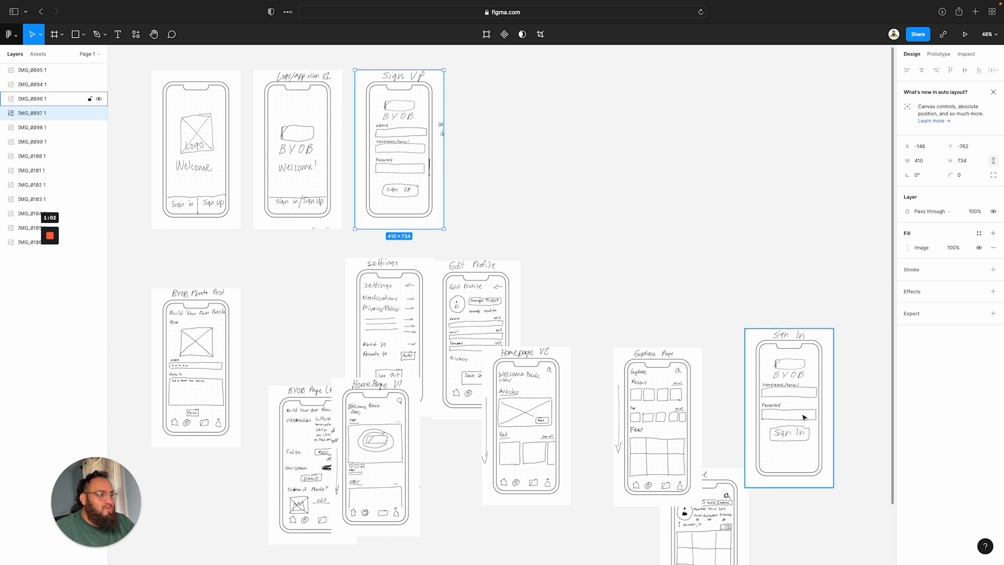
mouse_move(804, 417)
mouse_down()
mouse_move(637, 199)
mouse_move(514, 137)
mouse_move(523, 148)
mouse_move(513, 158)
mouse_up()
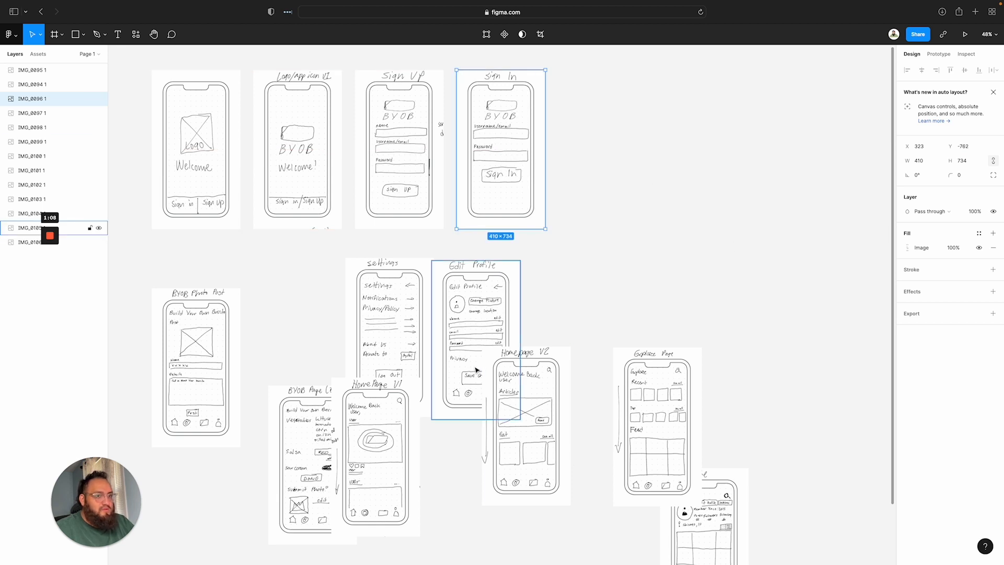
Extend the top row after Sign In with the Homepage V1 sketch followed by Homepage V2, evenly spaced
scroll(477, 369, down, 1)
mouse_move(534, 414)
mouse_down()
mouse_move(668, 151)
mouse_move(615, 133)
mouse_move(619, 144)
mouse_up()
scroll(643, 252, up, 1)
scroll(644, 252, up, 3)
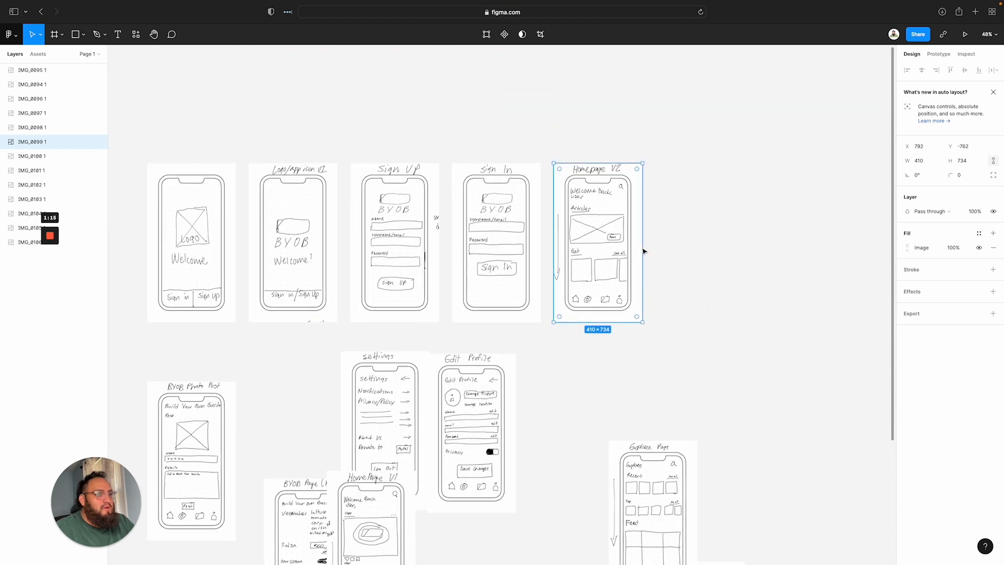
scroll(642, 260, down, 2)
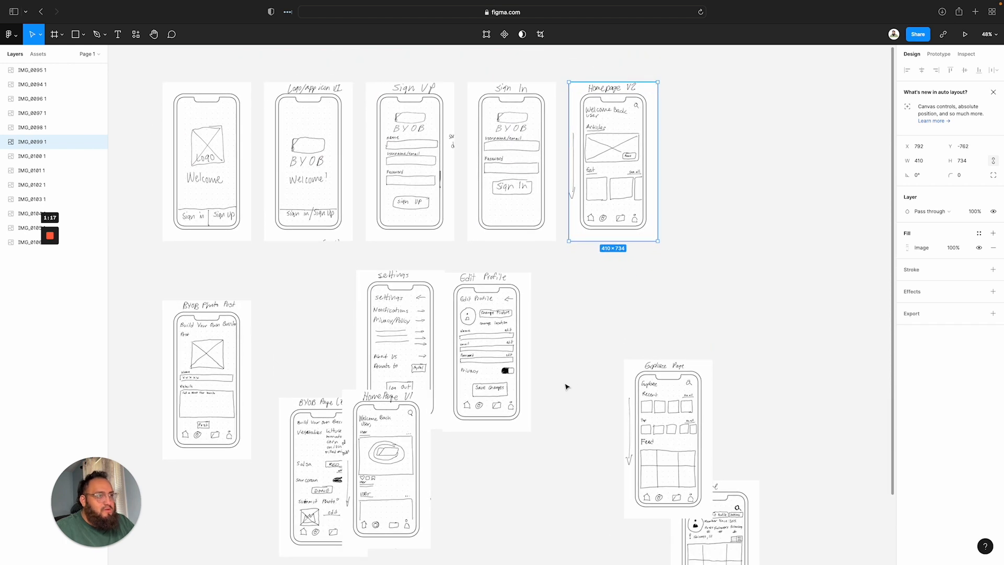
click(398, 413)
mouse_move(398, 413)
mouse_down()
mouse_move(545, 396)
mouse_move(740, 255)
mouse_up()
click(612, 157)
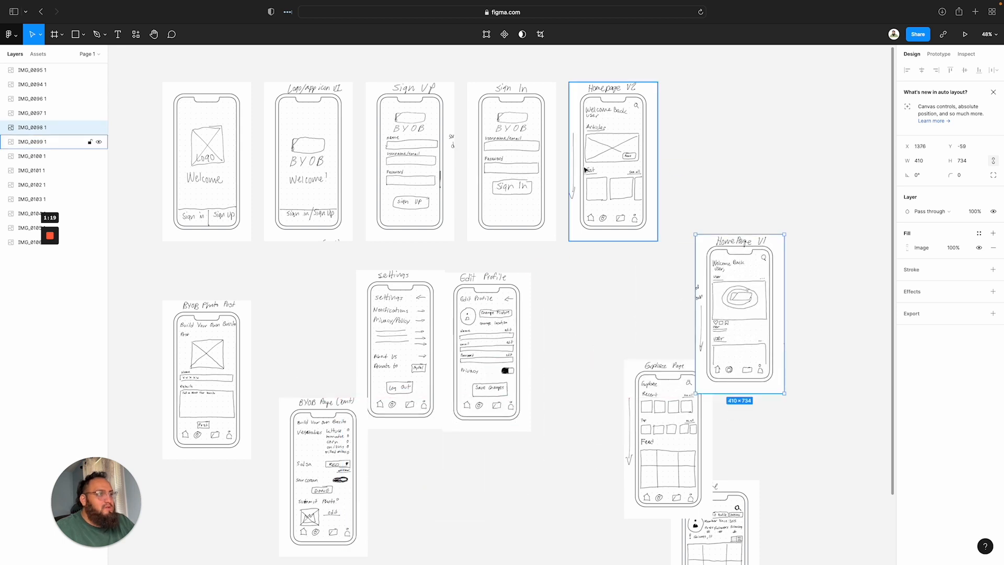
drag(612, 157, 805, 146)
click(717, 275)
mouse_move(718, 275)
mouse_down()
mouse_move(578, 120)
mouse_move(600, 129)
mouse_up()
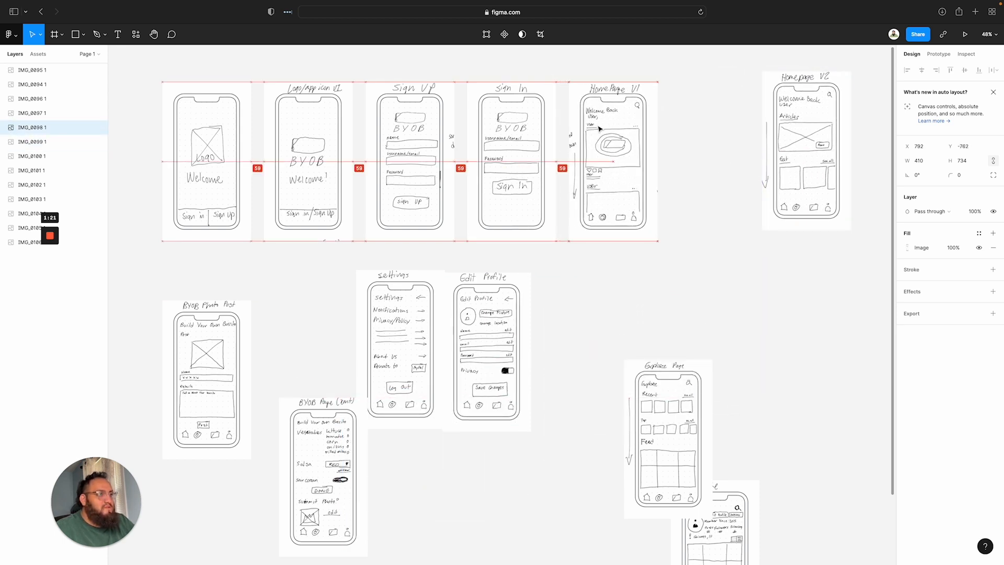
drag(815, 148, 719, 170)
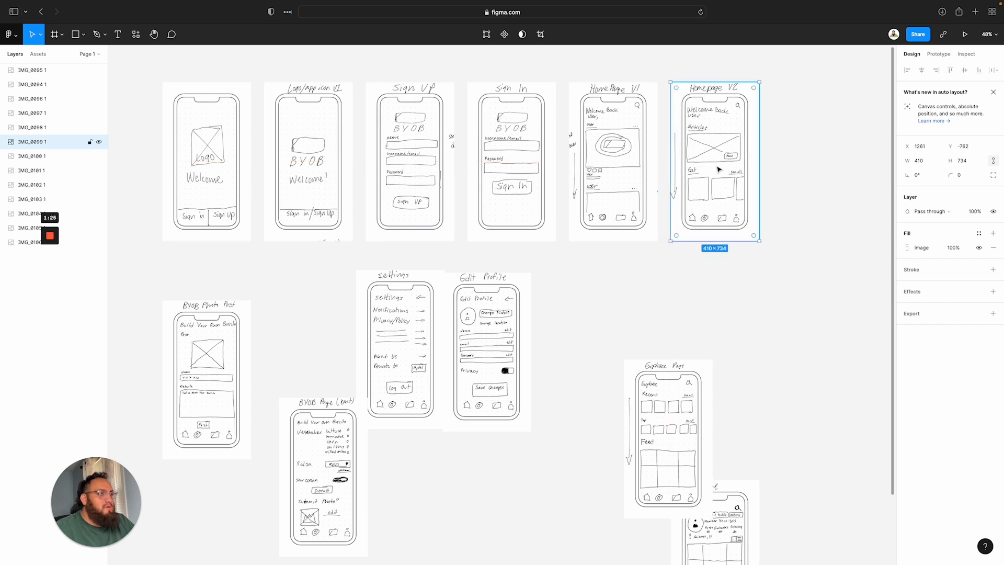
Arrange a second row beneath the first in the order BYOB Photo Post, BYOB Page (cont), Settings, Edit Profile, Explore Page, Profile
scroll(674, 336, down, 4)
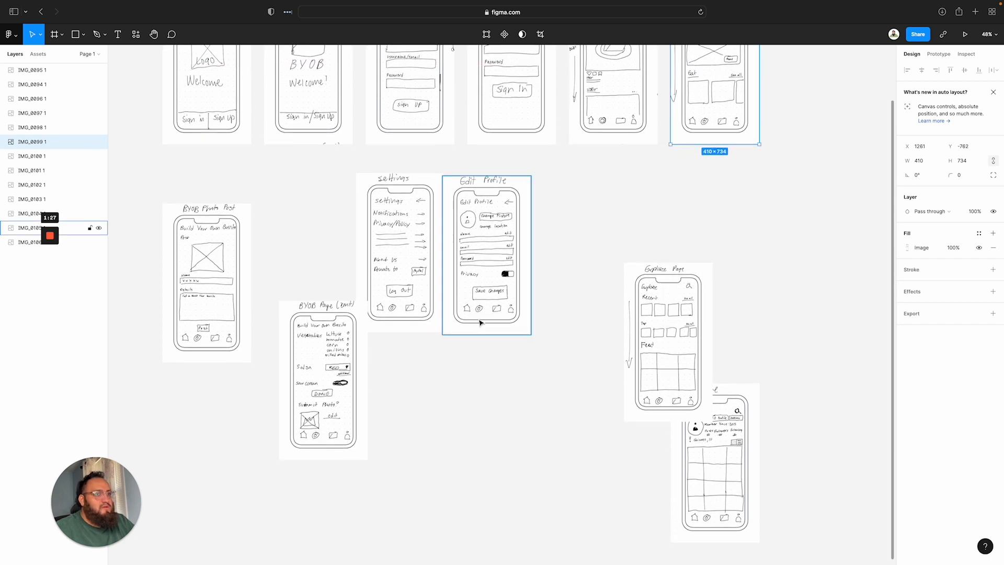
drag(659, 313, 604, 211)
mouse_move(733, 462)
mouse_down()
mouse_move(753, 335)
mouse_move(737, 230)
mouse_move(727, 243)
mouse_up()
drag(510, 261, 534, 247)
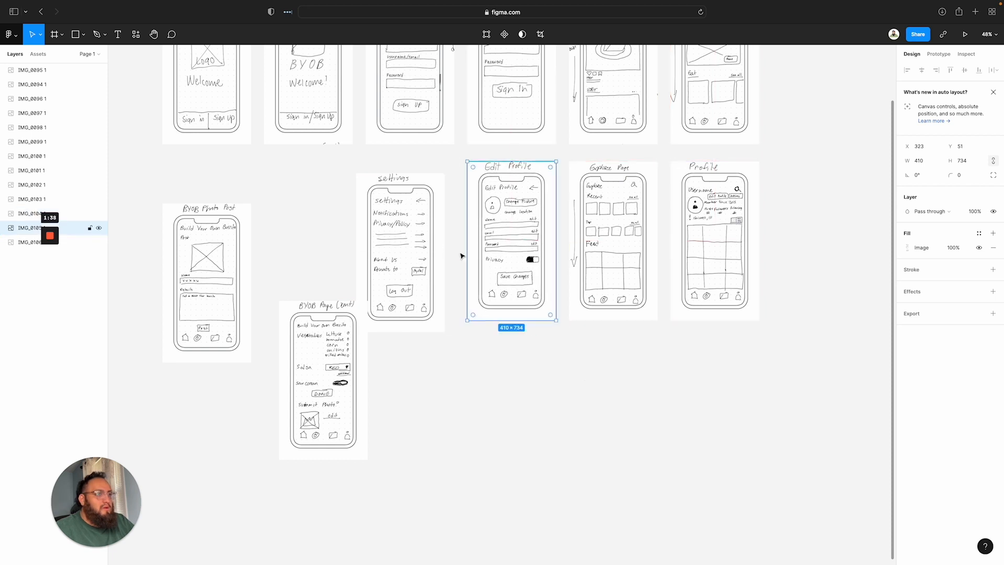
drag(430, 253, 440, 245)
mouse_move(339, 362)
mouse_down()
mouse_move(346, 262)
mouse_move(324, 228)
mouse_up()
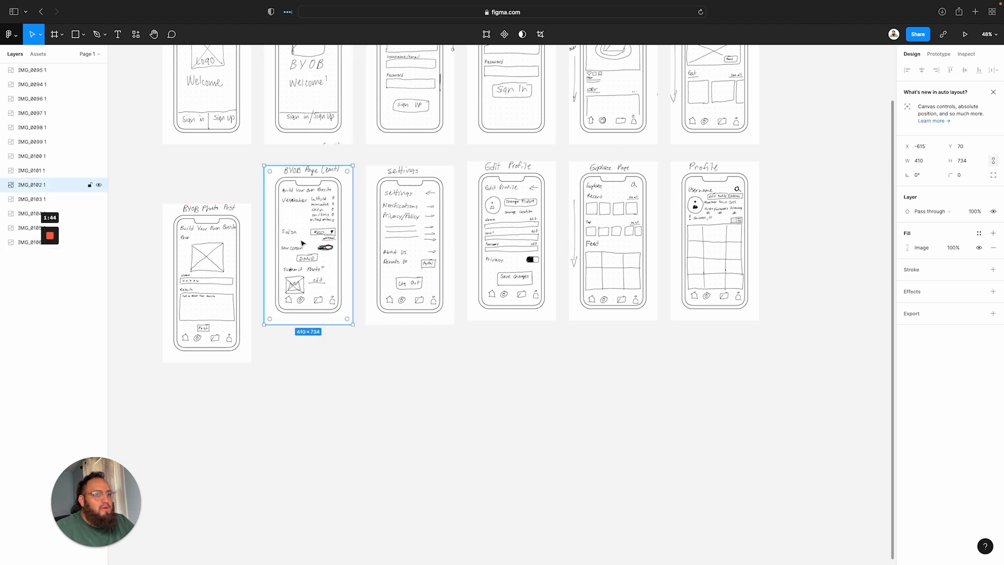
drag(225, 294, 225, 254)
scroll(738, 551, up, 5)
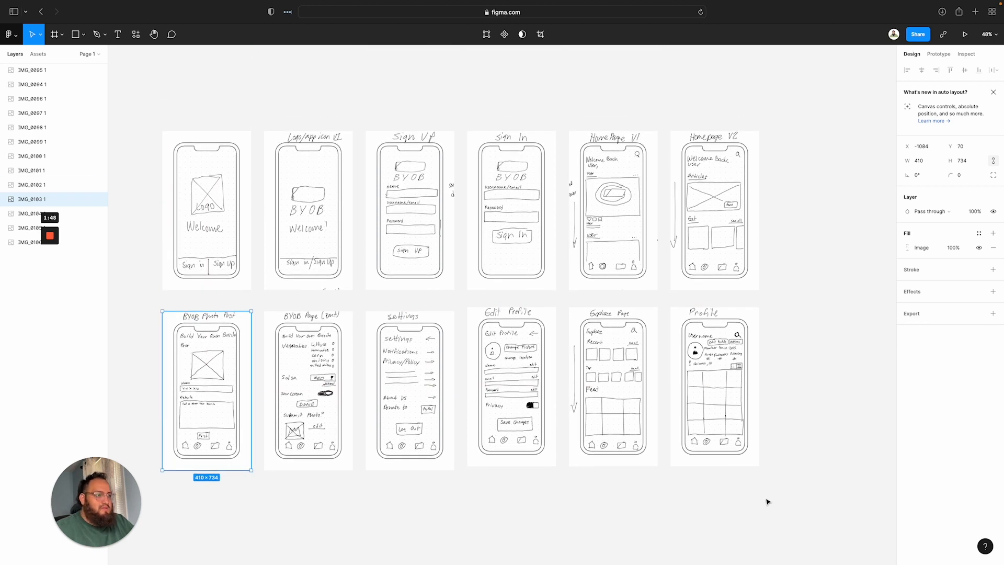
Group all the sketch images on the canvas and rename the group "Paper wireframes"
mouse_move(827, 473)
mouse_down()
mouse_move(379, 131)
mouse_move(165, 128)
mouse_move(149, 115)
mouse_move(554, 472)
mouse_move(866, 494)
mouse_move(833, 531)
mouse_move(690, 437)
mouse_move(120, 123)
mouse_up()
right_click(294, 170)
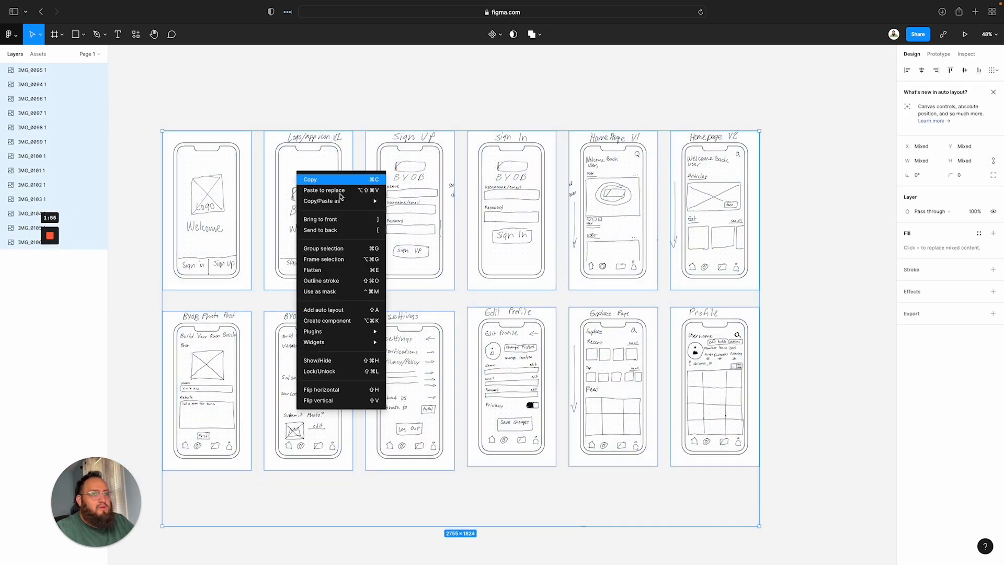
click(353, 247)
right_click(34, 73)
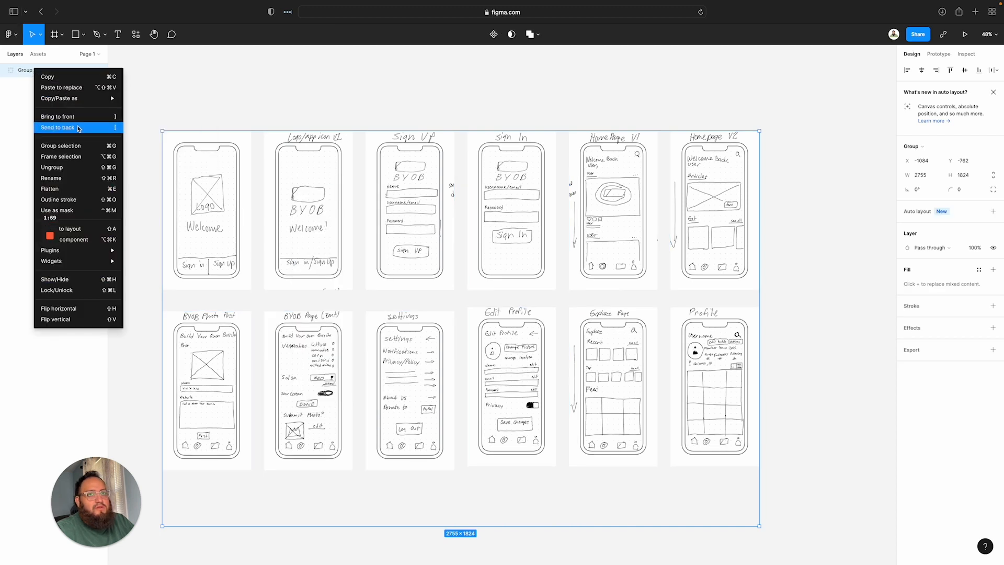
click(77, 178)
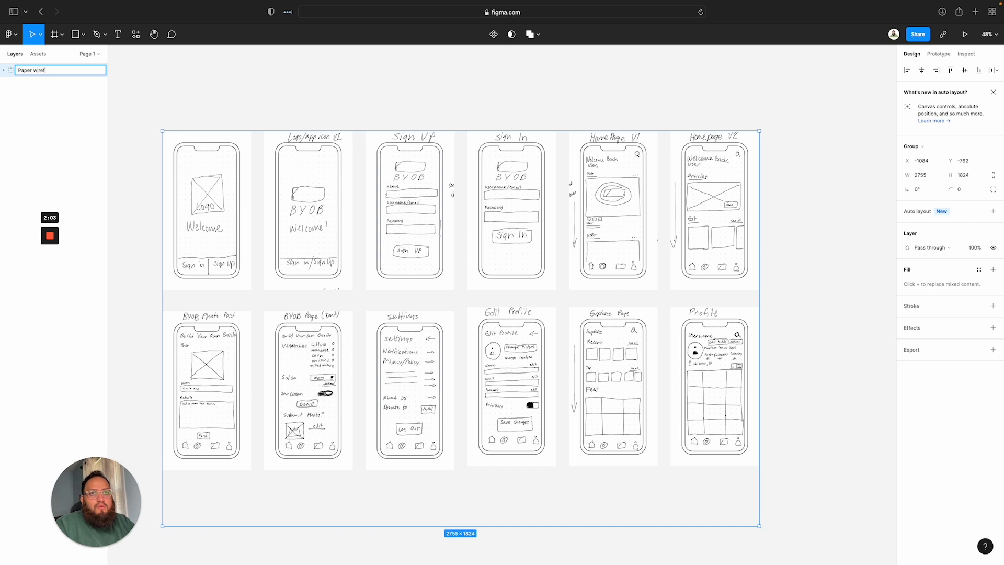
text(Paper wireframes)
key(Return)
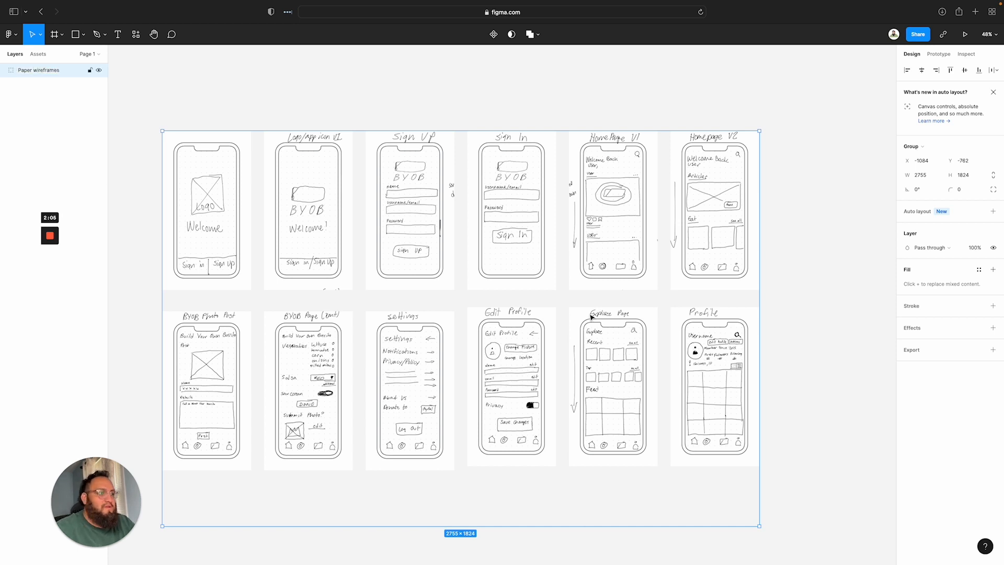
click(815, 347)
scroll(767, 298, down, 5)
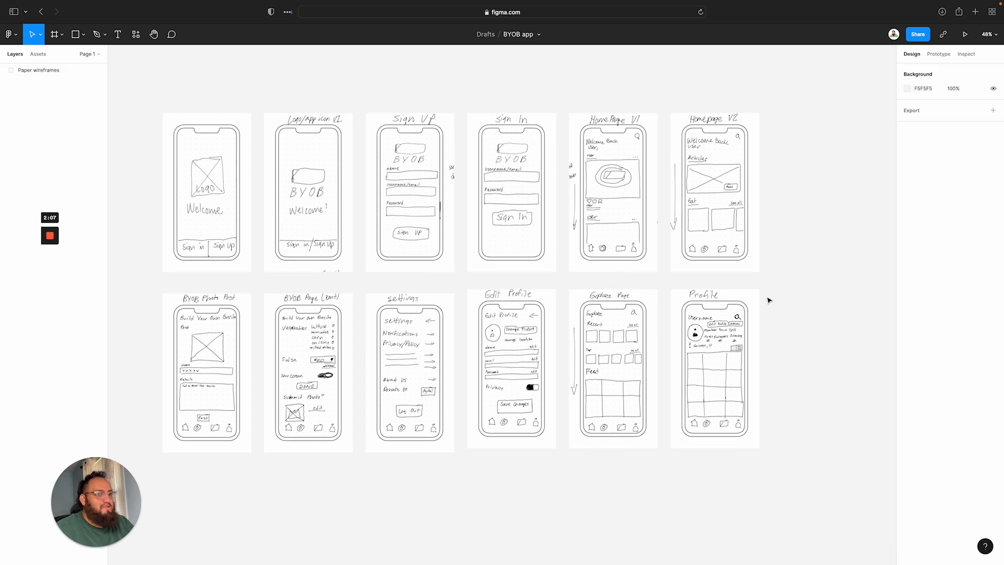
scroll(767, 301, up, 4)
scroll(767, 300, down, 15)
scroll(767, 300, up, 15)
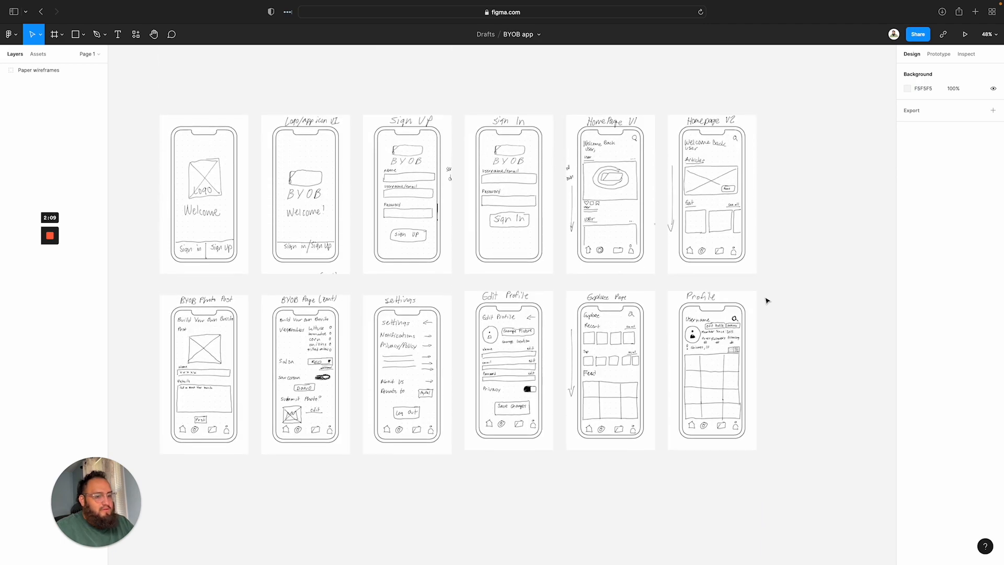
scroll(767, 300, down, 3)
scroll(767, 300, down, 4)
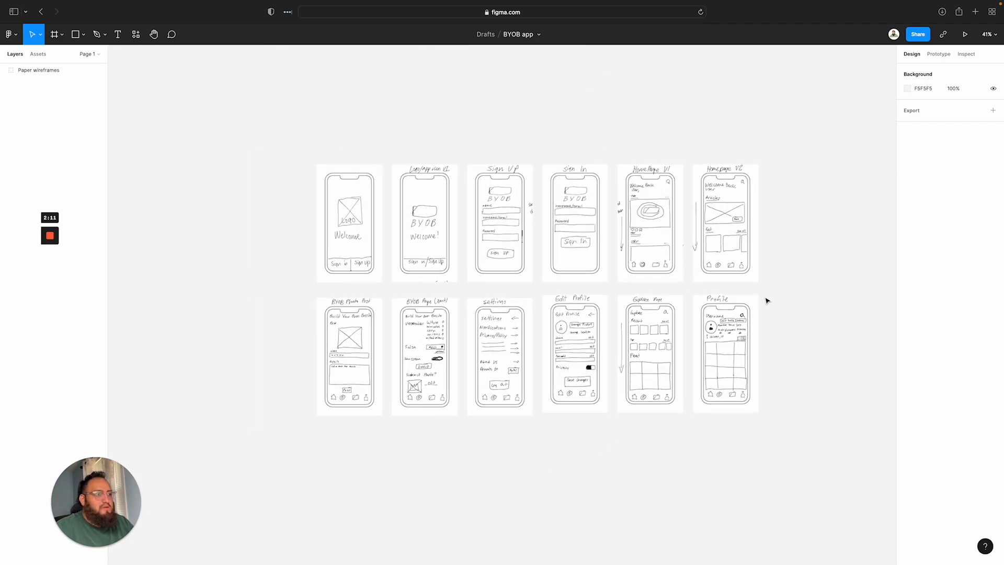
scroll(782, 317, right, 3)
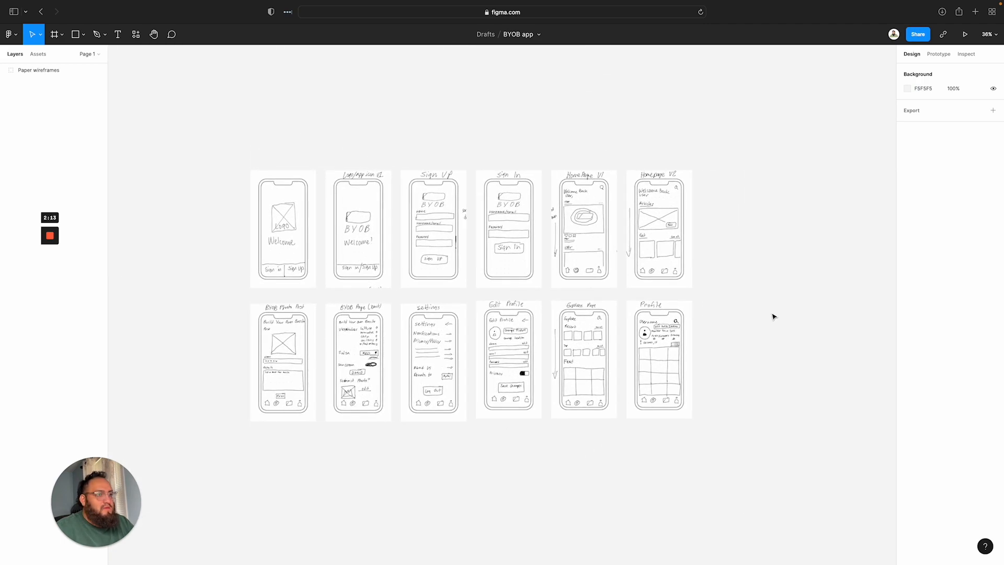
scroll(776, 317, down, 3)
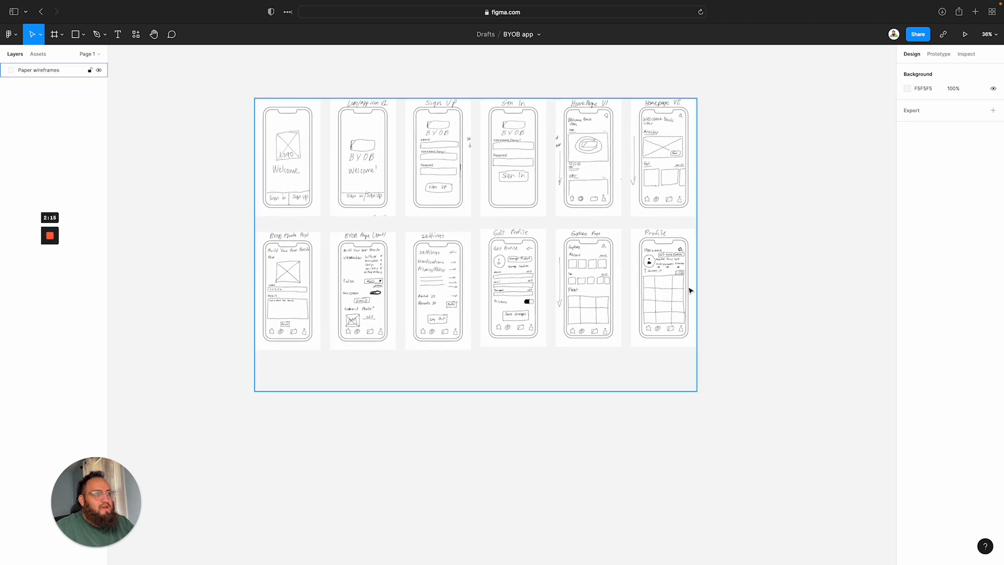
scroll(690, 291, up, 3)
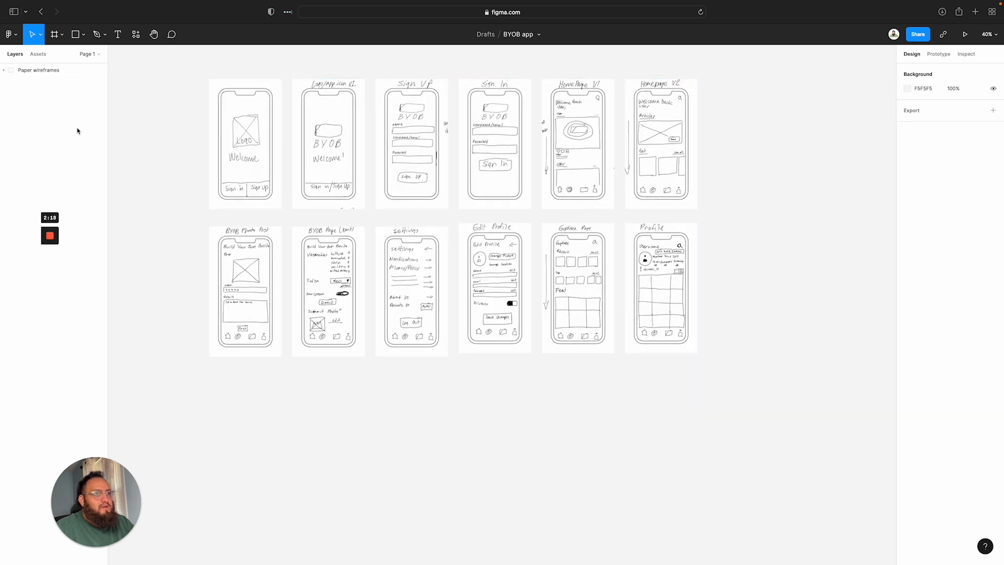
Add an iPhone 13 / 13 Pro frame (390 × 844) and place it below the first column of paper wireframes
click(82, 34)
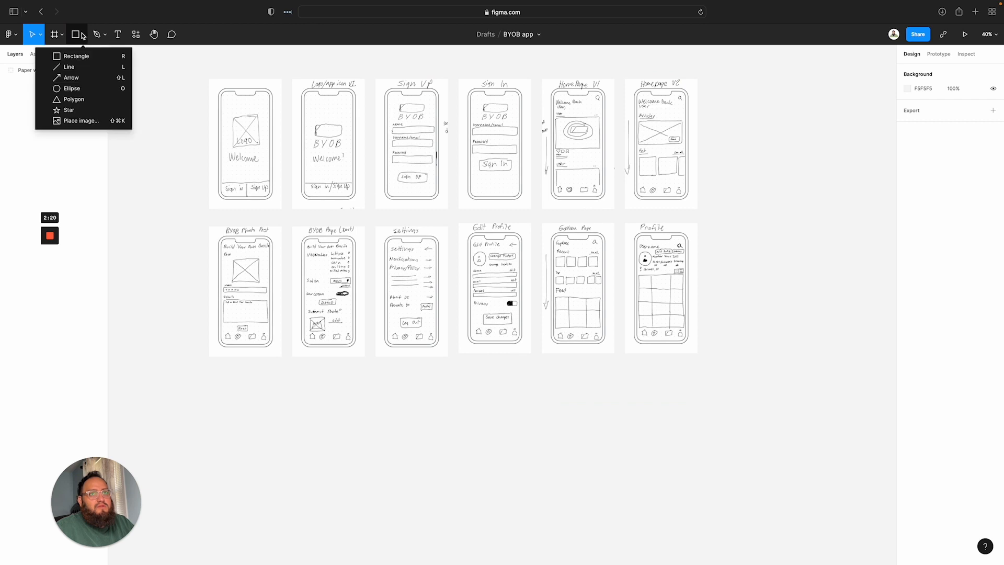
click(53, 36)
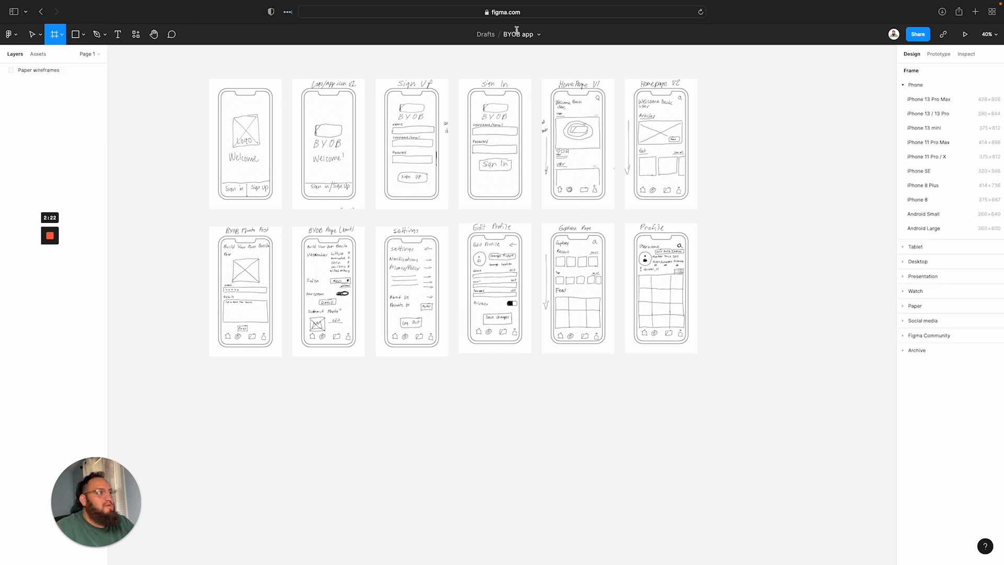
click(965, 116)
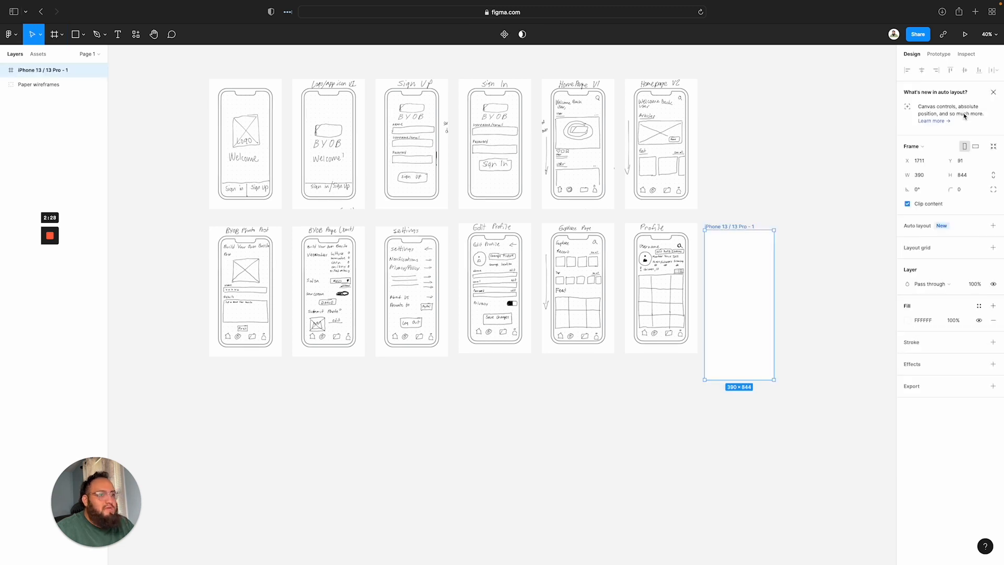
drag(737, 286, 244, 460)
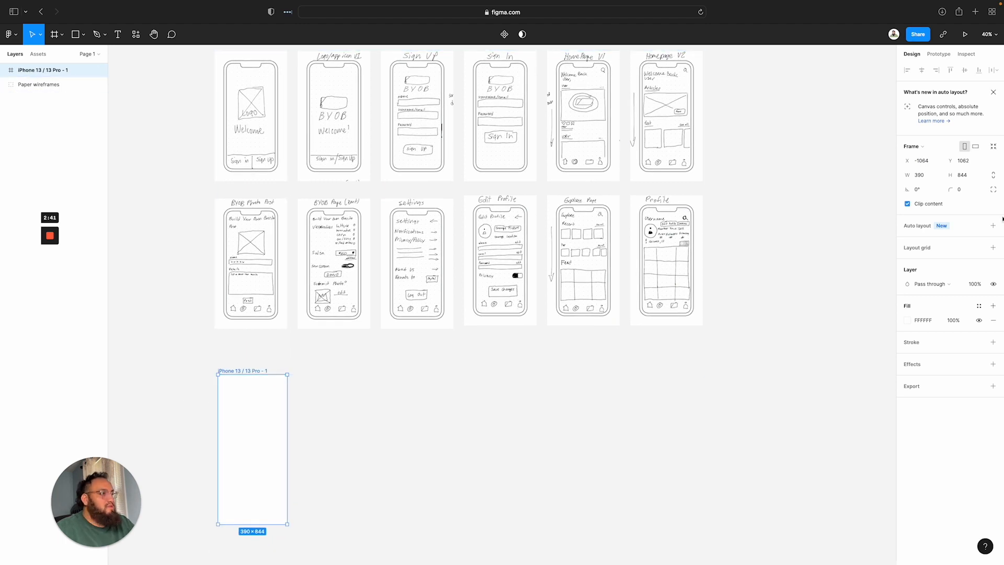
Duplicate the iPhone 13 / 13 Pro frame ten times to form a horizontal row of eleven frames
key(super+d)
key(super+d)
key(super+d)
key(super+d)
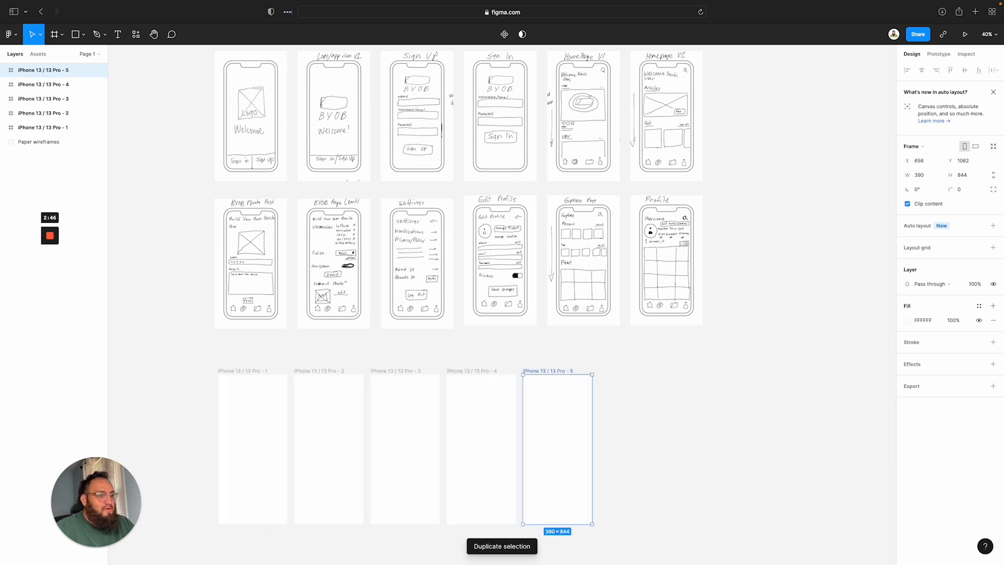
key(super+d)
key(super+d)
scroll(361, 460, down, 2)
key(super+d)
scroll(360, 459, right, 4)
key(super+d)
key(super+d)
key(super+d)
Move frames 6 to 11 into a second row below the first five, then place frame 11 beside frame 5
drag(837, 518, 406, 408)
drag(410, 374, 207, 506)
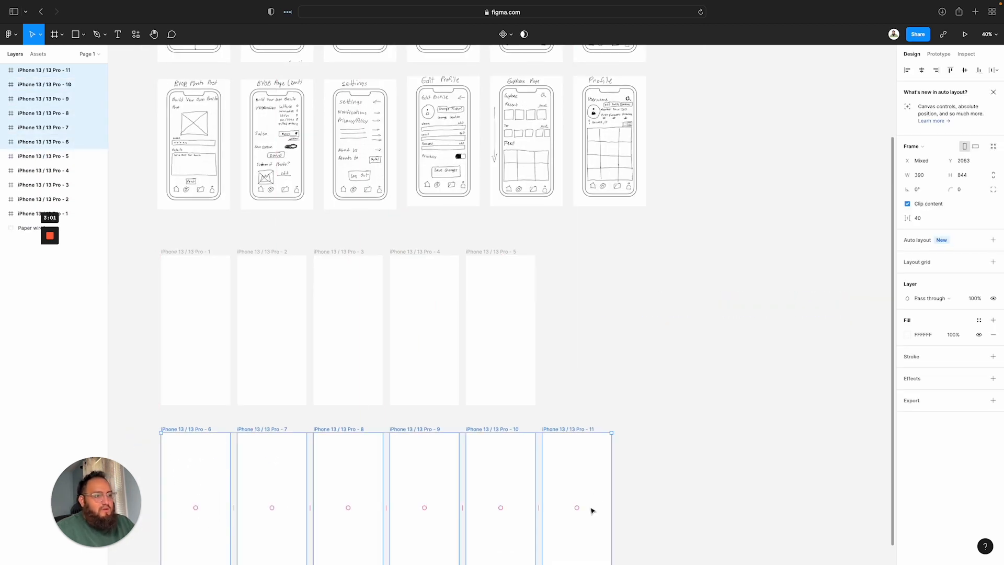
drag(577, 506, 601, 313)
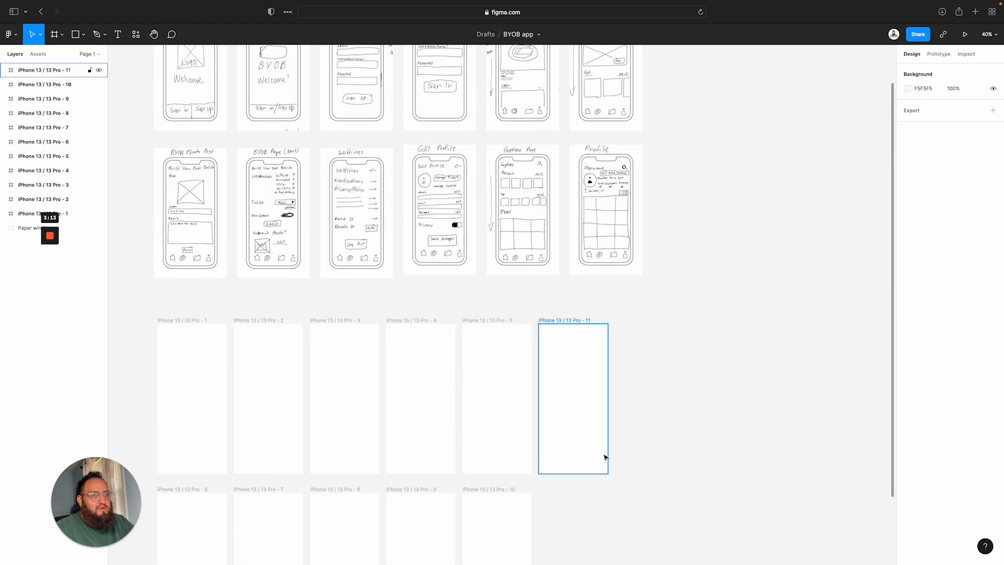
click(195, 279)
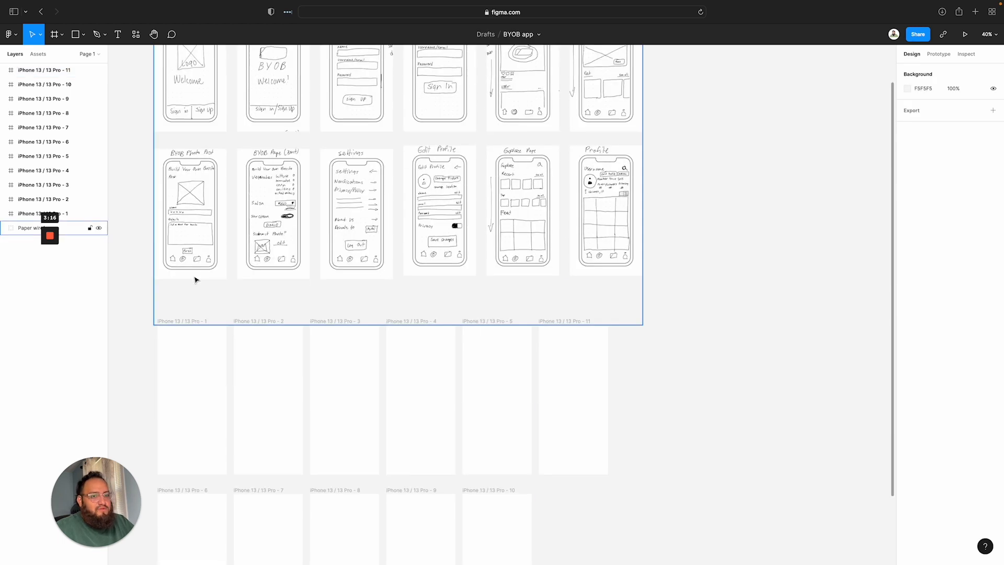
scroll(195, 280, down, 2)
scroll(574, 481, up, 2)
click(176, 314)
scroll(176, 315, down, 2)
click(573, 253)
click(617, 462)
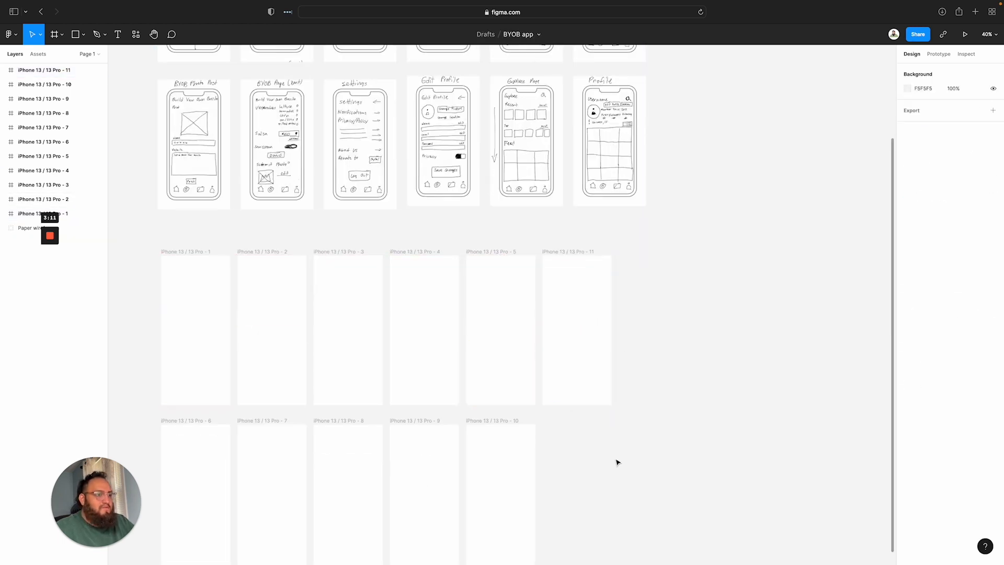
Compare the paper wireframe sketches with the empty iPhone frames below them to work out which screen each frame represents
scroll(601, 458, up, 2)
scroll(601, 458, down, 4)
scroll(601, 458, up, 4)
click(603, 459)
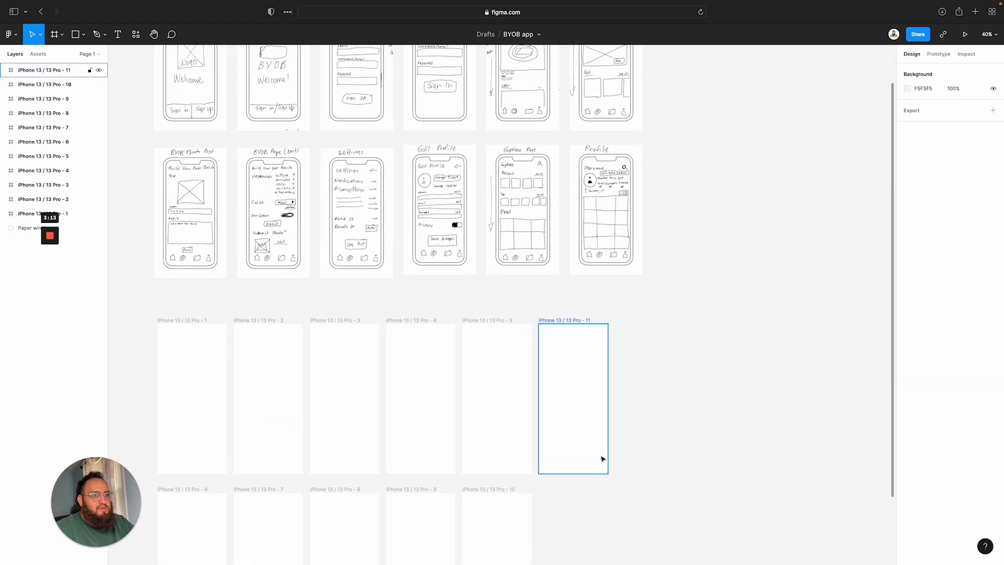
scroll(602, 459, up, 2)
click(198, 205)
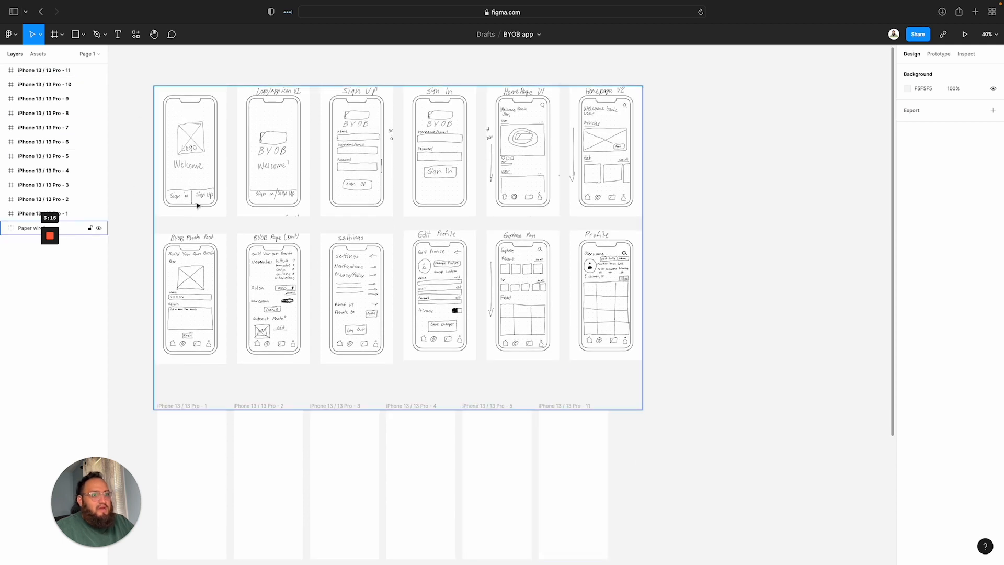
scroll(191, 262, down, 2)
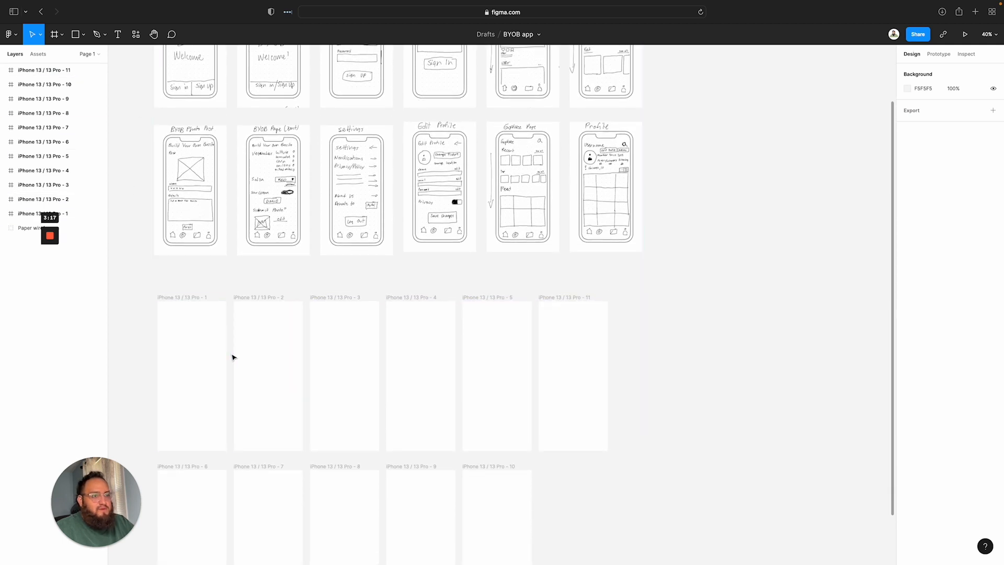
scroll(232, 357, down, 1)
scroll(574, 481, up, 1)
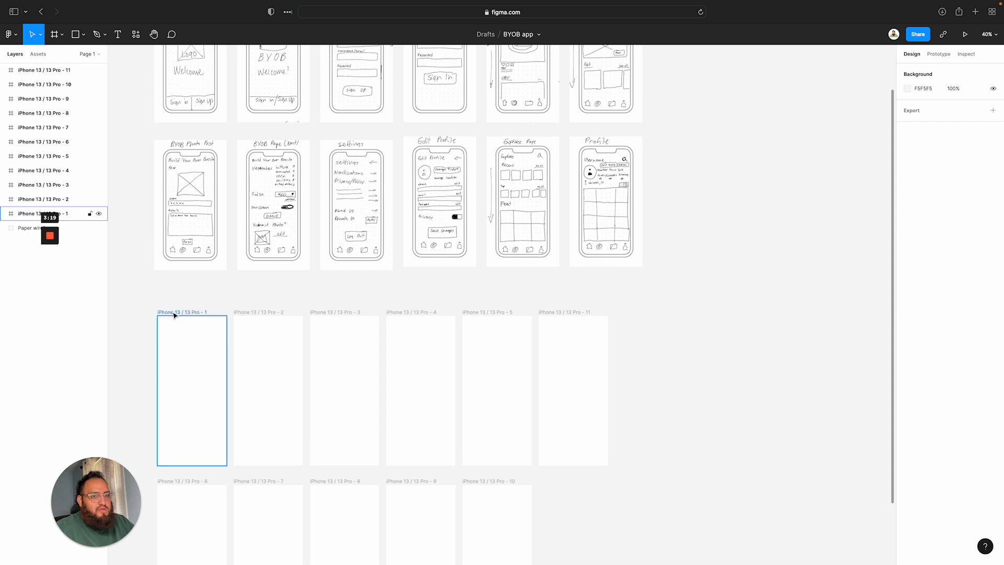
Rename the first three frames in the upper iPhone row "Splash Page", "sign up" and "sign in"
click(175, 314)
double_click(175, 313)
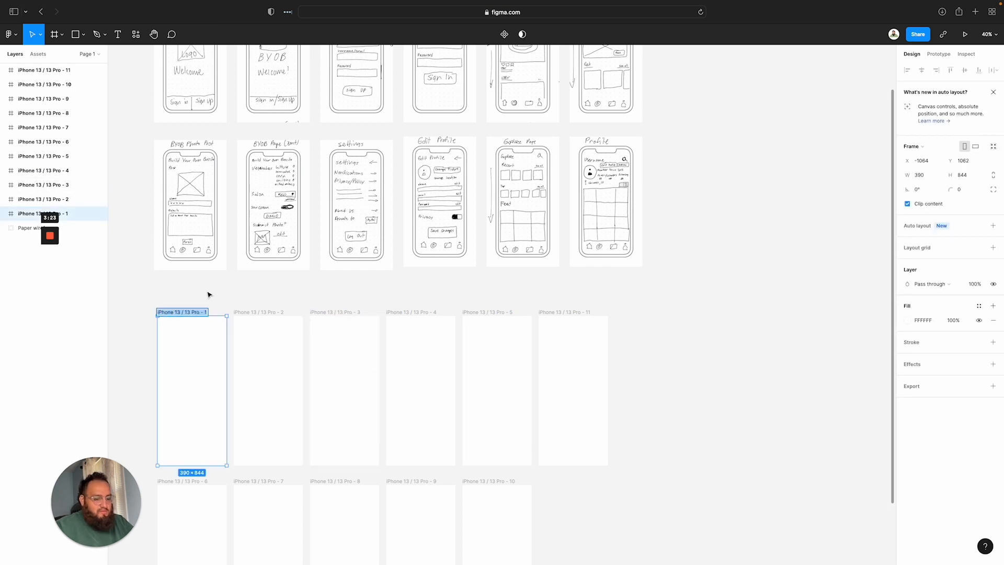
double_click(267, 312)
text(sign up)
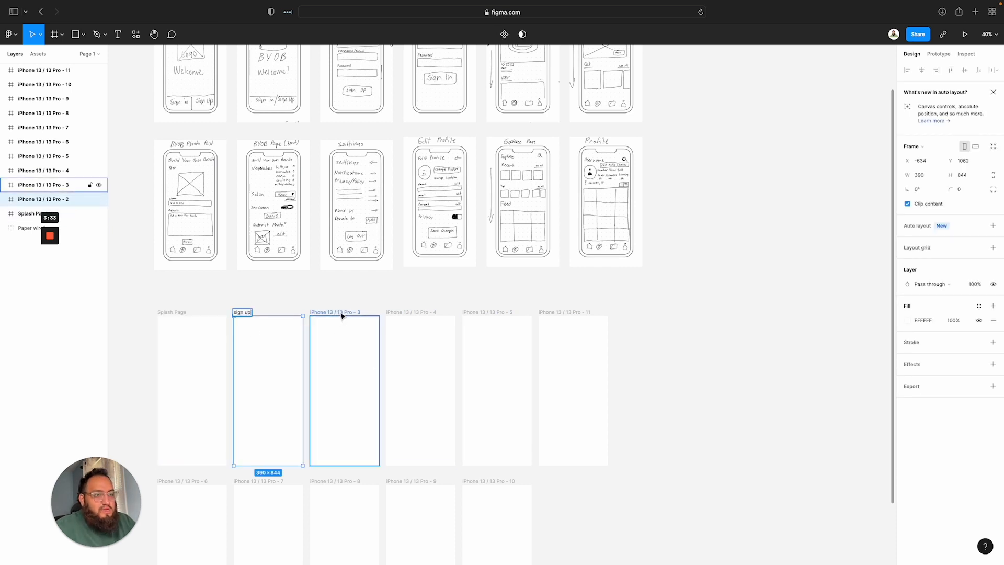
double_click(341, 313)
text(sign in)
Rename the last three frames in the upper iPhone row "Home v1", "home v2" and "image post"
double_click(406, 313)
text(Home v1)
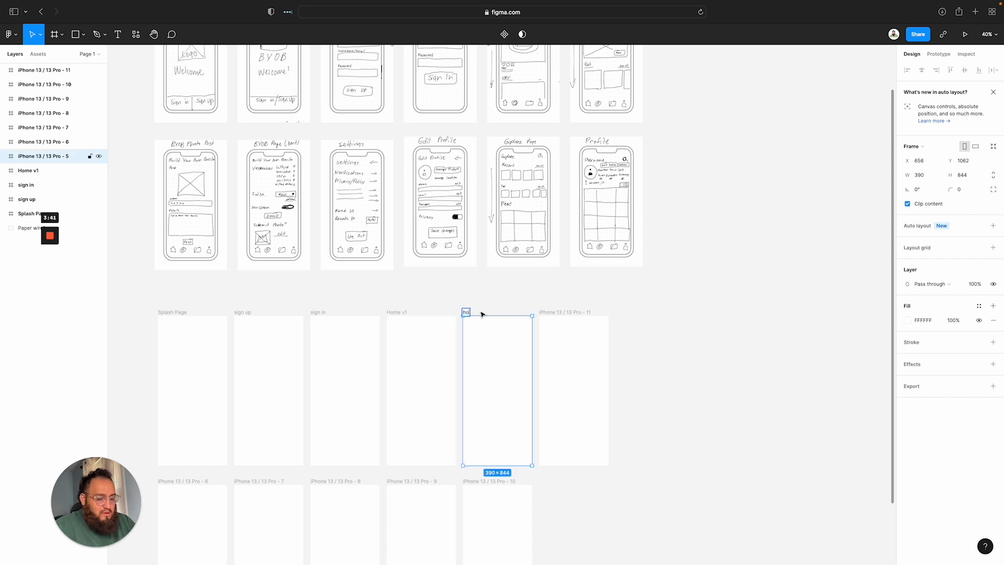
double_click(562, 312)
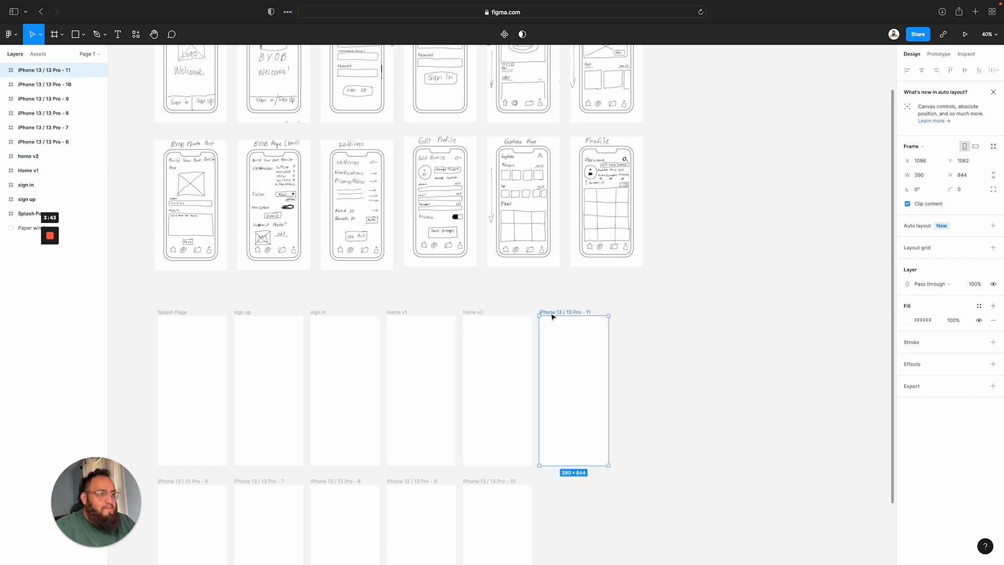
scroll(708, 313, up, 3)
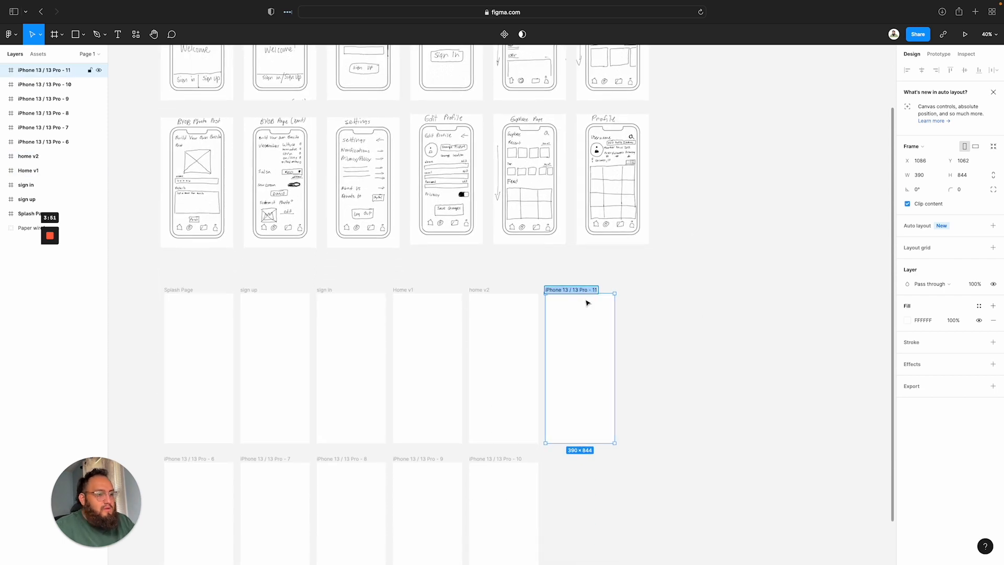
text(post)
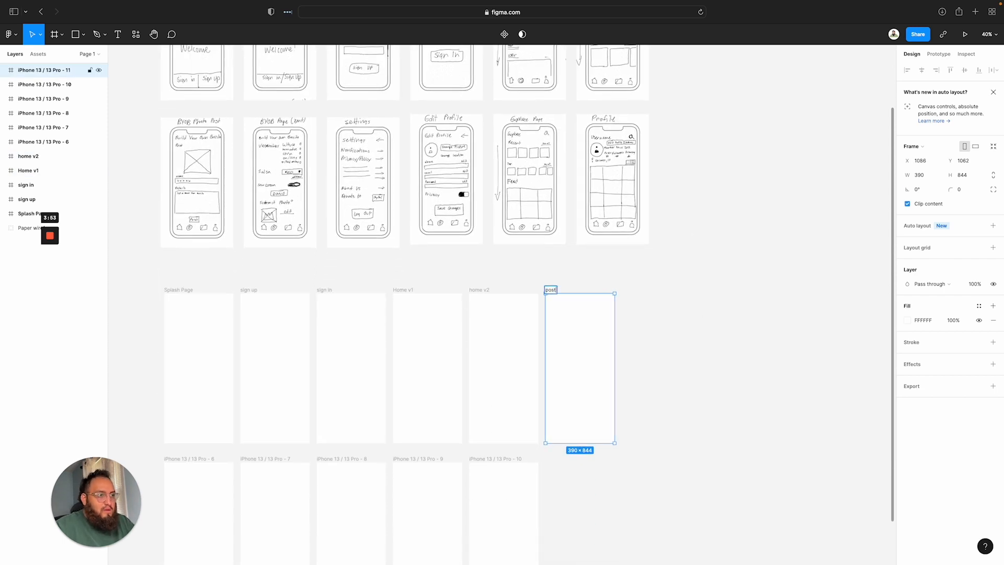
Rename the lower-row frames "image post cont.", "settings", "edit profile", "explore page" and "profile page"
double_click(176, 459)
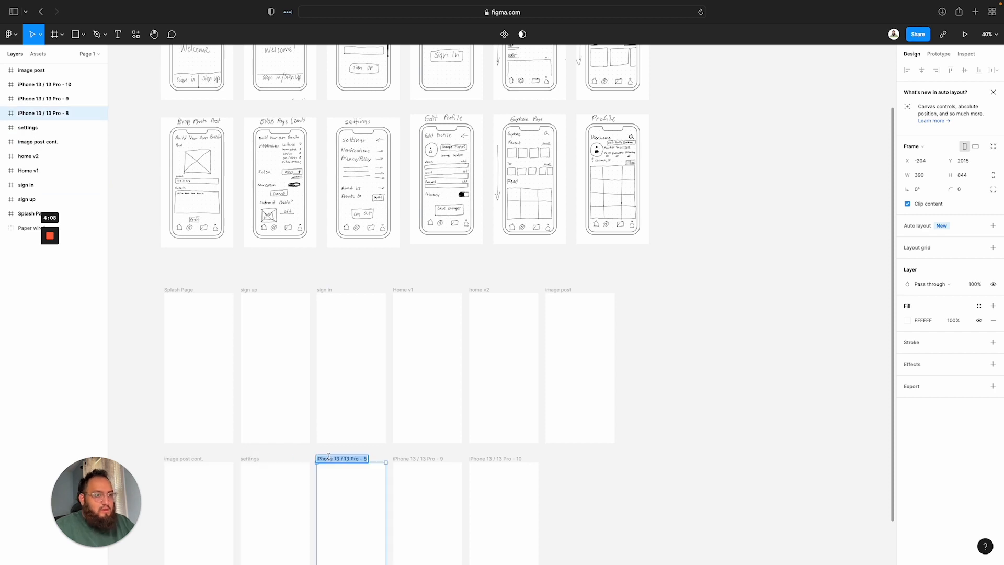
text(edit)
double_click(417, 458)
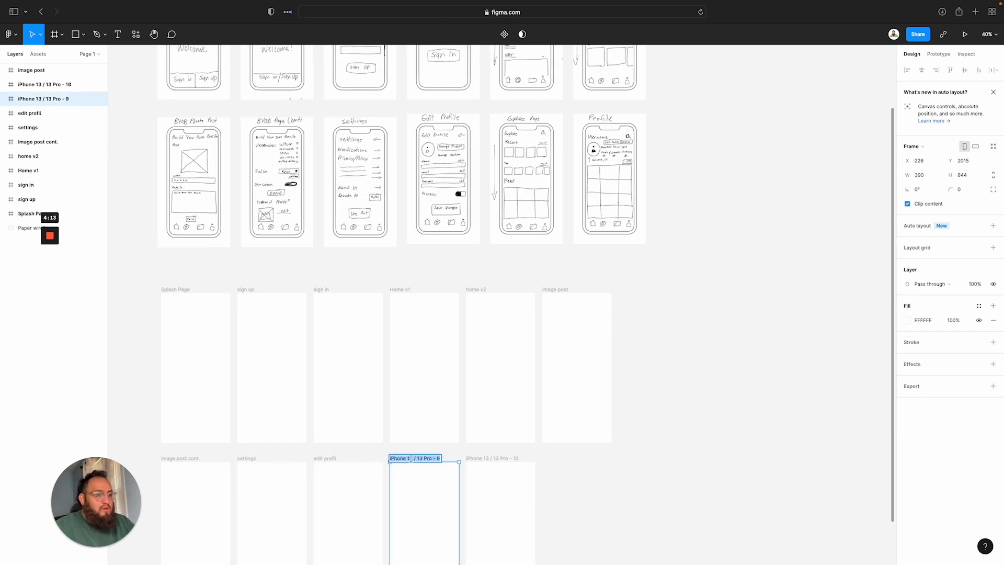
text(explore page)
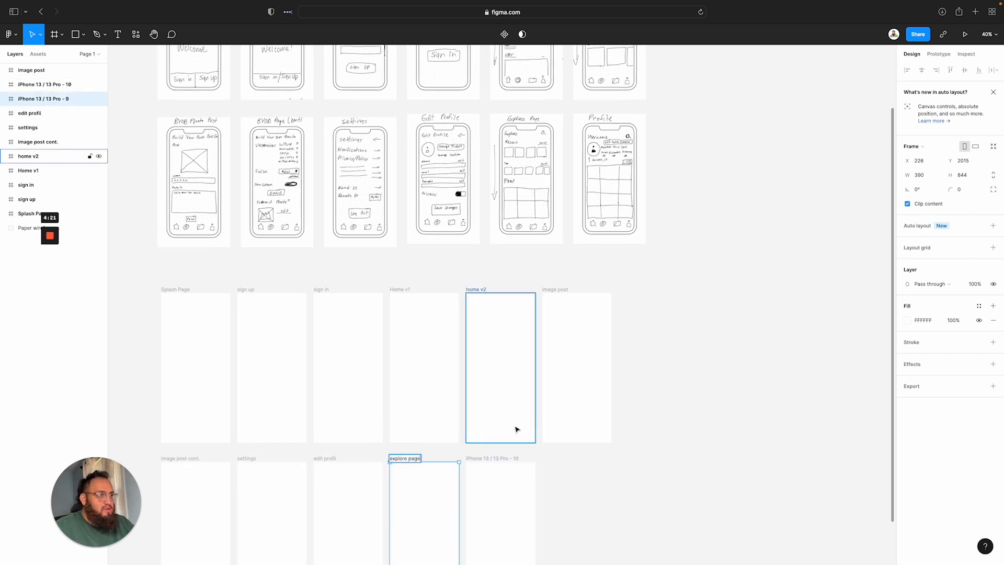
double_click(491, 458)
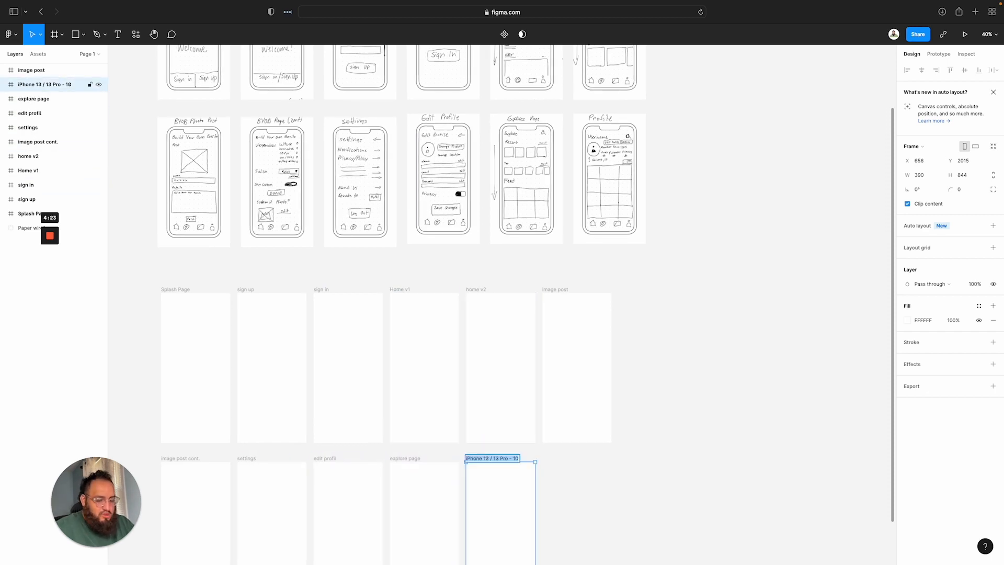
text(profile page)
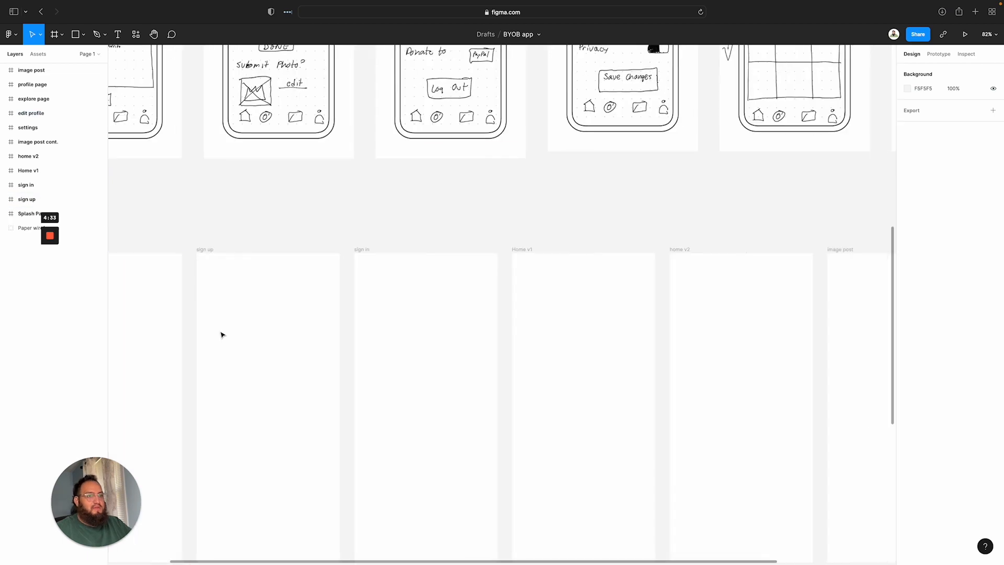
Change the canvas background to the darker grey DADADA
scroll(450, 329, down, 5)
click(451, 331)
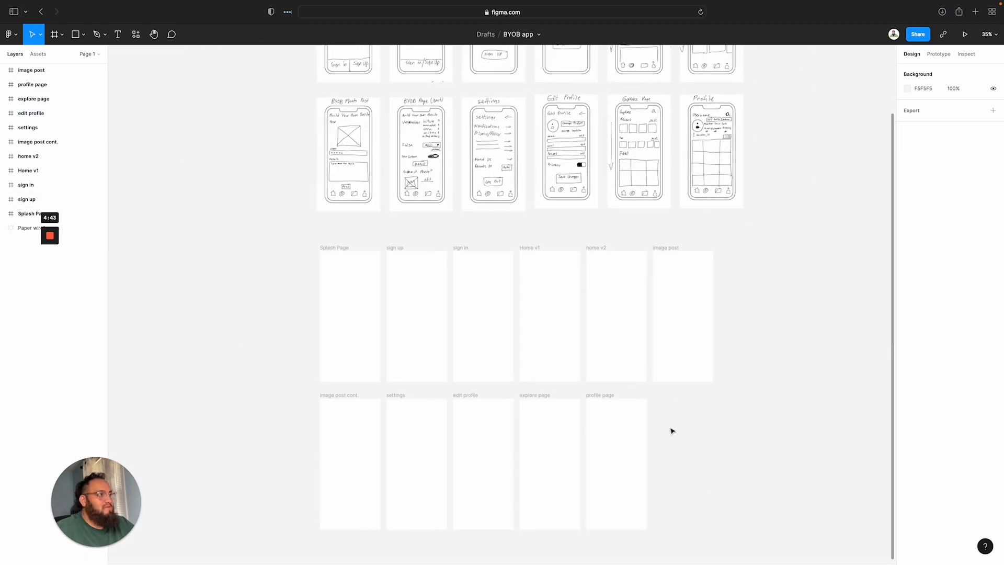
click(907, 89)
drag(833, 192, 789, 115)
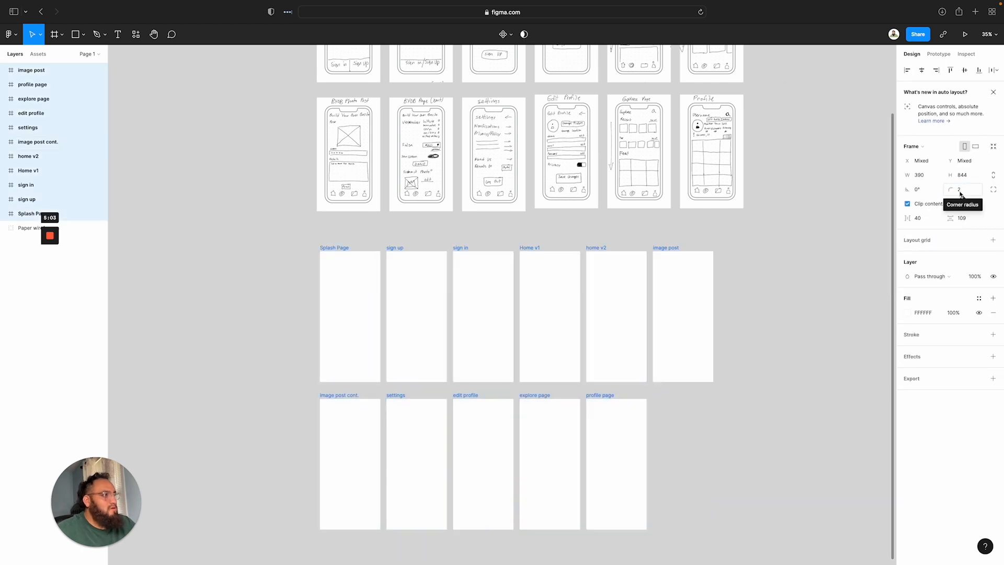
Round the corners of all eleven iPhone frames by increasing their corner radius together
click(962, 190)
text(4)
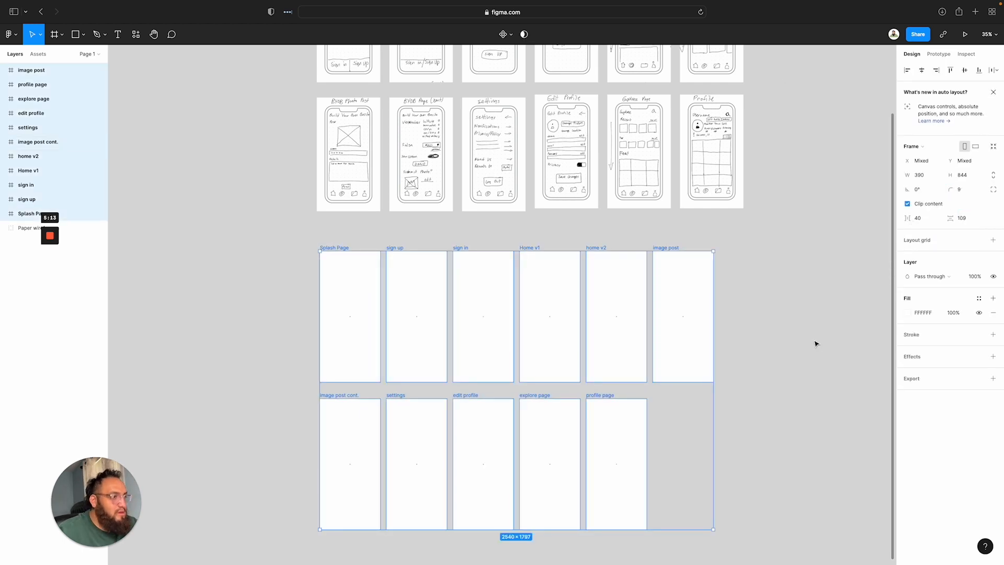
click(759, 423)
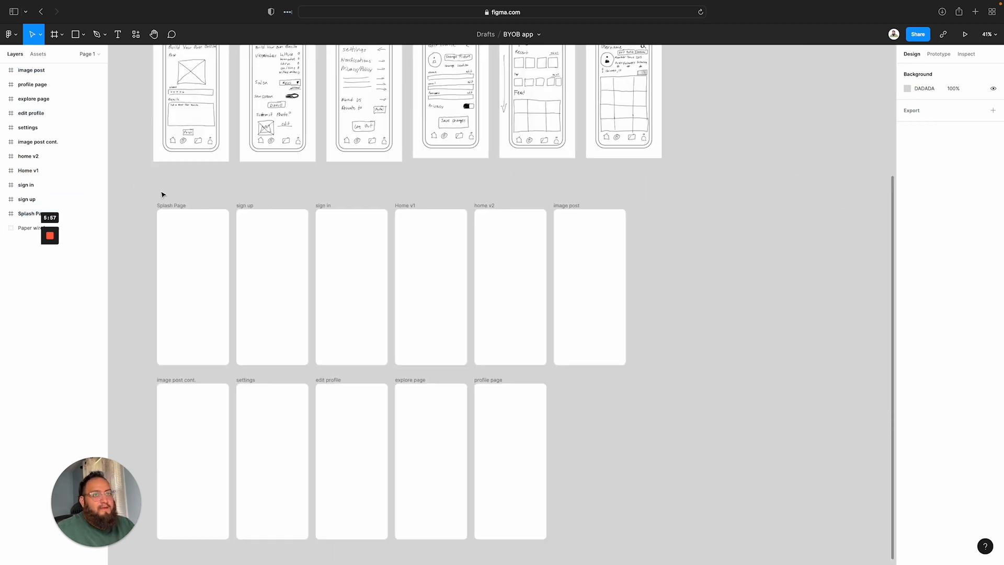
Review the paper wireframes above the named frames and examine the empty Splash Page frame up close
scroll(162, 195, up, 5)
scroll(163, 196, down, 1)
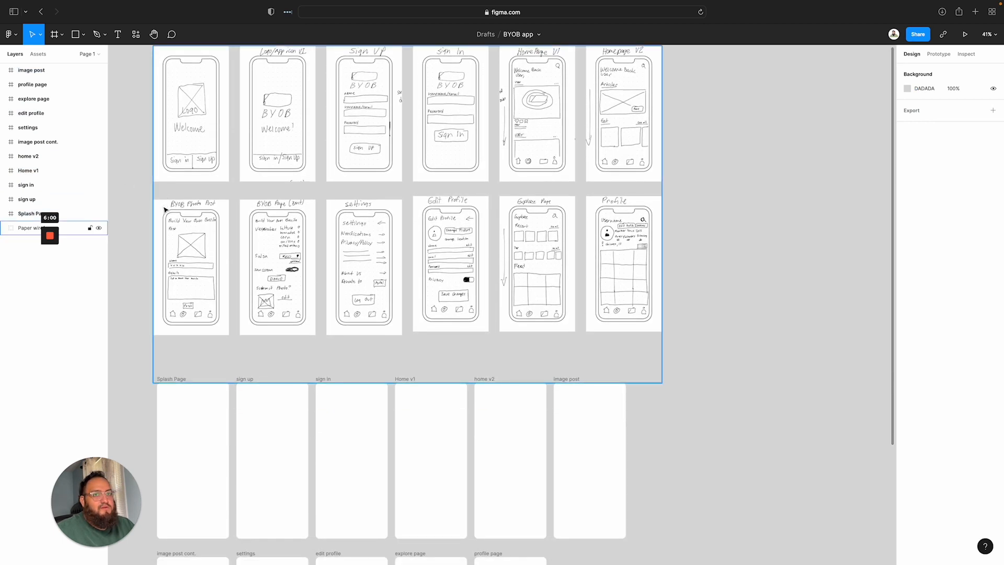
scroll(165, 209, down, 4)
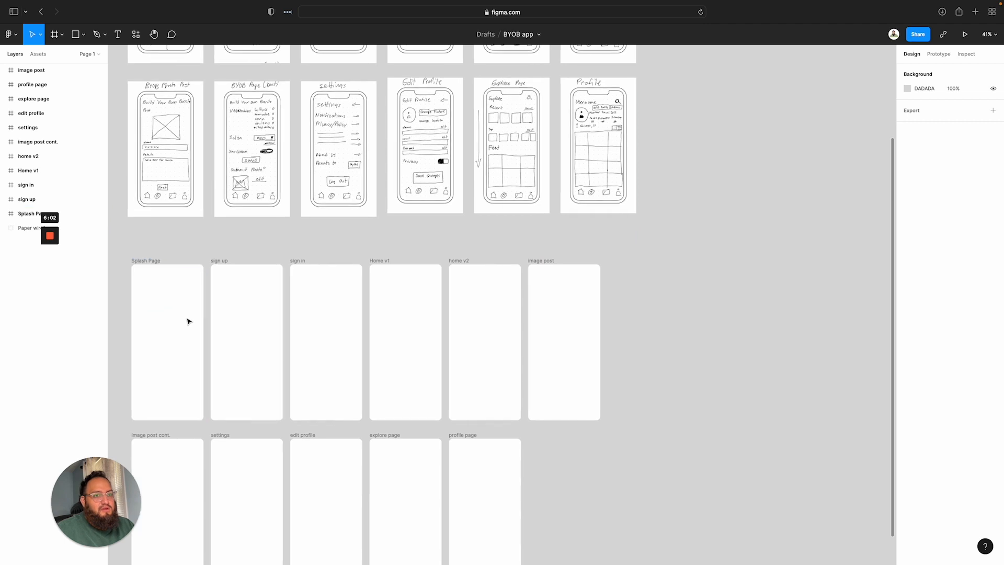
scroll(188, 321, left, 5)
scroll(247, 321, down, 3)
scroll(246, 321, up, 6)
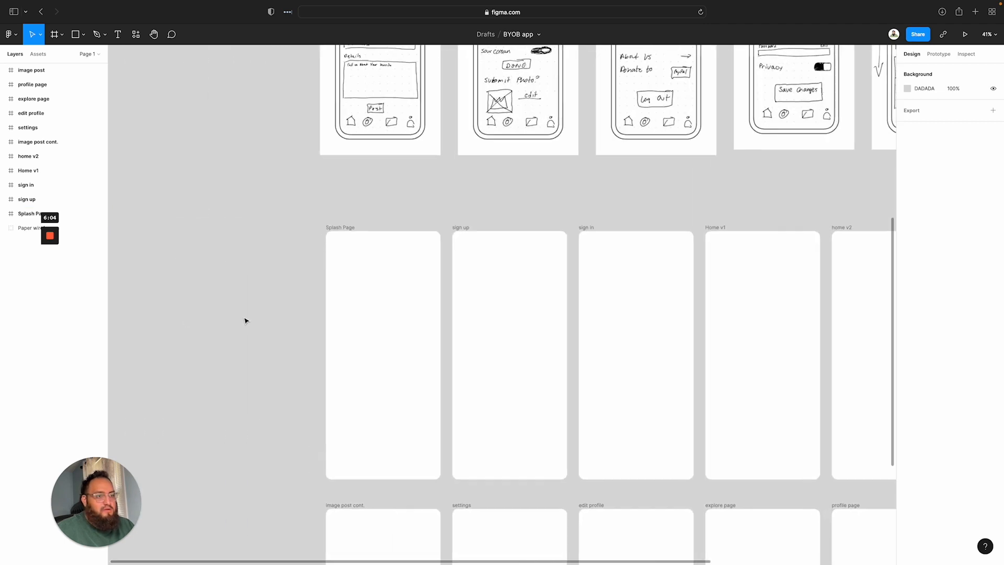
scroll(308, 315, up, 6)
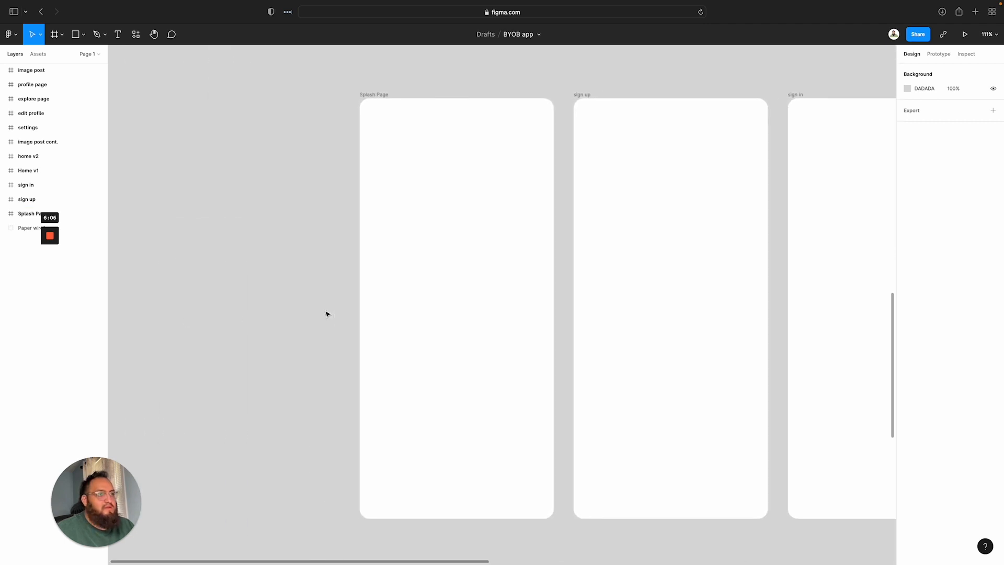
scroll(326, 313, left, 2)
scroll(324, 311, right, 4)
scroll(323, 310, up, 1)
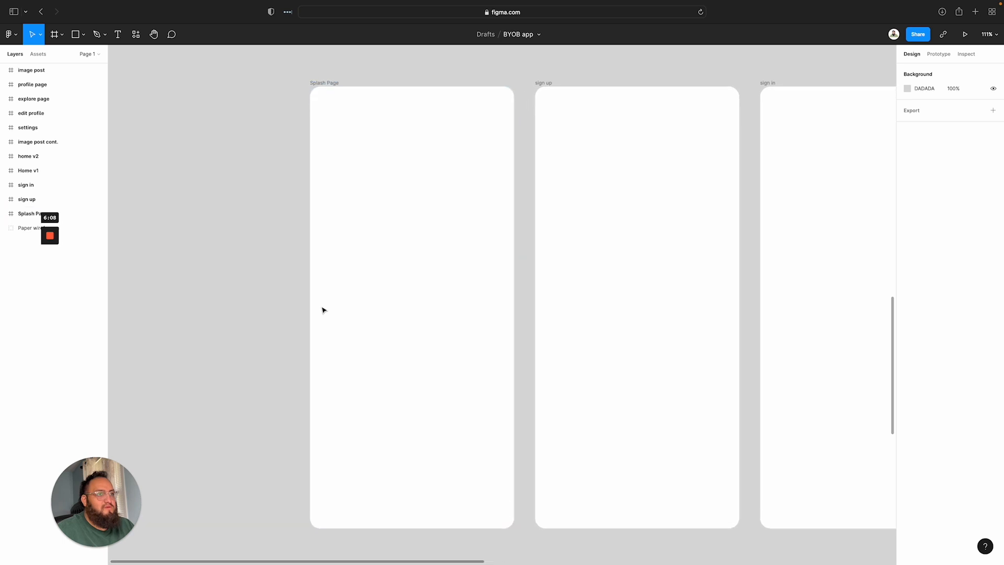
scroll(323, 309, down, 2)
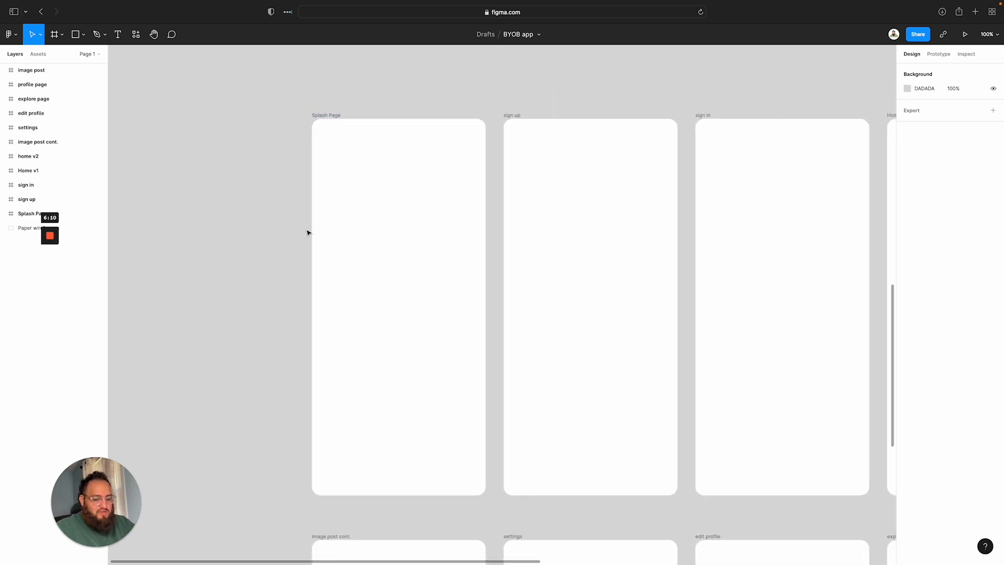
Draw a rectangle of about 249 × 253 in the Splash Page frame and center it horizontally at Y 220
key(r)
drag(341, 200, 452, 313)
mouse_move(397, 276)
mouse_down()
mouse_move(408, 273)
mouse_move(397, 290)
mouse_up()
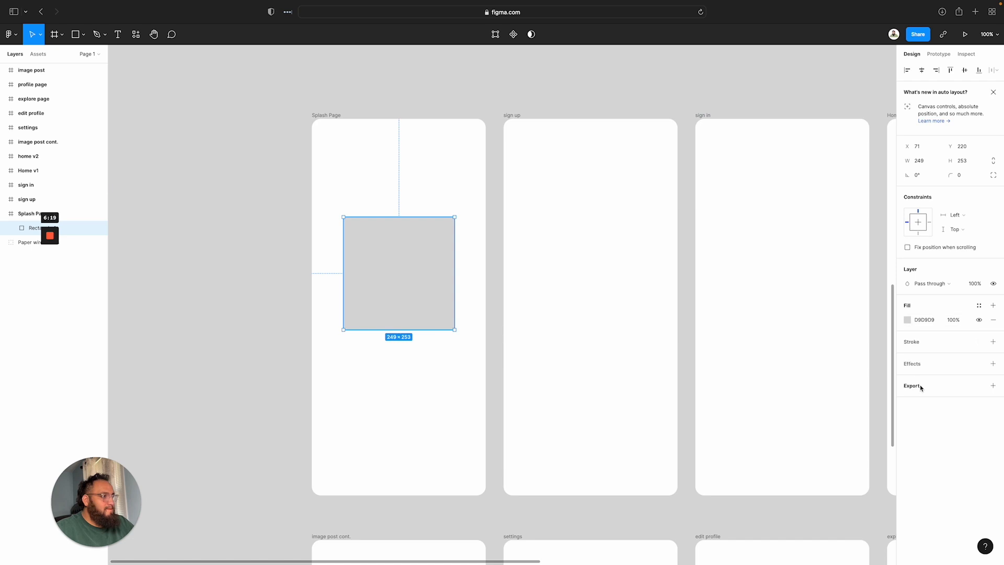
Add a black inside stroke of weight 3 to the Splash Page rectangle and move the rectangle up to Y 169
click(910, 343)
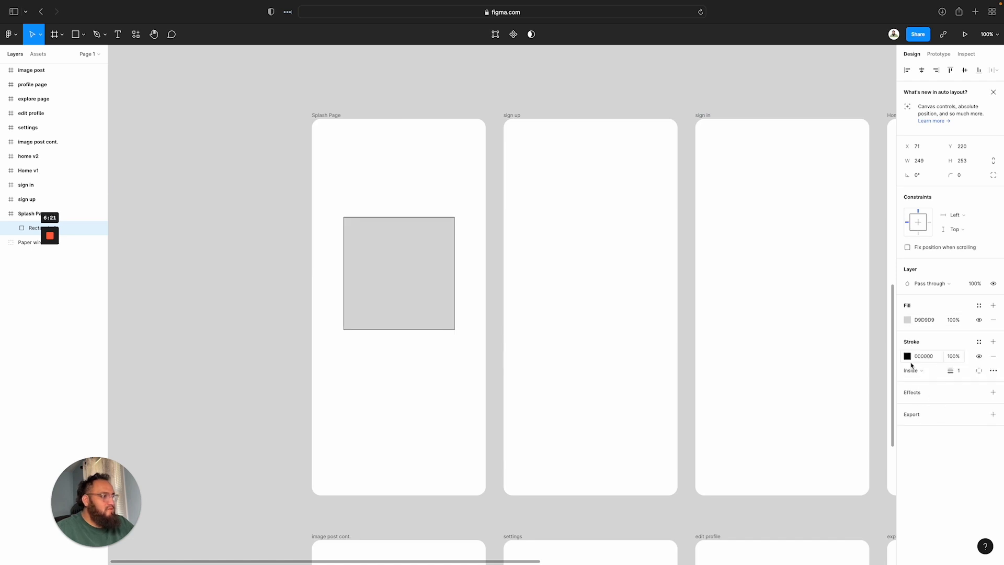
drag(951, 370, 957, 372)
click(481, 377)
drag(388, 293, 386, 271)
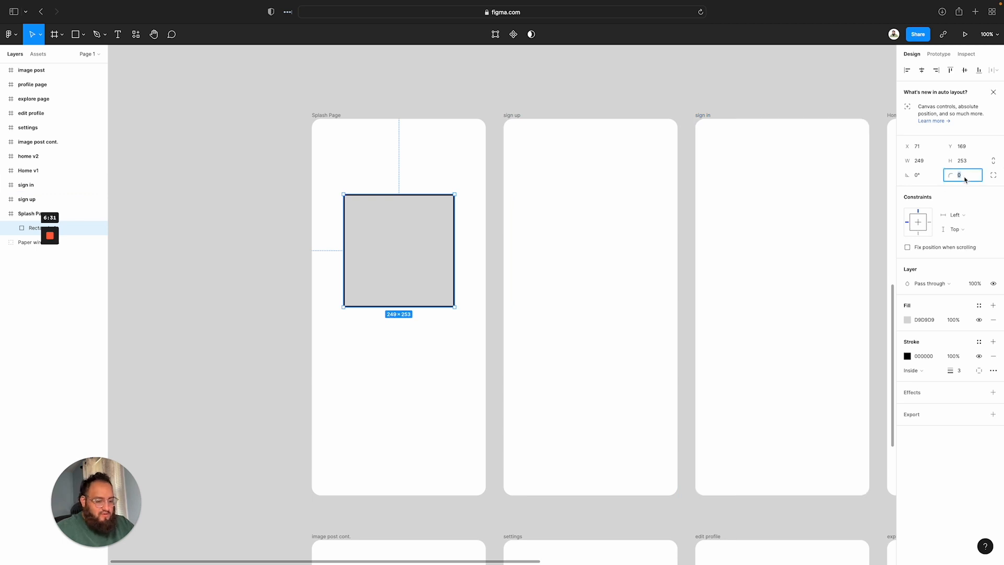
Set the Splash Page rectangle's corner radius to 10
text(10)
key(Return)
drag(406, 256, 402, 258)
click(399, 352)
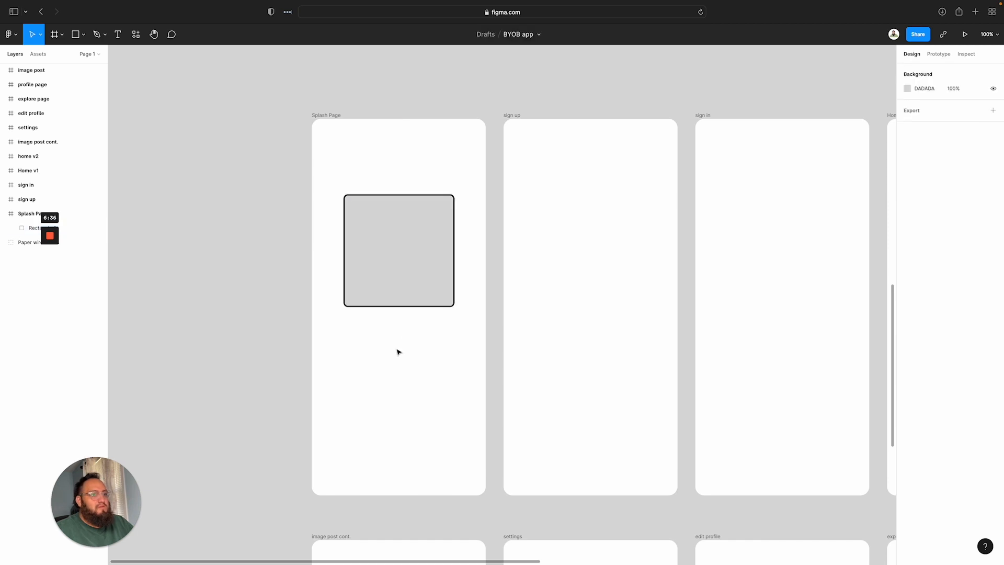
Add the text "byob" below the rectangle in the Splash Page frame
key(t)
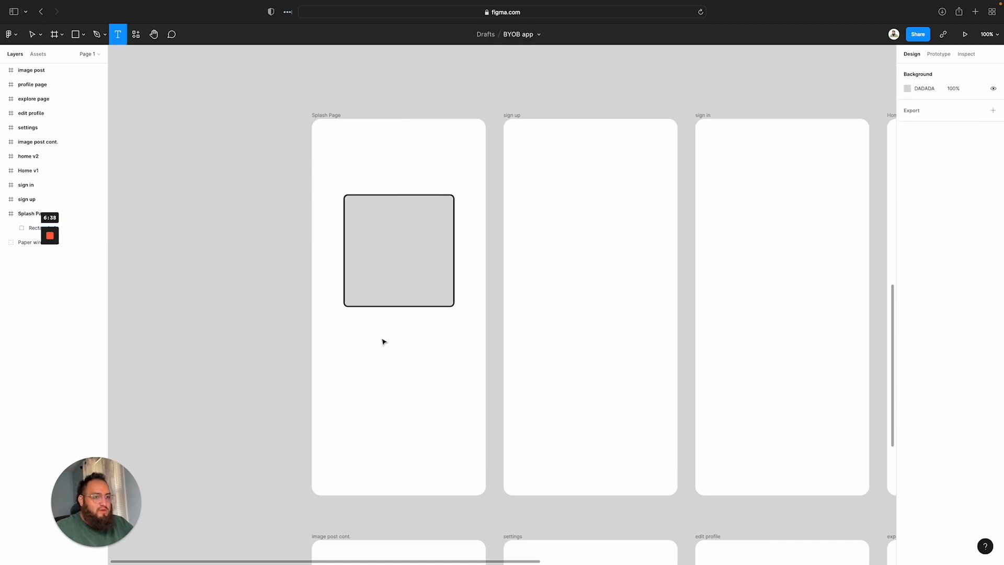
click(381, 339)
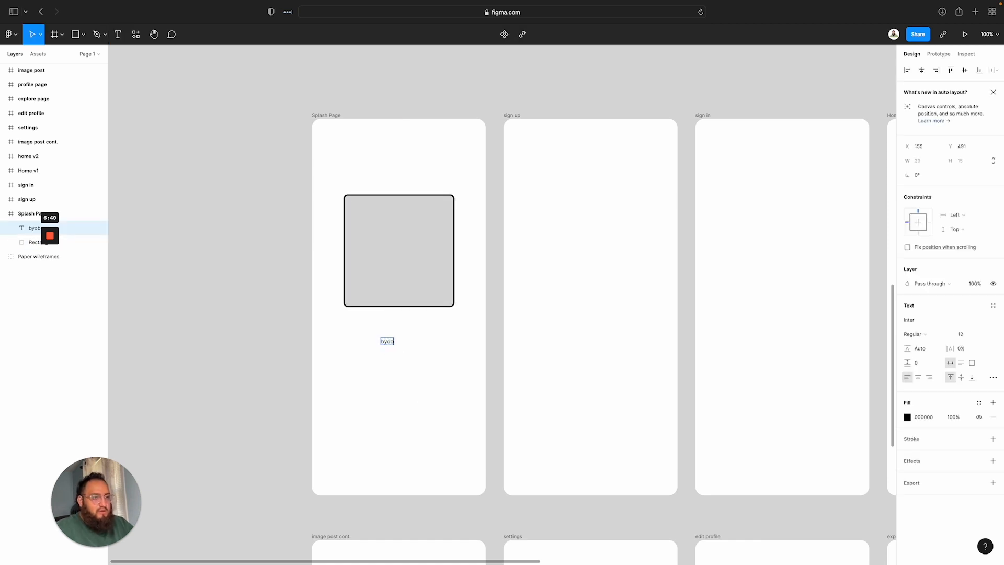
key(BackSpace)
key(BackSpace)
text(byob)
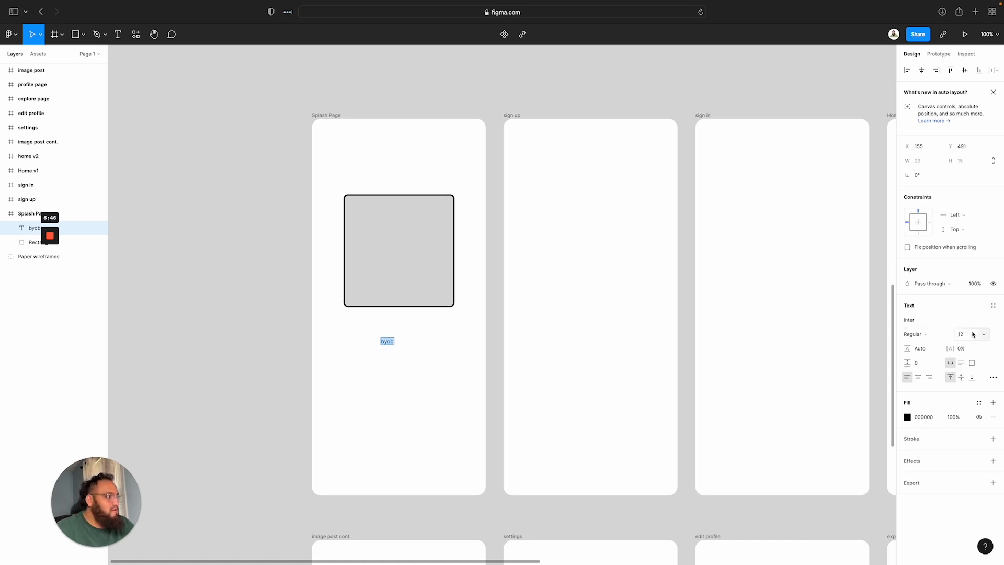
Change the font of the "byob" text to JetBrains Mono
click(929, 322)
click(994, 320)
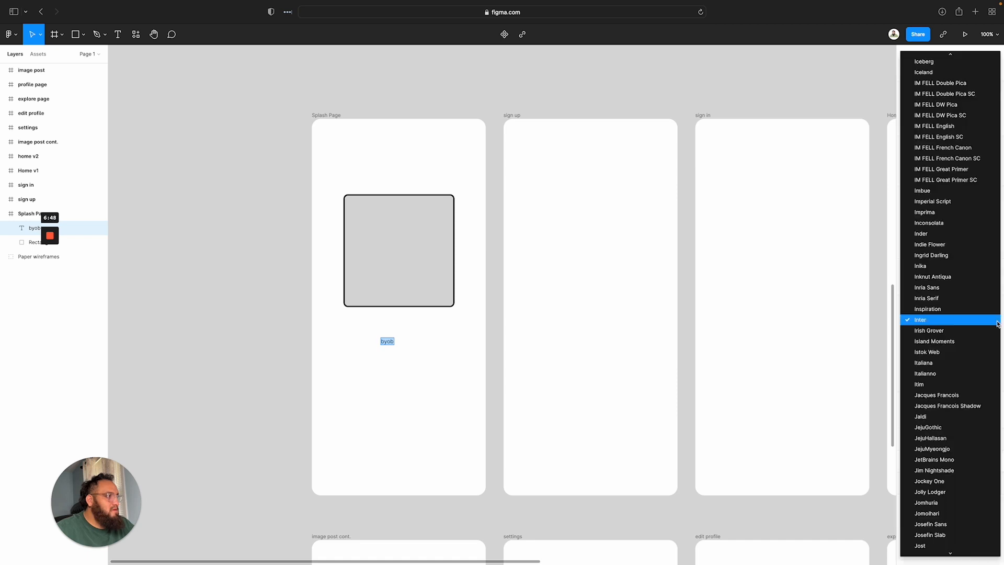
scroll(955, 418, down, 1)
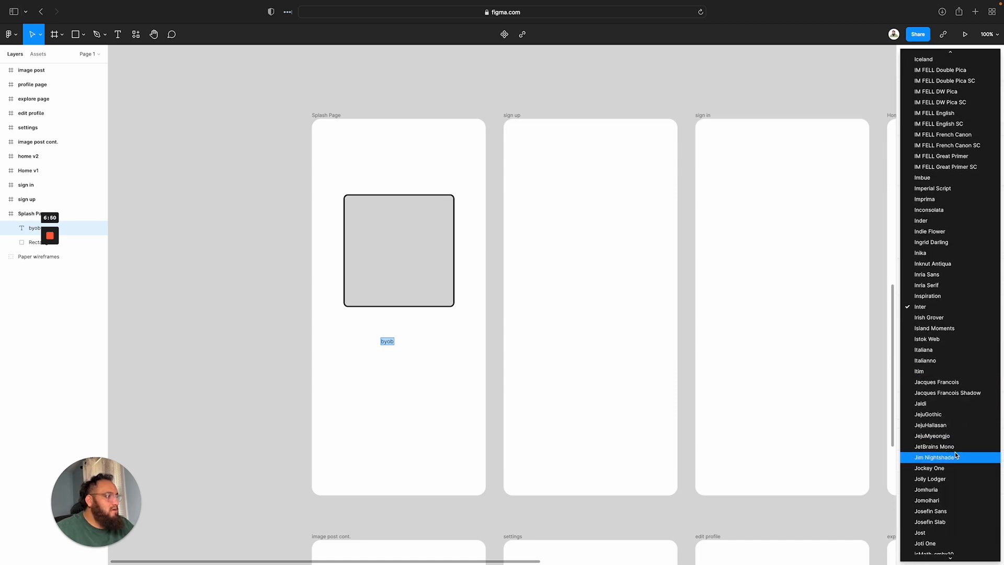
click(954, 452)
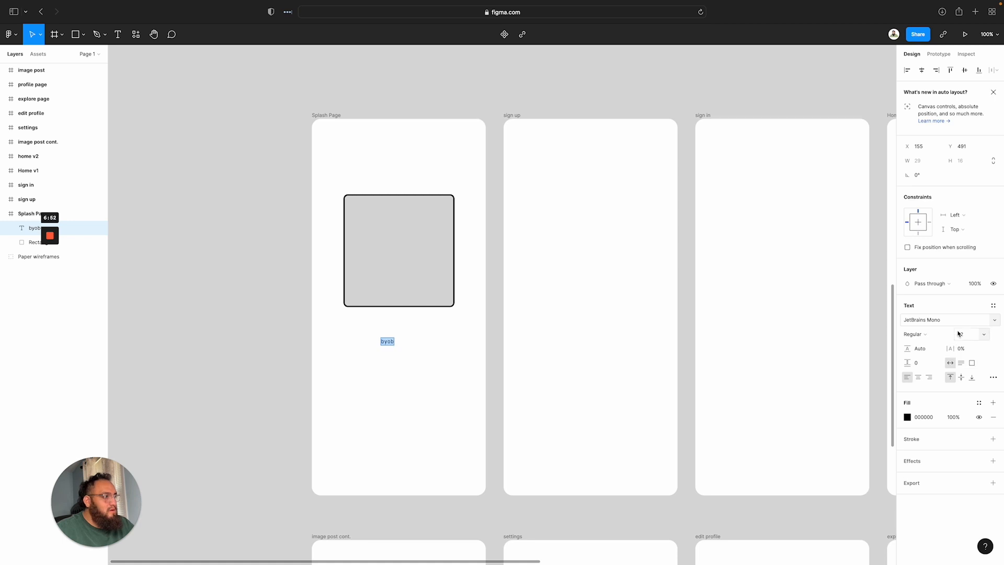
Set the "byob" text's font size to 40 and change its wording to "BYOB"
click(991, 335)
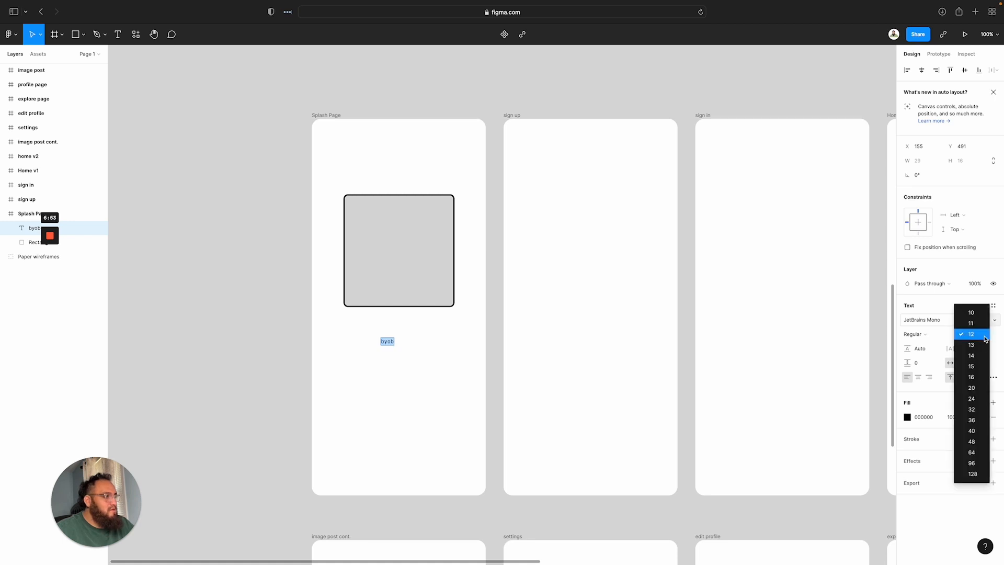
click(973, 431)
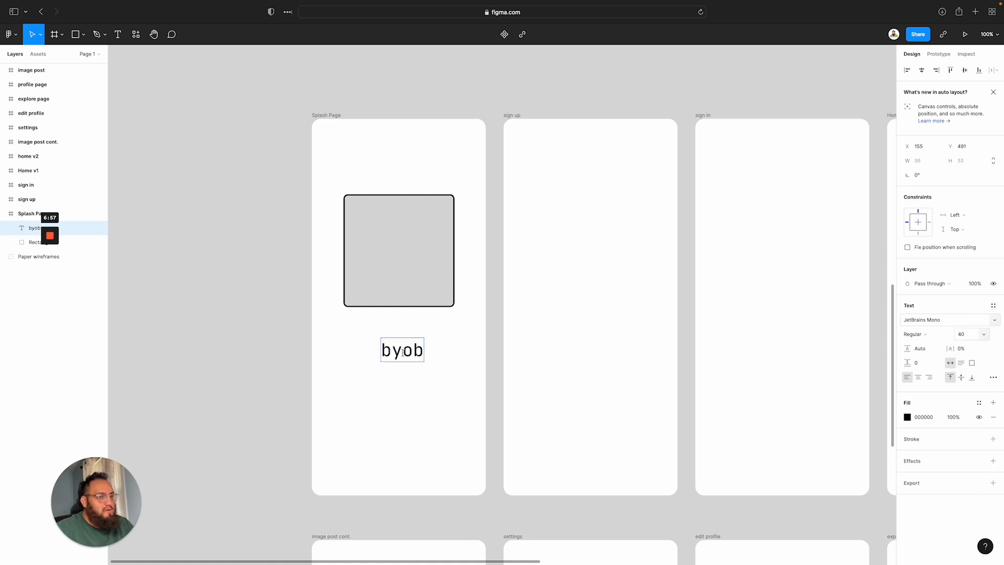
double_click(403, 352)
text(BYOB)
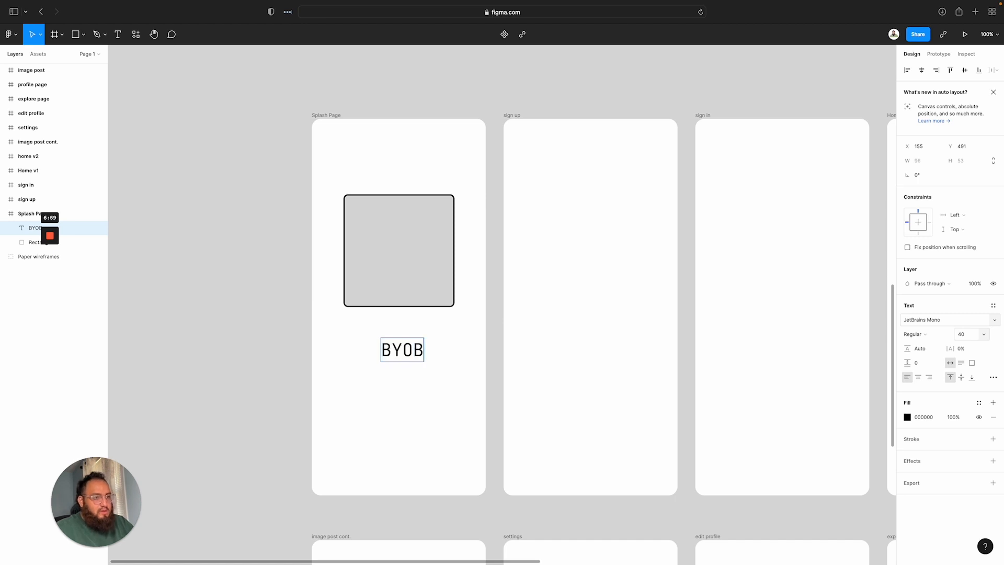
Move the BYOB title up so it sits centred just below the Splash Page rectangle
drag(415, 349, 412, 331)
click(455, 366)
scroll(450, 368, down, 2)
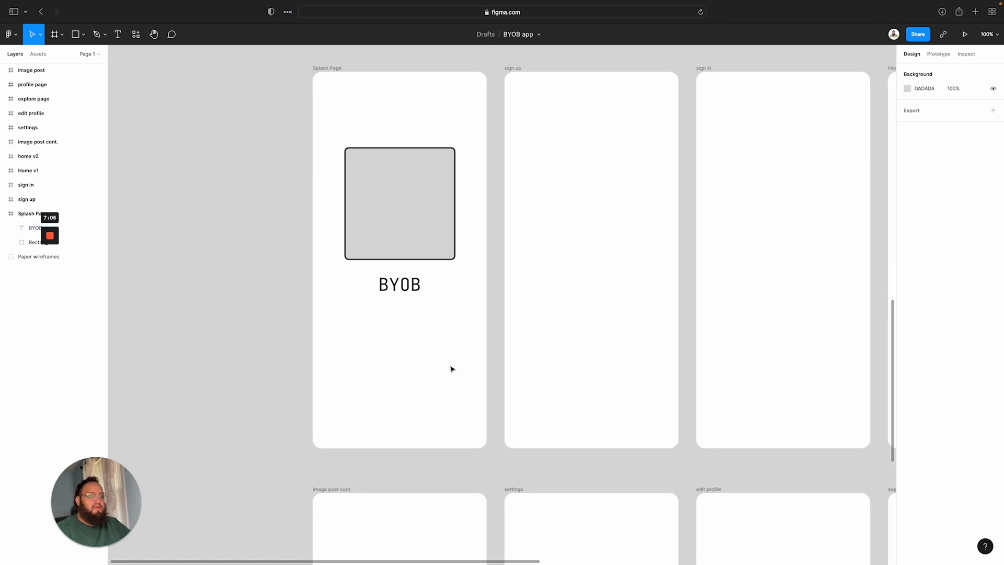
Examine the paper wireframes of the splash, logo and welcome screens and compare them with the digital Splash Page frame
scroll(452, 368, up, 10)
scroll(452, 369, up, 10)
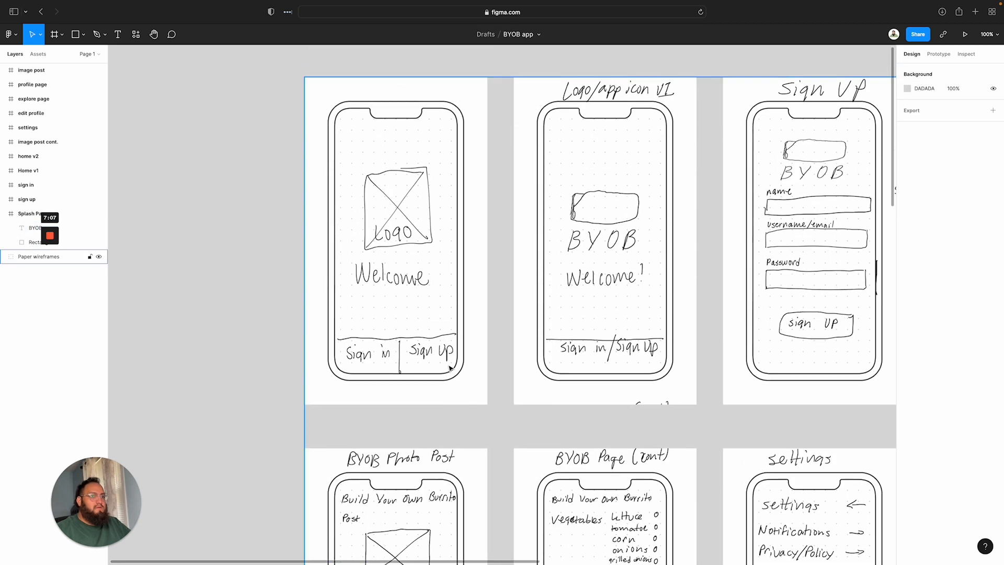
scroll(450, 368, down, 4)
scroll(450, 368, up, 5)
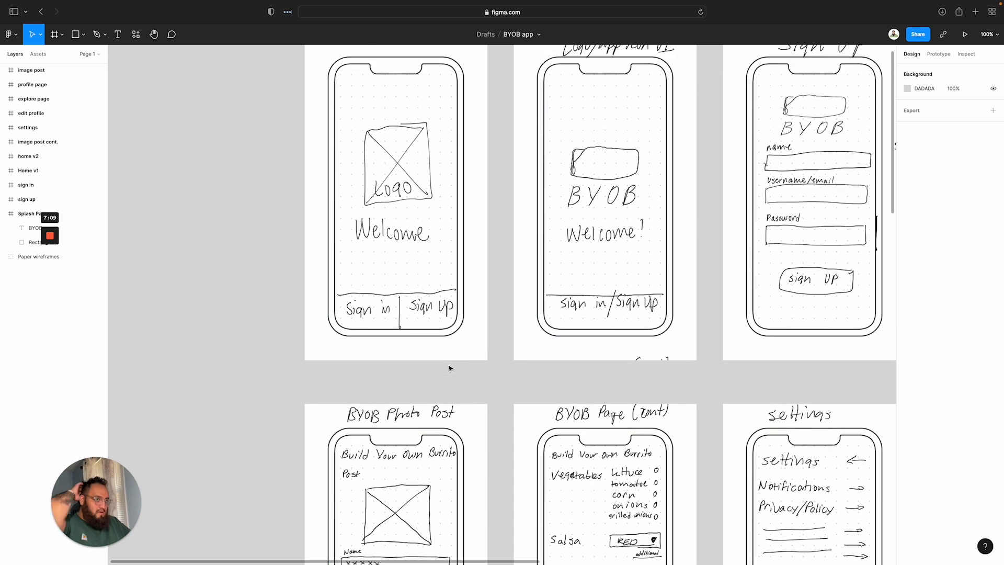
scroll(448, 368, down, 15)
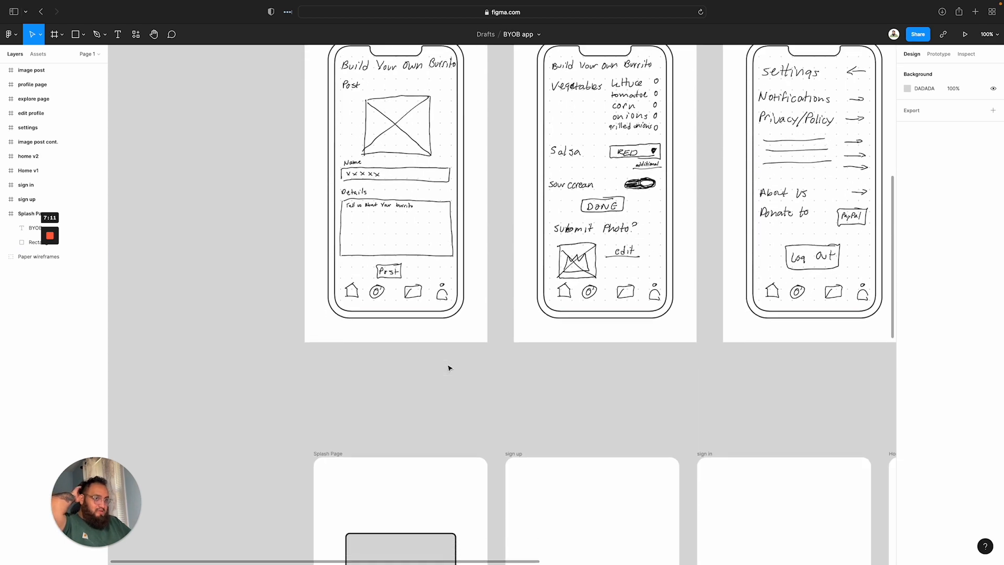
scroll(449, 368, up, 5)
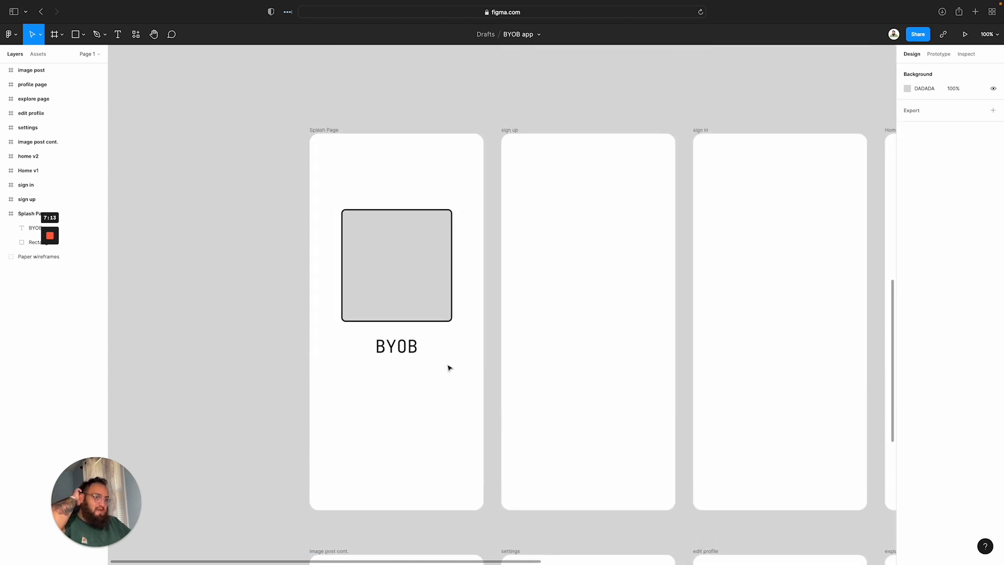
scroll(448, 365, down, 5)
scroll(448, 367, up, 3)
scroll(448, 369, up, 14)
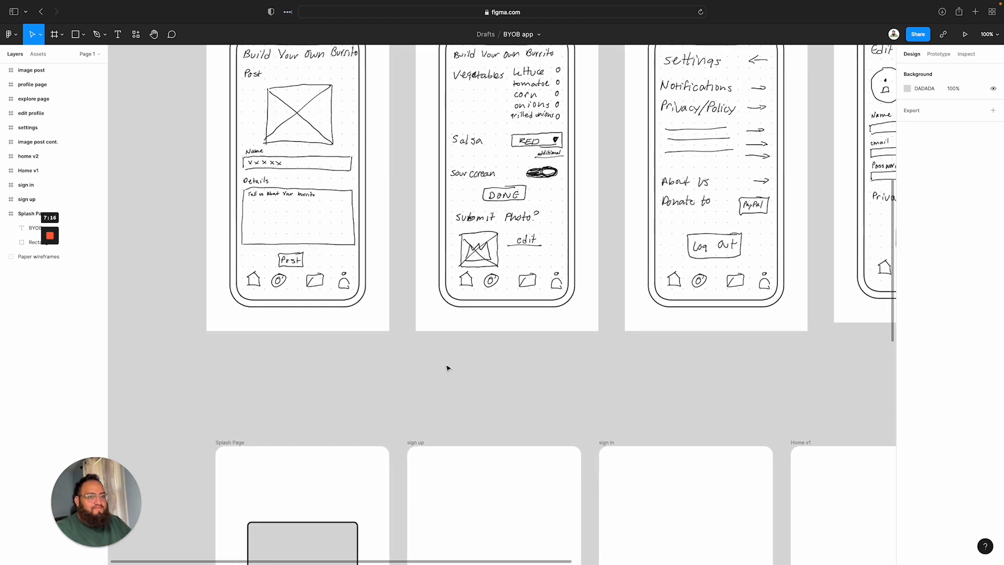
scroll(447, 366, left, 6)
scroll(444, 366, right, 2)
scroll(444, 366, up, 14)
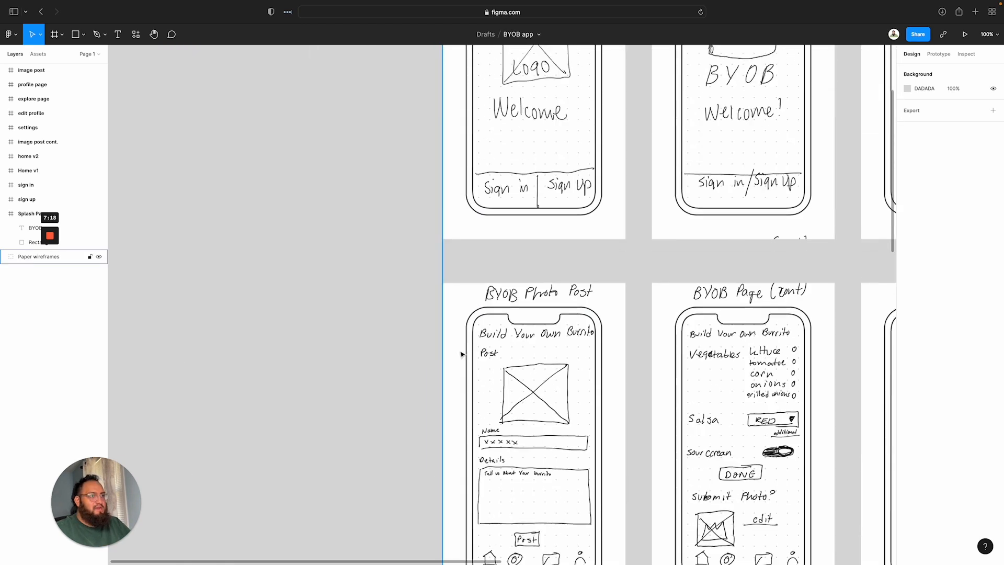
scroll(572, 353, down, 20)
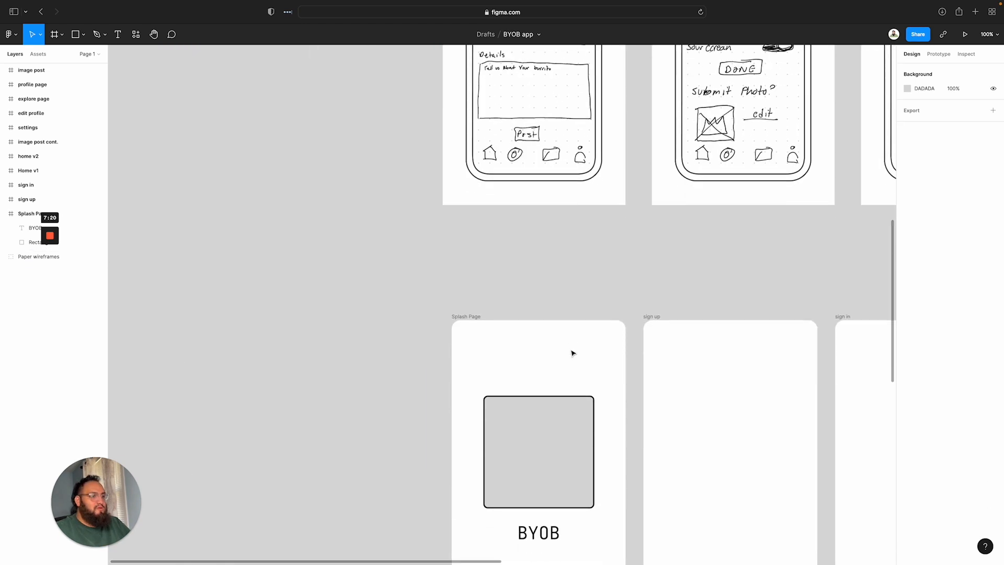
scroll(573, 354, down, 15)
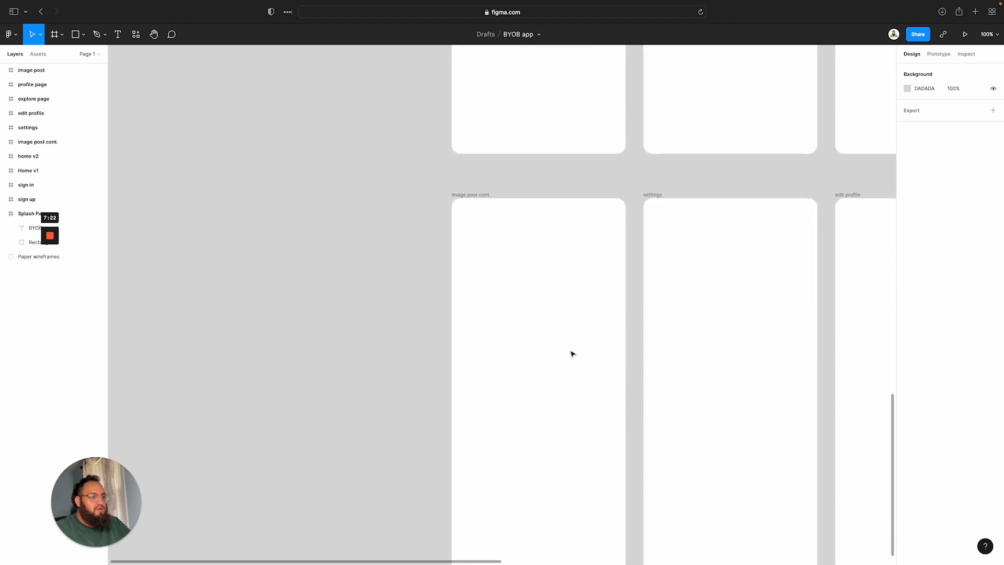
scroll(571, 354, up, 20)
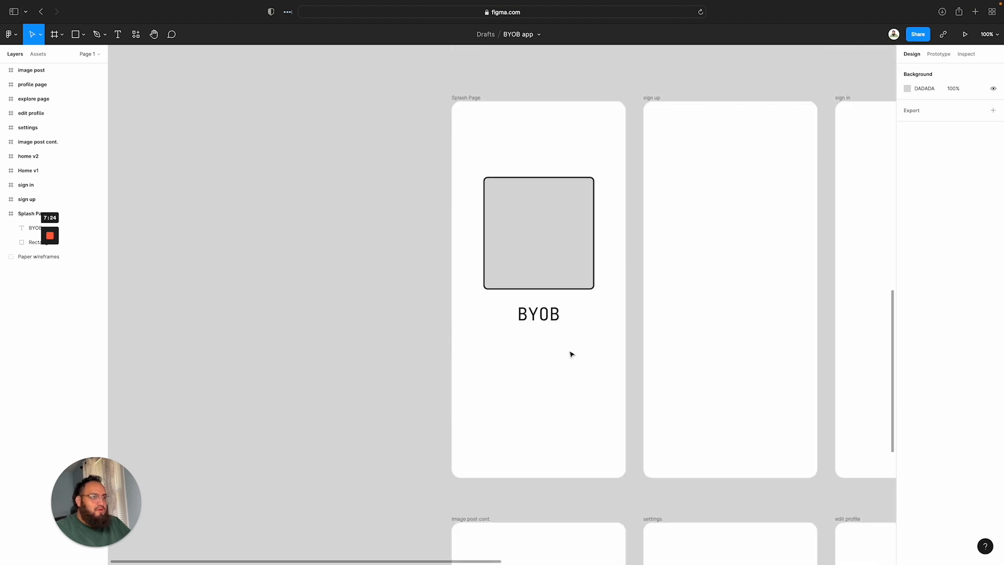
scroll(571, 354, right, 1)
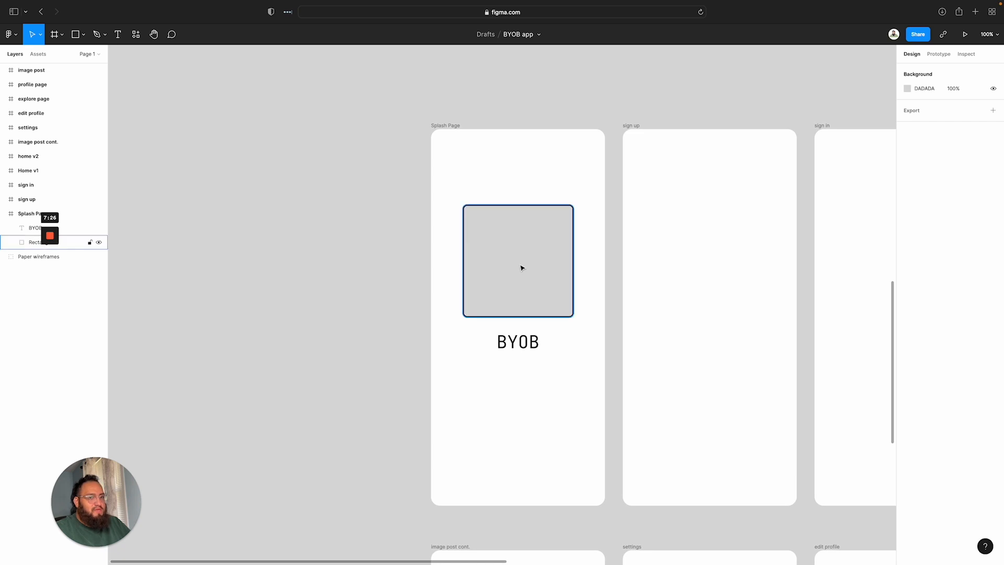
scroll(515, 269, right, 1)
scroll(514, 269, down, 2)
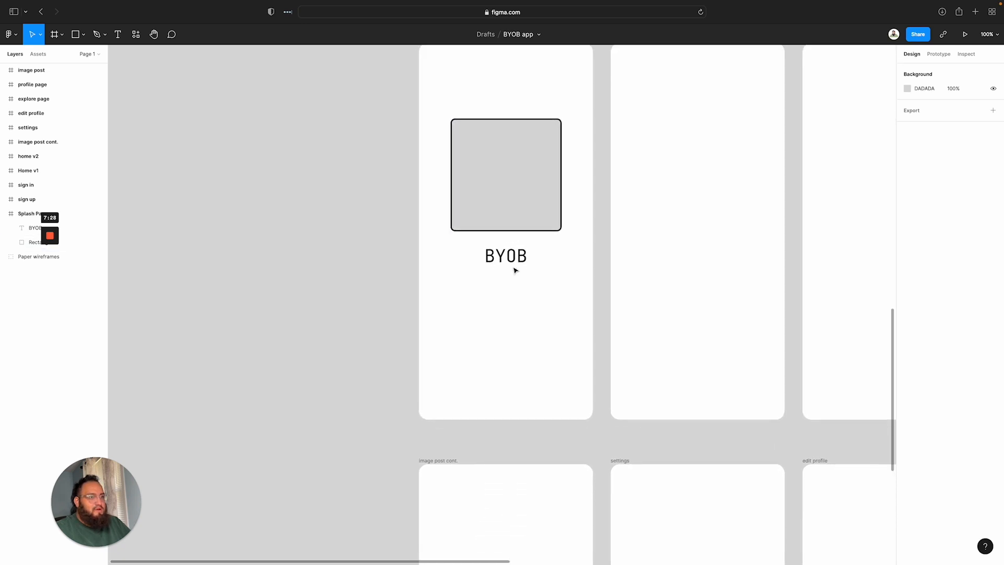
scroll(513, 268, up, 1)
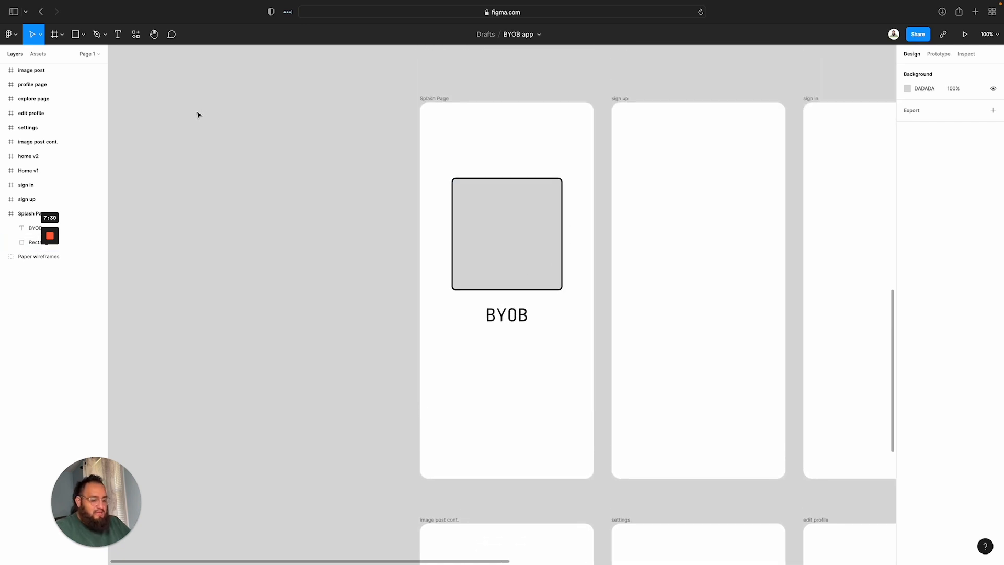
Draw a diagonal line from the logo rectangle's upper-left to its lower-right corner and give it a stroke weight of 2
key(l)
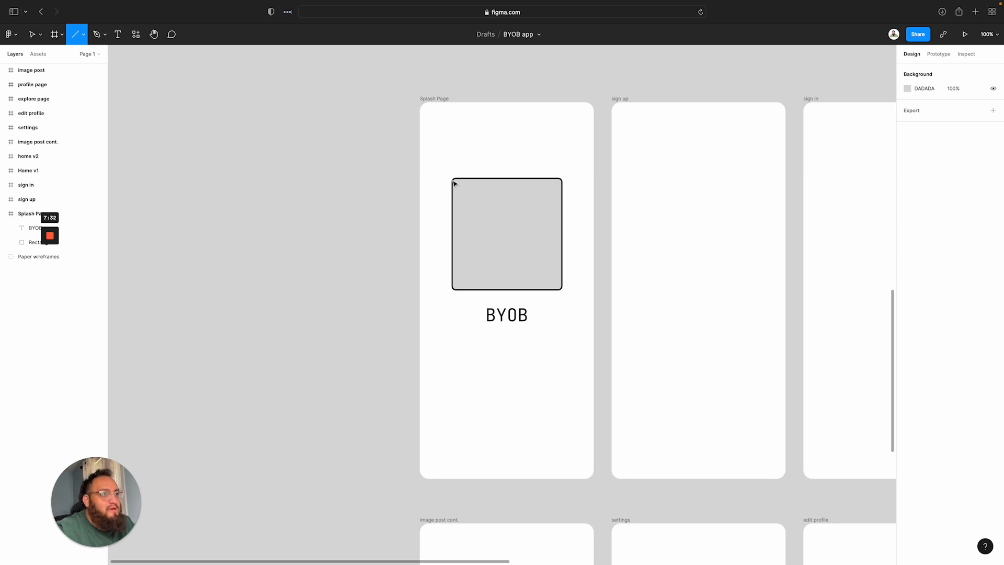
drag(453, 181, 562, 291)
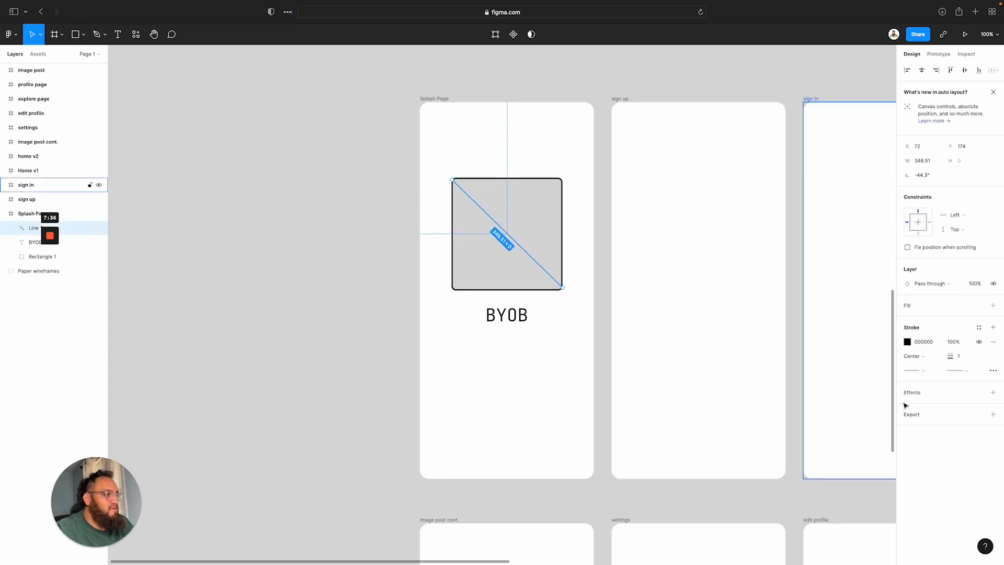
drag(950, 358, 951, 358)
Draw the opposite diagonal from the logo rectangle's lower-left to its upper-right corner and give it a stroke weight of 2
key(l)
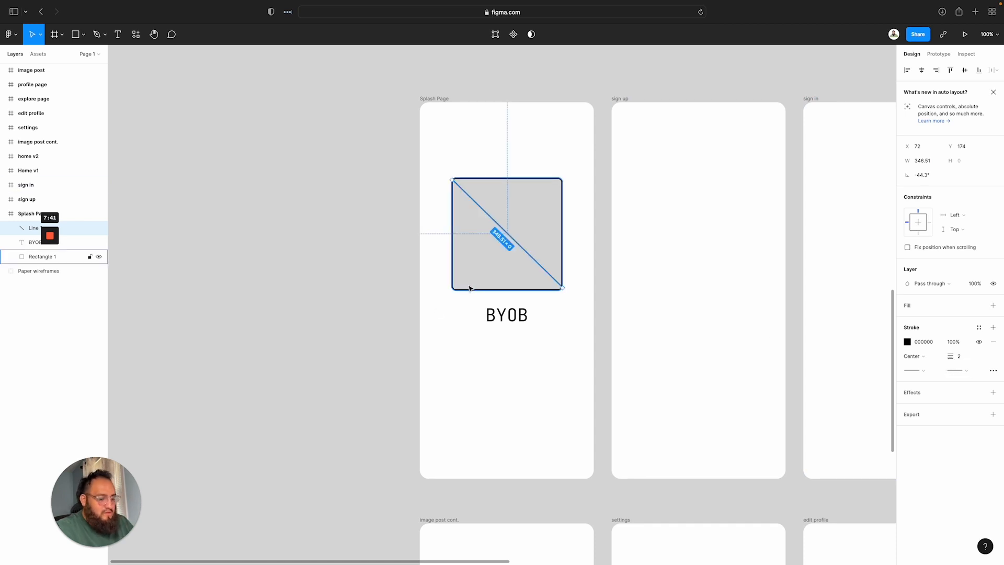
drag(452, 290, 560, 179)
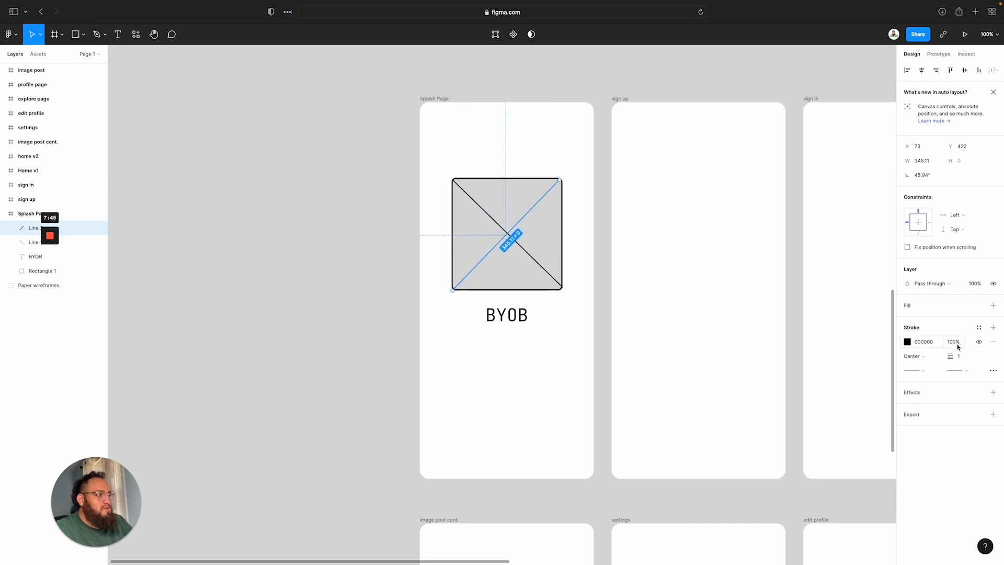
drag(952, 359, 953, 358)
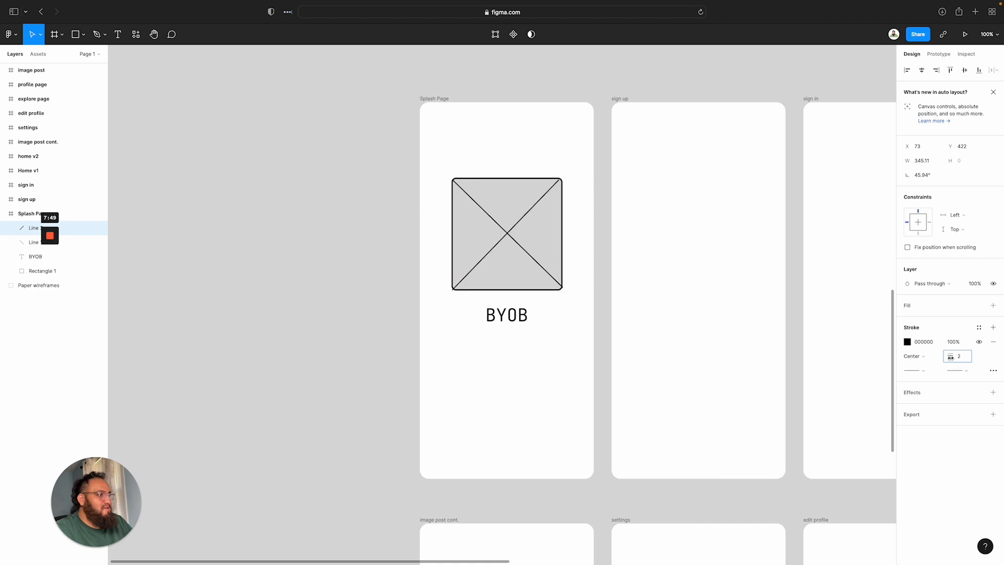
click(477, 336)
Draw a button rectangle about 139 by 67 near the bottom of the Splash Page and place a duplicate beside it
scroll(476, 340, down, 2)
scroll(477, 344, down, 1)
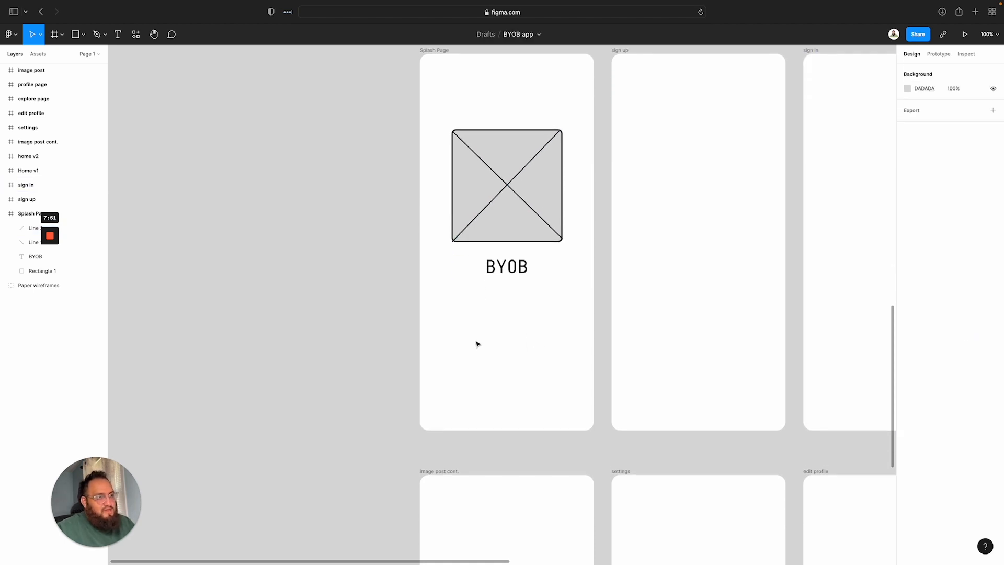
key(r)
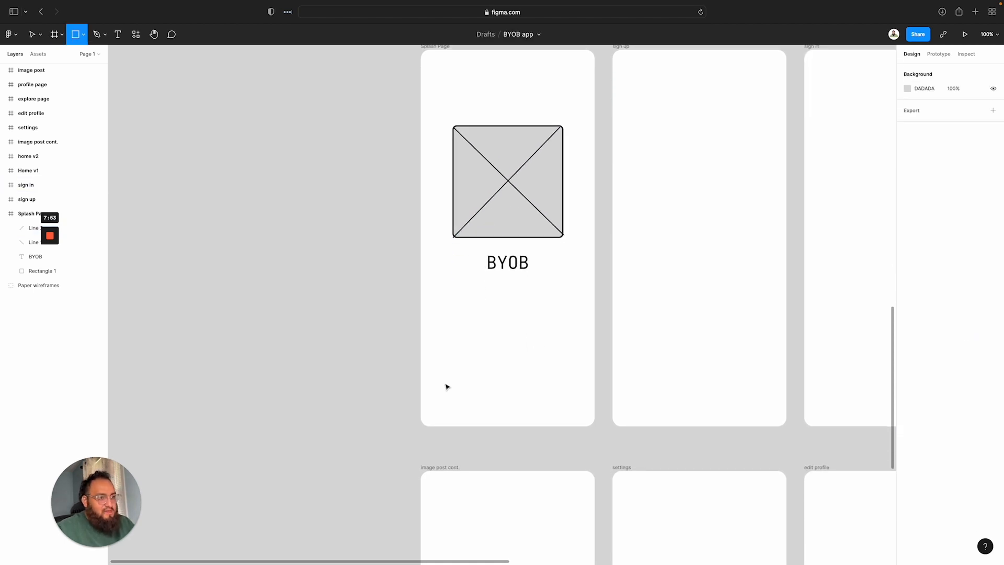
mouse_move(438, 378)
mouse_down()
mouse_move(475, 406)
mouse_move(562, 396)
mouse_move(556, 388)
mouse_move(488, 402)
mouse_up()
key(ctrl+d)
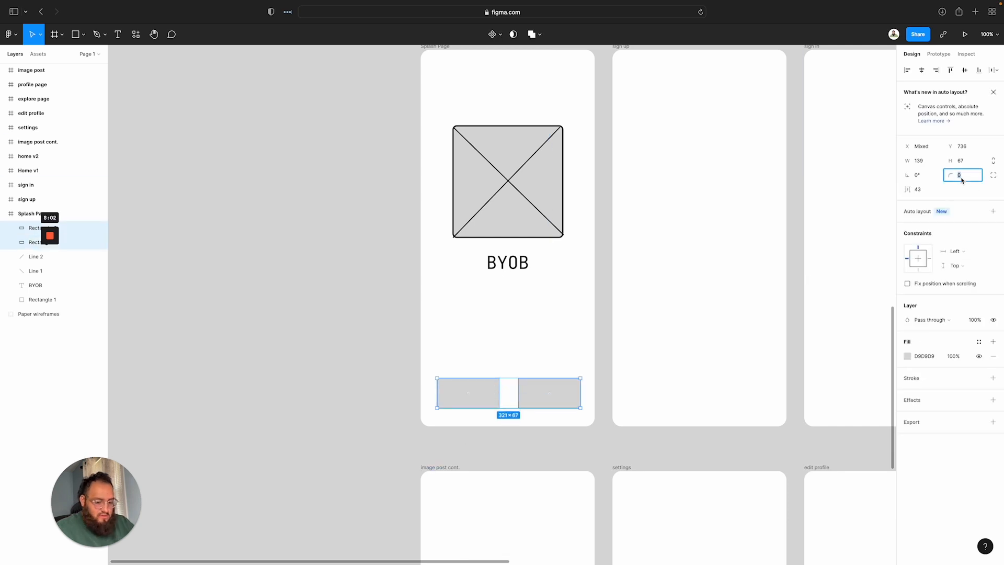
Give both button rectangles a corner radius of 10 and a black inside stroke of weight 2
text(10)
click(923, 377)
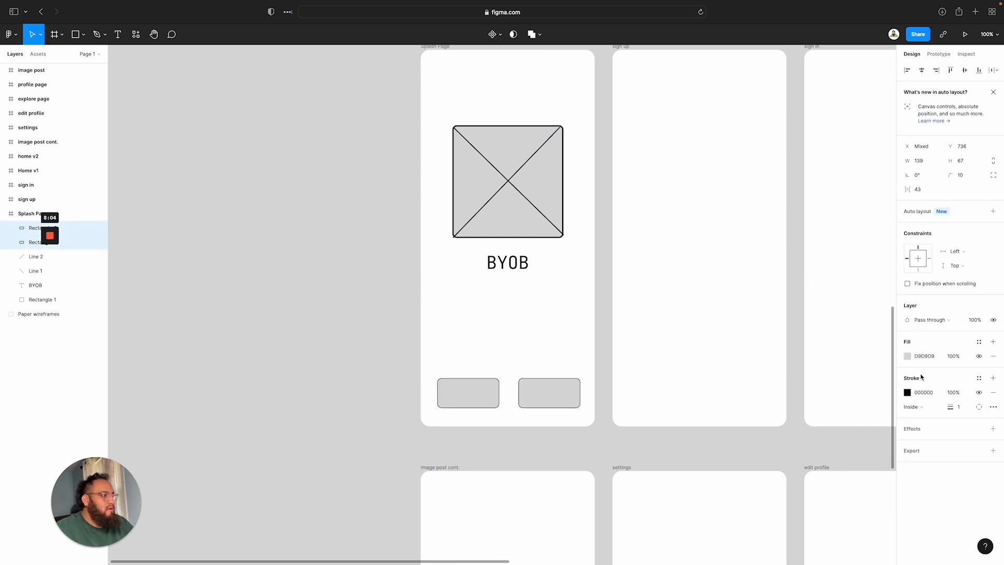
drag(950, 407, 955, 407)
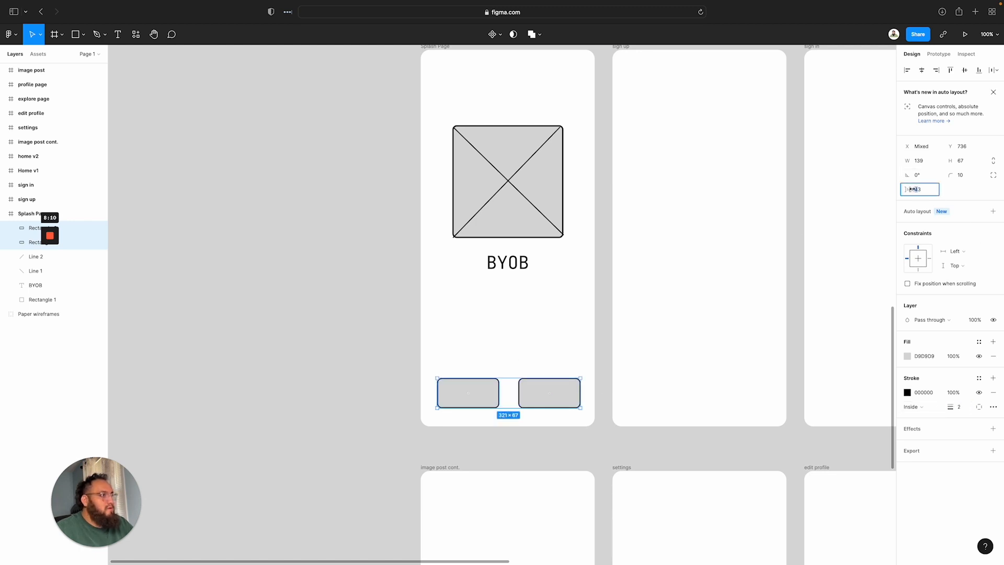
Set the spacing between the two button rectangles to 45 and try aligning them by their horizontal centres
drag(912, 189, 914, 190)
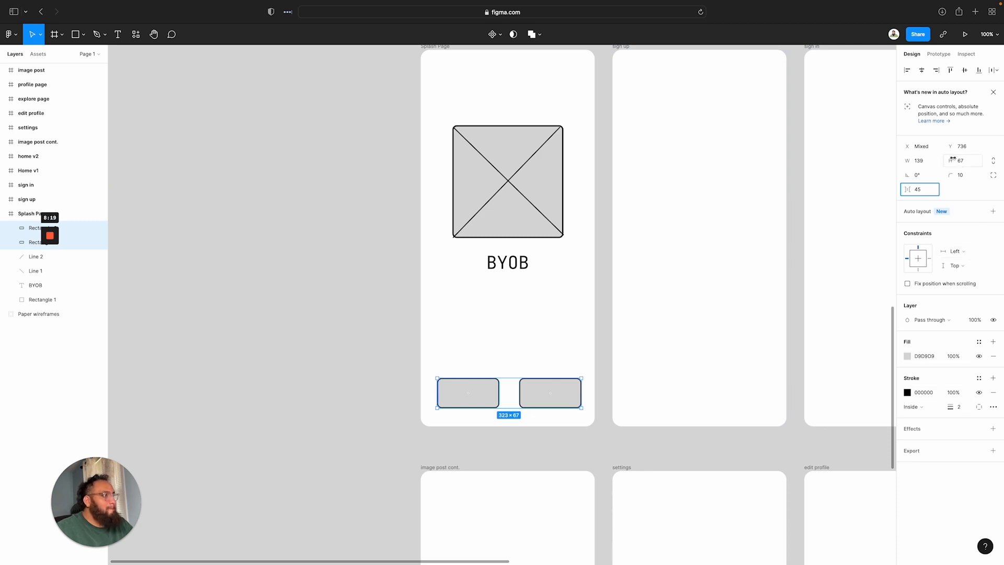
click(921, 71)
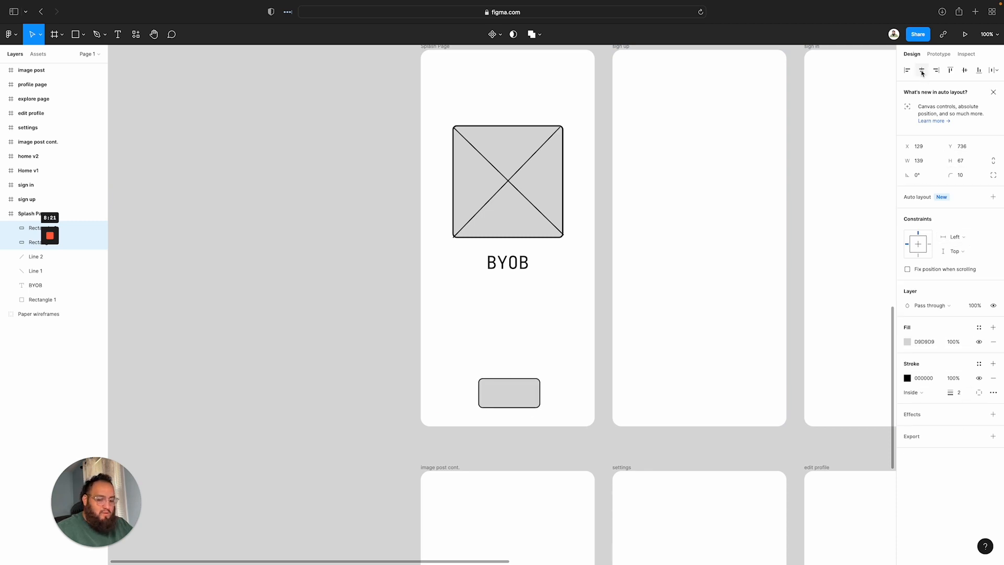
key(super+z)
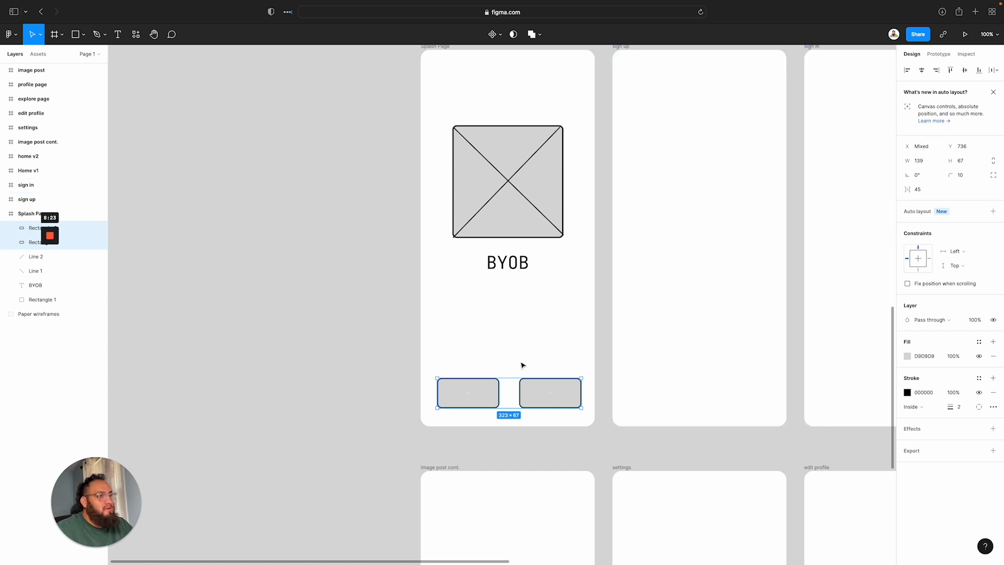
Group the two button rectangles and centre the group horizontally in the Splash Page frame
right_click(530, 393)
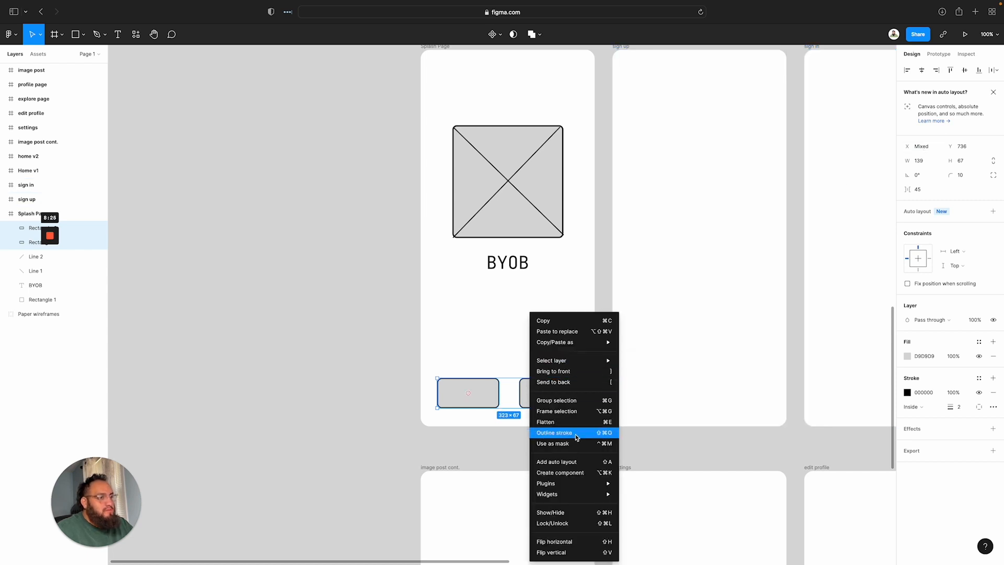
click(581, 402)
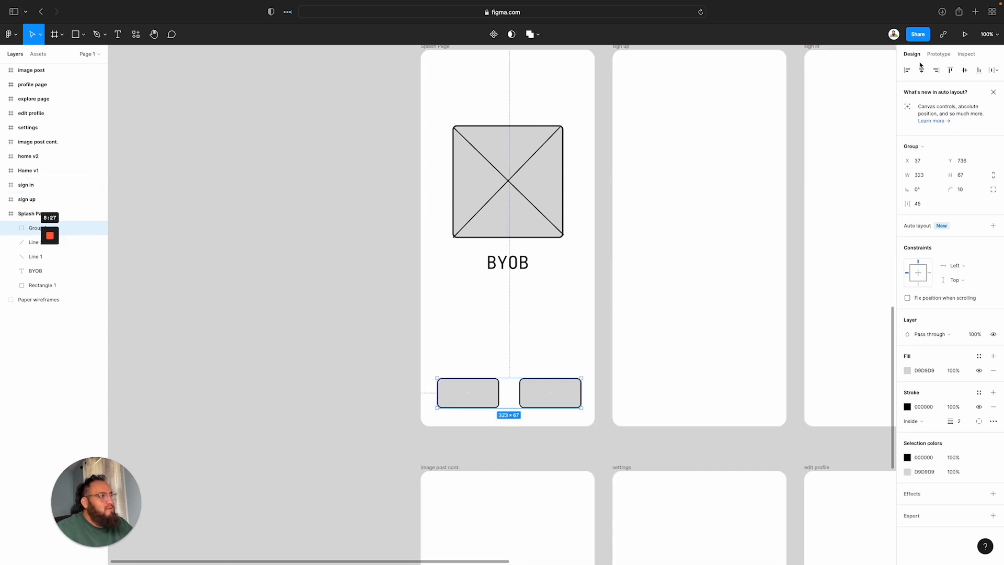
click(359, 350)
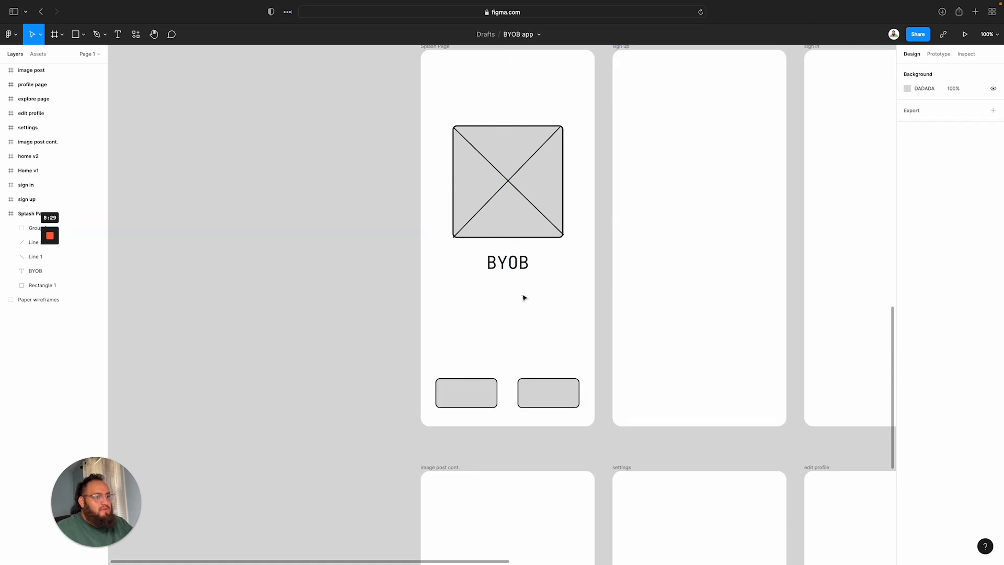
Add the text "sign in" on the first of the two button rectangles
scroll(524, 298, down, 2)
scroll(522, 298, up, 2)
click(473, 391)
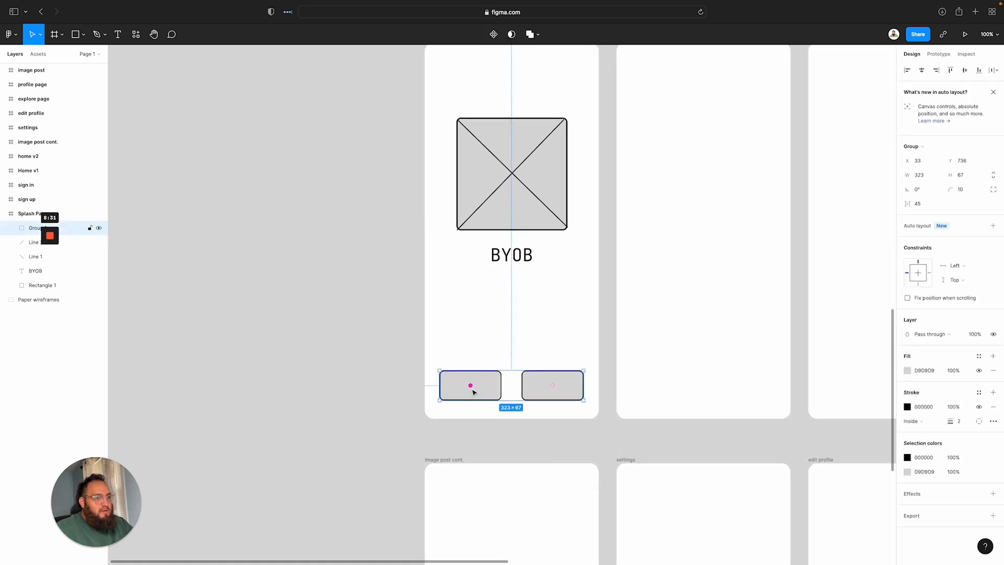
key(t)
click(469, 389)
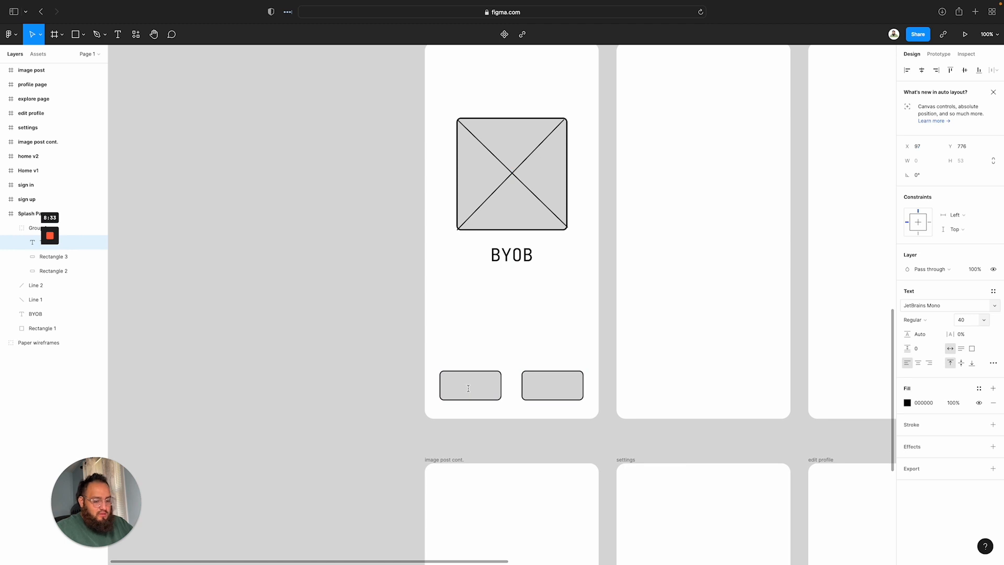
text(sign in)
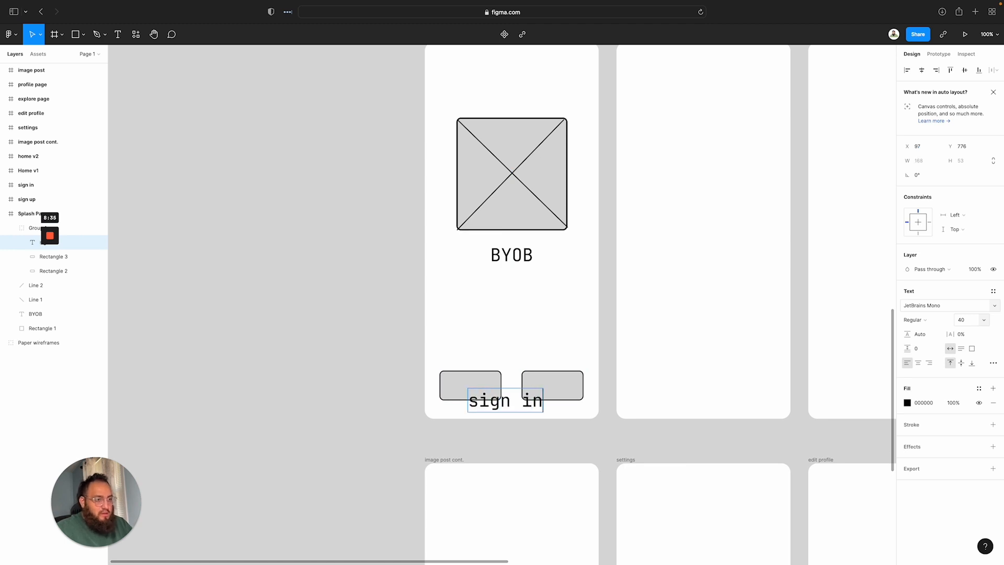
Set the "sign in" label's font size to 24 and centre it on the first button rectangle
key(super+a)
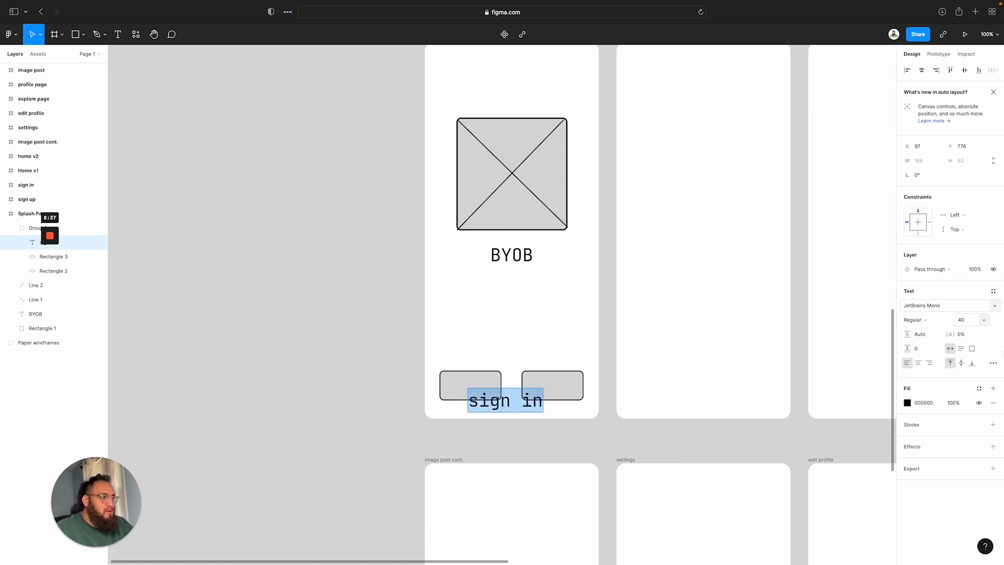
click(972, 326)
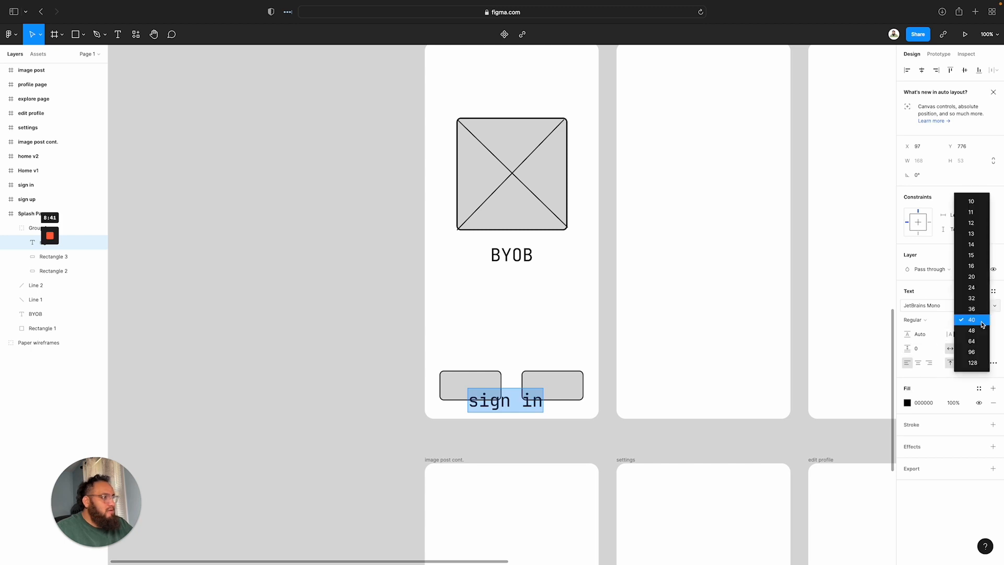
click(965, 289)
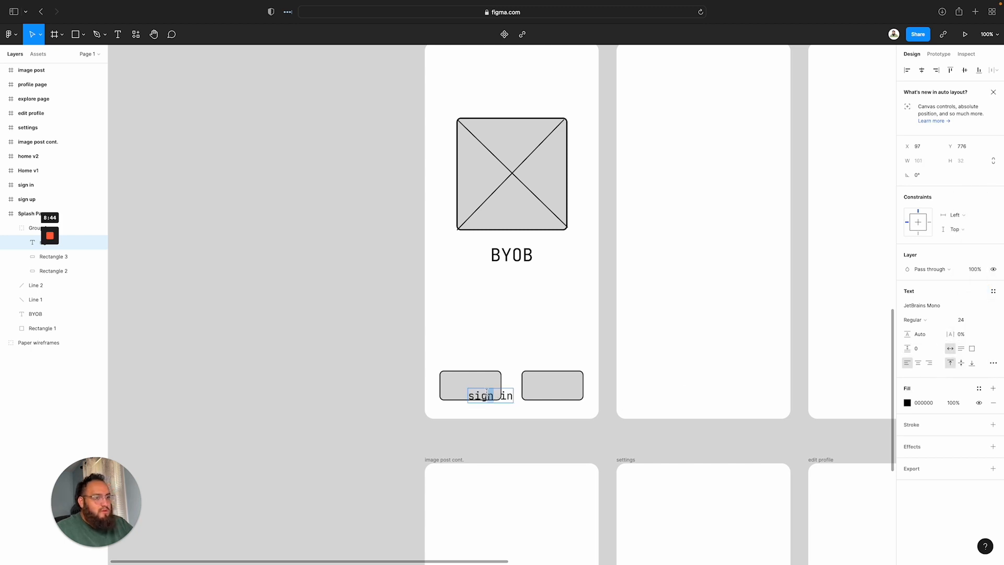
key(Escape)
drag(492, 396, 469, 387)
Duplicate the "sign in" label and place the copy centred on the second button rectangle
key(super+d)
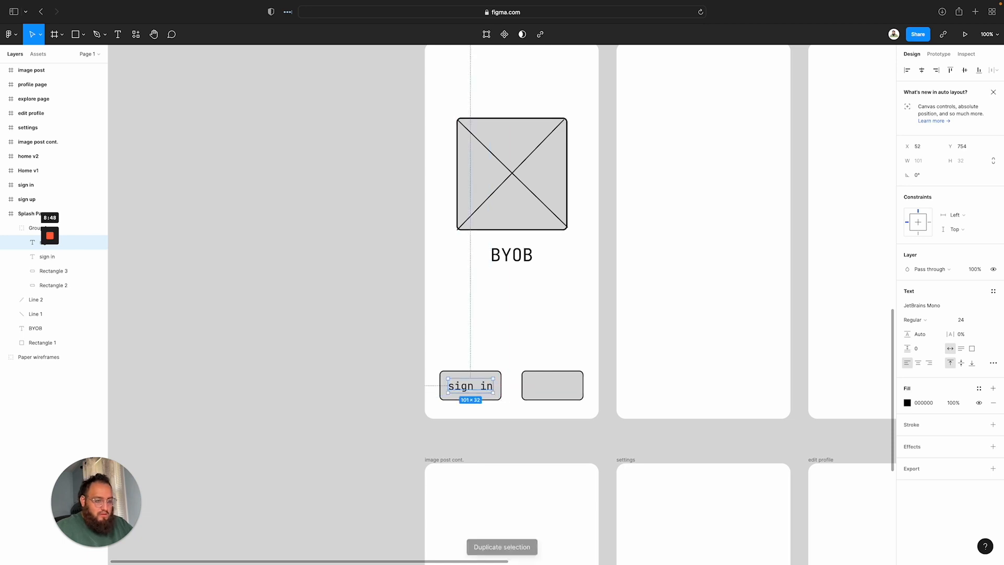
drag(519, 383, 487, 376)
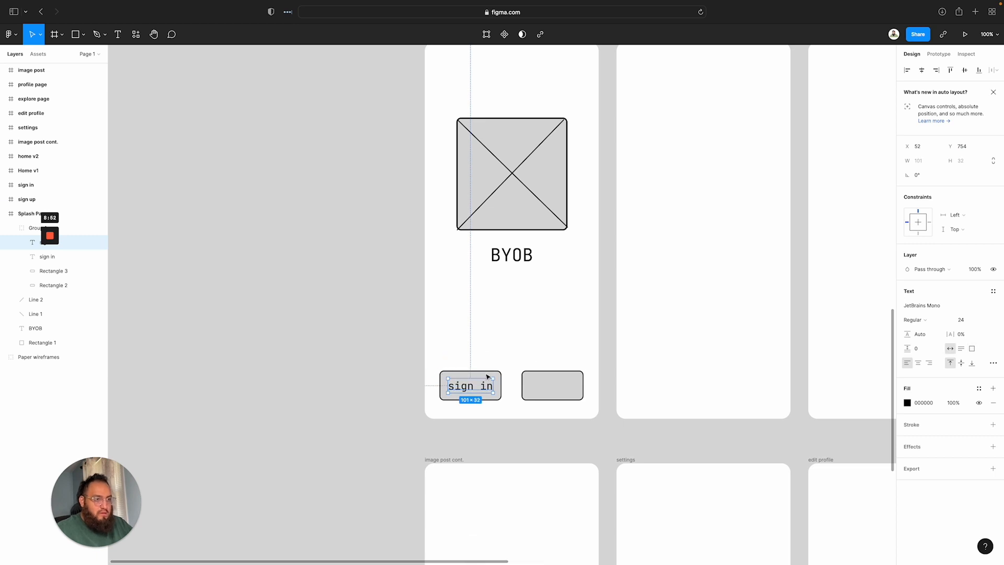
click(493, 408)
double_click(477, 388)
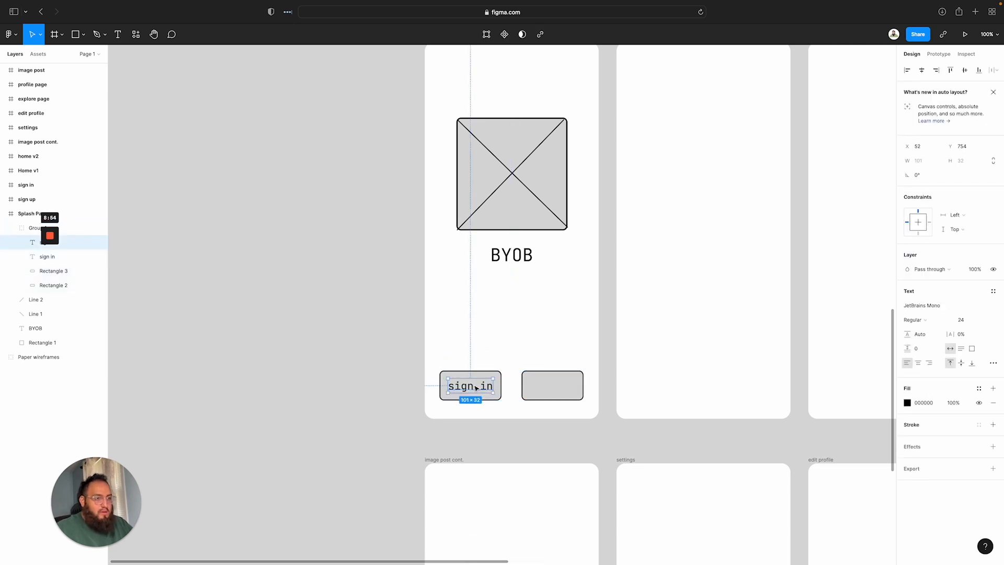
drag(475, 388, 555, 388)
click(559, 360)
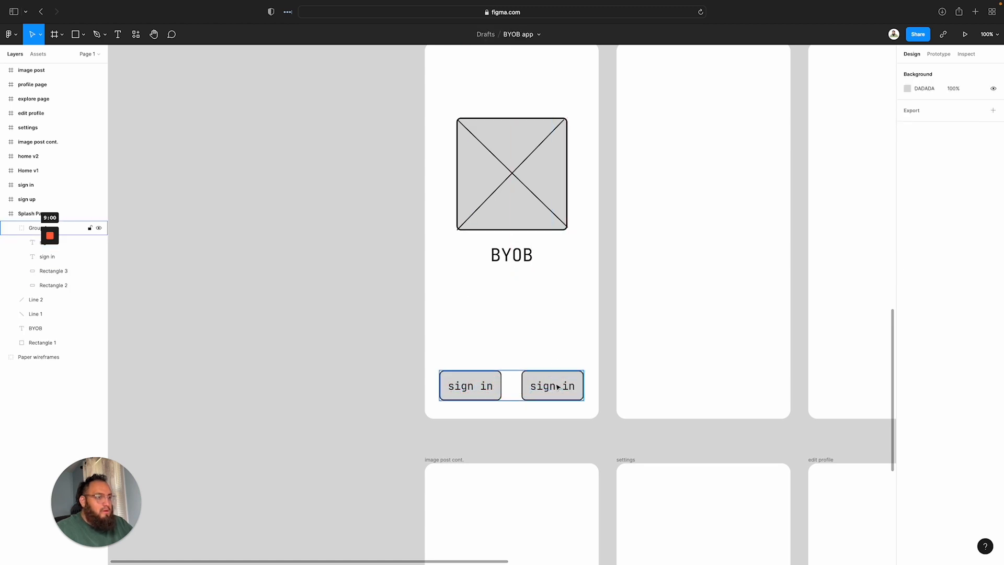
Nudge the copied label slightly to the right and change its text to "sign up"
double_click(558, 387)
key(Right)
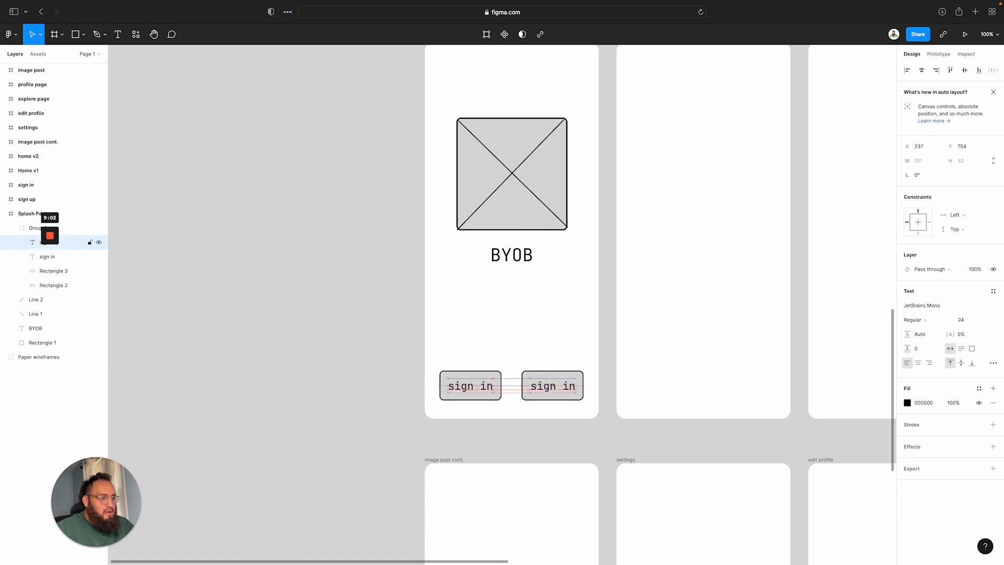
double_click(558, 387)
key(Right)
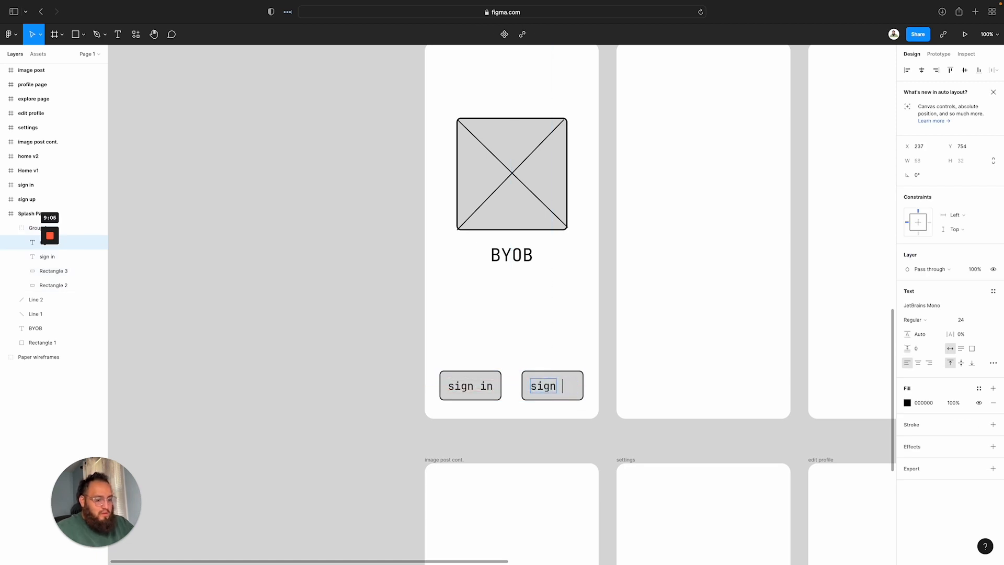
click(544, 321)
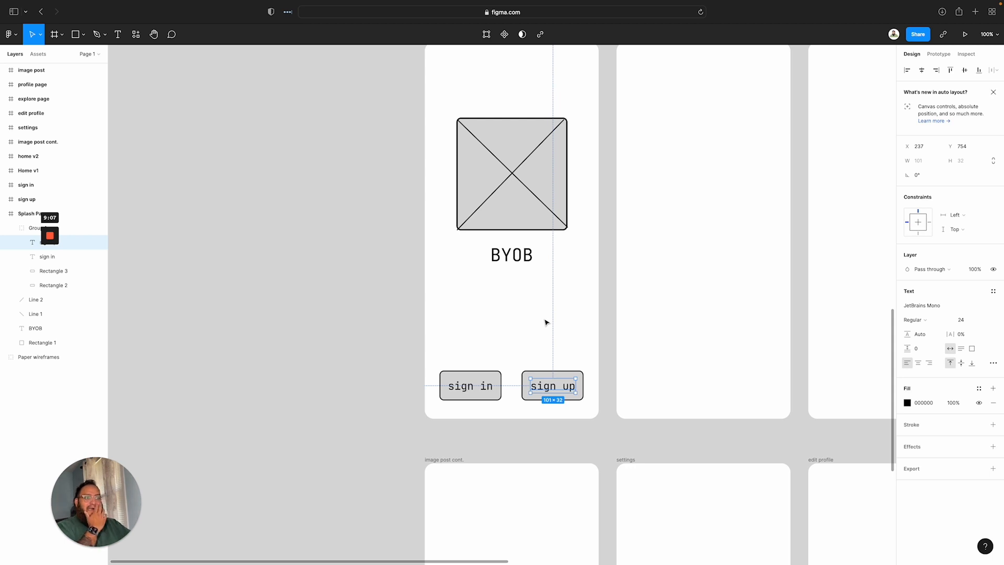
click(544, 321)
Draw a rectangle about 249 by 51 below the BYOB title and duplicate it underneath with a spacing of 20
scroll(545, 321, down, 1)
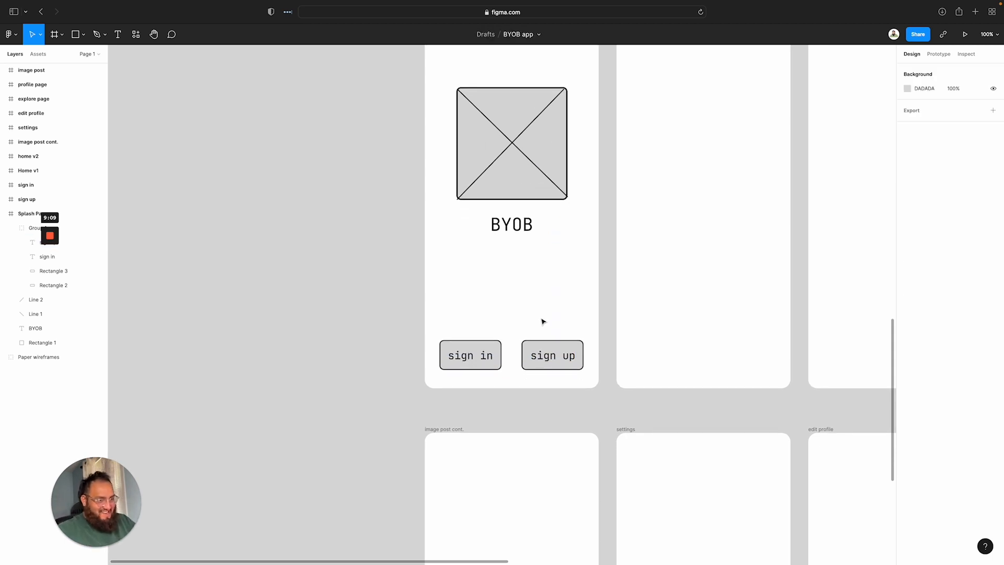
scroll(544, 321, up, 5)
scroll(541, 321, up, 10)
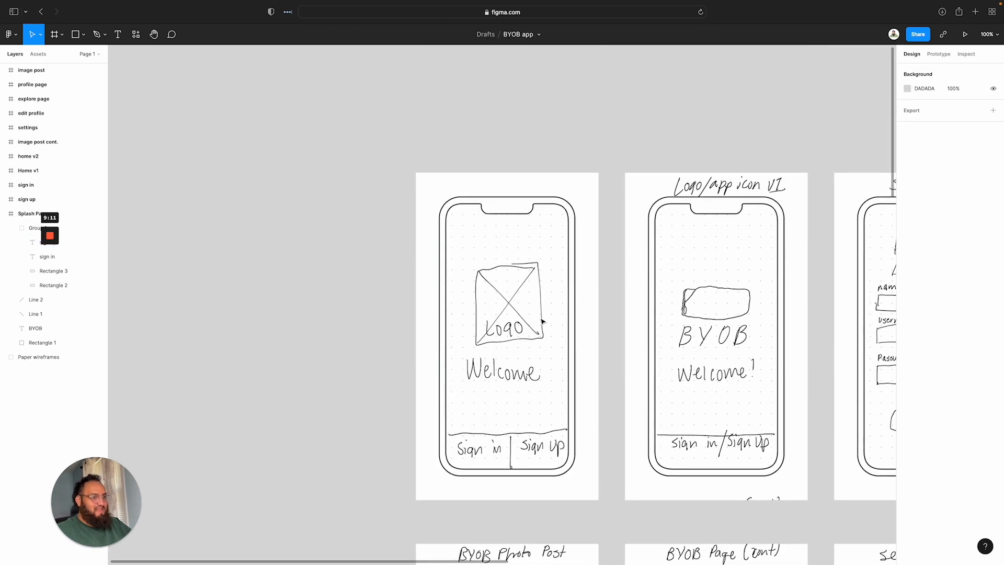
scroll(542, 321, down, 7)
scroll(542, 321, down, 8)
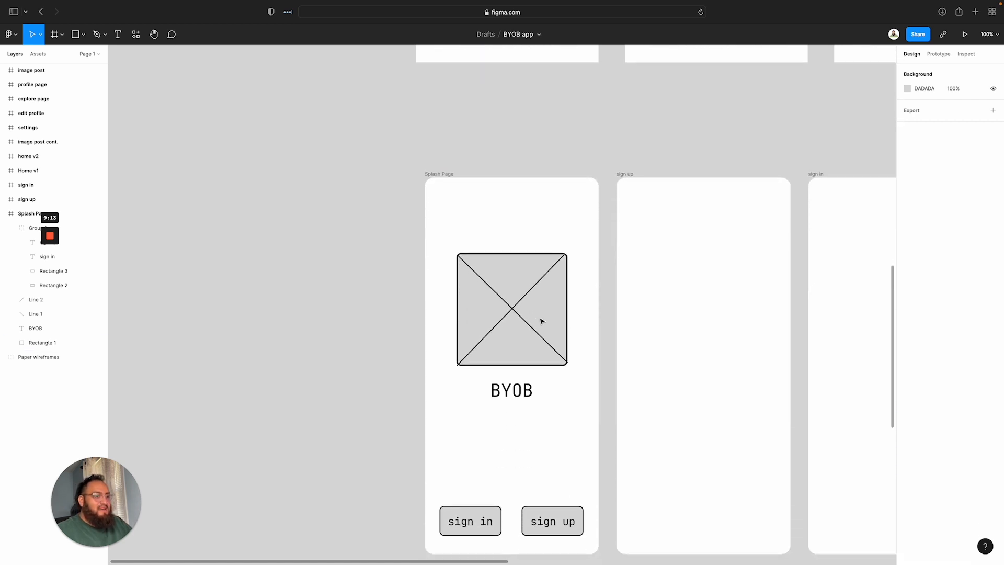
key(r)
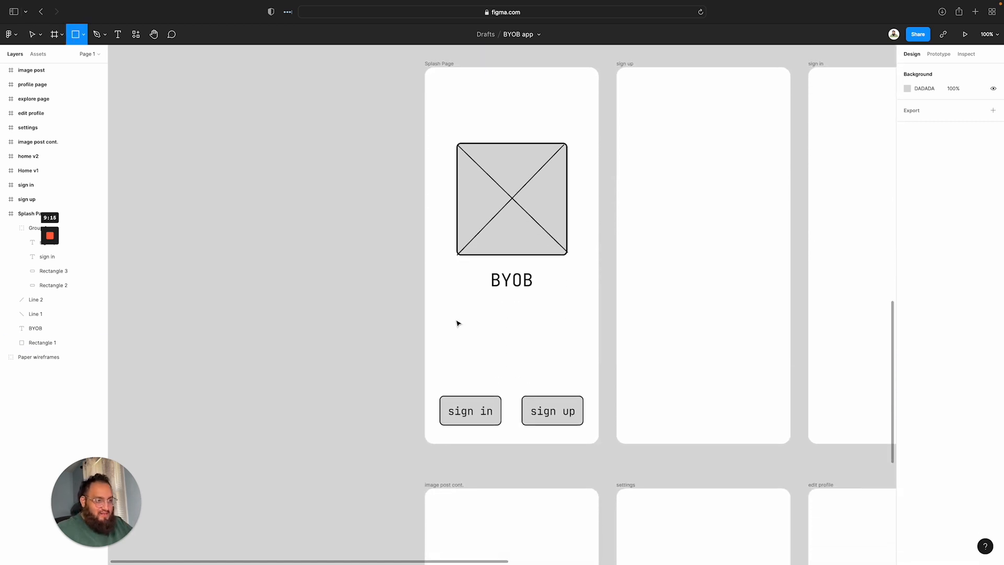
drag(453, 311, 521, 325)
key(super+d)
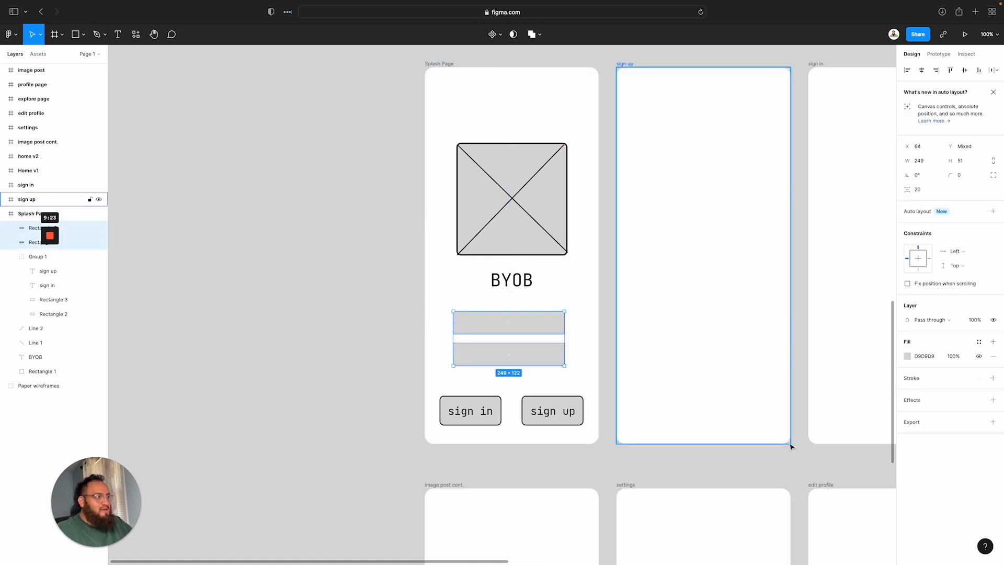
Give both new rectangles a black inside stroke of weight 2 and a corner radius of 10
click(911, 379)
drag(948, 406, 949, 406)
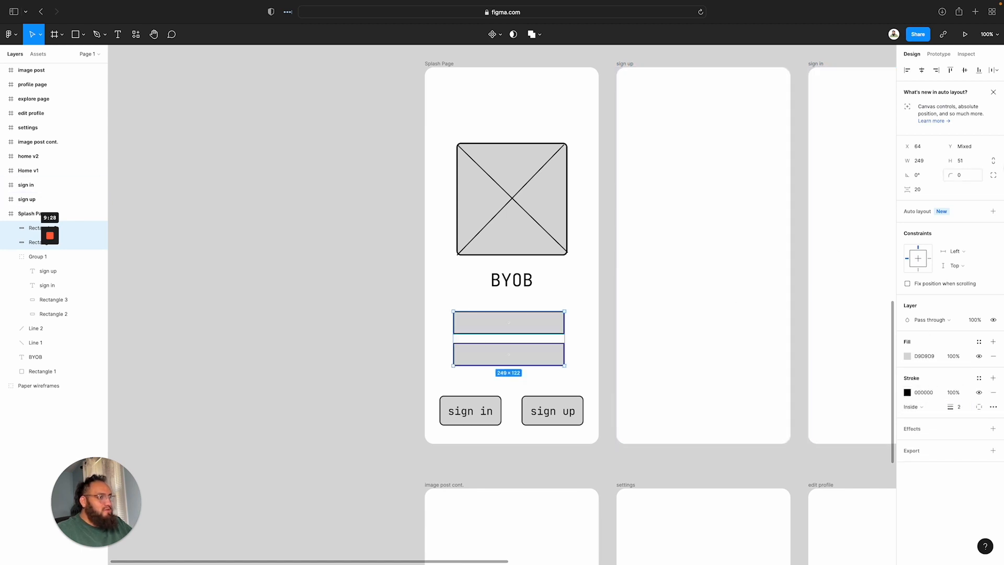
text(10)
key(Return)
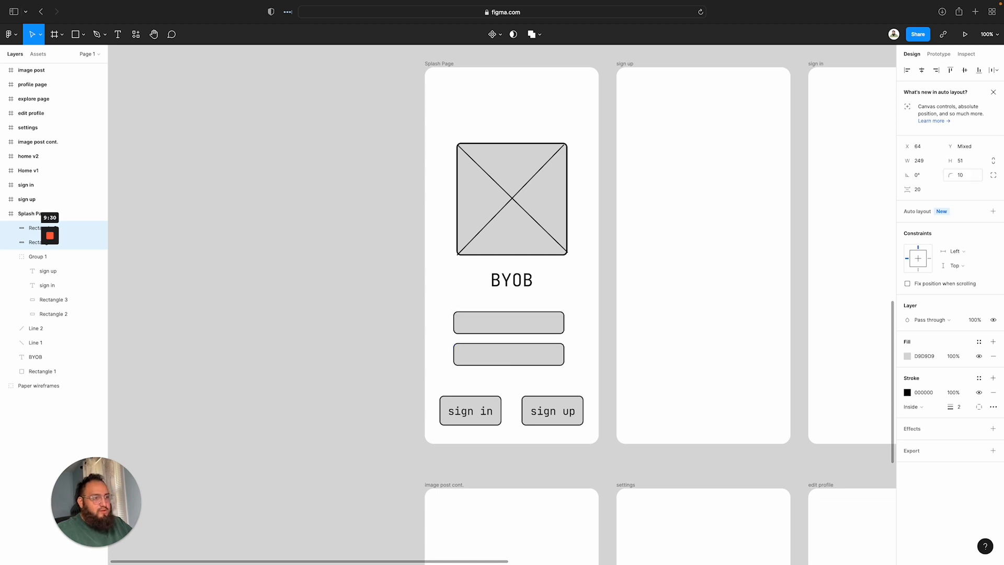
click(546, 300)
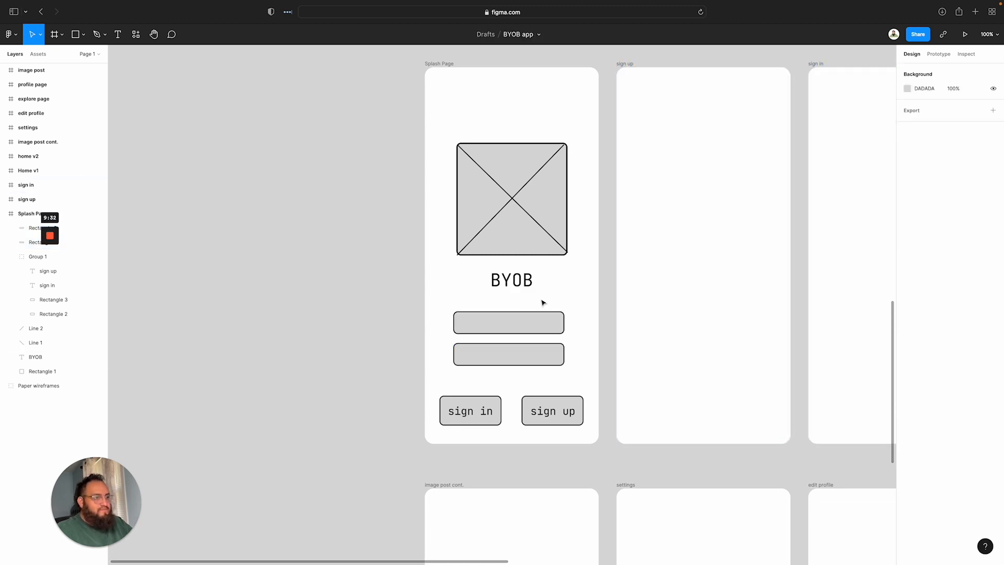
Add the text "sign in with Google" and move it onto the upper of the two new rectangles
key(t)
click(488, 324)
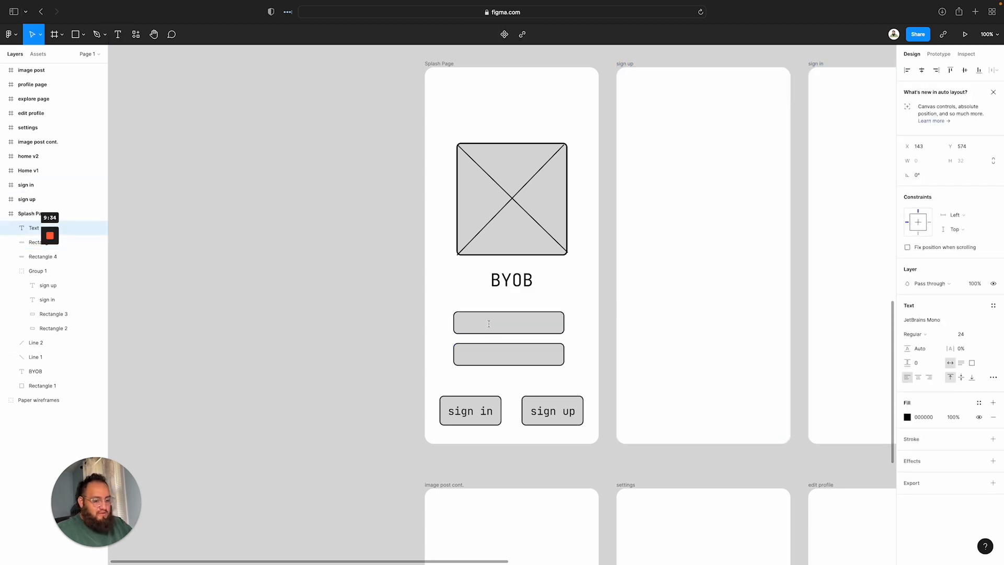
text(sign in with)
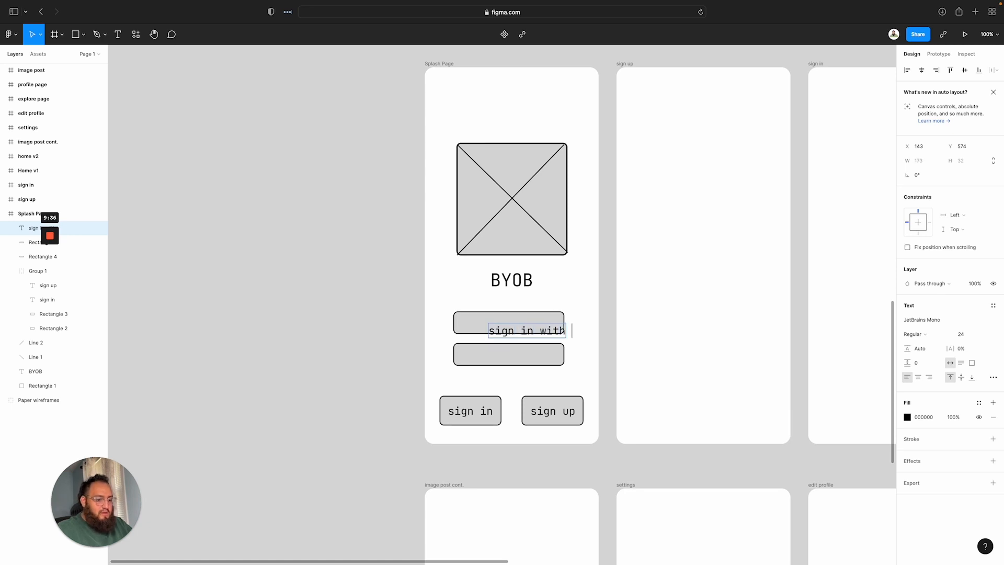
text( Google)
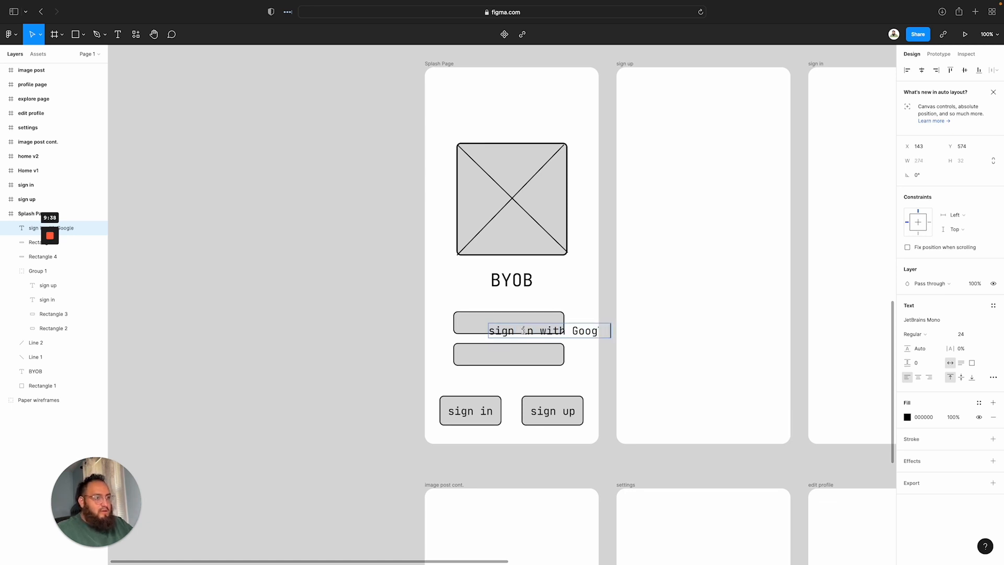
key(Escape)
drag(536, 331, 505, 324)
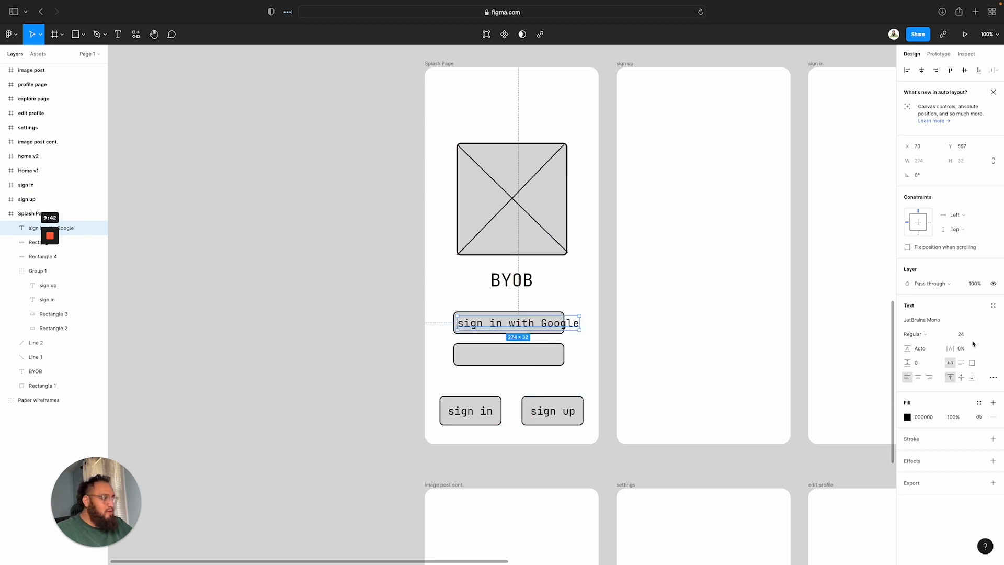
Try font sizes 12 and 15 for the "sign in with Google" label and move it towards the rectangle's middle
double_click(555, 319)
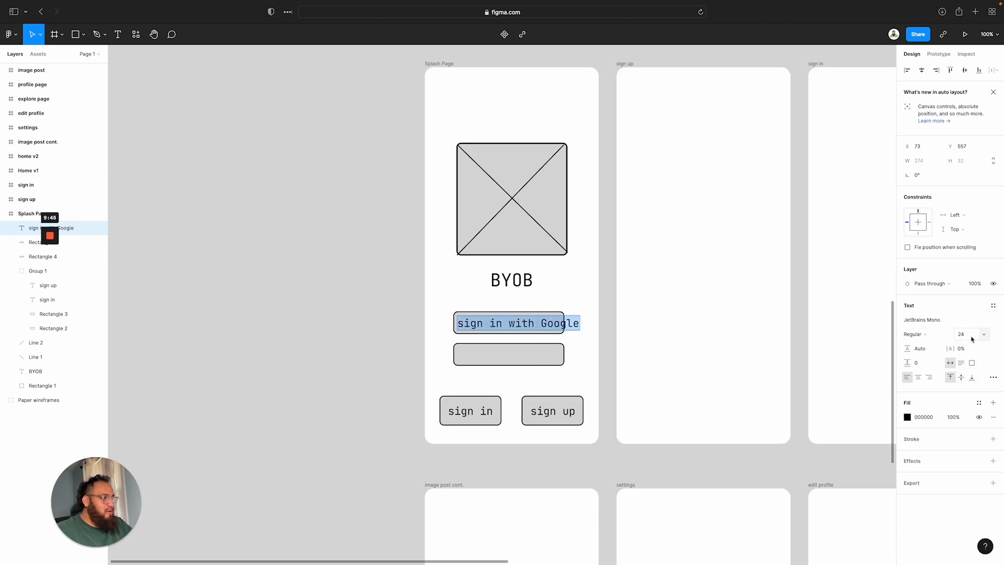
click(983, 335)
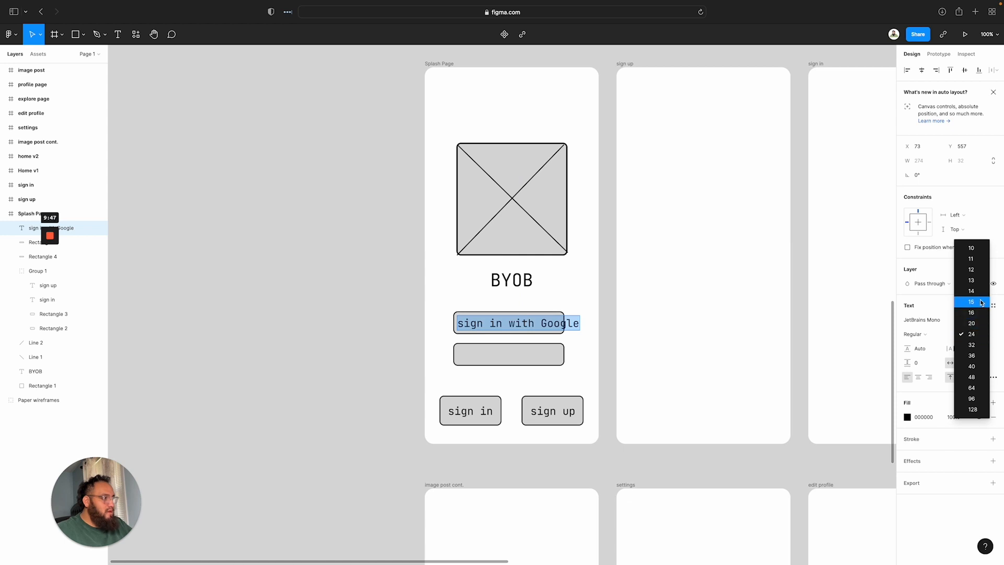
click(972, 269)
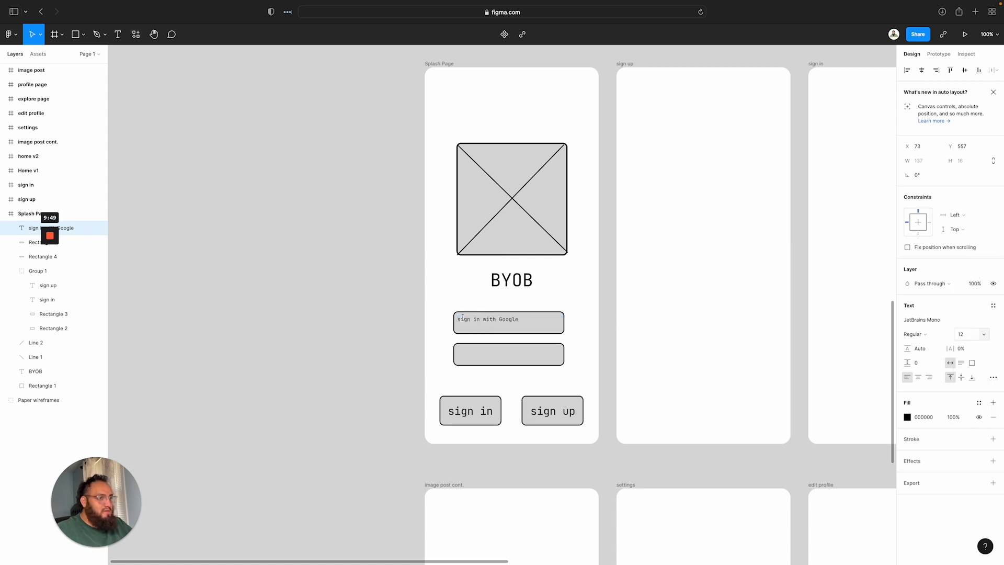
click(984, 334)
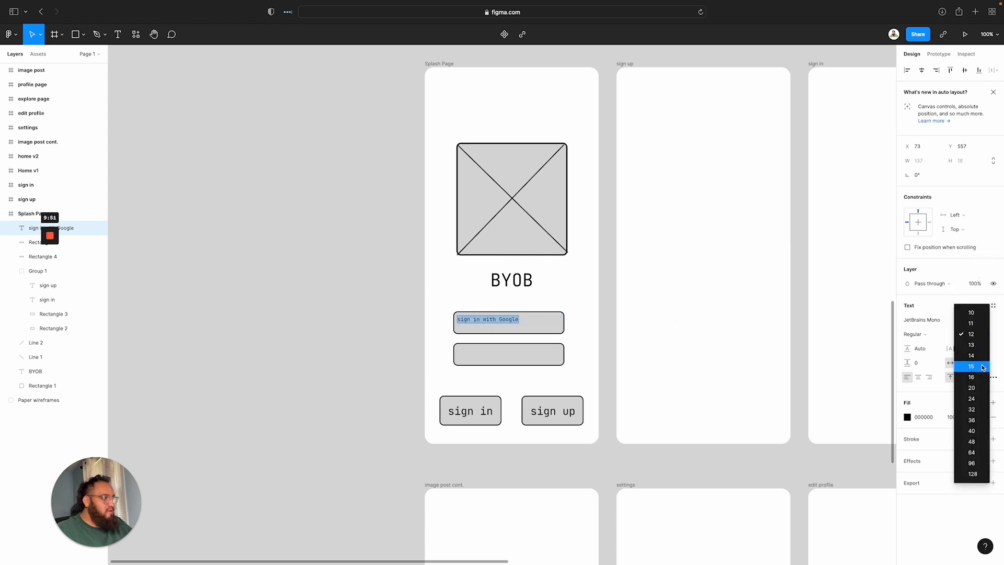
click(967, 365)
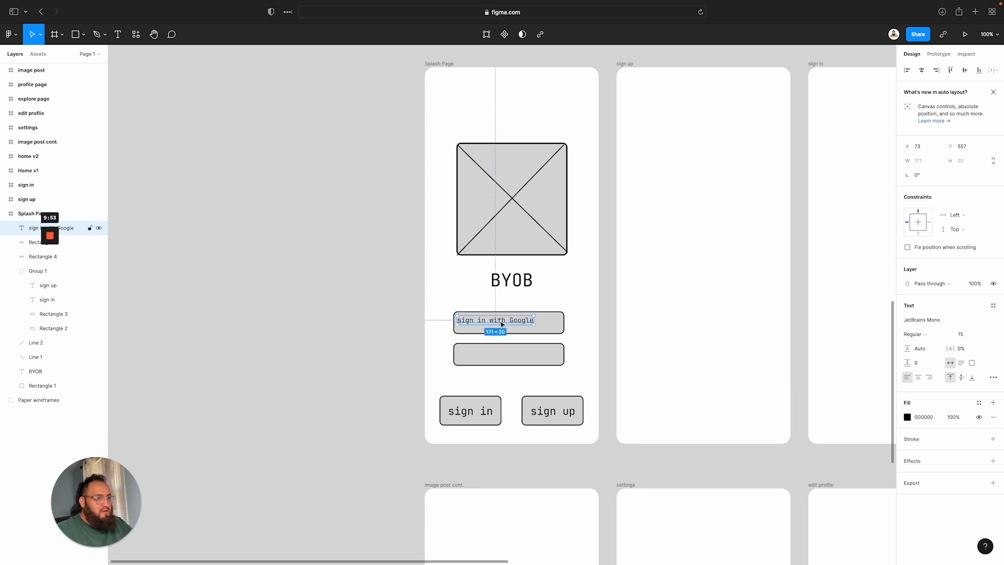
drag(498, 326, 511, 325)
click(572, 306)
click(560, 297)
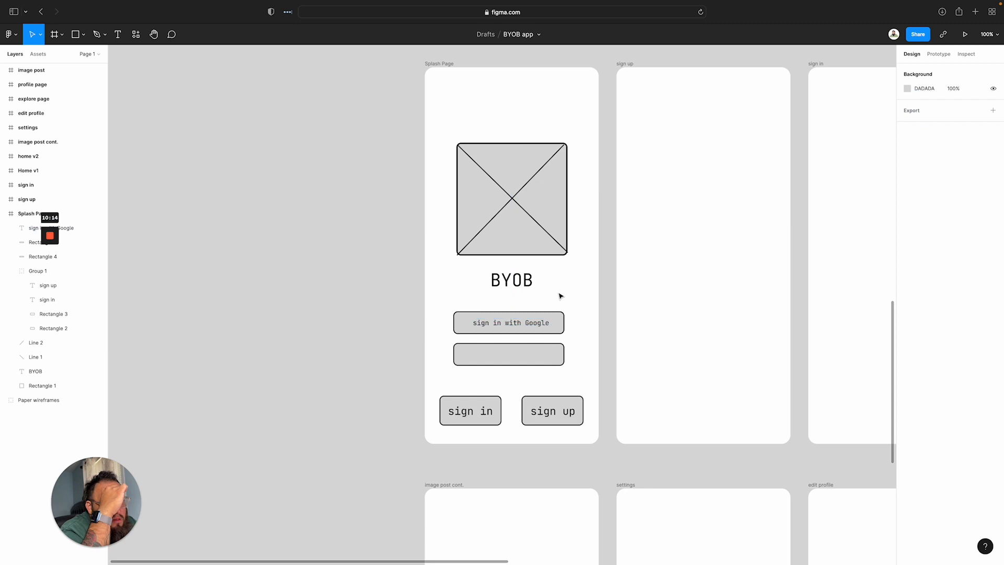
Set the "sign in with Google" label's font size to 16 and centre it on its rectangle
click(533, 326)
double_click(533, 326)
click(980, 334)
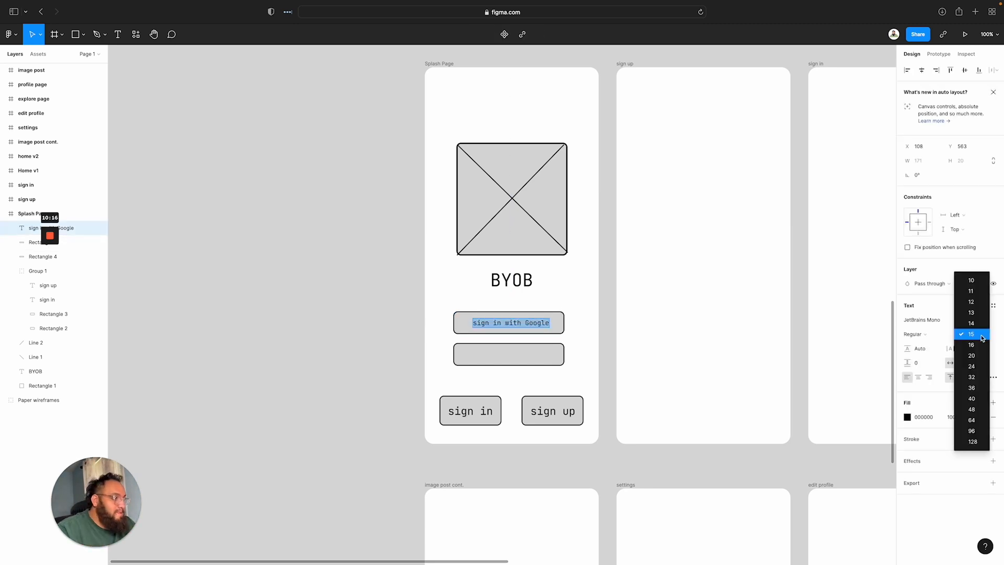
click(979, 345)
drag(517, 323, 512, 322)
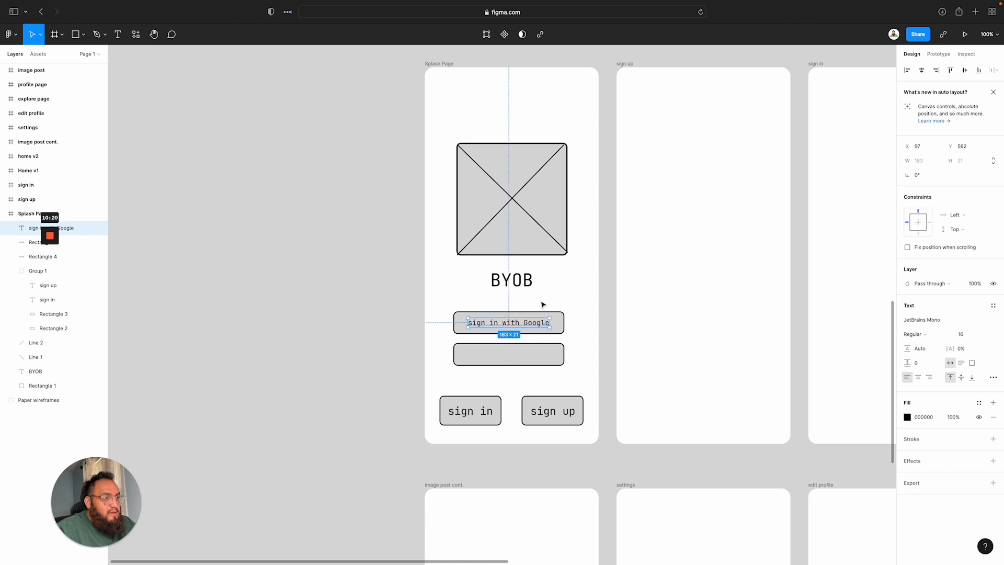
click(542, 303)
Copy the "sign in with Google" label onto the rectangle below and change the copy's text to "sign in with Apple"
click(515, 321)
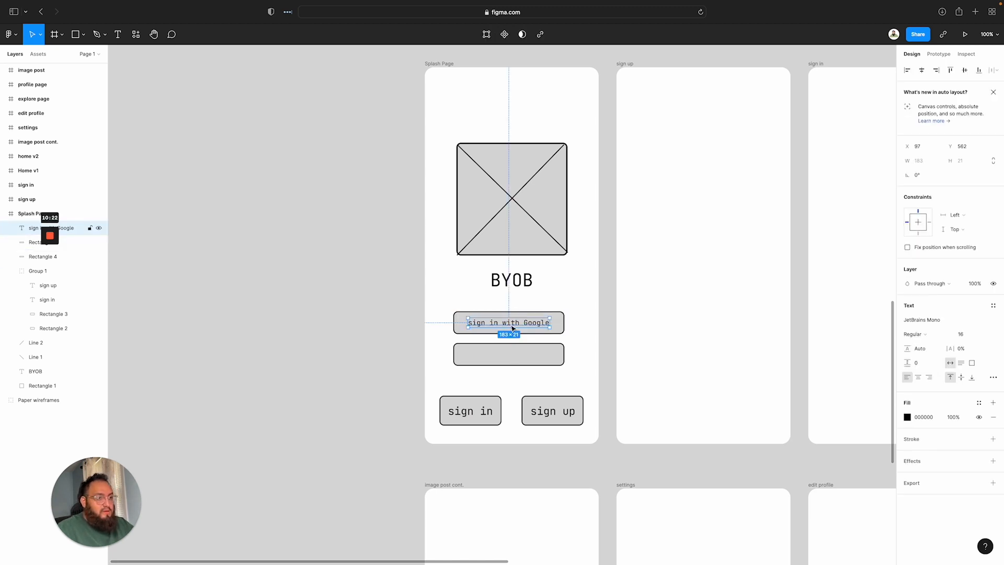
alt+drag(513, 325, 511, 354)
double_click(511, 355)
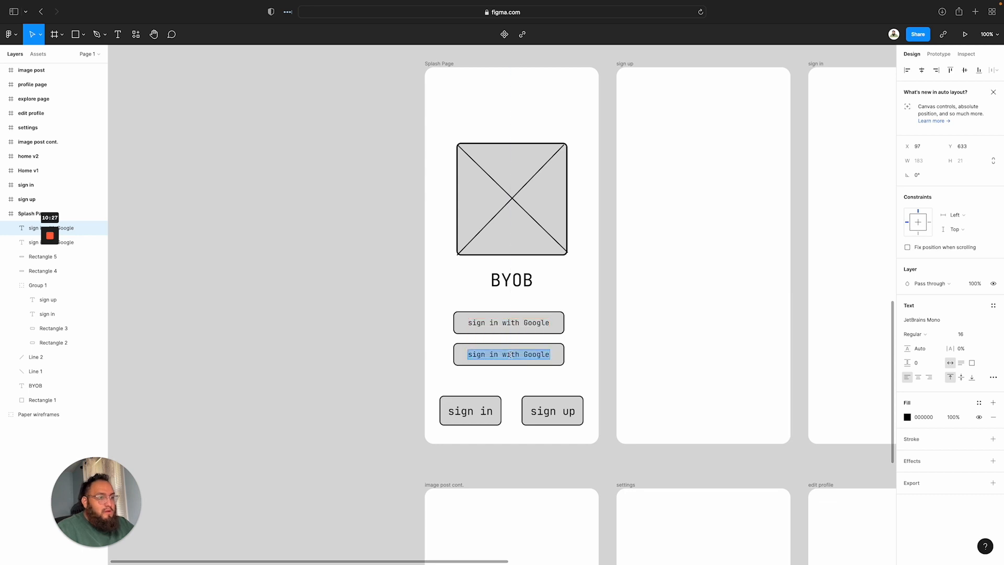
text(s)
key(BackSpace)
text(sign)
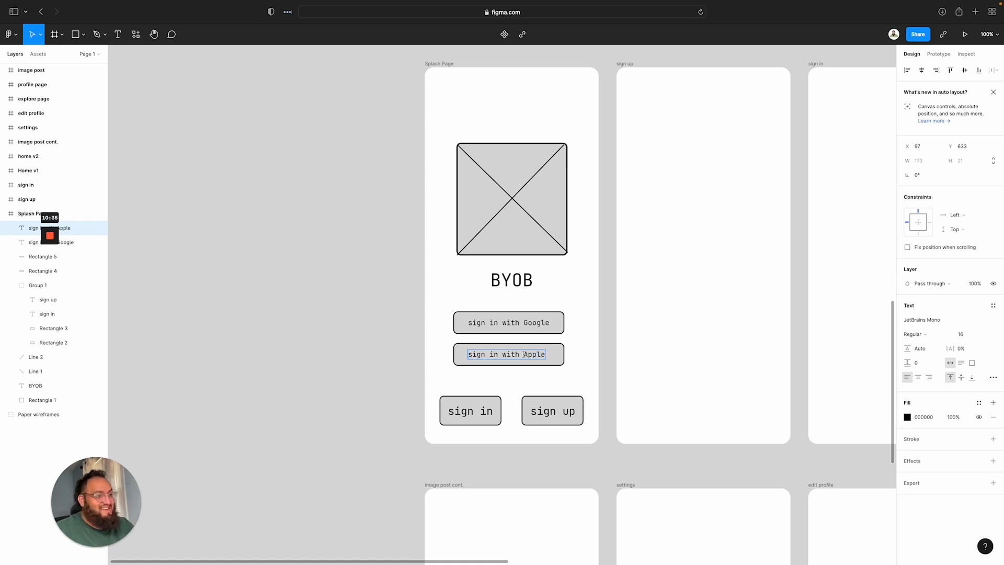
key(Escape)
click(591, 357)
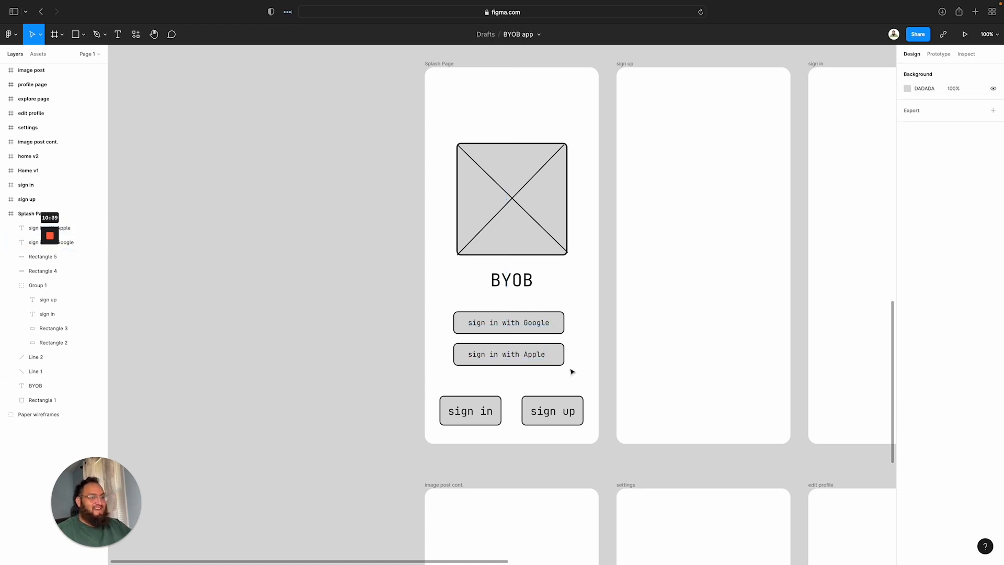
scroll(575, 355, down, 3)
scroll(577, 351, up, 5)
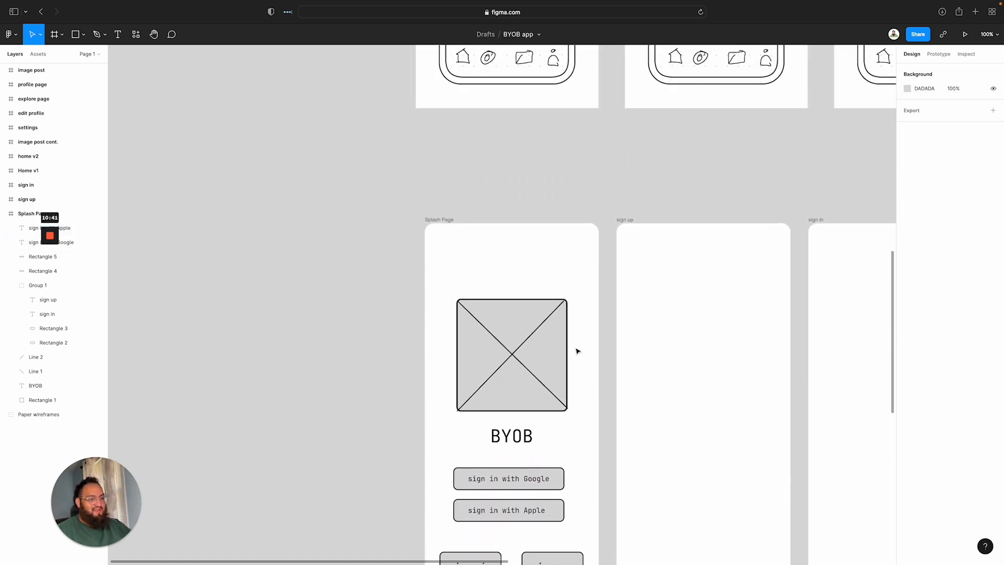
Review the Splash Page frame and compare it with the paper wireframes for the sign up and sign in screens
scroll(577, 351, down, 3)
scroll(577, 351, up, 1)
scroll(577, 351, up, 7)
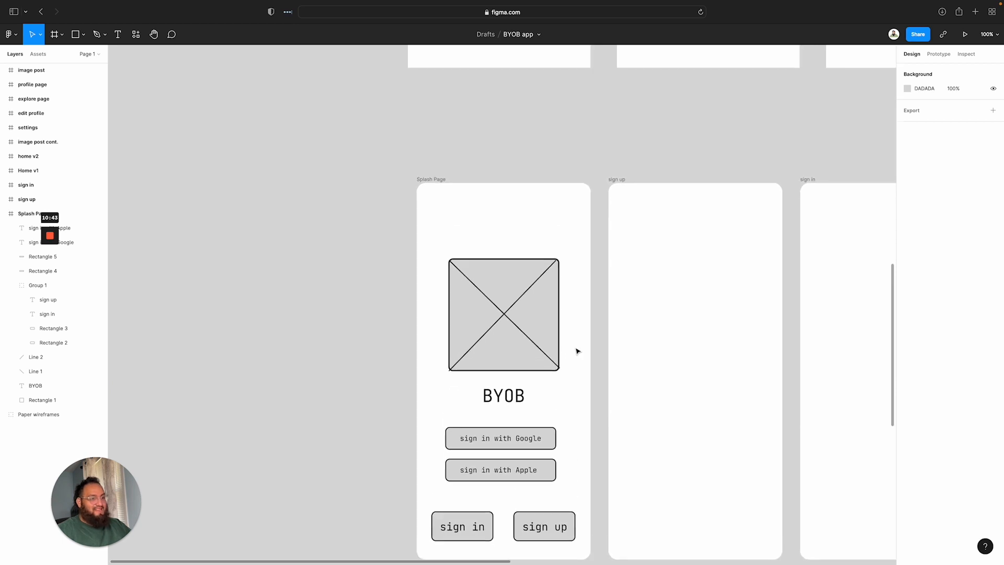
scroll(703, 368, right, 1)
scroll(704, 369, down, 10)
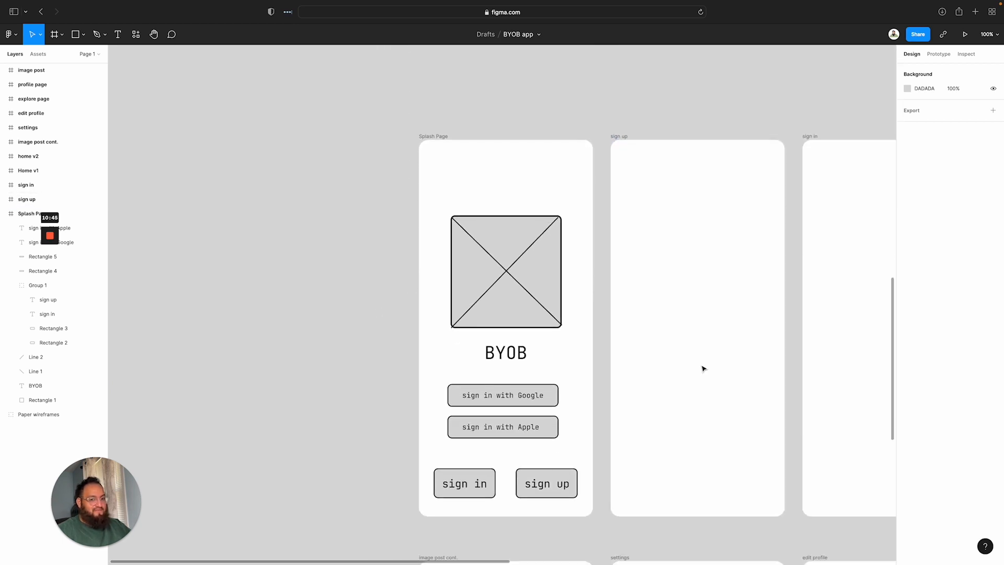
scroll(704, 369, left, 2)
scroll(702, 368, left, 4)
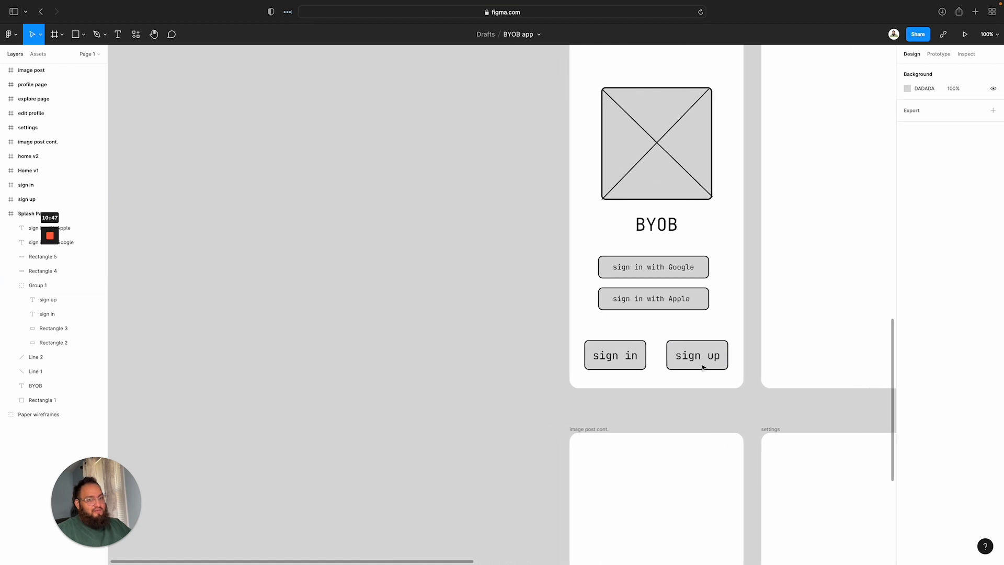
scroll(701, 366, right, 15)
scroll(696, 365, up, 2)
scroll(696, 365, up, 15)
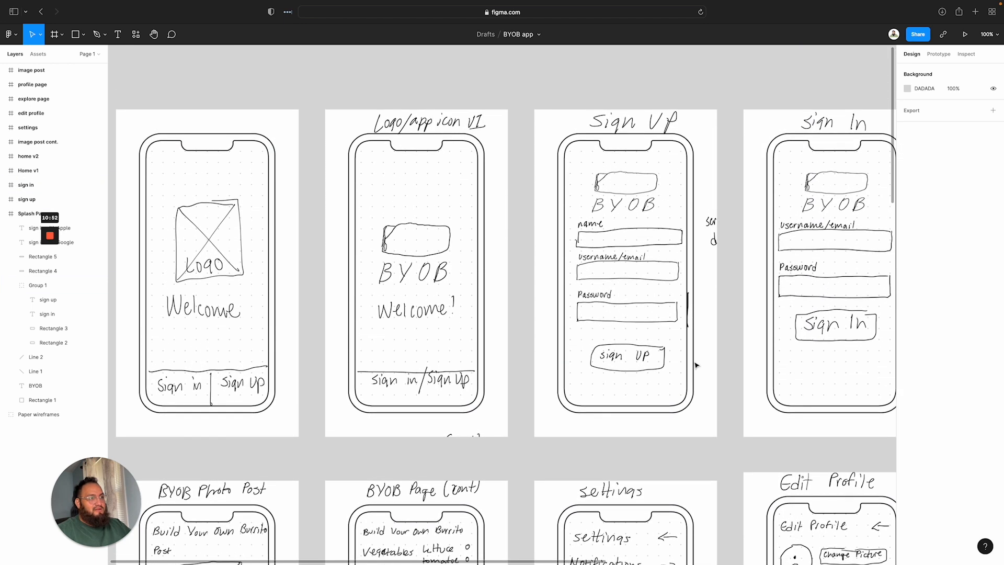
scroll(696, 364, down, 12)
scroll(289, 307, down, 4)
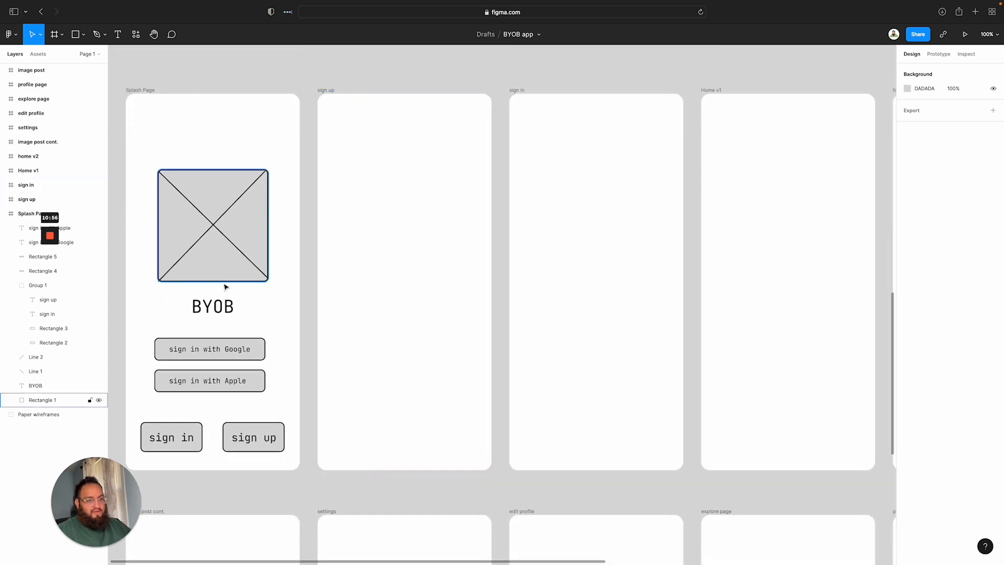
click(223, 239)
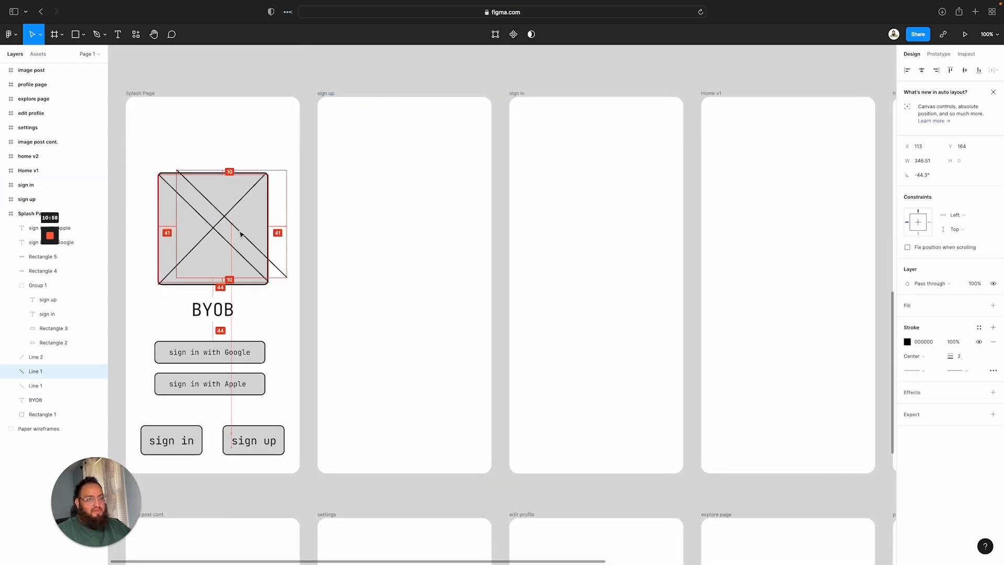
drag(223, 240, 241, 234)
key(super+z)
Group the Splash Page's logo rectangle with its two crossing lines and rename the group "BYOB Logo"
drag(281, 288, 142, 161)
right_click(208, 198)
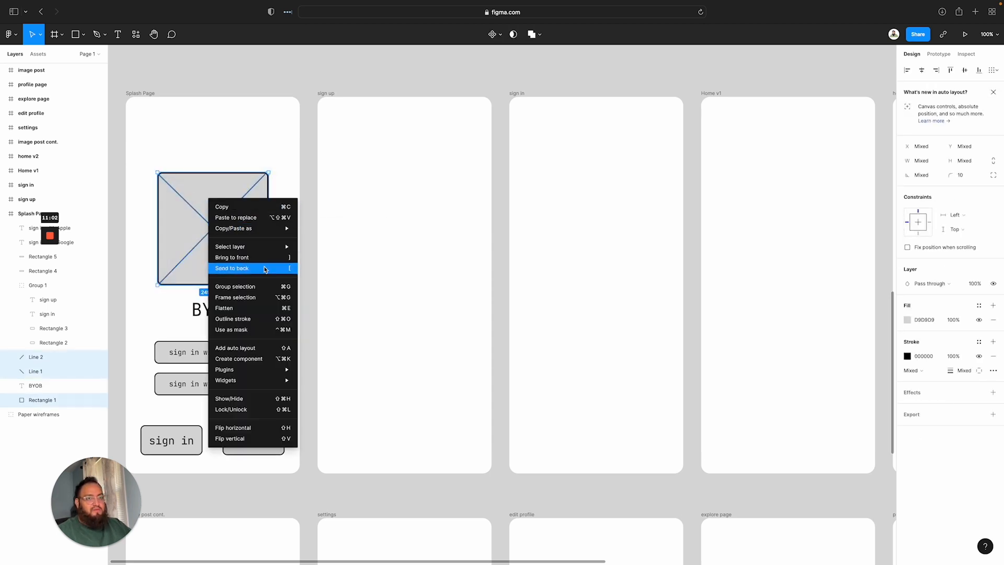
click(260, 289)
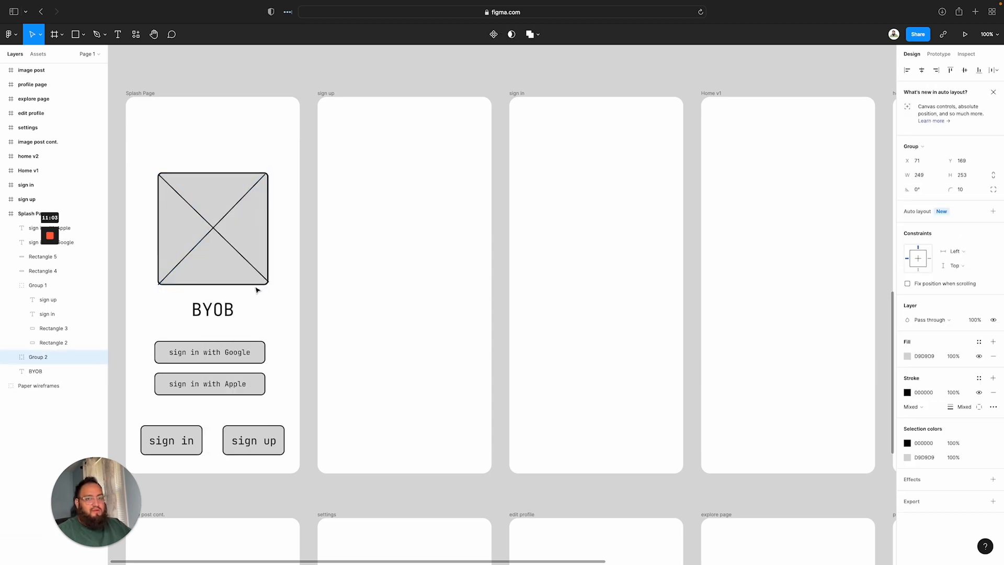
double_click(38, 357)
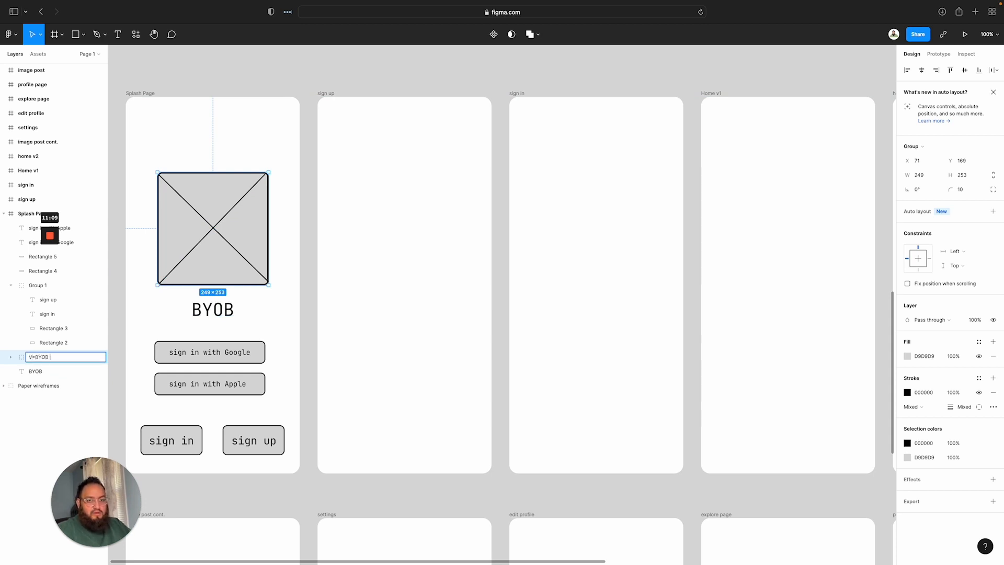
text(V=BYOB Lo)
key(BackSpace)
key(BackSpace)
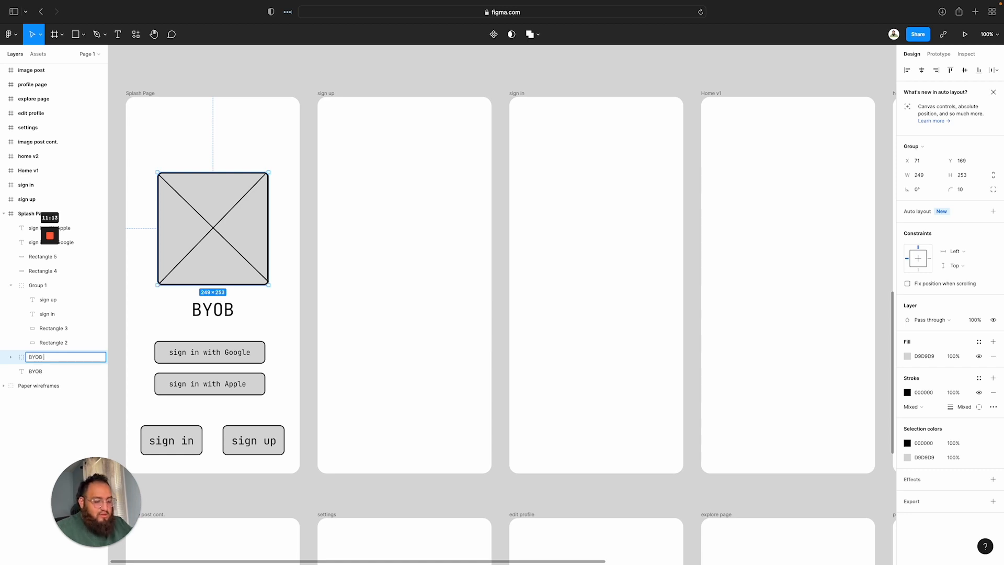
key(Return)
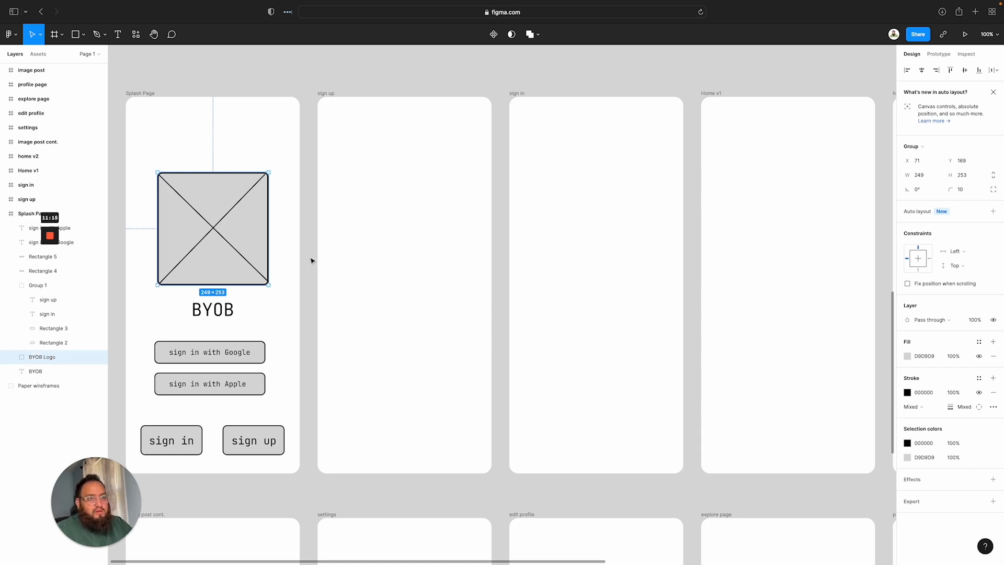
Try moving the logo group into the sign up frame and shrinking it to about 194 by 197, and undo these changes
click(287, 258)
click(219, 239)
drag(219, 239, 393, 196)
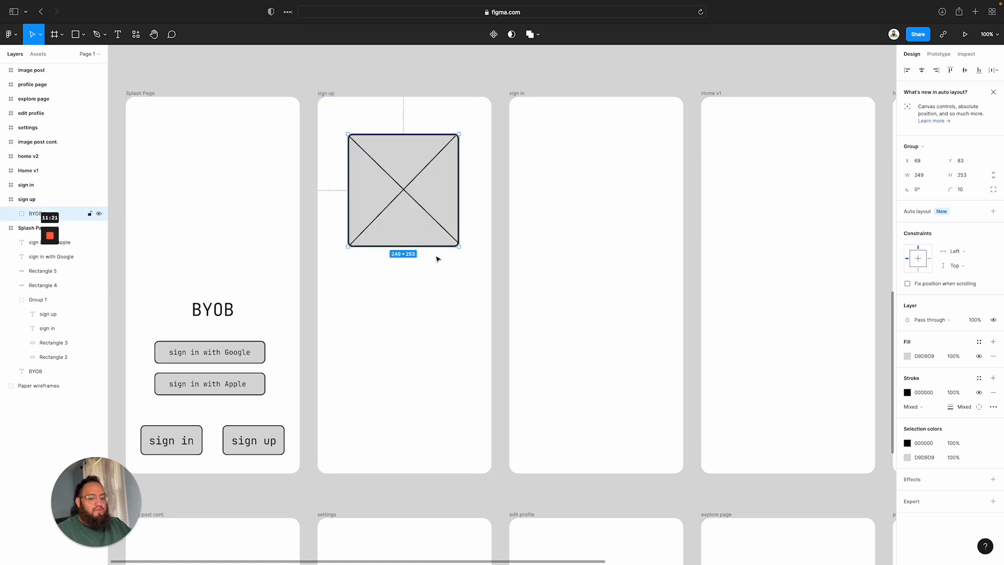
drag(460, 248, 434, 221)
drag(383, 191, 398, 189)
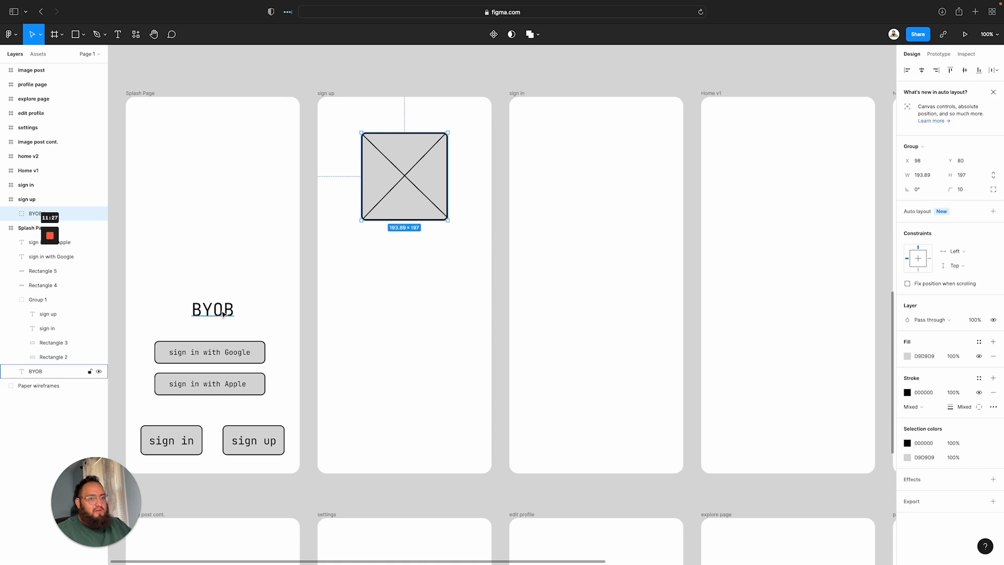
key(super+z)
key(super+z)
key(super+z)
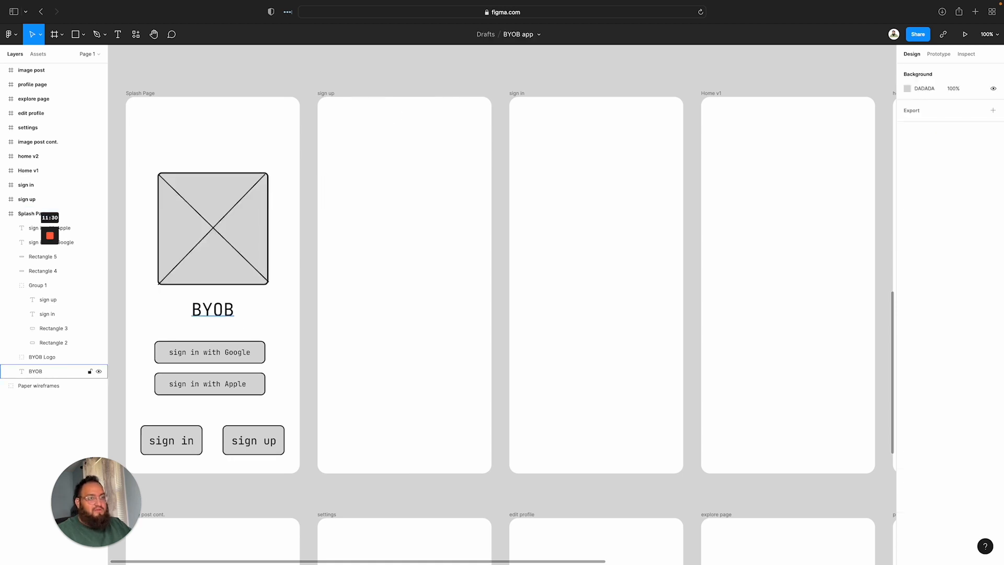
Copy the logo group into the upper part of the sign up frame, shrink the copy to about 163 by 166 and centre it
right_click(209, 253)
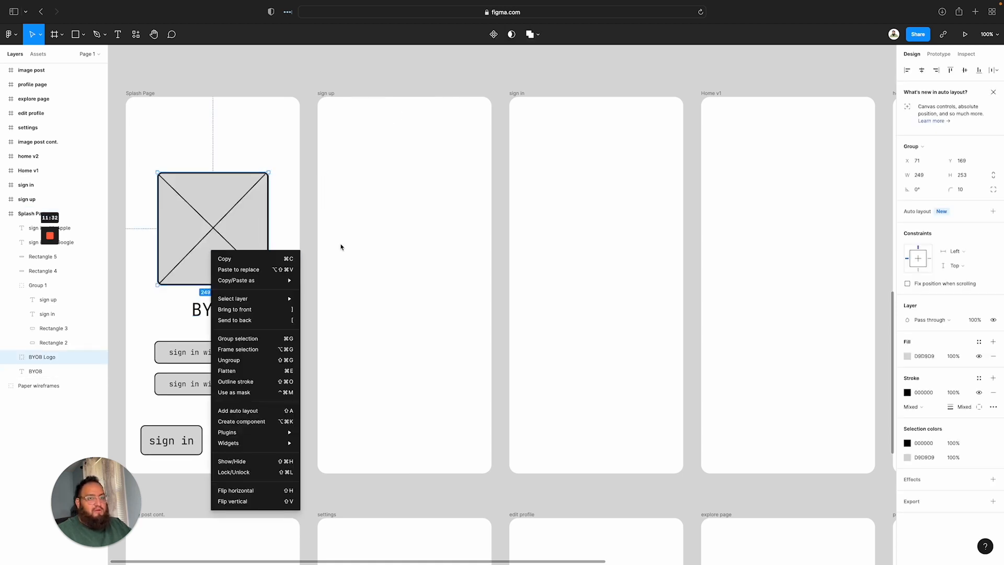
click(347, 241)
click(352, 237)
drag(191, 236, 396, 190)
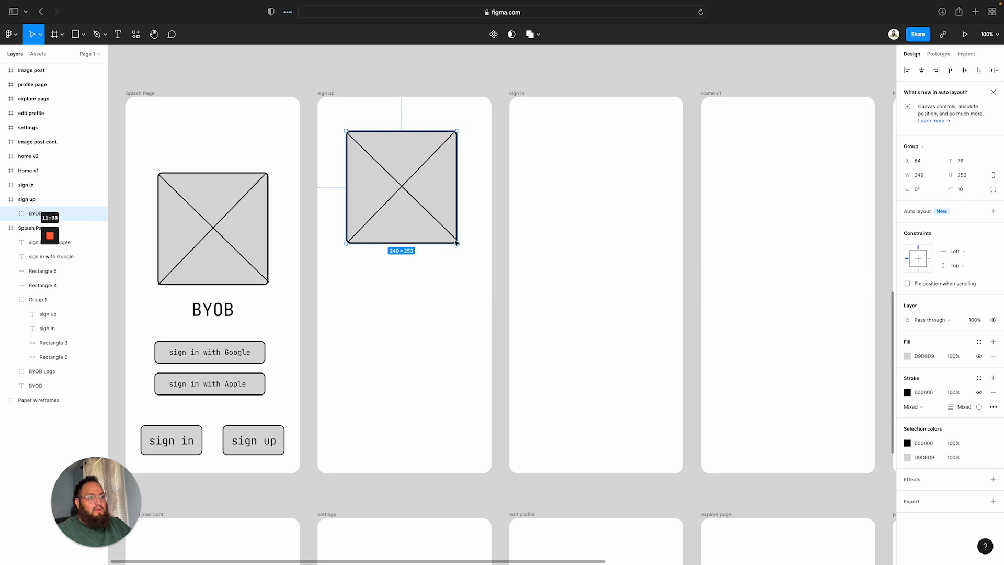
drag(457, 242, 431, 217)
drag(395, 183, 416, 180)
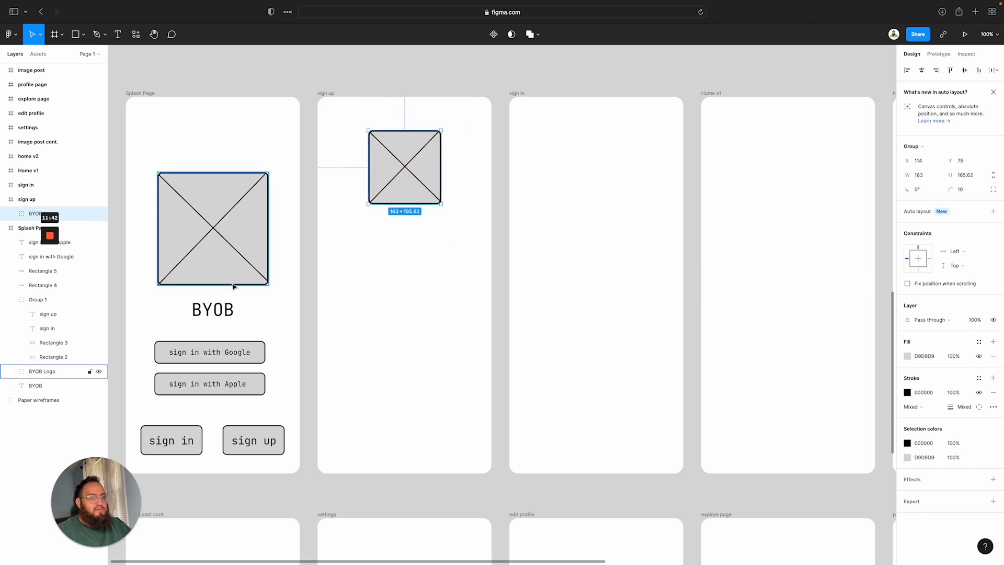
Copy the Splash Page's BYOB title into the sign up frame, centred just below the smaller logo
click(233, 310)
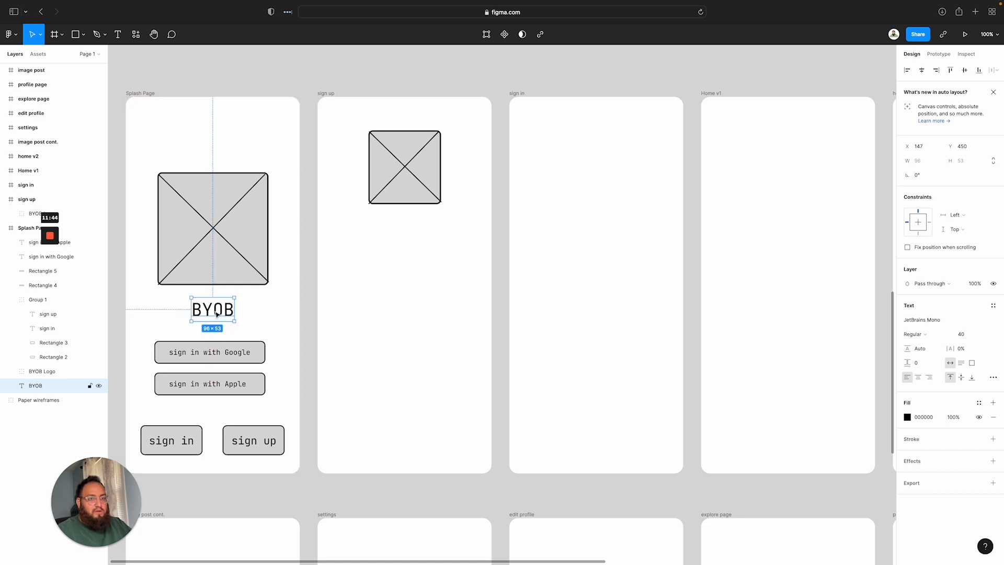
drag(217, 315, 407, 228)
click(404, 296)
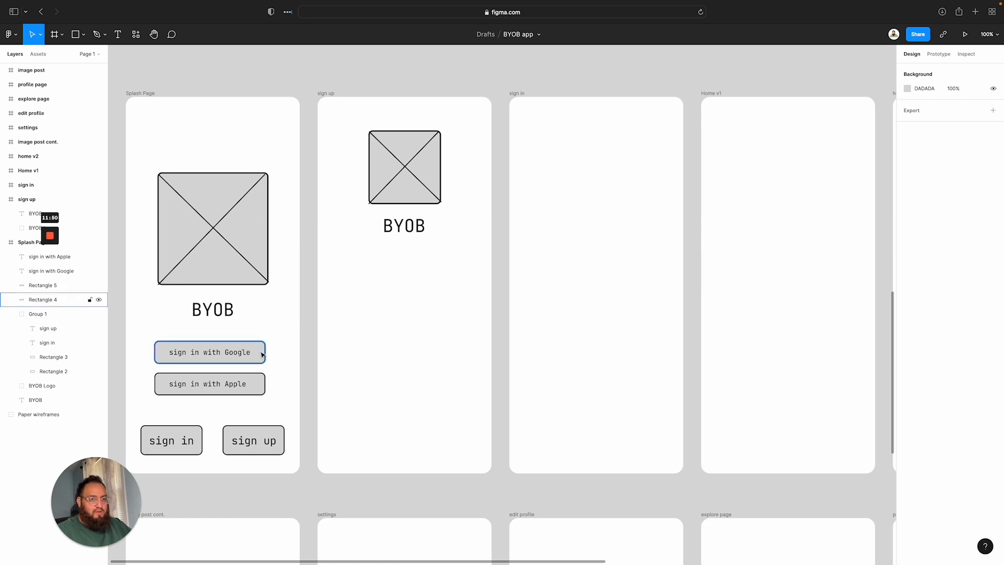
Move the "sign in with Google" rectangle into the sign up frame, widen it to about 306, and stack two copies below it
drag(263, 355, 496, 274)
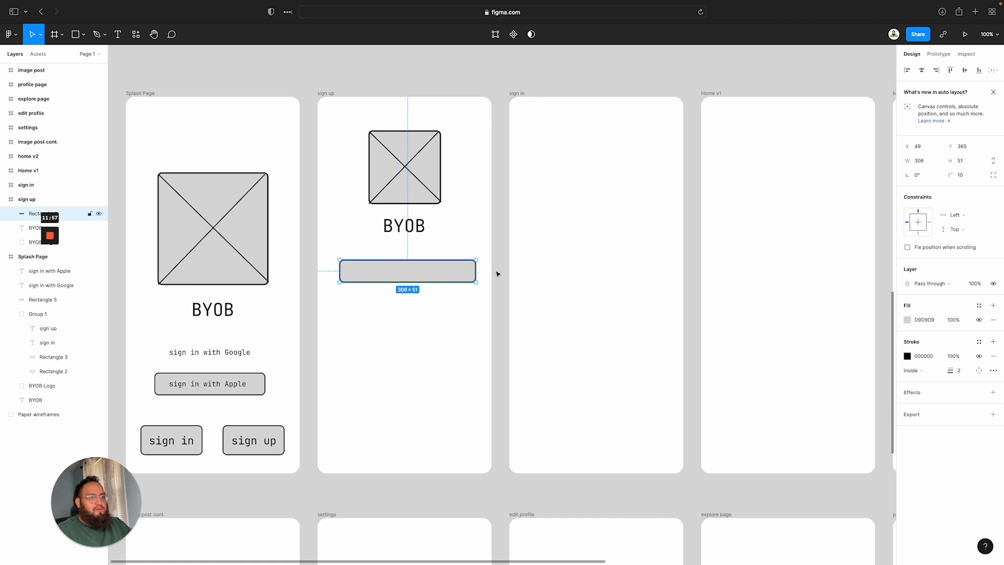
click(921, 69)
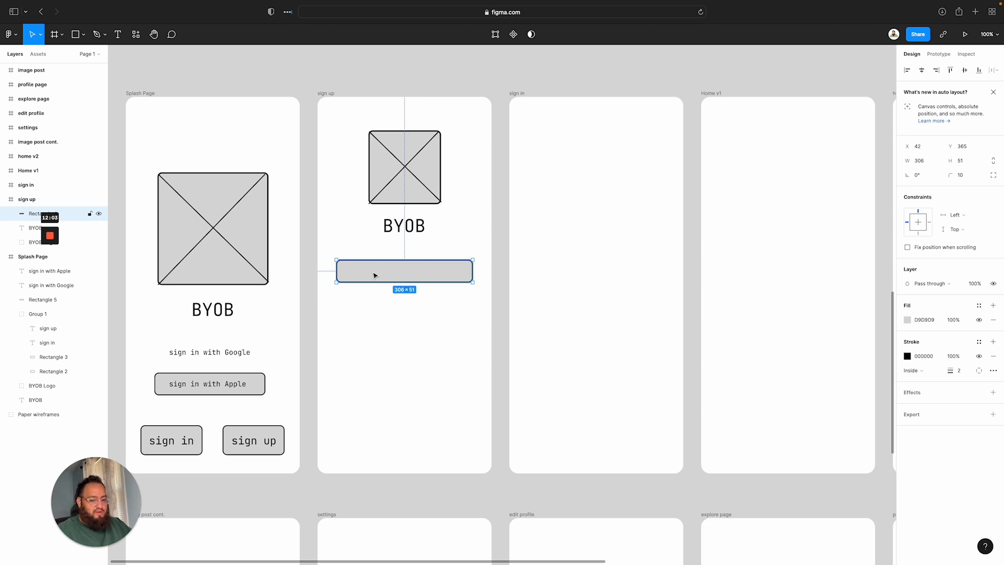
drag(374, 275, 394, 317)
key(alt+h)
key(super+d)
key(super+d)
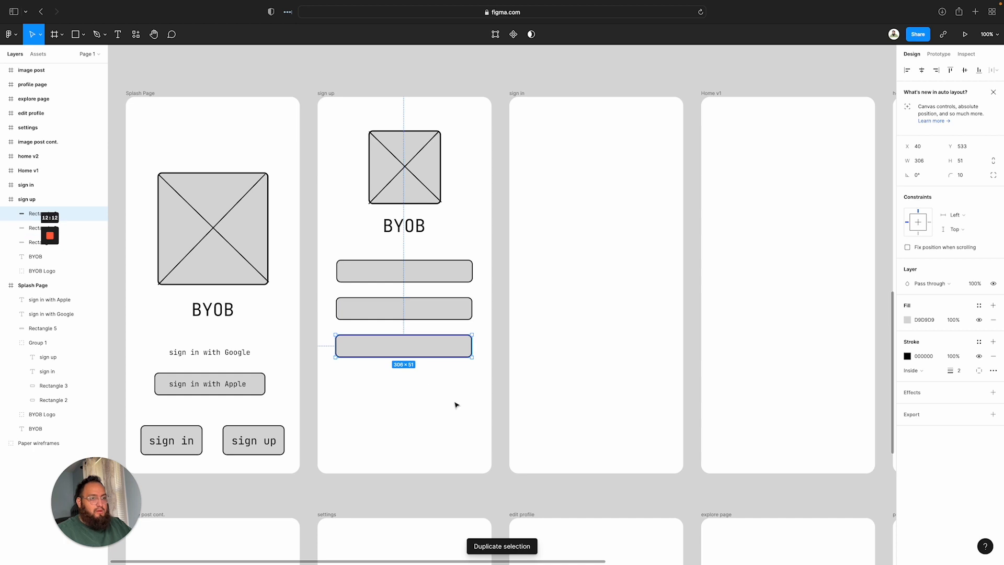
Align the three sign up rectangles on their horizontal centres, set their vertical spacing to 60 and shift them down slightly
click(479, 397)
drag(481, 398, 362, 251)
click(923, 71)
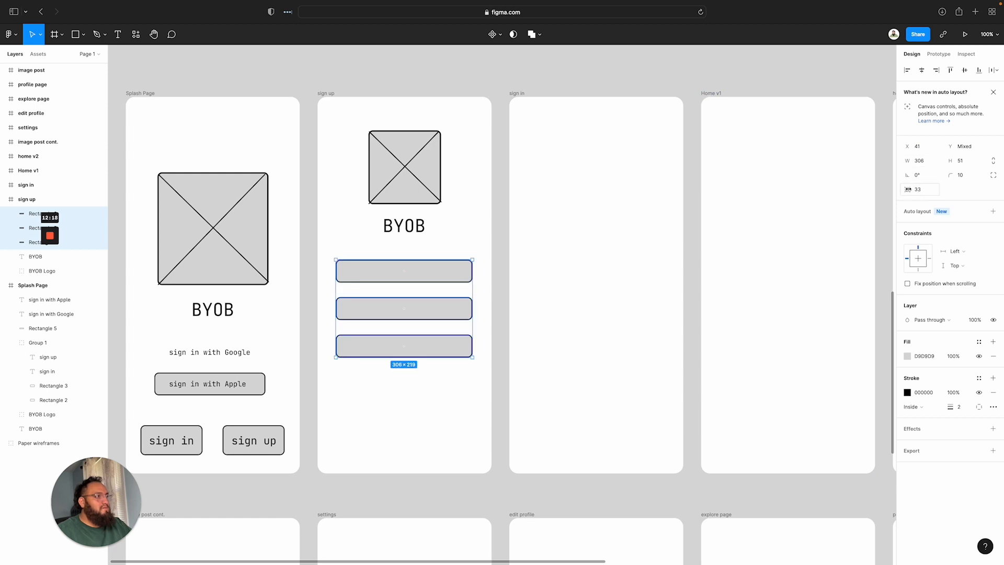
drag(908, 189, 932, 191)
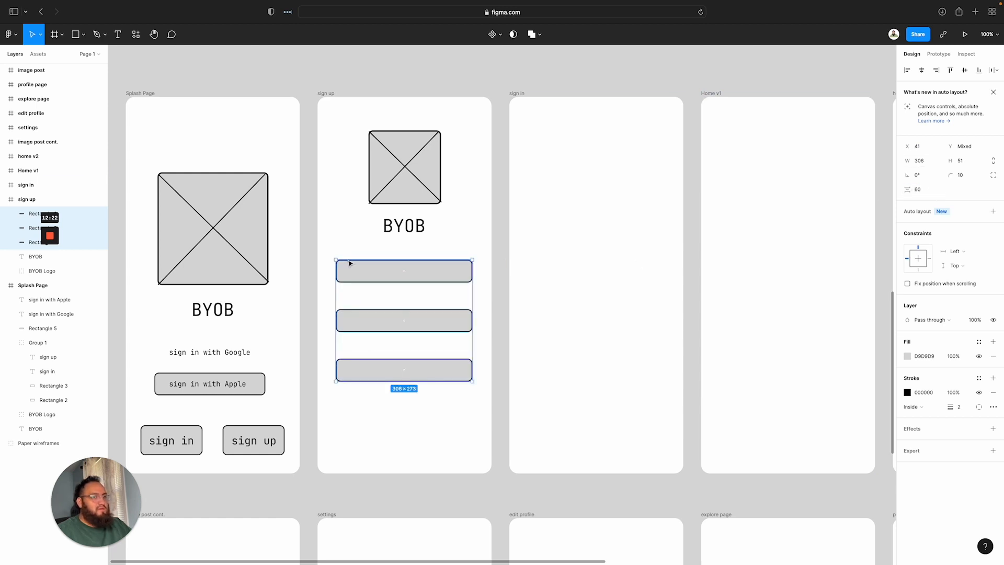
drag(406, 295, 405, 306)
click(344, 247)
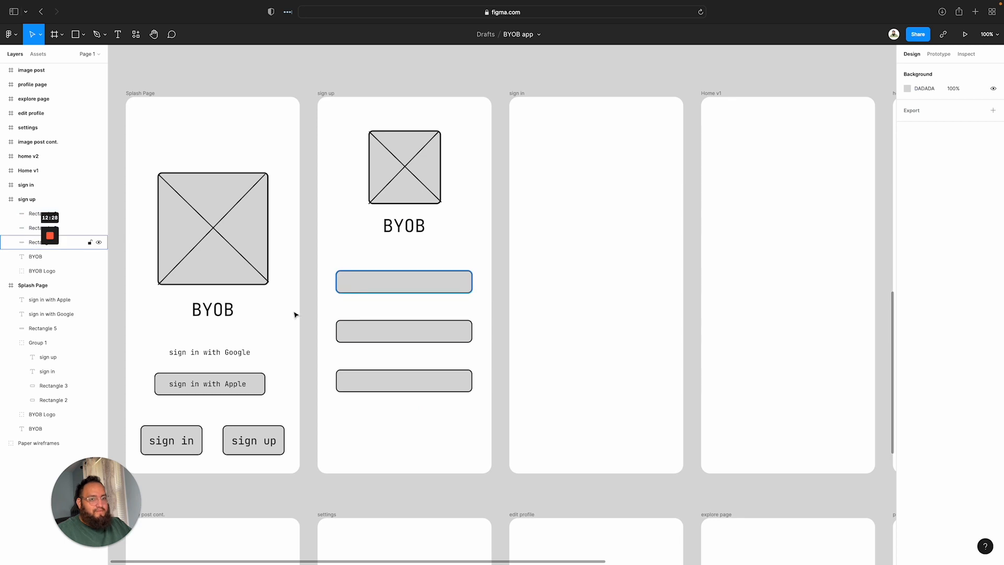
Undo the sign up rectangle edits until the "sign in with Google" rectangle is back on the Splash Page
key(super+z)
key(super+z)
key(super+z)
key(super+z)
key(super+z)
key(super+z)
key(super+z)
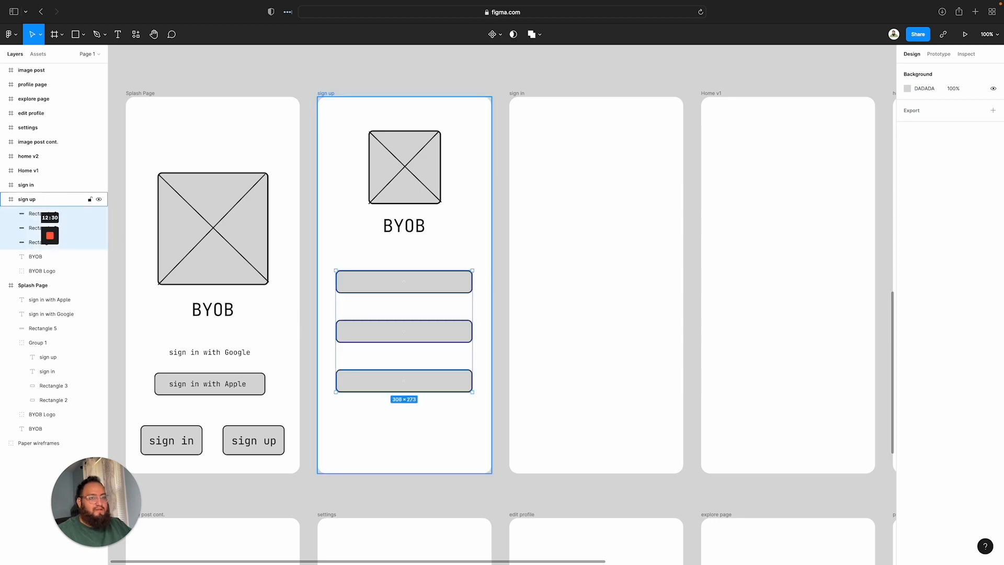
key(super+z)
key(super+z)
key(super+z)
key(super+z)
key(super+z)
key(super+z)
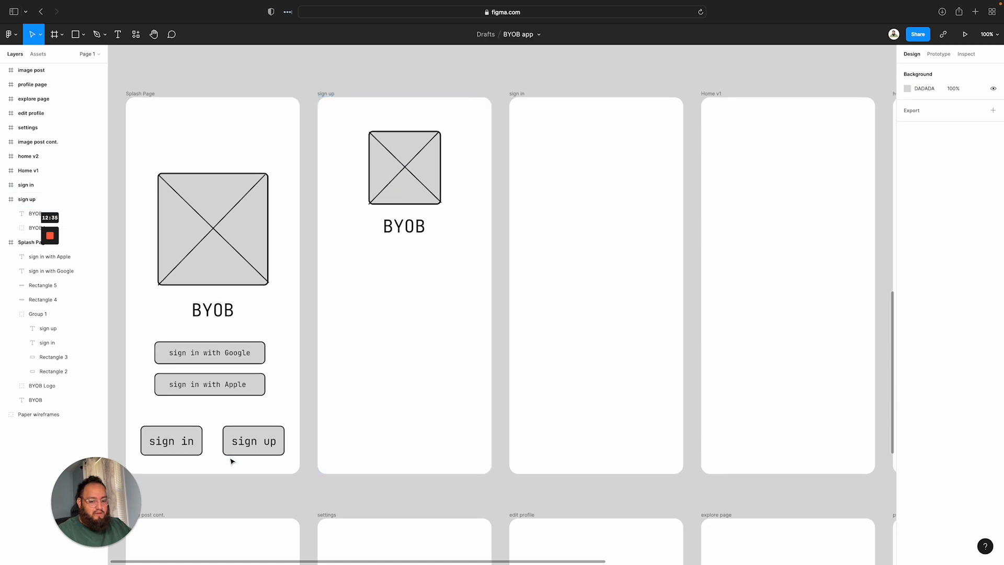
Copy the "sign in with Google" rectangle into the sign up frame as three evenly stacked, centred fields about 326 by 51
drag(255, 359, 481, 281)
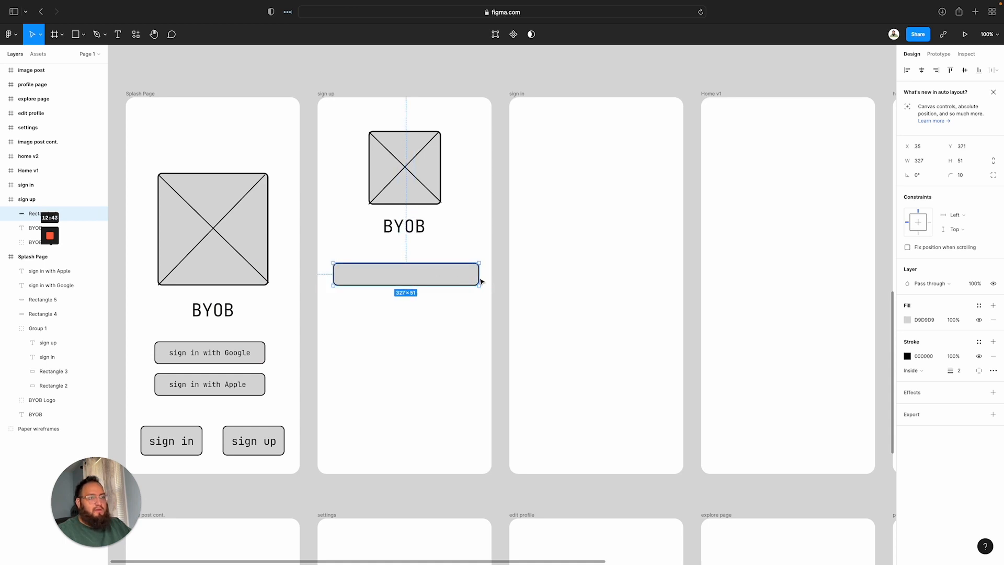
click(927, 74)
key(ctrl+d)
key(ctrl+d)
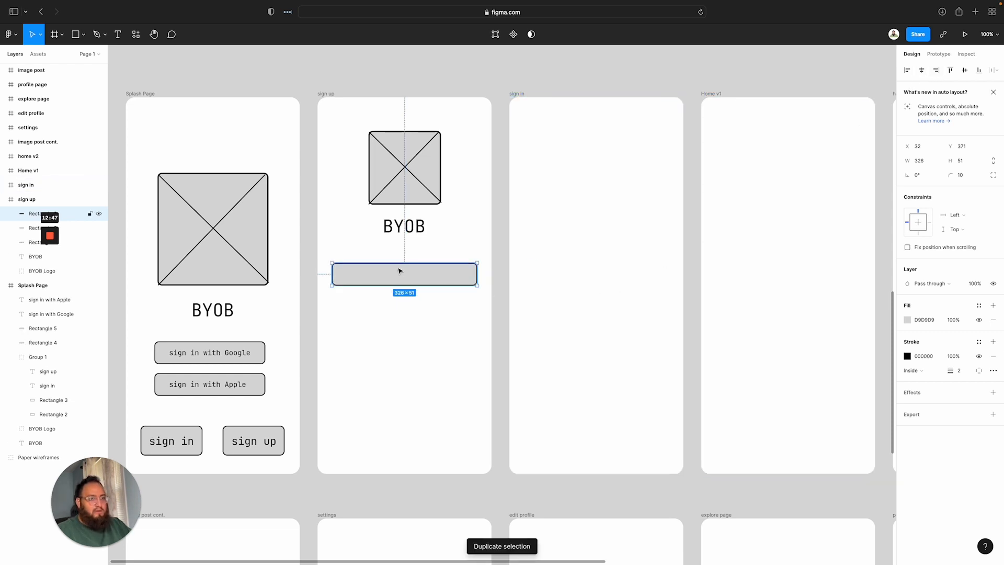
drag(400, 271, 410, 382)
click(464, 428)
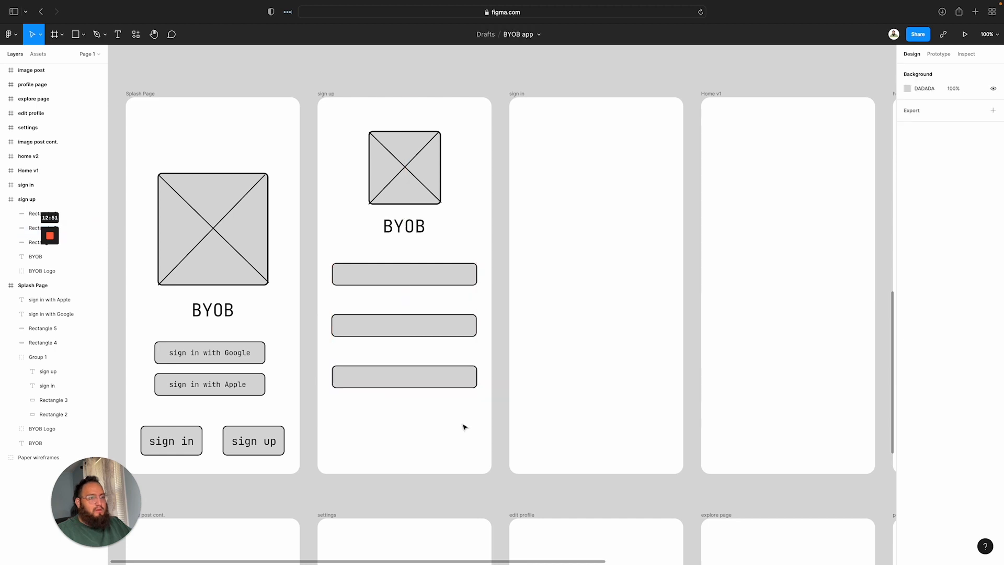
drag(465, 427, 383, 259)
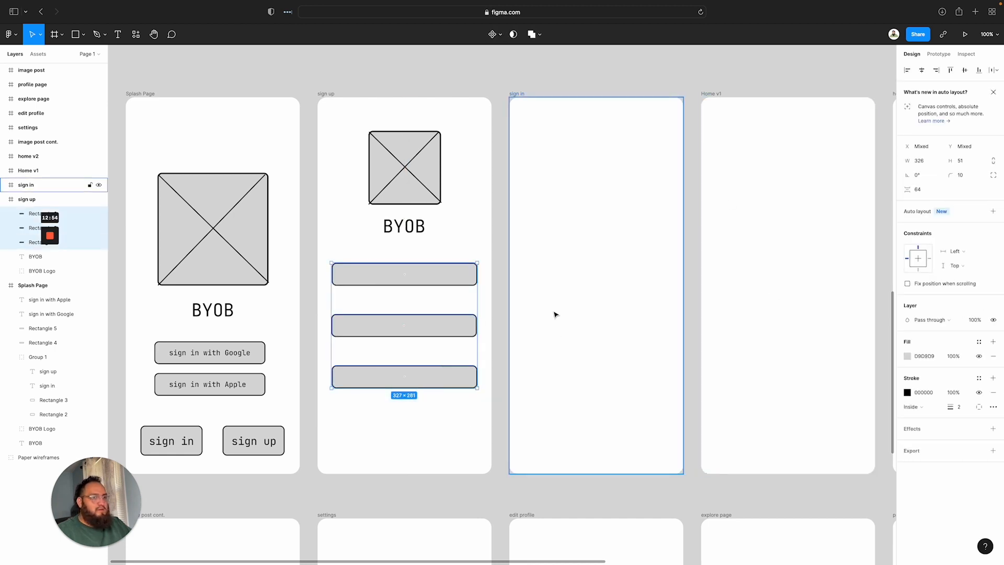
click(353, 236)
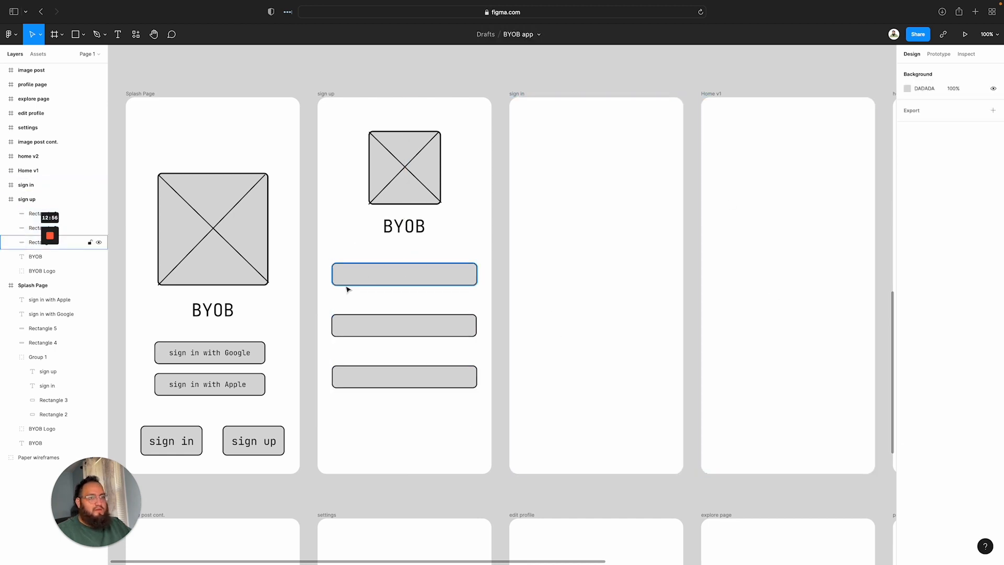
Add the text label "Name" at the upper edge of the first field on the sign up frame
key(t)
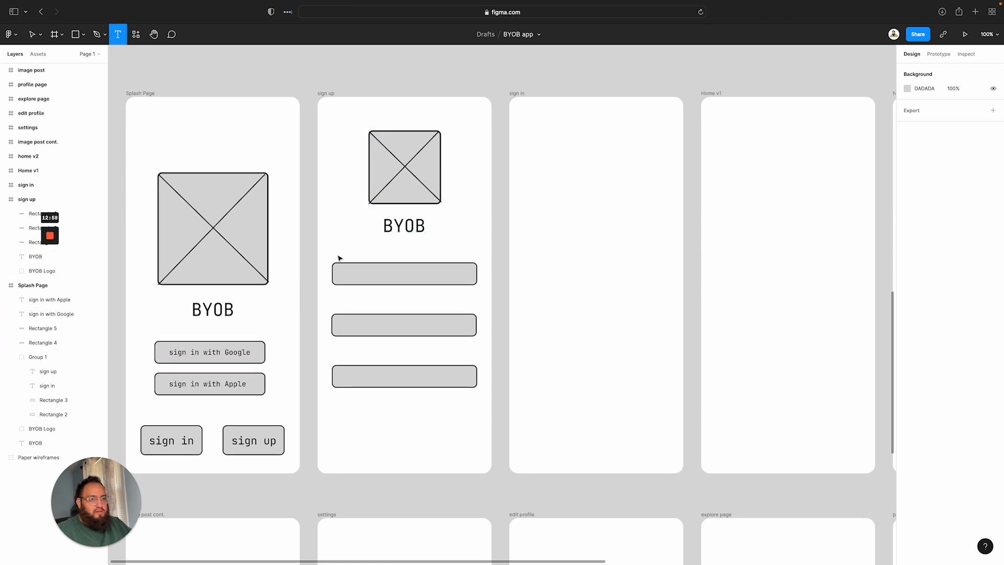
click(339, 258)
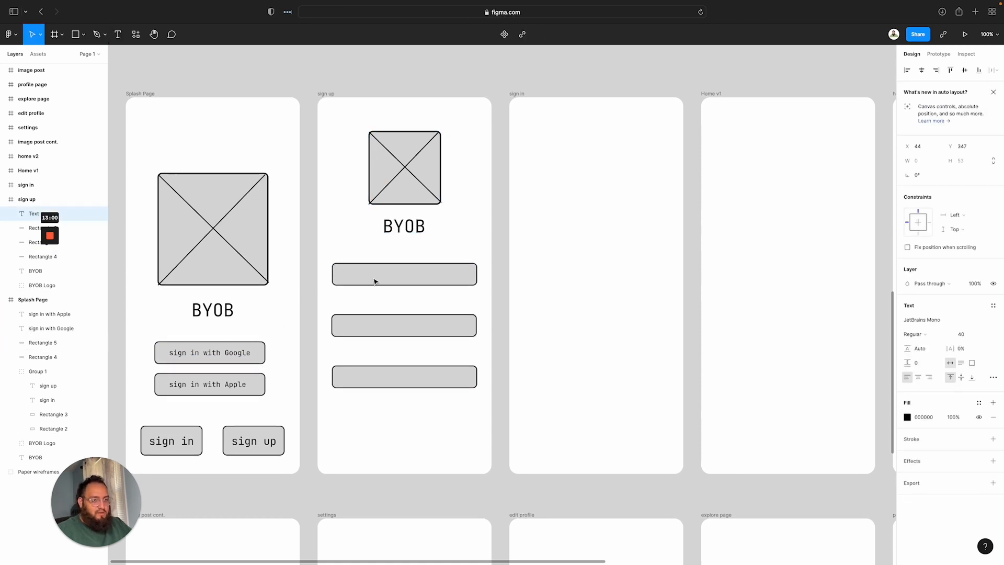
text(NAme)
key(BackSpace)
key(BackSpace)
key(BackSpace)
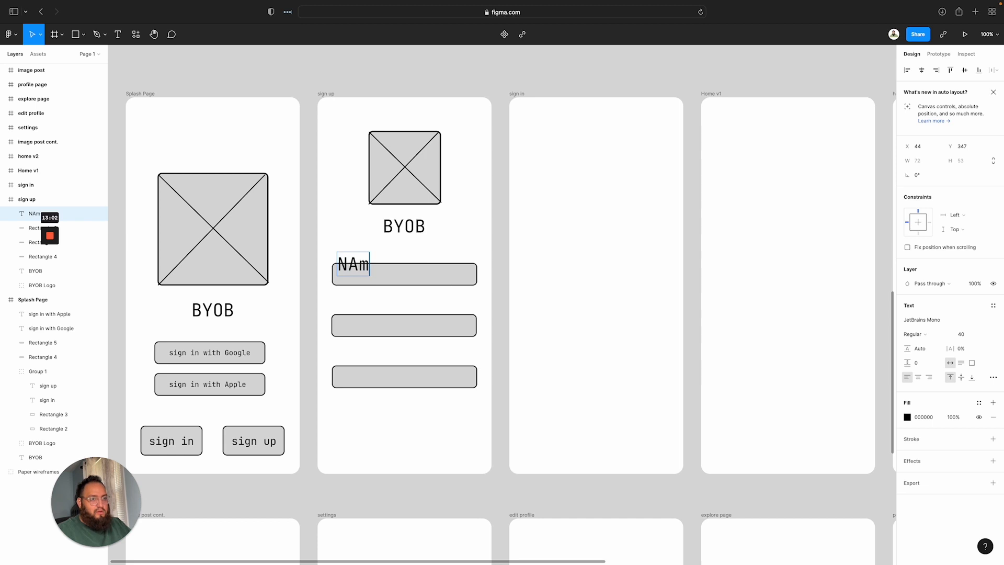
text(ame)
scroll(502, 282, left, 1)
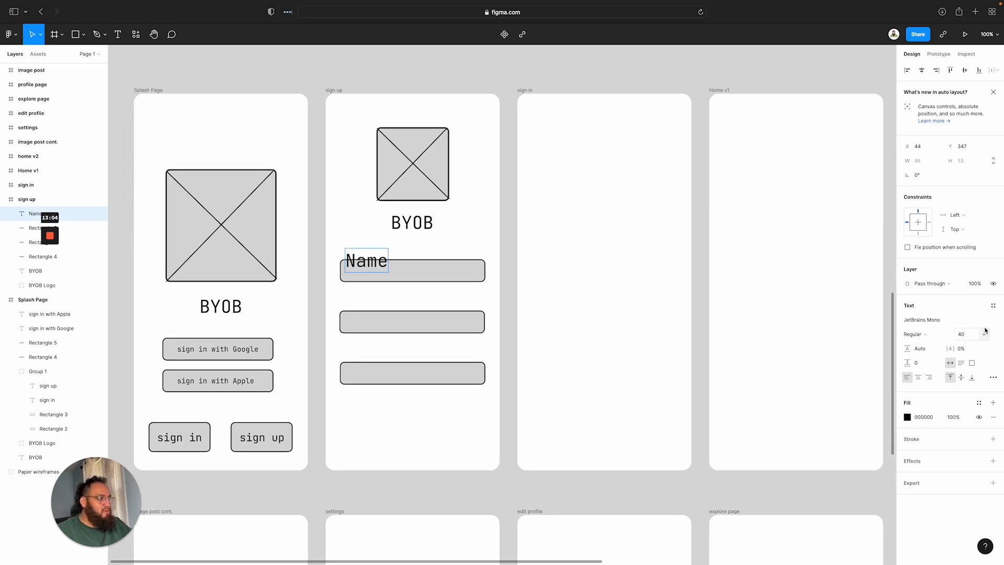
Set the font size of the "Name" label to 16
click(984, 334)
click(971, 281)
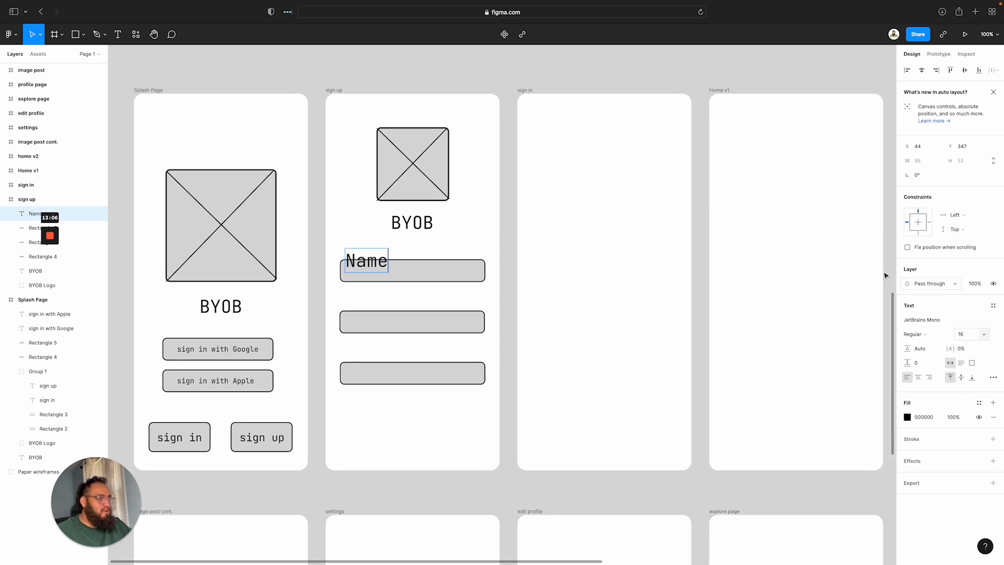
double_click(370, 258)
click(979, 337)
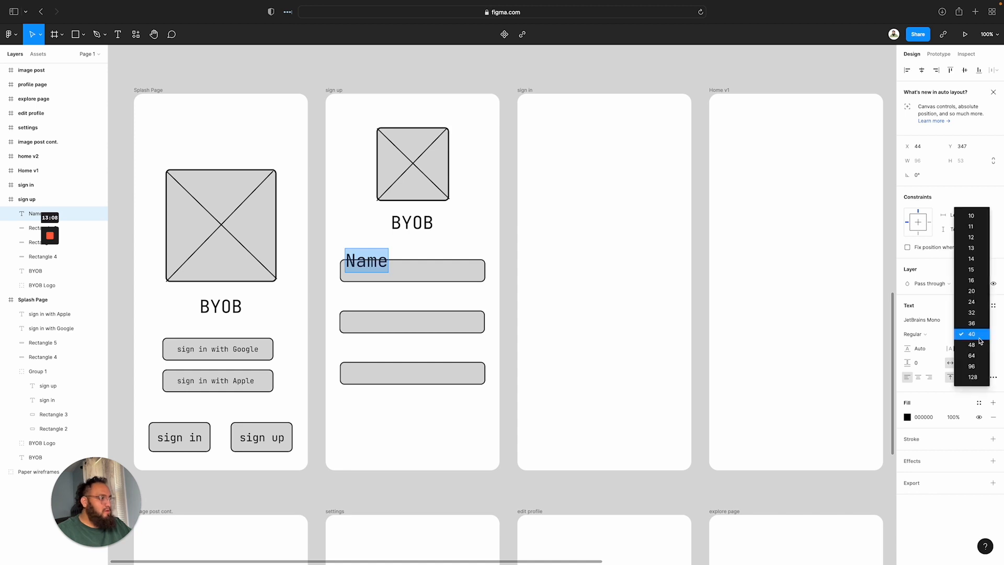
click(977, 282)
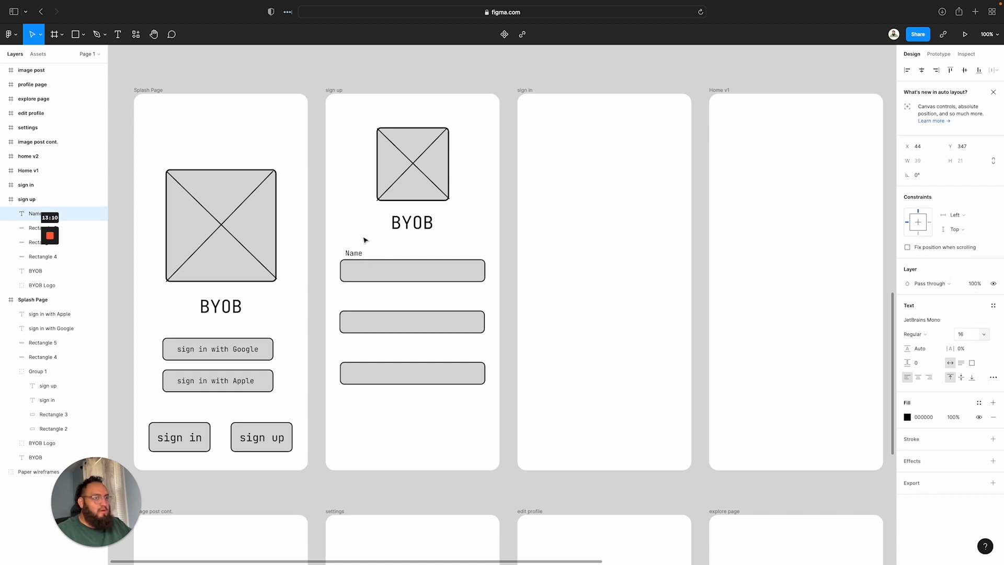
Place the "Name" label above the first field, flush with its left edge at X 32 and with a vertical spacing of 15
double_click(353, 251)
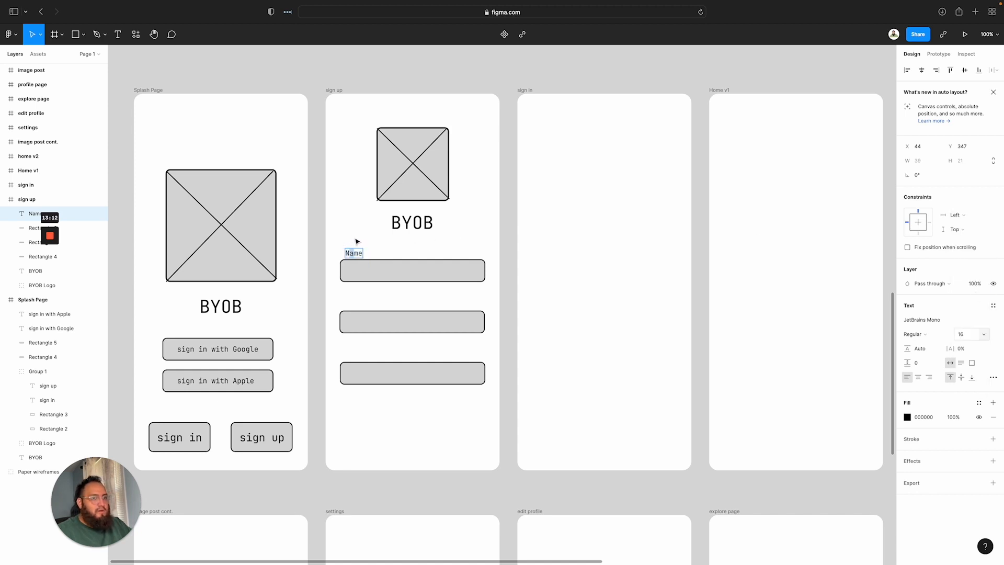
key(Escape)
mouse_move(358, 255)
mouse_down()
mouse_move(351, 249)
mouse_move(367, 263)
mouse_up()
click(339, 235)
drag(906, 189, 906, 189)
click(926, 189)
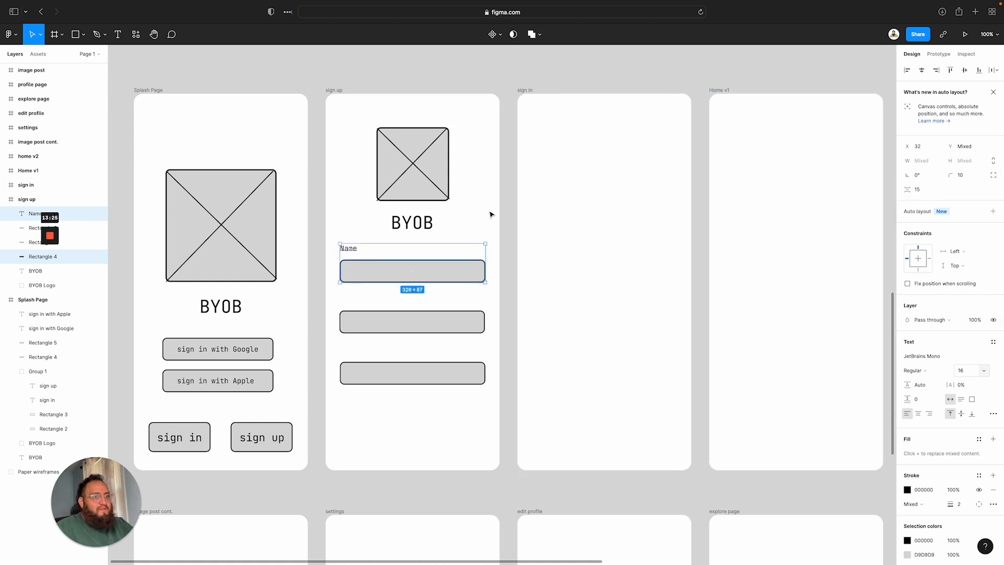
click(335, 199)
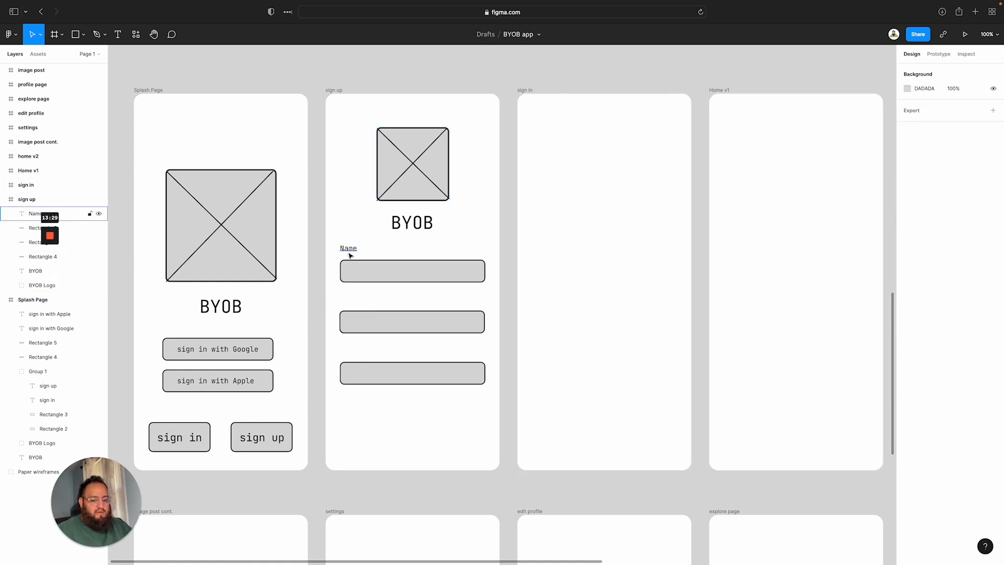
Duplicate the "Name" label above the second field and change the copy's text to "Email Address"
drag(345, 249, 347, 302)
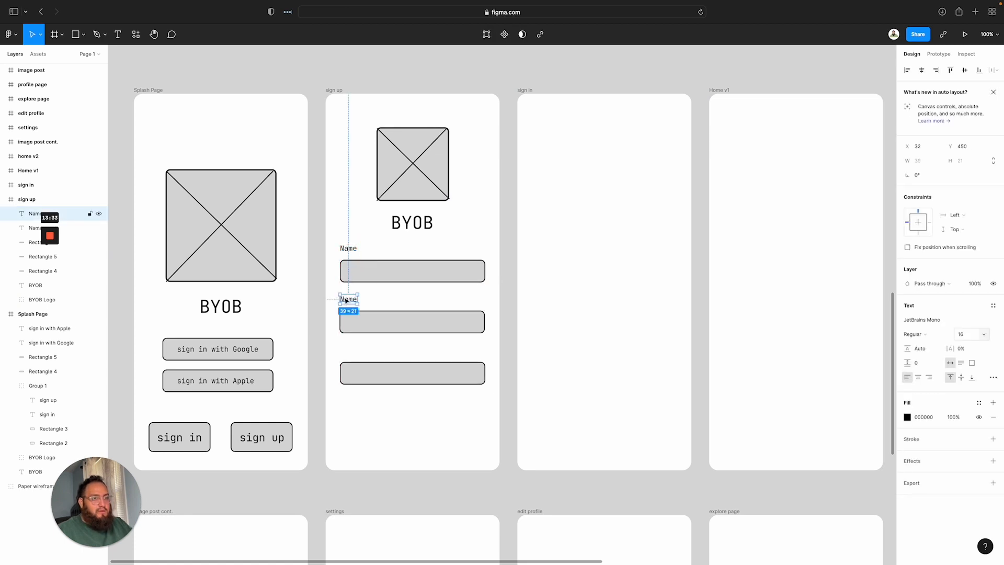
double_click(347, 301)
text(E)
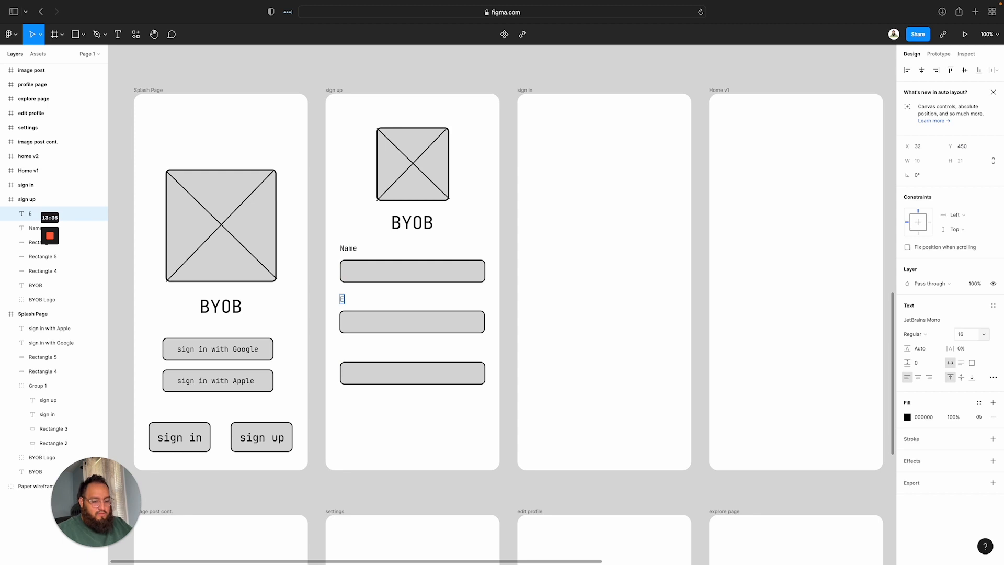
text(mail Addre)
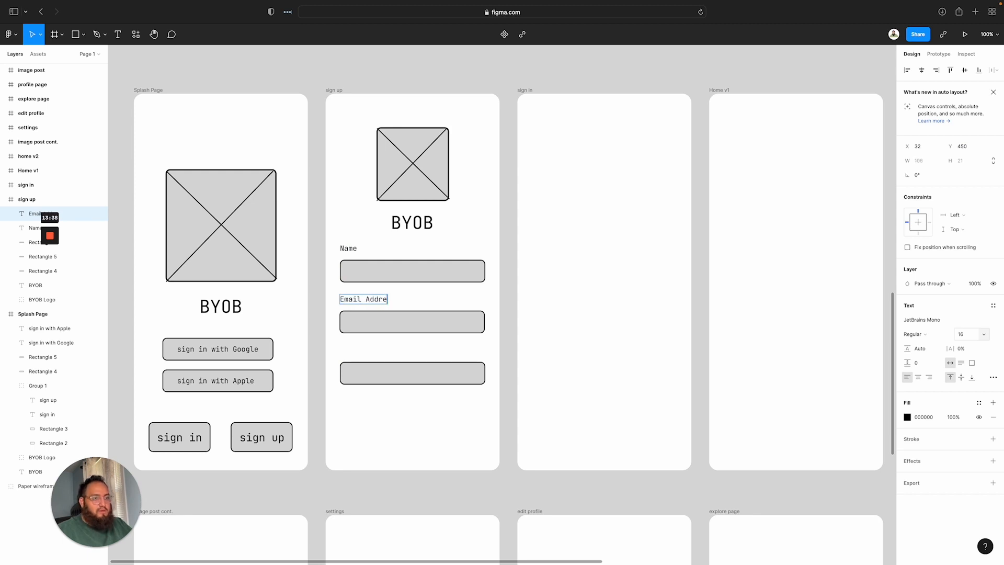
text(ss)
scroll(358, 291, right, 1)
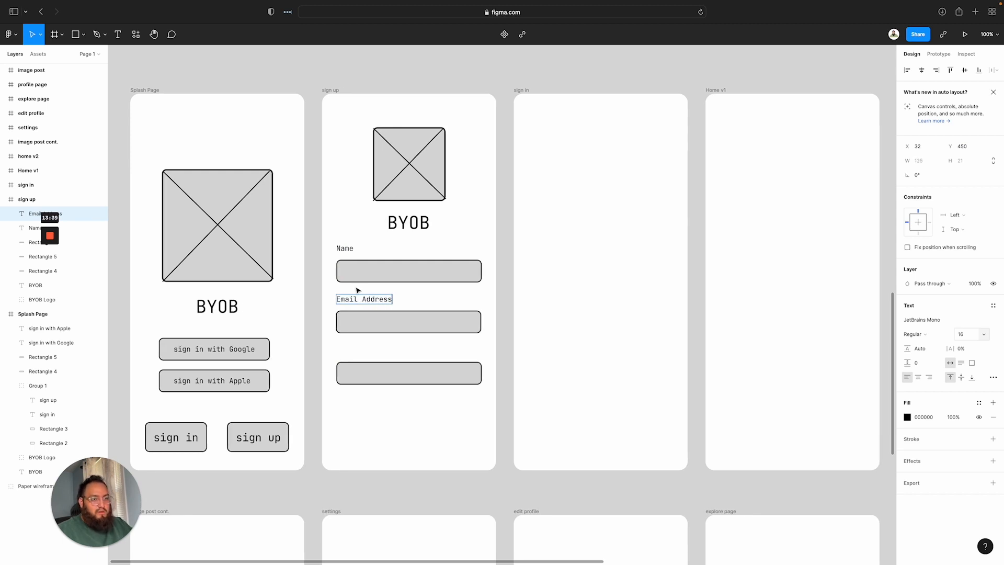
click(324, 337)
Duplicate the "Email Address" label above the third field and change the copy's text to "Password"
scroll(324, 337, down, 1)
drag(355, 298, 356, 349)
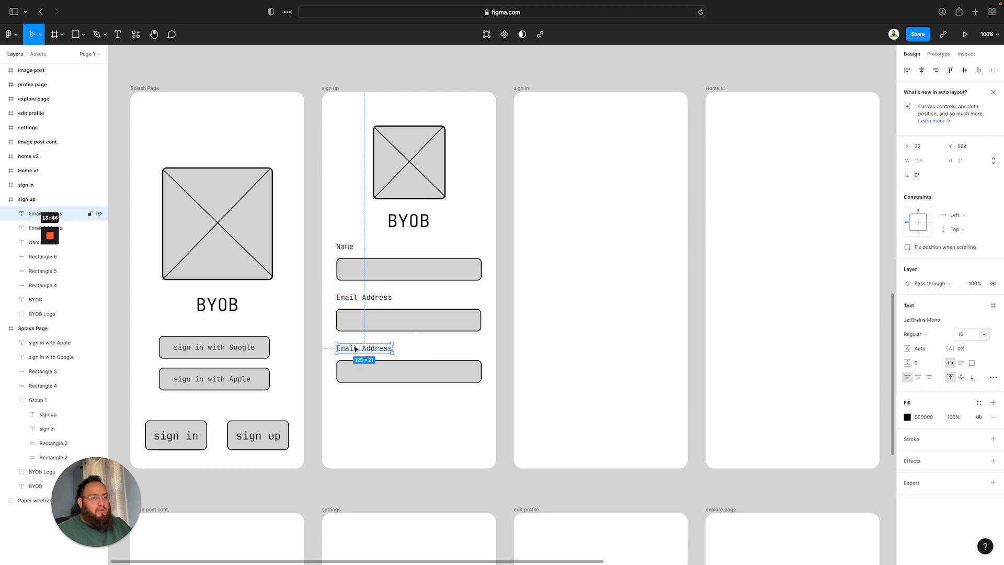
double_click(354, 348)
text(PA)
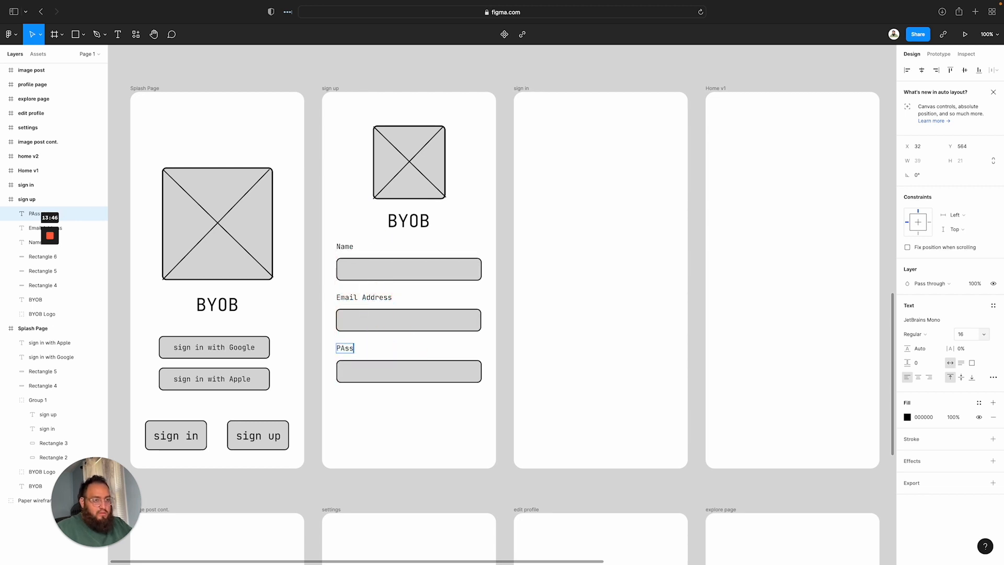
key(BackSpace)
text(assword)
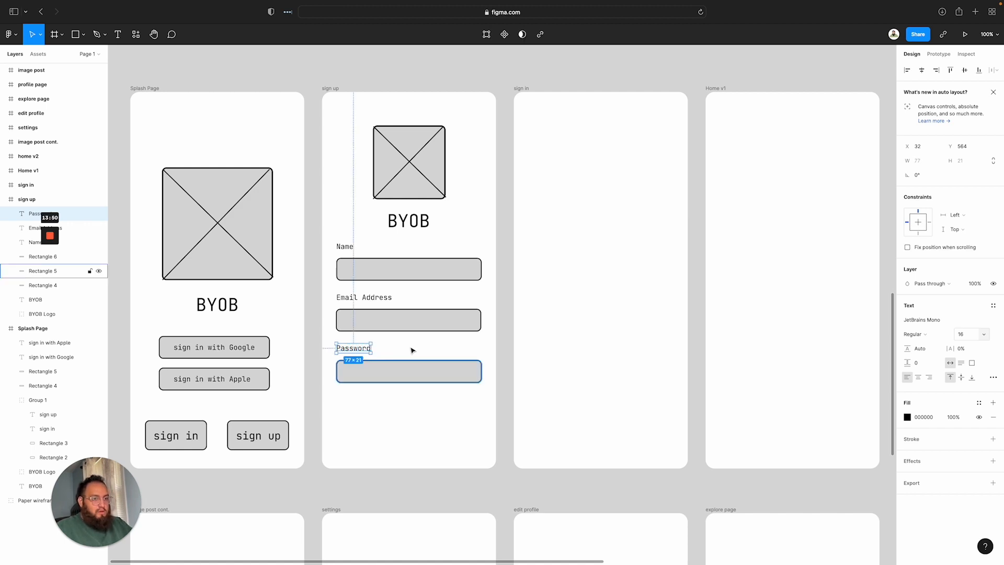
click(313, 363)
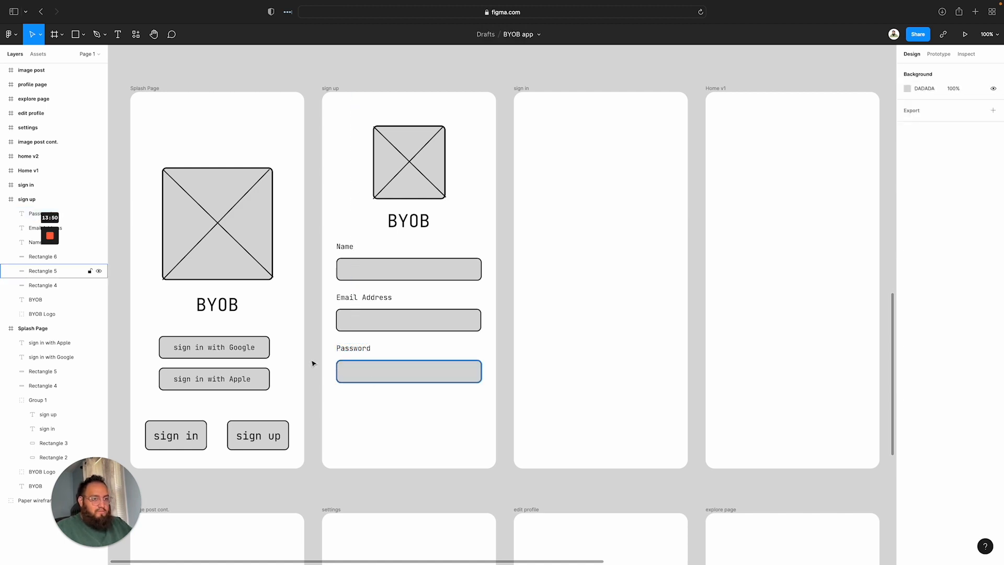
Set the vertical spacing between the "Password" label and its field to 15, and check the spacing of the "Email Address" pair
click(334, 348)
shift+click(377, 369)
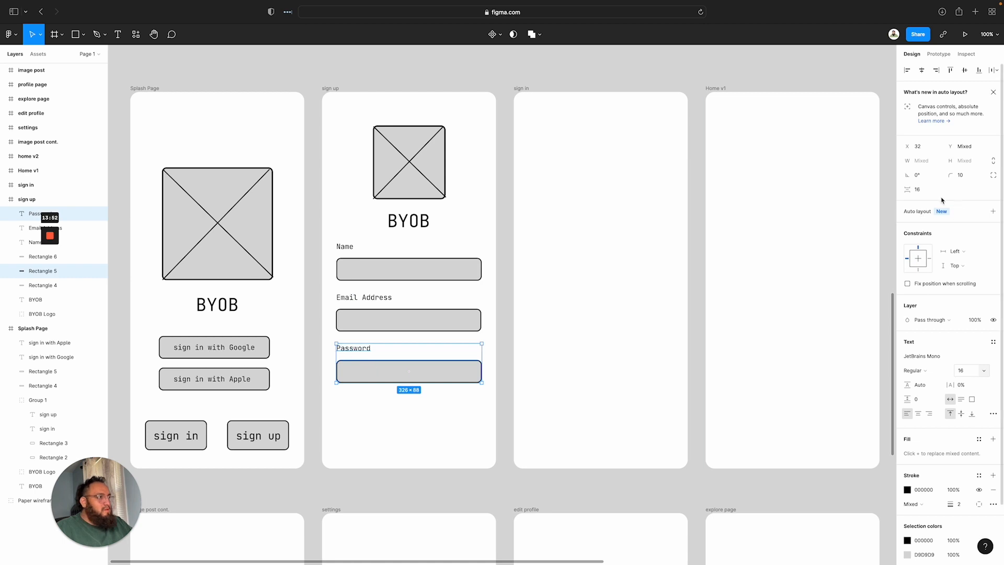
click(920, 189)
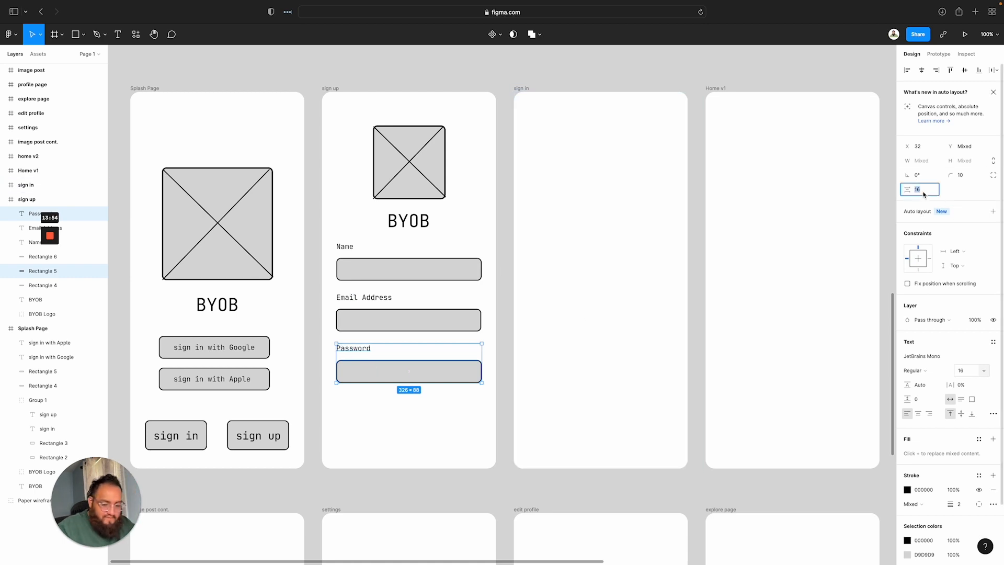
text(15)
click(341, 287)
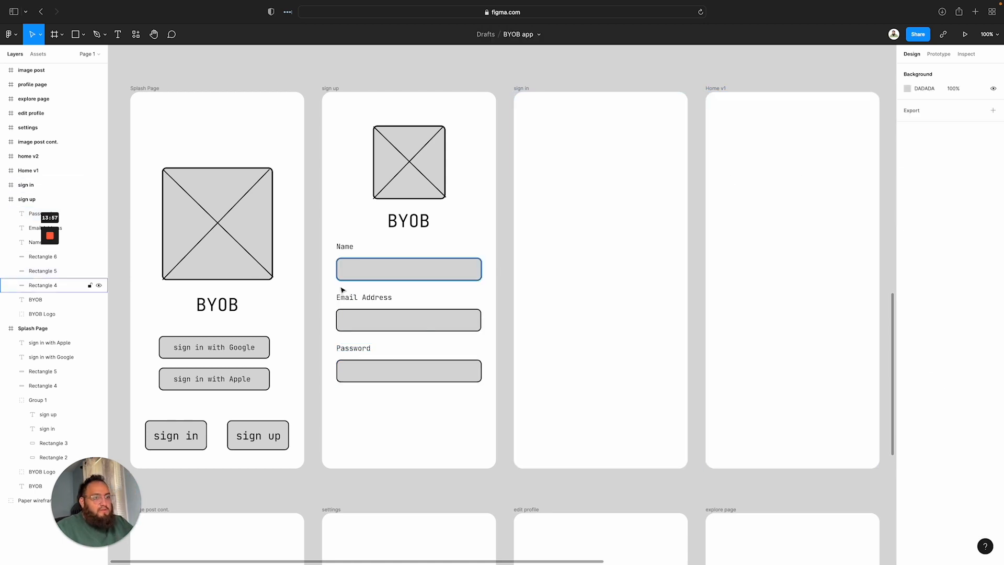
click(337, 297)
shift+click(352, 316)
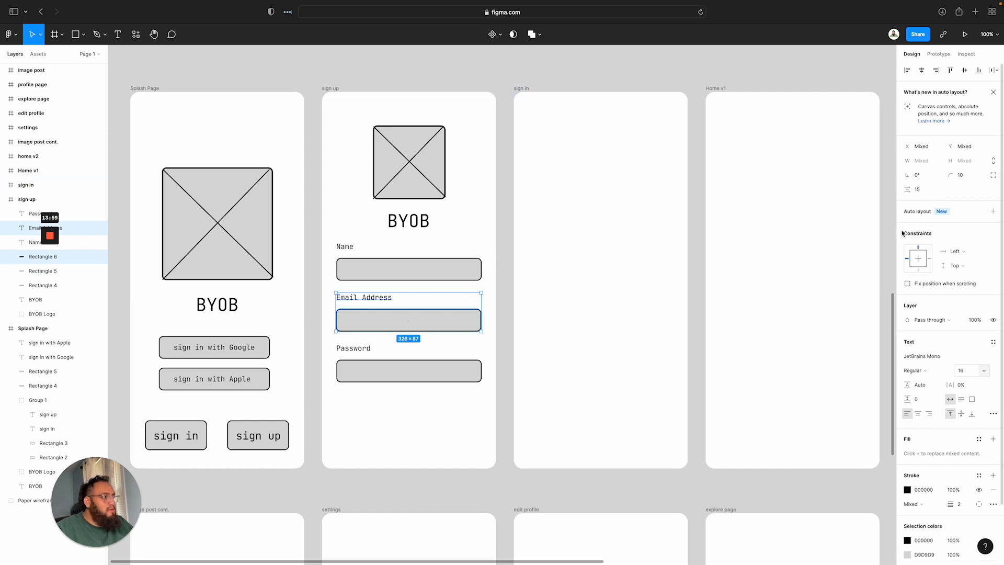
click(437, 406)
Inspect the size of the Splash Page's button group and the text settings of its "sign in" label
click(169, 443)
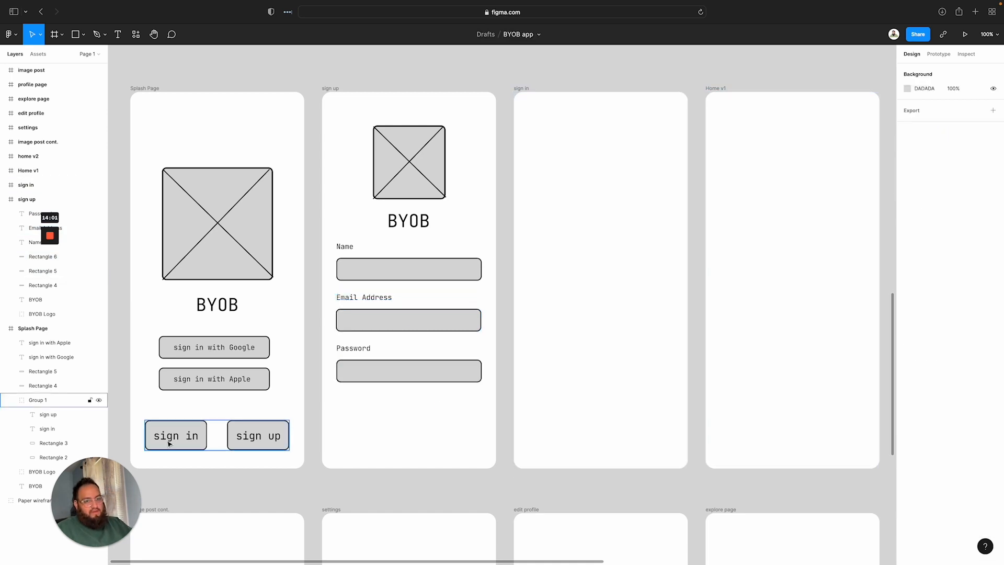
click(177, 439)
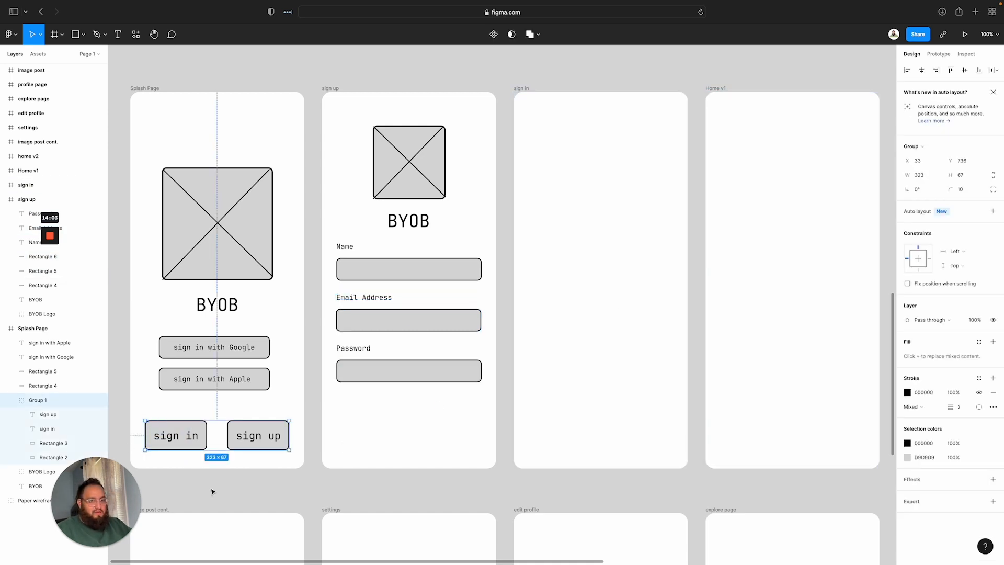
double_click(194, 446)
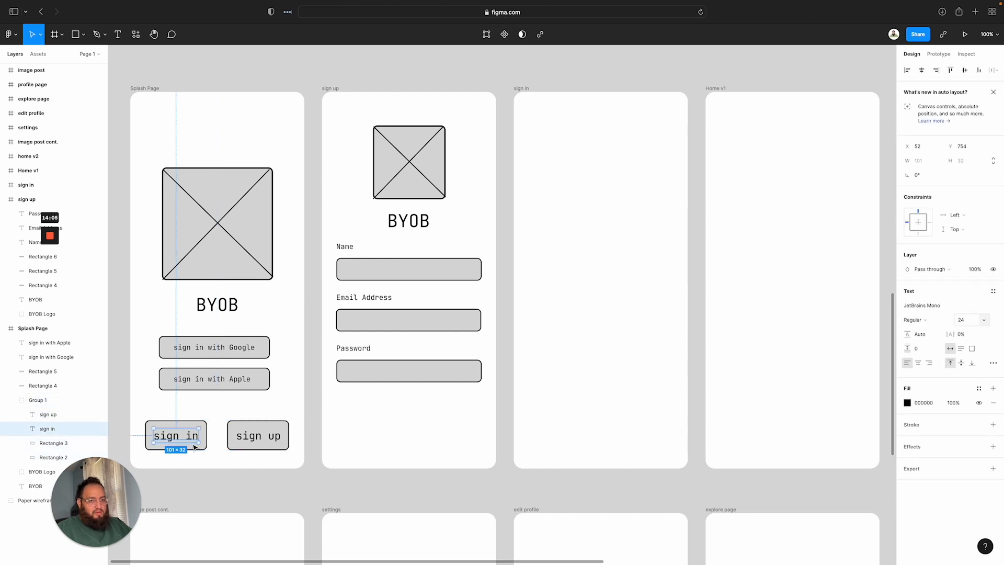
click(339, 467)
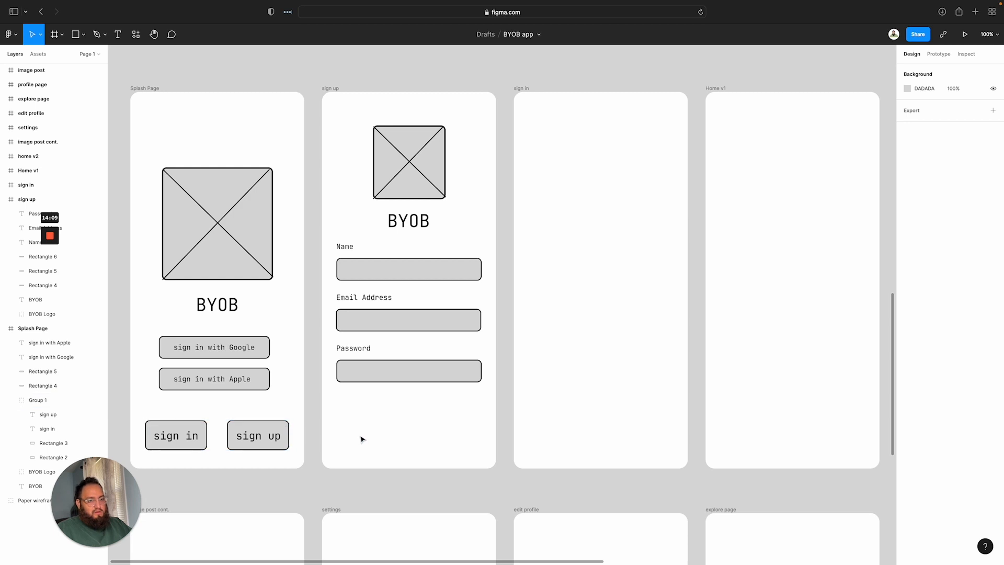
Draw a button rectangle about 199 by 66 below the Password field and give it a black inside stroke of 2
key(r)
drag(362, 417, 451, 445)
click(918, 347)
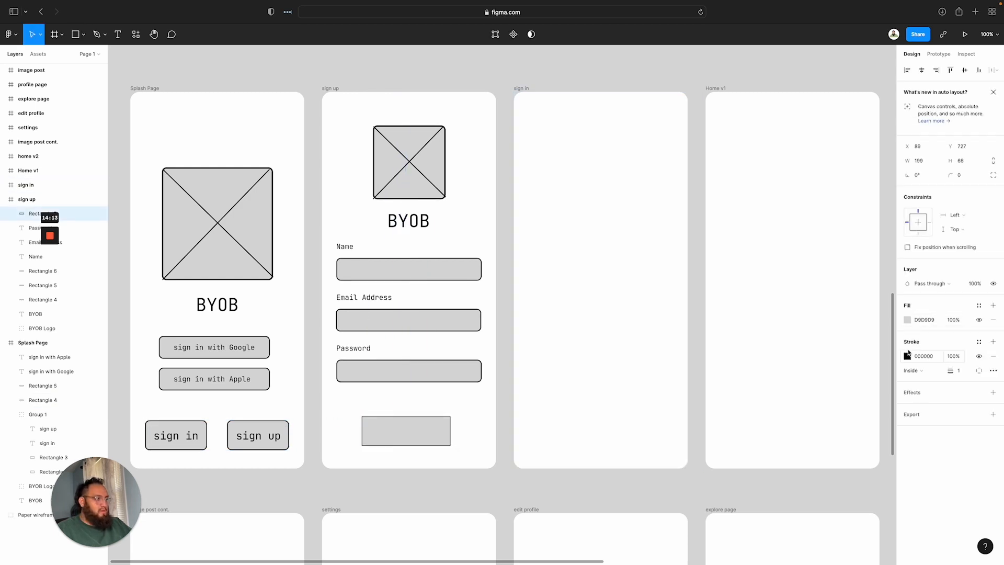
drag(952, 370, 955, 370)
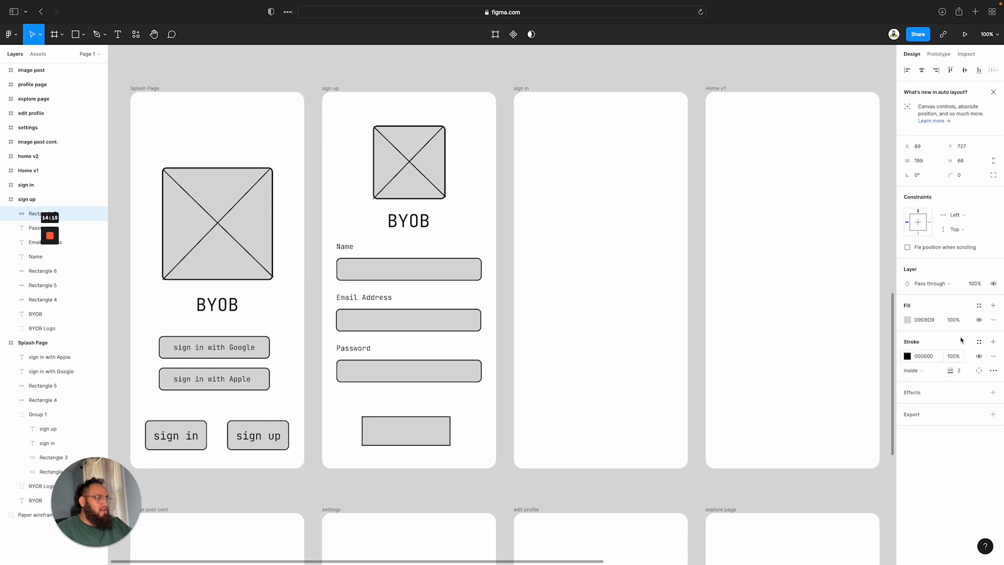
Try to set the new button rectangle's corner radius to 10
click(959, 177)
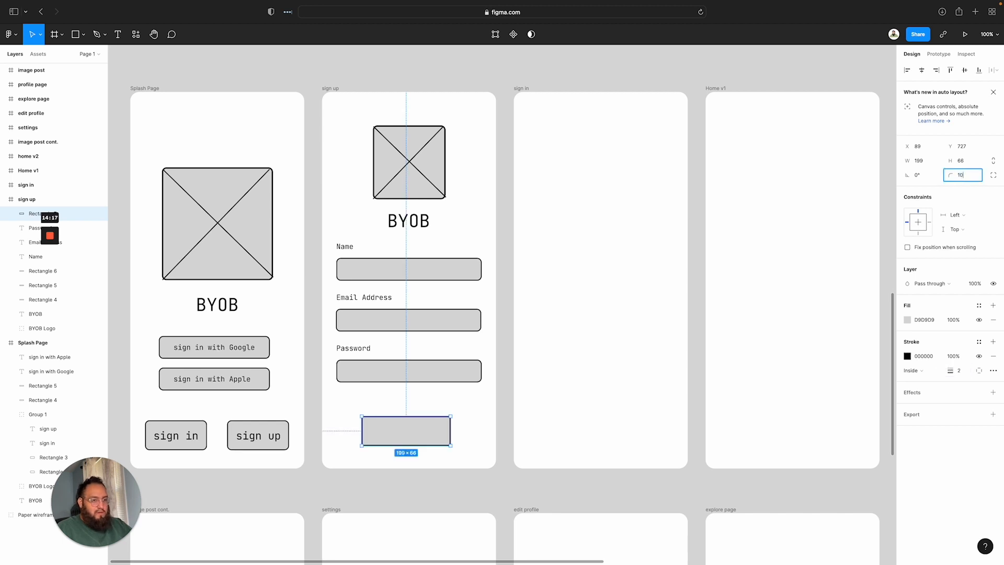
key(Return)
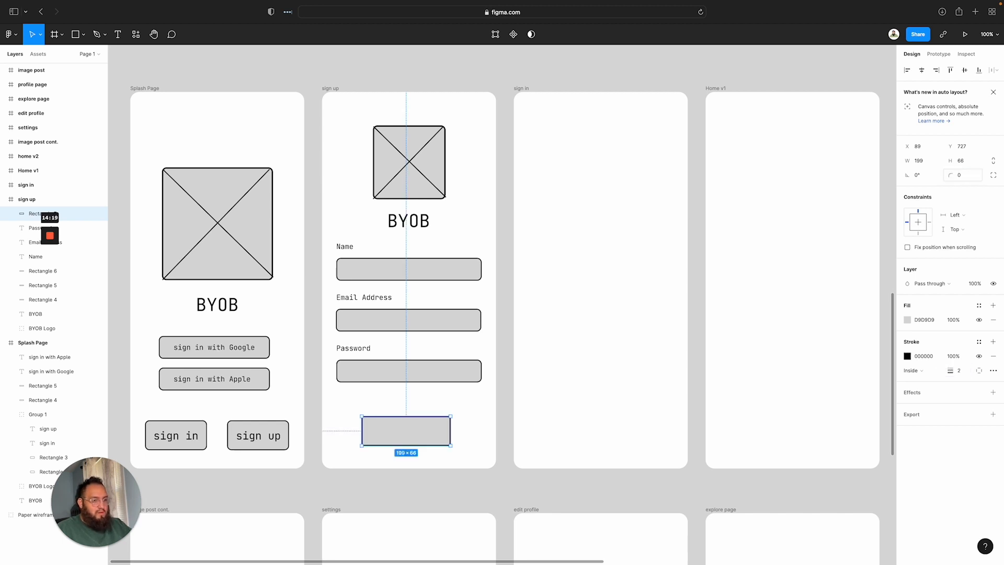
click(492, 393)
Add the text "sign in" and centre it on the button rectangle below the Password field
key(t)
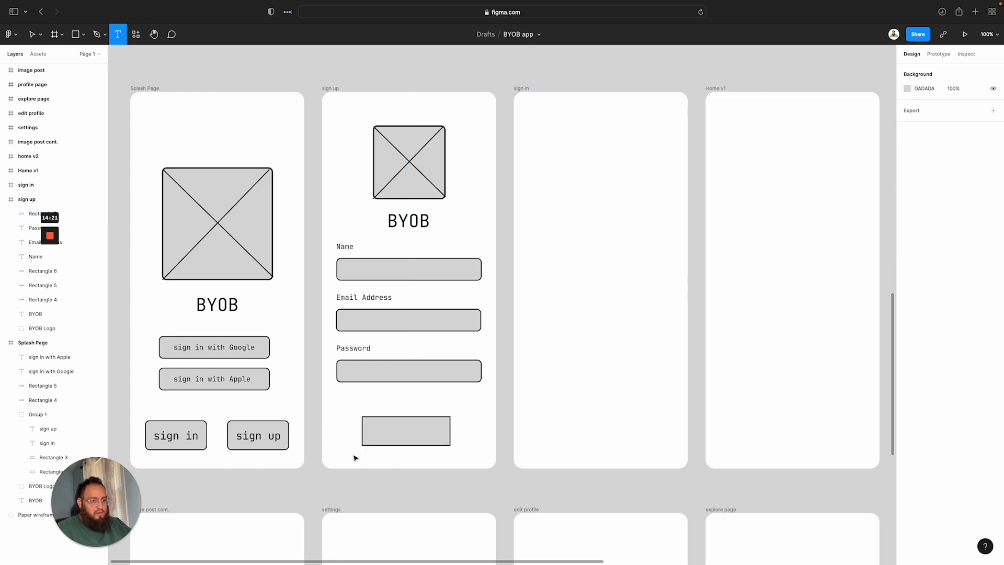
click(398, 436)
text(sign in)
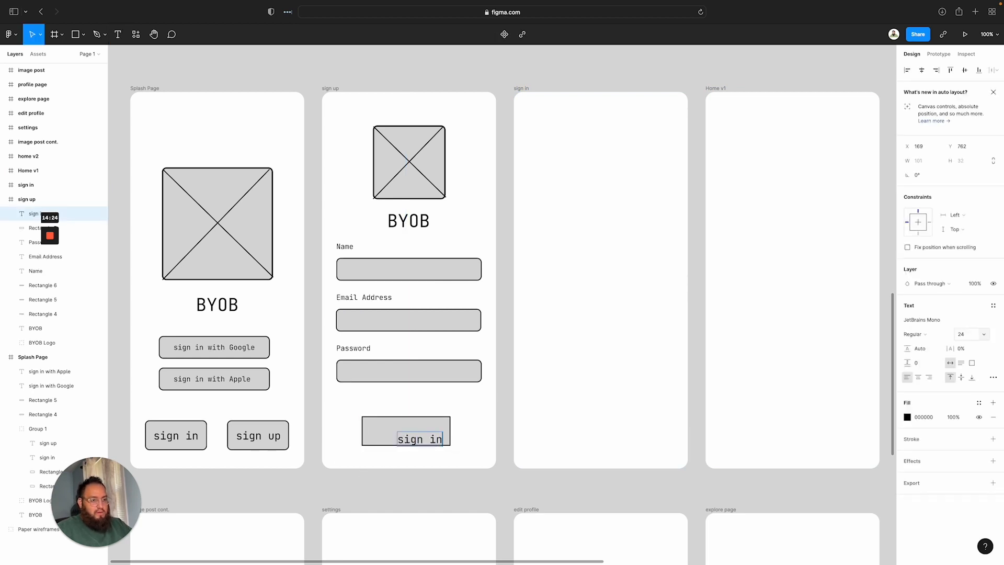
scroll(448, 486, left, 1)
key(Escape)
drag(422, 439, 411, 435)
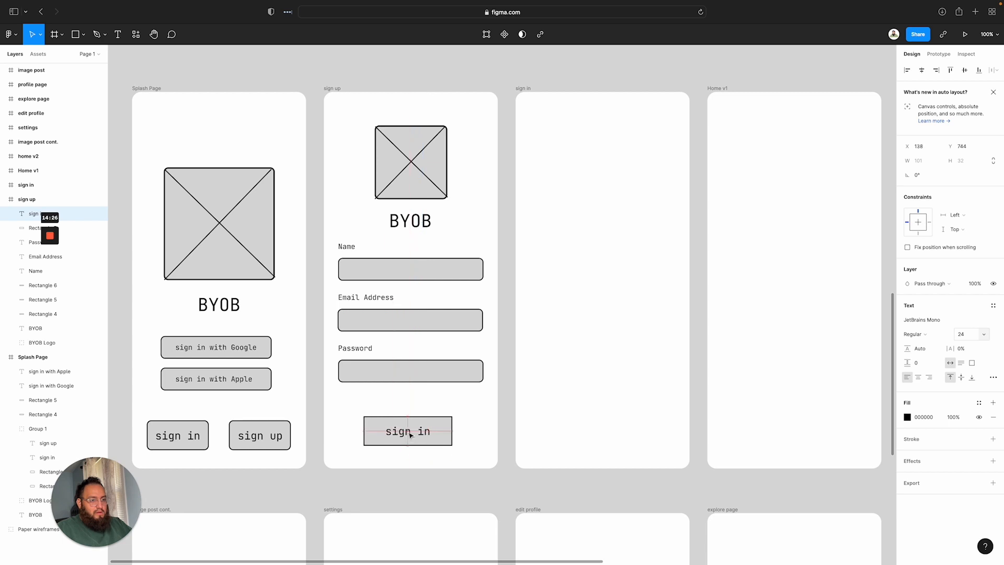
Round the corners of the sign up frame's button rectangle with a radius of 10
click(440, 430)
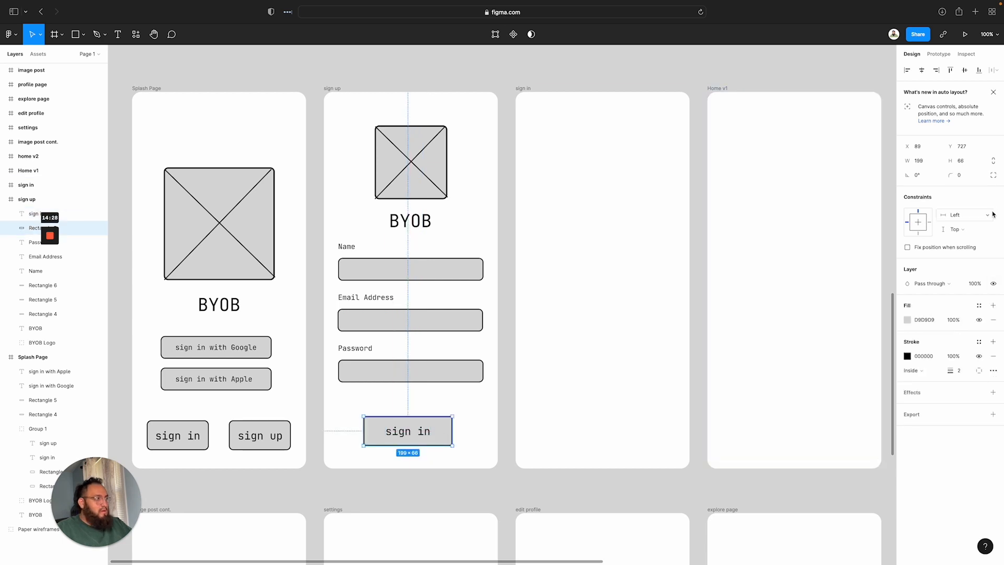
click(964, 180)
text(10)
key(Return)
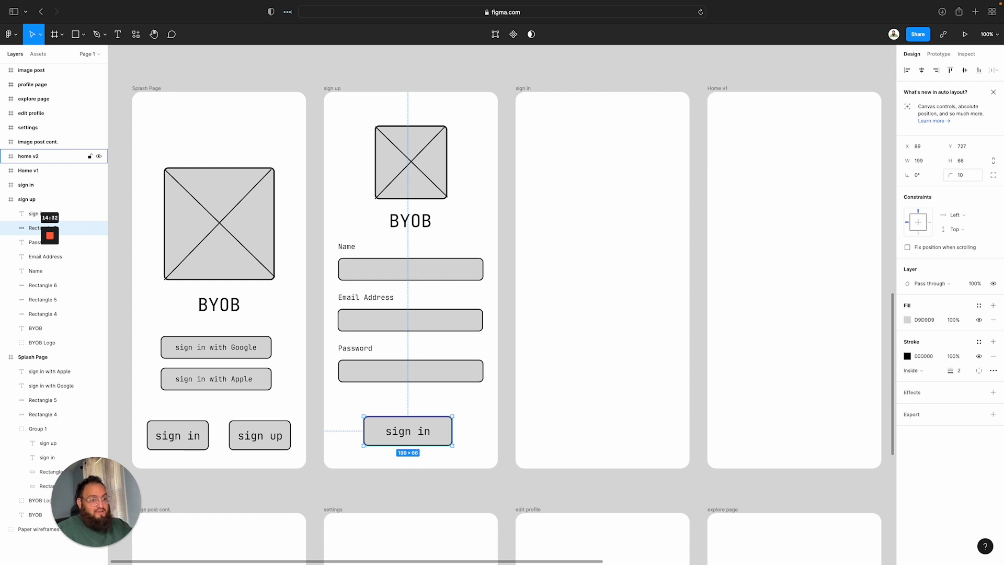
Copy the sign up frame's button rectangle into the sign in frame at the same position
click(549, 287)
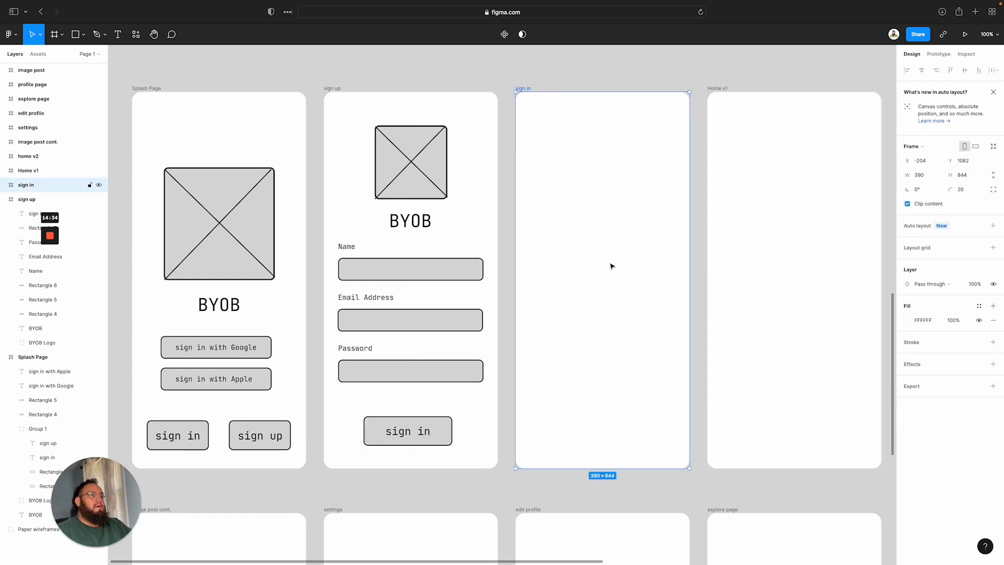
scroll(583, 336, down, 2)
scroll(583, 336, up, 5)
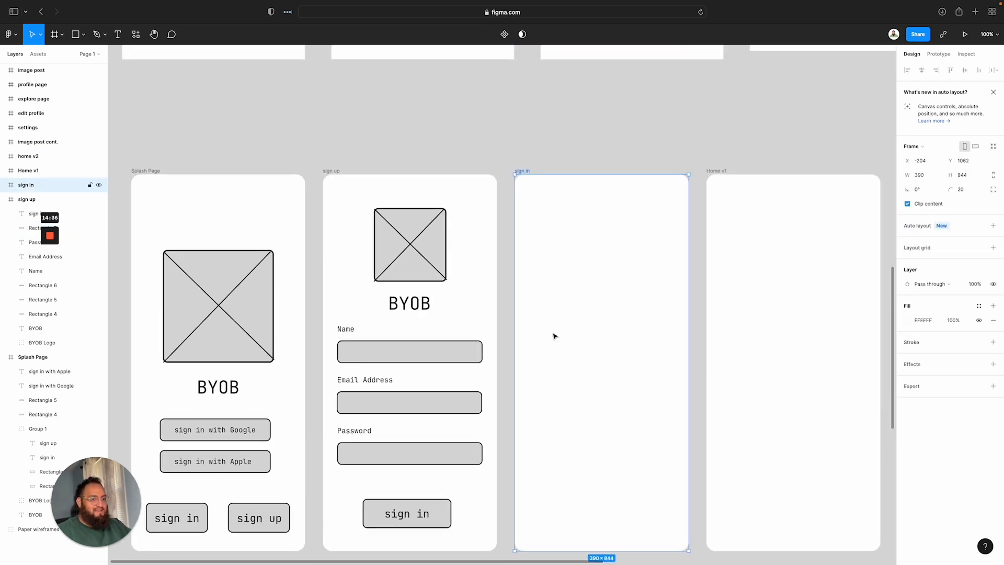
click(435, 512)
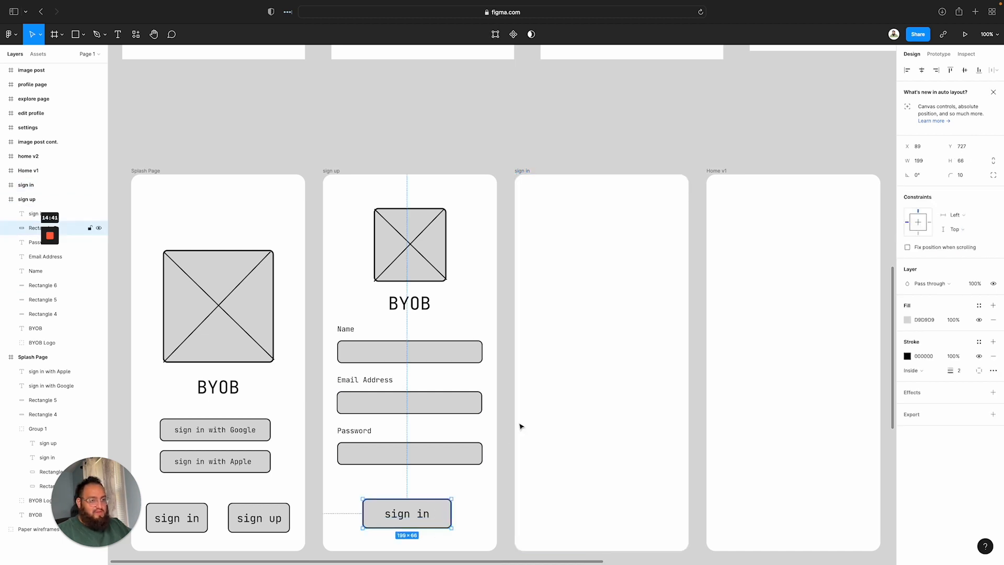
click(522, 171)
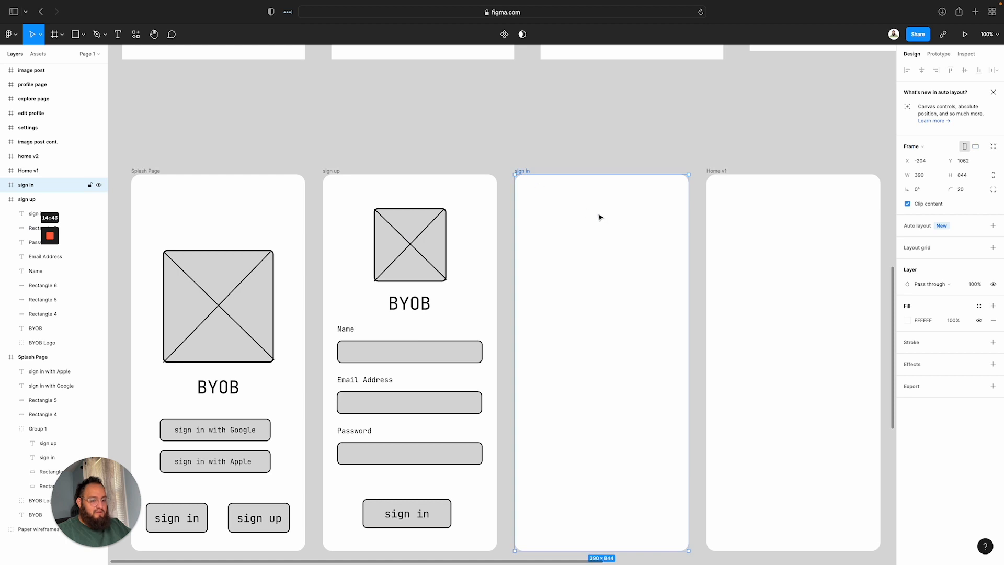
key(ctrl+v)
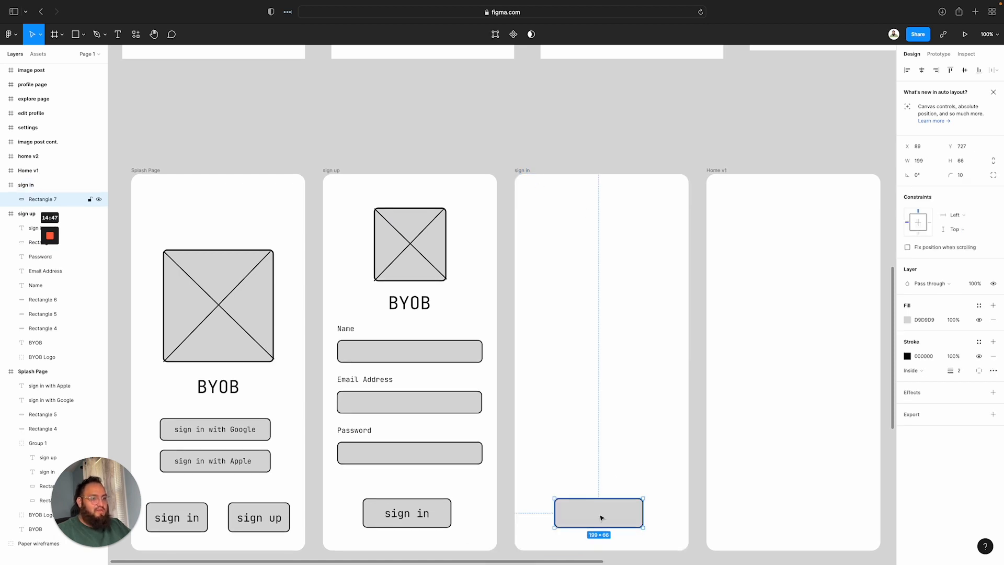
Change the sign up frame's button label to "sign up"
double_click(426, 515)
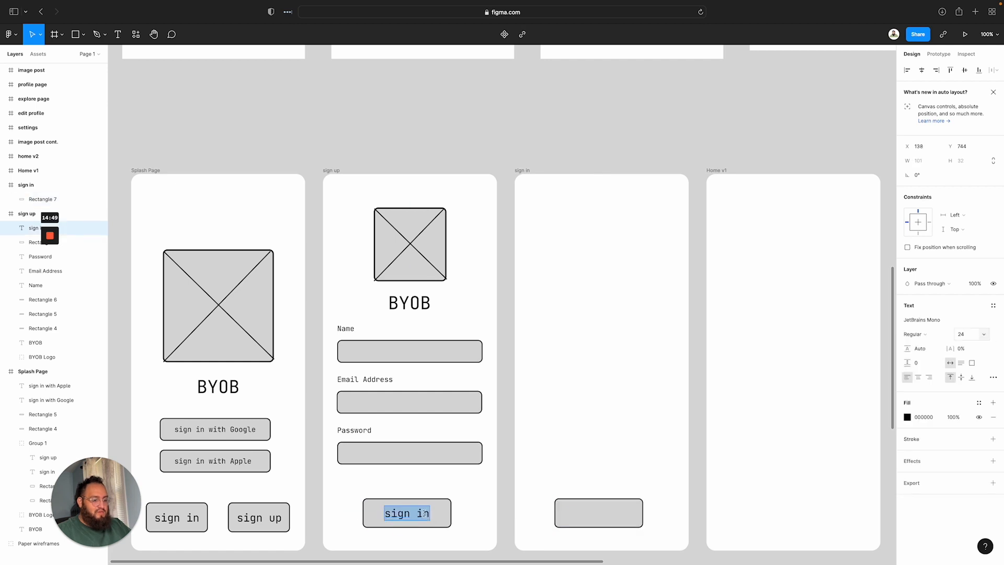
key(Right)
key(BackSpace)
key(BackSpace)
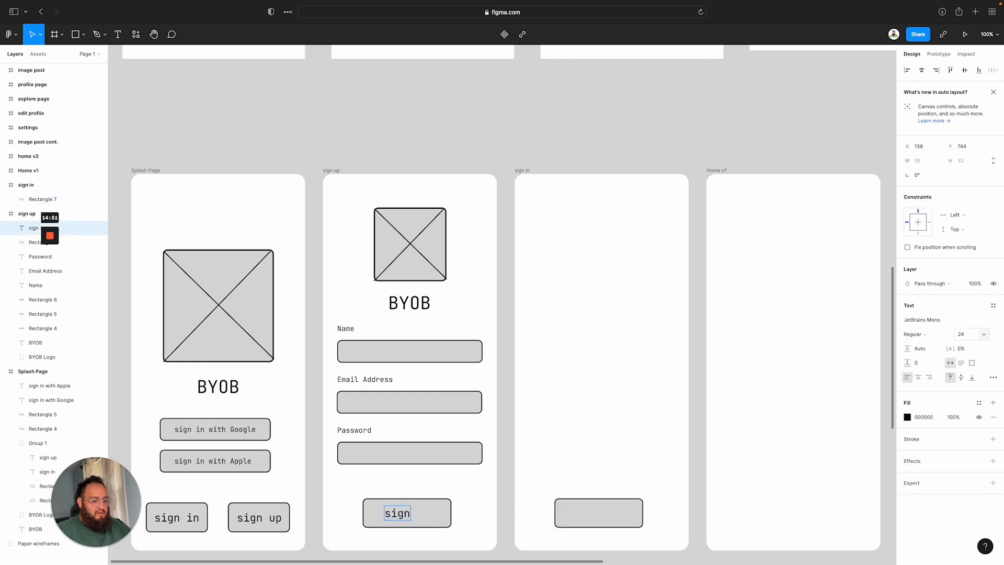
text(up)
key(Escape)
Add the text "sign in" to the sign in frame's button rectangle and move it to the button's middle
key(t)
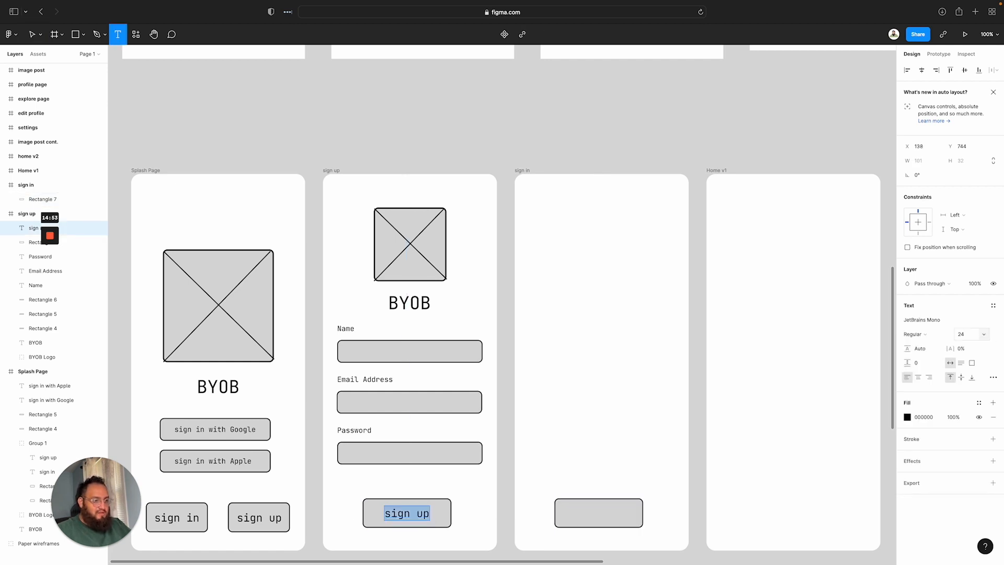
click(583, 514)
text(sign in)
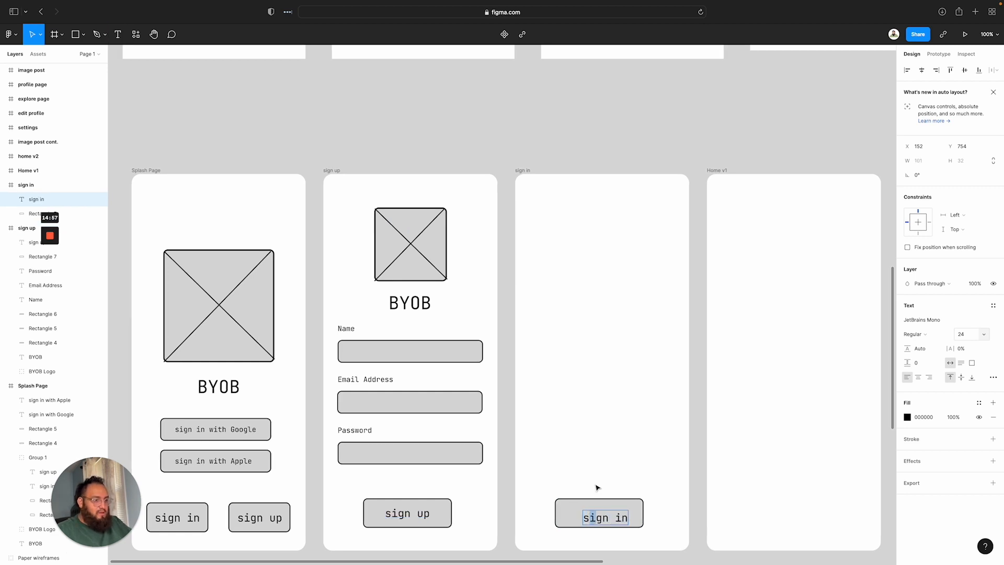
key(Escape)
drag(605, 518, 601, 513)
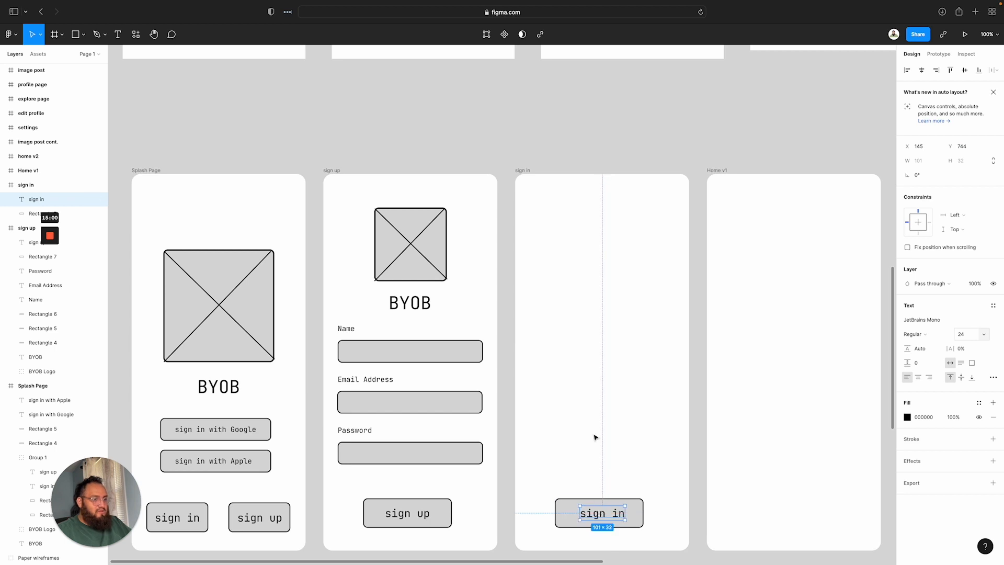
click(575, 414)
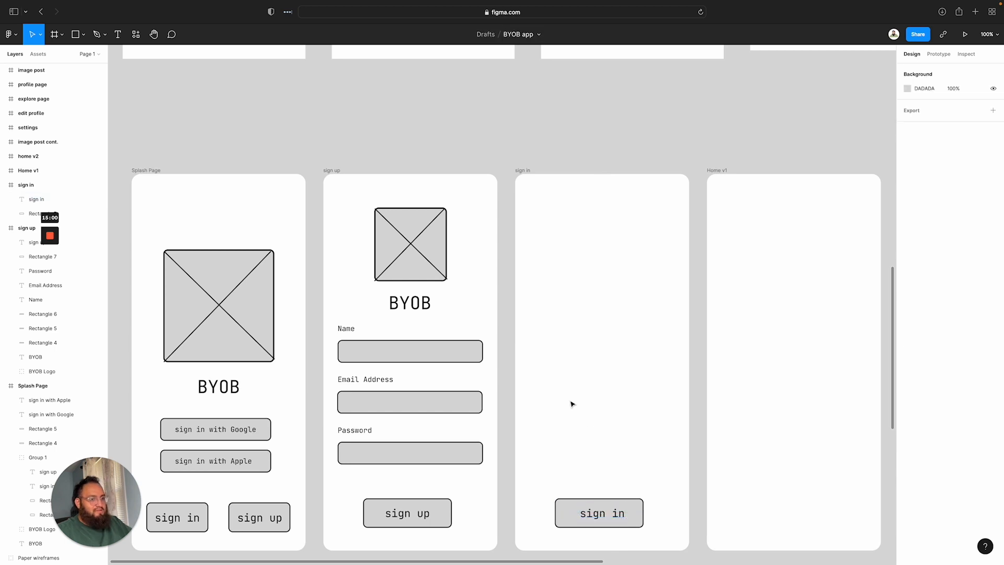
Copy the logo placeholder and the BYOB title from the sign up frame into the sign in frame
click(430, 248)
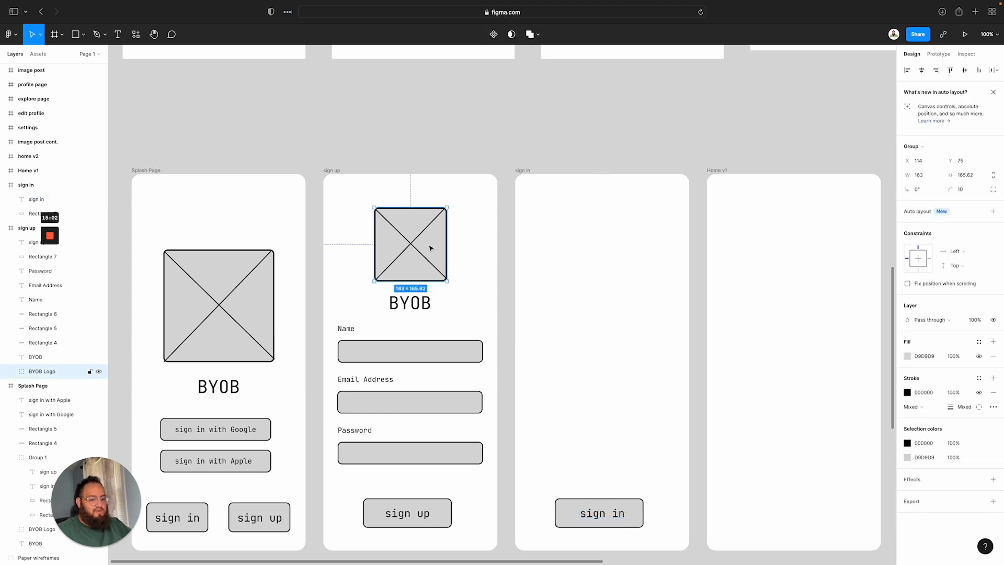
click(520, 177)
key(super+v)
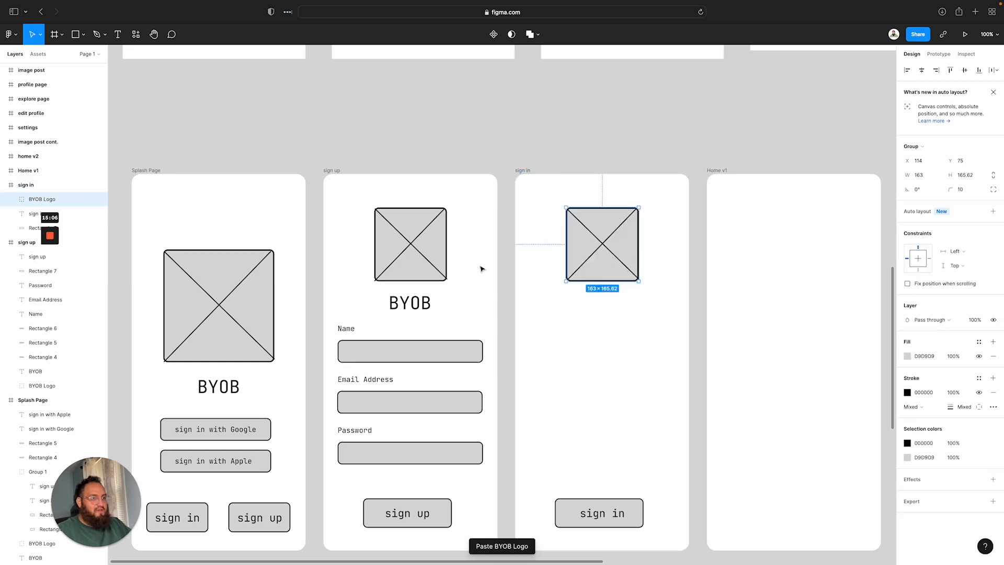
click(411, 309)
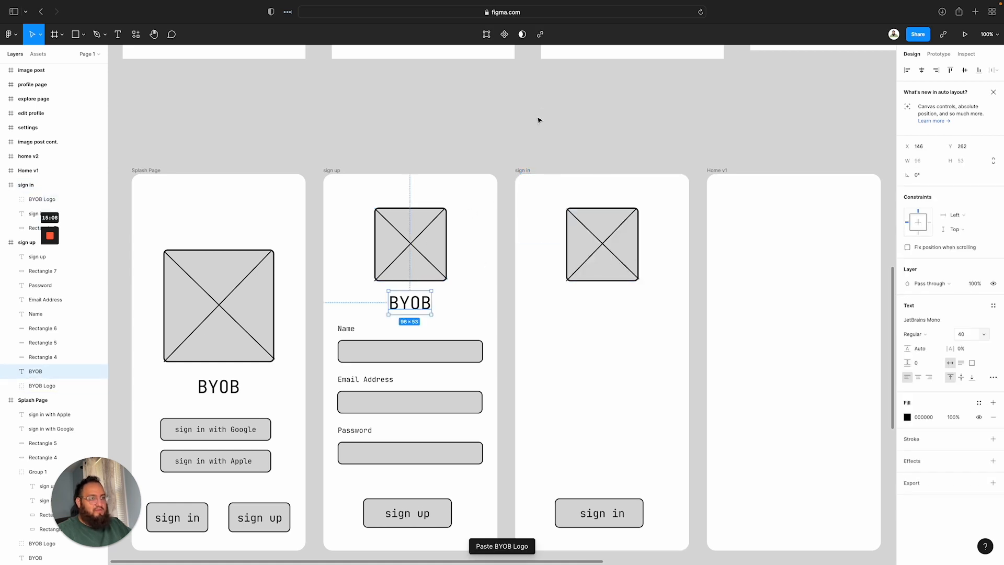
click(519, 175)
key(super+v)
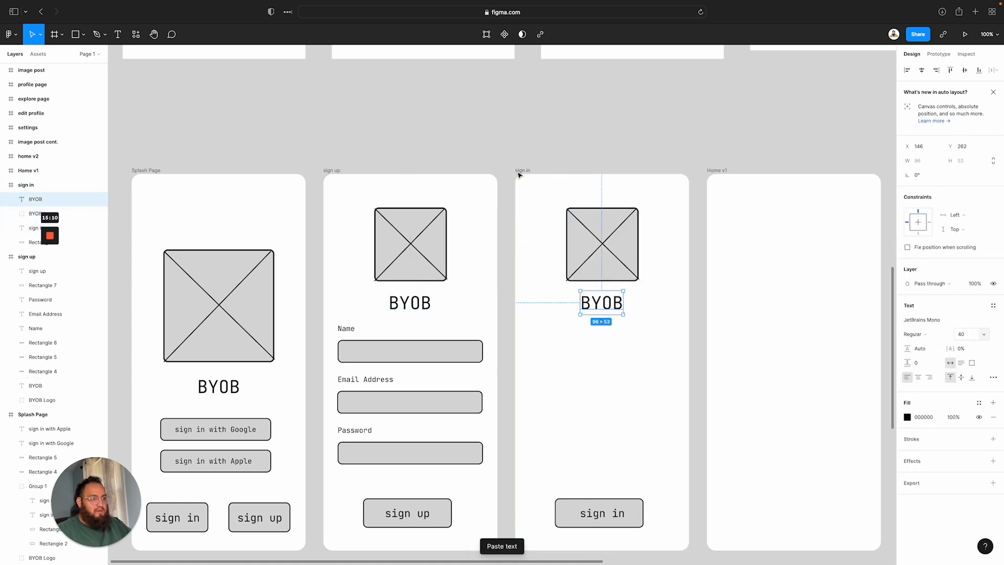
click(483, 286)
Copy the Name and Email Address labels with their field rectangles from the sign up frame into the sign in frame
scroll(548, 347, down, 3)
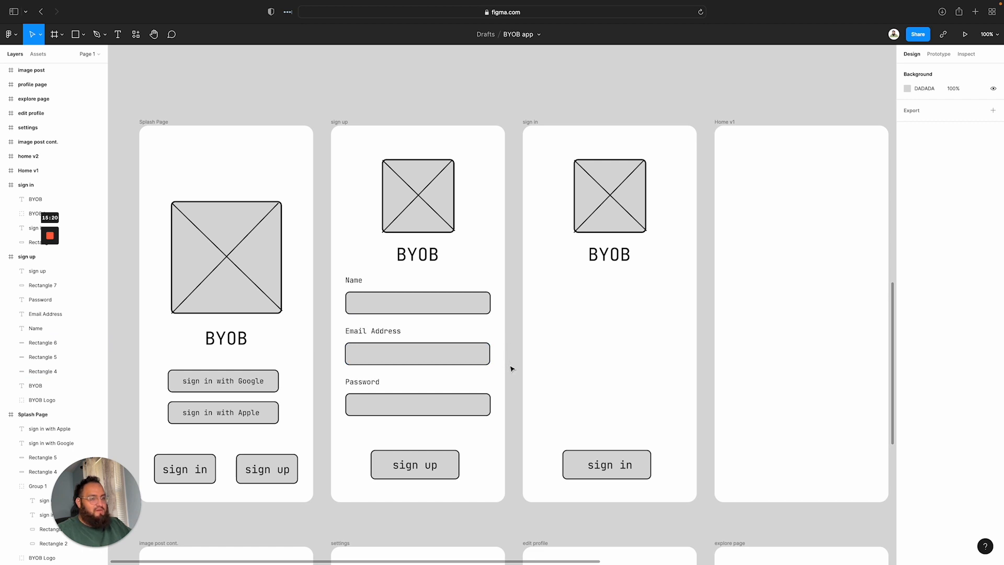
drag(512, 369, 331, 273)
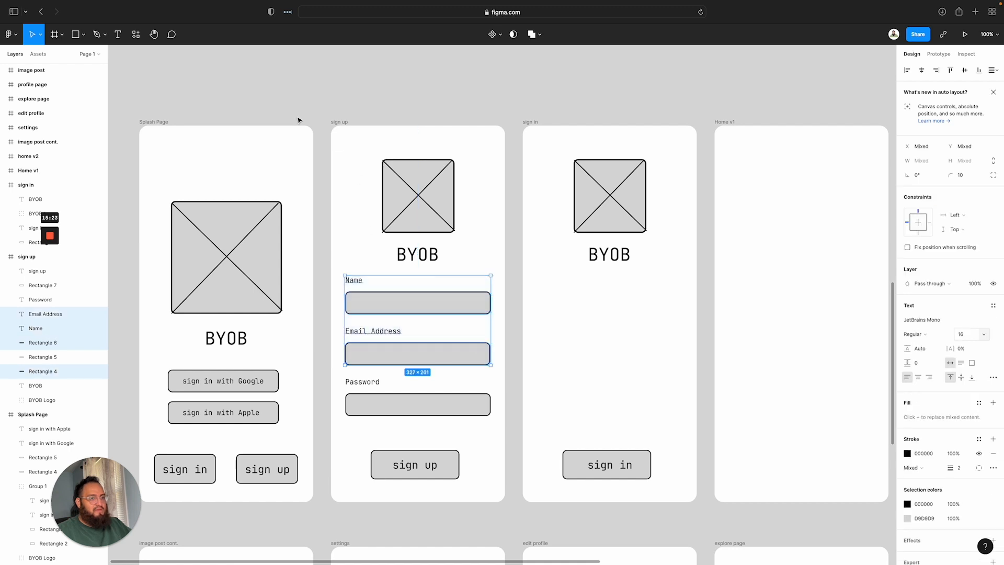
click(526, 125)
key(ctrl+v)
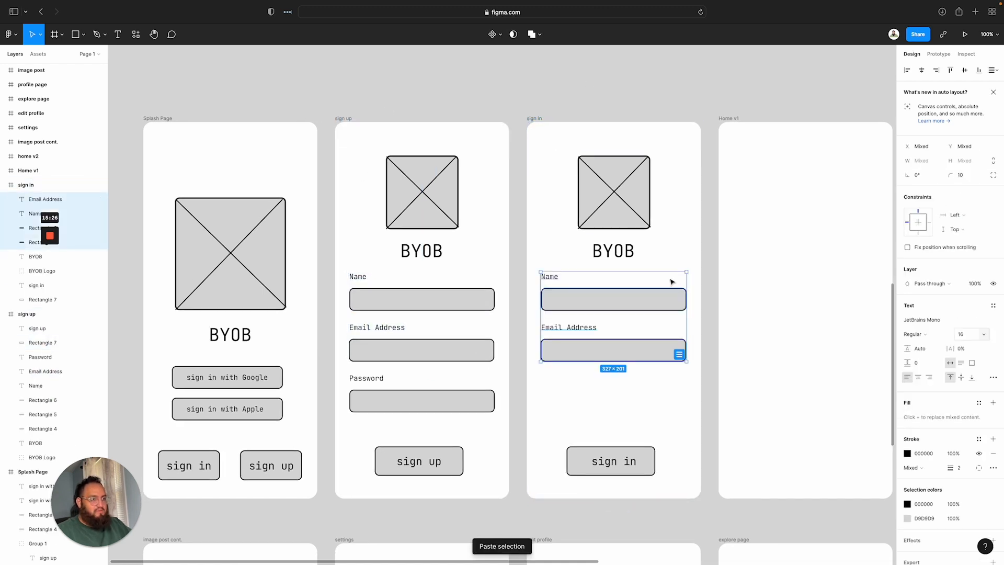
Relabel the sign in frame's two fields as "Email" and "Password"
click(553, 279)
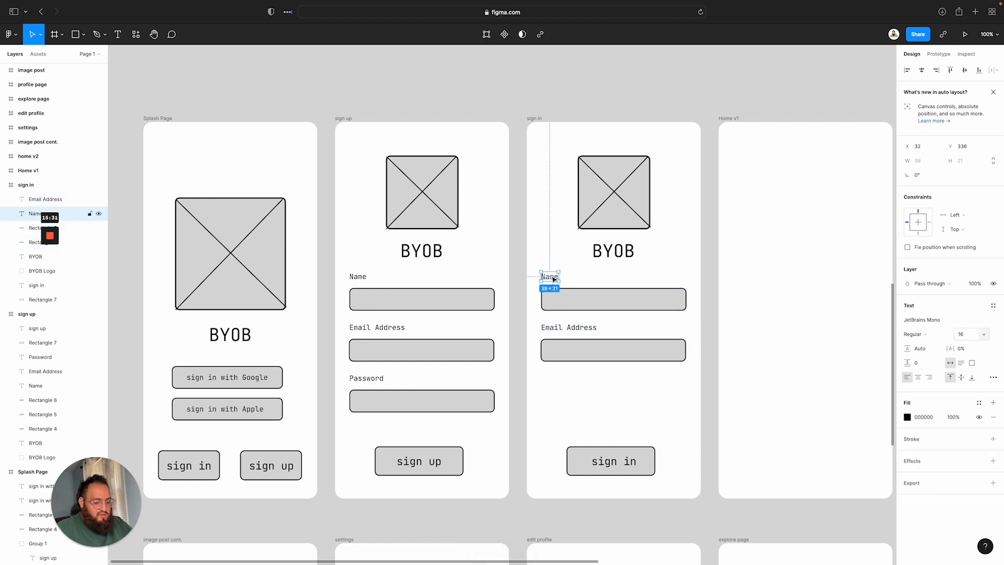
double_click(554, 278)
text(Email)
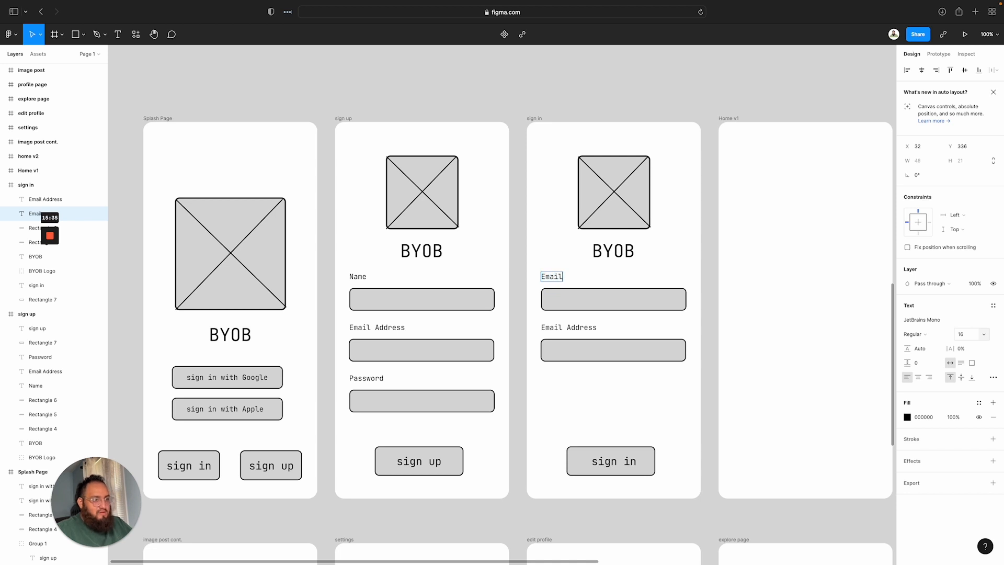
scroll(564, 326, down, 1)
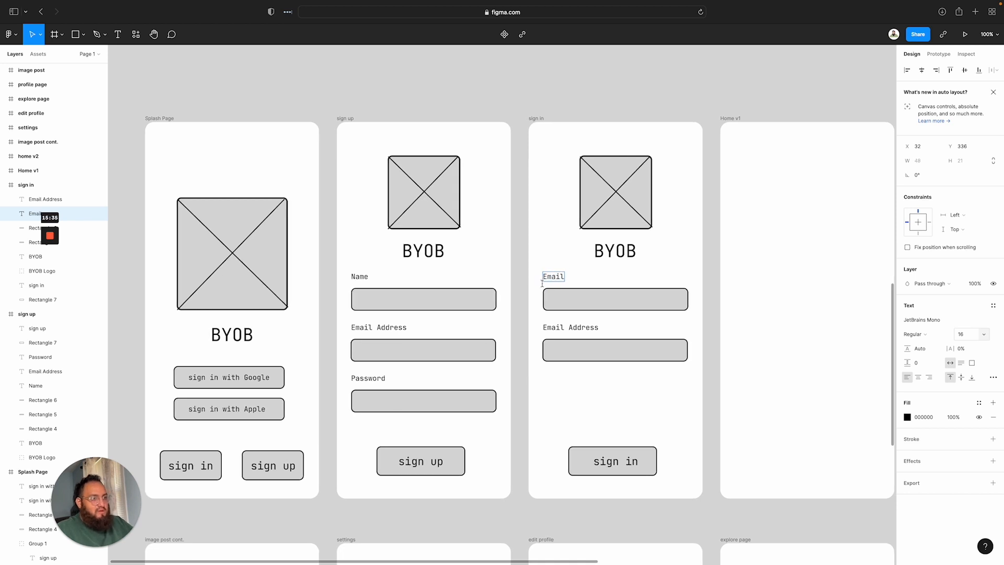
double_click(565, 326)
text(P)
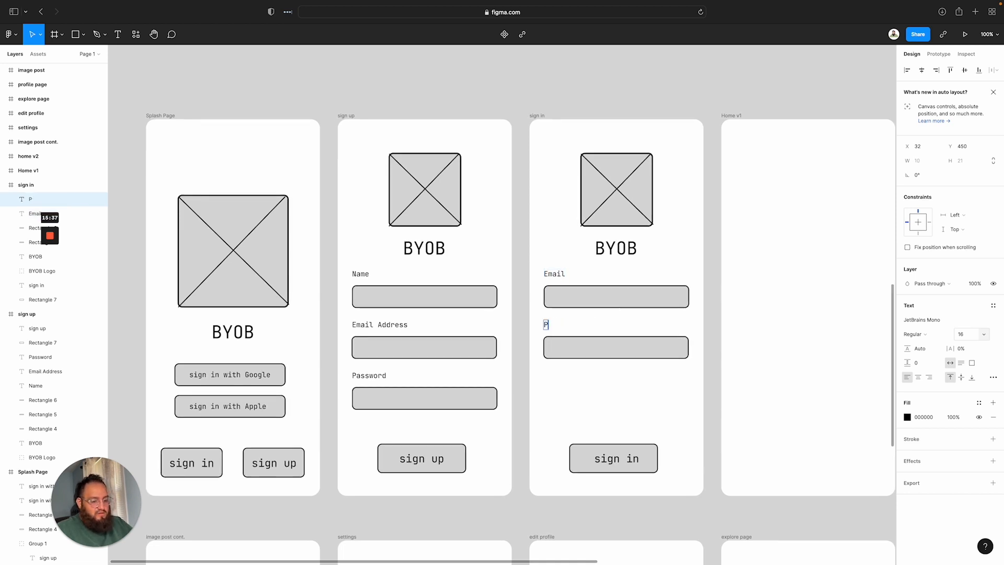
text(assword)
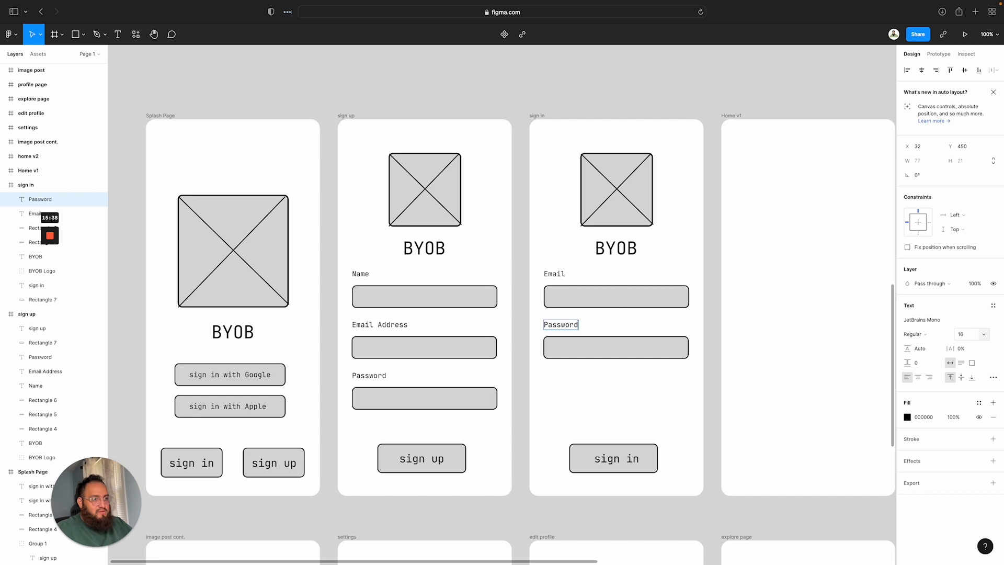
Extend the sign in frame's upper field label to read "Email/Username"
click(575, 278)
double_click(553, 272)
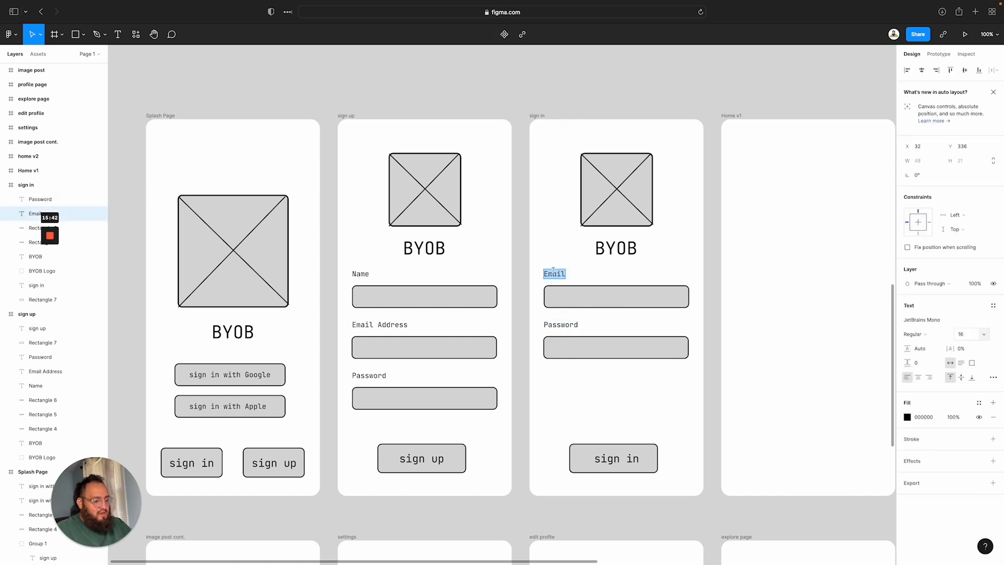
key(Right)
text(/Username)
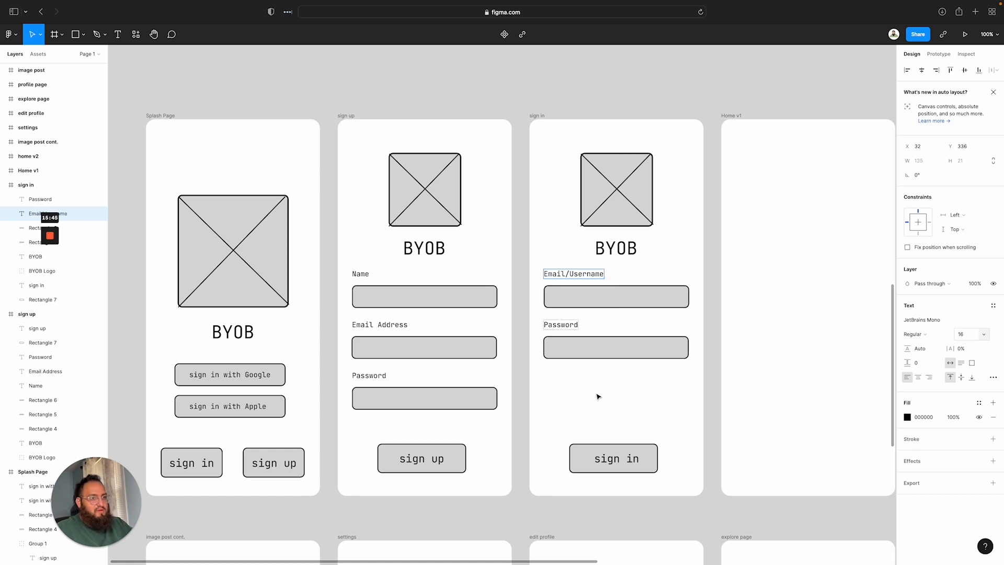
key(Escape)
click(642, 403)
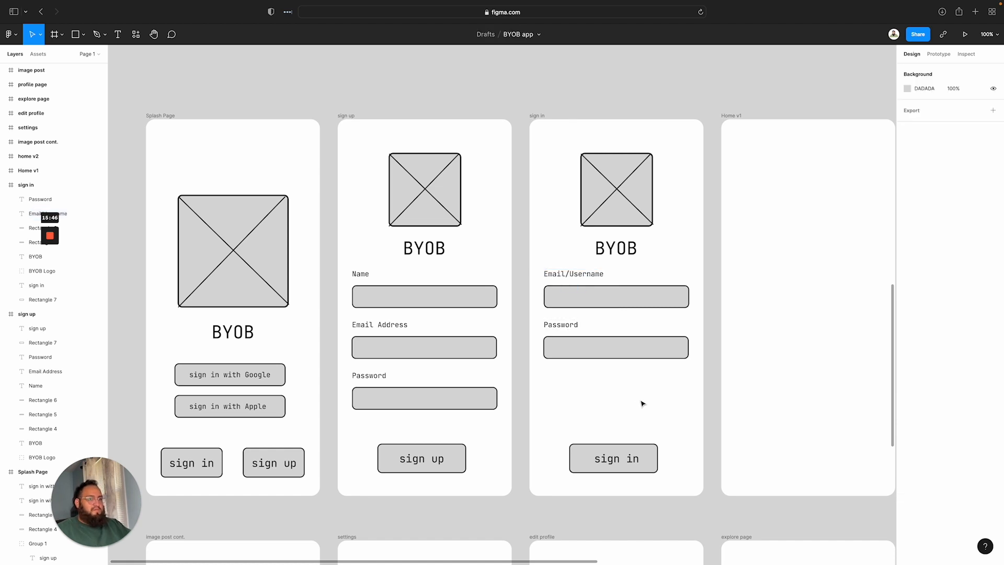
Try to respace the sign up frame's fields by lowering the Email Address and Password fields and shifting the Name field
scroll(374, 277, down, 1)
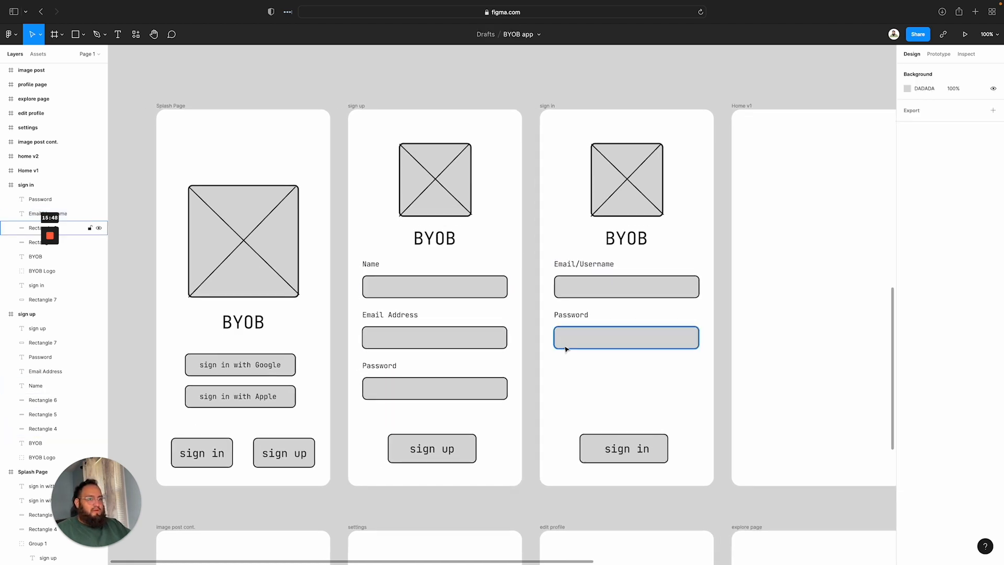
scroll(444, 299, down, 3)
scroll(446, 305, down, 1)
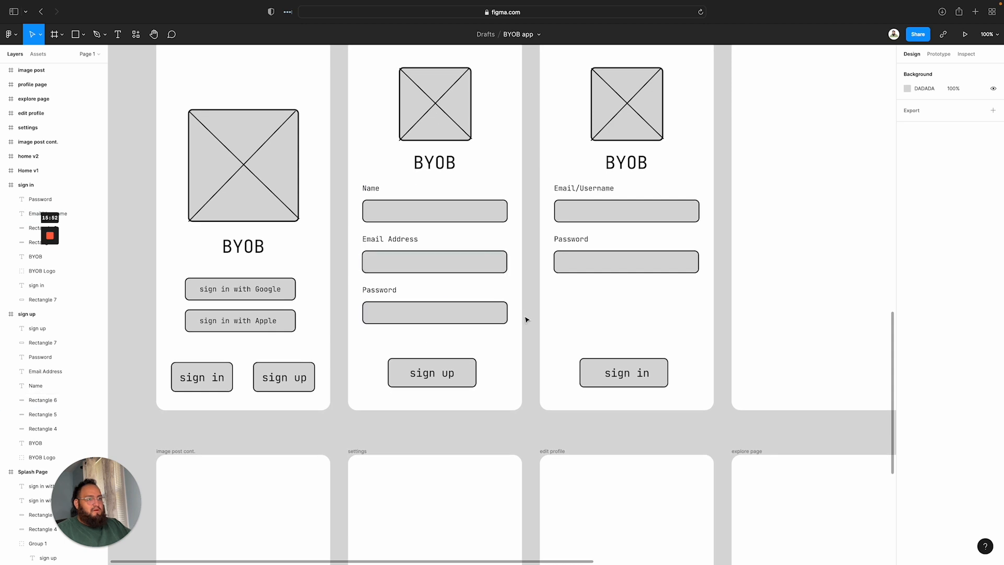
drag(524, 316, 345, 237)
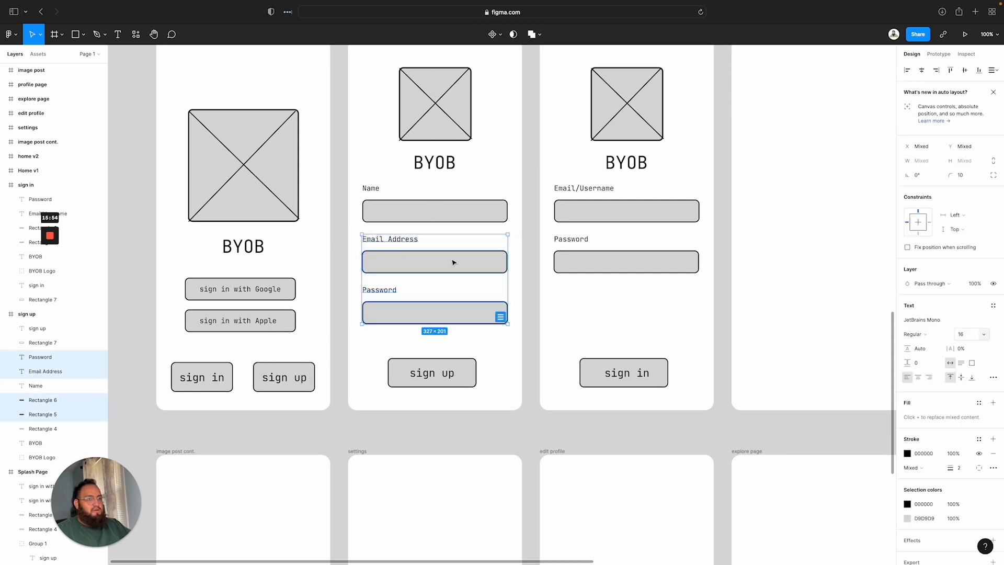
drag(440, 257, 440, 272)
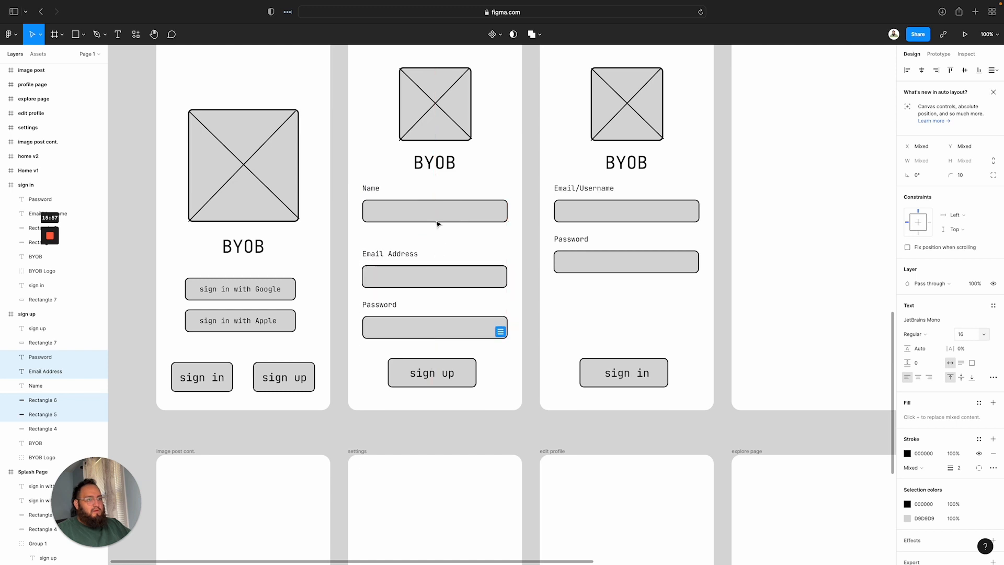
click(400, 233)
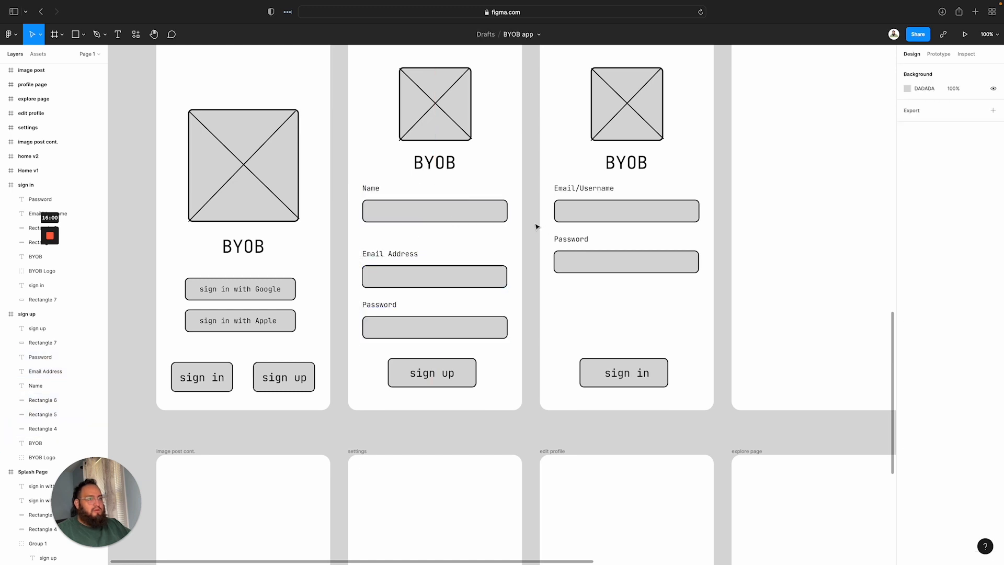
drag(522, 221, 355, 187)
drag(409, 209, 467, 239)
Undo the last moves of the sign up frame's labelled fields
key(ctrl+z)
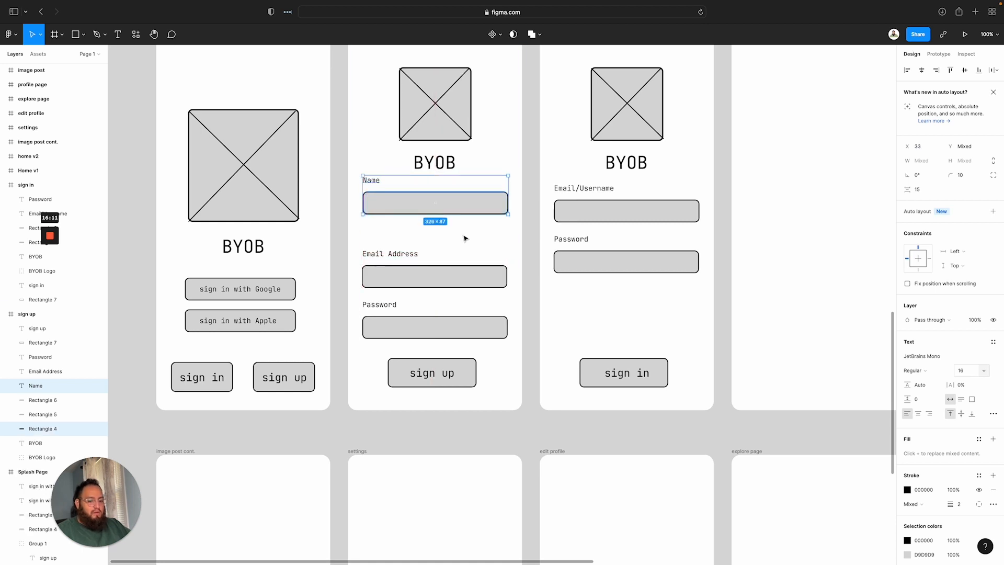
key(ctrl+z)
key(ctrl+z)
key(ctrl+z)
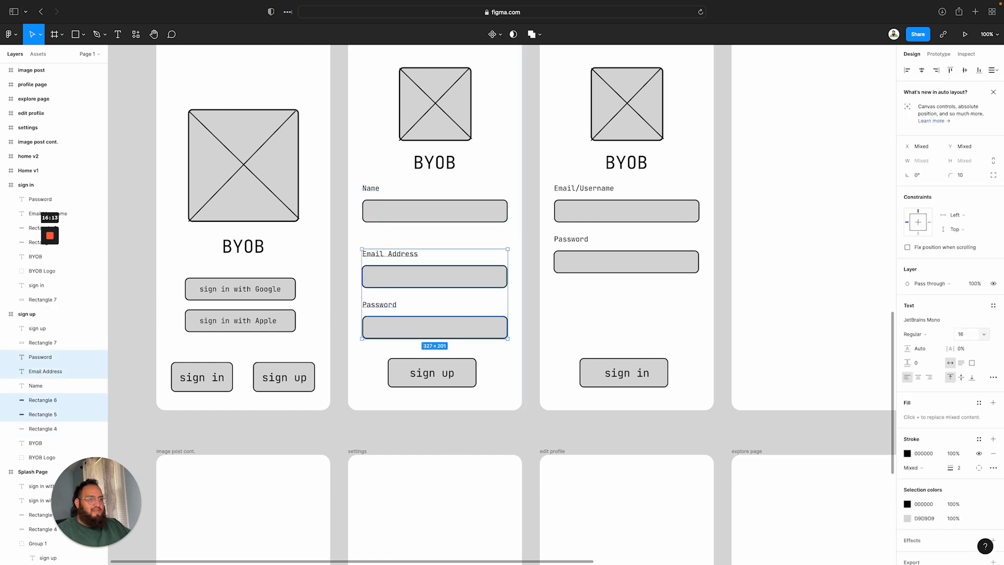
key(ctrl+z)
click(670, 328)
Move the sign in frame's Email/Username and Password labels and fields down together, between the BYOB title and the button
scroll(673, 330, down, 1)
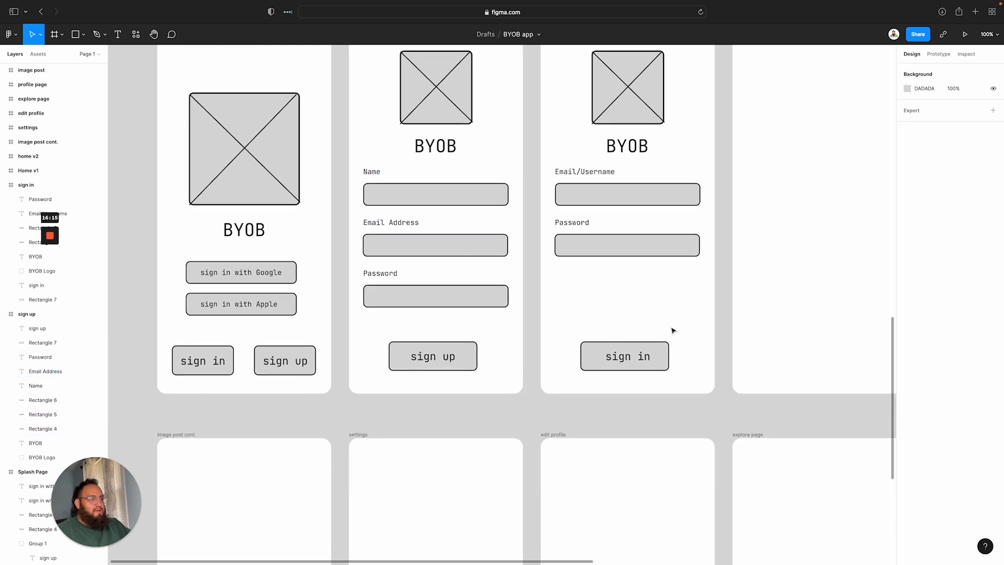
scroll(673, 331, up, 5)
drag(724, 380, 534, 268)
drag(610, 315, 614, 337)
click(712, 313)
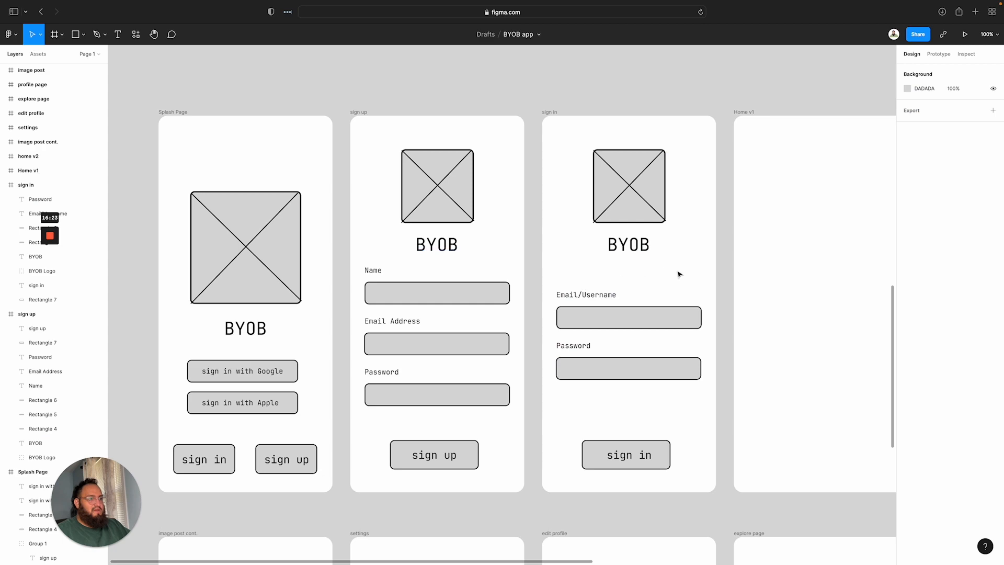
Examine the paper wireframes for the Sign In, HomePage V1 and Homepage V2 screens
scroll(468, 262, up, 10)
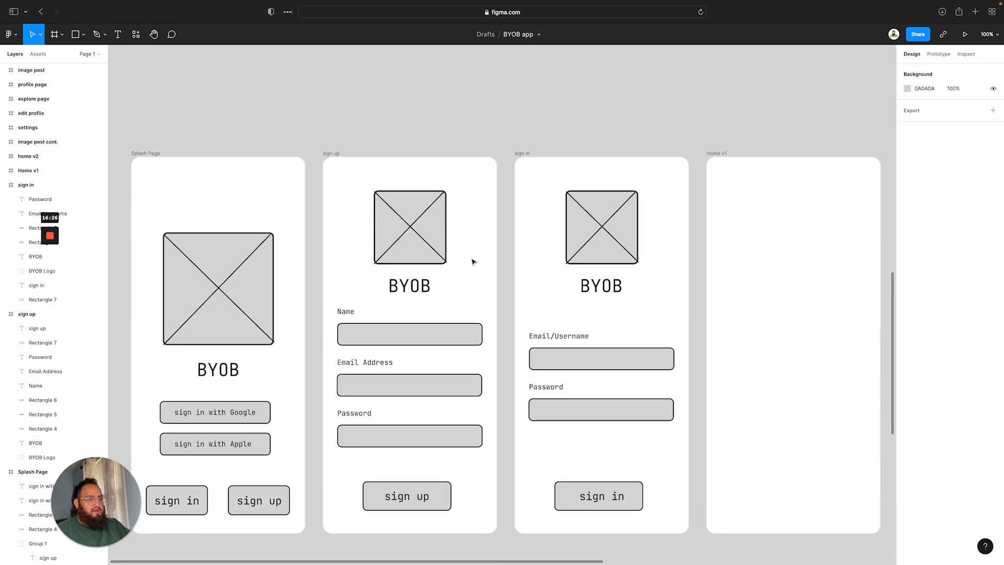
scroll(473, 262, up, 10)
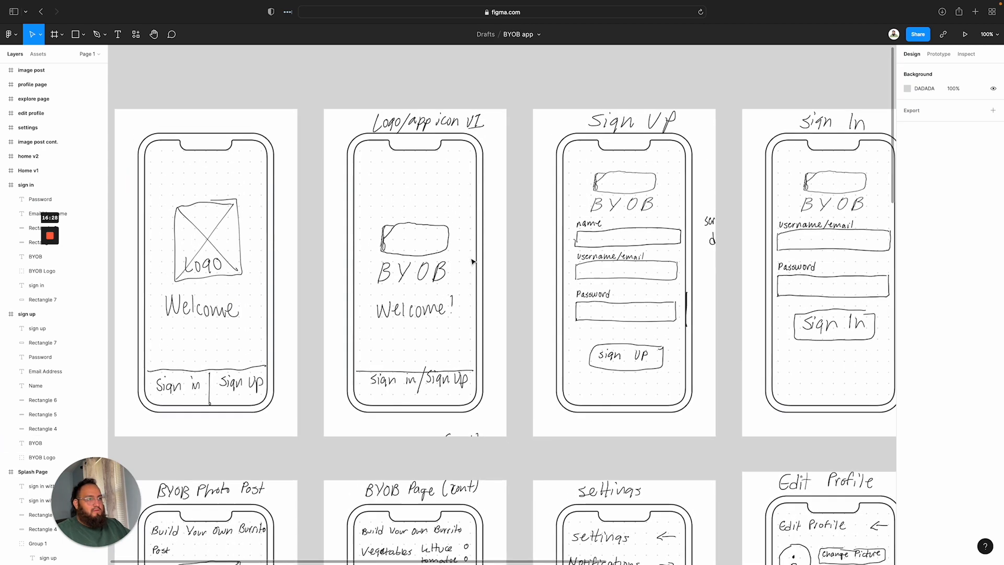
scroll(472, 261, left, 5)
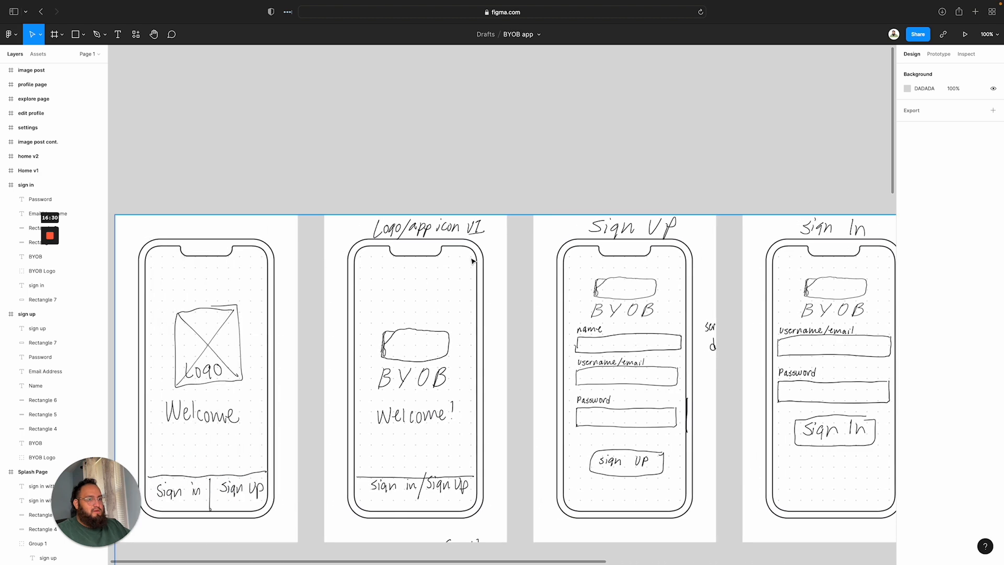
scroll(472, 261, right, 6)
scroll(472, 261, right, 6)
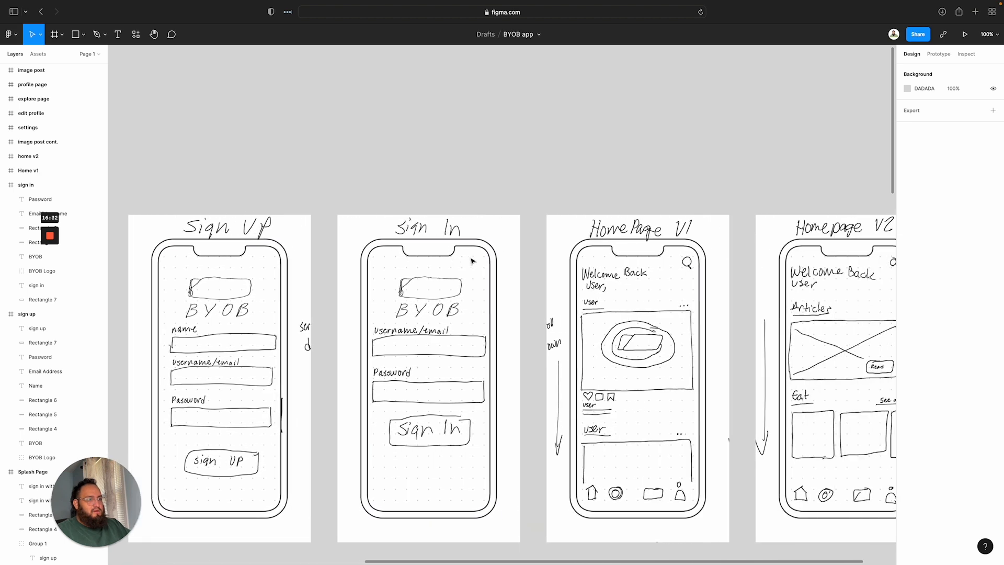
scroll(770, 310, down, 2)
scroll(701, 275, down, 3)
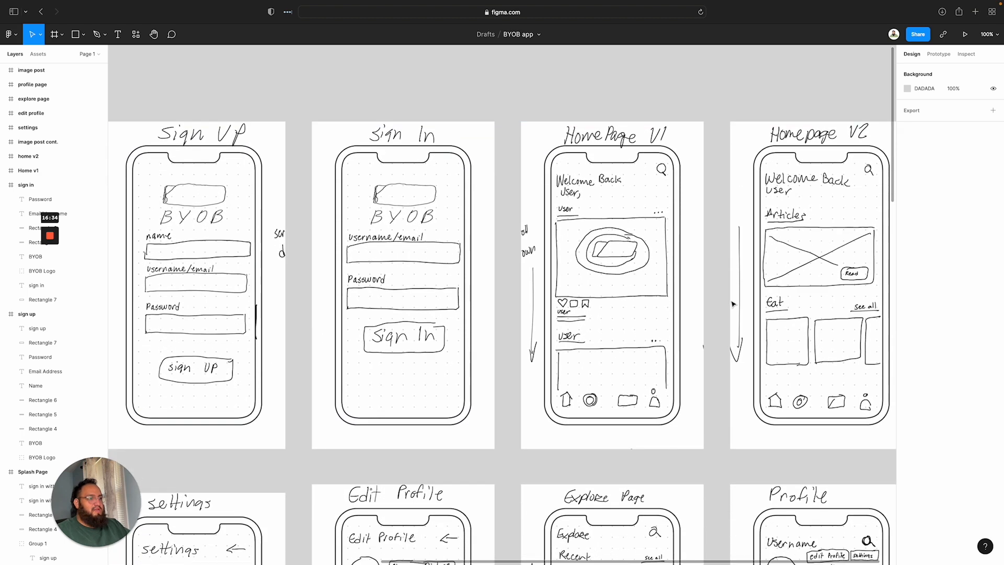
scroll(701, 274, up, 3)
scroll(701, 274, right, 2)
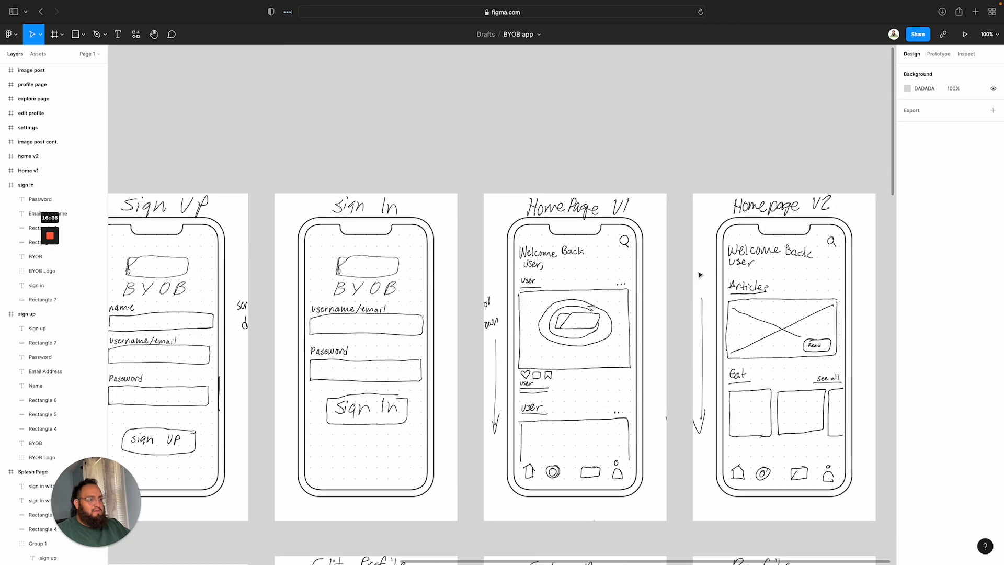
Select the empty Home v1 frame and run the installed Iconify plugin on it
scroll(699, 275, down, 20)
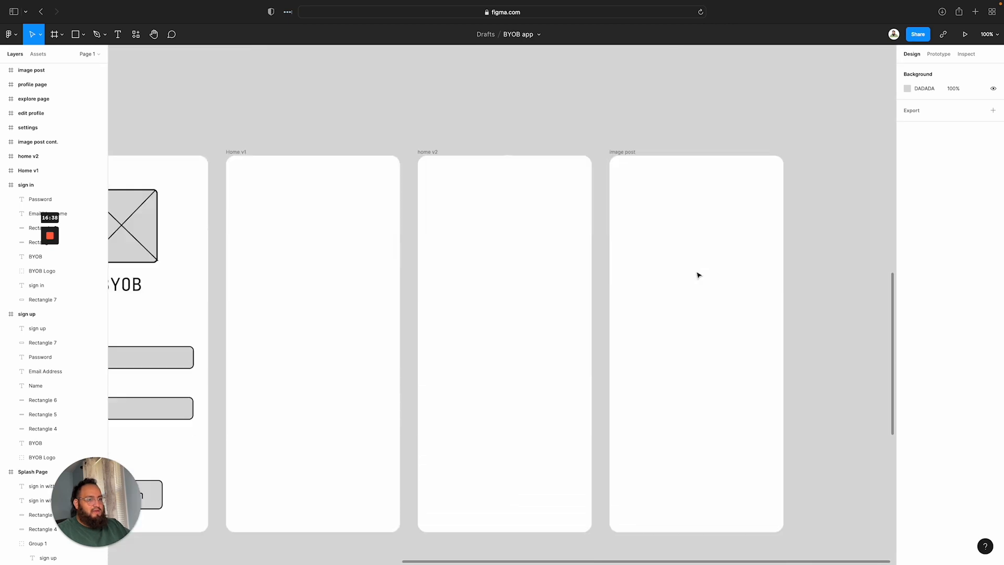
scroll(697, 276, right, 2)
scroll(697, 275, left, 6)
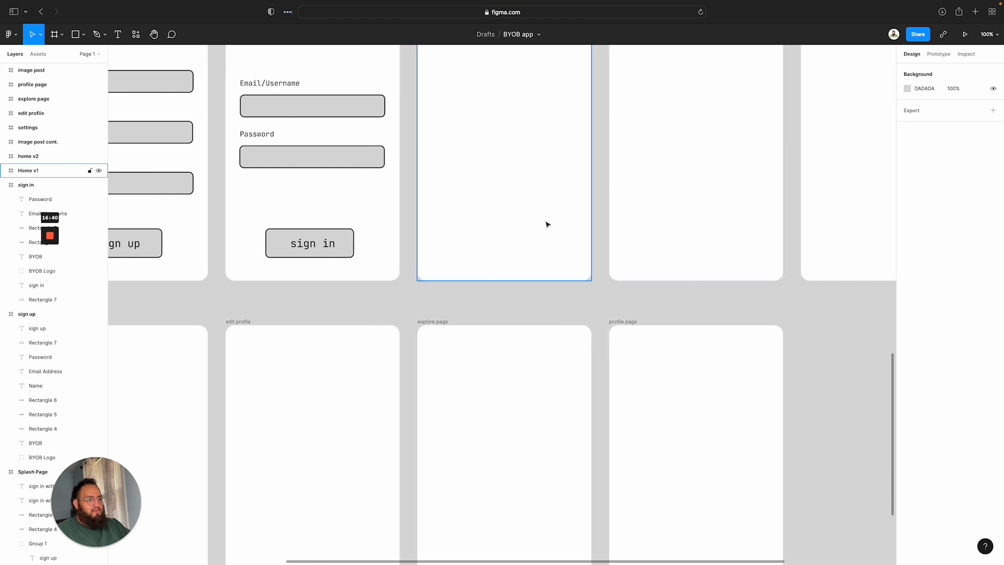
scroll(548, 224, up, 3)
right_click(510, 254)
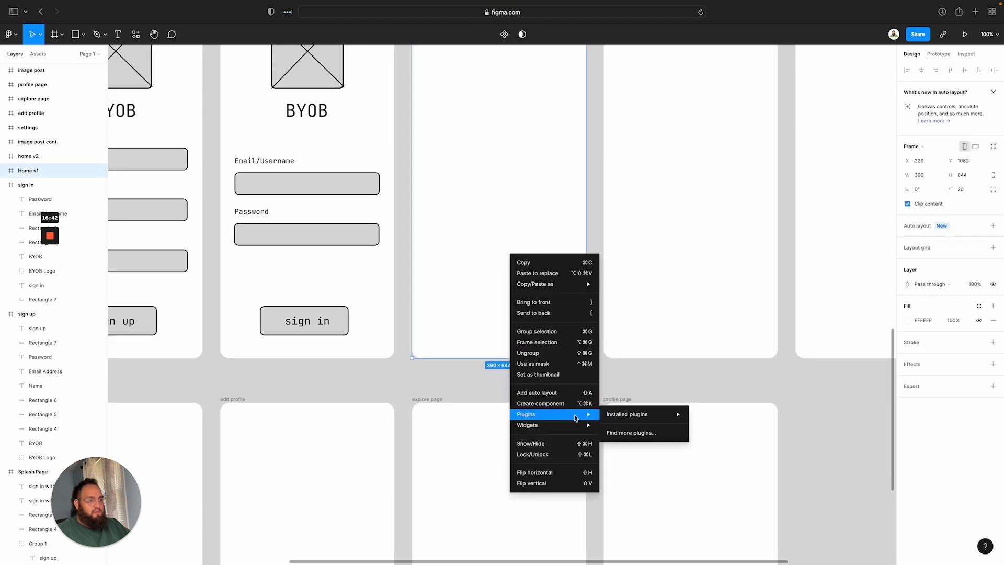
mouse_move(578, 418)
mouse_move(633, 417)
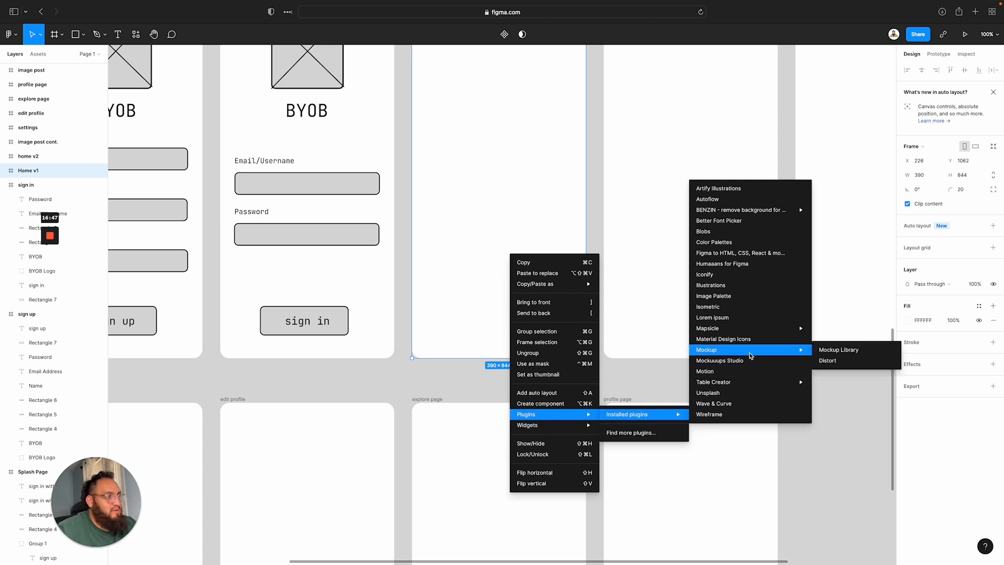
click(752, 309)
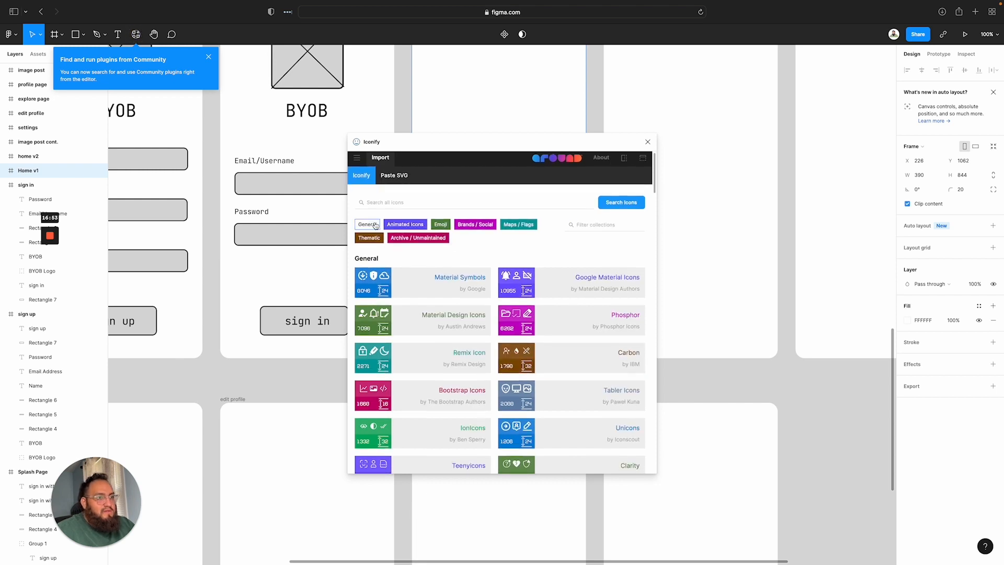
Filter the Iconify icon collections to General and browse the listed sets
click(375, 228)
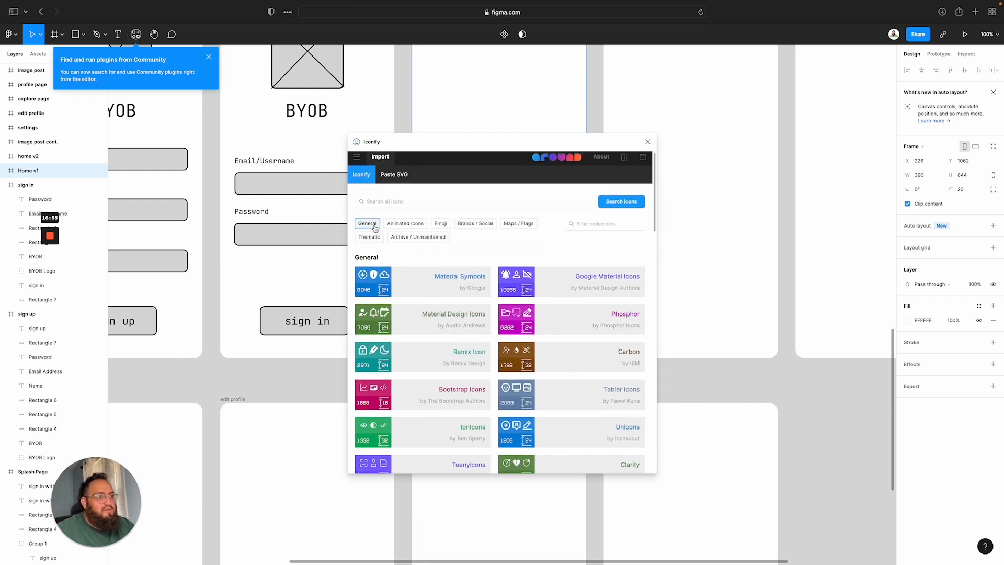
scroll(374, 228, down, 1)
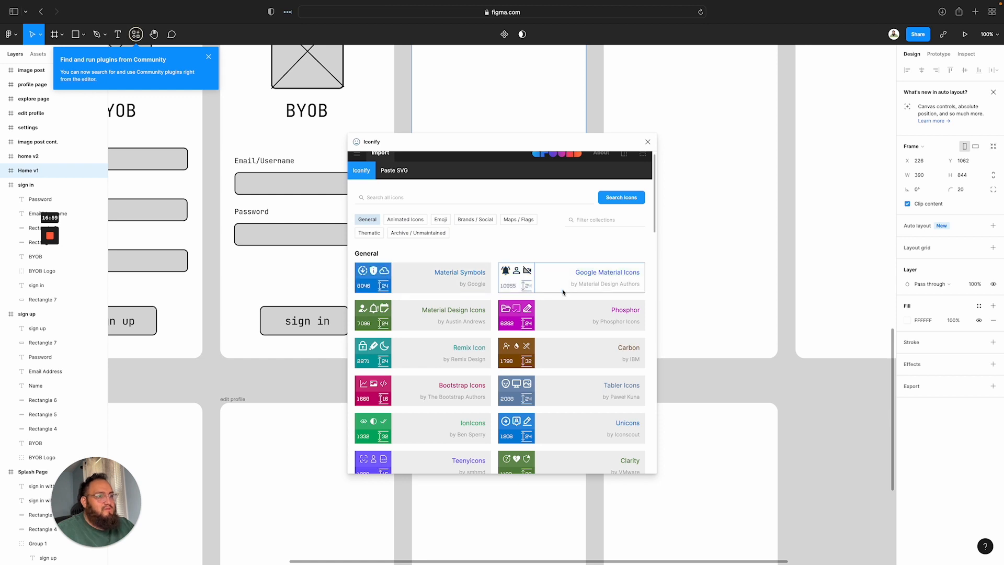
scroll(563, 292, down, 7)
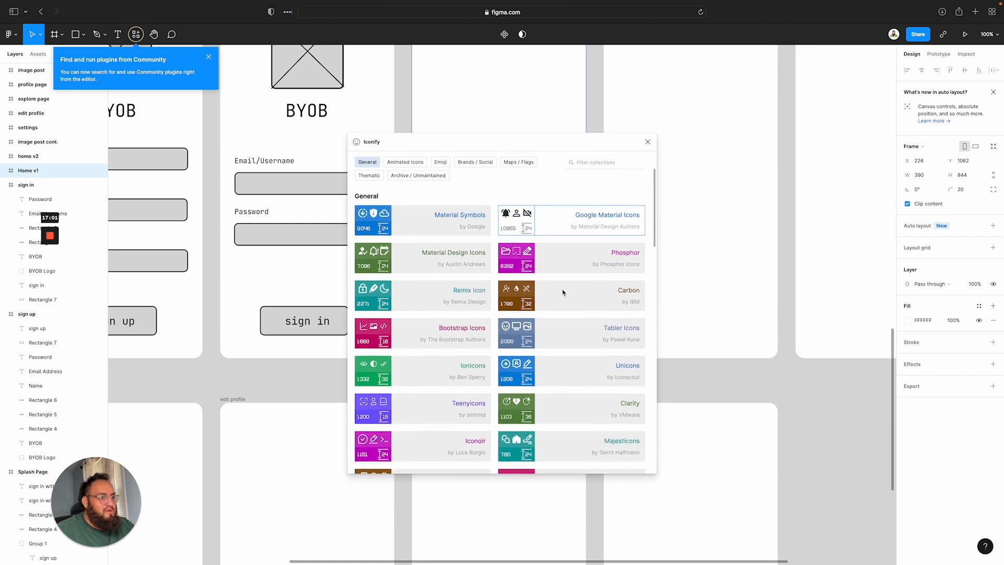
scroll(563, 291, up, 7)
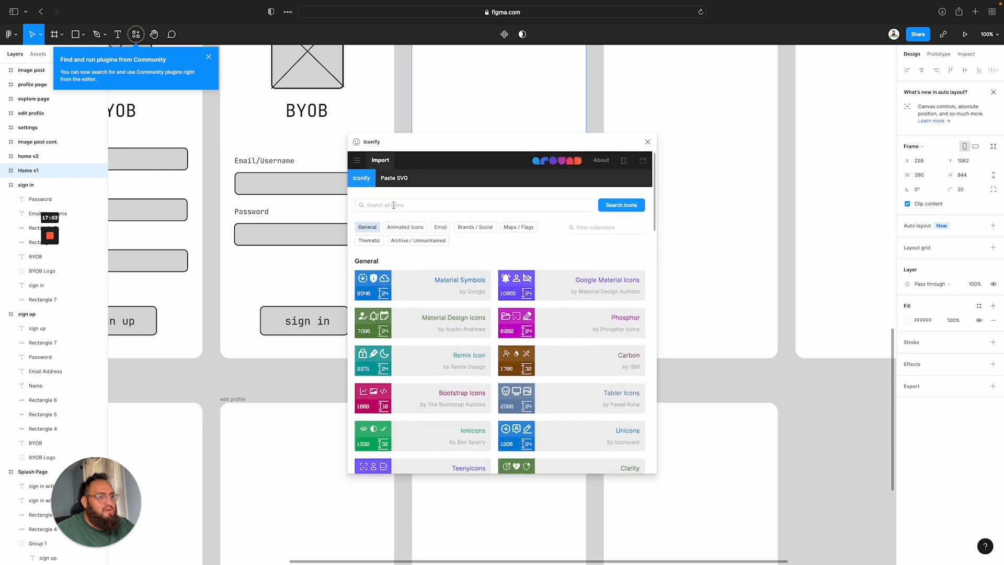
Search all Iconify icons for "appe" and for "ios", and close the plugin
click(394, 205)
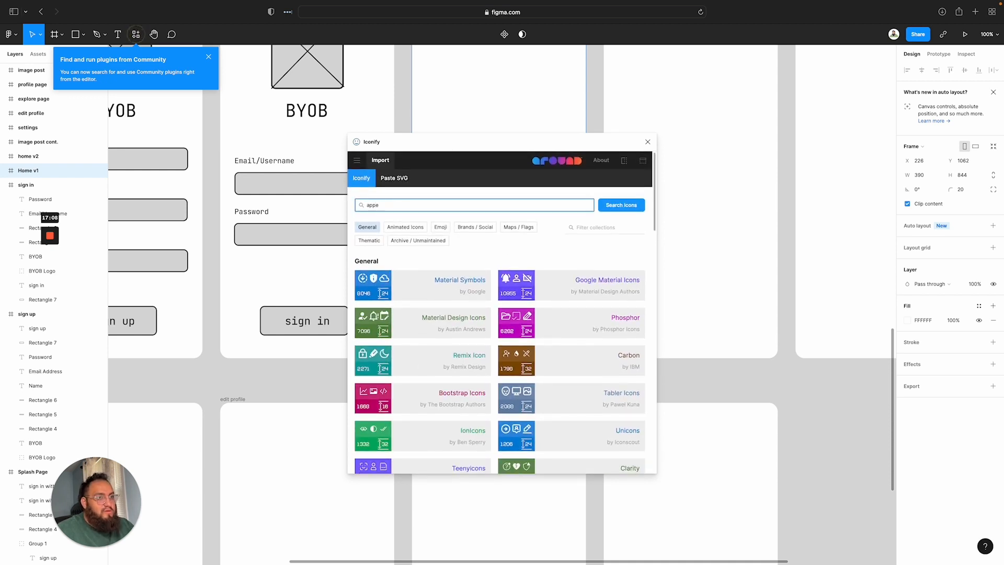
key(Return)
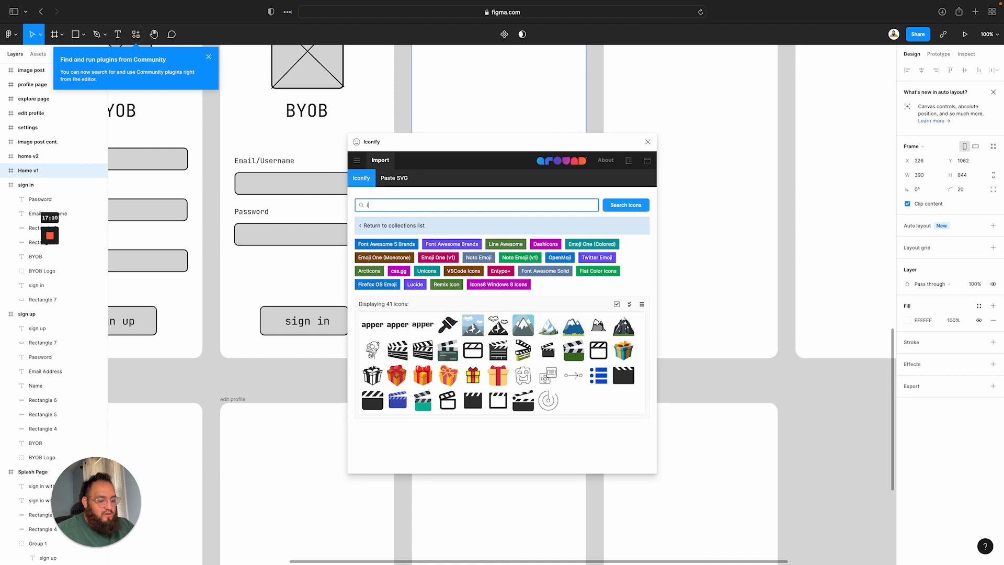
text(ios)
key(Return)
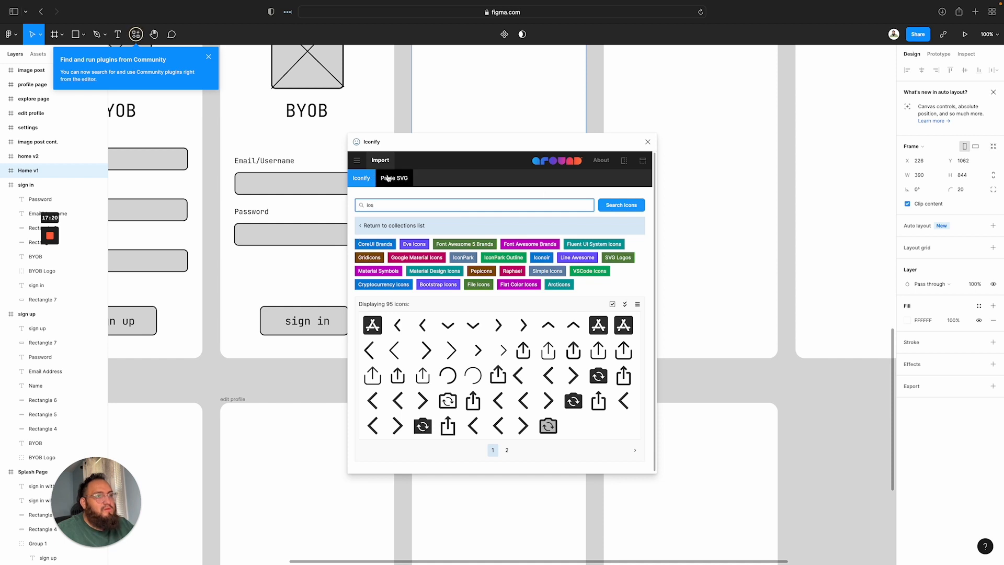
scroll(601, 272, down, 1)
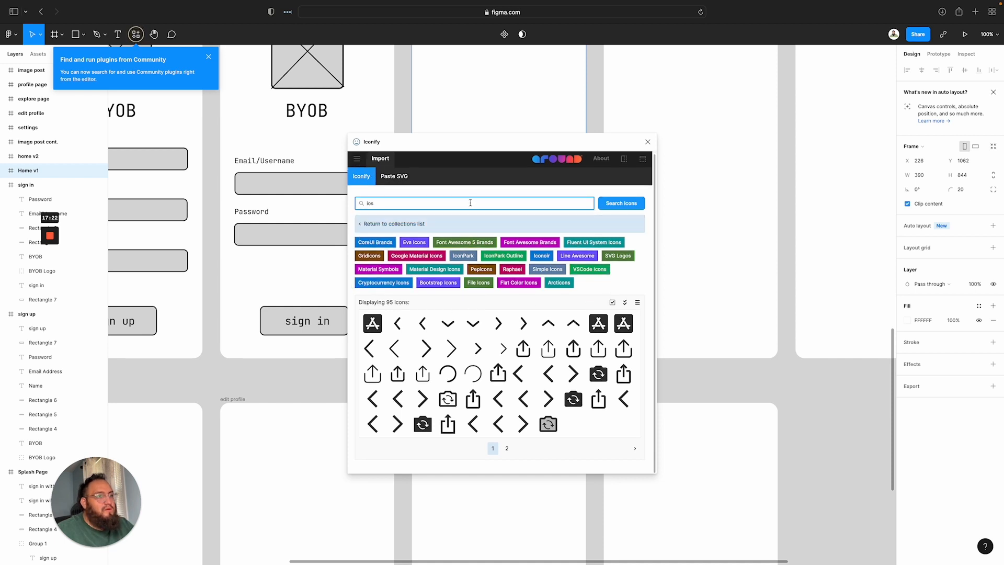
click(648, 142)
Look through the installed plugins for the Home v1 frame and run Iconify again
right_click(515, 179)
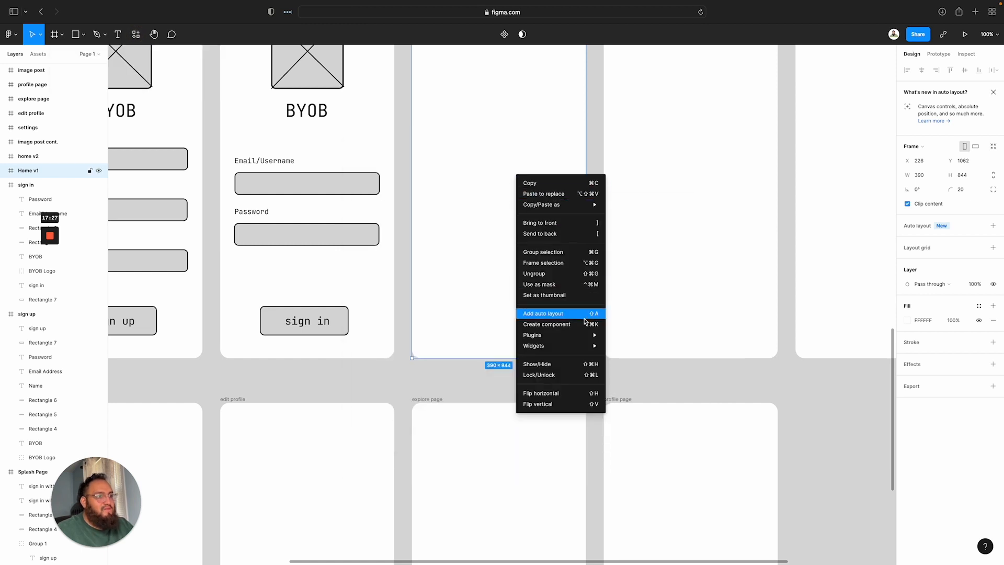
mouse_move(585, 337)
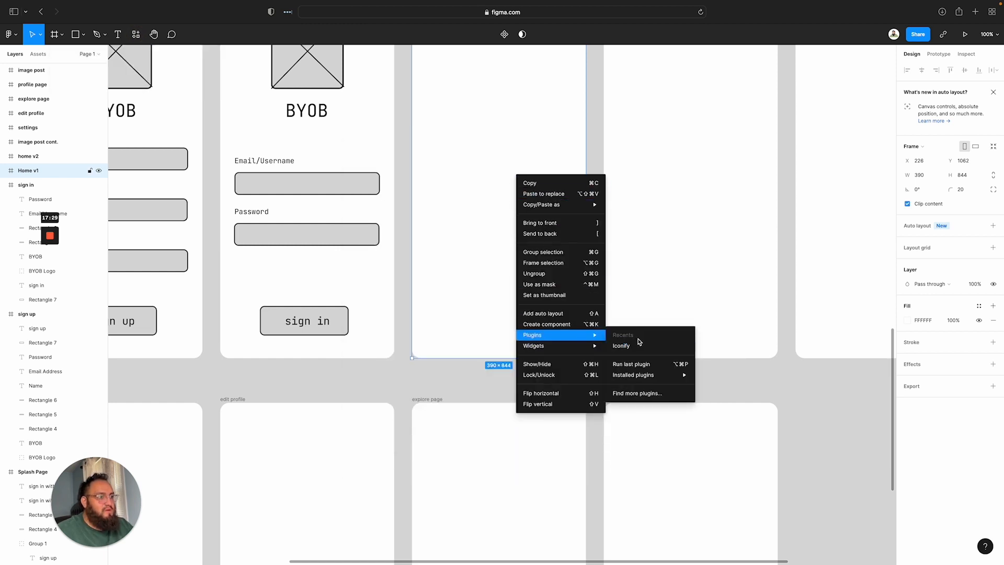
mouse_move(648, 380)
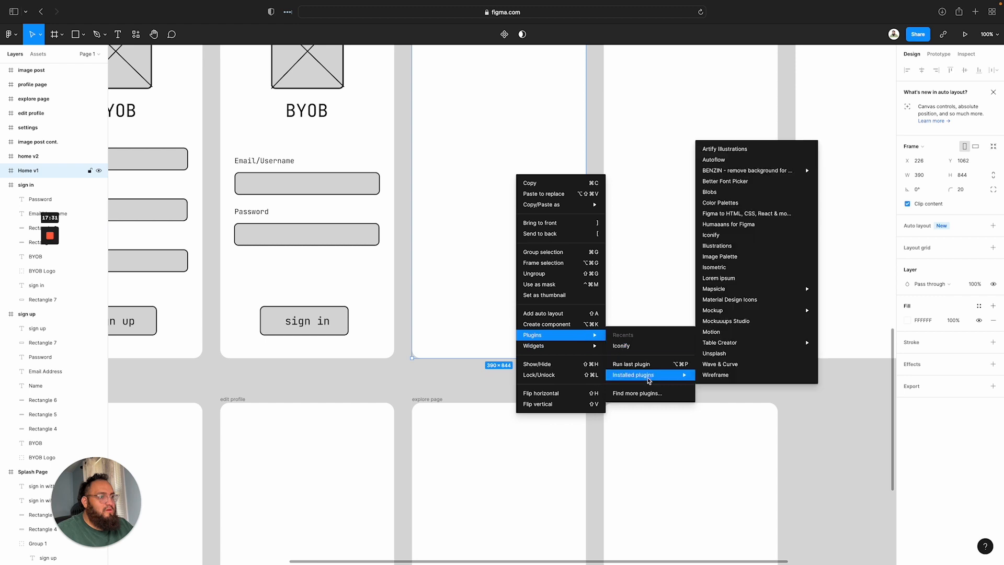
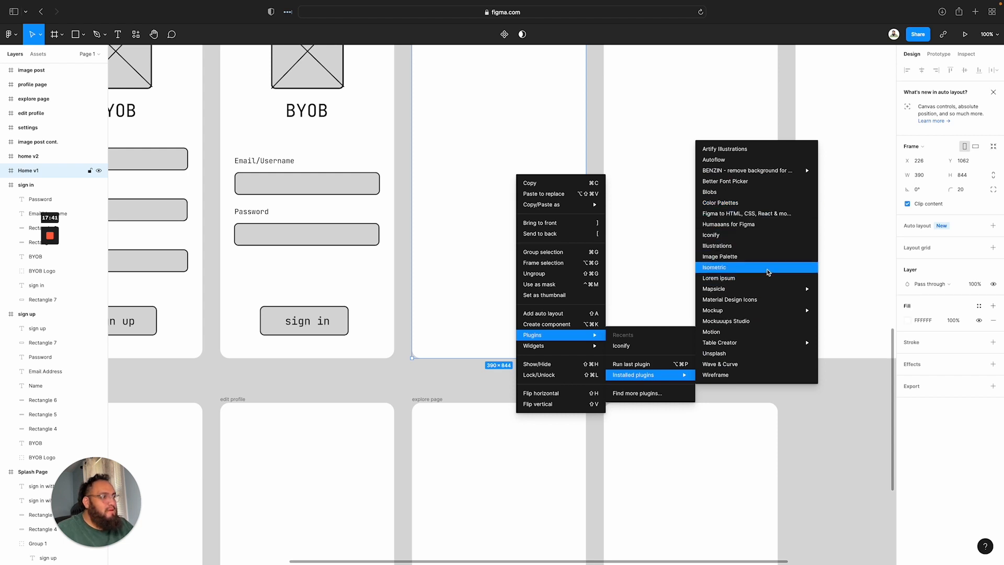
mouse_move(769, 294)
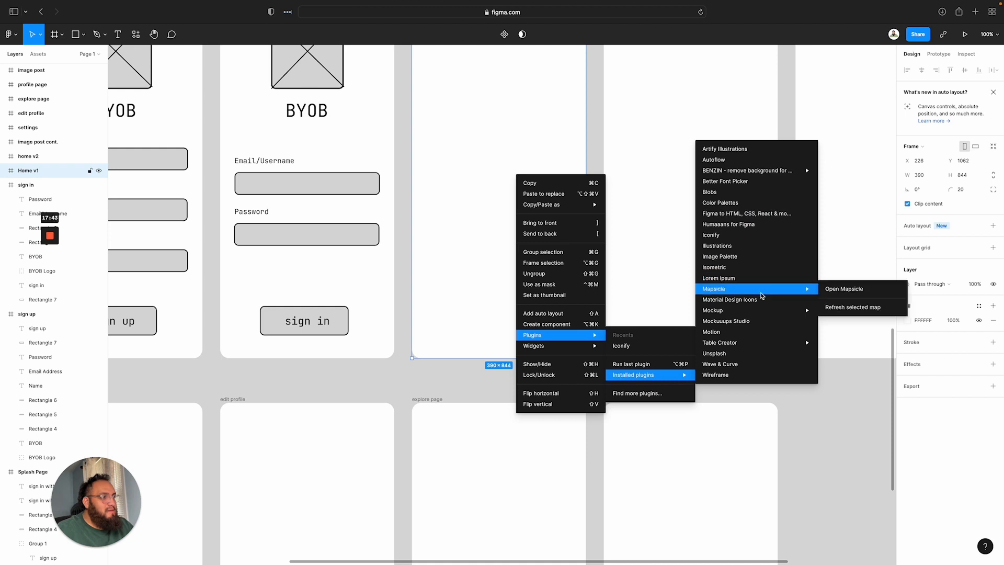
mouse_move(767, 347)
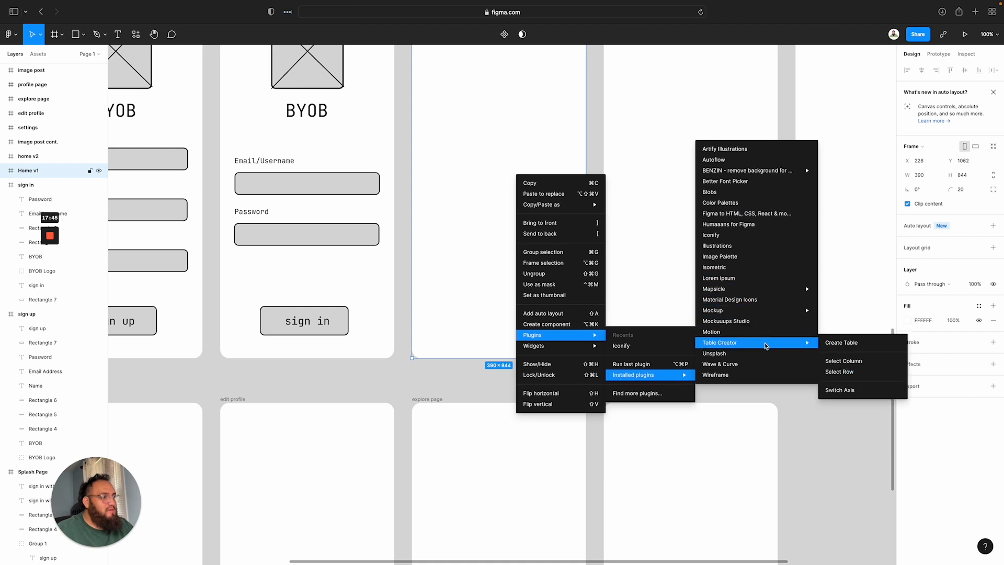
click(721, 235)
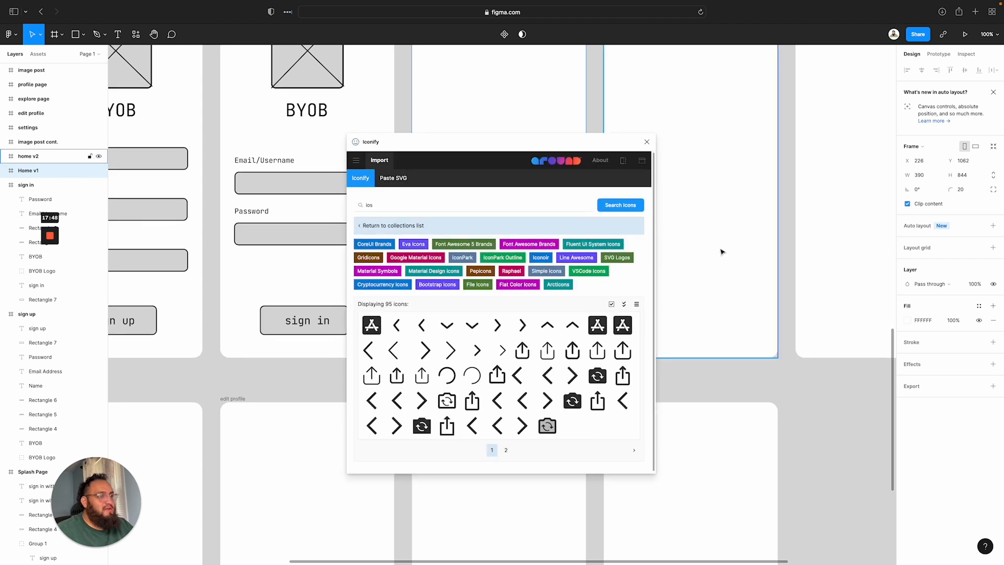
Narrow the "ios" icon results to the Google Material Icons collection and clear the all-icons search text
click(402, 265)
click(392, 206)
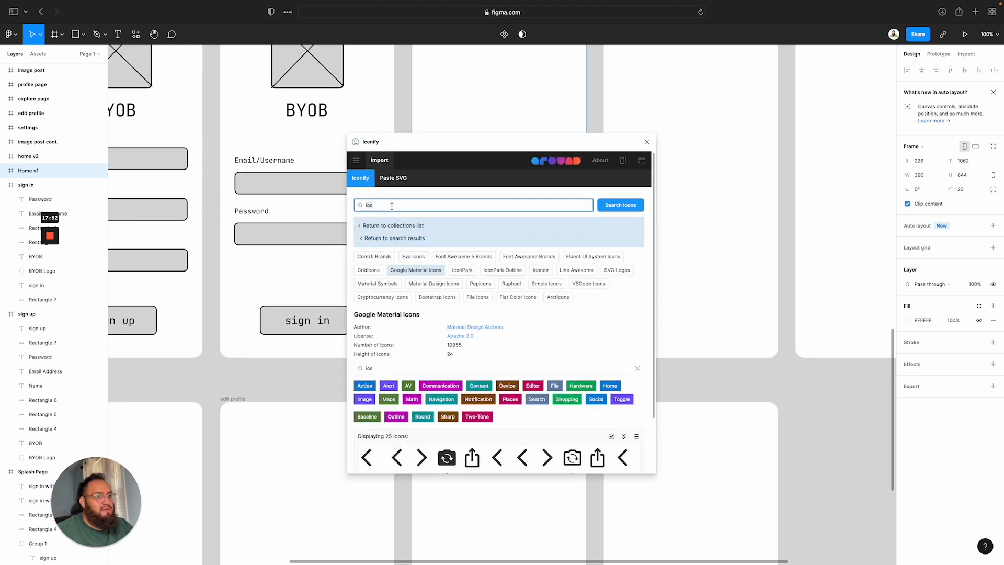
key(BackSpace)
key(BackSpace)
key(BackSpace)
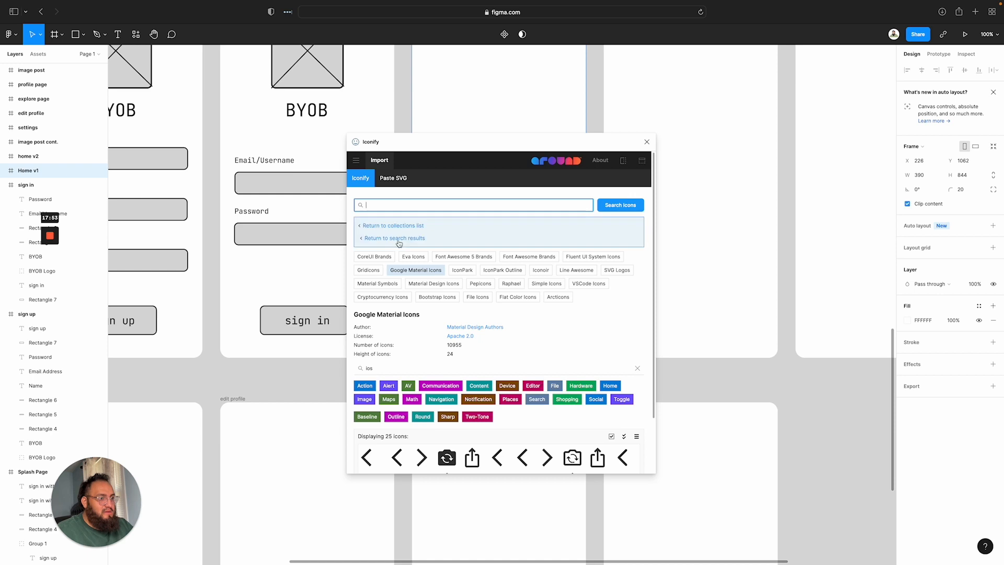
click(392, 181)
click(358, 180)
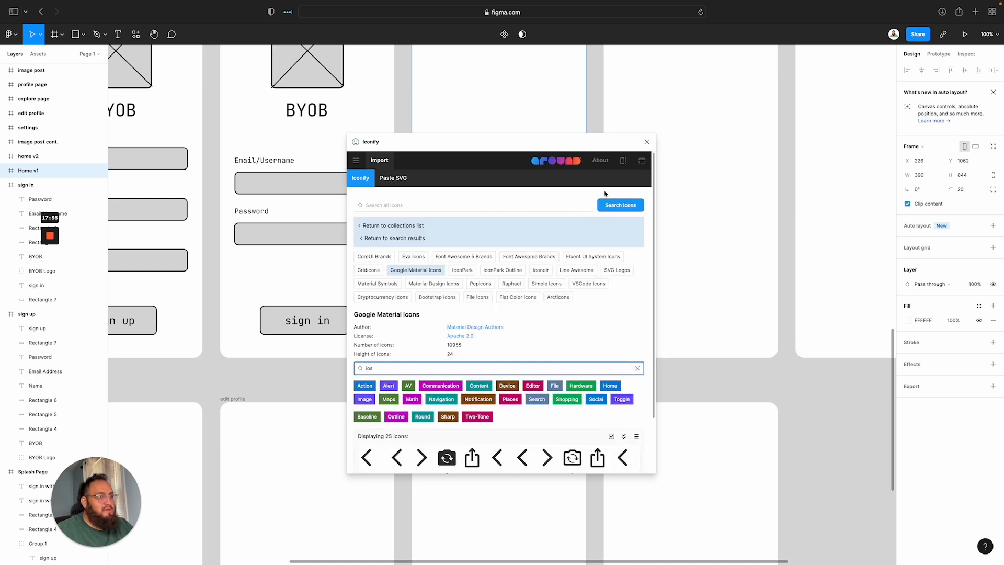
click(637, 208)
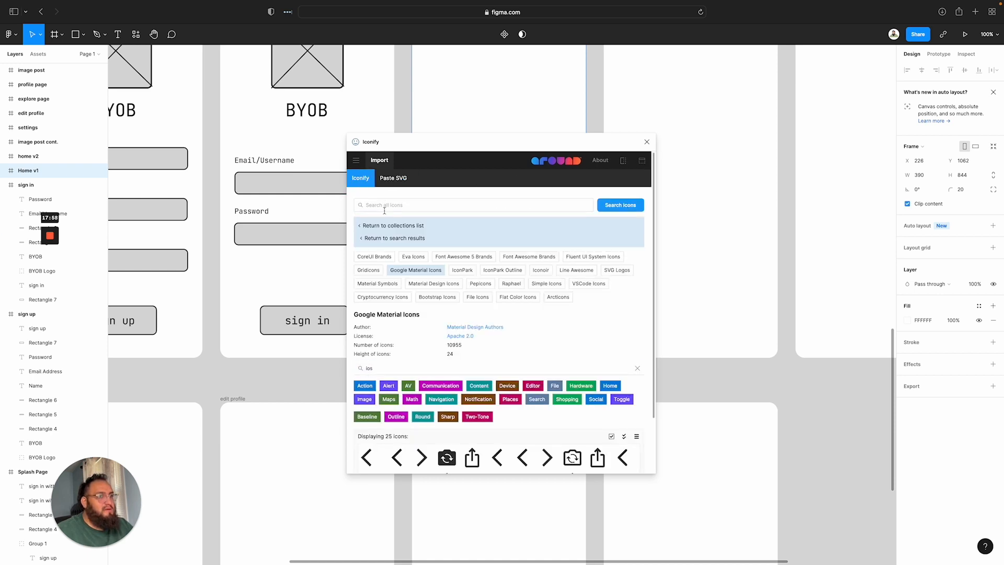
Search the Material Symbols collection for "home" icons and move the plugin window clear of the Home v1 frame
click(414, 226)
click(423, 289)
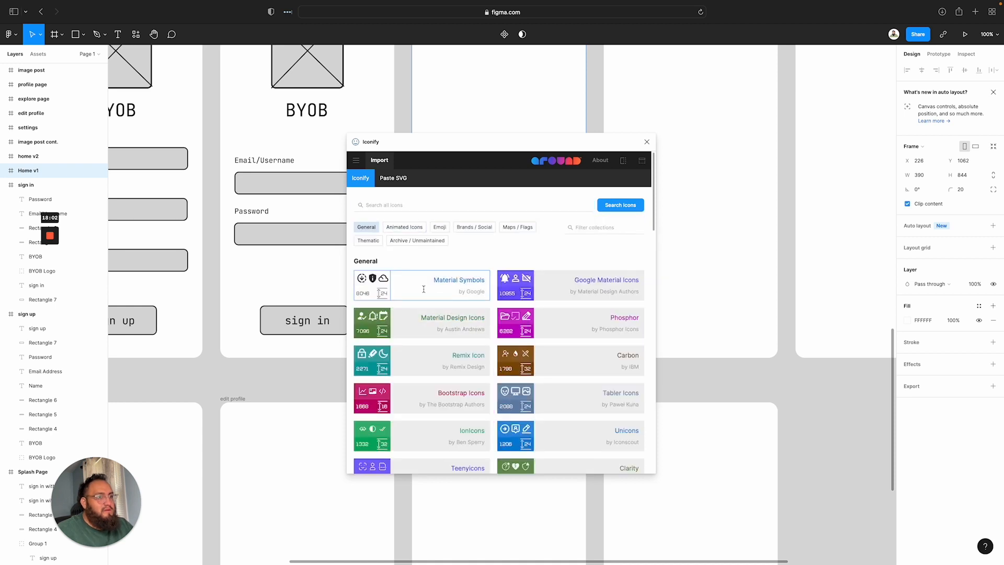
click(444, 282)
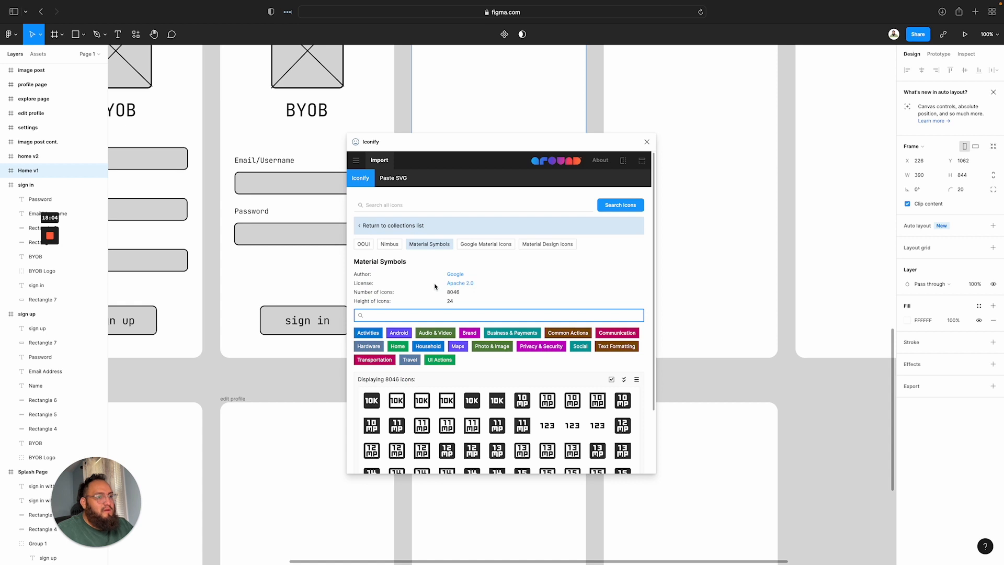
scroll(435, 286, down, 3)
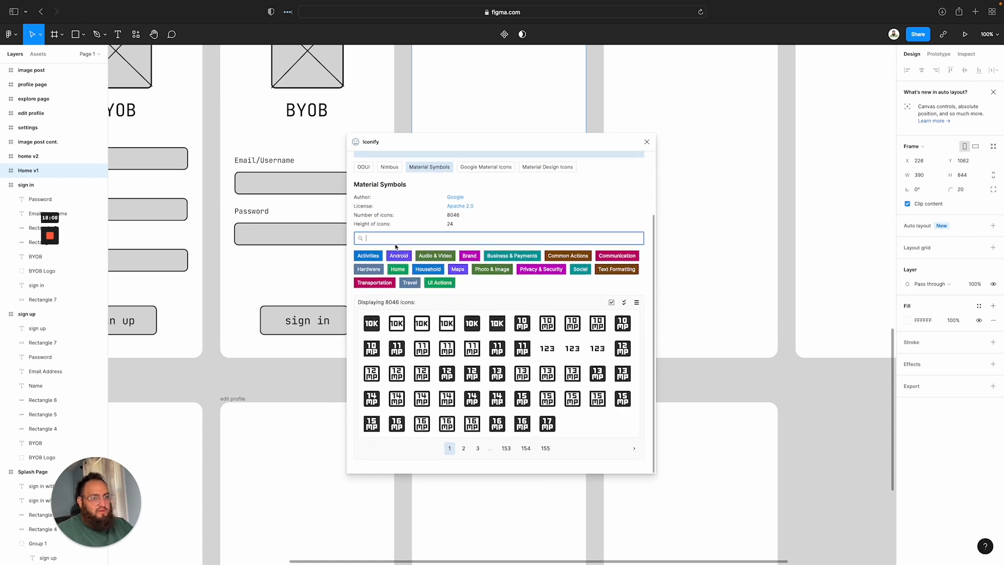
text(home)
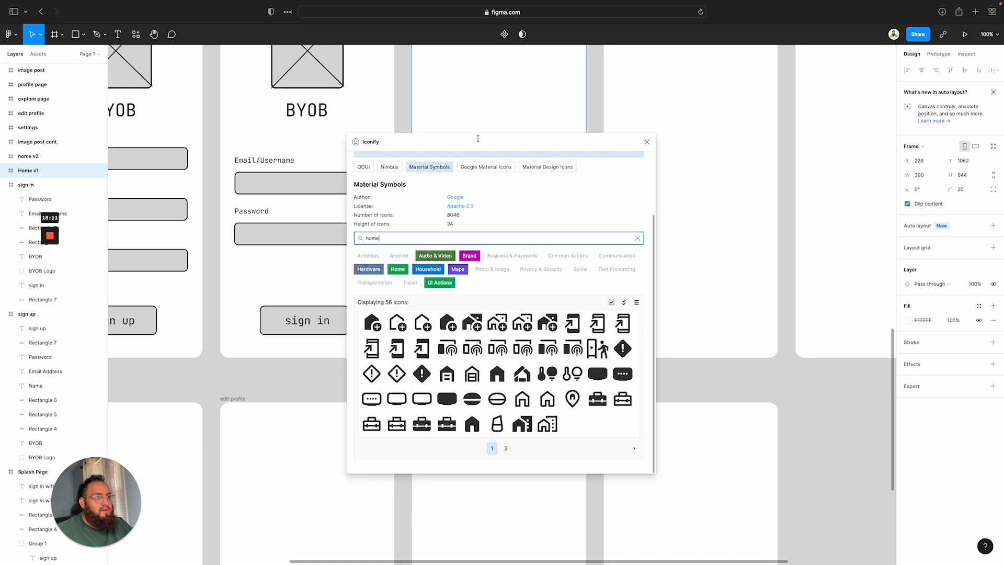
drag(477, 138, 784, 149)
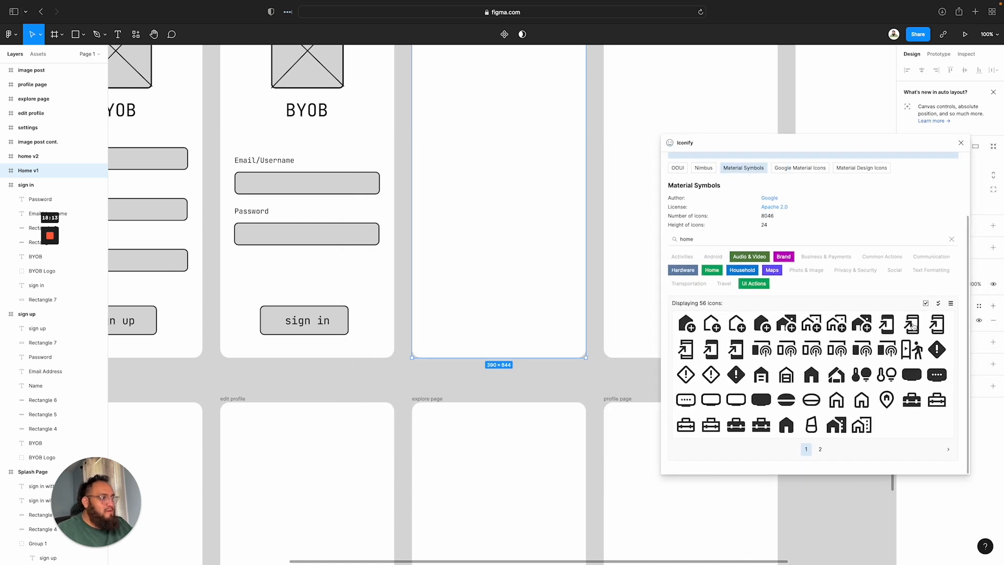
Pick the solid material-symbols:home icon and place it in the lower part of the Home v1 frame
click(811, 374)
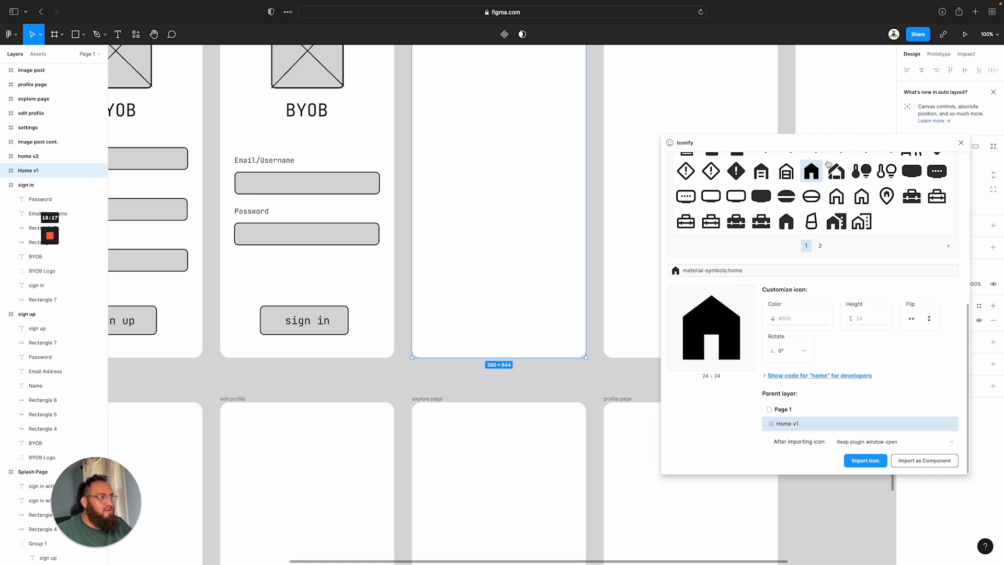
drag(811, 171, 481, 290)
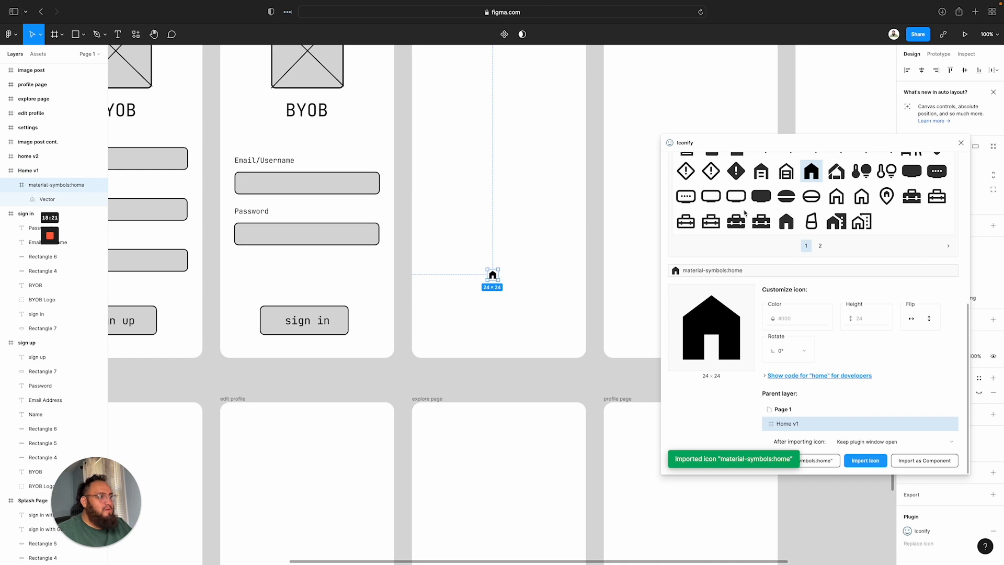
Search all Iconify icons for burrito icons and for "taco"
scroll(763, 235, up, 10)
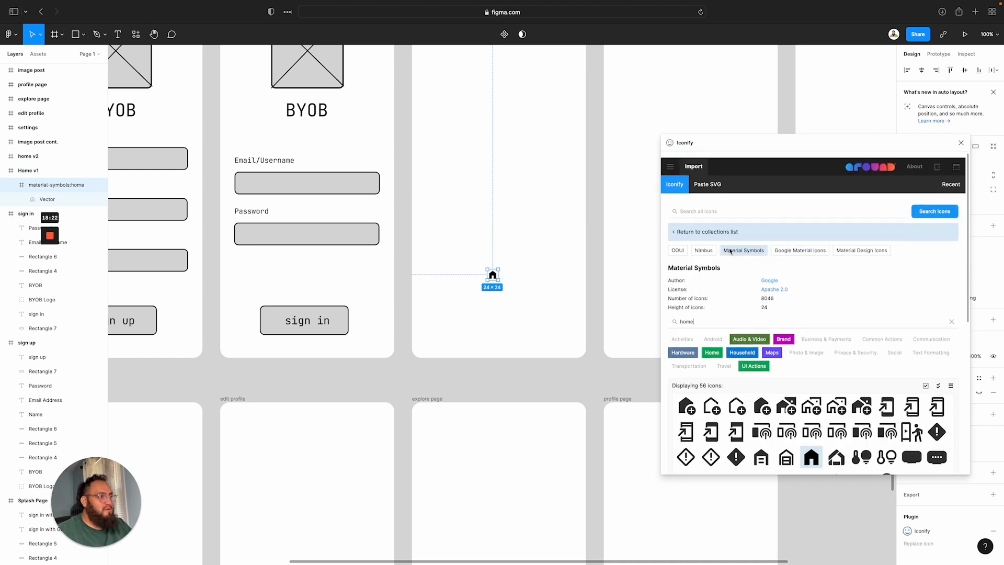
click(731, 206)
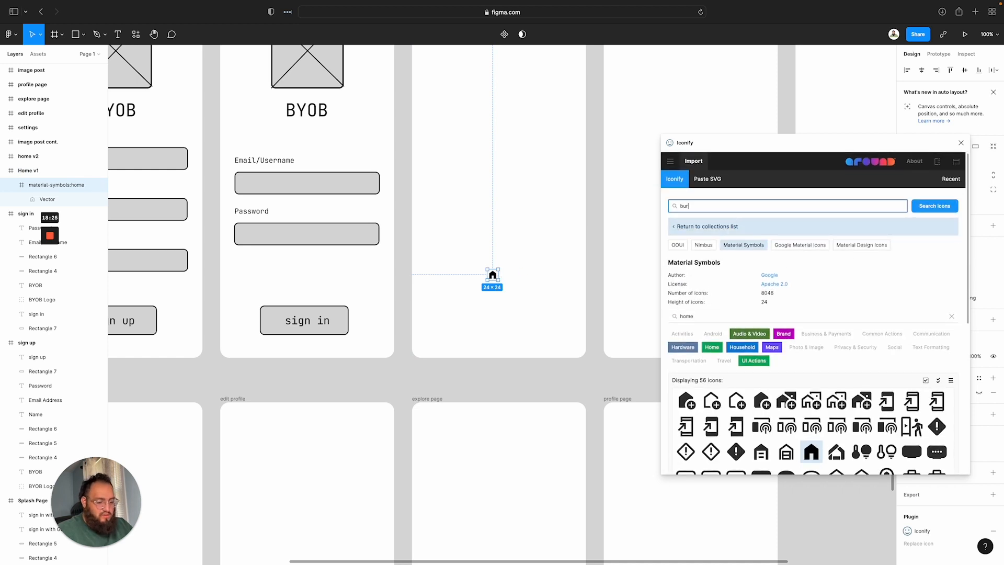
key(Return)
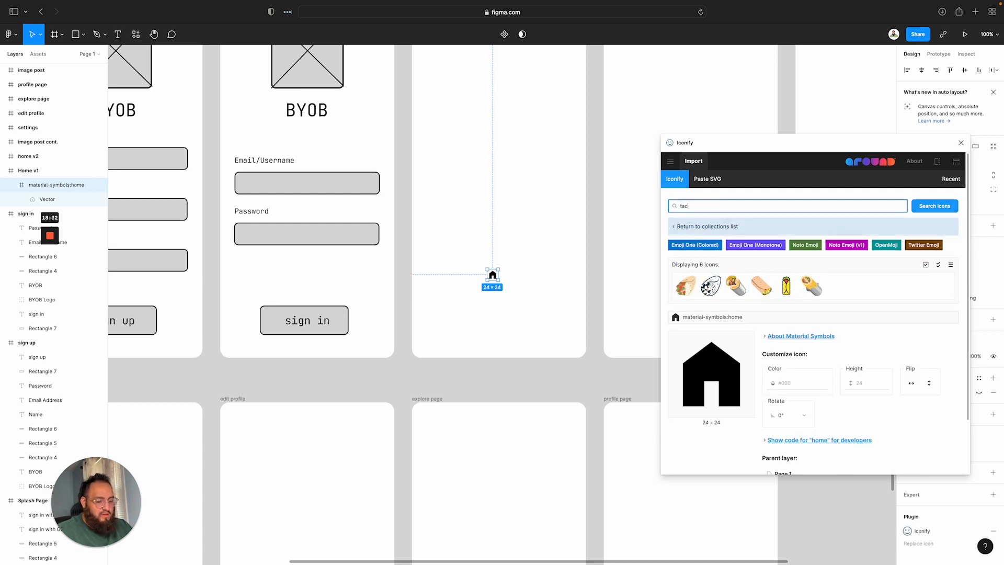
text(o)
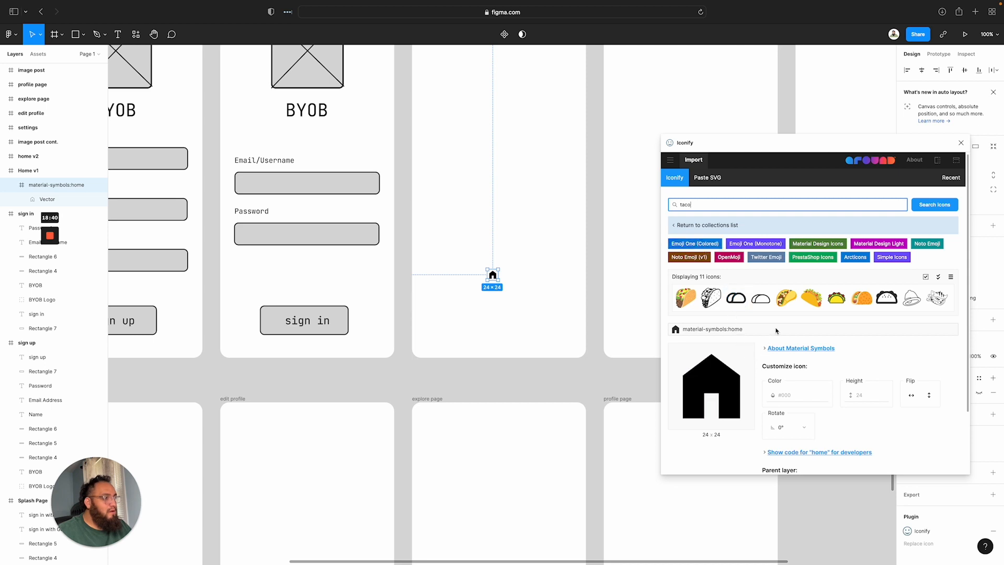
Examine the home icon's customization and import options and expand its About Material Symbols details
scroll(743, 356, down, 3)
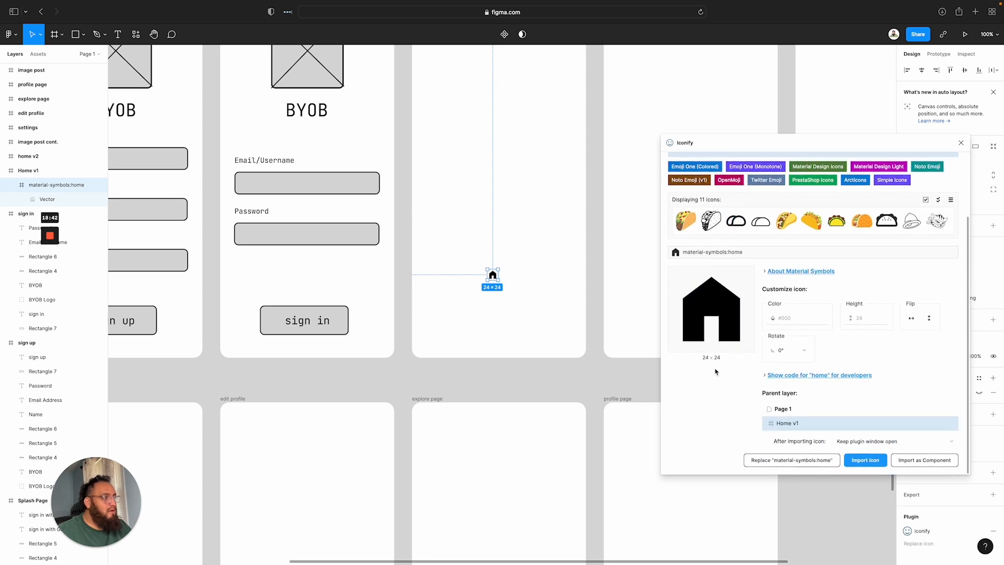
scroll(759, 314, up, 3)
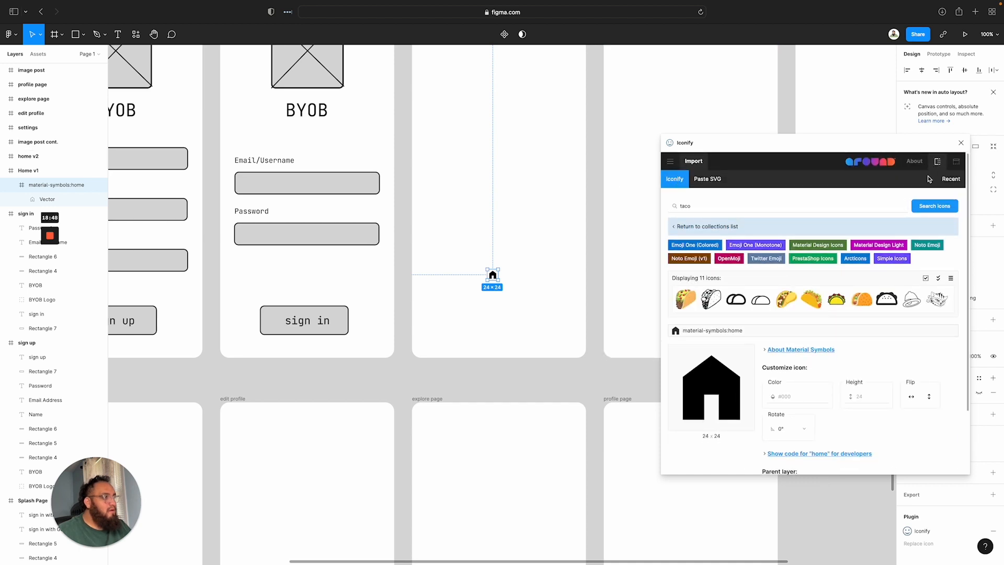
scroll(926, 265, down, 3)
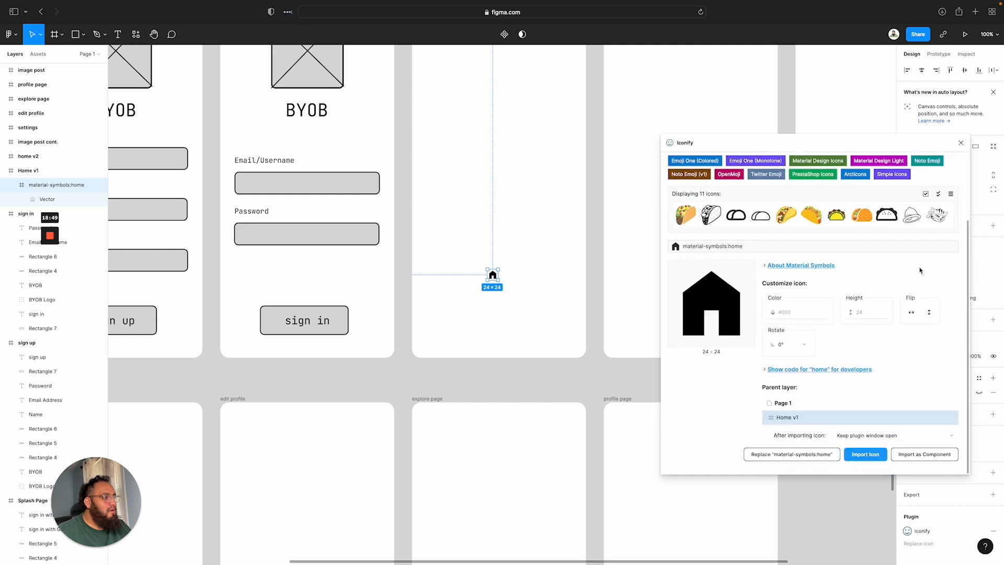
click(799, 272)
click(800, 338)
click(727, 396)
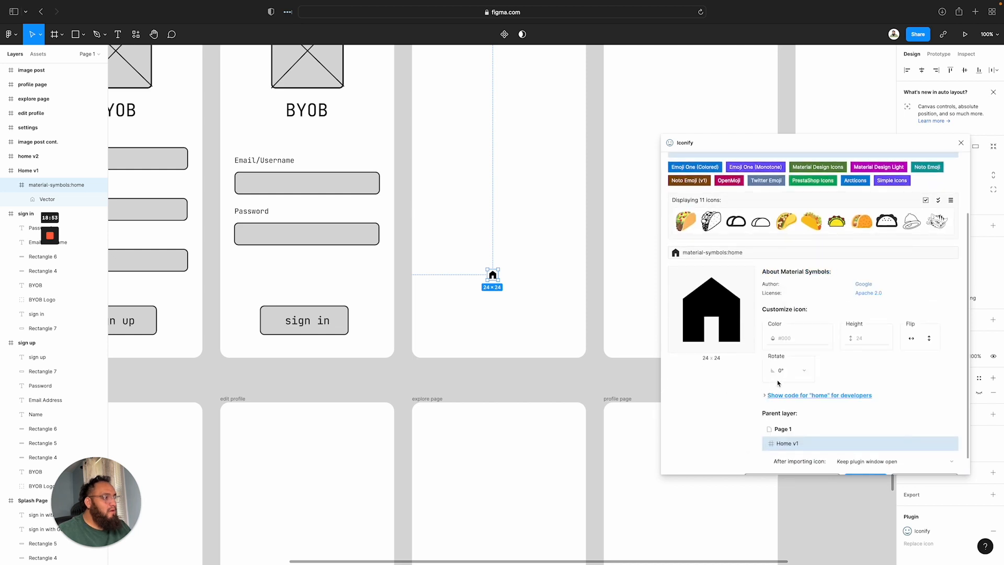
scroll(778, 383, down, 1)
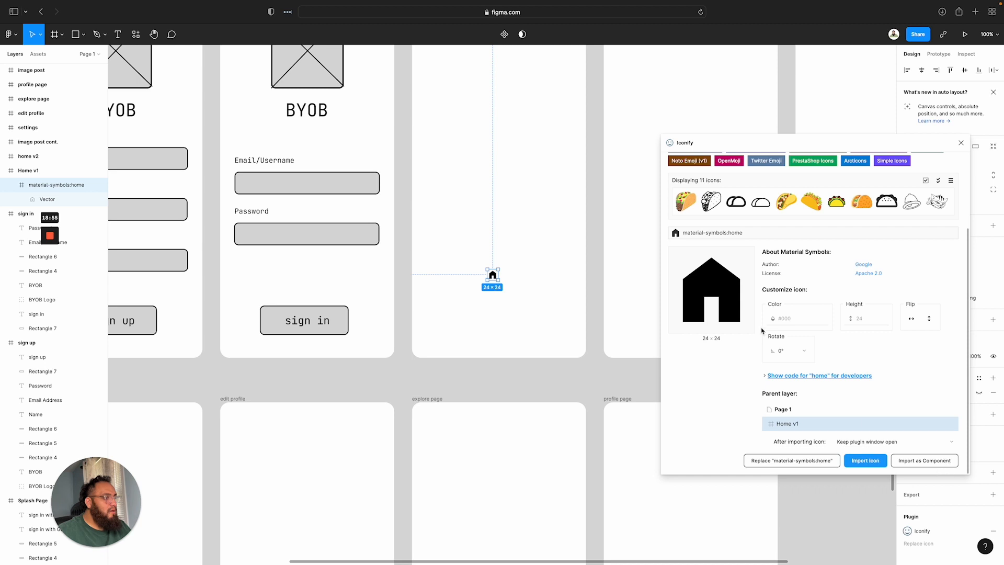
scroll(762, 331, up, 4)
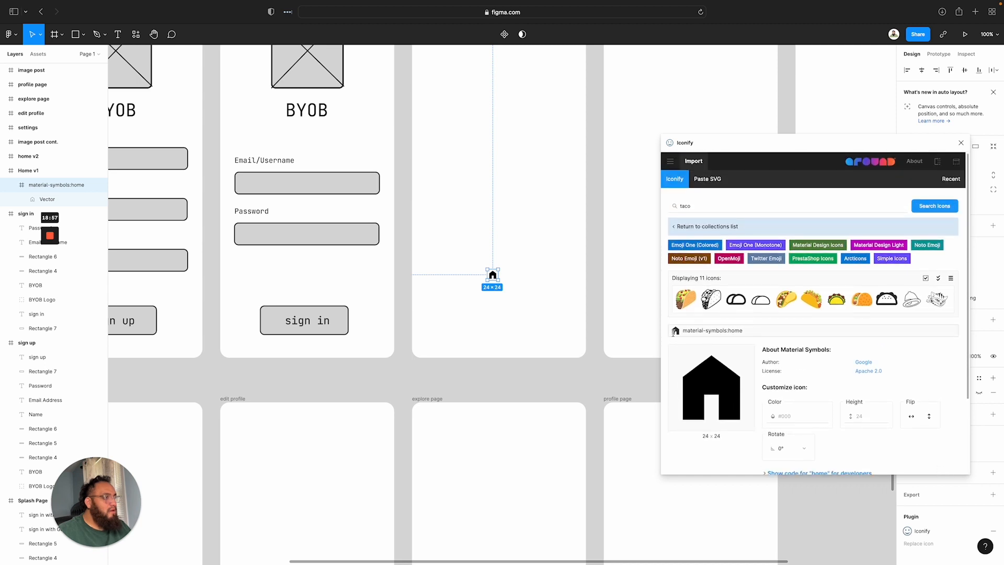
Return to the collections list and open the Material Symbols collection to browse its icons
click(674, 226)
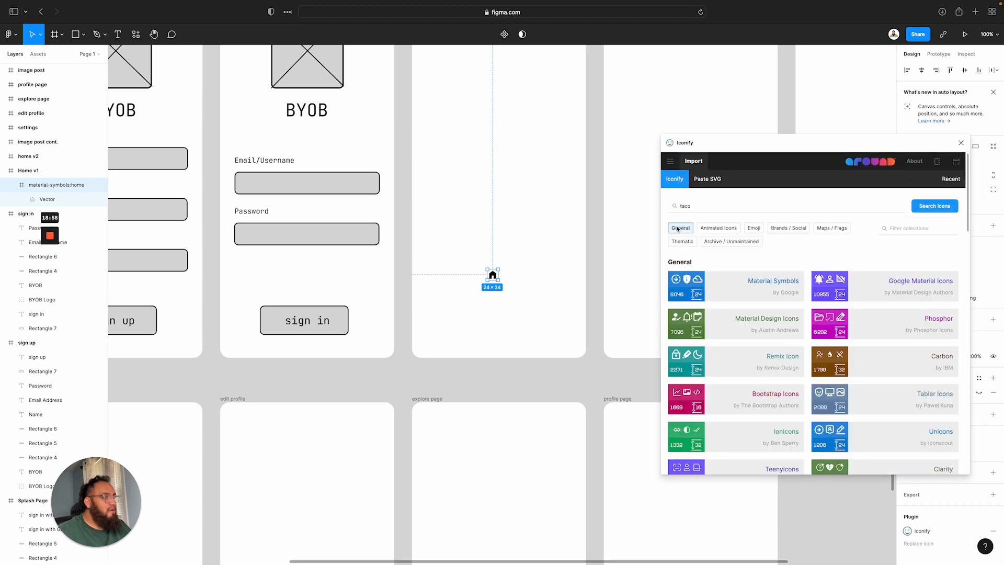
click(764, 294)
scroll(758, 287, down, 3)
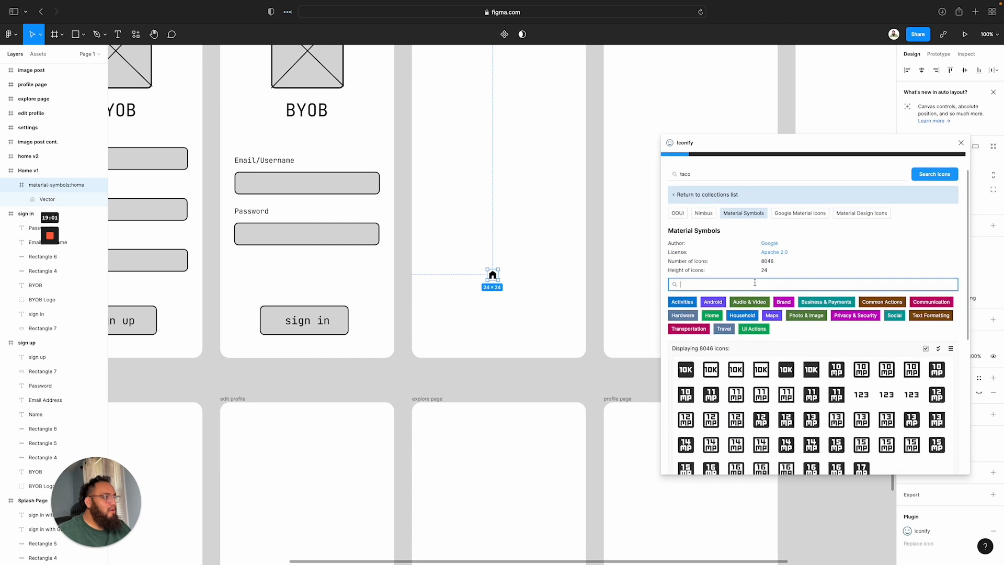
scroll(754, 283, down, 5)
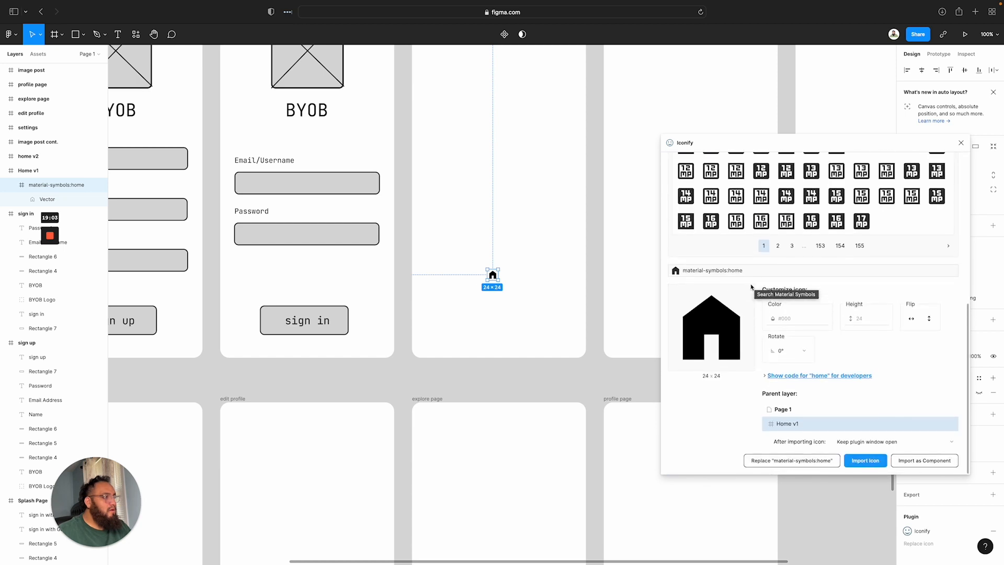
scroll(735, 280, down, 1)
scroll(722, 308, up, 8)
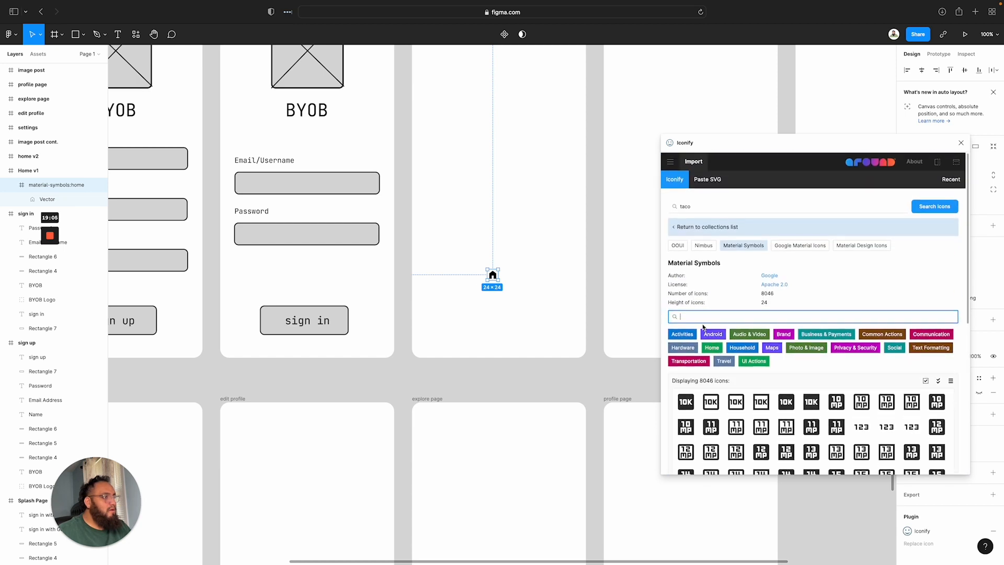
Search the Material Symbols collection for burrito icons and for "taco"
text(burri)
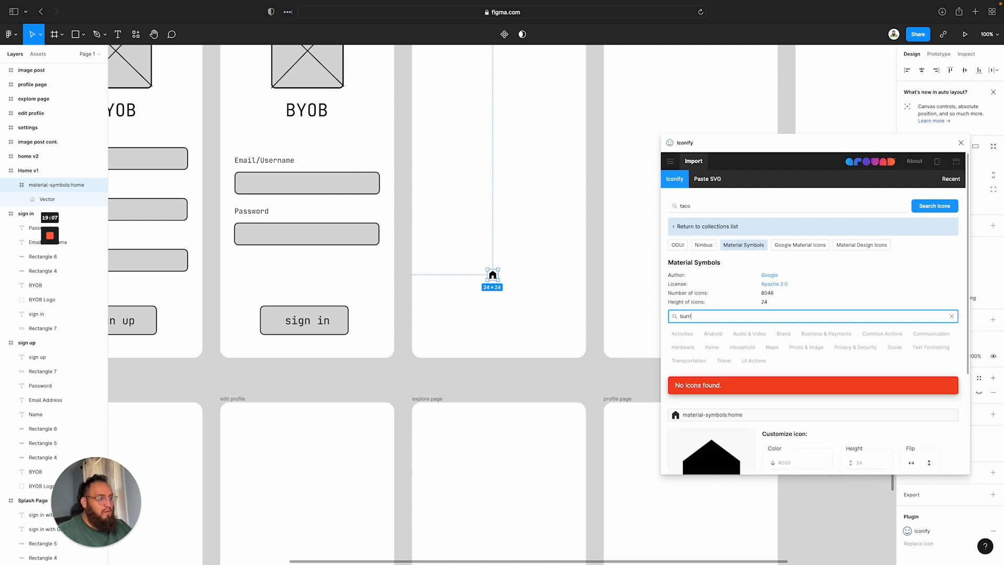
text(t)
key(BackSpace)
key(BackSpace)
key(BackSpace)
key(BackSpace)
key(BackSpace)
key(BackSpace)
text(taco)
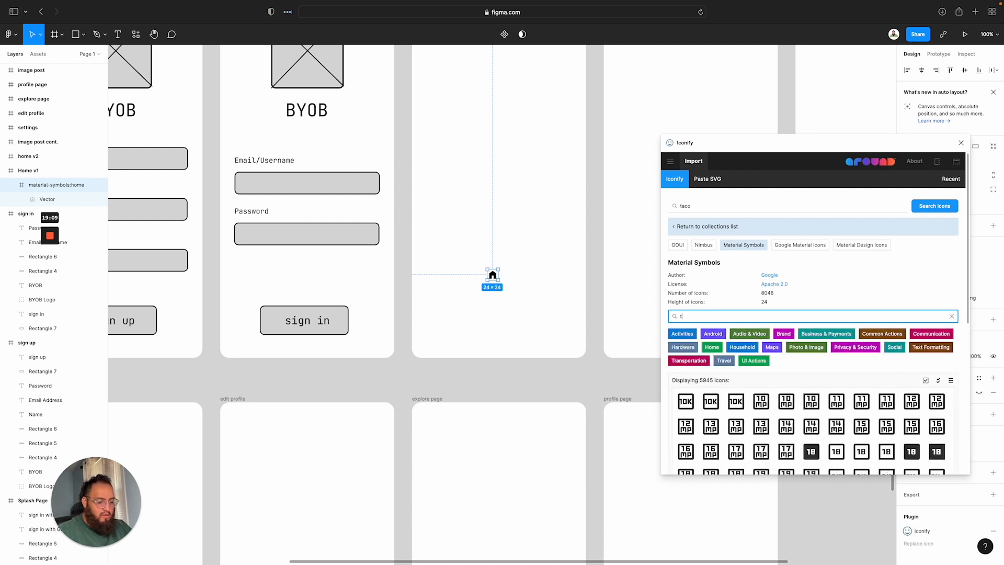
Search the Material Symbols collection for "food" and check the navigation icons drawn in the paper wireframes
key(BackSpace)
key(BackSpace)
key(BackSpace)
key(BackSpace)
text(food)
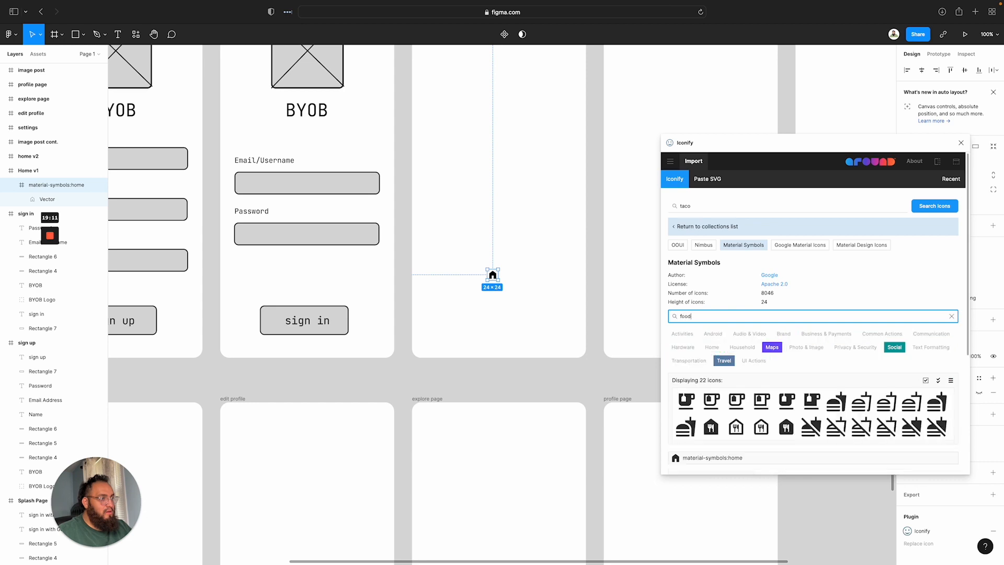
scroll(601, 336, up, 15)
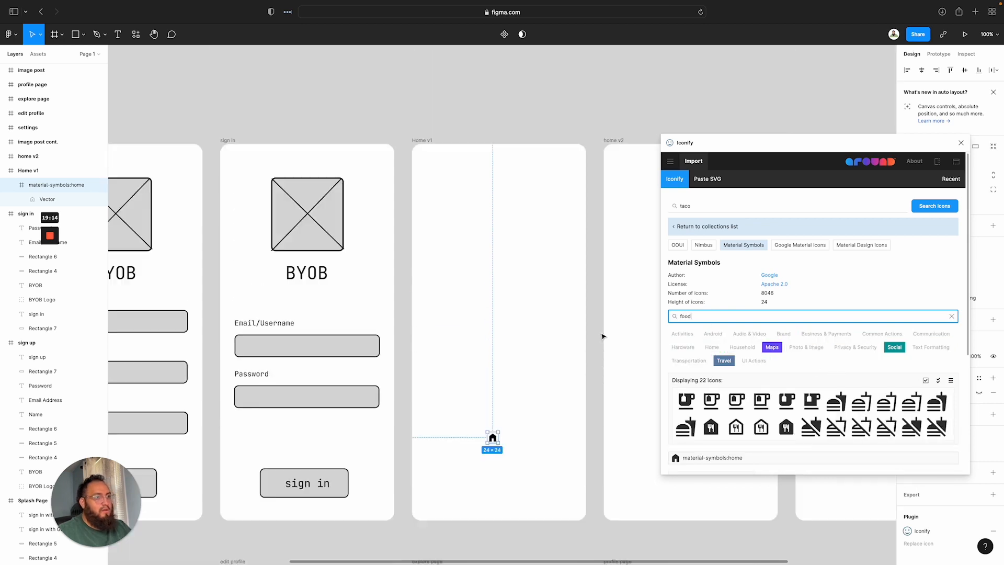
scroll(602, 335, down, 5)
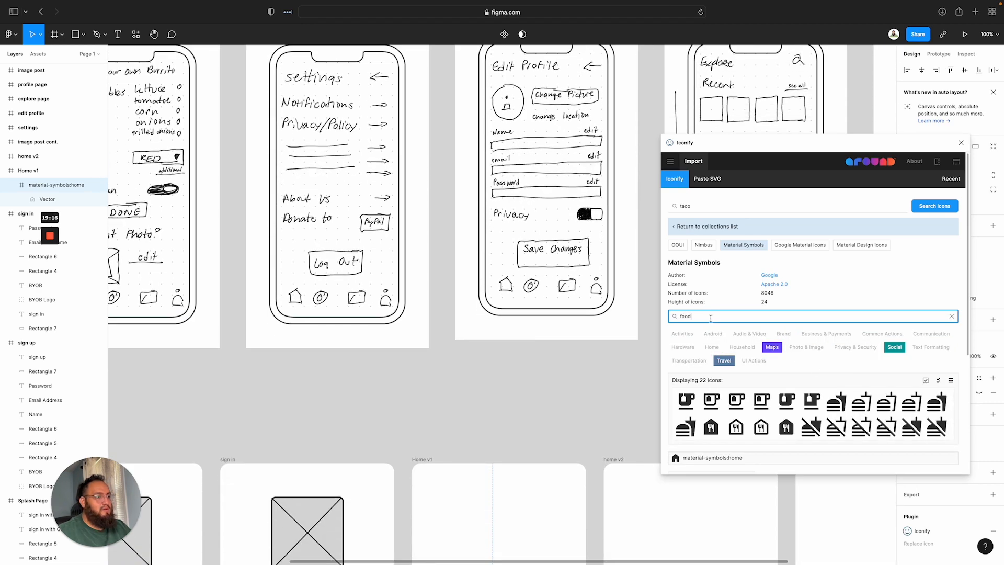
Search the Material Symbols collection for a compass icon and for "explore"
key(BackSpace)
key(BackSpace)
key(BackSpace)
key(BackSpace)
text(compas)
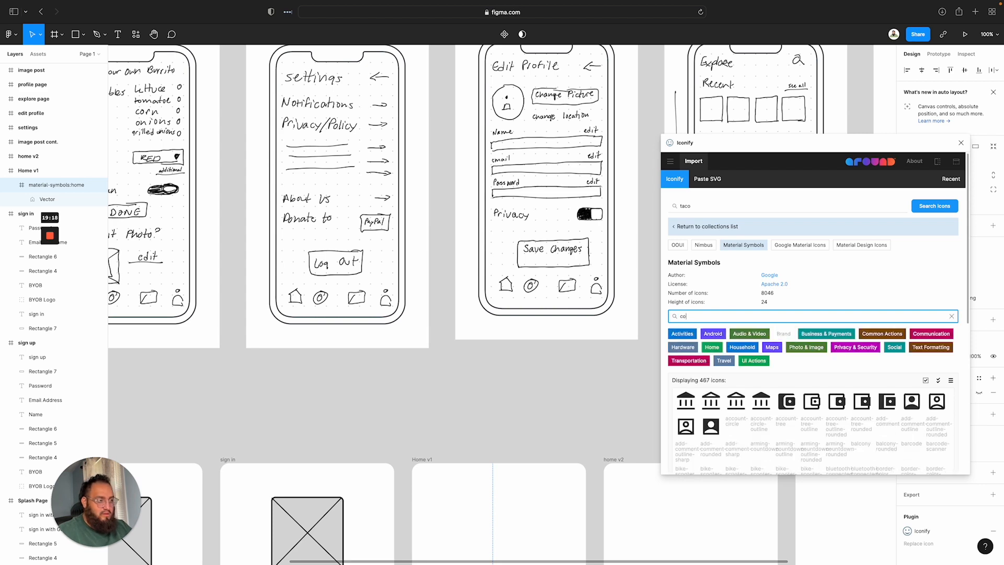
key(BackSpace)
key(BackSpace)
key(BackSpace)
key(BackSpace)
key(BackSpace)
key(BackSpace)
key(BackSpace)
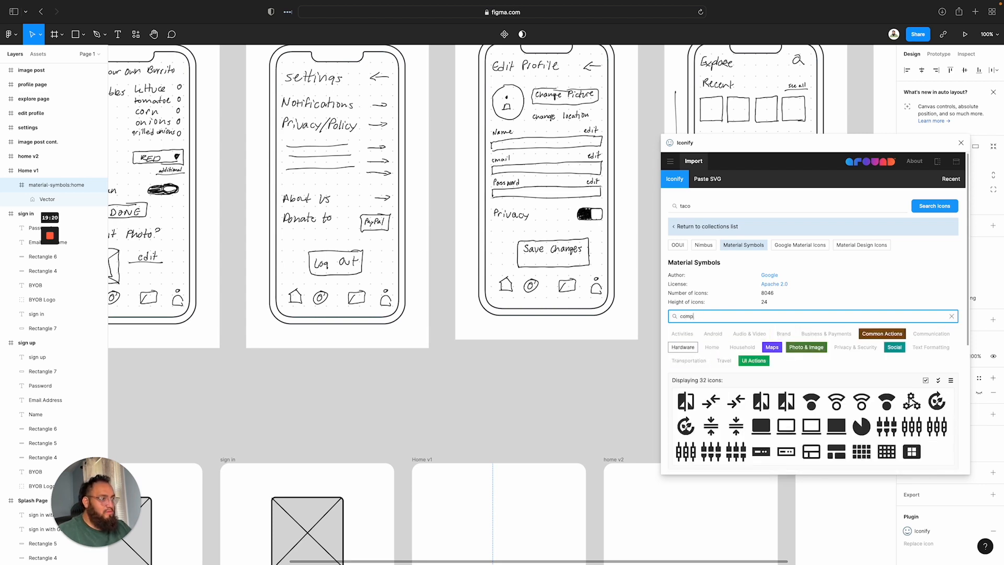
text(explore)
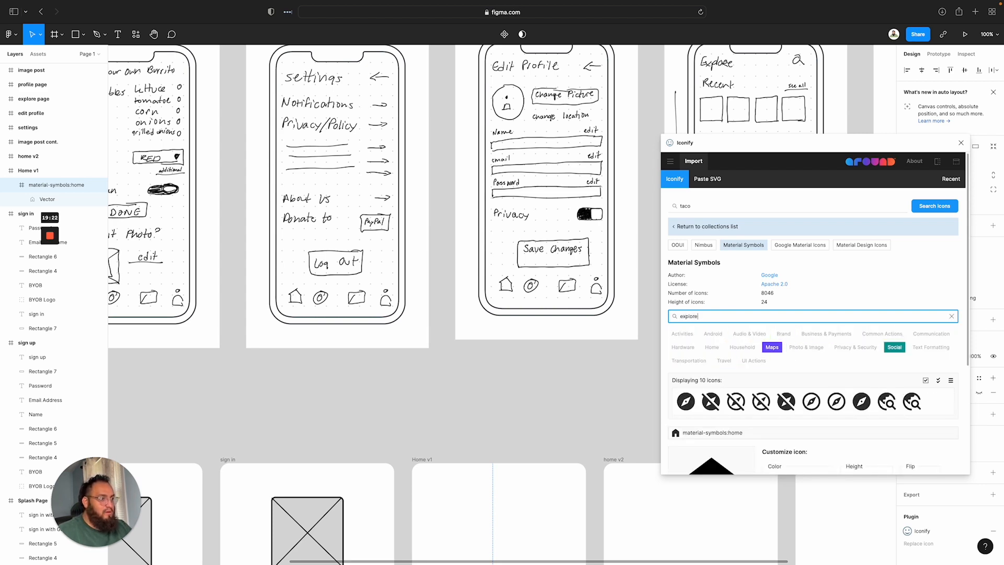
Place the solid explore-rounded compass icon in the Home v1 frame, directly beside the home icon
scroll(696, 359, down, 3)
scroll(466, 438, down, 5)
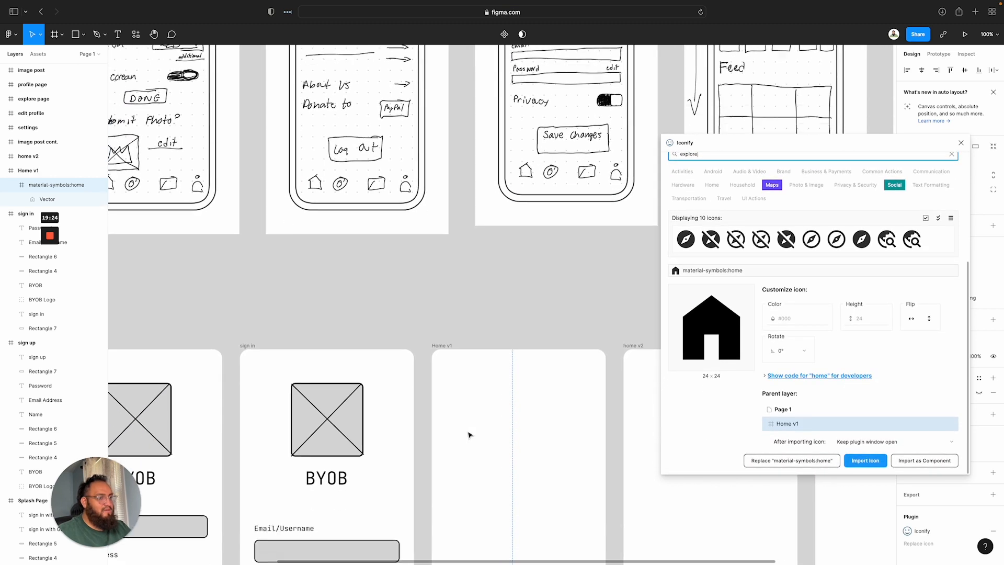
scroll(521, 420, down, 1)
scroll(521, 420, right, 1)
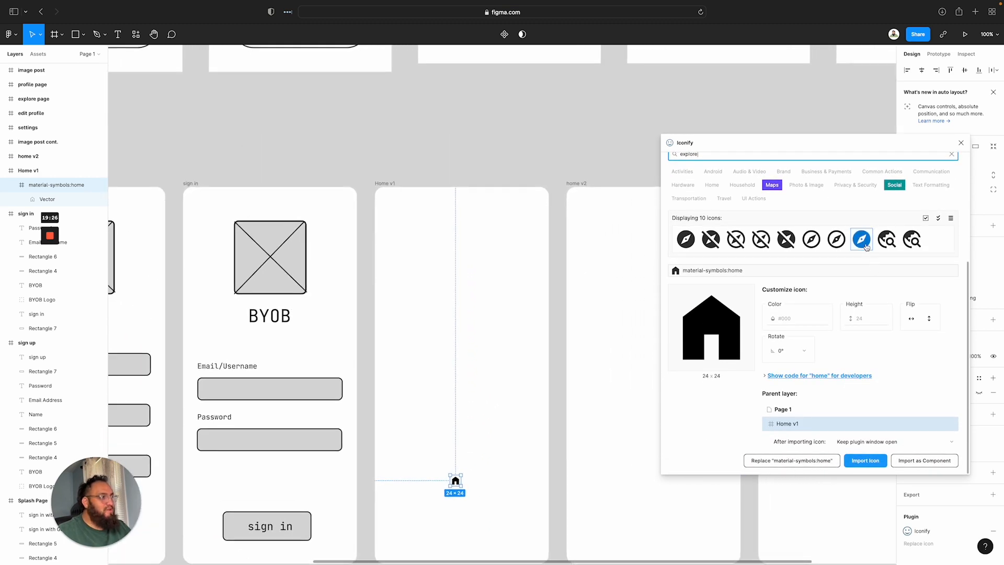
drag(866, 246, 476, 451)
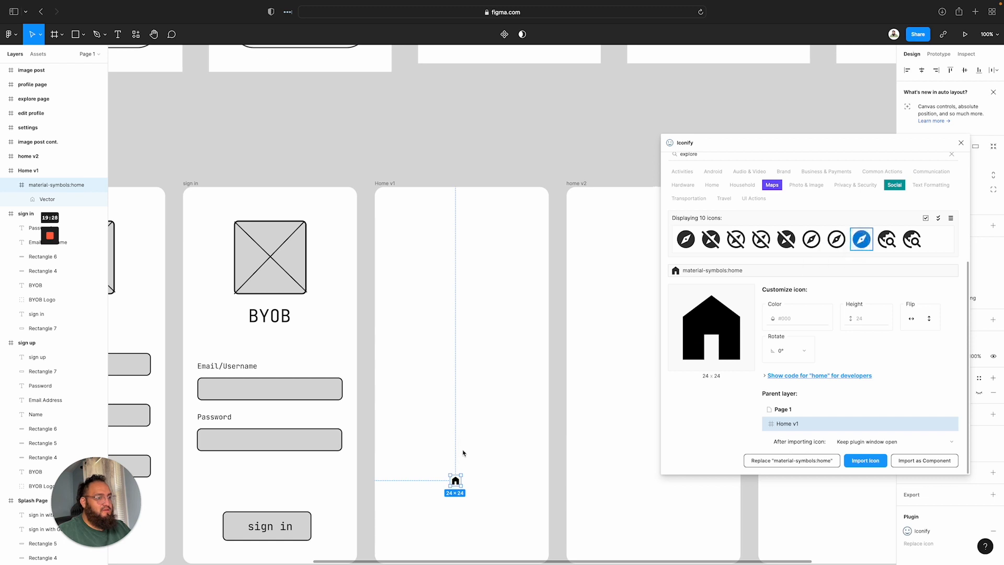
drag(491, 118, 471, 479)
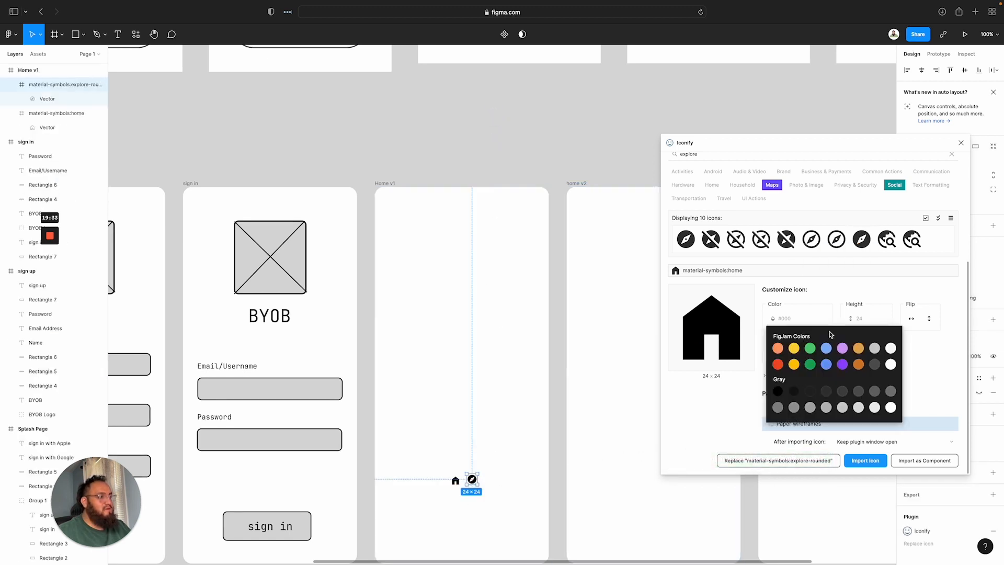
Check the navigation icons in the paper wireframes, and search the Material Symbols collection for "avatar" and "profile"
scroll(599, 202, up, 4)
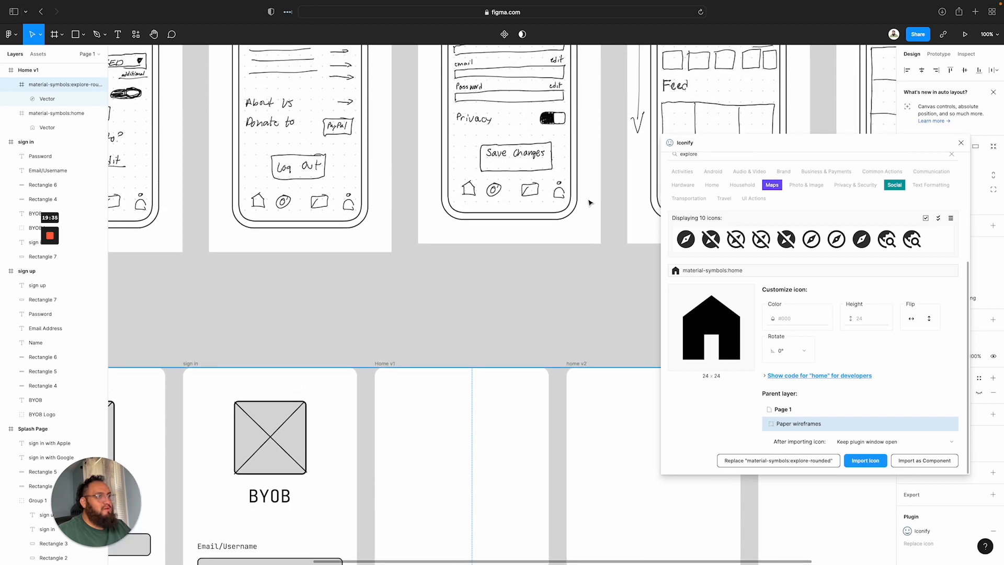
scroll(589, 202, down, 4)
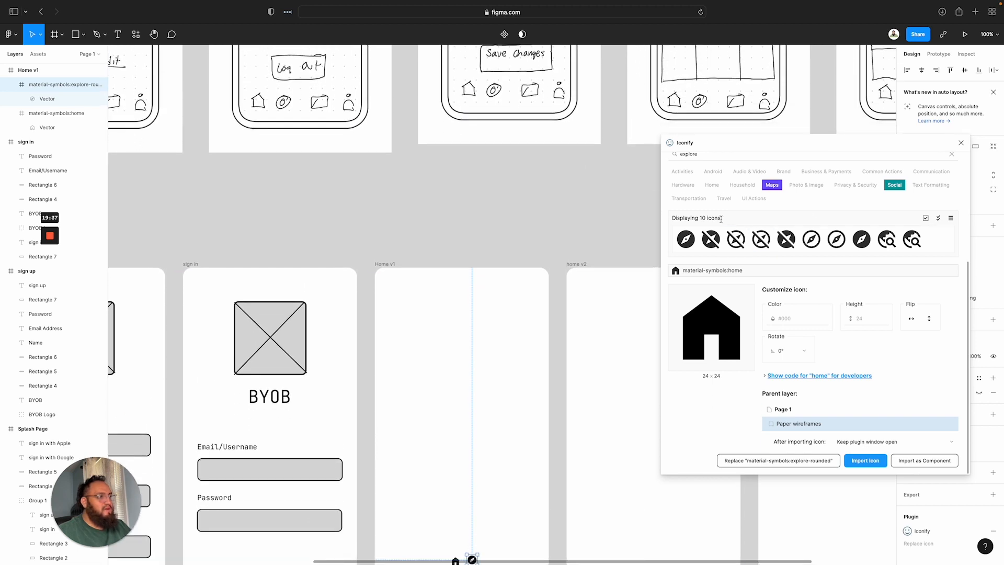
scroll(735, 281, up, 5)
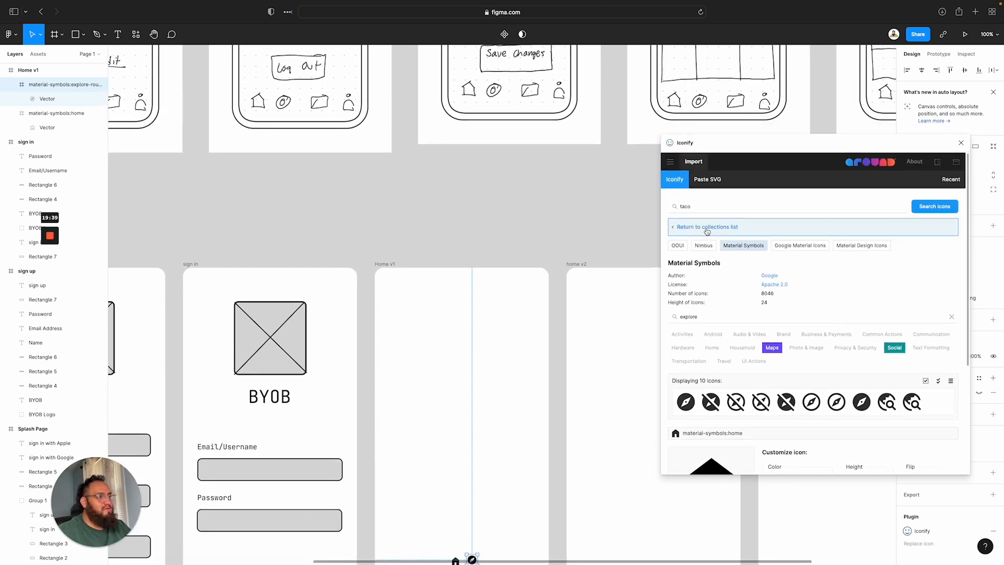
scroll(706, 227, down, 5)
scroll(787, 337, up, 2)
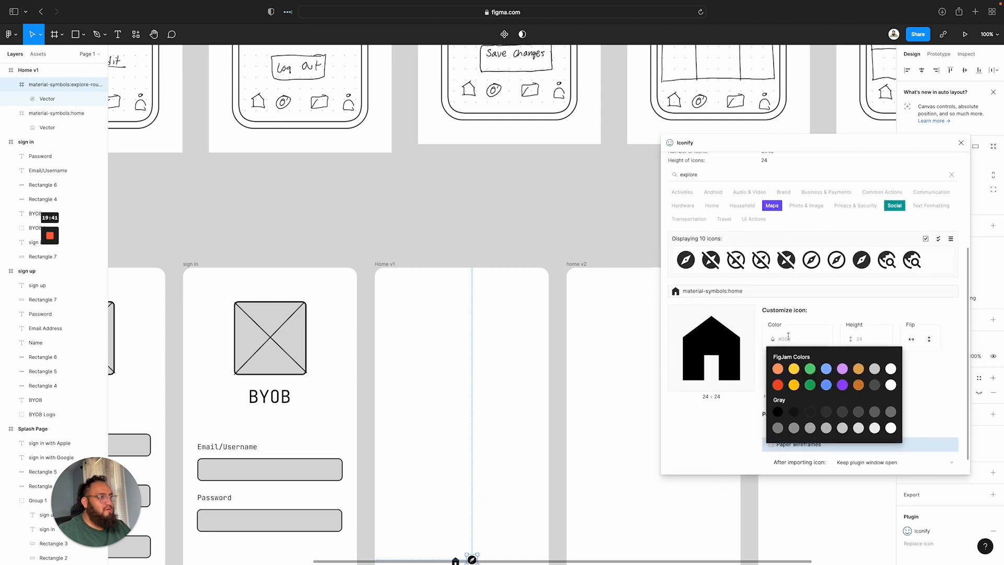
scroll(789, 339, up, 2)
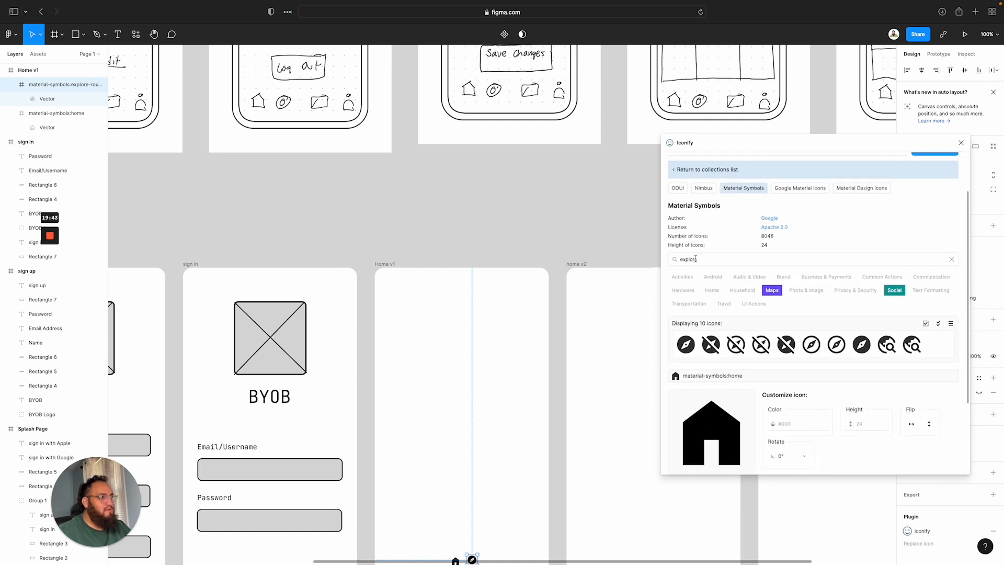
click(695, 259)
text(avatar)
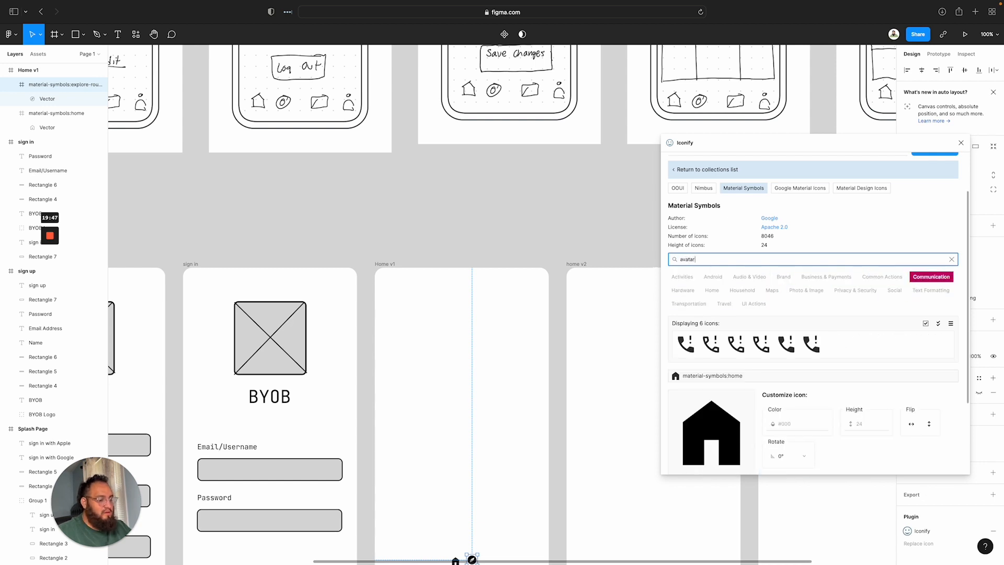
key(BackSpace)
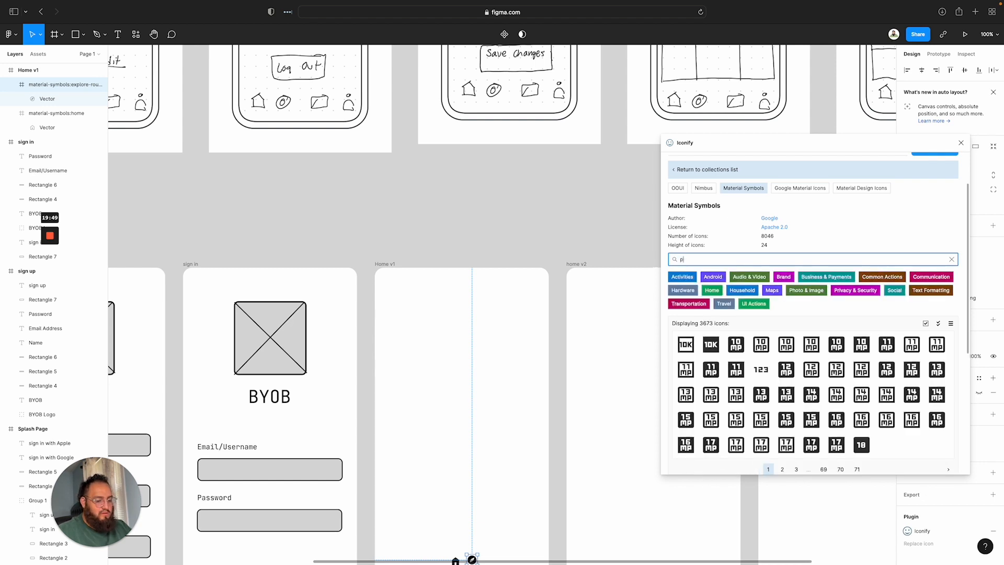
text(profile)
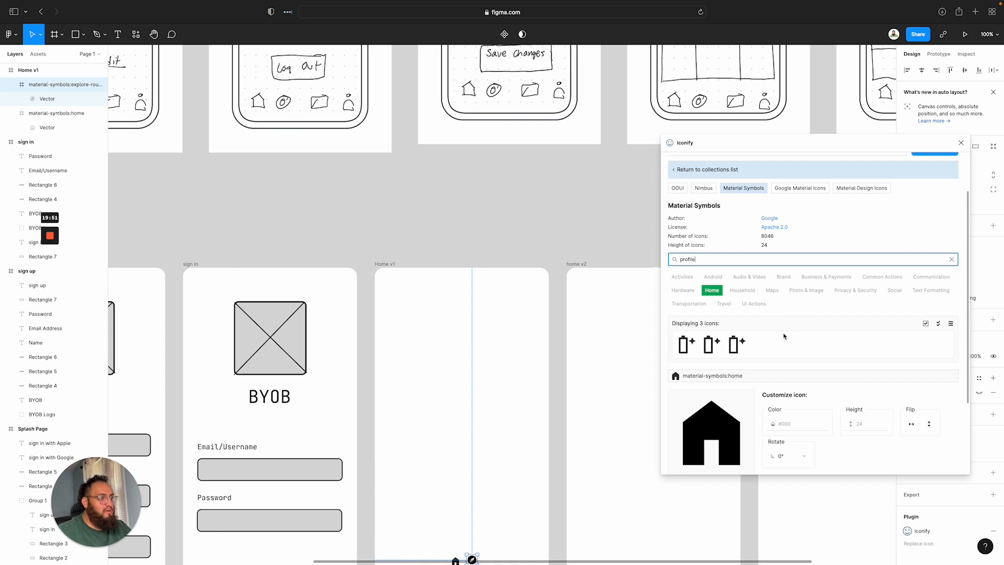
scroll(784, 336, down, 3)
scroll(794, 348, up, 4)
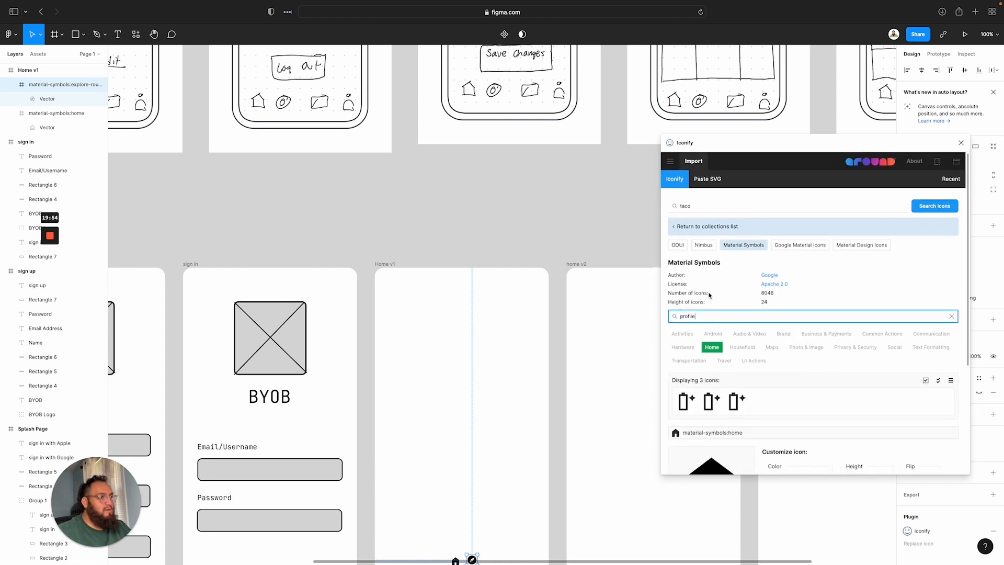
Switch the icon browser to the Google Material Icons collection and search it for "avatar"
click(809, 251)
scroll(709, 325, down, 1)
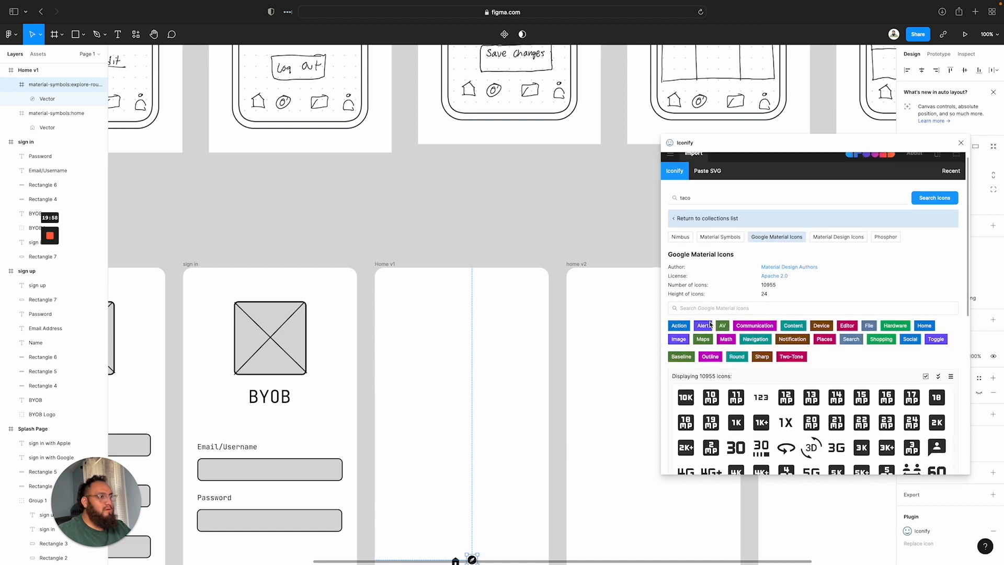
click(708, 309)
text(avatar)
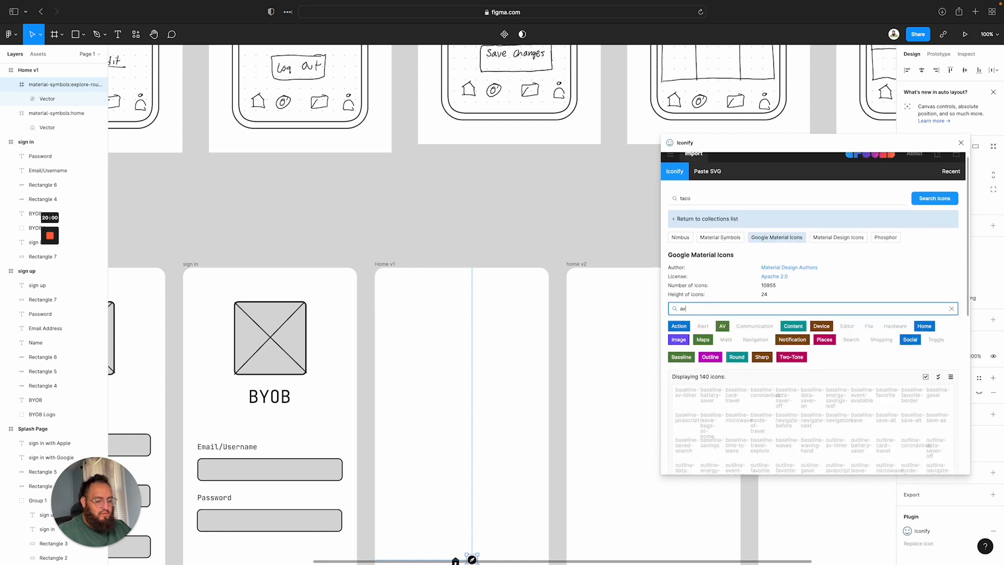
key(BackSpace)
key(BackSpace)
key(BackSpace)
key(BackSpace)
key(BackSpace)
key(BackSpace)
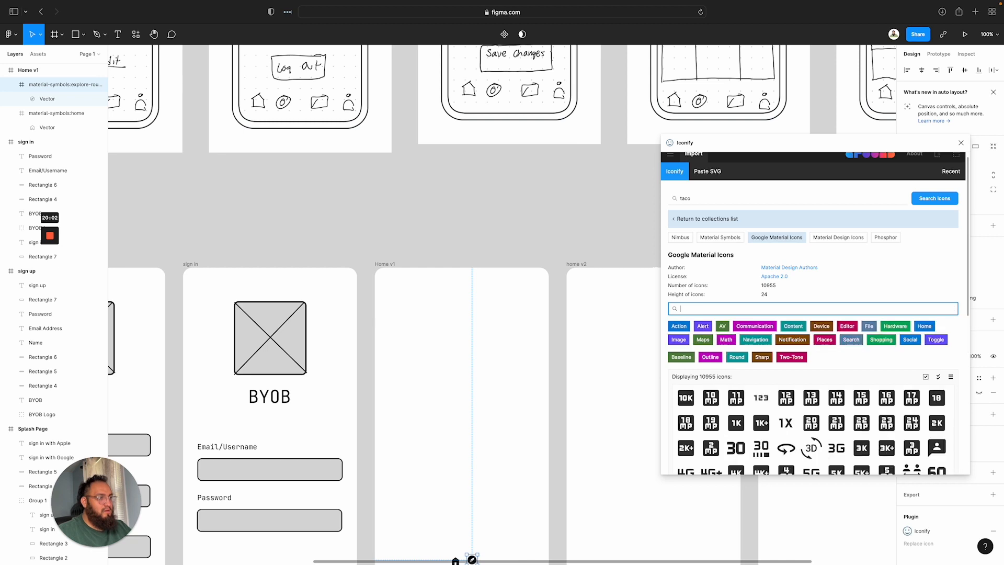
Search the Google Material Icons collection for "profi", then clear the search
text(profi)
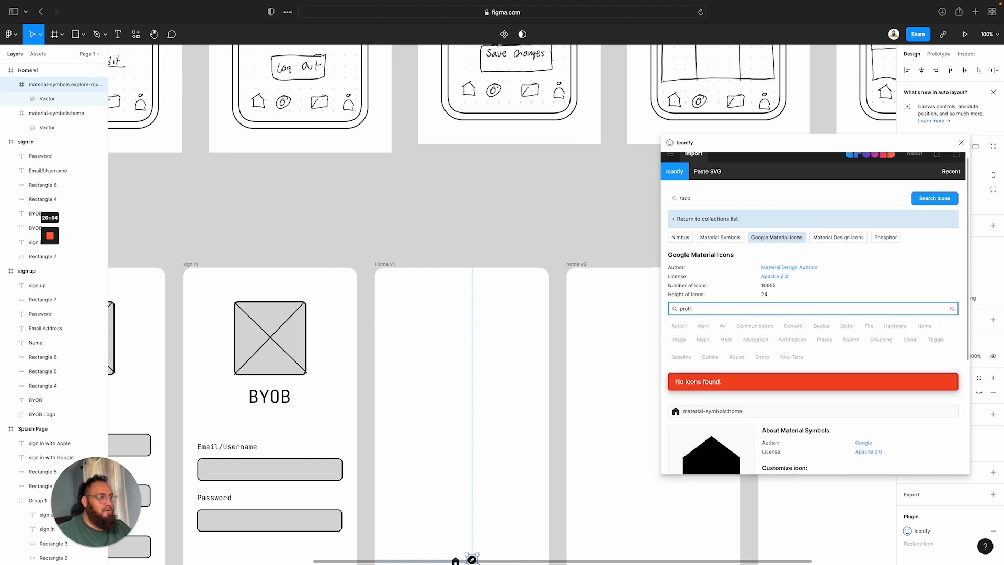
key(BackSpace)
key(BackSpace)
key(BackSpace)
key(BackSpace)
key(BackSpace)
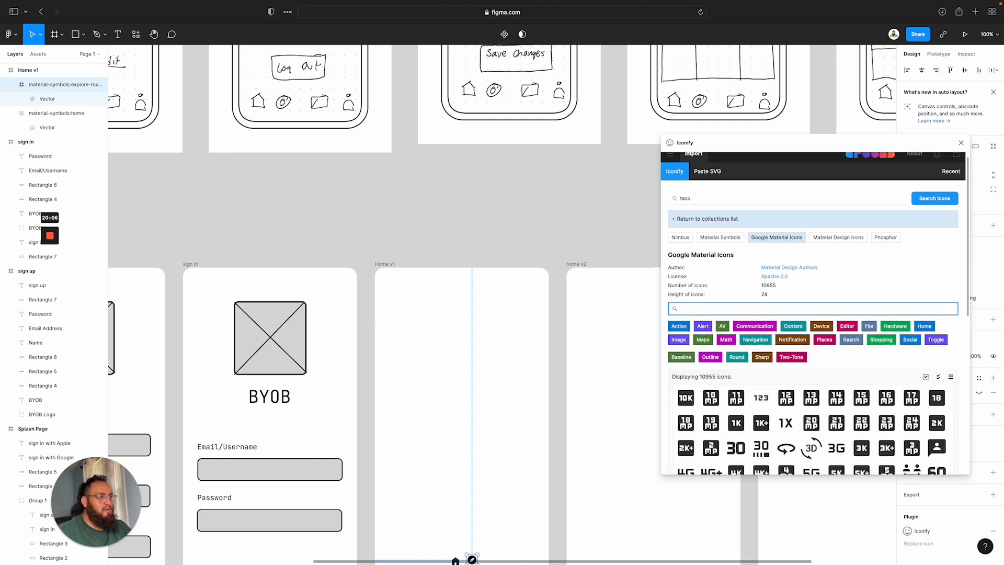
Search Google Material Icons for "per" and place the solid baseline-person icon in the Home v1 frame, just above the home and compass icons
text(per)
scroll(723, 309, down, 5)
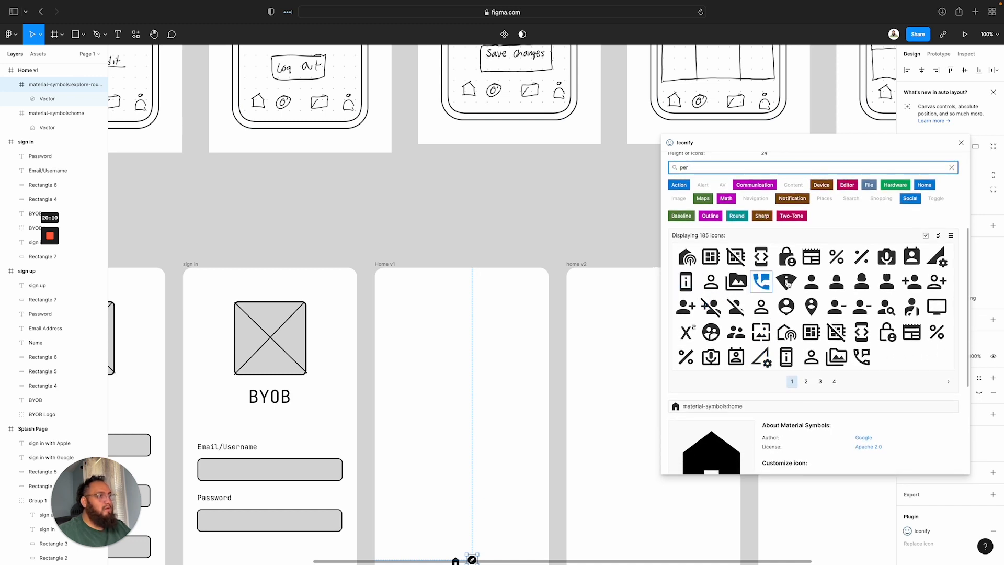
mouse_move(811, 281)
mouse_down()
mouse_move(643, 393)
mouse_move(518, 451)
mouse_up()
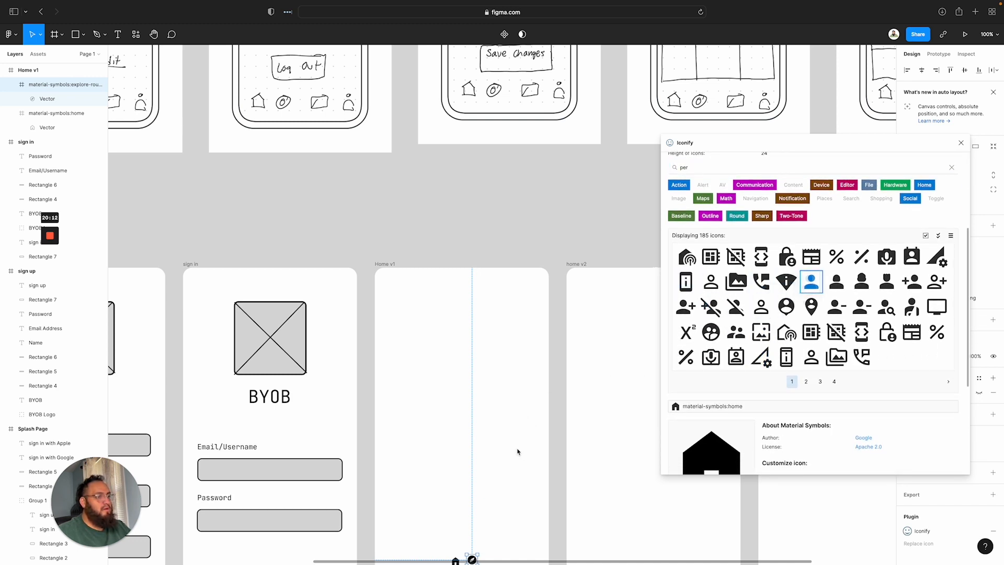
mouse_move(536, 128)
mouse_down()
mouse_move(542, 212)
mouse_move(467, 542)
mouse_up()
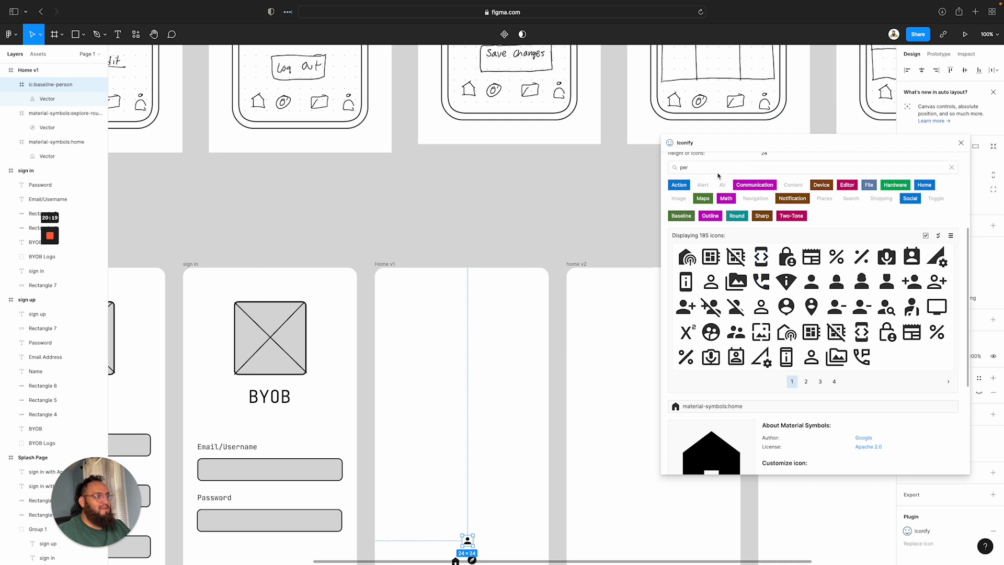
Search the Google Material Icons collection for "food" and look through the matching icons
click(715, 171)
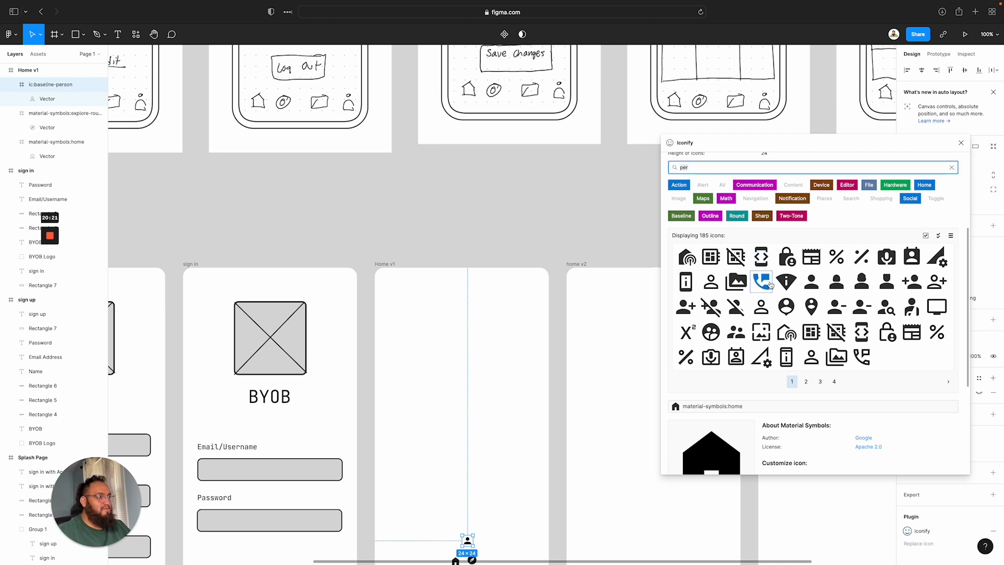
text(food)
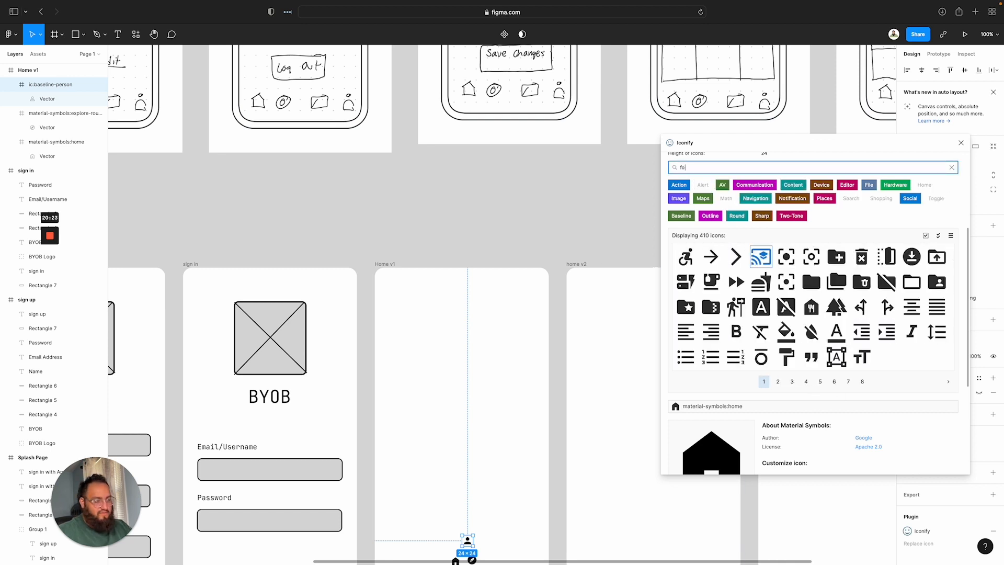
key(BackSpace)
key(BackSpace)
key(BackSpace)
key(BackSpace)
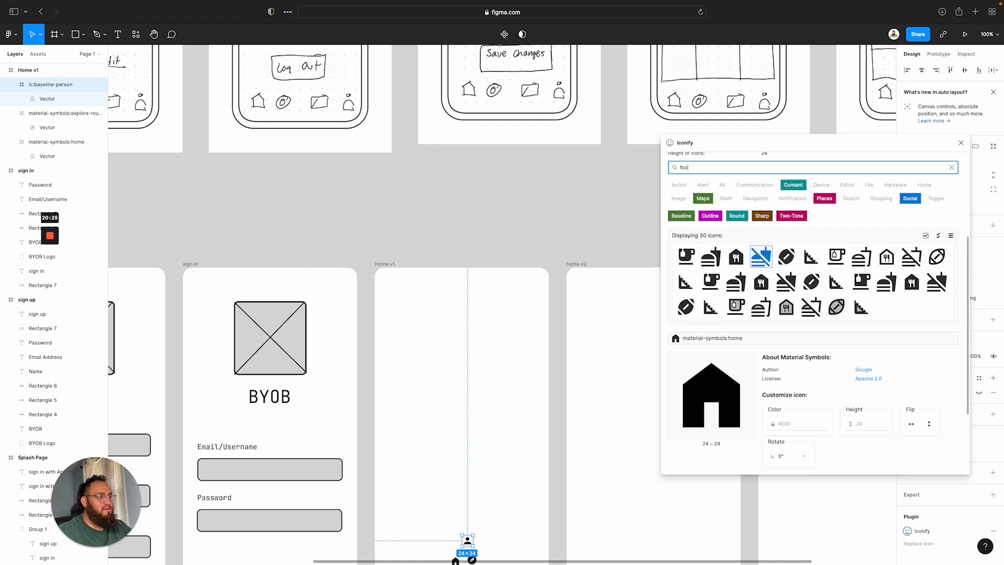
scroll(868, 373, up, 3)
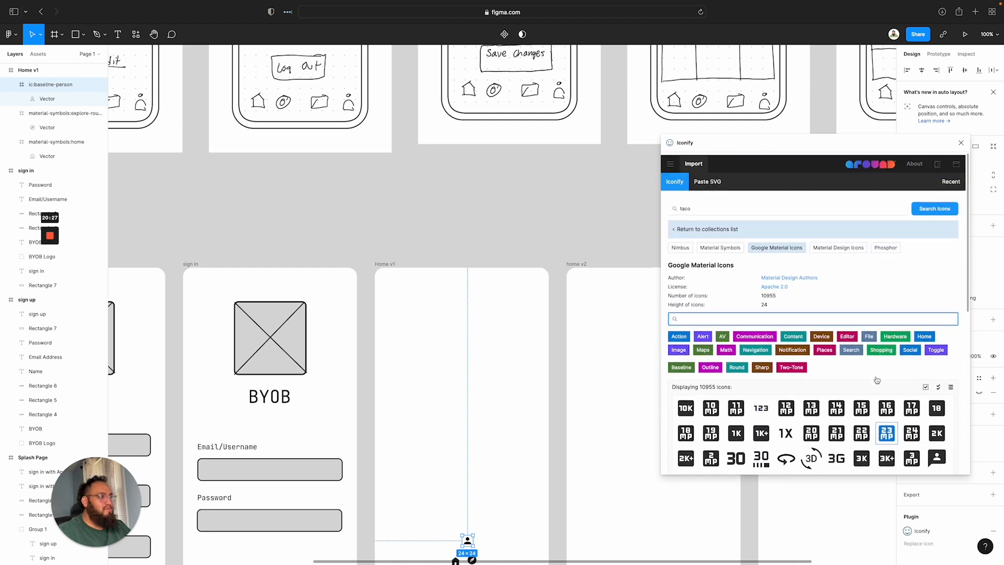
scroll(722, 345, down, 5)
scroll(722, 346, up, 5)
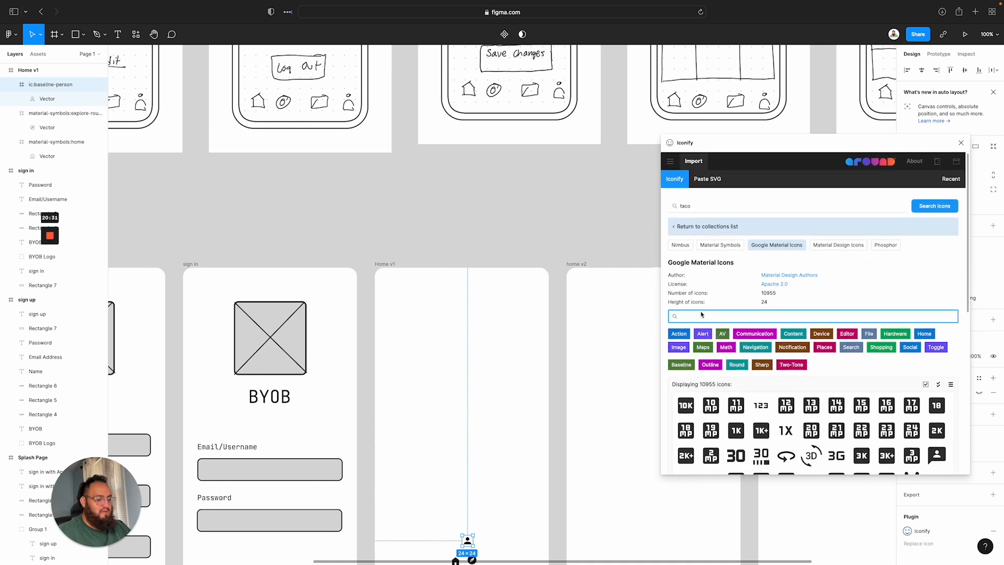
text(food)
scroll(855, 401, down, 1)
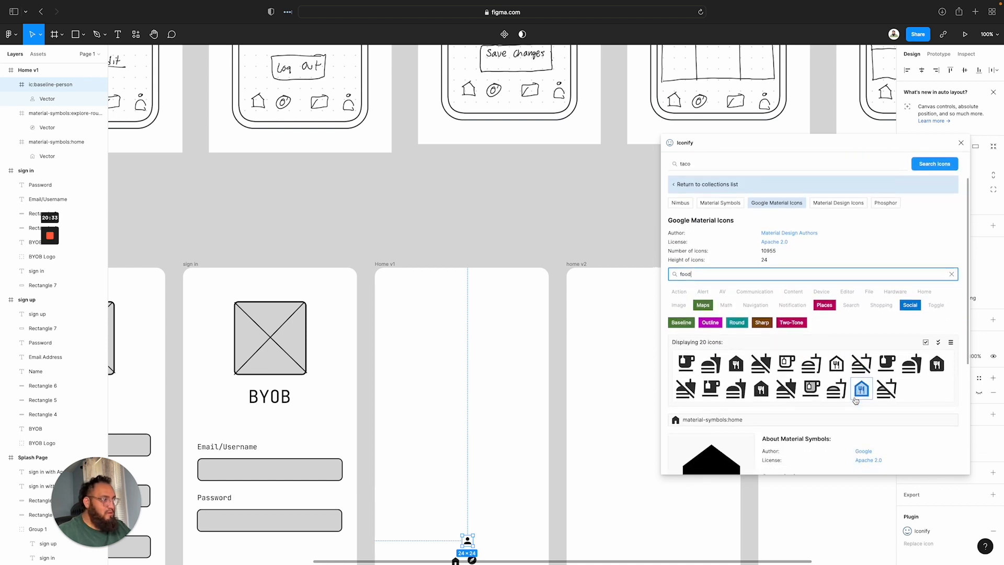
scroll(856, 401, down, 1)
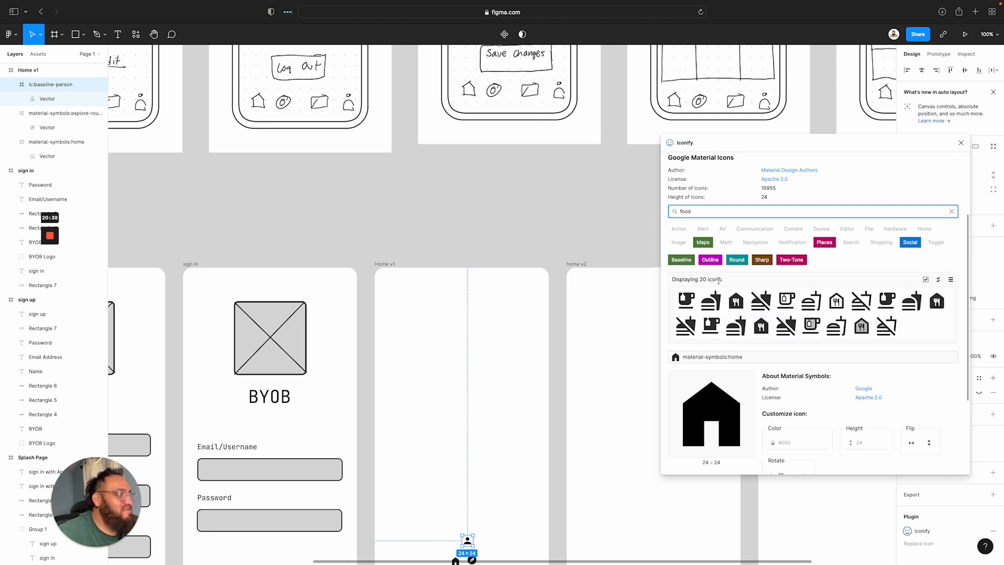
scroll(725, 260, down, 2)
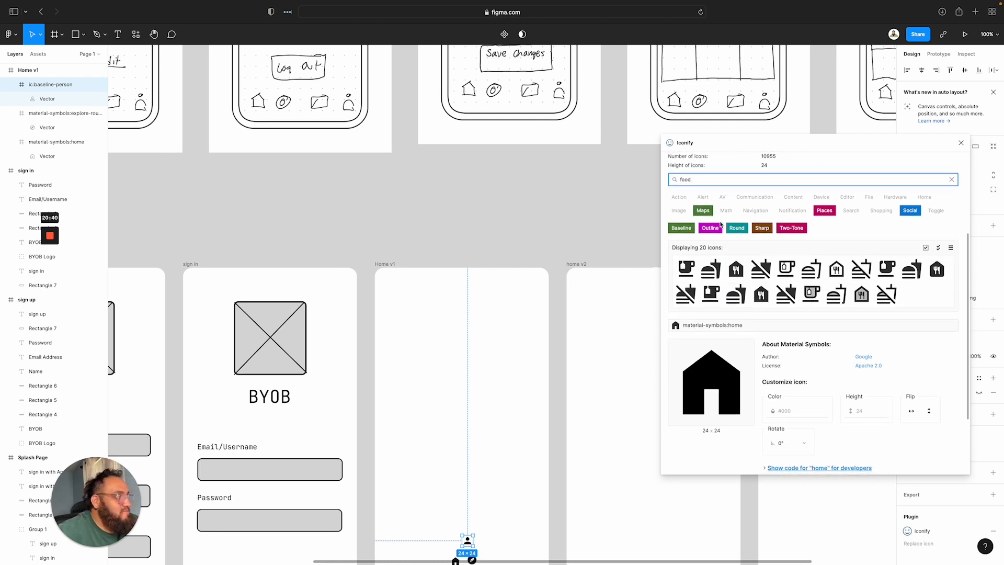
Search the Google Material Icons collection for "circle" and browse result pages 2 to 4
scroll(714, 230, up, 3)
text(circle)
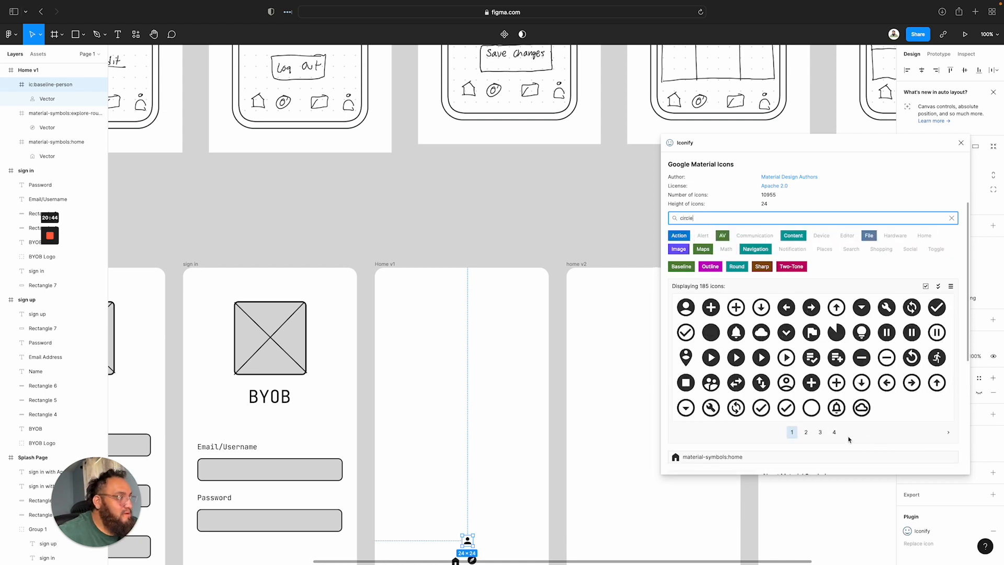
click(807, 433)
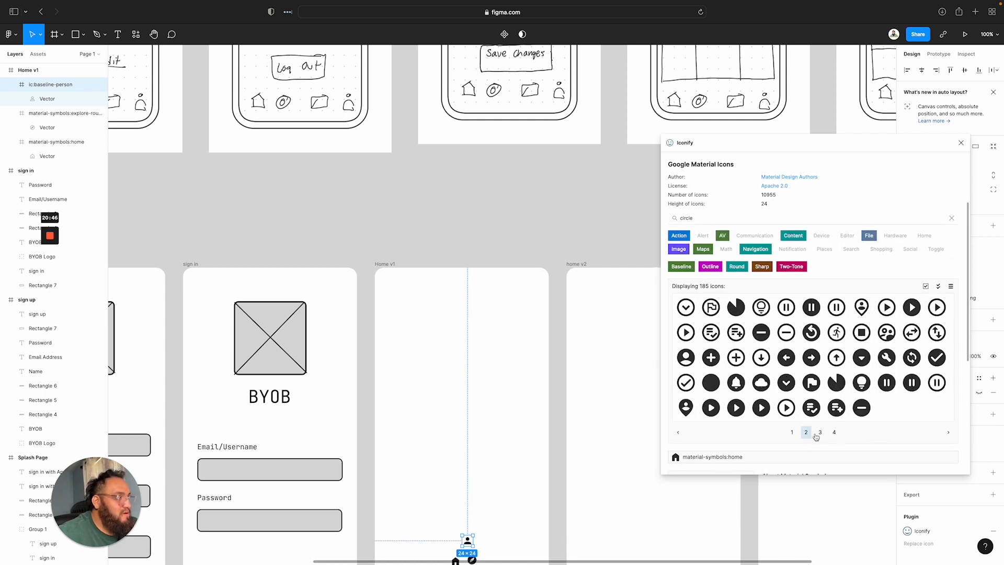
click(819, 433)
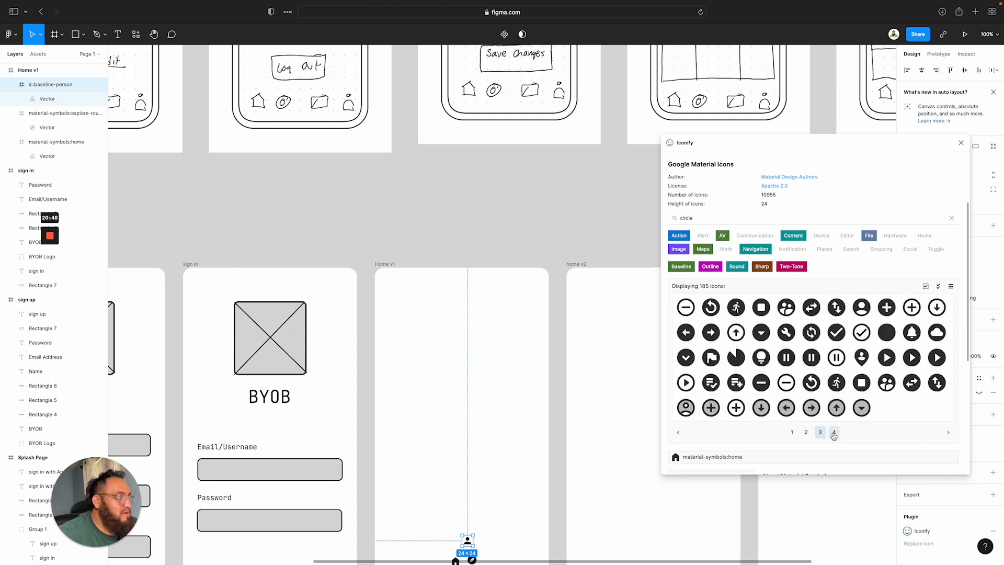
click(835, 434)
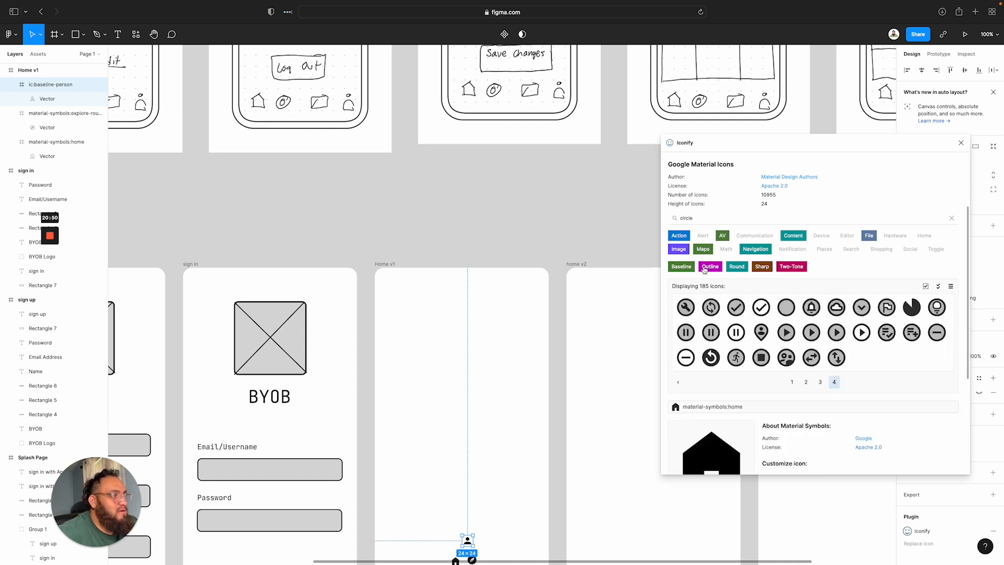
Search the Google Material Icons collection for "build" in place of the current search term
scroll(702, 272, up, 3)
double_click(694, 292)
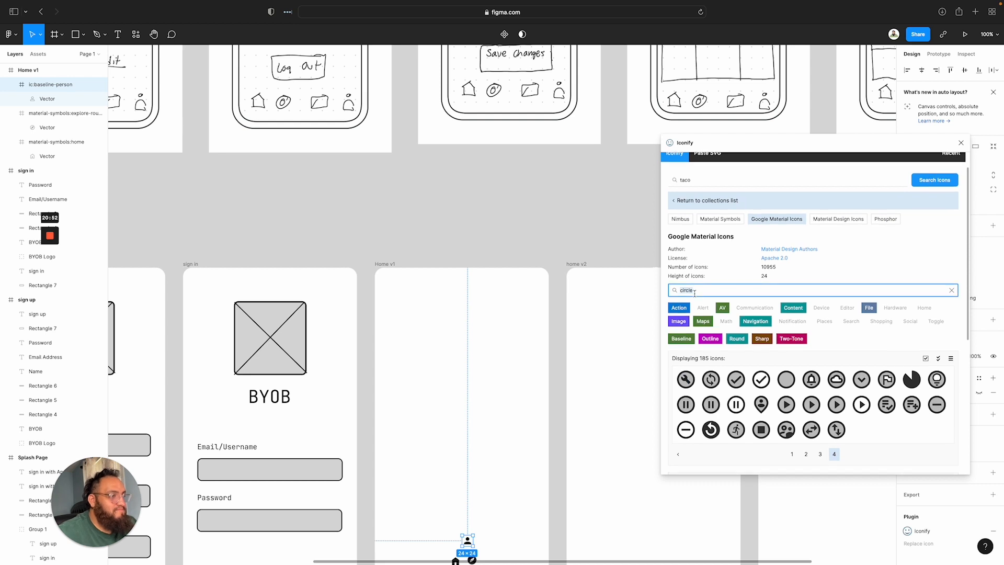
text(build)
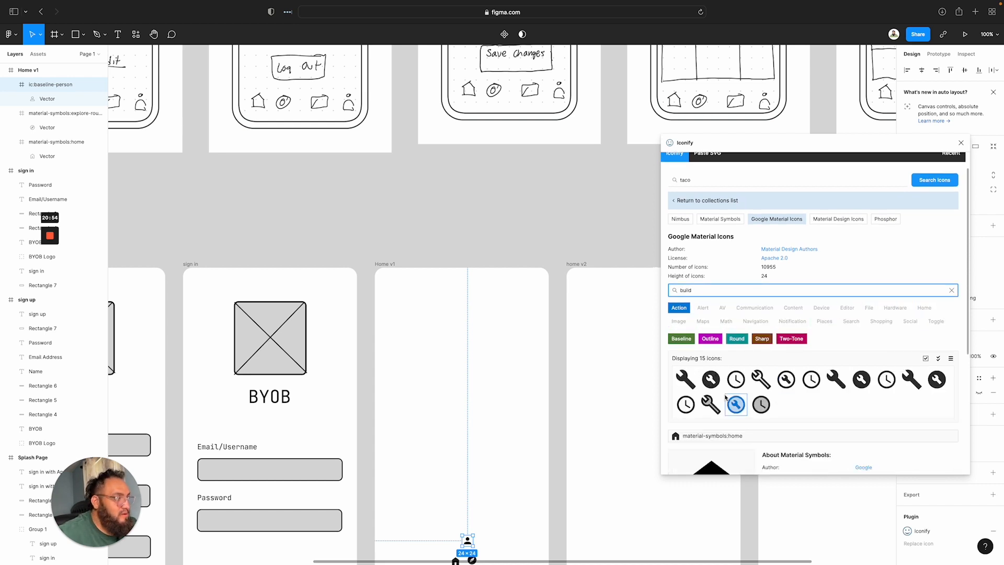
scroll(691, 403, down, 3)
scroll(703, 340, up, 2)
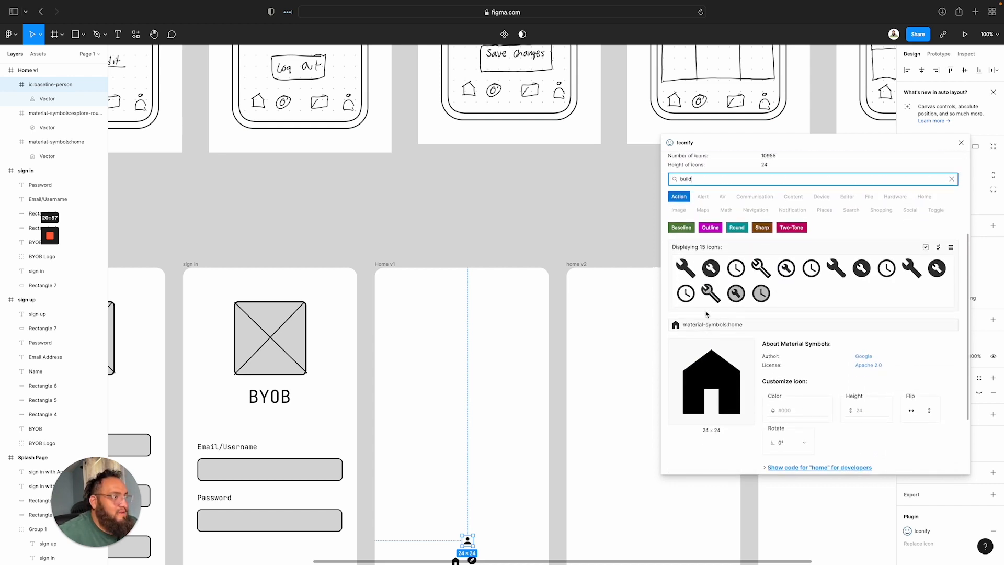
Import the baseline-build wrench icon, place it beside the other icons in the Home v1 frame, and close the Iconify plugin
click(686, 301)
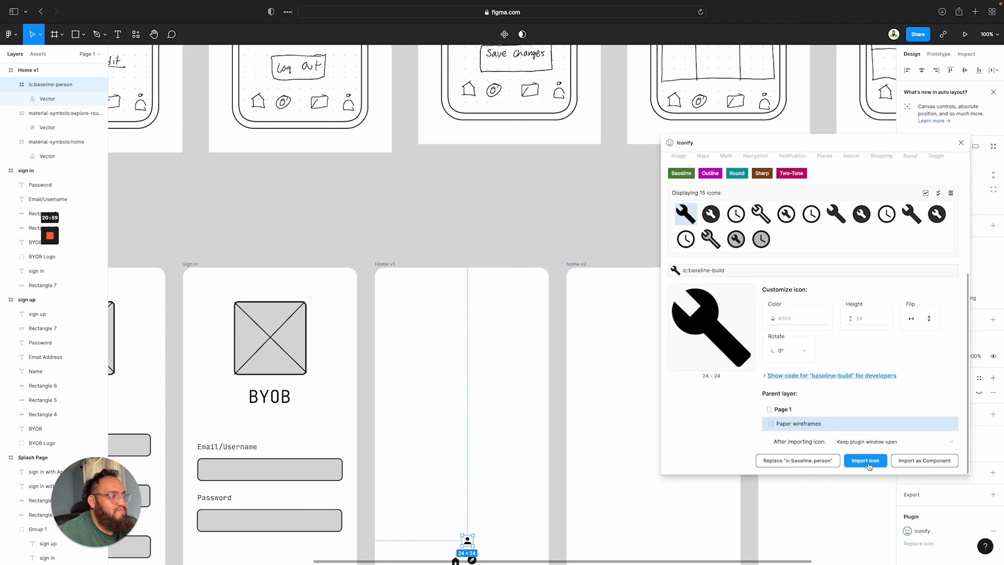
drag(686, 220, 507, 441)
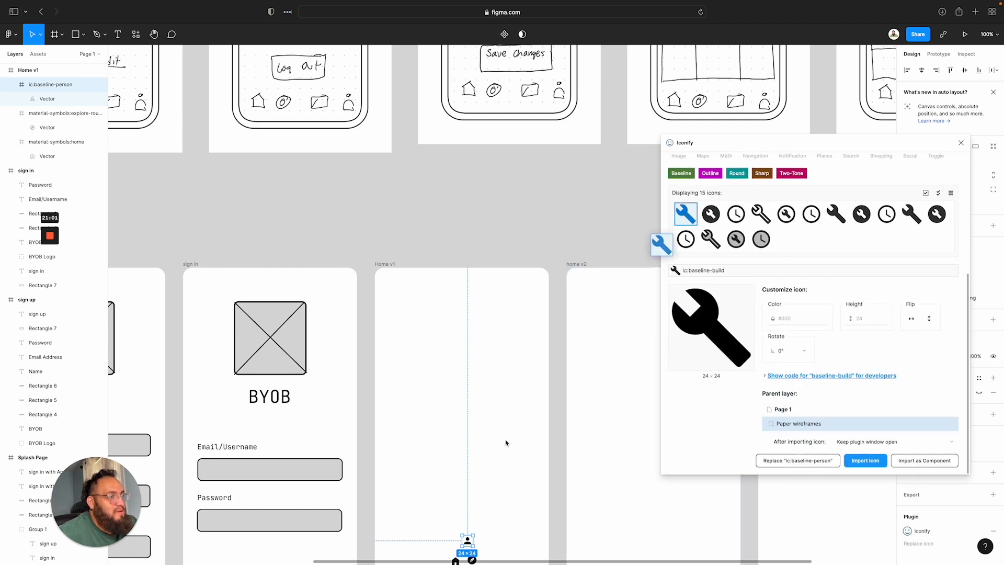
scroll(513, 421, down, 2)
scroll(544, 154, up, 1)
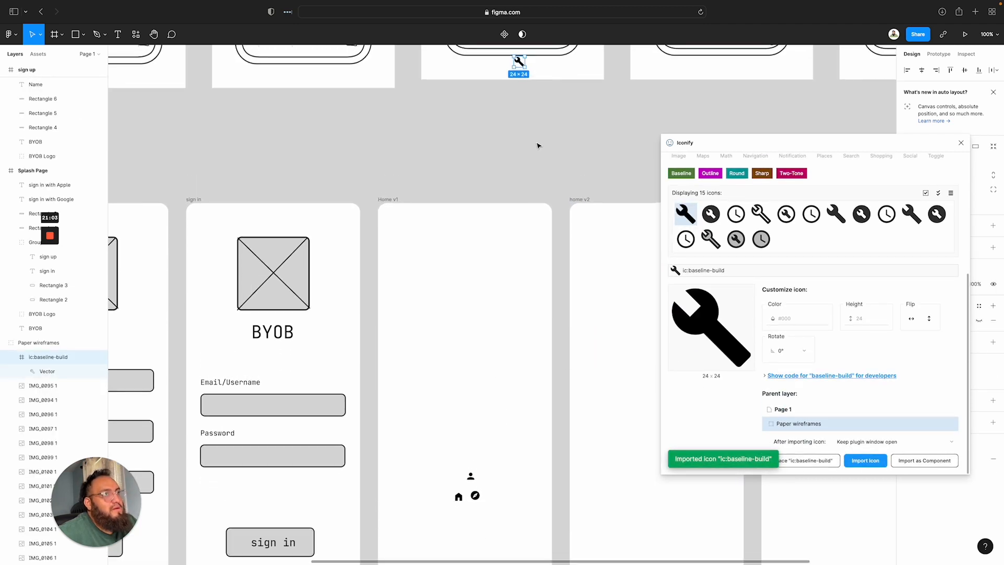
drag(520, 64, 492, 451)
click(961, 143)
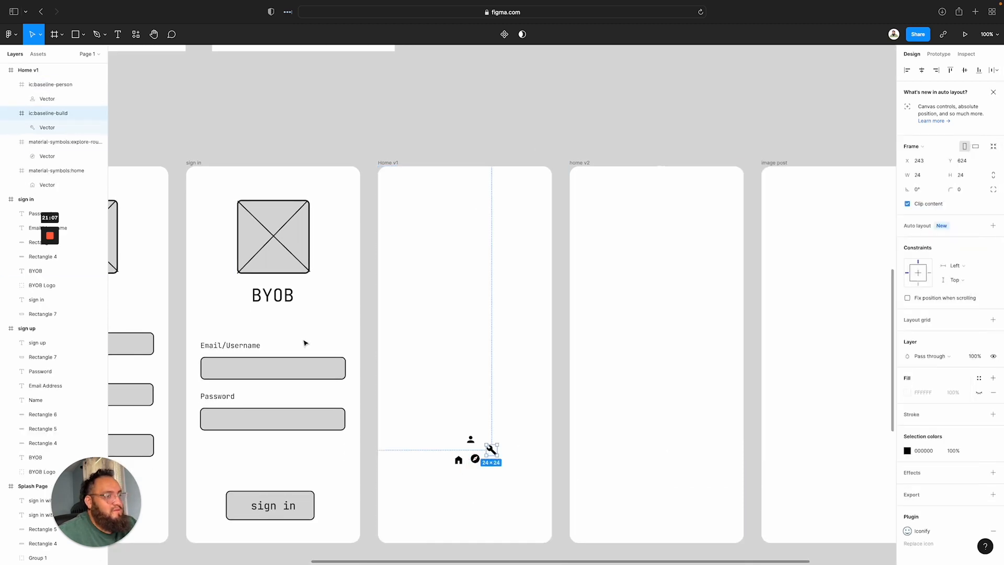
Resize the home icon in the Home v1 frame to 30 × 30
scroll(348, 399, down, 2)
scroll(349, 400, up, 8)
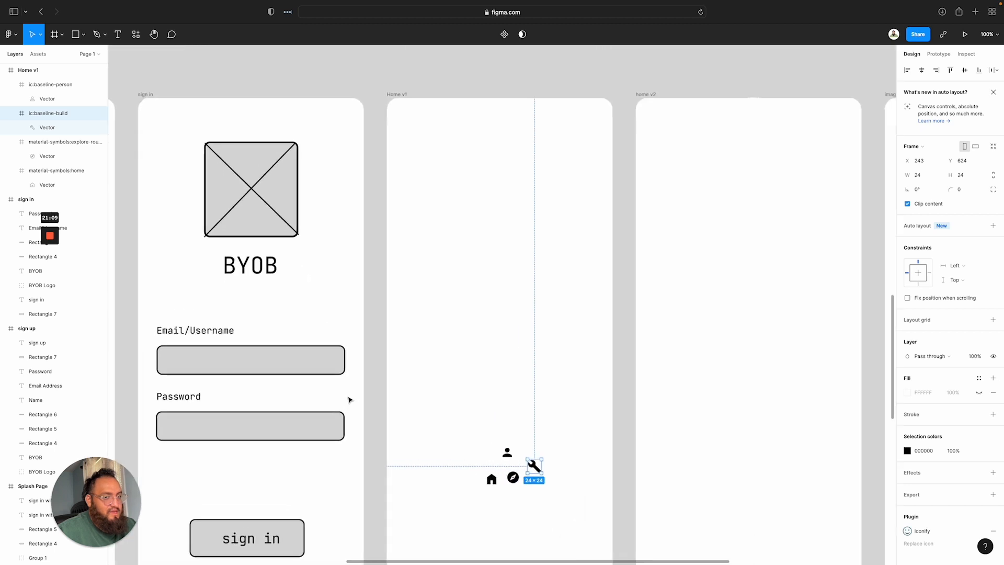
scroll(457, 468, left, 1)
scroll(448, 463, up, 1)
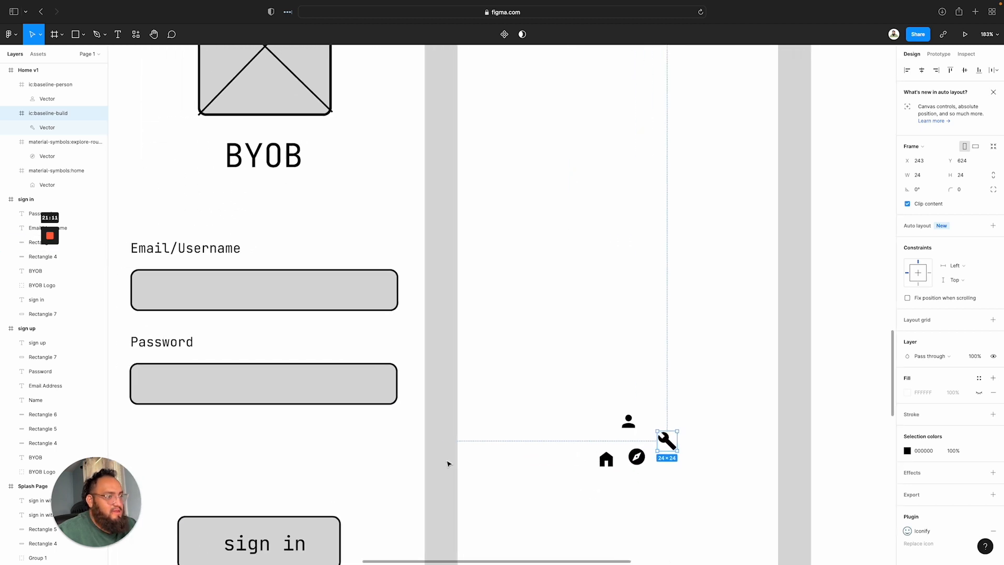
scroll(447, 460, right, 3)
scroll(447, 459, down, 2)
scroll(446, 460, down, 2)
scroll(446, 459, left, 1)
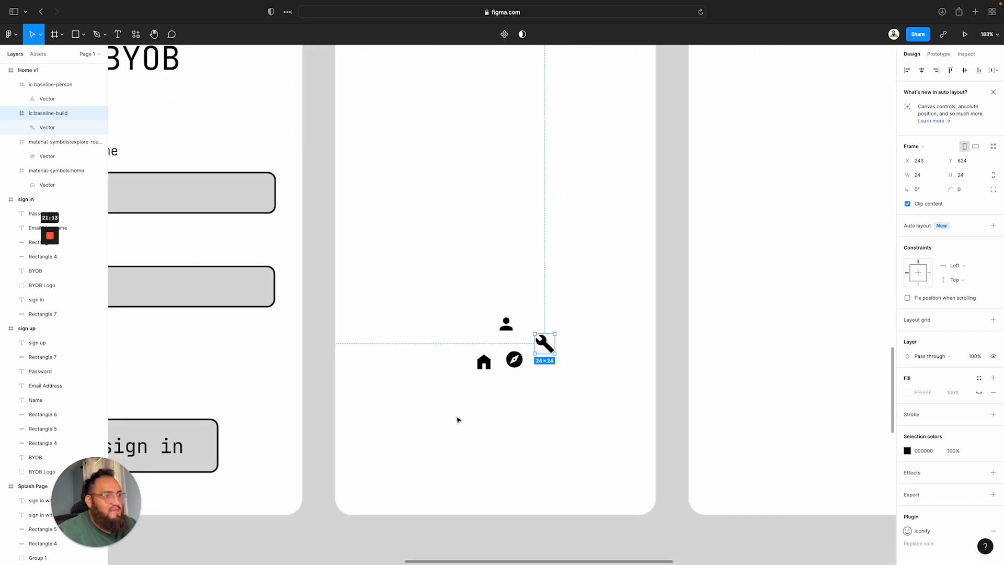
click(484, 361)
click(931, 179)
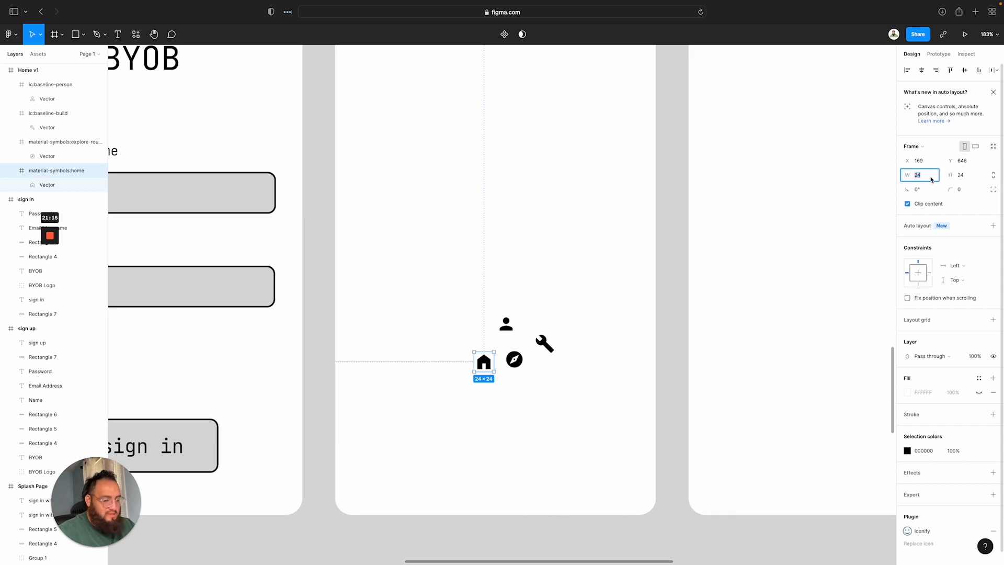
key(Tab)
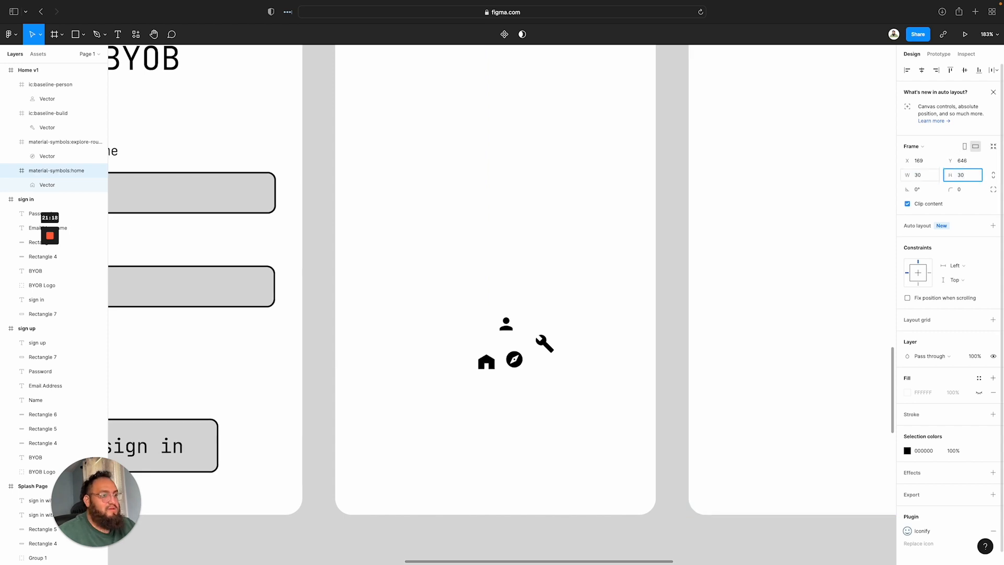
text(30)
key(Return)
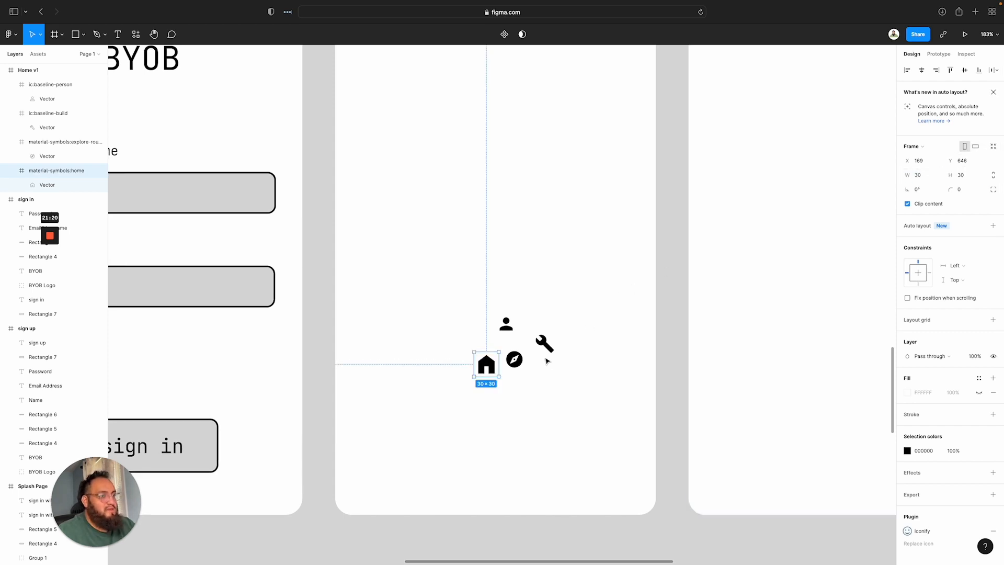
Set the compass icon's width and height to 30 and deselect it
click(519, 362)
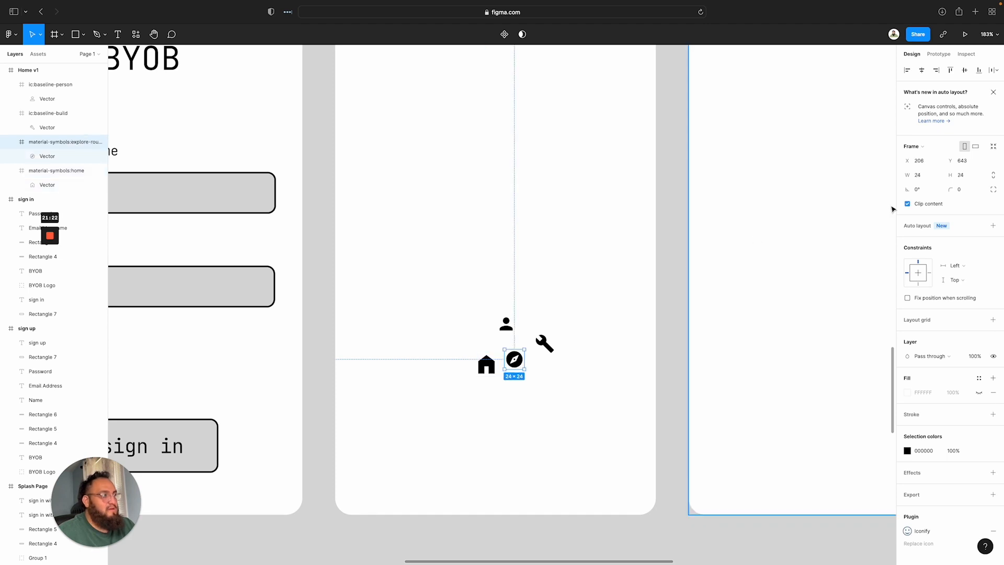
key(Tab)
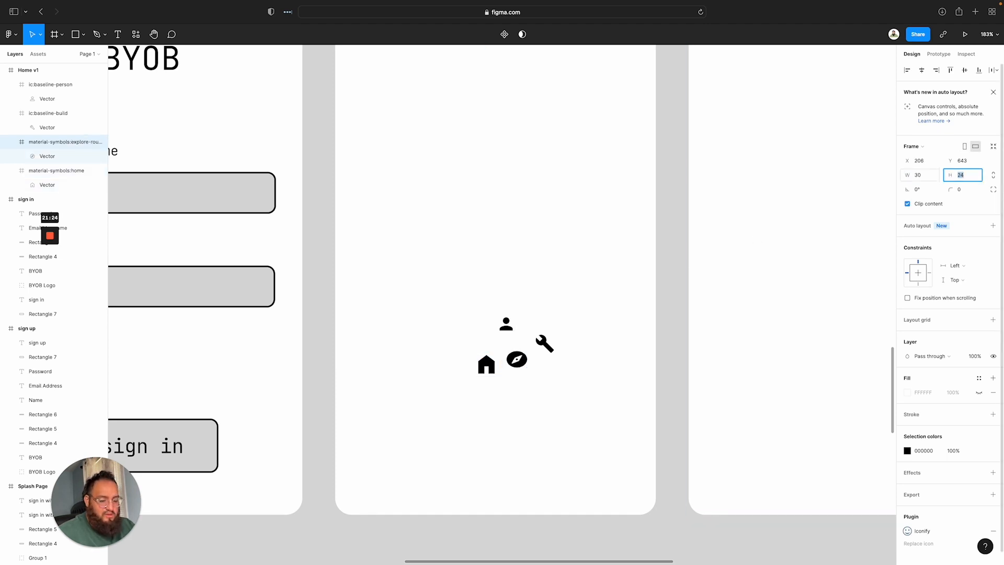
text(30)
key(Return)
click(558, 381)
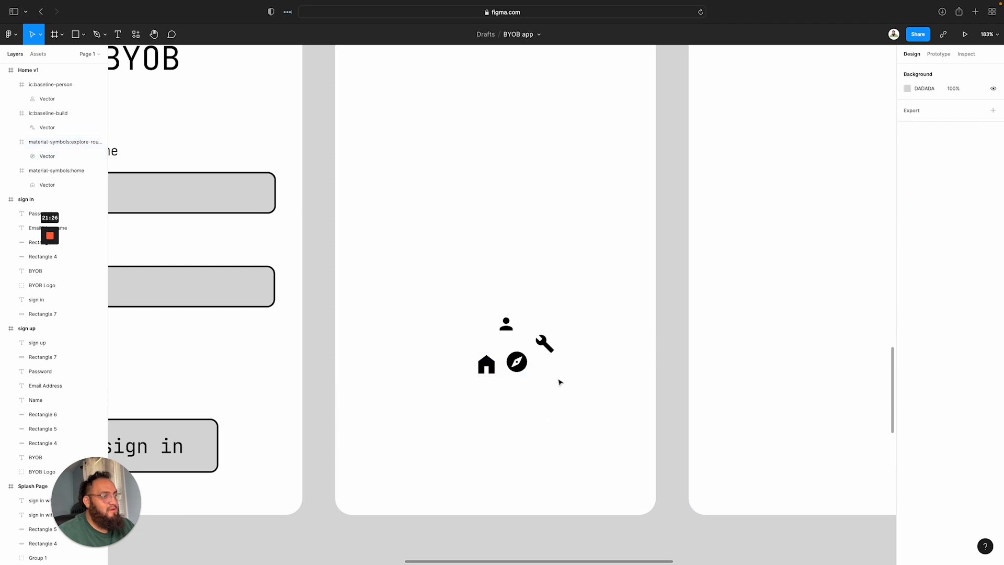
Set the wrench icon's width and height to 30
click(545, 343)
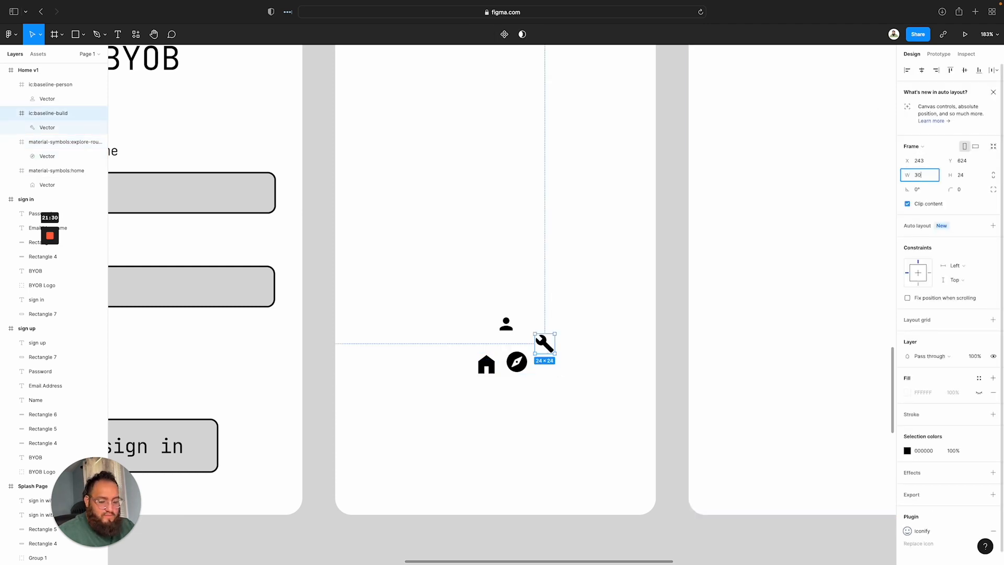
key(Tab)
text(30)
key(Return)
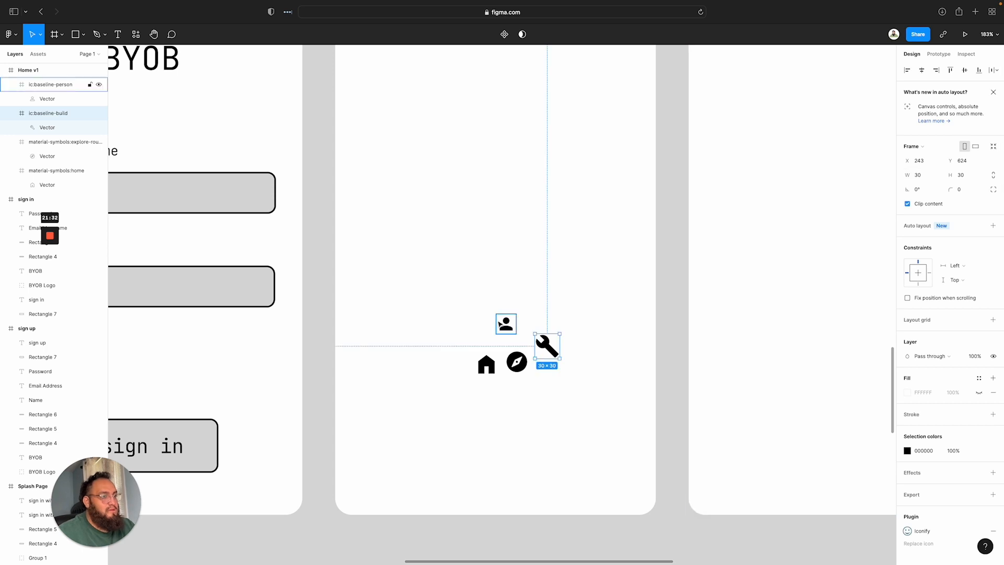
Set the person icon's width and height to 30 and clear the selection
click(500, 324)
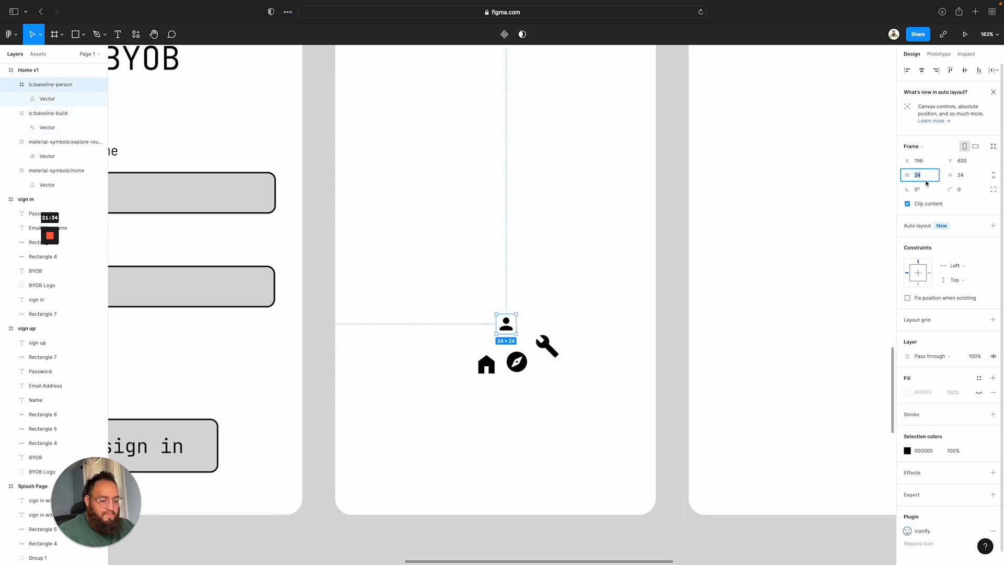
text(30)
key(Return)
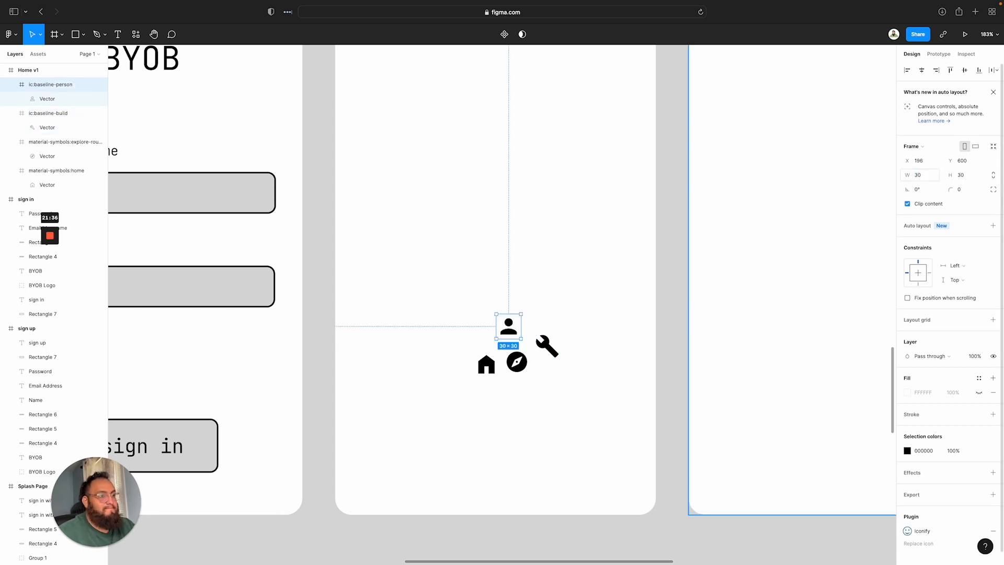
click(369, 443)
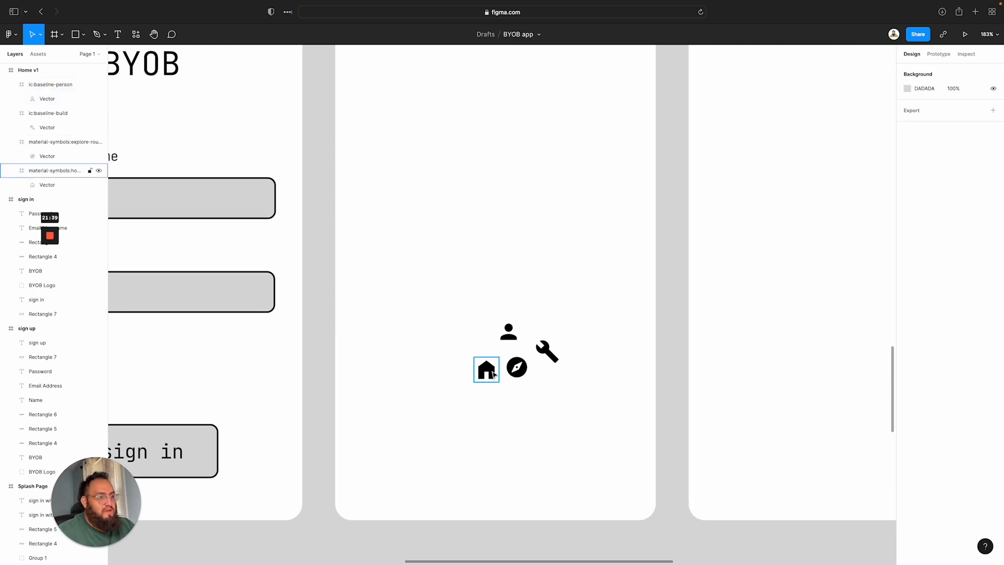
Arrange the home, compass, wrench and person icons in a row along the bottom of the Home v1 frame
drag(493, 368, 380, 490)
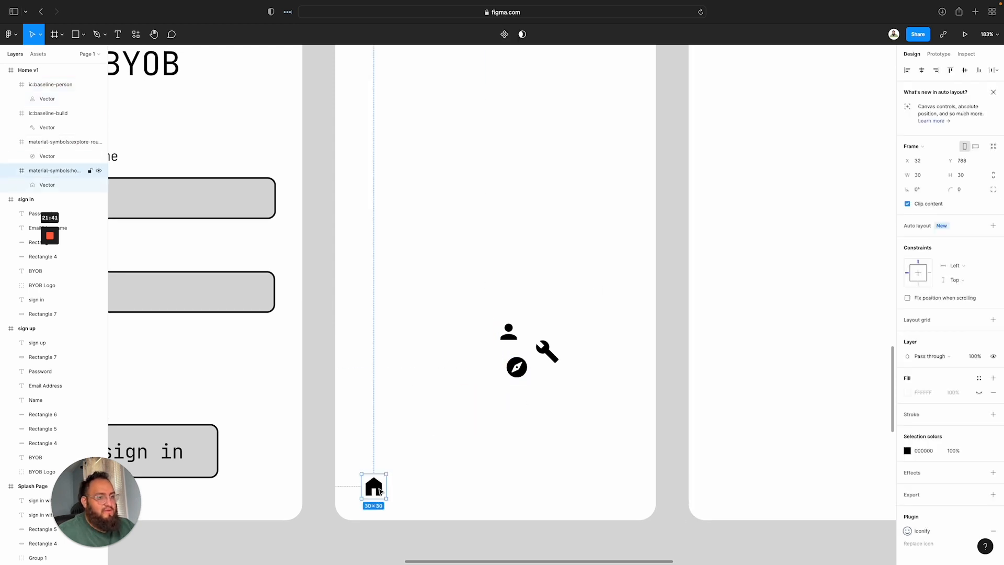
drag(516, 367, 447, 488)
drag(547, 351, 528, 491)
drag(509, 333, 361, 469)
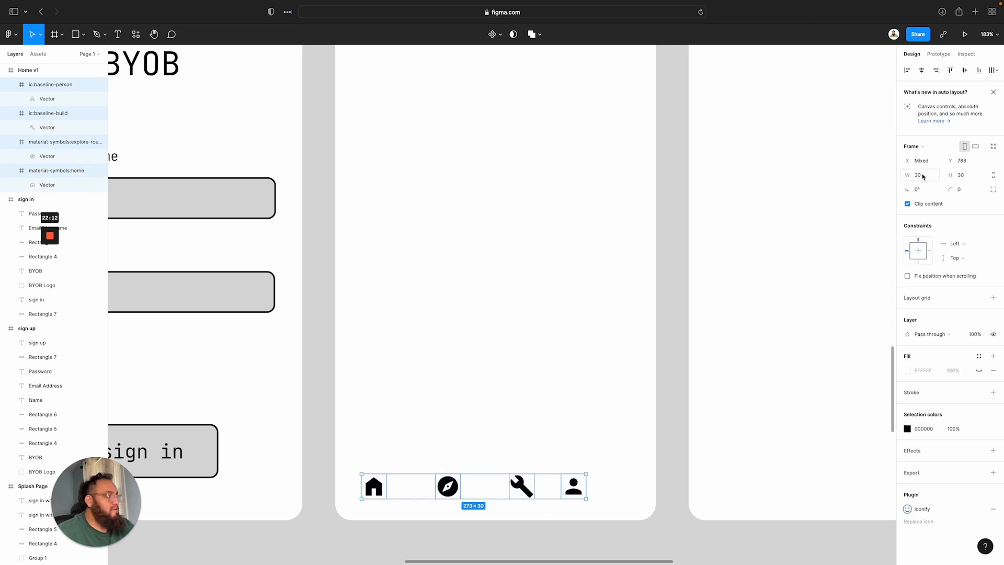
click(615, 364)
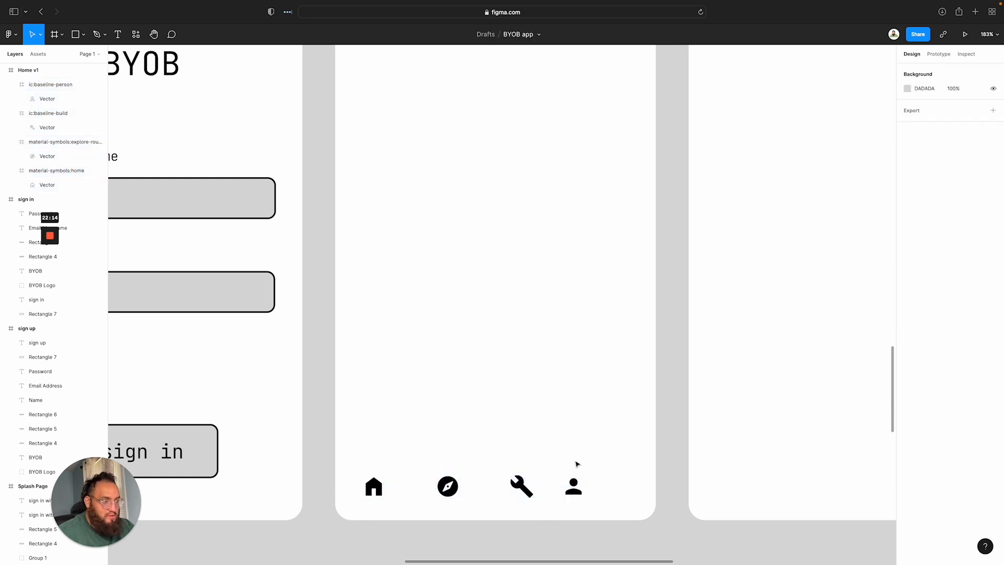
drag(575, 483, 601, 502)
scroll(410, 475, up, 1)
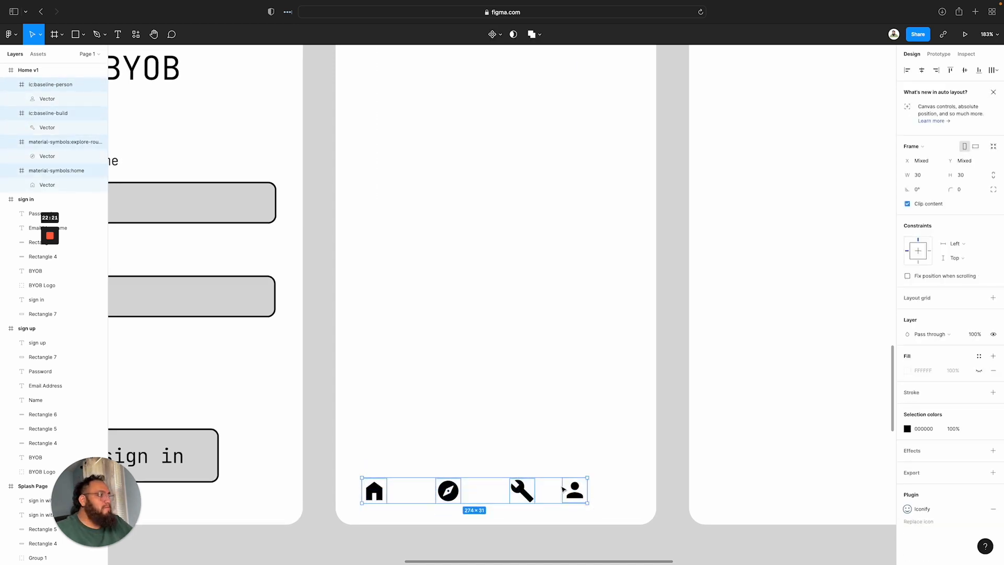
Group the four bottom icons and rename the group "Nav Bar"
key(super+g)
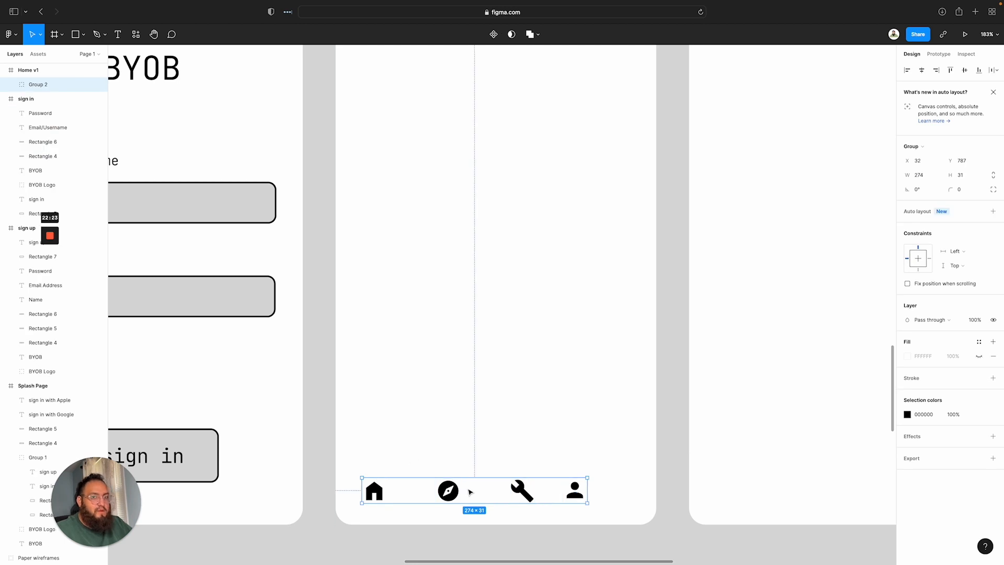
double_click(45, 85)
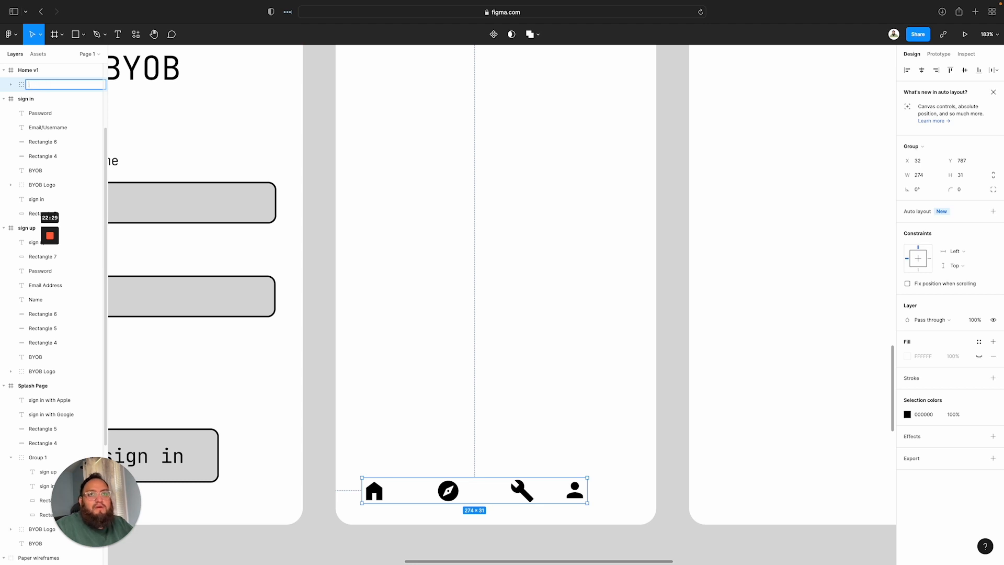
text(Nav Bar)
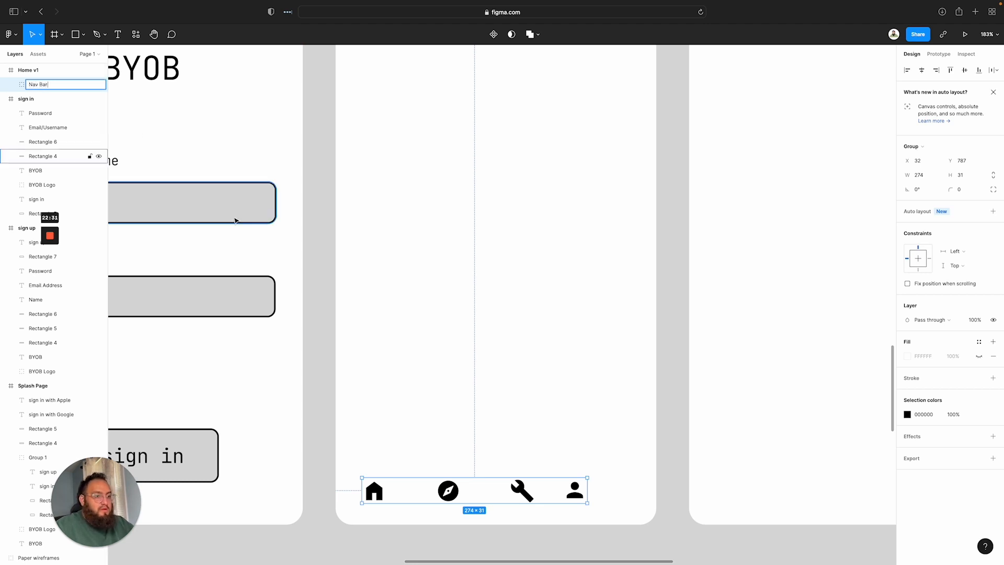
click(493, 318)
Centre the Nav Bar group horizontally within the Home v1 frame
scroll(502, 319, left, 1)
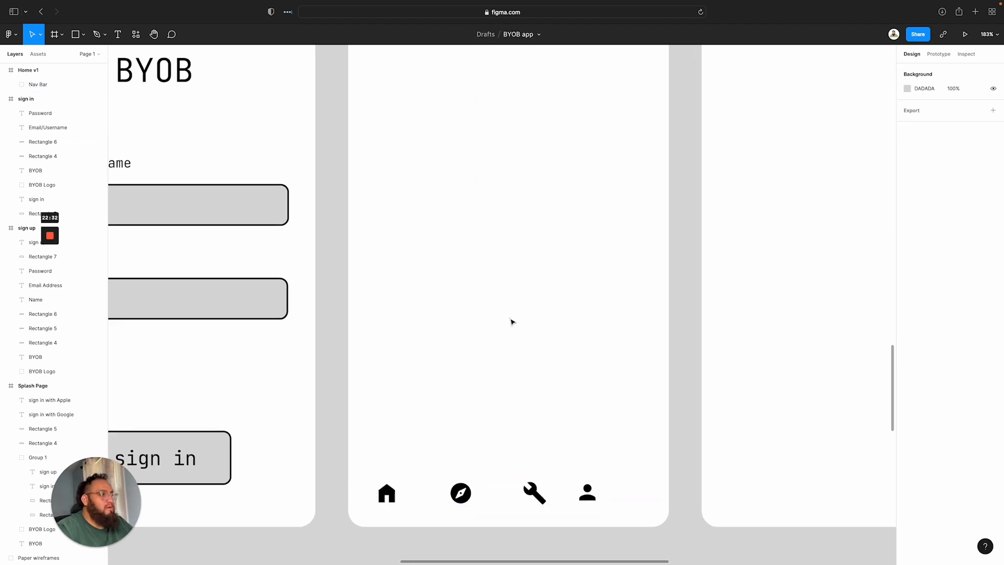
click(529, 494)
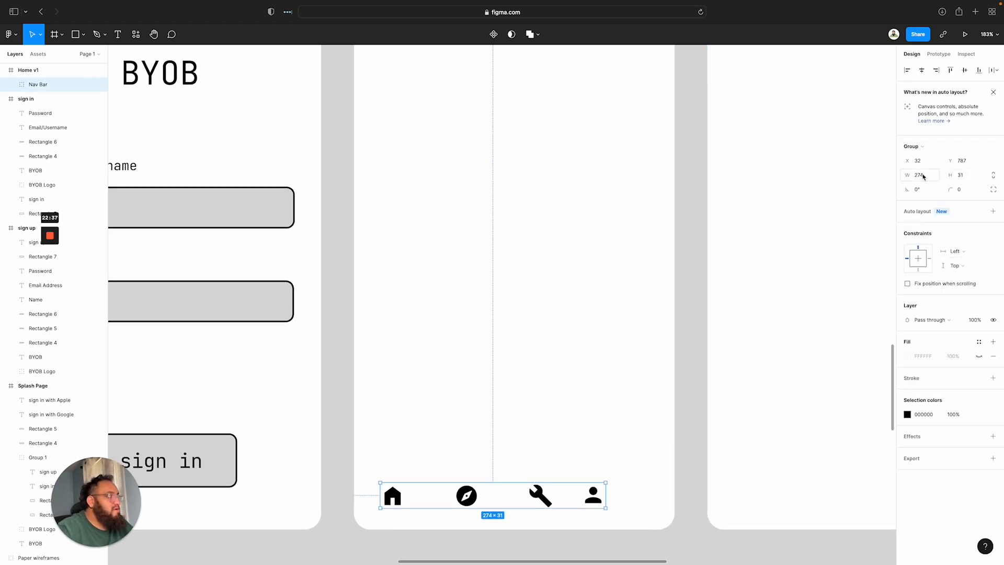
click(923, 74)
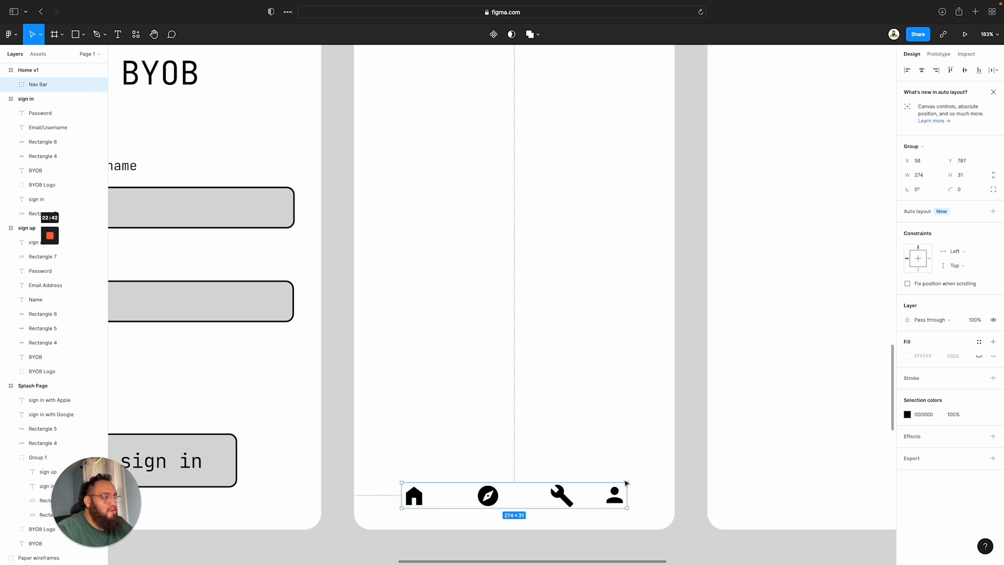
drag(626, 482, 648, 467)
key(super+z)
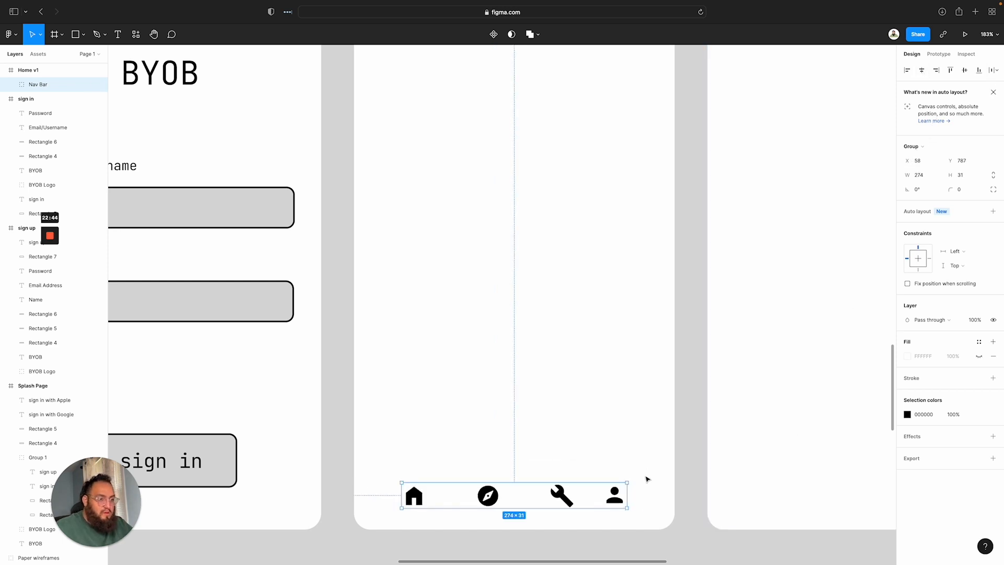
Apply auto layout to the Nav Bar group so its icons are evenly spaced
click(589, 493)
click(617, 495)
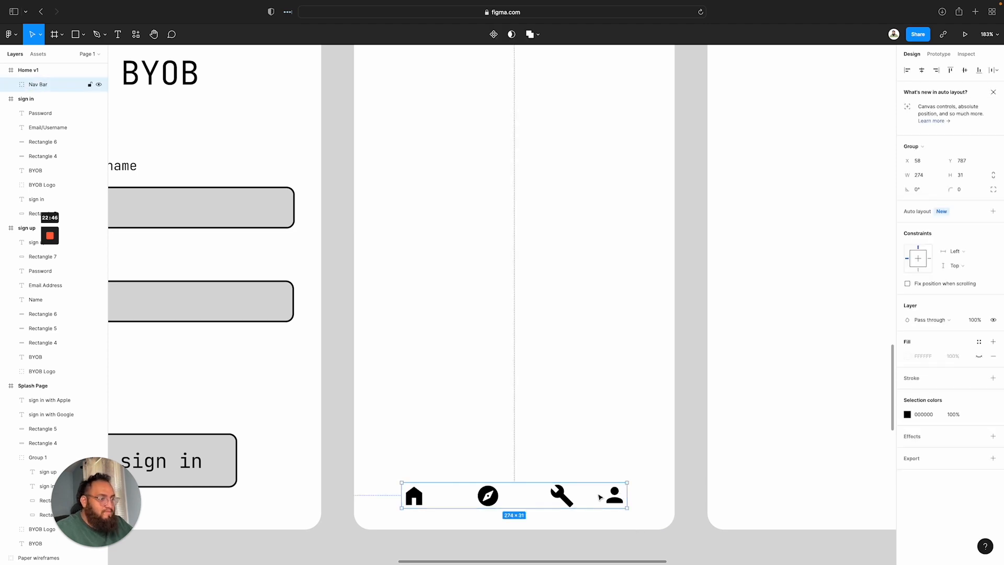
click(595, 498)
click(615, 499)
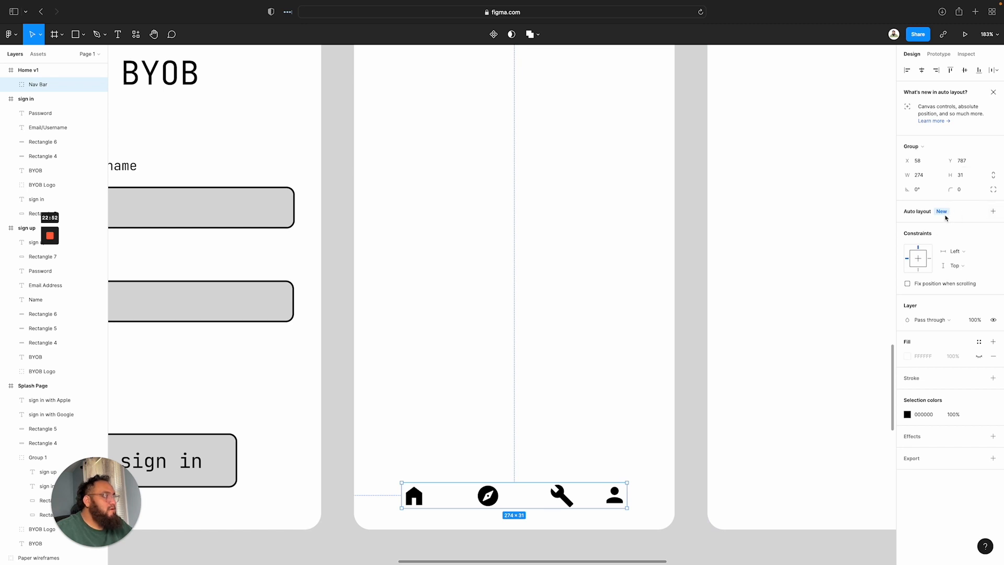
key(shift+a)
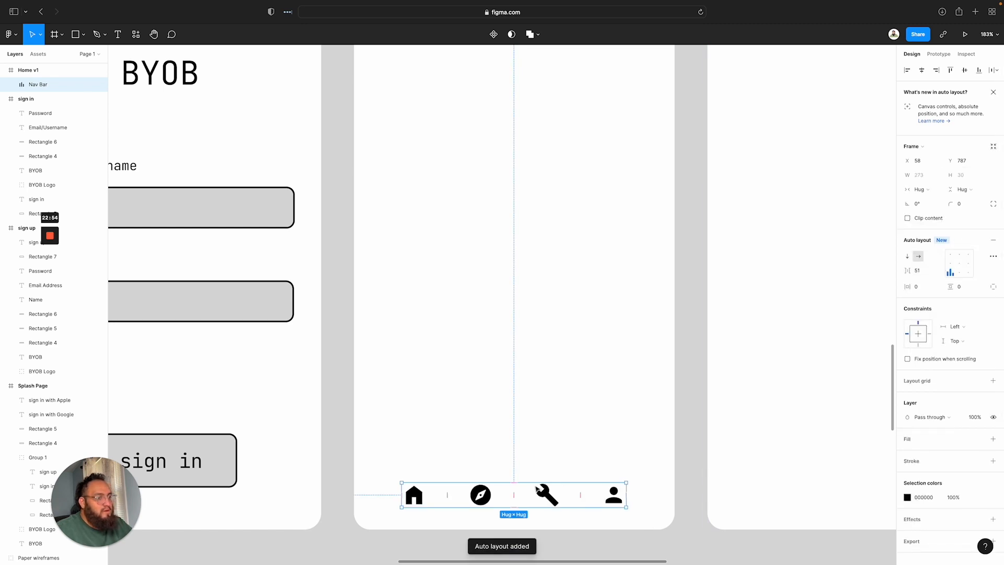
Set the spacing between the Nav Bar icons to 70 and recentre the bar horizontally in the Home v1 frame
scroll(533, 489, left, 2)
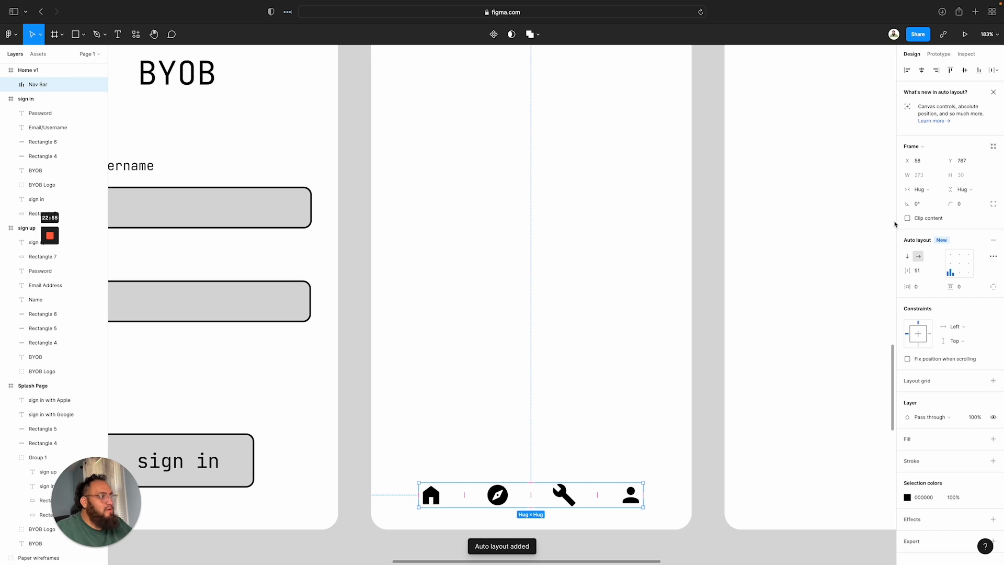
click(917, 271)
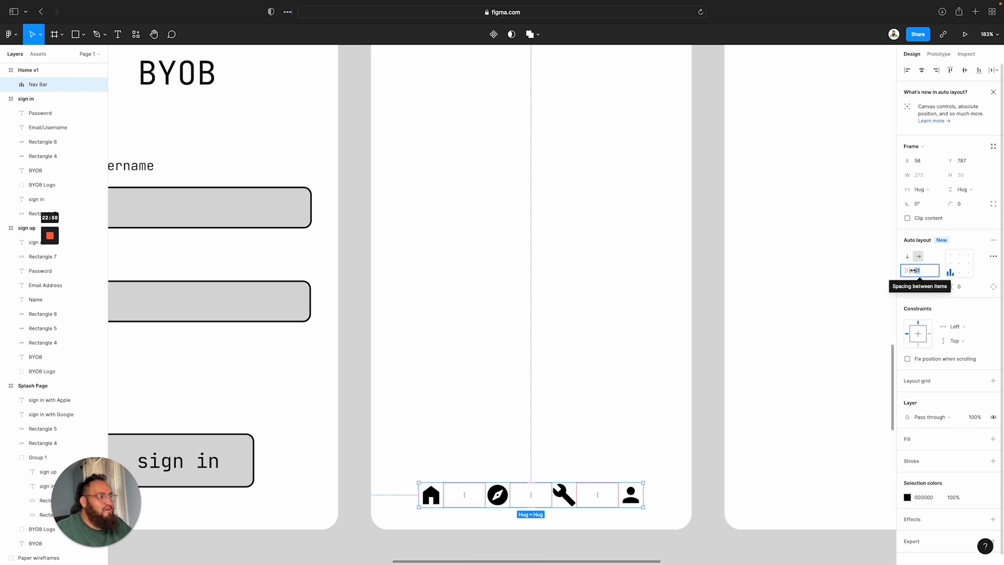
drag(910, 271, 926, 272)
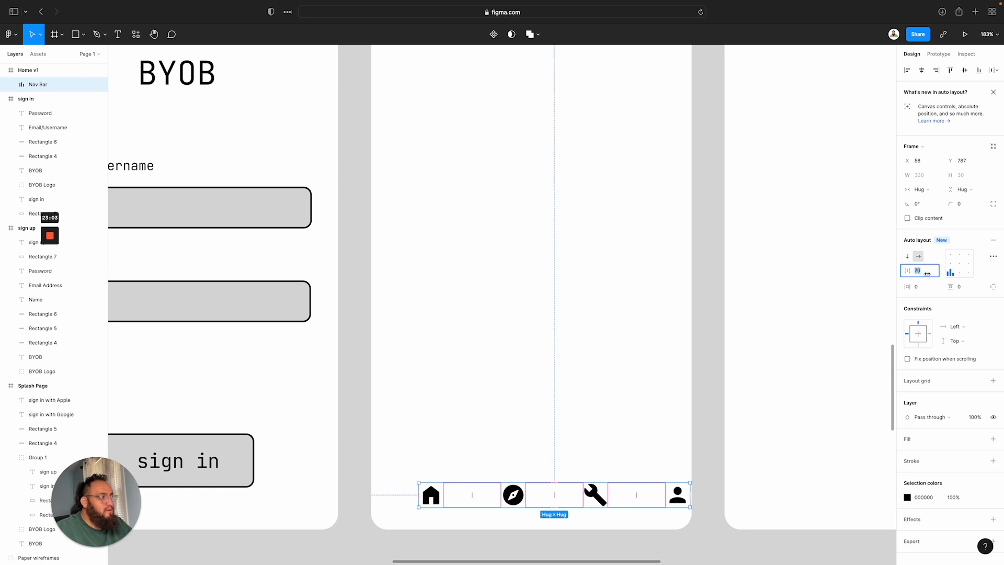
click(924, 72)
click(604, 342)
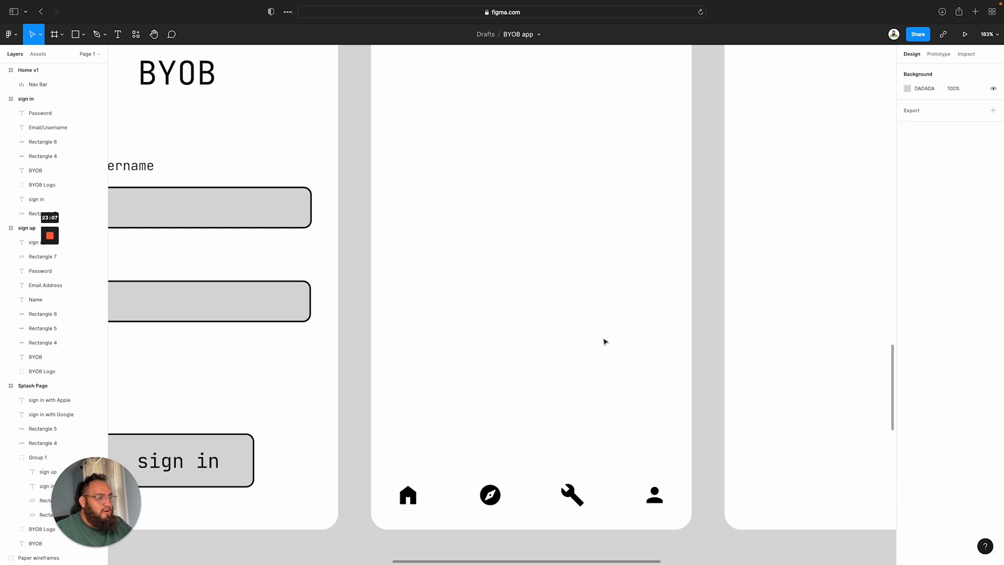
Turn the Nav Bar in the Home v1 frame into a reusable component
scroll(544, 376, up, 10)
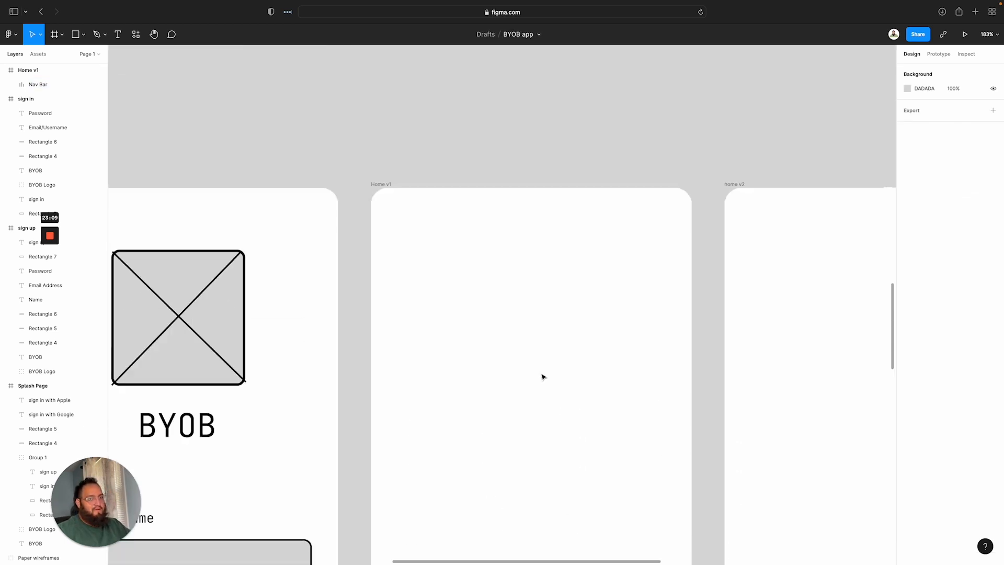
scroll(544, 377, down, 13)
scroll(246, 173, up, 4)
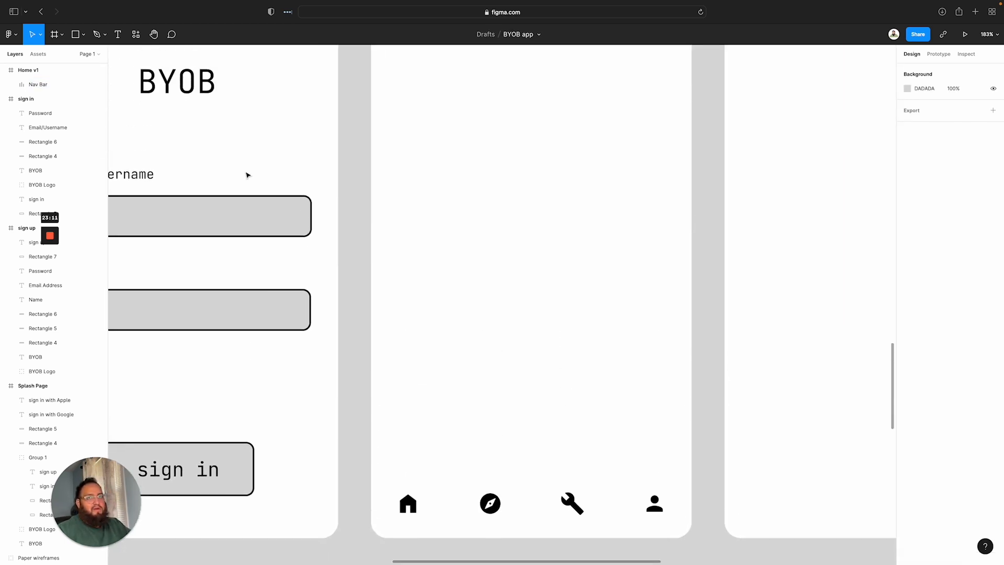
right_click(35, 85)
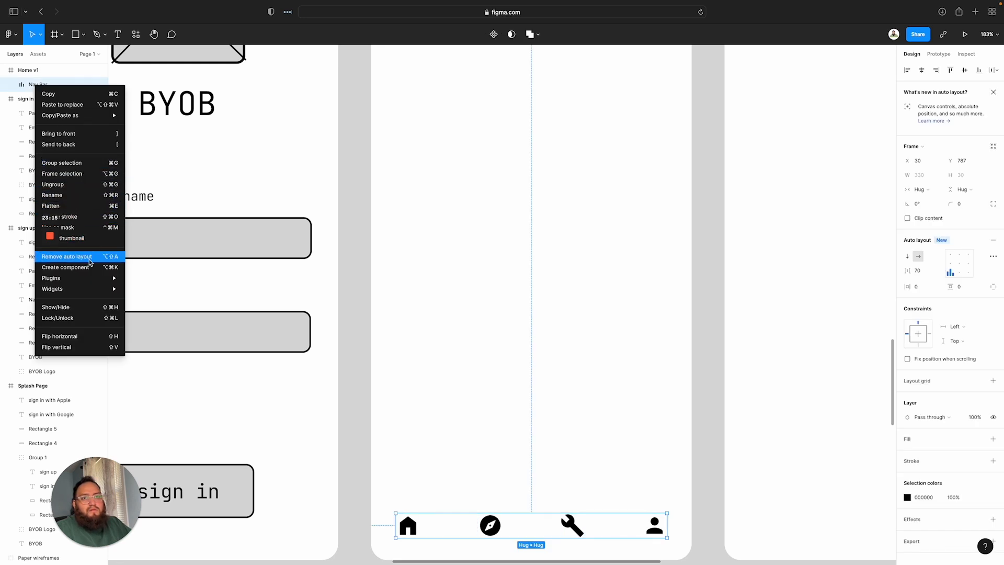
click(65, 267)
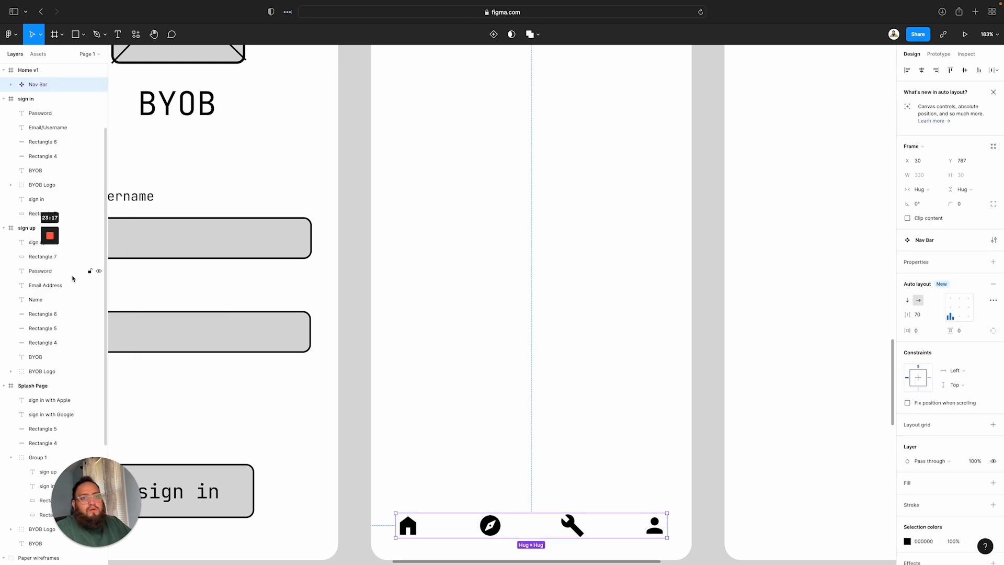
Copy the Nav Bar component from Home v1 and paste it into the home v2 and image post frames
scroll(531, 331, up, 5)
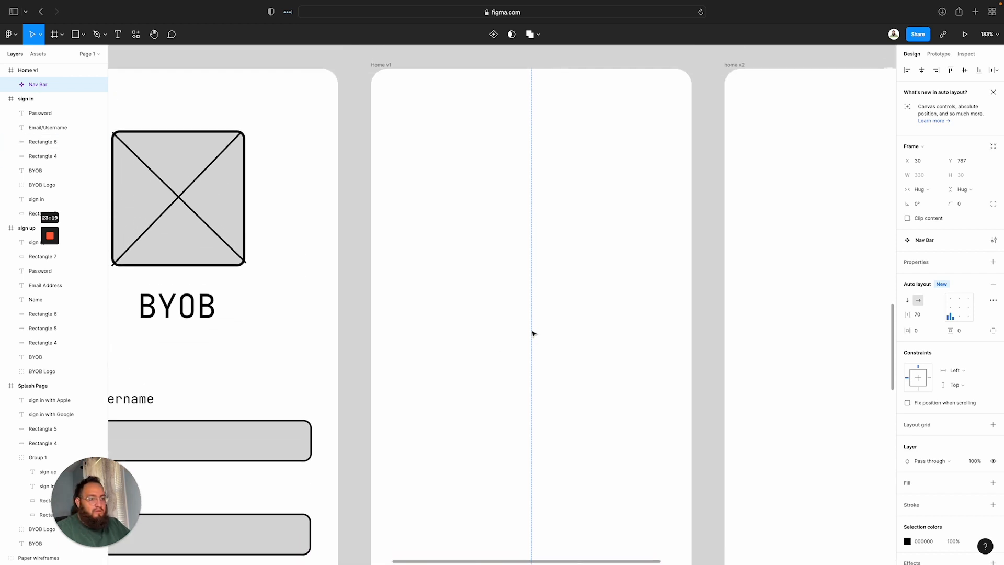
scroll(533, 334, down, 3)
scroll(533, 333, down, 8)
click(538, 351)
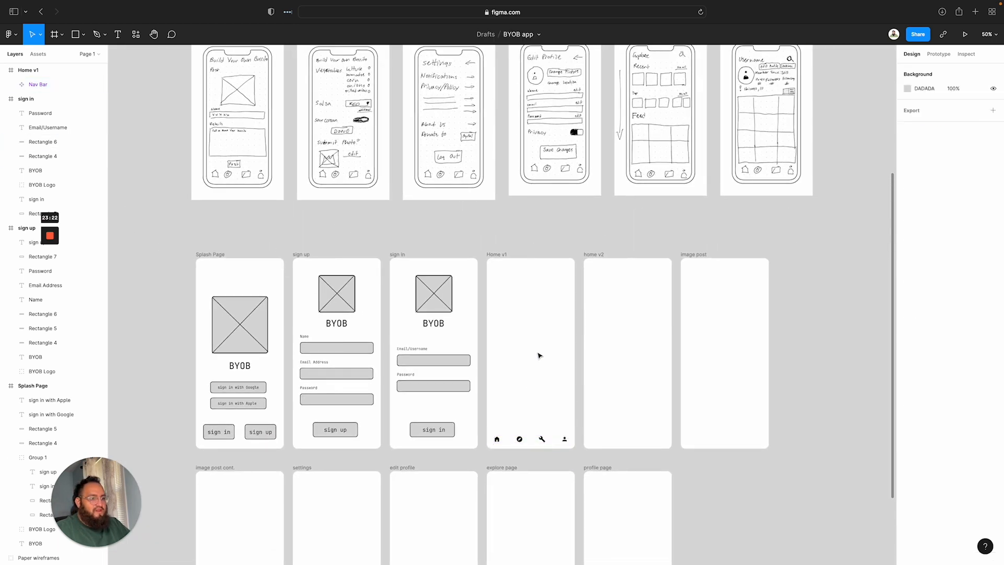
scroll(539, 354, down, 1)
scroll(538, 356, up, 4)
scroll(538, 355, down, 5)
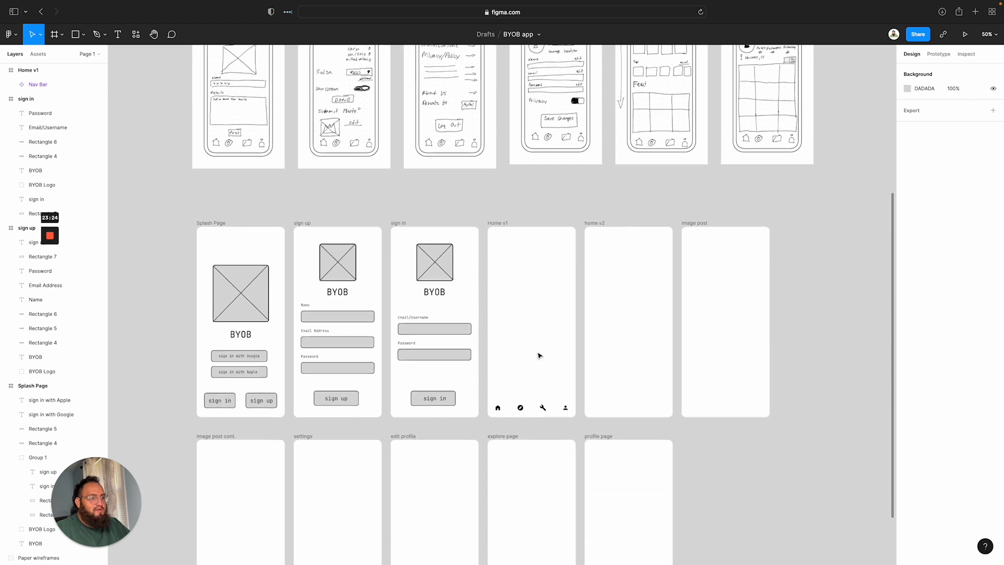
click(545, 406)
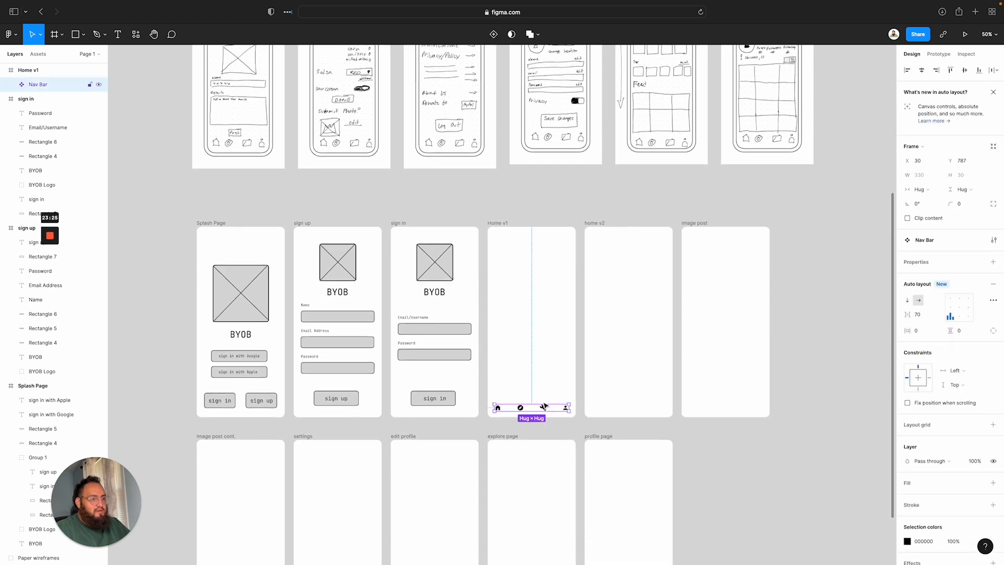
click(593, 227)
key(ctrl+v)
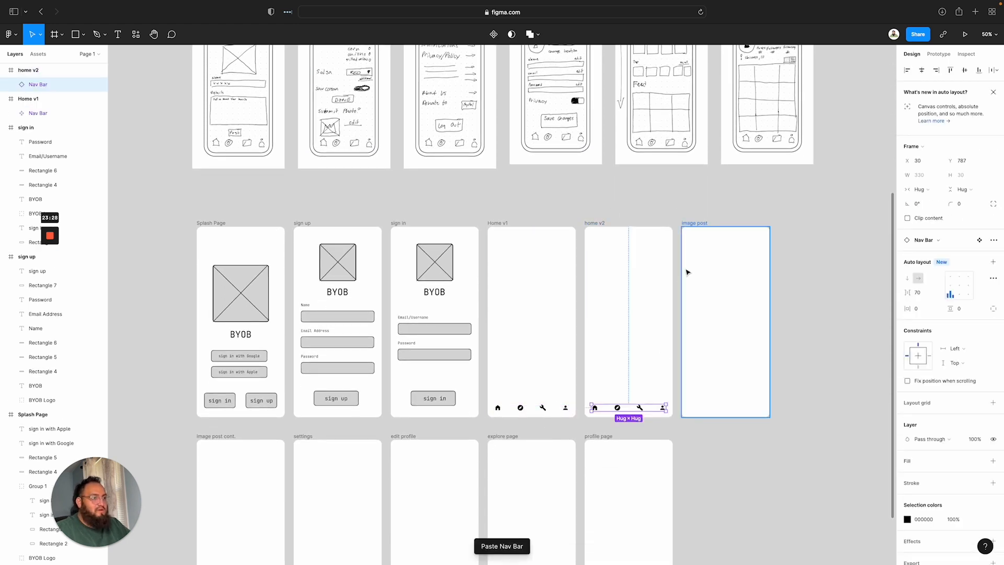
click(693, 224)
key(ctrl+v)
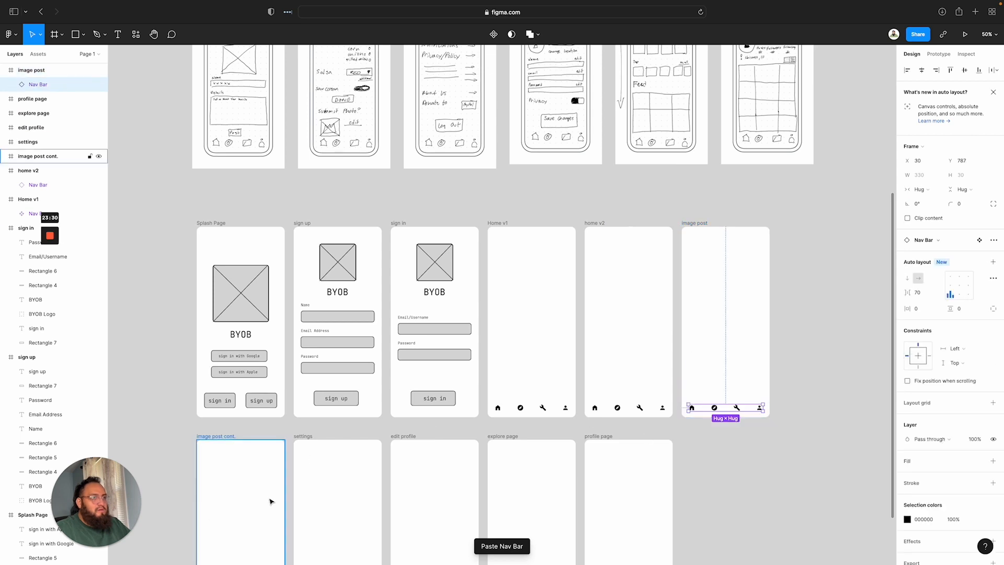
Paste the copied Nav Bar into the image post cont., settings and edit profile frames
scroll(269, 497, down, 1)
click(220, 413)
key(ctrl+v)
scroll(220, 411, down, 3)
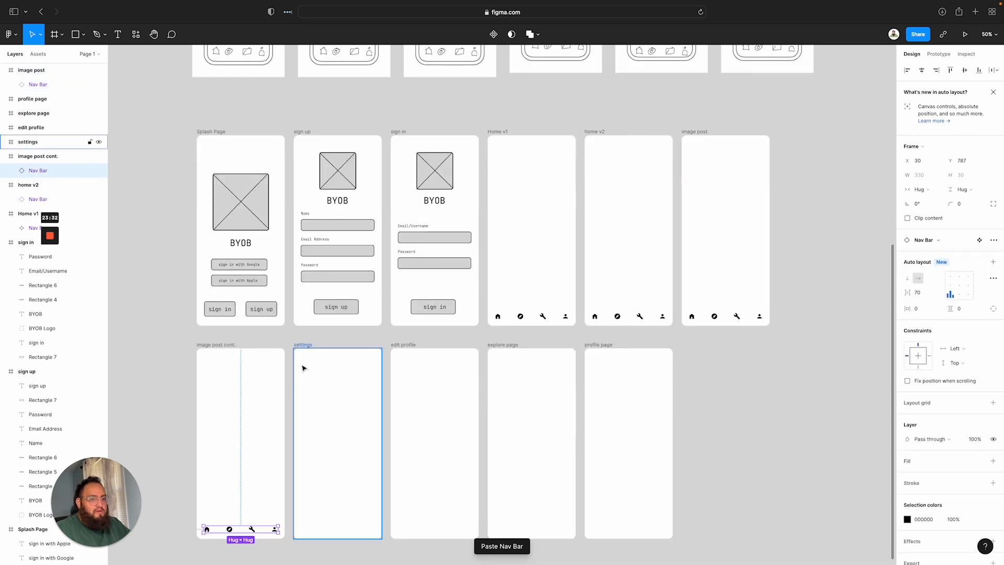
click(308, 345)
key(ctrl+v)
click(406, 345)
key(ctrl+v)
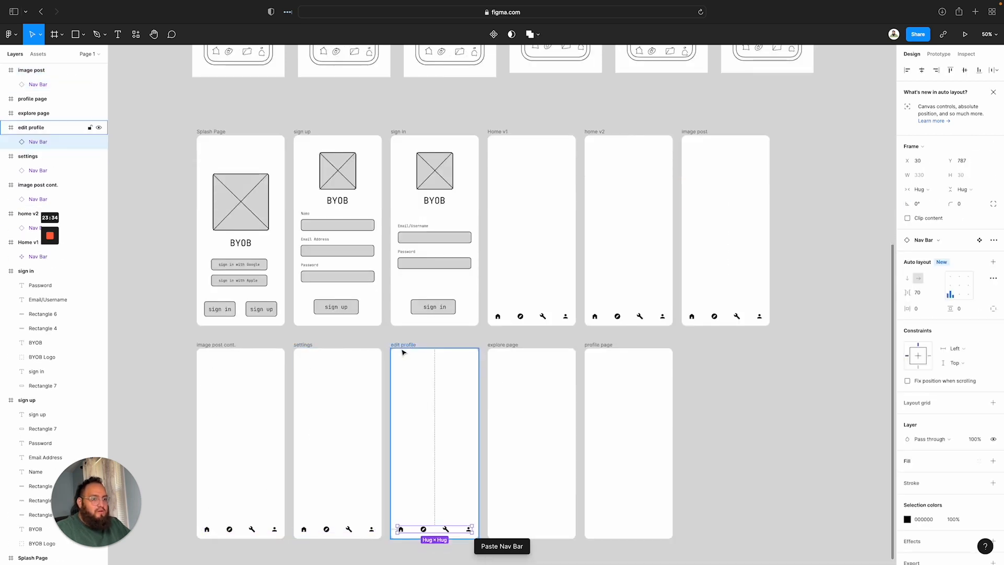
Paste the copied Nav Bar into the explore page and profile page frames
click(503, 347)
key(ctrl+v)
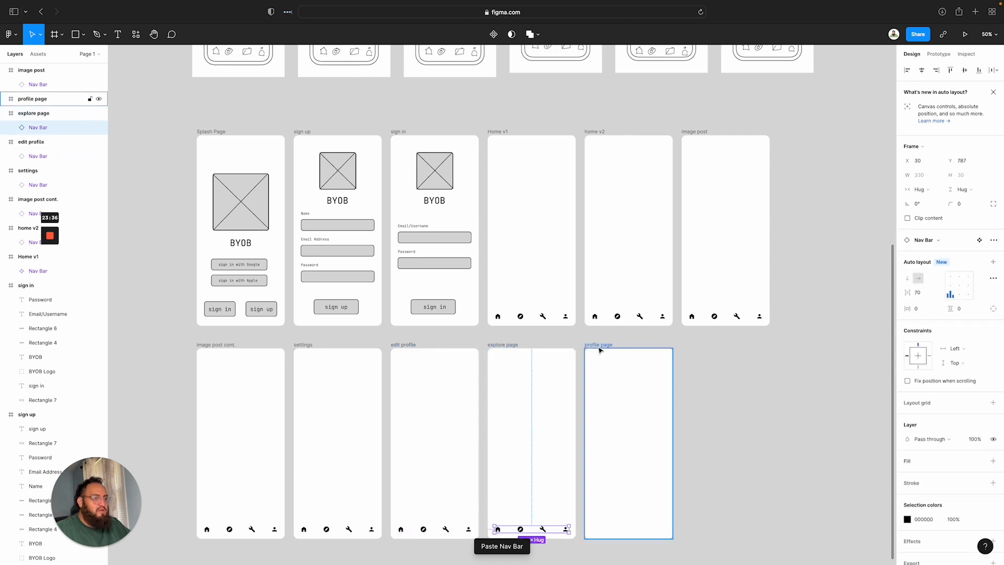
click(600, 346)
key(ctrl+v)
scroll(617, 410, down, 2)
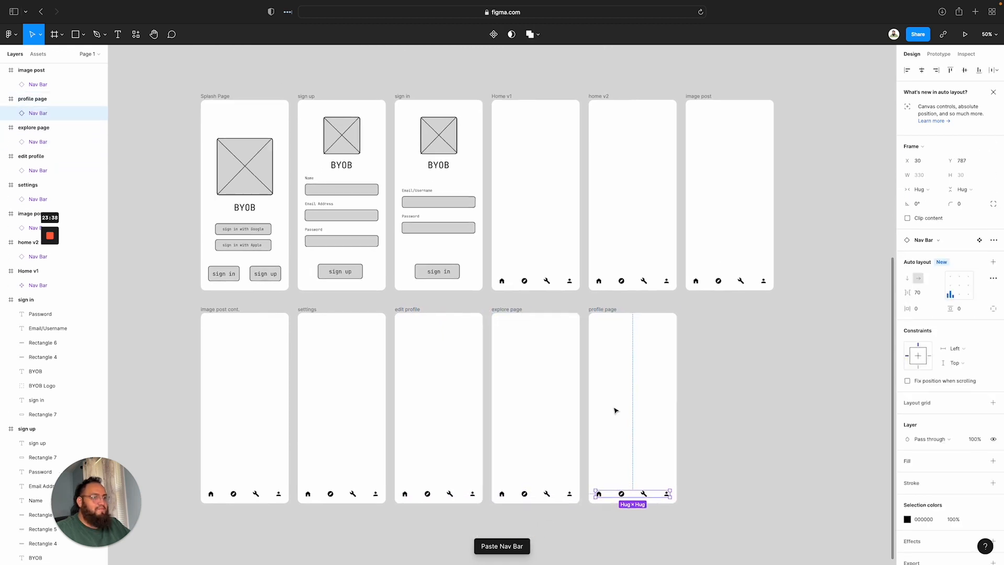
Add the greeting text "Welcome Back User," near the upper-left corner of the Home v1 frame
scroll(617, 410, up, 10)
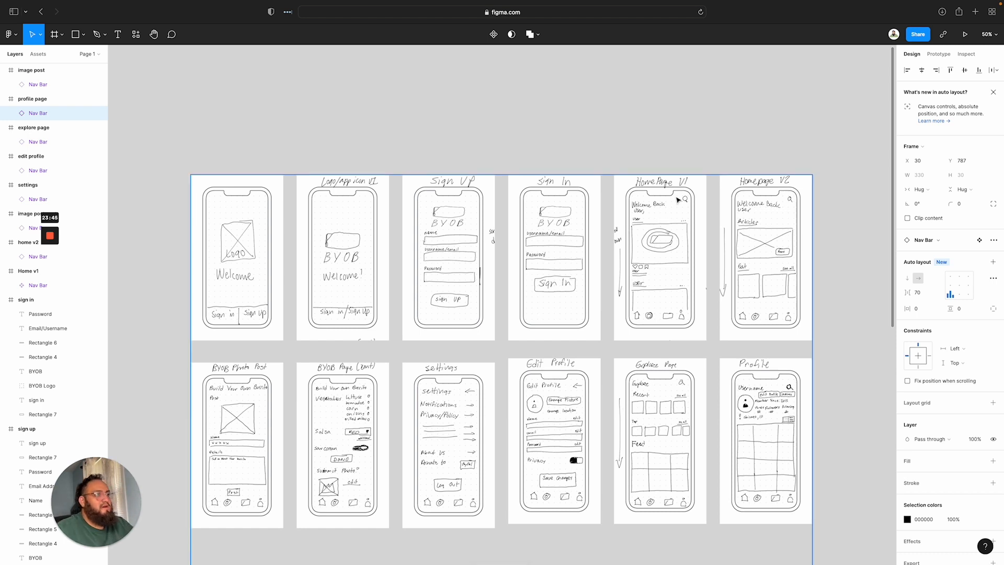
scroll(619, 238, down, 5)
scroll(616, 246, down, 3)
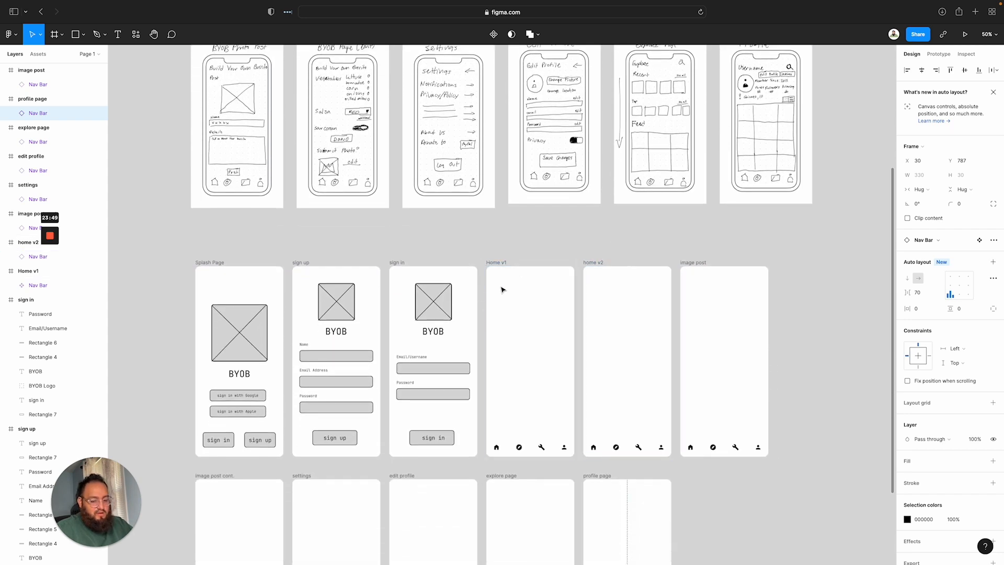
scroll(527, 314, up, 10)
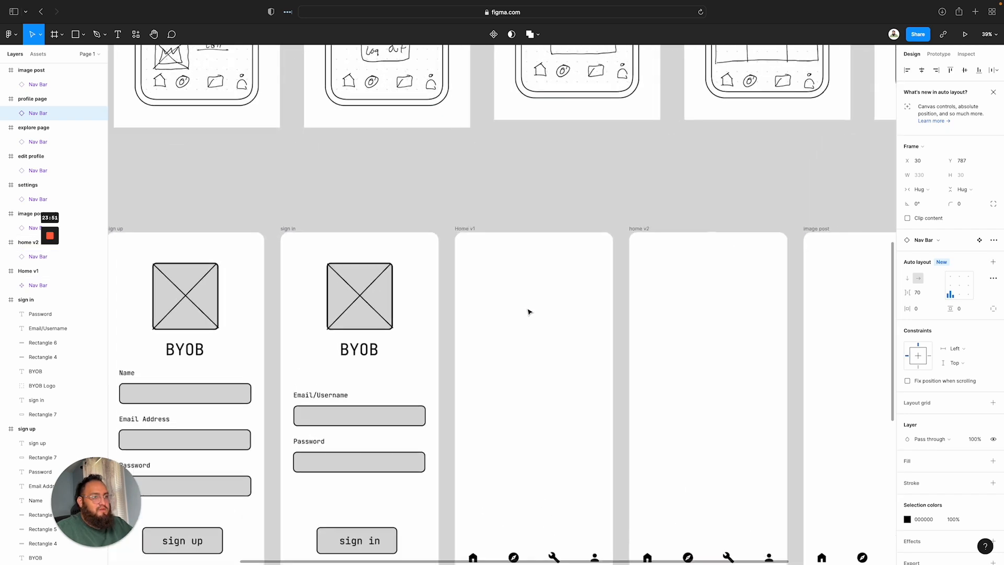
scroll(529, 310, up, 1)
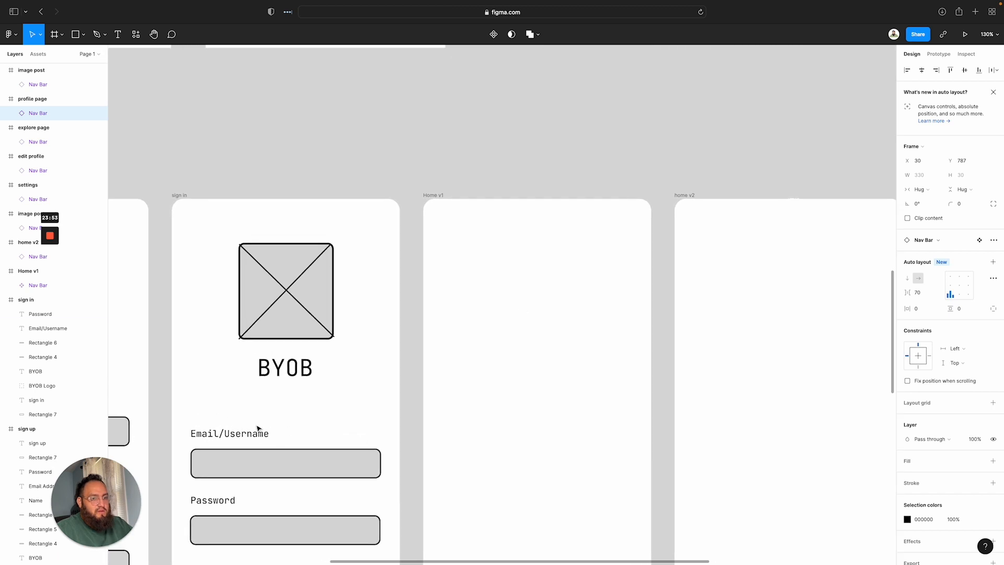
key(t)
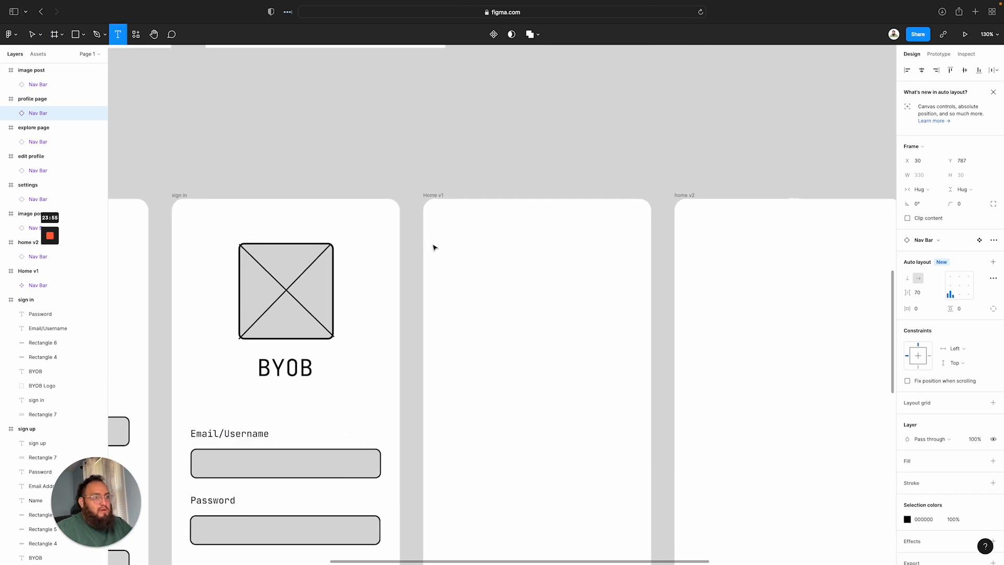
click(434, 248)
text(Welcome)
key(Escape)
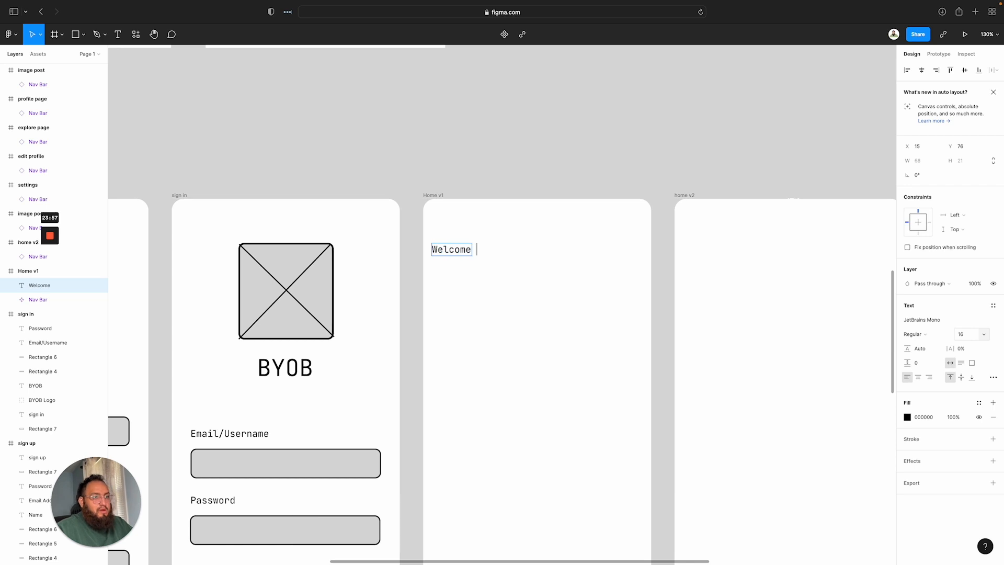
text(Bac)
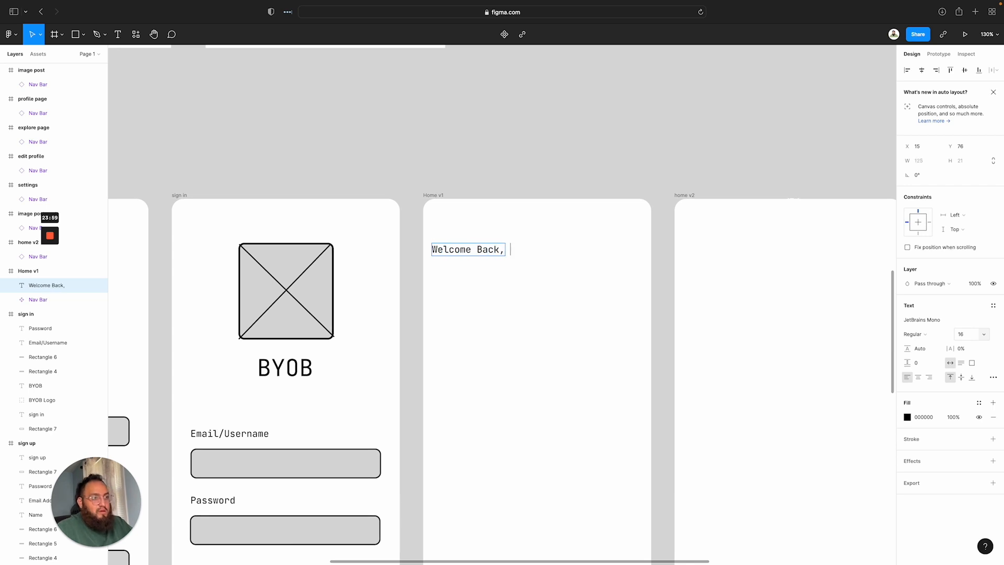
text(k User)
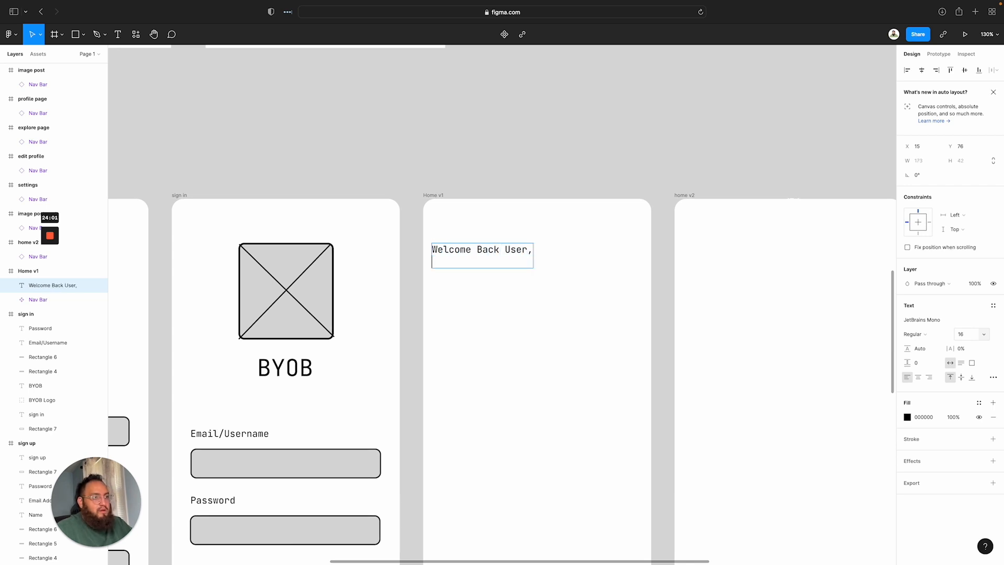
key(Escape)
scroll(498, 312, left, 1)
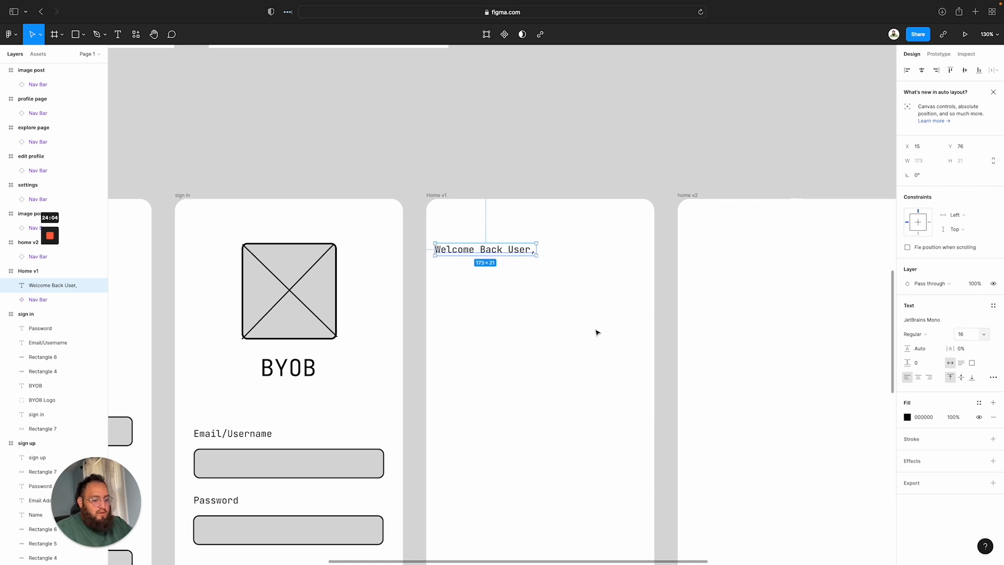
click(610, 271)
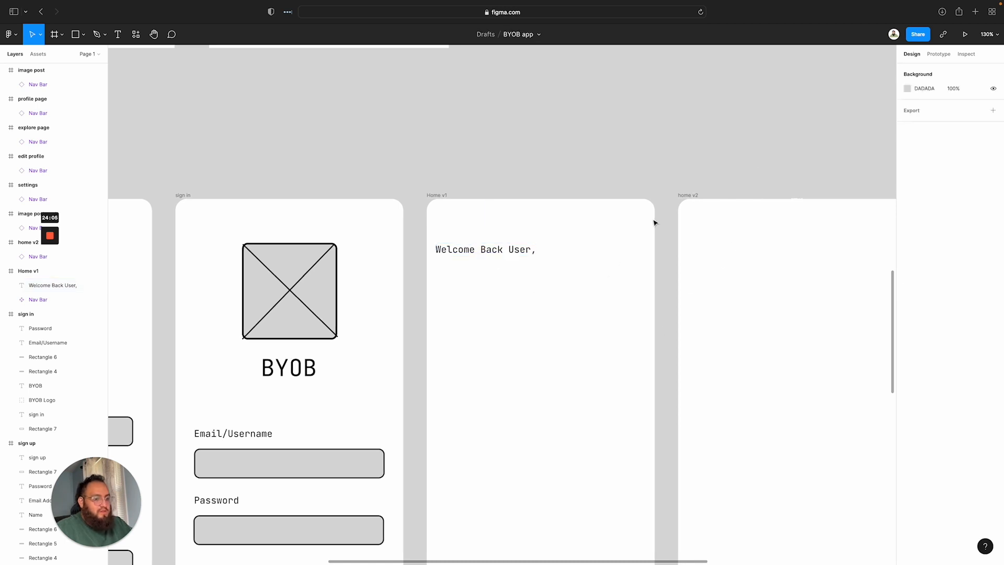
Find the outline magnifier in the Iconify plugin's Google Material Icons with the term "search" and place it beside the Home v1 greeting
right_click(617, 254)
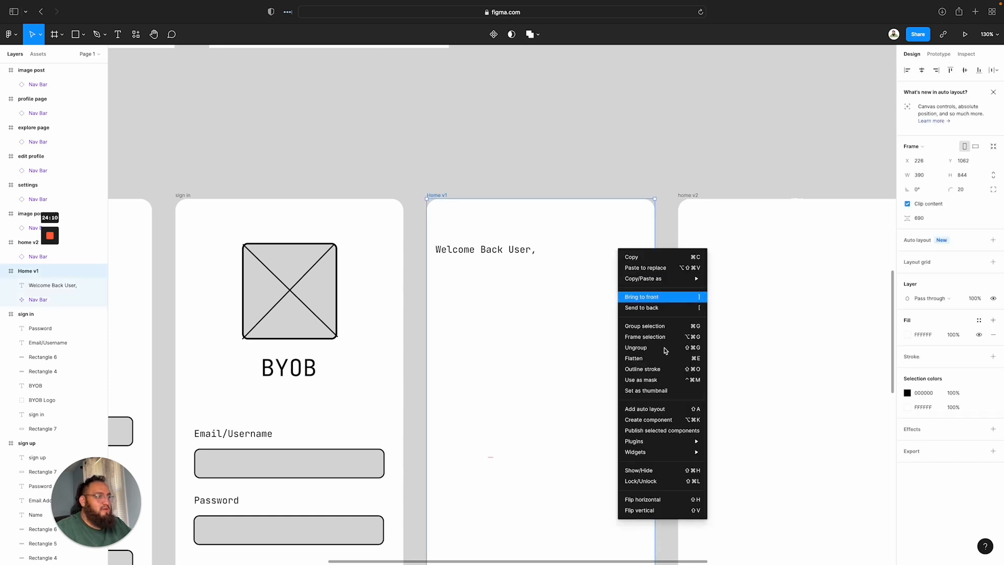
mouse_move(678, 455)
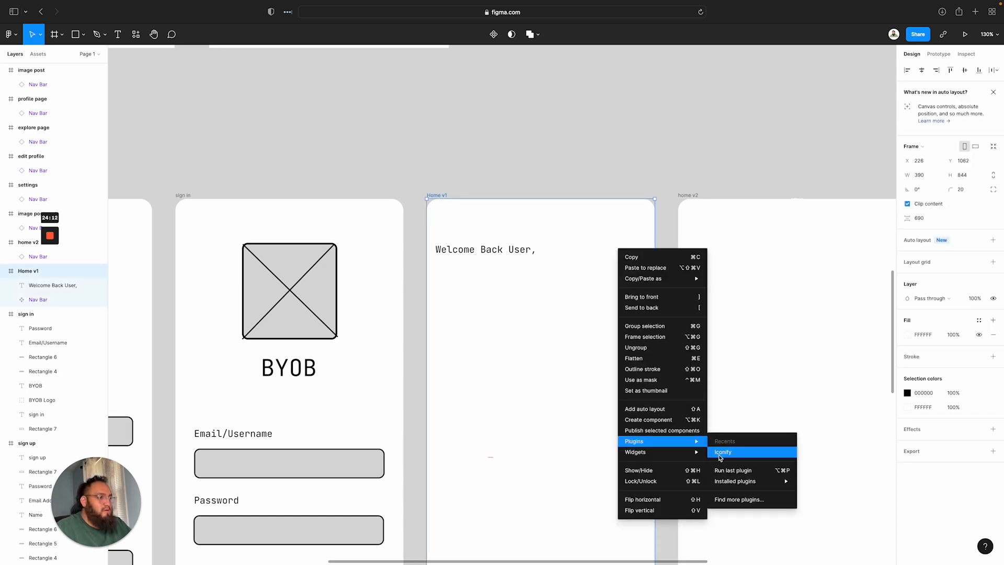
click(722, 452)
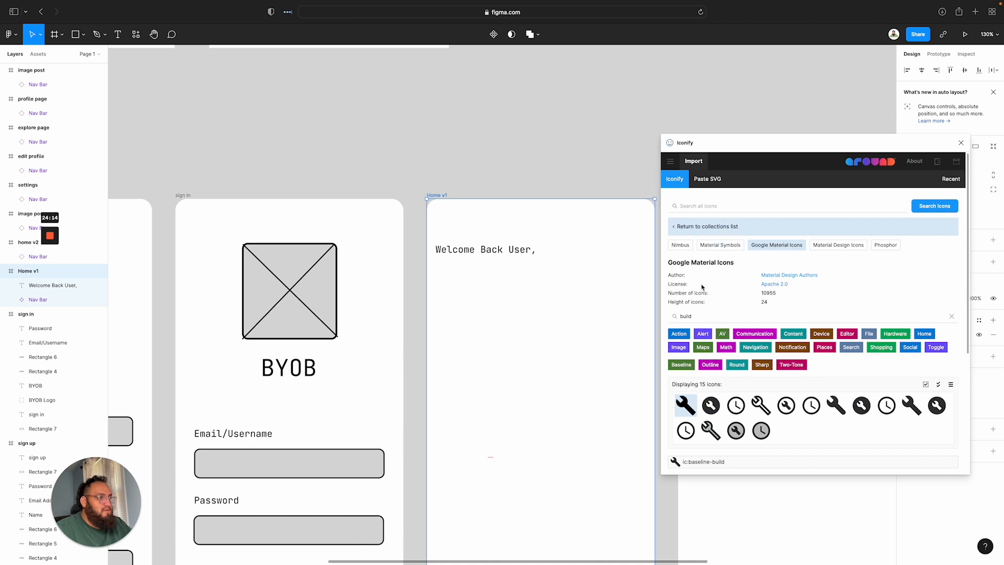
scroll(703, 293, down, 1)
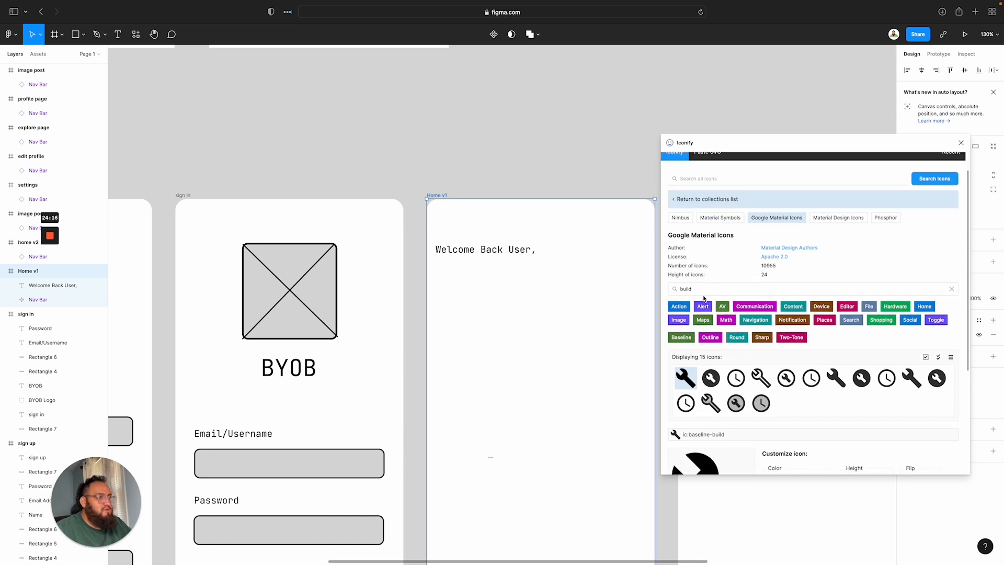
double_click(686, 288)
text(search)
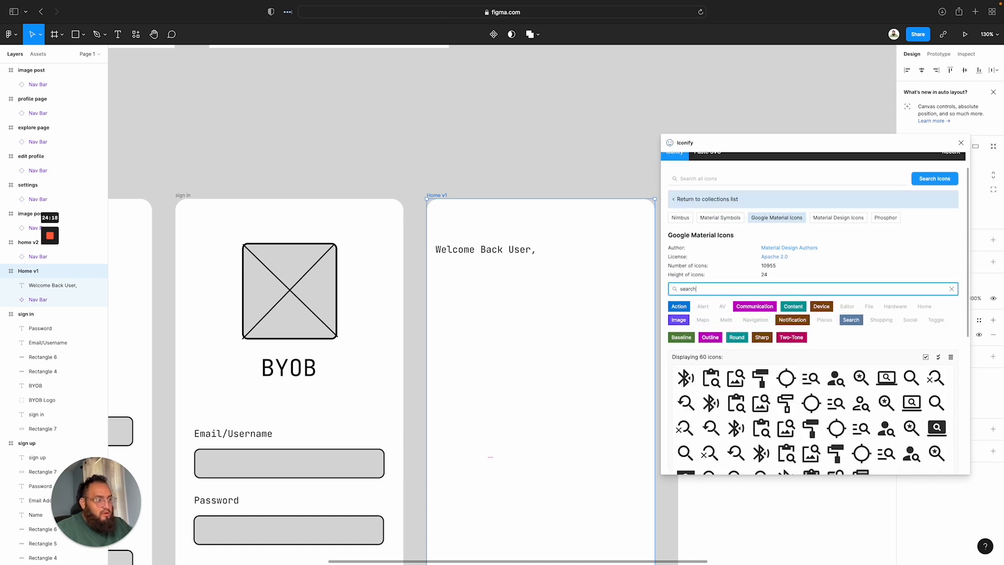
scroll(839, 402, down, 2)
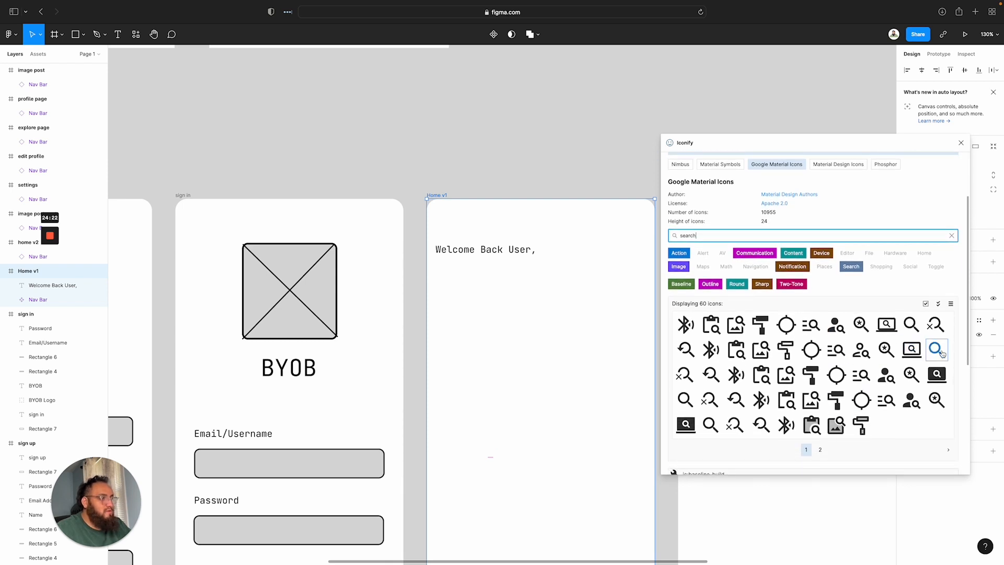
drag(941, 354, 578, 262)
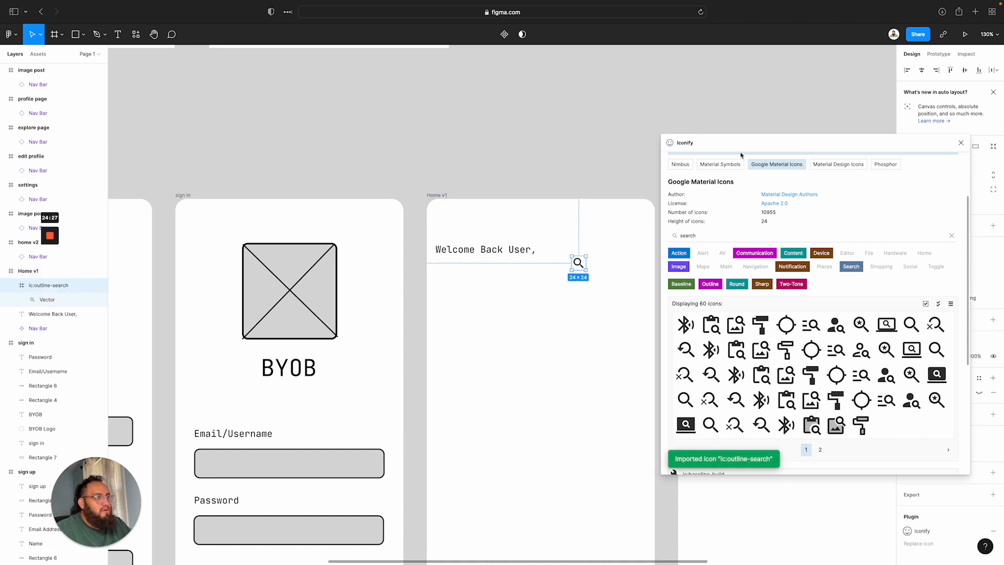
Close the icon plugin and set the search icon's size to 30 × 30
click(961, 143)
click(926, 179)
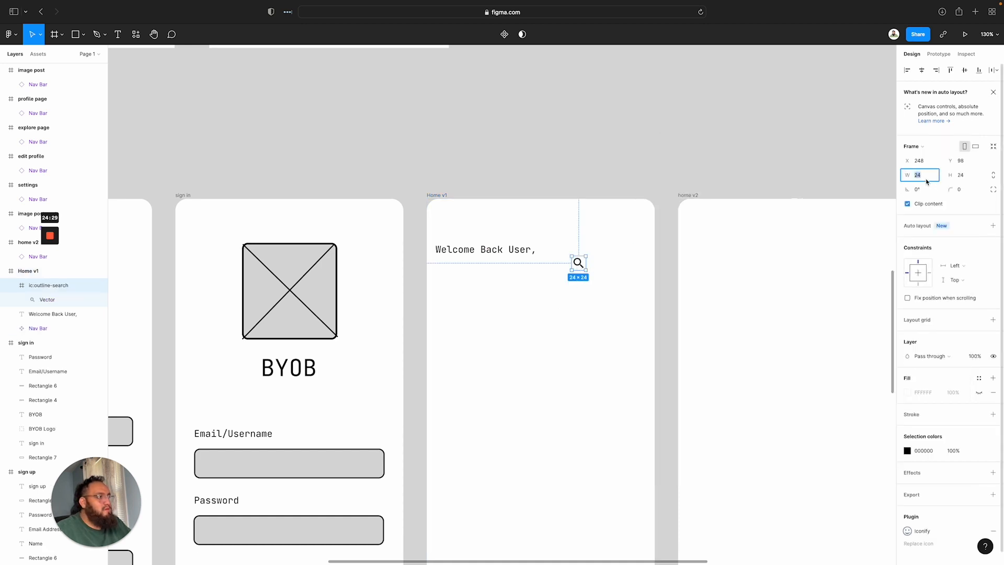
key(Tab)
text(34)
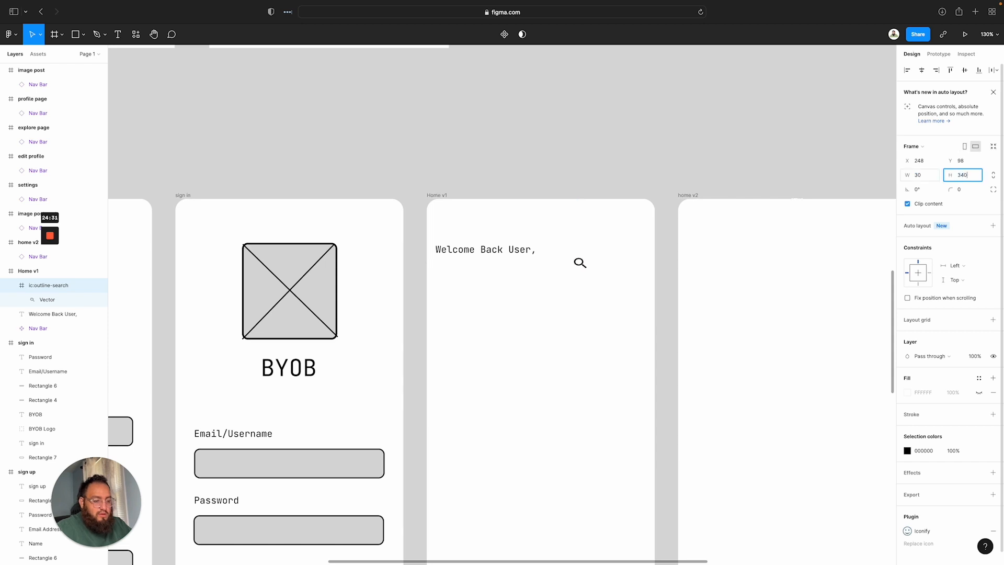
key(Return)
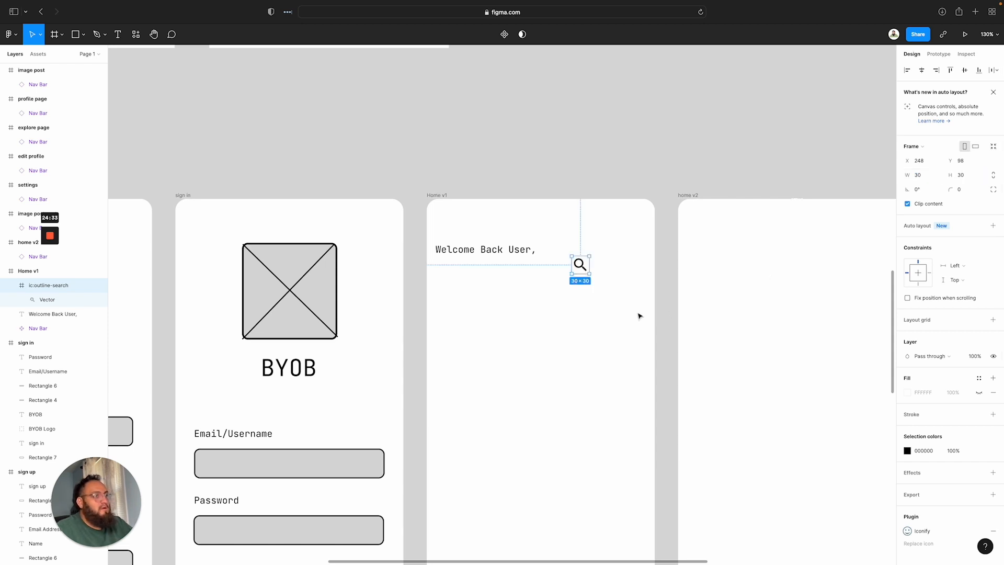
Move the search icon to the Home v1 frame's upper-right corner and shift the greeting text slightly up and to the right
click(627, 314)
drag(585, 265, 636, 229)
click(503, 254)
drag(504, 254, 508, 245)
click(545, 277)
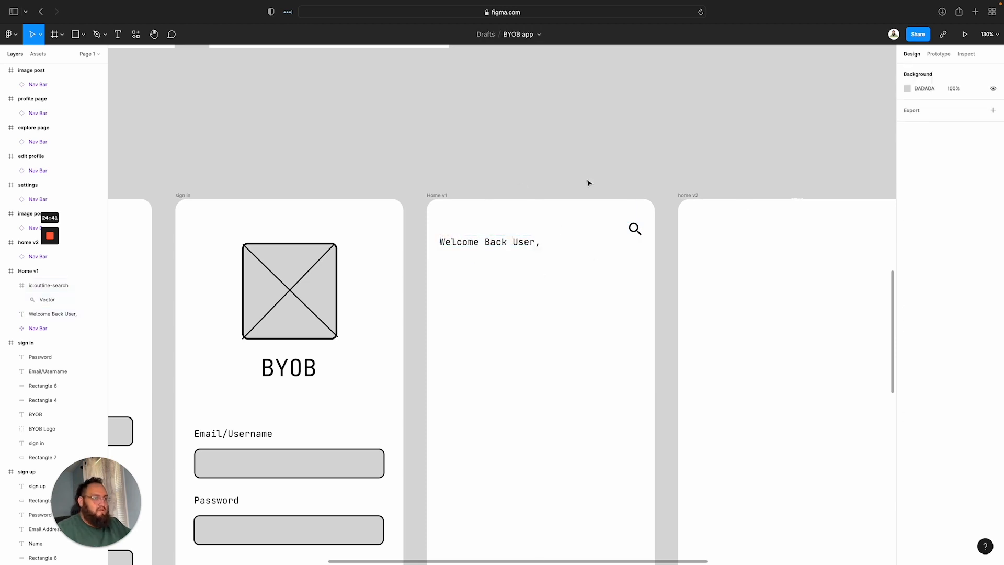
Add a layout grid to the Home v1 frame with 5 stretched columns and a margin of 16
click(436, 195)
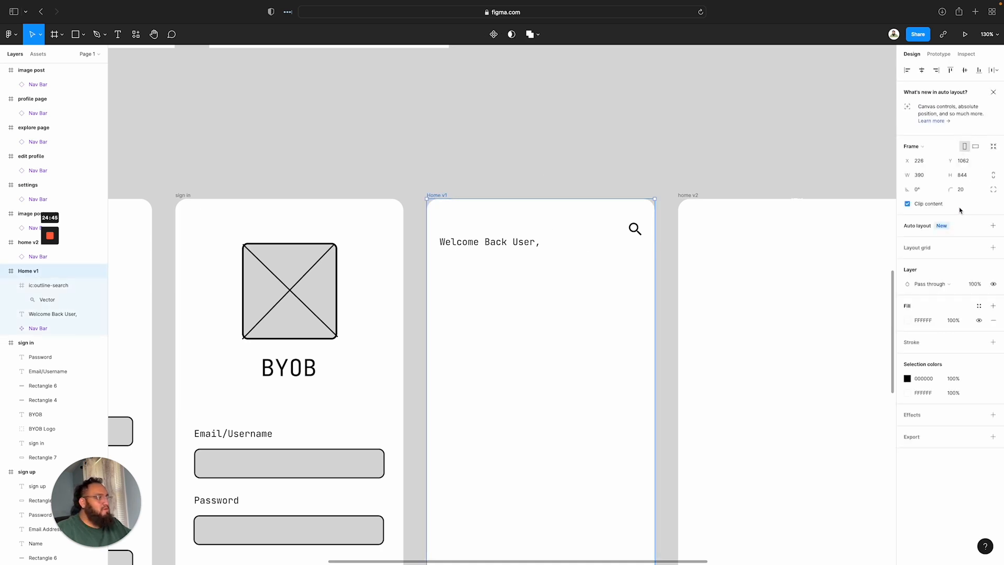
click(993, 247)
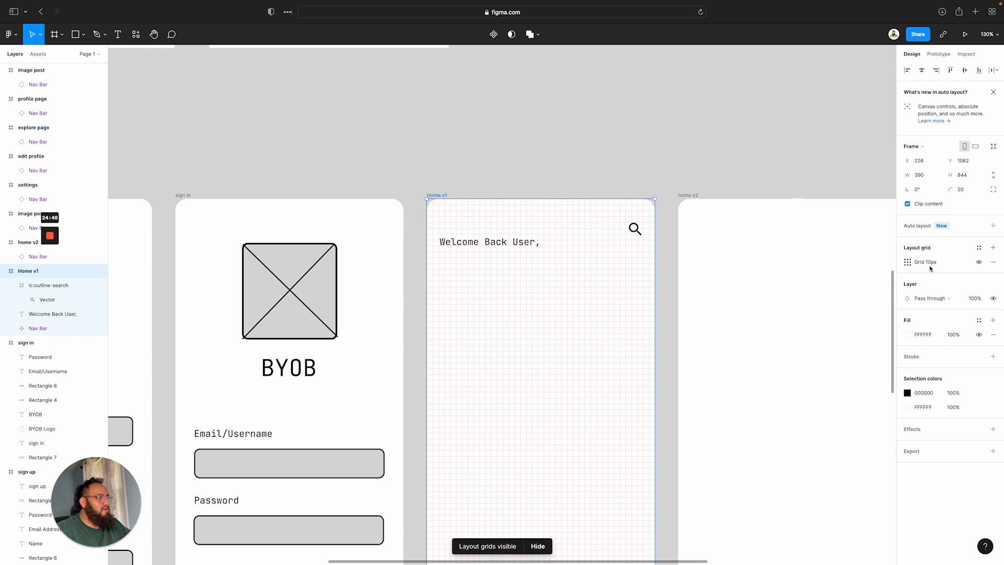
click(910, 266)
click(813, 264)
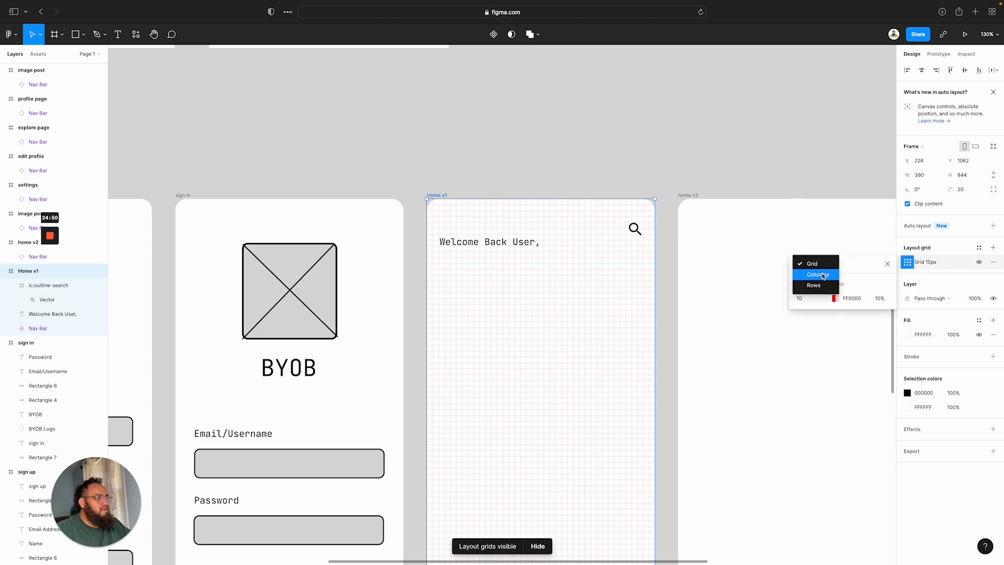
click(819, 276)
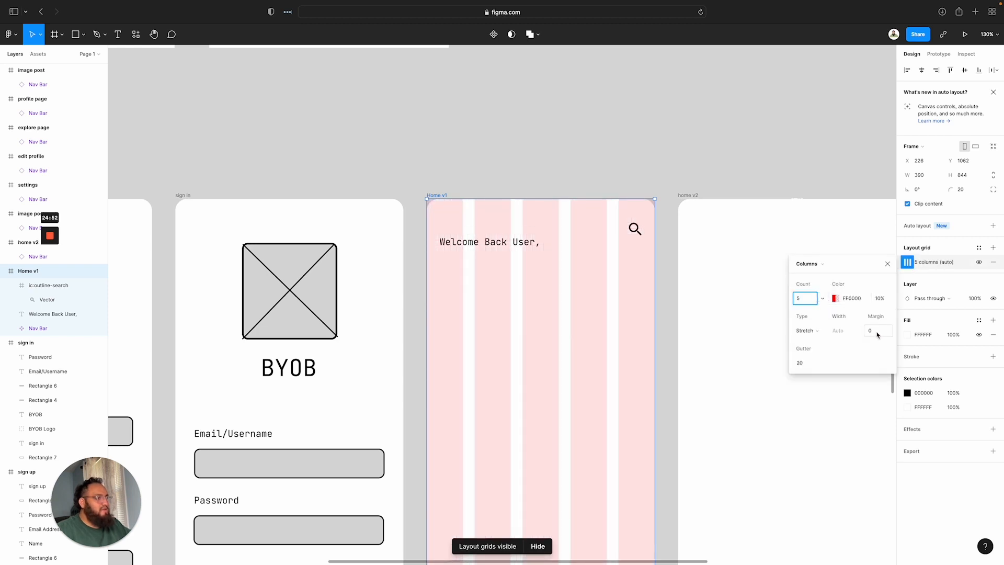
click(876, 331)
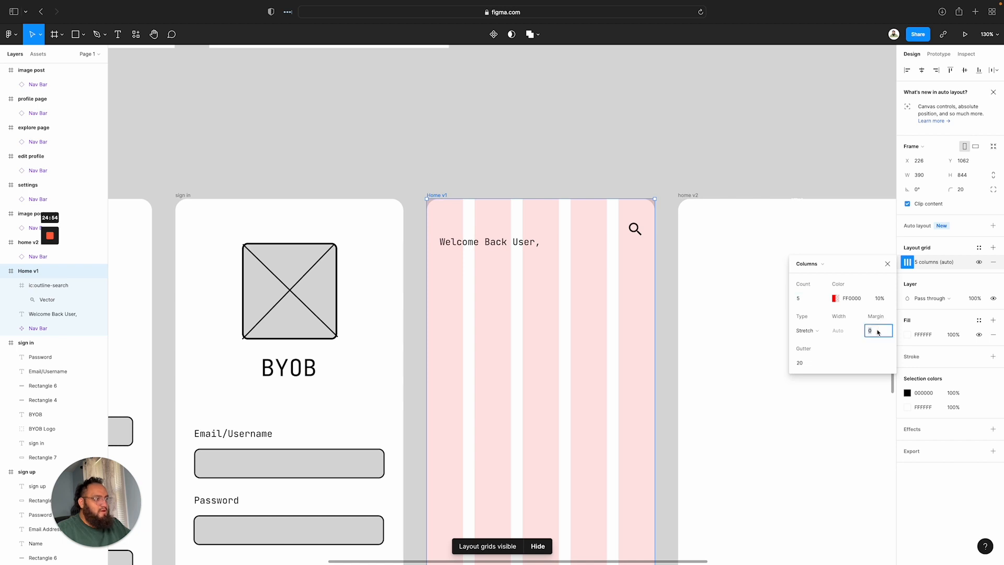
text(15)
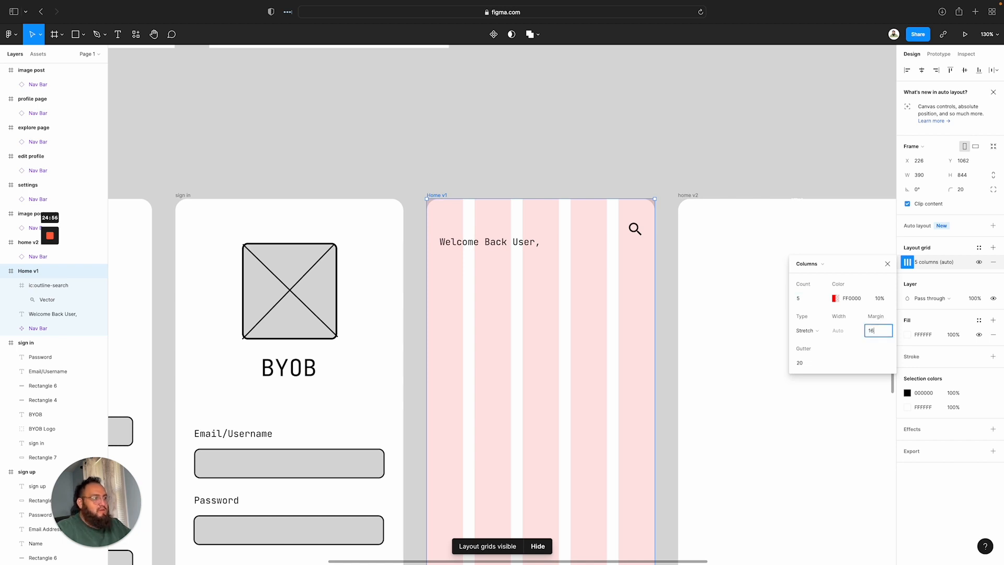
key(Return)
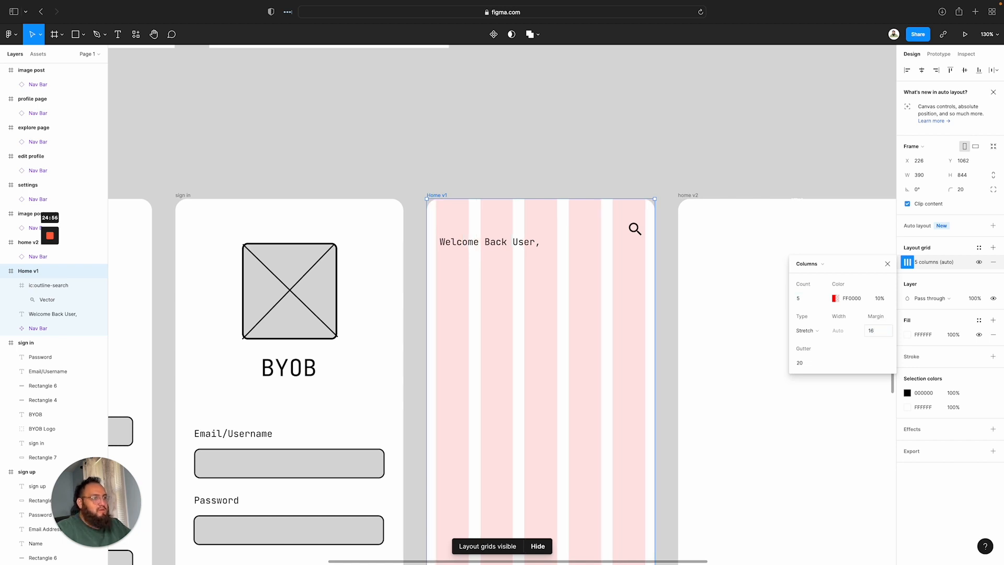
Align the search icon with the column grid's right margin and the greeting text with its left margin
click(639, 231)
drag(637, 229, 639, 230)
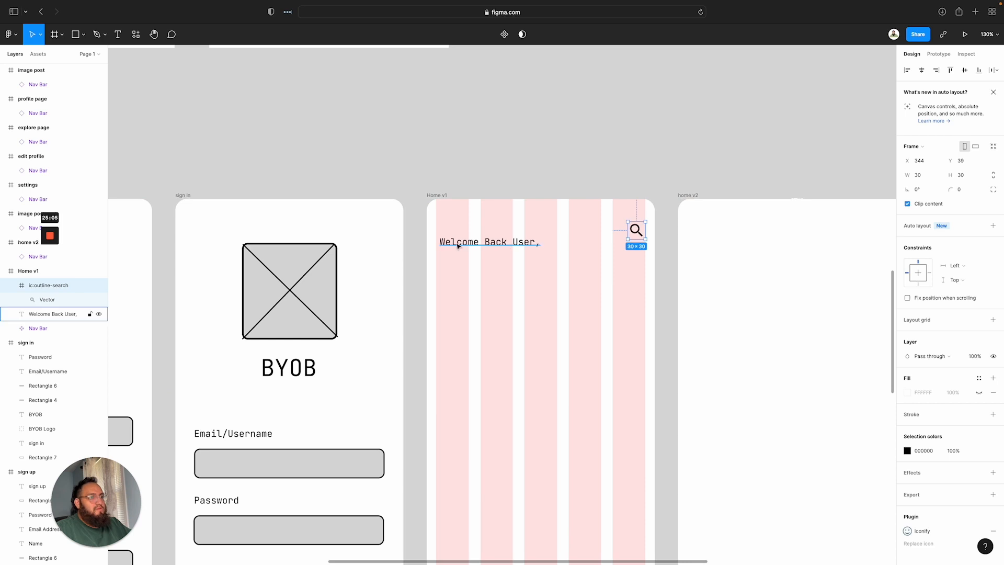
drag(457, 246, 453, 245)
click(682, 184)
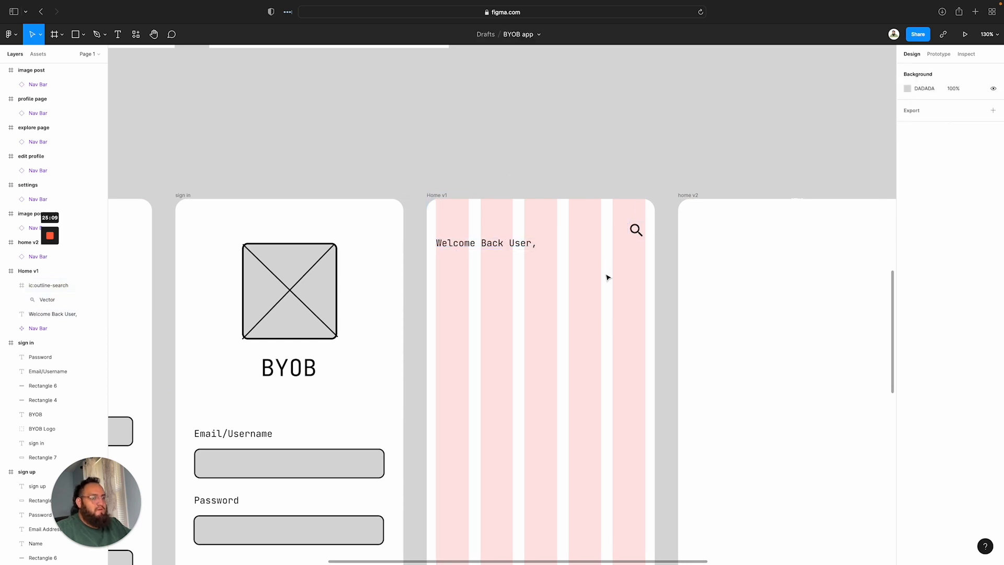
Set the "Welcome Back User," text to font size 20 and Medium weight
scroll(607, 278, down, 5)
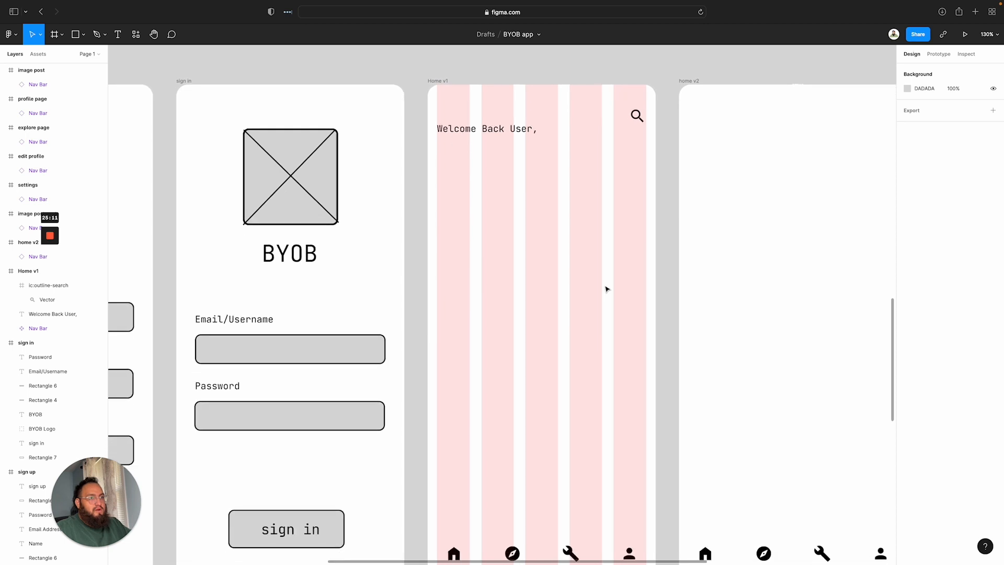
click(486, 131)
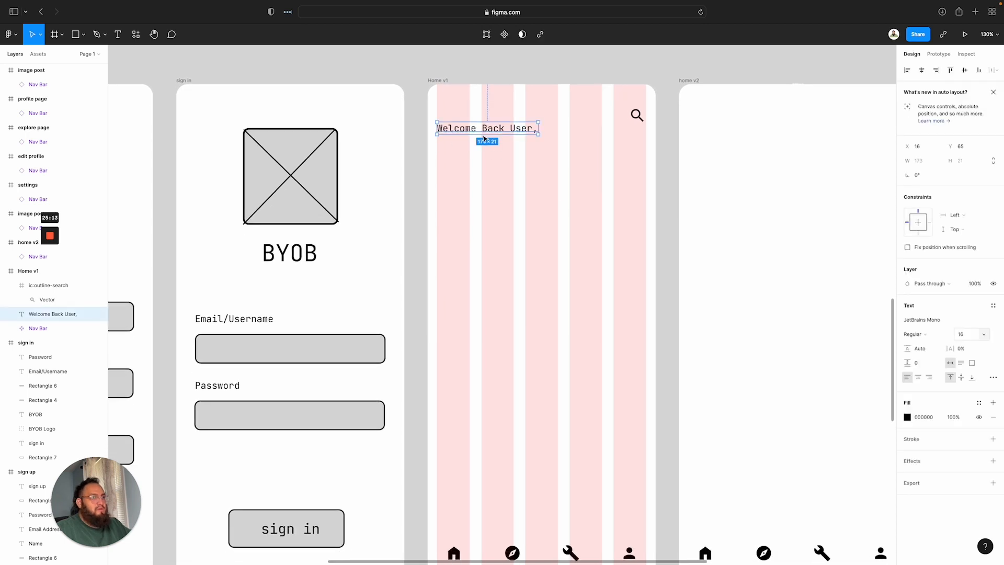
key(Return)
click(985, 335)
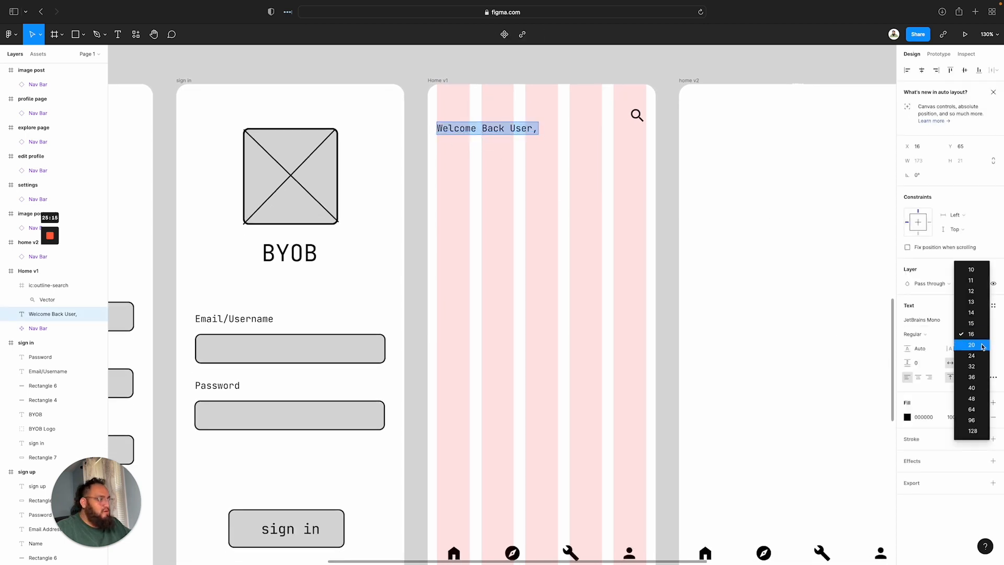
click(979, 354)
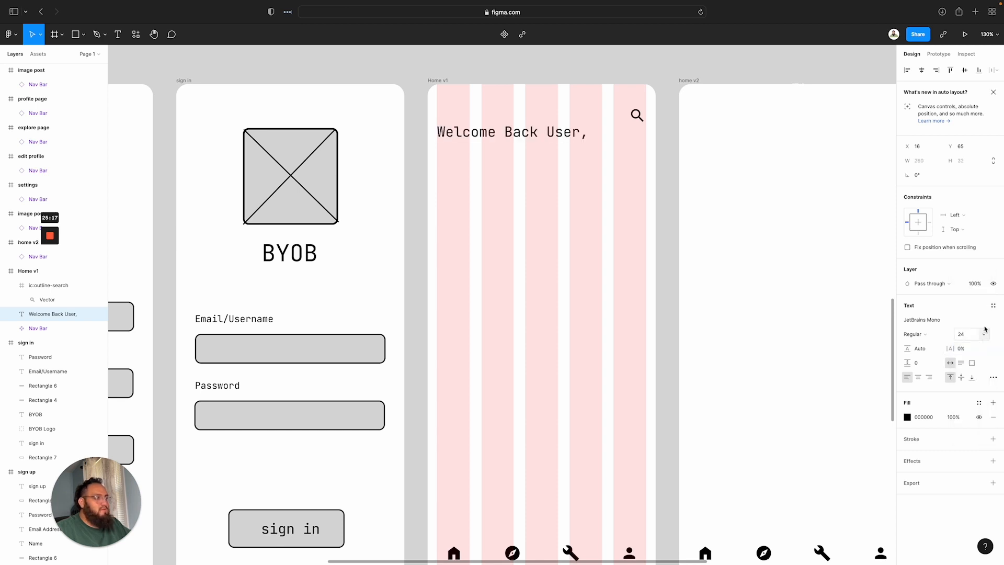
click(984, 334)
click(980, 323)
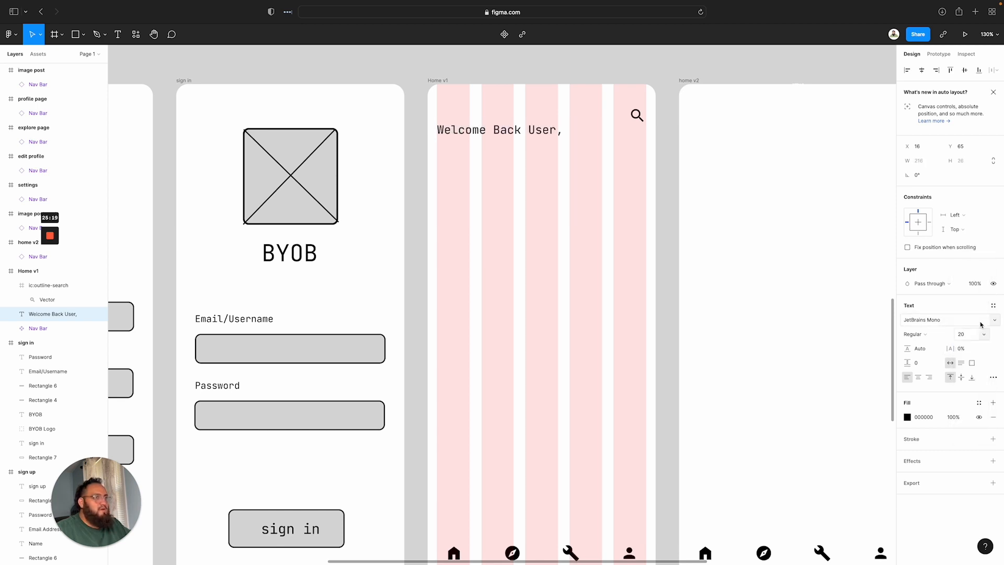
click(915, 334)
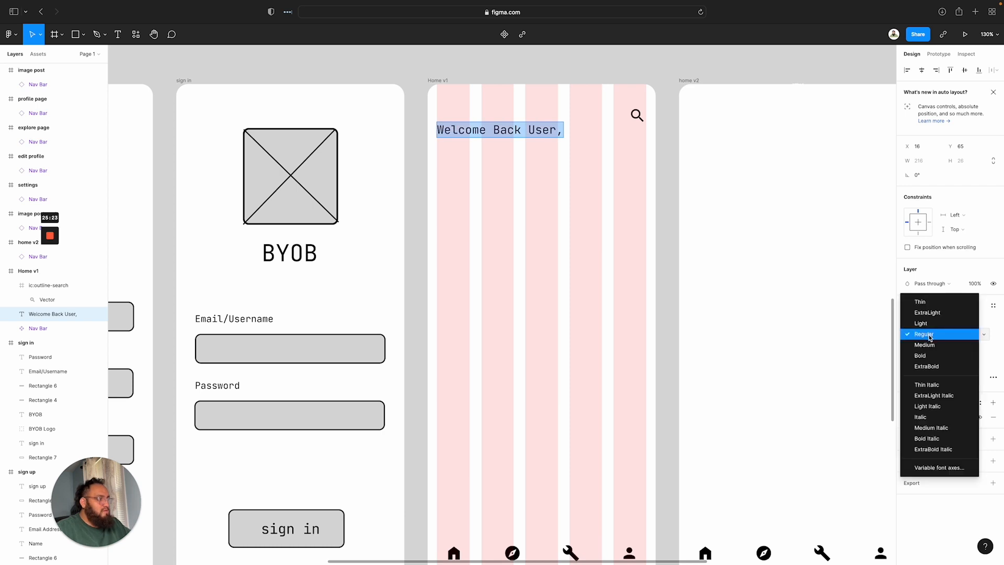
click(924, 345)
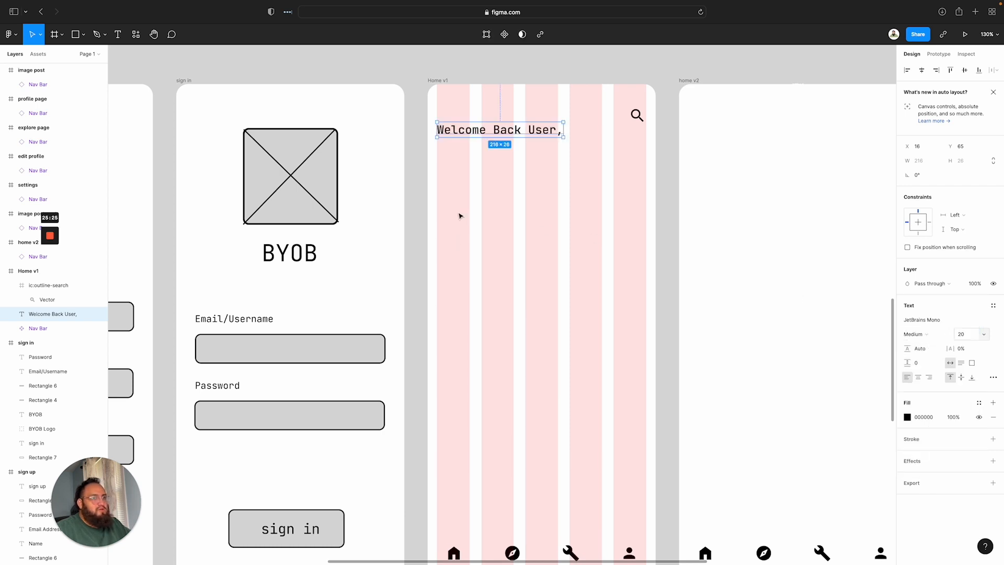
Check the Home Page V1 sketch and add the text "user" below the greeting in the Home v1 frame
scroll(591, 213, up, 20)
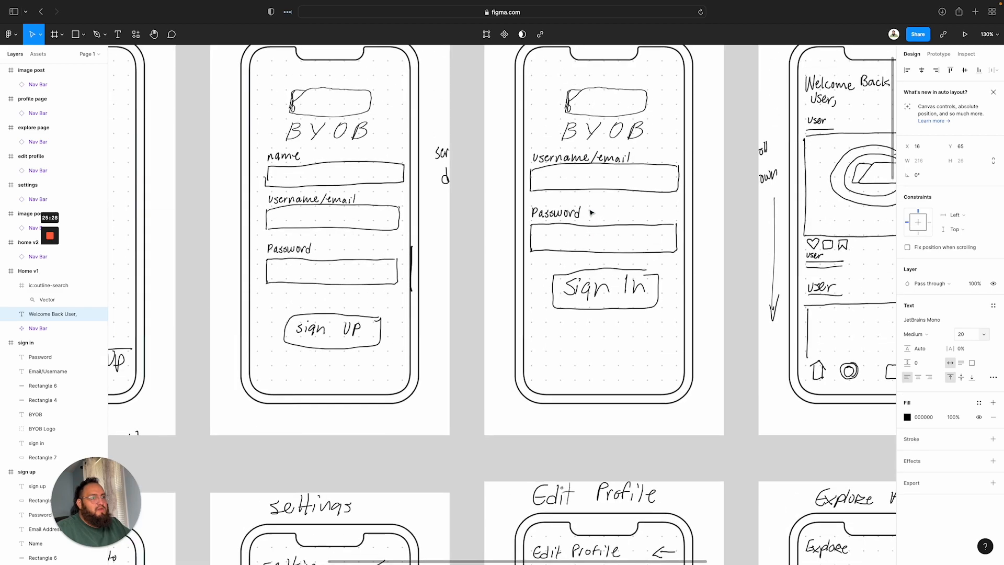
scroll(591, 212, right, 3)
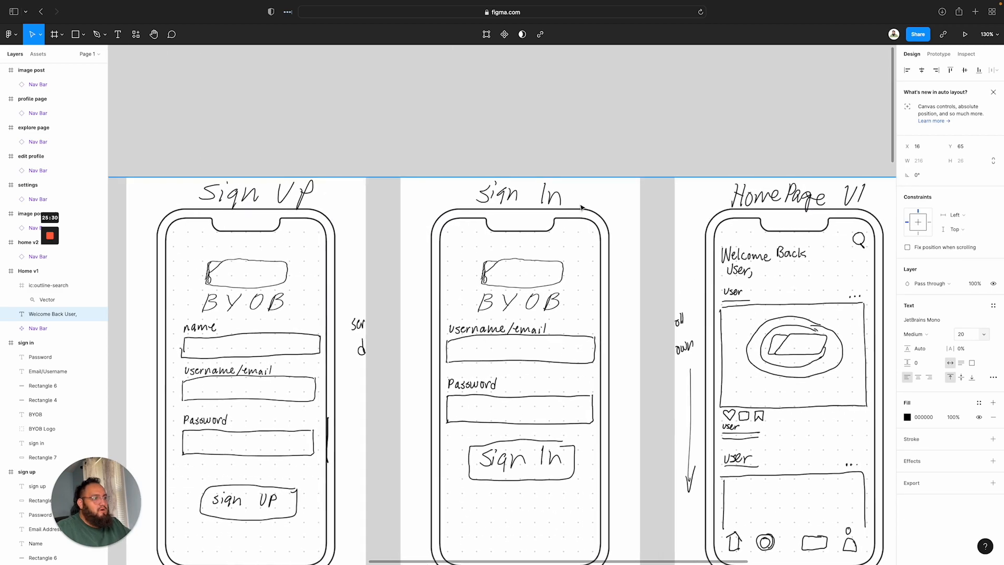
scroll(582, 207, down, 10)
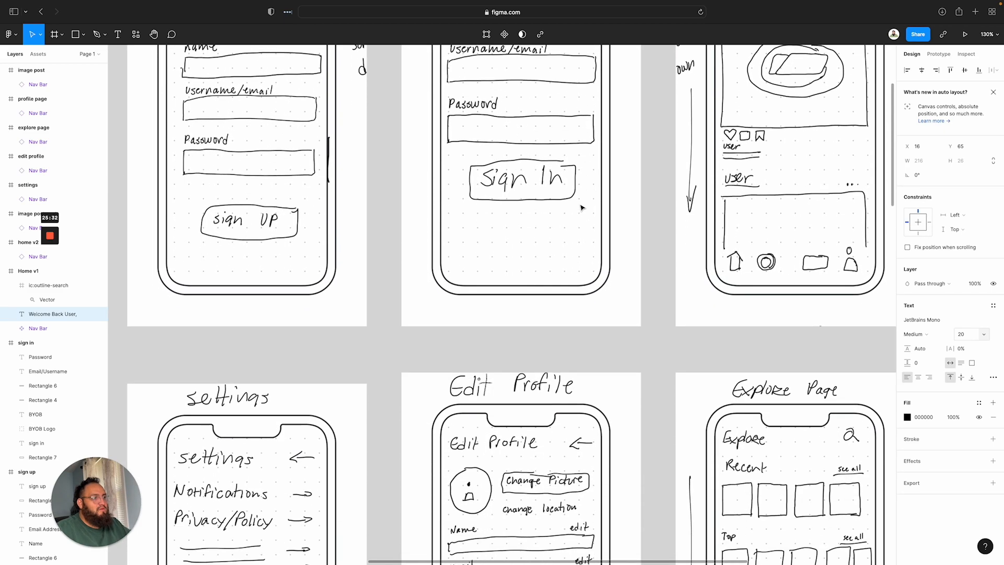
scroll(582, 208, down, 20)
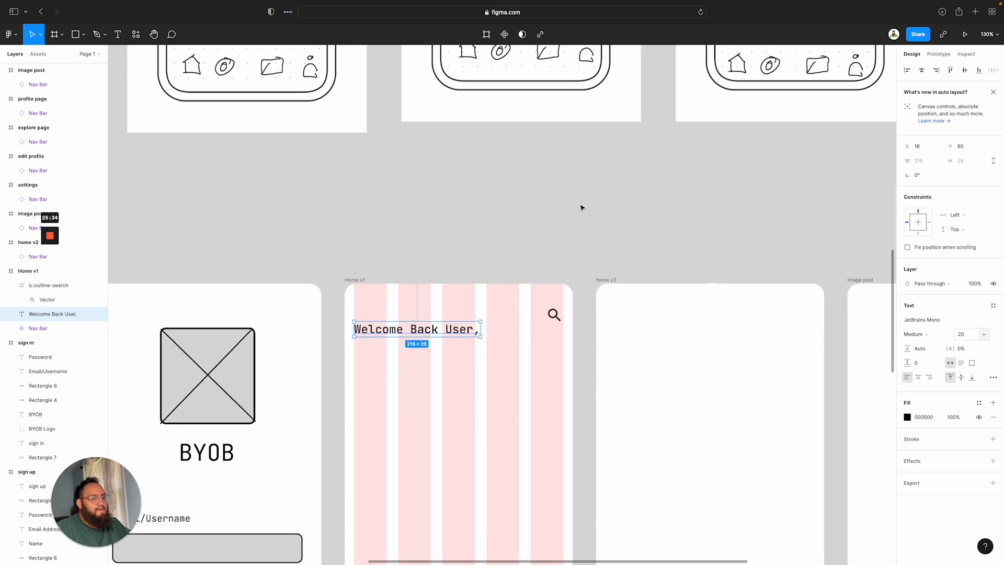
scroll(582, 208, down, 2)
click(448, 246)
scroll(448, 243, down, 5)
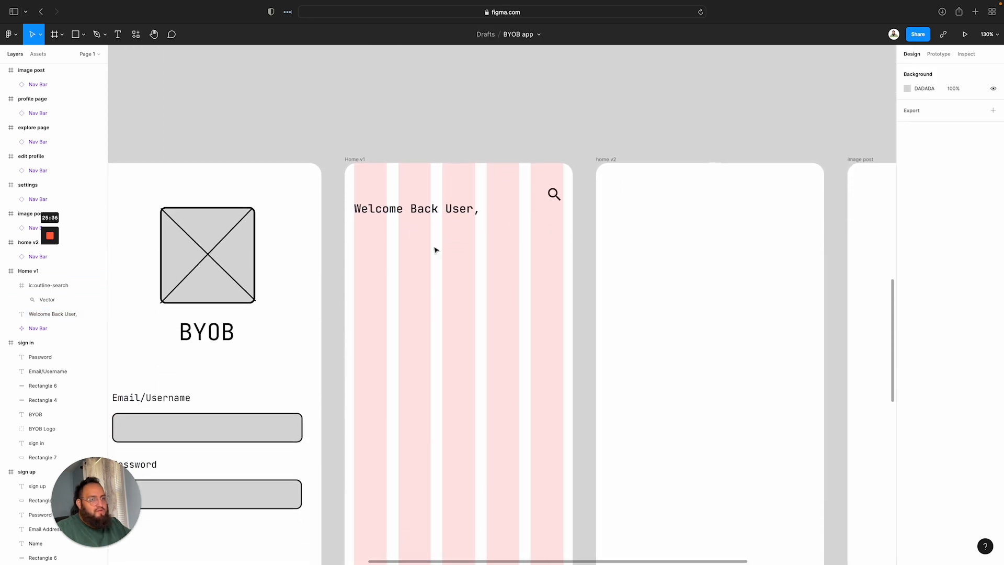
scroll(435, 249, down, 1)
key(t)
click(360, 248)
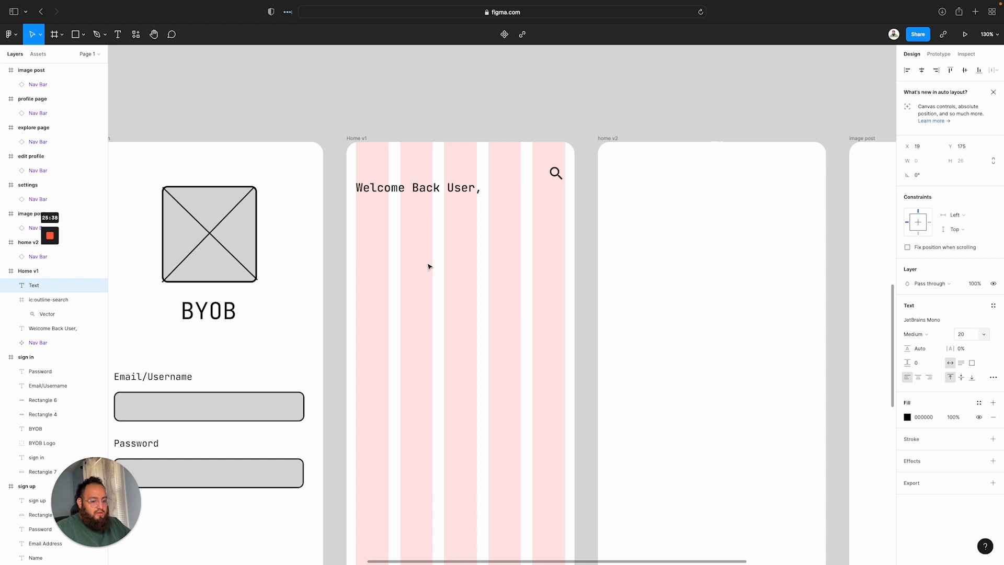
text(user)
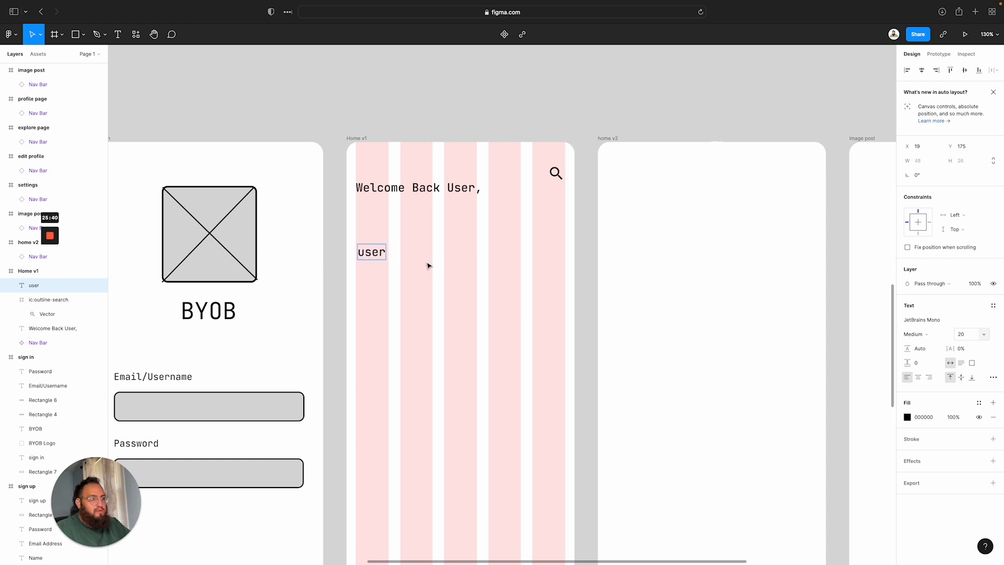
Set the "user" label's font size to 16
click(984, 334)
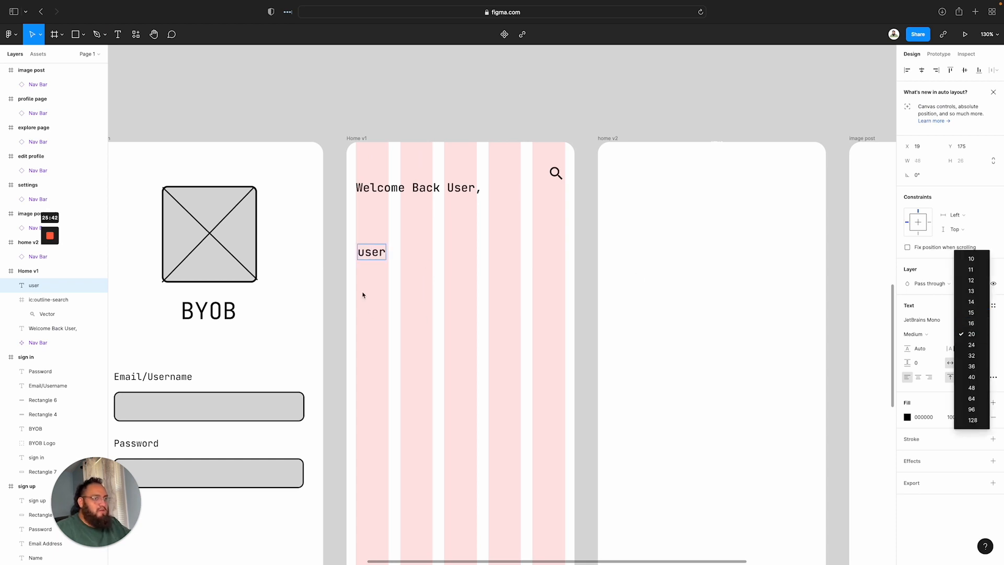
double_click(378, 257)
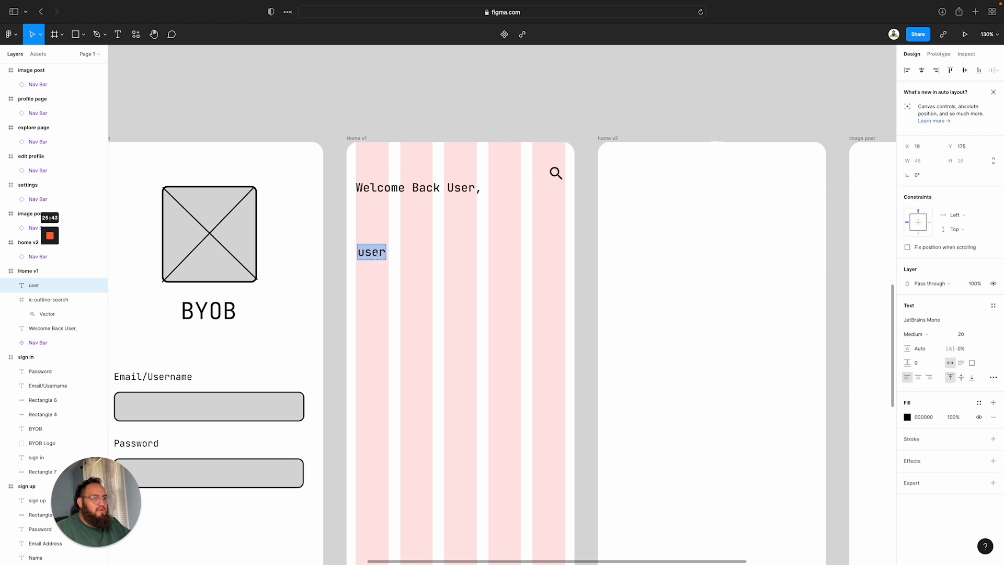
click(984, 334)
click(978, 311)
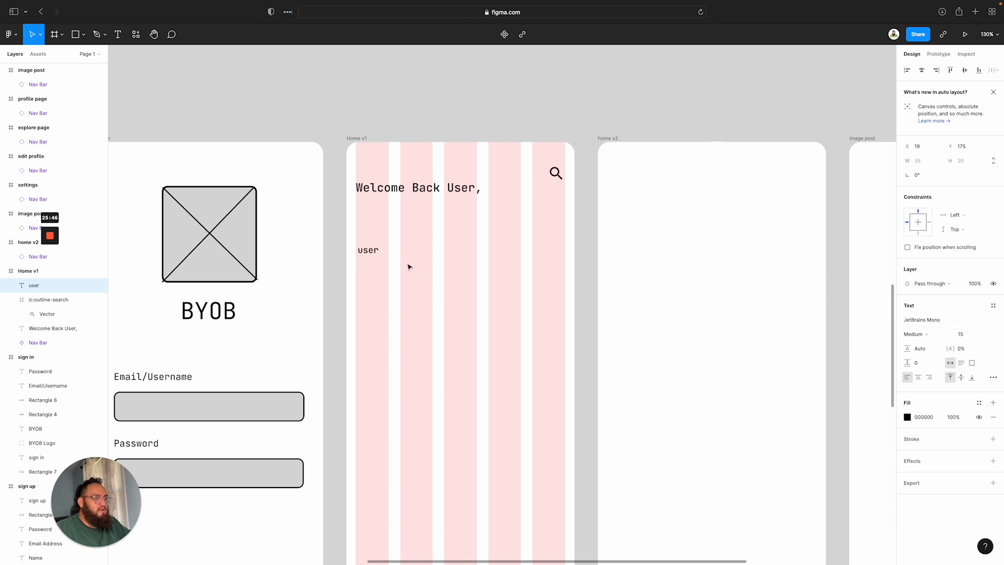
double_click(368, 250)
click(983, 334)
click(977, 345)
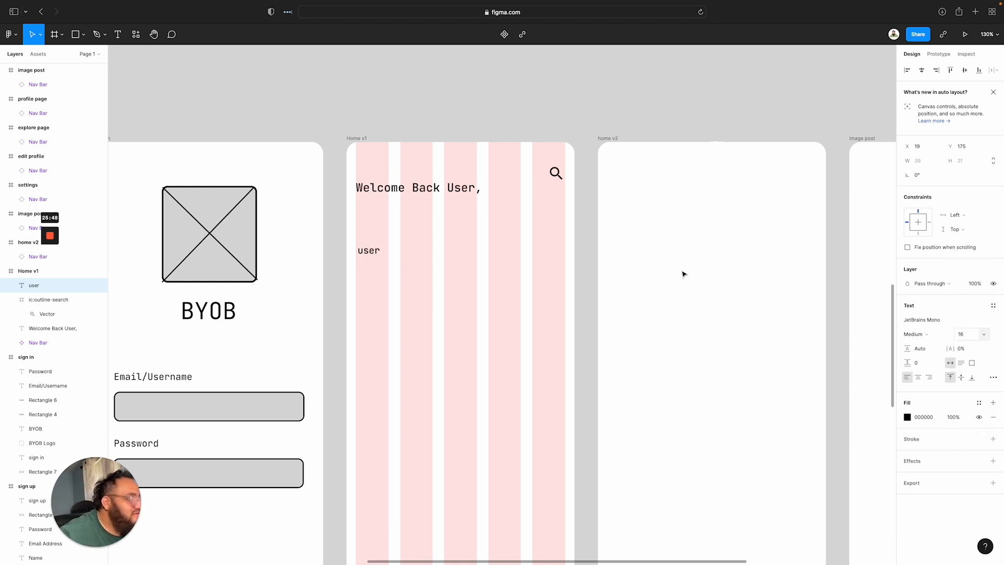
Move the "user" label up beneath the greeting and align it with the grid's left margin at X 16, Y 134
drag(359, 250, 373, 227)
click(398, 258)
click(390, 269)
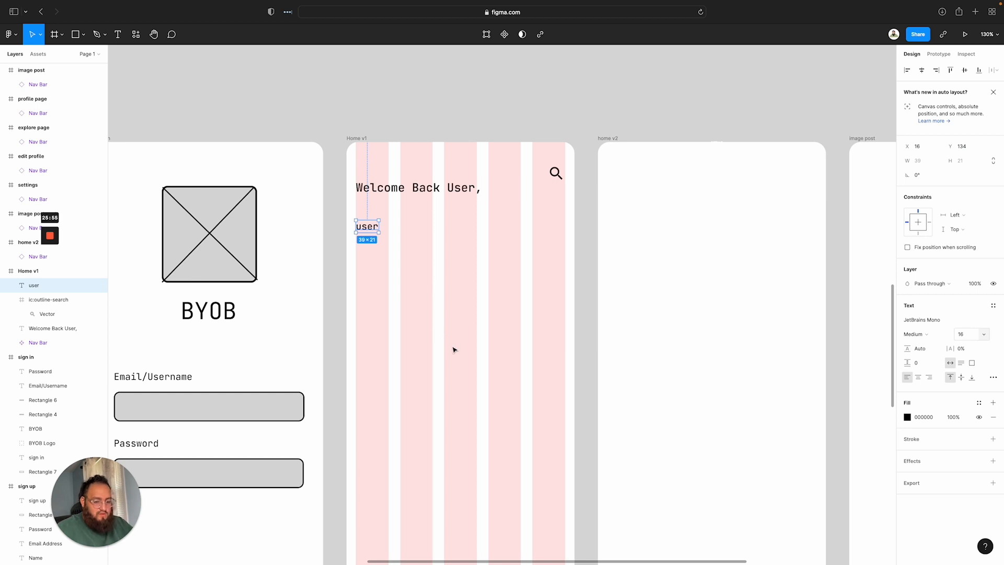
Draw an image placeholder rectangle about 358 × 232 below the "user" label, spanning the column grid from margin to margin
key(r)
mouse_move(359, 242)
mouse_down()
mouse_move(551, 327)
mouse_move(551, 358)
mouse_move(565, 366)
mouse_up()
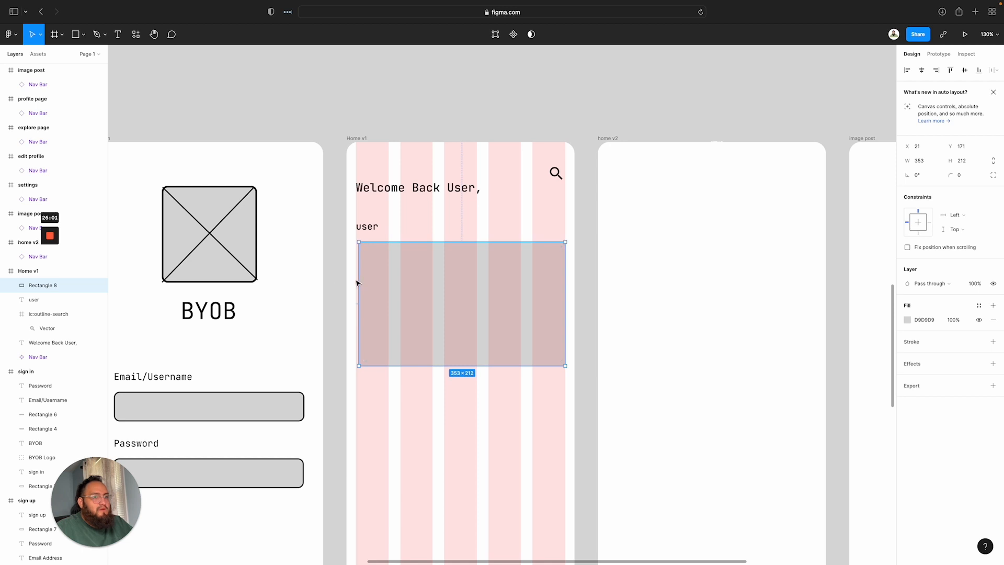
drag(357, 283, 355, 283)
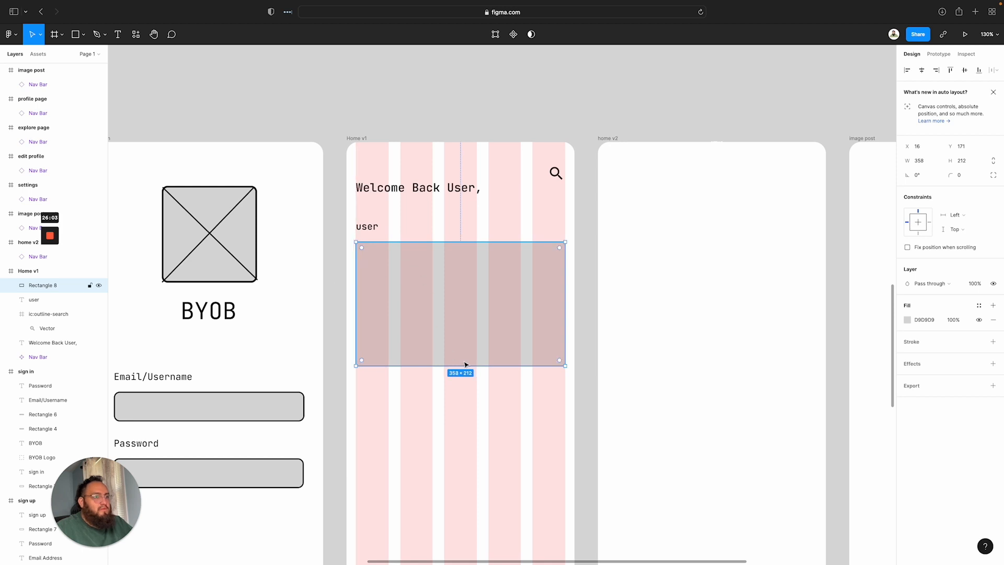
drag(469, 367, 468, 380)
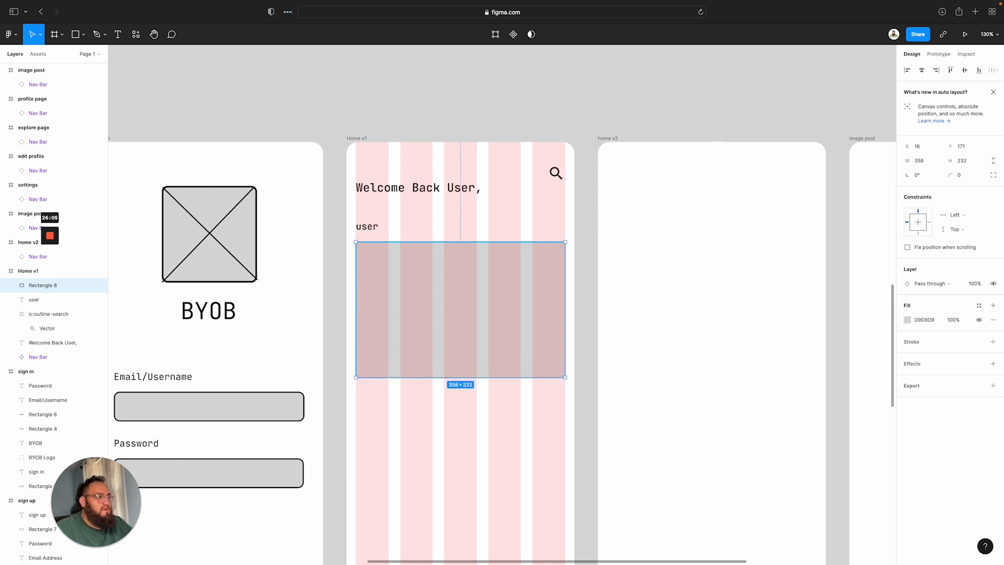
Give the large image placeholder a black inside stroke of weight 2 and move it up to Y 159, beneath the "user" label
click(993, 341)
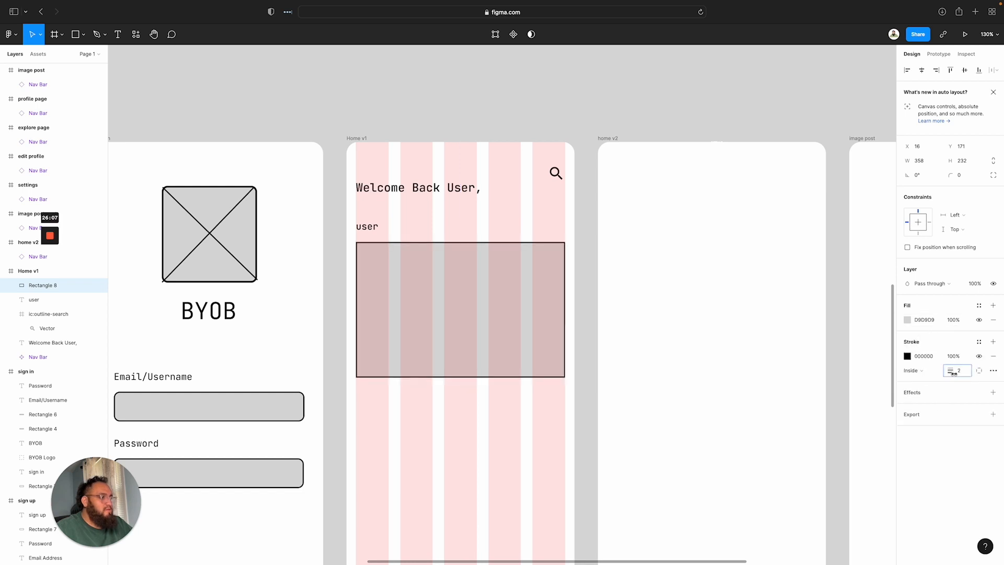
drag(429, 279, 431, 273)
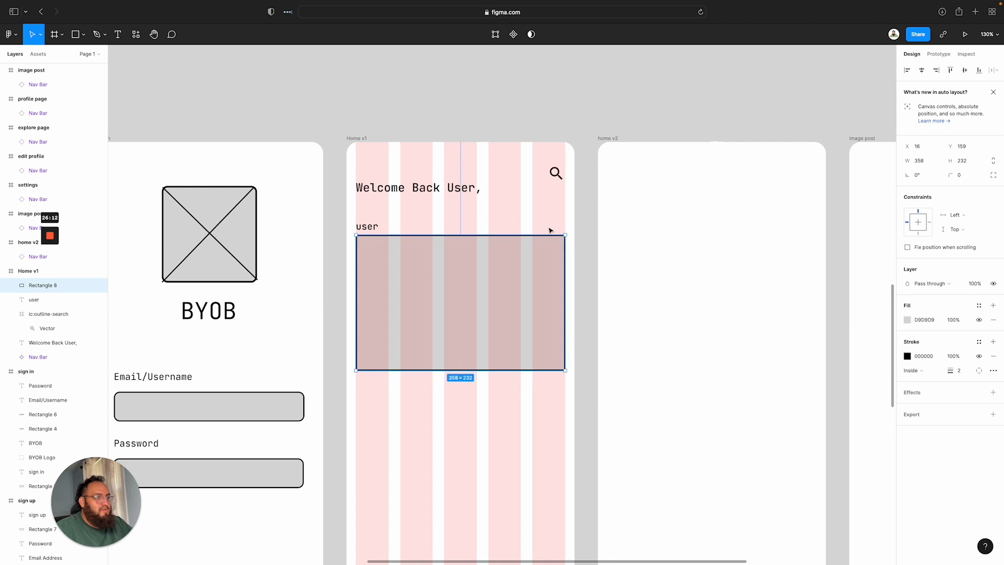
Add the text "..." just above the image placeholder's right end in the Home v1 frame
key(t)
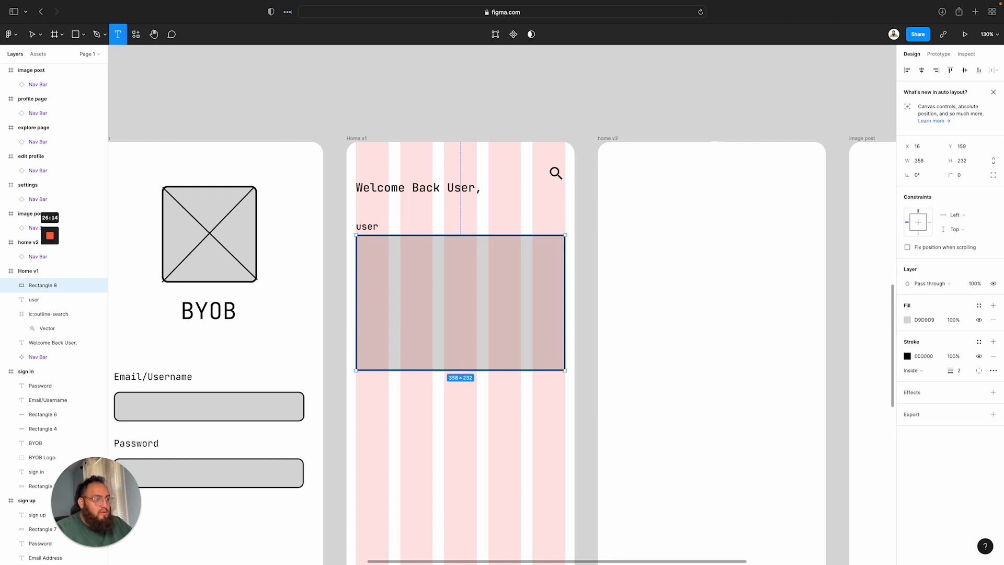
click(544, 220)
text(...)
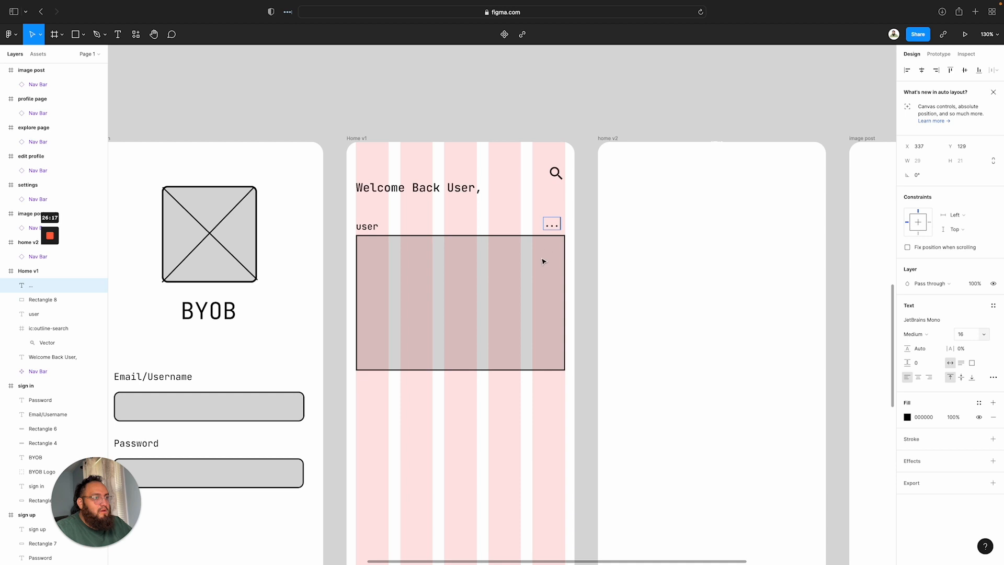
key(Escape)
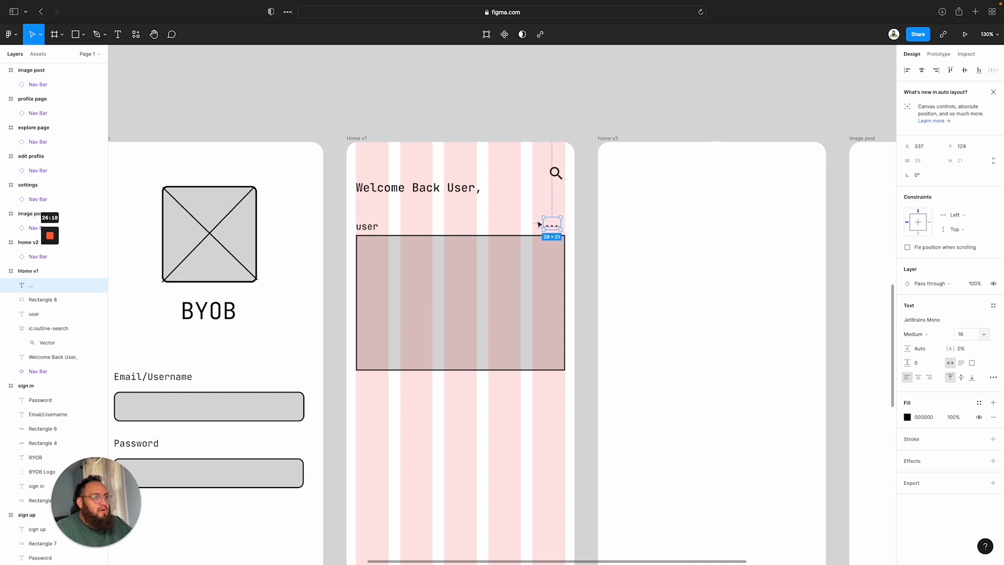
Shift the "..." label toward the grid's right margin, to about X 344, in line with the "user" label
drag(548, 226, 554, 228)
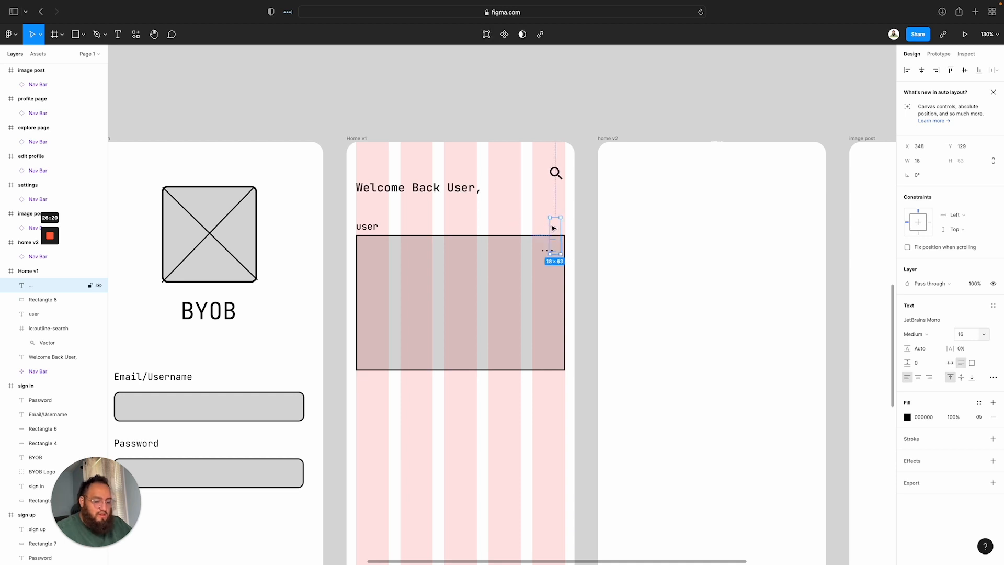
key(super+z)
click(536, 205)
click(551, 227)
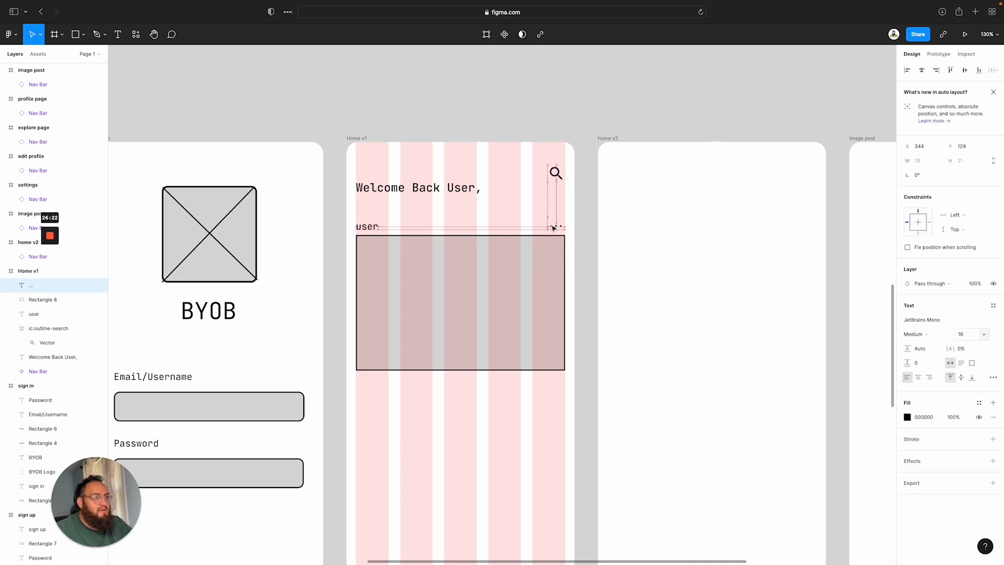
click(526, 218)
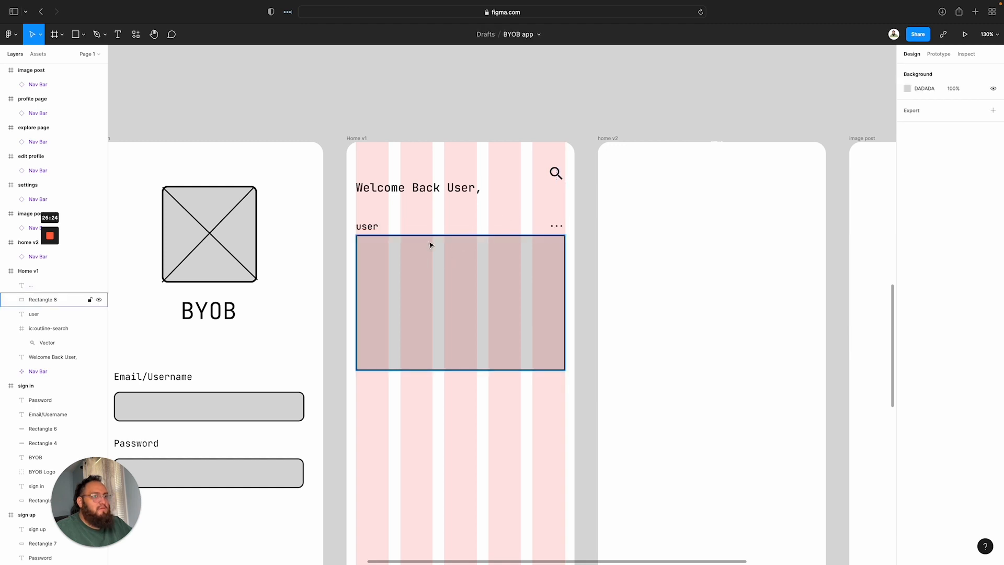
scroll(432, 244, down, 2)
scroll(407, 344, down, 2)
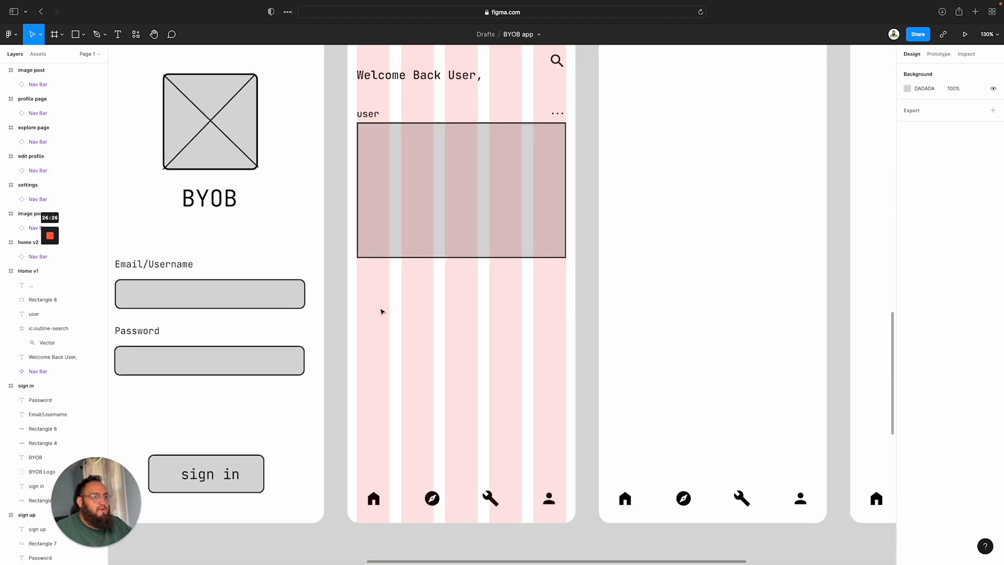
scroll(440, 265, up, 2)
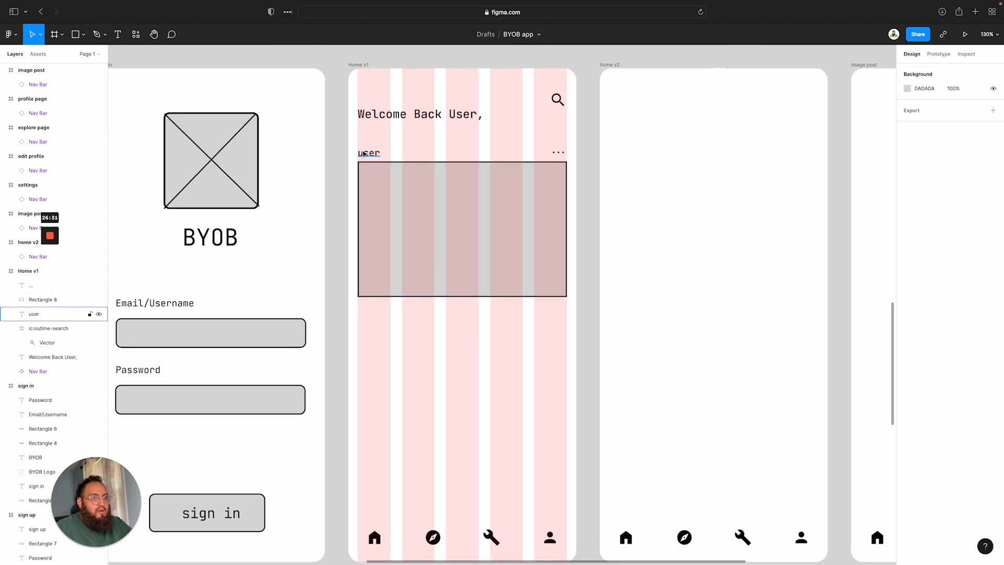
click(366, 152)
drag(369, 158, 381, 294)
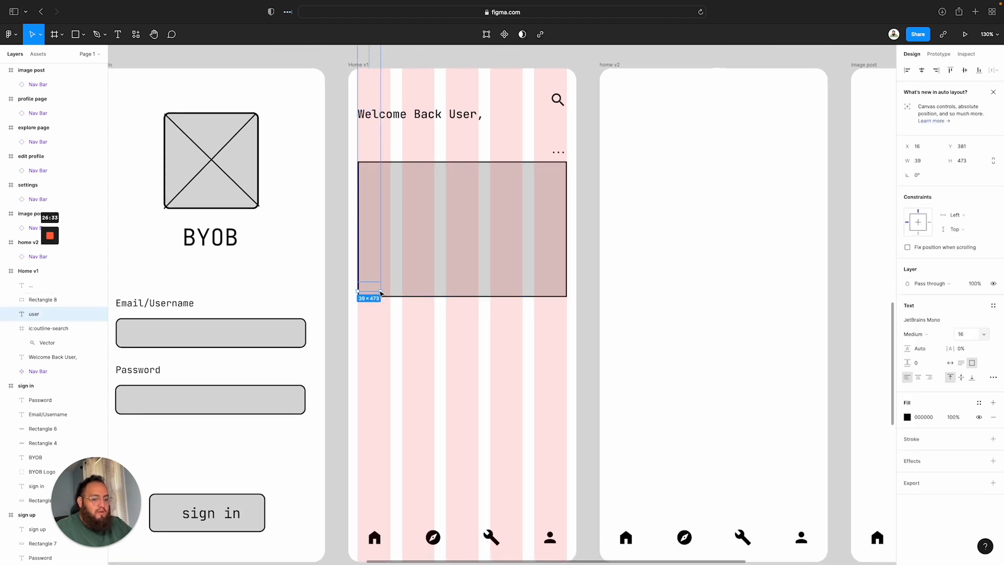
key(super+z)
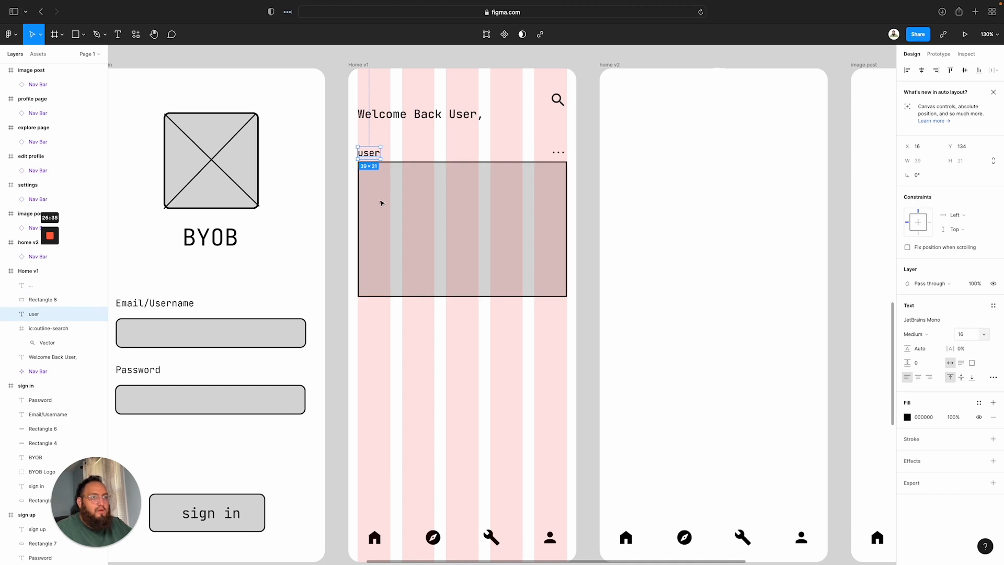
Duplicate the "user" label to just below the image placeholder, at about X 15, Y 395, and set the copy's font size to 14
drag(369, 152, 373, 311)
double_click(373, 310)
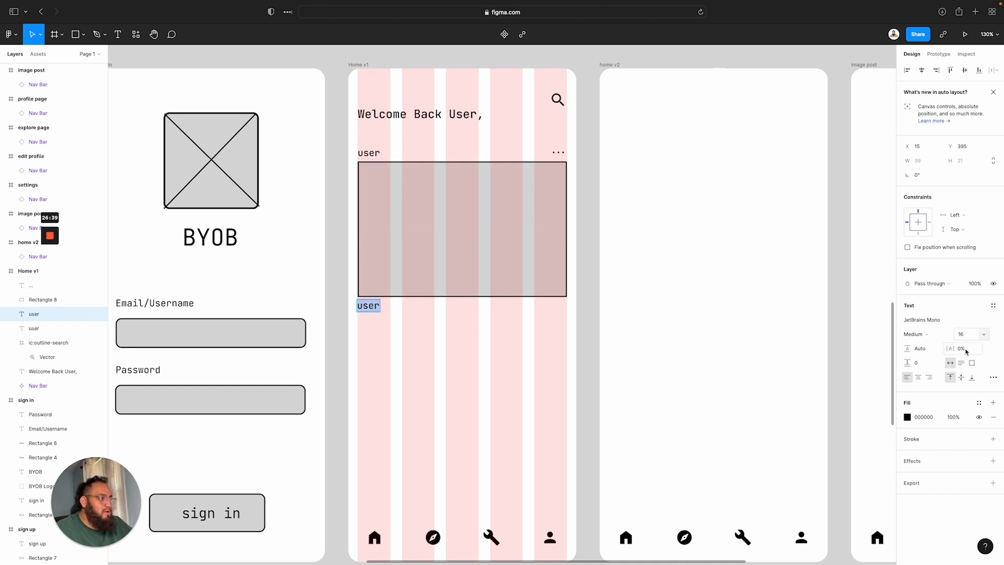
click(985, 337)
click(982, 316)
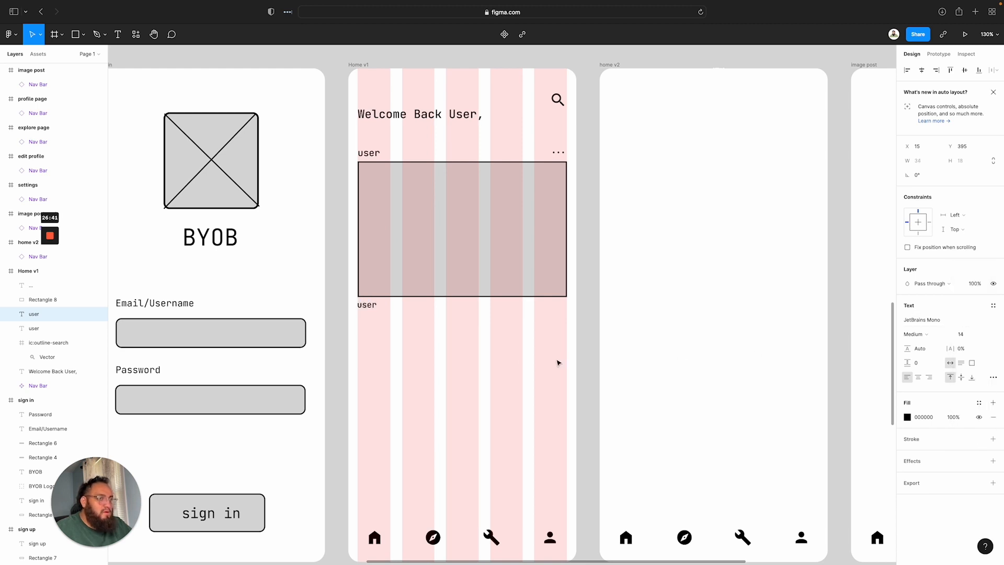
key(Escape)
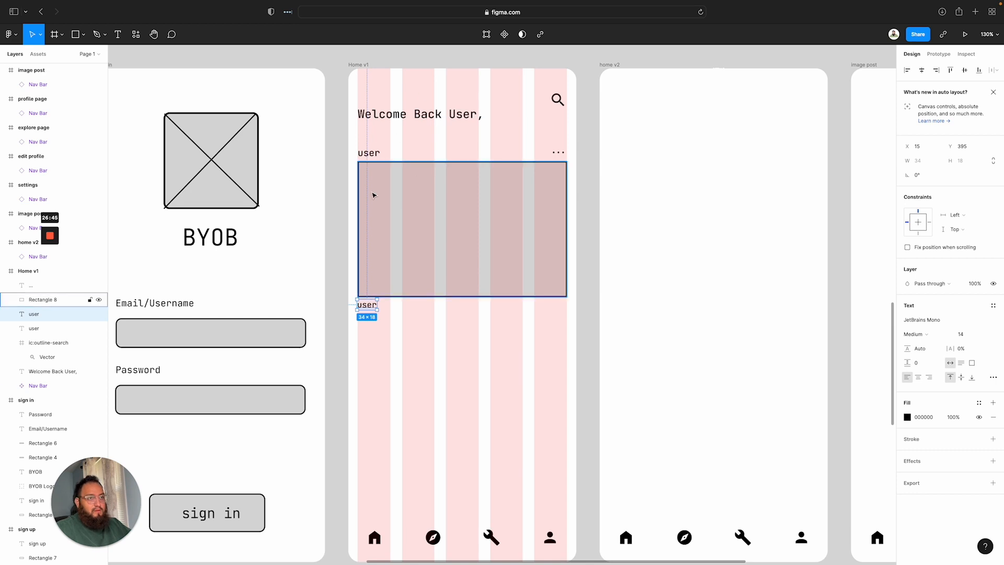
Move the "user" label above the image placeholder right to X 72, keeping it at Y 134
scroll(366, 151, down, 2)
scroll(368, 148, up, 4)
scroll(368, 148, up, 5)
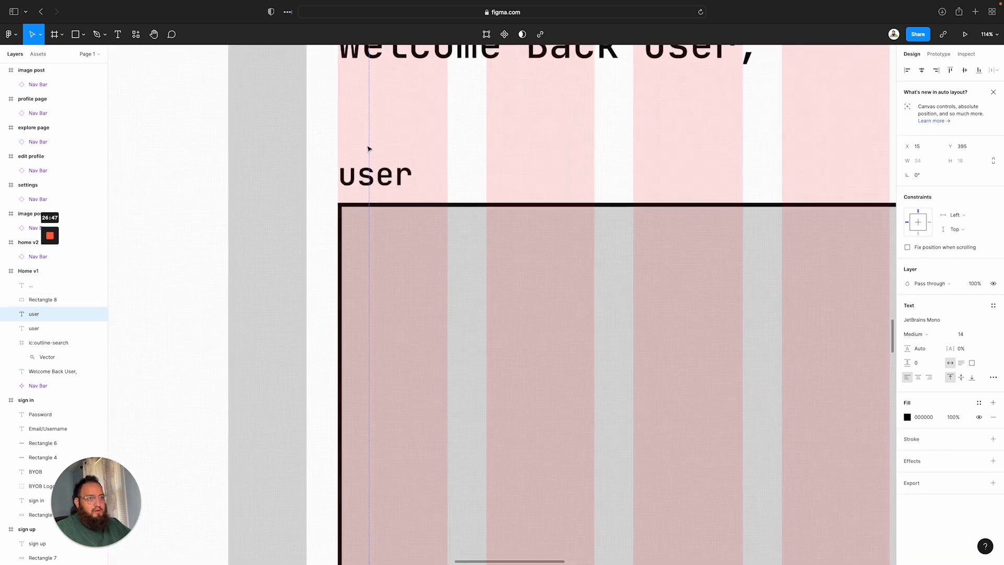
click(465, 180)
drag(477, 183, 508, 183)
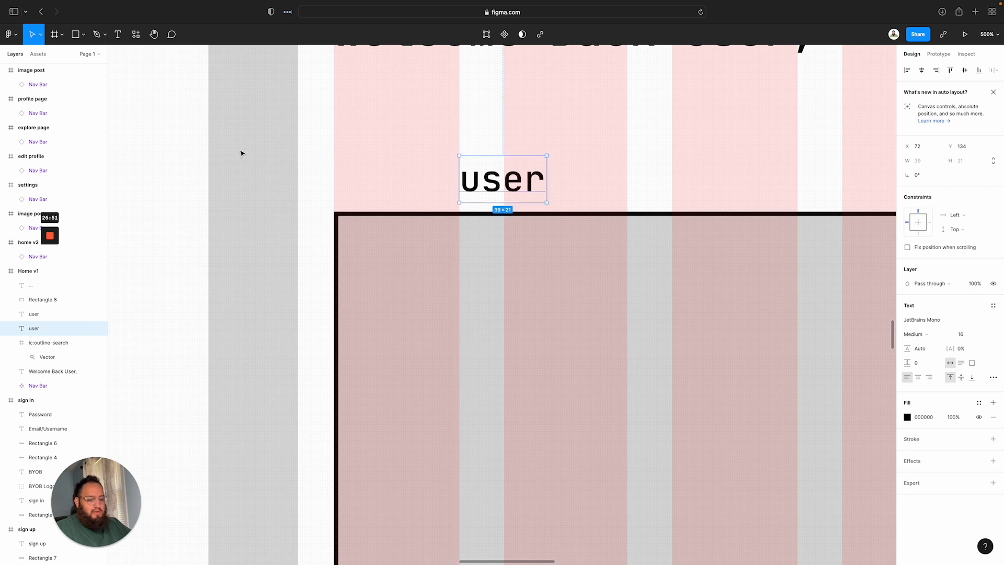
Draw a 35 × 35 profile picture square in front of the upper "user" label, at X 16, Y 115 on the grid's left margin
key(r)
drag(335, 129, 413, 200)
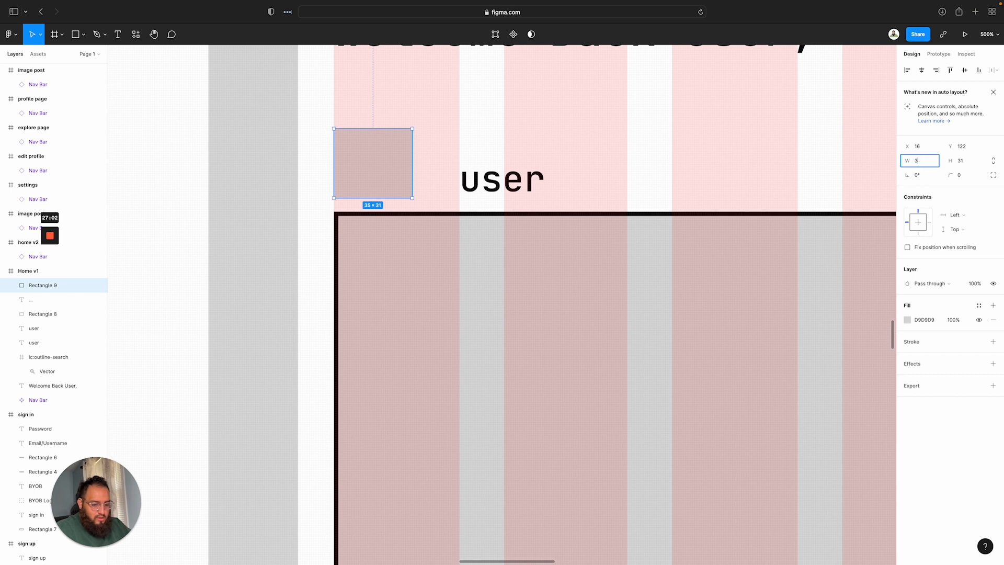
key(Tab)
text(35)
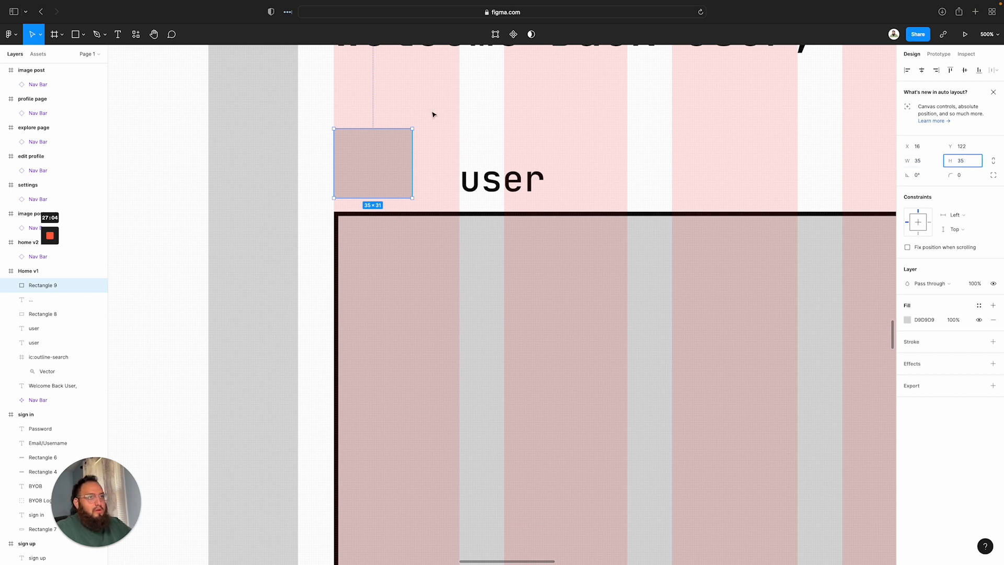
click(432, 114)
drag(383, 145, 383, 130)
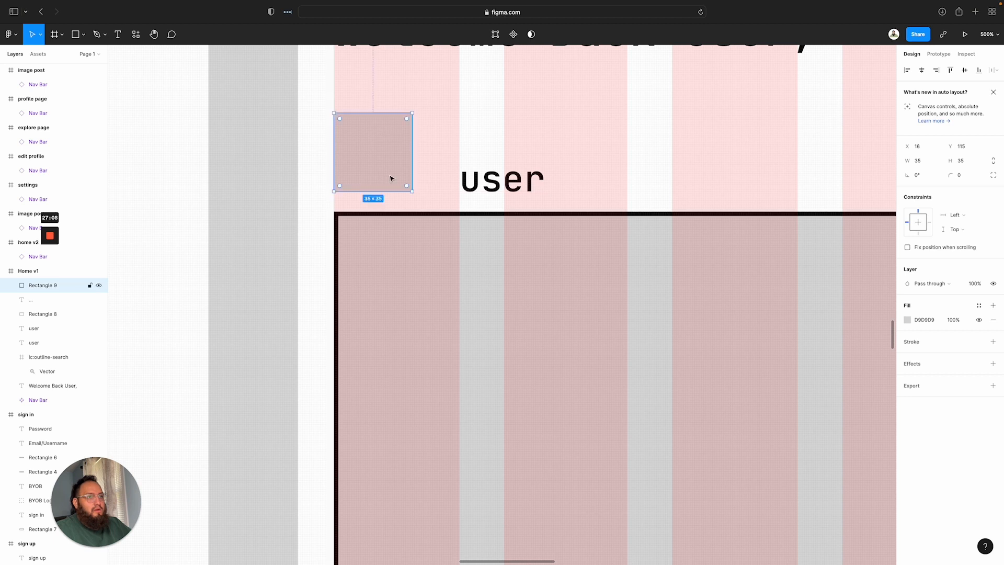
Set the large image placeholder's corner radius to 10
click(410, 213)
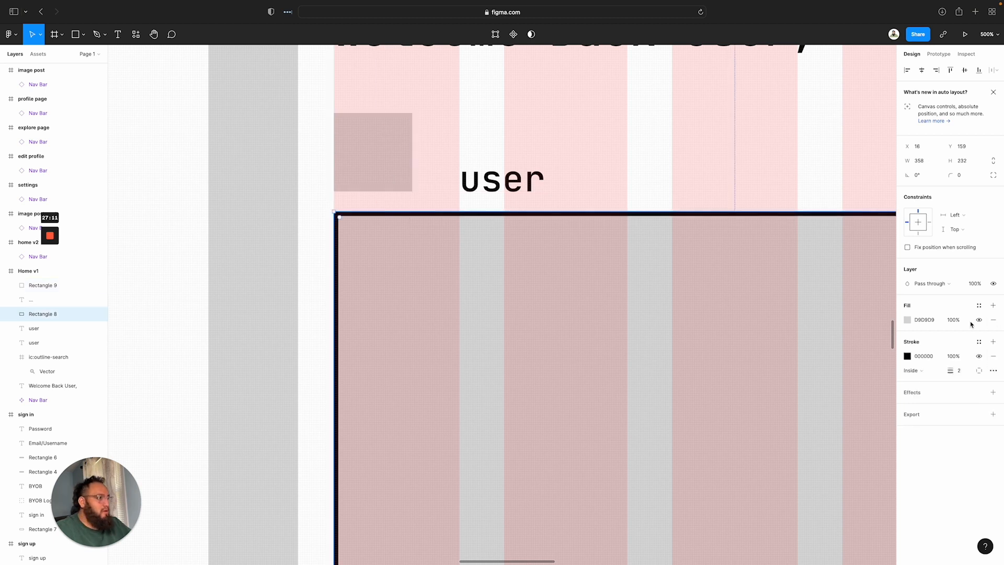
text(1)
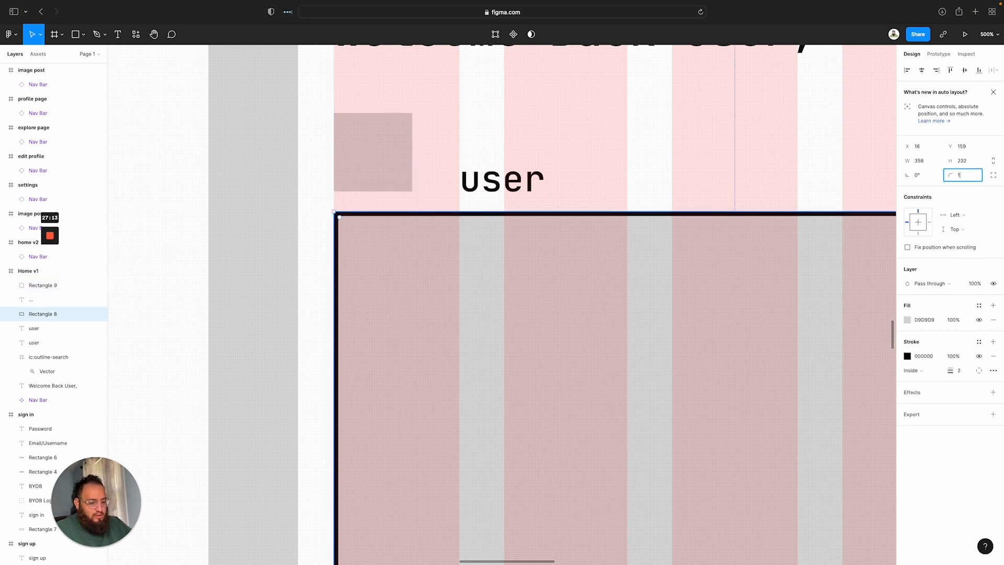
text(0)
key(Return)
Set the profile picture square's corner radius to 5 and add a black inside stroke of weight 2
click(372, 155)
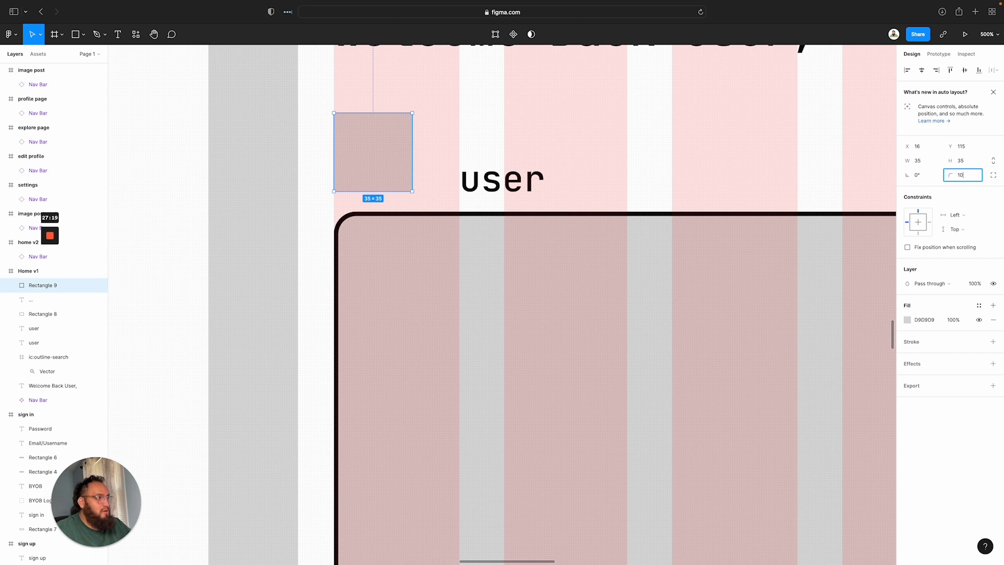
key(Return)
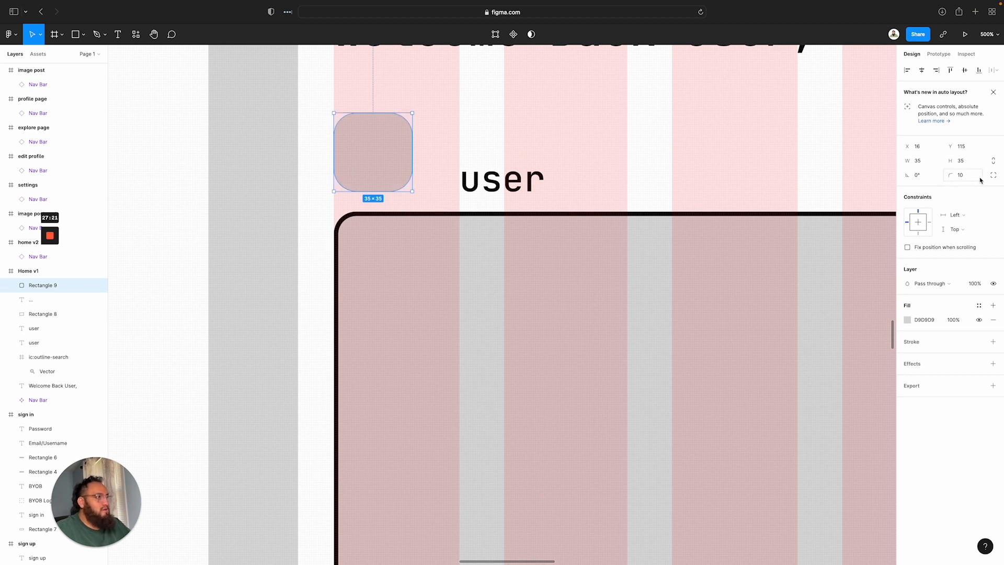
text(5)
key(Return)
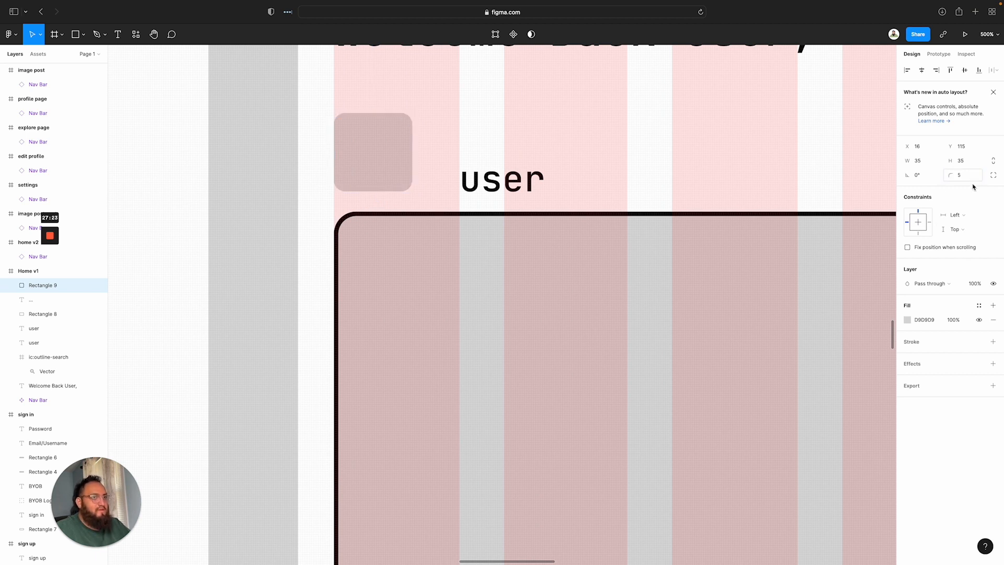
click(933, 344)
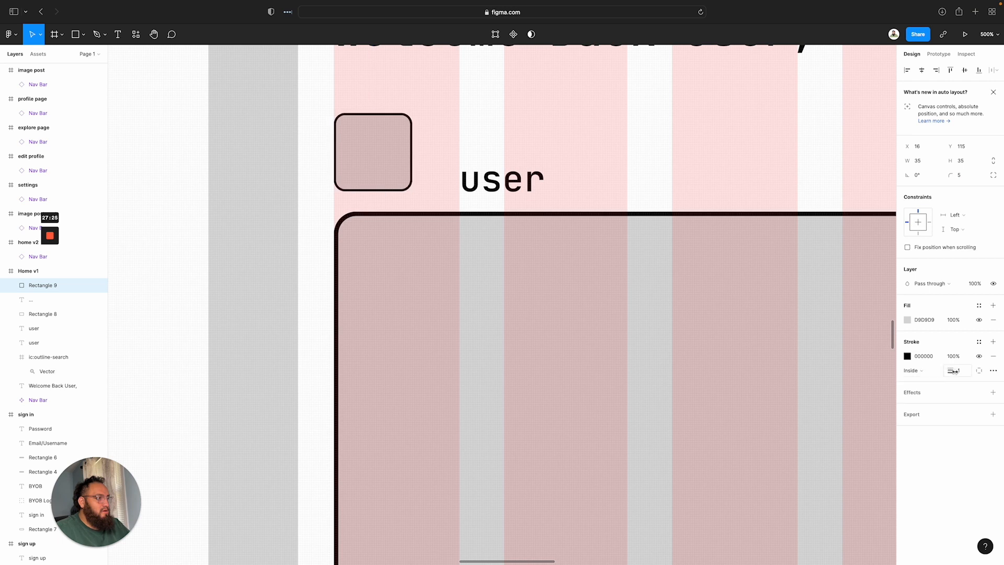
drag(955, 371, 959, 371)
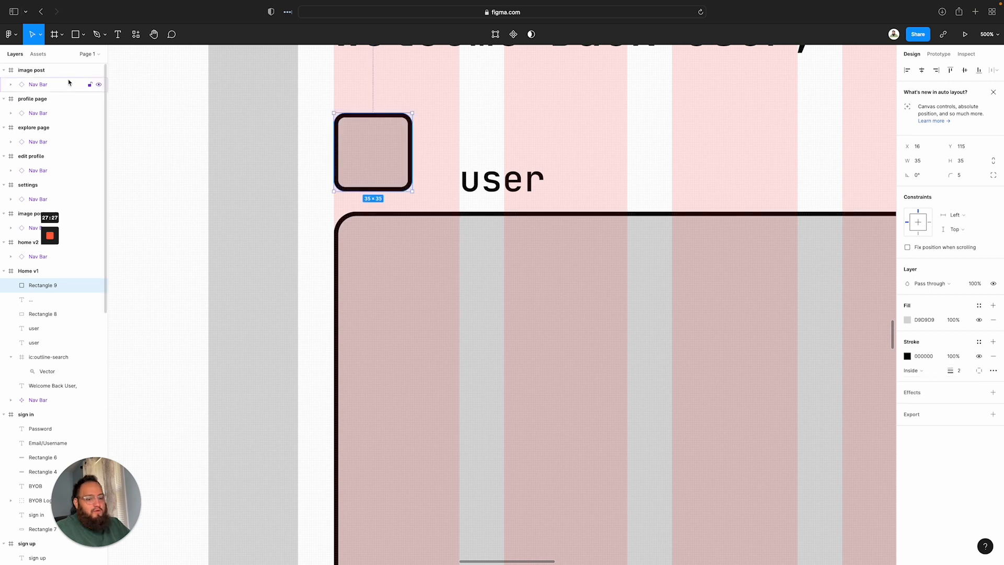
Draw two crossing diagonal lines from corner to corner inside the profile picture square
key(l)
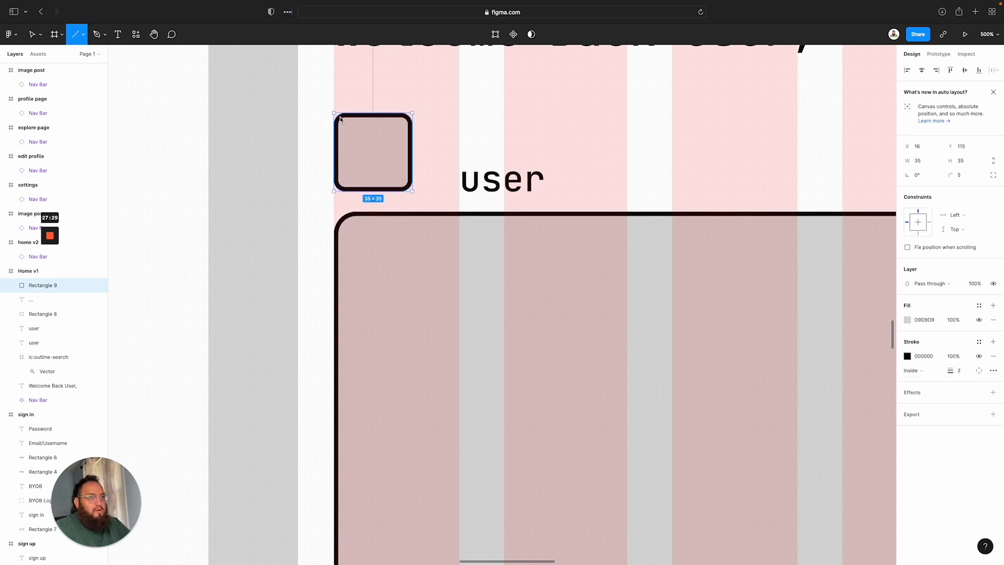
drag(340, 116, 406, 190)
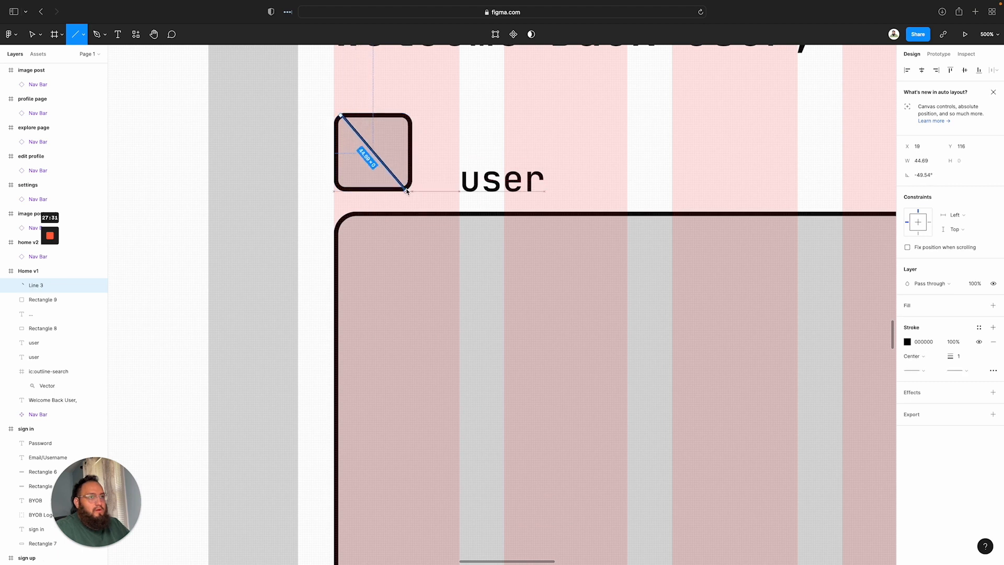
key(l)
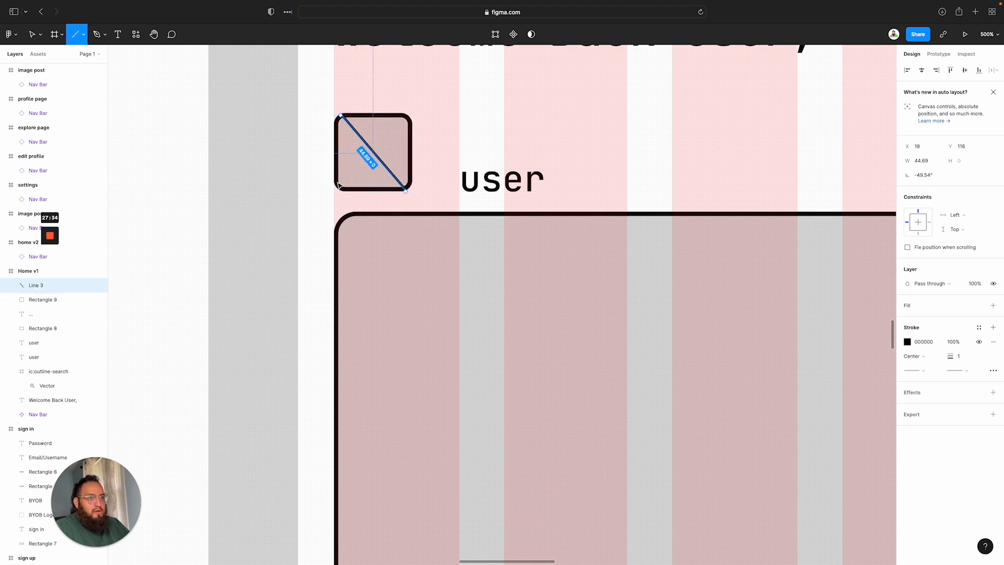
drag(340, 186, 410, 124)
Group the profile picture square with its two diagonal lines
drag(329, 96, 395, 171)
right_click(395, 171)
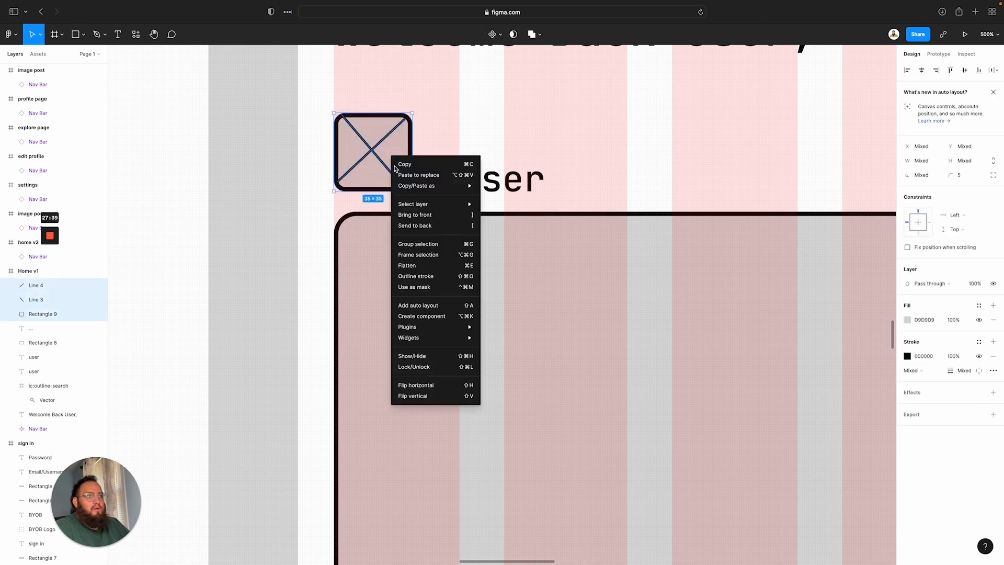
click(419, 243)
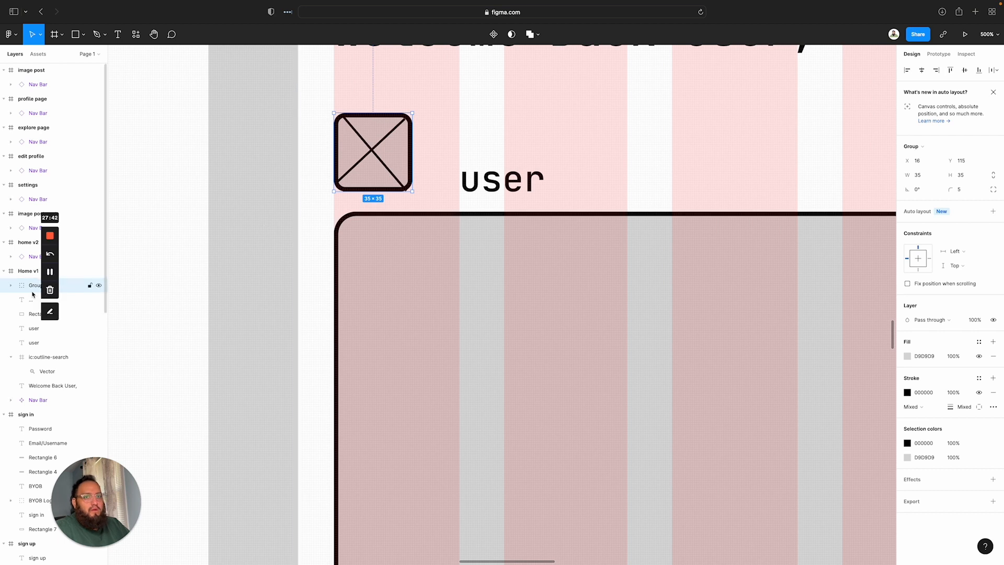
Rename the grouped profile picture layer in Home v1 as "Profile Icone"
double_click(69, 289)
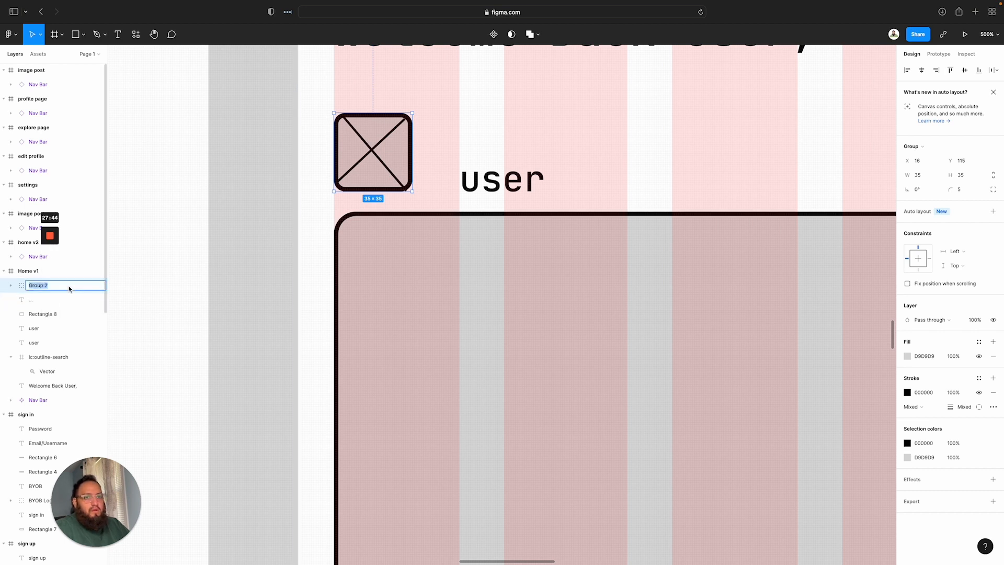
right_click(69, 289)
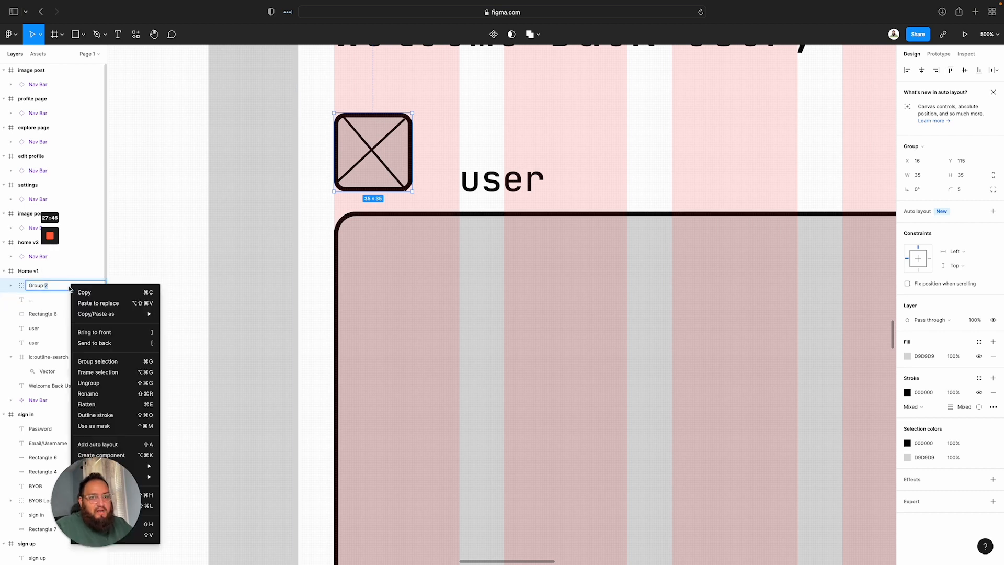
scroll(69, 288, down, 1)
double_click(63, 276)
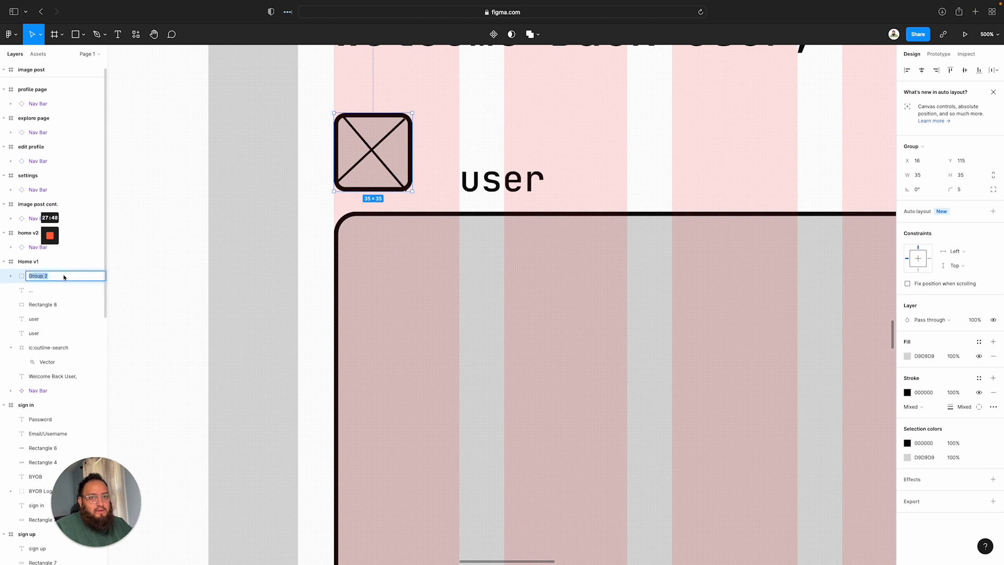
text(Profile Icon)
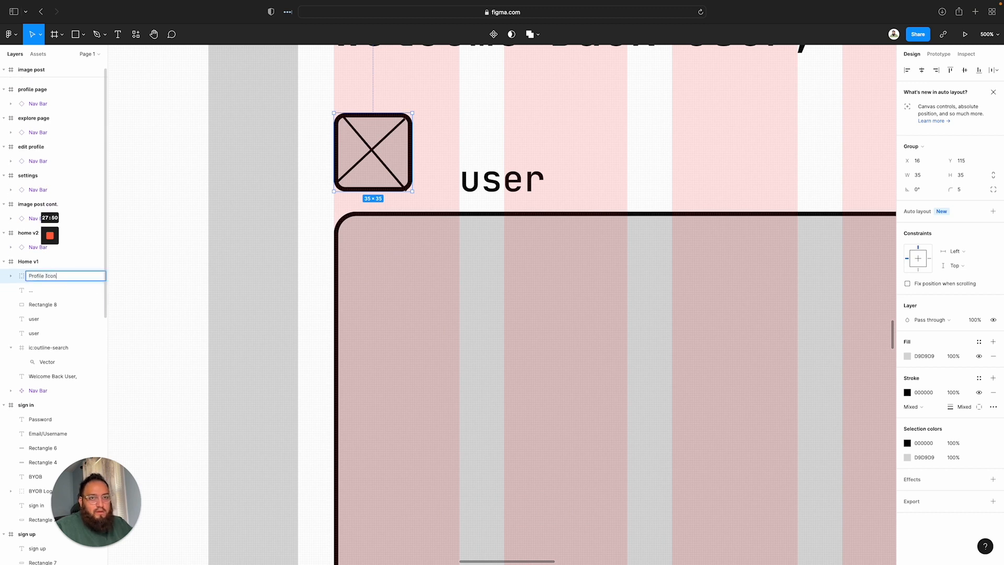
text(e)
Move the upper "user" text next to the profile picture, just above the large image placeholder
click(491, 184)
drag(491, 184, 450, 179)
click(571, 181)
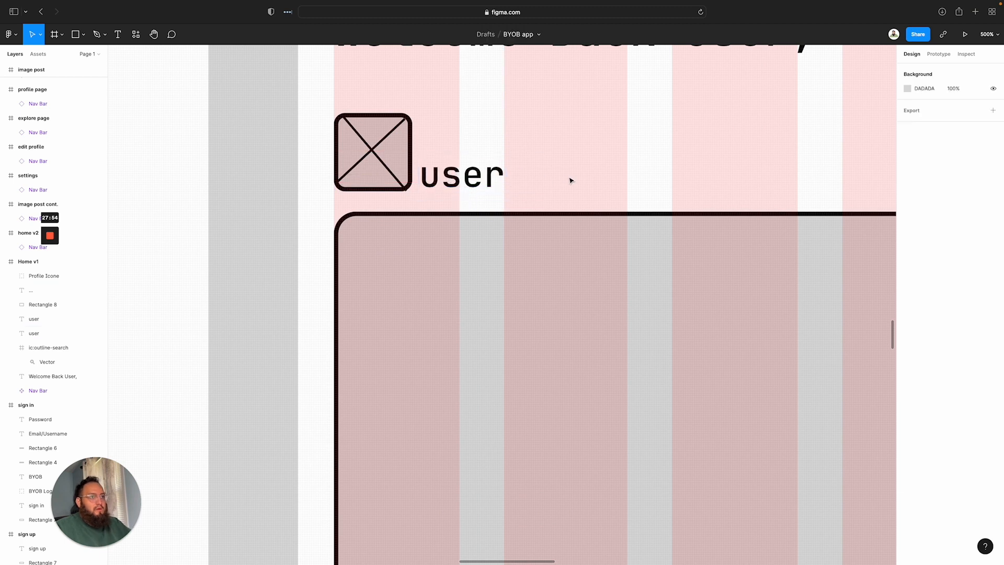
Align the "user" caption below the image placeholder with the placeholder's left edge at X 17
scroll(753, 229, down, 5)
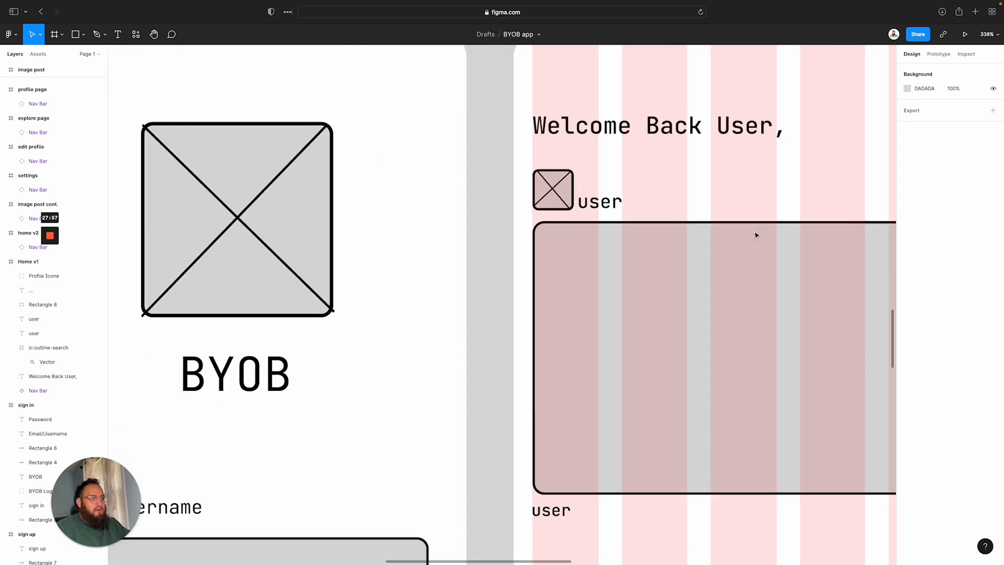
scroll(755, 235, down, 5)
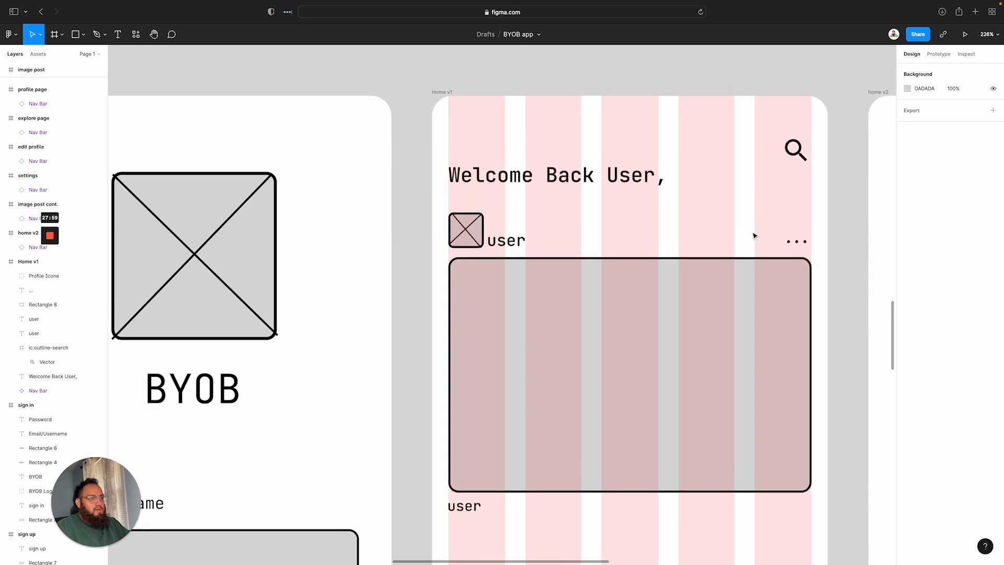
scroll(754, 236, down, 3)
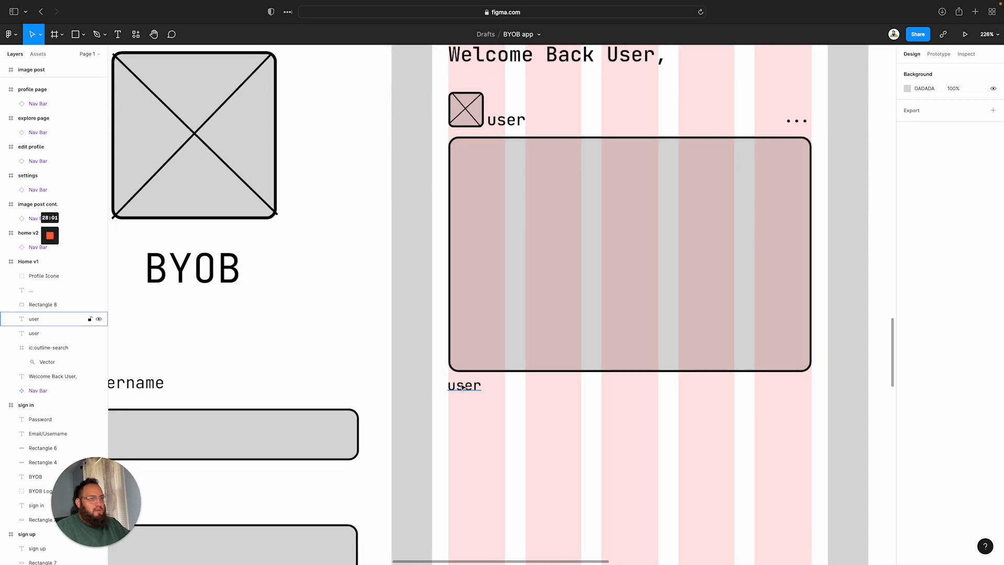
drag(462, 387, 464, 387)
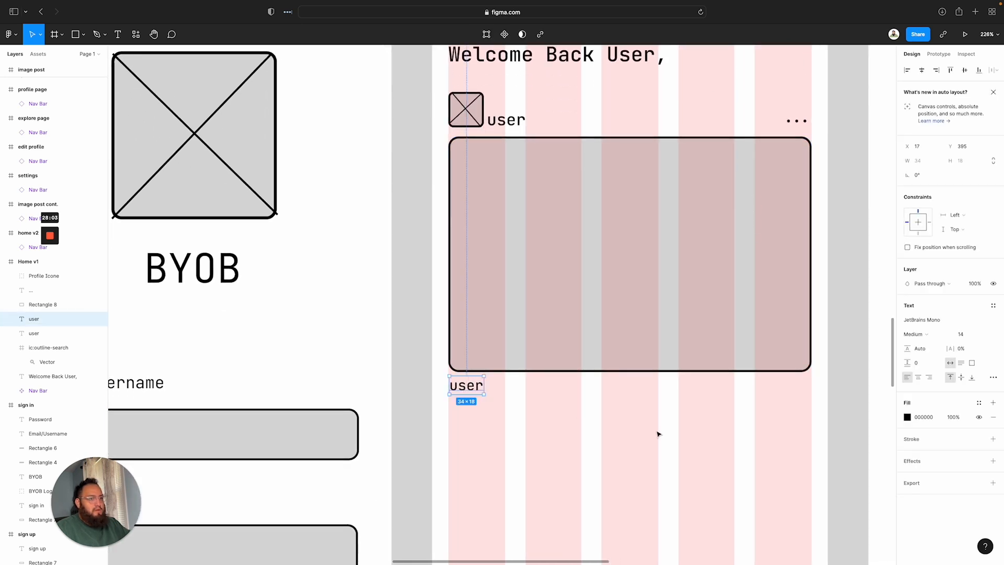
click(594, 426)
Draw a straight horizontal line about 207 long below the "user" caption and set its stroke weight to 2
key(l)
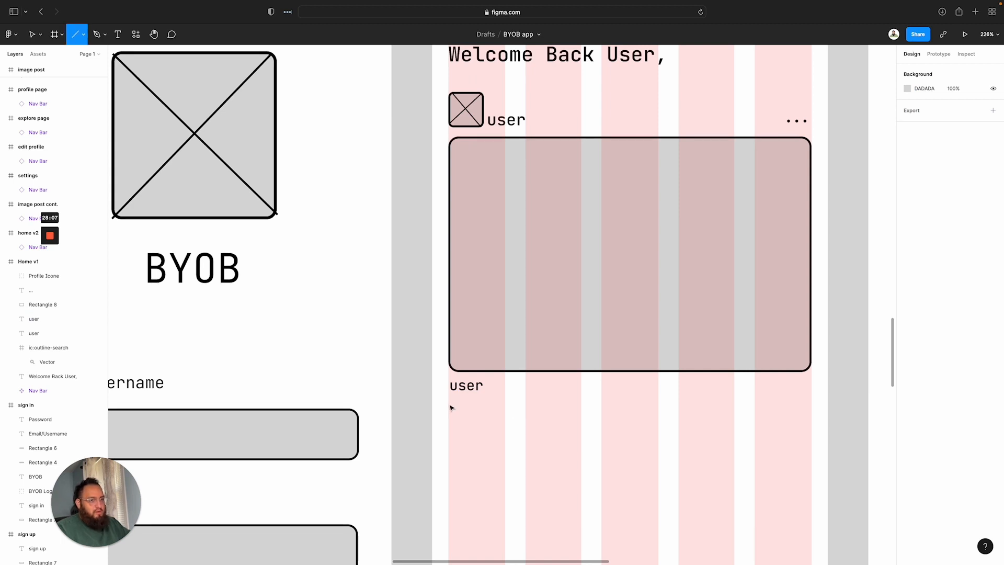
drag(449, 403, 658, 408)
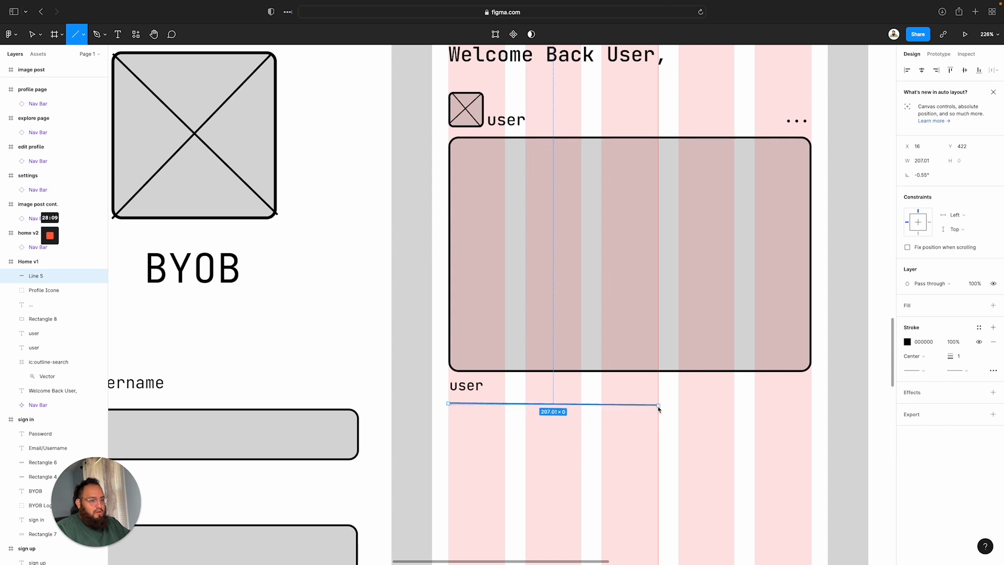
key(shift)
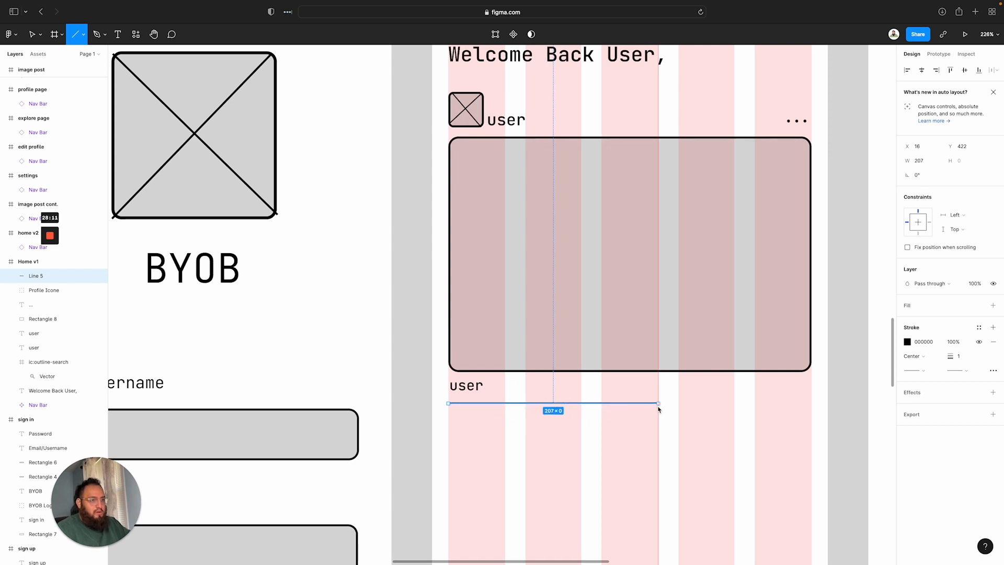
drag(658, 408, 659, 408)
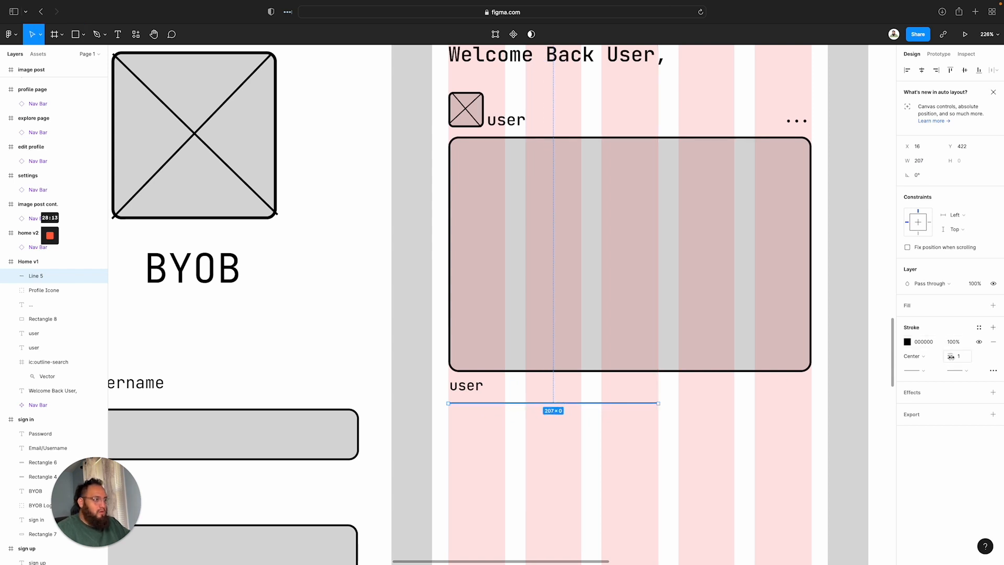
drag(950, 356, 955, 356)
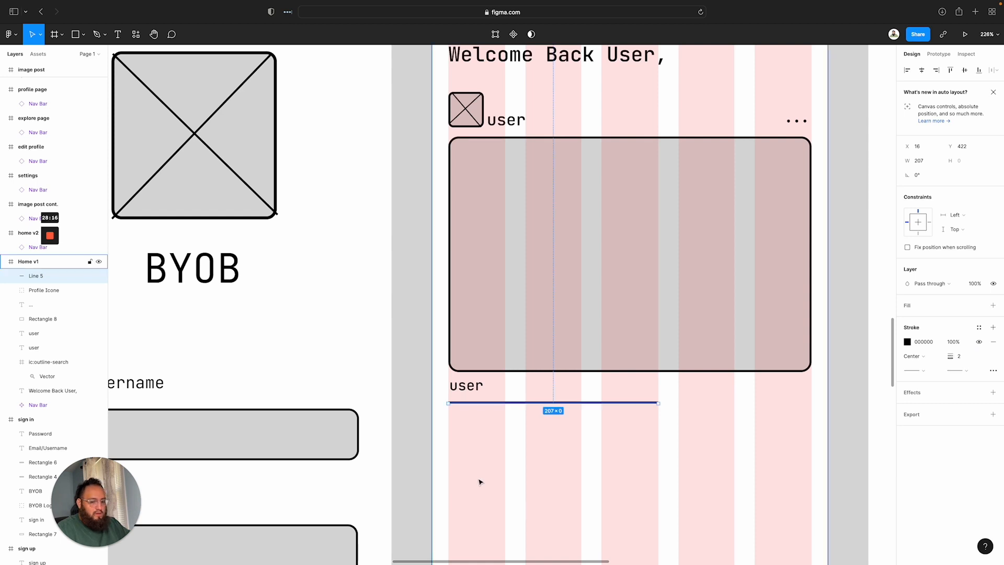
Duplicate the caption line, place the copy just below it at Y 429, and shorten it to about 156
key(super+d)
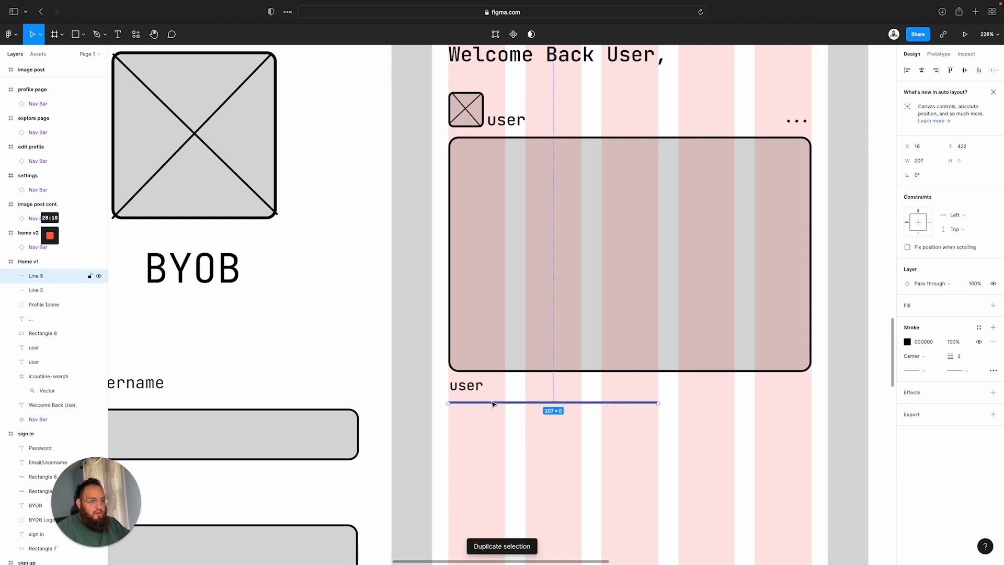
drag(492, 404, 489, 410)
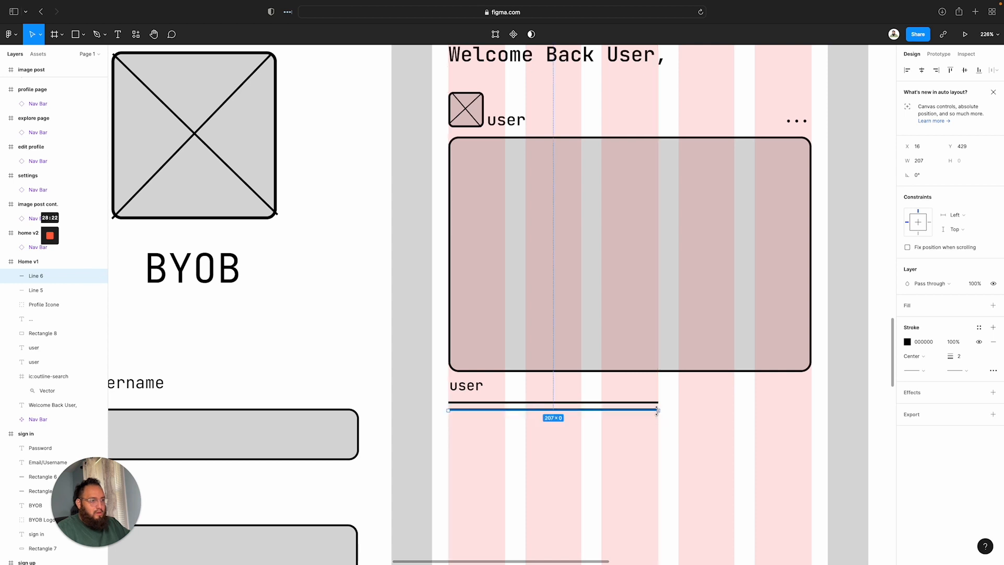
drag(657, 411, 606, 411)
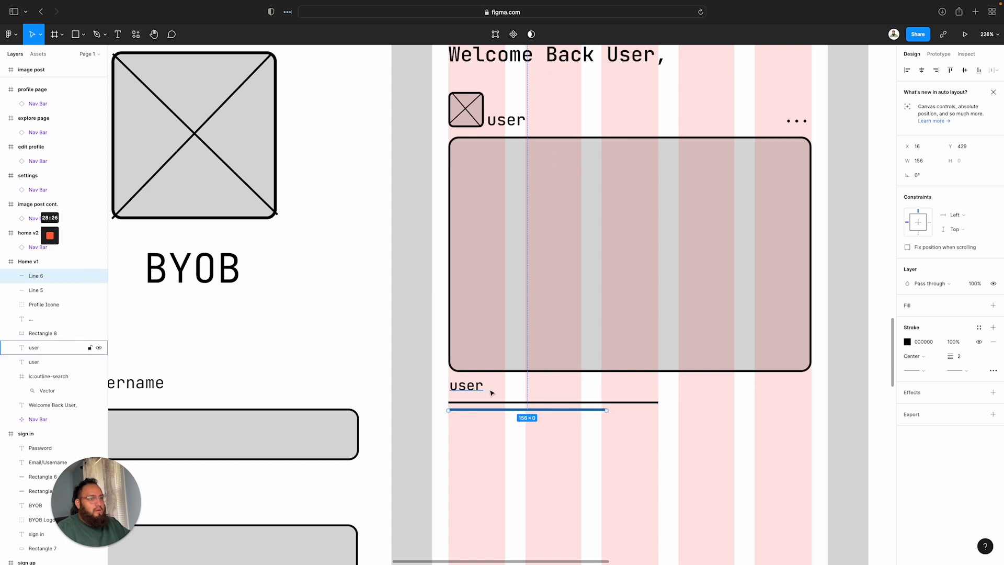
click(719, 475)
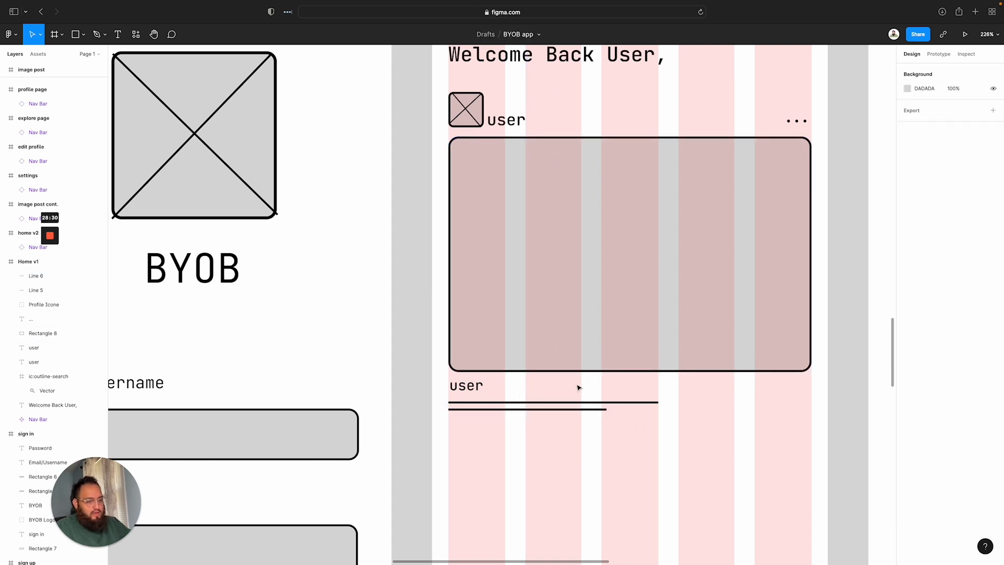
Open the Iconify plugin for the Home v1 frame and search the Google Material Icons collection for "heart"
right_click(646, 462)
mouse_move(702, 489)
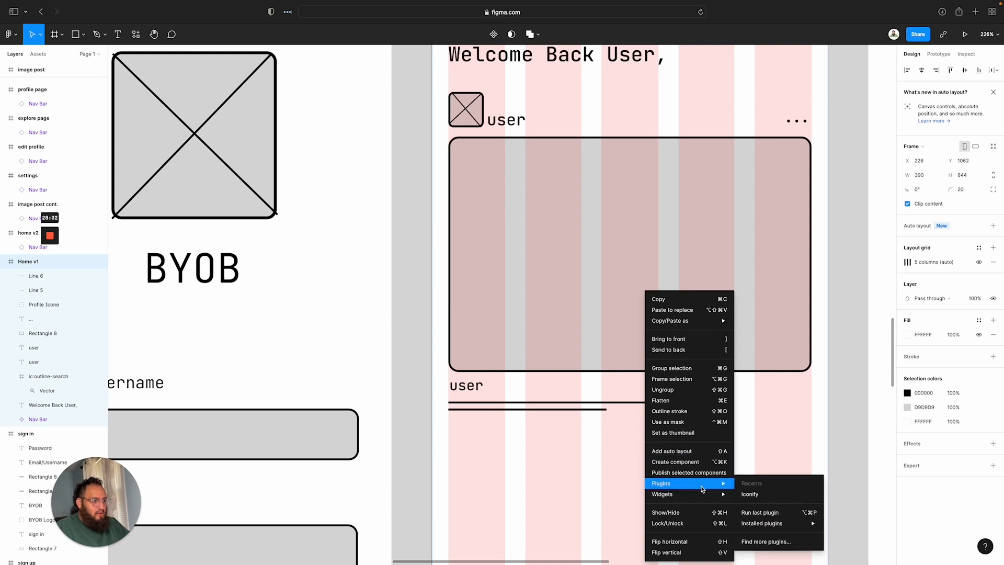
click(750, 494)
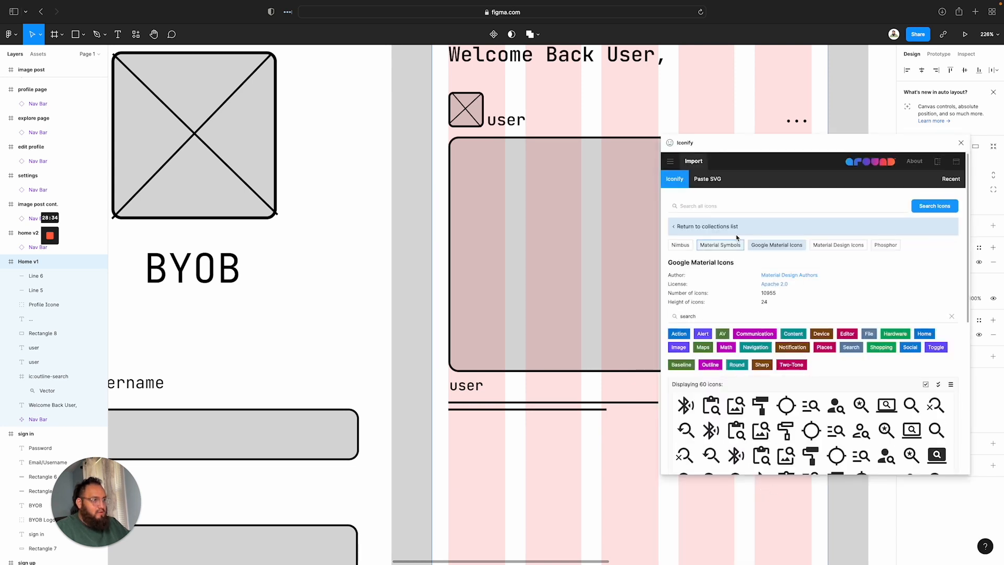
click(717, 207)
scroll(703, 281, down, 1)
click(702, 281)
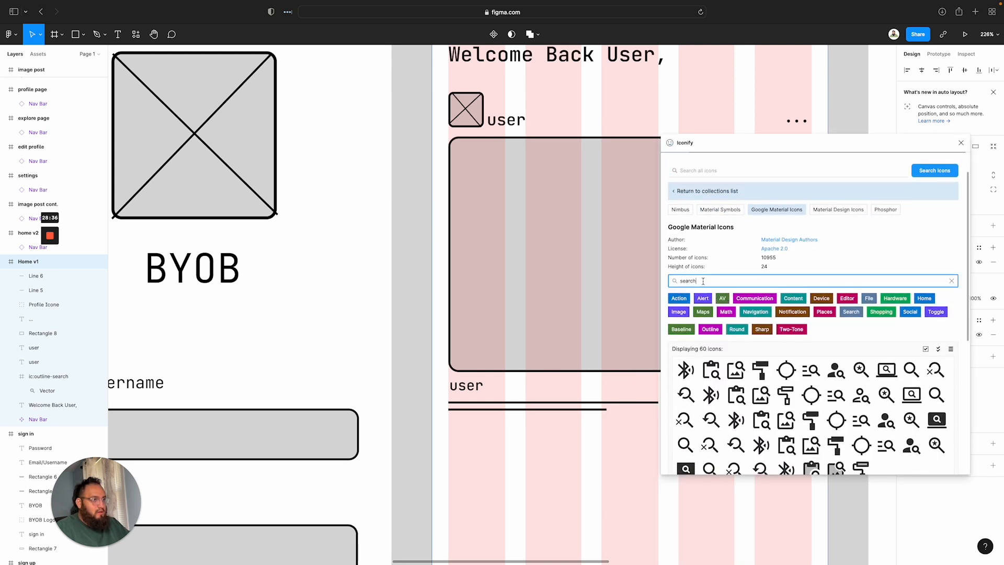
text(heart)
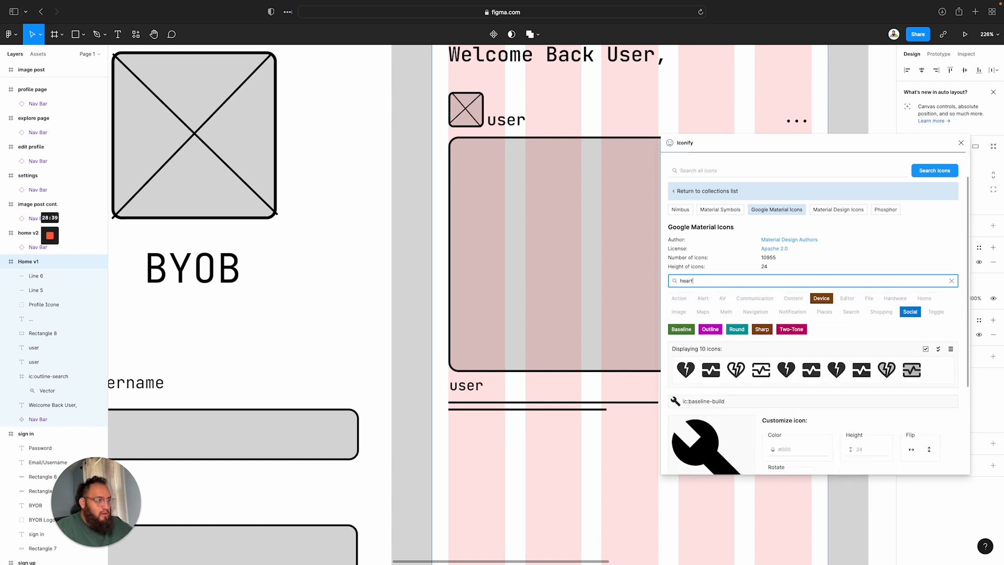
Search Google Material Icons for "like", and repeat the "heart" search in the same collection
key(BackSpace)
key(BackSpace)
key(BackSpace)
key(BackSpace)
key(BackSpace)
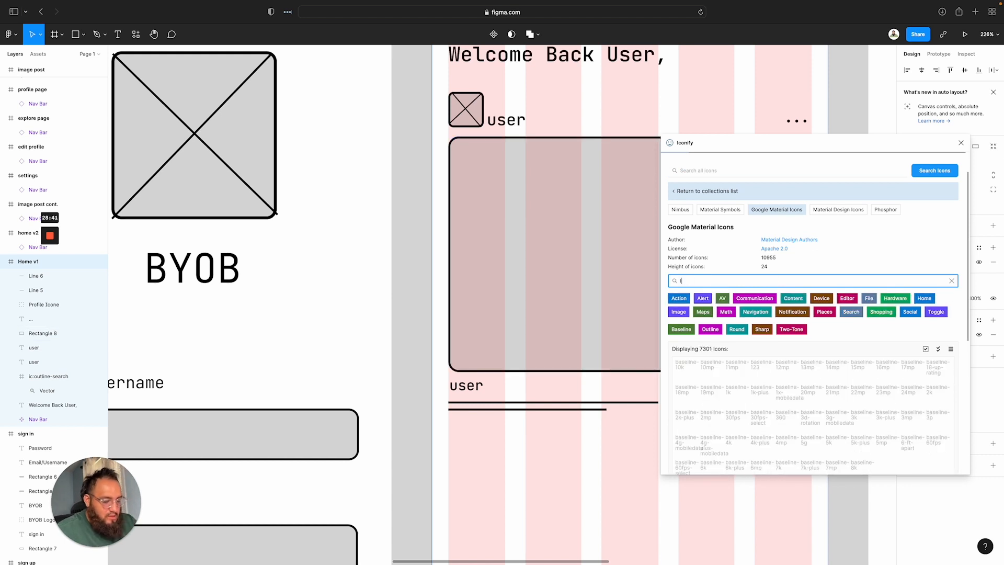
text(like)
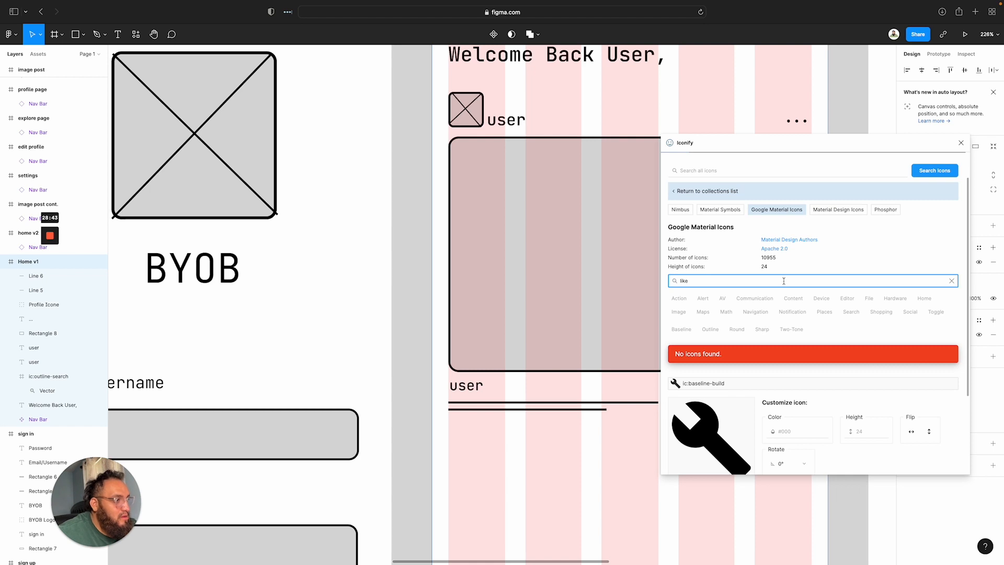
key(BackSpace)
key(BackSpace)
key(BackSpace)
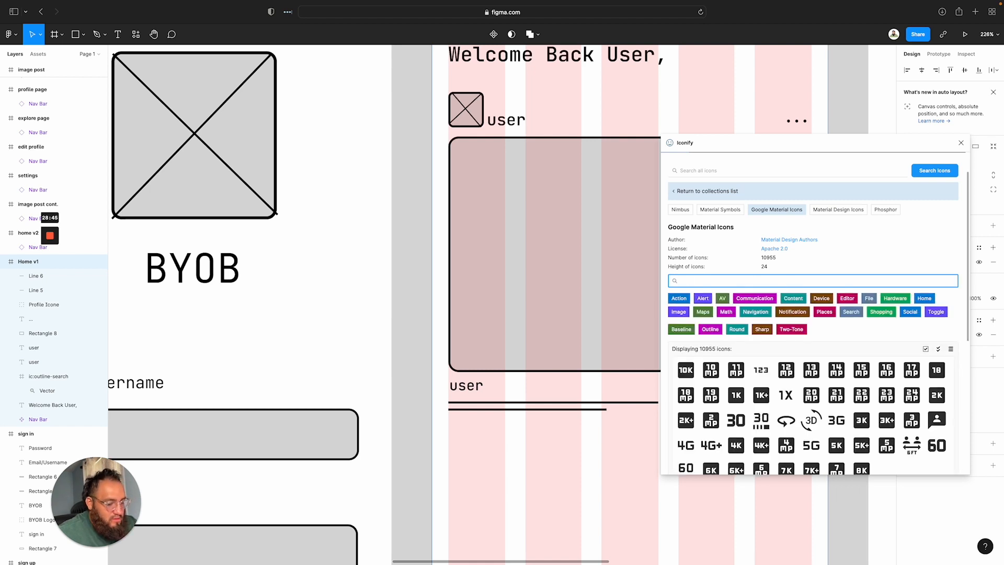
text(heart)
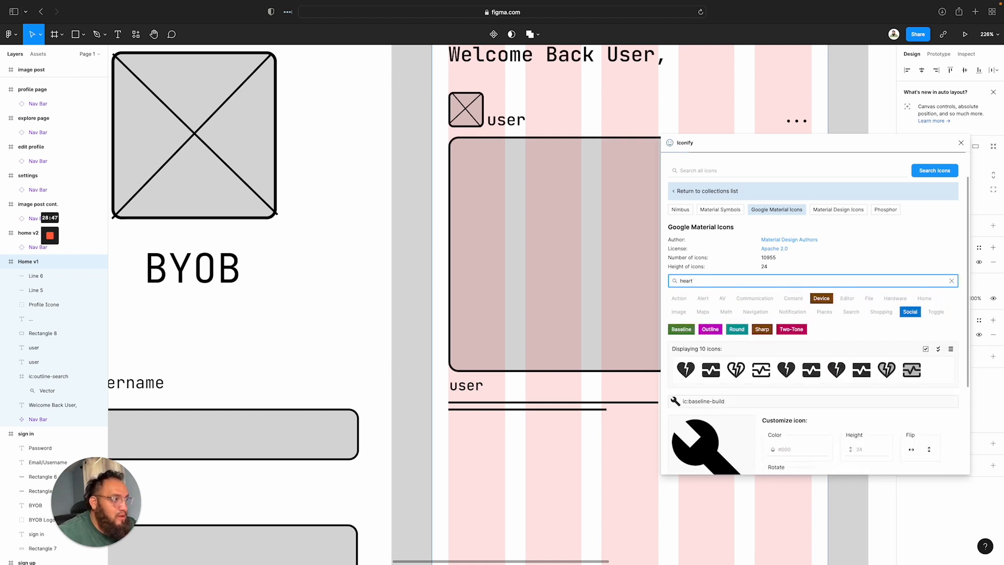
Search Google Material Icons for "share" and look through the matching icons
key(BackSpace)
key(BackSpace)
key(BackSpace)
key(BackSpace)
key(BackSpace)
text(share)
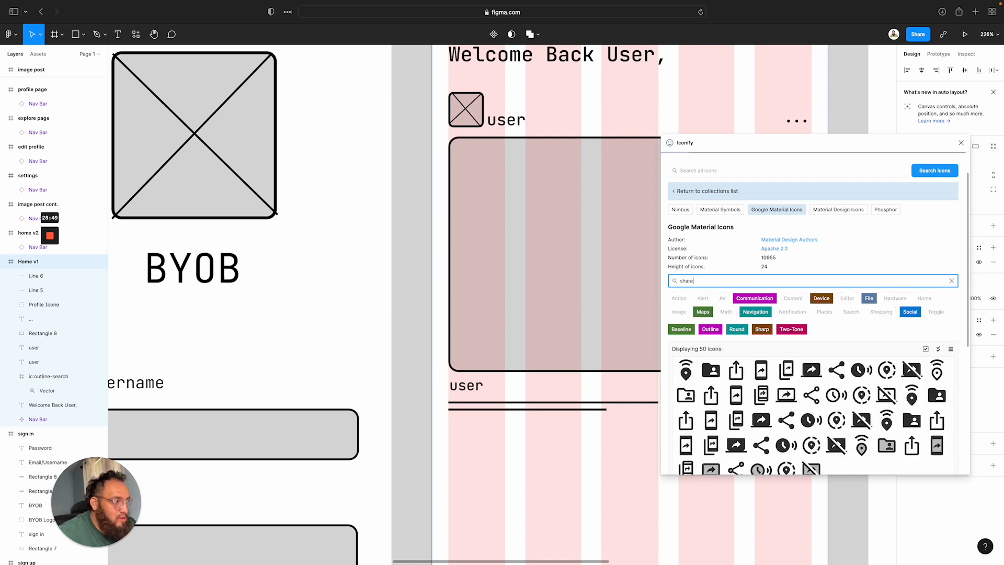
scroll(820, 297, down, 5)
scroll(709, 235, up, 8)
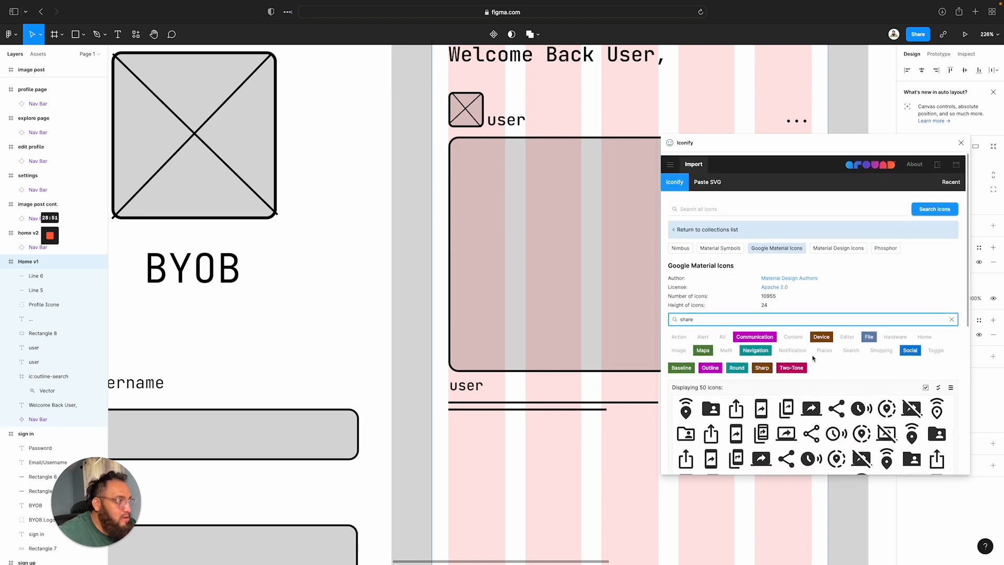
Switch to the Material Symbols collection and search it for "heart"
click(720, 244)
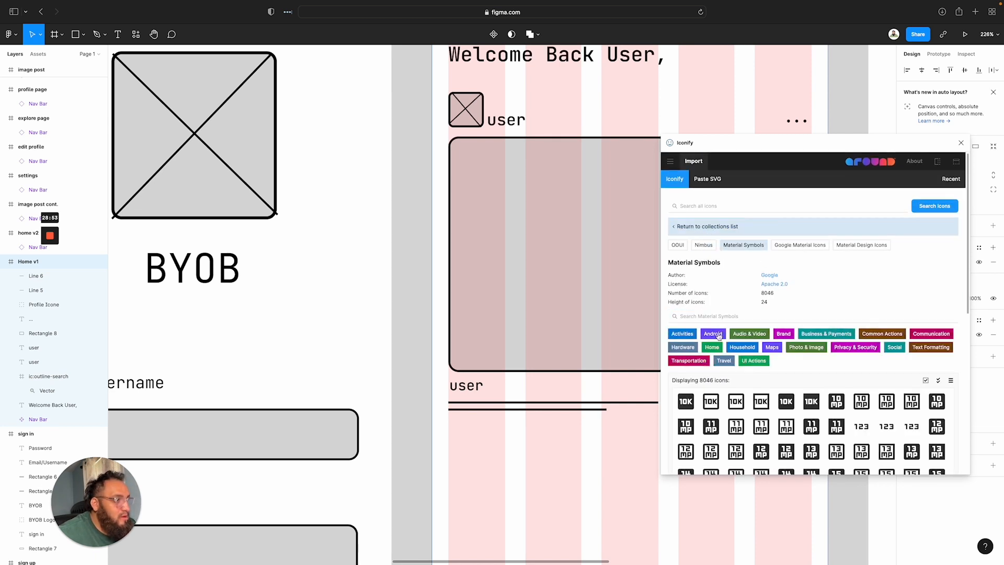
click(708, 316)
text(heart)
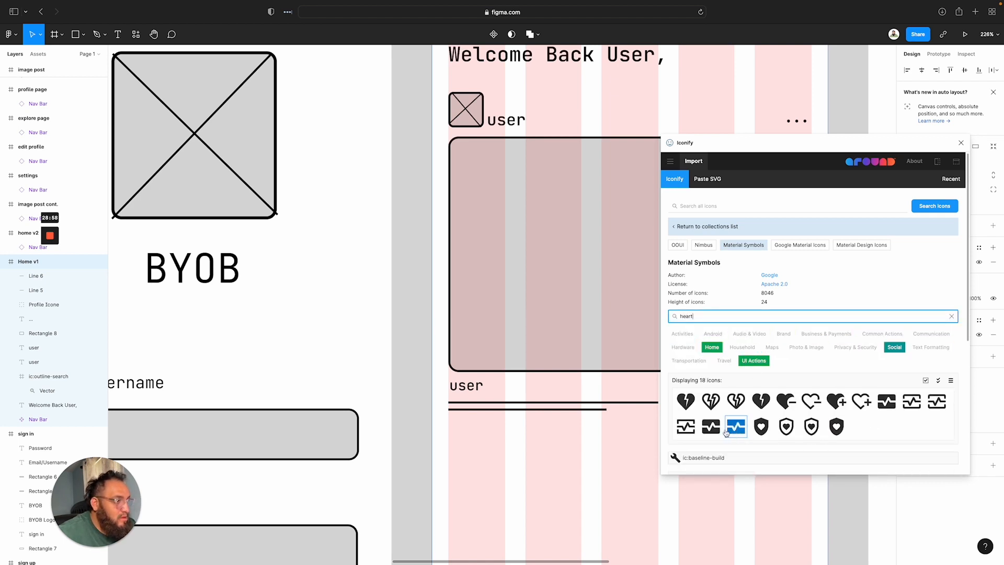
Search all icon collections for "heart" and look through the matches, including the Ant Design Icons set
click(682, 206)
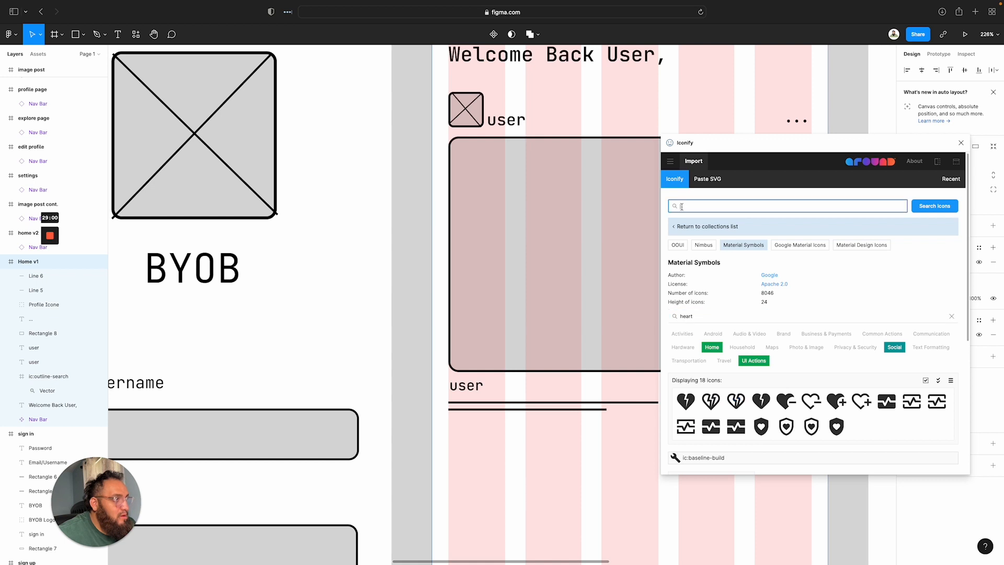
key(Return)
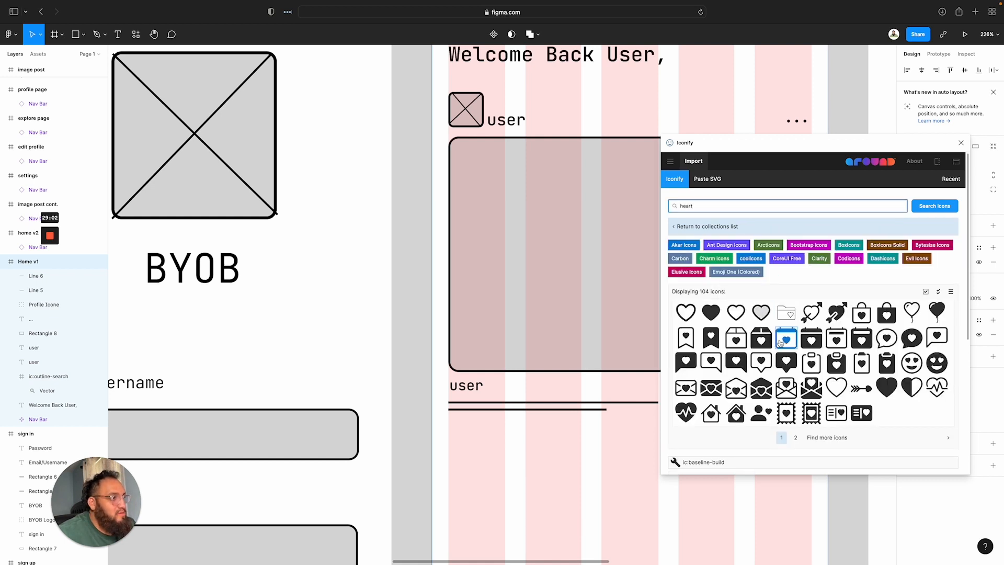
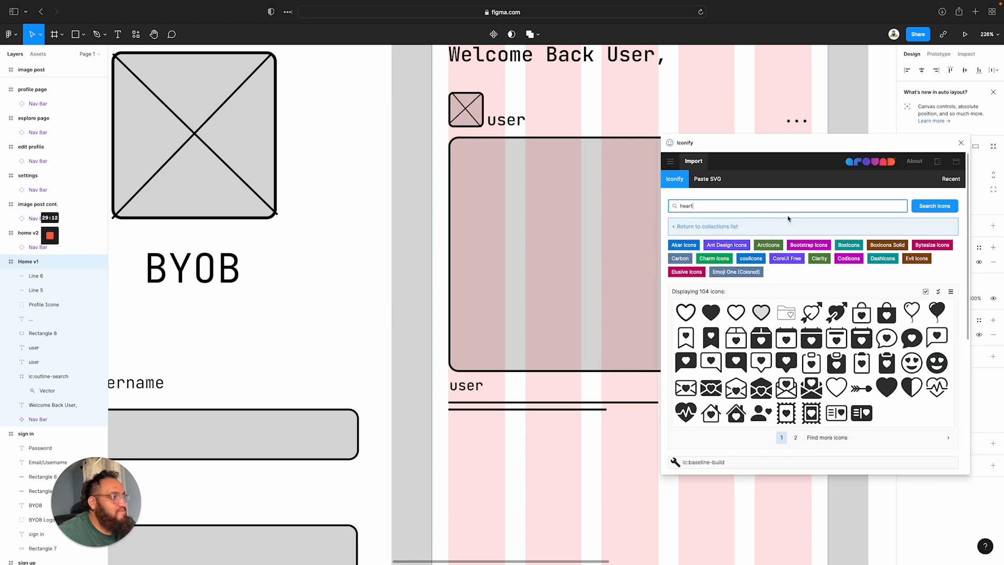
scroll(886, 328, down, 5)
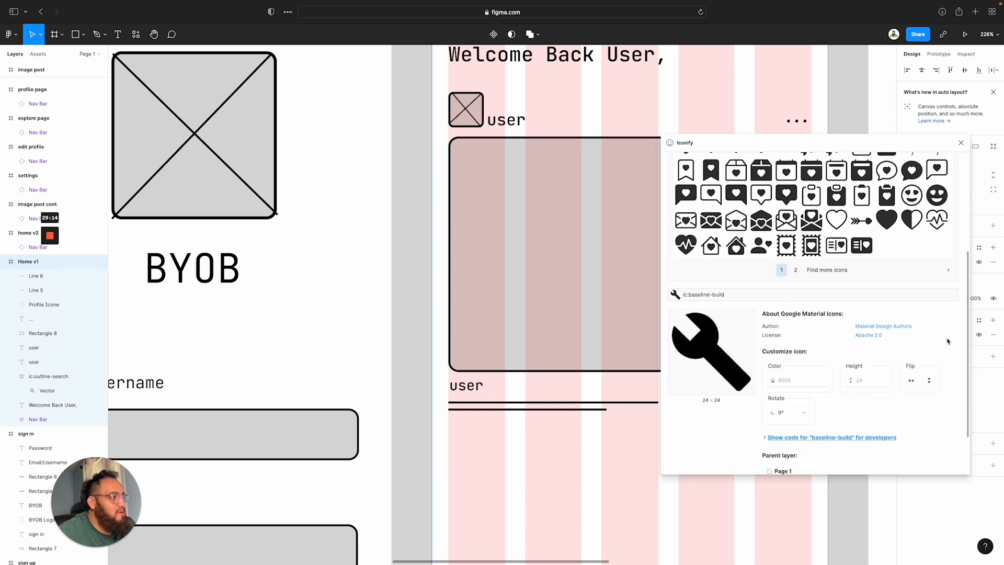
scroll(886, 329, down, 2)
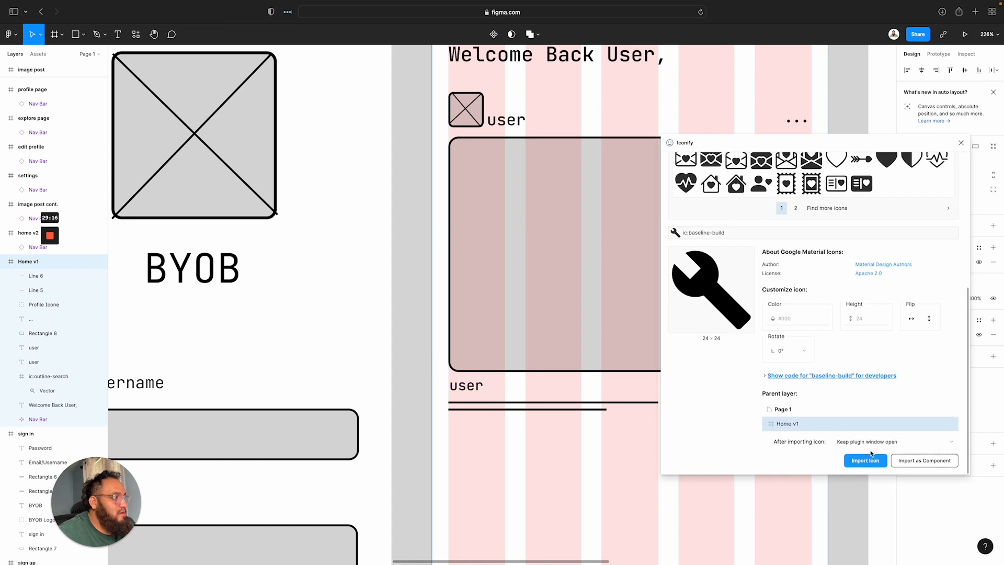
scroll(941, 261, up, 10)
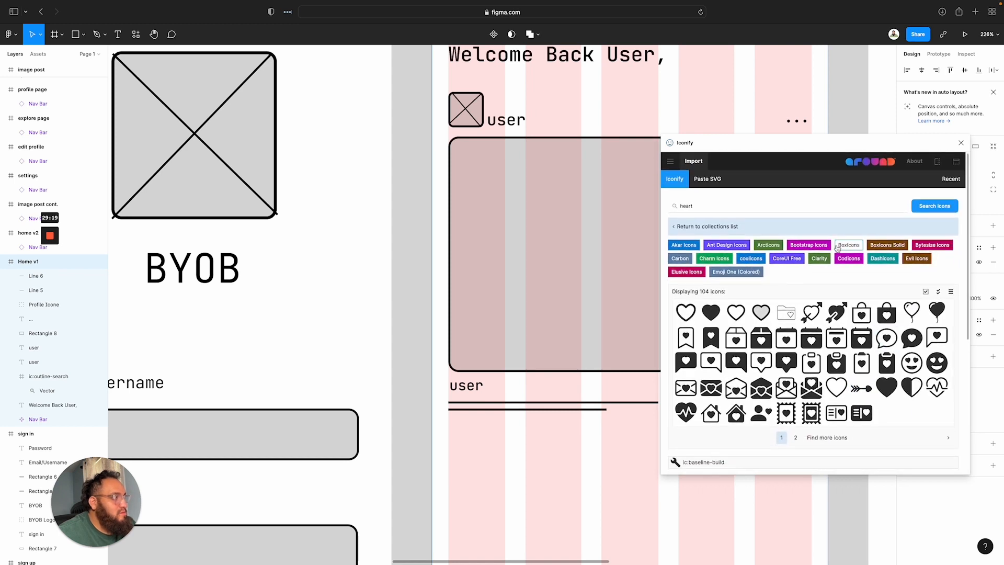
click(727, 246)
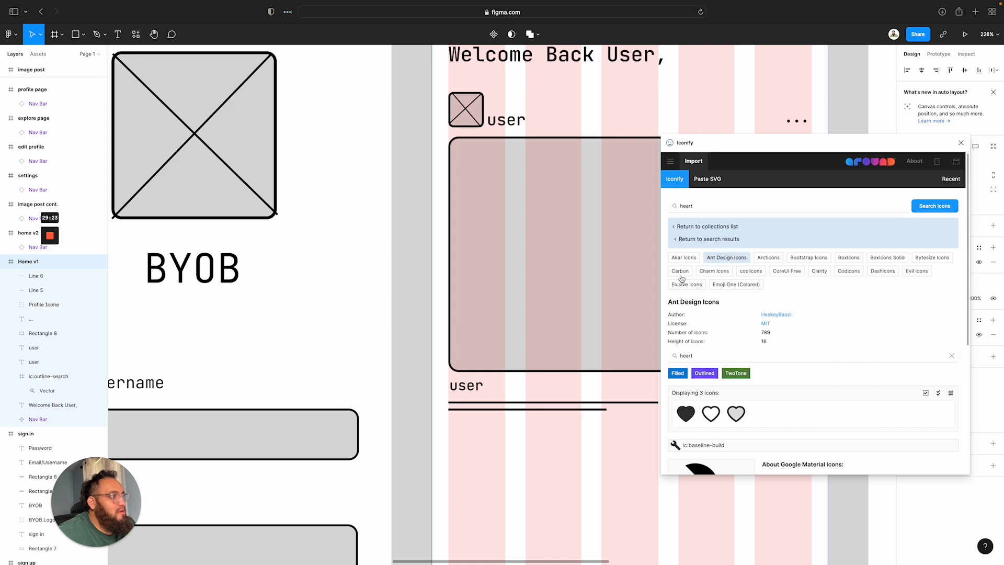
click(922, 208)
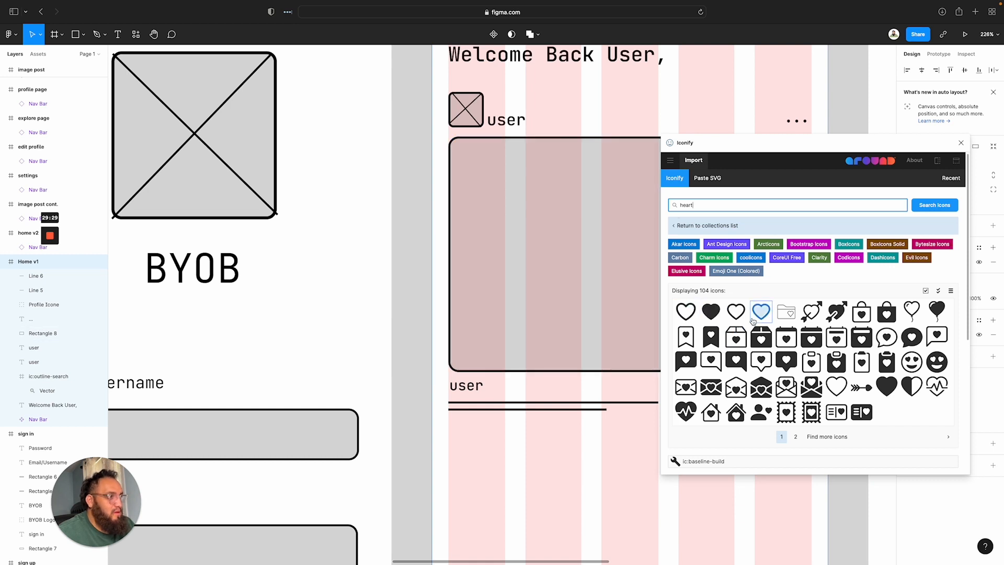
Import the Ant Design outlined heart icon into the Home v1 frame and set its size to 20 × 20
drag(736, 313, 507, 390)
scroll(507, 390, down, 1)
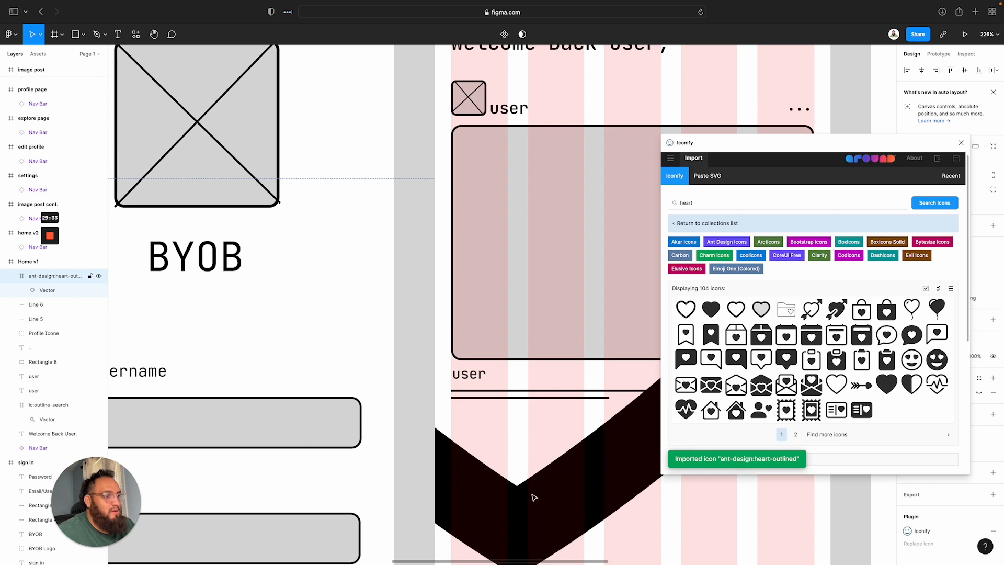
drag(813, 152, 814, 235)
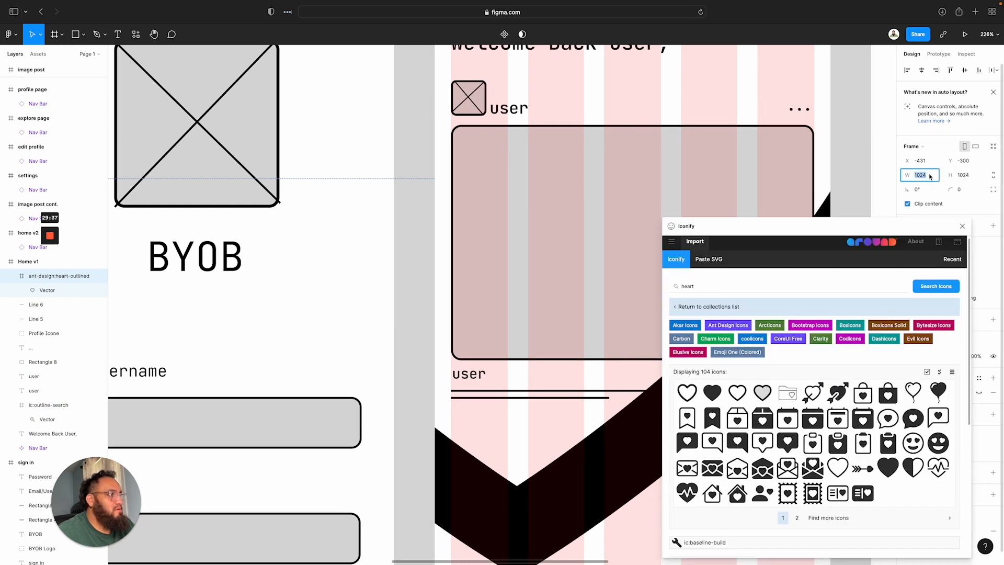
key(Return)
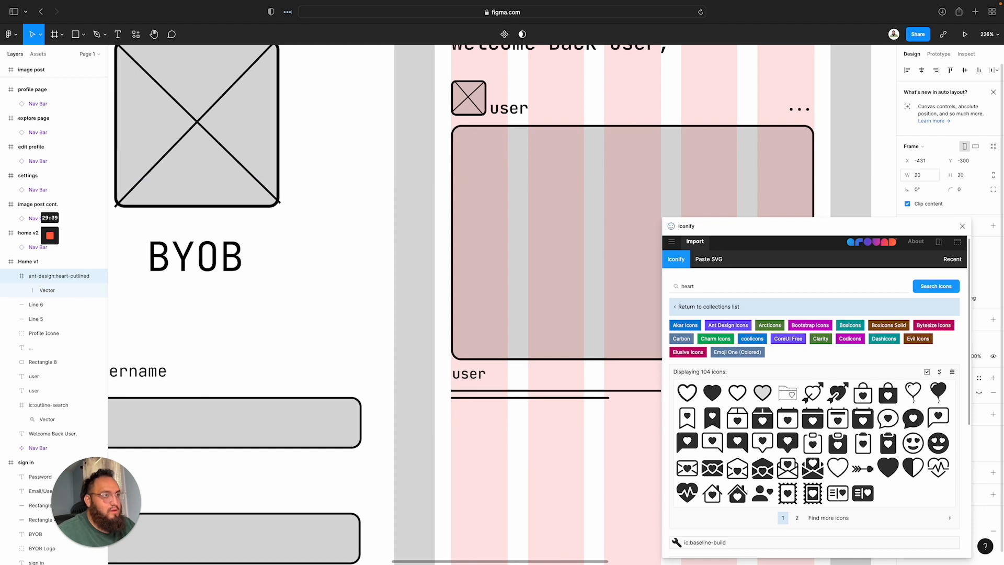
Move the heart icon into the Home v1 post, beside the user caption under the image, at about X 72, Y 395
scroll(739, 190, down, 10)
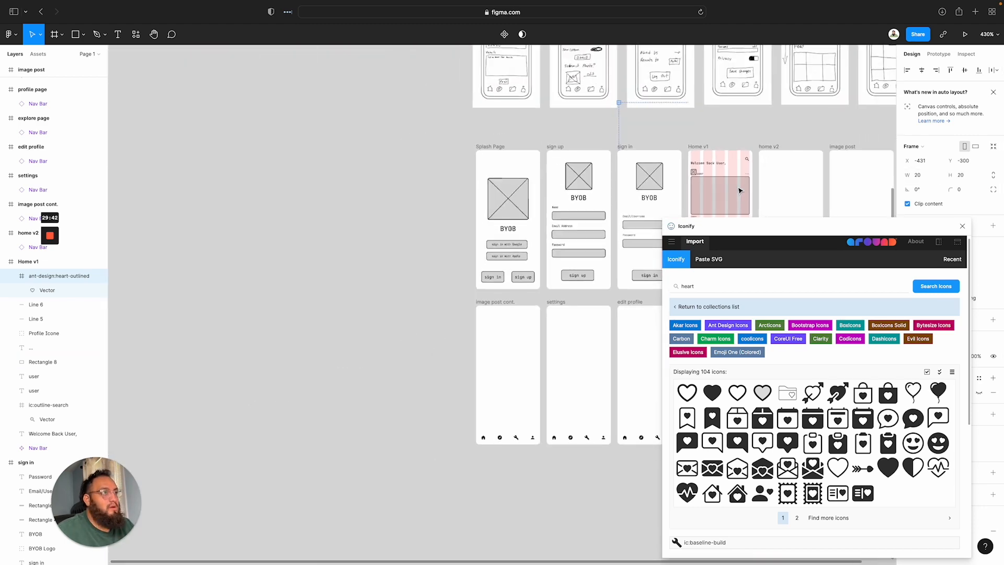
drag(620, 104, 703, 195)
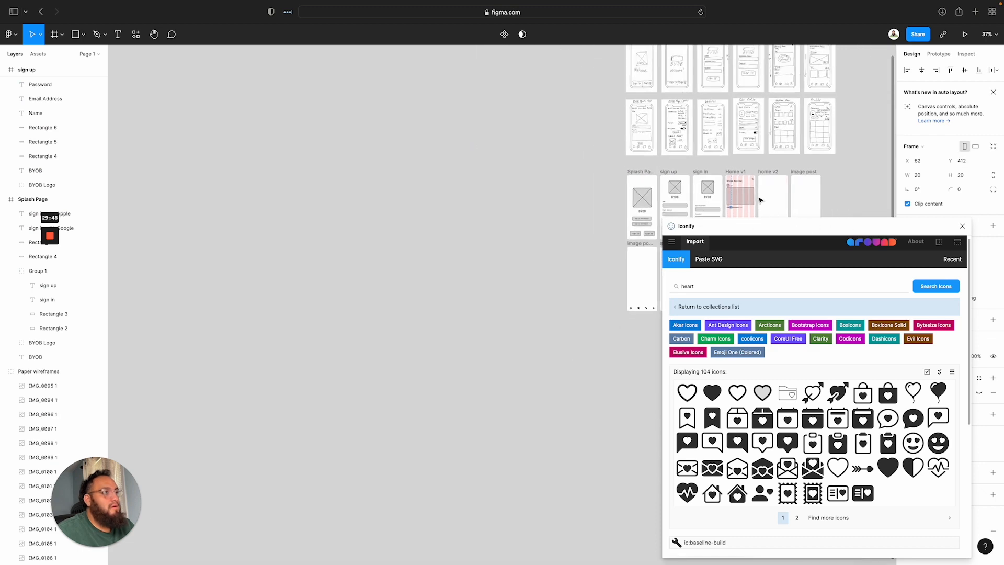
scroll(760, 200, up, 5)
scroll(568, 280, up, 10)
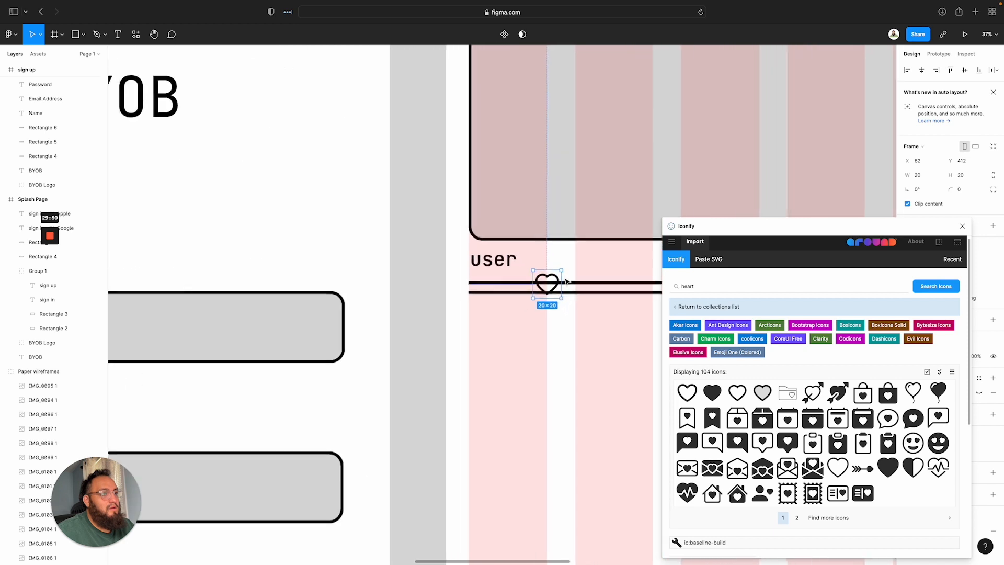
drag(555, 282, 568, 256)
Search all icon collections for "save" and place the Carbon save icon beside the heart in the Home v1 post
double_click(720, 286)
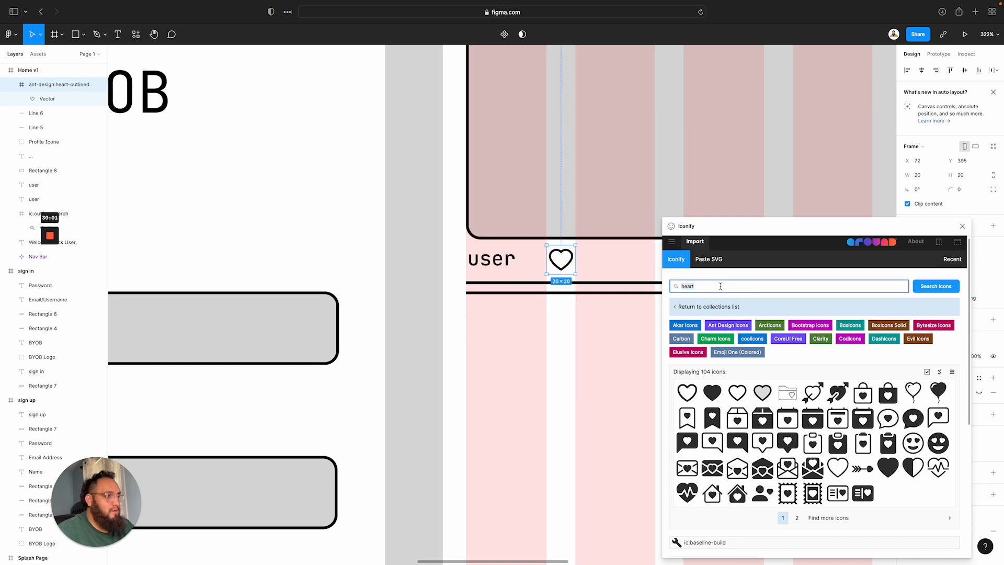
key(Return)
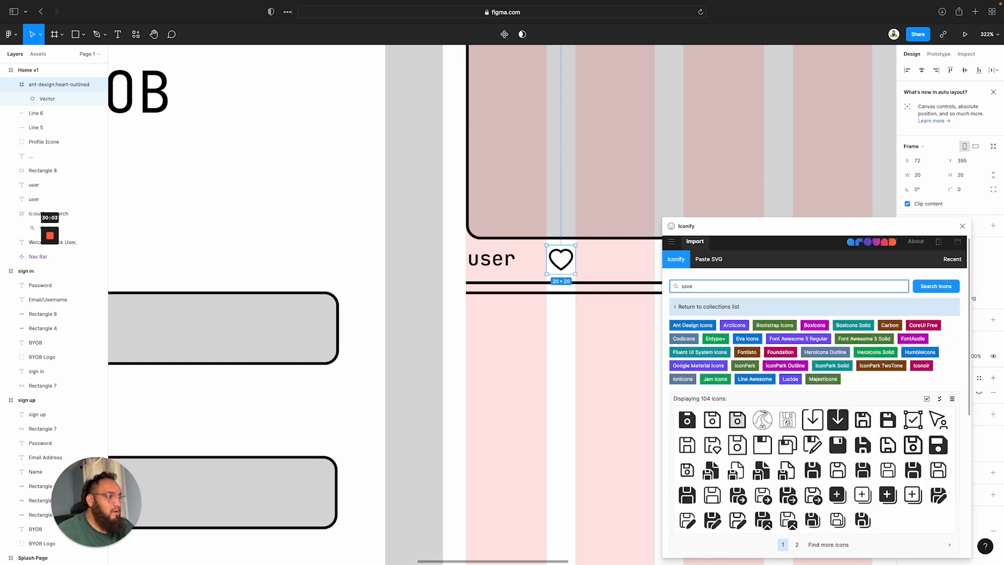
scroll(848, 380, down, 3)
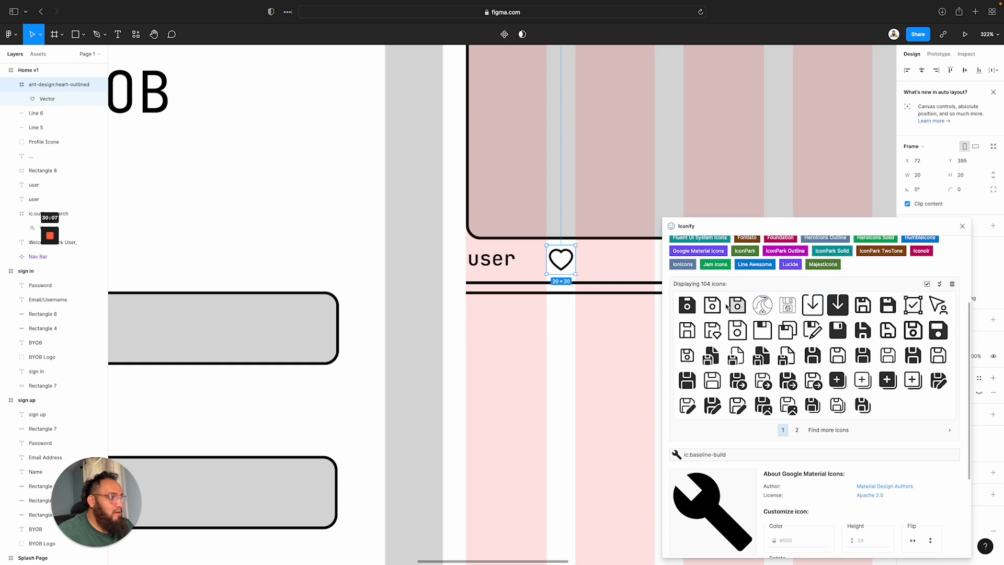
drag(686, 332, 605, 320)
drag(624, 260, 599, 269)
Set the save icon's size to 20 × 20 and align it with the heart icon at about X 98, Y 395
click(923, 175)
text(2)
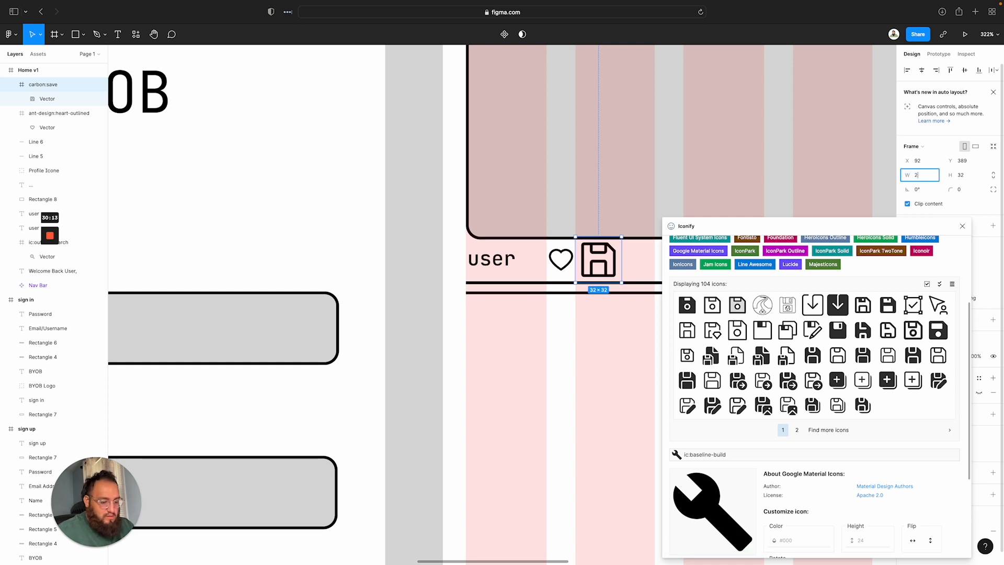
text(0)
key(Tab)
text(20)
key(Return)
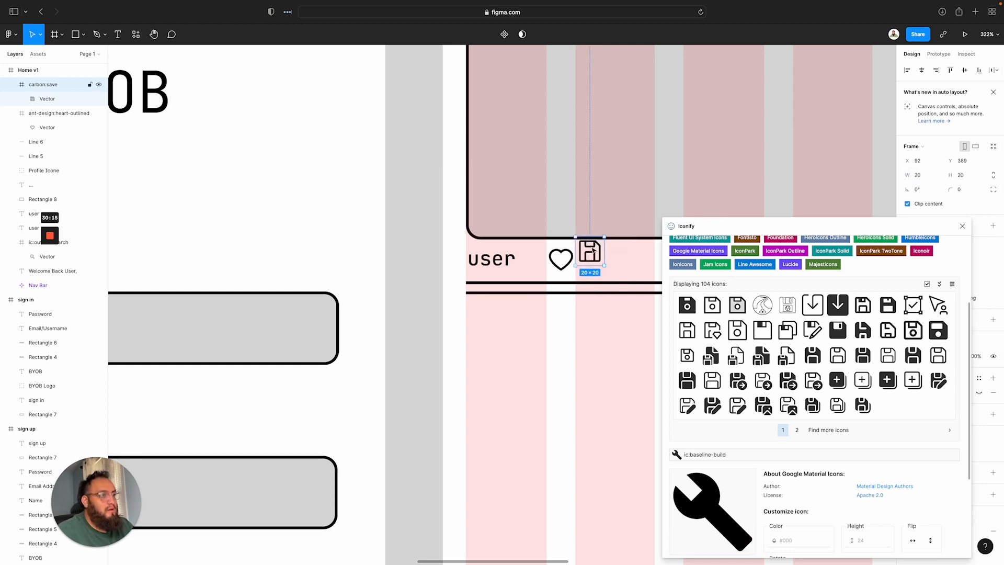
drag(594, 253, 601, 260)
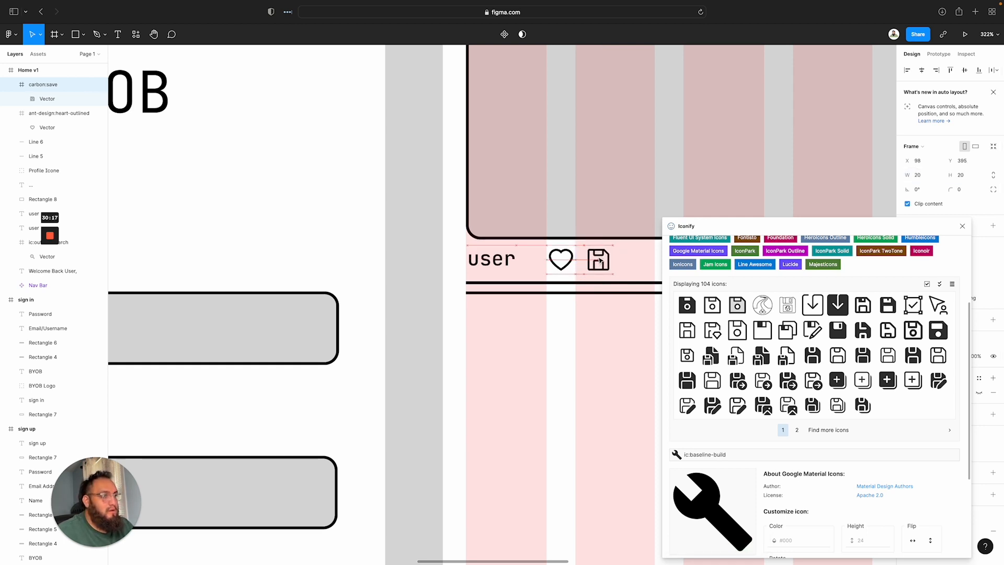
Look through the save icon results, and search all icon collections for "comment"
click(652, 260)
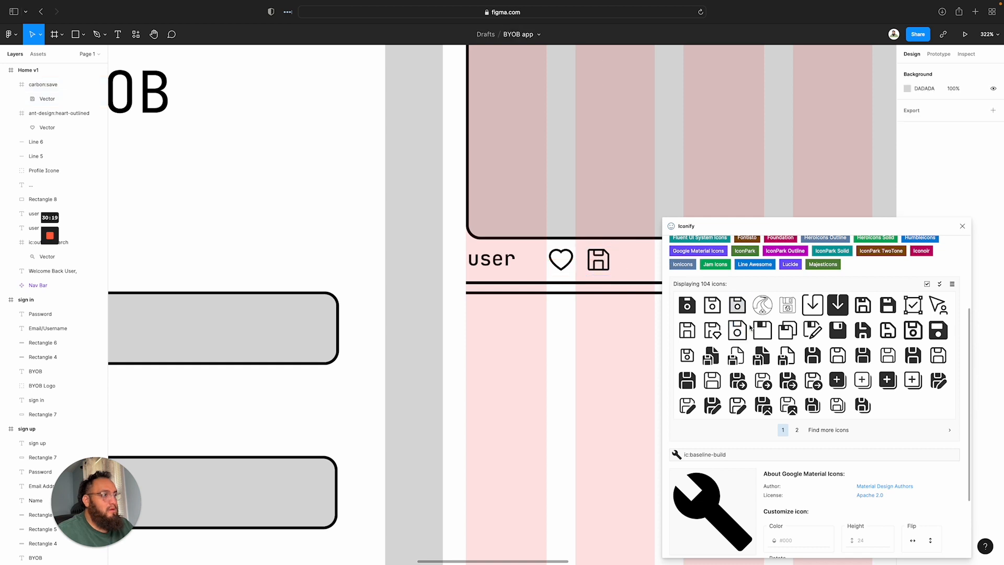
scroll(750, 328, down, 2)
scroll(719, 309, up, 5)
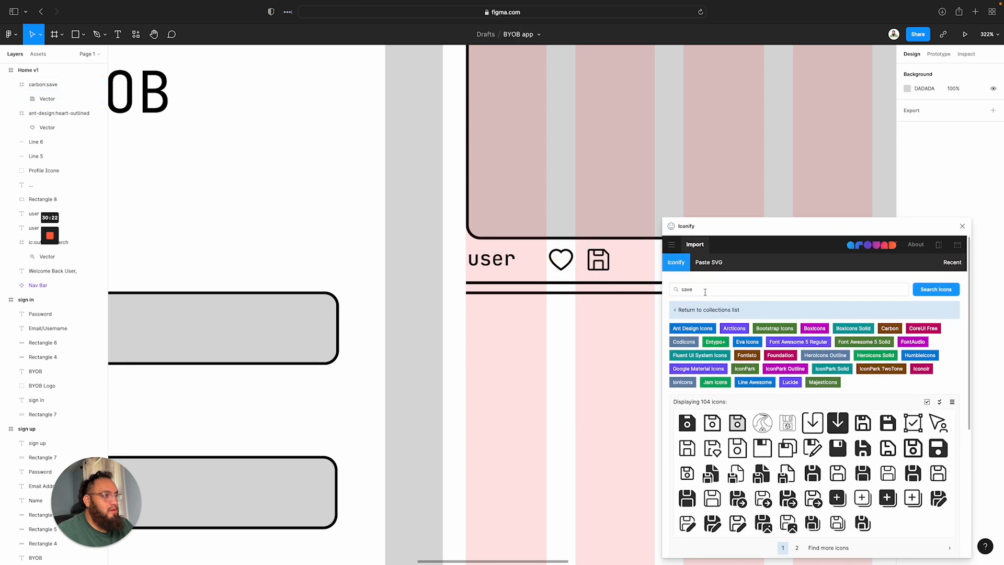
scroll(702, 371, down, 3)
scroll(702, 374, up, 3)
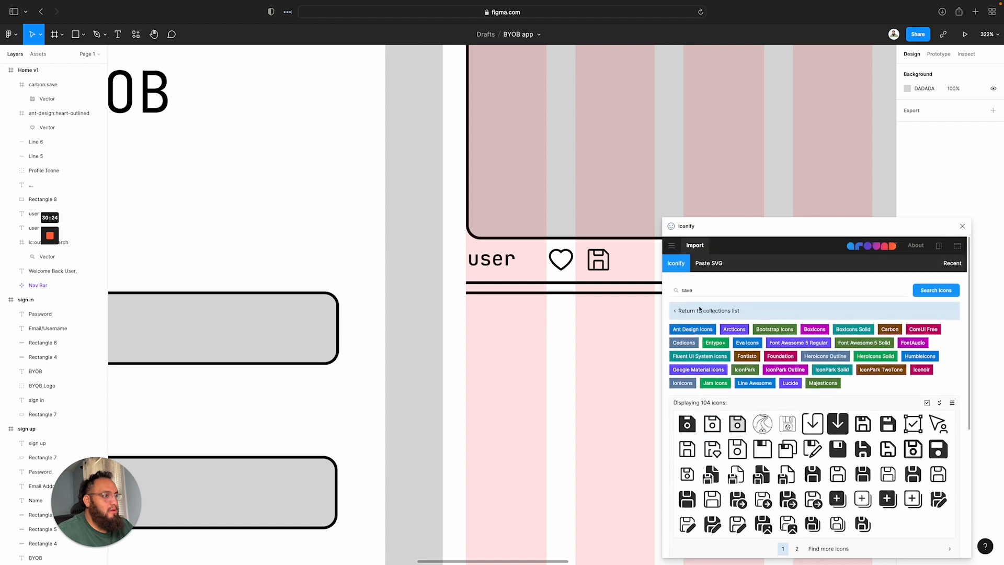
click(697, 288)
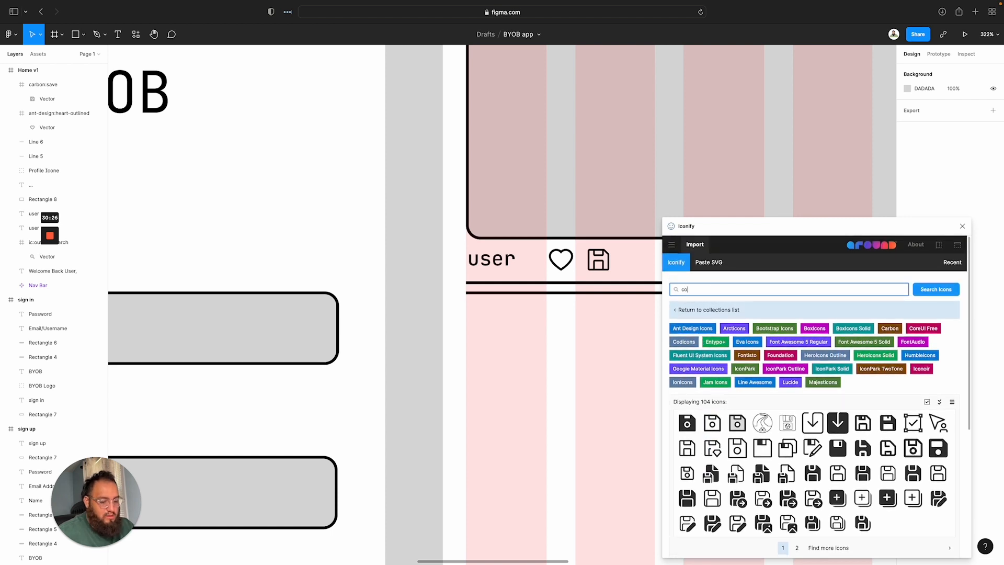
text(comment)
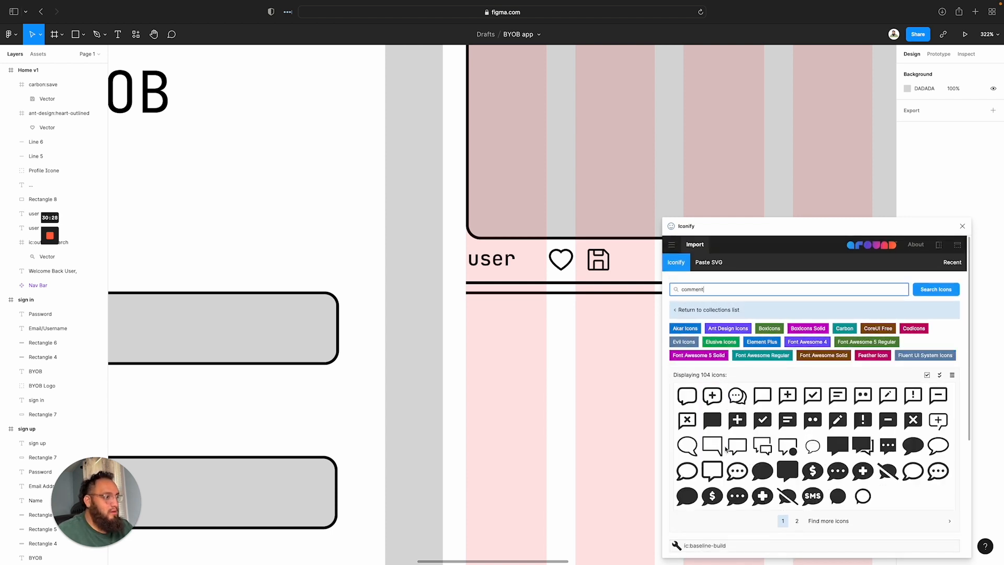
Place the BoxIcons outlined comment icon beside the save icon, set it to 20 × 20 and adjust its spacing
drag(759, 403, 634, 259)
key(Delete)
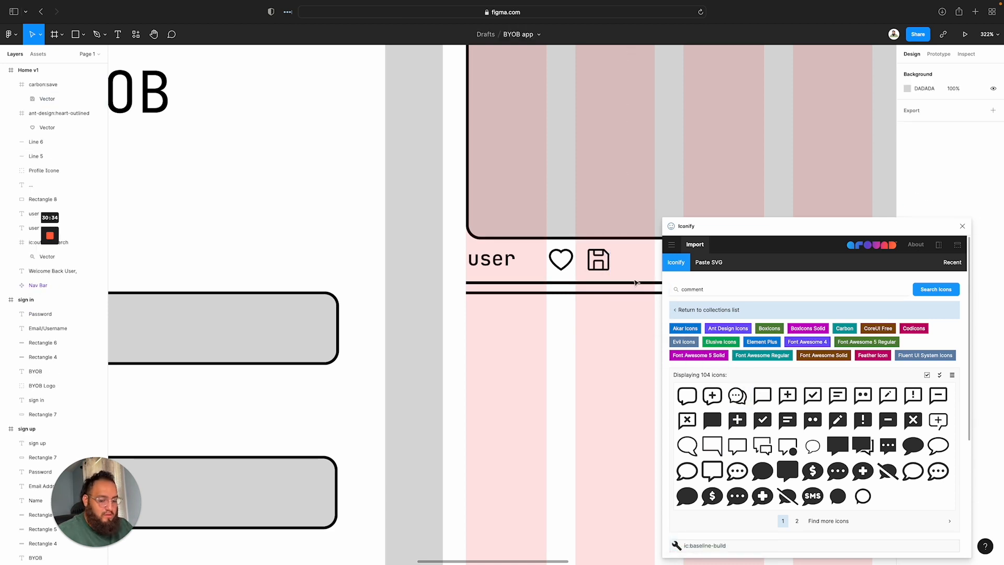
drag(758, 397, 629, 266)
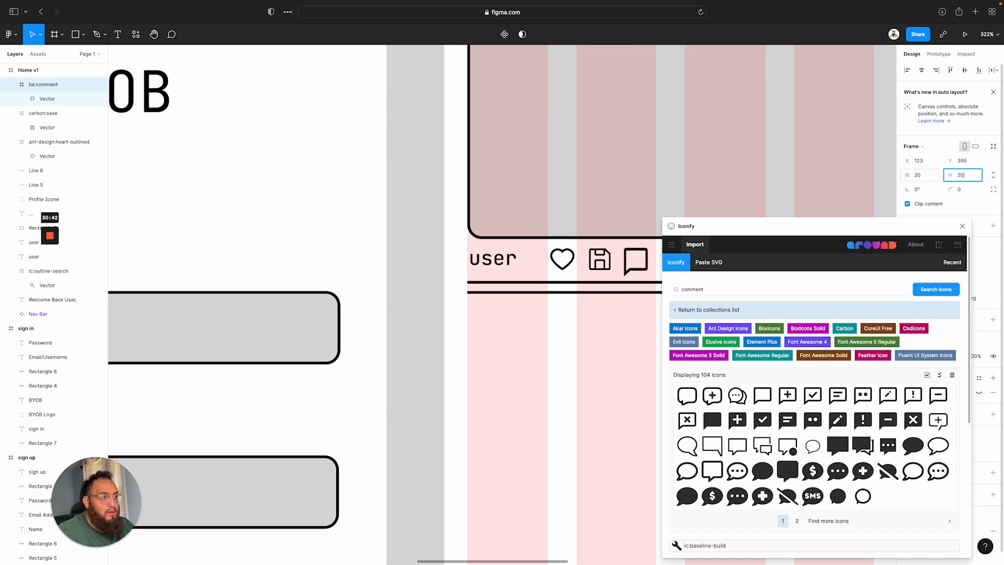
key(Return)
click(628, 303)
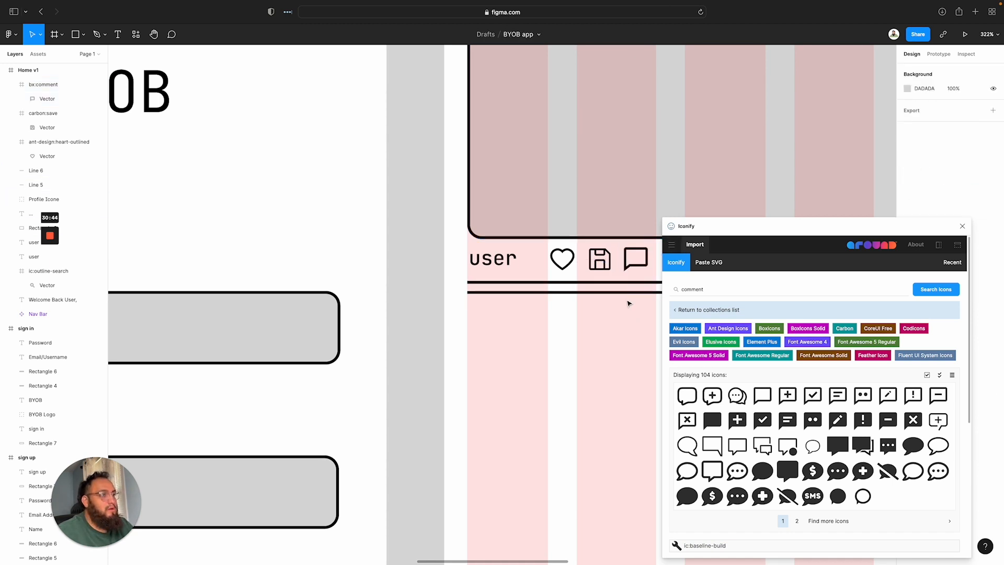
click(638, 267)
drag(639, 268, 640, 268)
click(612, 349)
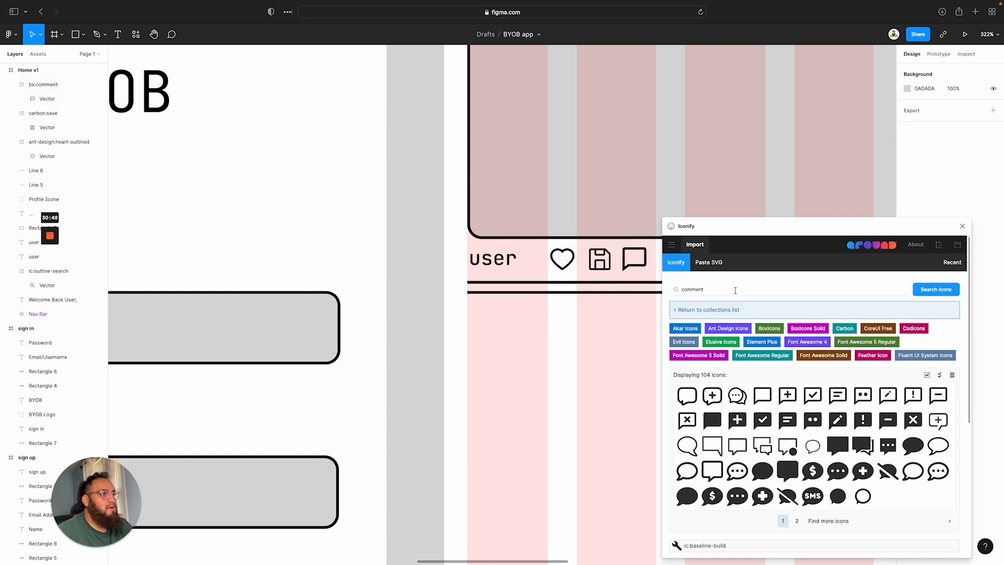
Close the Iconify plugin and move the heart, save and comment icon row closer to the user caption, at about X 61, Y 397
click(962, 226)
scroll(826, 366, up, 2)
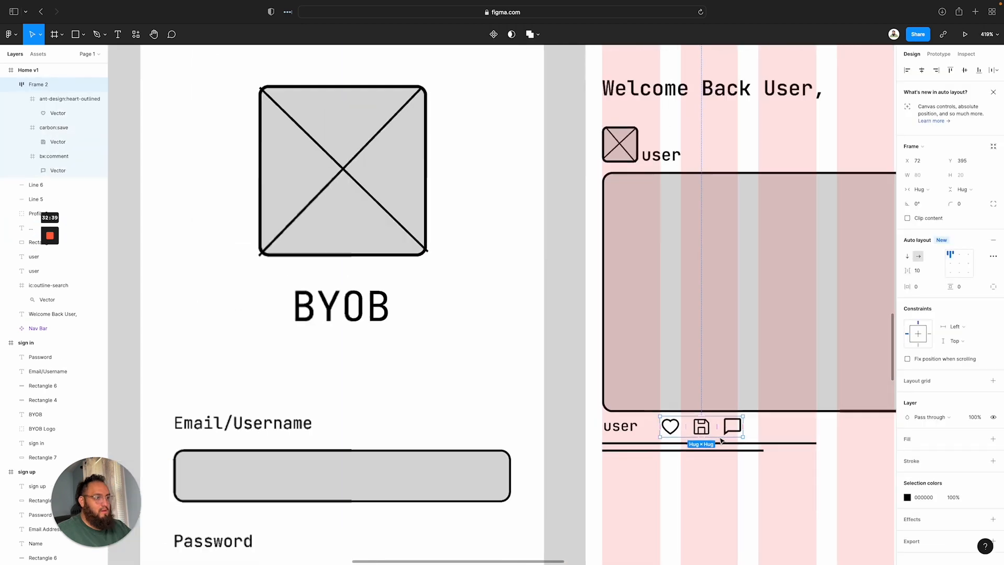
scroll(722, 441, down, 3)
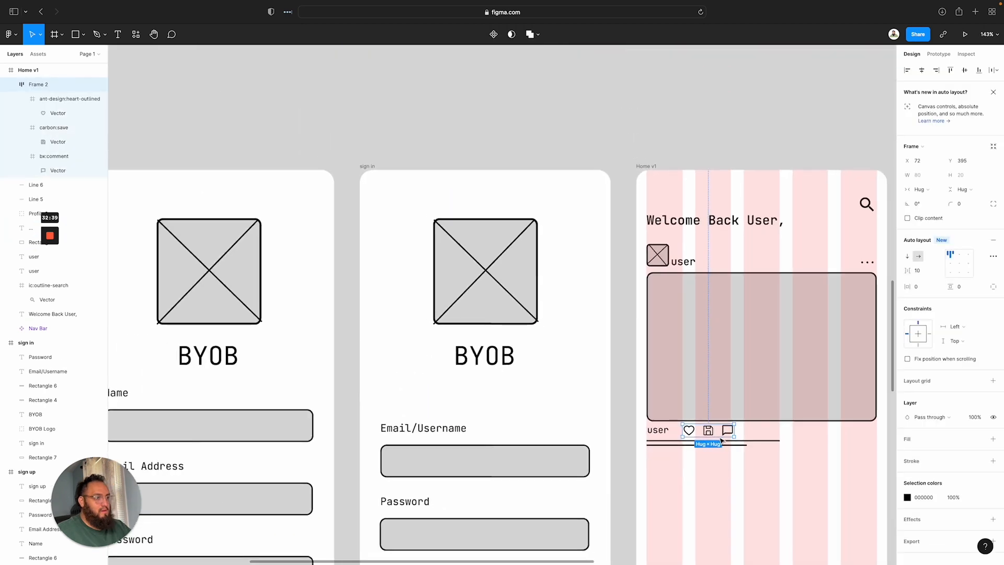
scroll(722, 441, right, 5)
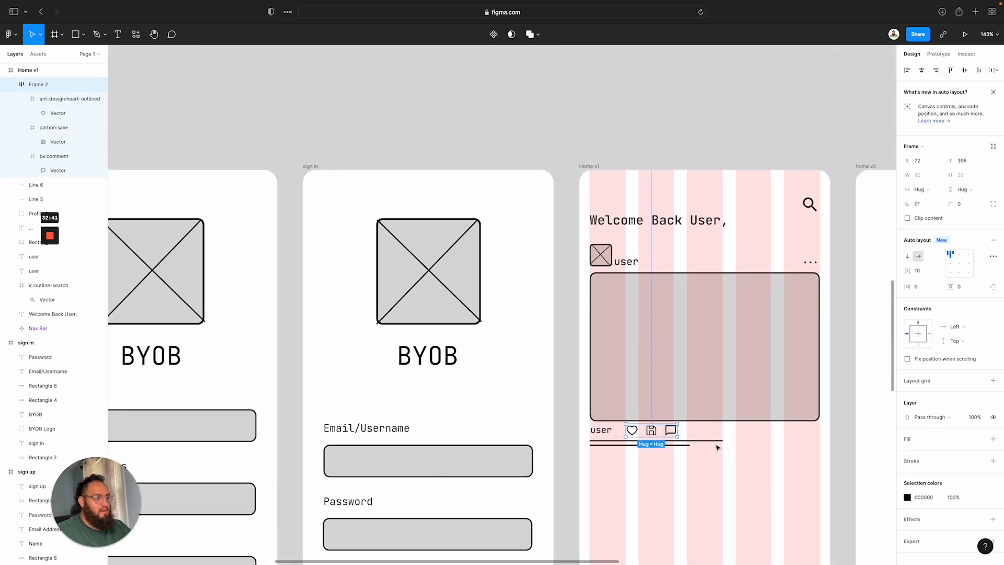
click(680, 447)
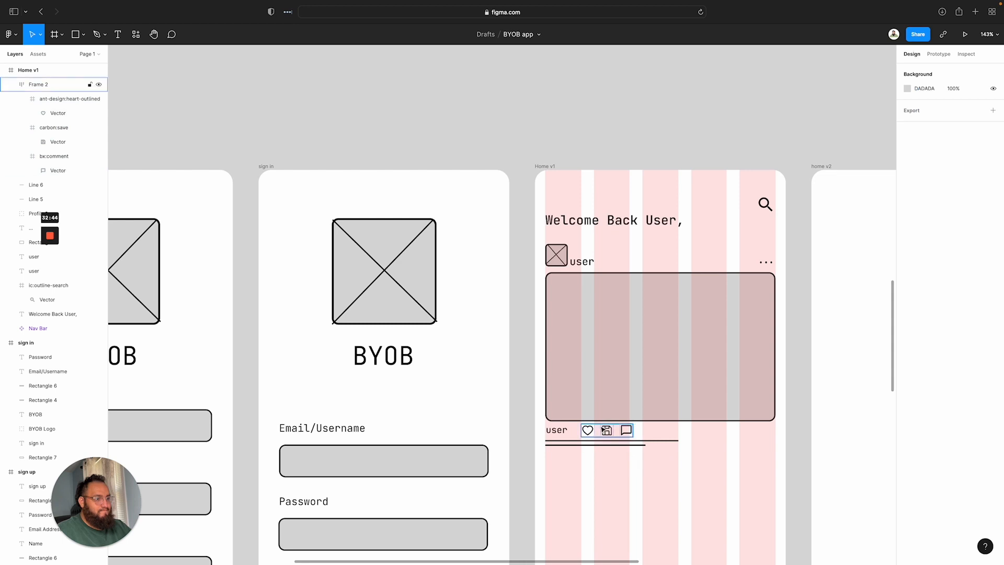
click(605, 430)
drag(605, 430, 598, 432)
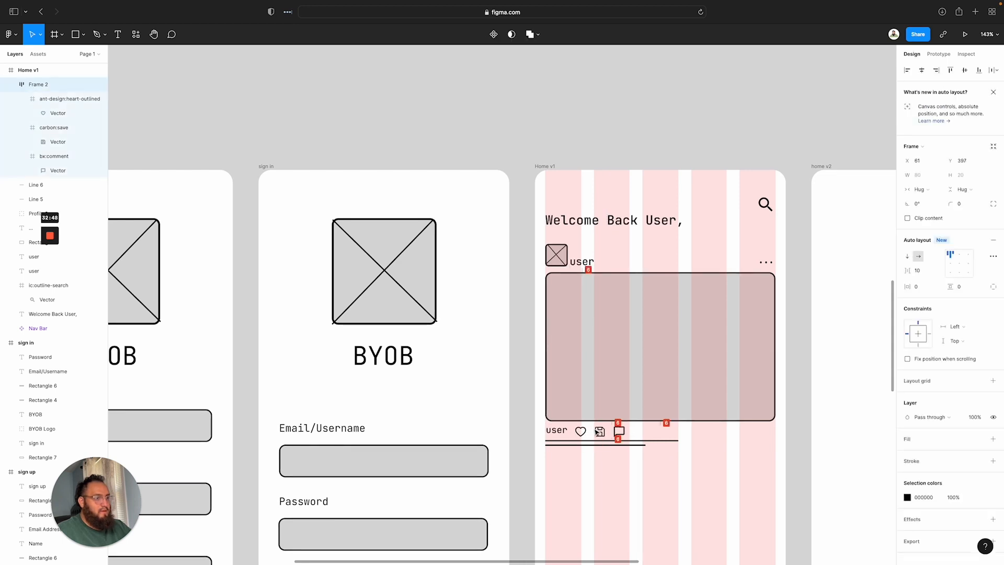
click(670, 507)
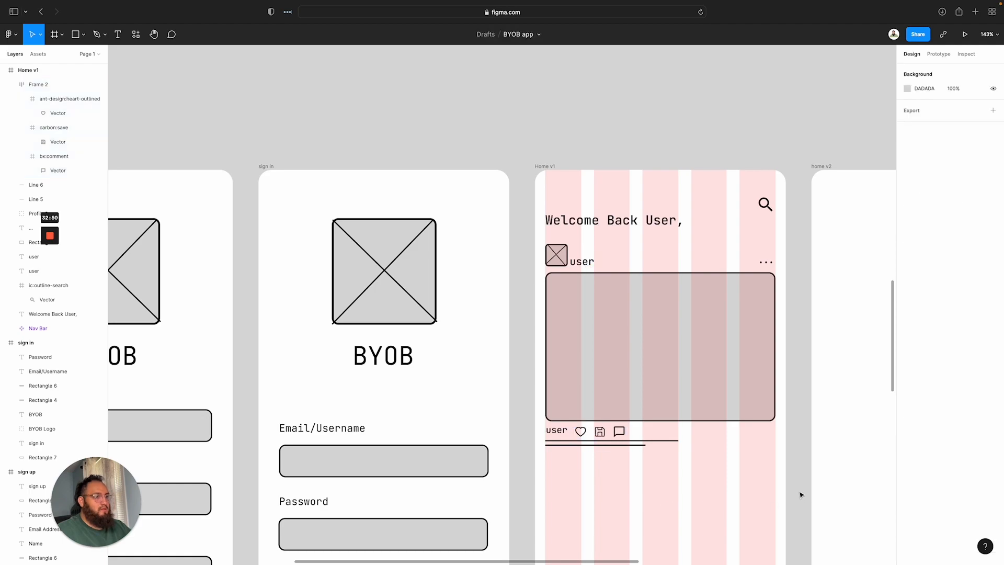
Compare the Home v1 post with the Home Page V1 sketch, checking the order of the icons and user caption below the image
scroll(801, 495, up, 15)
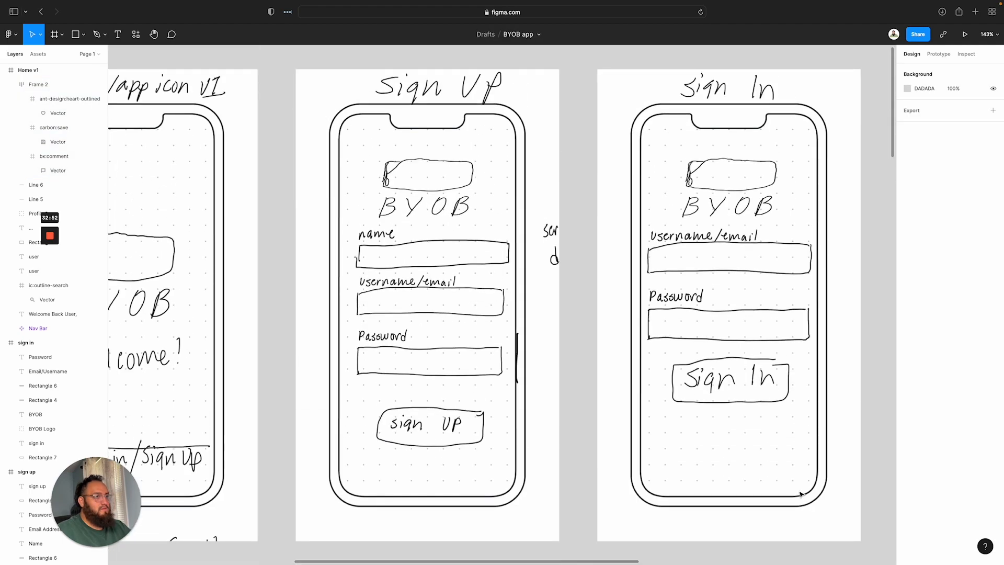
scroll(801, 494, right, 10)
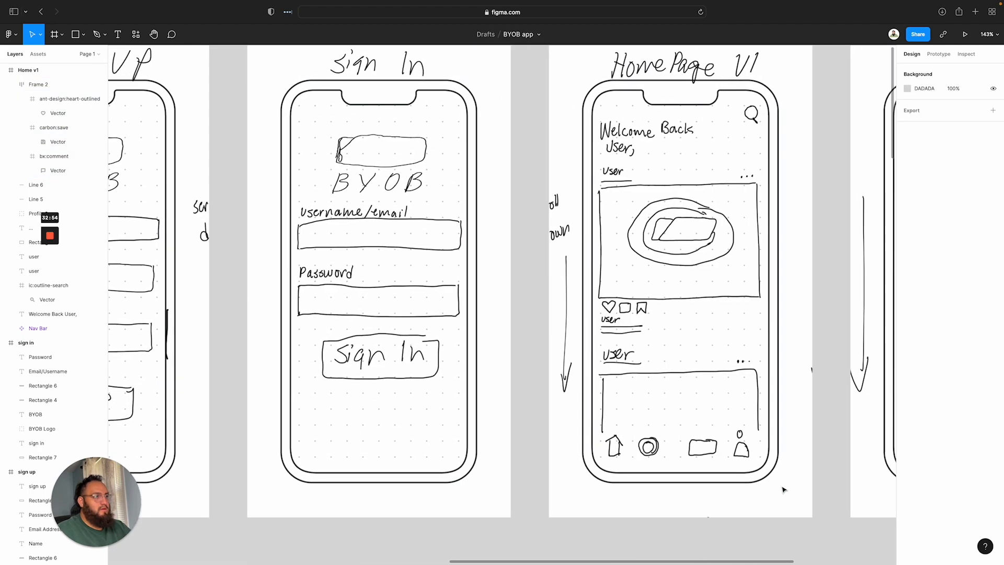
scroll(783, 489, down, 15)
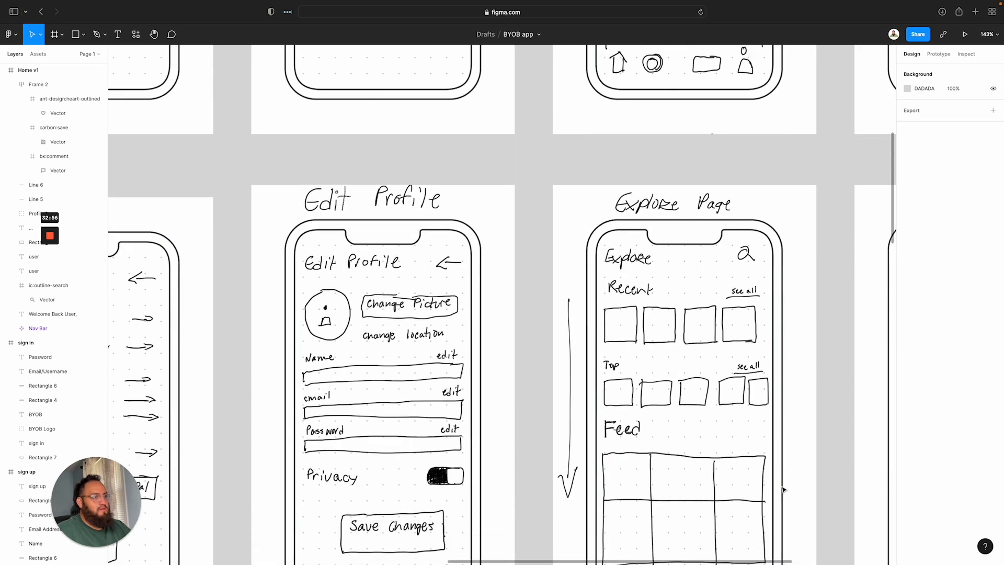
scroll(783, 490, up, 10)
scroll(782, 489, down, 20)
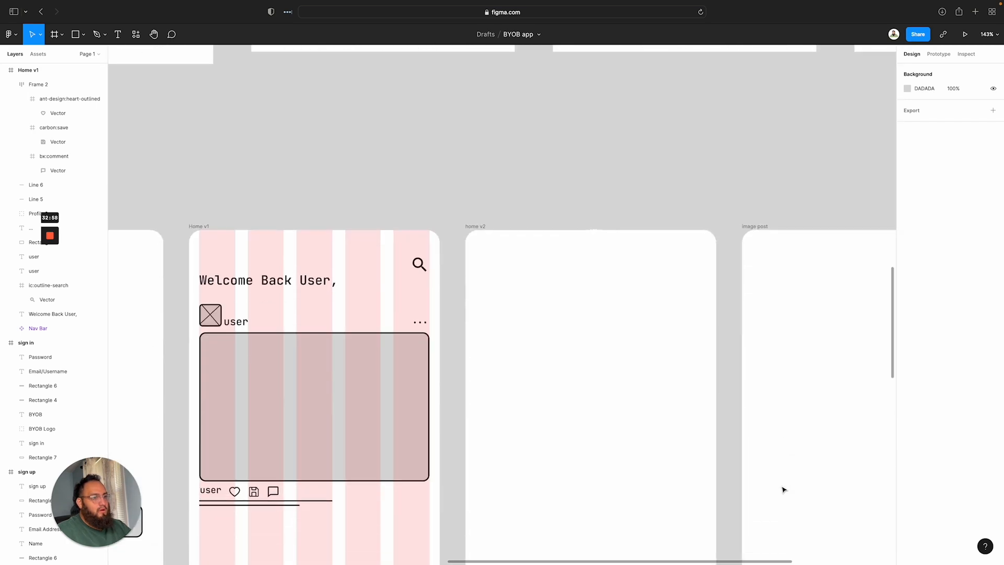
scroll(783, 489, down, 10)
scroll(237, 307, up, 4)
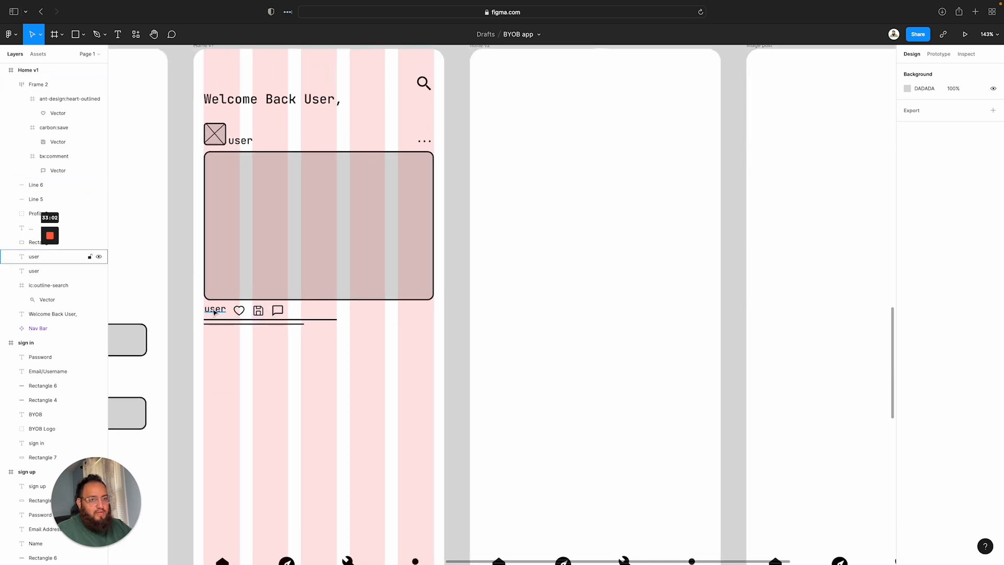
Move the icon row directly under the post image at X 16, Y 397, above the user caption, and put the short caption line above the long one
click(248, 324)
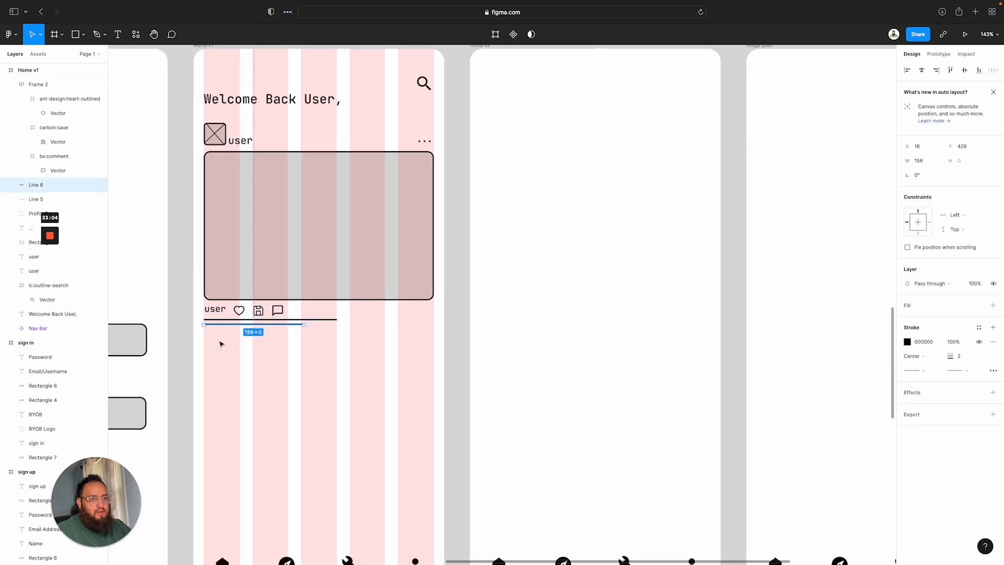
drag(218, 341, 241, 313)
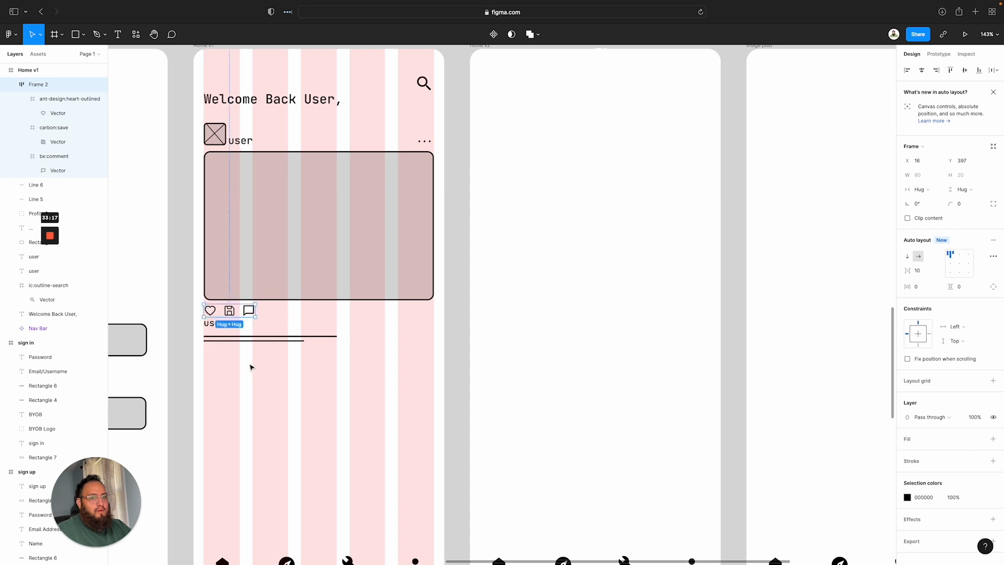
click(211, 342)
drag(212, 342, 212, 336)
scroll(191, 333, down, 2)
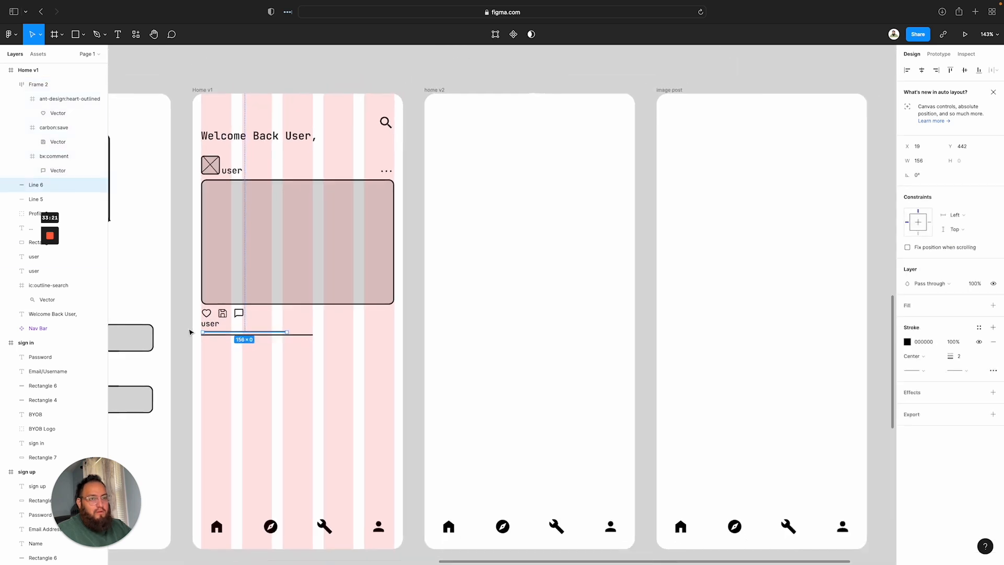
Align the short caption line and the user caption with the left edge of the first grid column
scroll(191, 333, up, 5)
scroll(191, 333, up, 5)
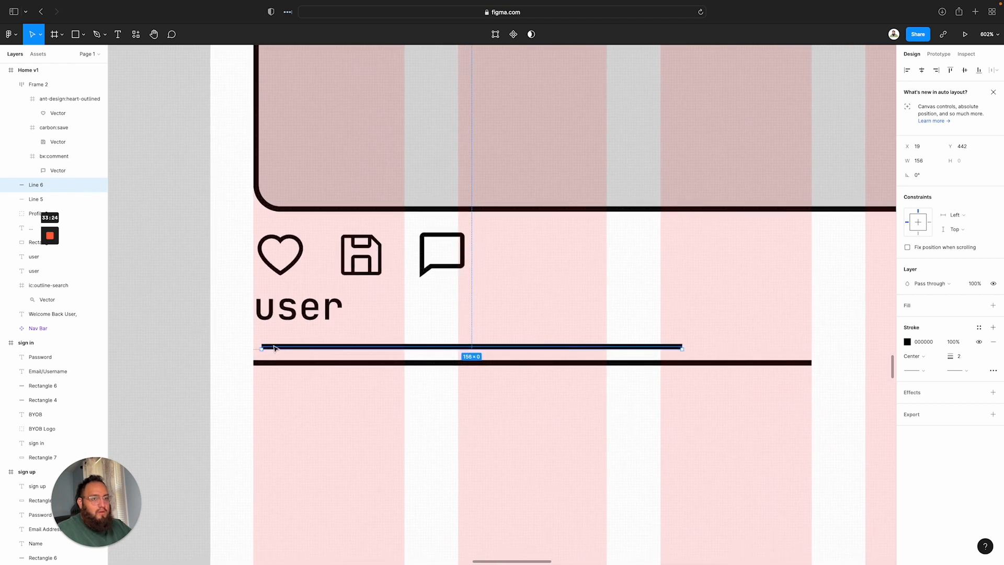
drag(274, 347, 269, 322)
click(271, 320)
Fine-tune the heart, save and comment icon row's position to X 15, Y 397 so it lines up with the post's left edge
click(285, 255)
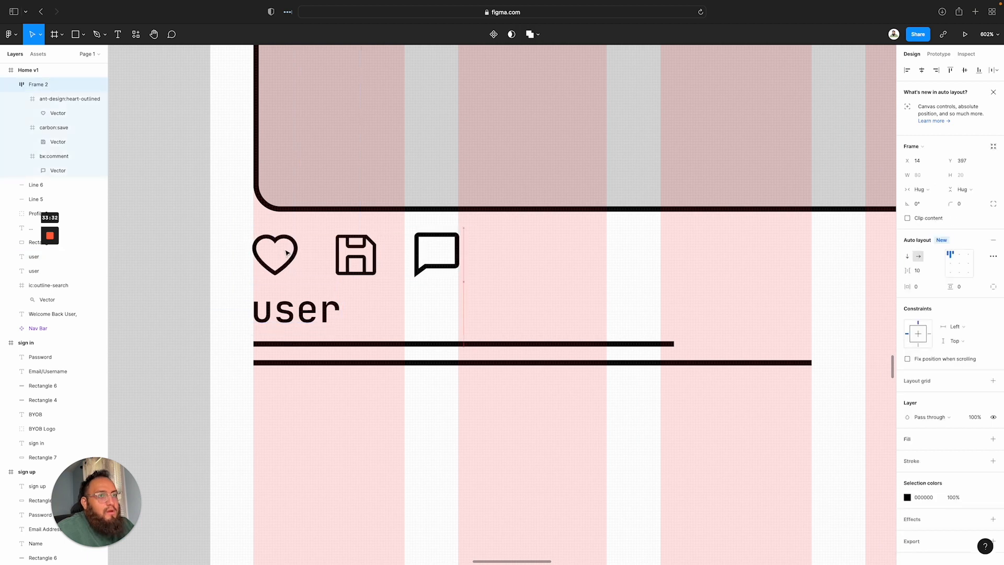
drag(286, 253, 289, 254)
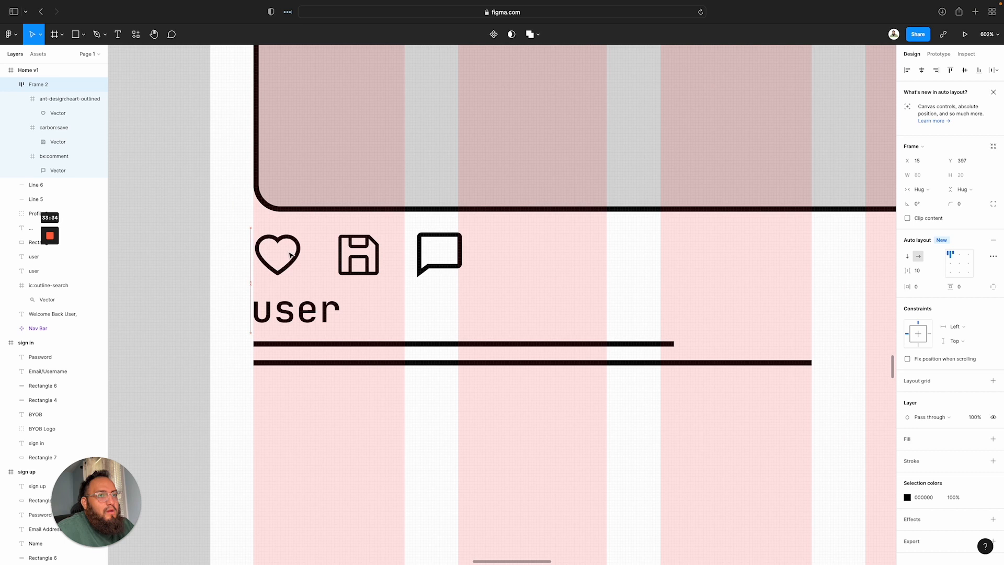
key(Down)
key(Up)
drag(289, 254, 287, 254)
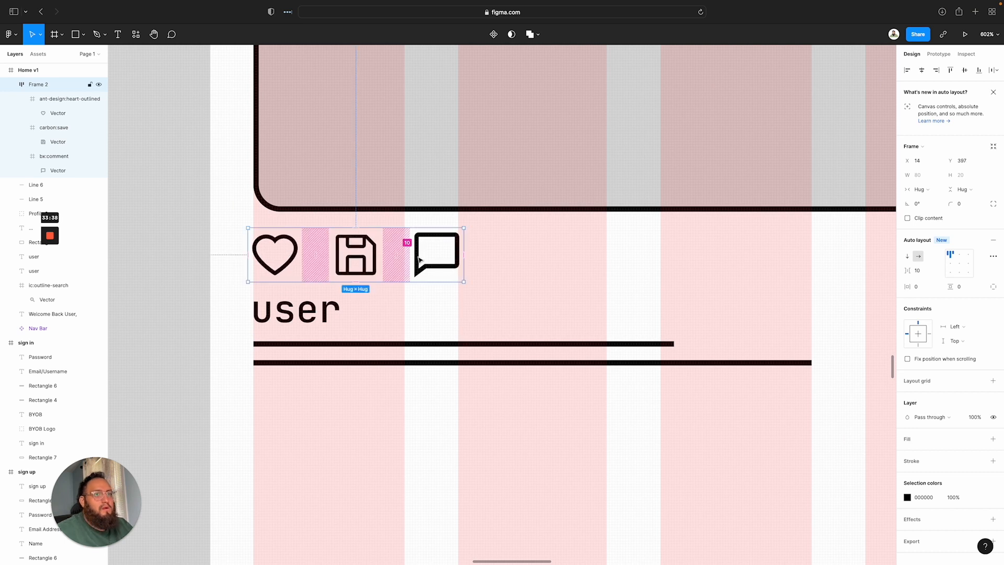
drag(362, 260, 365, 260)
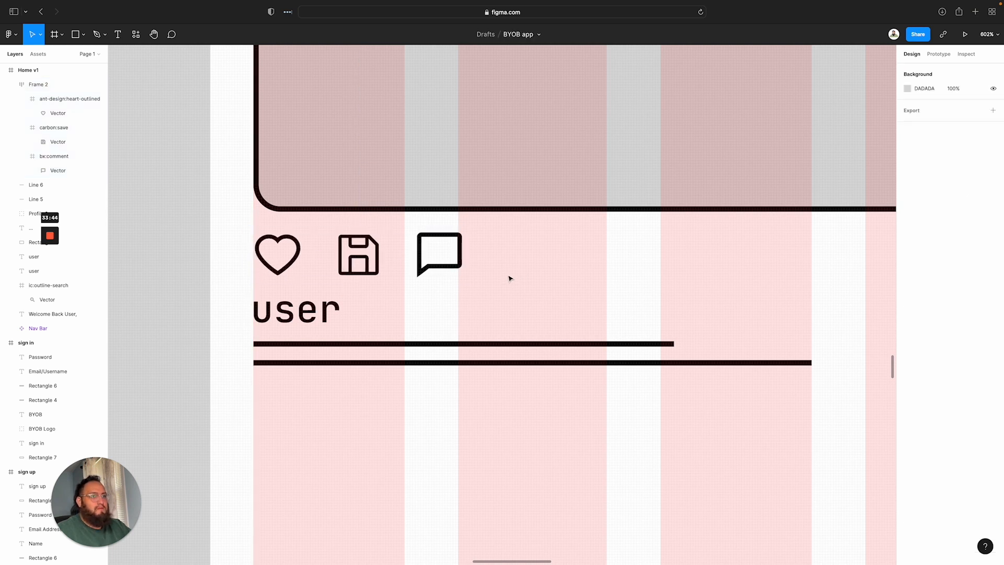
Set the vertical spacing between the post image and the icon row to 10, and adjust the spacing between the icon row and user caption
drag(509, 278, 415, 197)
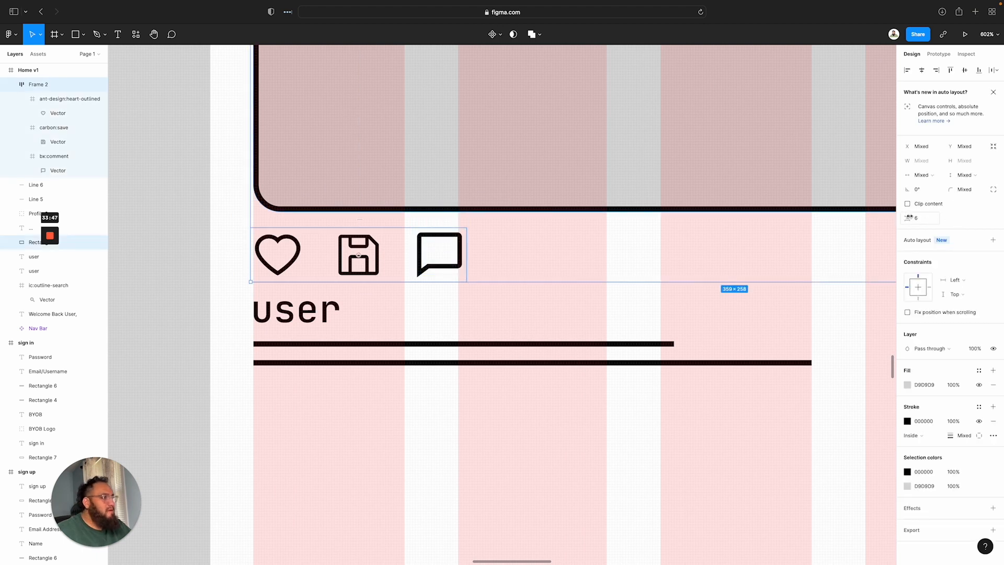
drag(909, 217, 916, 217)
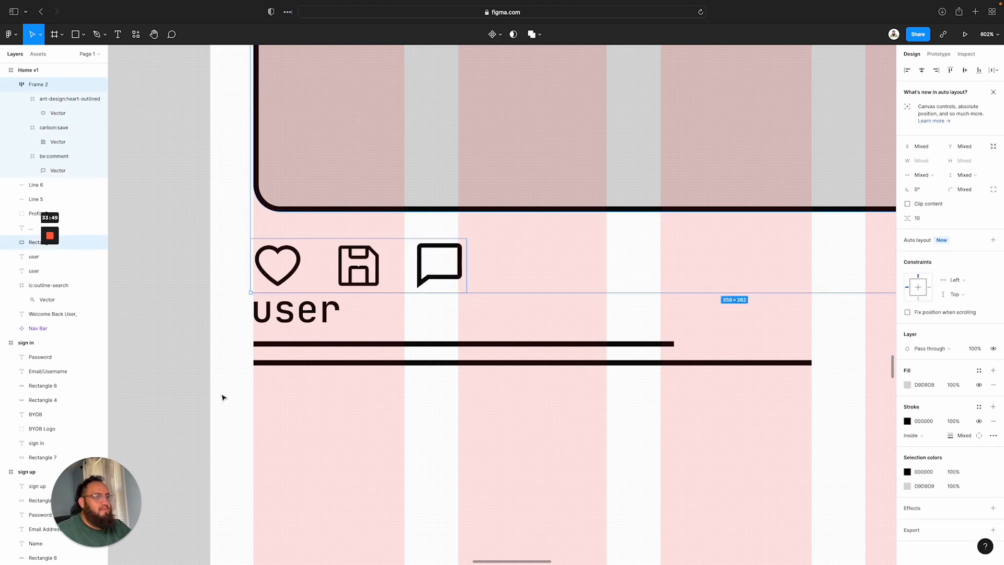
click(321, 372)
drag(366, 322, 305, 282)
drag(905, 218, 907, 218)
click(622, 477)
Group all elements of the Home v1 user post and rename the group "Post Feed block"
scroll(815, 459, down, 10)
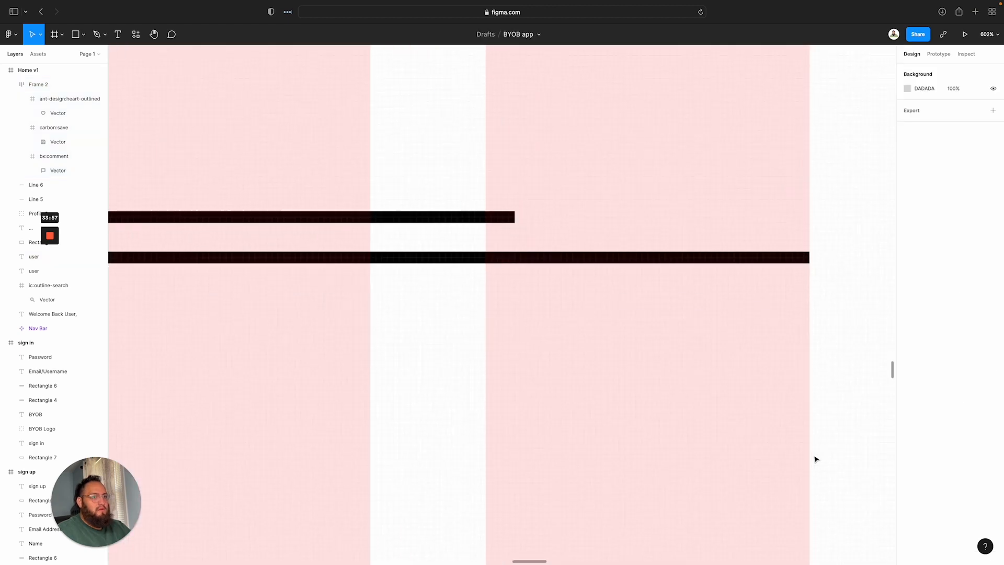
scroll(808, 456, right, 4)
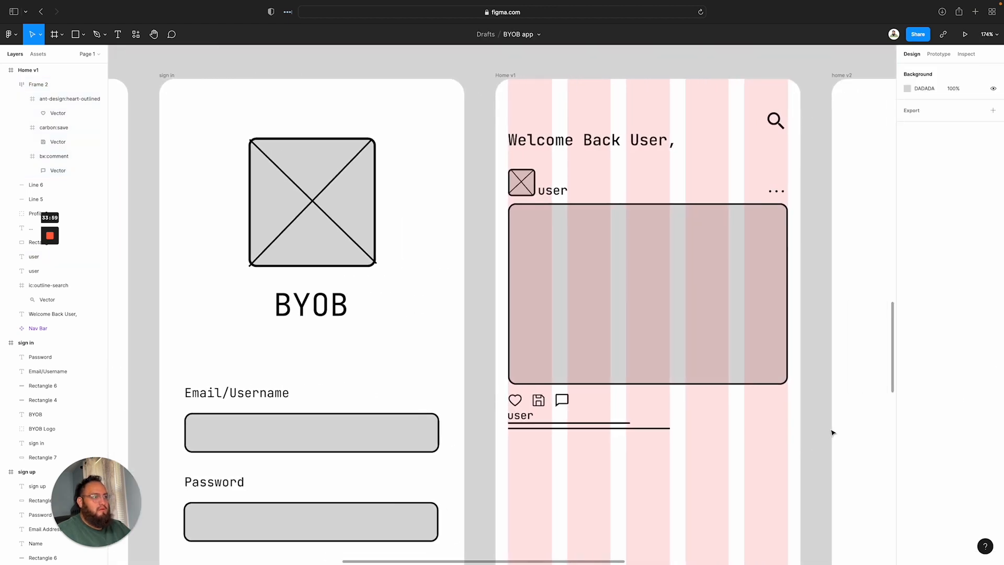
drag(800, 449, 498, 169)
right_click(609, 184)
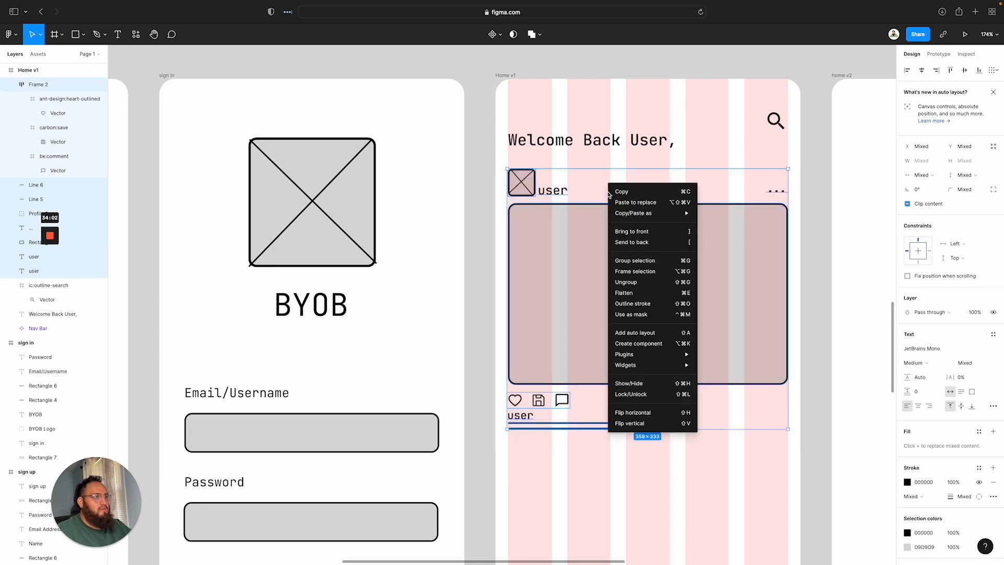
click(636, 261)
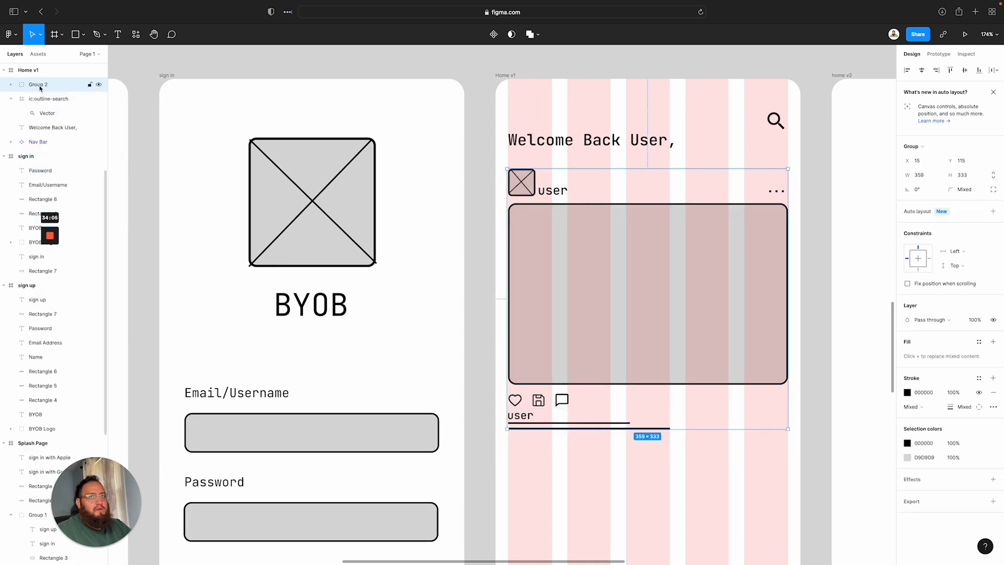
double_click(40, 85)
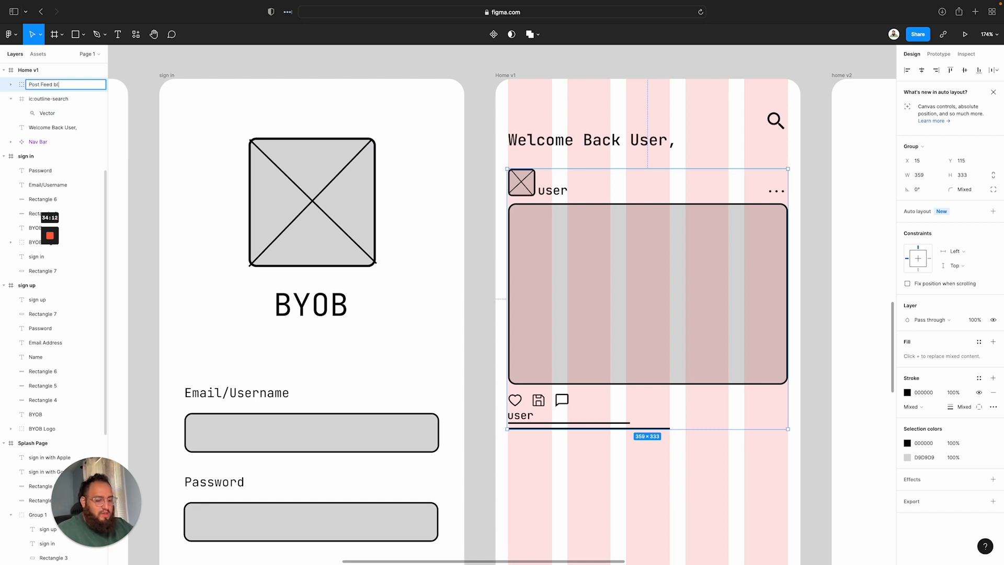
key(Return)
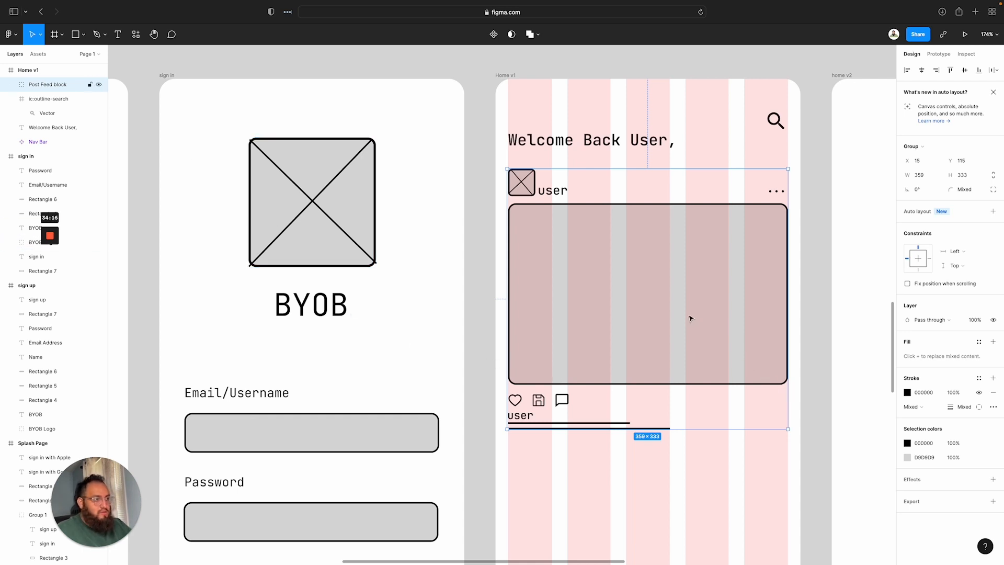
drag(662, 308, 662, 480)
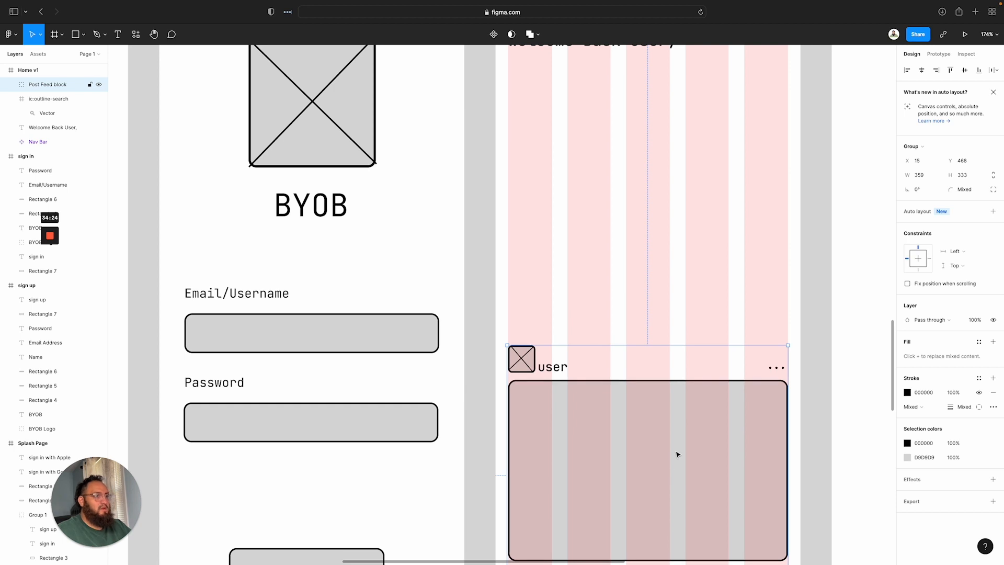
key(super+z)
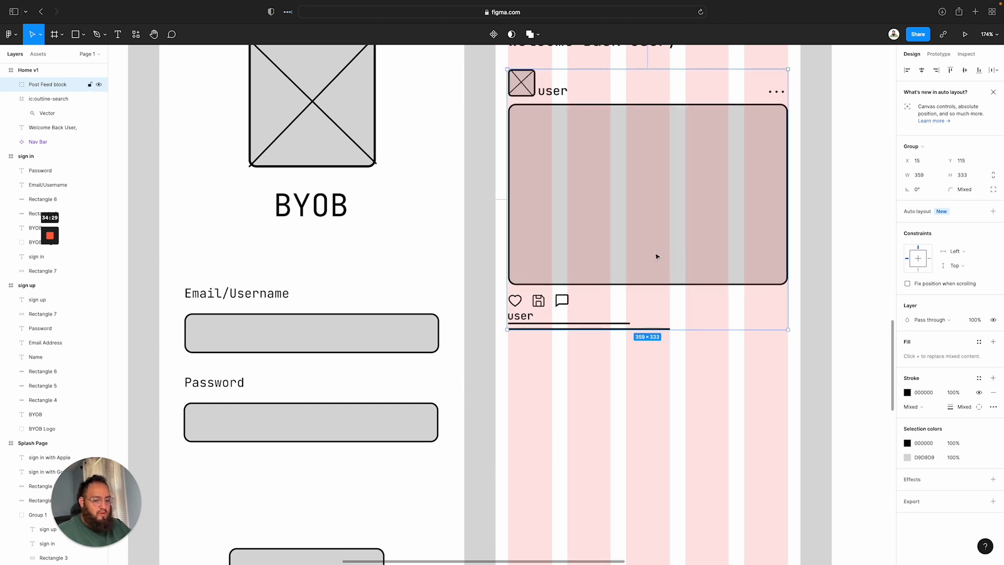
drag(657, 256, 652, 527)
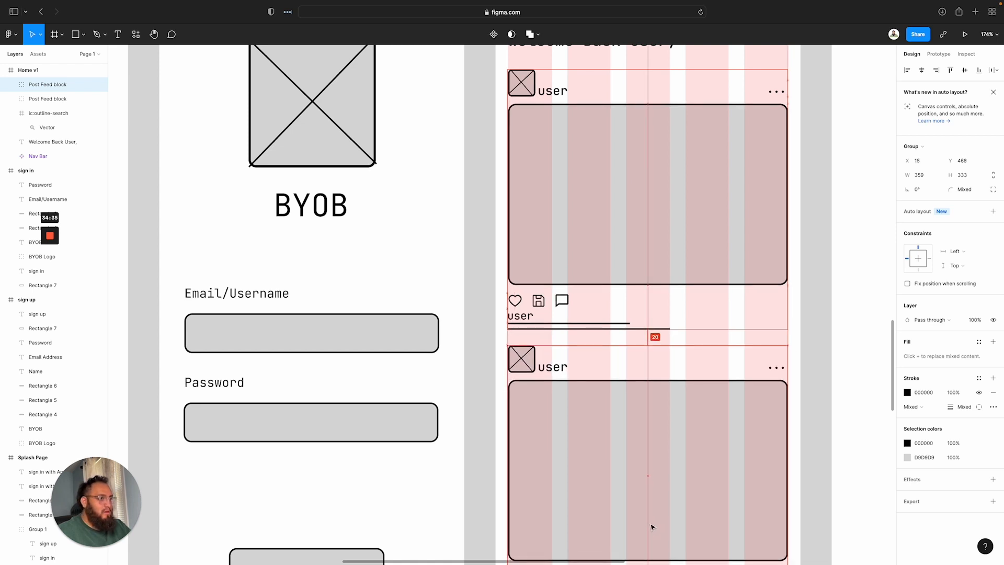
key(Delete)
key(super+z)
key(super+z)
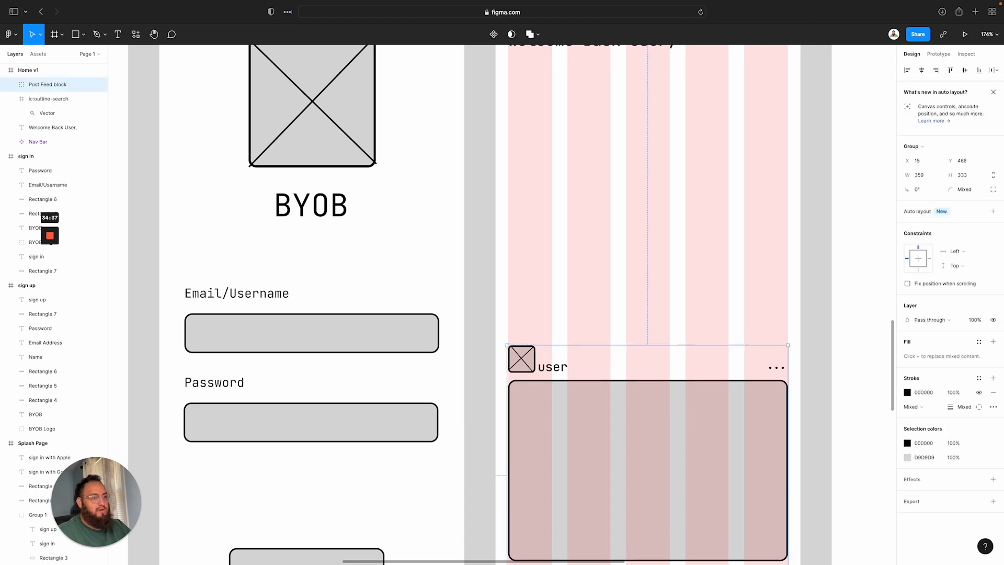
scroll(796, 382, up, 1)
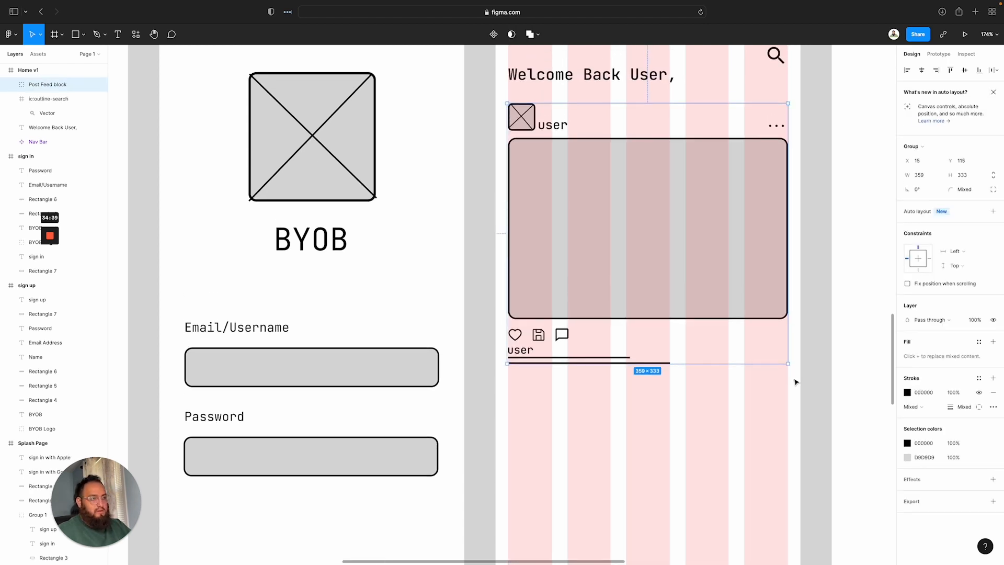
Duplicate the Post Feed block, place the copy below the original, and adjust the vertical spacing between the two blocks
scroll(795, 382, up, 2)
key(super+d)
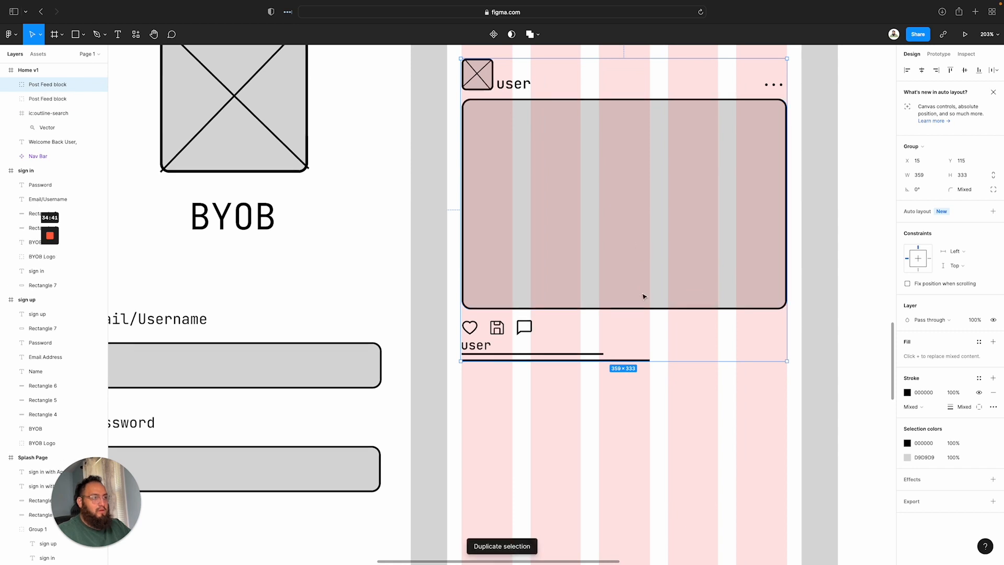
mouse_move(643, 296)
mouse_down()
mouse_move(638, 555)
mouse_move(650, 532)
mouse_move(639, 508)
mouse_up()
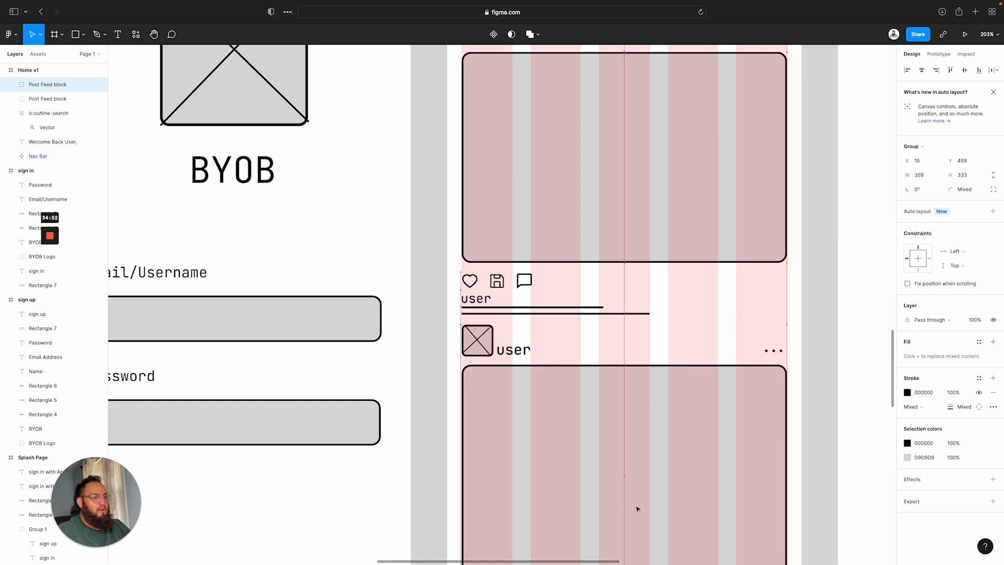
drag(638, 508, 636, 520)
shift+click(461, 296)
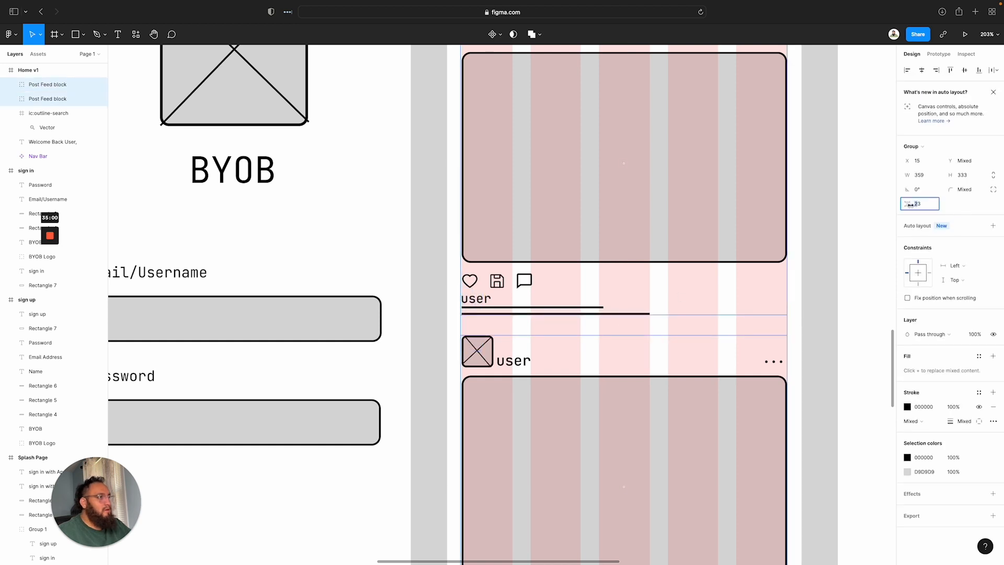
key(Escape)
Bring the Home v1 Nav Bar to the front, above both Post Feed blocks
scroll(754, 327, down, 5)
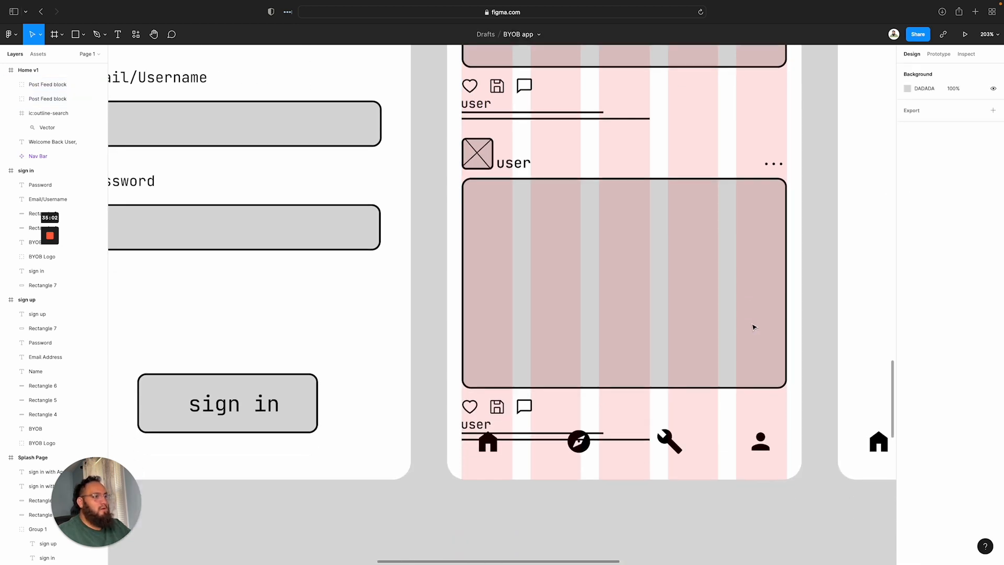
scroll(754, 327, down, 2)
click(643, 382)
right_click(643, 385)
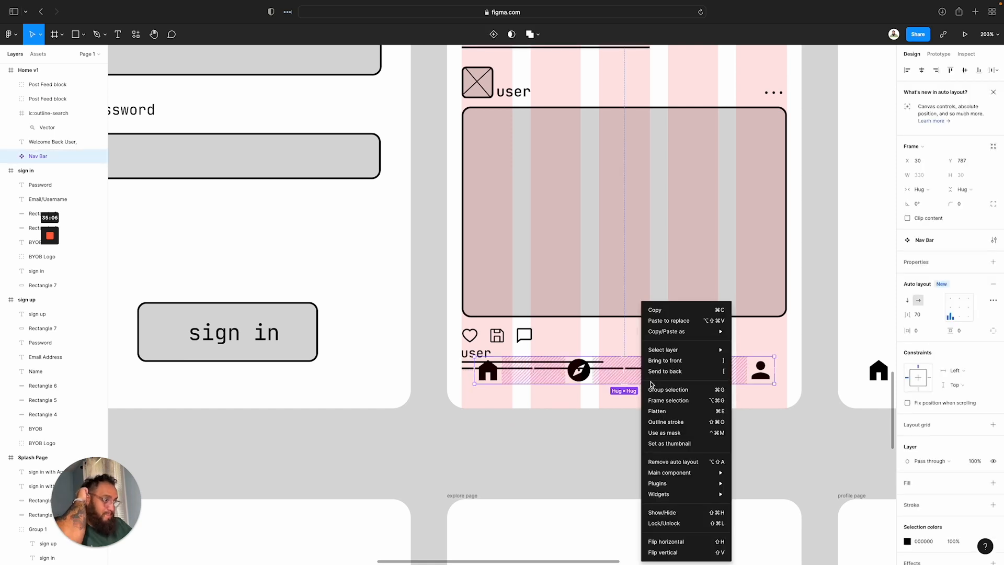
mouse_move(705, 479)
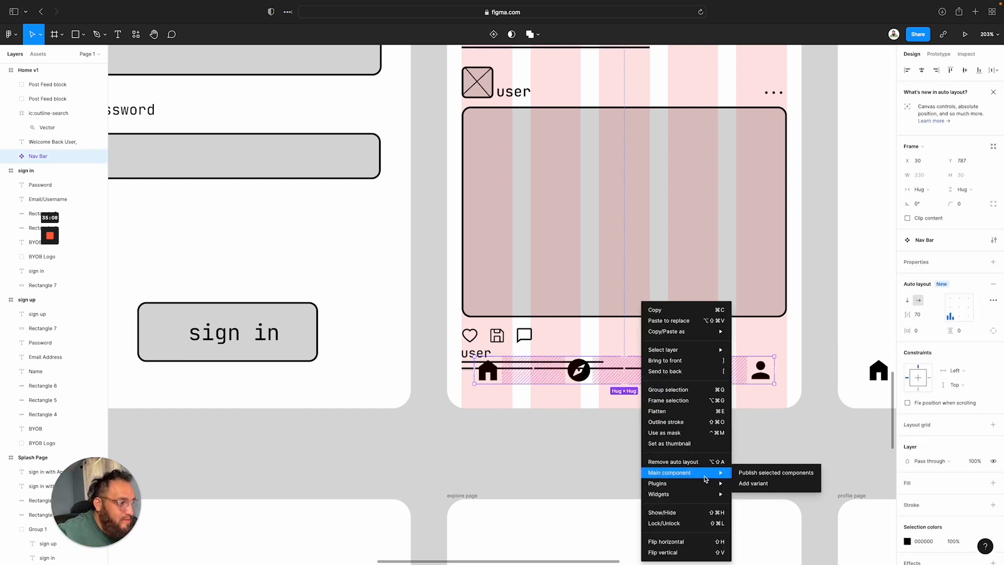
click(682, 361)
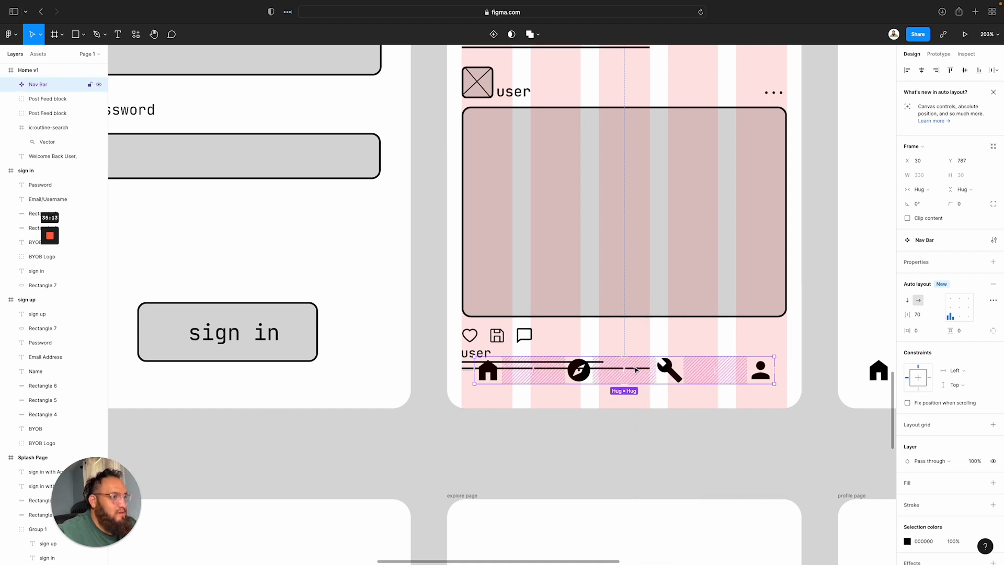
click(620, 336)
double_click(572, 276)
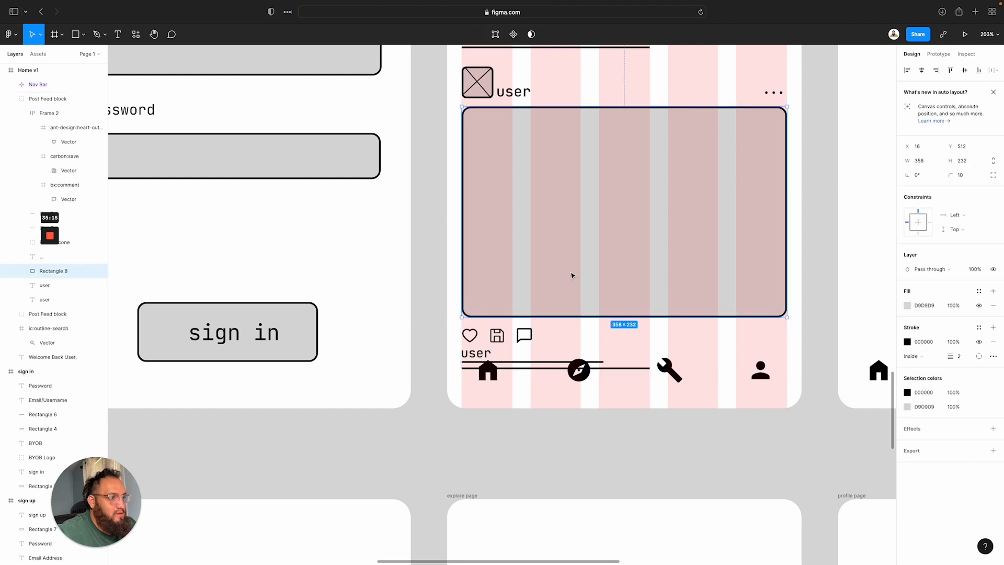
drag(542, 268, 581, 292)
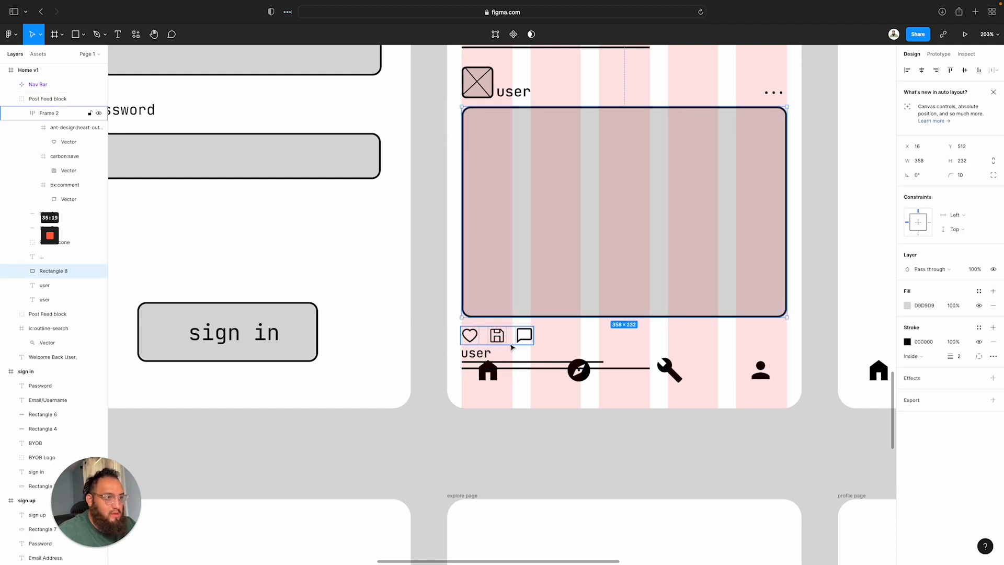
click(479, 340)
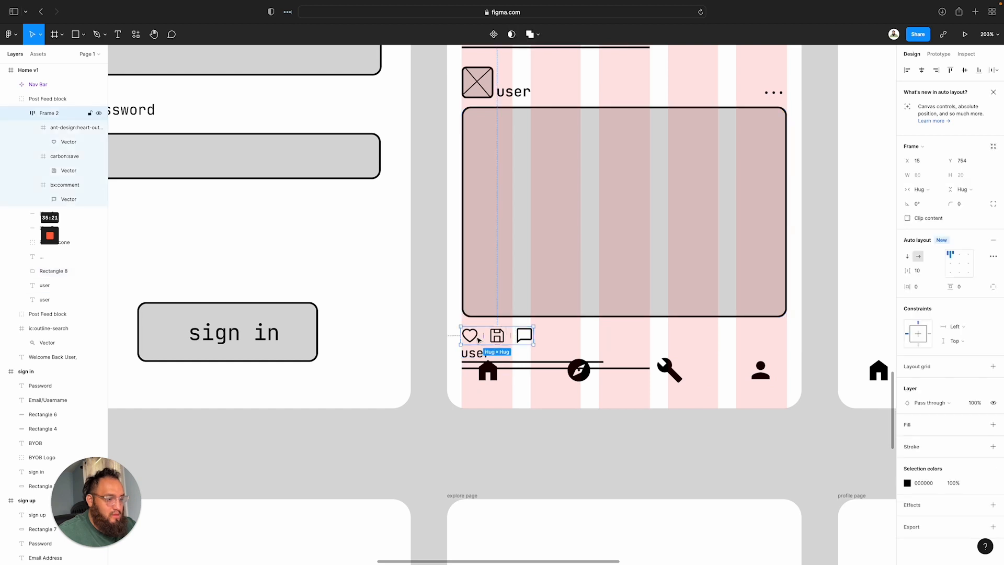
scroll(444, 350, up, 1)
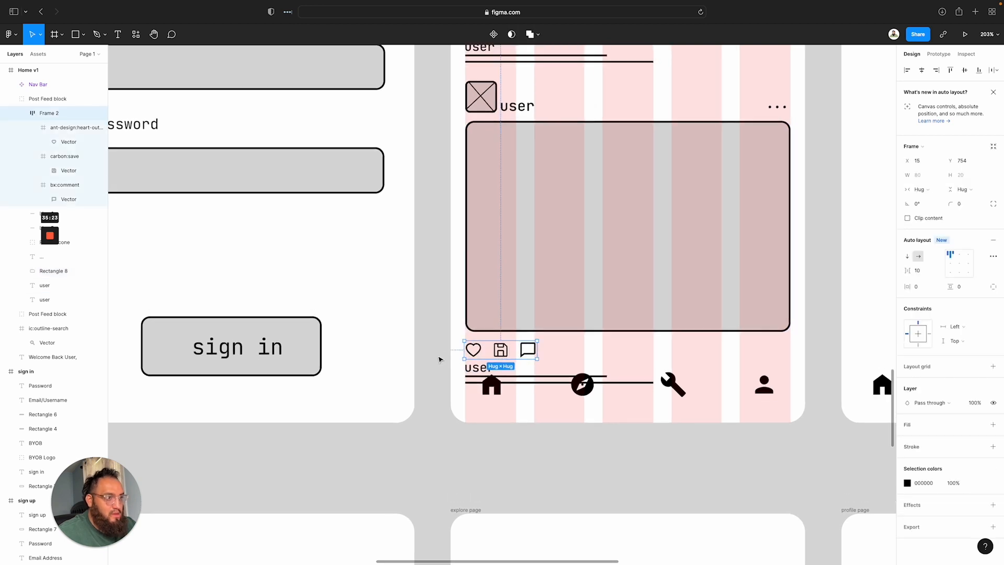
click(438, 361)
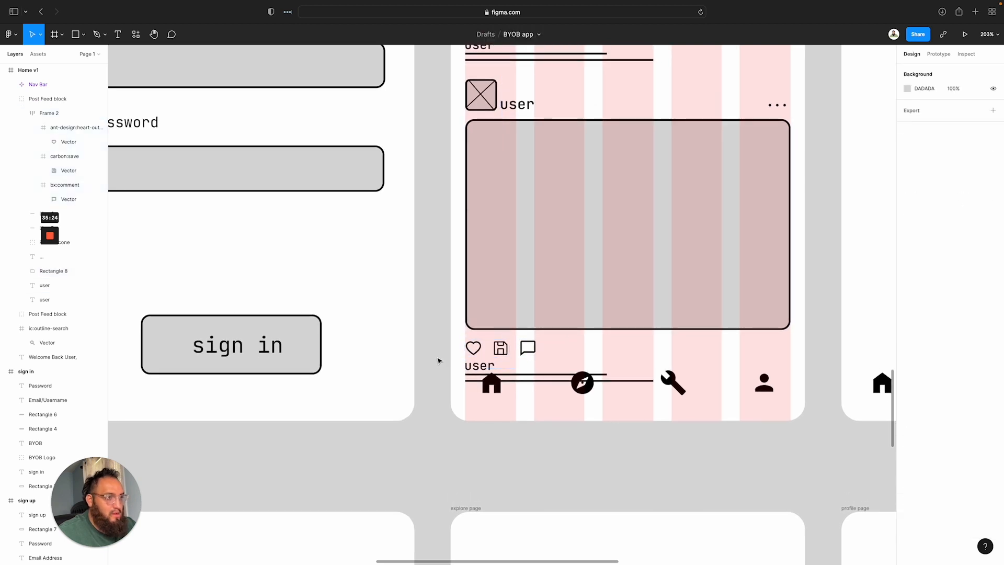
Delete the user caption and the shorter caption line beneath the icon row in the lower Post Feed block of Home v1
scroll(476, 381, up, 1)
click(475, 381)
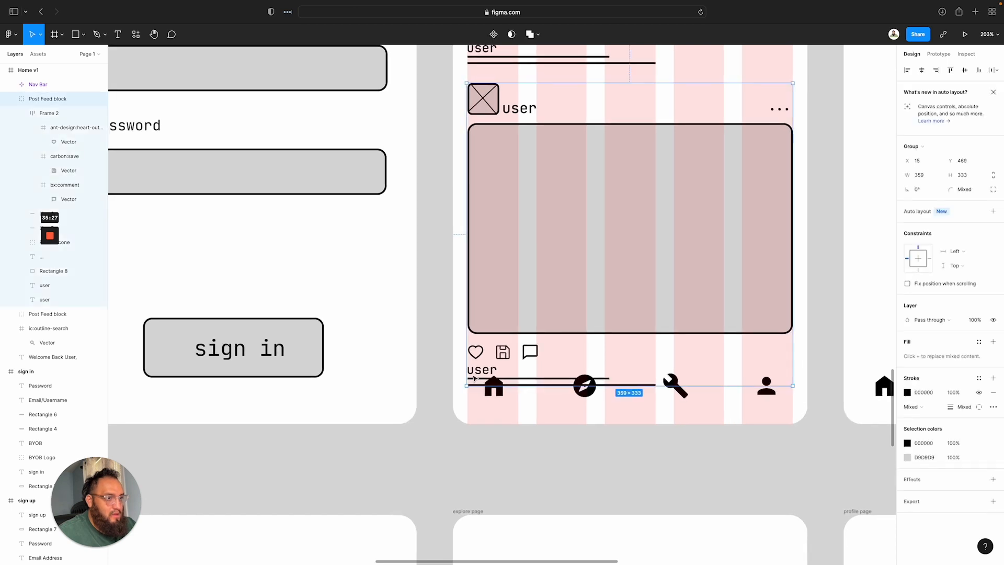
double_click(475, 371)
key(Delete)
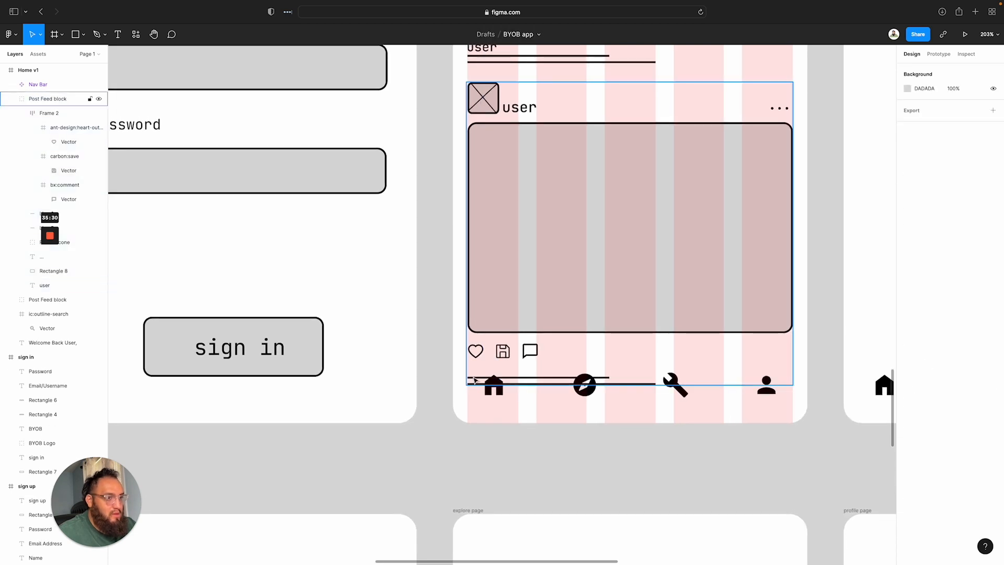
click(475, 381)
scroll(475, 382, left, 1)
double_click(479, 374)
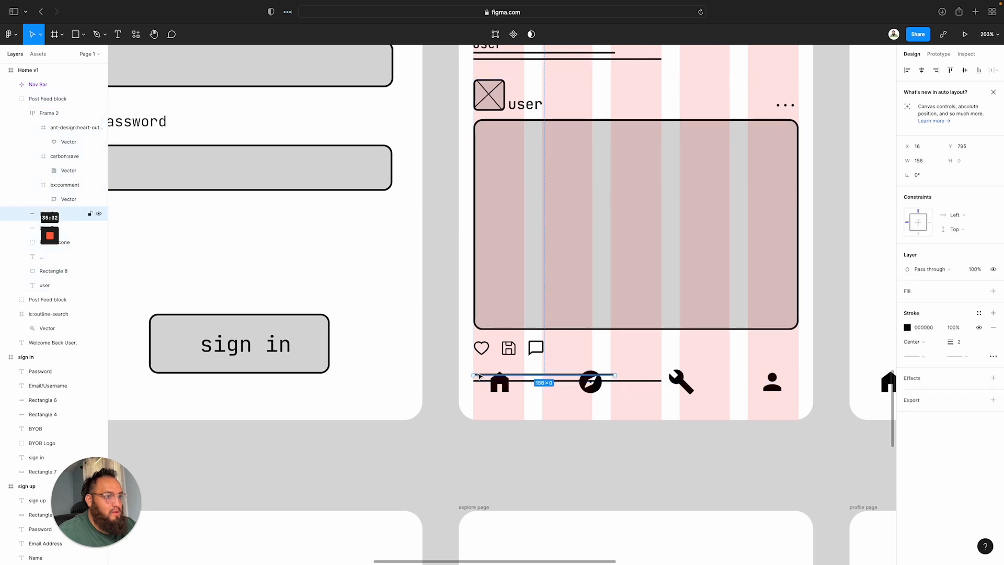
key(Delete)
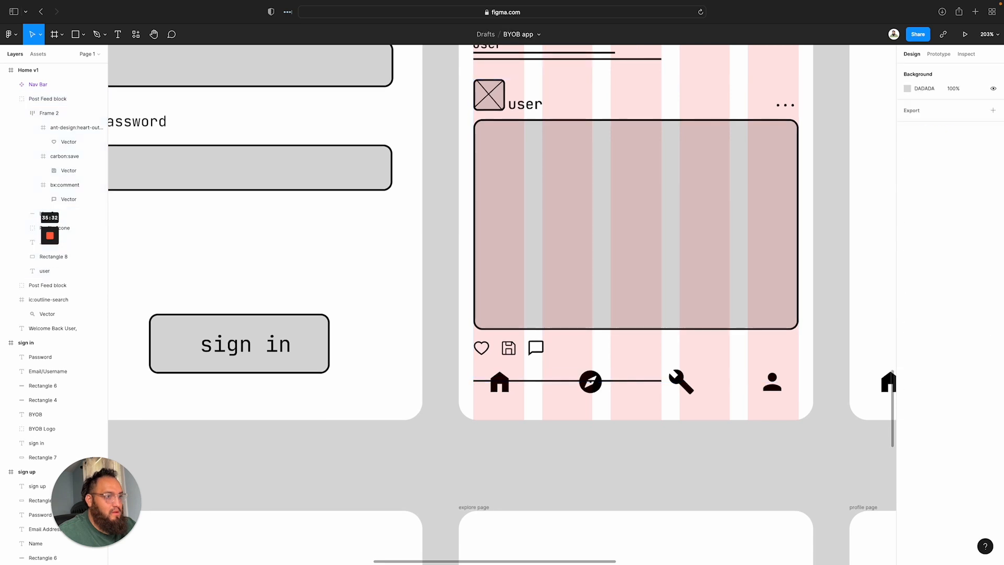
click(478, 382)
key(Delete)
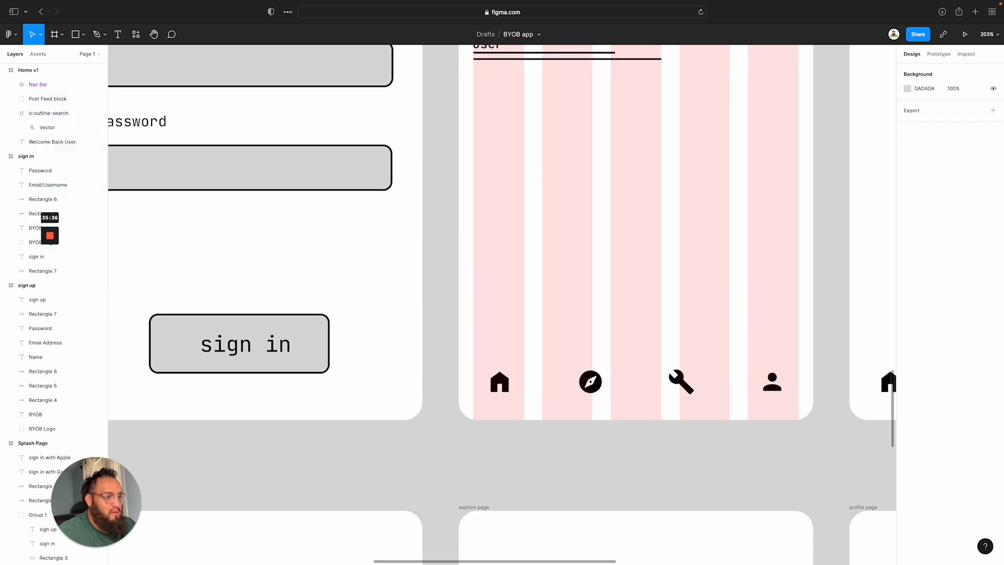
key(super+z)
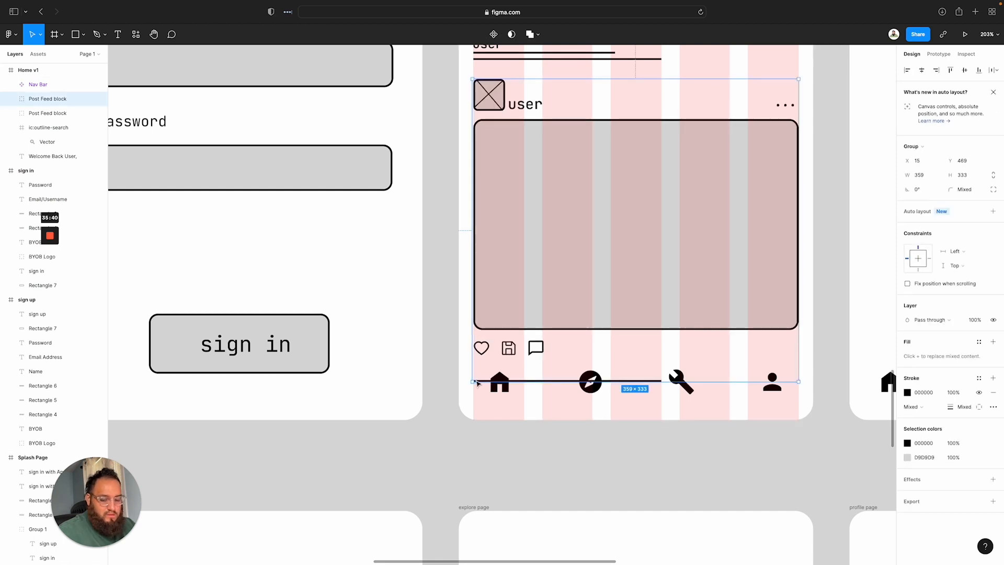
Delete the remaining caption line behind the Nav Bar in the lower Post Feed block
scroll(477, 384, down, 2)
scroll(477, 383, up, 10)
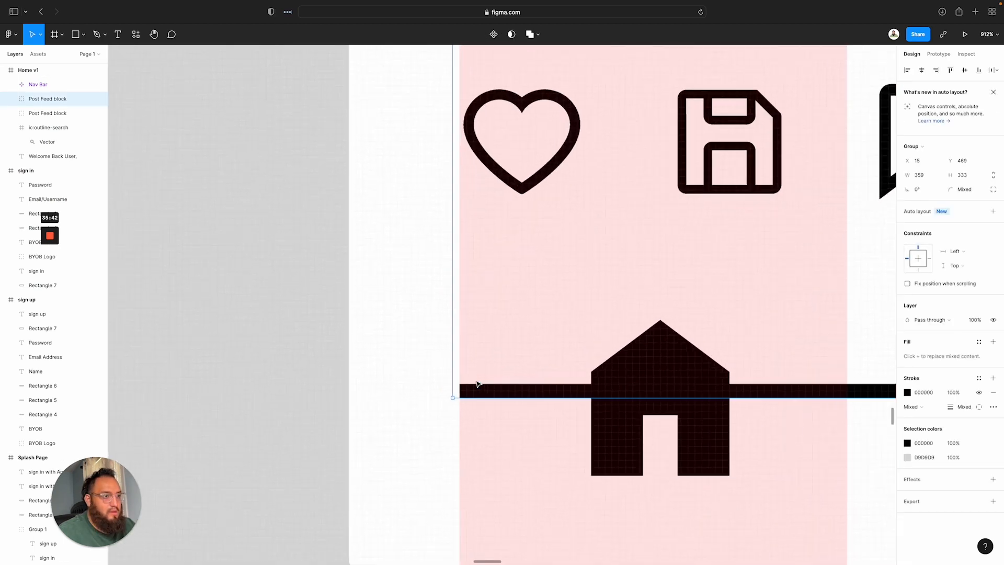
scroll(476, 383, up, 5)
double_click(477, 388)
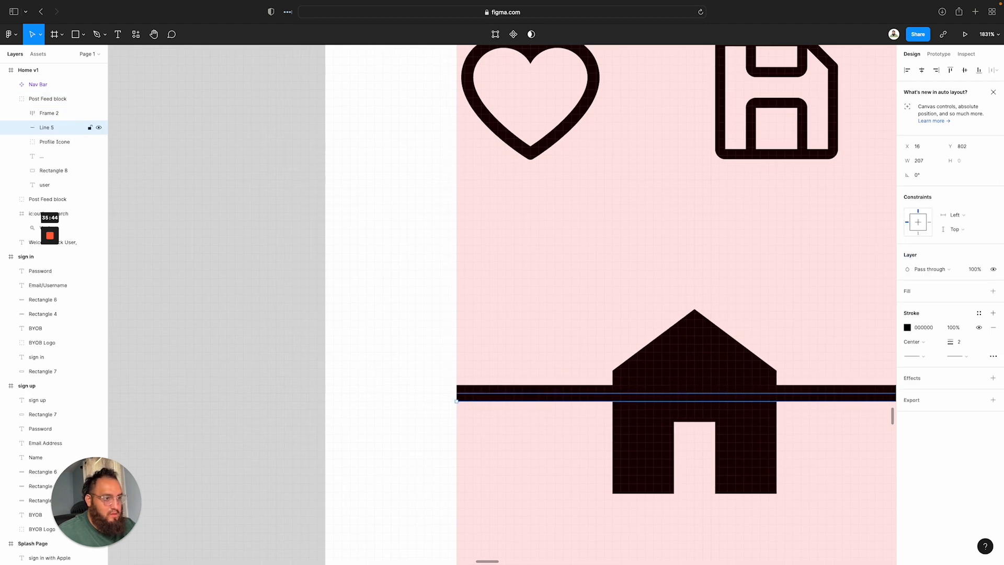
key(Delete)
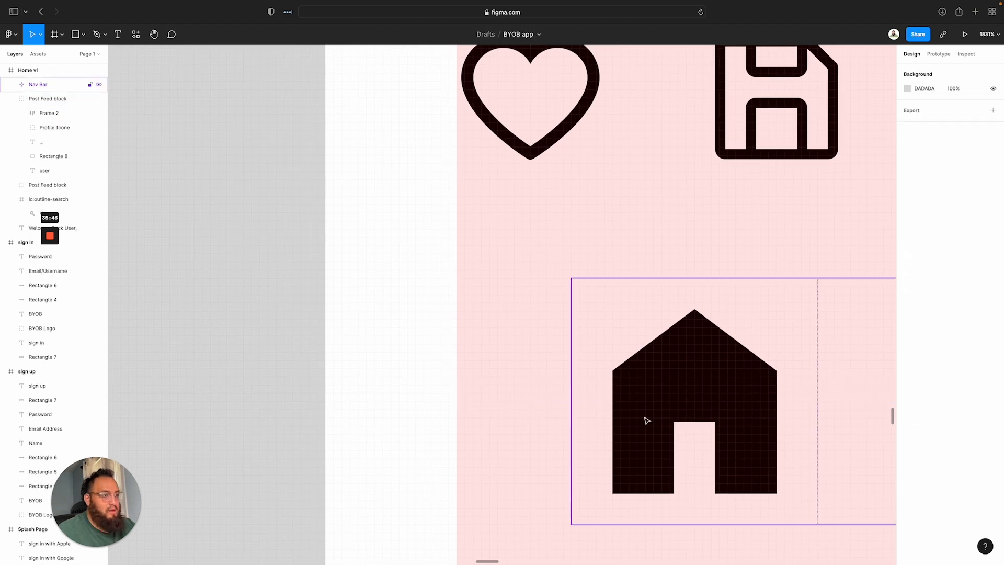
Hide the five-column layout grid on the Home v1 frame
scroll(645, 420, down, 15)
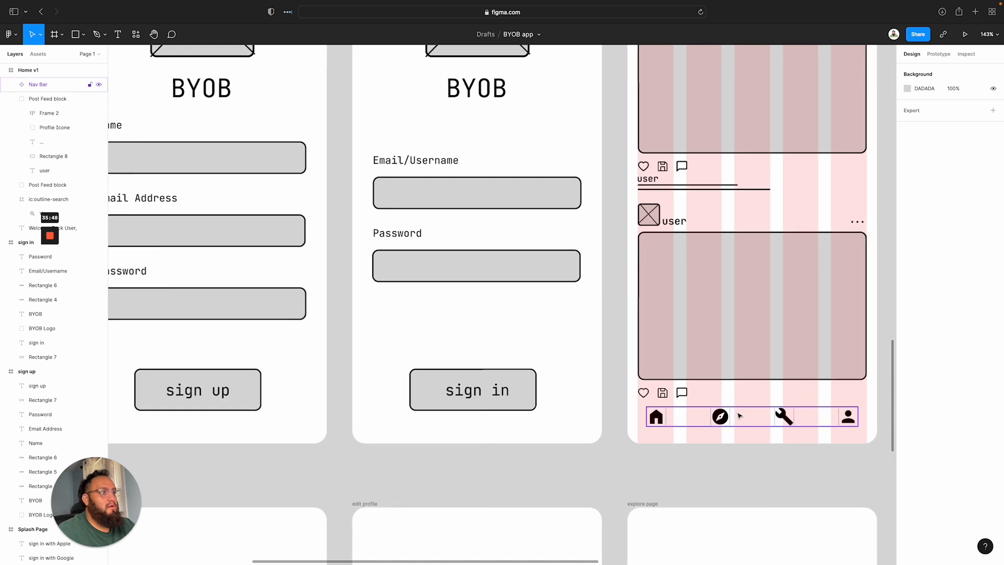
click(656, 421)
scroll(802, 491, down, 3)
scroll(776, 432, right, 6)
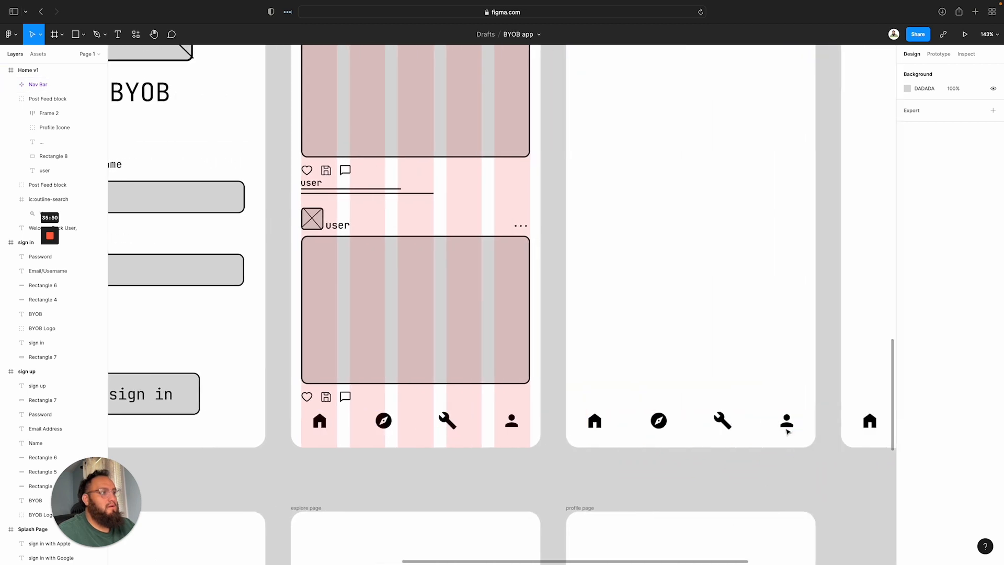
scroll(776, 432, up, 5)
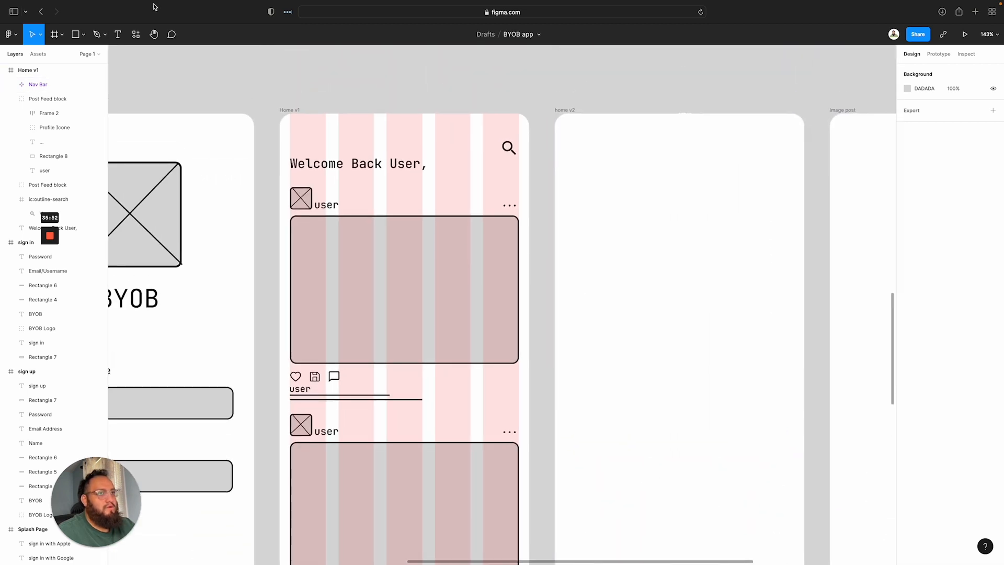
click(286, 112)
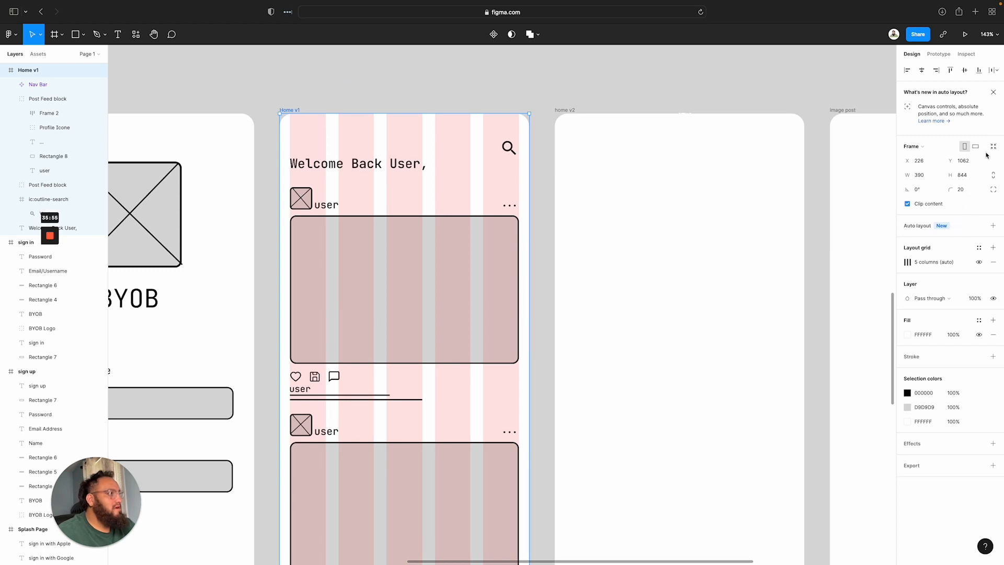
click(979, 261)
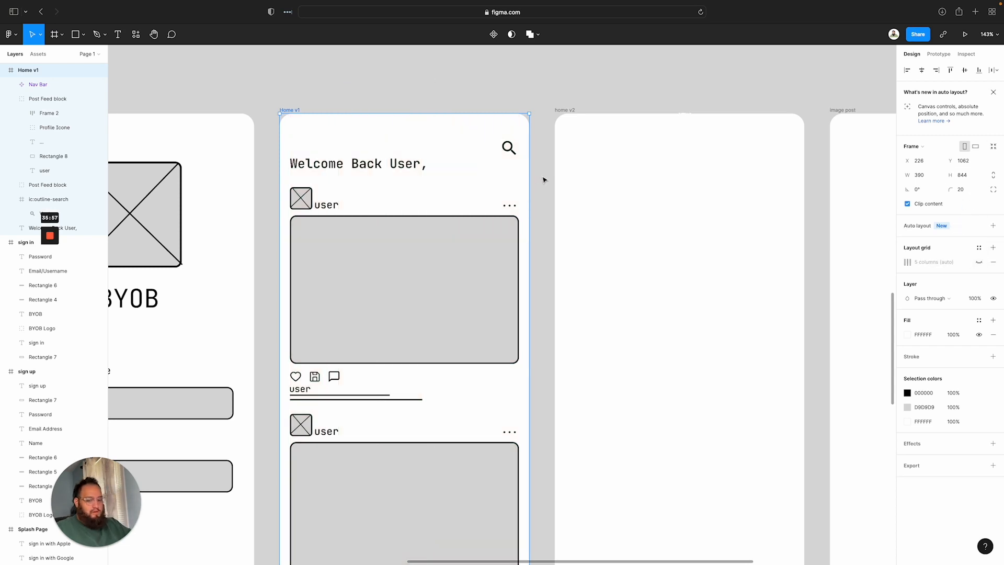
Copy the search icon from Home v1 into the same position on the home v2 frame
scroll(539, 178, down, 5)
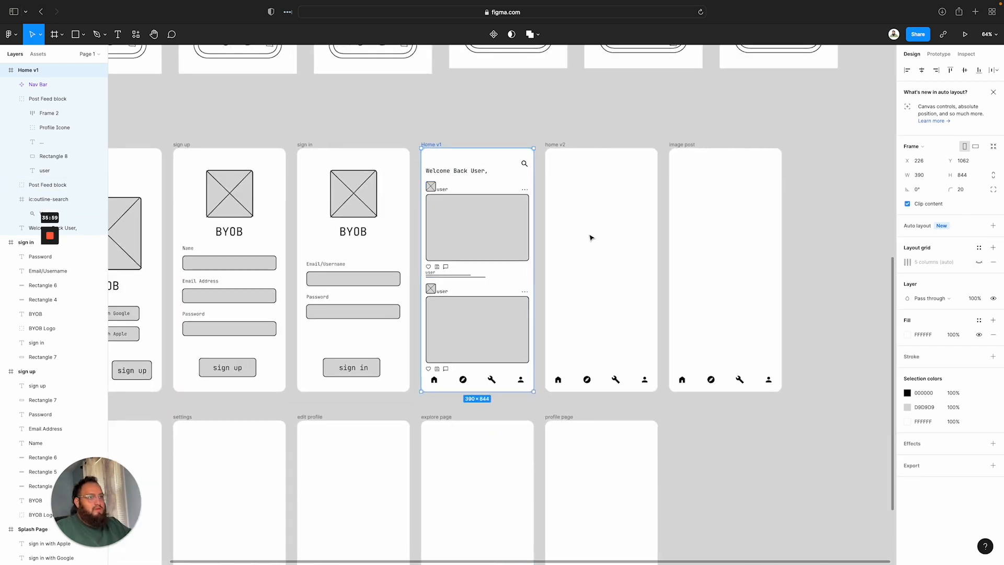
scroll(540, 288, down, 1)
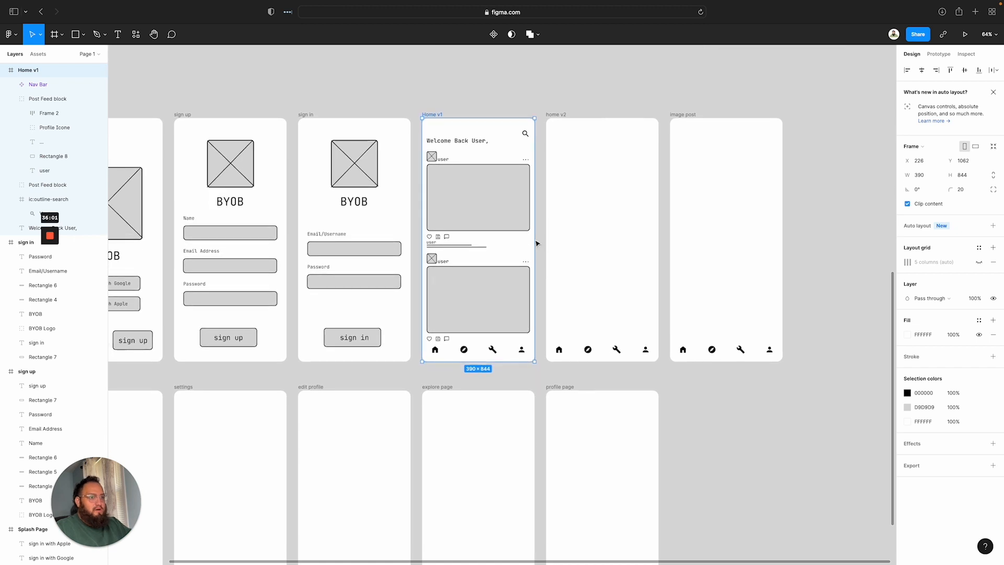
scroll(539, 244, up, 5)
scroll(613, 260, up, 6)
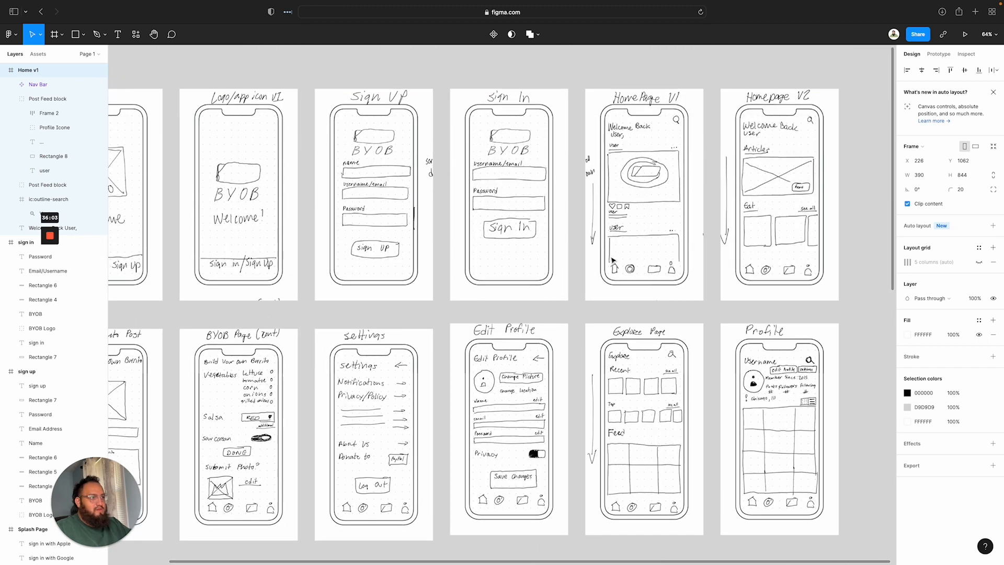
scroll(636, 245, down, 7)
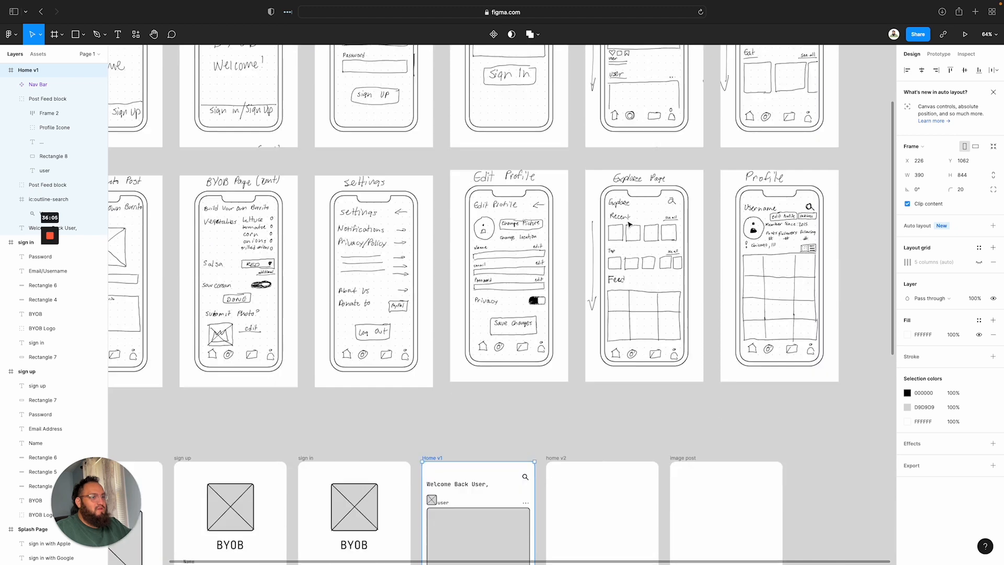
click(525, 323)
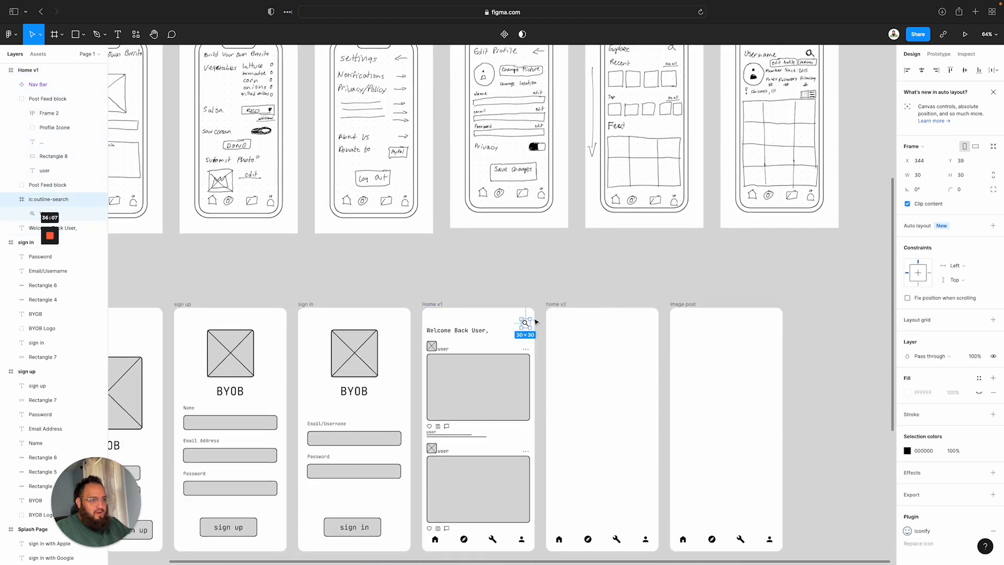
click(558, 305)
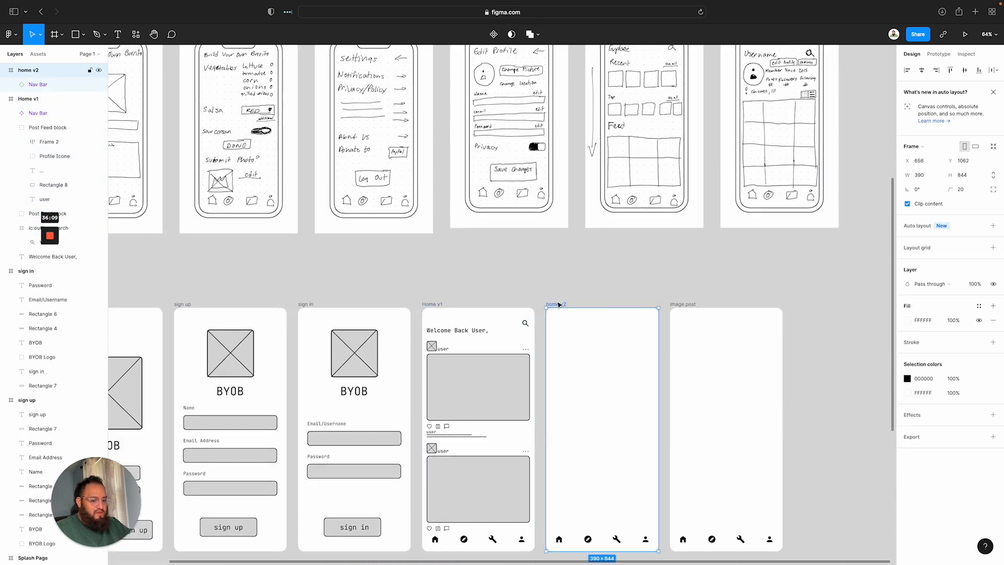
key(ctrl+v)
click(621, 296)
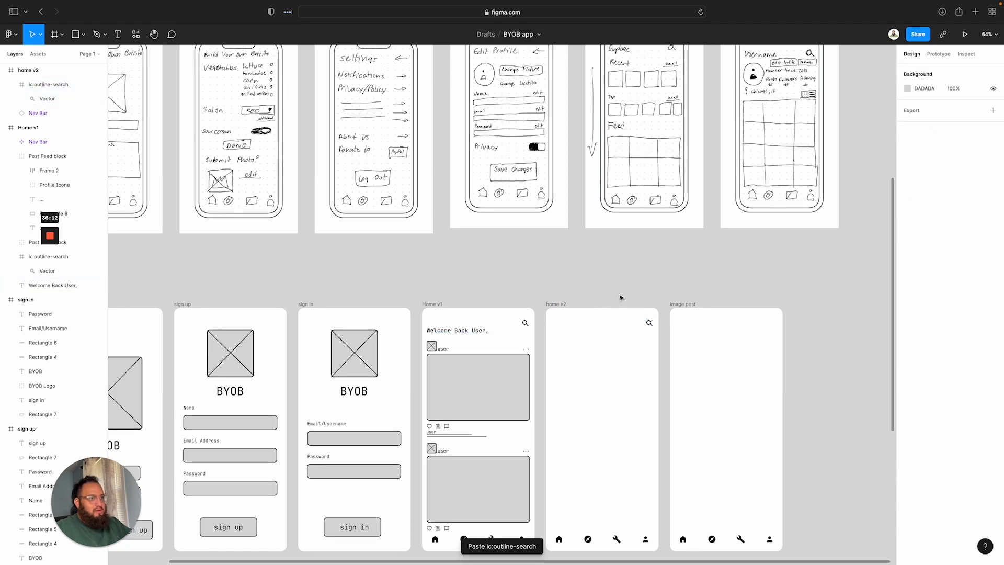
Copy the "Welcome Back User," heading from Home v1 into the same position on the home v2 frame
scroll(621, 297, up, 8)
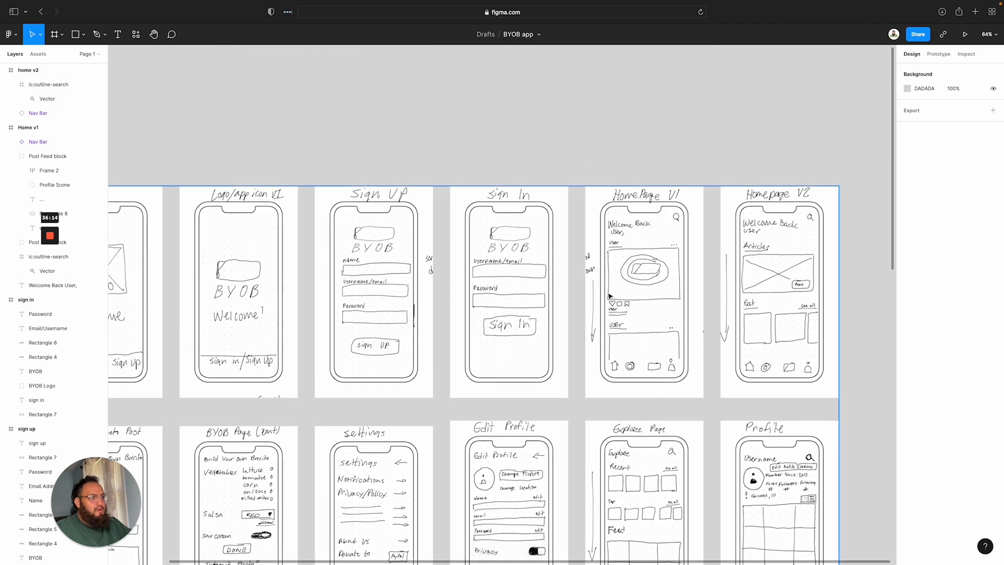
scroll(612, 297, down, 4)
scroll(608, 297, down, 5)
click(446, 373)
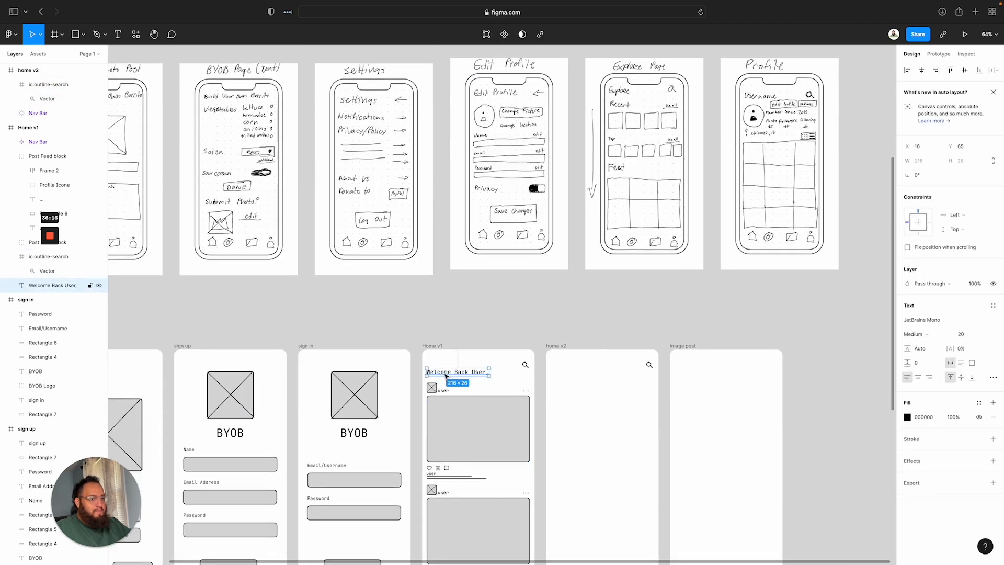
key(ctrl+c)
click(564, 366)
key(ctrl+v)
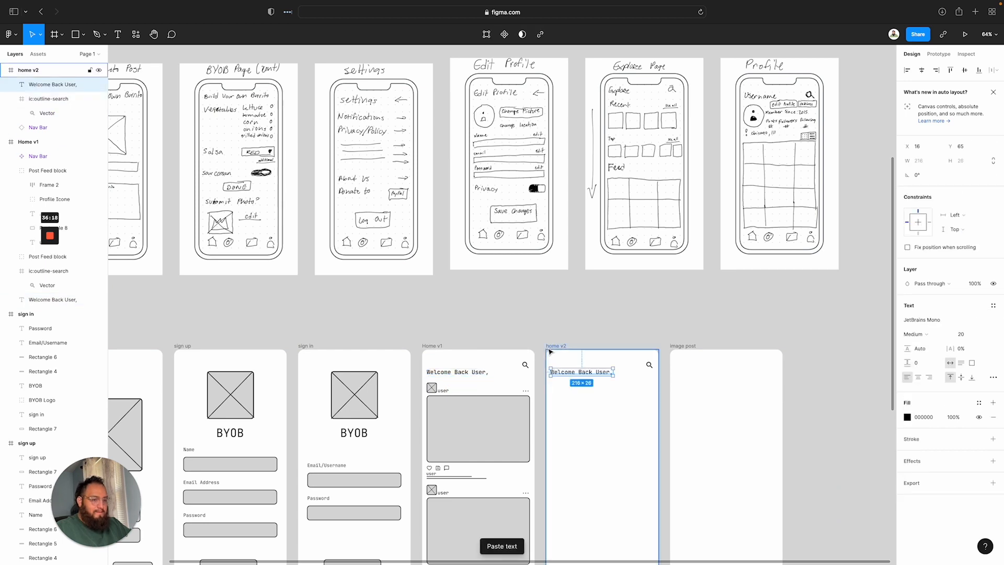
Examine the Homepage V2 sketch for its remaining sections and compare it with the home v2 frame
scroll(692, 350, up, 8)
scroll(691, 349, up, 4)
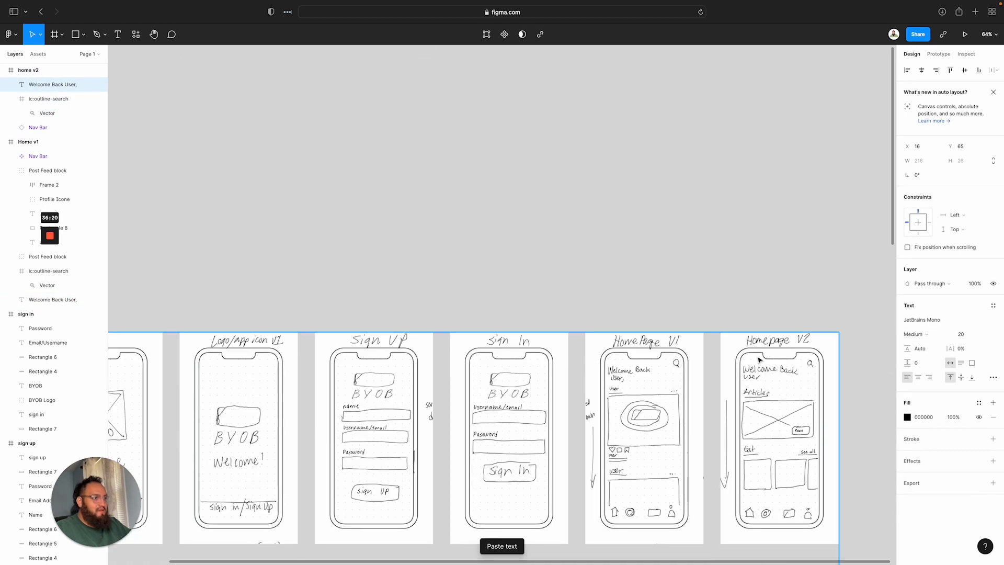
scroll(760, 360, down, 4)
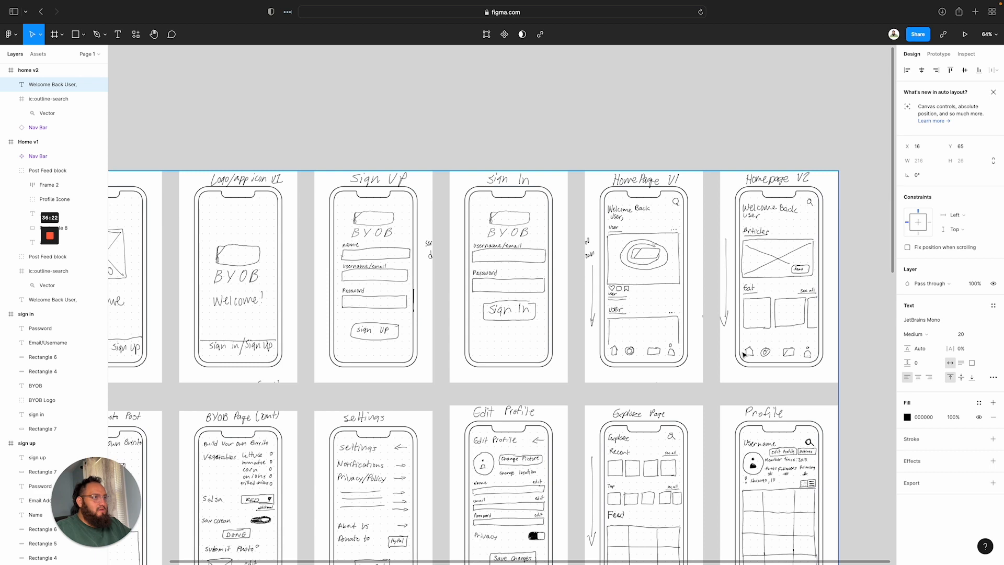
scroll(743, 354, down, 2)
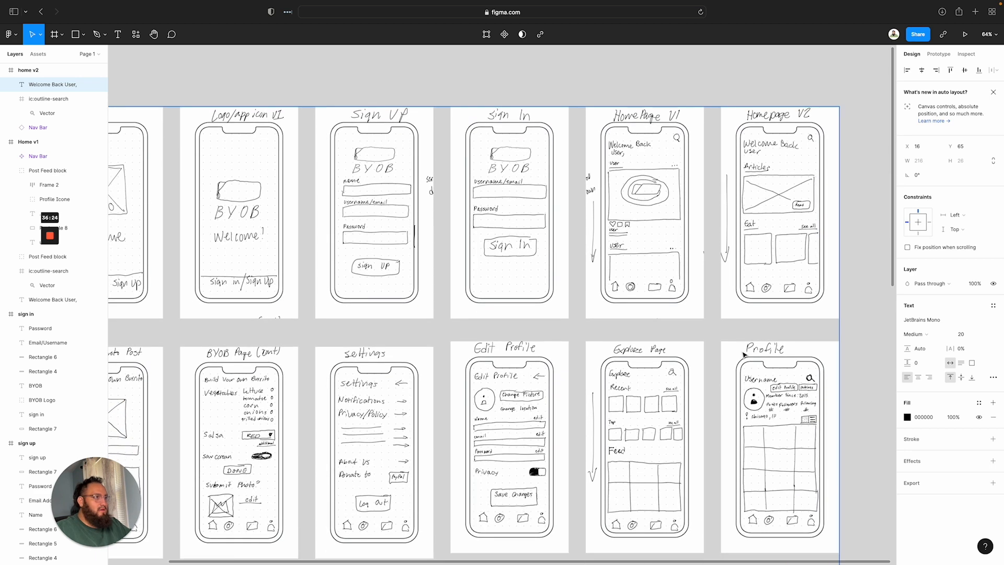
scroll(744, 355, down, 9)
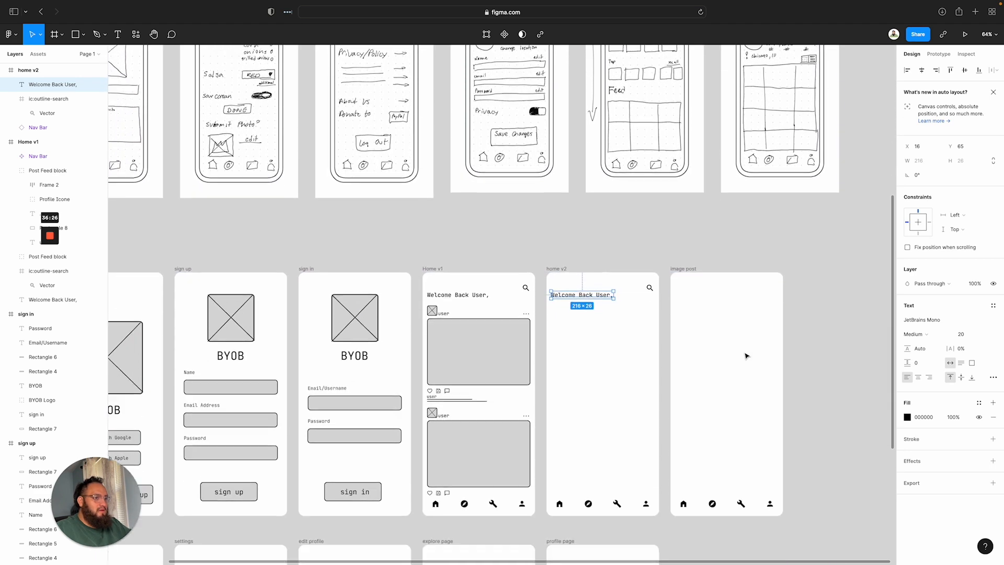
scroll(746, 356, down, 1)
click(582, 336)
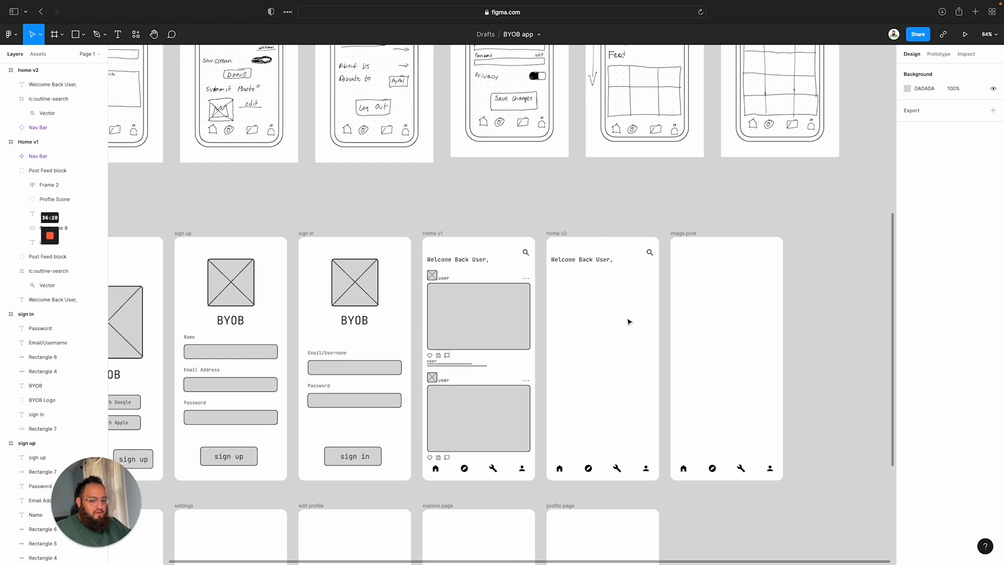
scroll(605, 299, up, 1)
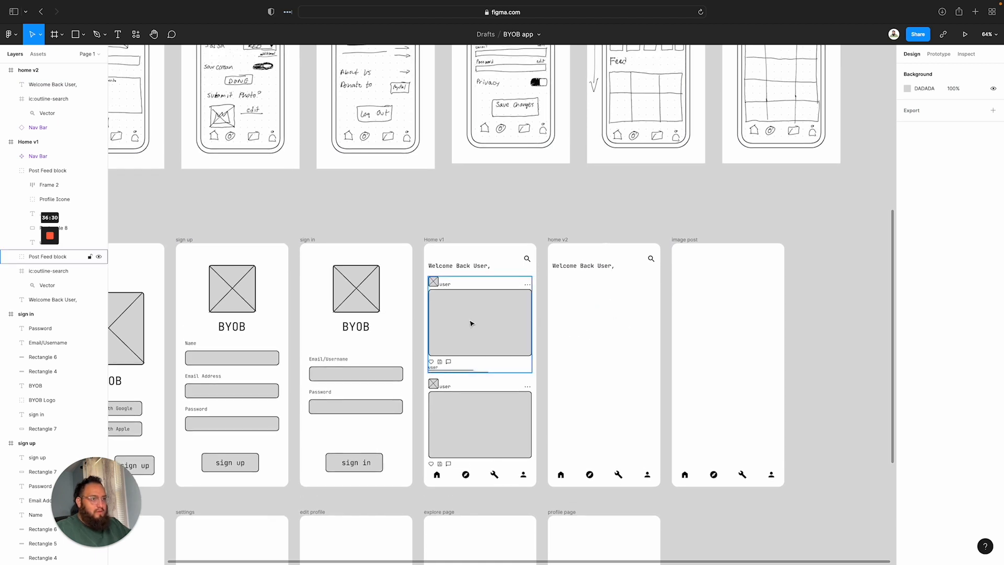
Add the text "Whats new" below the "Welcome Back User," heading on the home v2 frame
scroll(639, 339, down, 1)
scroll(639, 339, up, 1)
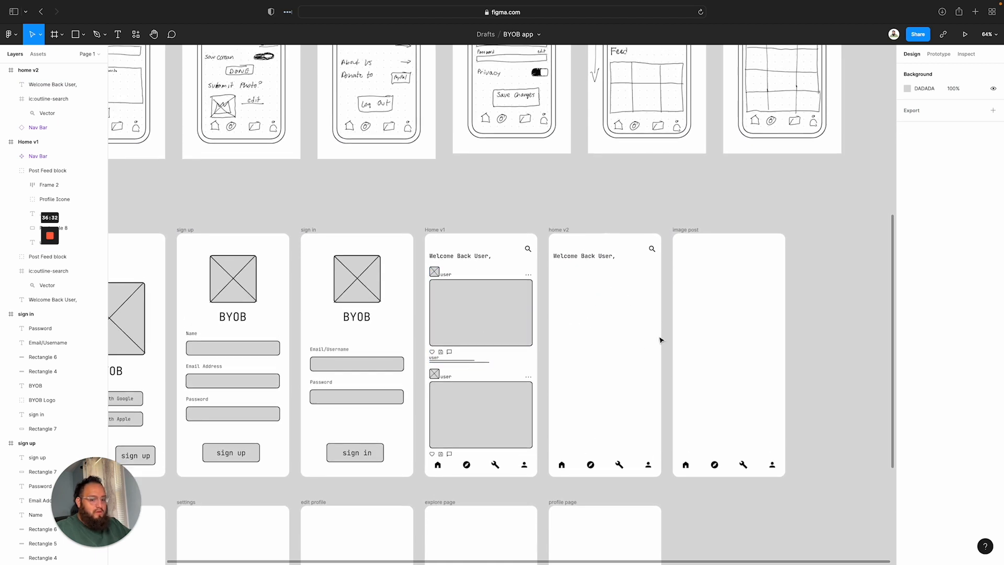
scroll(661, 340, down, 1)
scroll(661, 340, up, 10)
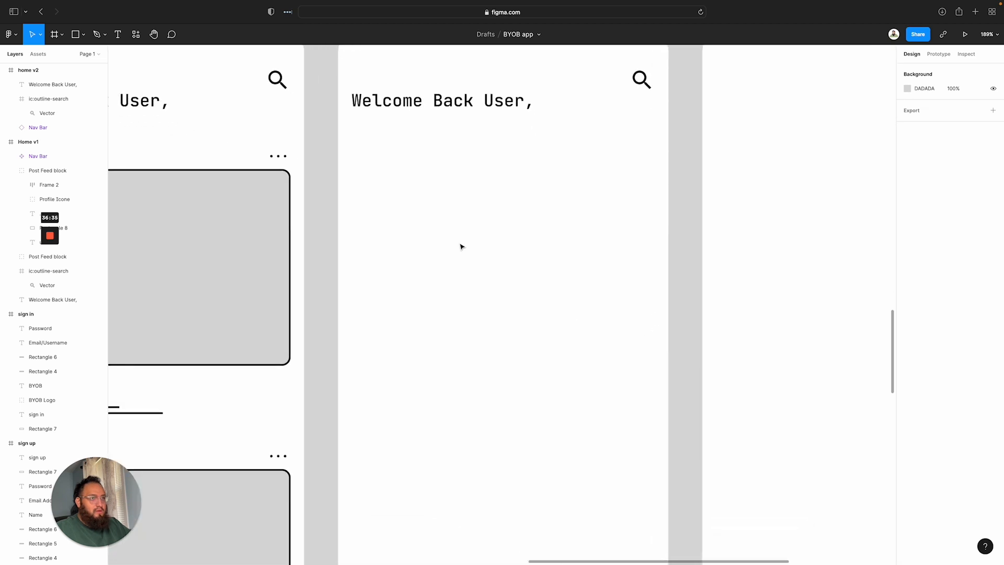
scroll(455, 247, down, 1)
key(t)
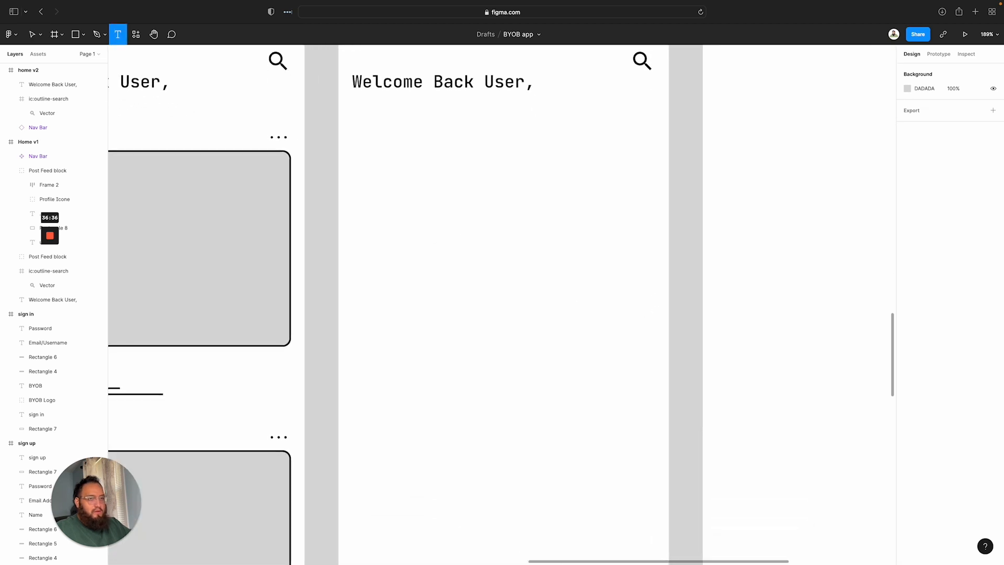
click(358, 142)
text(Whats new)
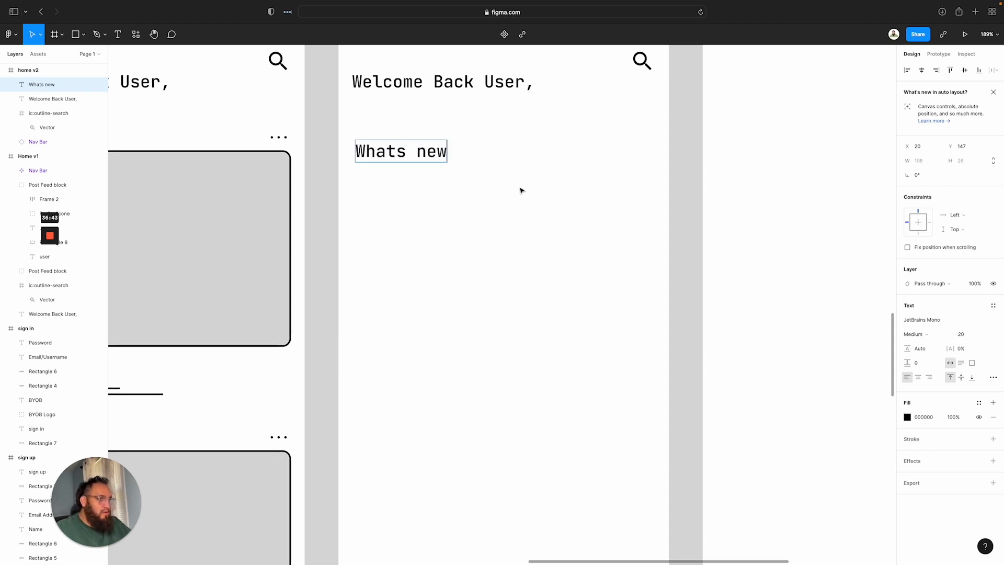
Set the "Whats new" text to font size 16 and Regular weight
key(super+a)
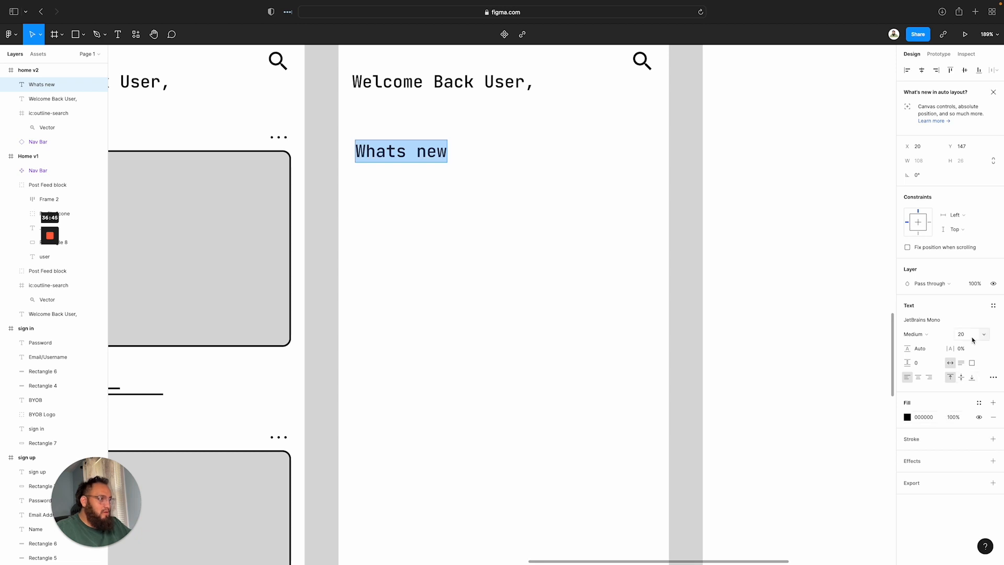
click(984, 335)
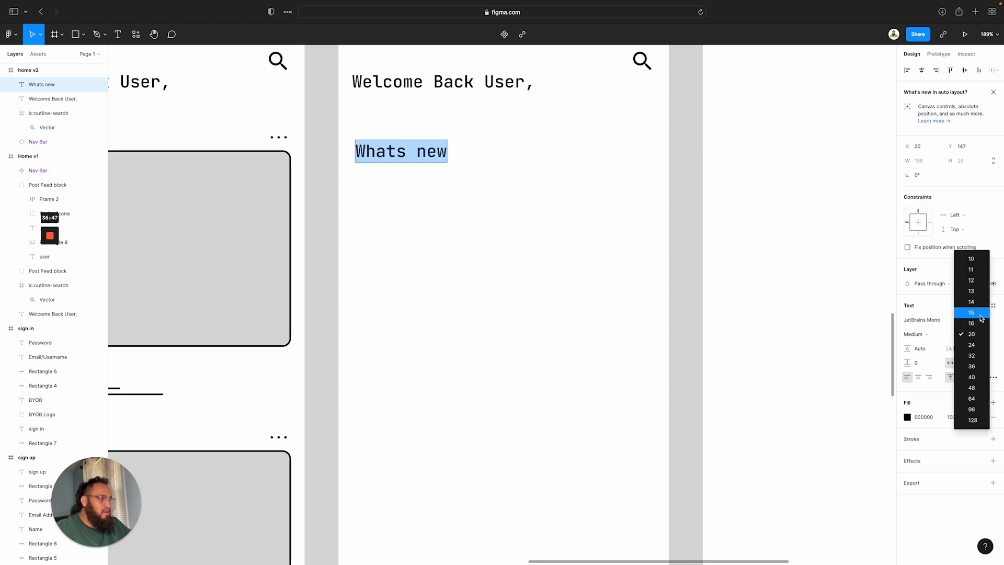
click(979, 323)
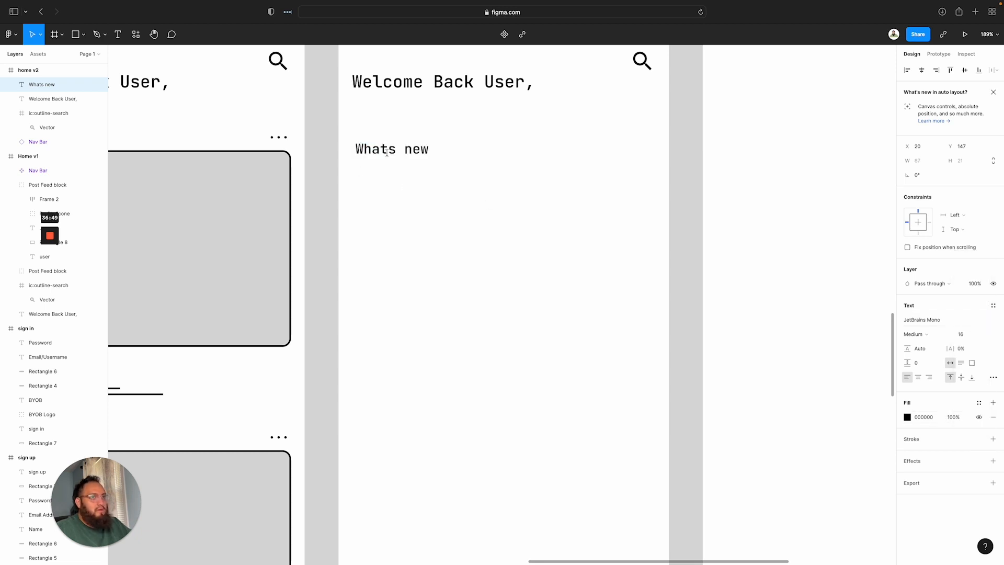
click(916, 334)
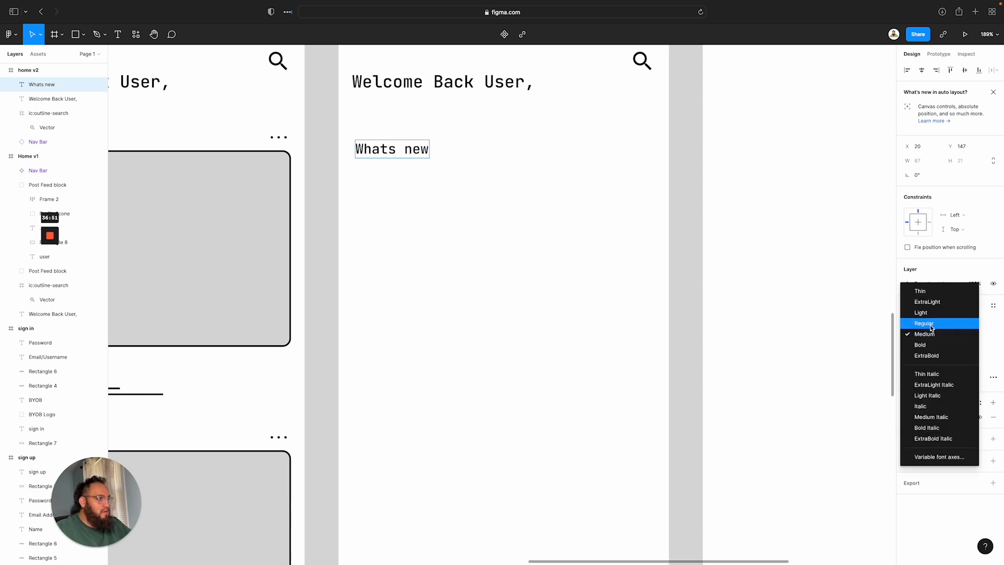
click(930, 324)
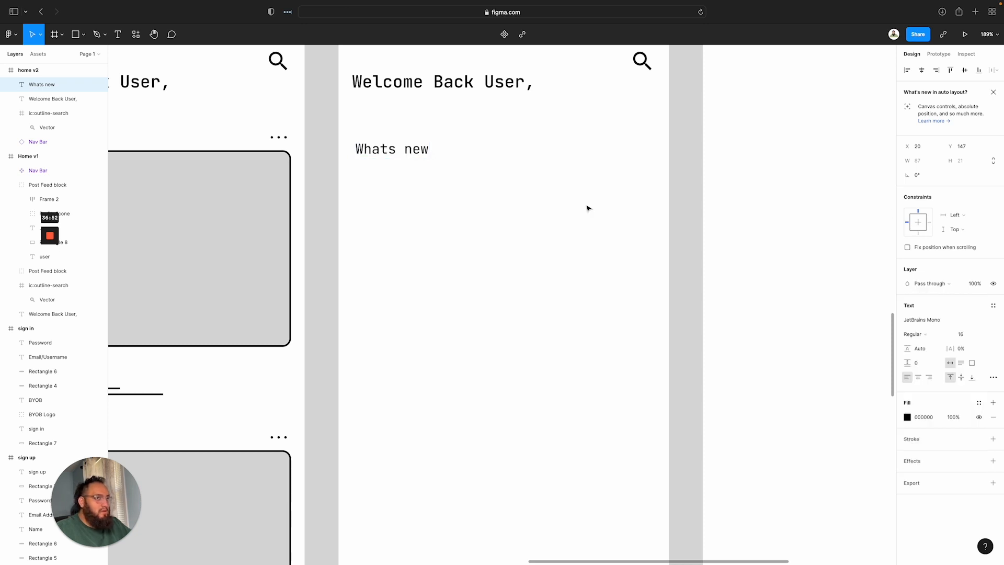
Move the "Whats new" text to X 16, Y 145 in line with the heading and change its wording to "Burrito News"
drag(386, 155, 383, 150)
double_click(382, 150)
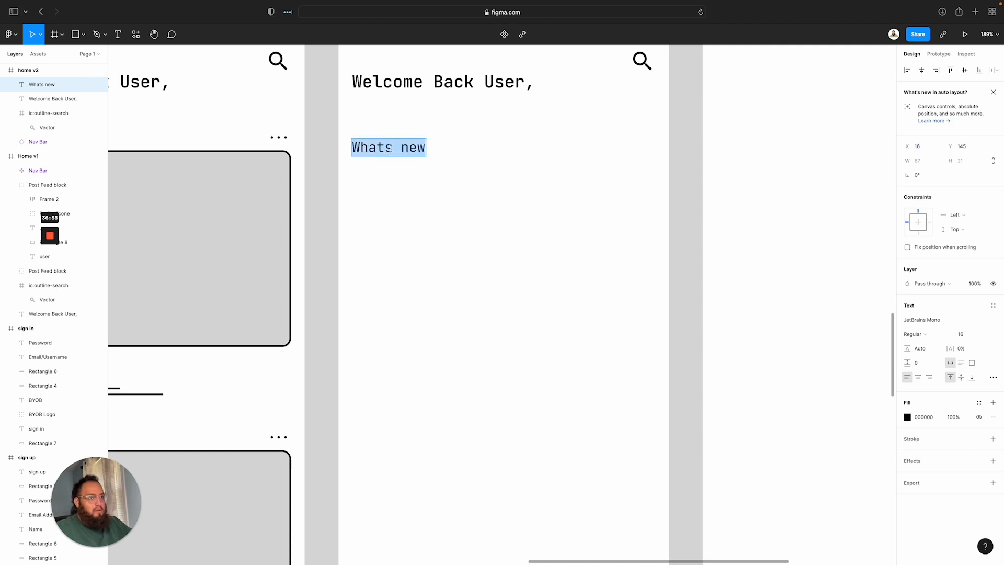
double_click(395, 148)
key(BackSpace)
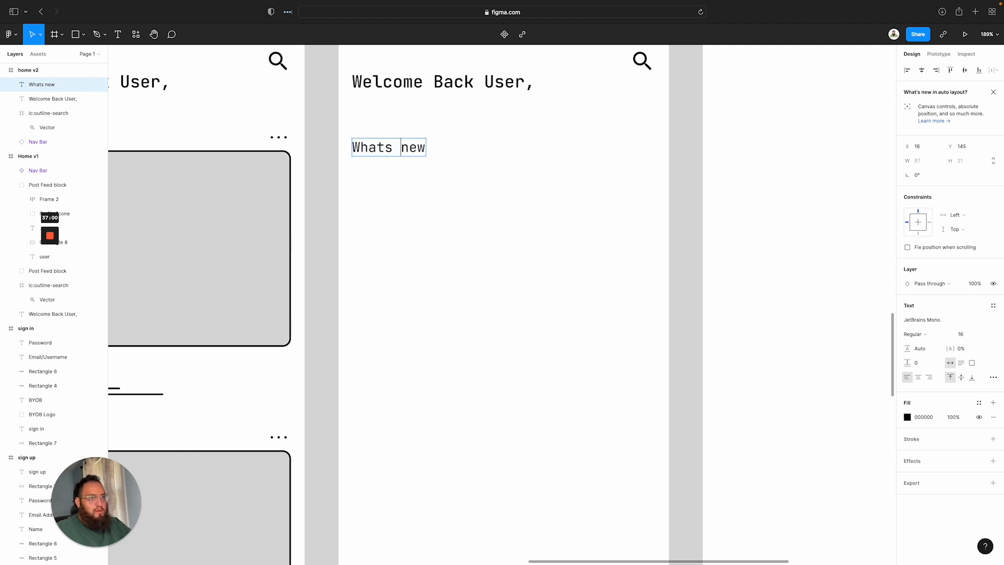
key(BackSpace)
key(BackSpace)
key(BackSpace)
key(BackSpace)
key(BackSpace)
key(BackSpace)
key(BackSpace)
key(BackSpace)
key(BackSpace)
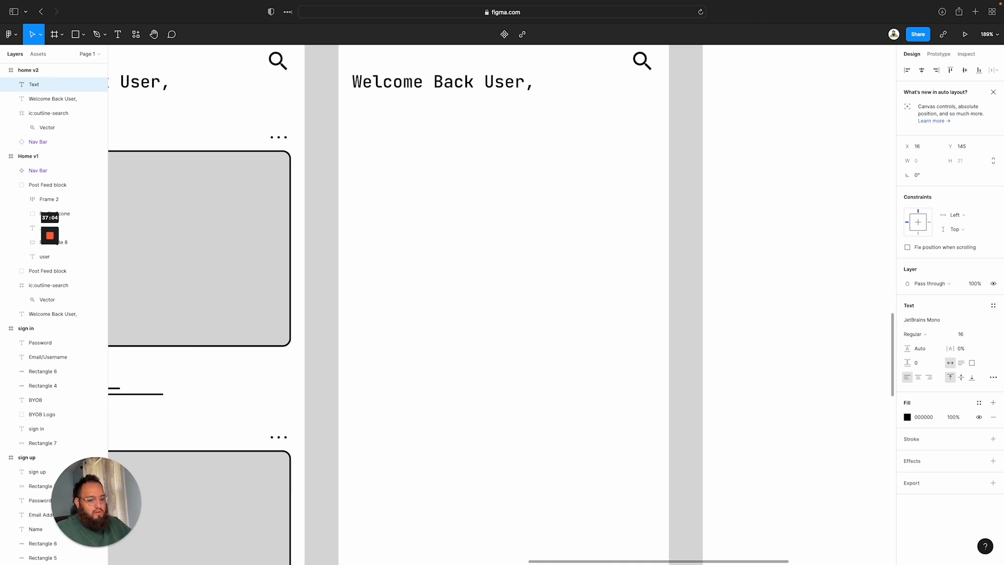
text(Burrito News)
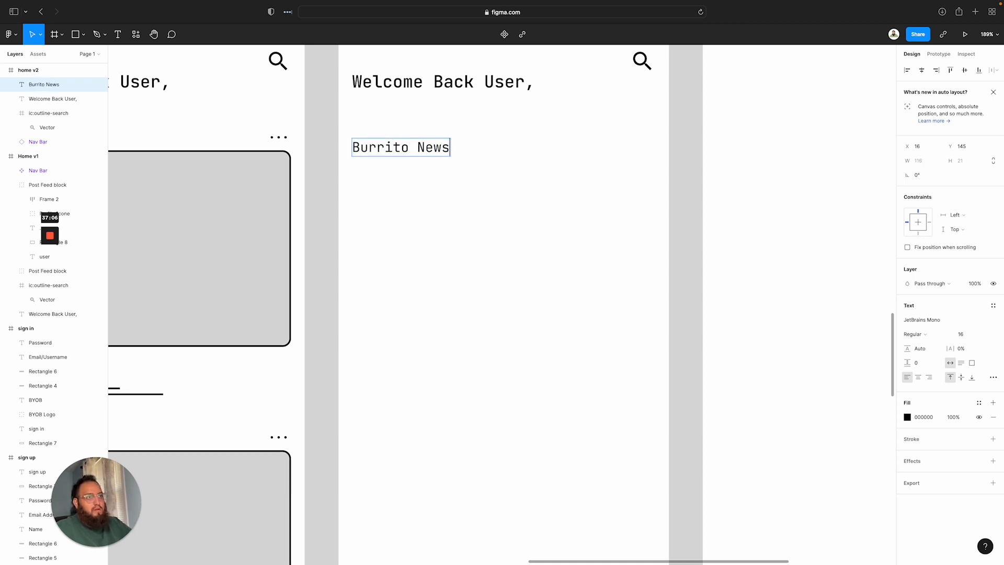
key(Escape)
click(419, 224)
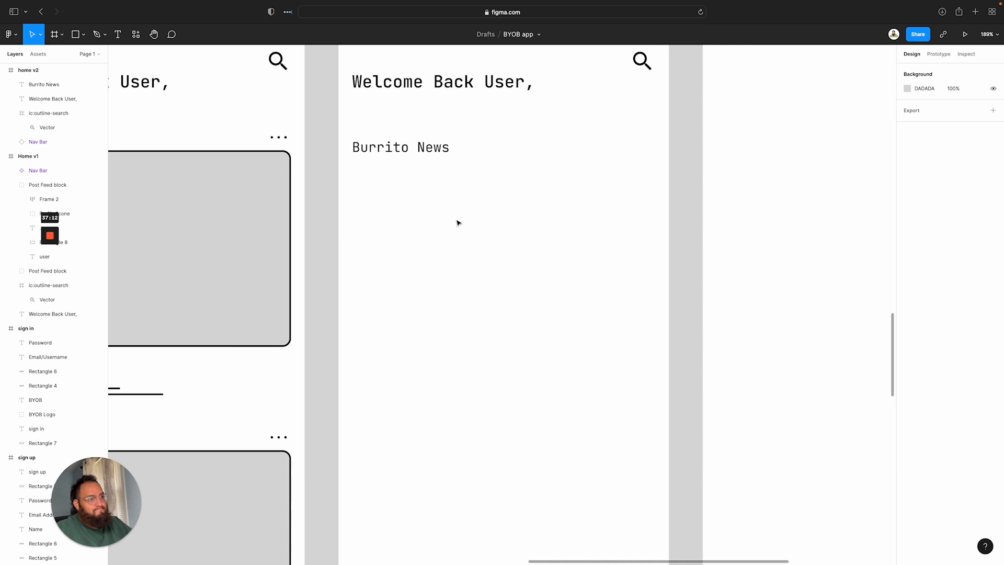
Draw a rectangle about 354 × 156 under the "Burrito News" label on home v2 and add a black 000000 stroke
scroll(359, 204, down, 1)
key(r)
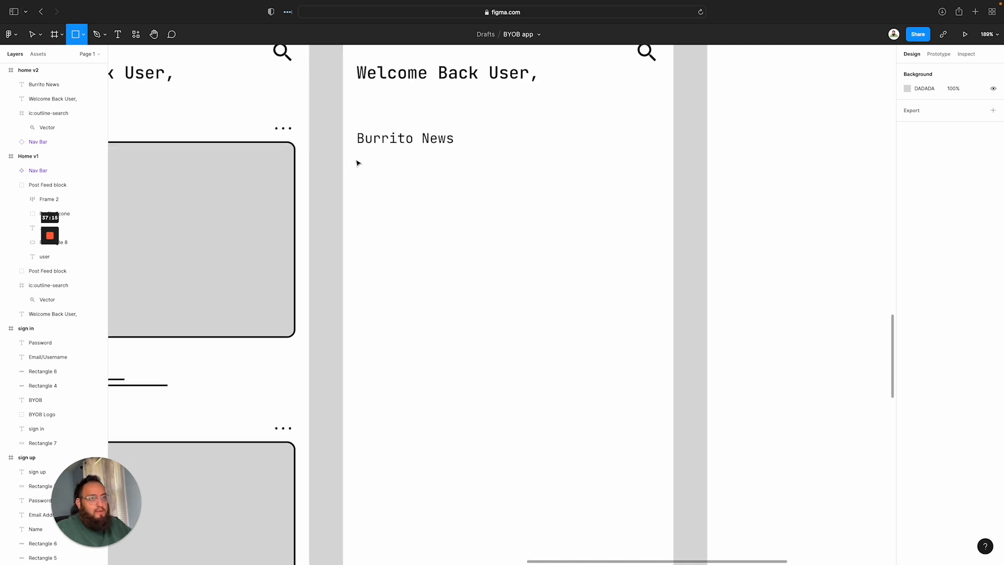
mouse_move(356, 159)
mouse_down()
mouse_move(563, 275)
mouse_move(607, 322)
mouse_move(651, 292)
mouse_up()
scroll(892, 304, up, 1)
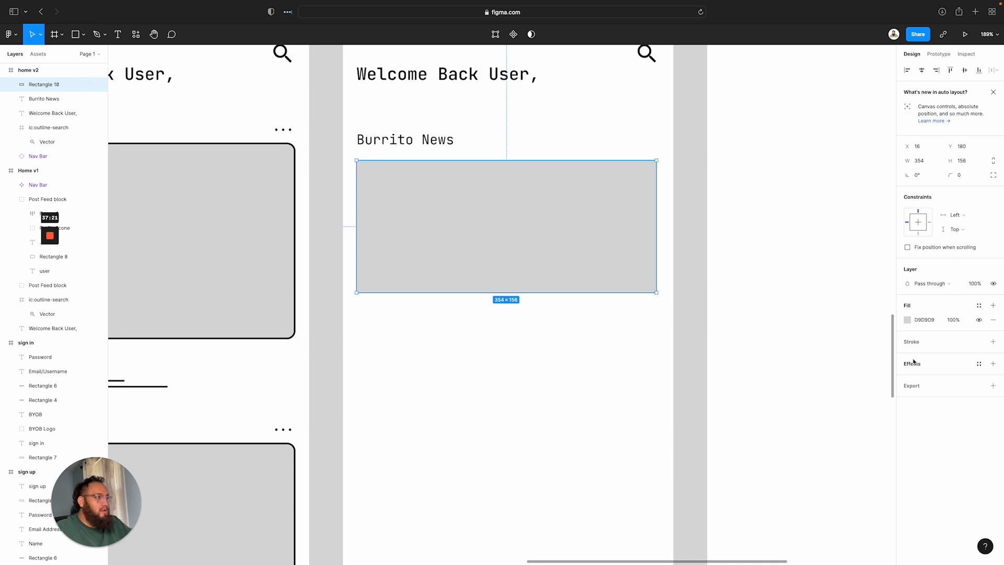
click(915, 347)
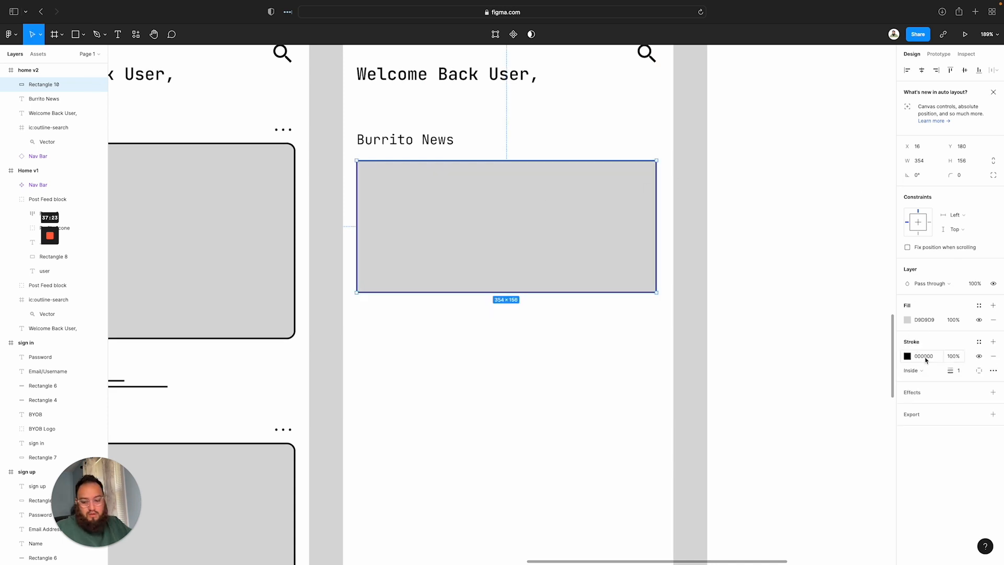
Review the sketches and wireframe frames, comparing their layouts with the home v2 frame's progress
scroll(476, 213, right, 1)
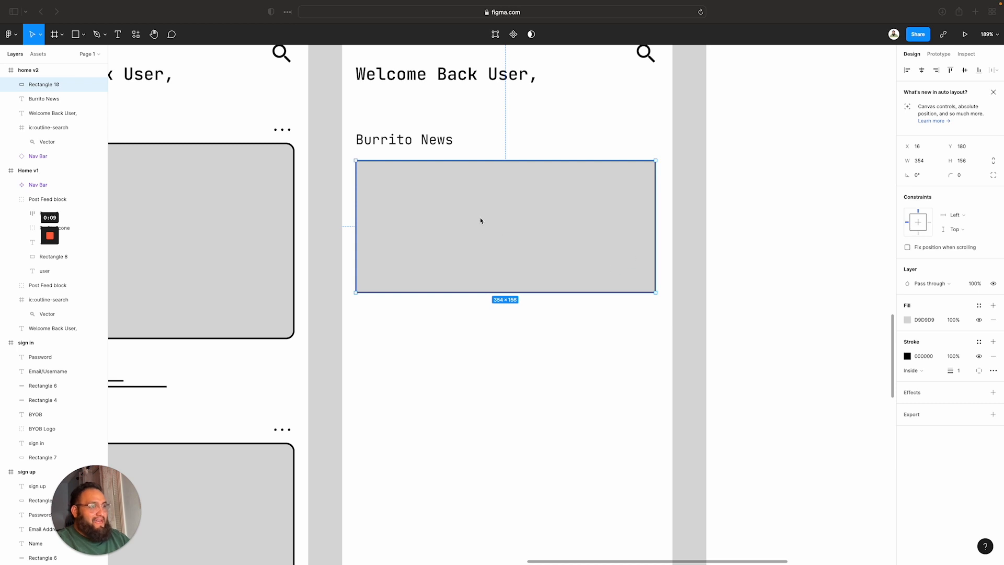
scroll(545, 244, down, 10)
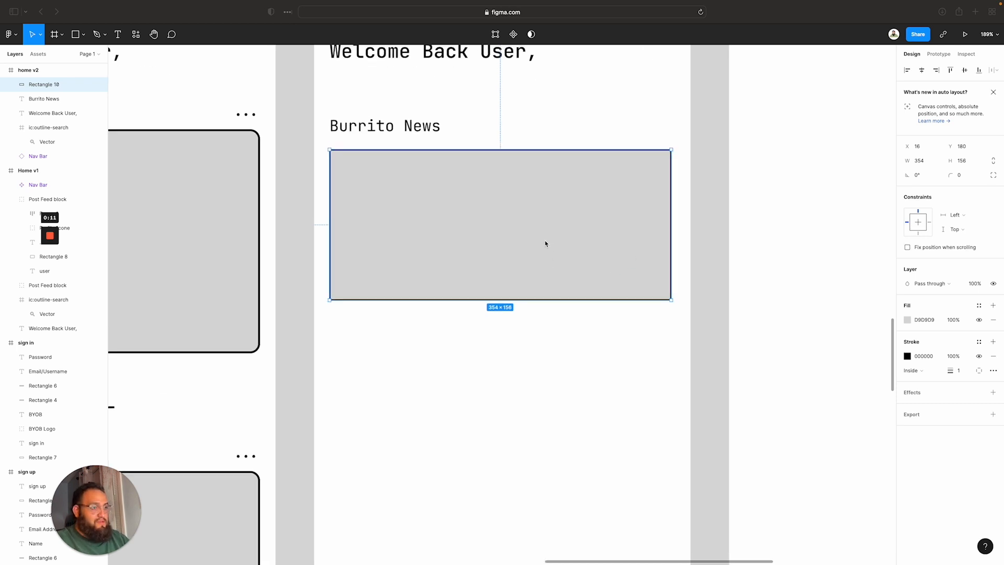
scroll(545, 244, down, 6)
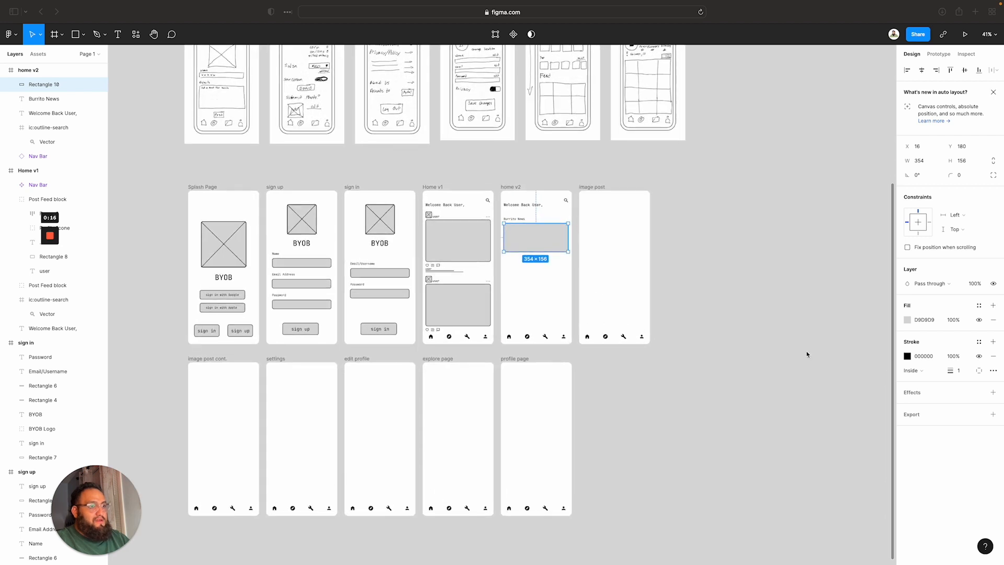
scroll(673, 381, up, 4)
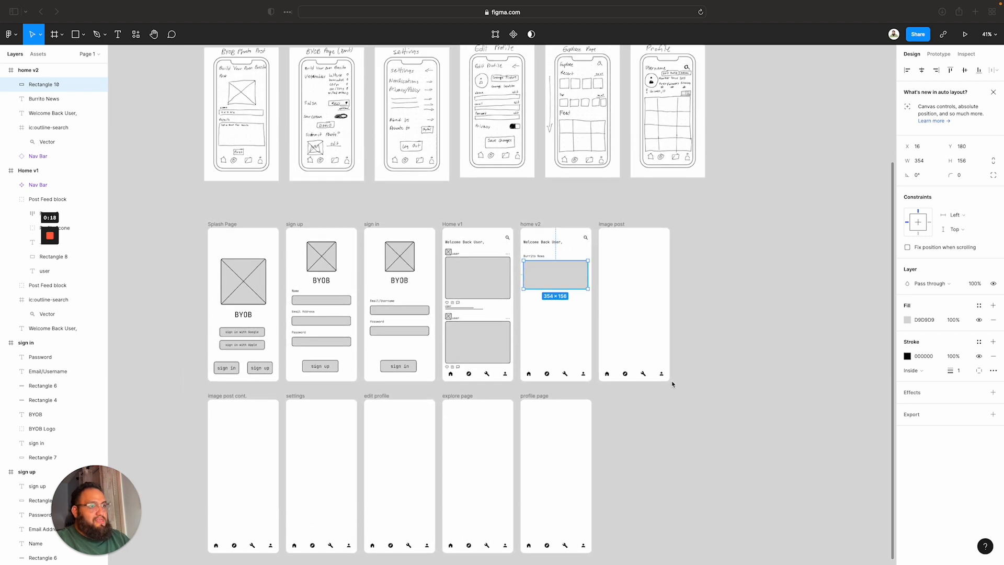
scroll(672, 383, up, 5)
scroll(673, 383, down, 7)
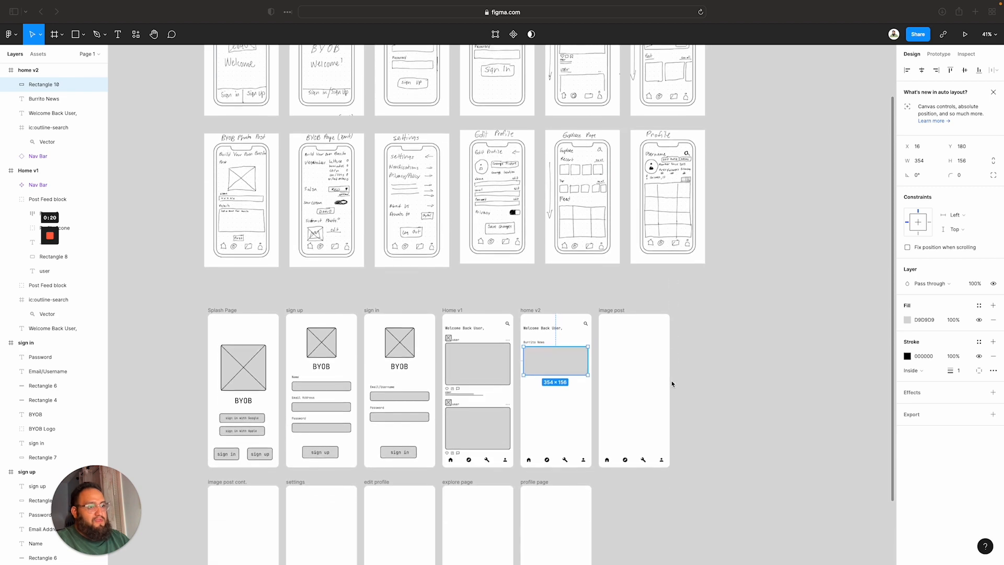
scroll(673, 383, down, 2)
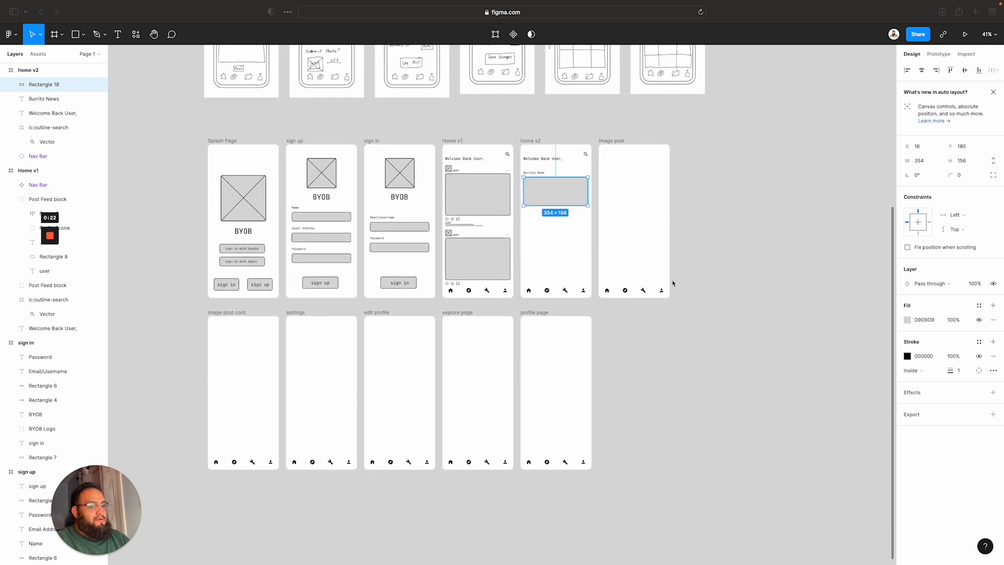
scroll(653, 252, up, 5)
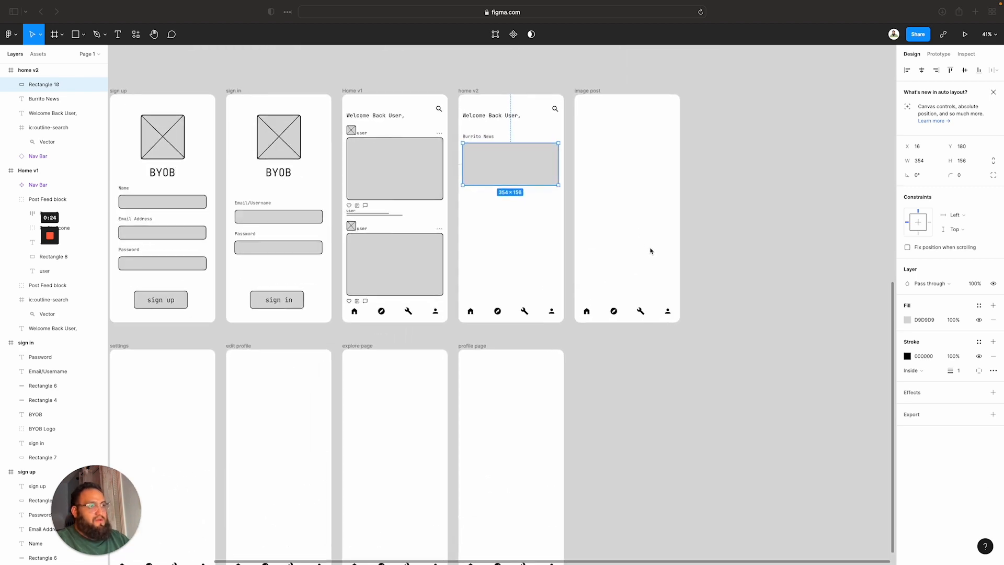
scroll(575, 245, up, 4)
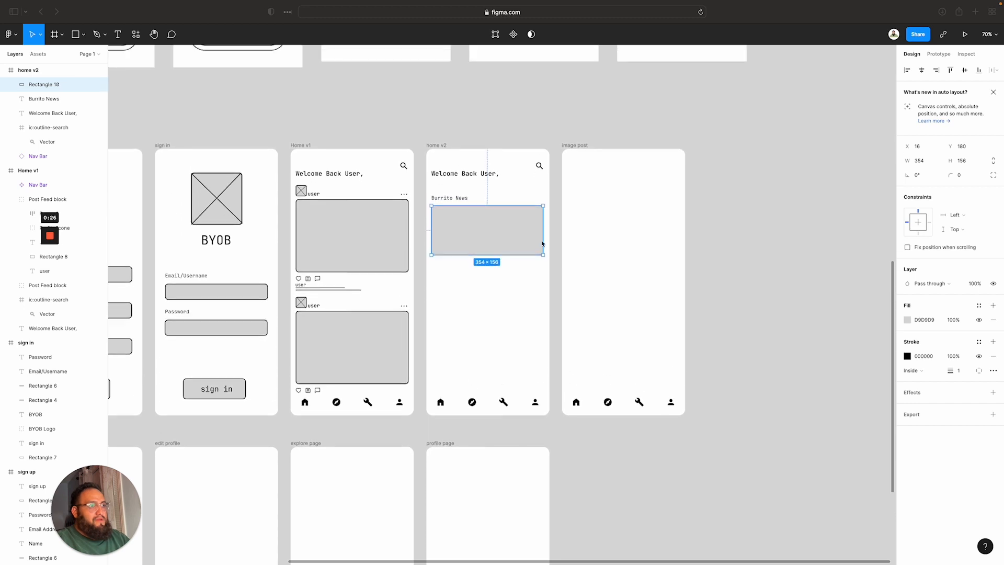
scroll(484, 233, up, 3)
scroll(484, 235, up, 4)
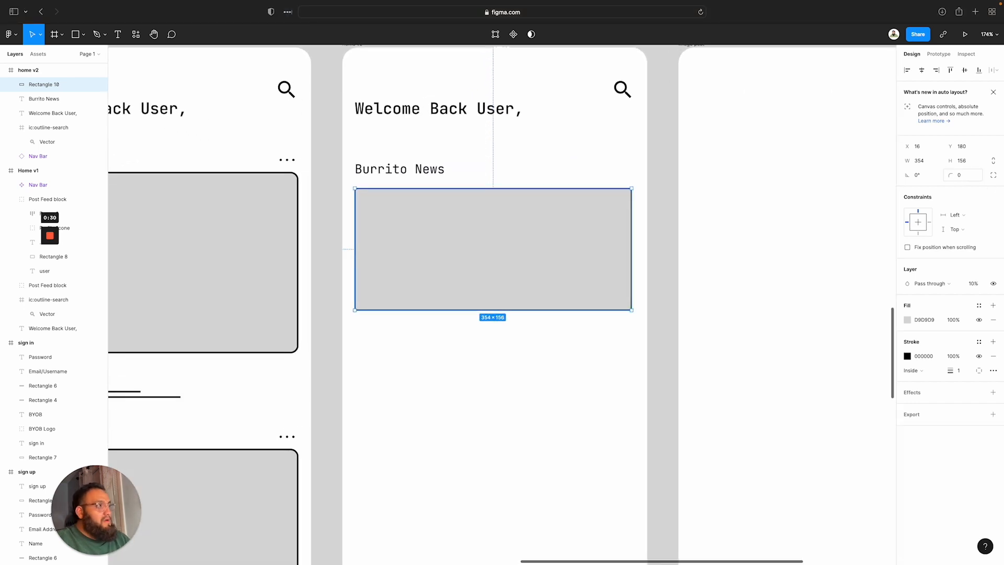
key(0)
key(1)
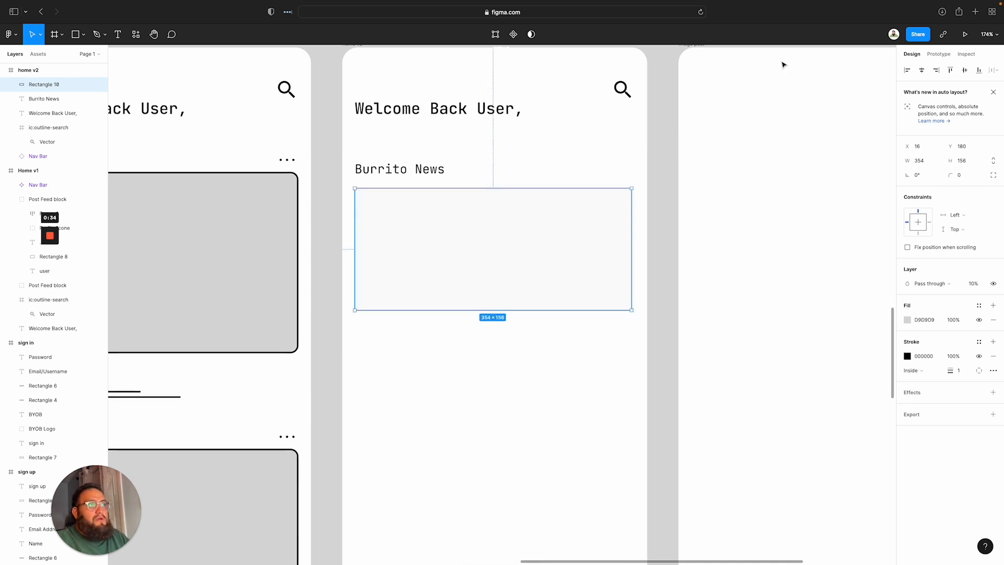
scroll(864, 75, left, 1)
scroll(760, 130, up, 1)
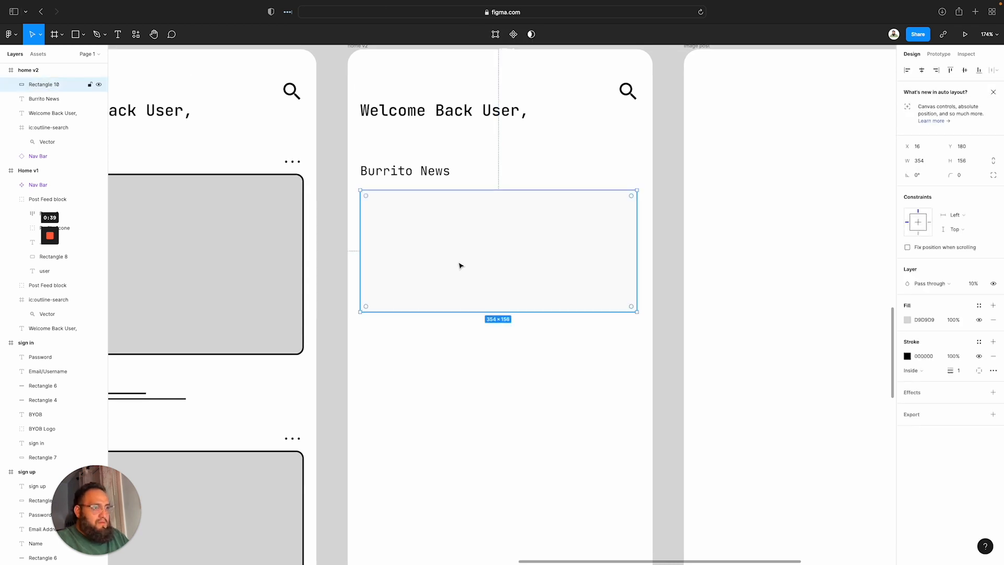
key(Escape)
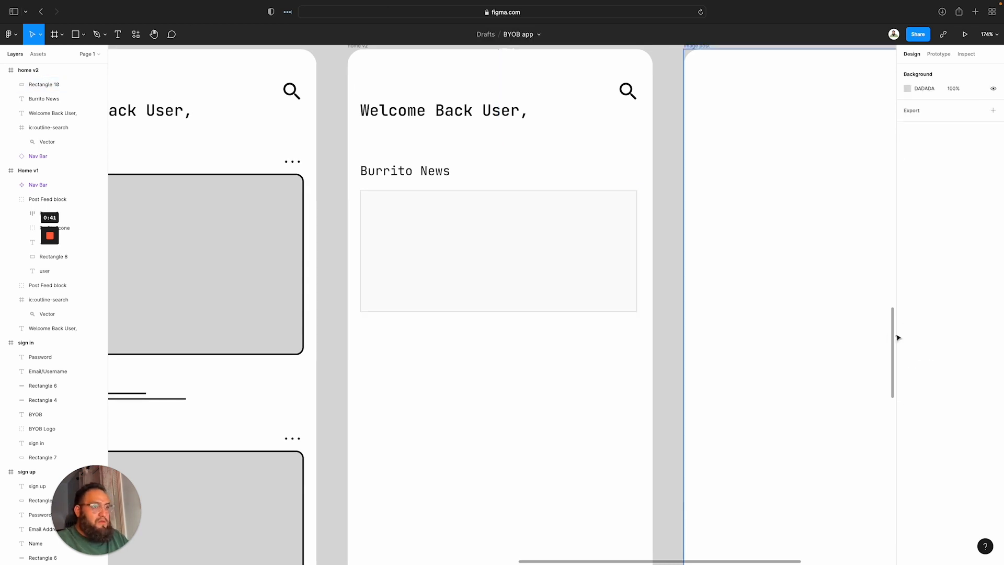
click(546, 244)
key(Escape)
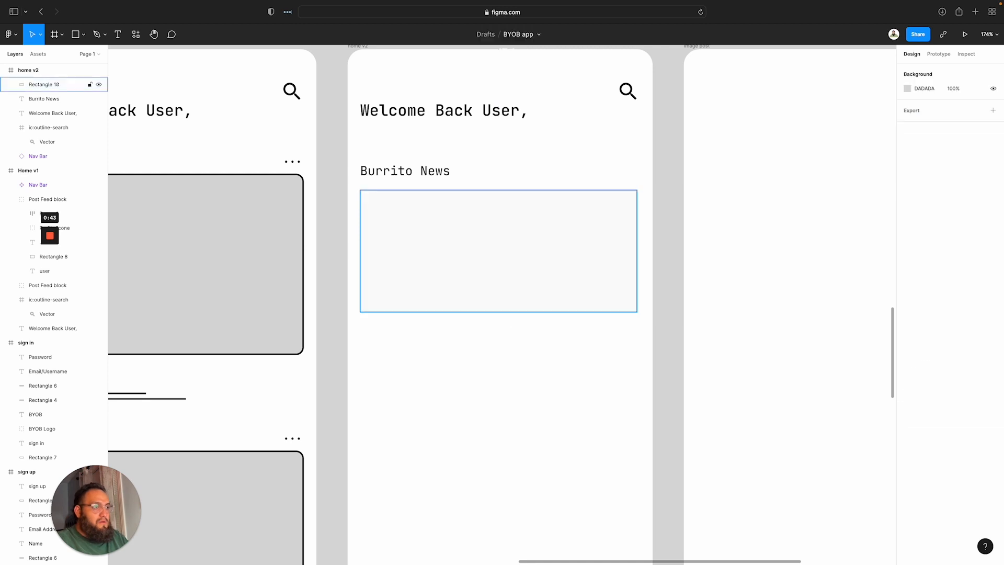
key(super+z)
key(super+z)
click(674, 320)
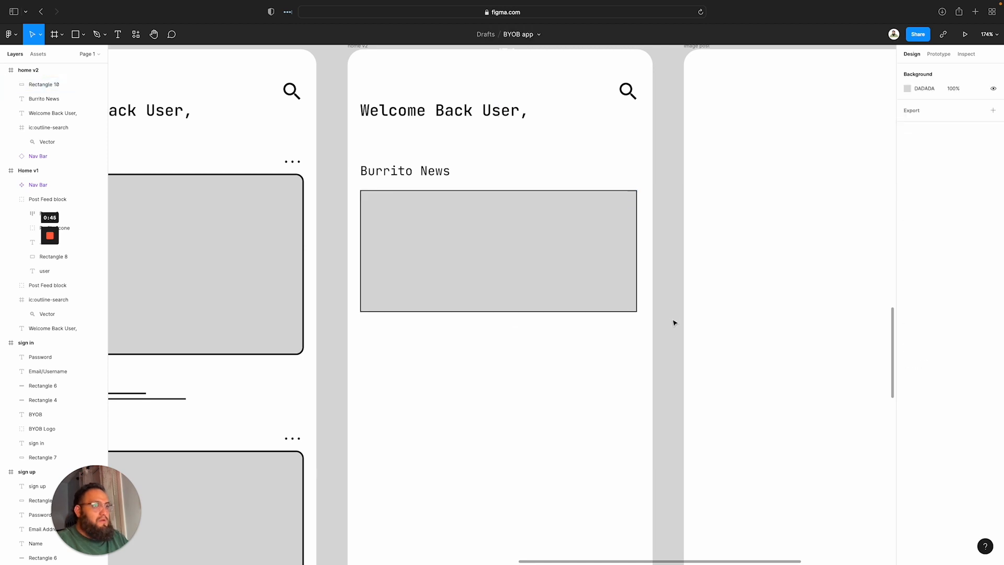
Give the rectangle under "Burrito News" a stroke weight of 2 and a corner radius of 10
click(626, 242)
drag(950, 372, 948, 370)
click(960, 175)
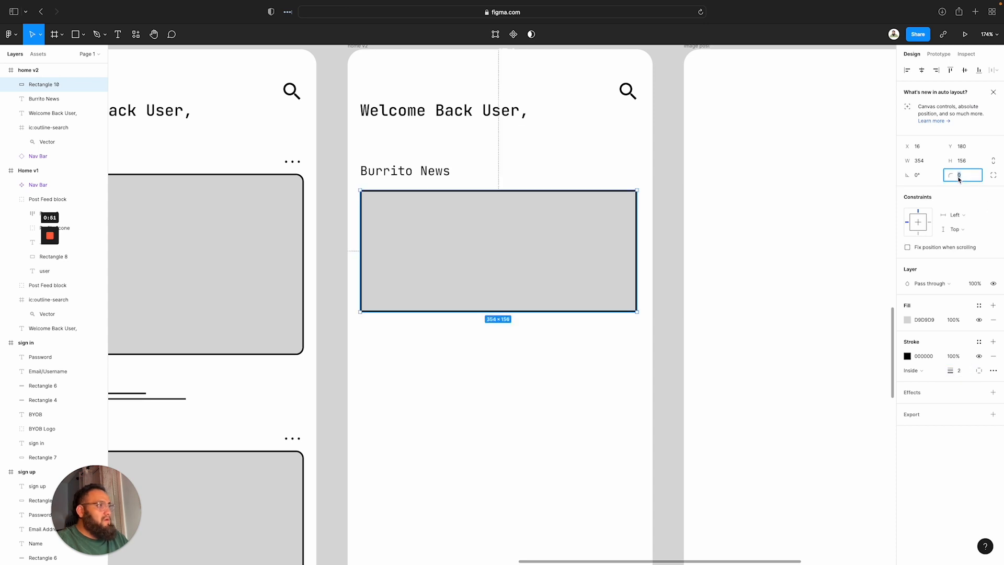
text(10)
key(Return)
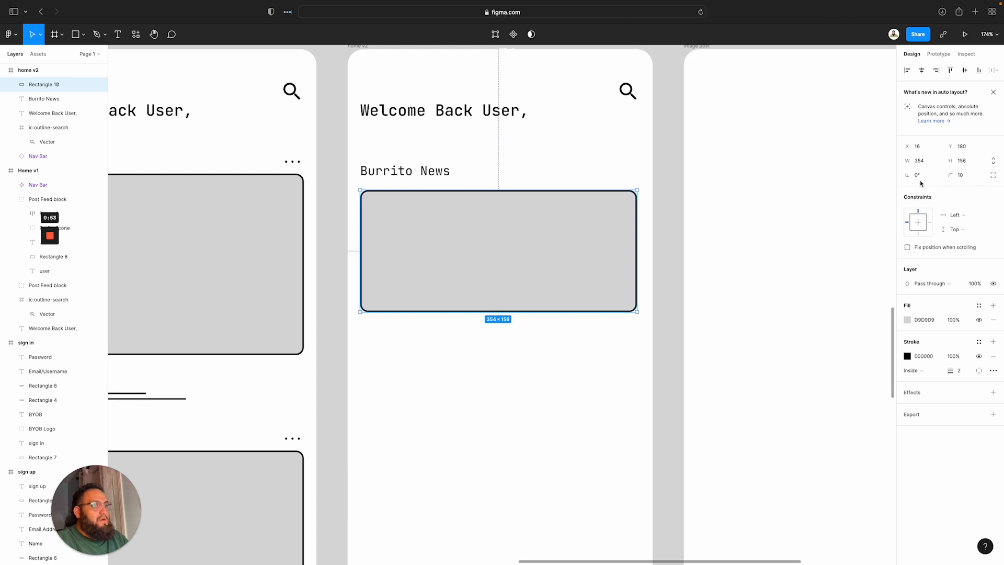
scroll(680, 313, up, 1)
click(557, 403)
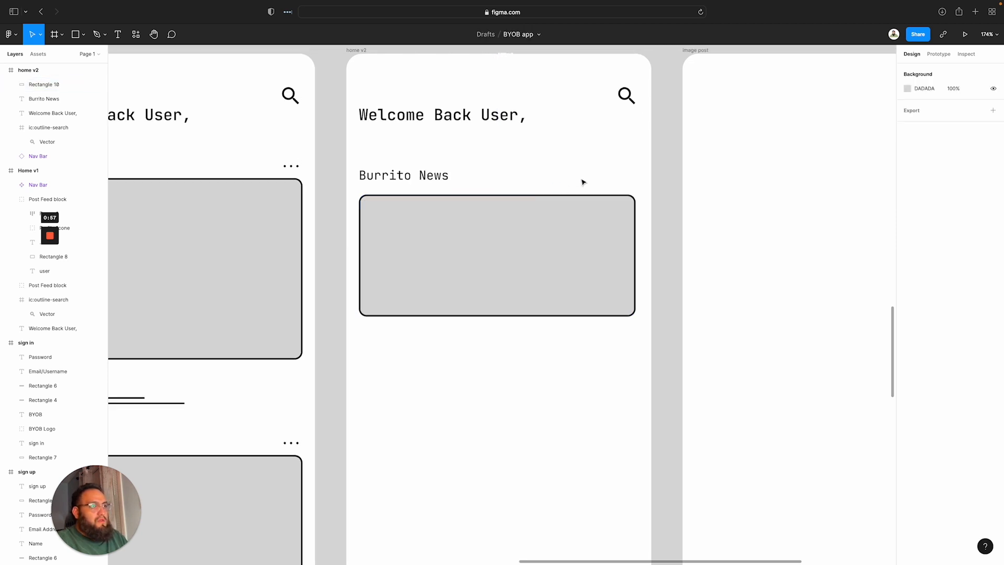
Draw a rectangle about 35 × 14 above the Burrito News block's right end and add a black 000000 stroke
scroll(586, 183, left, 1)
key(r)
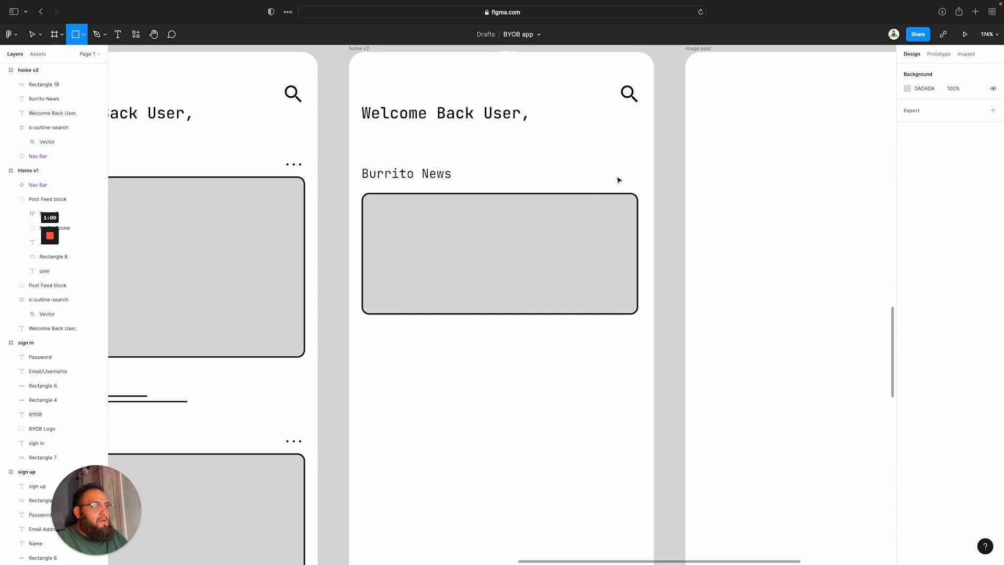
drag(602, 174, 630, 186)
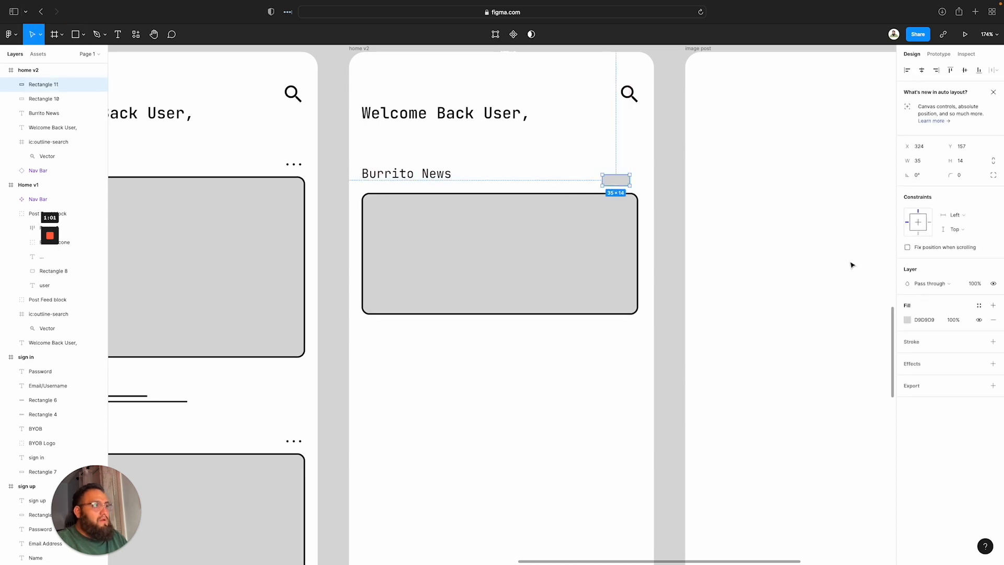
click(915, 343)
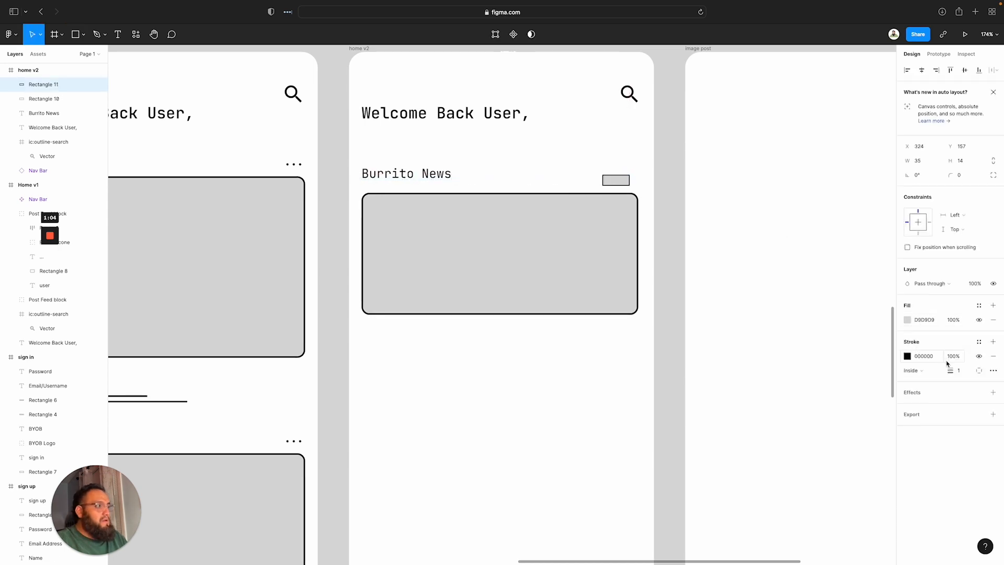
drag(957, 371, 950, 370)
scroll(884, 270, down, 1)
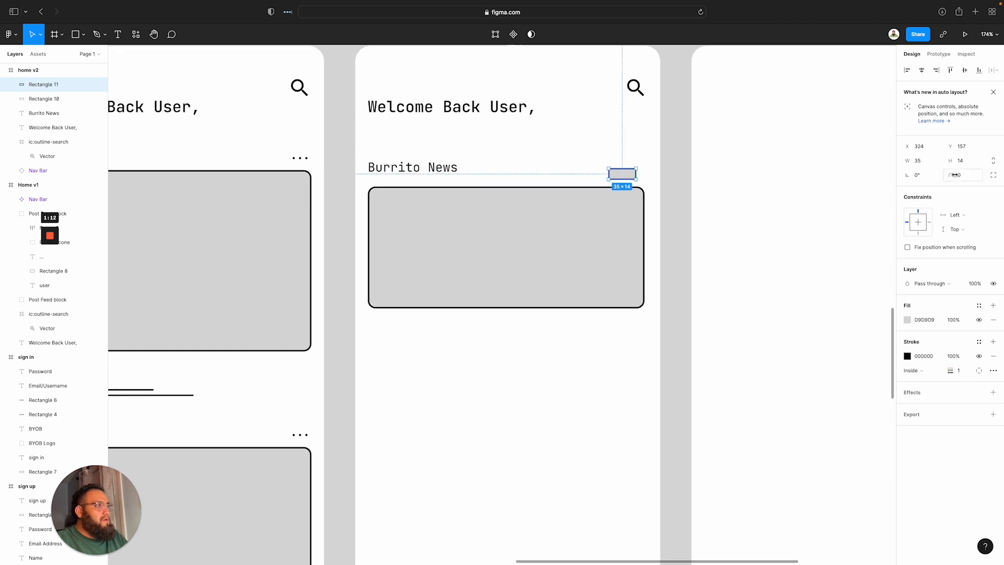
Give the small rectangle above the Burrito News block a corner radius of 4
click(960, 177)
text(4)
key(Return)
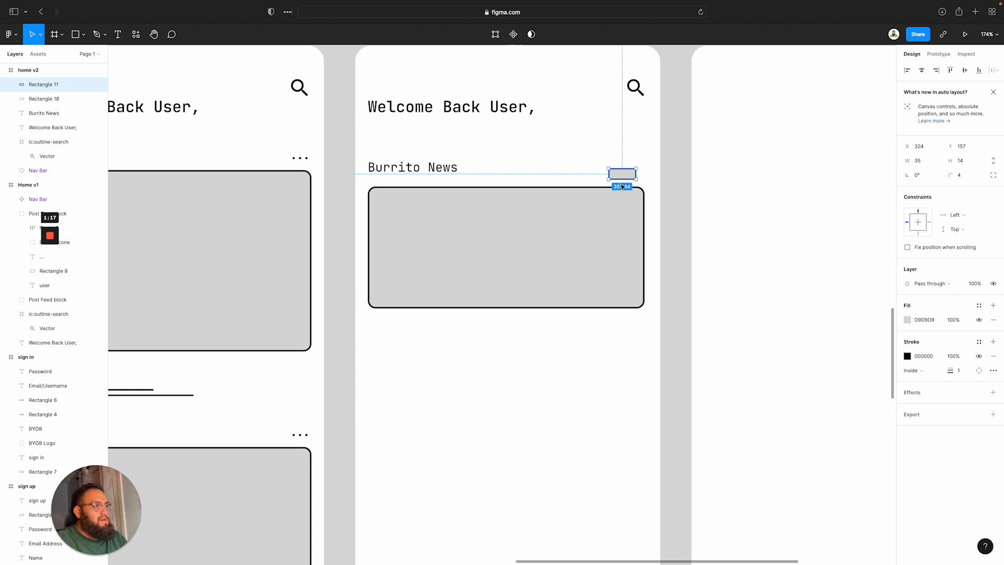
scroll(568, 177, down, 1)
click(559, 191)
click(559, 179)
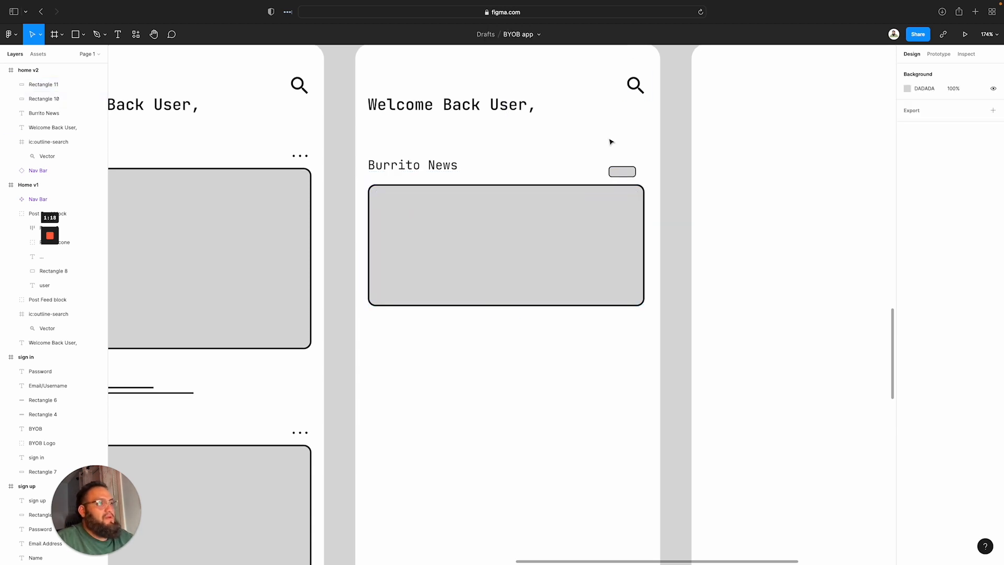
Move the small rounded rectangle to X 335, Y 159, flush with the right edge of the Burrito News block
scroll(615, 168, down, 3)
scroll(615, 168, up, 5)
click(619, 168)
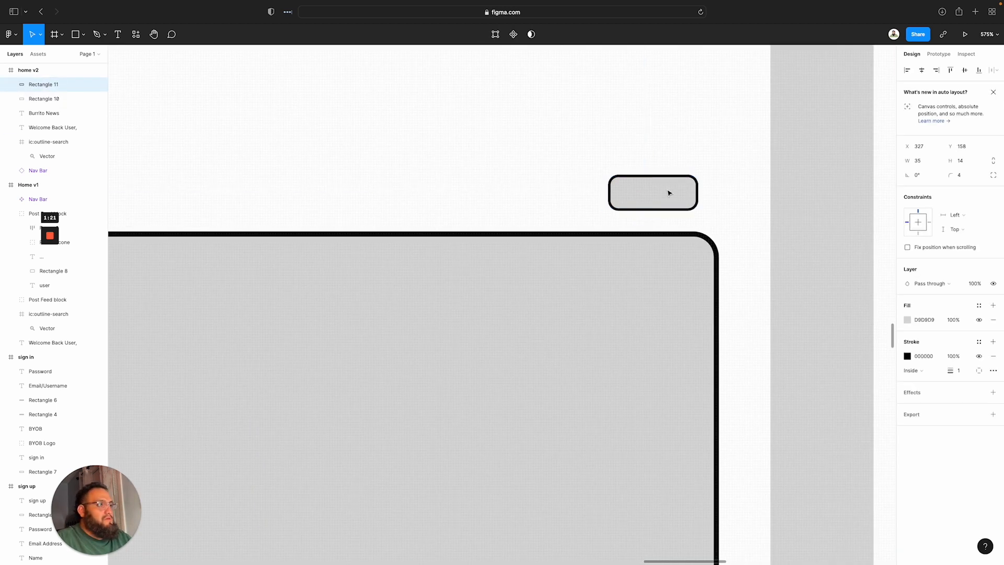
drag(677, 192, 672, 194)
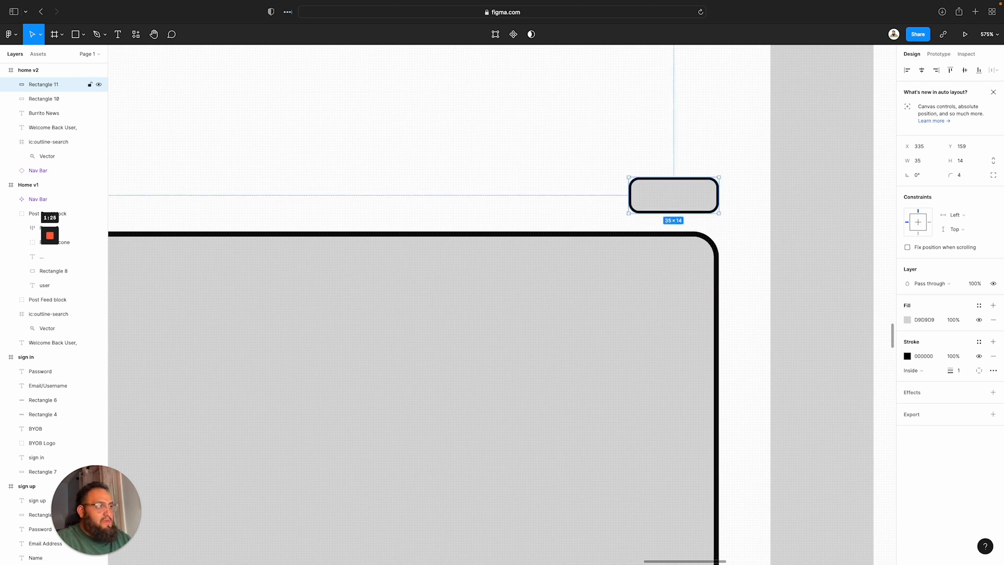
Add the text "see all" over the small rounded rectangle and set its font size to 10
key(t)
click(663, 192)
text(see)
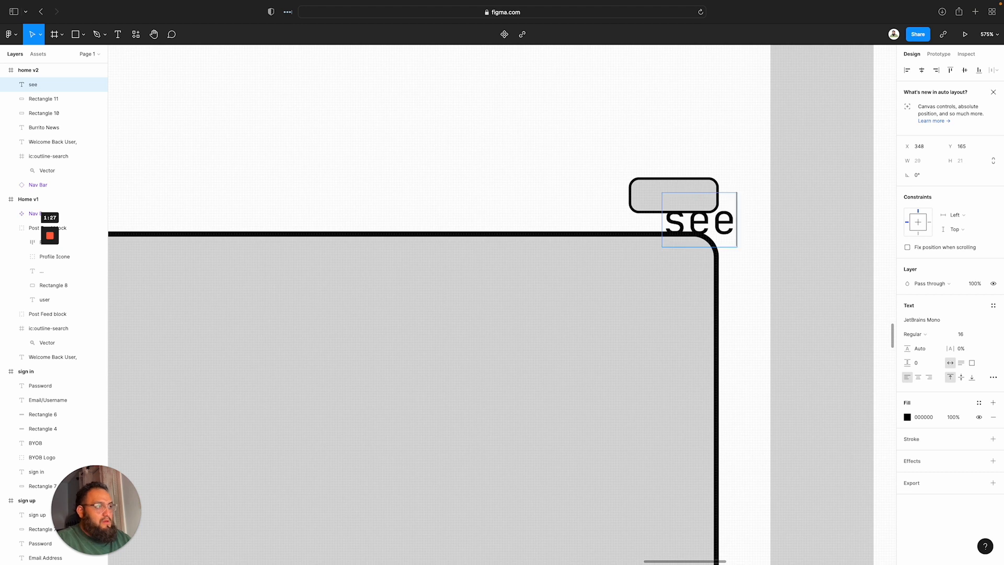
text( all)
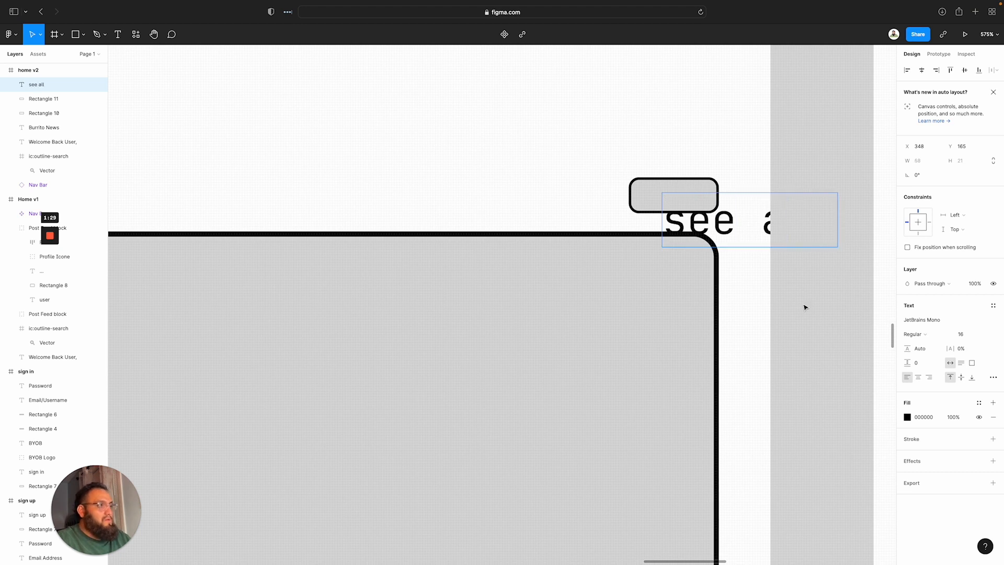
click(984, 335)
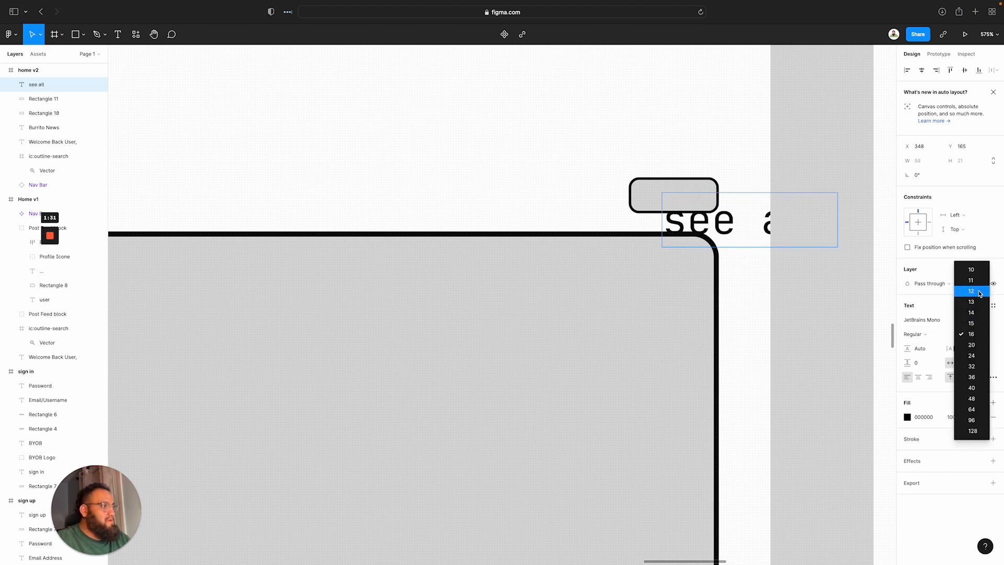
click(971, 270)
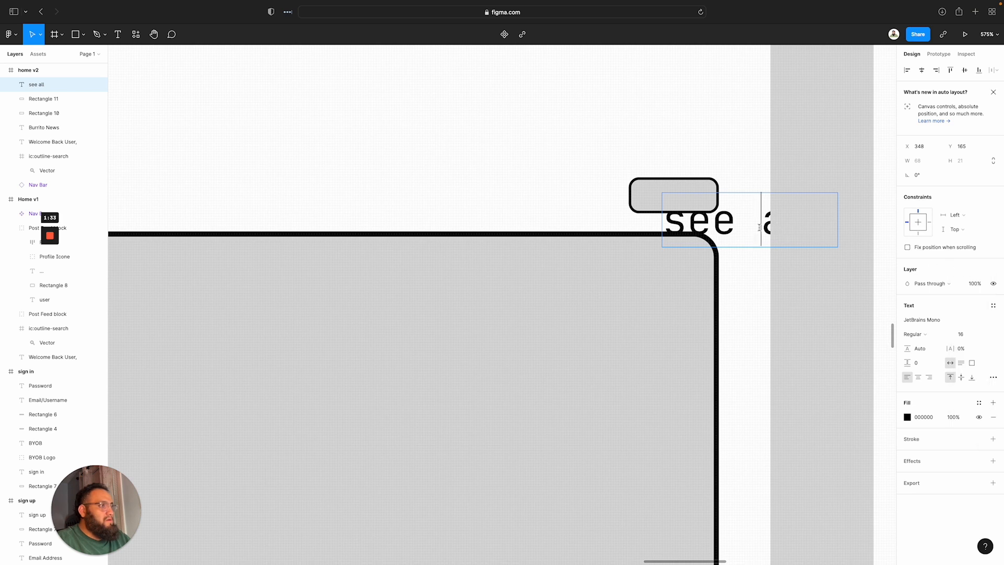
key(super+a)
click(984, 335)
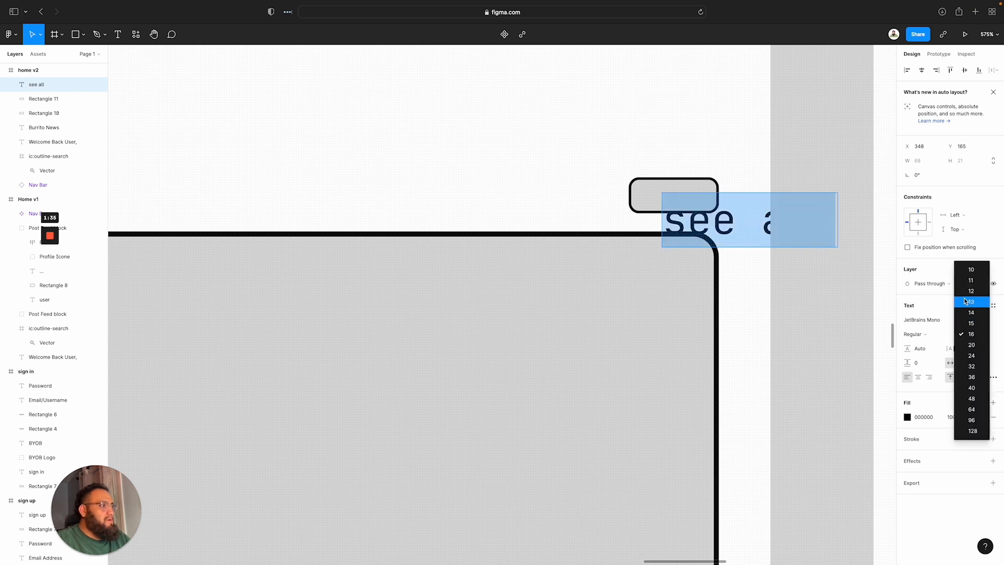
click(966, 271)
Move the "see all" text to X 282, Y 155 beside the small rectangle and try to shrink its text box
drag(762, 213, 591, 184)
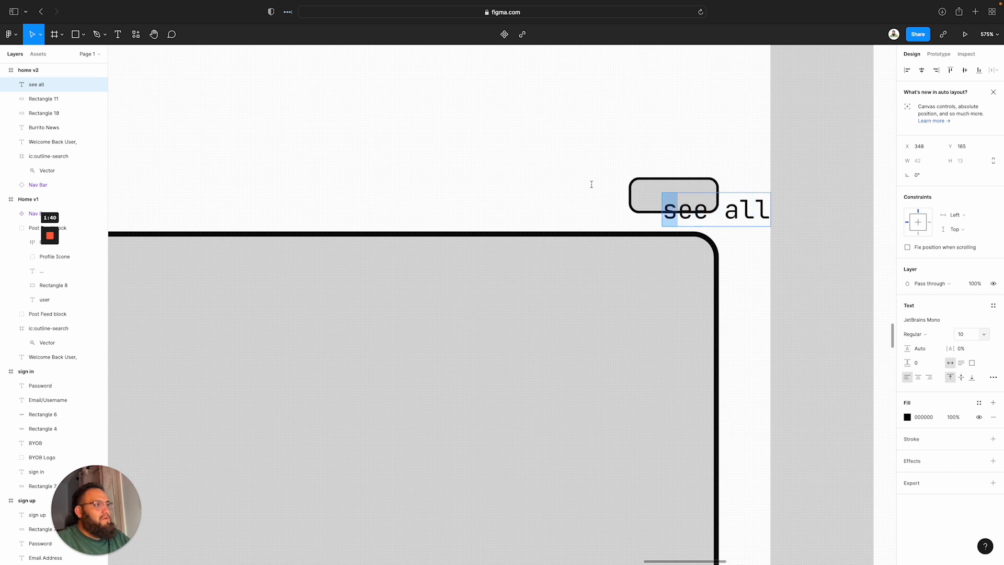
key(Escape)
drag(738, 208, 567, 183)
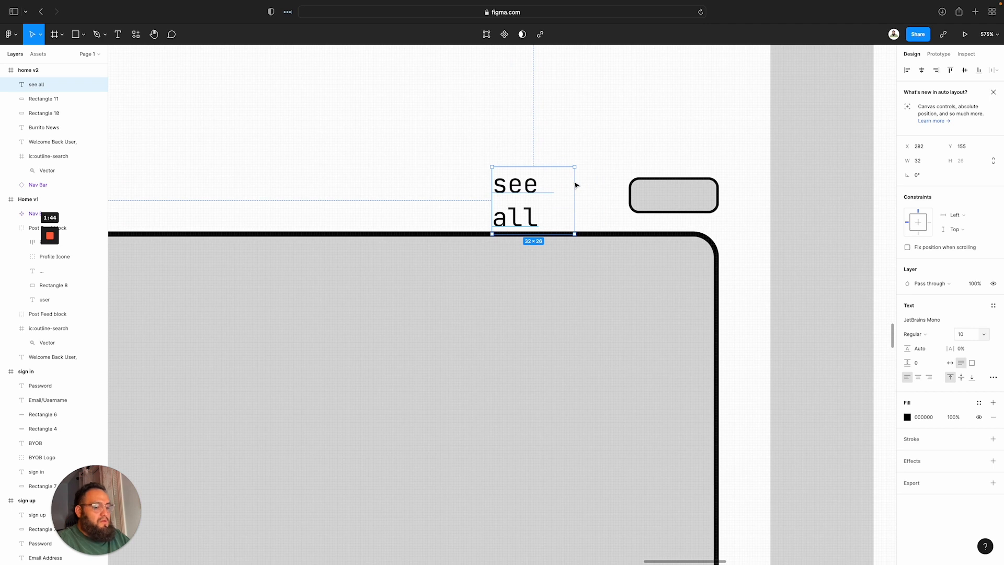
double_click(575, 185)
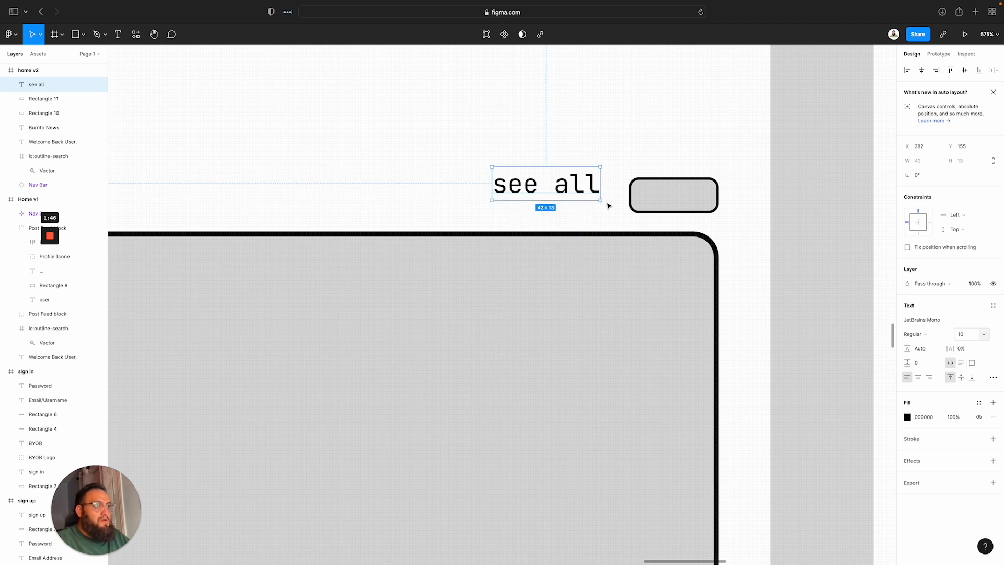
drag(602, 201, 589, 188)
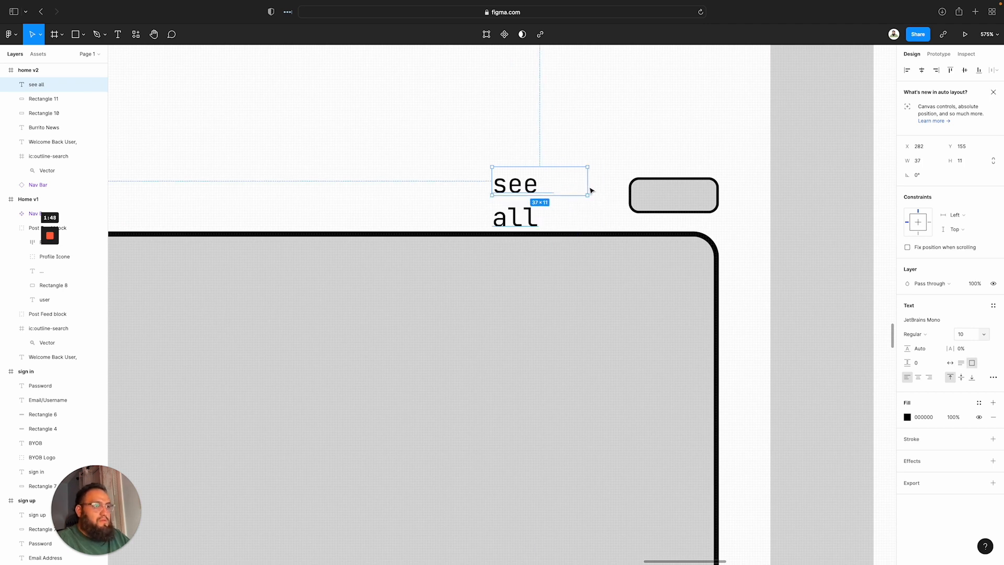
key(super+z)
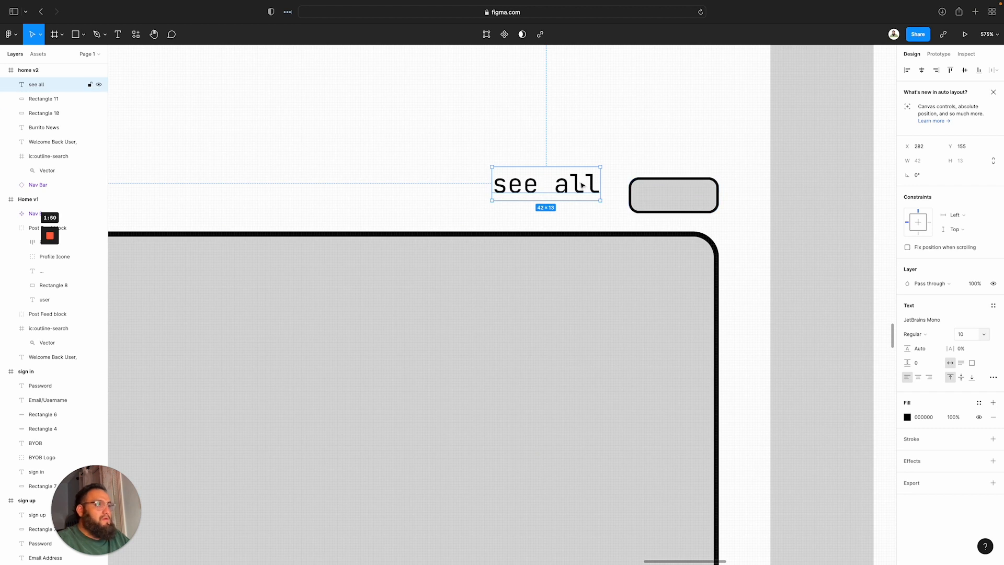
Set the "see all" text's font size to 6 and centre it inside the small rounded rectangle
double_click(582, 185)
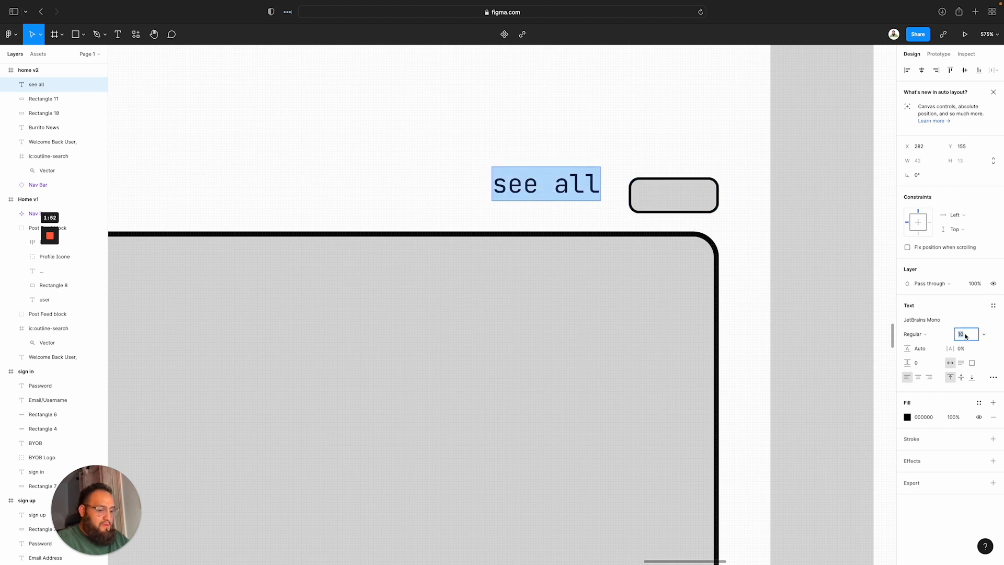
text(6)
key(Return)
click(528, 171)
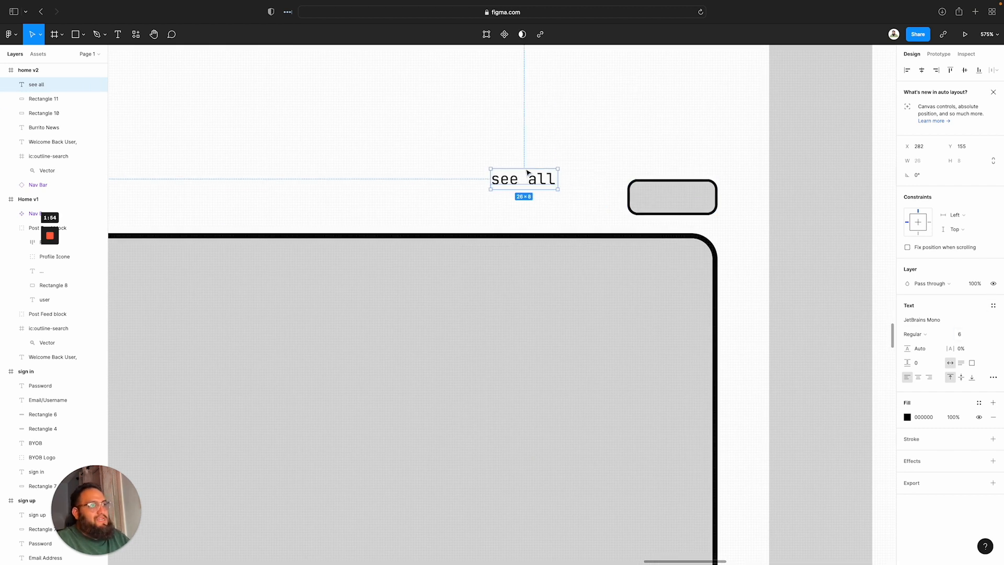
drag(535, 181, 677, 197)
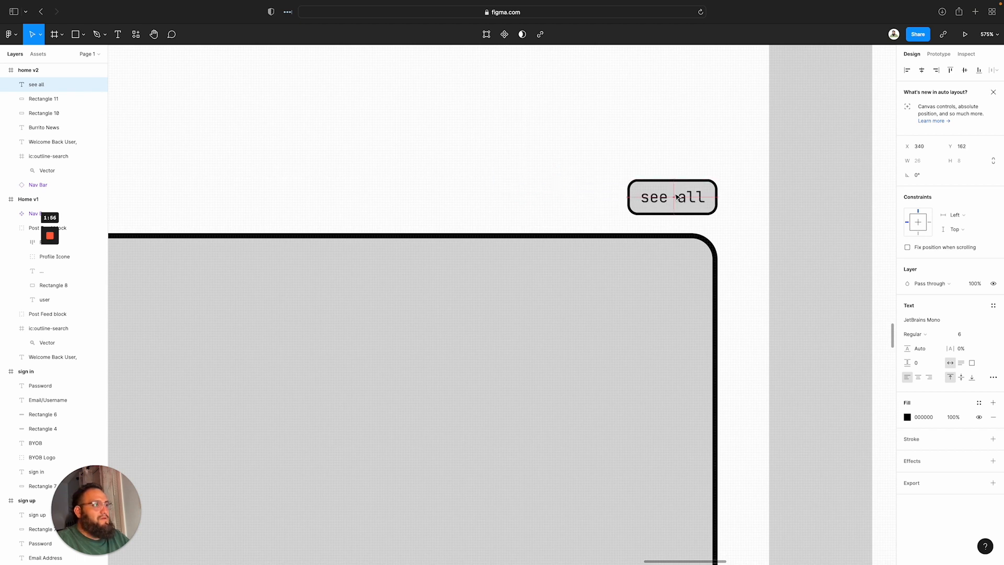
Group the "see all" text with its small rounded rectangle
click(616, 174)
drag(616, 175, 718, 218)
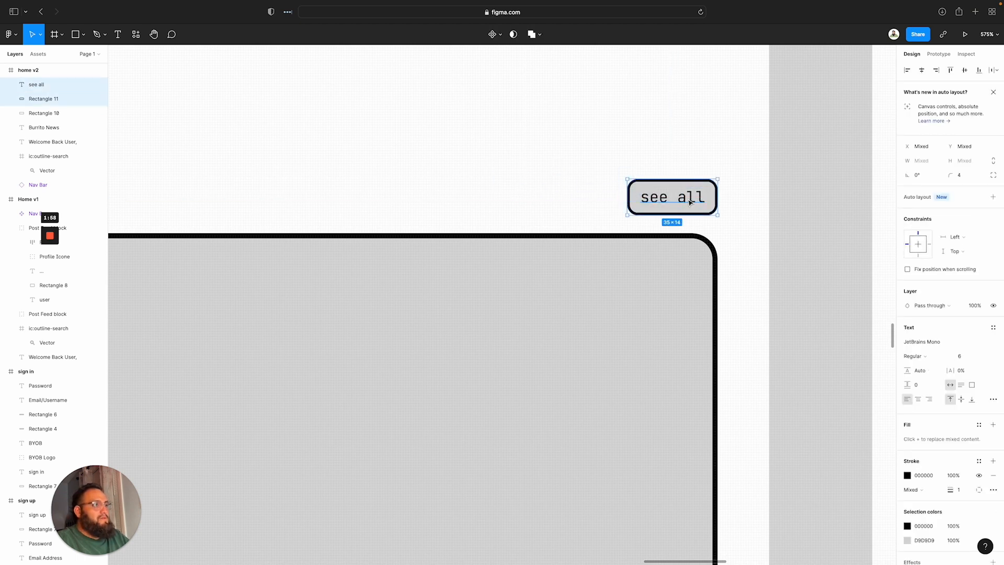
right_click(690, 199)
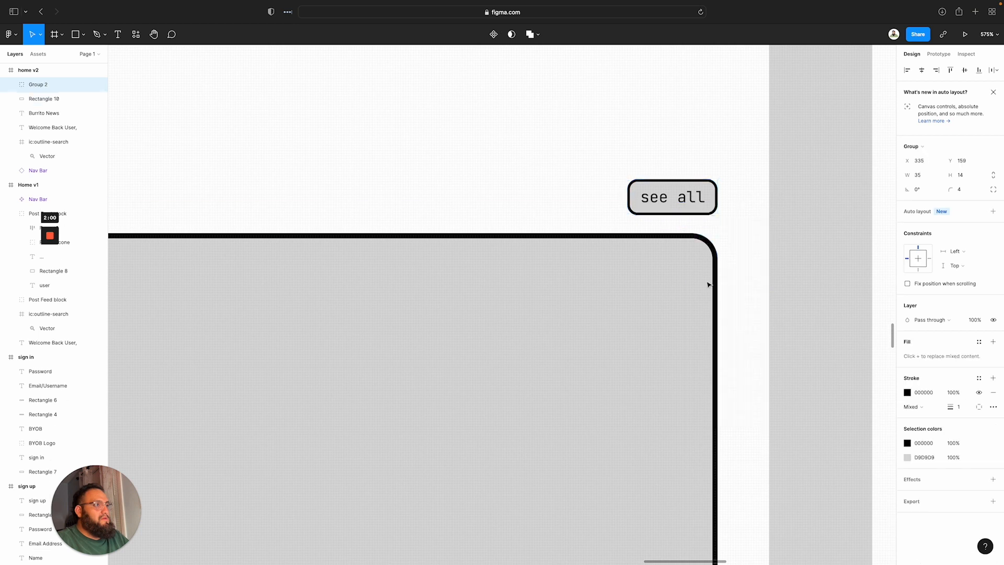
click(716, 285)
Rename the group of the "see all" text and its rectangle as "See all button"
double_click(38, 85)
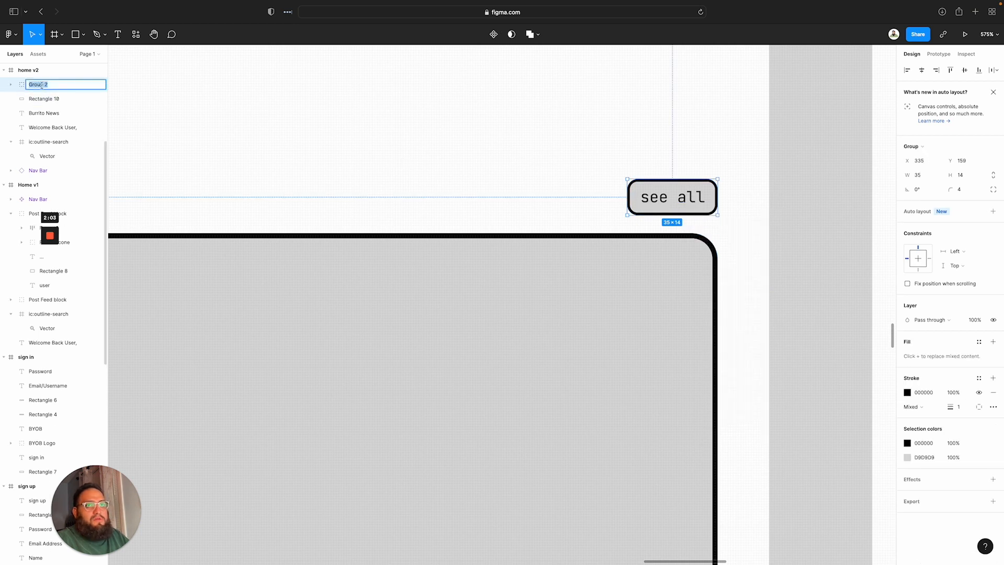
text(See all but)
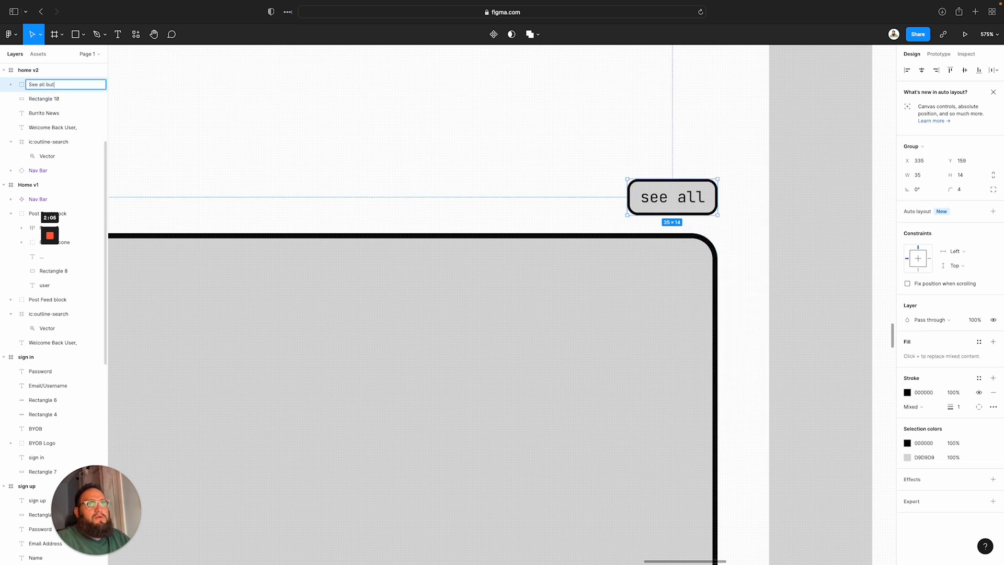
text(ton)
key(Return)
click(233, 111)
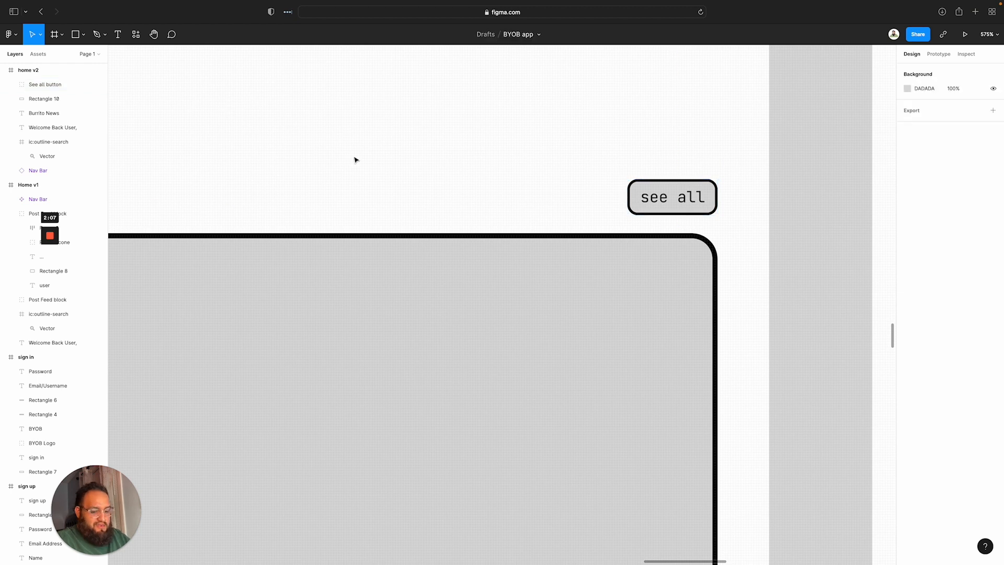
Examine the home v2 frame's layout alongside the neighbouring frames, from the Burrito News block down to the navigation bar
scroll(354, 160, up, 1)
scroll(355, 160, up, 5)
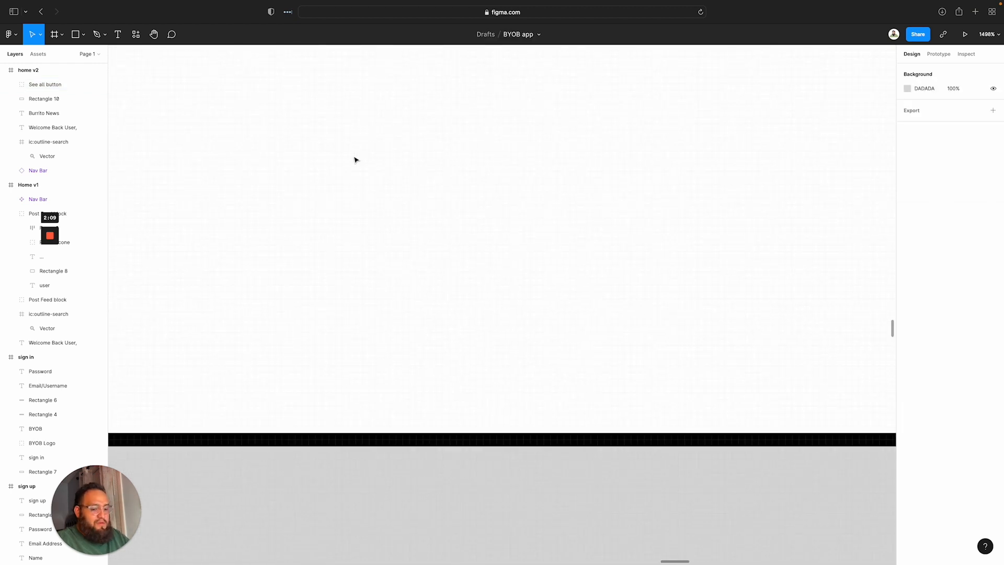
scroll(354, 160, down, 10)
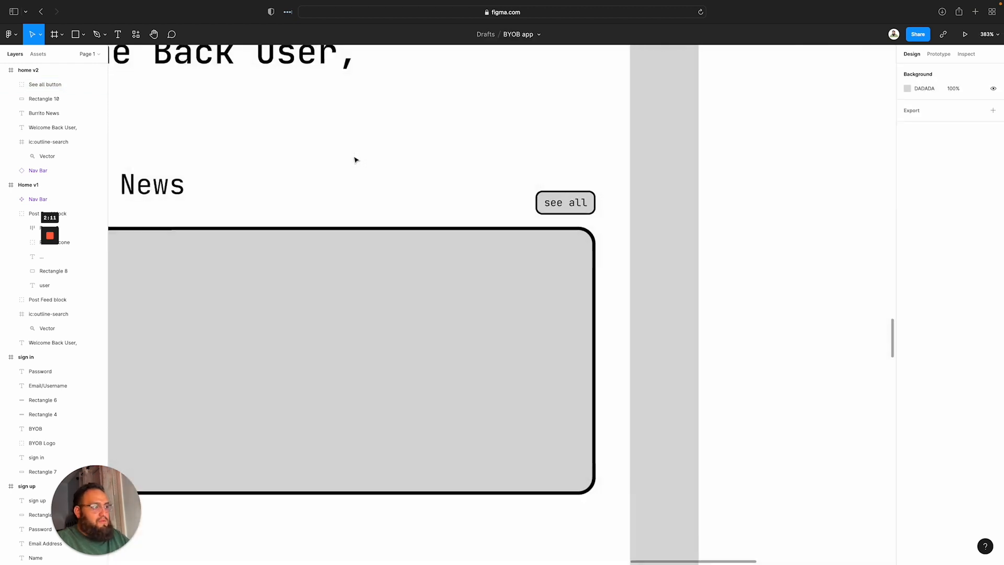
scroll(352, 160, left, 2)
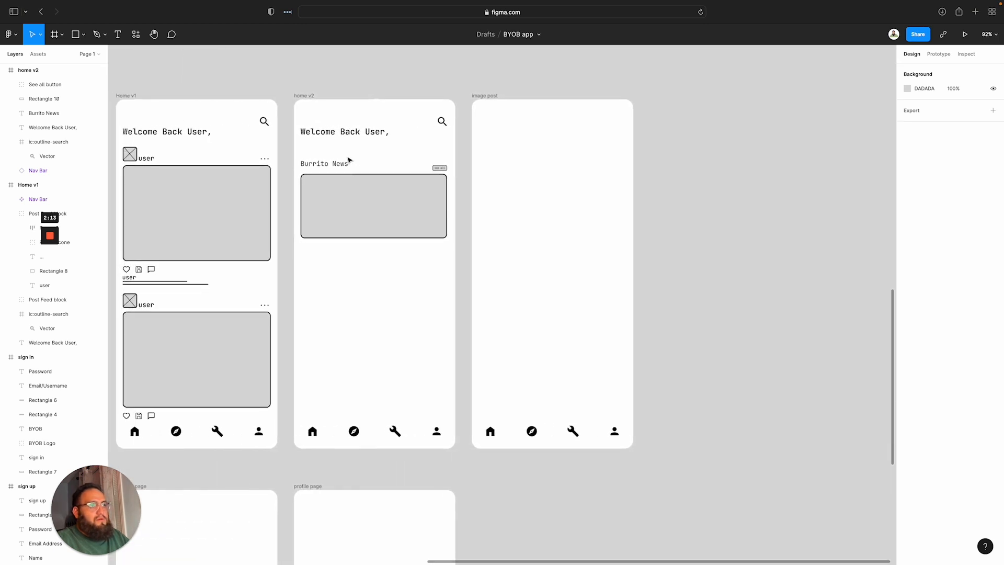
scroll(348, 160, up, 3)
scroll(348, 159, up, 2)
scroll(347, 159, down, 9)
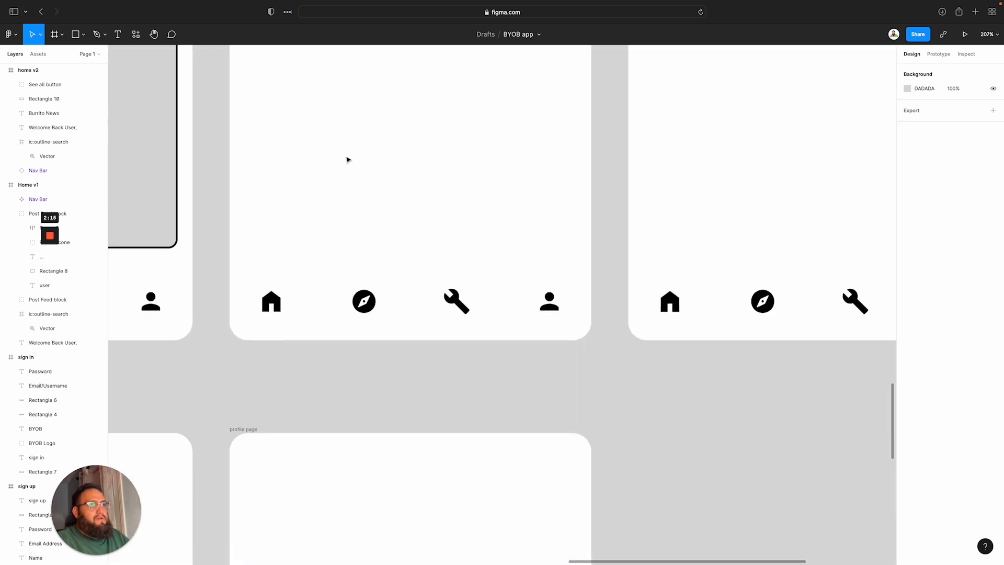
Review the hand-drawn home screen sketches and compare their article and eat sections with the home v2 frame
scroll(347, 159, up, 20)
scroll(344, 159, up, 10)
scroll(344, 159, down, 15)
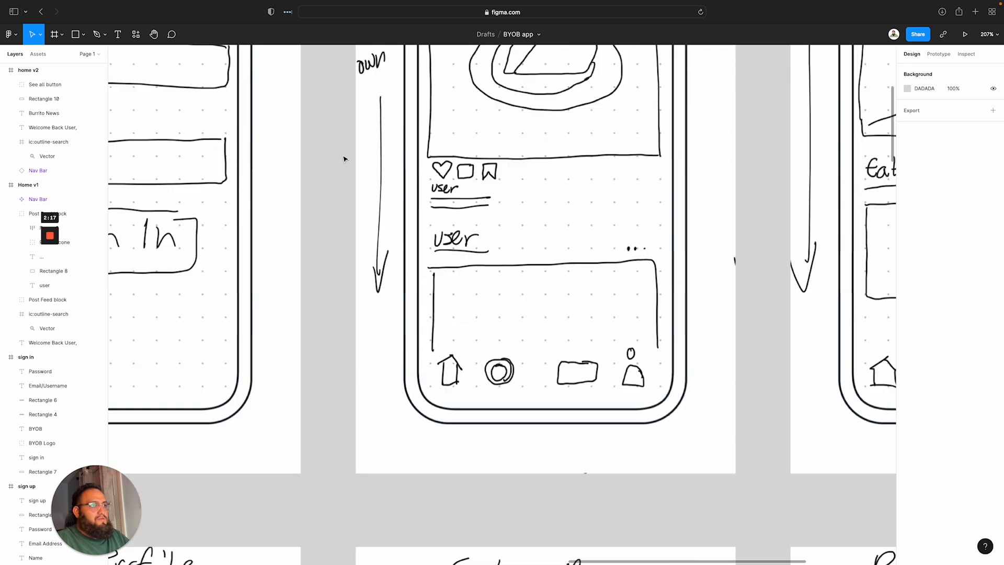
scroll(344, 159, up, 6)
scroll(344, 159, right, 3)
scroll(344, 159, right, 5)
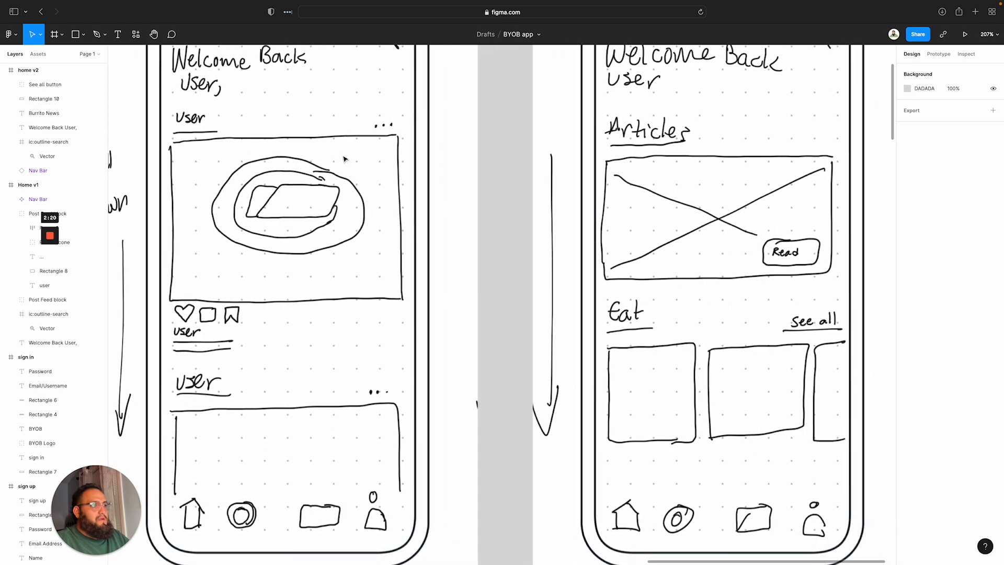
scroll(278, 173, down, 20)
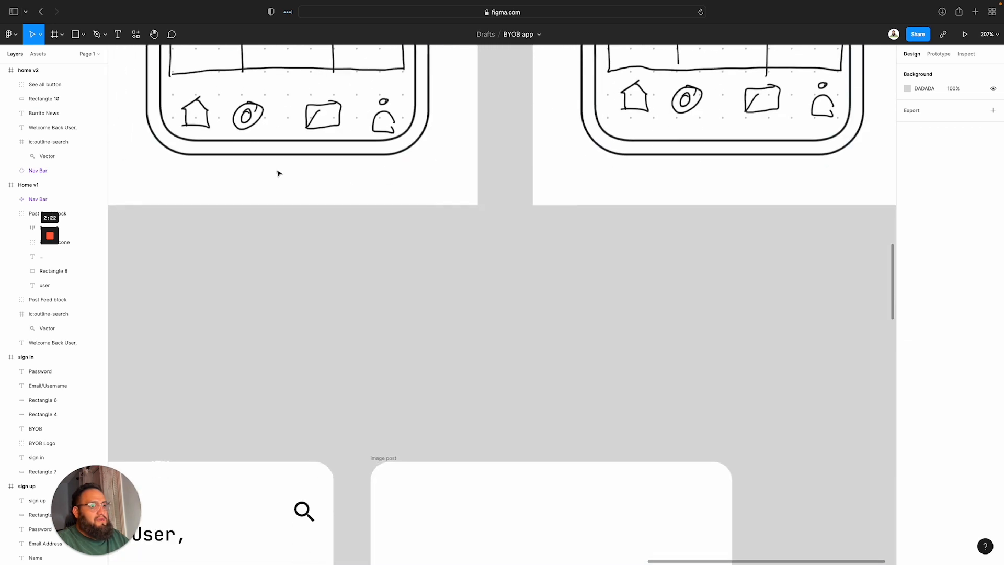
scroll(278, 174, left, 11)
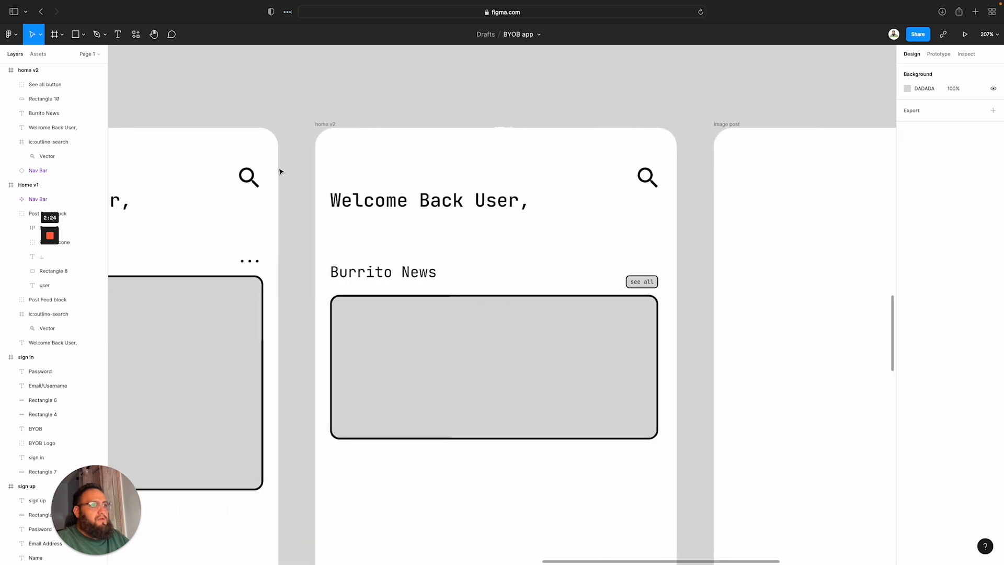
scroll(280, 172, down, 10)
scroll(280, 172, up, 4)
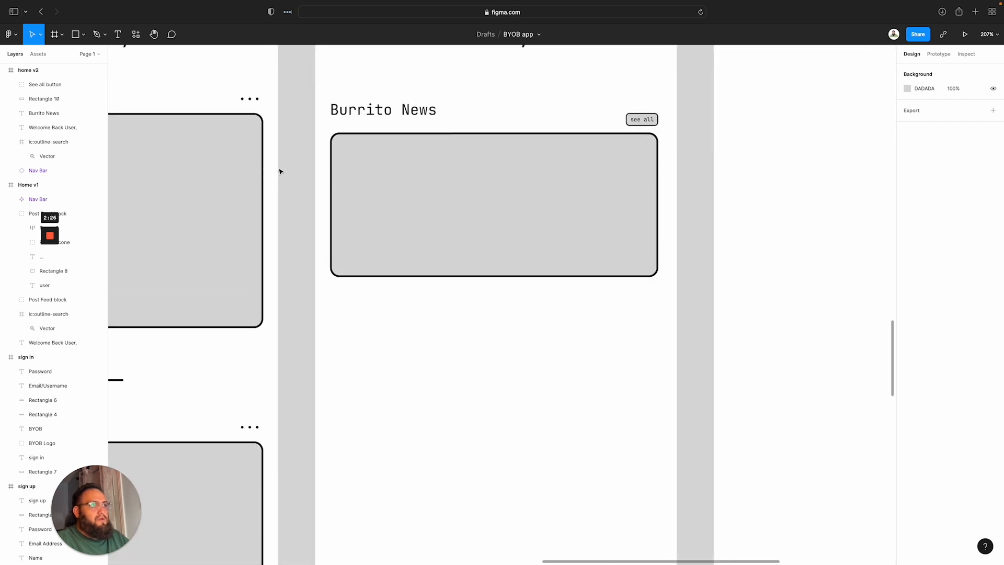
scroll(274, 168, down, 3)
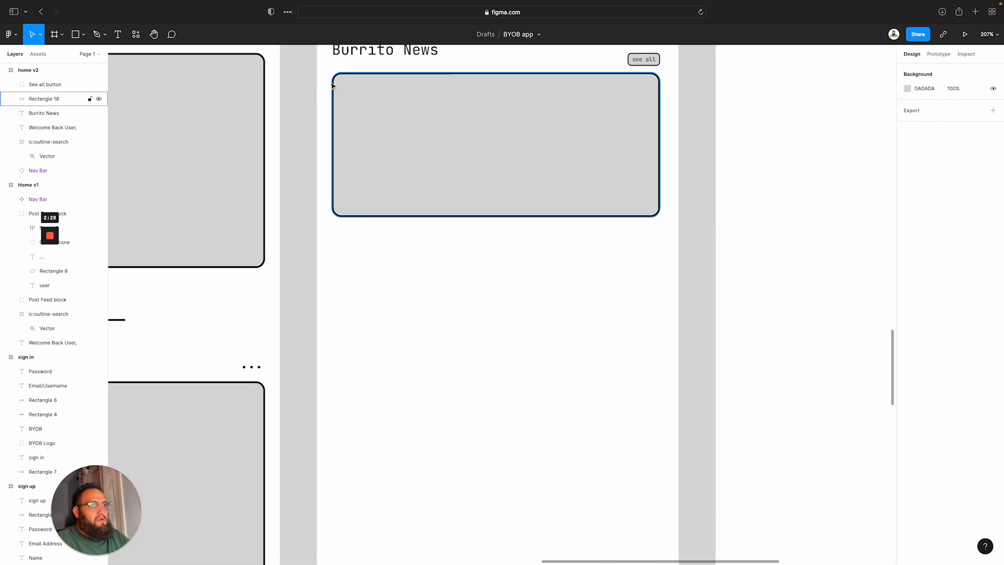
scroll(323, 101, up, 2)
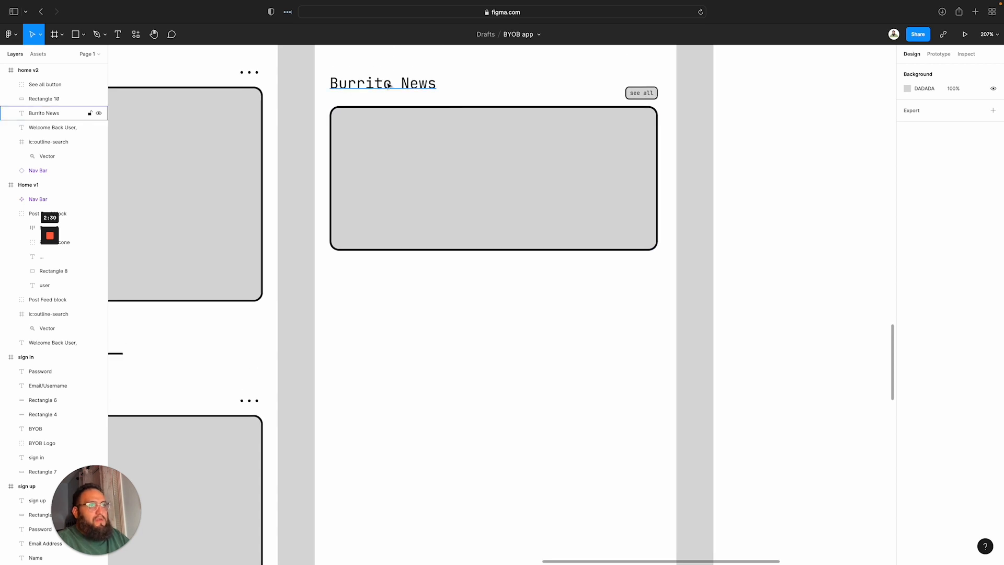
drag(385, 84, 388, 291)
double_click(388, 291)
key(Escape)
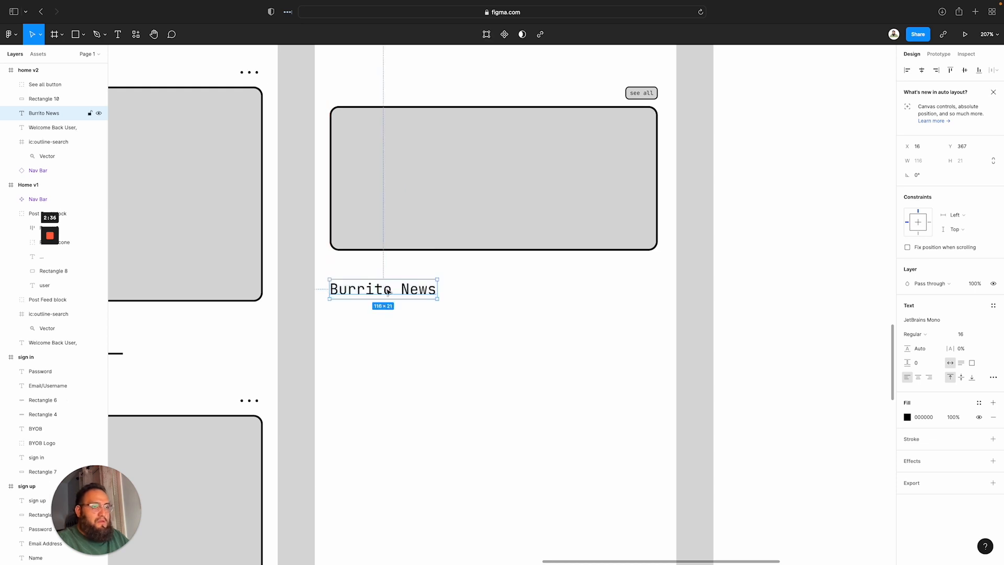
key(super+z)
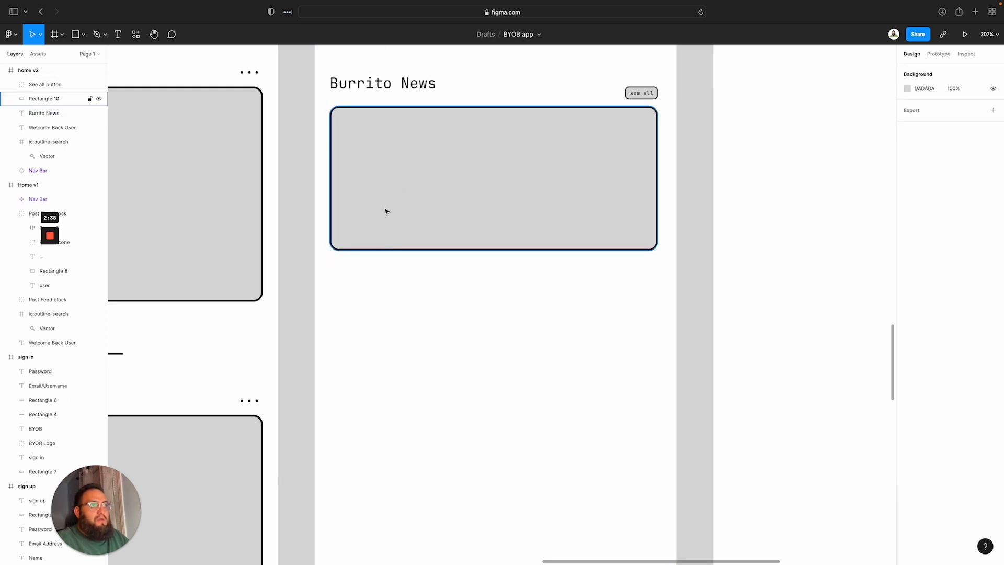
Place a copy of the "Burrito News" heading below the large card at X 16, Y 363 and open its text for editing
right_click(382, 79)
click(380, 121)
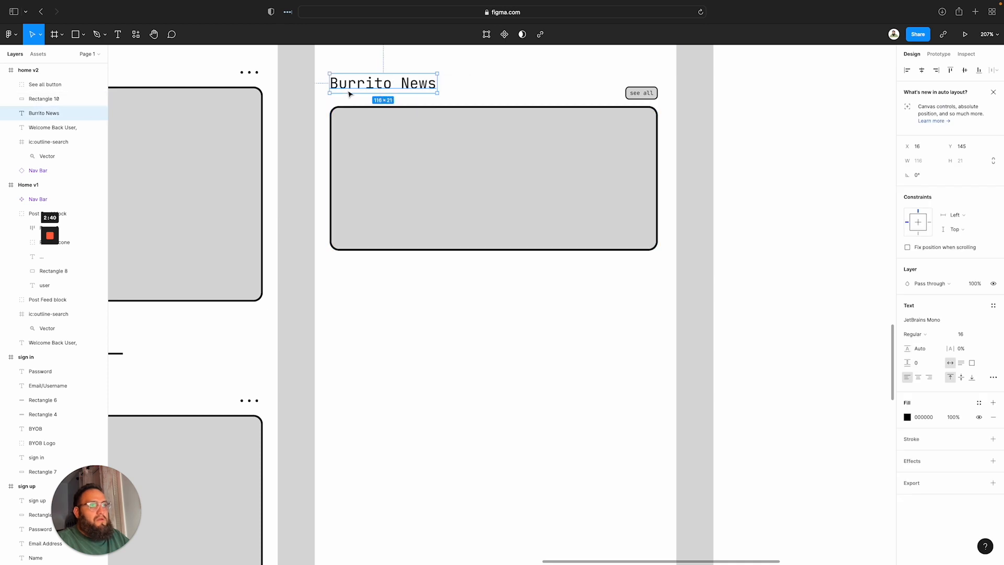
drag(355, 92, 367, 286)
key(Return)
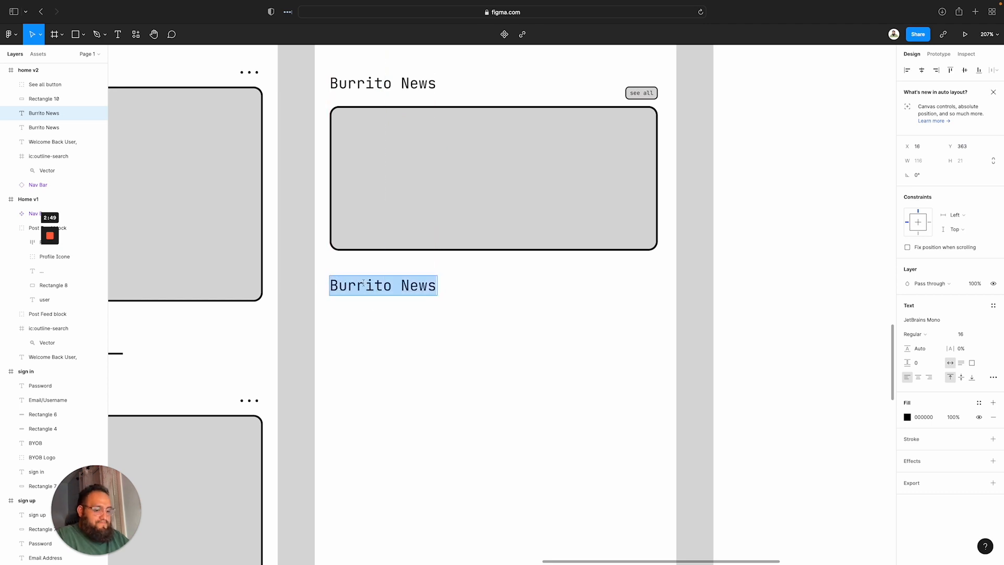
text(Where to eat)
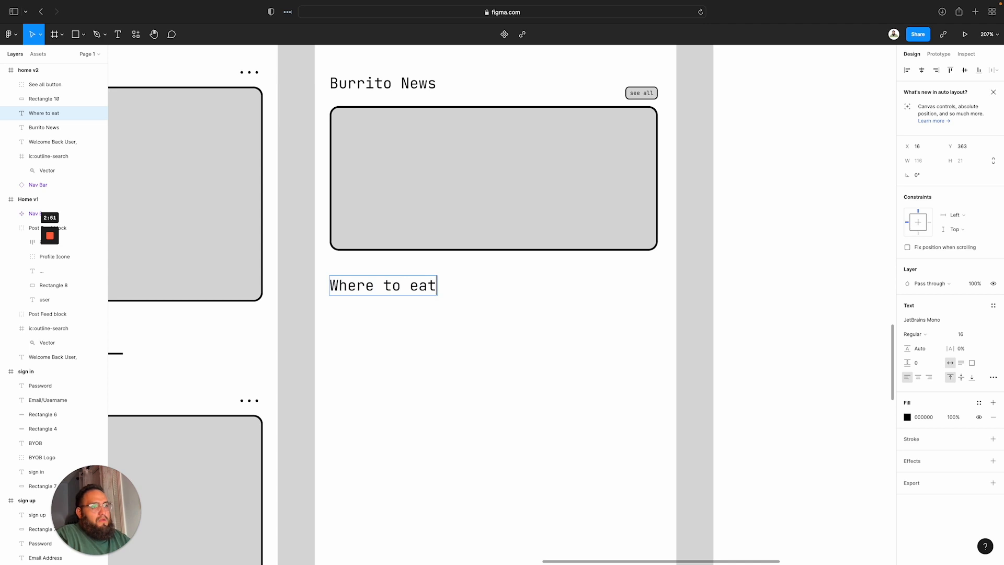
key(BackSpace)
key(BackSpace)
key(BackSpace)
key(BackSpace)
key(BackSpace)
key(BackSpace)
key(BackSpace)
key(BackSpace)
key(BackSpace)
key(BackSpace)
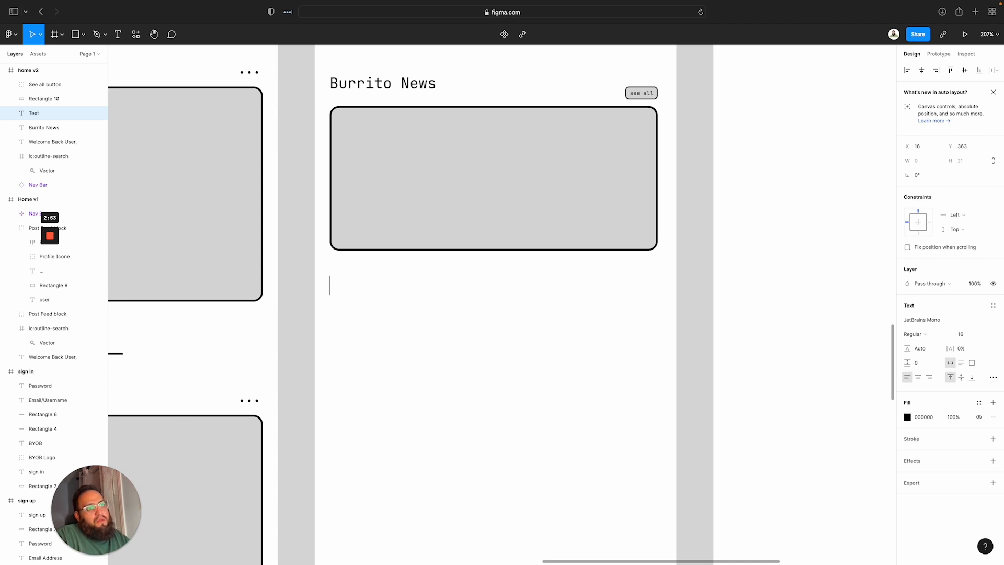
Set the copied heading's text to "Best Burrito town." and keep it left-aligned under the large card
text(Brs)
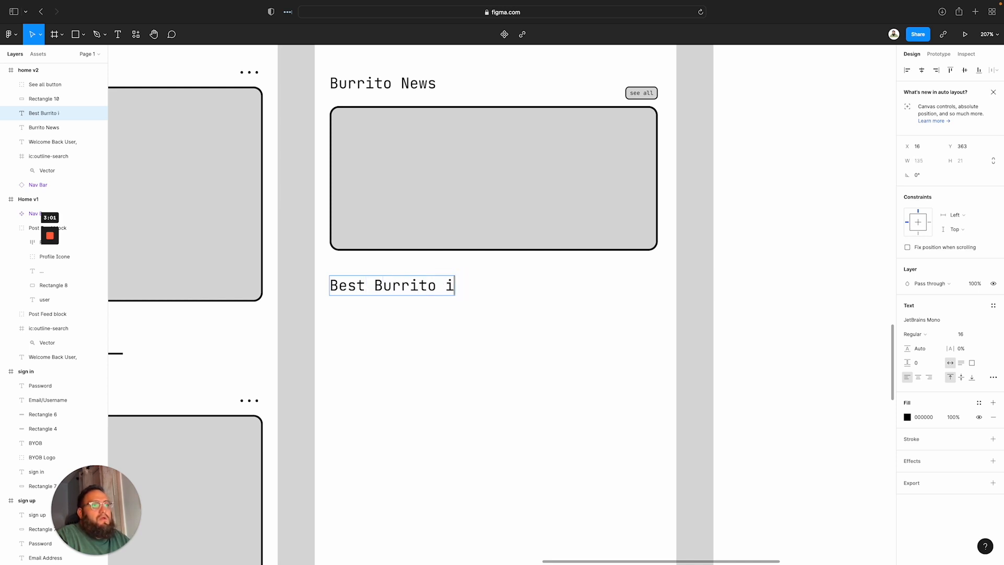
text(wn.)
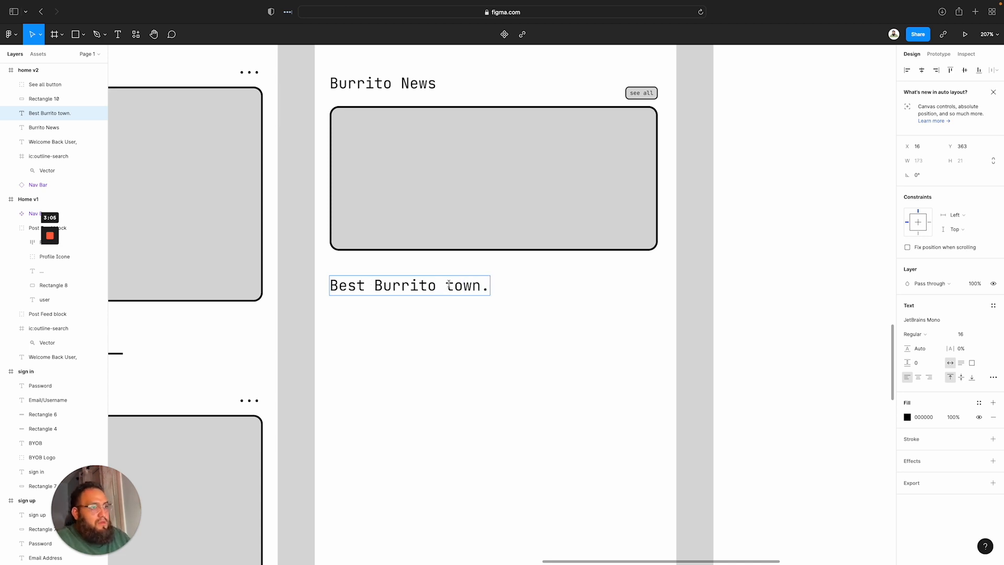
key(Escape)
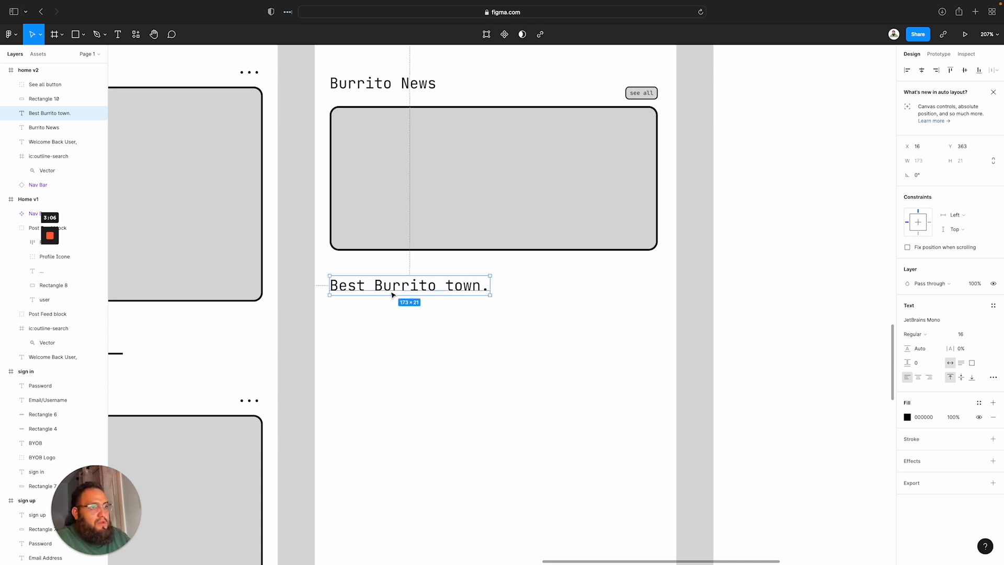
drag(389, 285, 391, 287)
key(alt)
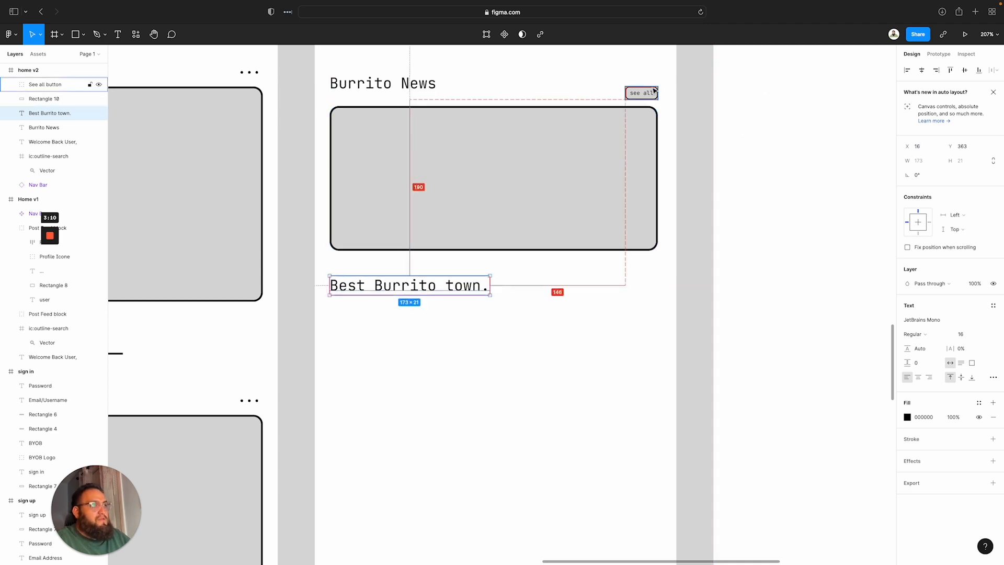
drag(650, 95, 649, 285)
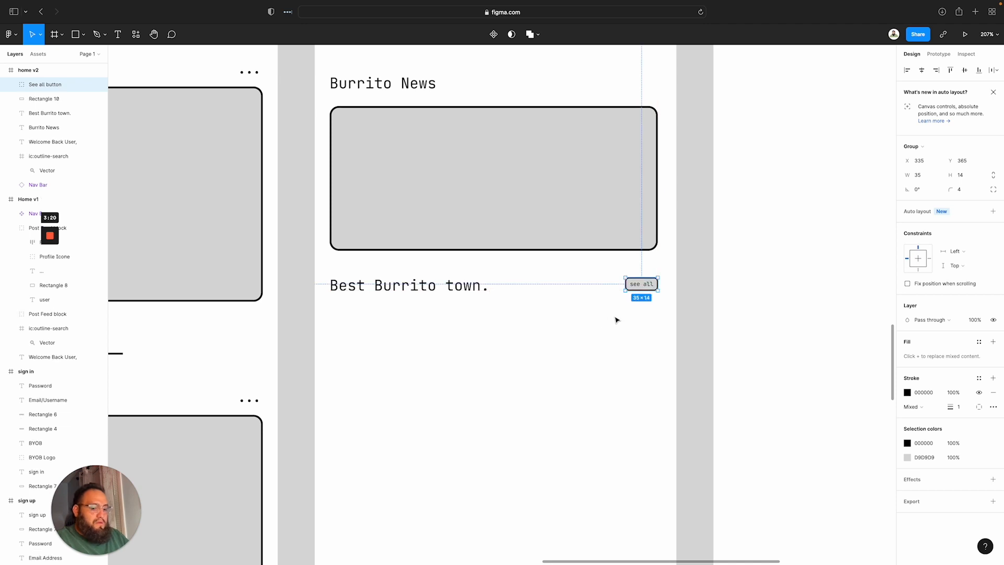
key(super+z)
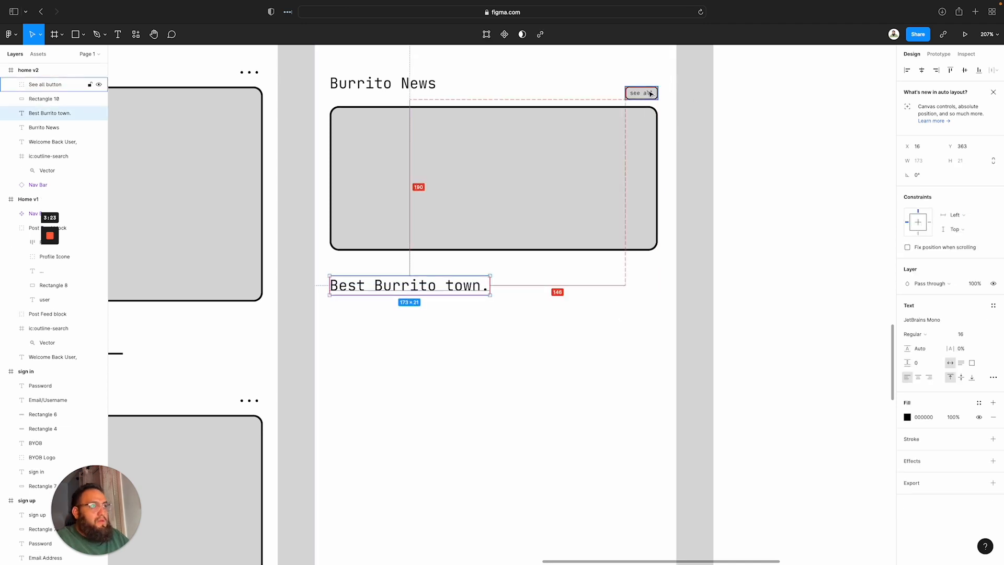
Place a copy of the "see all" button level with the "Best Burrito town." heading, near the frame's right margin
drag(649, 96, 646, 284)
click(550, 325)
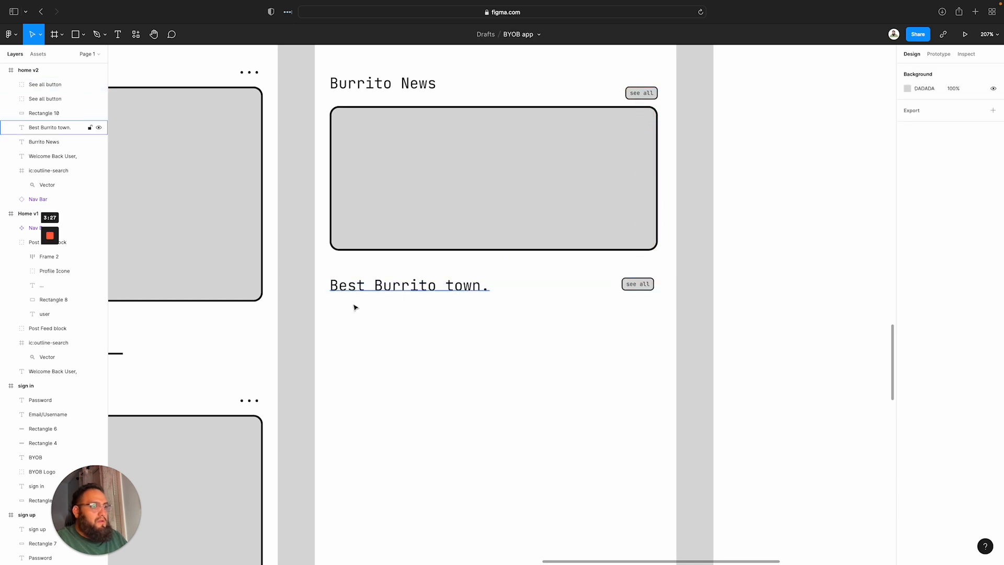
Draw a rectangle about 97 × 109 below the "Best Burrito town." heading and align it at X 16, Y 398
key(r)
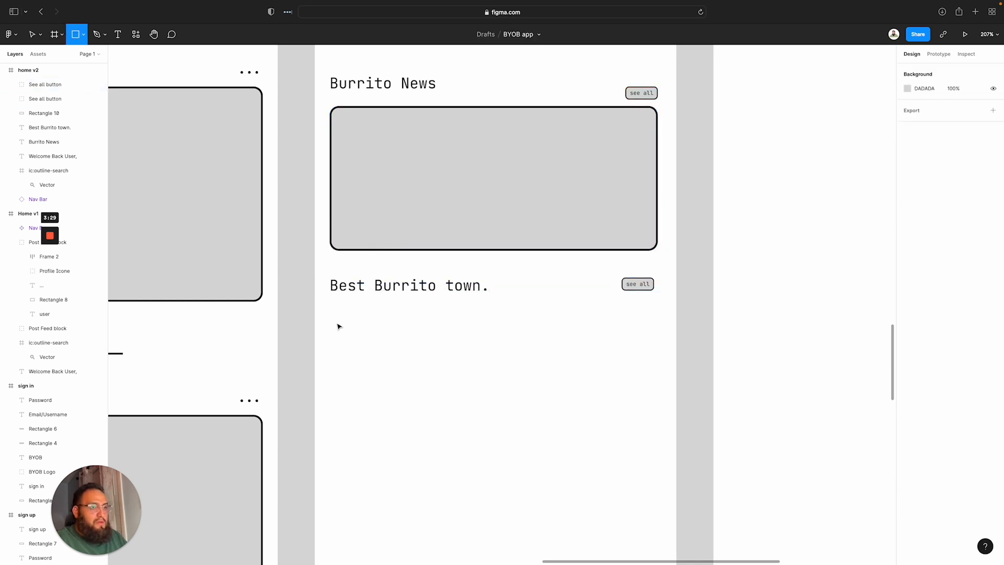
mouse_move(334, 314)
mouse_down()
mouse_move(421, 388)
mouse_move(415, 410)
mouse_move(423, 415)
mouse_up()
drag(394, 376, 393, 373)
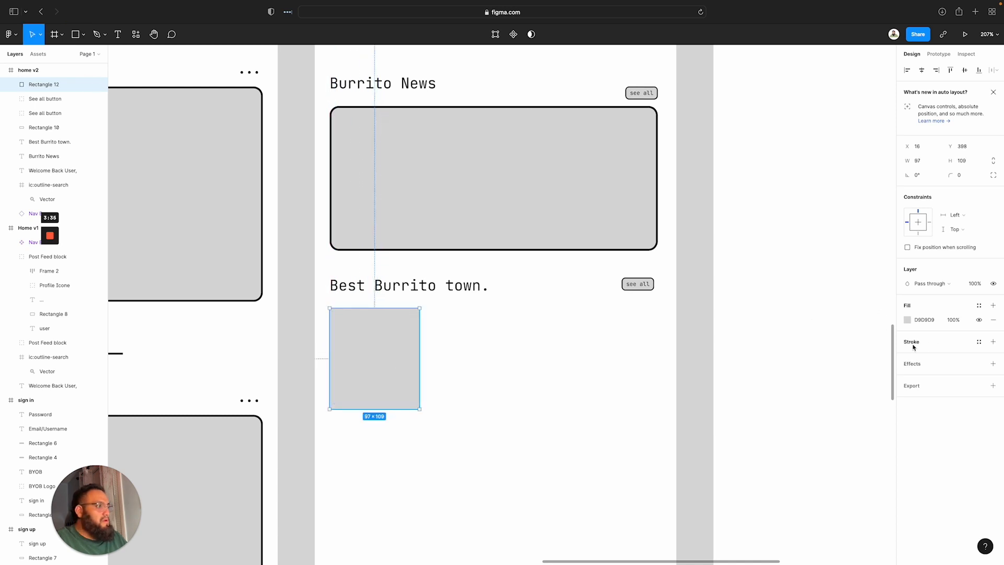
Give the small rectangle a black inside stroke of 2 and a corner radius of 10
click(914, 345)
drag(953, 373, 955, 373)
click(961, 175)
text(120)
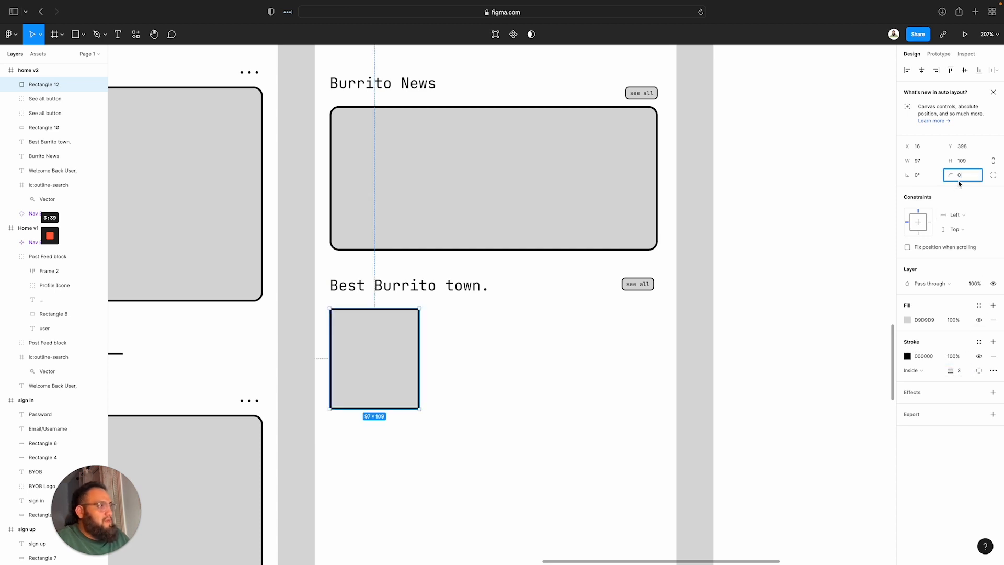
key(BackSpace)
key(BackSpace)
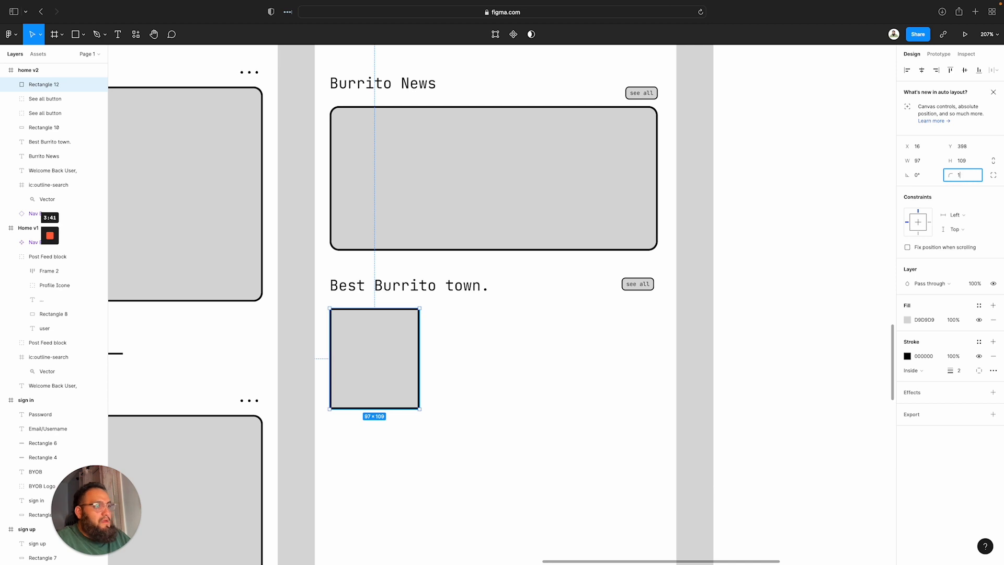
key(Return)
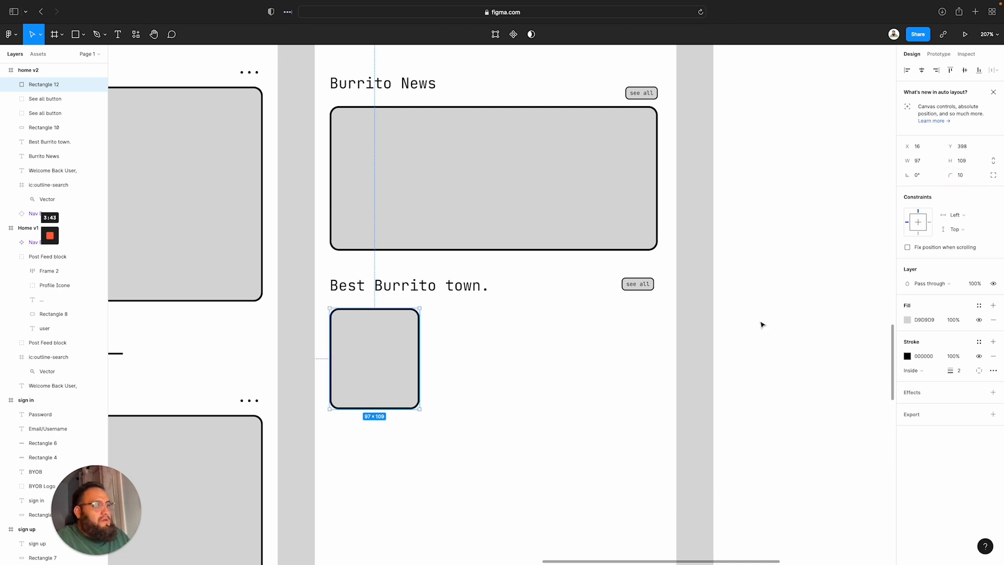
click(560, 338)
Duplicate the rounded card twice to form a row of three equally spaced cards, with the second at X 128
scroll(295, 390, up, 1)
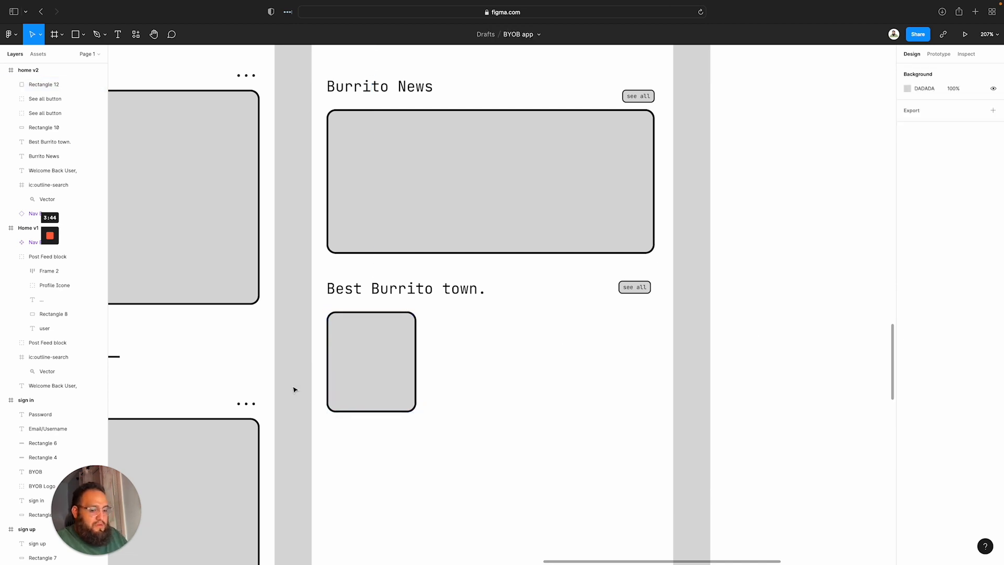
click(343, 375)
key(super+d)
drag(365, 365, 468, 359)
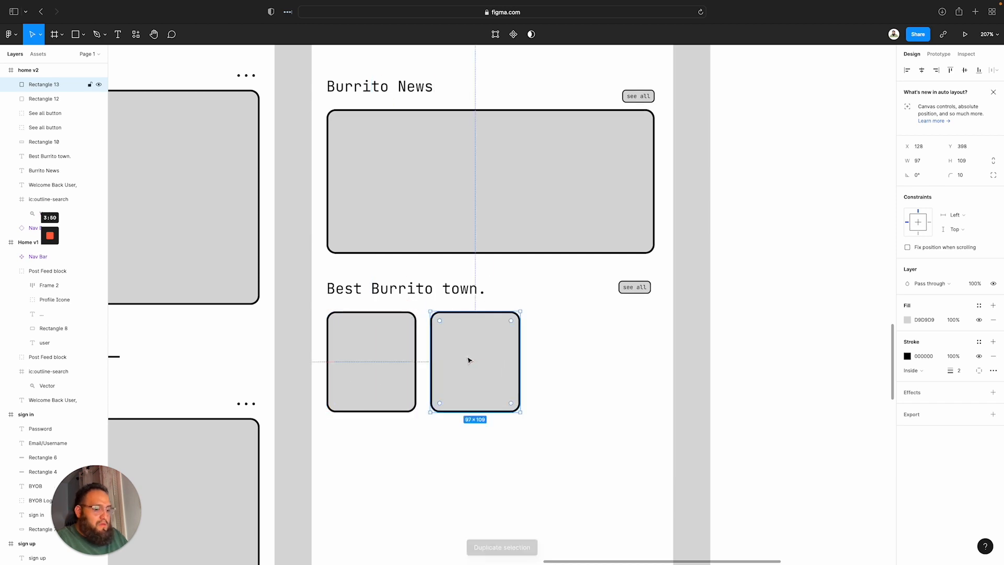
key(super+d)
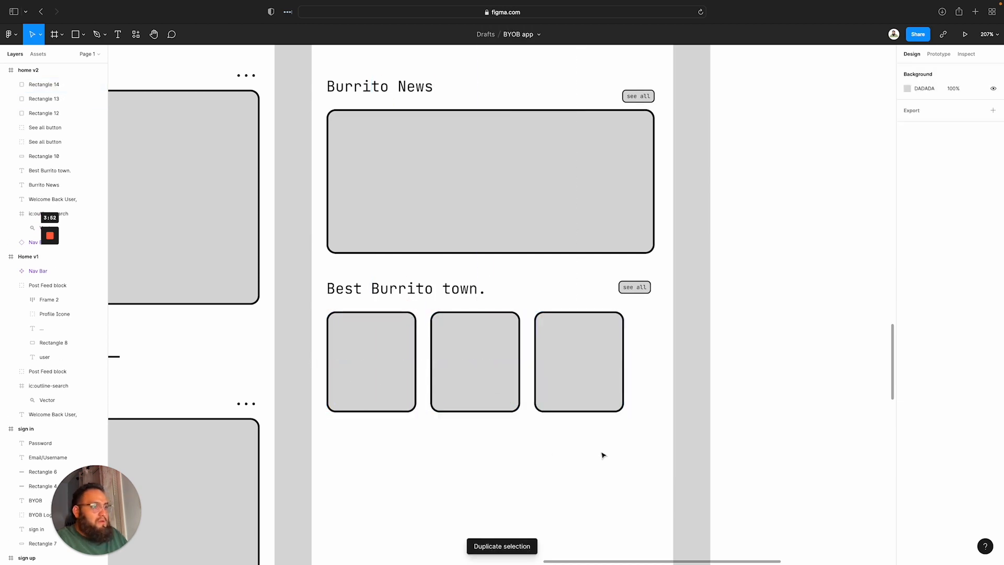
Group the three small cards and position the group under the "Best Burrito town." heading at X 16, Y 391
drag(600, 455, 370, 325)
key(super+g)
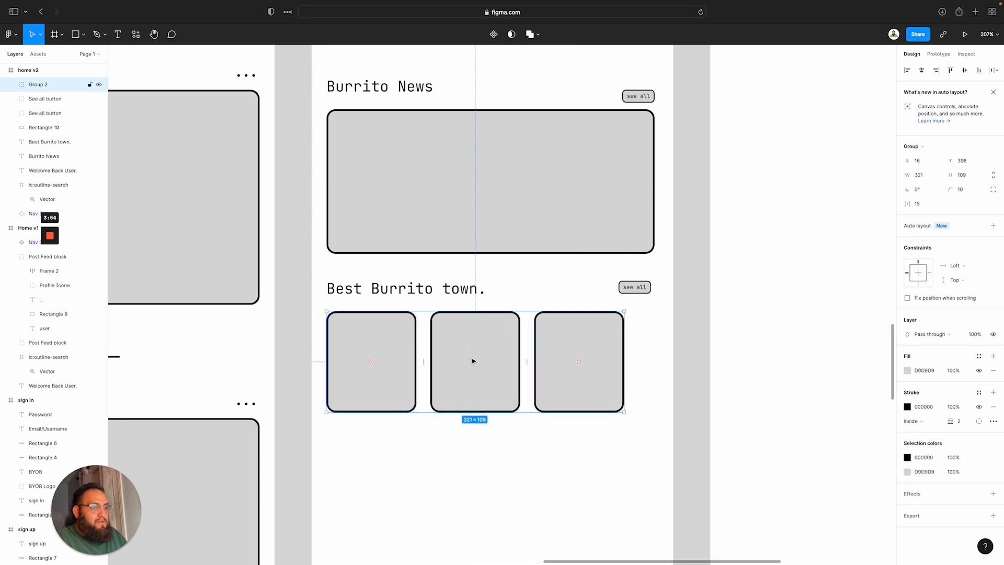
mouse_move(472, 361)
mouse_down()
mouse_move(504, 365)
mouse_move(476, 364)
mouse_up()
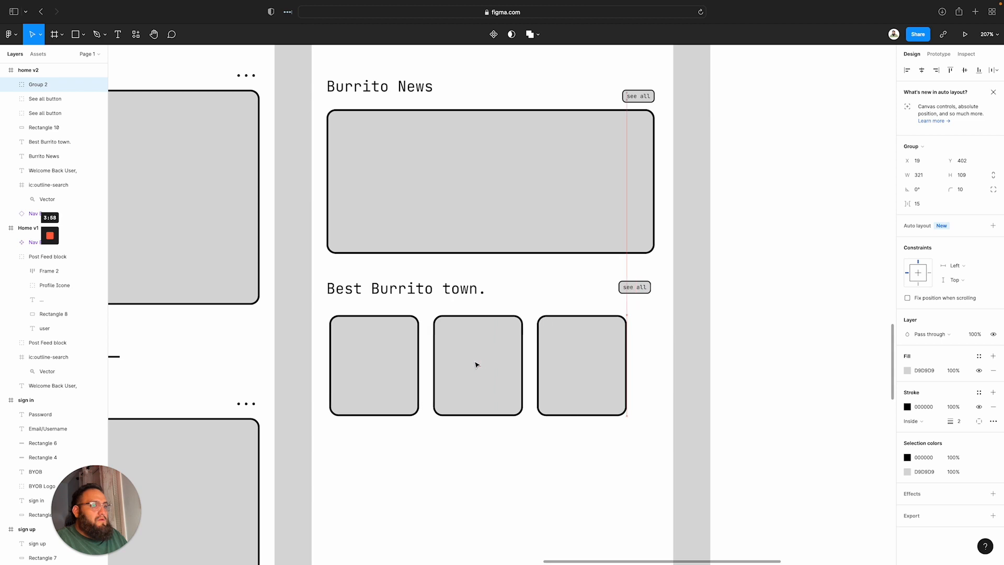
click(543, 477)
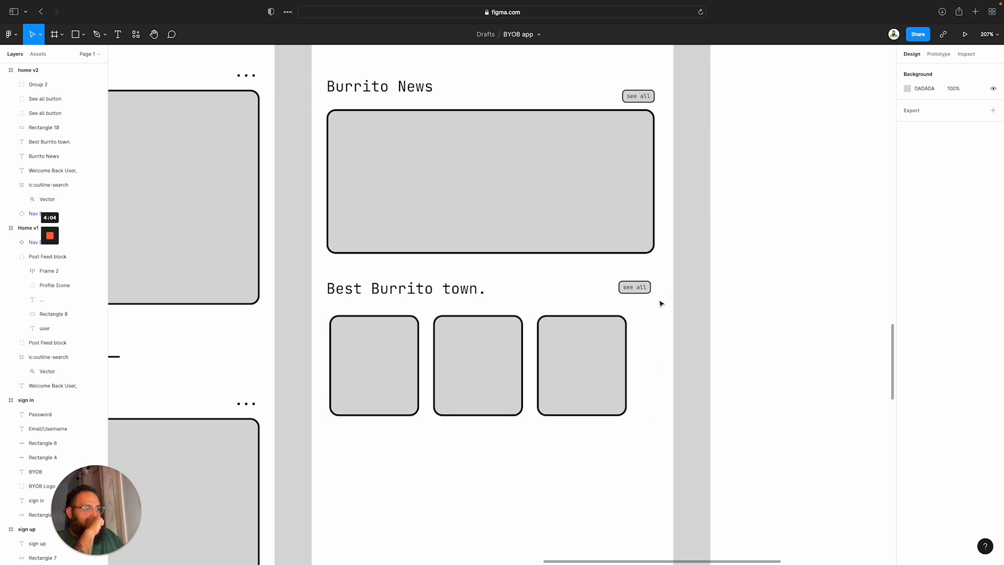
click(542, 333)
key(shift+Up)
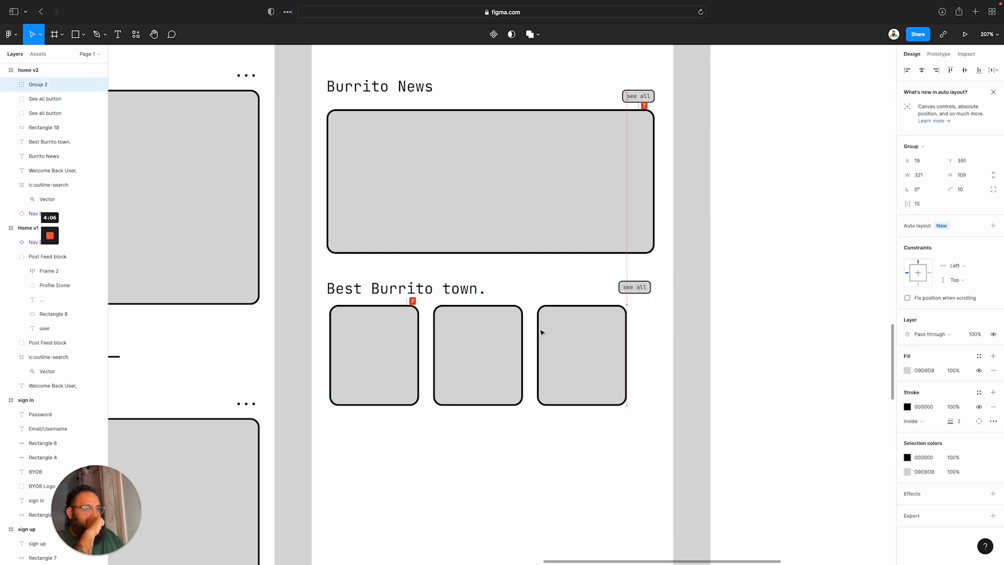
drag(541, 332, 539, 333)
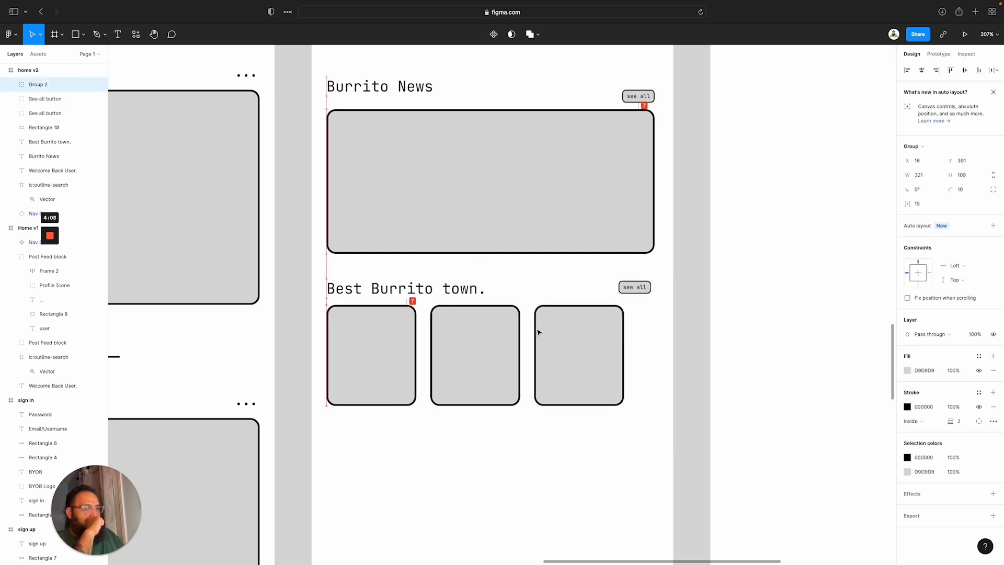
click(568, 434)
Widen the equal gaps between the three grouped cards until the row ends near the lower "see all" button's right edge
click(496, 353)
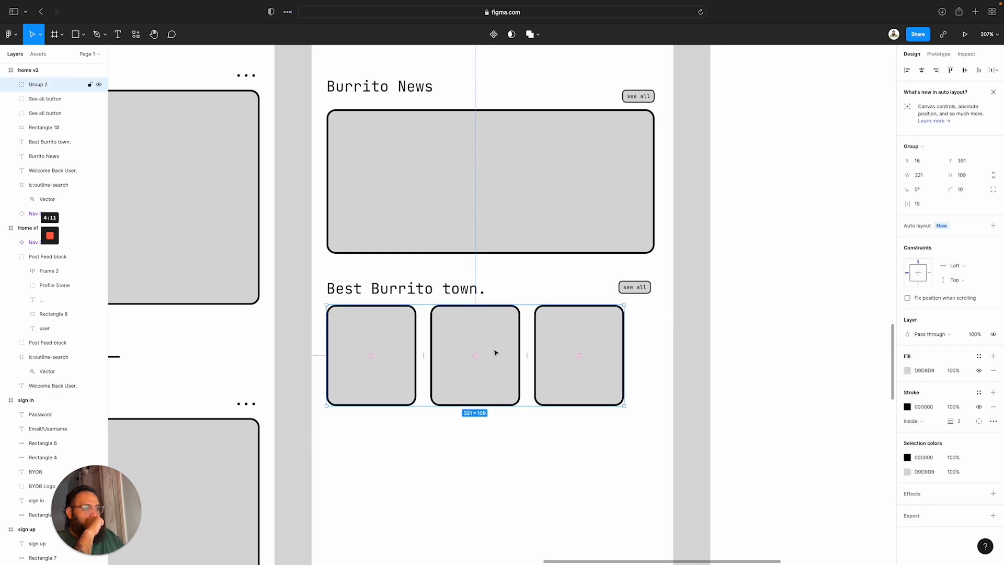
drag(480, 357, 547, 363)
click(513, 447)
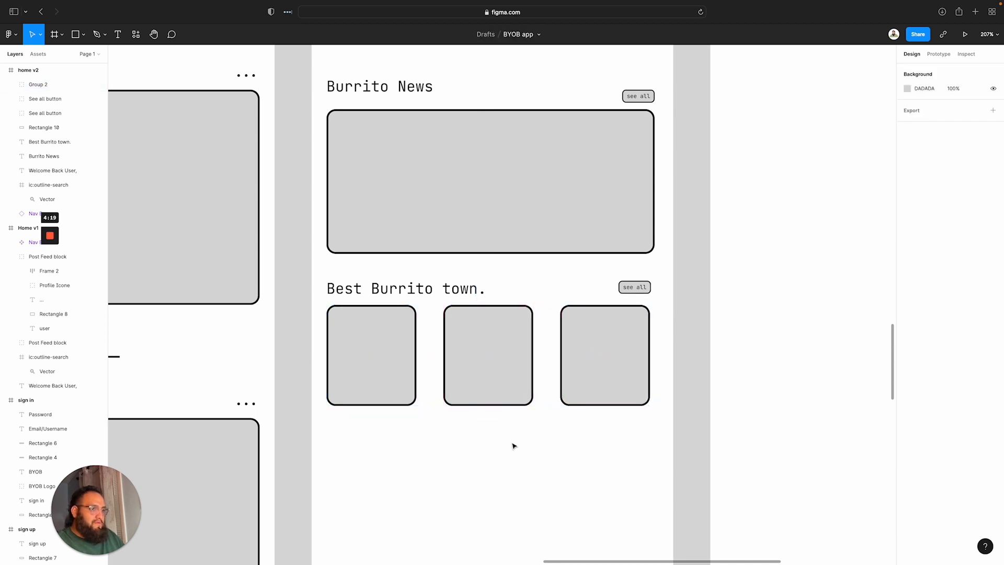
Review the home and explore page sketches to decide which section belongs below the three cards
scroll(513, 445, down, 3)
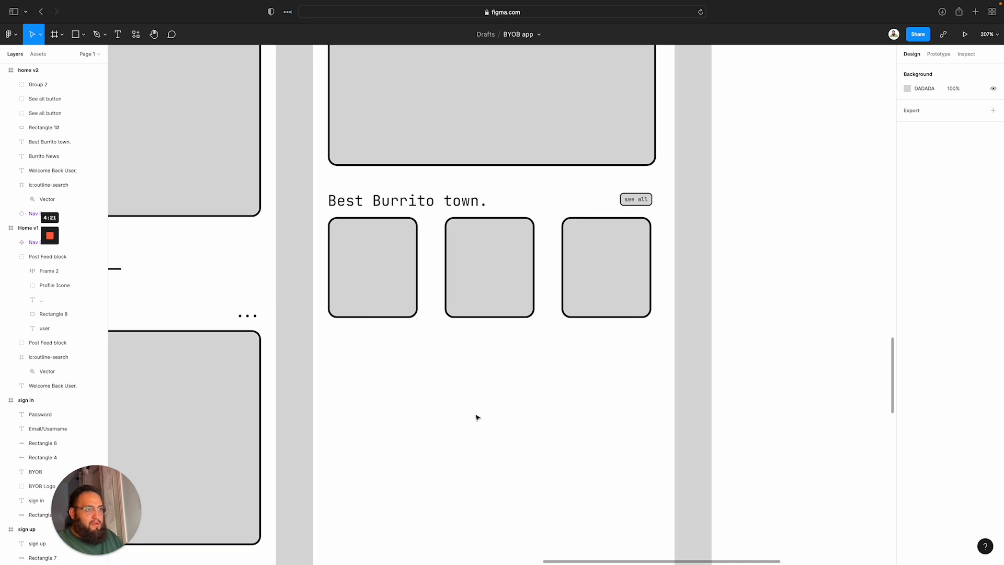
scroll(466, 422, up, 10)
scroll(466, 421, up, 15)
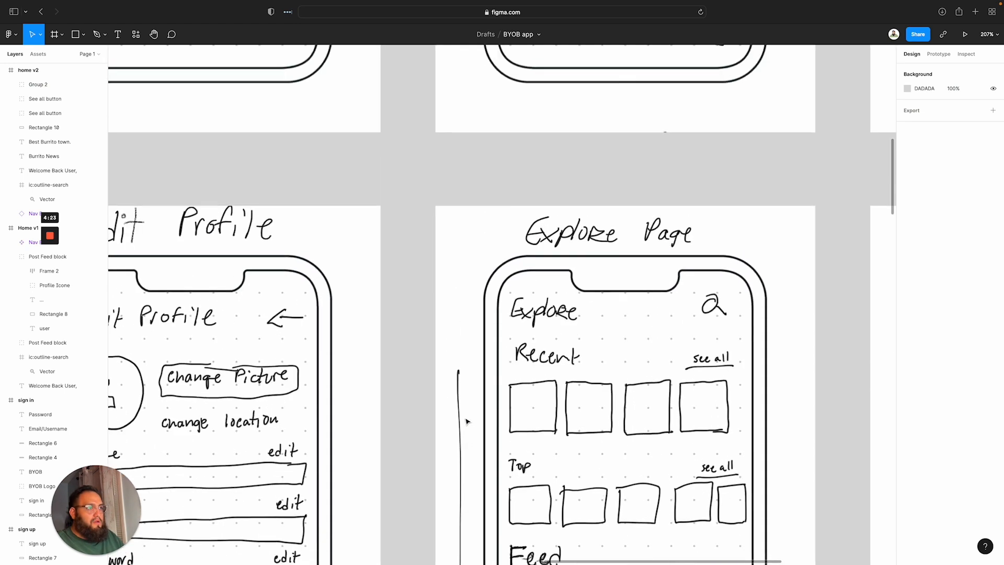
scroll(458, 417, up, 3)
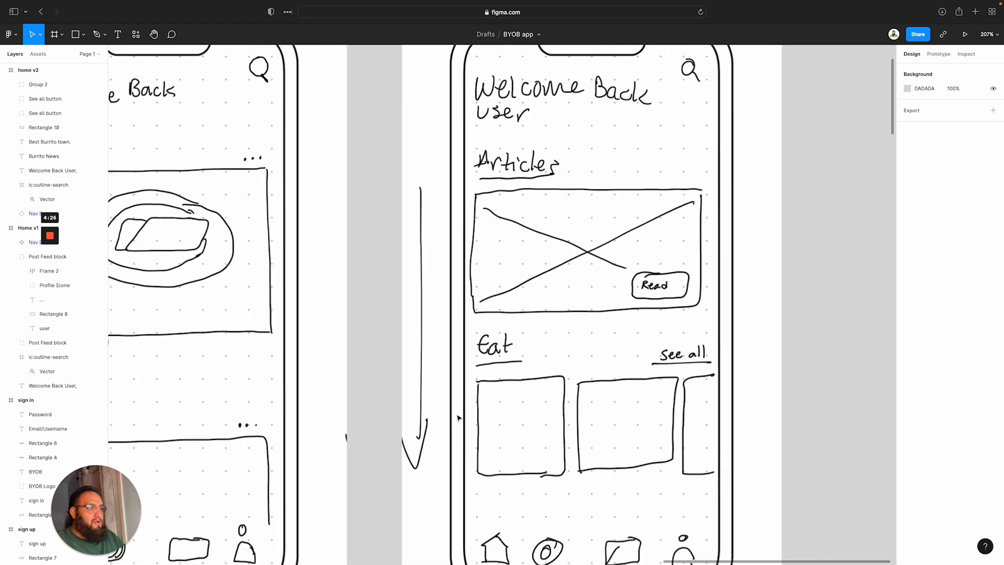
scroll(457, 417, down, 6)
scroll(456, 417, down, 20)
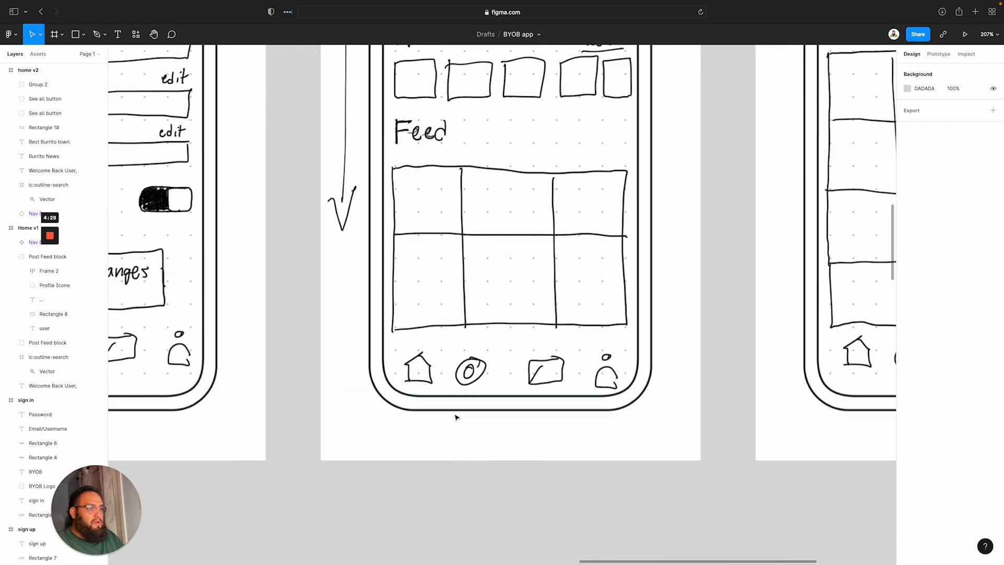
scroll(455, 416, down, 5)
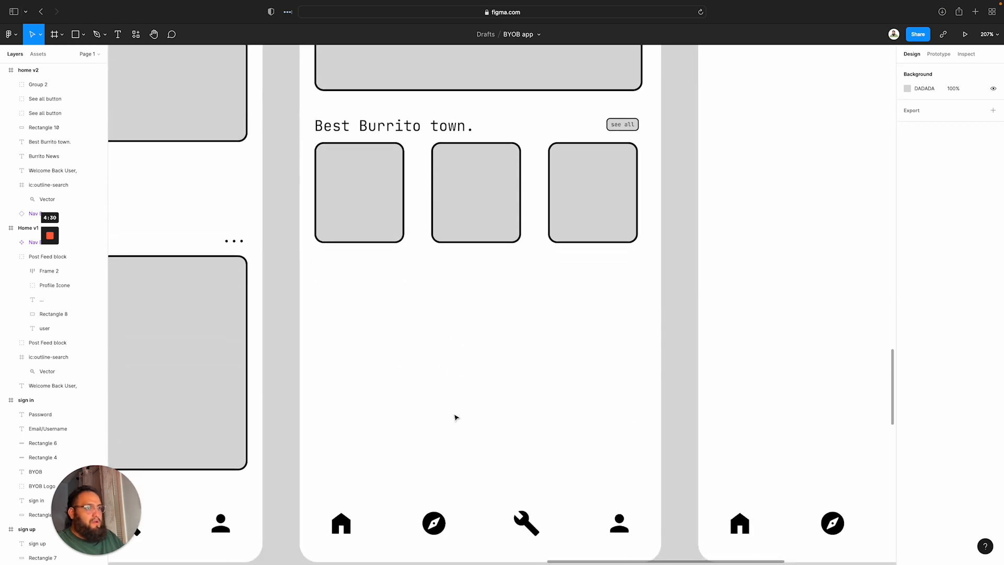
scroll(456, 416, down, 3)
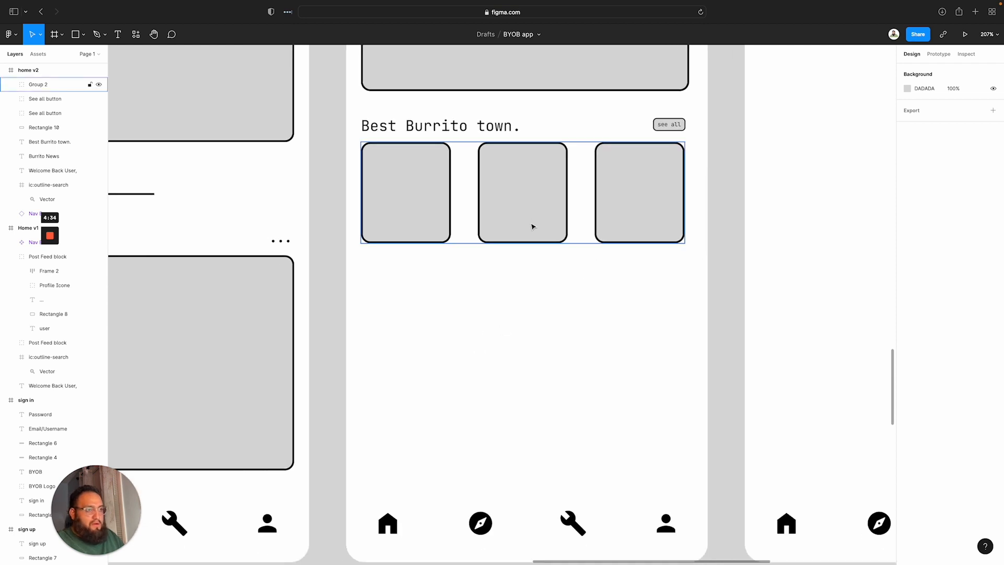
scroll(532, 225, up, 6)
scroll(532, 226, down, 5)
scroll(531, 226, down, 1)
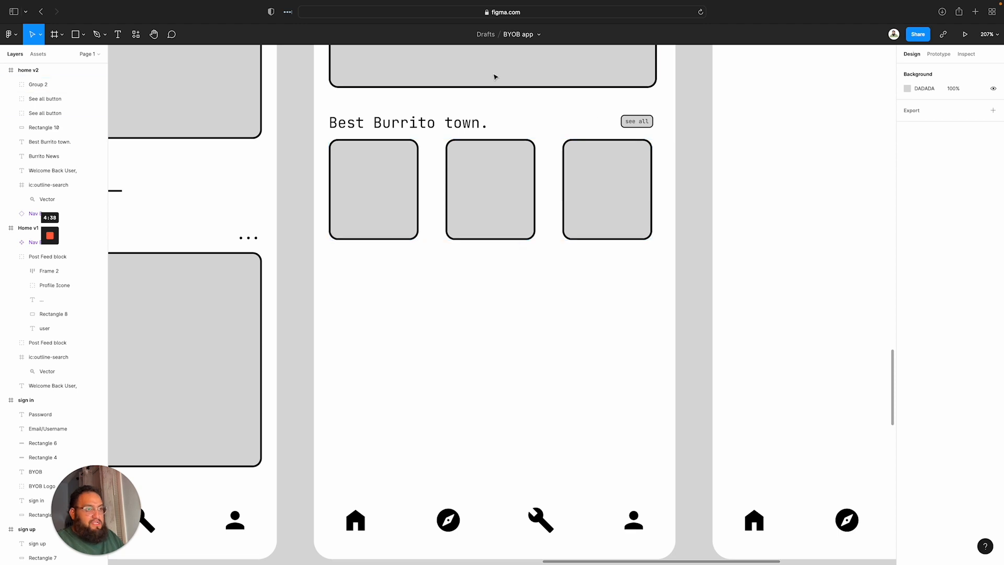
Duplicate the "Best Burrito town." heading below the three cards at X 16, Y 535 and change its text to "Trending posts"
click(420, 121)
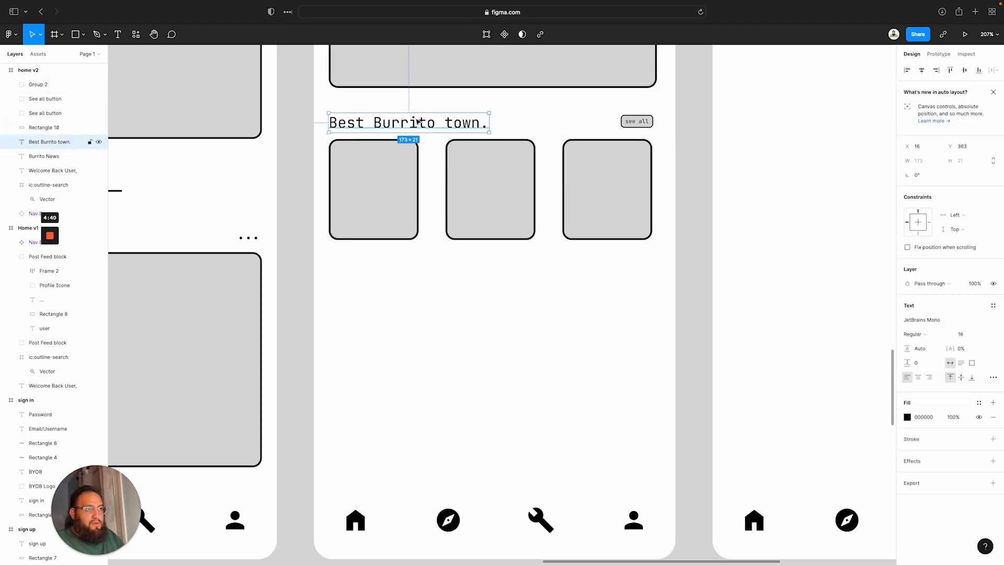
drag(419, 122, 416, 279)
double_click(416, 278)
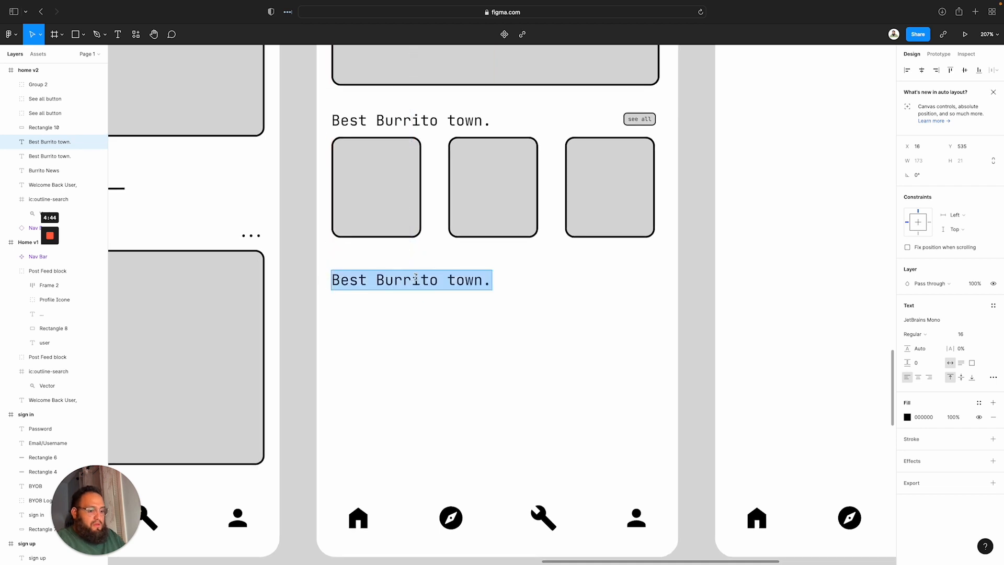
text(Trending )
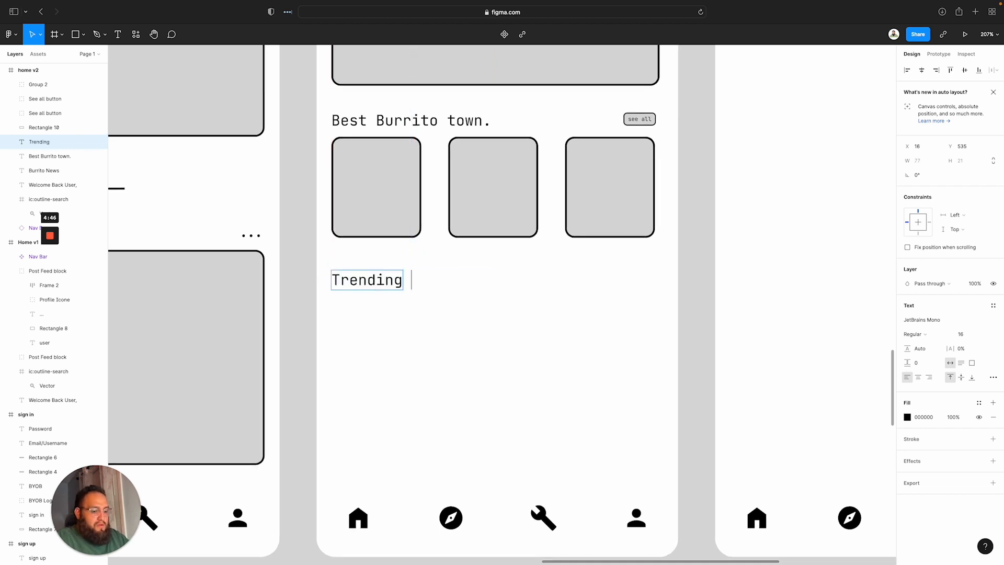
text(photos)
scroll(500, 300, left, 3)
key(BackSpace)
key(BackSpace)
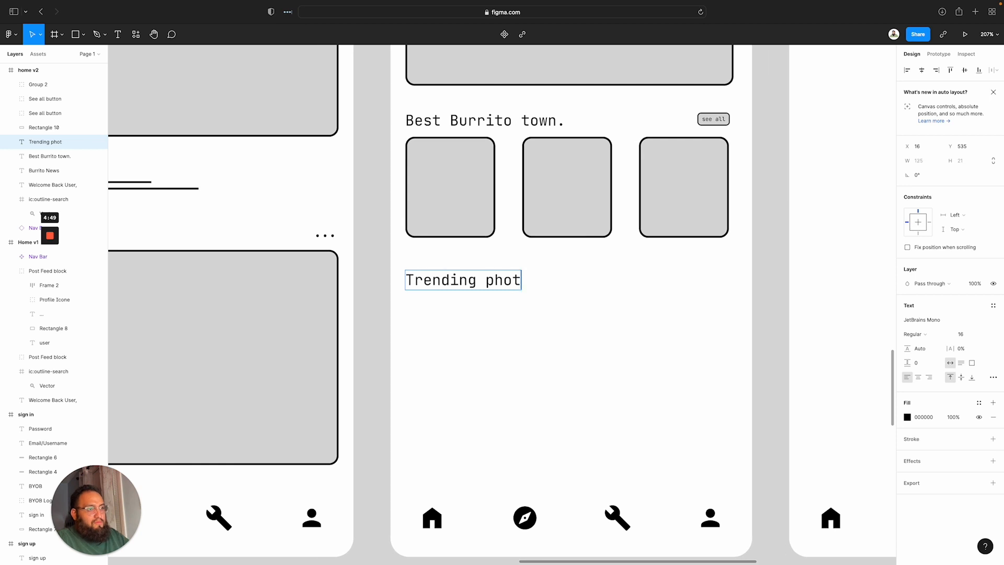
text(sts)
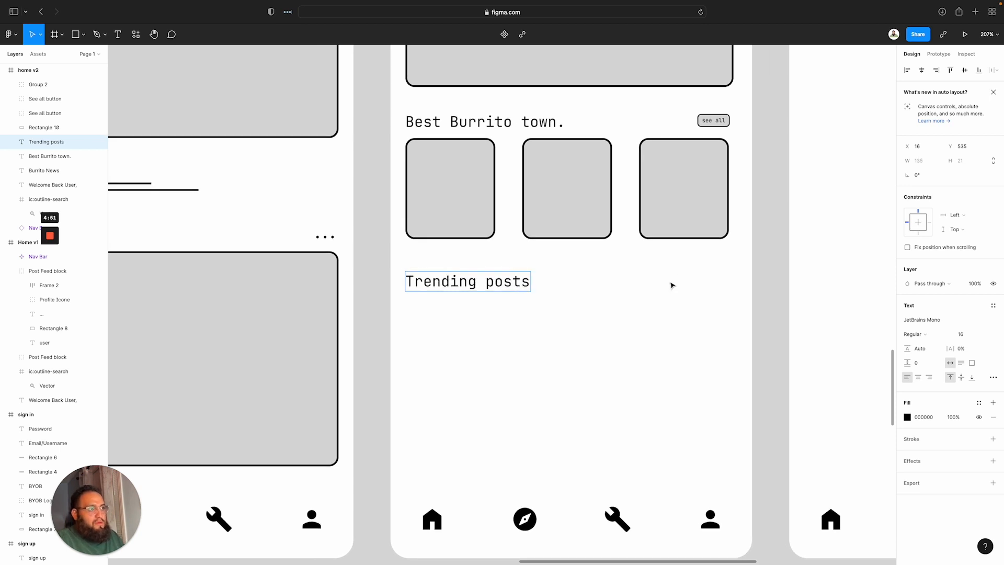
key(Escape)
Duplicate the "see all" button beside the "Best Burrito town." heading and place the copy level with the "Trending posts" heading
scroll(717, 111, left, 1)
click(727, 115)
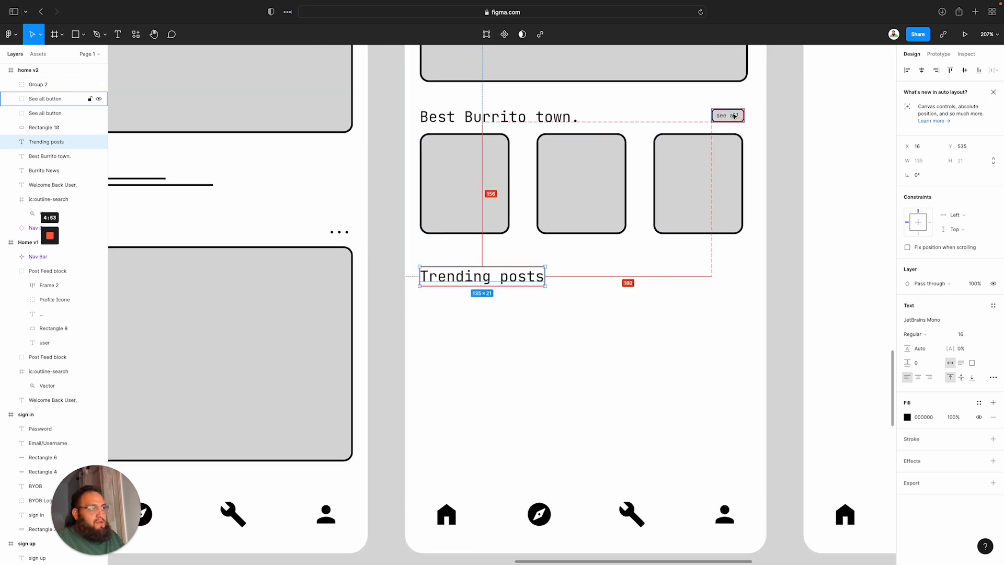
drag(727, 115, 731, 280)
click(639, 310)
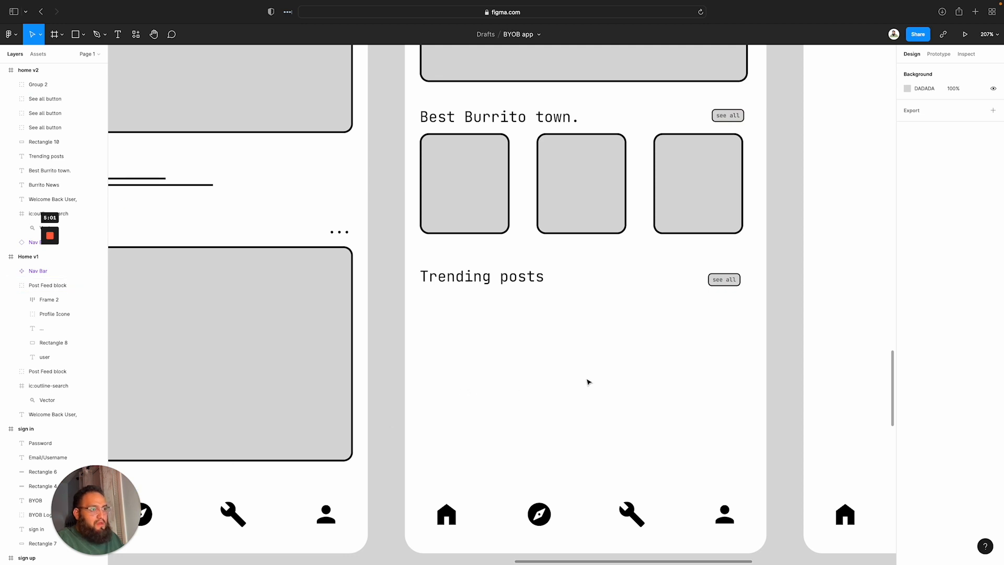
Draw a rectangle about 352 × 181 under the "Trending posts" heading and nudge it to X 19, Y 574
key(r)
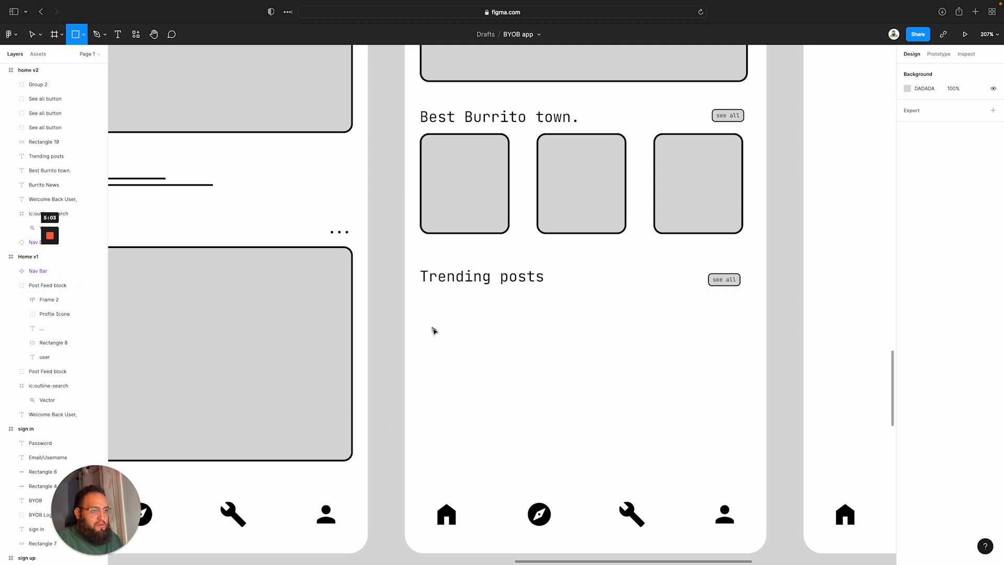
mouse_move(421, 303)
mouse_down()
mouse_move(690, 473)
mouse_move(748, 474)
mouse_up()
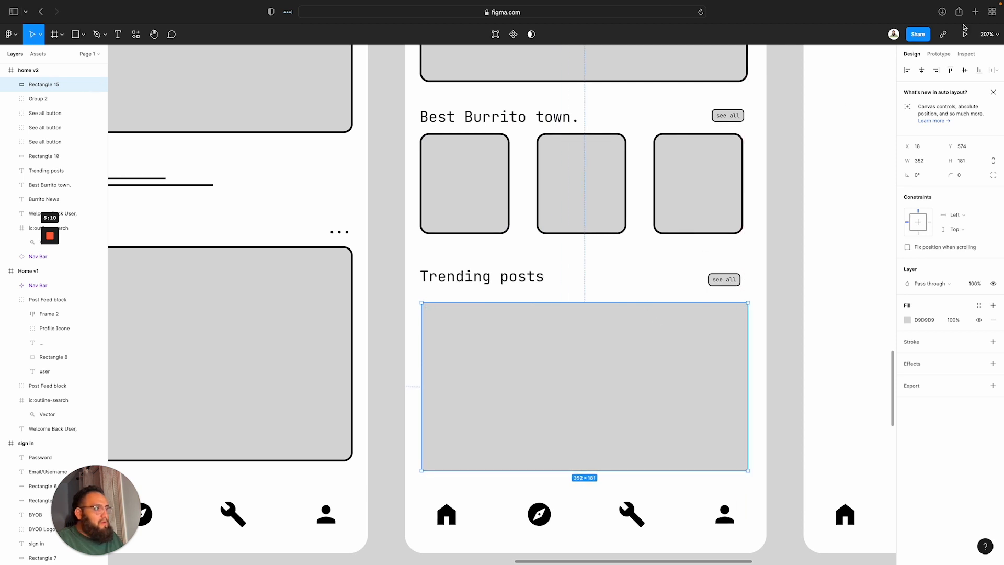
key(Right)
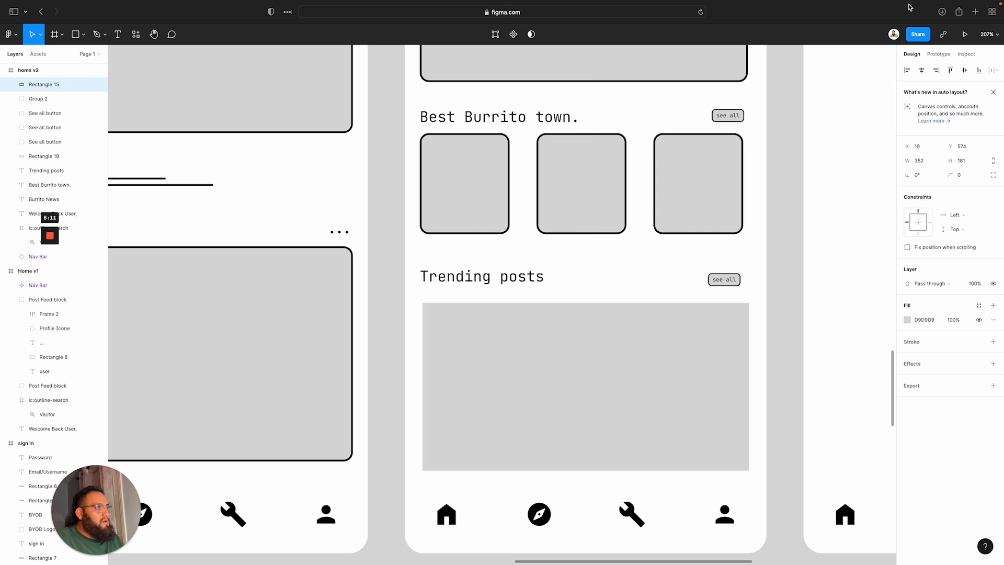
Give the Trending posts rectangle a black inside stroke of 2 and a corner radius of 5
click(963, 346)
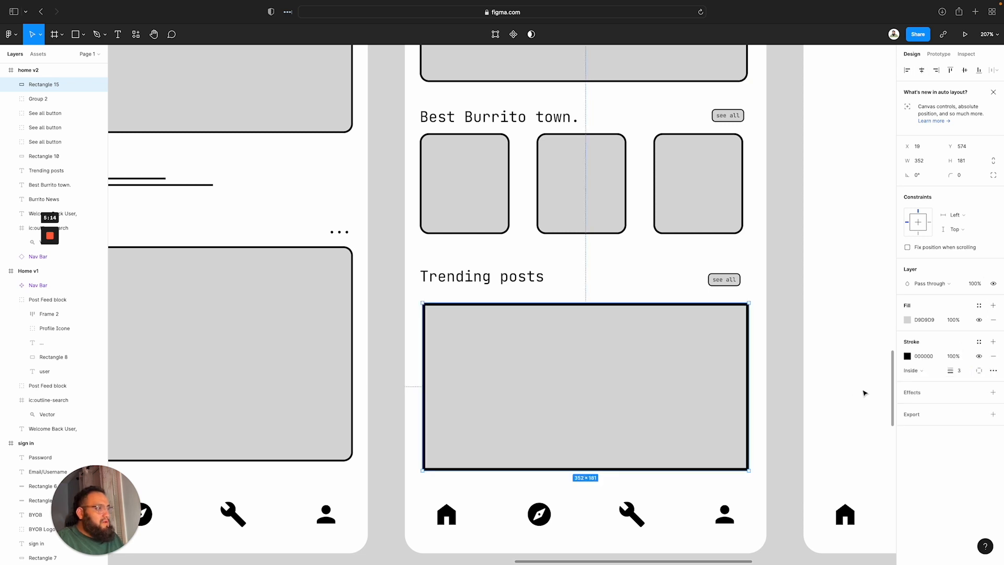
drag(946, 368, 947, 371)
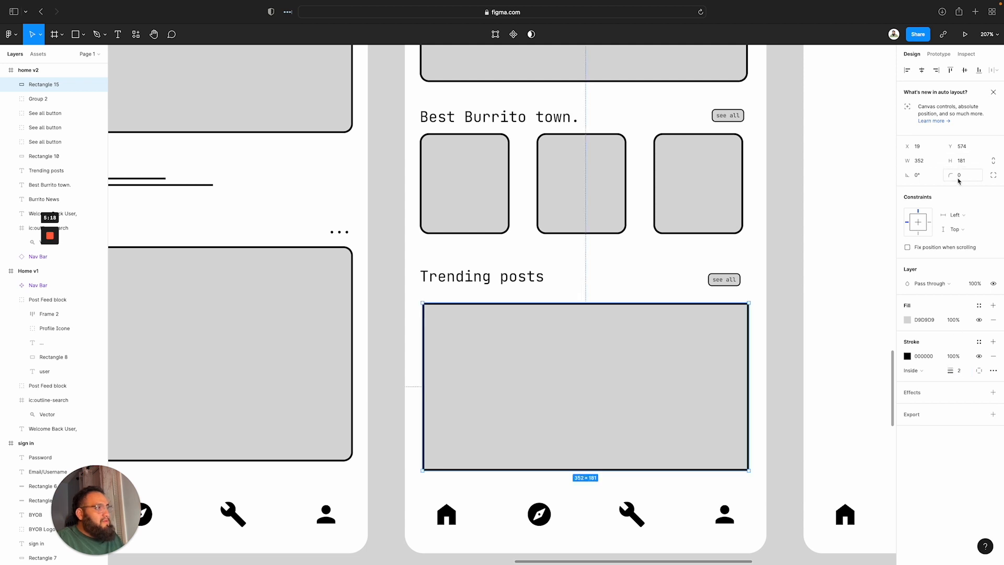
drag(950, 175, 953, 175)
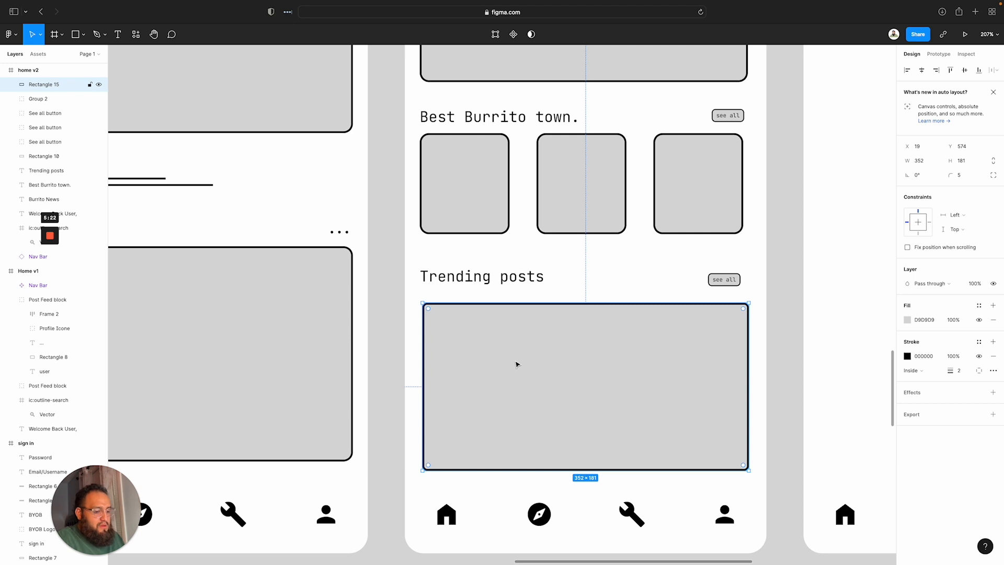
Draw two vertical divider lines down the rectangle at about X 117 and X 269, each with a stroke of 2
key(l)
mouse_move(514, 304)
mouse_down()
mouse_move(533, 403)
mouse_move(517, 473)
mouse_up()
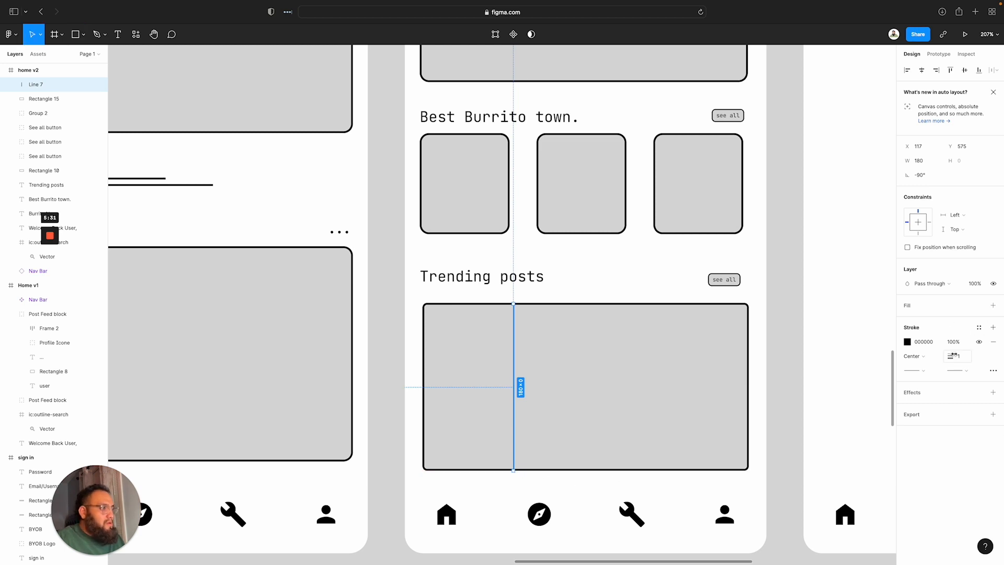
drag(953, 355, 956, 355)
key(l)
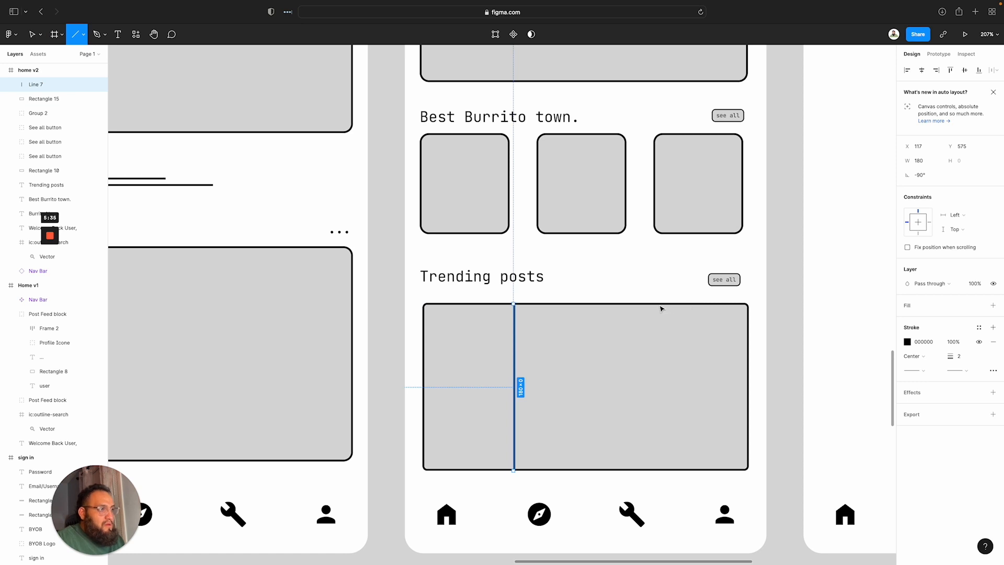
drag(656, 305, 661, 470)
drag(950, 354, 953, 353)
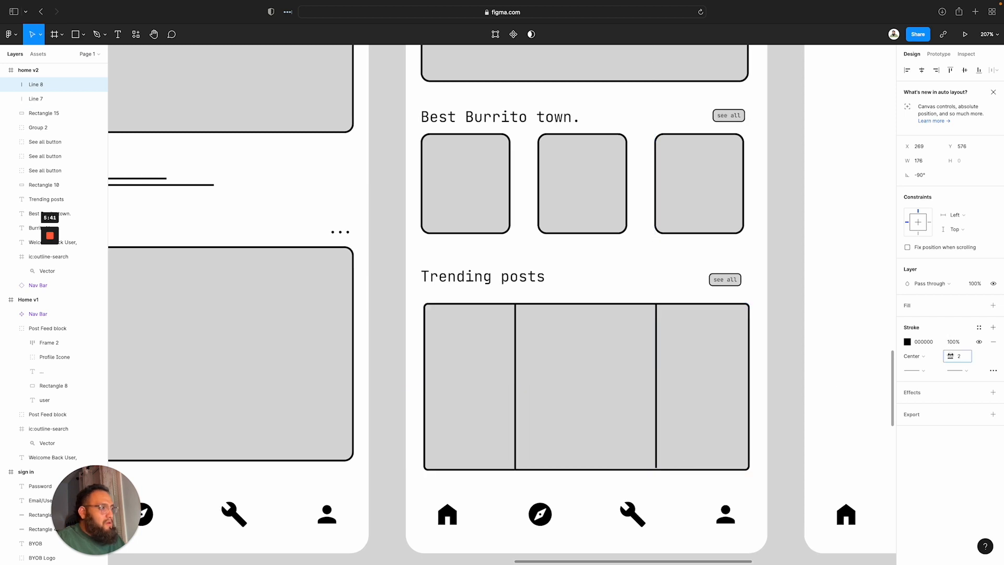
Draw a horizontal divider line about 351 wide across the middle of the Trending posts rectangle, at about Y 664
click(573, 414)
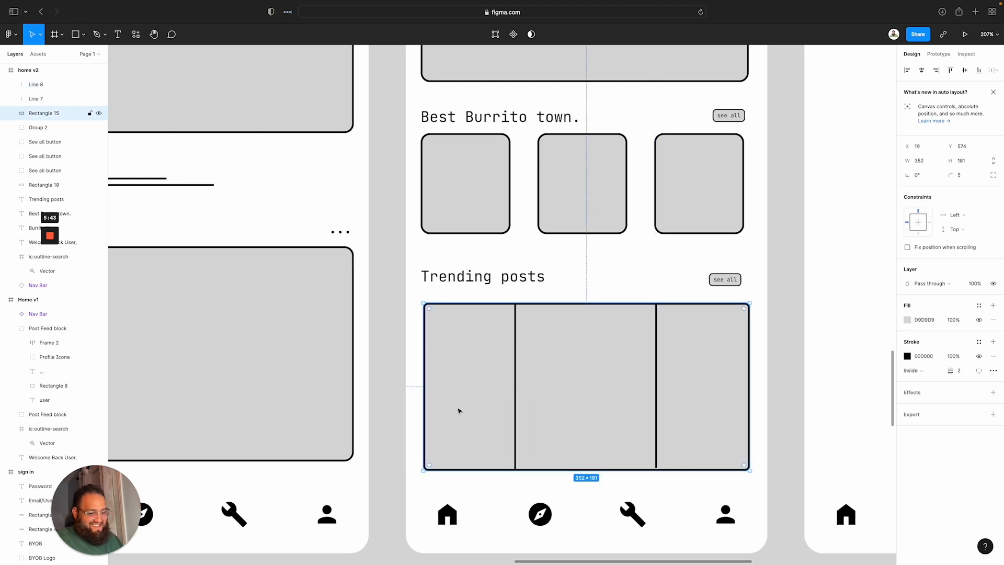
key(l)
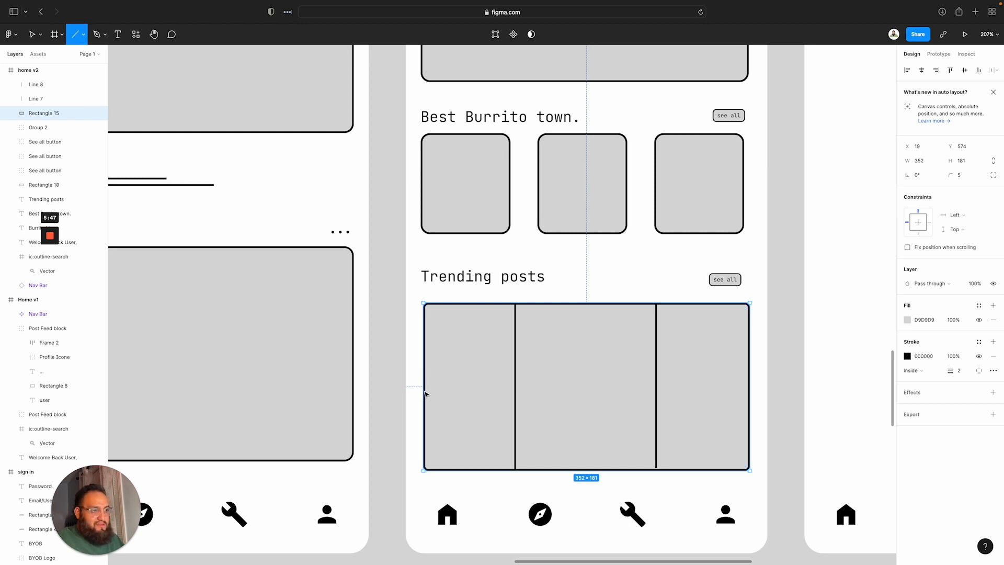
drag(424, 387, 749, 388)
Draw a vertical line about 180 long down the rectangle's centre at X 195 and set its stroke to 2
click(603, 457)
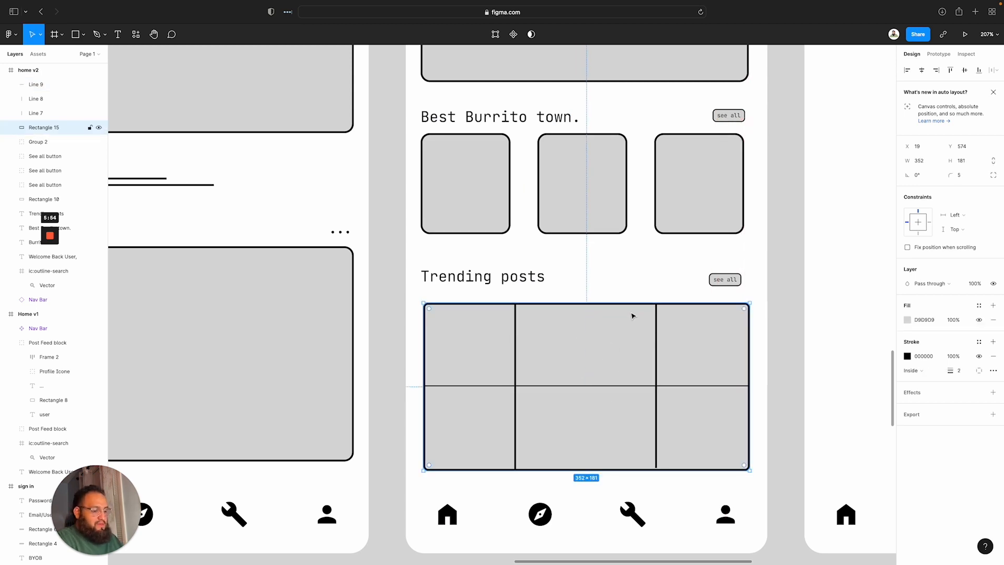
key(l)
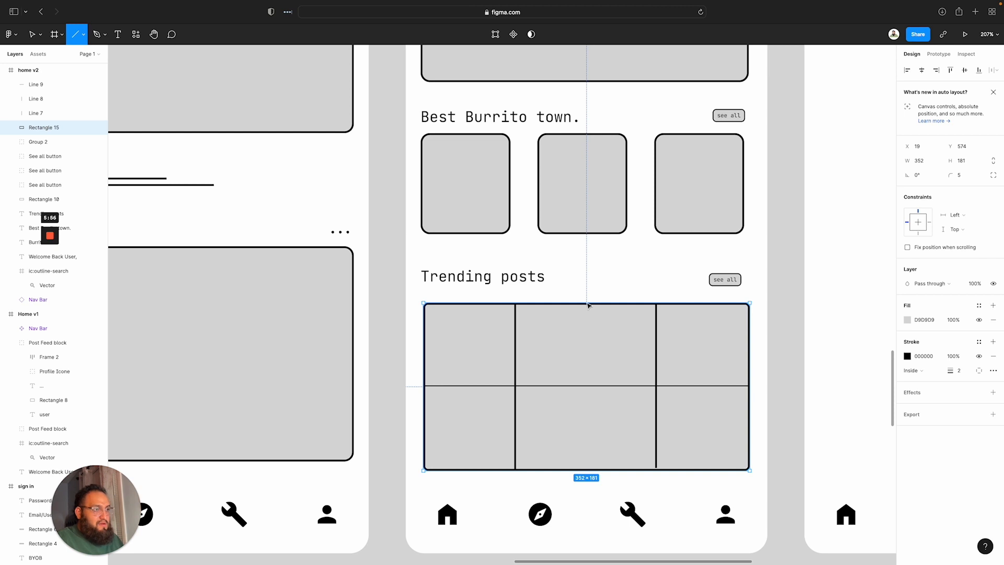
drag(588, 306, 588, 470)
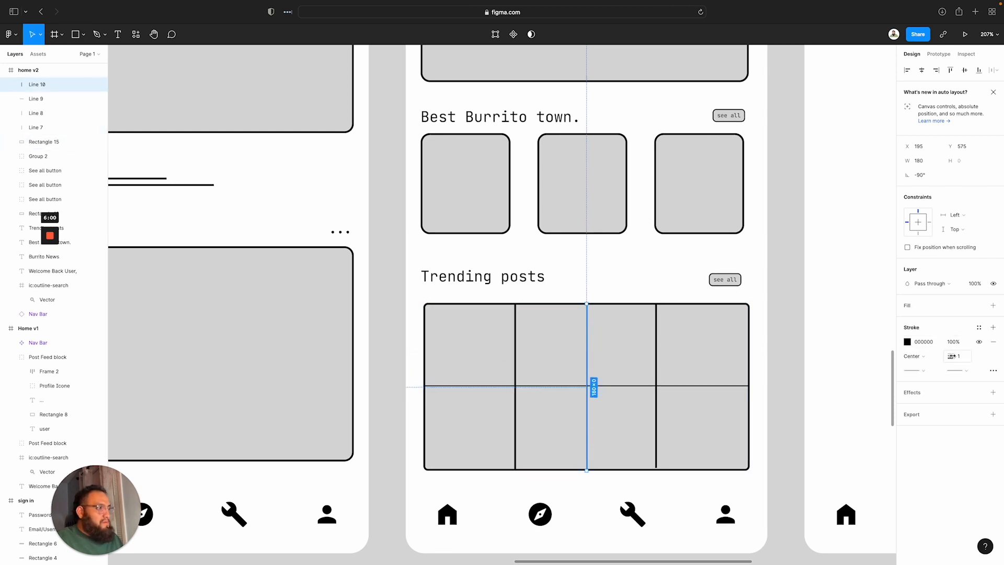
drag(952, 356, 957, 356)
Set the stroke of the horizontal divider line to 2
click(695, 386)
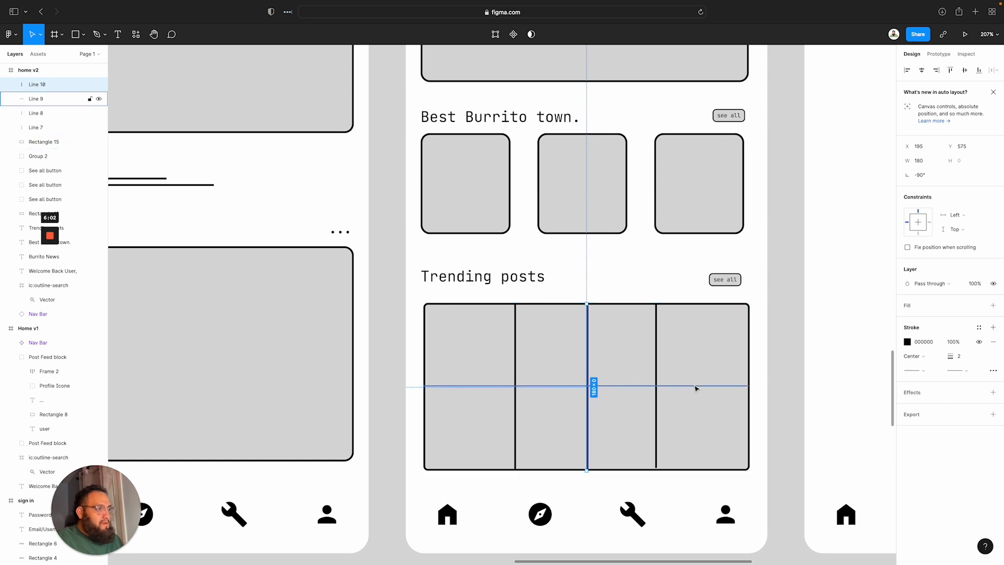
drag(951, 356, 961, 356)
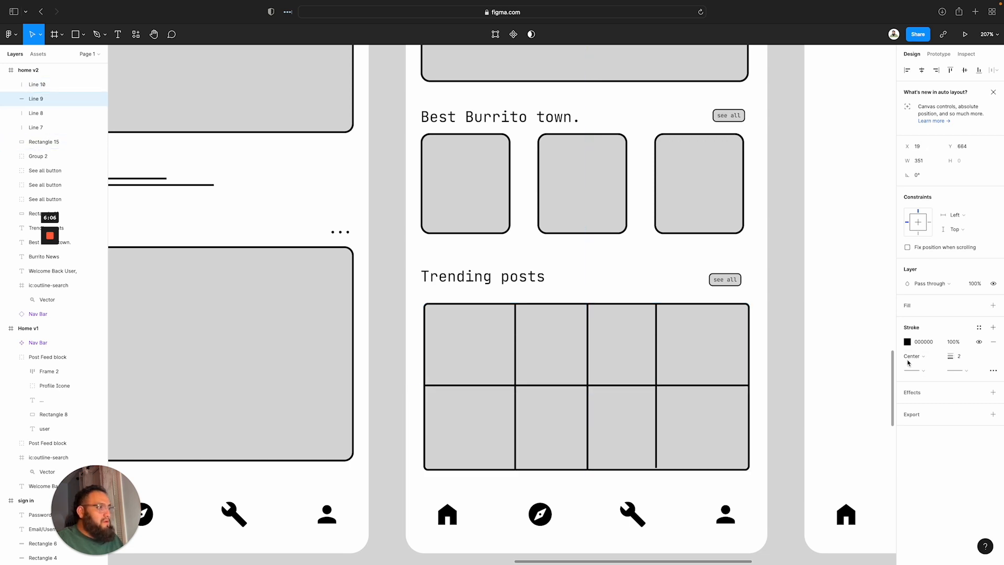
click(765, 354)
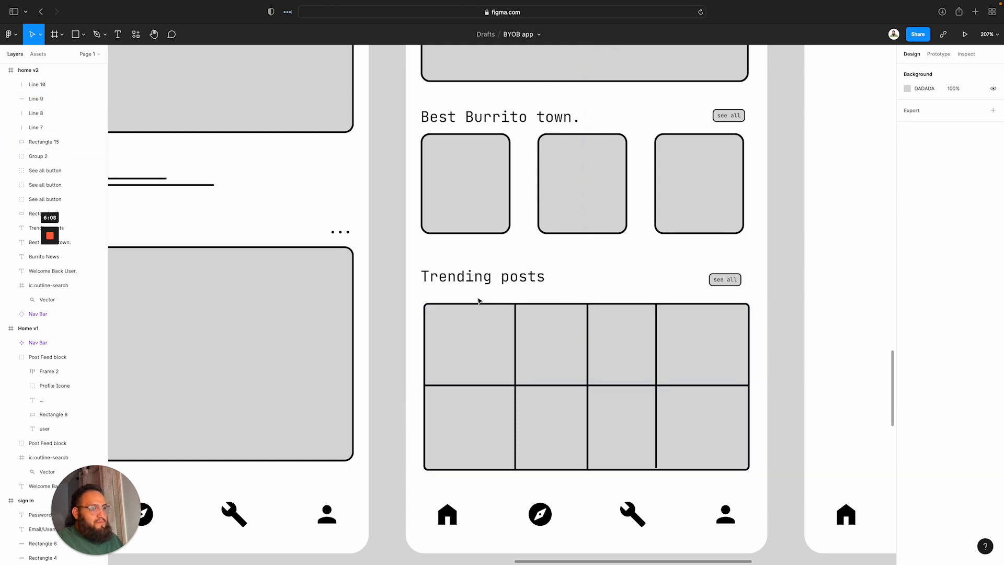
Group the Trending posts rectangle with its four divider lines
drag(420, 293, 749, 467)
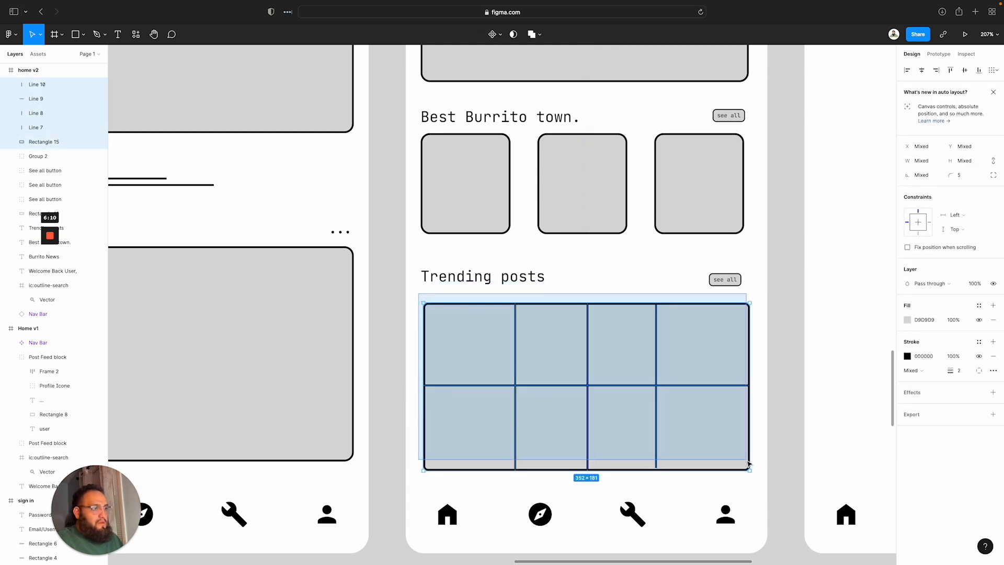
key(ctrl+g)
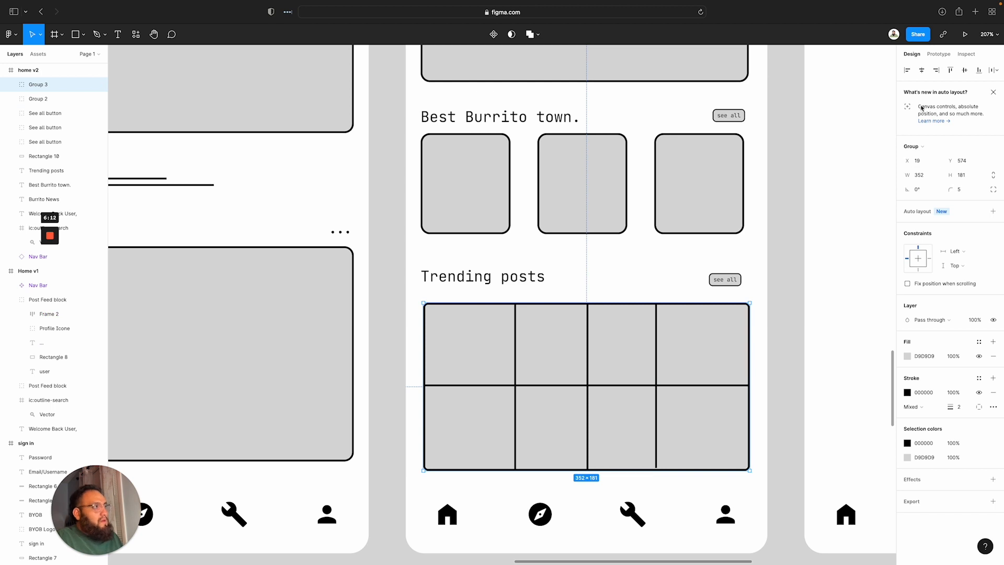
click(641, 281)
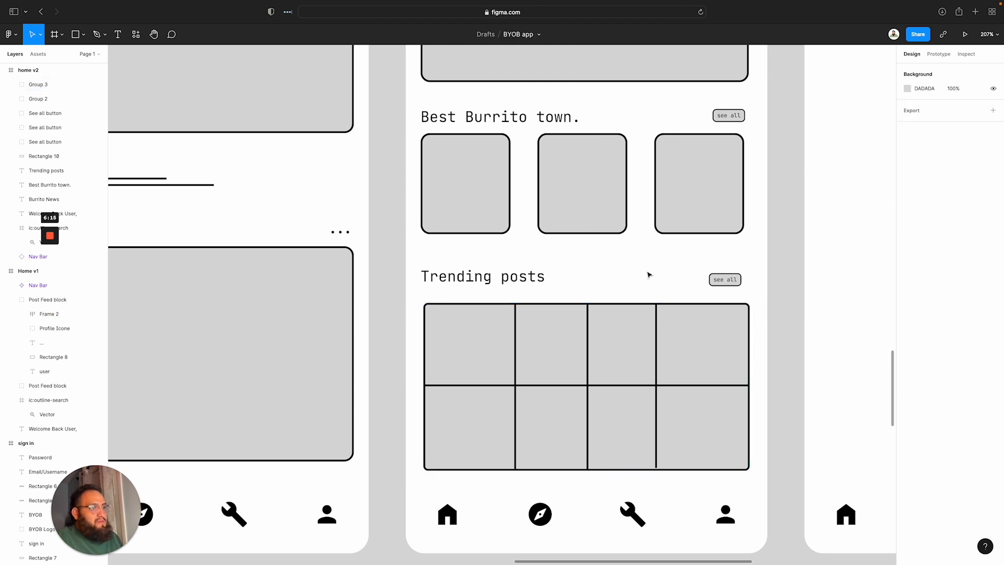
scroll(551, 298, up, 5)
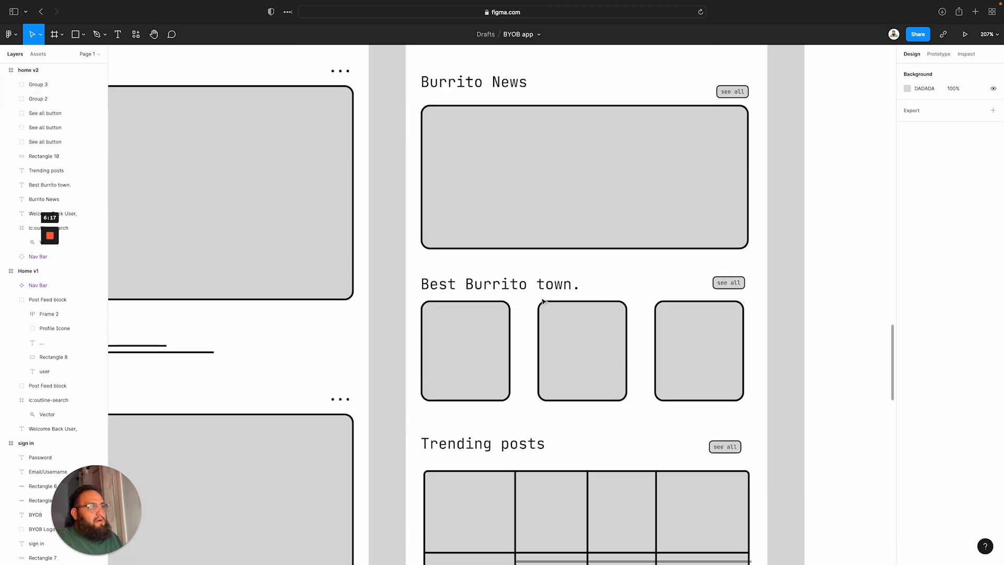
Set the vertical spacing between the Burrito News heading and its rectangle to 15
drag(420, 193, 477, 246)
click(924, 190)
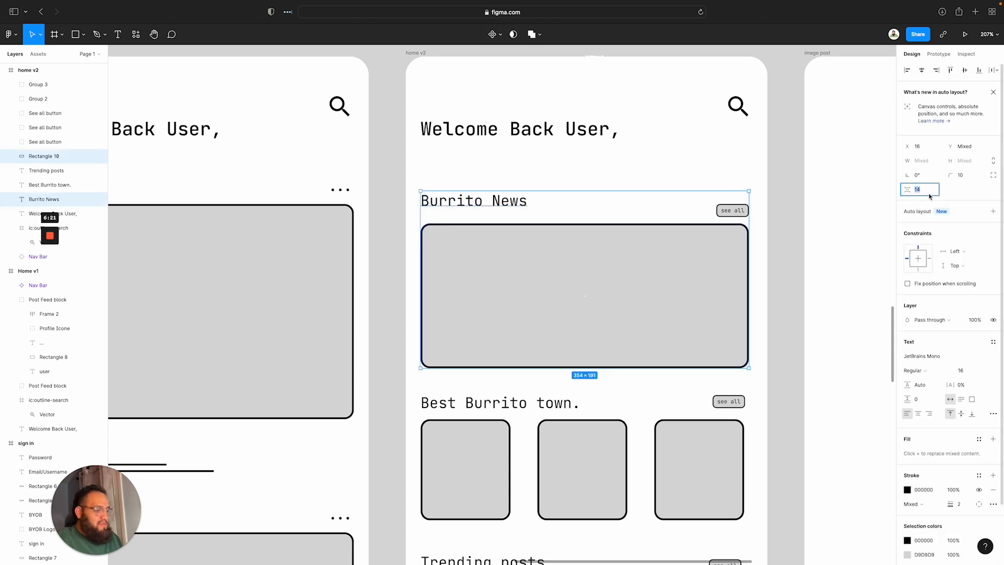
text(15)
key(Return)
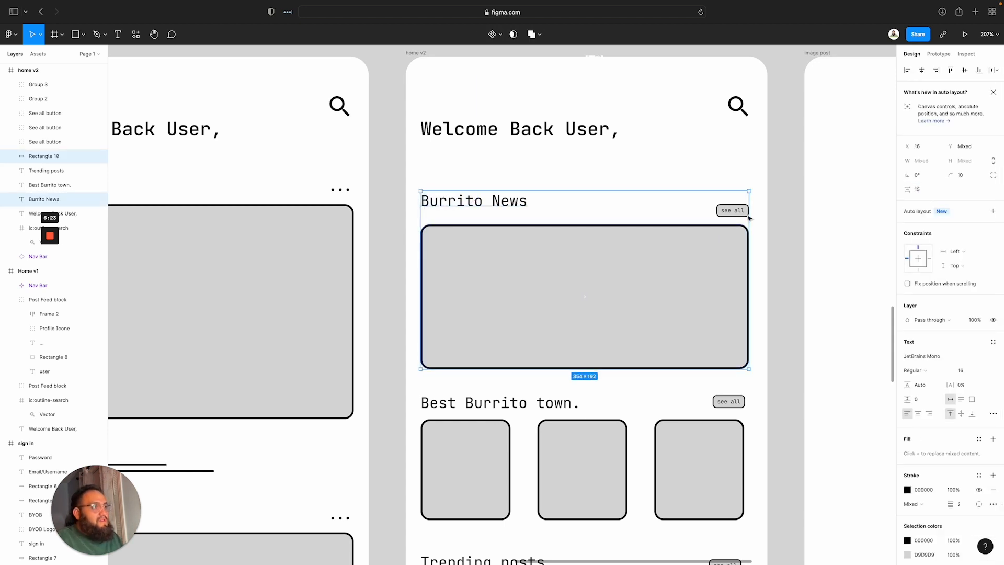
click(765, 220)
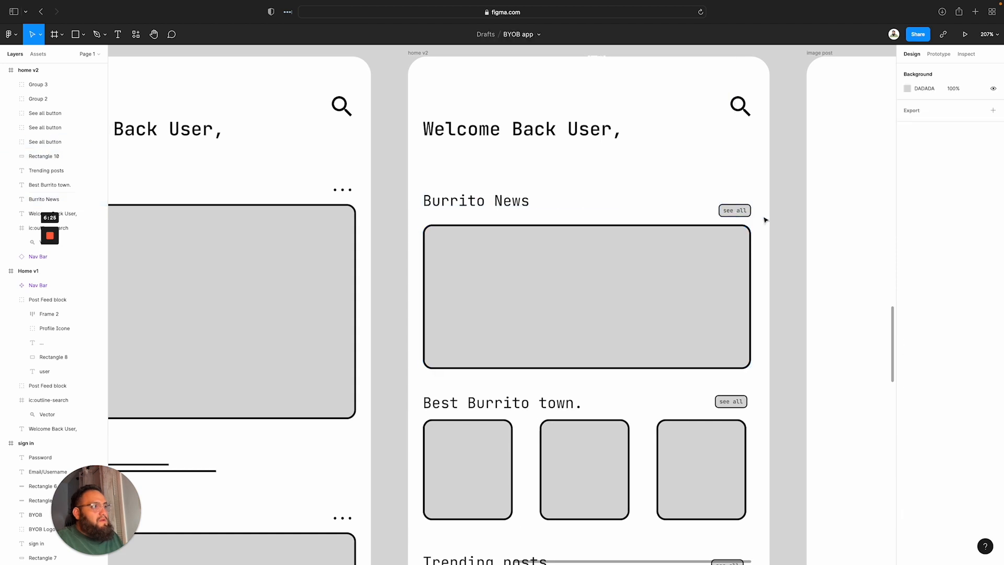
Try a vertical spacing of 15 between the Burrito News "see all" button and the rectangle, and undo it
click(741, 238)
shift+click(734, 209)
click(925, 190)
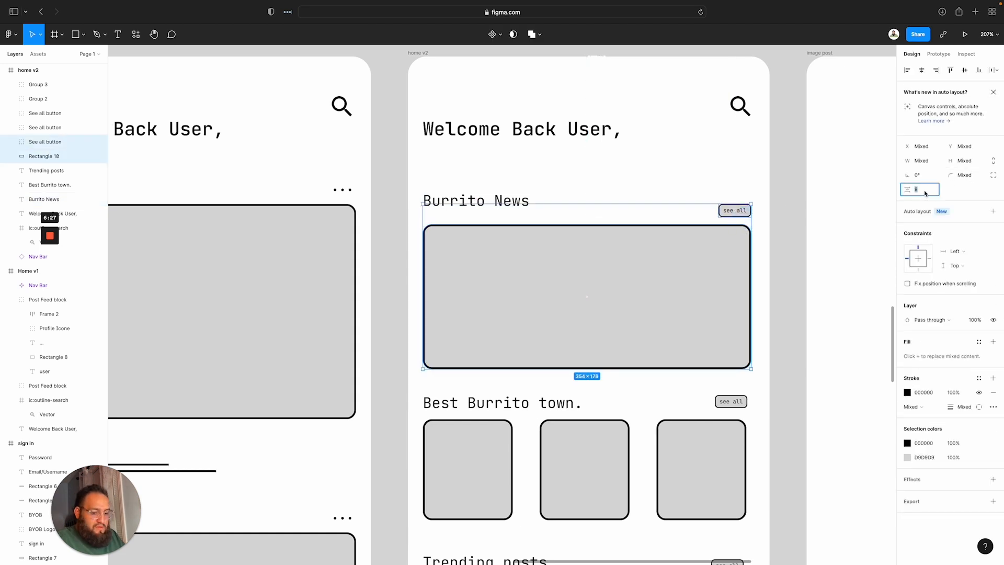
text(15)
key(Return)
click(688, 149)
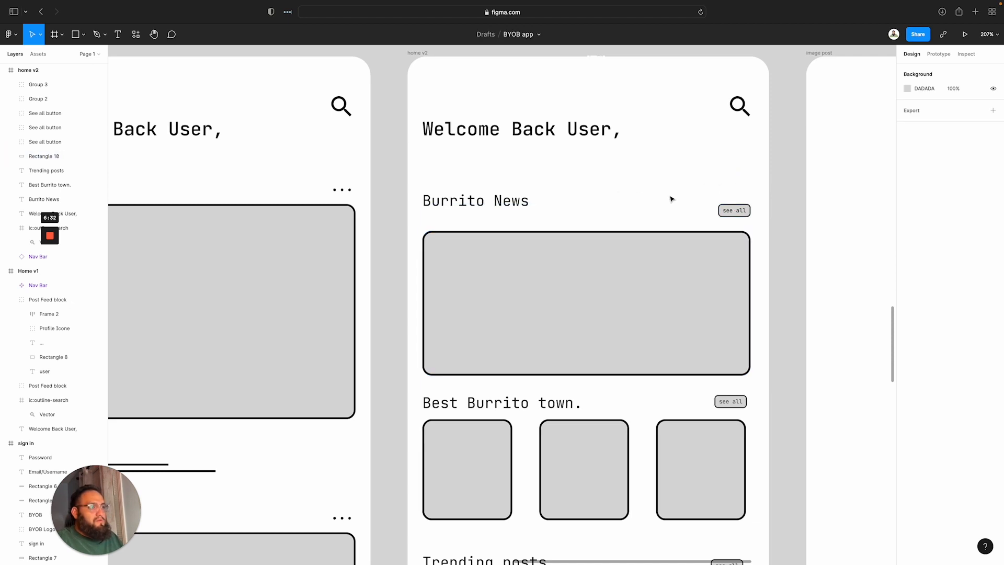
scroll(632, 204, left, 1)
key(super+z)
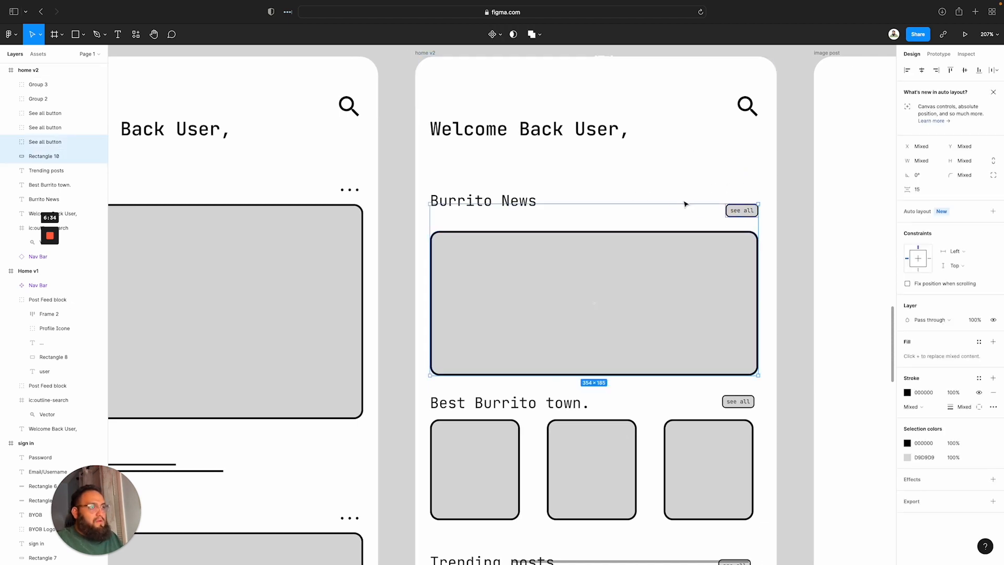
Close the gap between the Burrito News heading and rectangle to 0 and move its "see all" button to X 335, Y 147
mouse_move(745, 213)
mouse_down()
mouse_move(744, 193)
mouse_move(736, 199)
mouse_up()
click(685, 176)
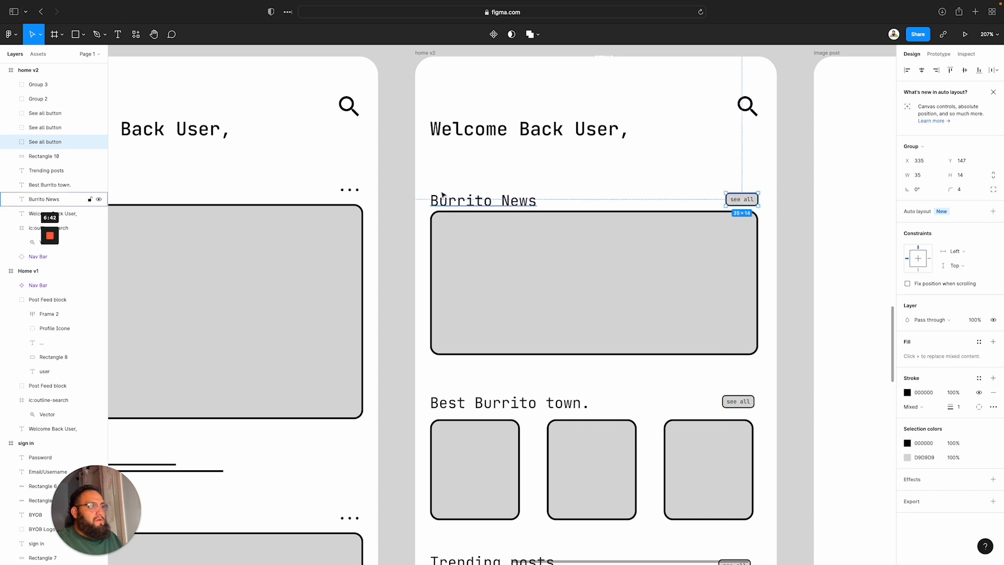
drag(426, 197, 457, 217)
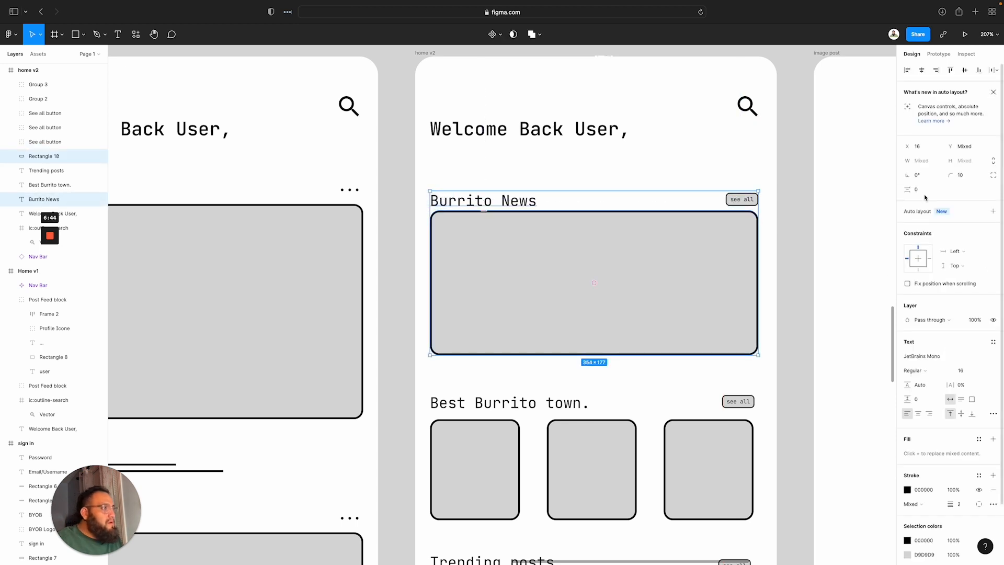
click(546, 373)
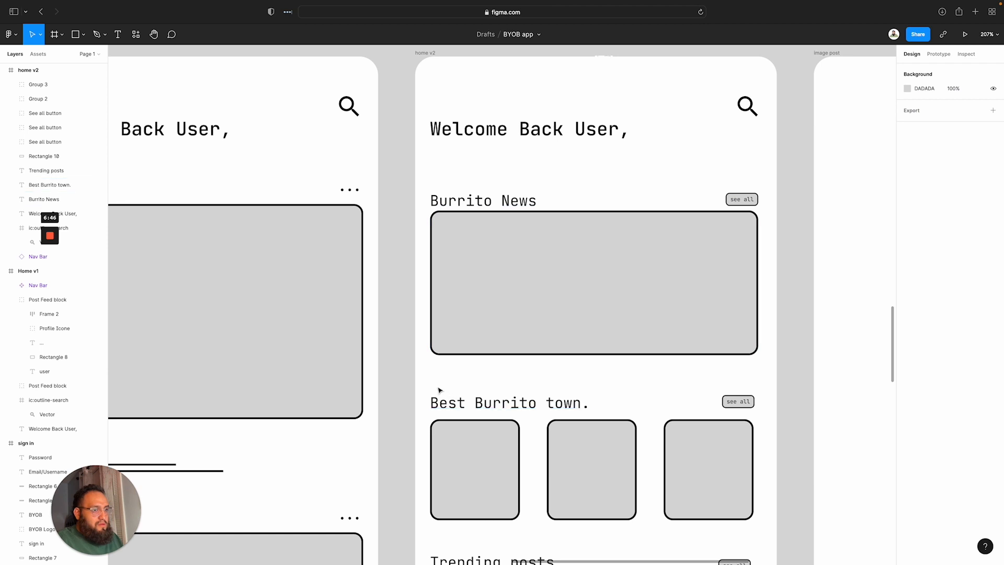
Set the vertical spacing between the "Best Burrito town." heading and its group of three cards to 0
drag(439, 390, 528, 474)
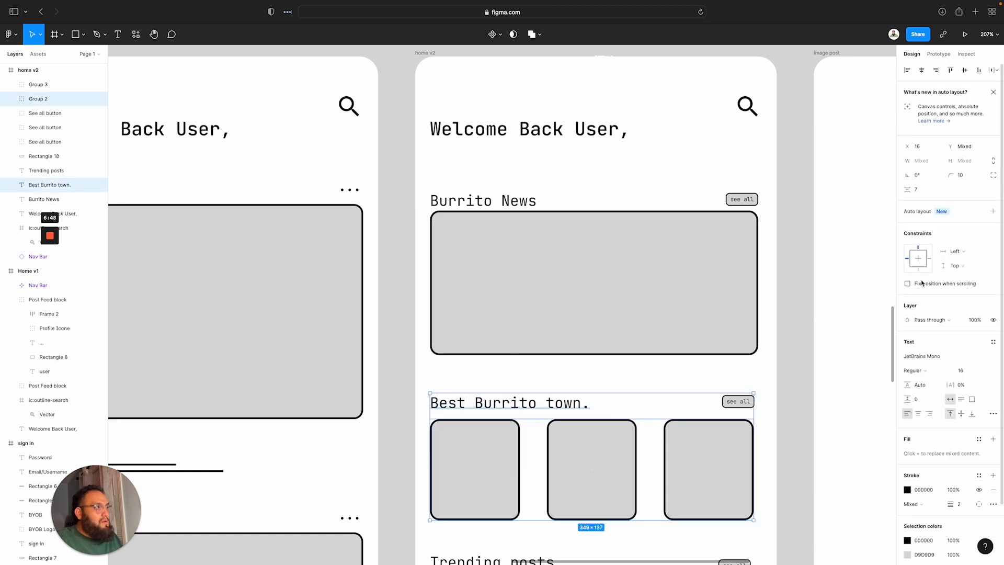
click(917, 191)
text(0)
key(Return)
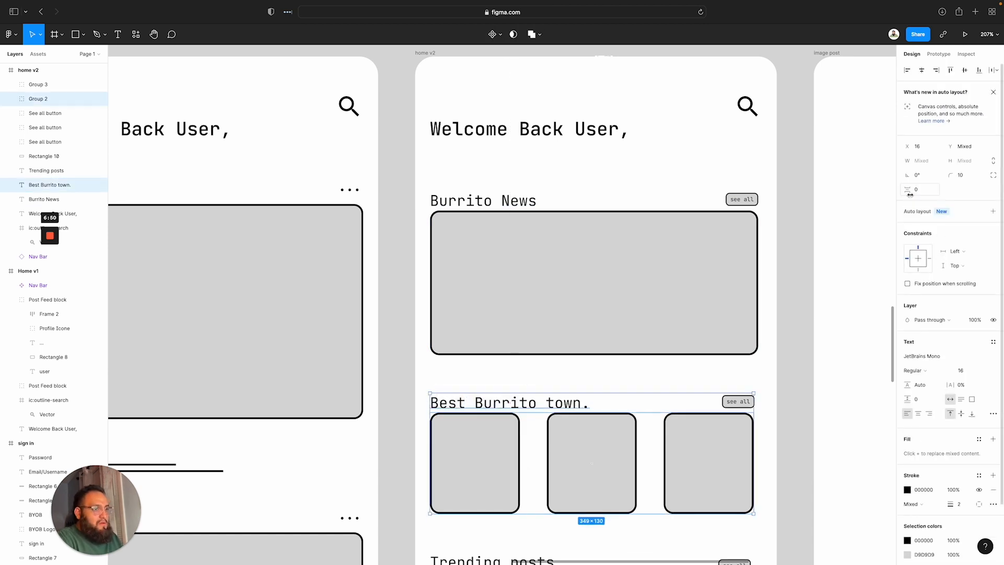
click(667, 382)
Set the vertical spacing between the "Trending posts" heading and its grid group to 0
scroll(644, 392, down, 5)
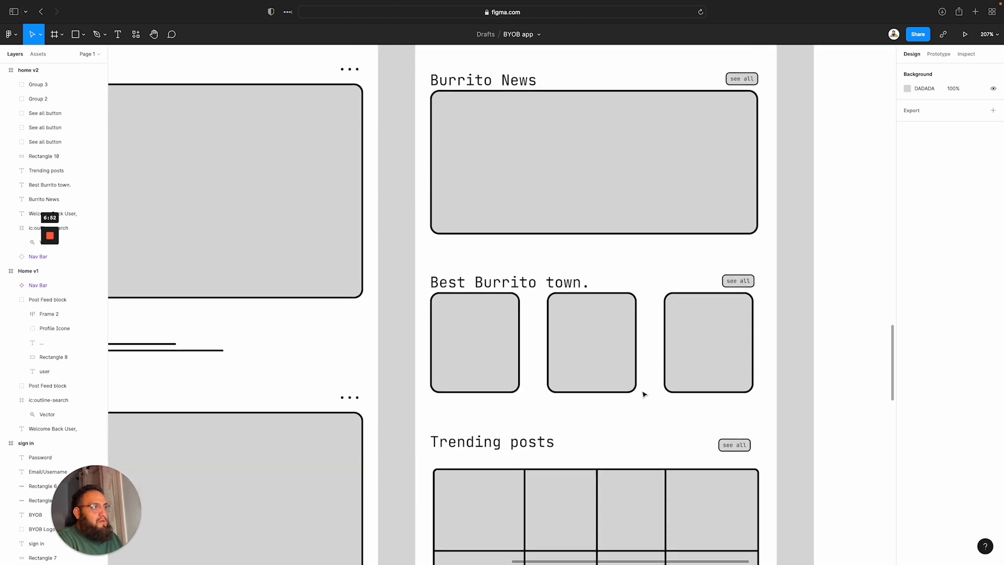
scroll(575, 387, left, 1)
drag(467, 293, 793, 434)
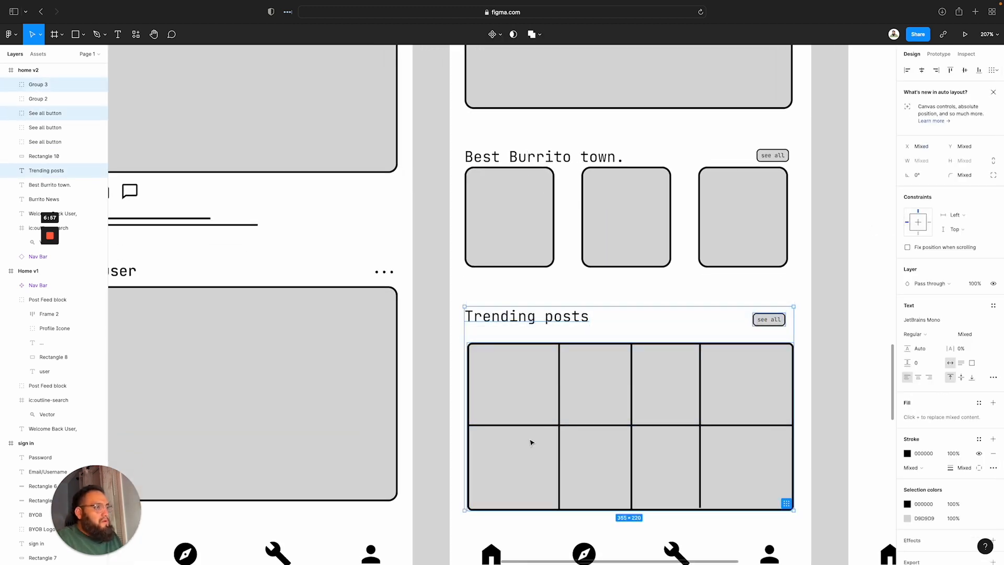
click(510, 301)
drag(517, 358, 538, 367)
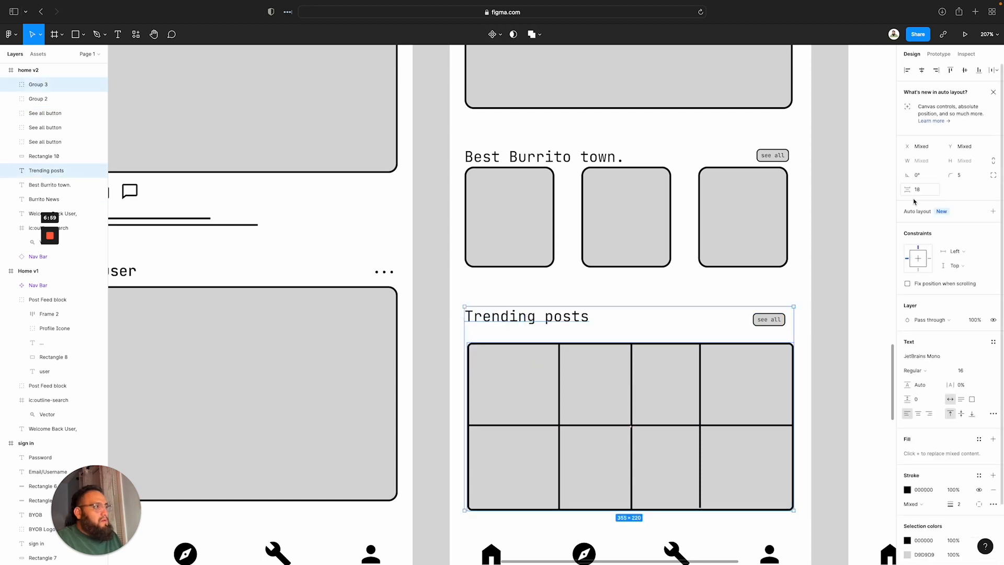
click(928, 188)
text(0)
key(Return)
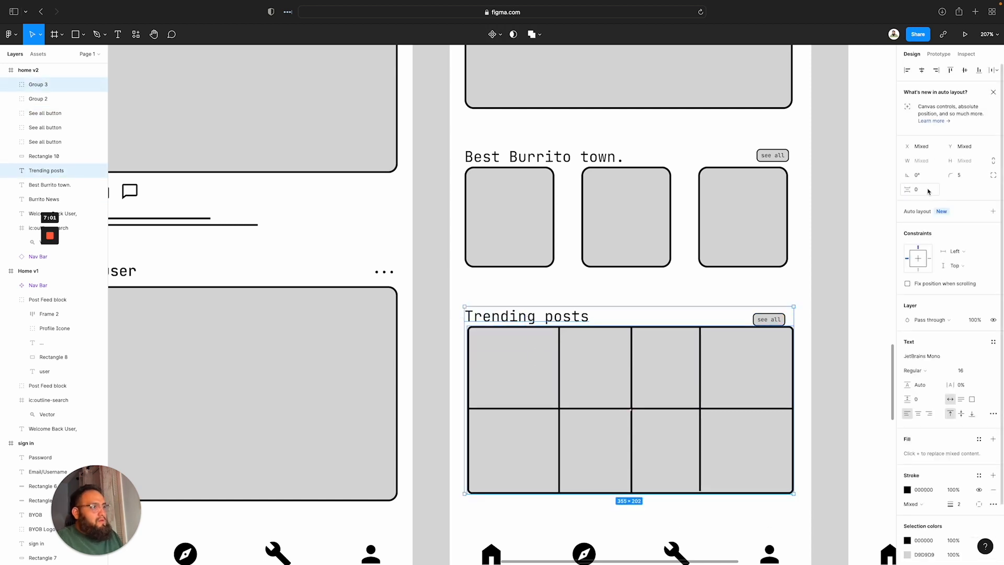
click(753, 257)
key(Right)
key(Right)
key(super+z)
key(super+z)
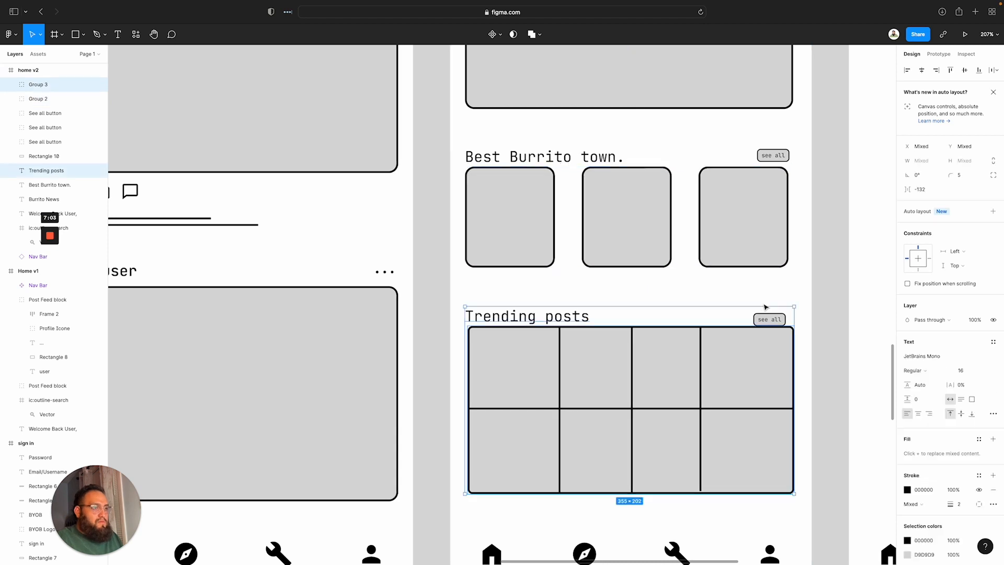
Move the Trending posts "see all" button to X 335, Y 537, level with the heading
click(771, 293)
click(773, 320)
drag(773, 320, 779, 316)
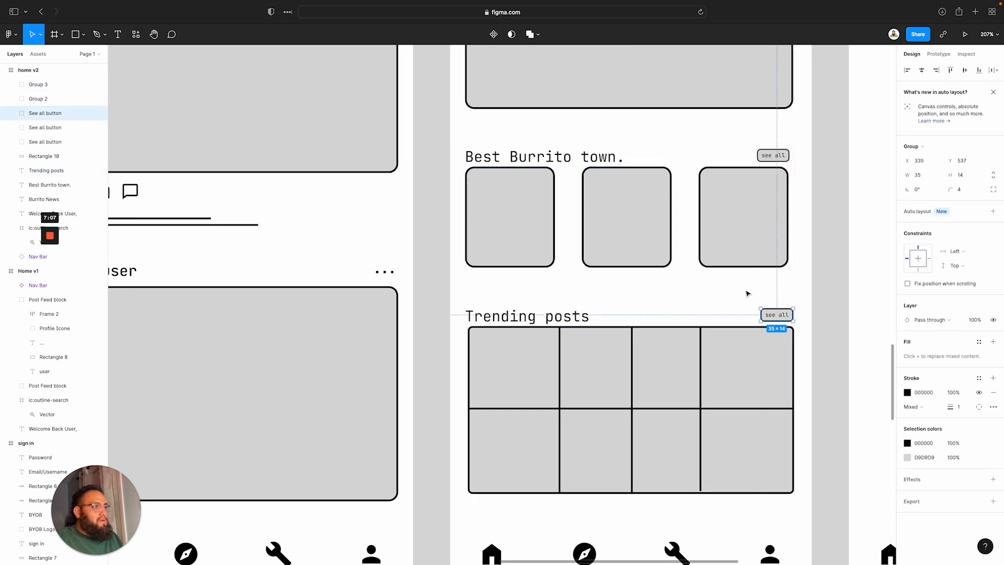
click(746, 292)
Review the home v2 wireframe beside the other screens and examine the hand-drawn sketches for the image post screen
scroll(746, 293, down, 10)
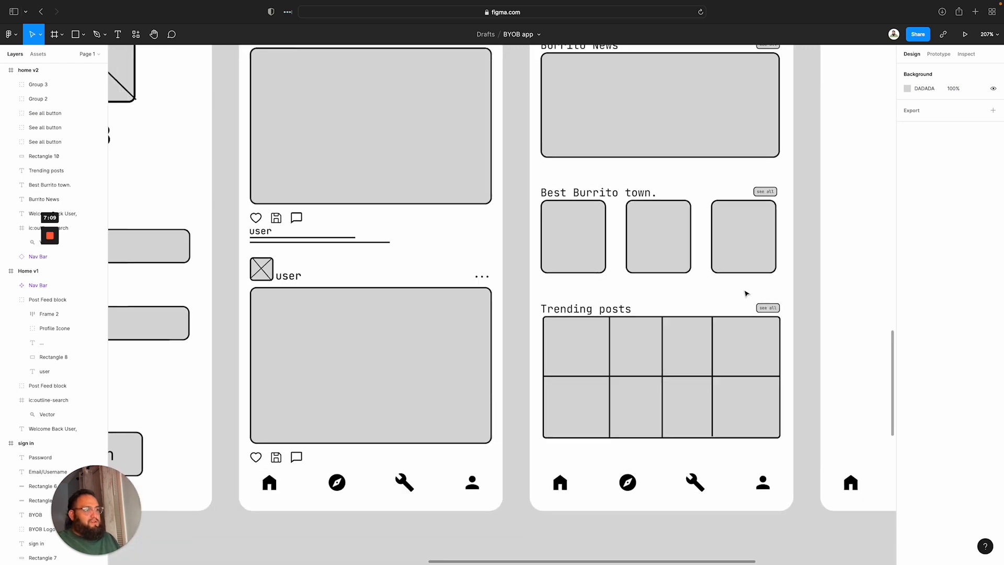
scroll(746, 293, down, 2)
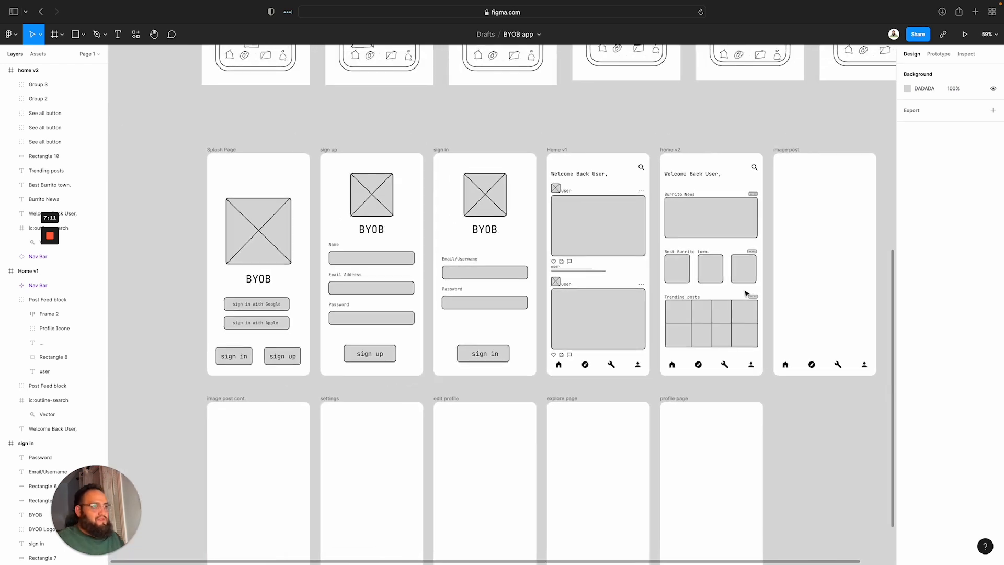
scroll(745, 293, up, 10)
scroll(746, 293, down, 5)
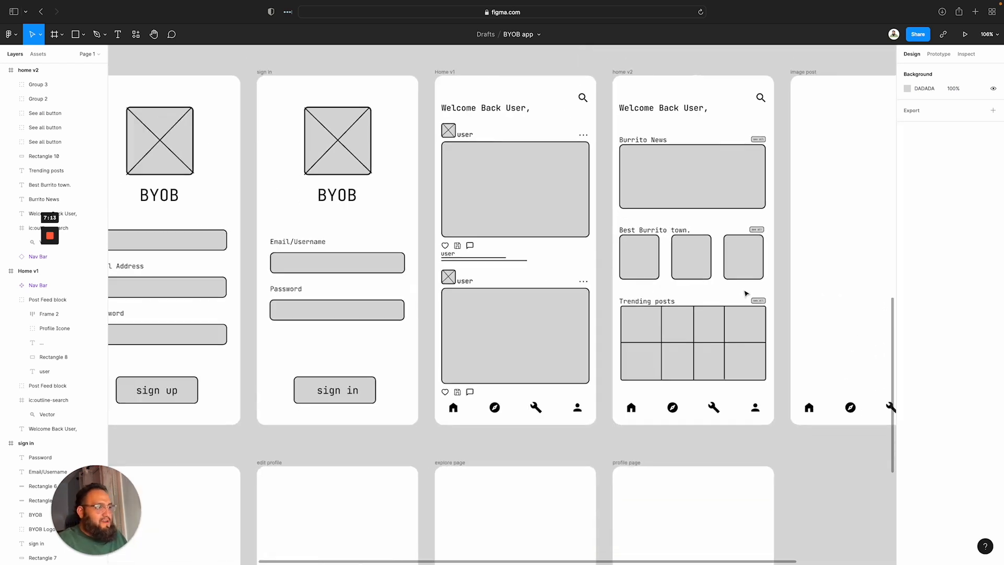
scroll(760, 293, right, 5)
scroll(760, 292, right, 2)
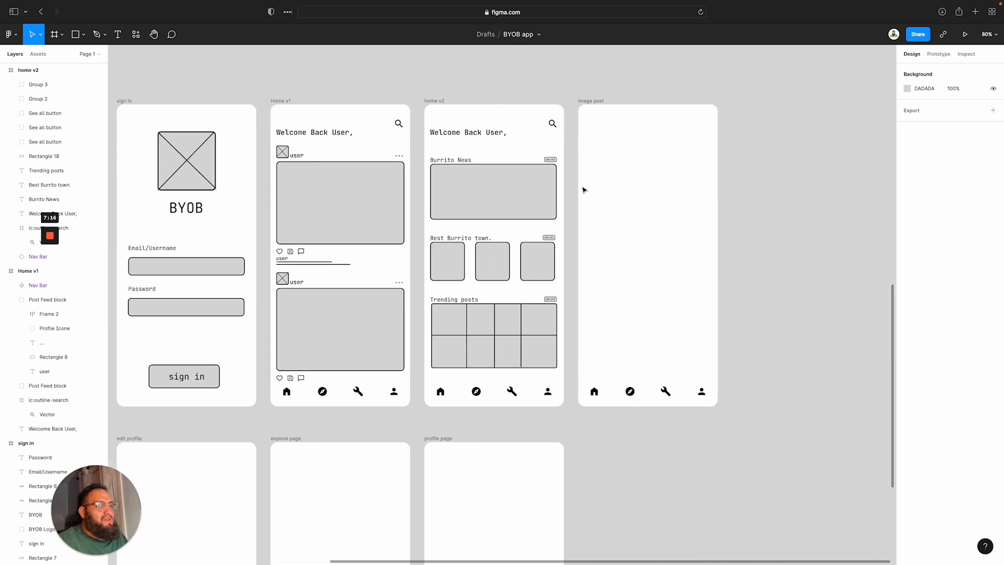
scroll(626, 190, up, 10)
scroll(626, 190, right, 4)
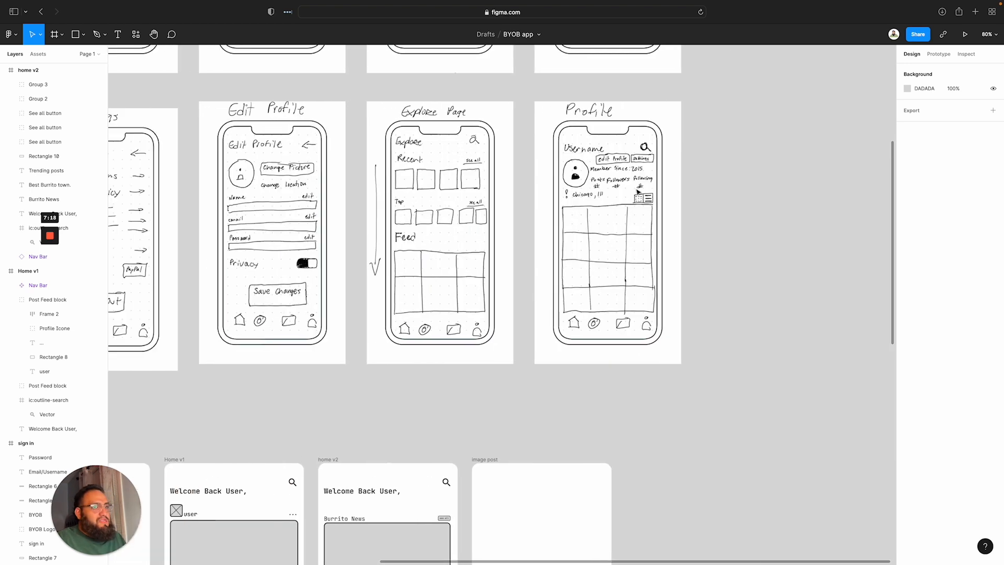
scroll(638, 192, left, 15)
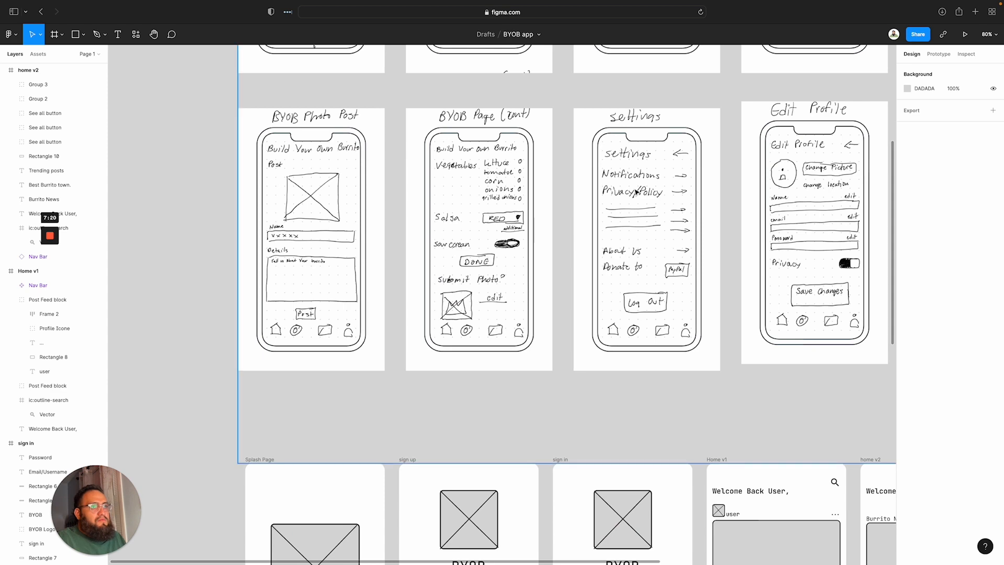
scroll(630, 195, down, 7)
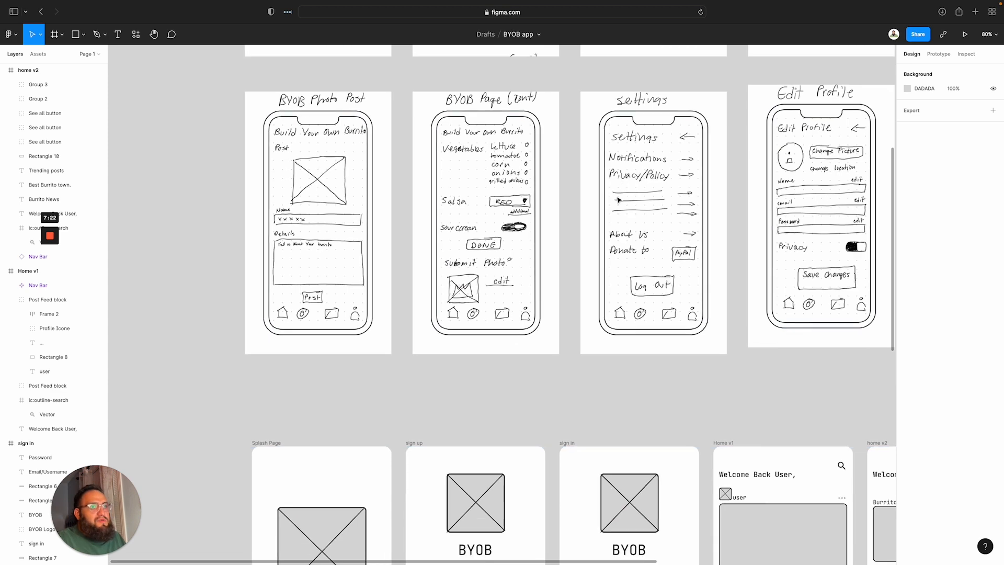
scroll(617, 198, right, 5)
scroll(616, 200, down, 4)
scroll(615, 200, right, 7)
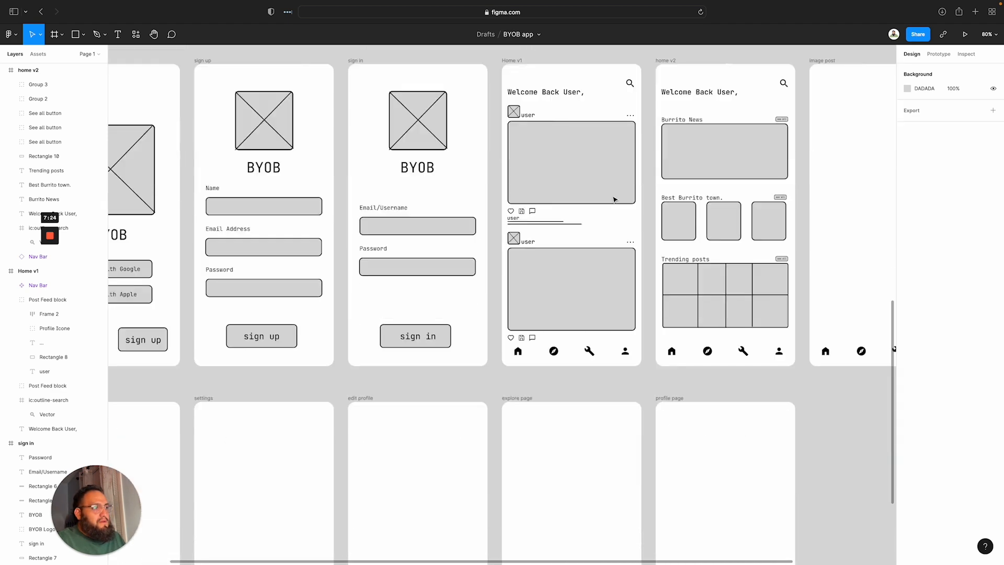
scroll(611, 199, up, 3)
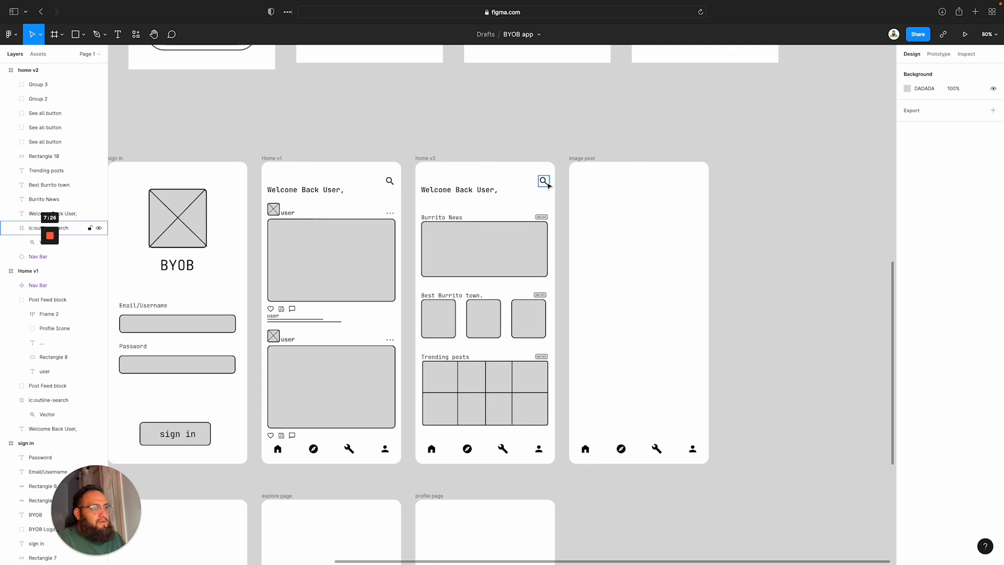
Copy the "Welcome Back User," heading from home v2 into the image post frame and change its text to "Build your own Burrito"
click(491, 190)
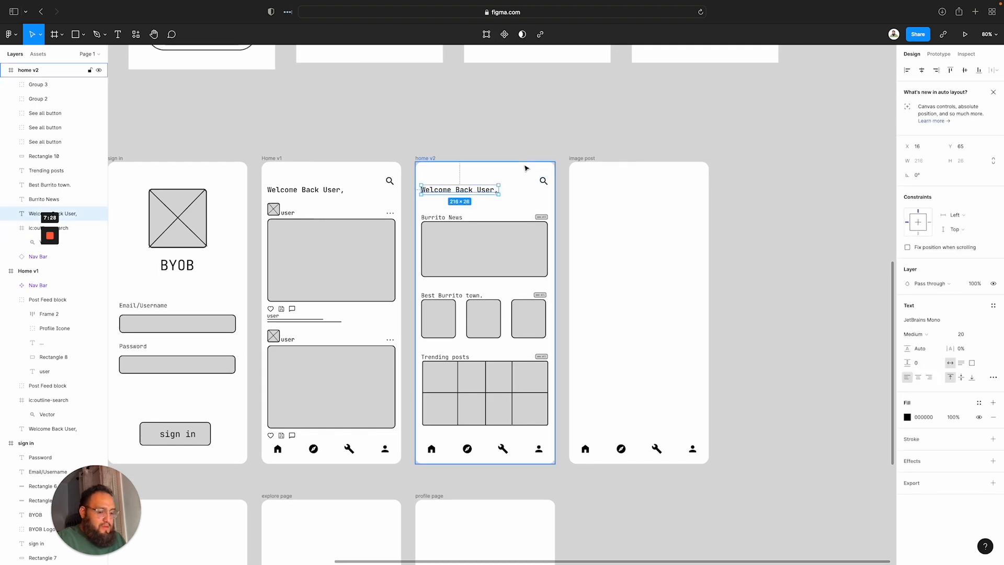
click(586, 156)
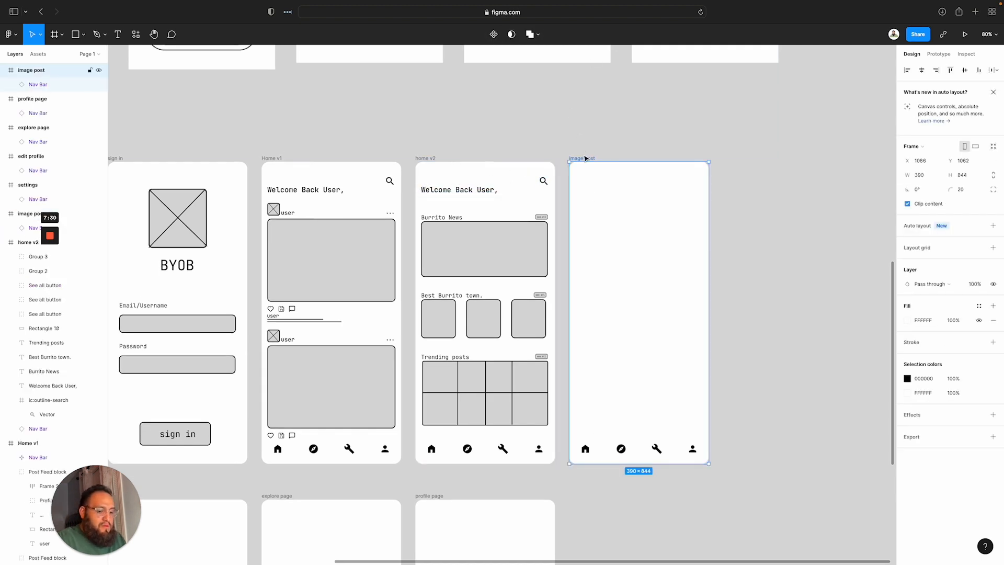
key(super+v)
key(Return)
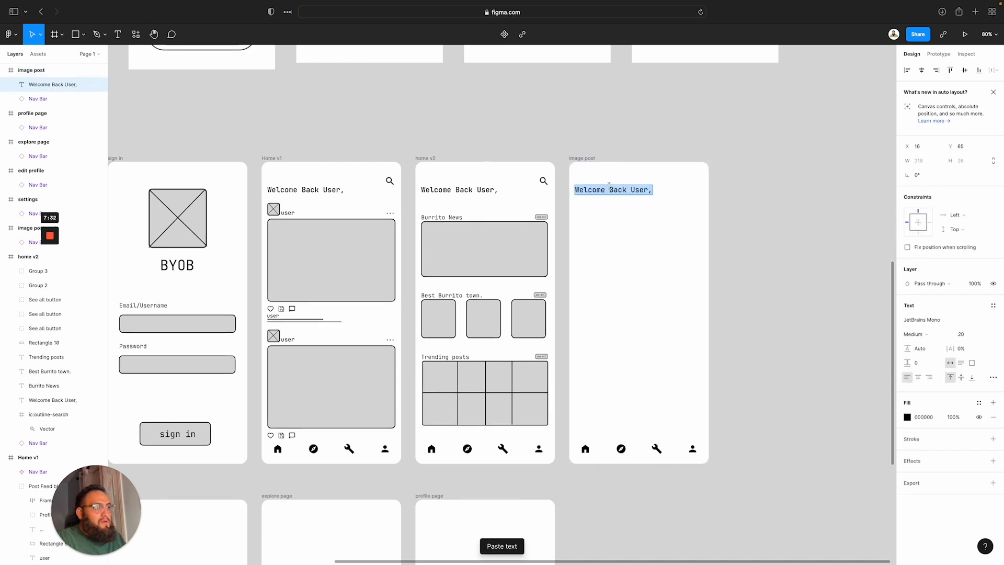
text(Build you)
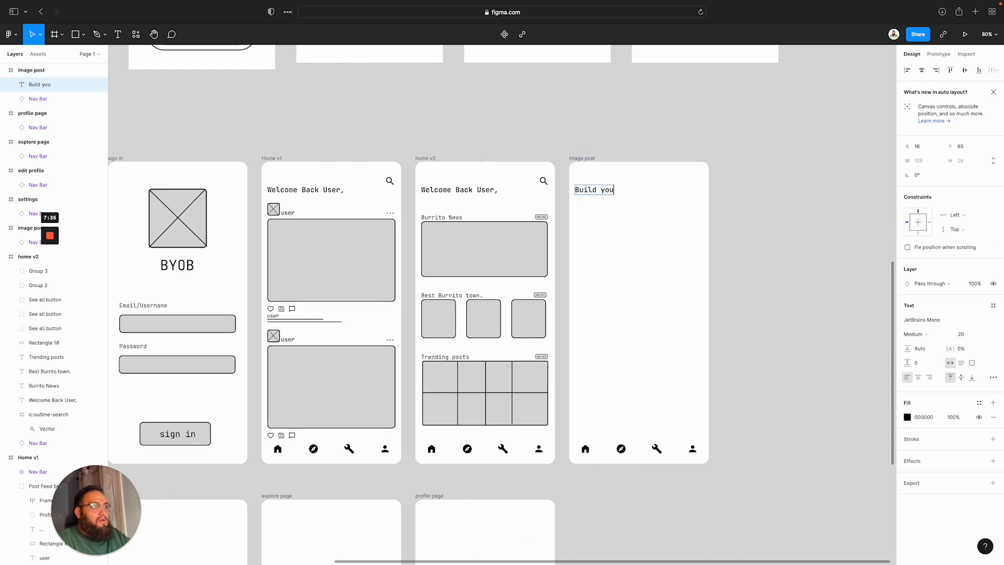
text(r own Burrito)
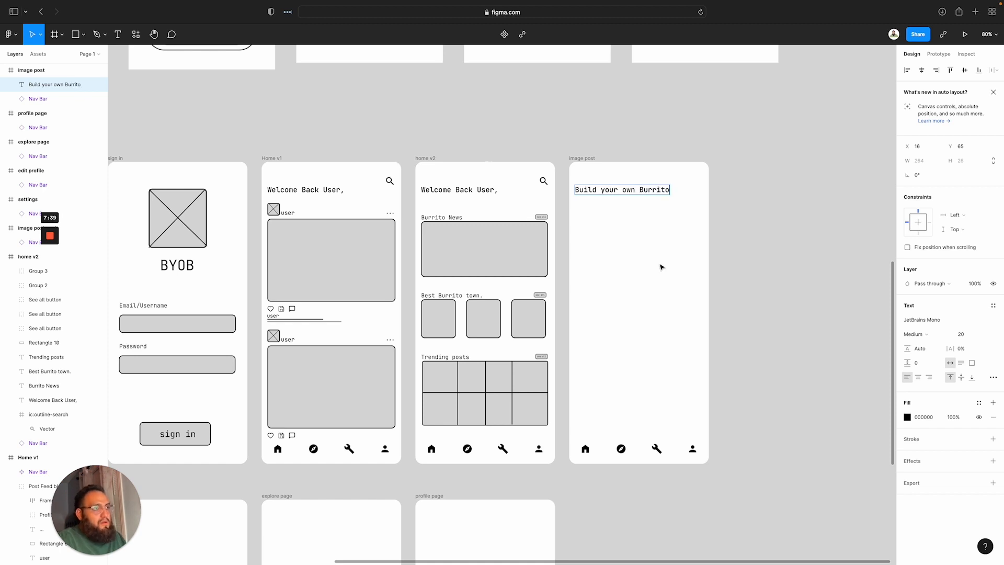
key(Escape)
Examine the BYOB Photo Post sketch for the layout and fields needed under the heading of the image post screen
scroll(661, 267, right, 10)
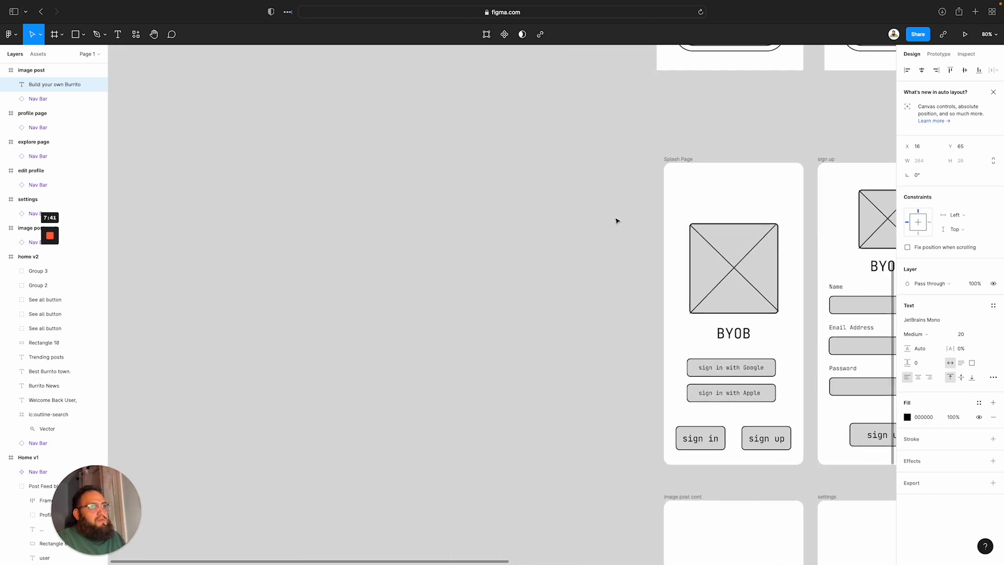
scroll(616, 221, right, 10)
scroll(616, 220, up, 7)
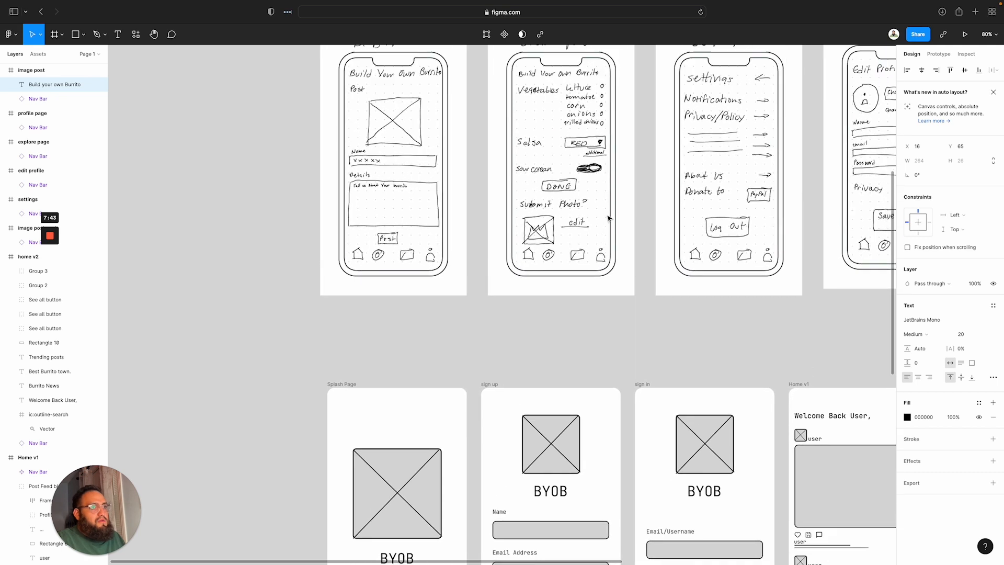
scroll(608, 218, up, 3)
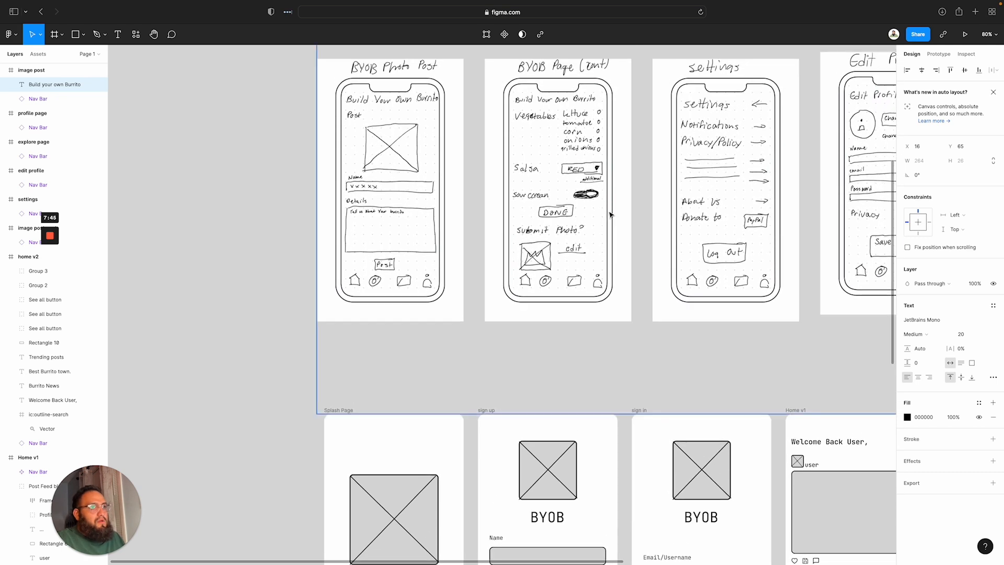
scroll(610, 214, up, 7)
scroll(611, 214, right, 4)
scroll(610, 215, up, 5)
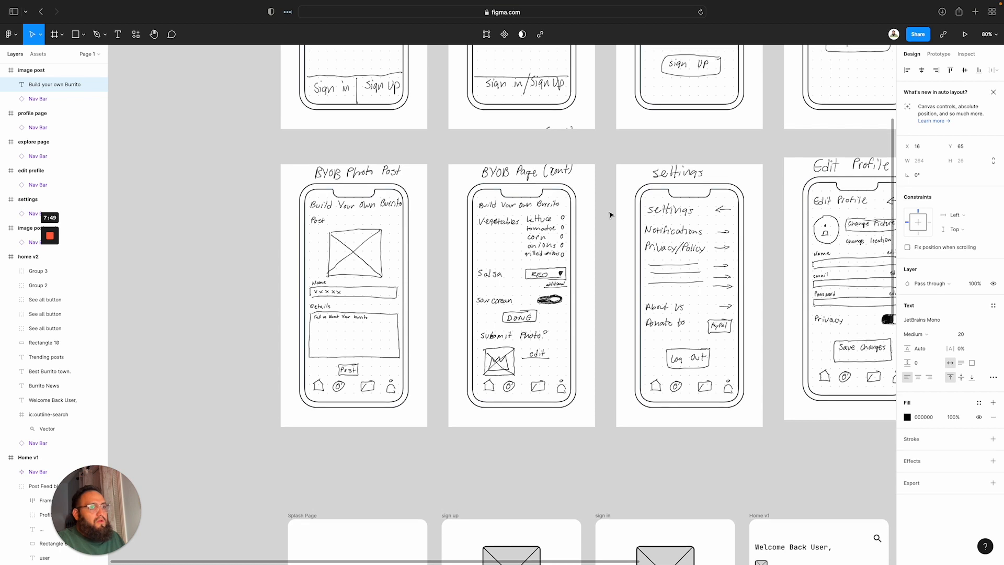
Draw a rectangle about 162 × 173 below the "Build your own Burrito" heading in the image post frame
scroll(610, 215, down, 12)
scroll(611, 215, right, 20)
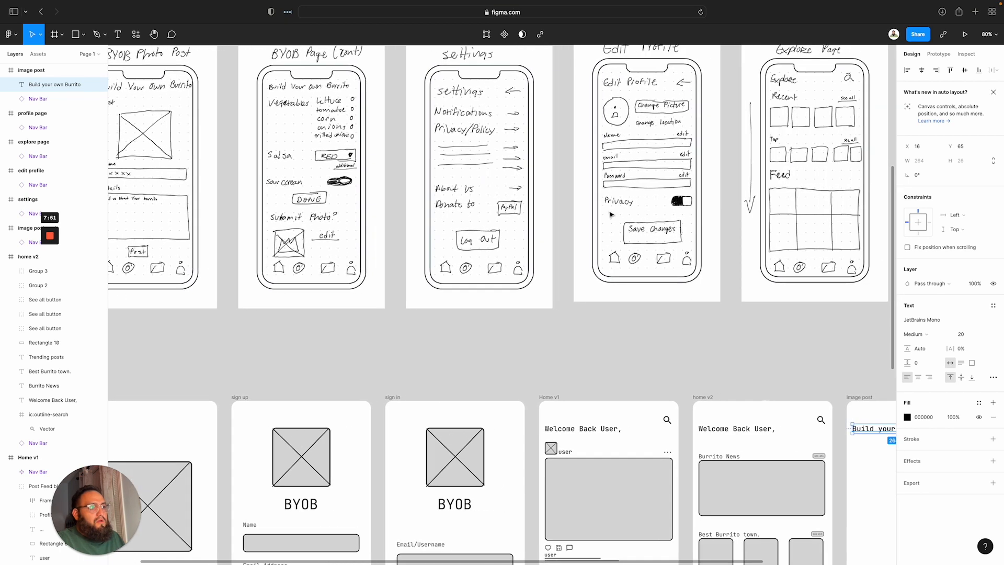
scroll(610, 215, up, 12)
scroll(611, 215, down, 20)
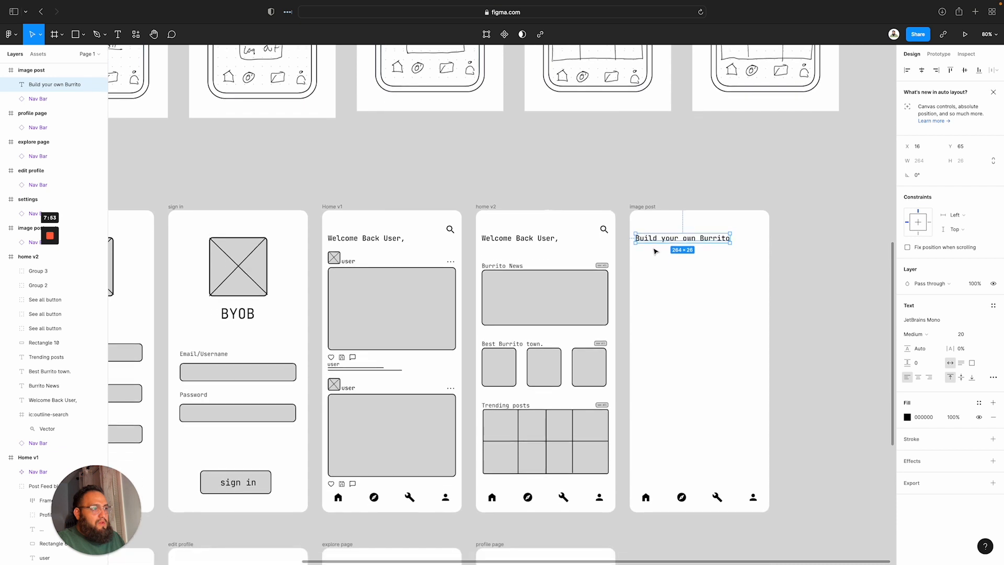
click(655, 250)
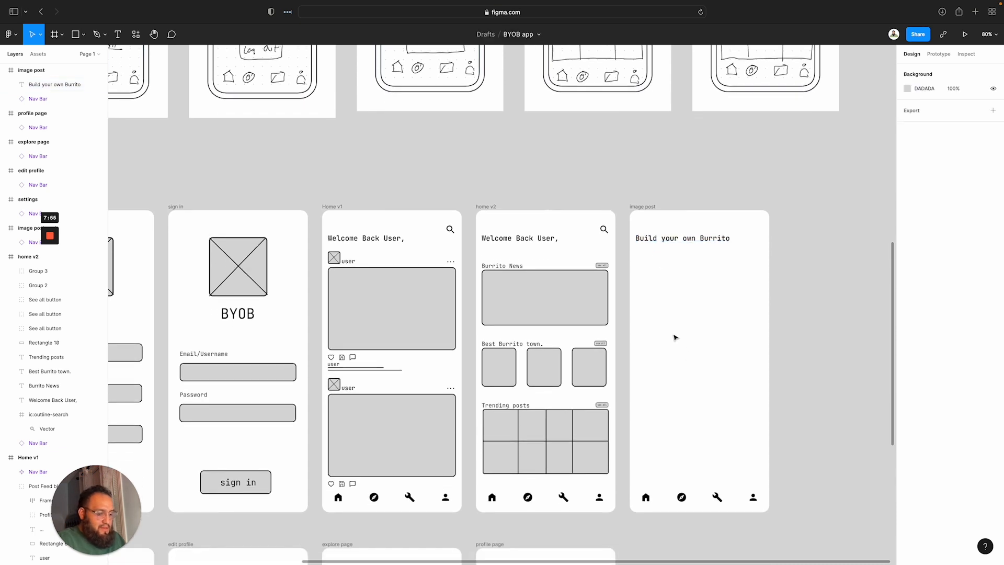
key(r)
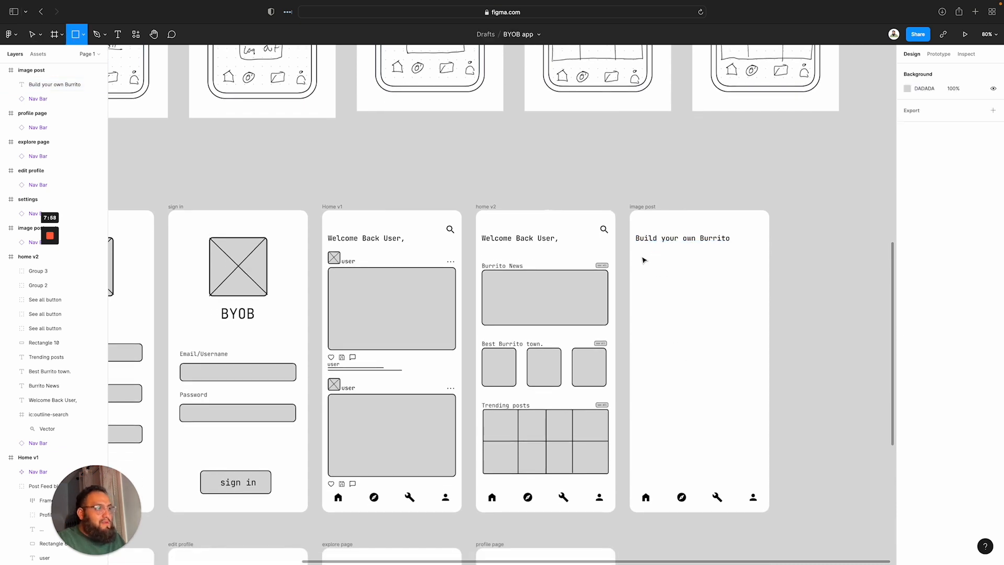
scroll(709, 283, up, 5)
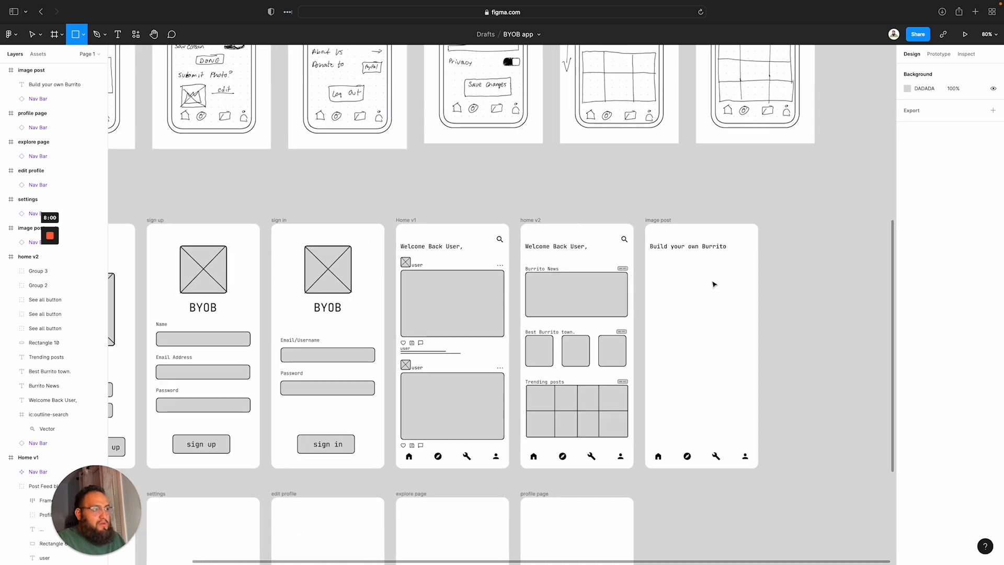
scroll(711, 285, right, 2)
scroll(706, 282, down, 2)
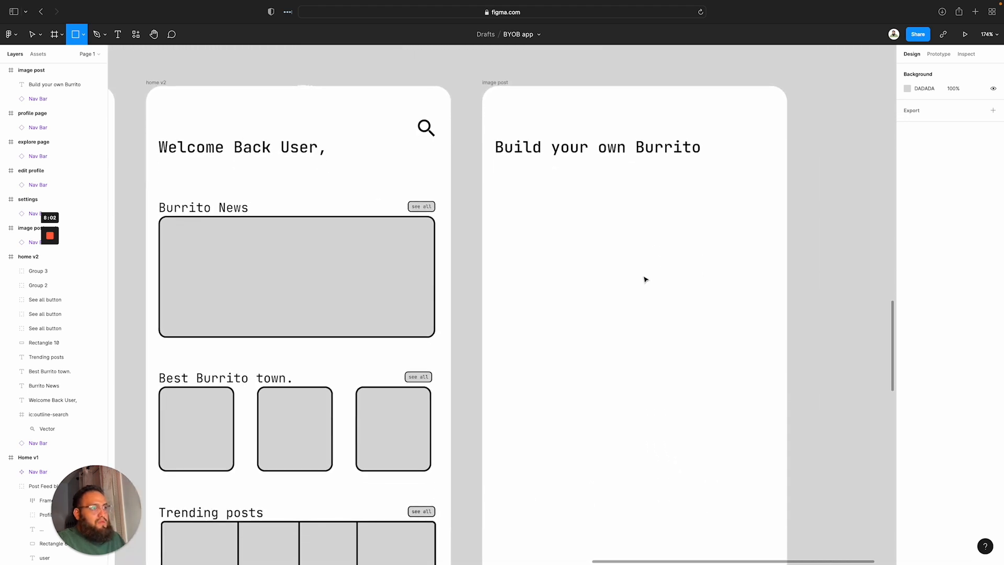
drag(611, 182, 738, 317)
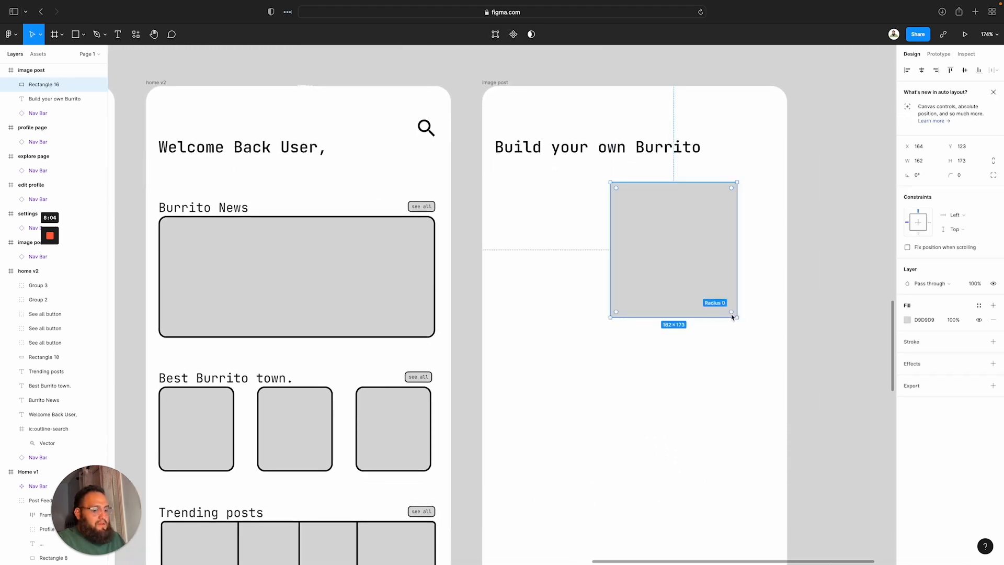
click(697, 243)
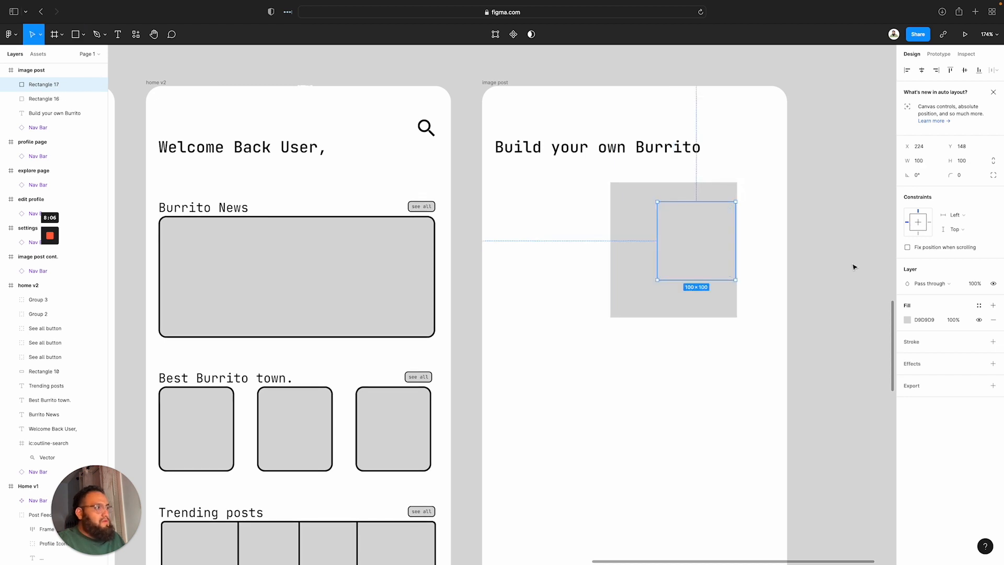
click(931, 344)
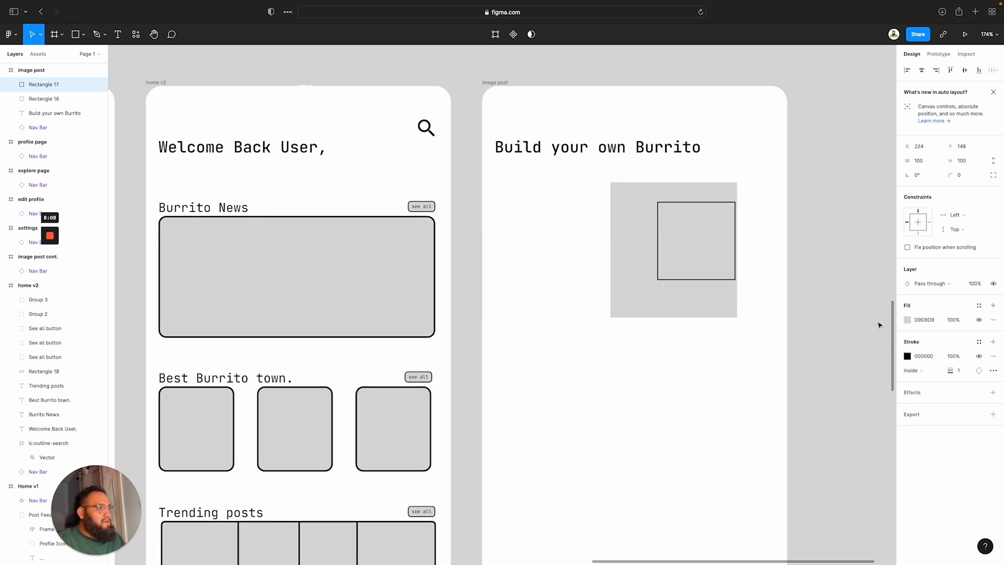
key(ctrl+z)
key(ctrl+z)
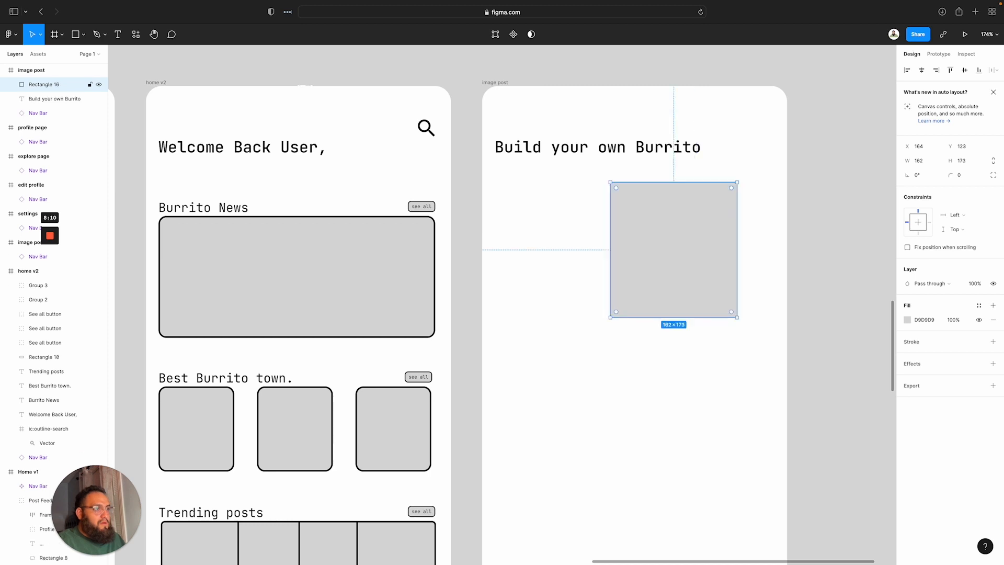
Give the image placeholder rectangle a black 000000 inside stroke of weight 2 and a corner radius of 5
click(930, 345)
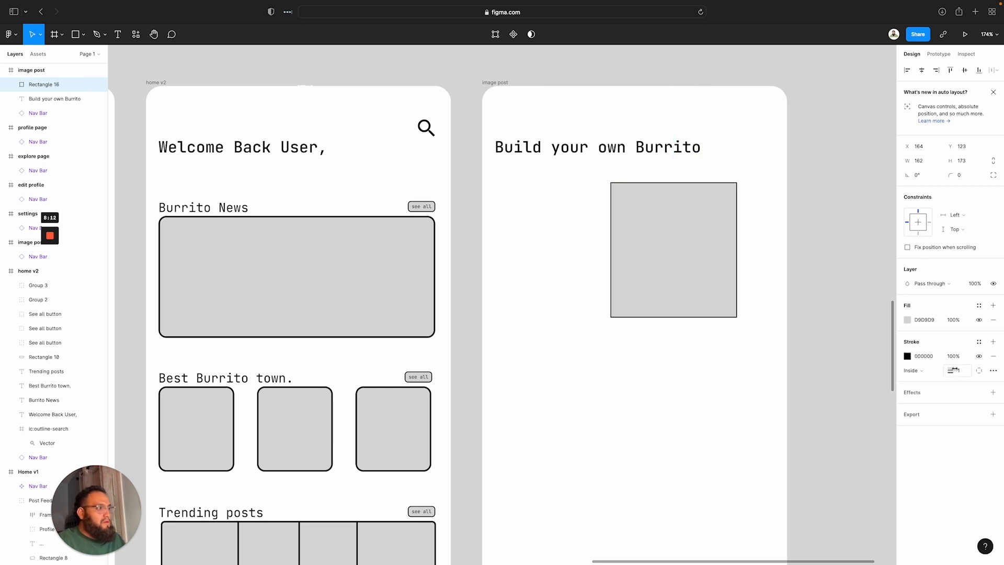
drag(955, 369, 956, 369)
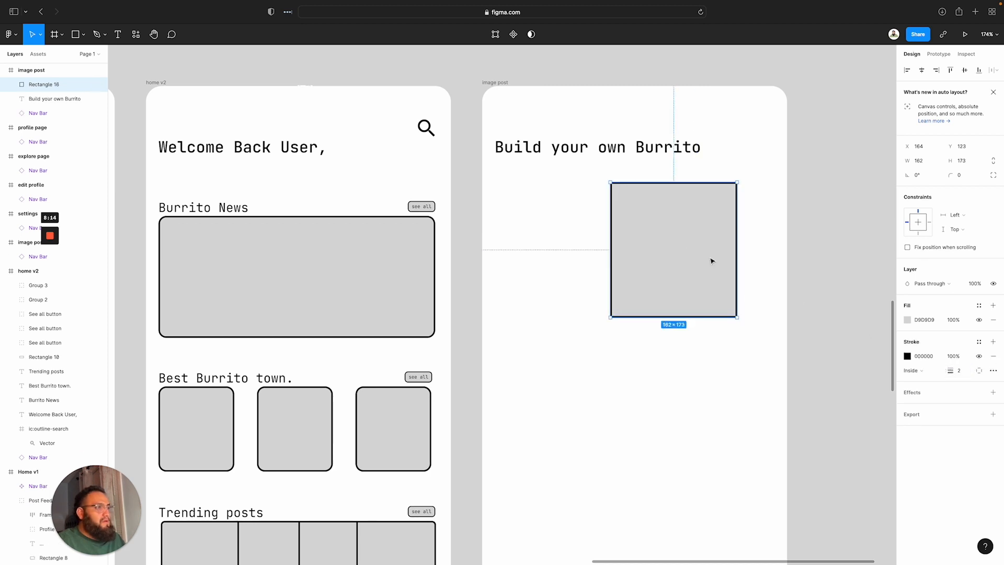
mouse_move(711, 261)
mouse_down()
mouse_move(697, 253)
mouse_move(707, 250)
mouse_up()
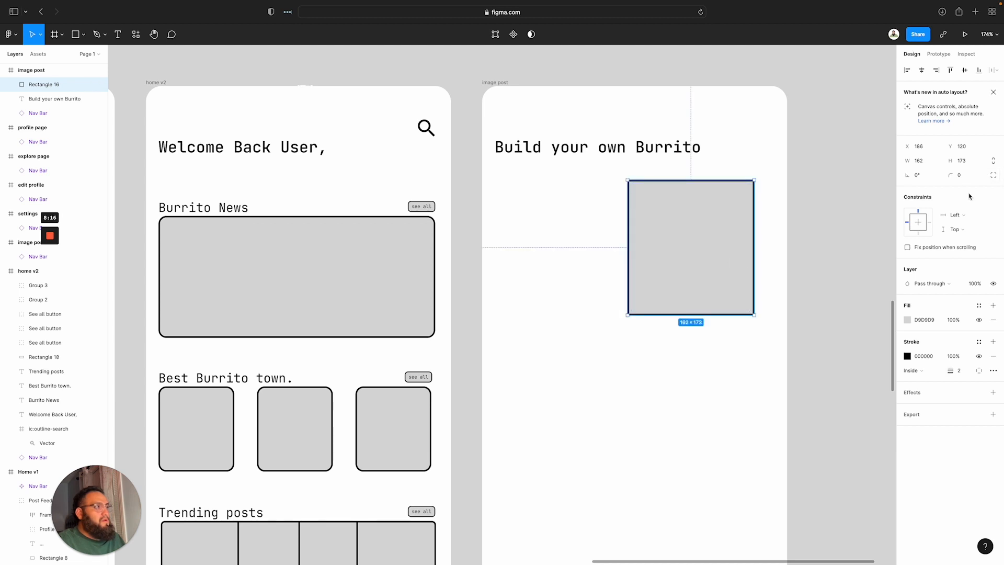
click(963, 176)
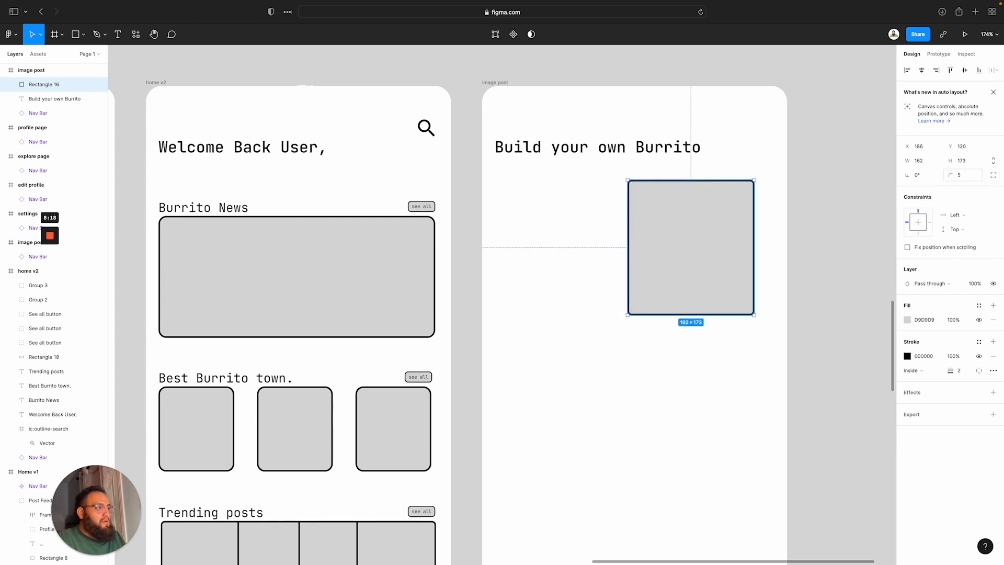
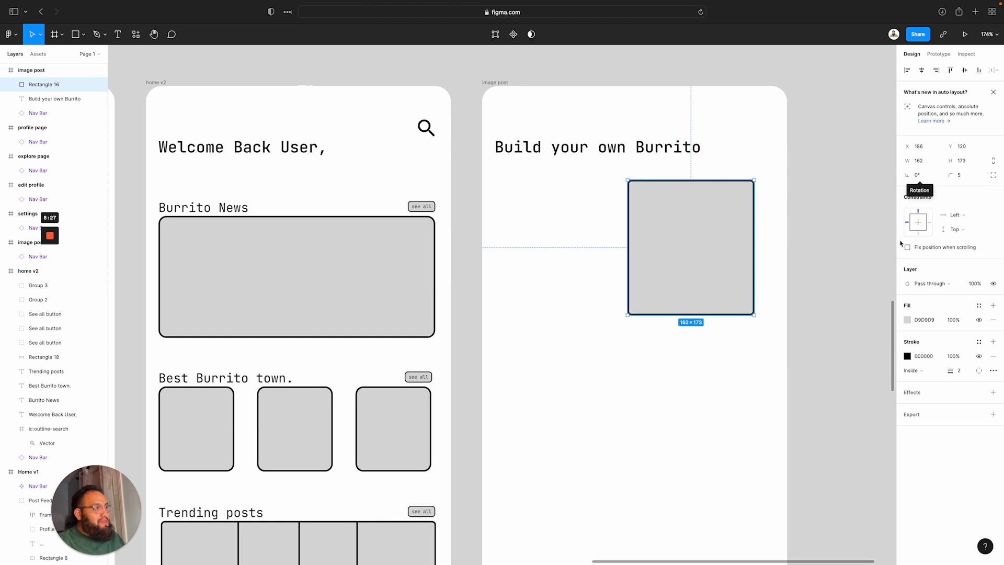
Reposition the placeholder rectangle to X 199, Y 120, near the right edge of the image post frame
scroll(711, 240, up, 3)
mouse_move(710, 240)
mouse_down()
mouse_move(731, 252)
mouse_move(718, 250)
mouse_up()
click(576, 245)
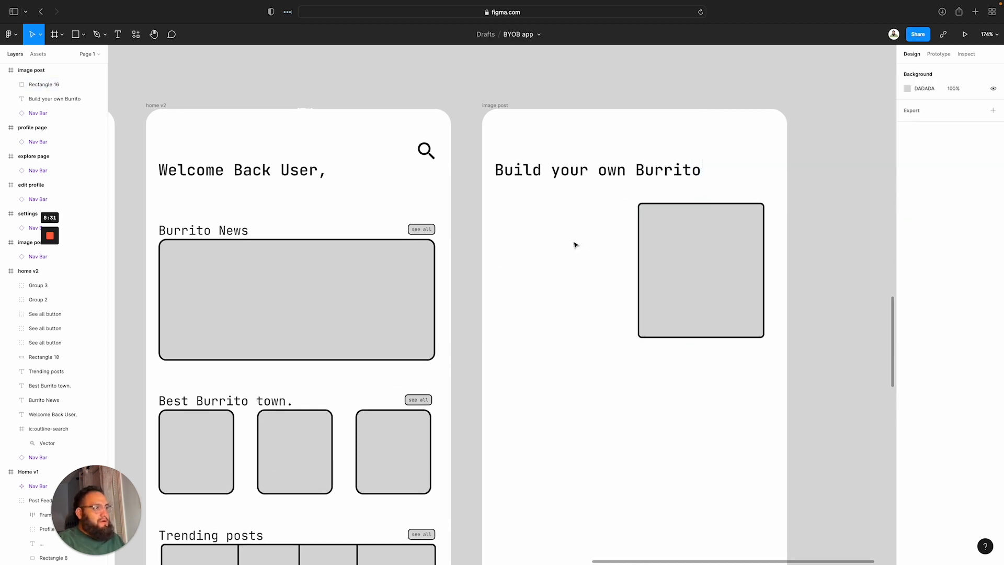
Draw a diagonal line from the placeholder's upper-left to its lower-right corner and set its stroke weight to 2
key(l)
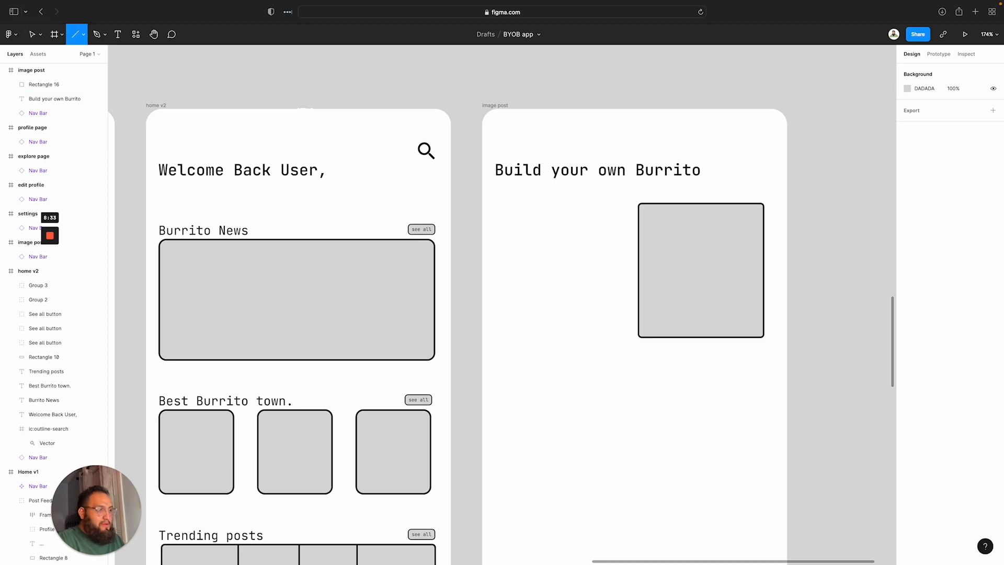
drag(640, 206, 763, 336)
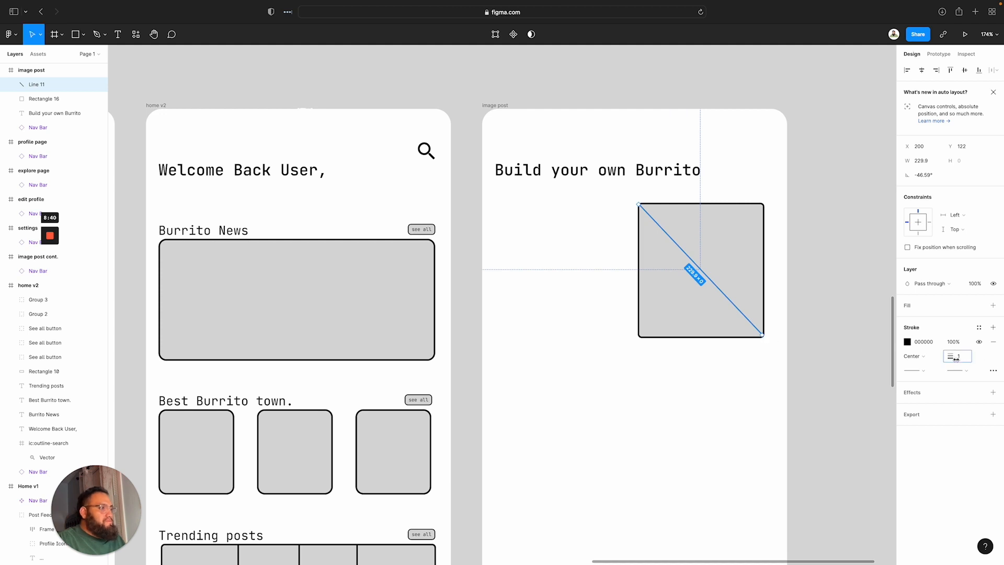
drag(956, 359, 957, 360)
Draw the opposite diagonal, fit its lower end into the placeholder's lower-left corner, and set its stroke weight to 2
key(l)
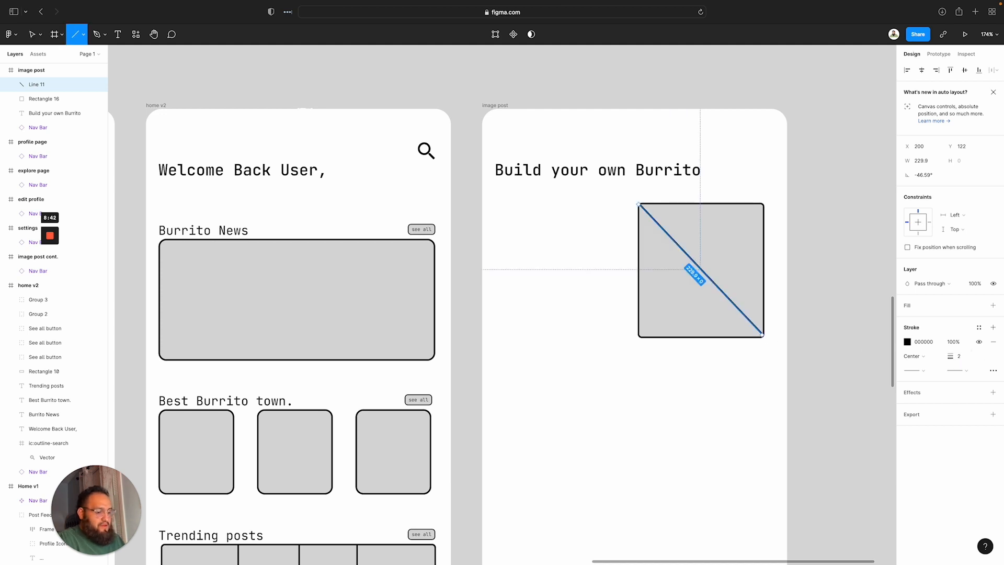
drag(669, 297, 715, 242)
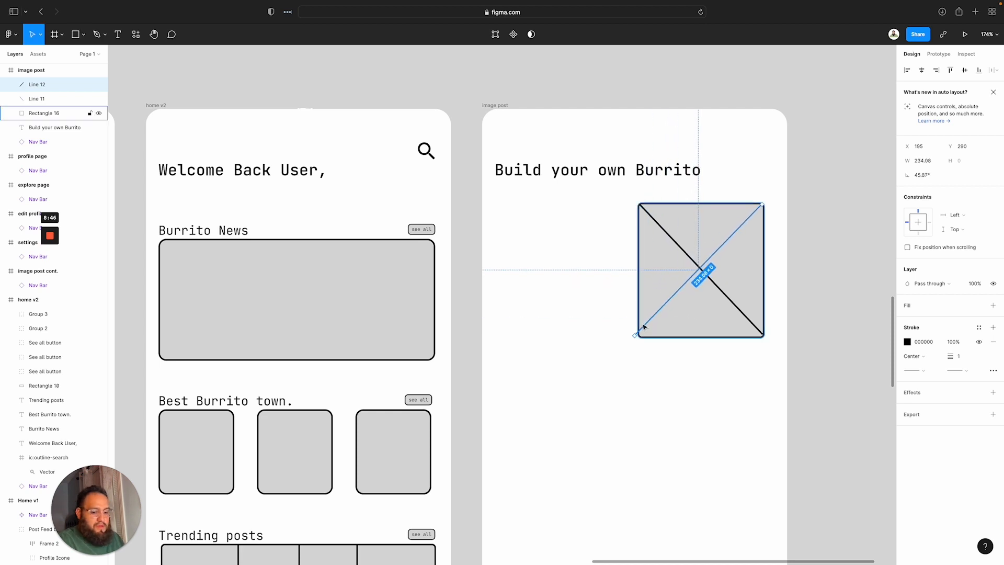
scroll(636, 332, up, 10)
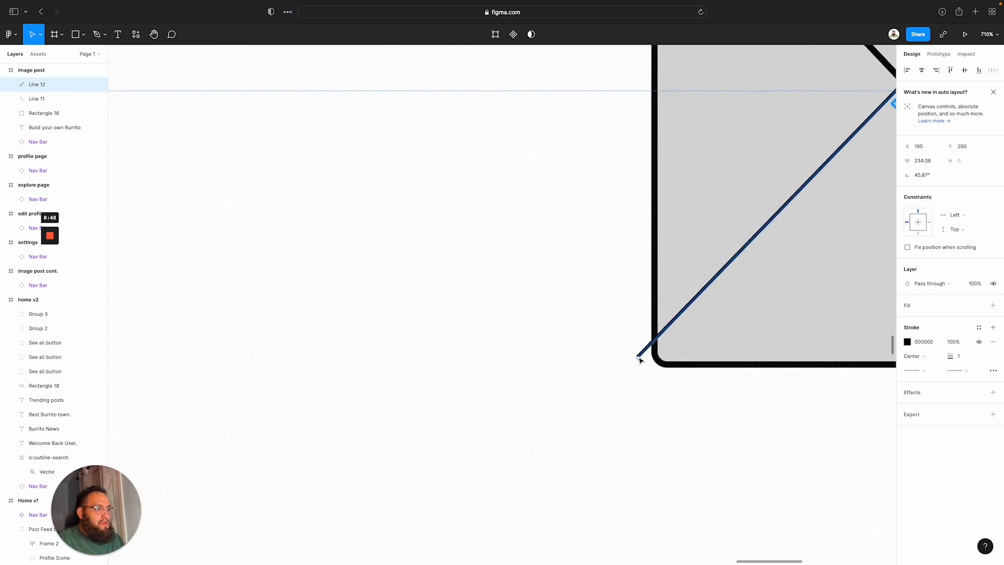
drag(638, 357, 661, 361)
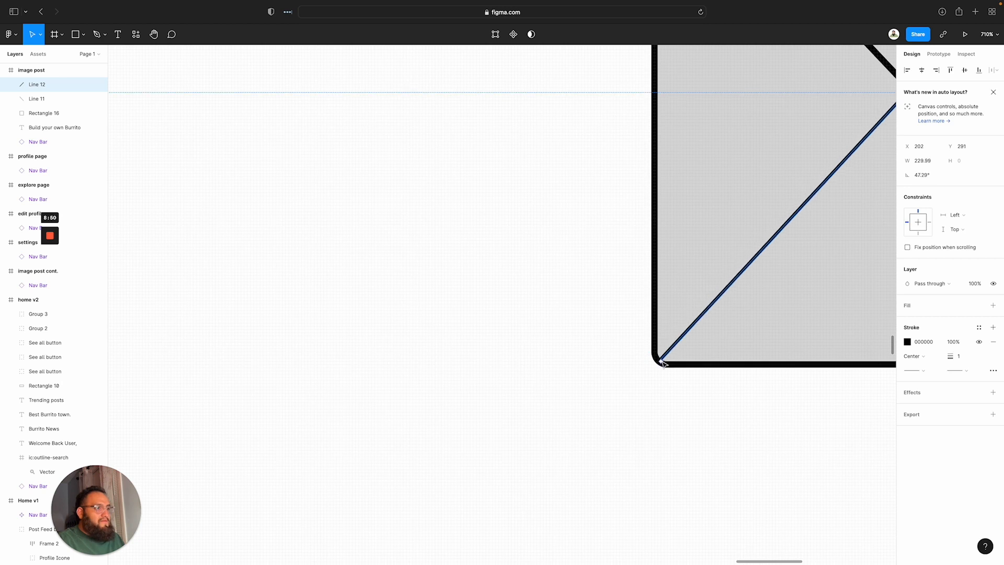
drag(945, 350, 949, 351)
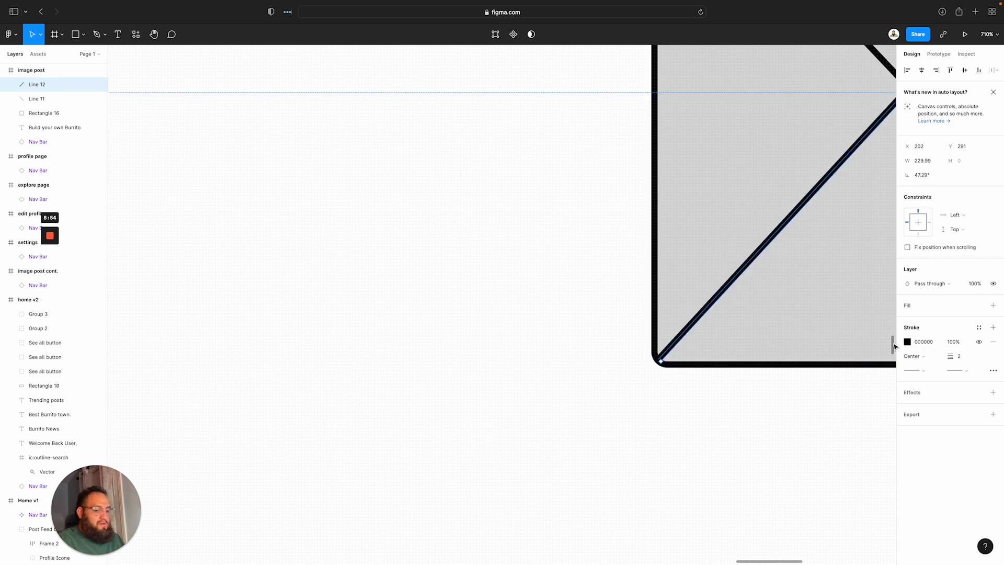
Move the placeholder rectangle together with both diagonals slightly up, closer to the "Build your own Burrito" heading
scroll(894, 347, down, 5)
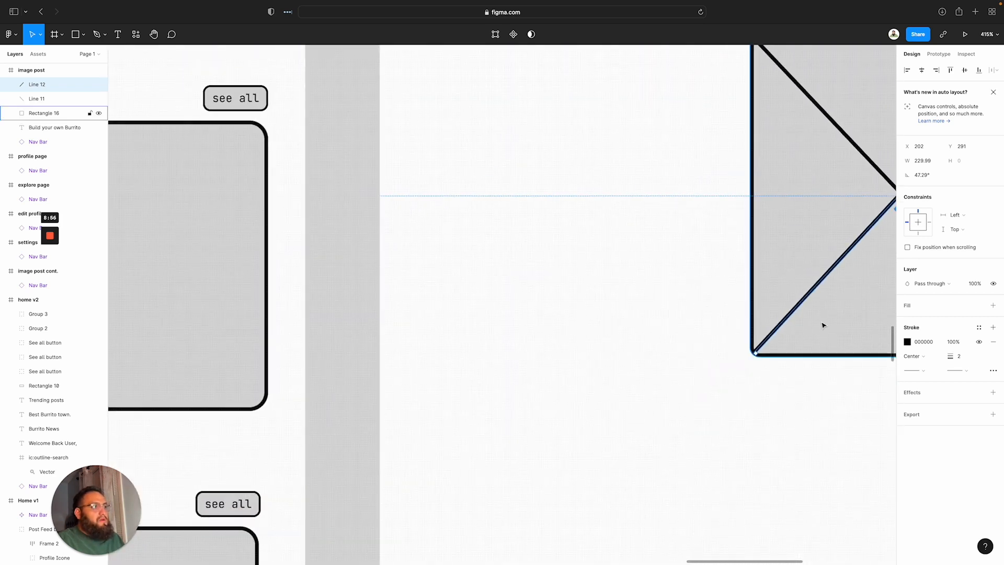
scroll(821, 324, down, 4)
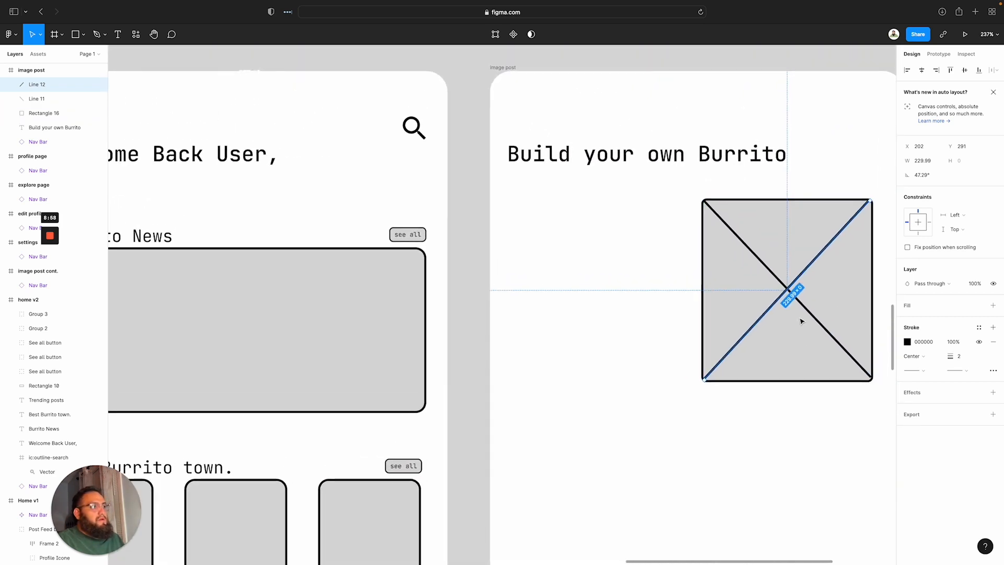
scroll(800, 320, right, 2)
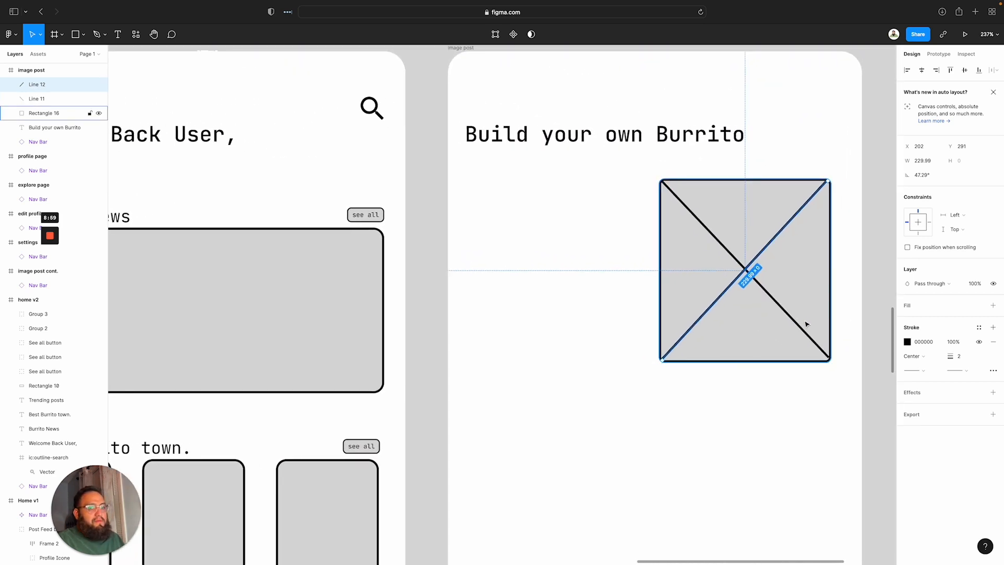
click(790, 273)
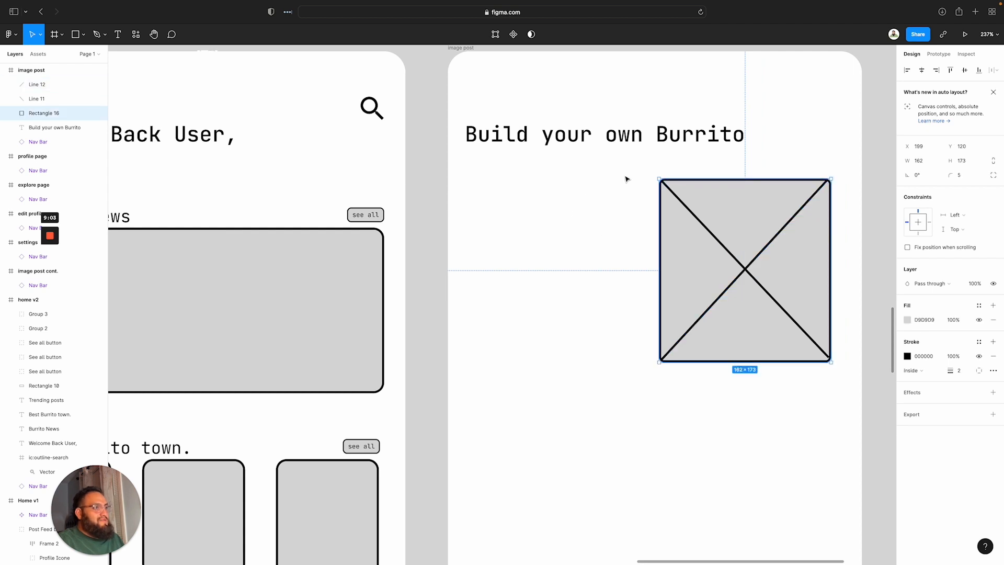
drag(626, 179, 855, 366)
mouse_move(770, 352)
mouse_down()
mouse_move(776, 332)
mouse_move(780, 338)
mouse_move(768, 338)
mouse_move(771, 328)
mouse_move(769, 336)
mouse_up()
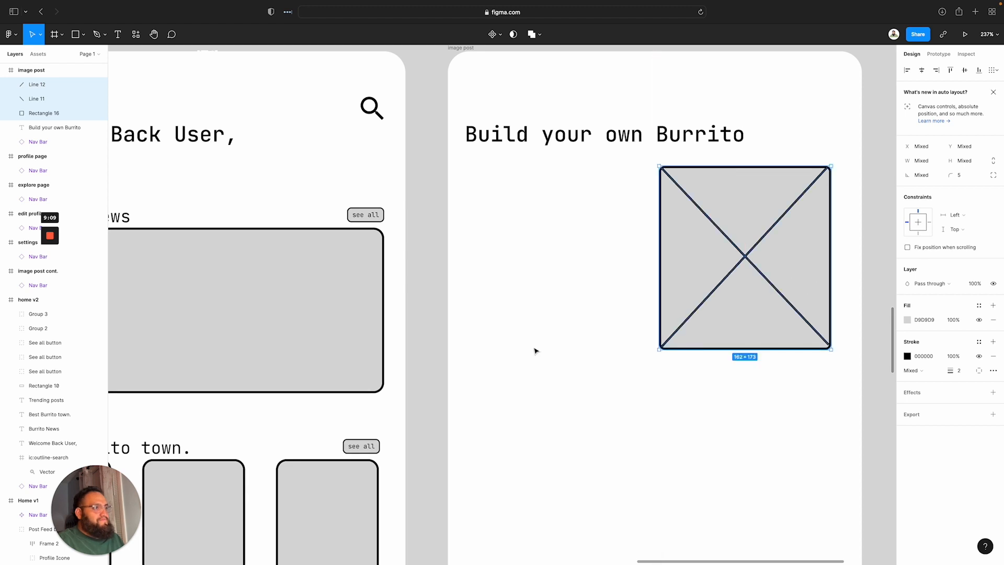
click(535, 351)
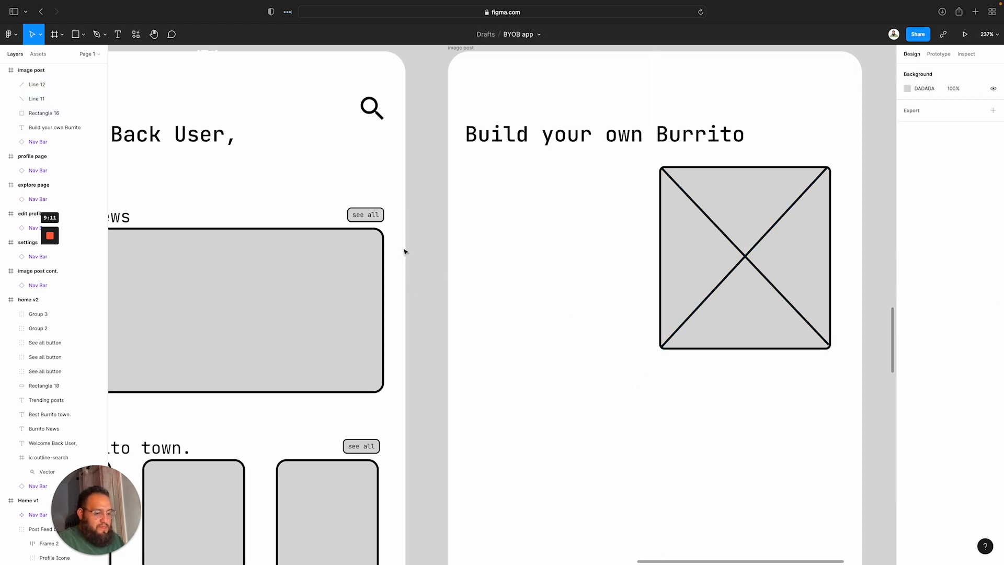
Add the text label "Upload Picture" at X 32, Y 121, beside the image placeholder in the image post frame
key(t)
click(482, 181)
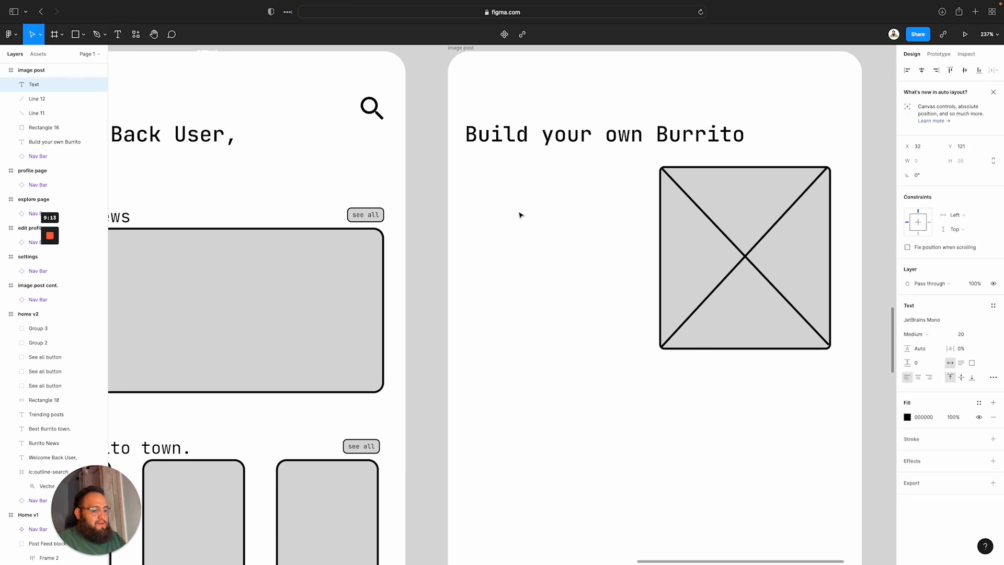
text(Upload)
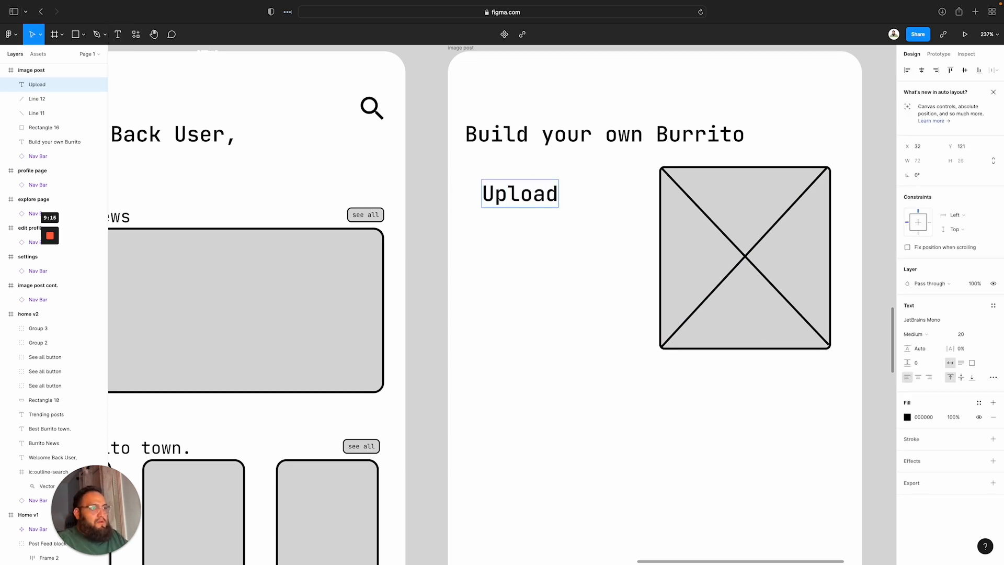
text( PIcture)
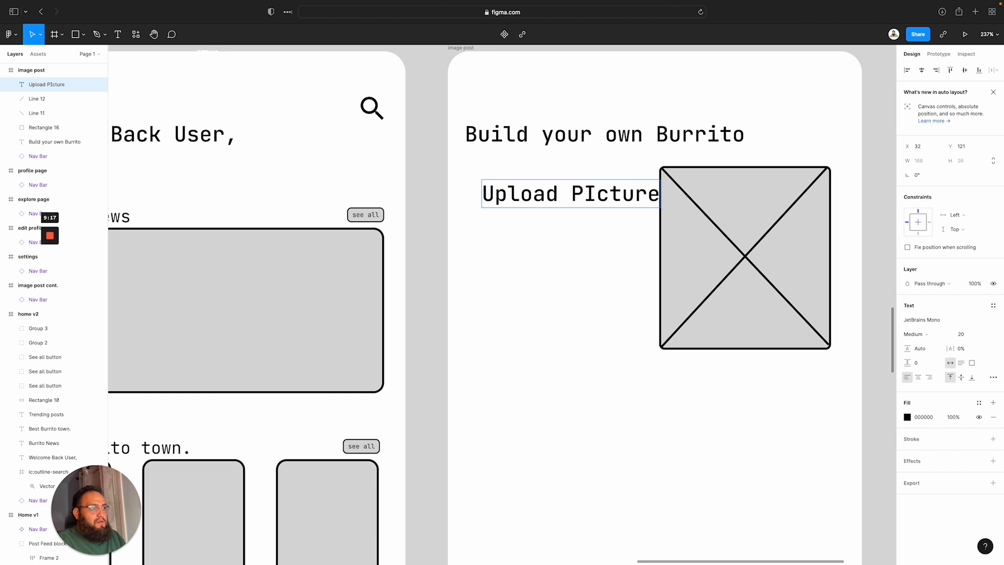
key(BackSpace)
key(BackSpace)
text(ic)
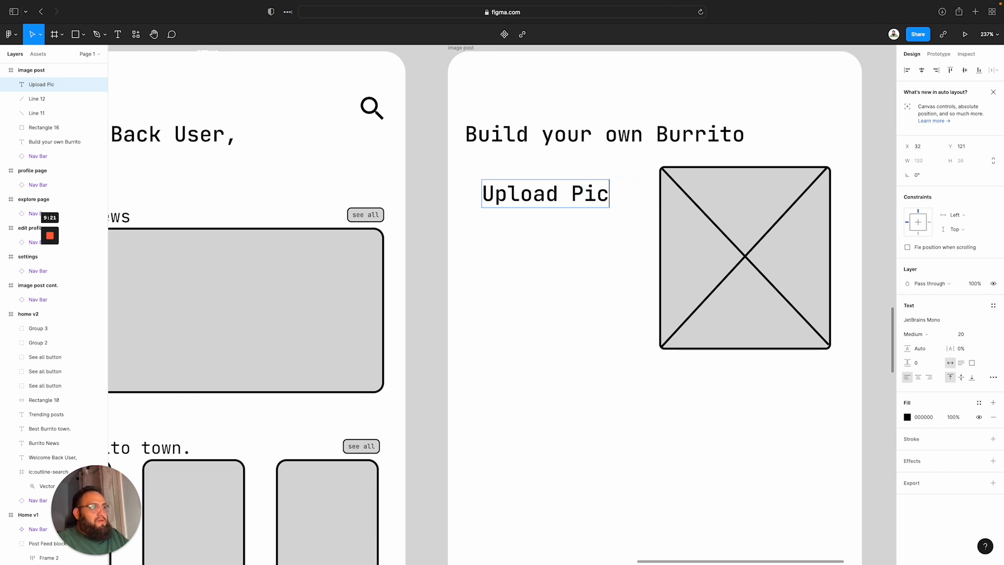
text(ture)
Set the font size of the "Upload Picture" label to 14
scroll(502, 304, left, 2)
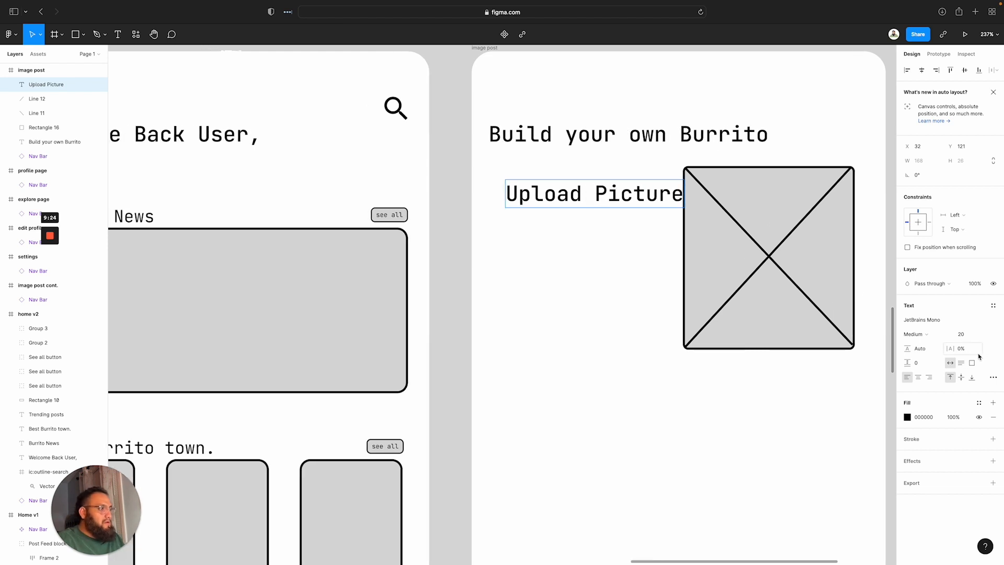
key(alt+shift+Left)
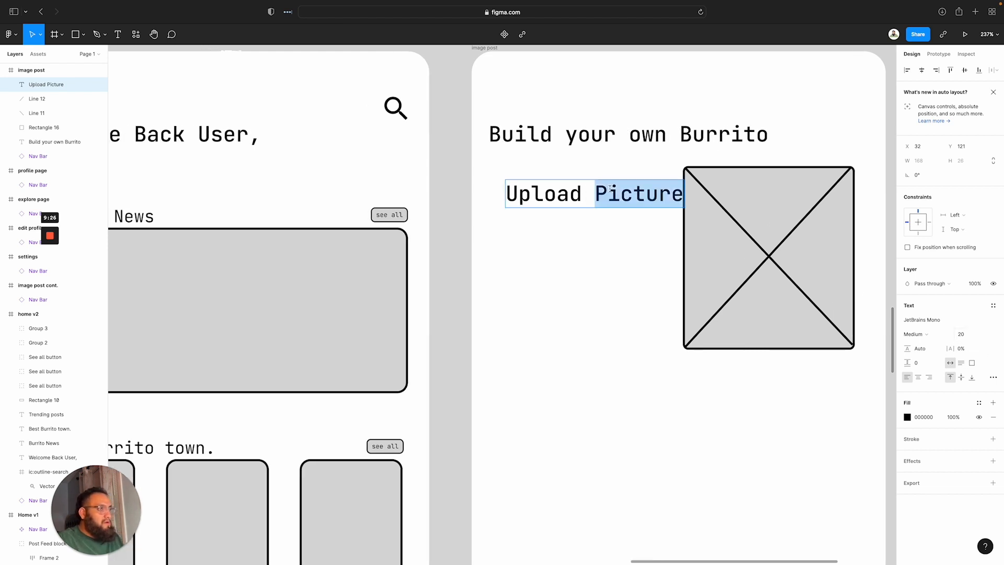
key(alt+shift+Left)
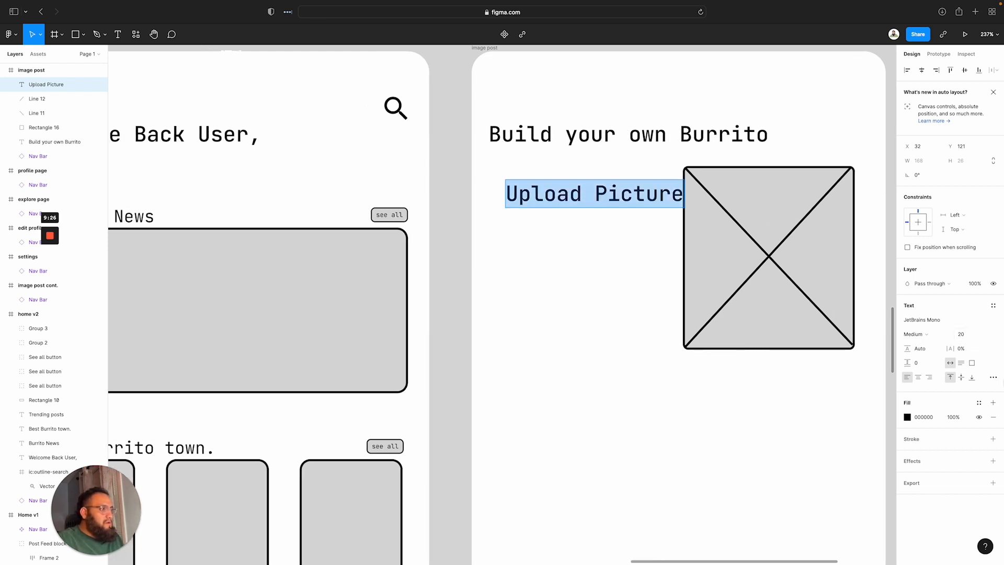
click(977, 337)
click(976, 303)
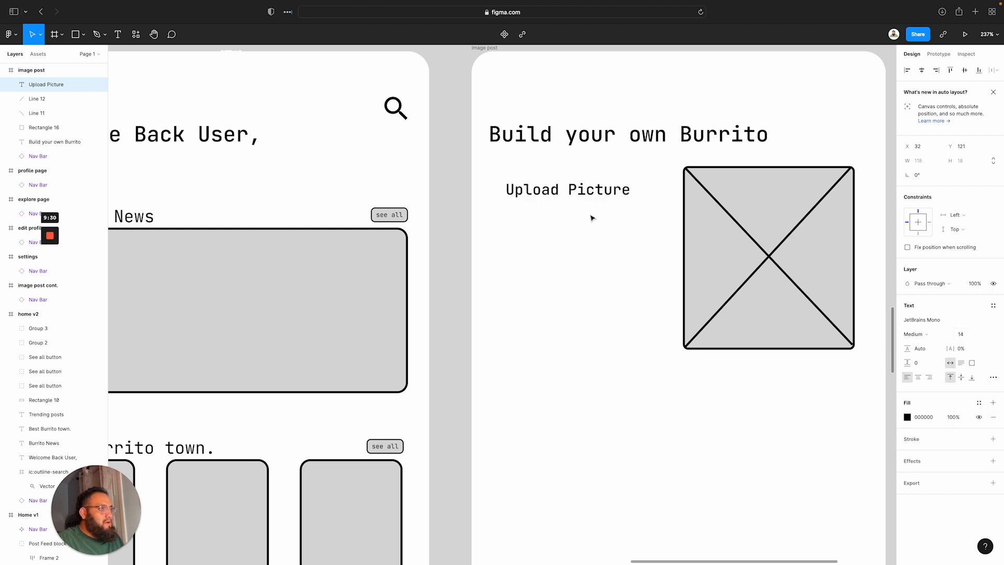
key(Escape)
Move the "Upload Picture" label level with the placeholder's top edge and slightly indented from the heading, at X 37, Y 110
drag(556, 187, 547, 182)
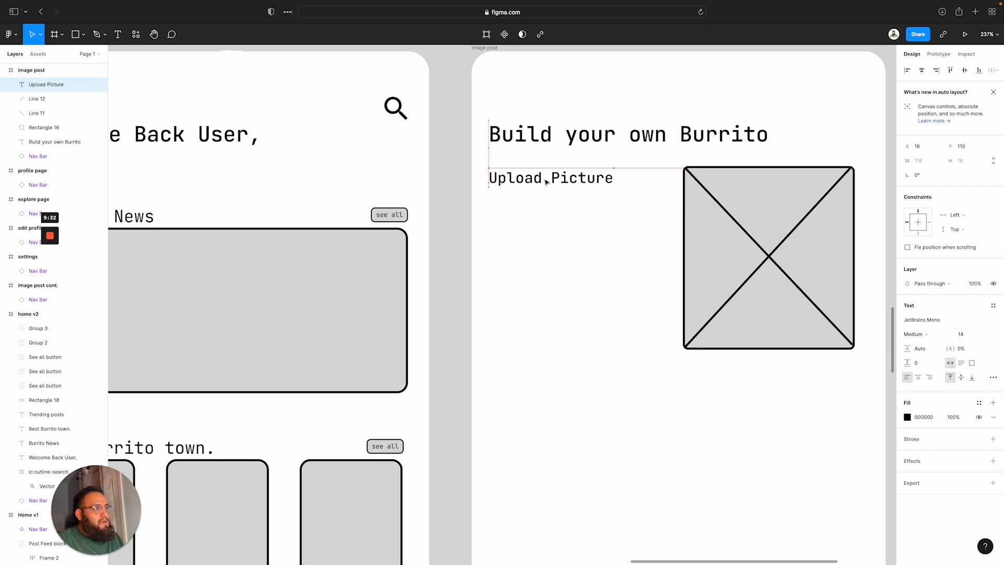
click(581, 291)
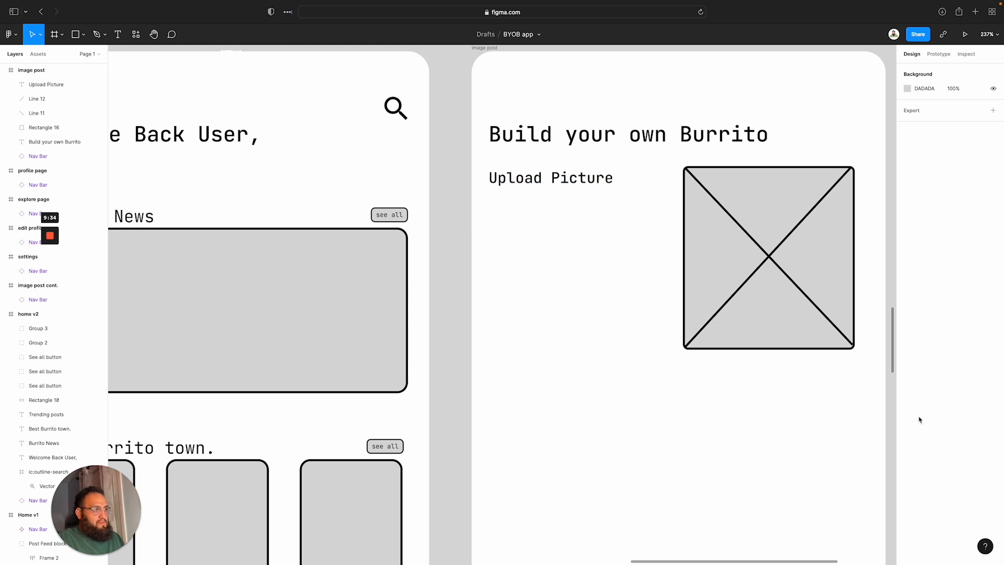
scroll(889, 413, down, 5)
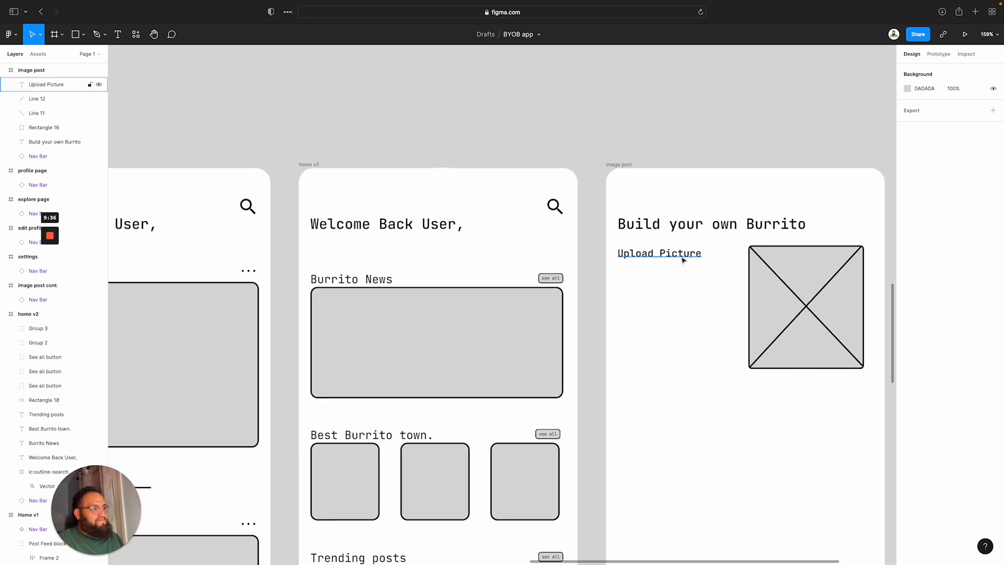
click(672, 256)
drag(672, 256, 687, 256)
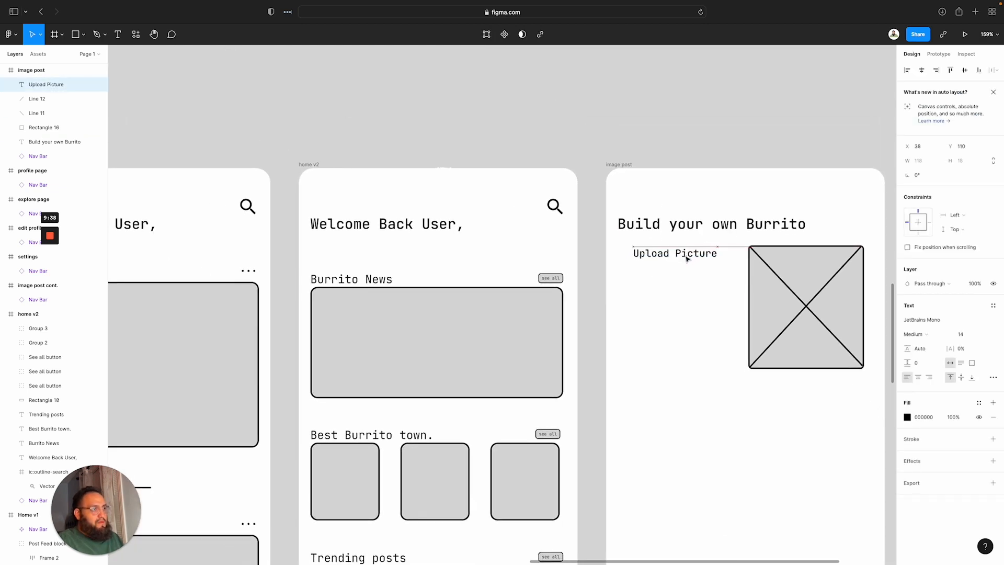
click(688, 336)
scroll(780, 383, down, 3)
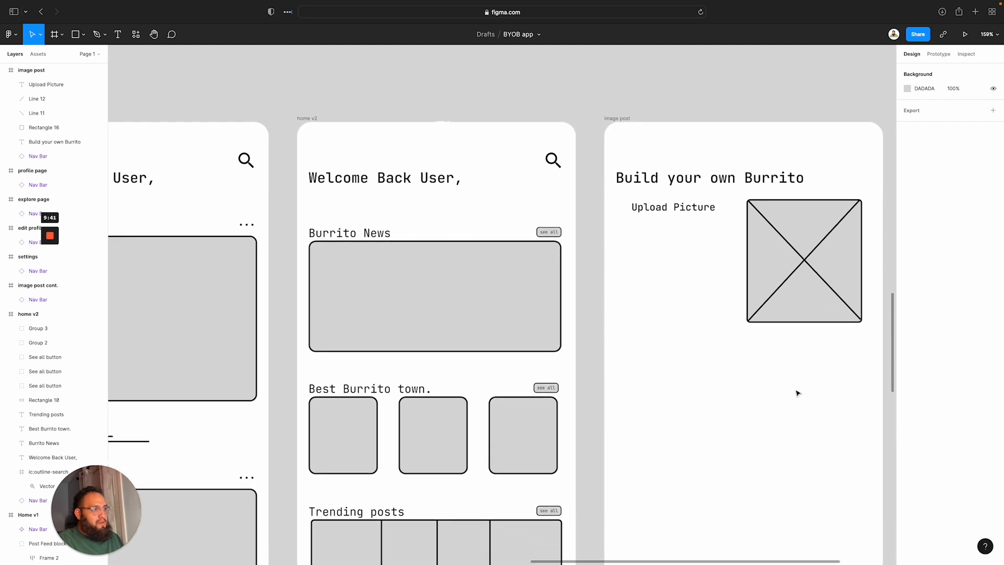
scroll(795, 329, right, 1)
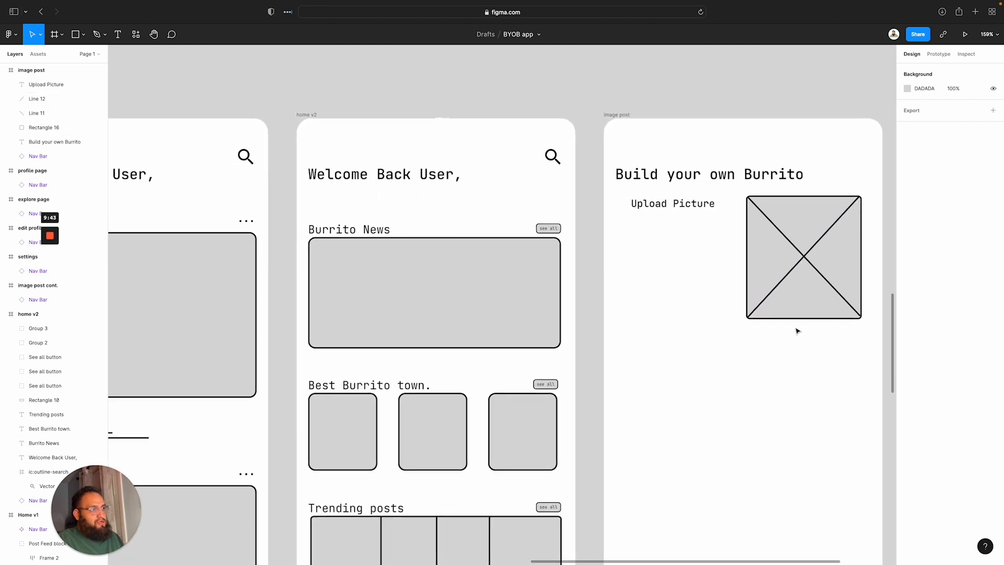
mouse_move(683, 212)
mouse_down()
mouse_move(688, 307)
mouse_move(689, 216)
mouse_move(679, 214)
mouse_up()
Draw a rectangle about 135 by 33 over the "Upload Picture" label, with a black stroke of weight 2 and corner radius 4
key(r)
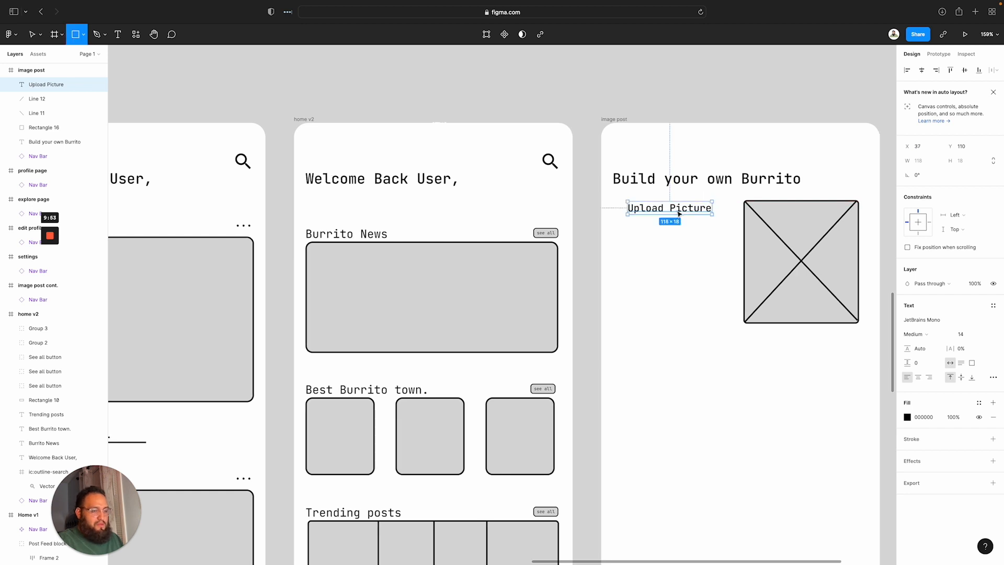
drag(622, 196, 718, 223)
click(918, 343)
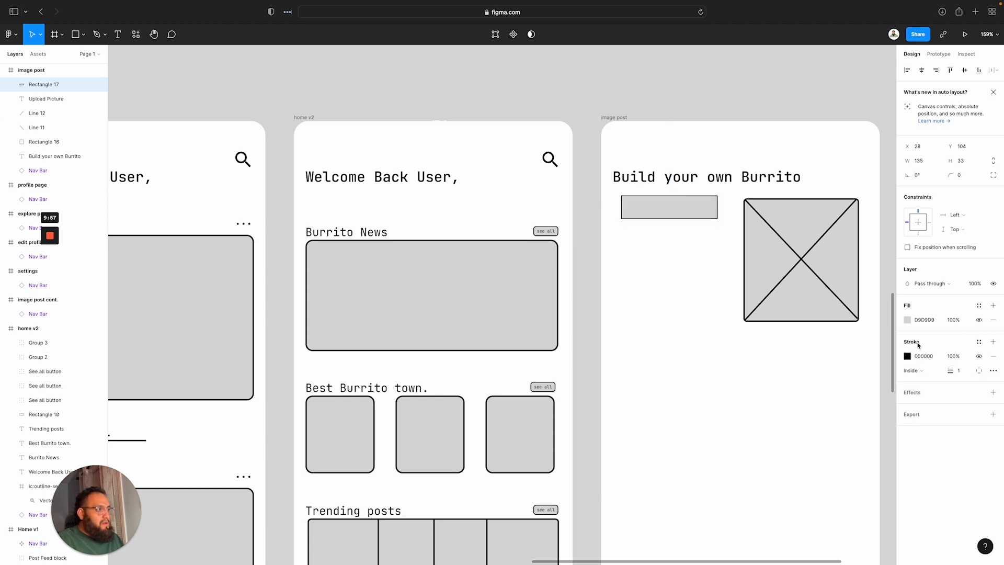
text(2)
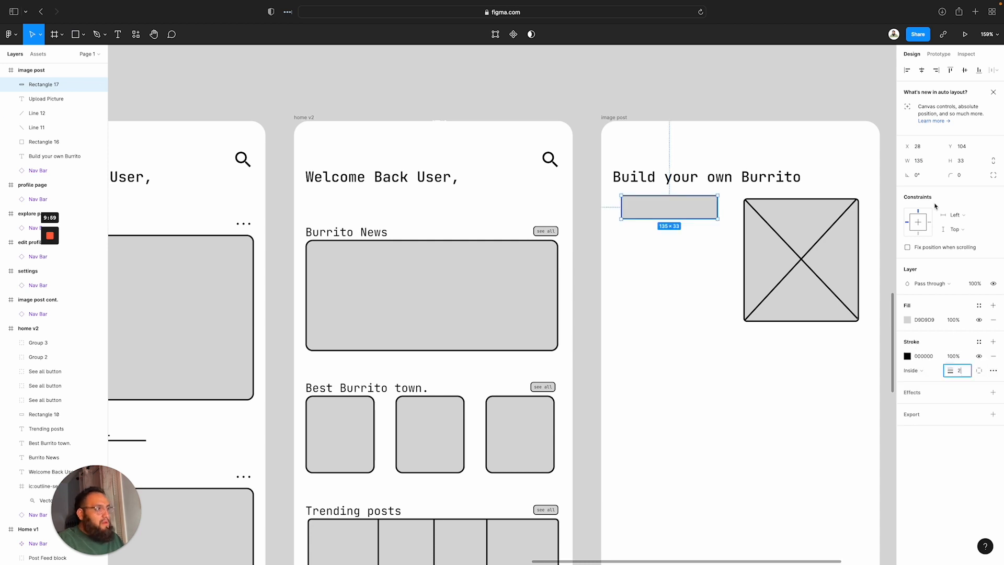
click(960, 175)
text(4)
key(Return)
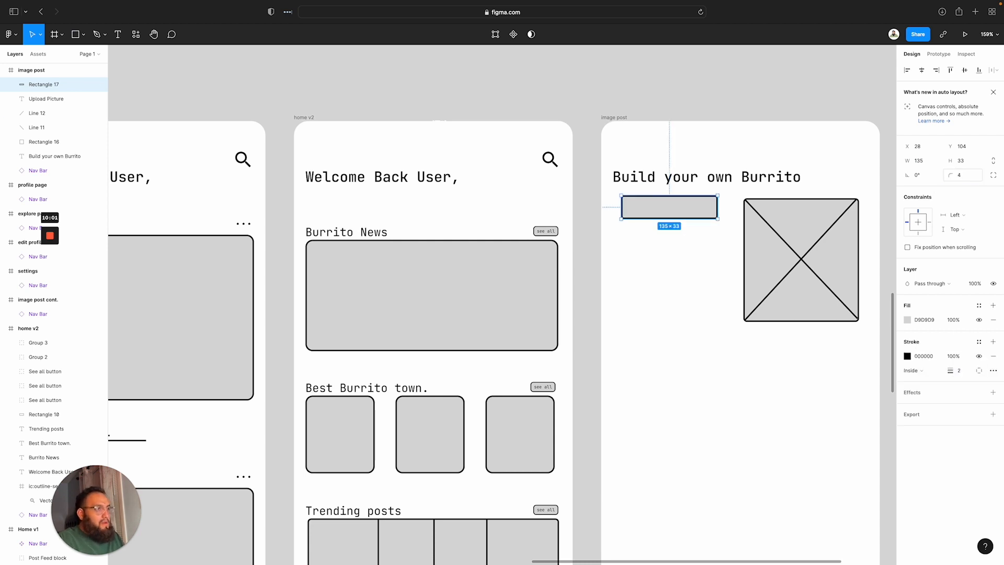
Send the new rectangle to the back, behind the "Upload Picture" text
click(704, 231)
click(685, 209)
right_click(686, 207)
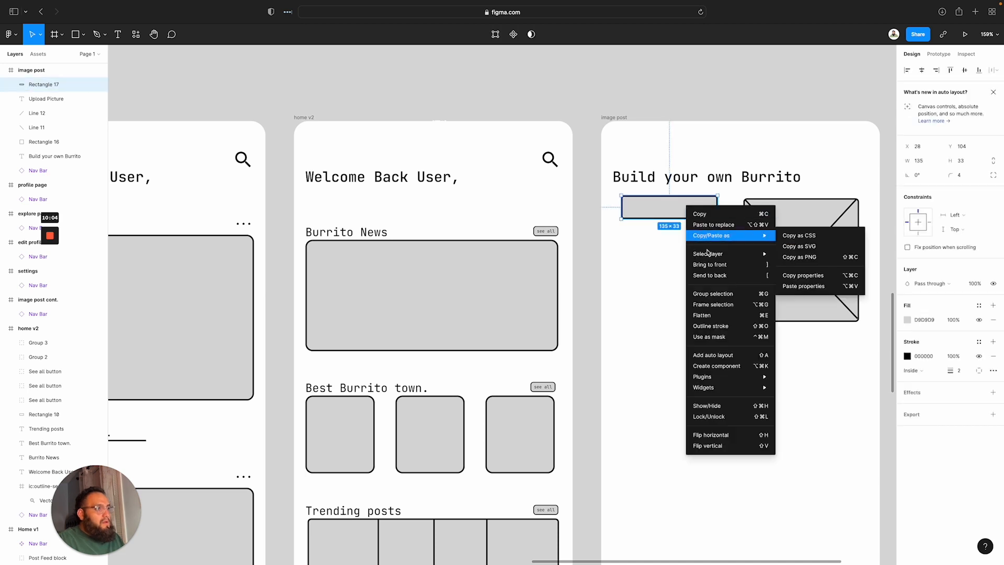
click(737, 276)
click(689, 236)
click(704, 214)
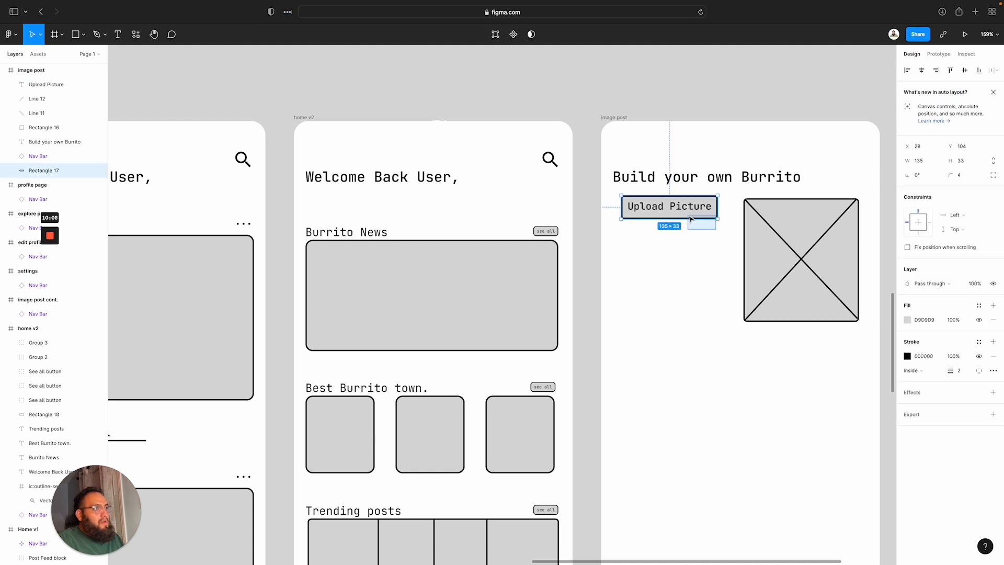
Move the button rectangle and its "Upload Picture" text together to X 31, Y 110, level with the placeholder's top edge
click(695, 253)
drag(720, 232, 657, 199)
key(super+z)
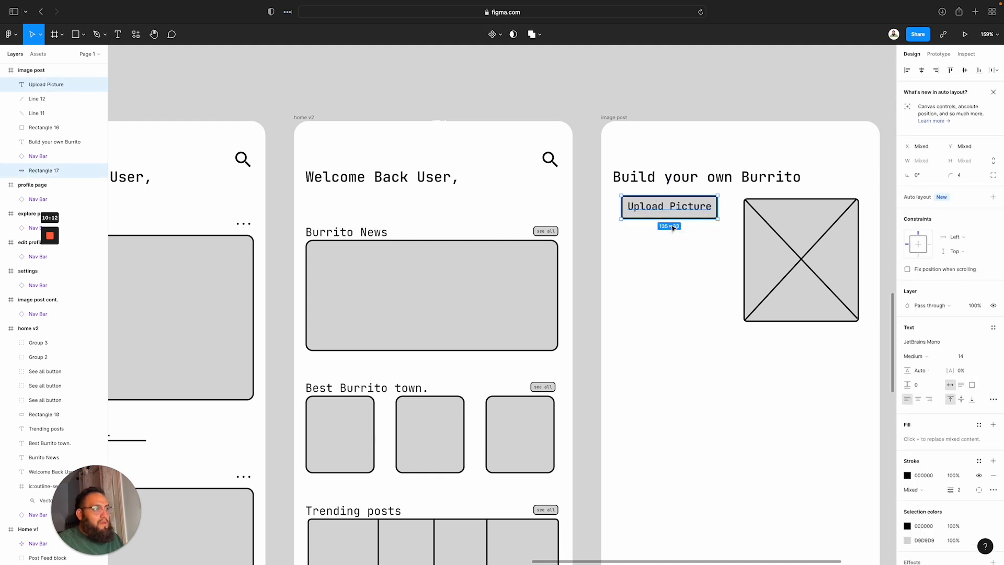
drag(696, 233, 673, 217)
click(719, 379)
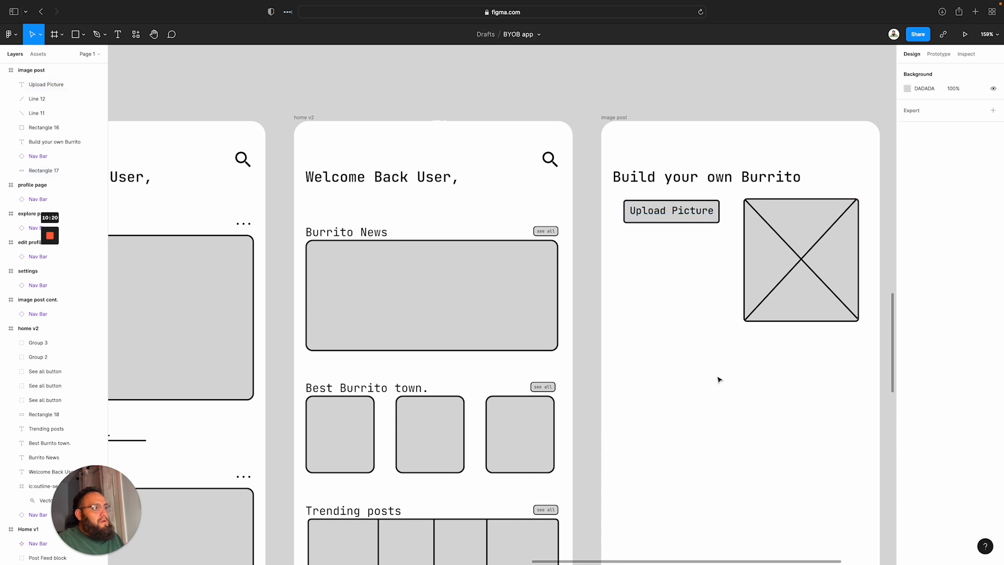
Add the text label "Caption" below the upload button and place it just under the level of the placeholder's lower edge
scroll(695, 370, down, 3)
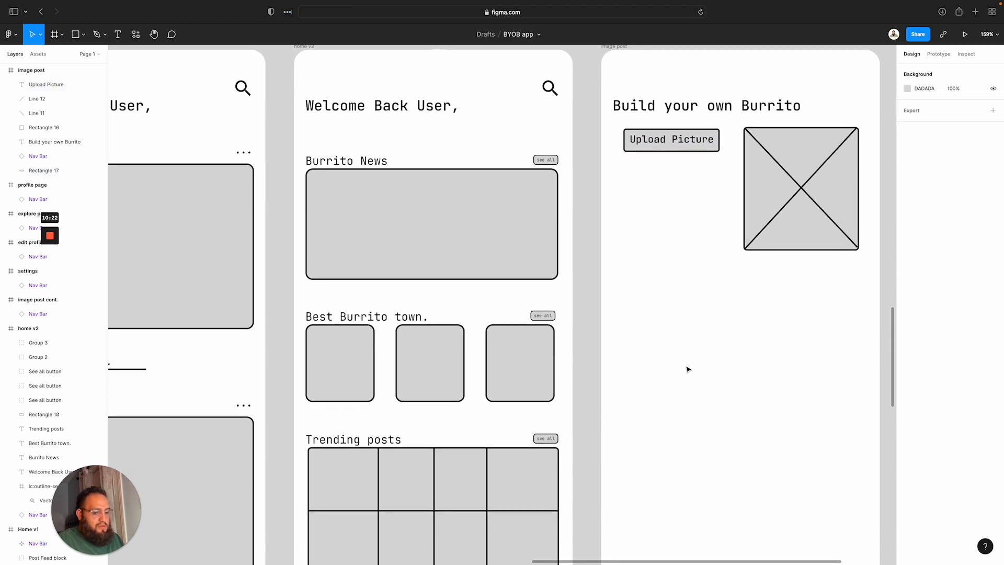
key(t)
click(630, 275)
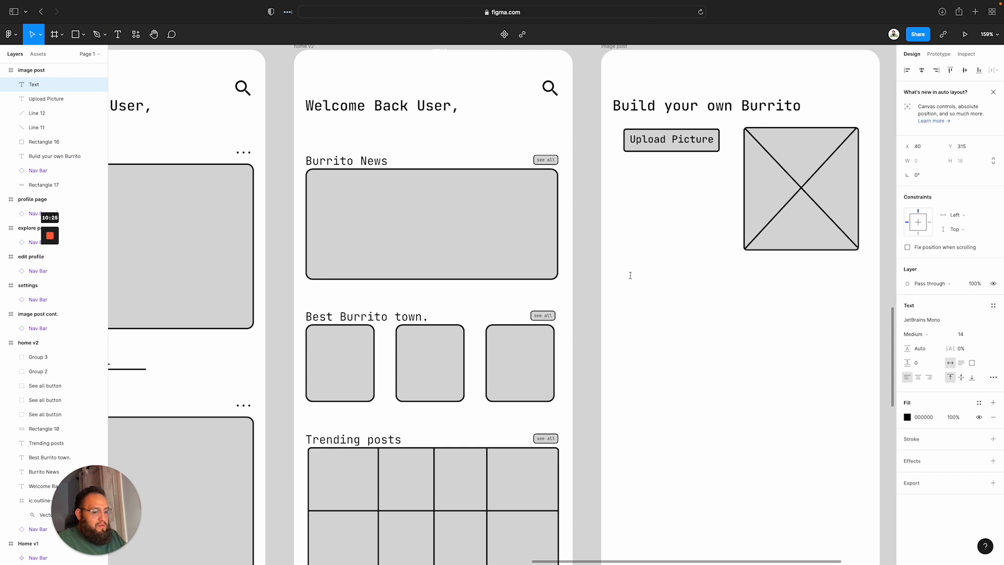
text(CApt)
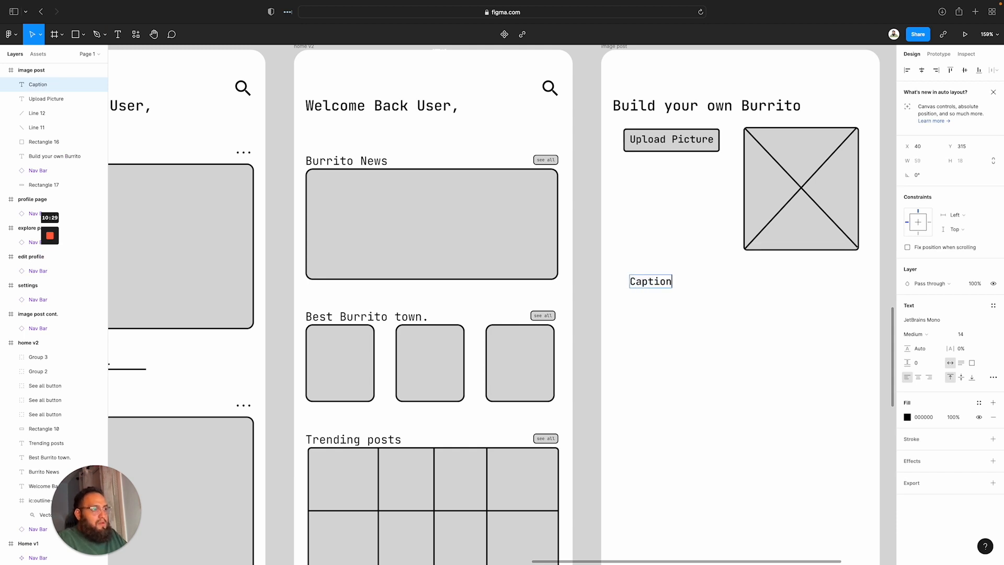
mouse_move(657, 283)
mouse_down()
mouse_move(647, 255)
mouse_move(782, 303)
mouse_move(834, 343)
mouse_move(873, 354)
mouse_up()
click(671, 303)
Draw a caption box about 343 by 128 beneath the "Caption" label and centre it horizontally in the image post frame
scroll(671, 302, down, 1)
key(r)
drag(818, 327, 816, 333)
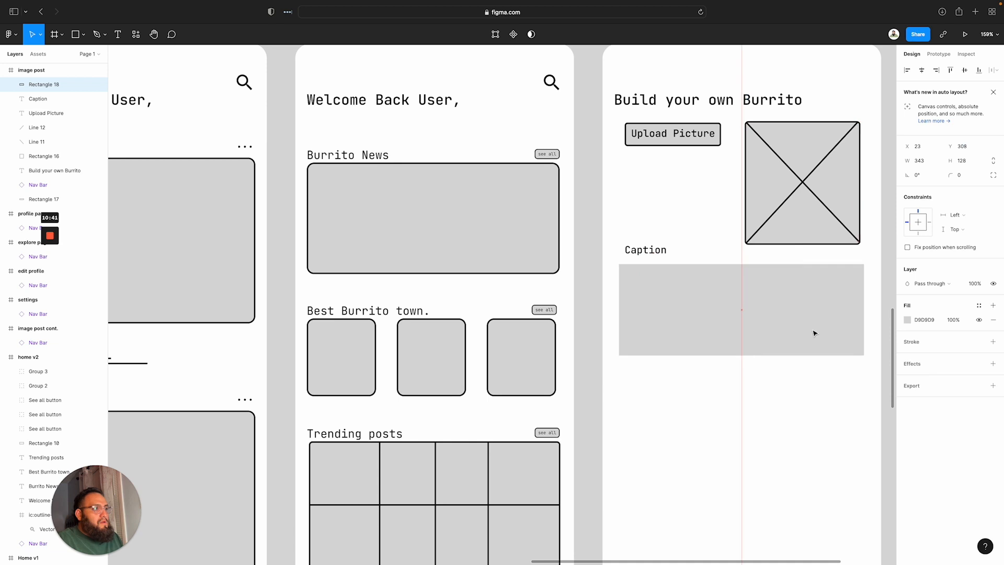
click(923, 71)
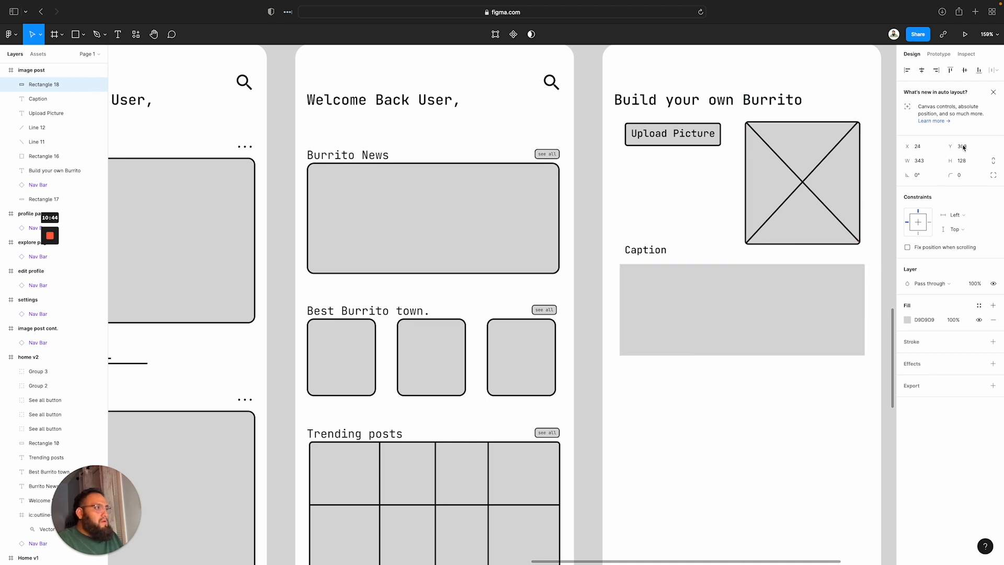
Give the caption box corner radius 5 and a black stroke of weight 2, and align the "Caption" label with its left edge
text(5)
key(Return)
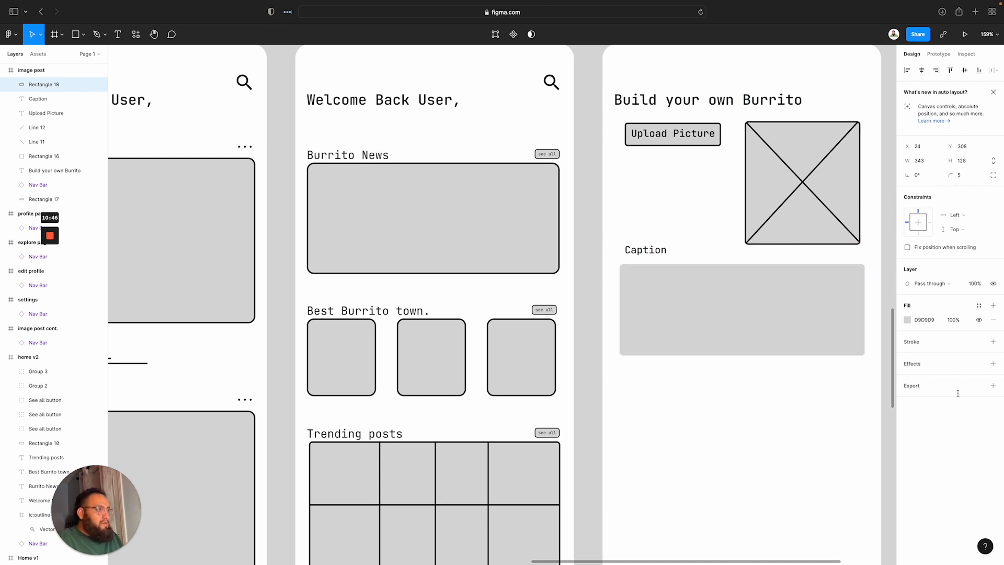
click(929, 344)
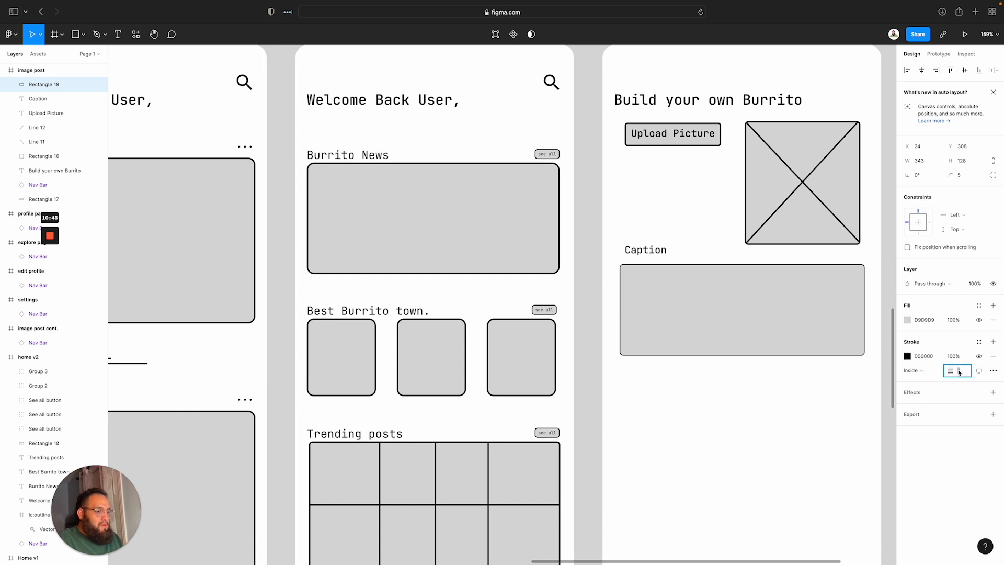
text(2)
key(Return)
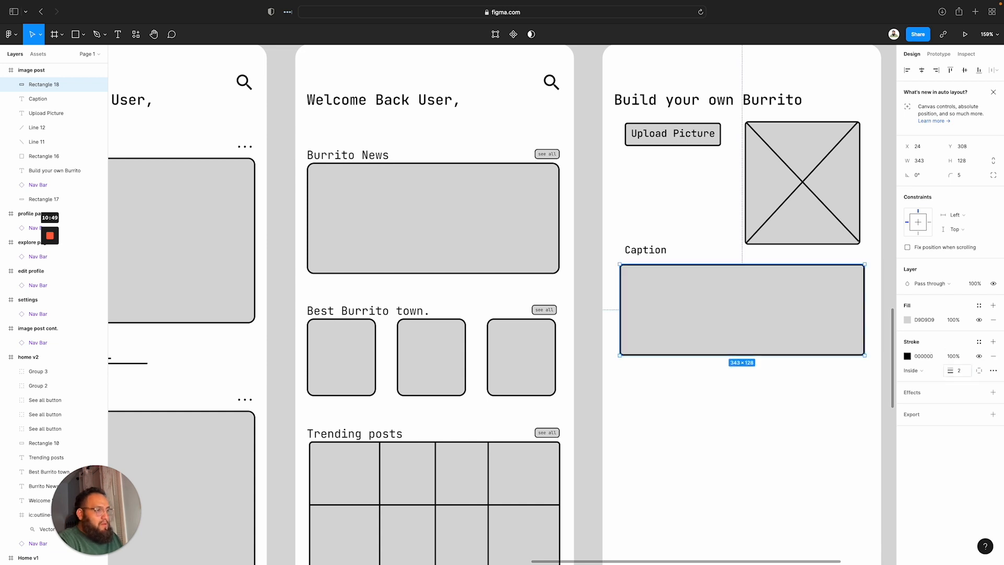
click(802, 417)
drag(647, 252, 641, 251)
Group the "Upload Picture" text with its rectangle and rename the group "upload picture button"
drag(655, 146, 656, 146)
shift+click(660, 125)
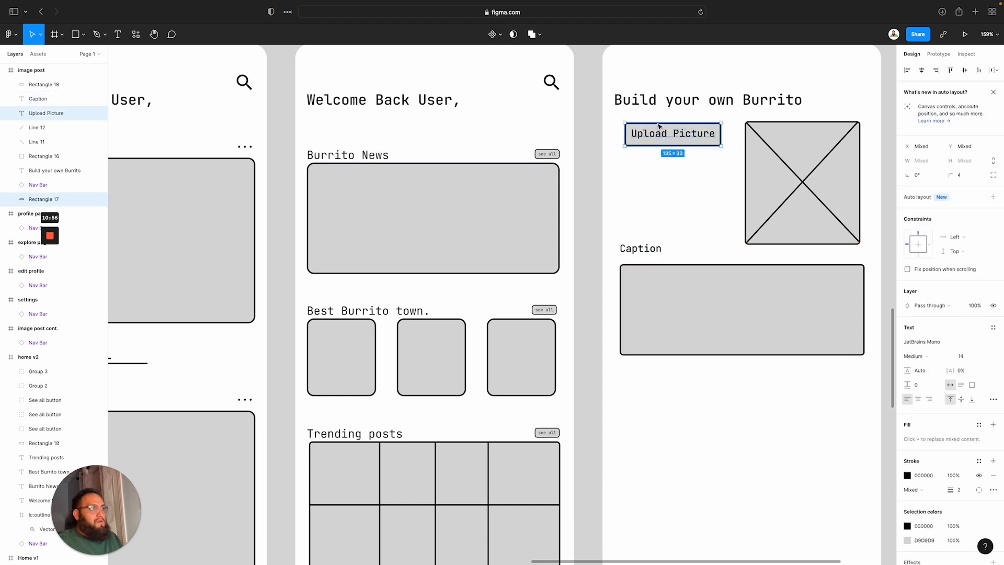
key(super+g)
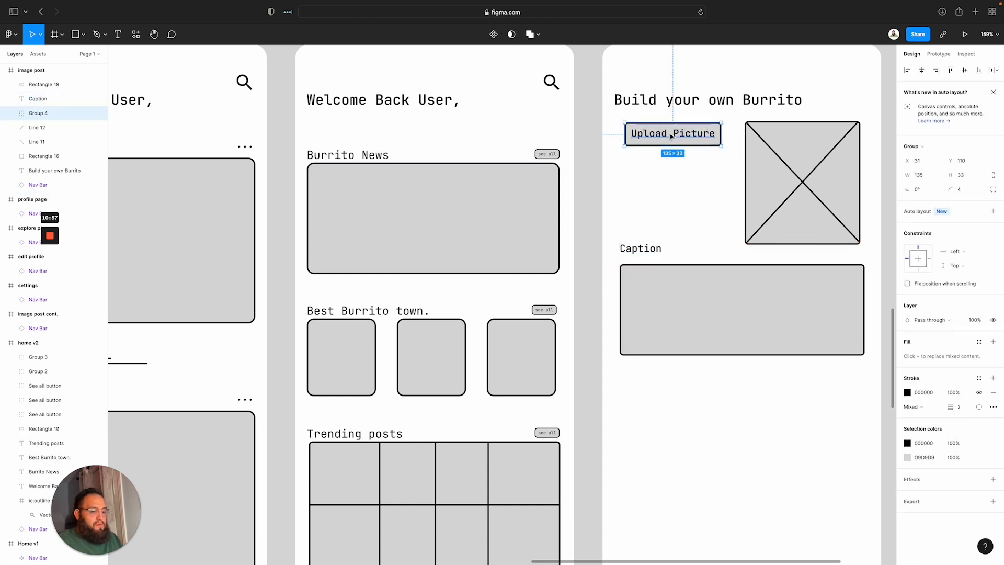
right_click(44, 114)
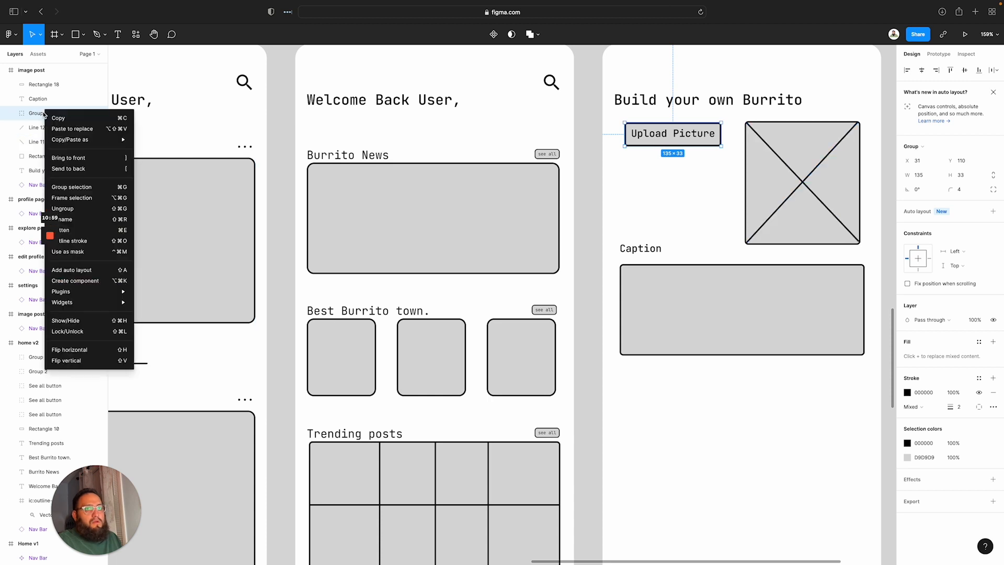
click(83, 219)
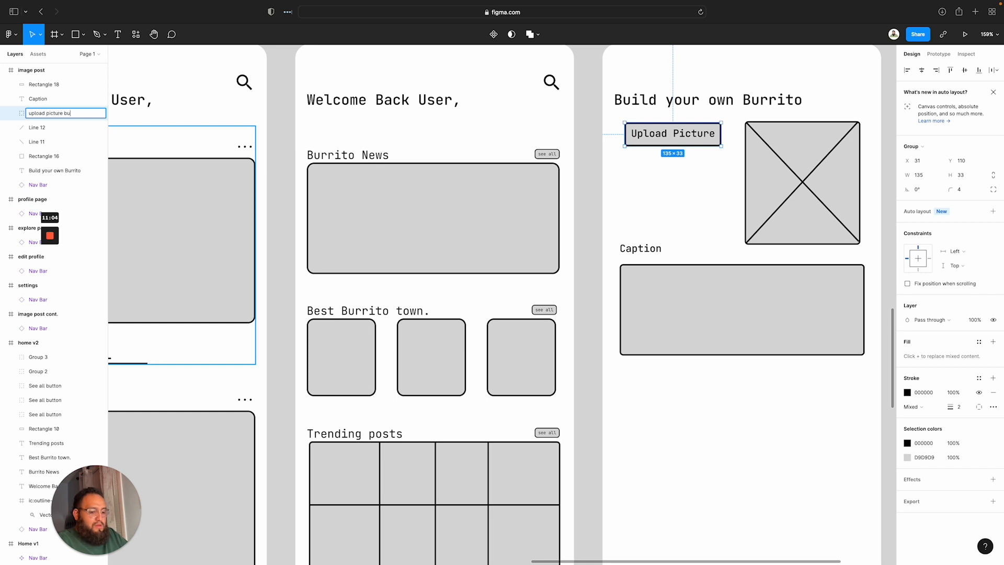
text(upload picture butt)
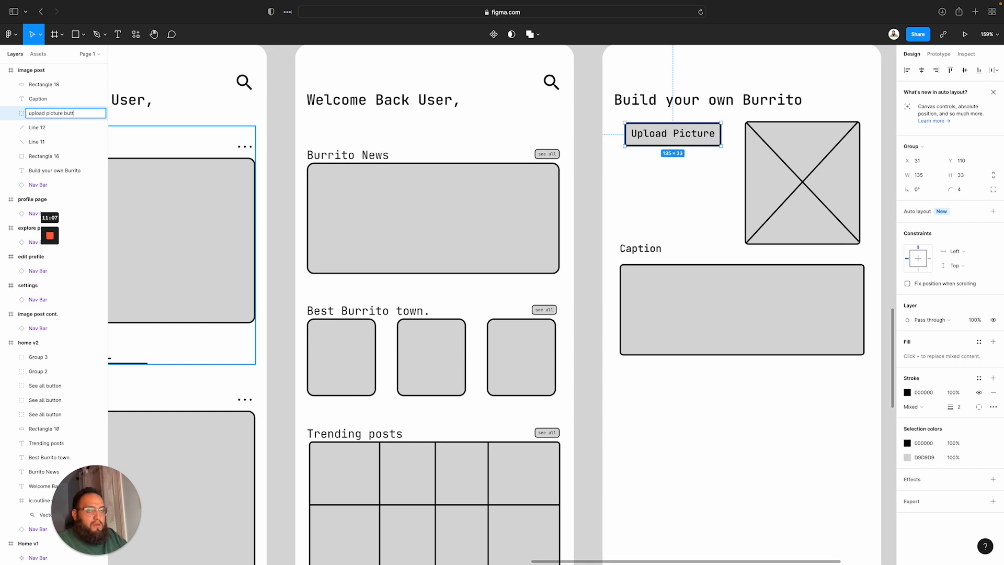
text(on)
key(Return)
Move the upload picture button group to X 16, Y 110, aligned with the left edge of the "Build your own Burrito" heading
click(698, 147)
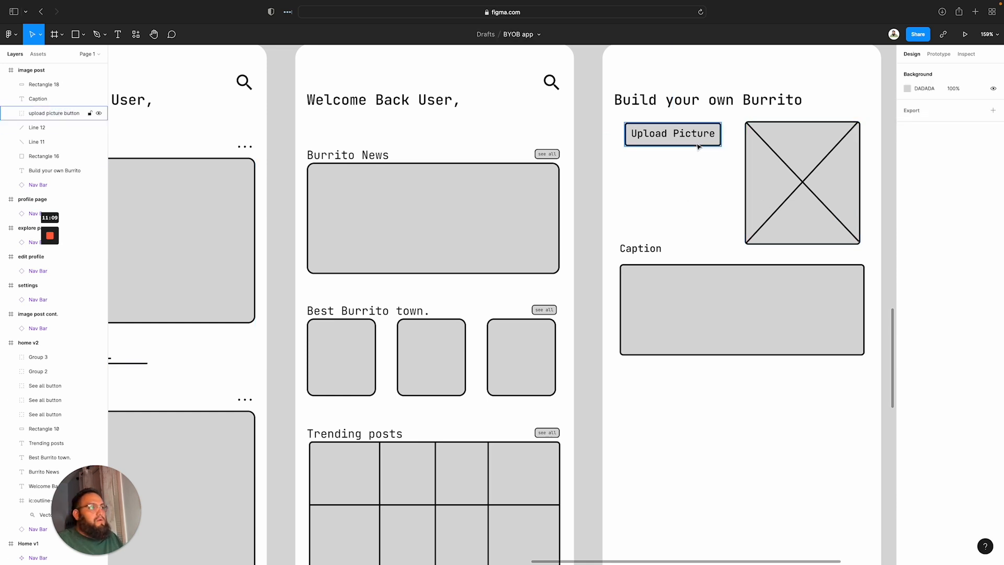
drag(699, 147, 691, 146)
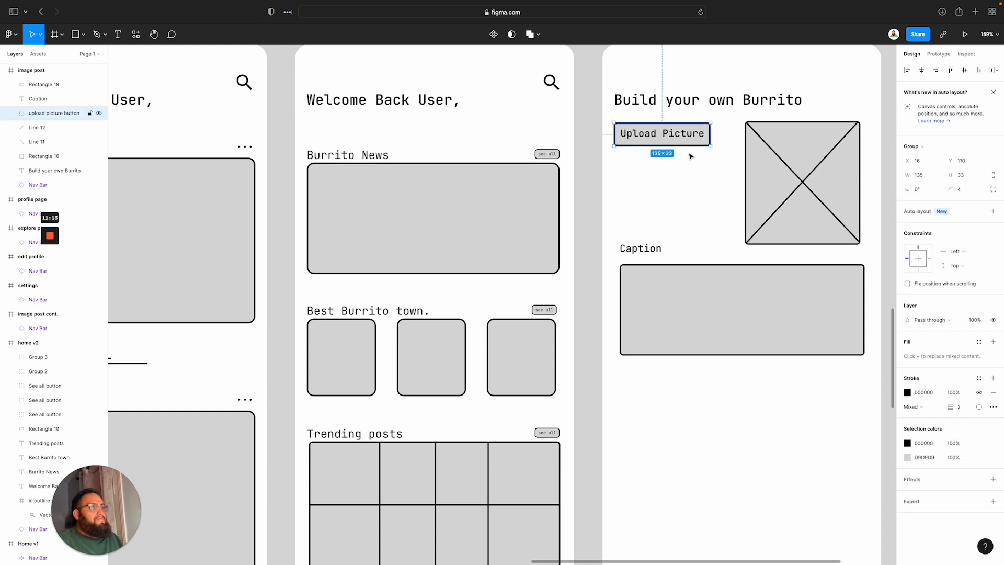
click(698, 217)
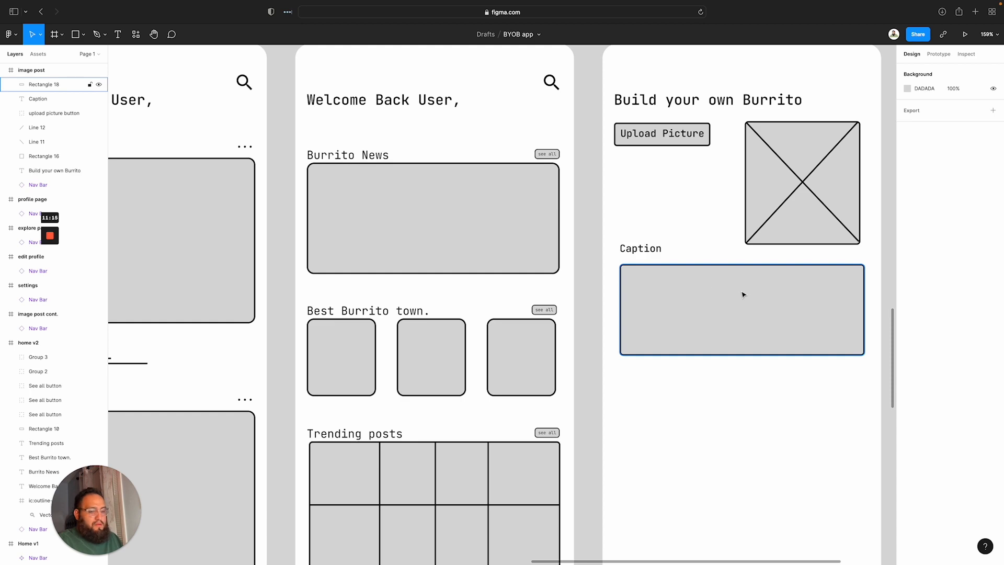
scroll(743, 295, down, 8)
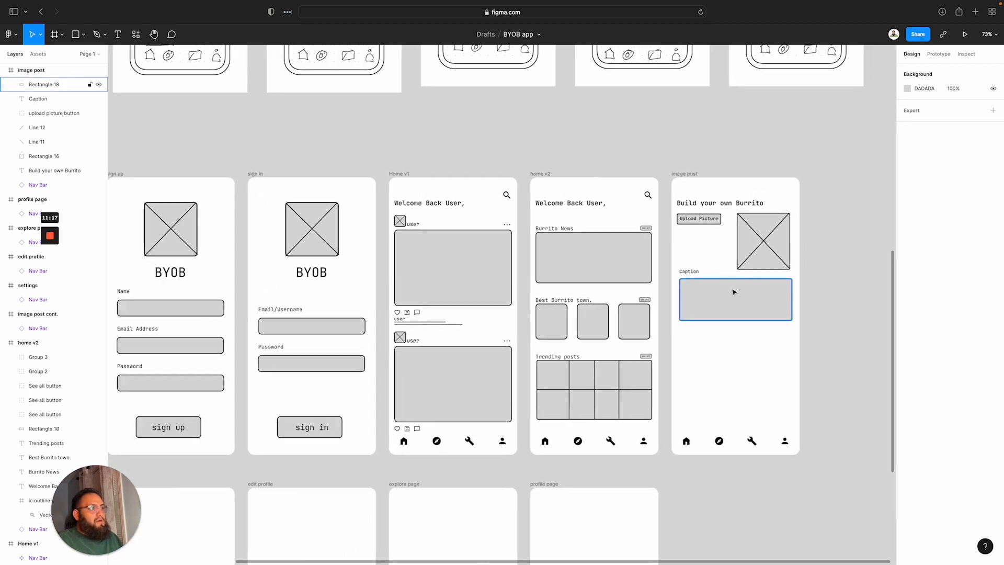
Review the hand-drawn screen sketches, including the photo post and burrito page, against the image post wireframe
scroll(733, 287, right, 3)
scroll(507, 161, left, 8)
scroll(497, 157, up, 4)
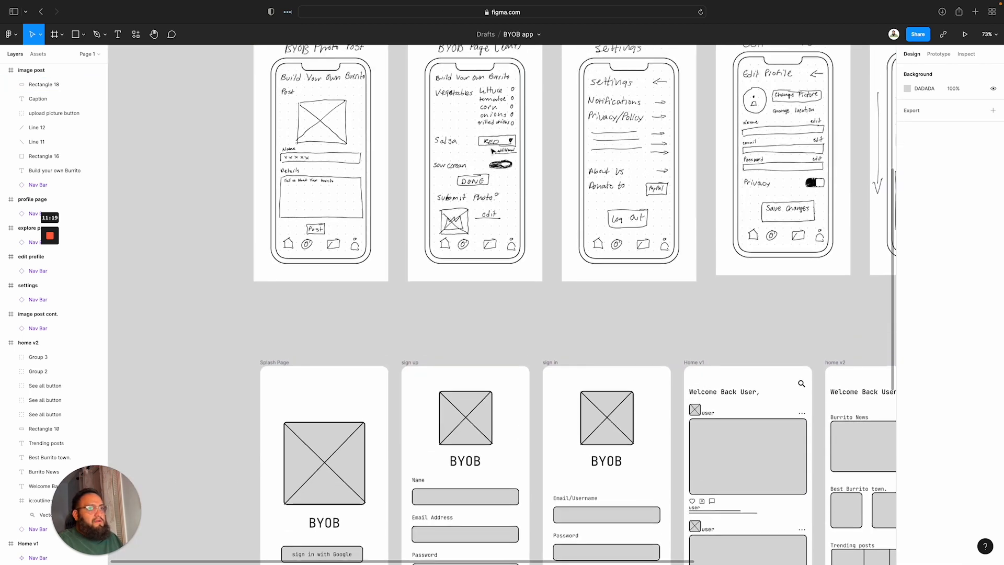
scroll(492, 150, up, 2)
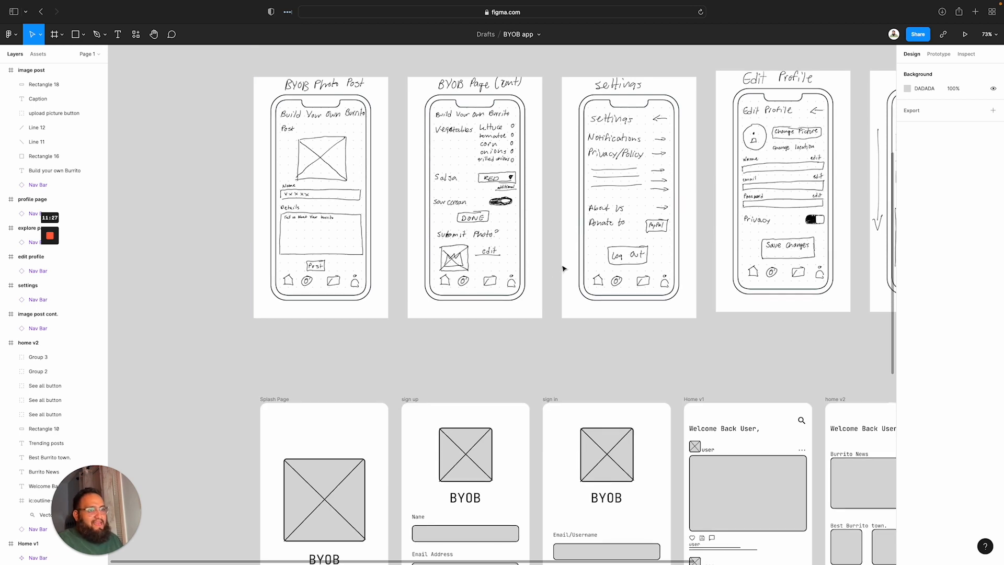
scroll(562, 269, right, 6)
scroll(561, 269, right, 12)
scroll(559, 268, left, 6)
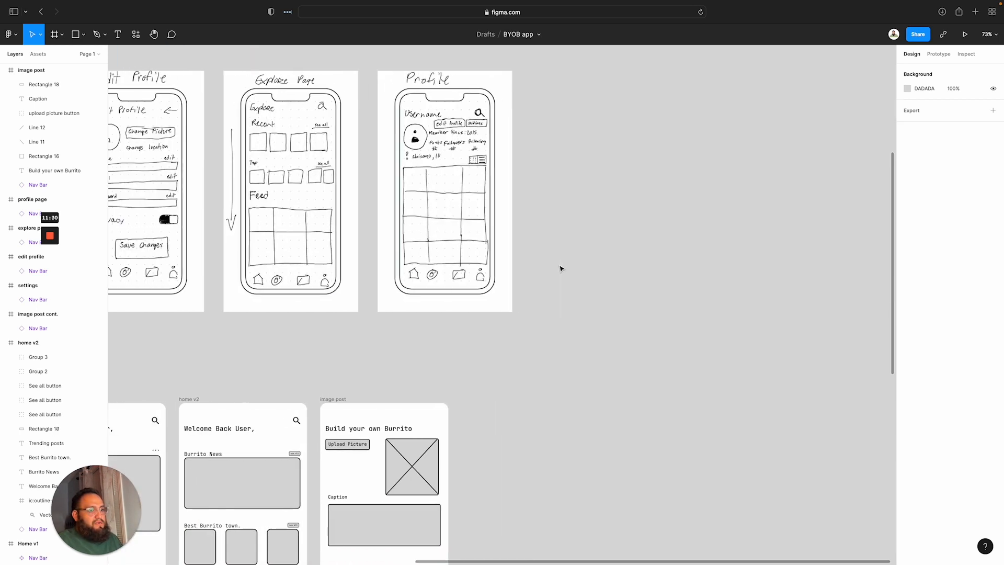
scroll(558, 269, down, 5)
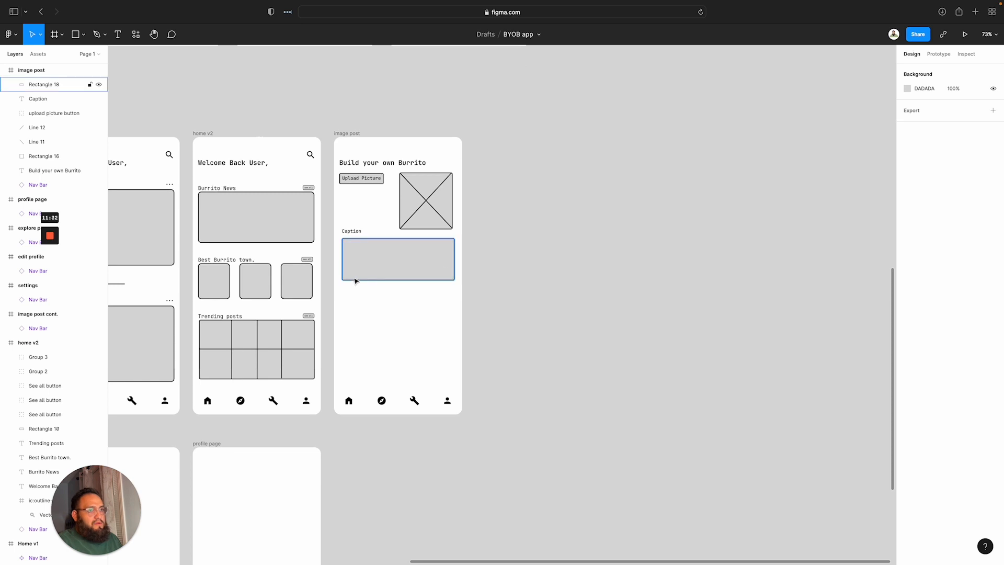
Add a "Location:" text label at X 28, Y 237, just above the "Caption" label in the image post frame
scroll(376, 230, up, 10)
scroll(375, 231, down, 3)
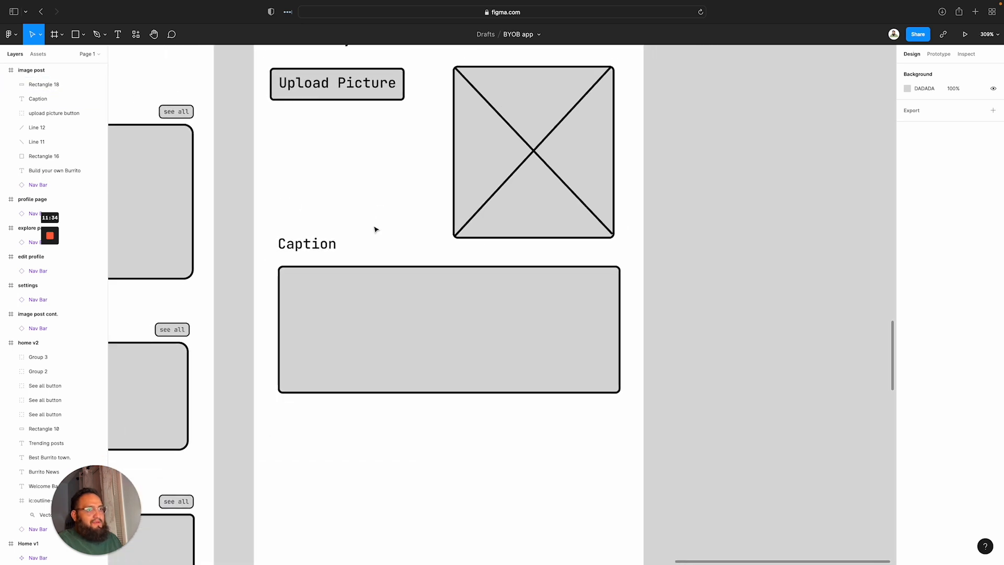
scroll(375, 231, down, 1)
scroll(376, 230, up, 4)
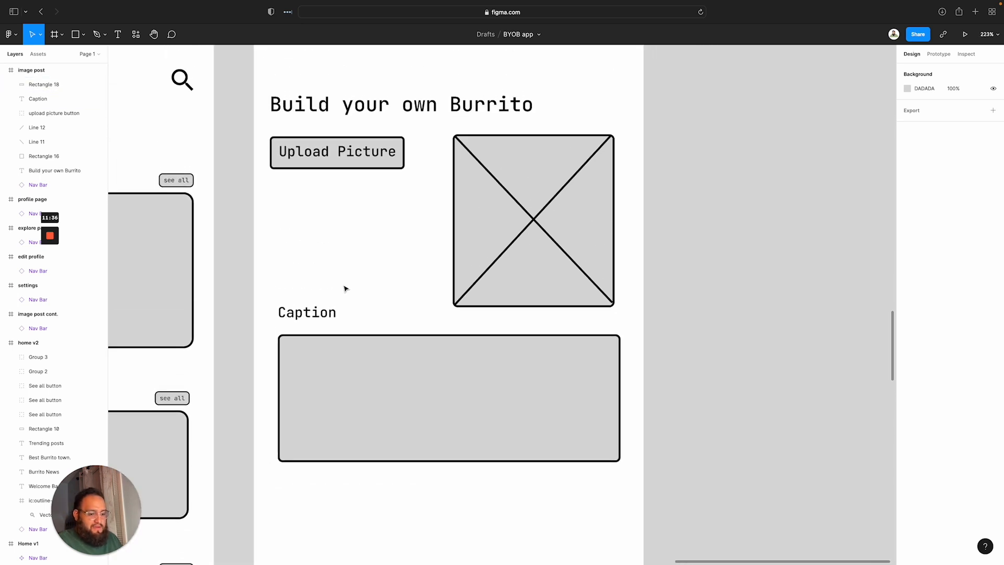
key(t)
click(285, 268)
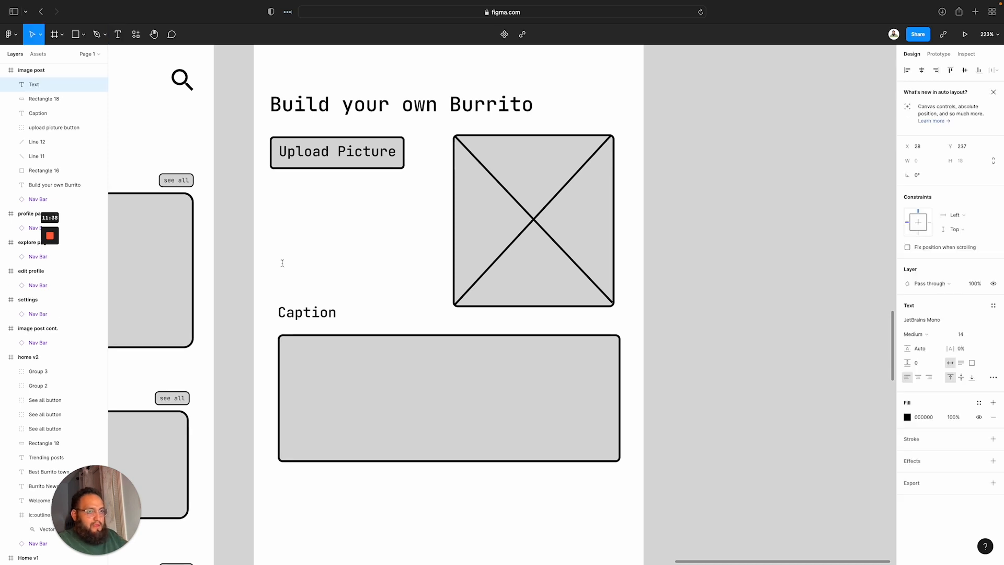
text(Location)
key(Escape)
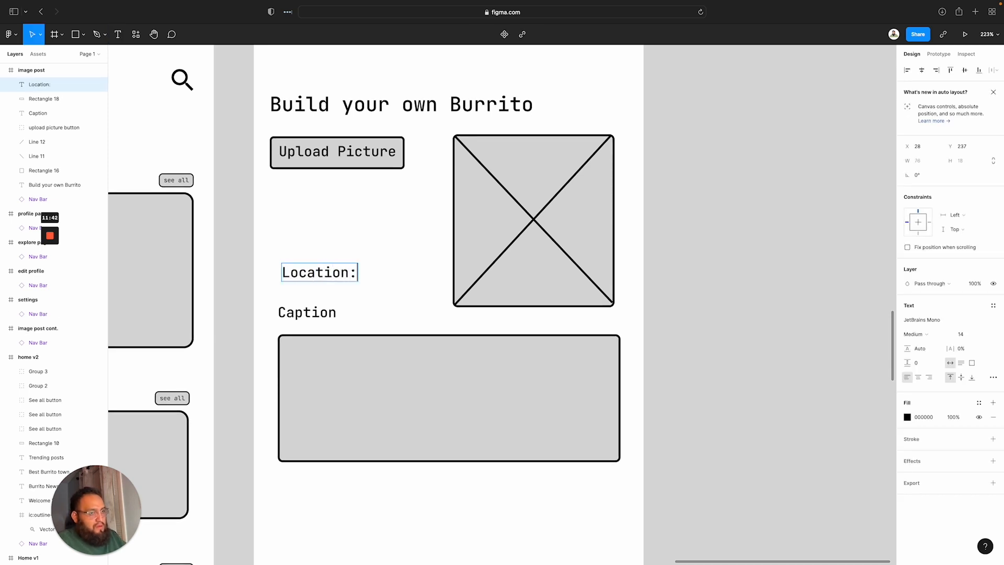
Move the "Location:" label up beneath the upload picture button, aligned with the button's left edge
scroll(357, 267, up, 1)
click(384, 316)
scroll(384, 315, left, 1)
click(370, 310)
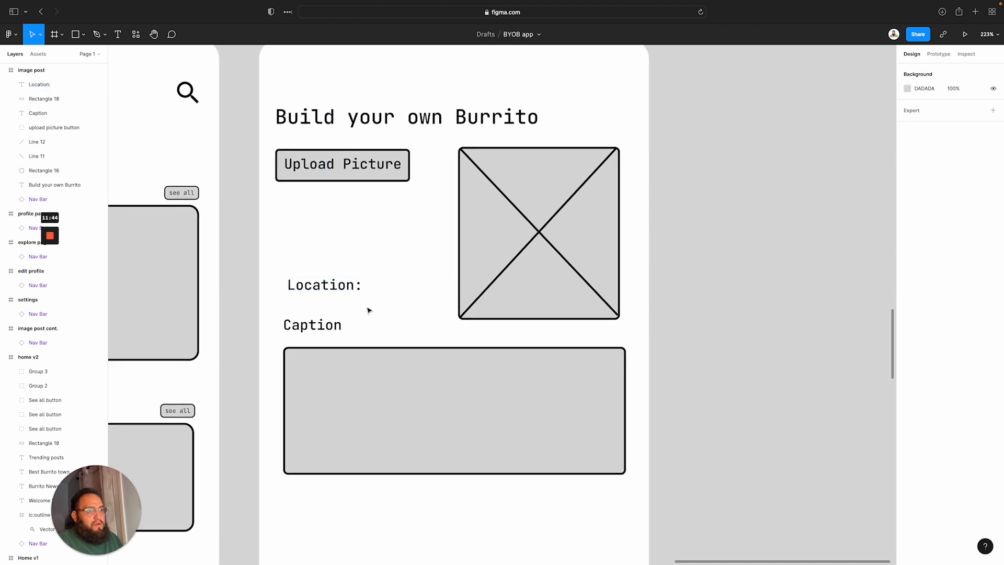
drag(341, 284, 331, 240)
click(359, 280)
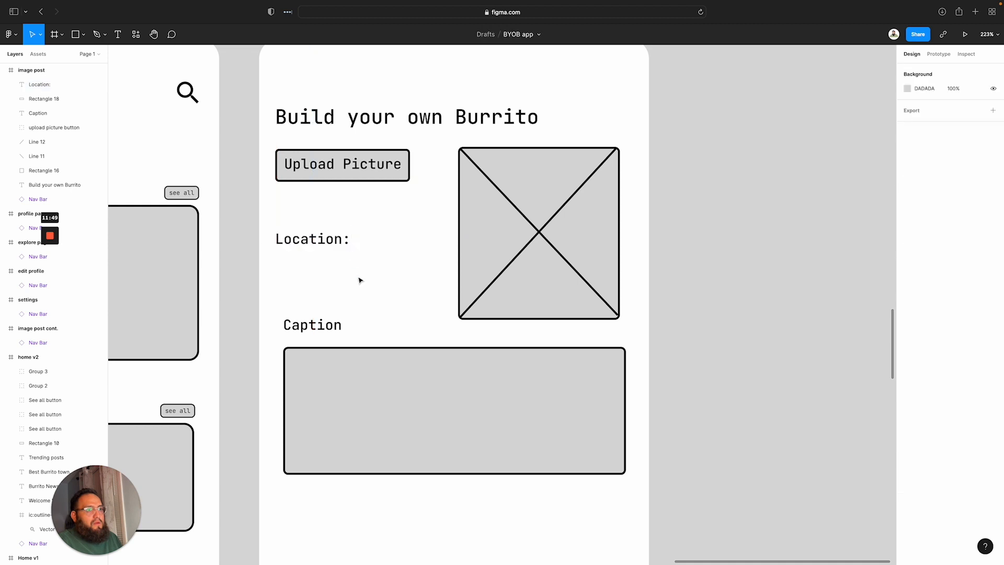
Move the "Caption" label and its box down together, leaving space for another field beneath the image placeholder
scroll(556, 352, down, 5)
scroll(549, 353, down, 1)
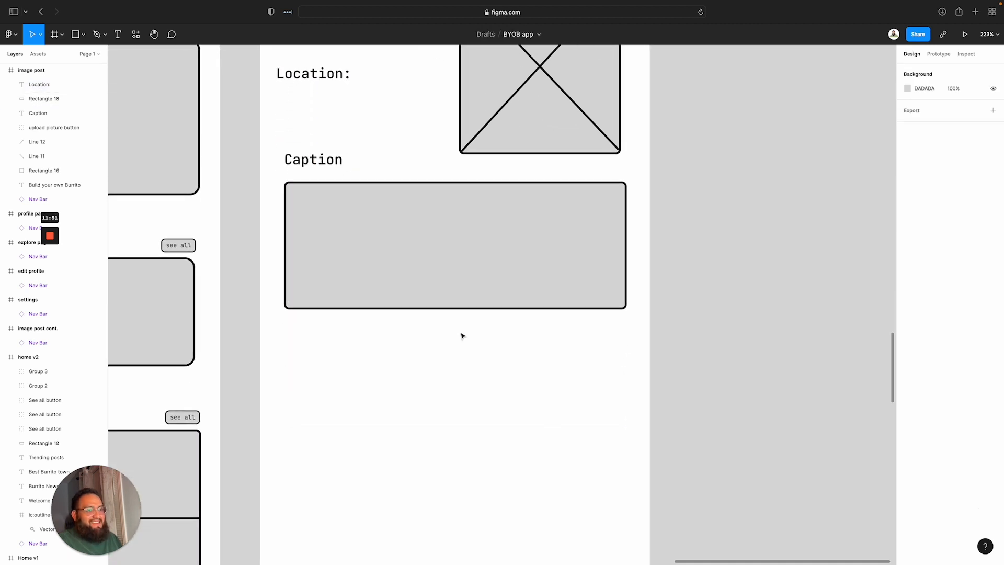
drag(632, 342, 281, 158)
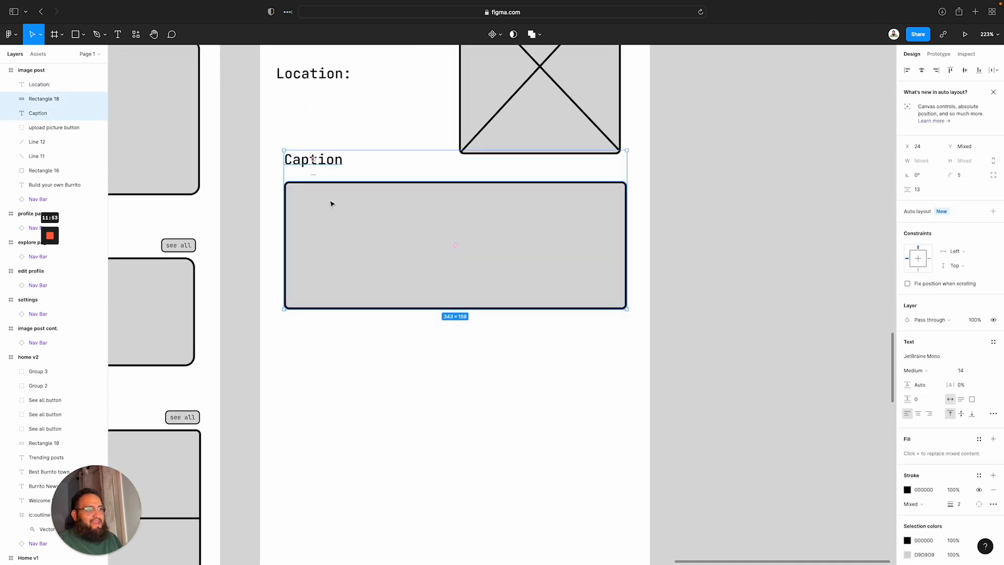
drag(332, 204, 337, 339)
drag(322, 278, 366, 325)
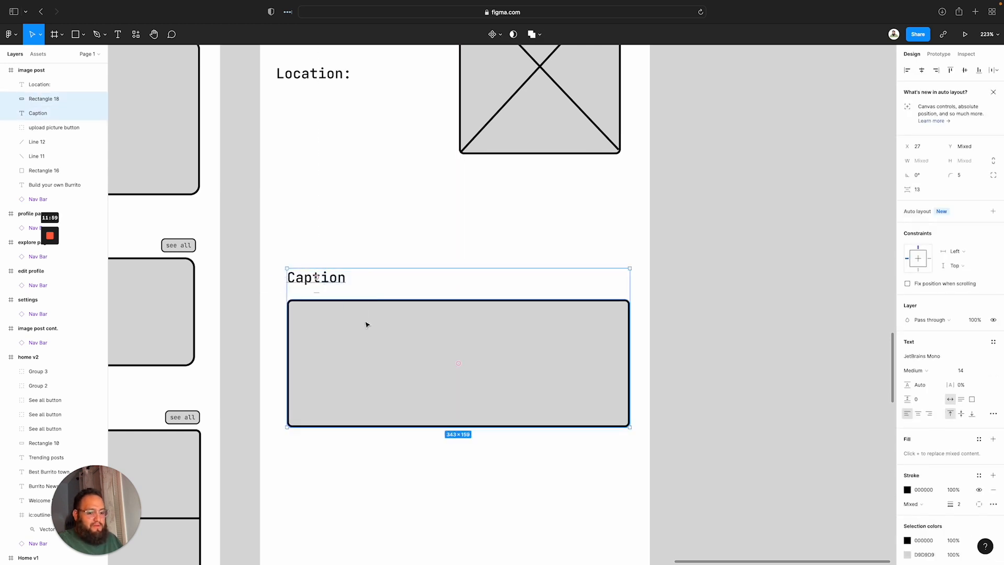
Duplicate the "Caption" label and box above the originals, and shorten the duplicate box to about 343 by 54 with its label above it
key(super+d)
drag(458, 363, 455, 204)
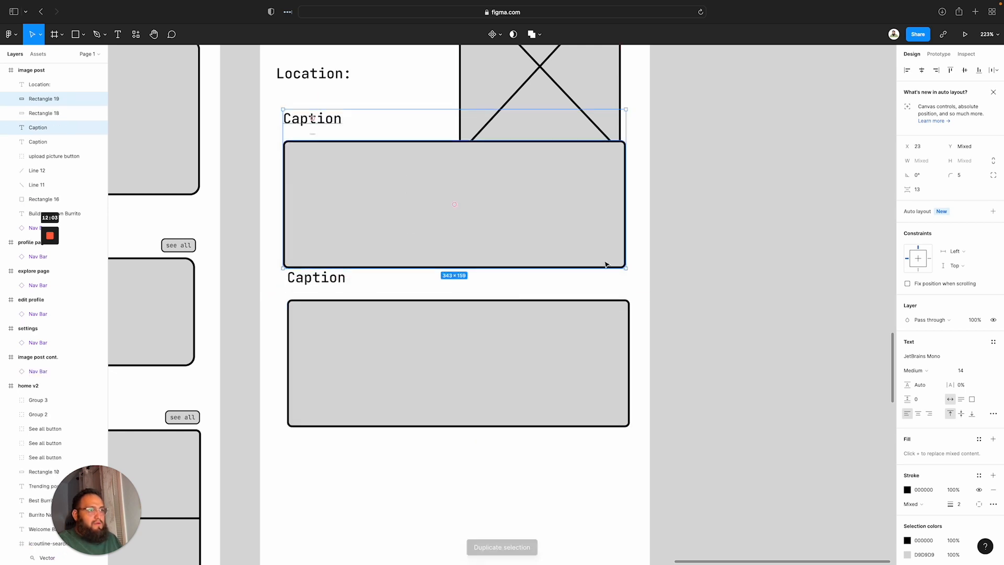
click(434, 244)
mouse_move(439, 267)
mouse_down()
mouse_move(437, 235)
mouse_move(439, 267)
mouse_up()
drag(425, 140, 414, 221)
drag(324, 120, 324, 185)
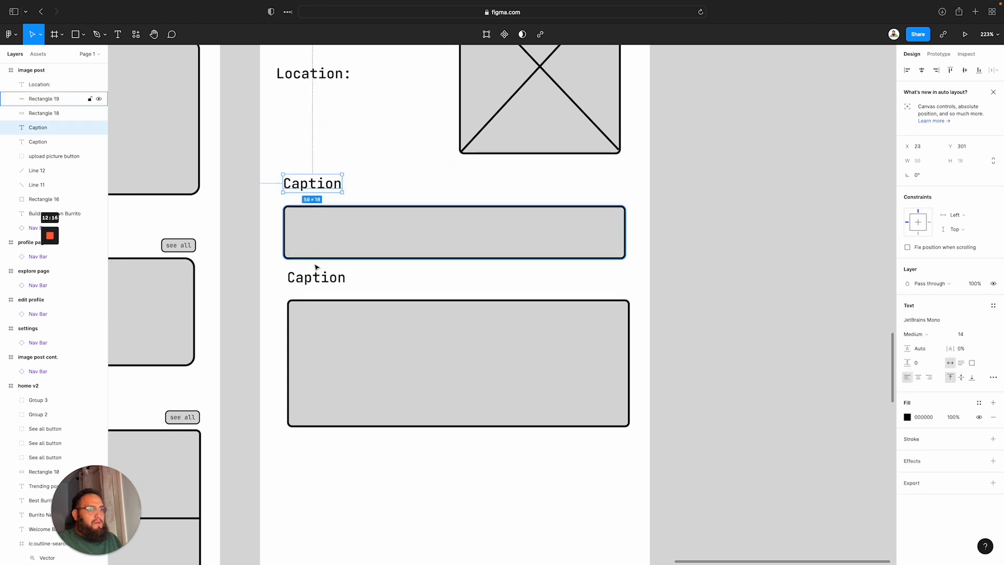
Group the lower "Caption" label and its box with 0 spacing between them, and centre the group horizontally in the image post frame
drag(316, 277, 316, 316)
drag(274, 273, 317, 299)
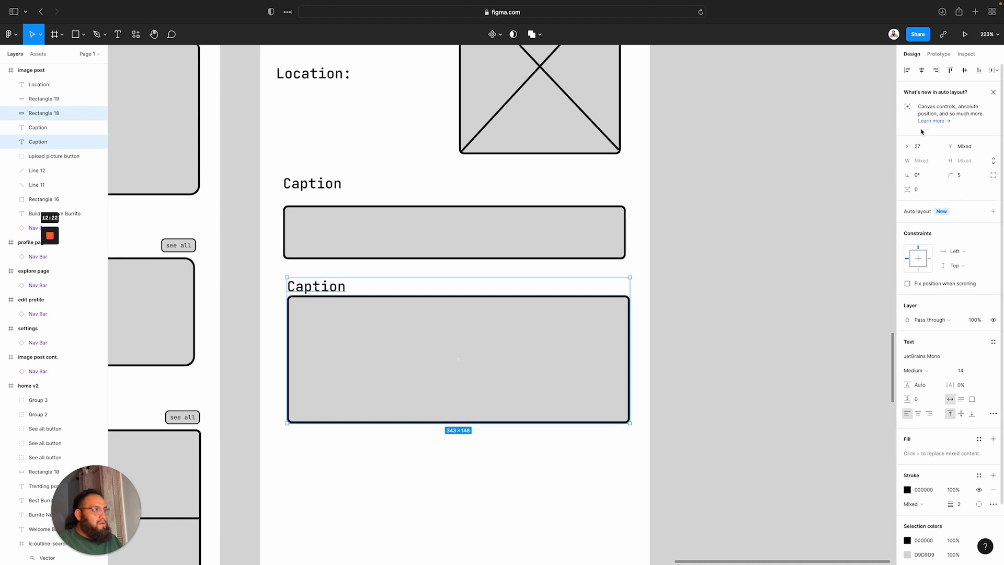
click(921, 73)
key(super+z)
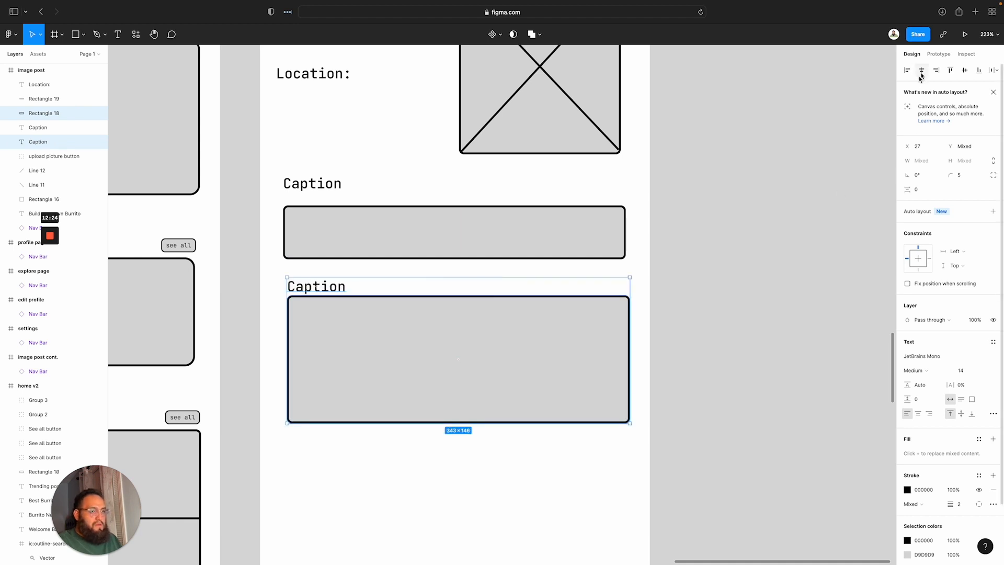
key(super+g)
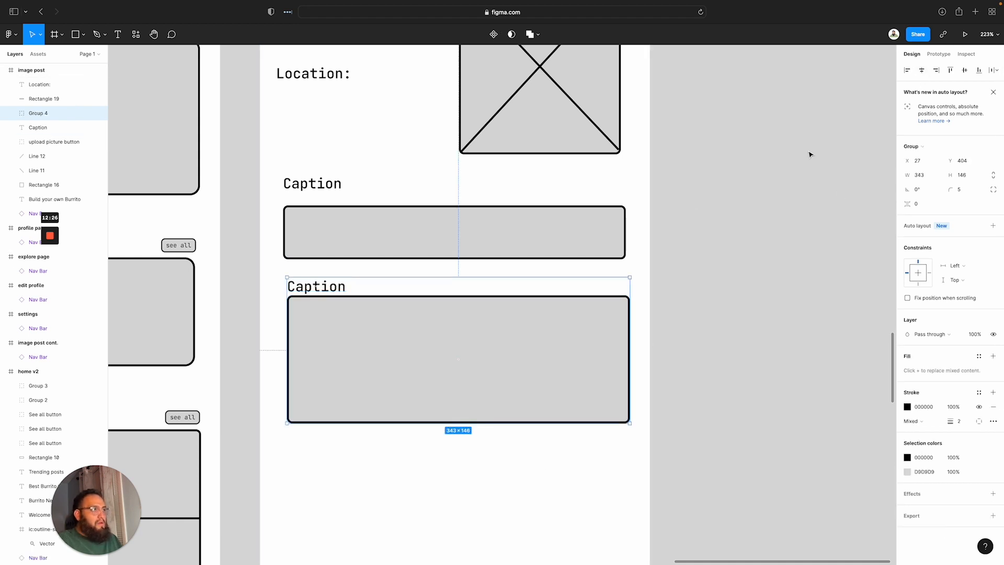
click(922, 72)
click(303, 195)
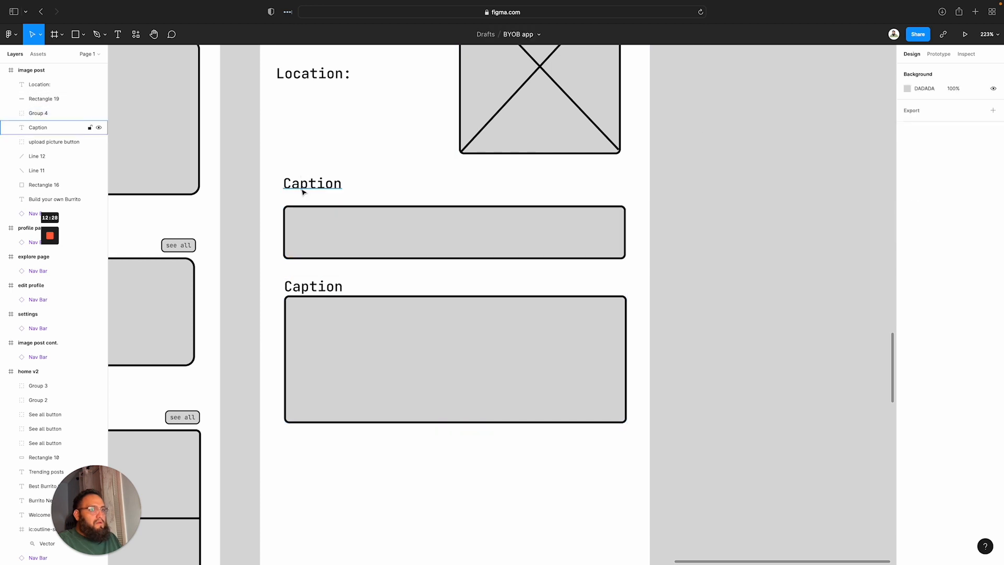
Move the duplicated label closer to the top of the shorter box and change its text to "Name"
drag(304, 184, 365, 262)
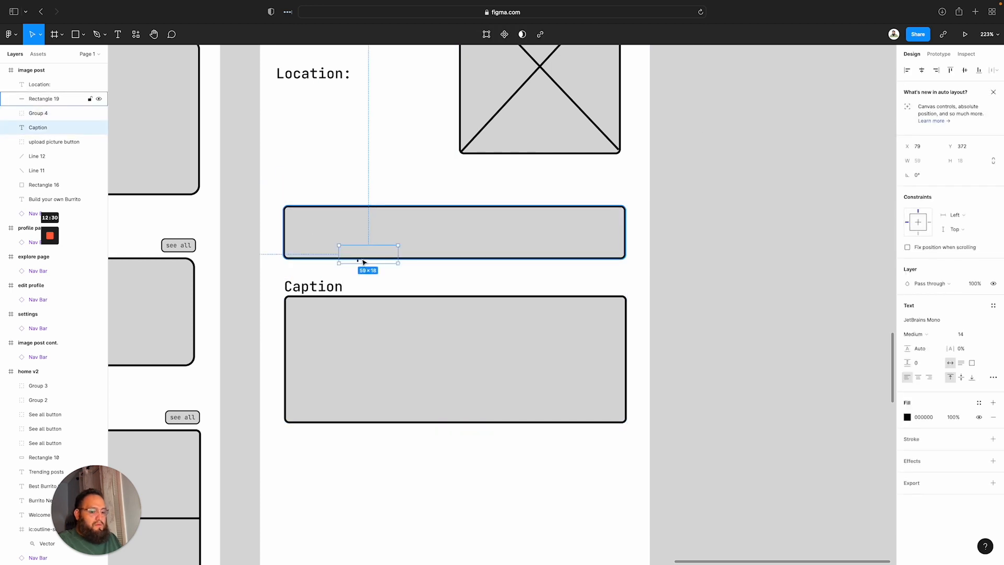
key(super+z)
drag(308, 185, 309, 195)
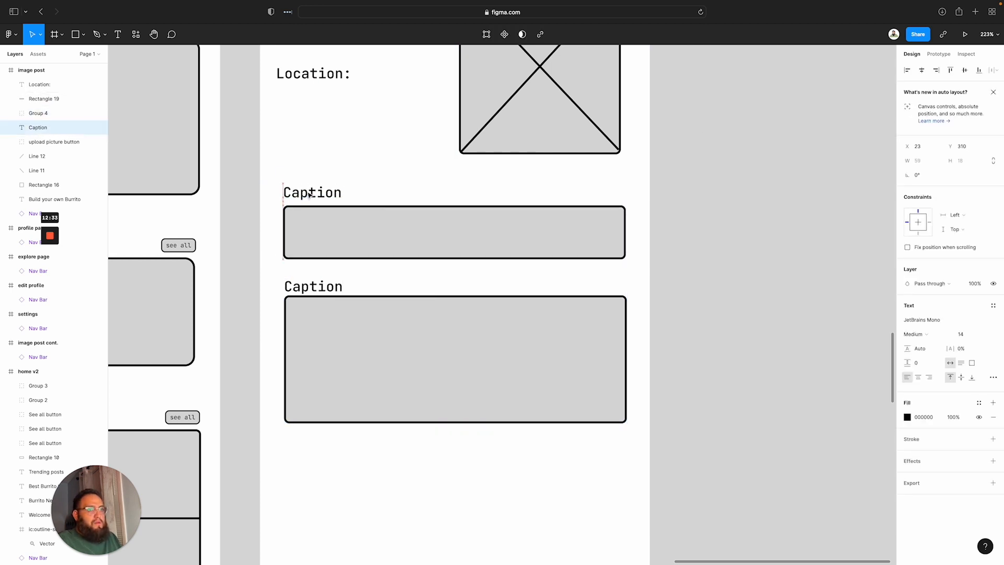
double_click(310, 194)
text(NAme)
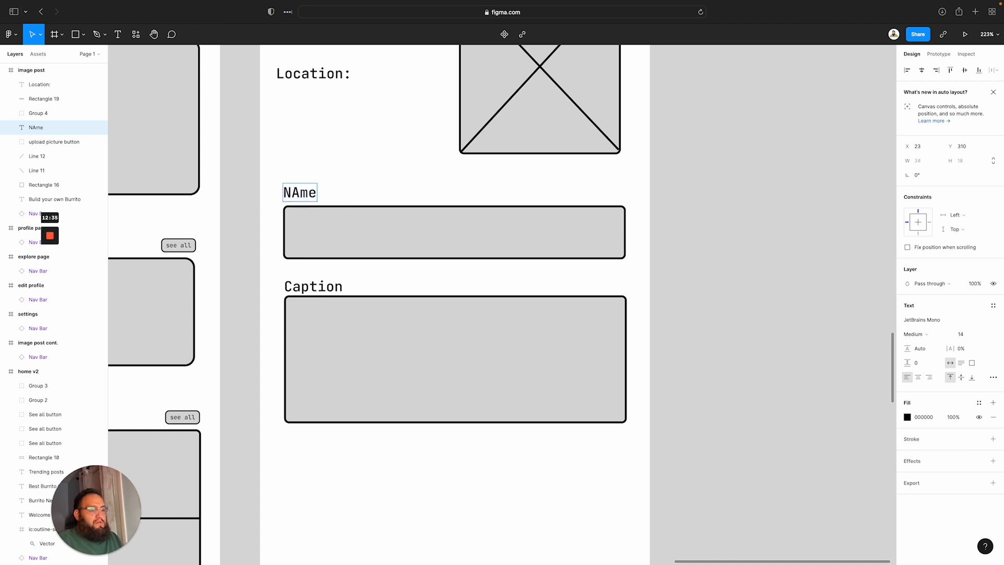
scroll(312, 151, up, 1)
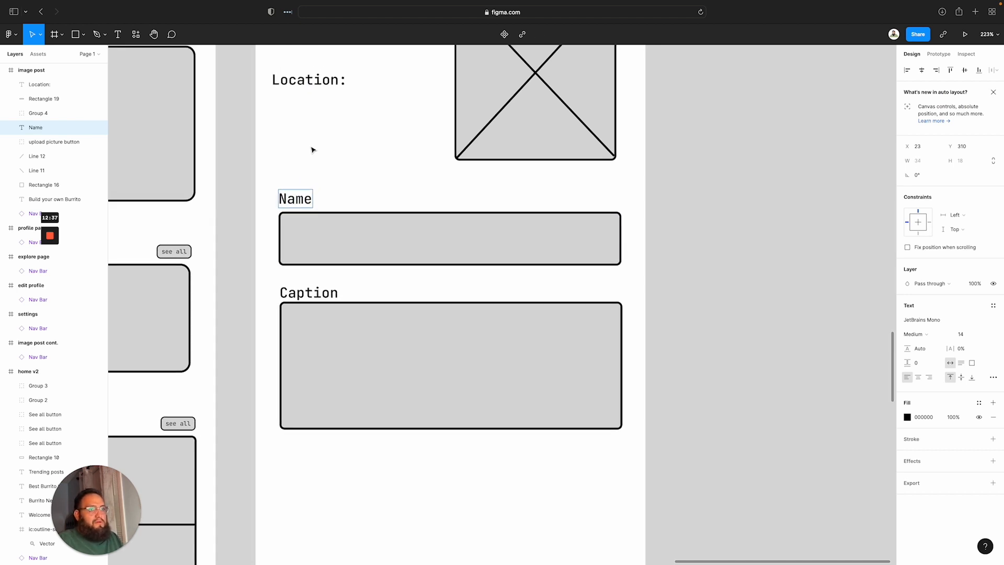
Group the "Name" label and its box with 0 spacing between them, and centre the group horizontally in the frame
click(299, 210)
click(282, 207)
click(285, 219)
shift+click(311, 243)
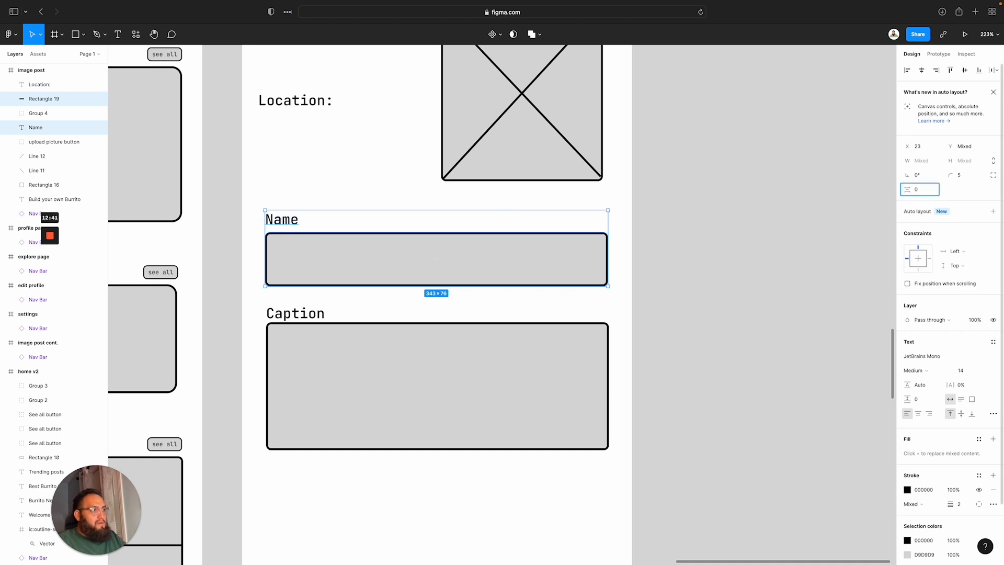
key(Return)
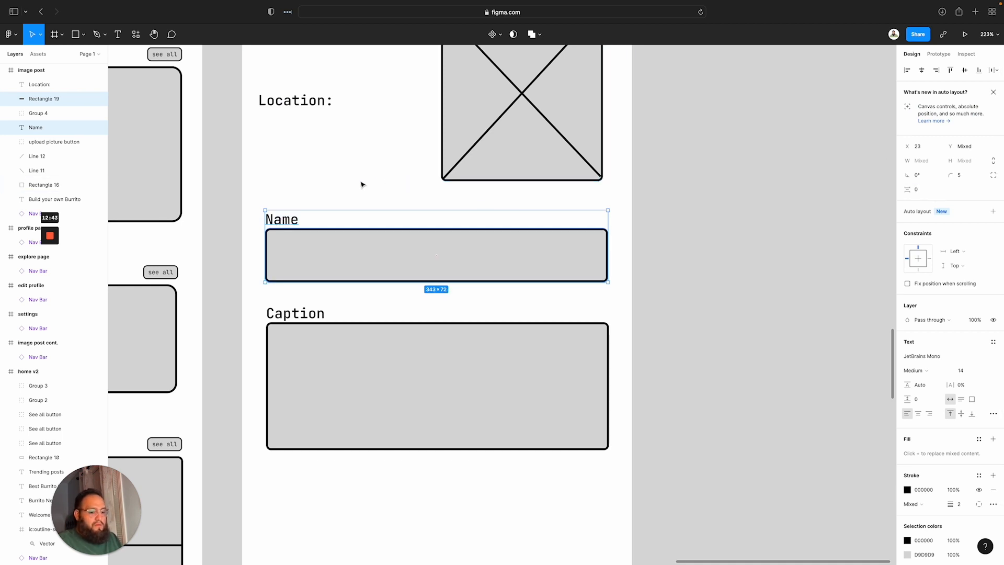
key(super+g)
click(923, 73)
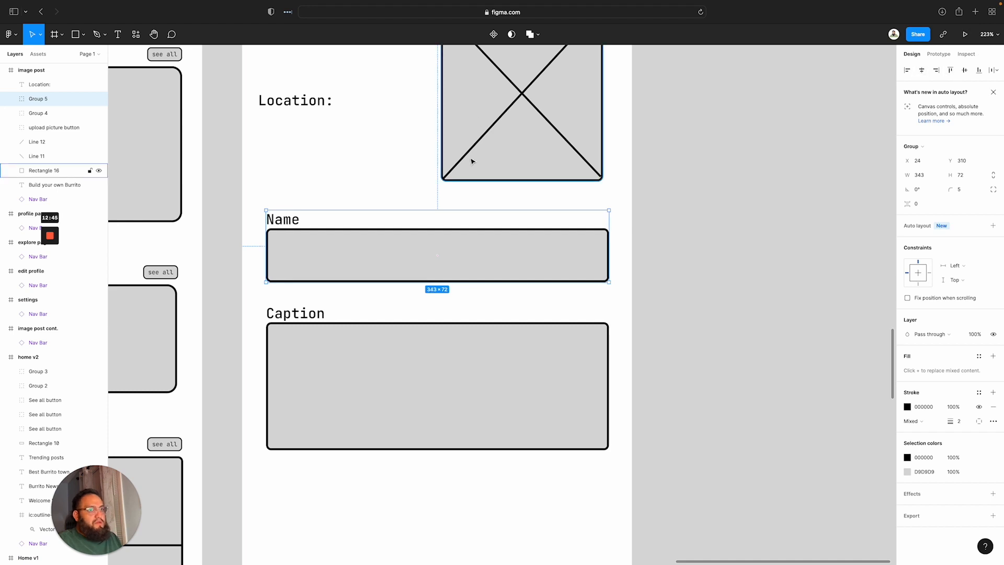
Rename the two new field groups "Name" and "Caption" to match their labels
scroll(340, 162, up, 2)
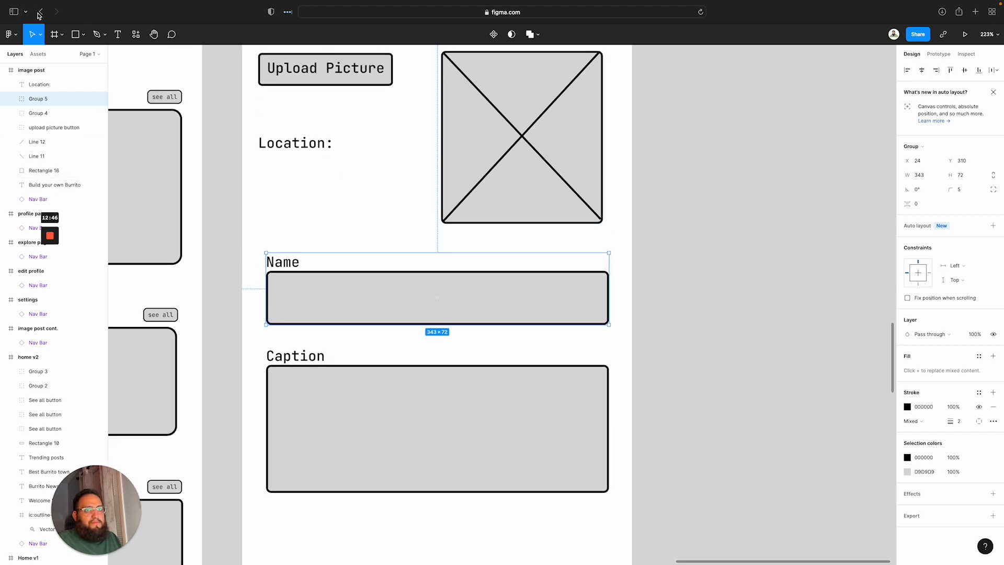
double_click(44, 102)
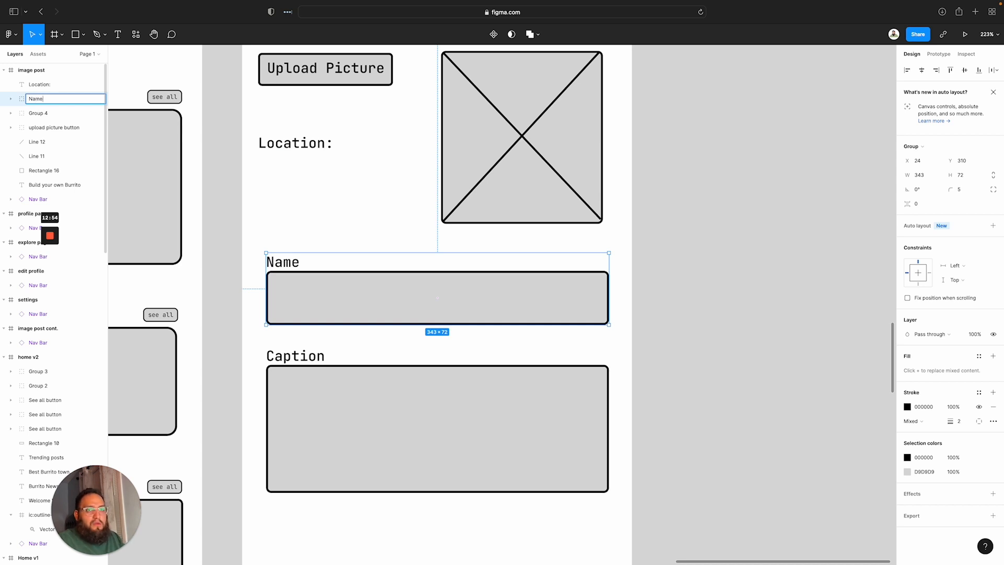
click(323, 359)
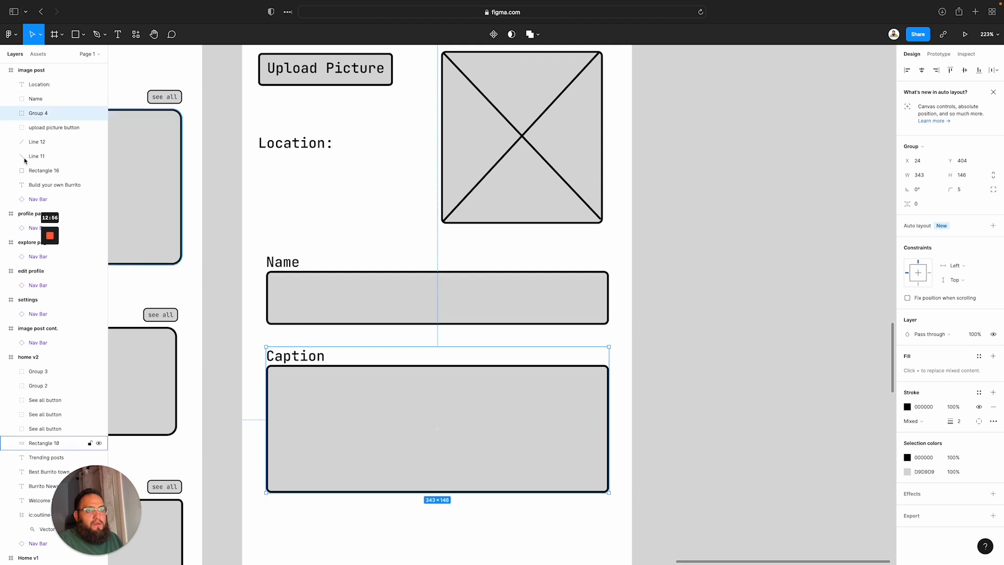
double_click(37, 114)
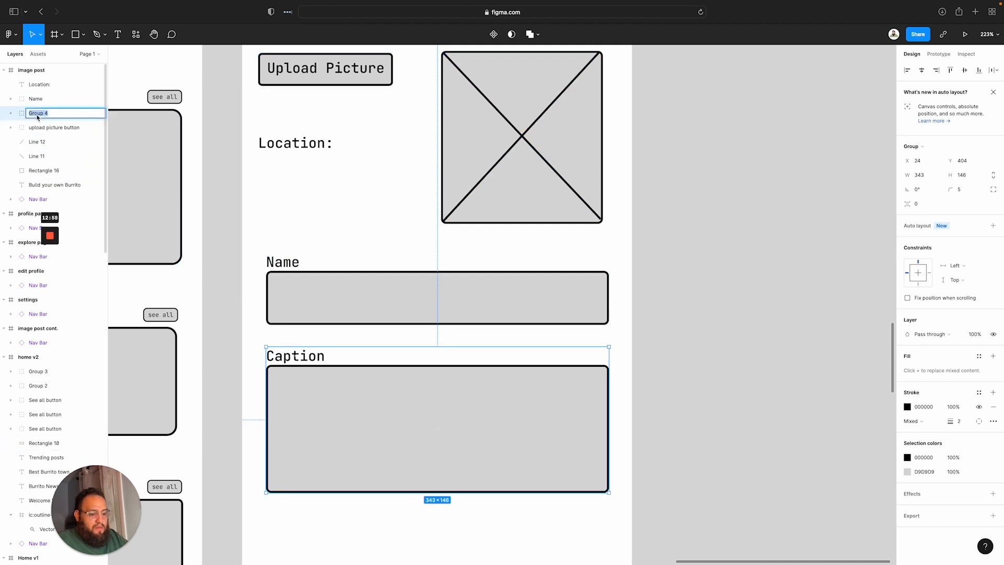
text(Caption)
key(Return)
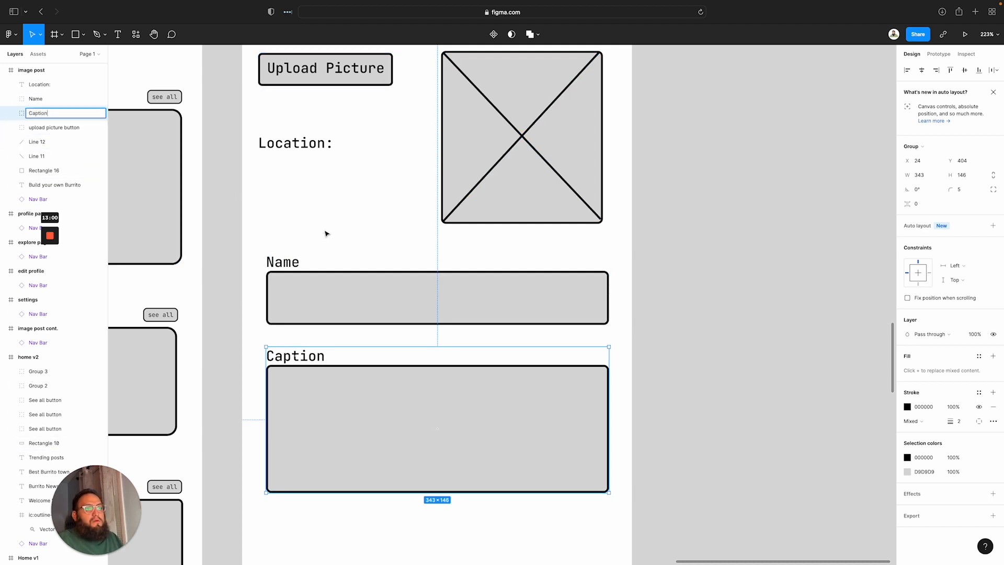
click(428, 227)
Shift the Caption group up slightly towards the Name field and enlarge its box to 343 by 199
scroll(431, 234, down, 1)
scroll(430, 234, up, 3)
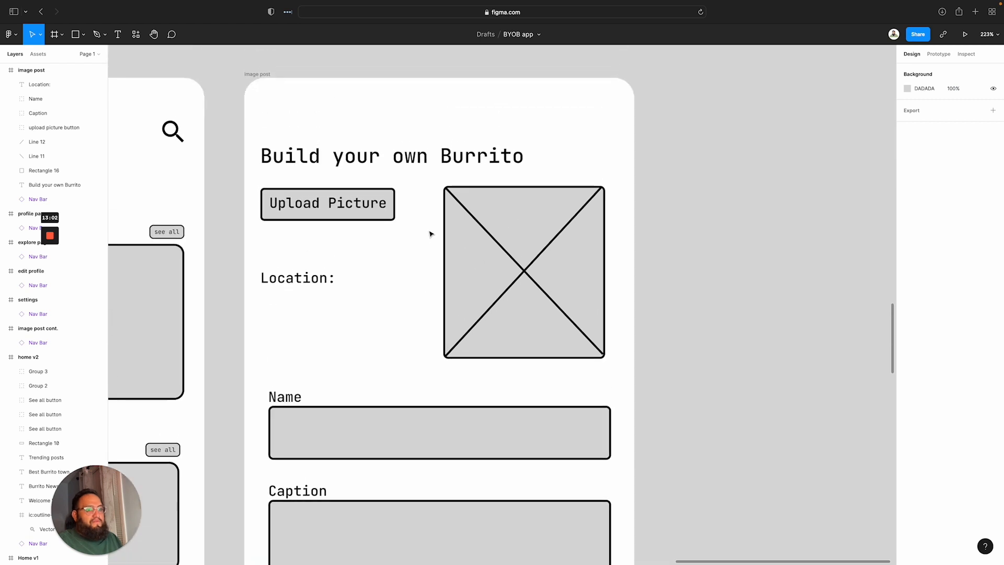
scroll(431, 234, down, 7)
scroll(430, 233, up, 6)
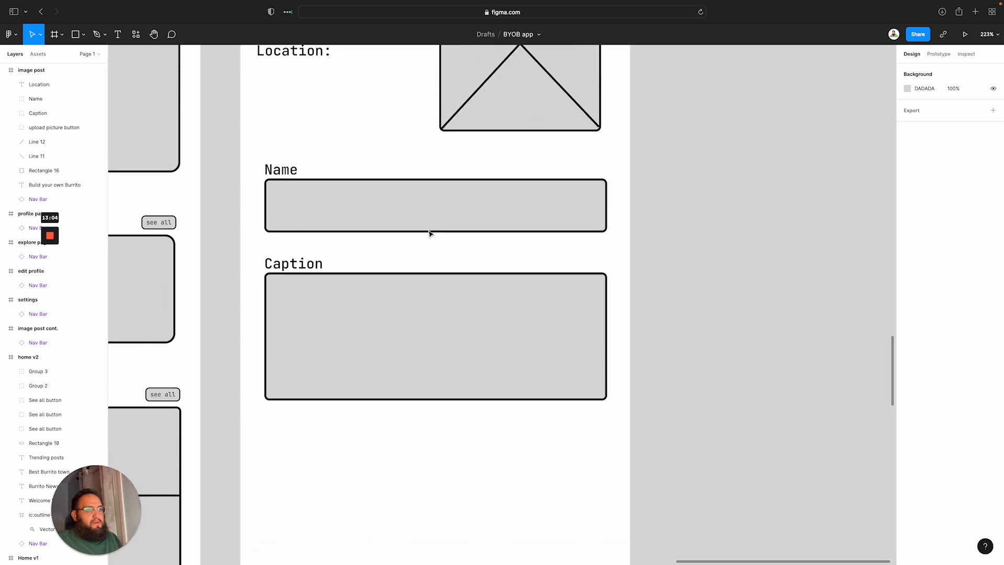
click(450, 312)
drag(433, 401, 426, 455)
double_click(430, 390)
Add the text "post" at X 182, Y 736, between the caption box and the navigation bar
scroll(424, 453, down, 5)
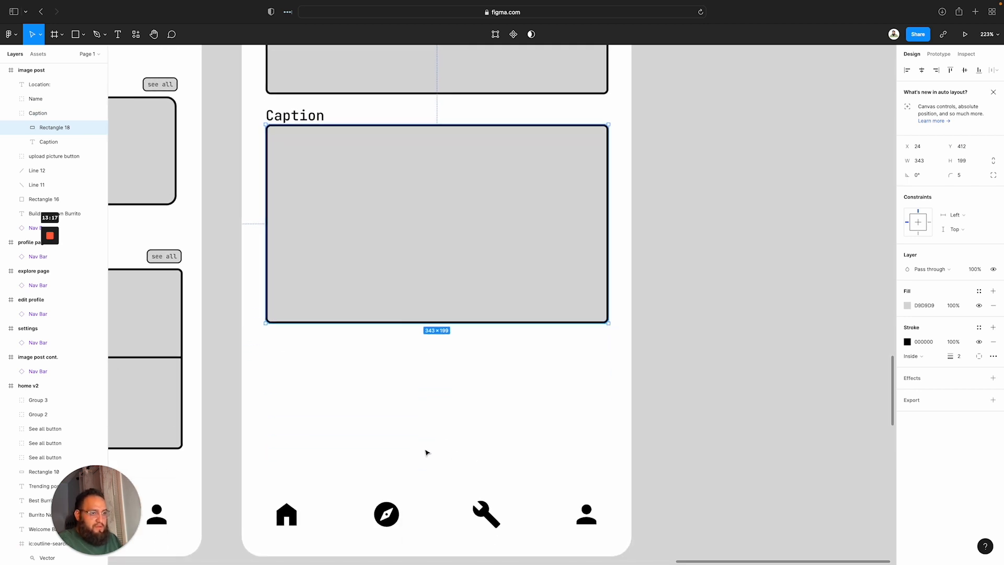
key(t)
click(424, 450)
text(post)
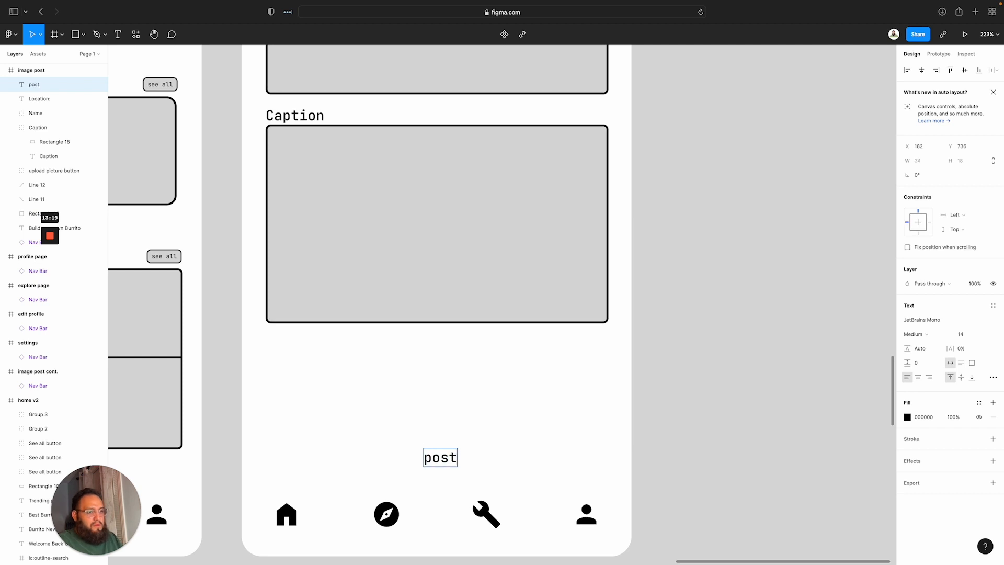
Set the font size of the "post" text above the navigation bar to 15
click(982, 341)
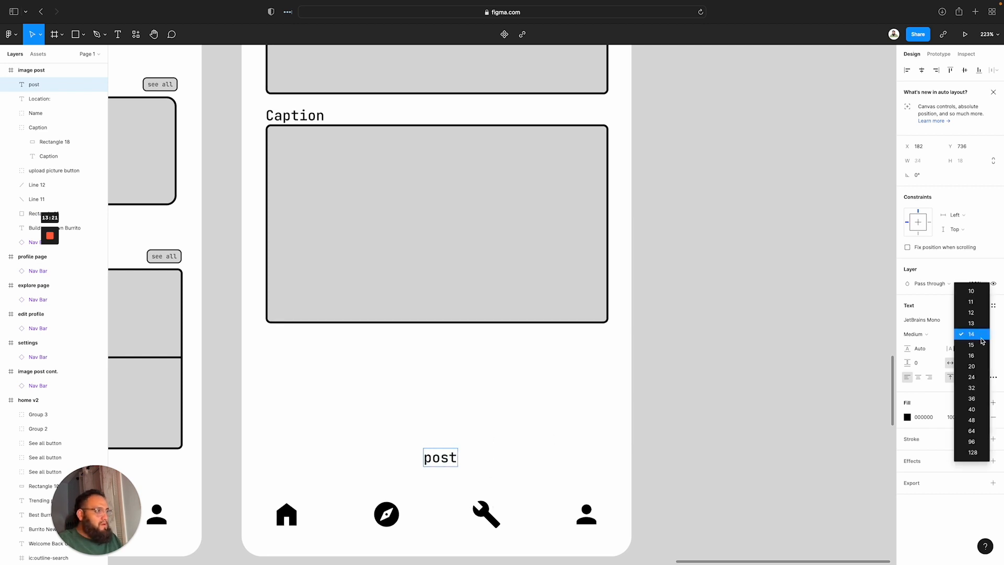
click(972, 345)
key(super+a)
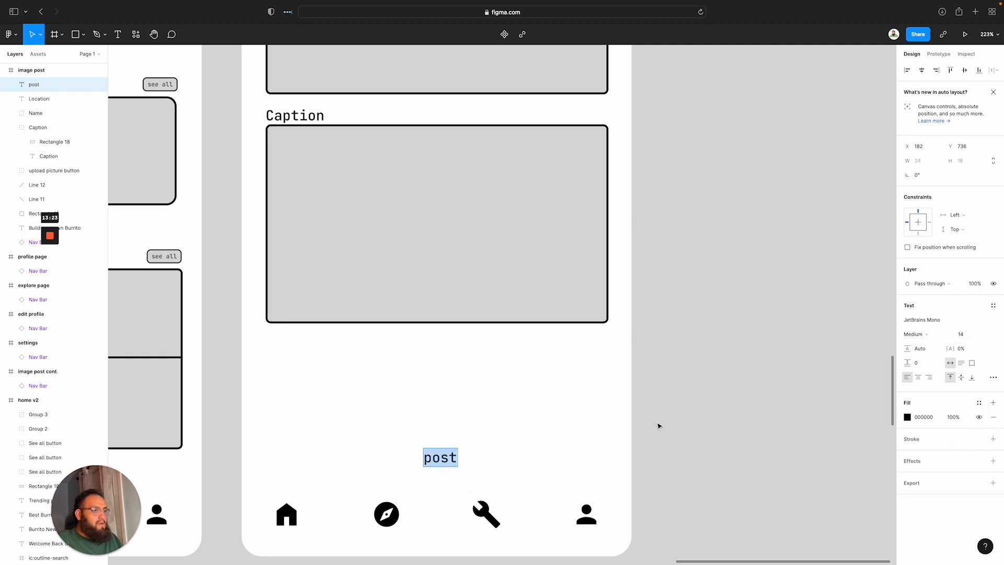
click(984, 336)
click(970, 343)
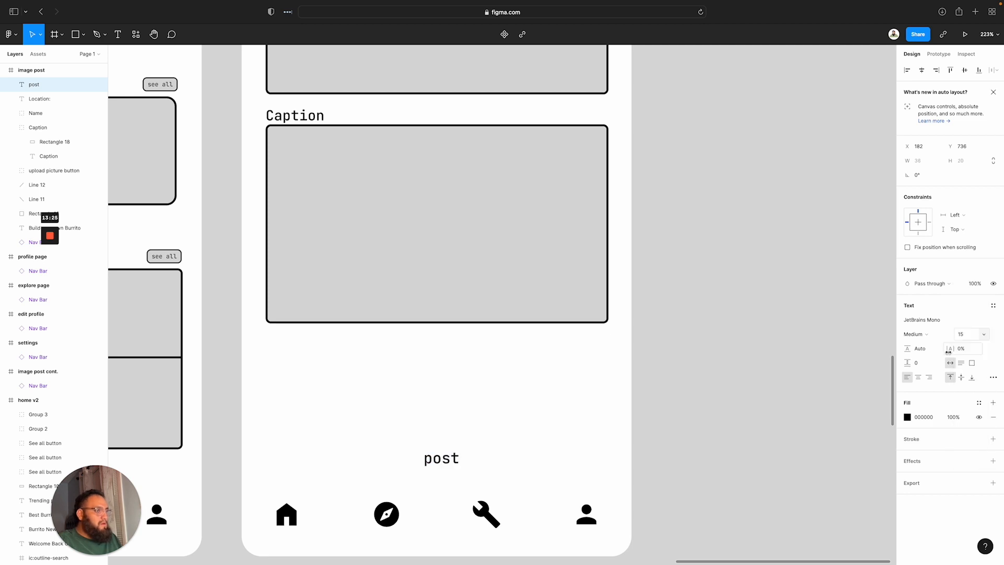
double_click(437, 459)
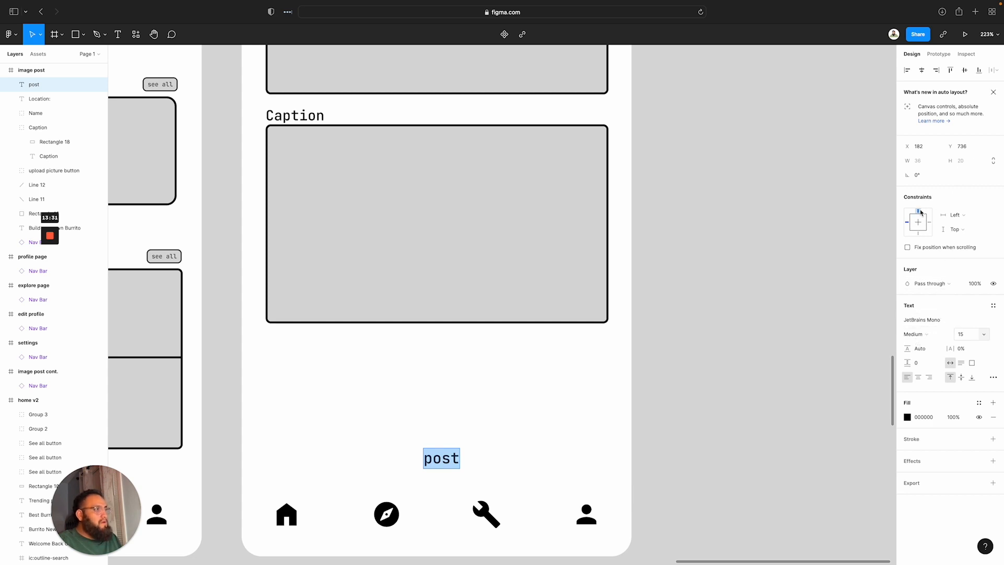
scroll(718, 300, left, 1)
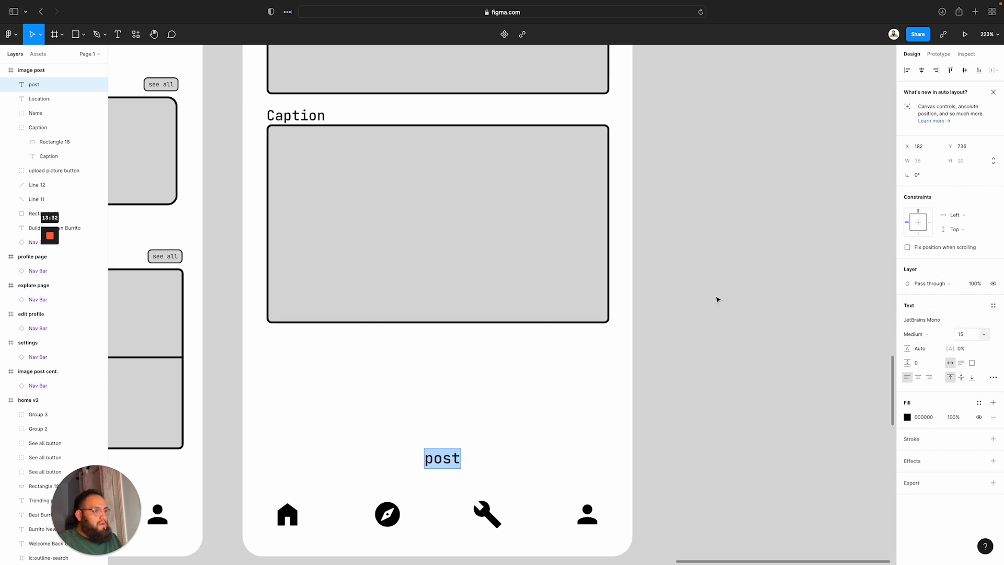
Try a black outside stroke of 1 on the "post" text, and undo it
click(931, 442)
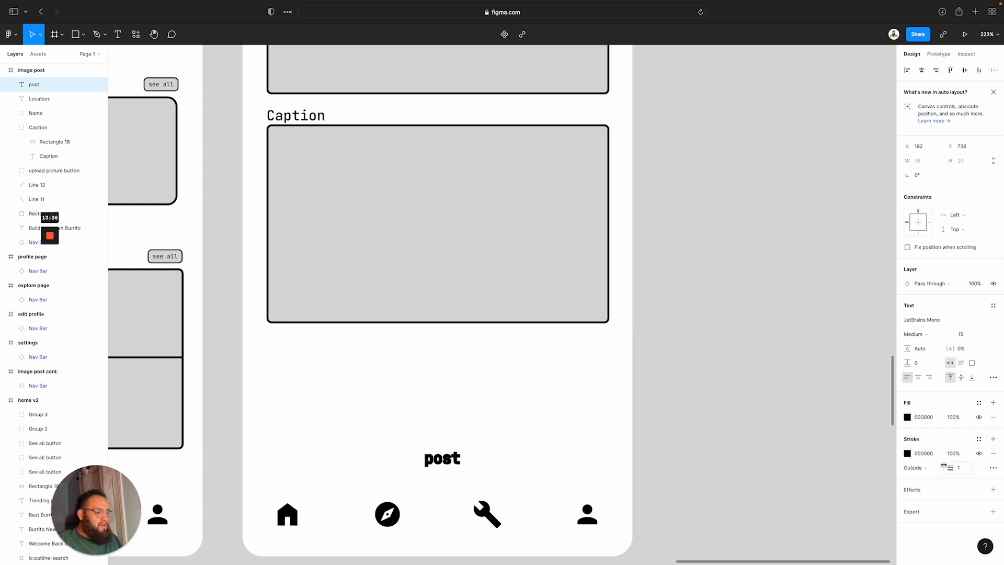
key(super+z)
scroll(583, 463, left, 1)
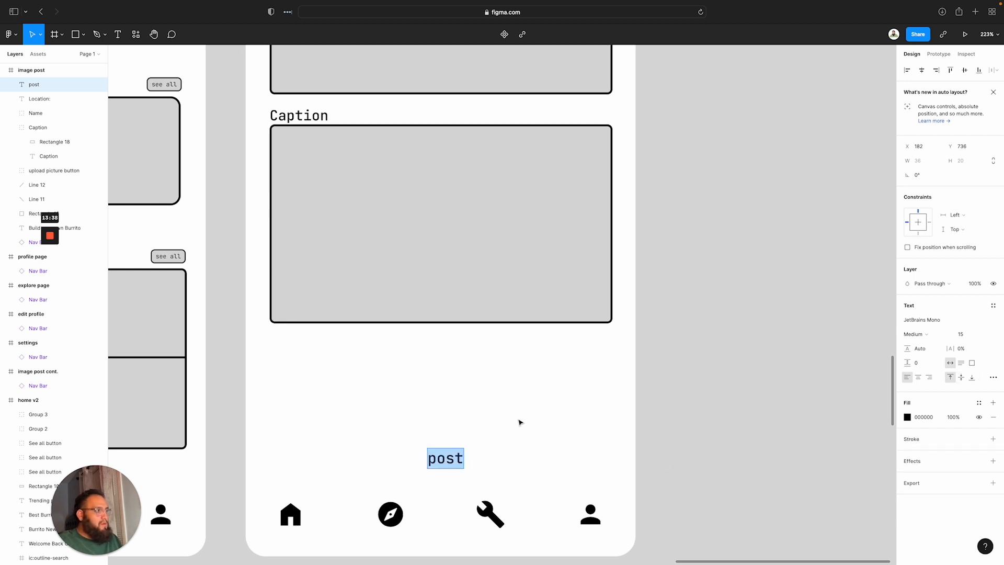
click(480, 434)
double_click(439, 460)
right_click(439, 461)
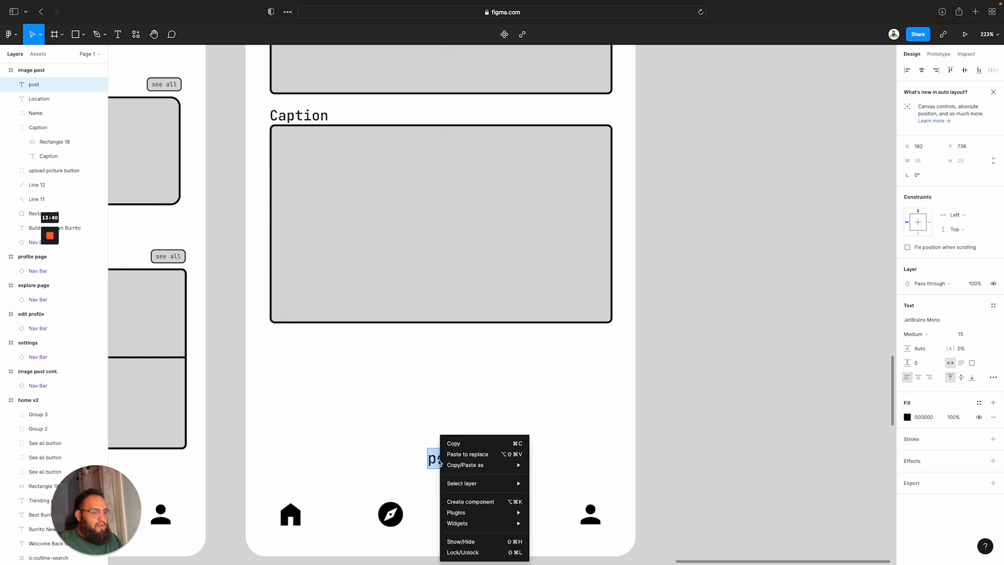
click(466, 416)
scroll(467, 418, left, 2)
scroll(467, 418, down, 1)
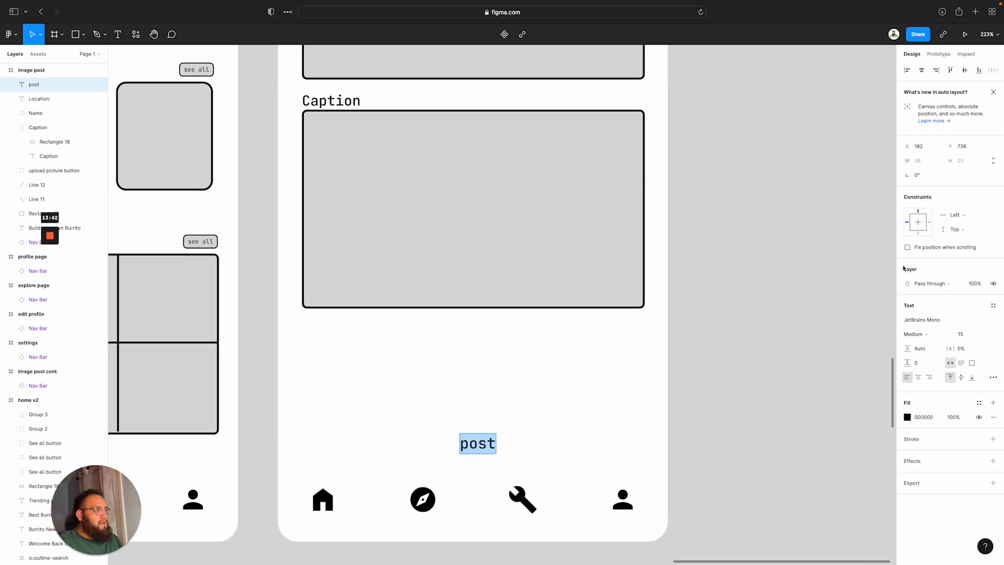
scroll(635, 382, right, 1)
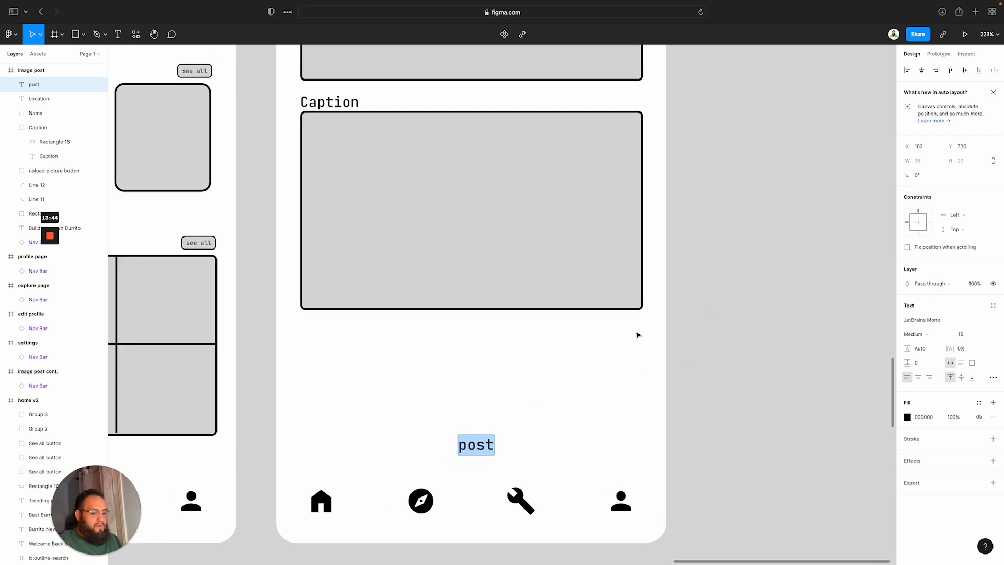
text(A)
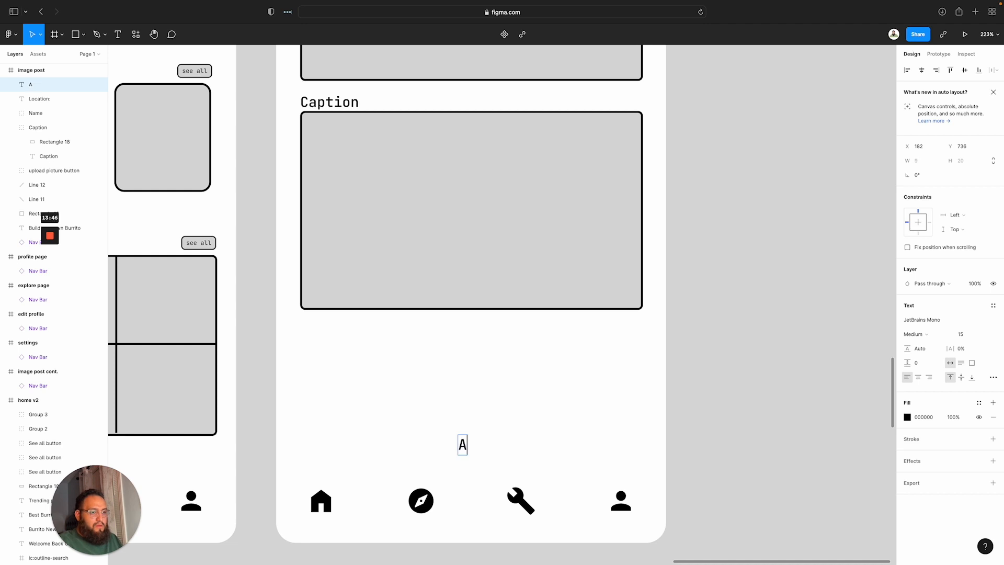
key(super+z)
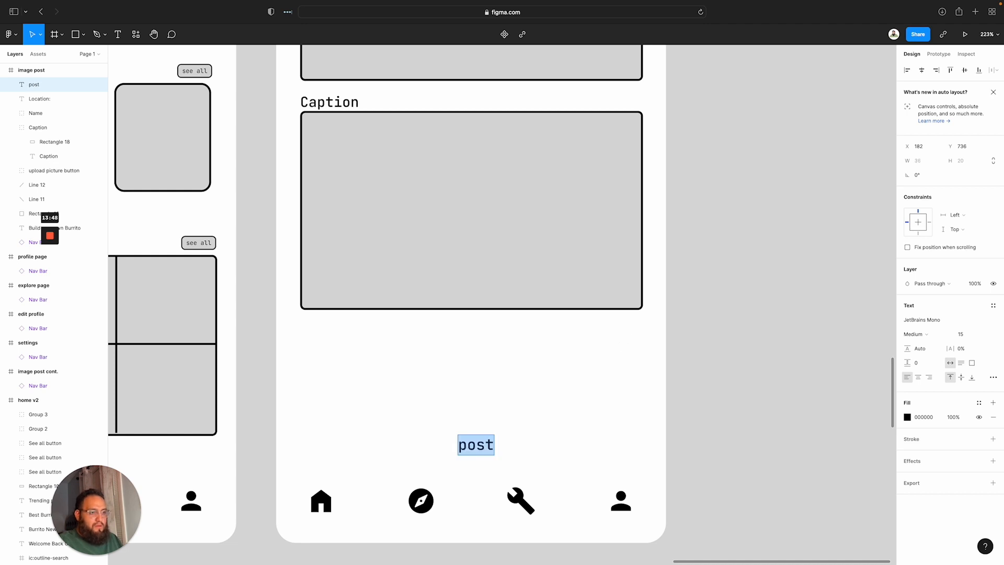
key(Escape)
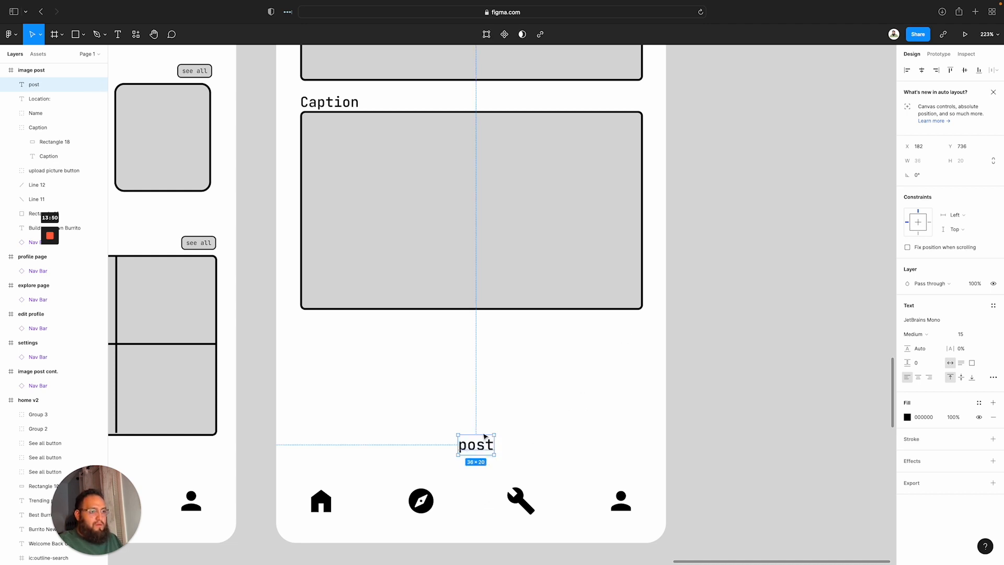
double_click(481, 448)
right_click(480, 448)
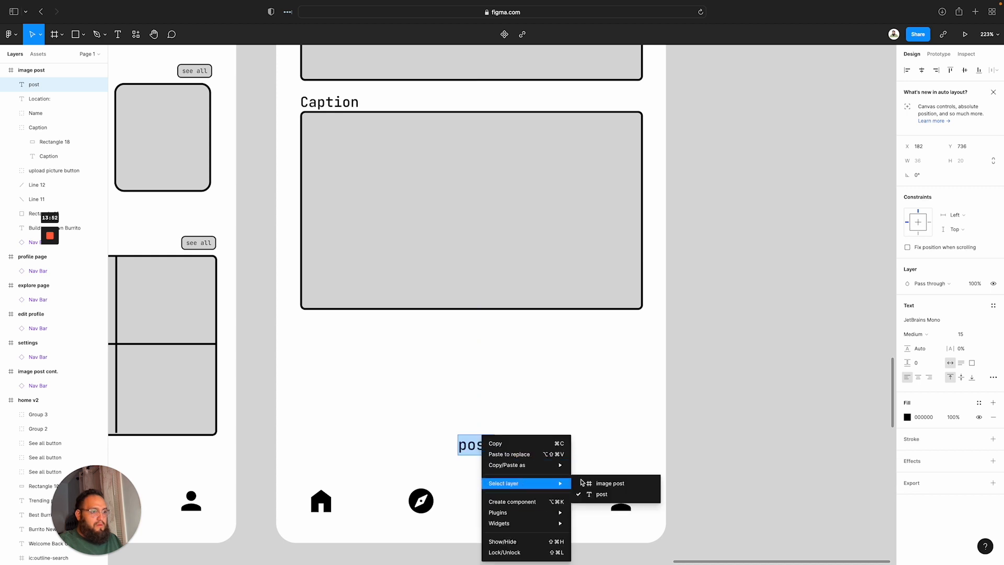
click(596, 472)
key(Escape)
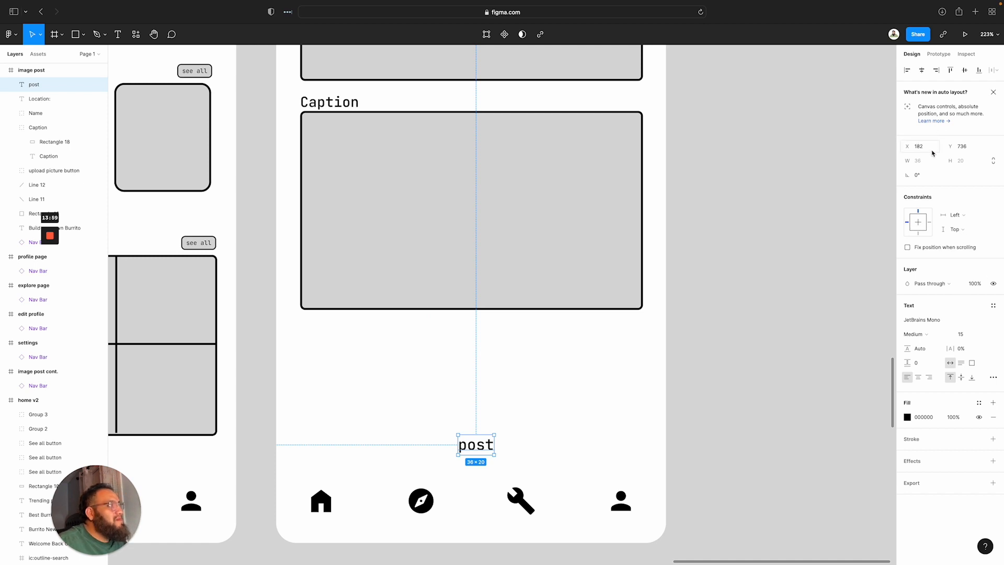
Read the Figma Help Center article on auto layout properties, covering direction, spacing, padding and alignment, and return to the BYOB app file
click(932, 122)
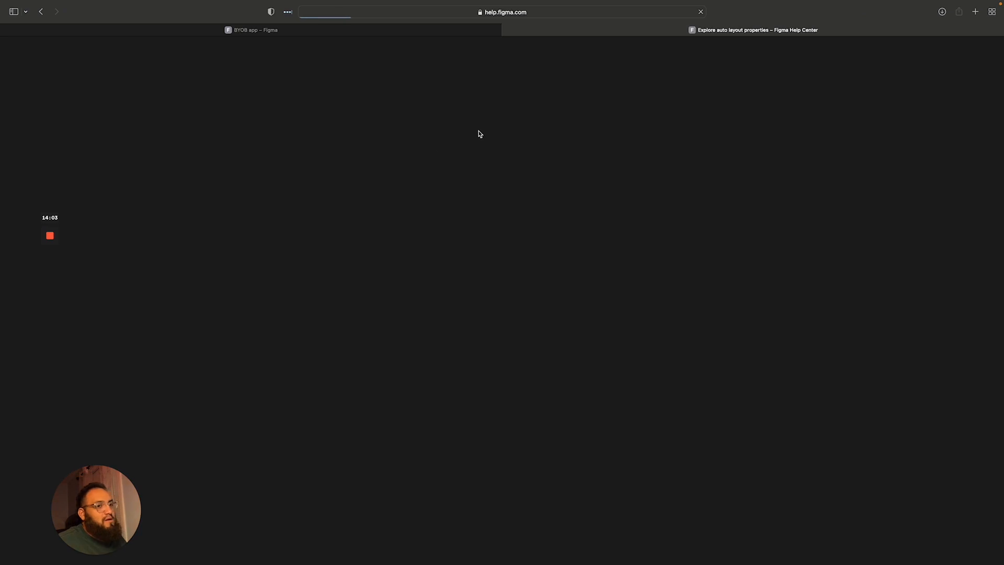
scroll(495, 235, down, 6)
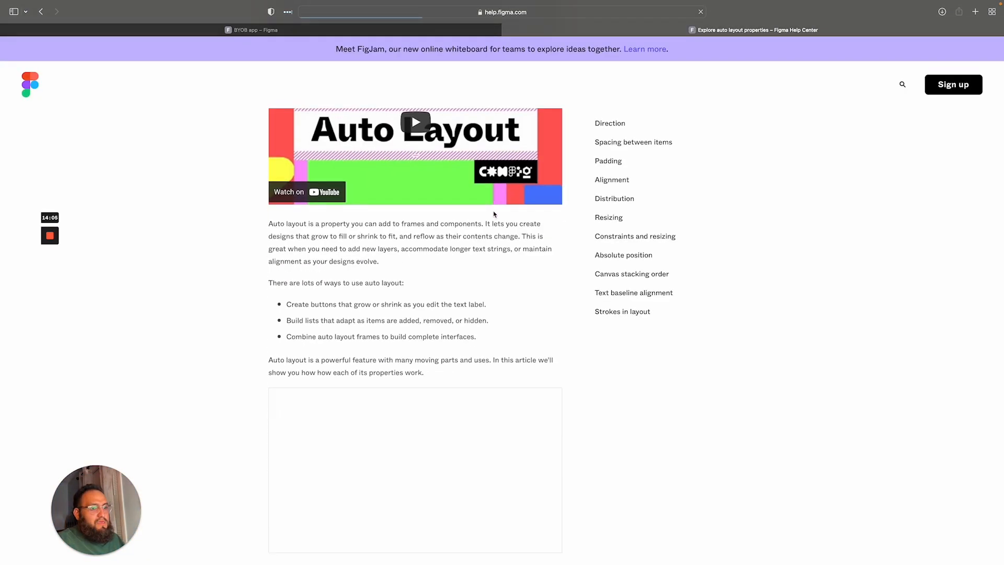
scroll(489, 216, down, 5)
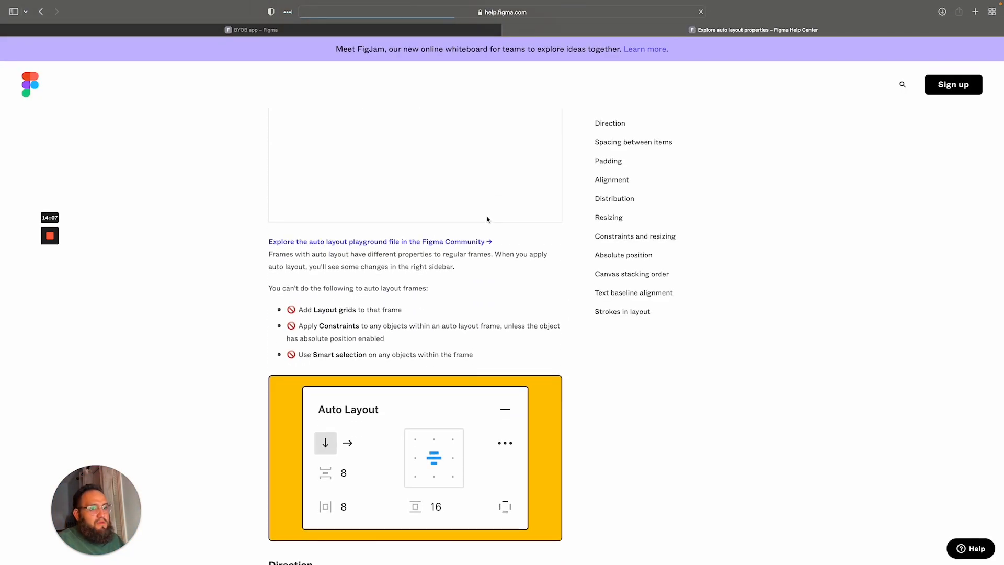
scroll(492, 258, down, 7)
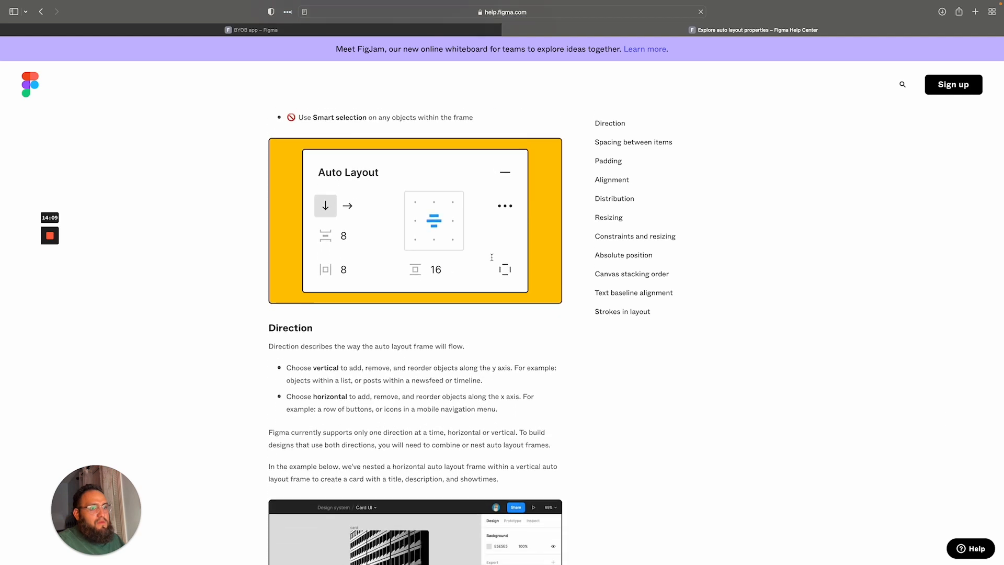
scroll(491, 257, down, 14)
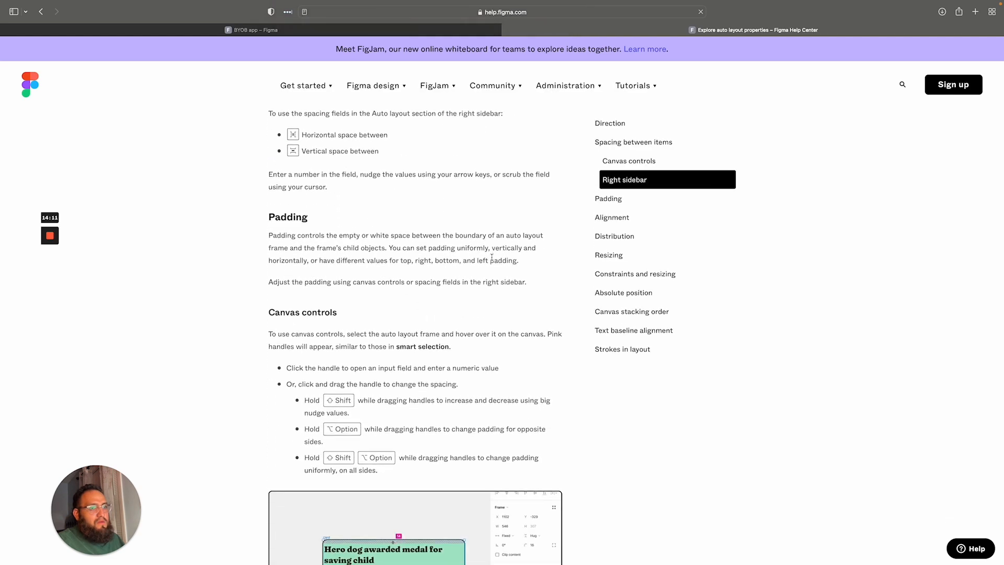
scroll(541, 271, up, 4)
scroll(535, 256, down, 3)
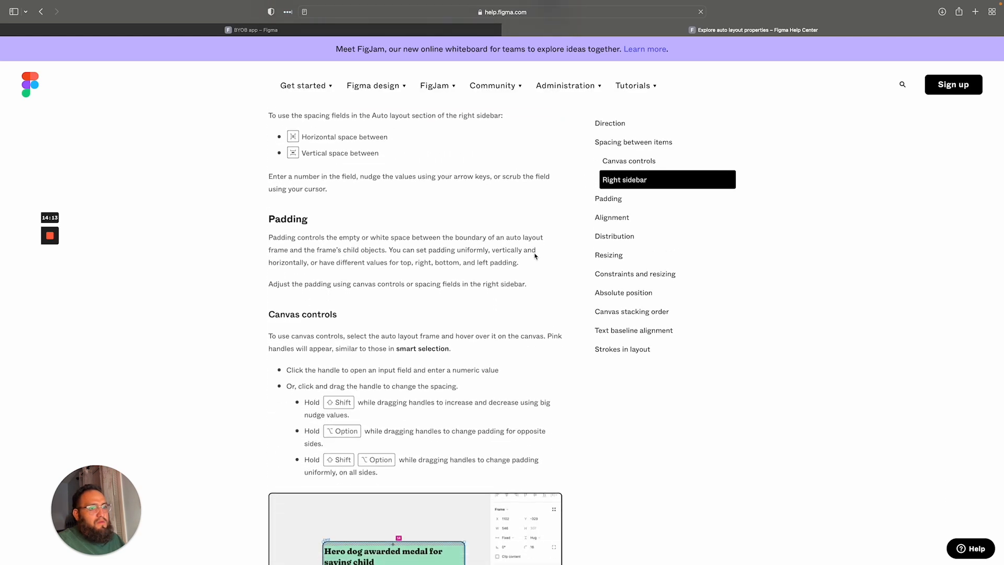
scroll(533, 252, down, 12)
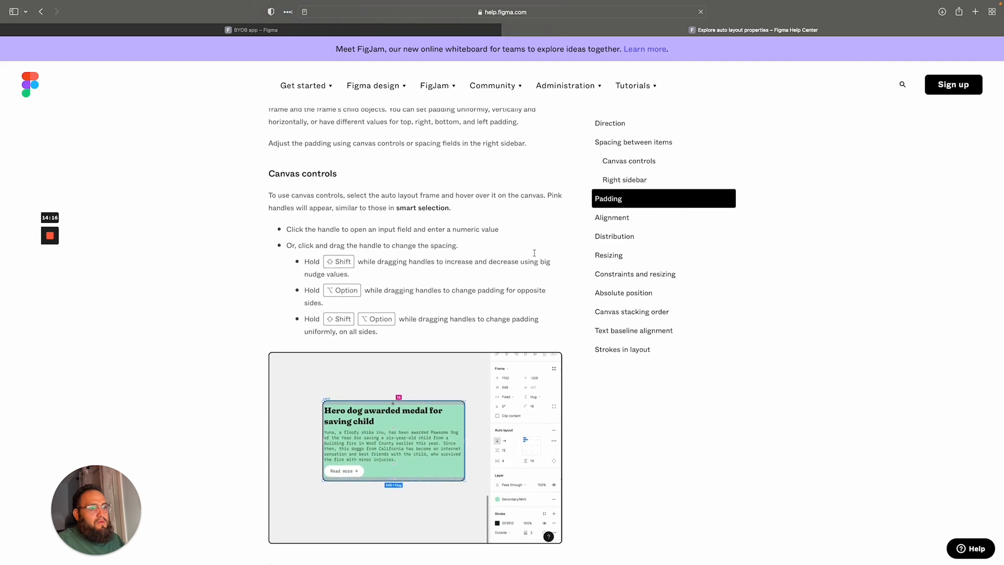
scroll(534, 253, down, 10)
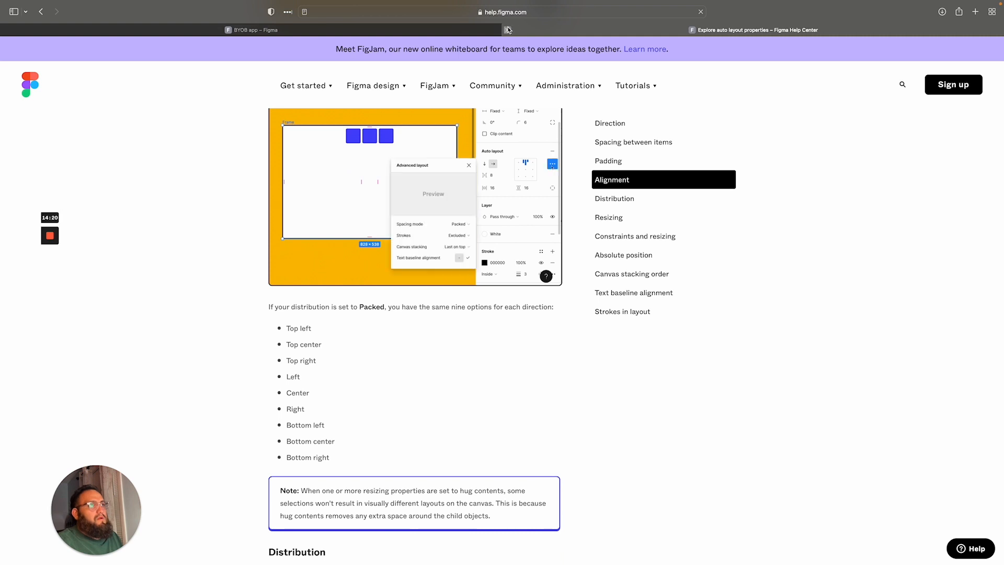
click(507, 31)
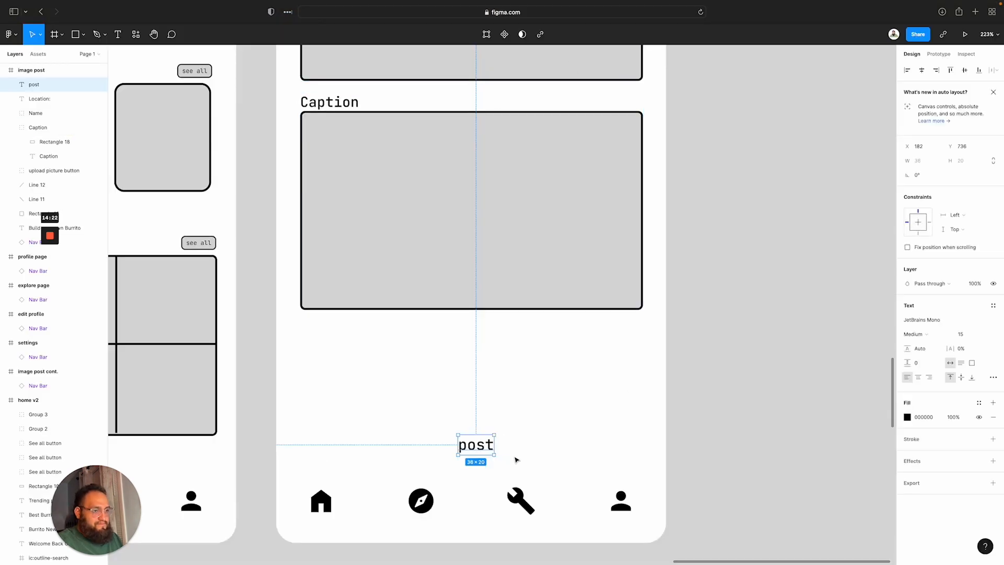
Replace the "post" text with a rectangle about 119 by 36, drawn between the caption box and the navigation bar
key(Delete)
key(r)
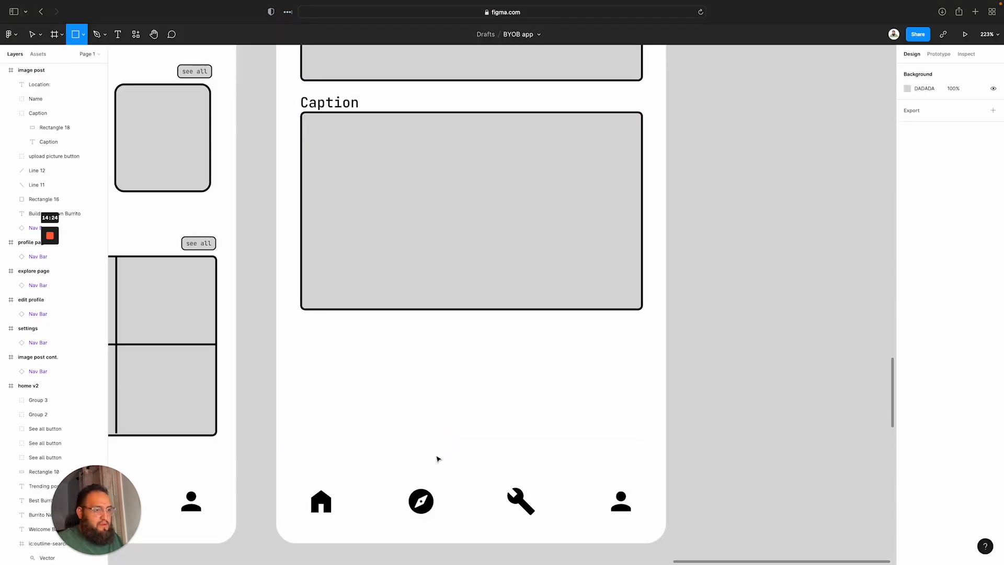
mouse_move(415, 424)
mouse_down()
mouse_move(533, 460)
mouse_move(477, 450)
mouse_move(480, 426)
mouse_up()
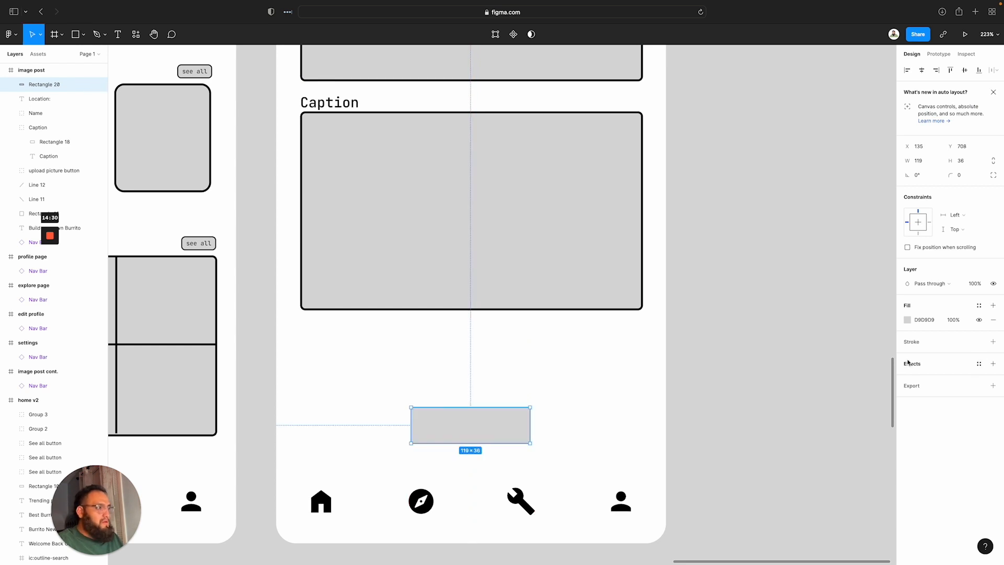
Give the new button rectangle a black inside stroke of 2 and slightly rounded corners
click(937, 339)
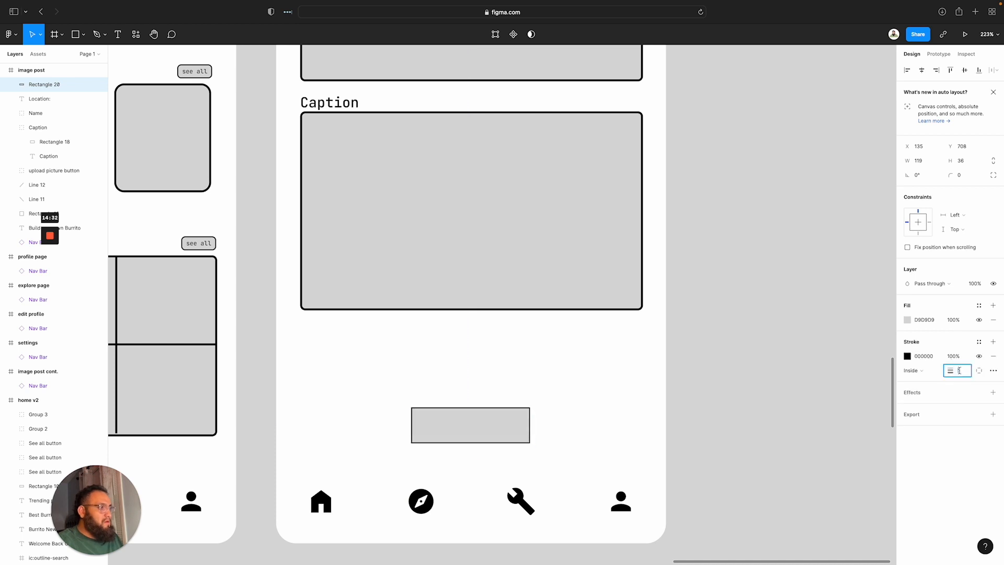
click(882, 359)
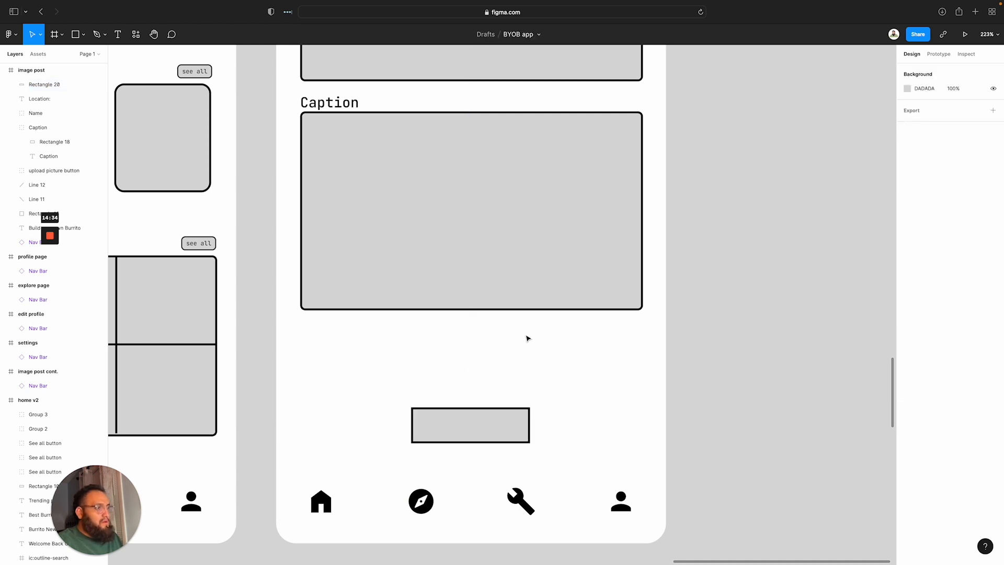
click(510, 411)
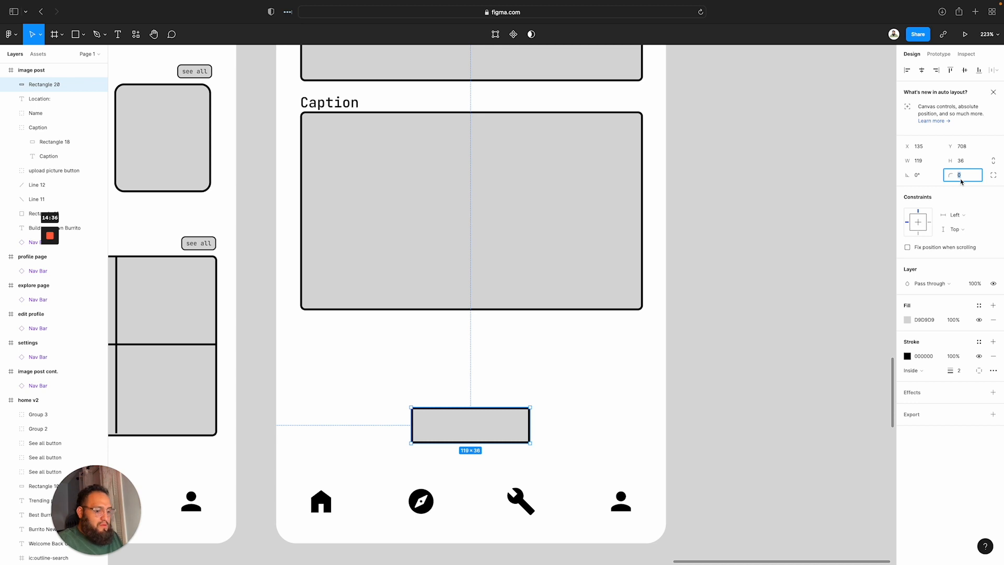
click(614, 370)
scroll(542, 384, left, 1)
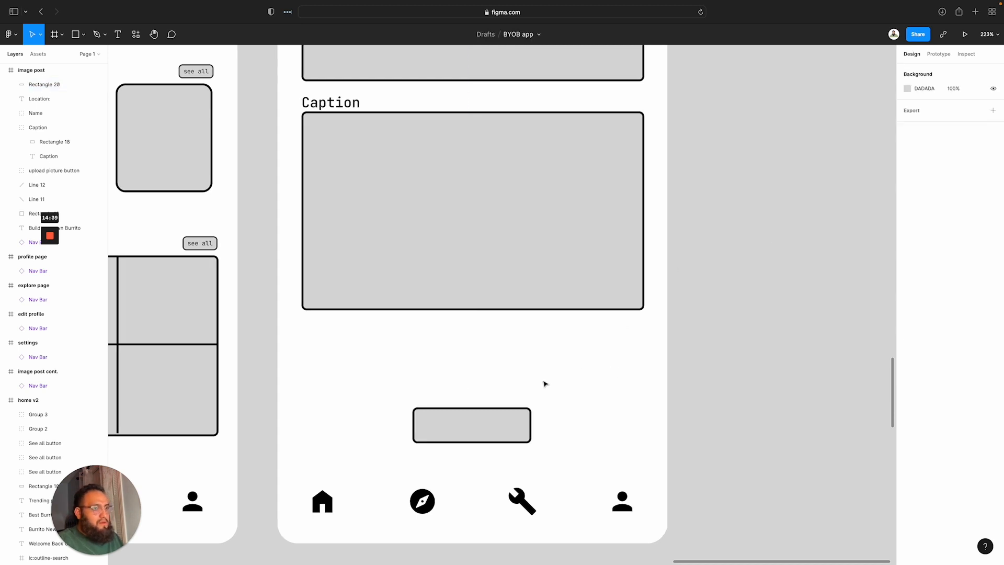
Add the text "post" to the new button rectangle and centre it inside
click(495, 419)
key(t)
click(485, 419)
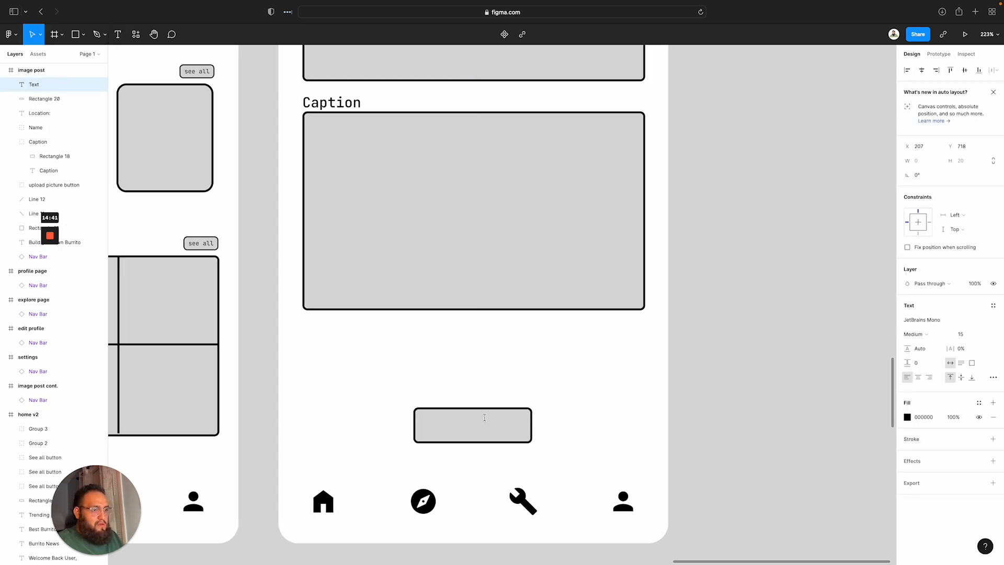
text(post)
scroll(593, 433, up, 2)
scroll(593, 433, left, 2)
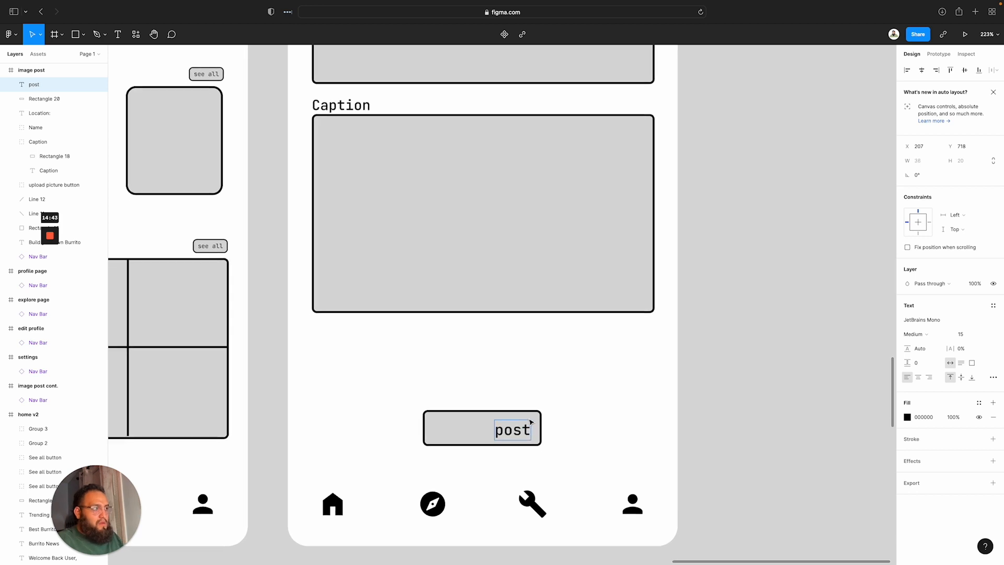
key(Escape)
drag(510, 444, 479, 442)
click(475, 398)
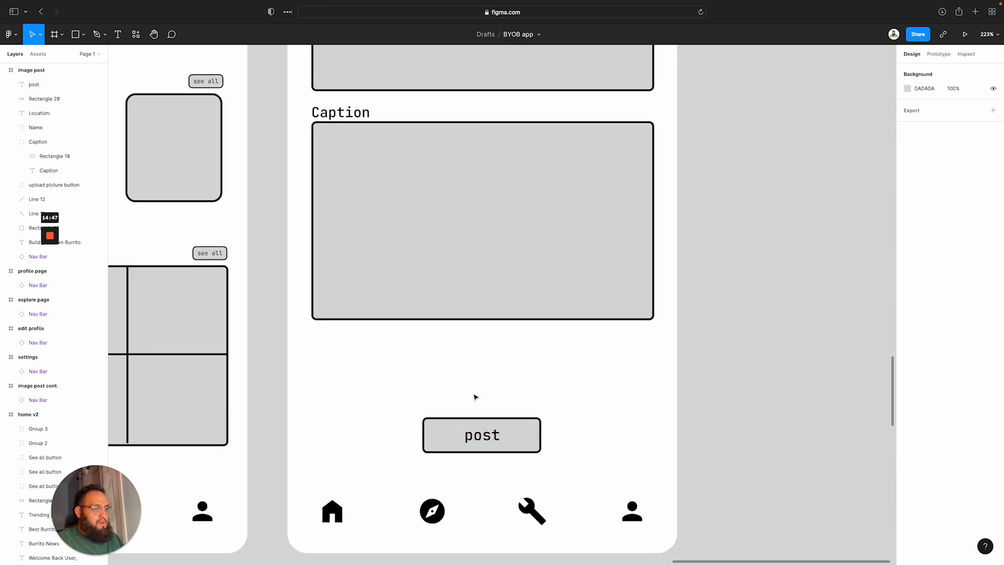
scroll(541, 401, up, 3)
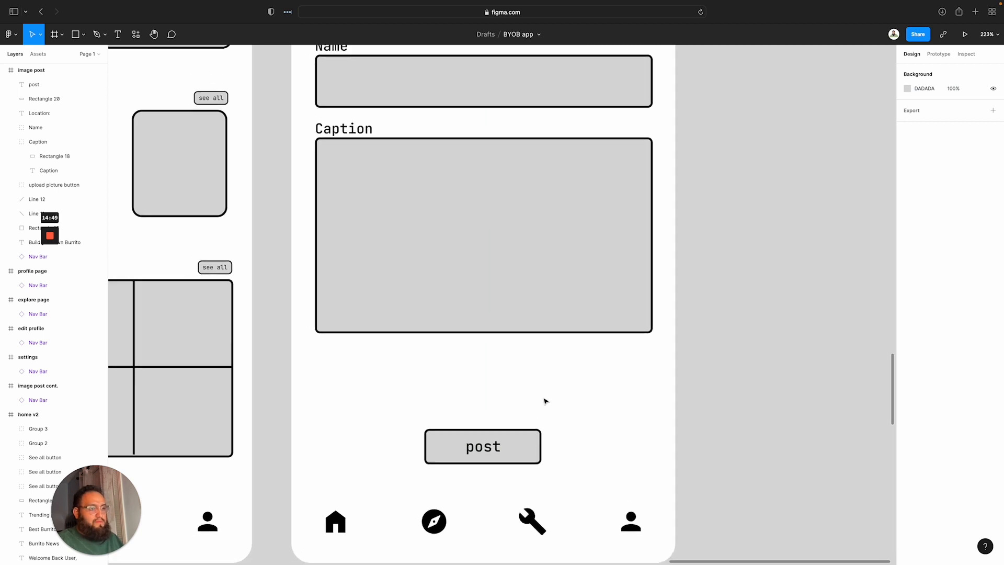
scroll(544, 400, down, 3)
scroll(544, 401, down, 10)
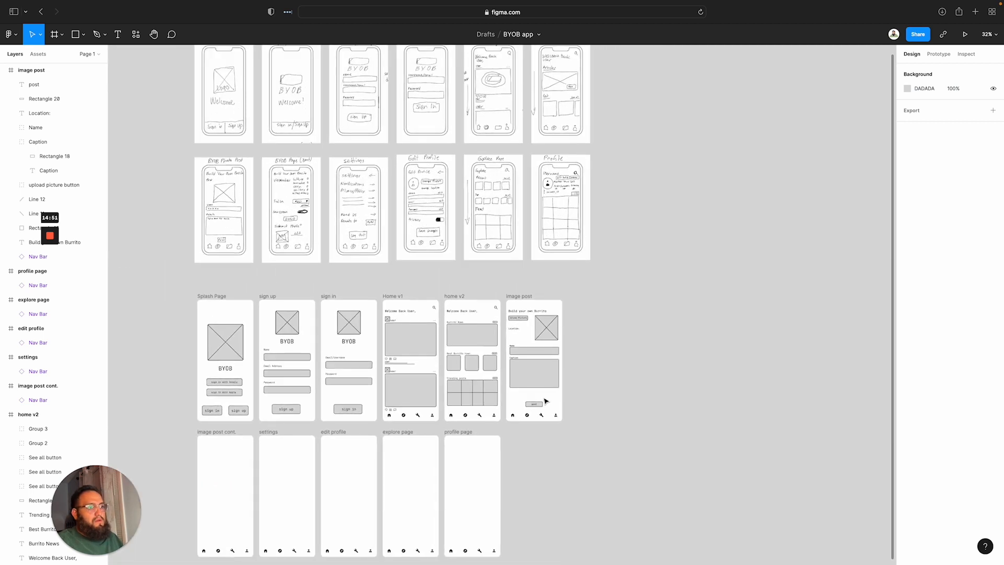
Compare the second row of hand-drawn sketches with the finished wireframes and the empty frames below them
scroll(194, 429, down, 3)
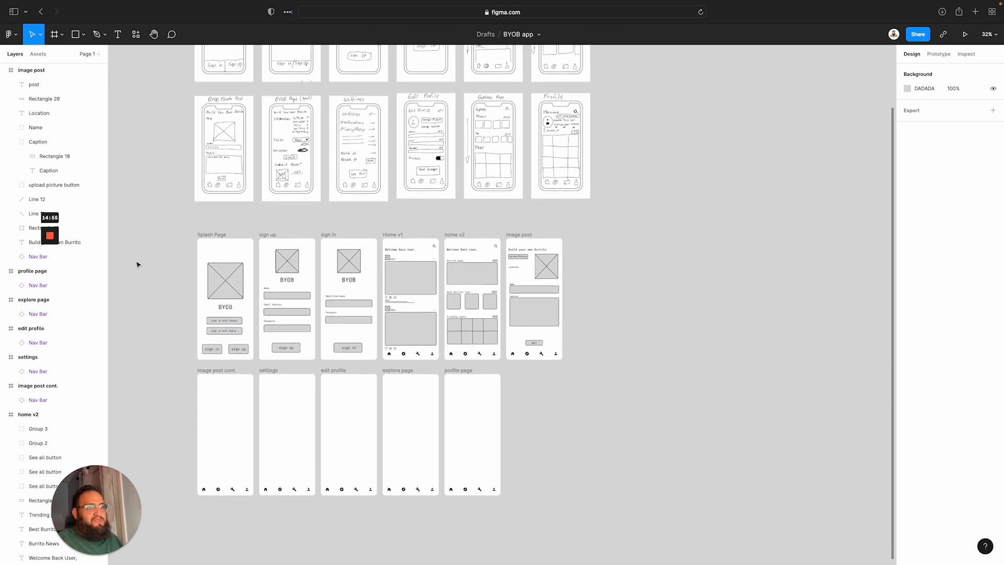
scroll(235, 188, up, 4)
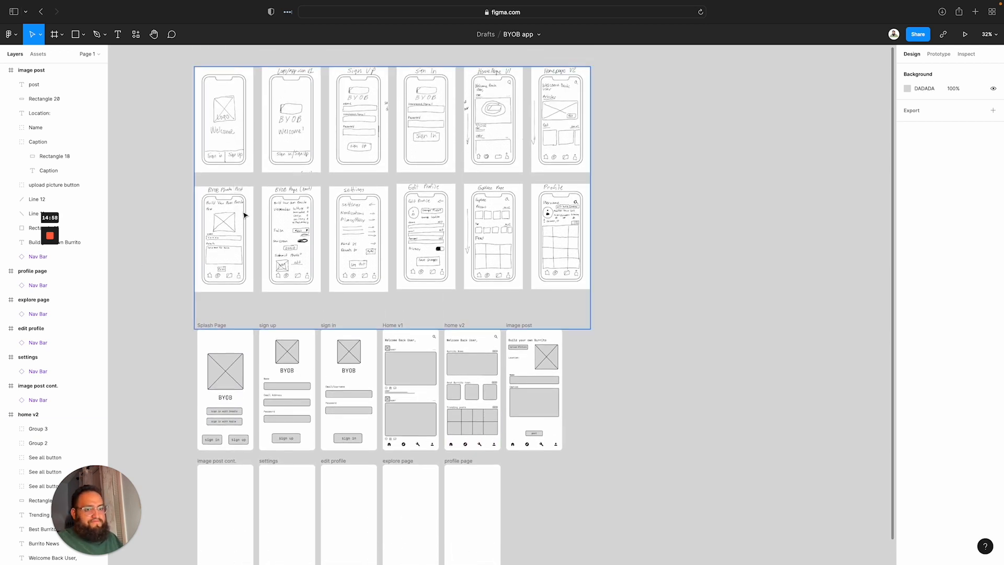
scroll(261, 220, up, 5)
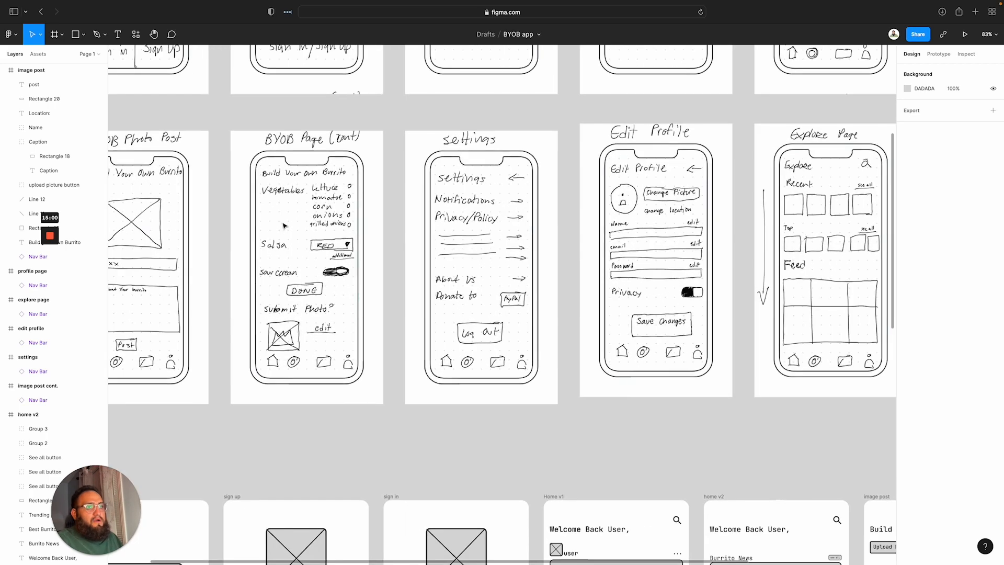
scroll(284, 226, up, 3)
scroll(284, 225, down, 3)
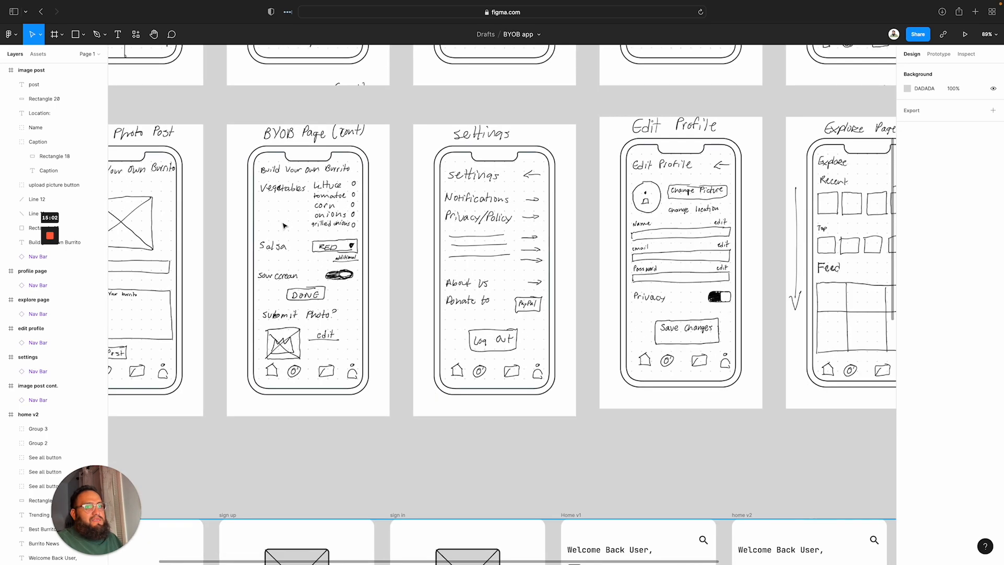
scroll(284, 226, right, 2)
scroll(282, 225, left, 3)
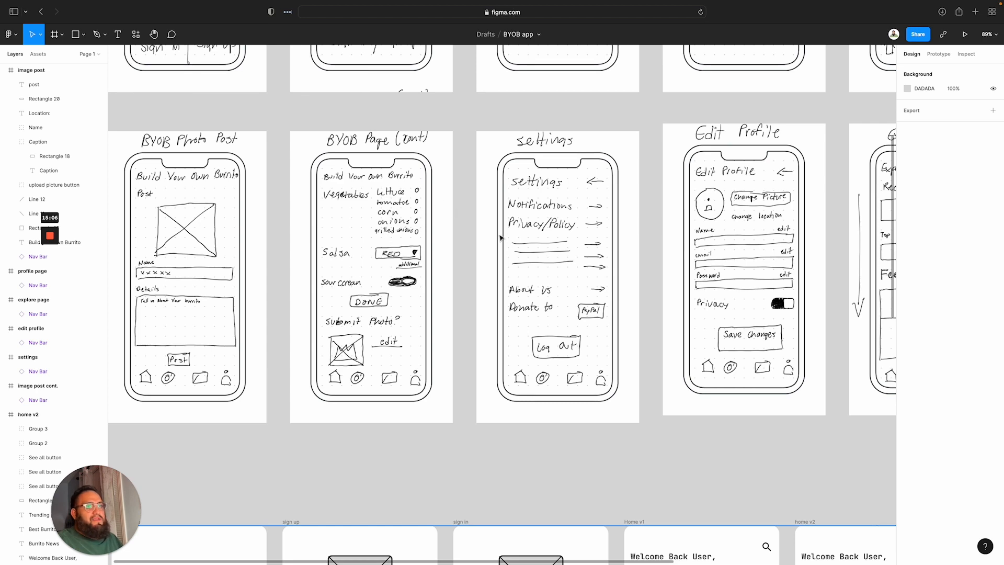
scroll(501, 237, right, 6)
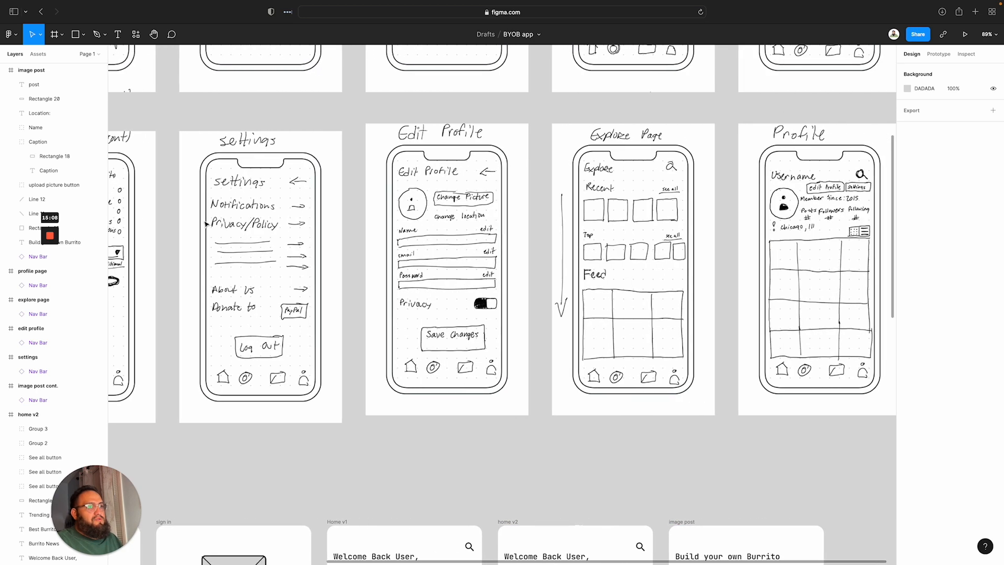
scroll(207, 224, down, 9)
scroll(207, 224, right, 4)
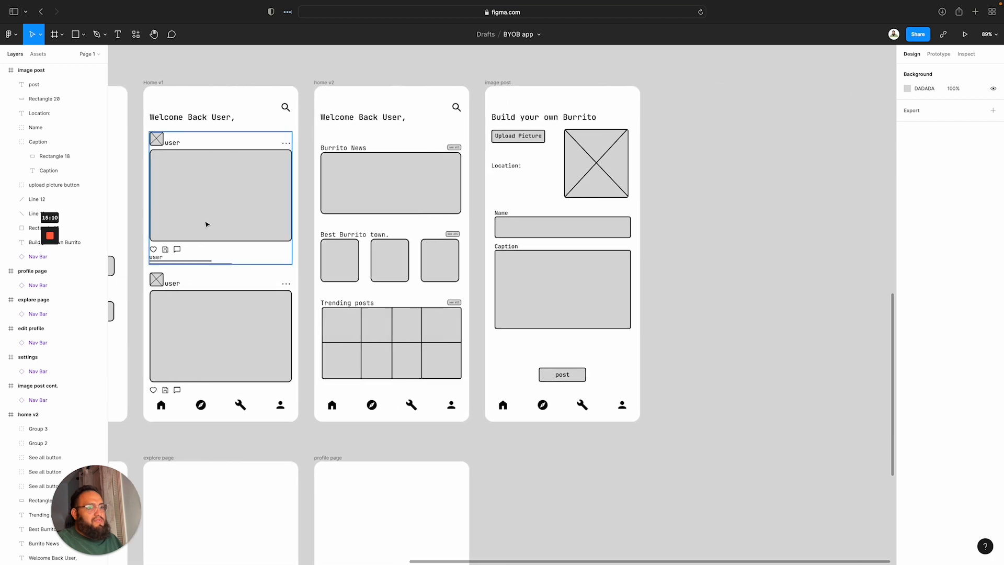
scroll(206, 224, left, 10)
scroll(207, 224, down, 5)
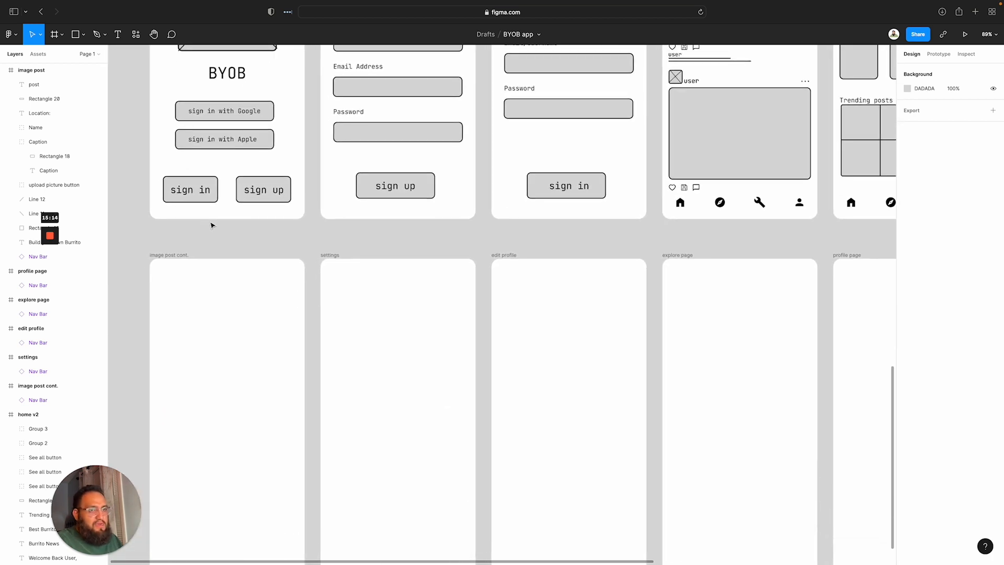
Examine the sketches from the logo screens through the profile page, checking which layouts the wireframes already cover and which remain
scroll(219, 224, up, 15)
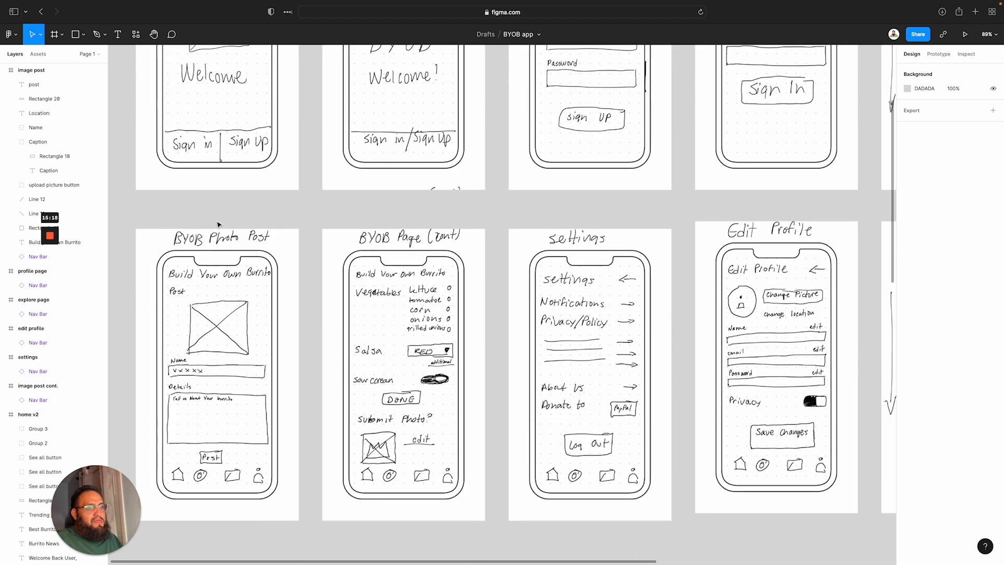
scroll(218, 224, down, 4)
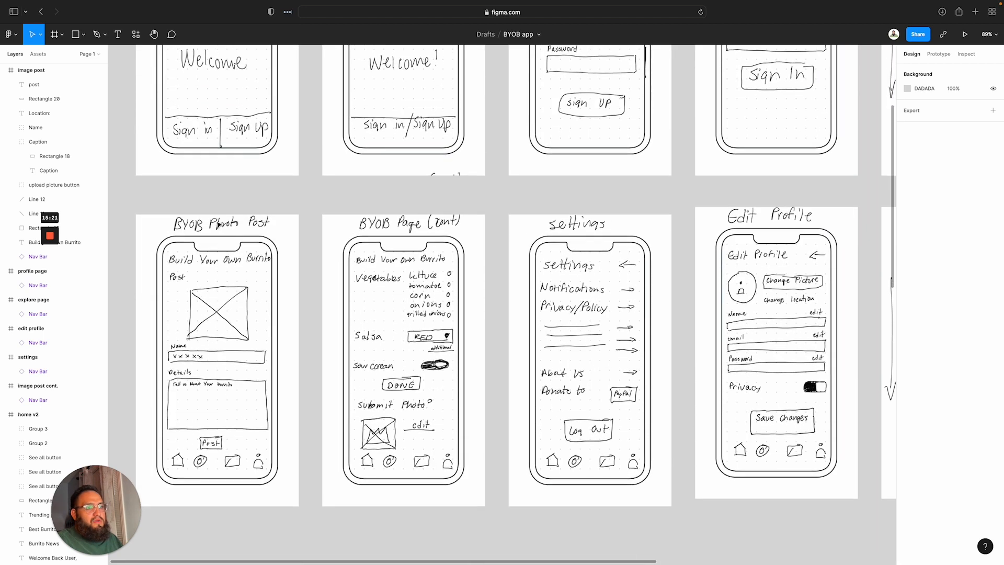
scroll(219, 224, right, 20)
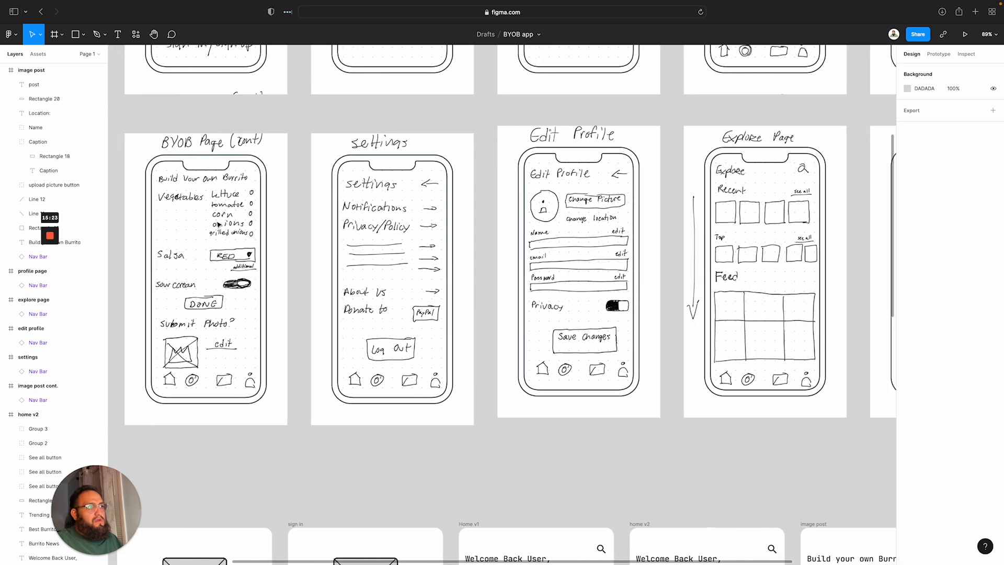
scroll(218, 224, down, 3)
scroll(219, 224, up, 12)
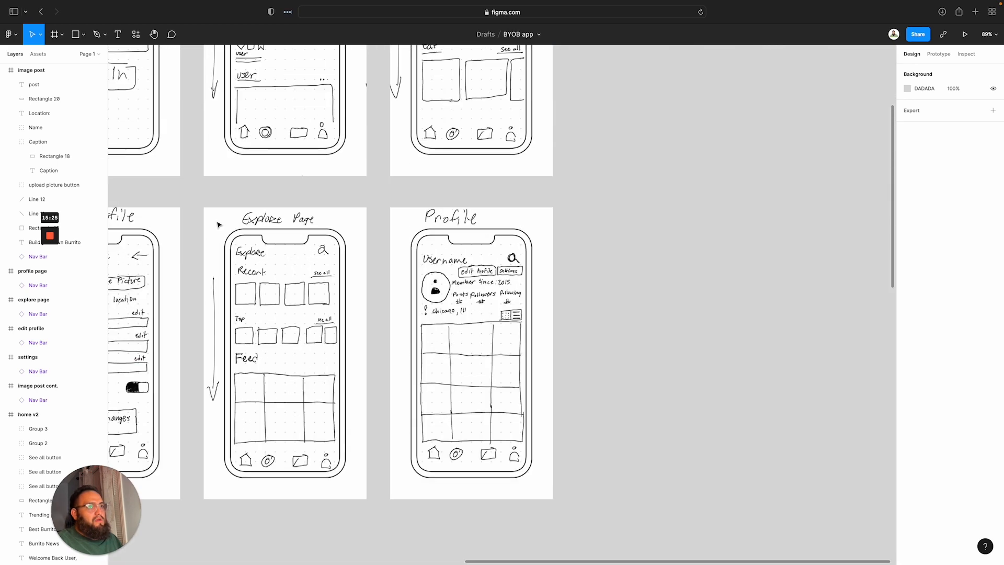
scroll(219, 225, left, 5)
scroll(218, 225, down, 5)
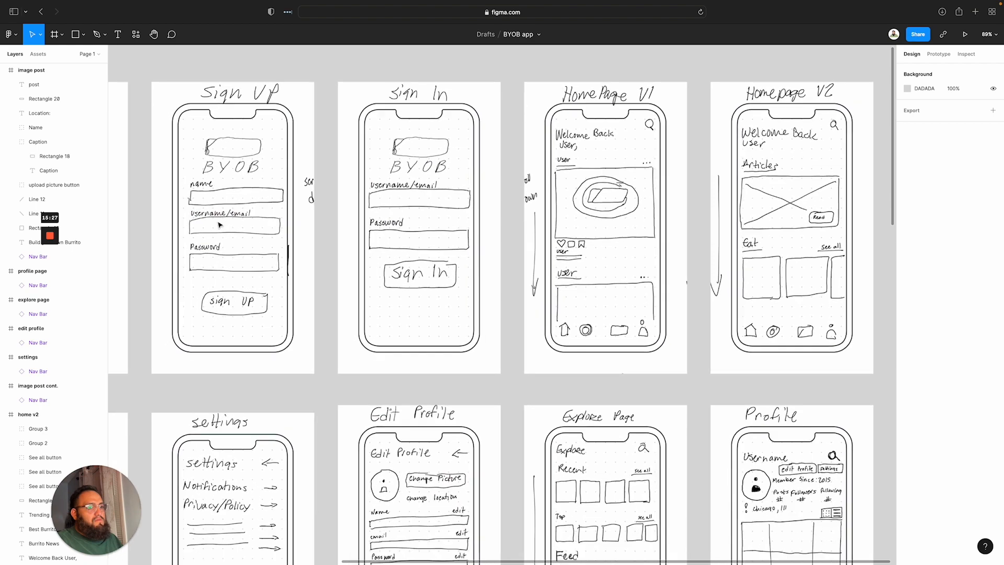
scroll(219, 225, up, 5)
scroll(219, 225, left, 2)
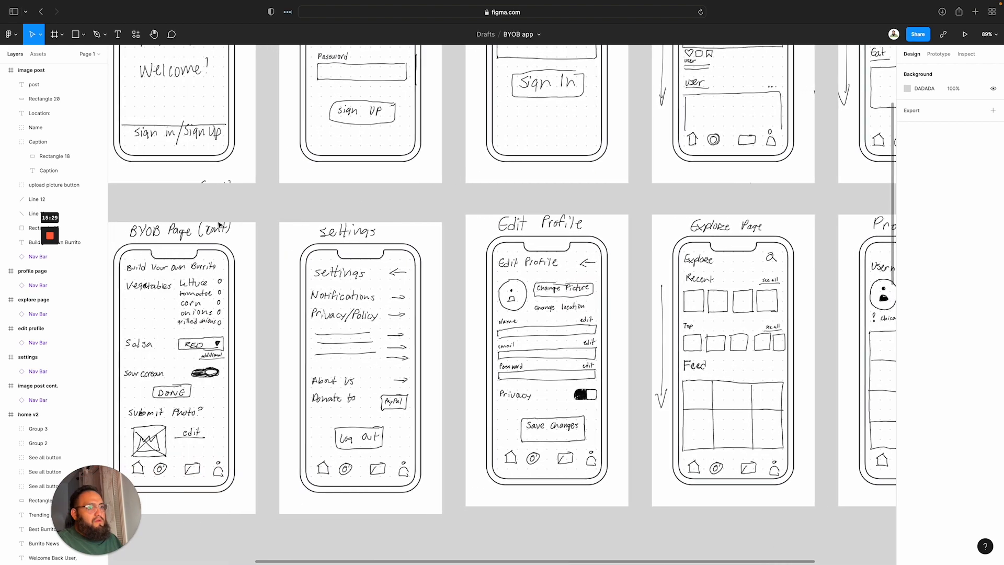
scroll(219, 225, right, 5)
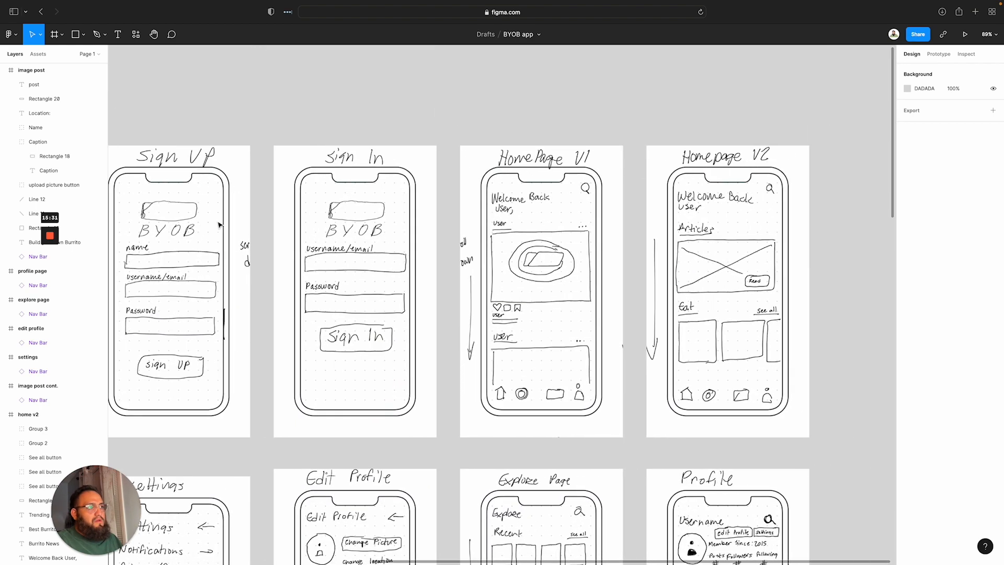
scroll(218, 224, left, 7)
scroll(219, 224, left, 4)
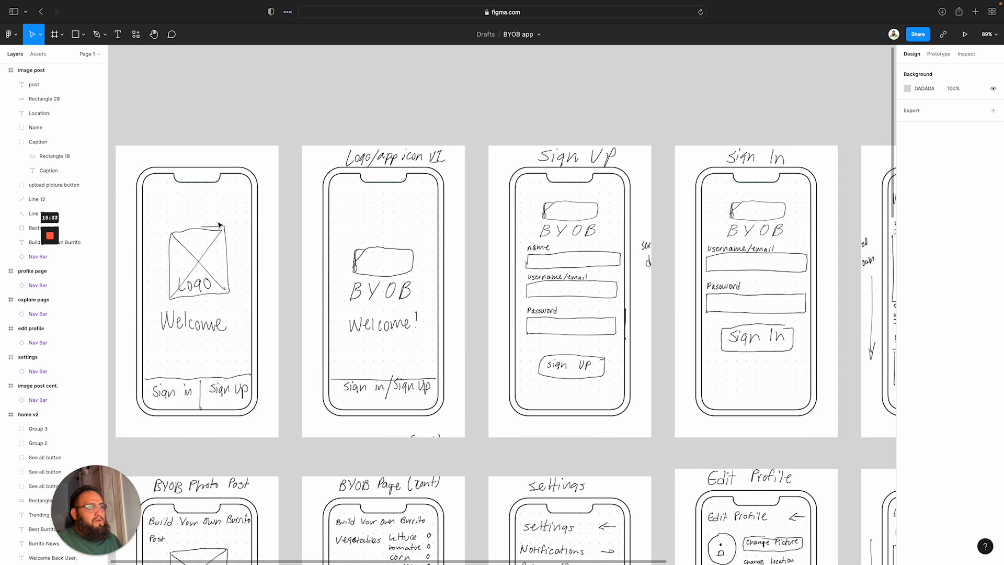
scroll(219, 225, down, 5)
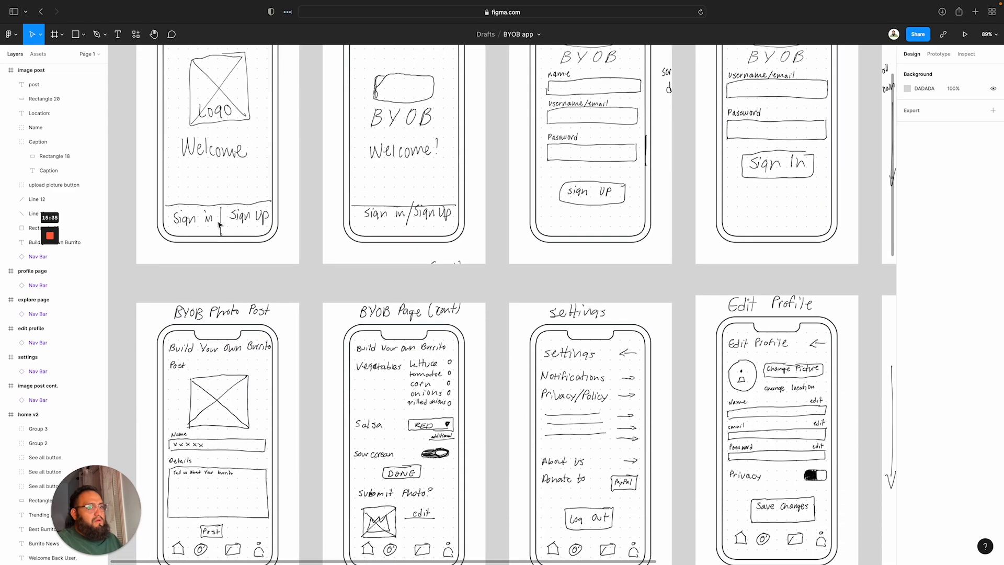
scroll(595, 293, right, 5)
scroll(596, 293, up, 3)
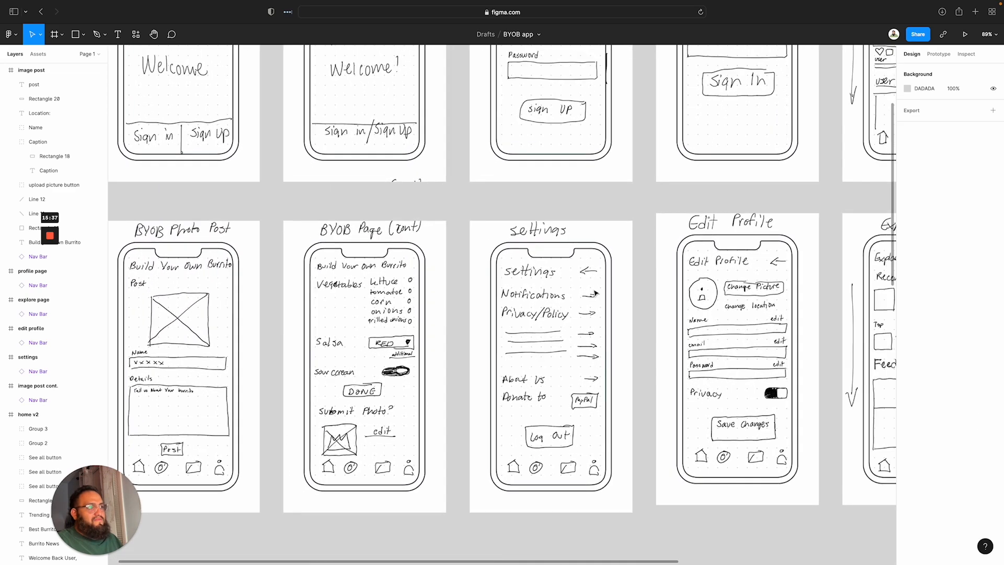
scroll(596, 293, down, 4)
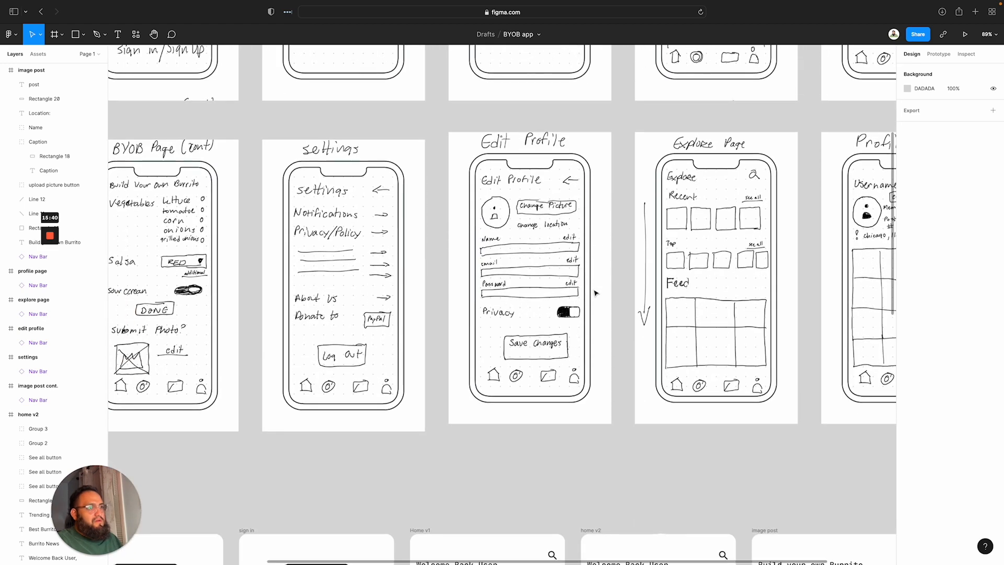
scroll(595, 293, left, 5)
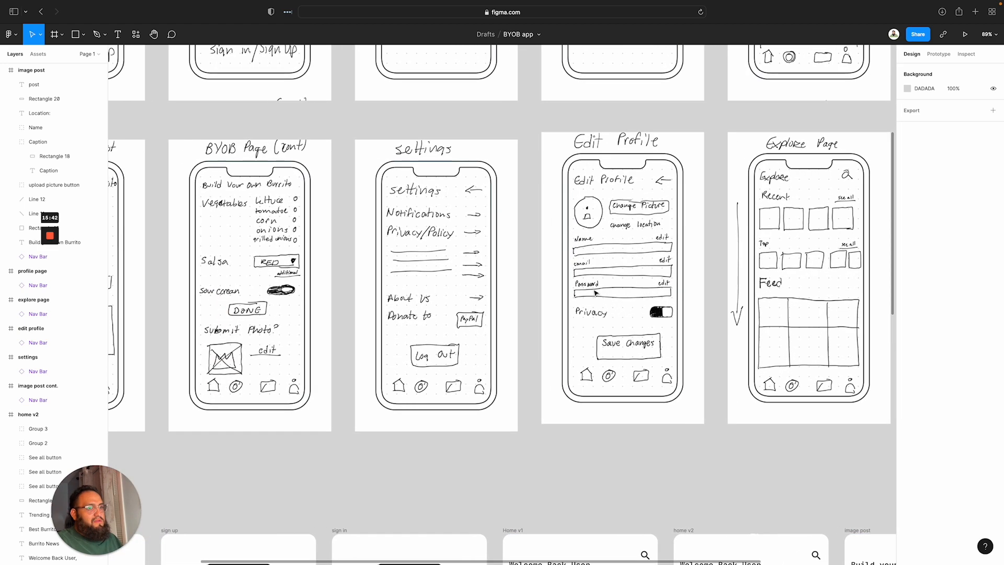
scroll(596, 292, left, 1)
scroll(595, 293, left, 1)
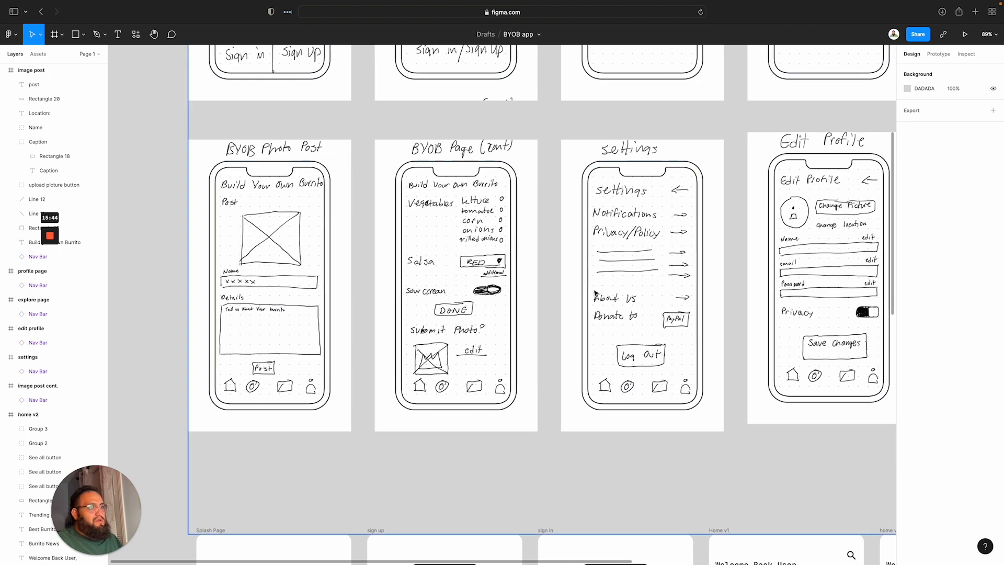
scroll(595, 294, right, 10)
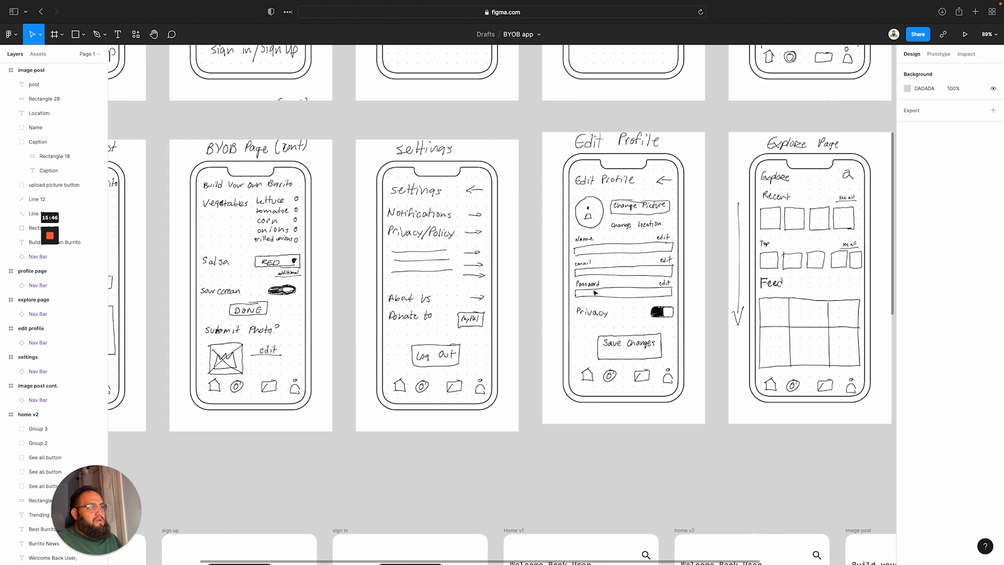
scroll(595, 293, up, 3)
scroll(595, 293, down, 3)
scroll(595, 294, left, 1)
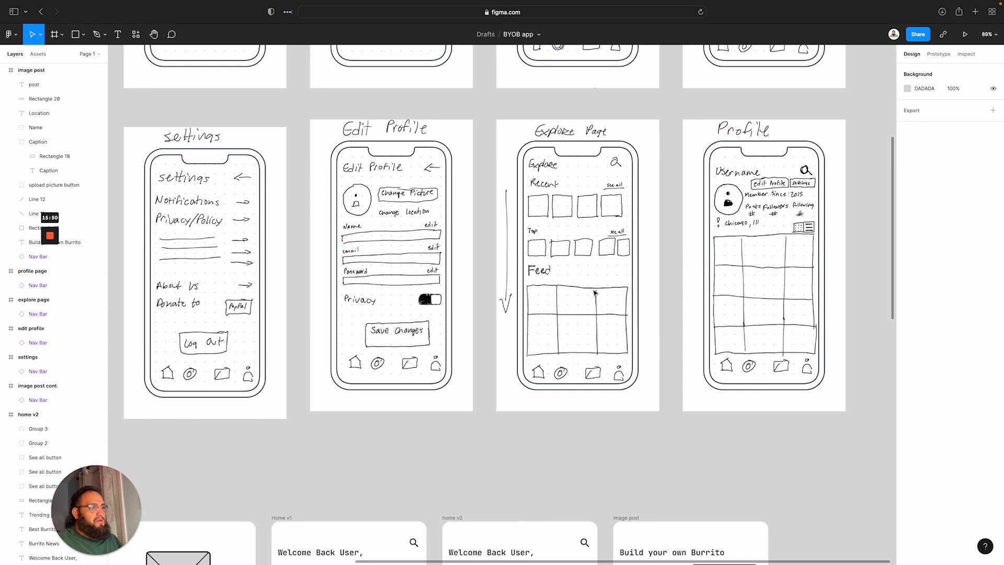
scroll(595, 293, down, 3)
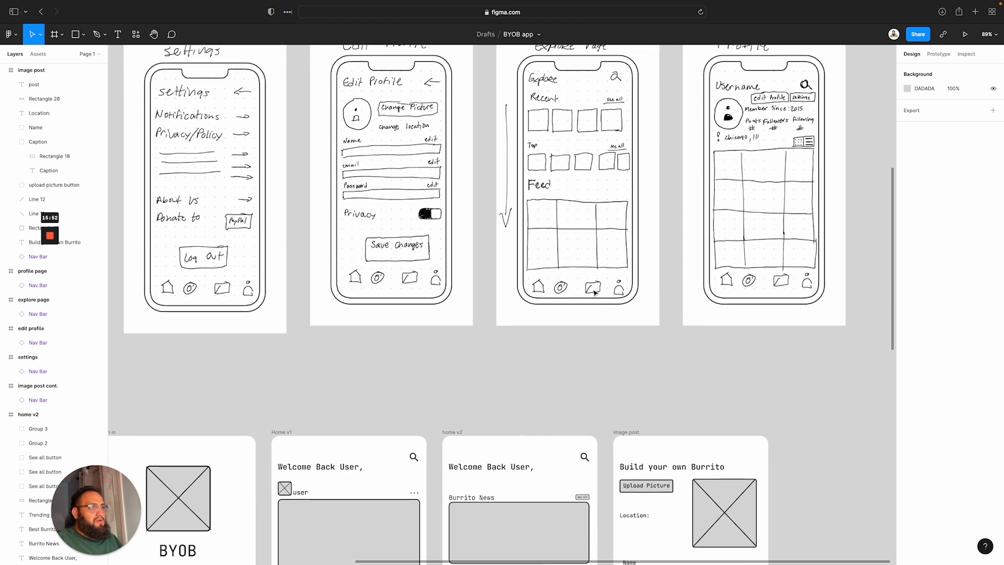
scroll(595, 294, down, 8)
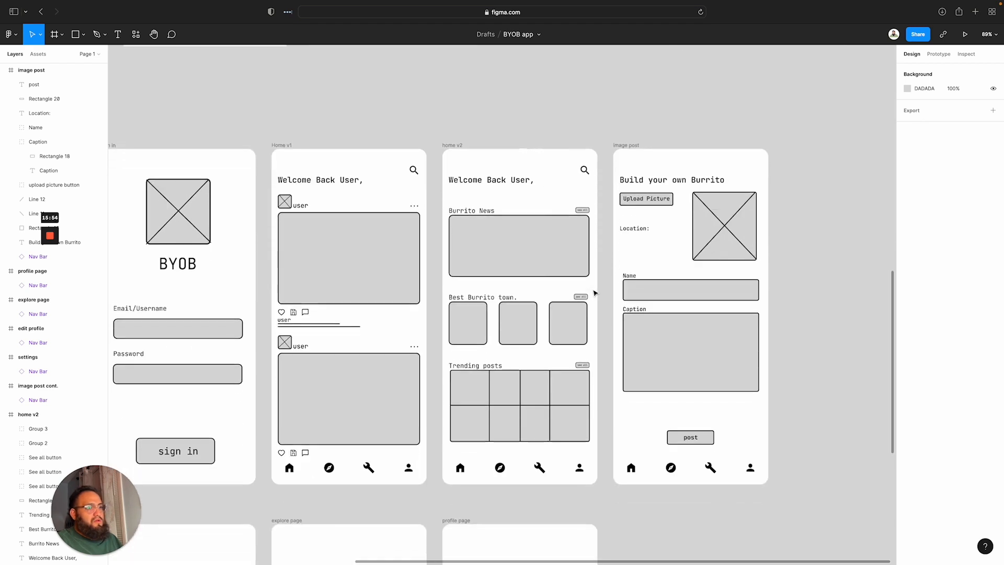
scroll(595, 293, down, 3)
scroll(595, 293, up, 10)
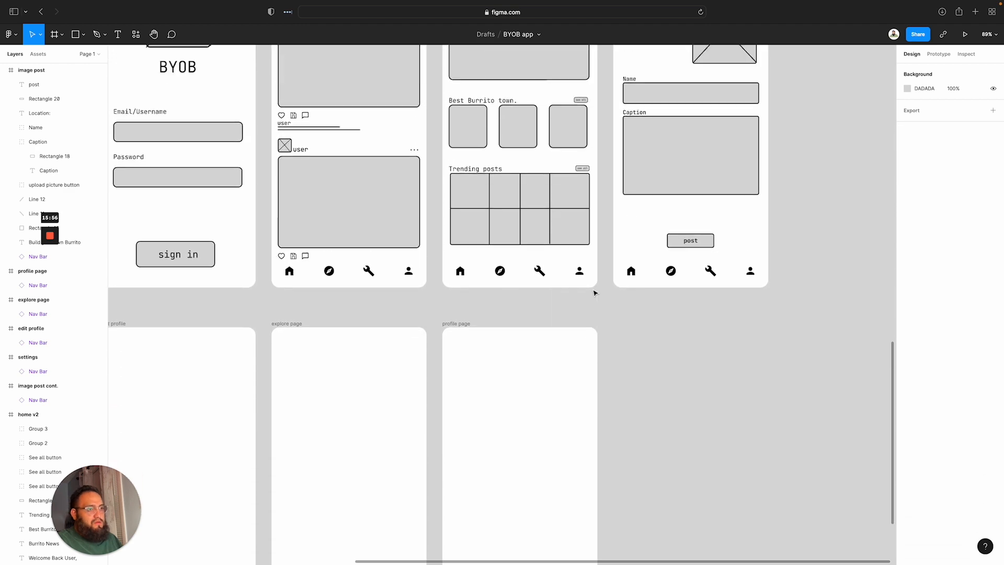
scroll(594, 293, up, 4)
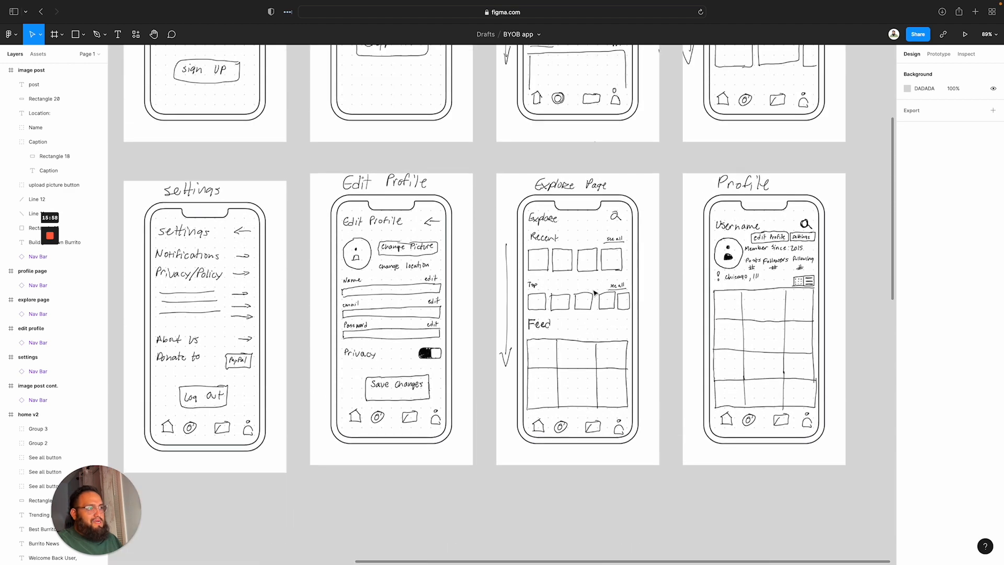
scroll(594, 294, down, 15)
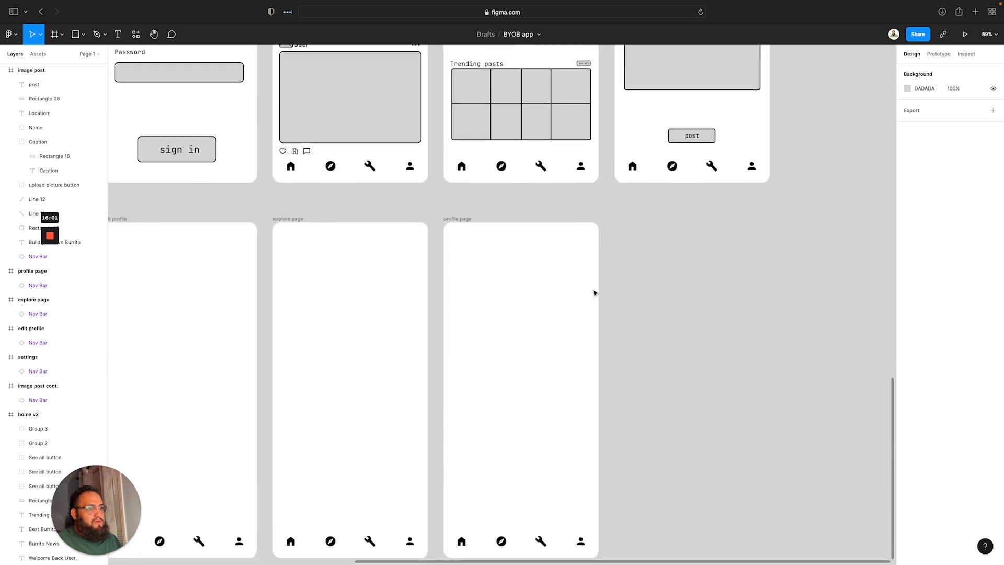
Rename the "image post cont." frame to "BYOB"
scroll(594, 293, down, 1)
scroll(595, 293, left, 10)
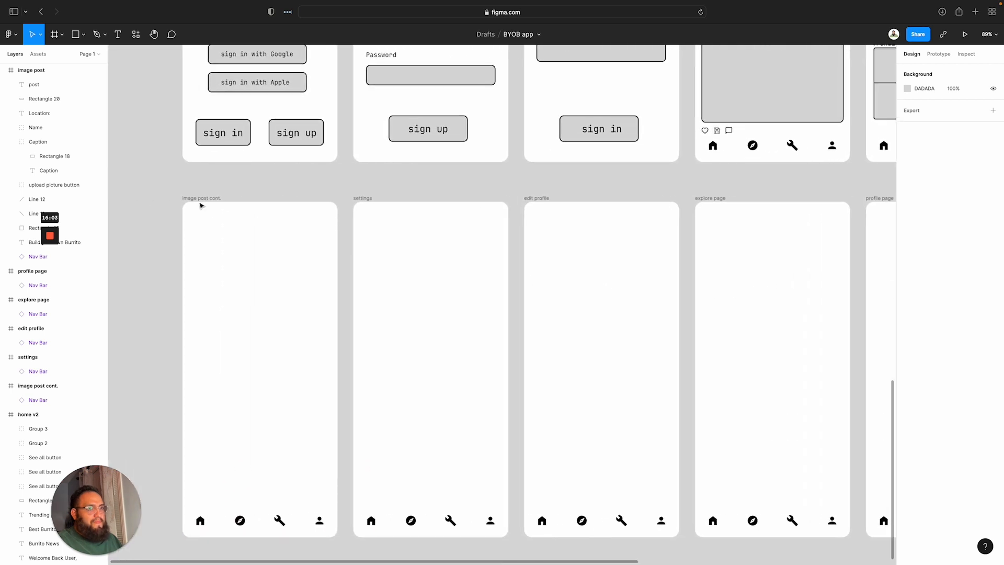
click(202, 205)
scroll(204, 219, up, 3)
scroll(207, 251, down, 2)
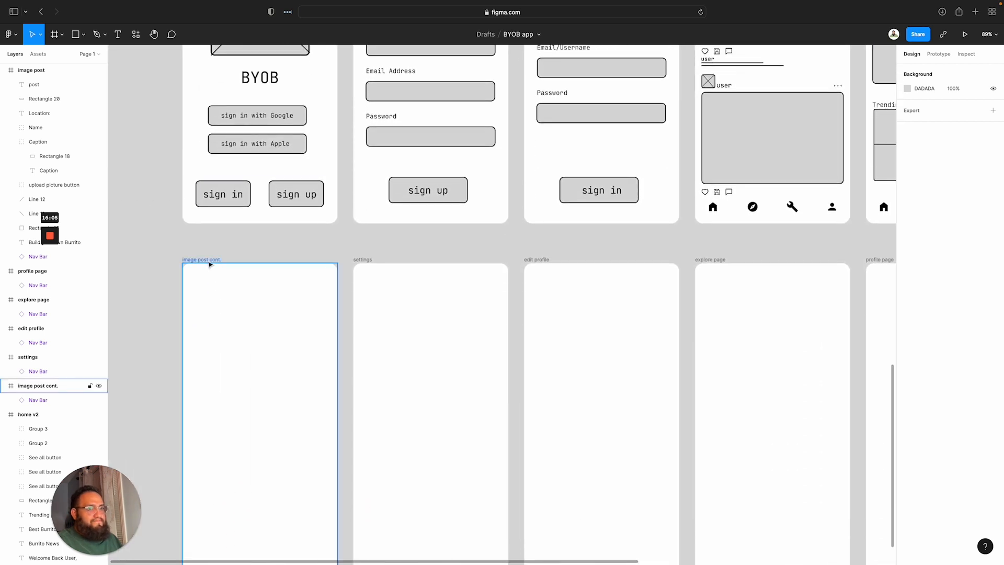
double_click(208, 260)
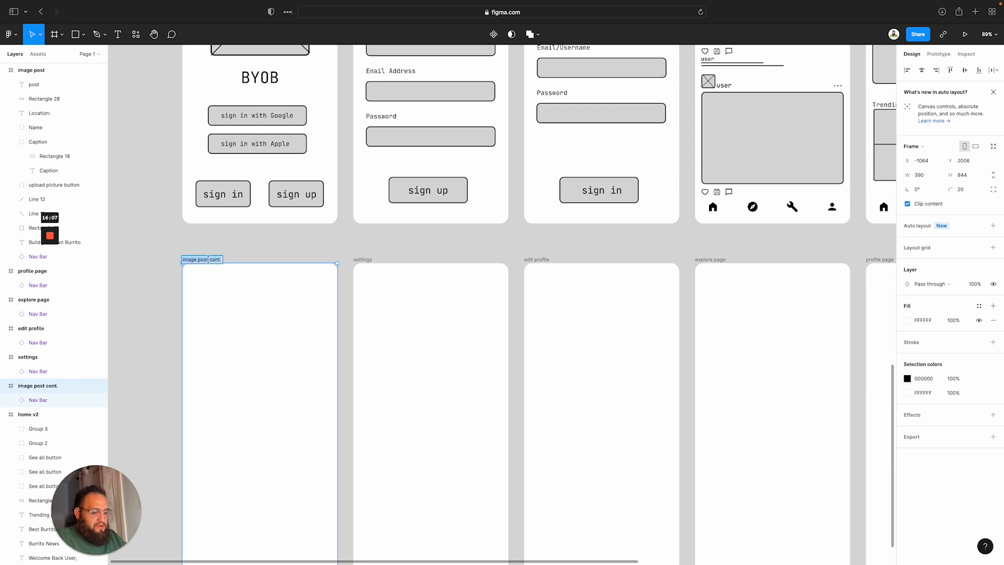
scroll(256, 236, up, 1)
click(264, 277)
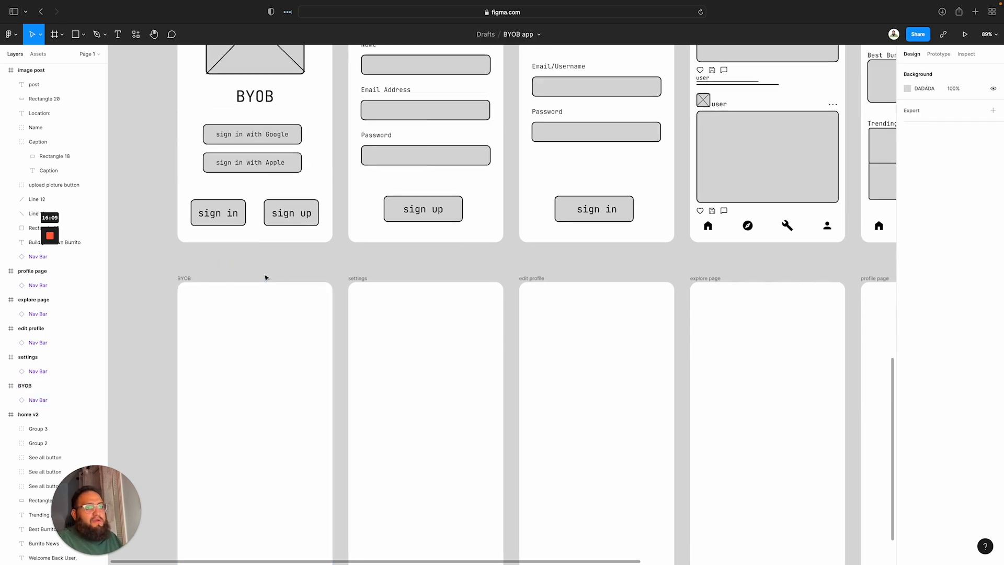
Copy the "Welcome Back User," heading from the Home v1 frame into the settings frame
scroll(429, 290, right, 1)
scroll(429, 291, up, 10)
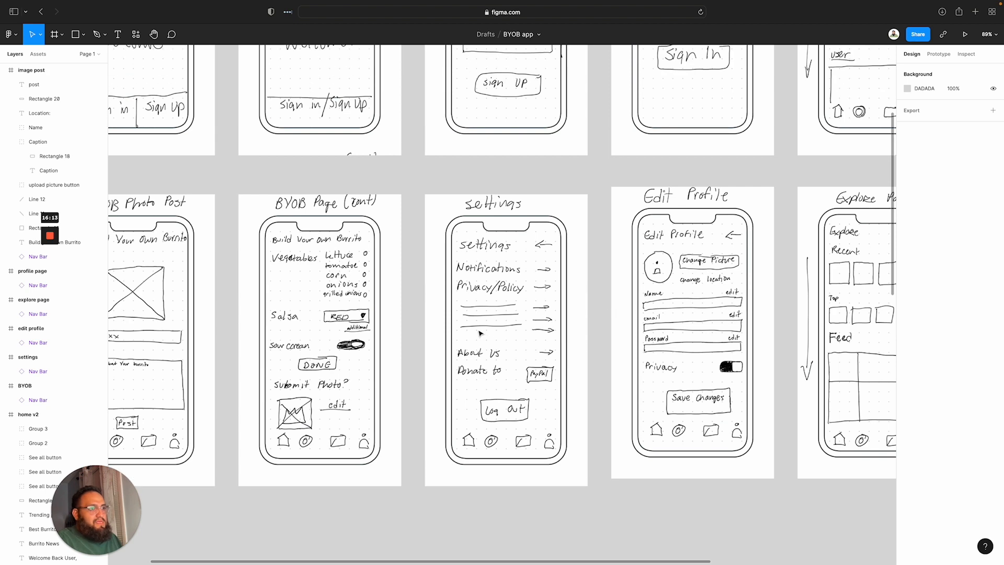
scroll(479, 332, down, 10)
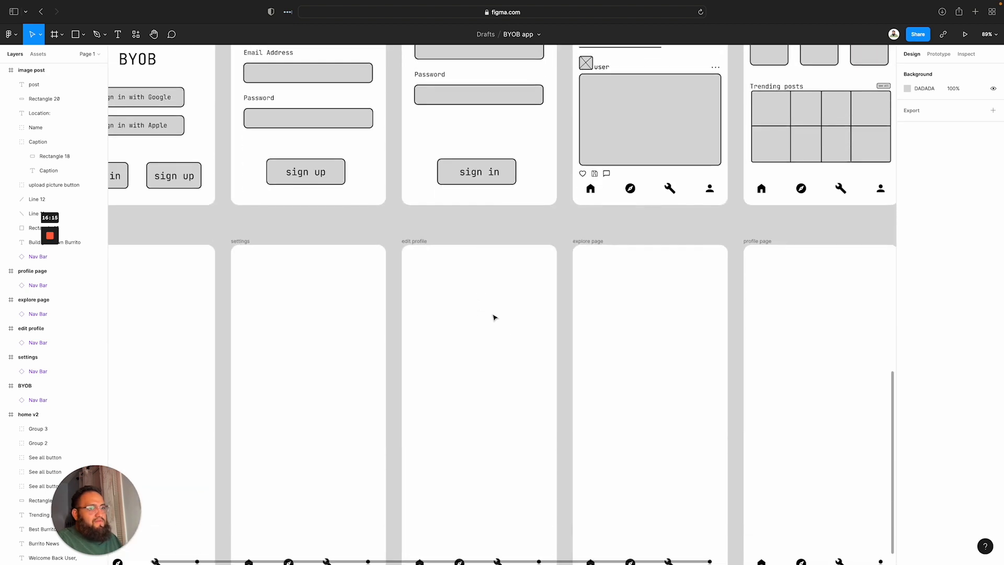
click(235, 246)
scroll(570, 329, up, 10)
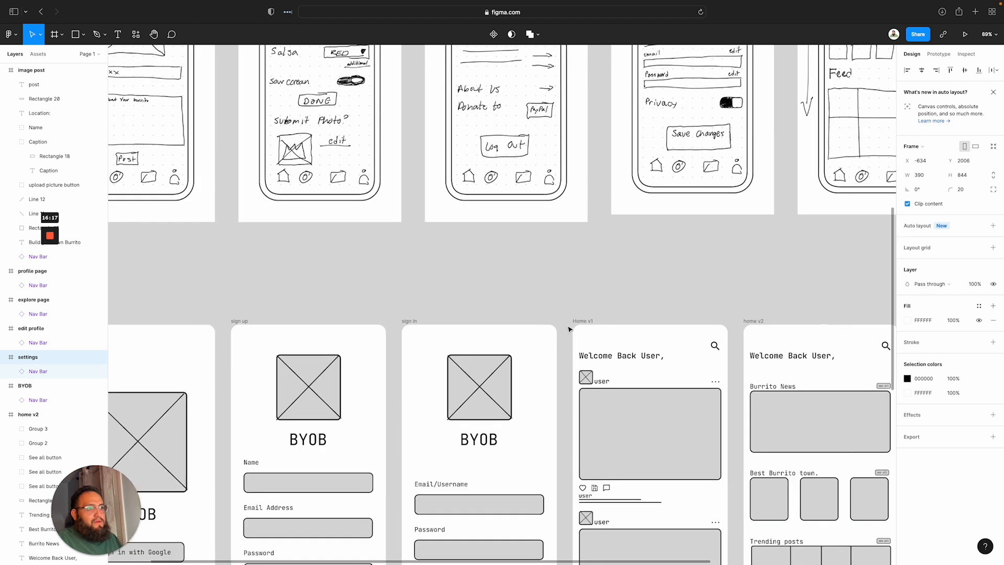
click(612, 356)
scroll(312, 298, down, 8)
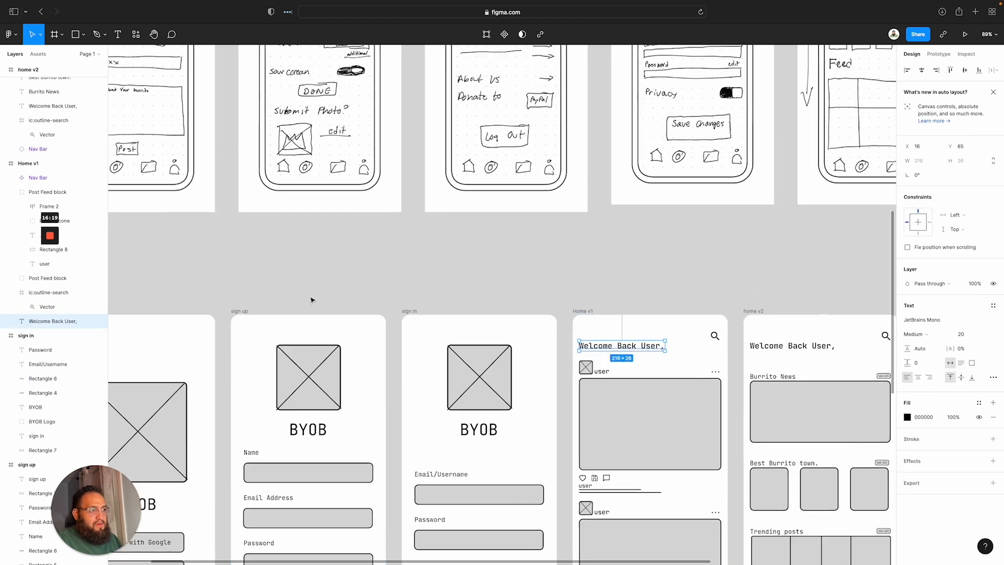
scroll(312, 300, down, 1)
click(244, 236)
scroll(244, 236, left, 1)
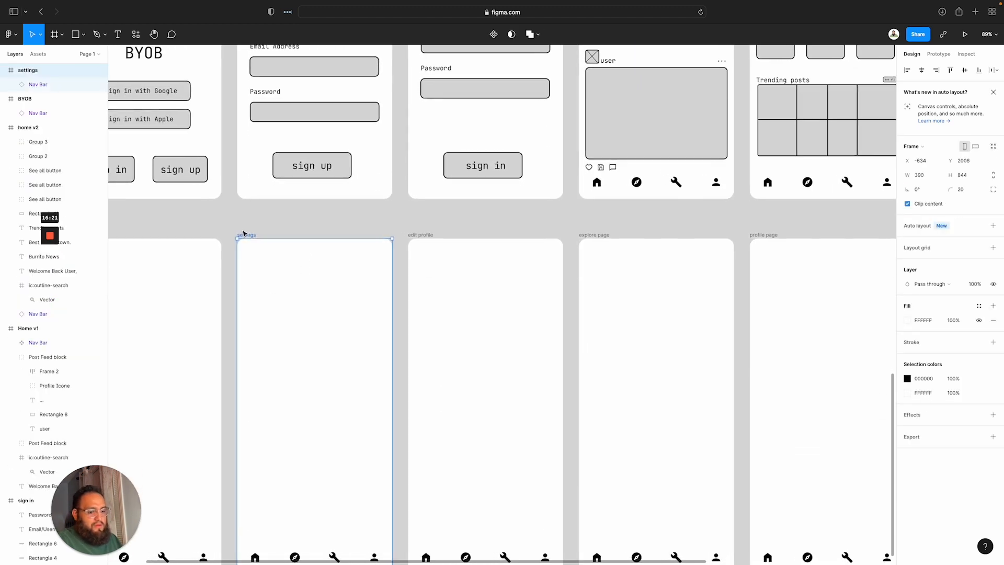
key(super+v)
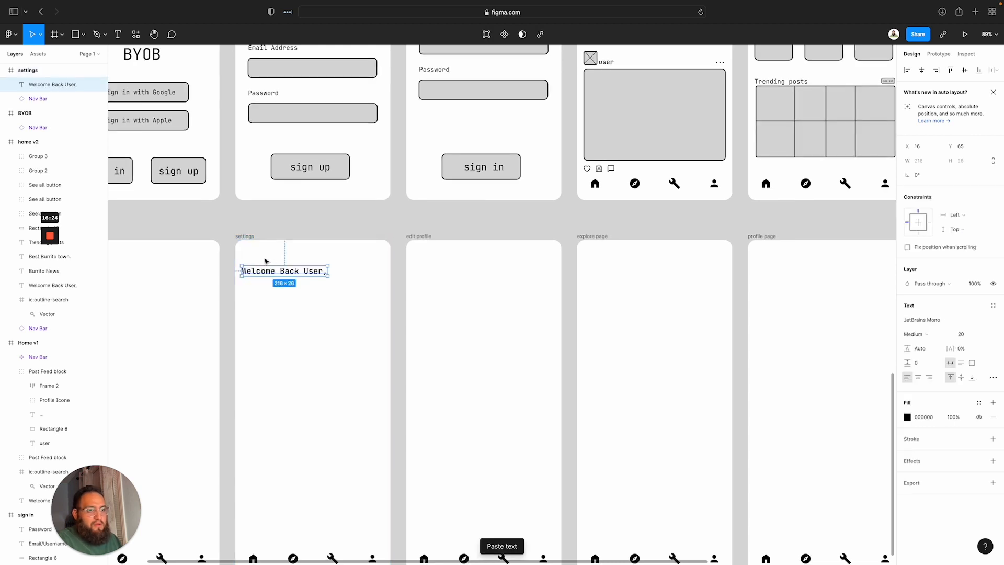
Change the copied heading text in the settings frame to "Settings"
double_click(309, 273)
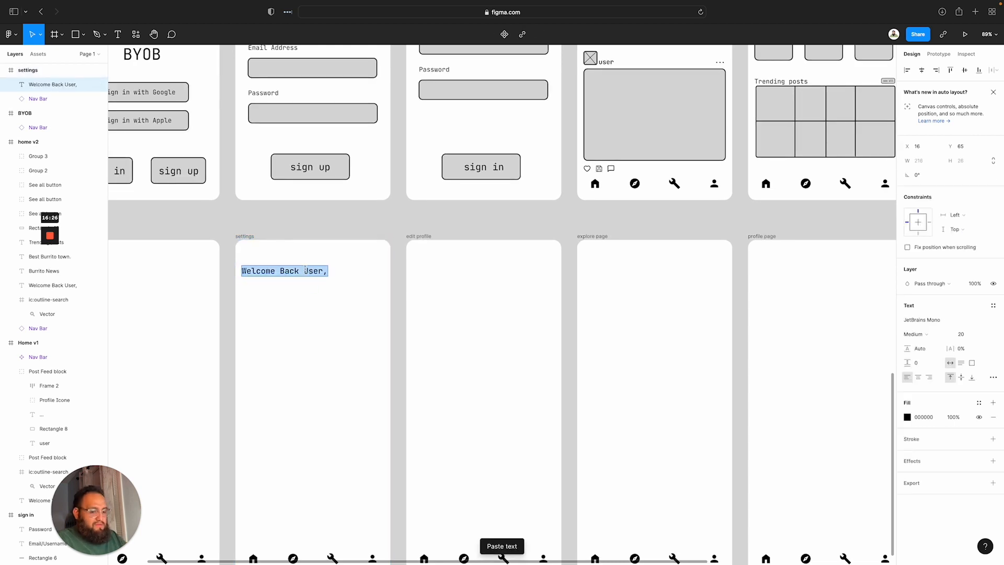
text(Setting)
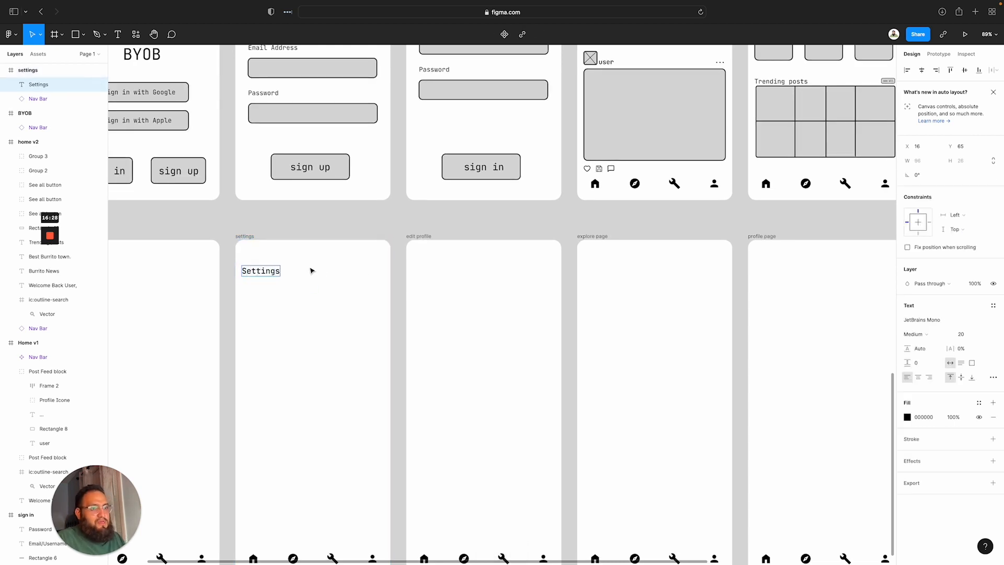
text(s)
key(Escape)
Check the settings sketch, and copy the "post" button with its label from the image post frame into the settings frame
scroll(366, 285, up, 15)
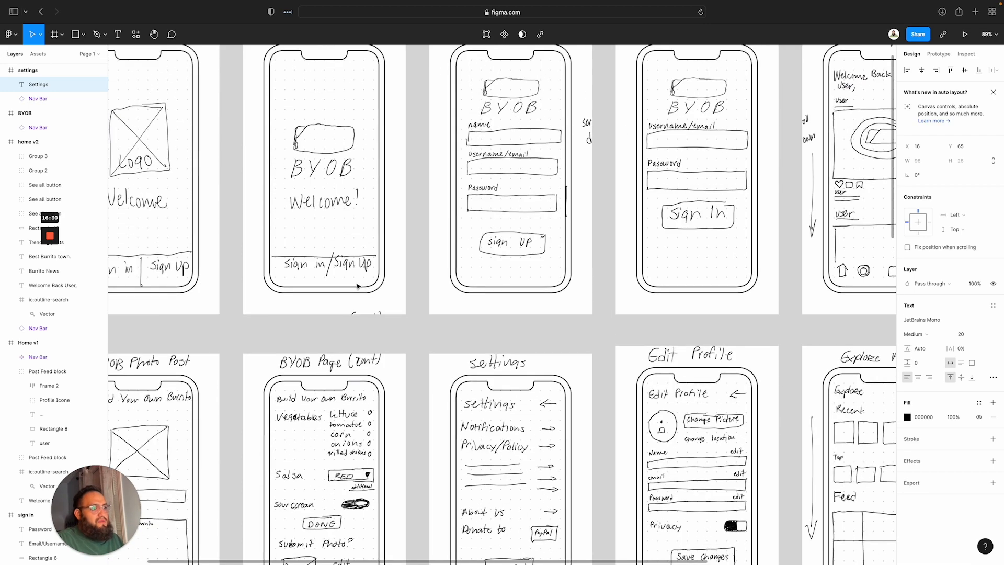
scroll(369, 288, down, 8)
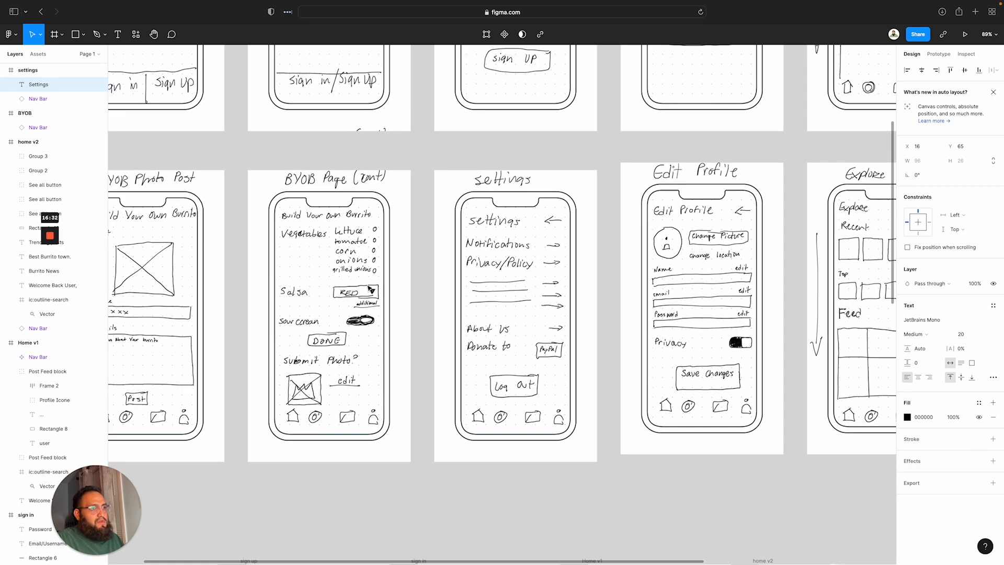
scroll(369, 288, down, 2)
scroll(369, 287, down, 18)
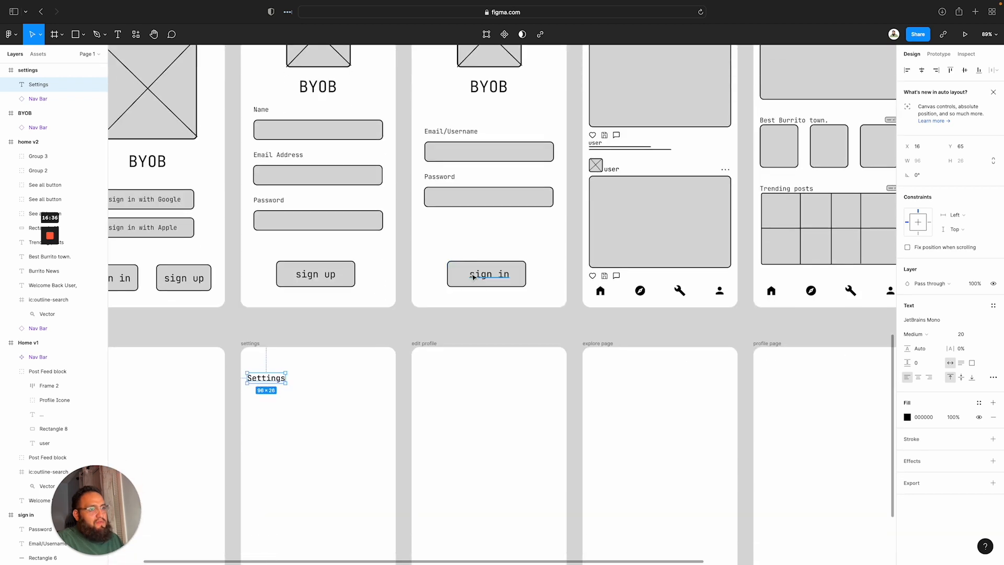
scroll(474, 277, right, 10)
scroll(473, 277, up, 3)
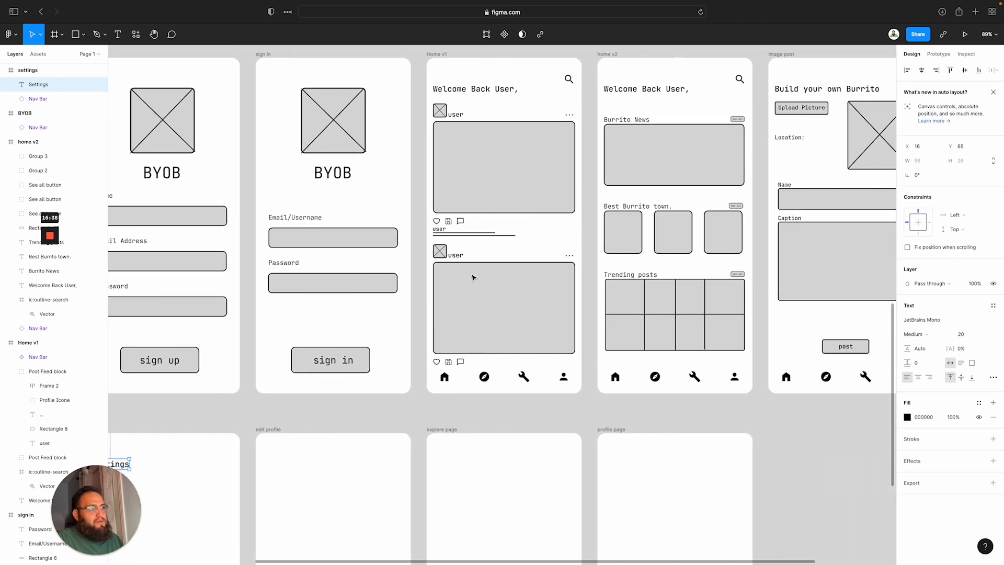
scroll(473, 277, right, 1)
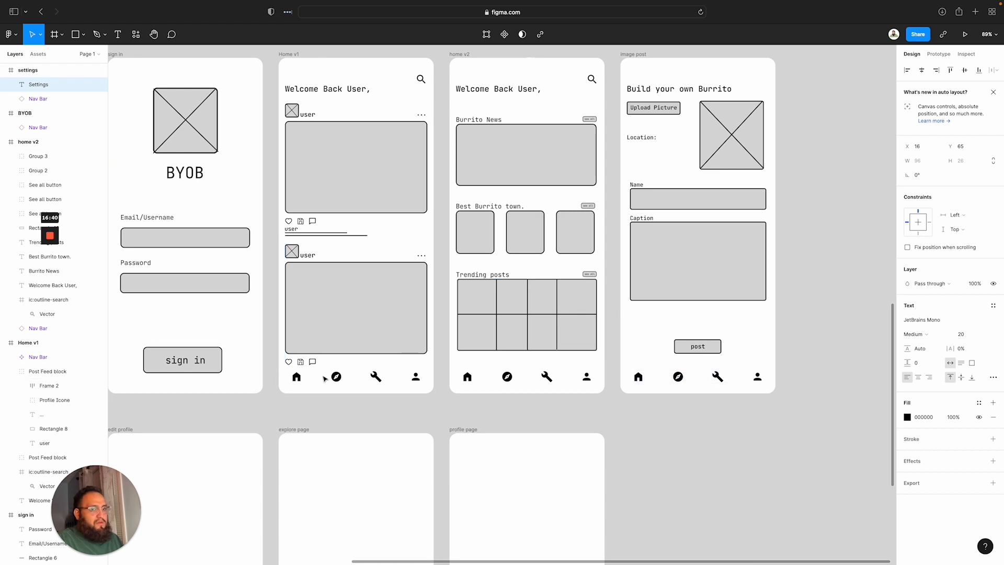
drag(728, 359, 671, 337)
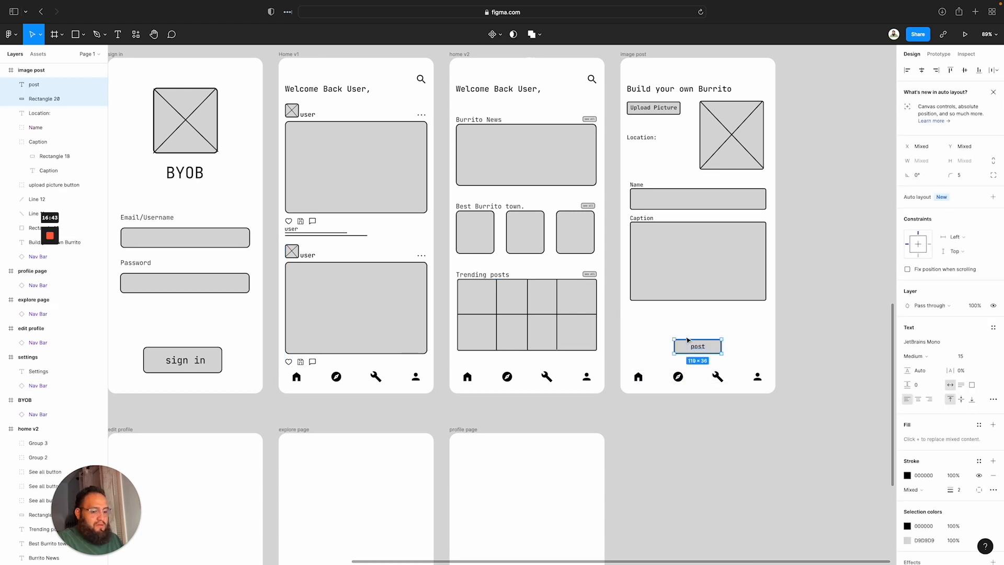
scroll(633, 250, up, 2)
scroll(633, 251, up, 2)
click(635, 151)
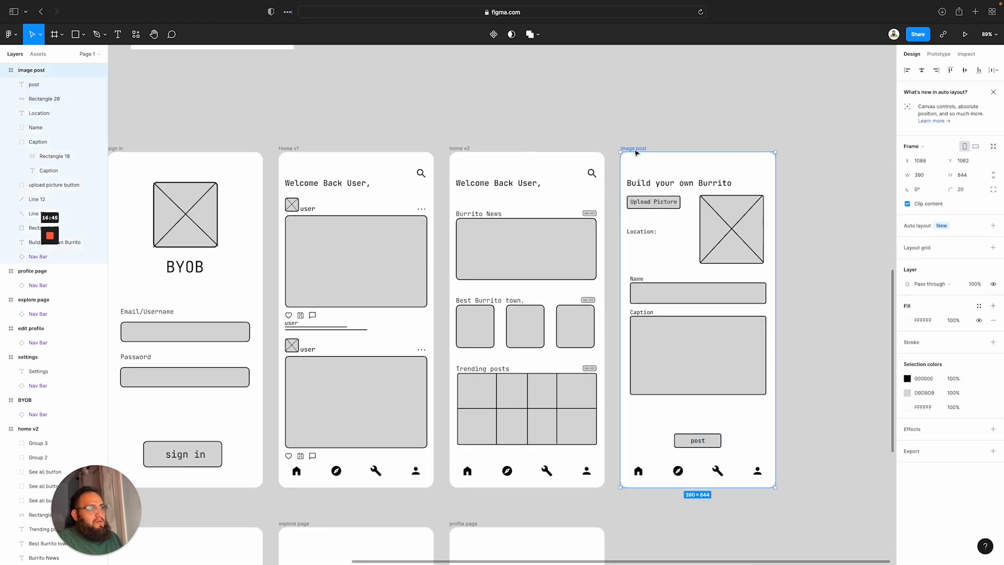
scroll(348, 366, down, 4)
scroll(349, 366, right, 1)
scroll(368, 363, left, 8)
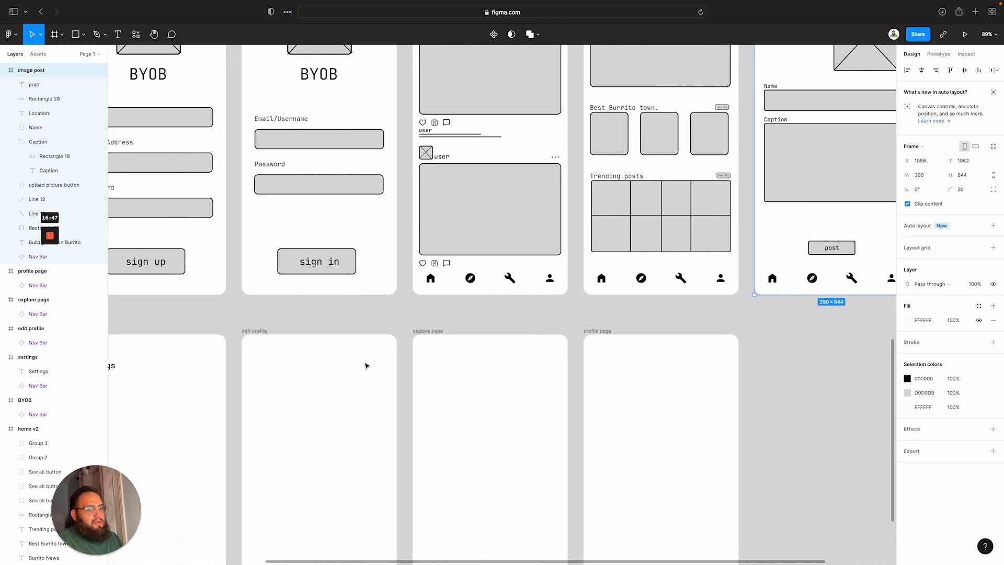
scroll(368, 363, down, 3)
click(350, 181)
key(ctrl+v)
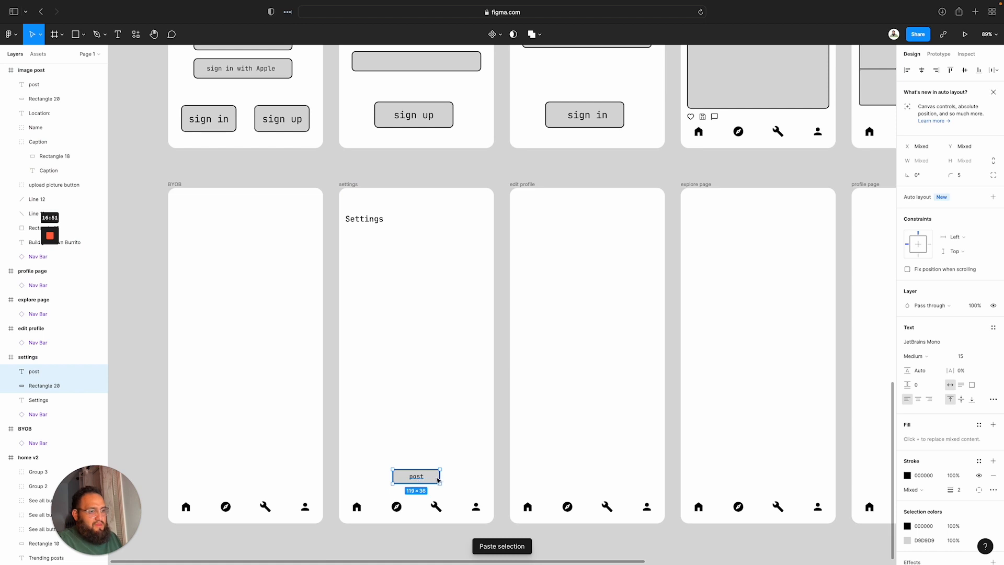
Widen the copied button to about 195 and centre its rectangle and label horizontally in the settings frame
drag(441, 479, 468, 482)
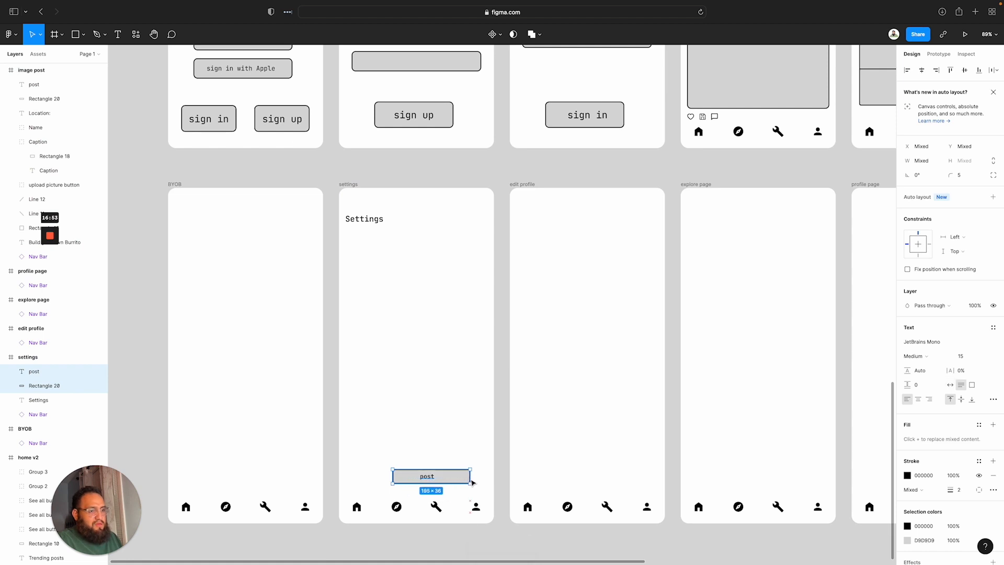
scroll(724, 319, down, 1)
click(723, 319)
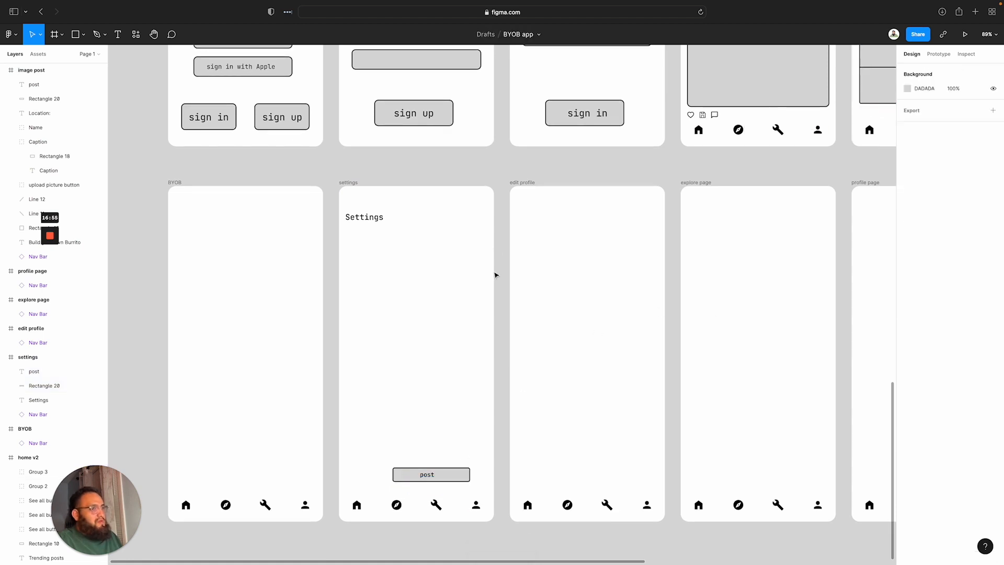
click(455, 477)
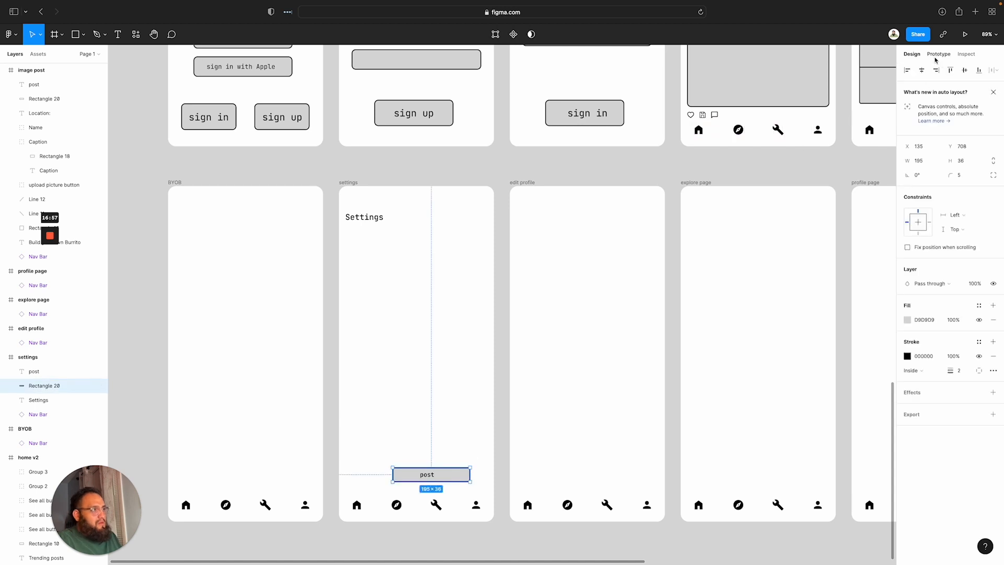
click(922, 70)
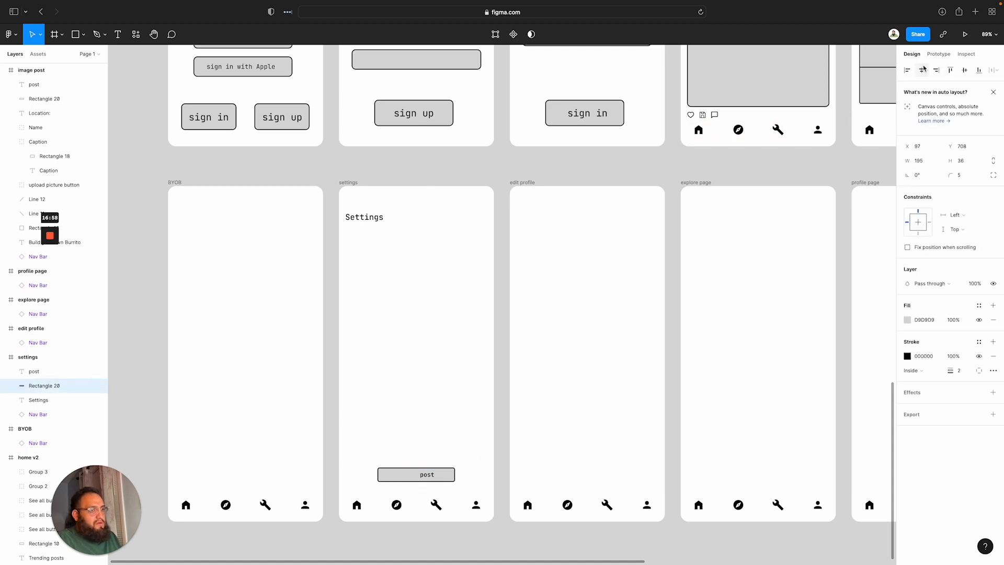
click(426, 474)
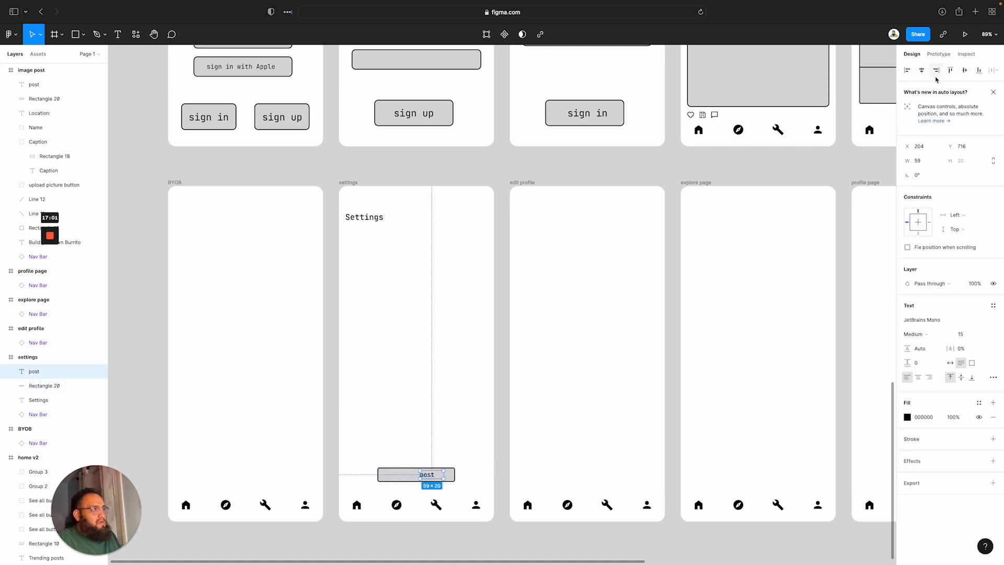
click(922, 70)
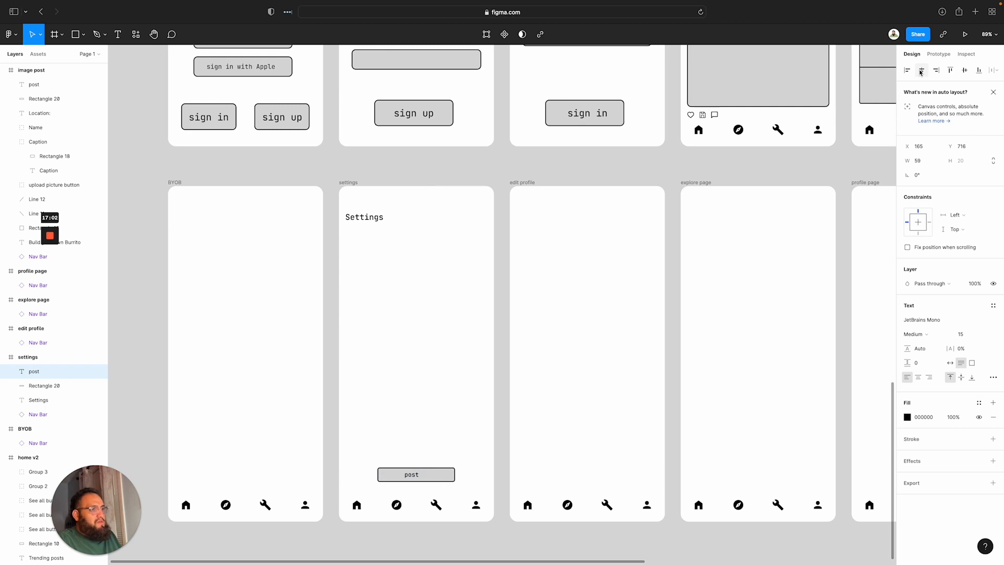
Change the button label to "log out", widen its text box to about 70 so it fits one line, and centre it
double_click(417, 475)
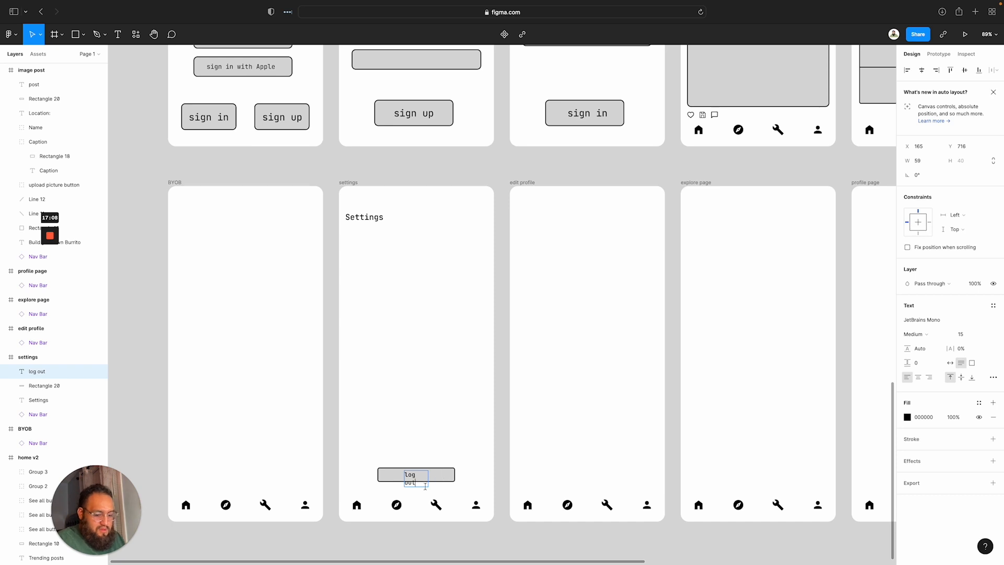
scroll(425, 487, down, 3)
scroll(424, 488, up, 5)
key(Escape)
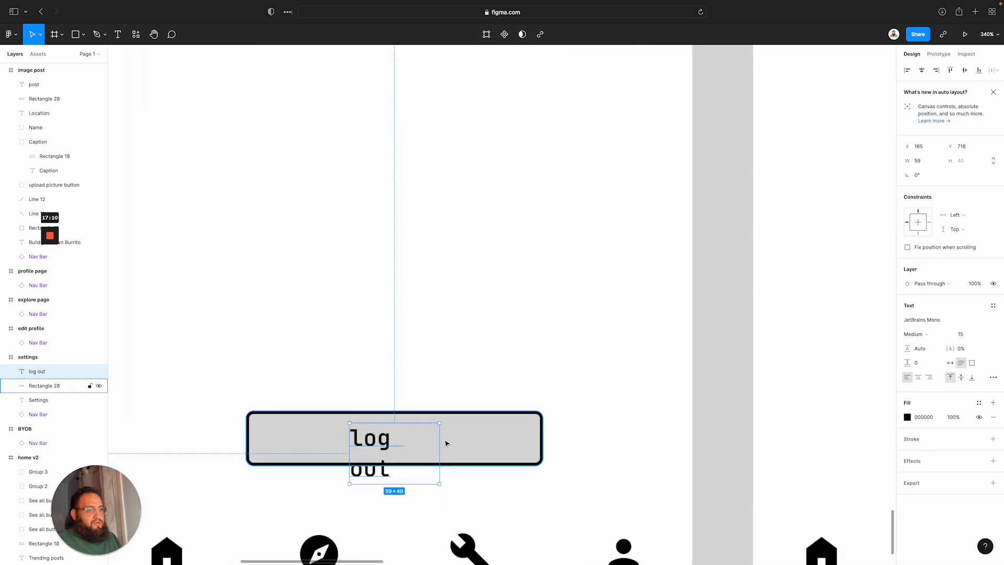
mouse_move(444, 444)
mouse_down()
mouse_move(504, 442)
mouse_move(458, 446)
mouse_up()
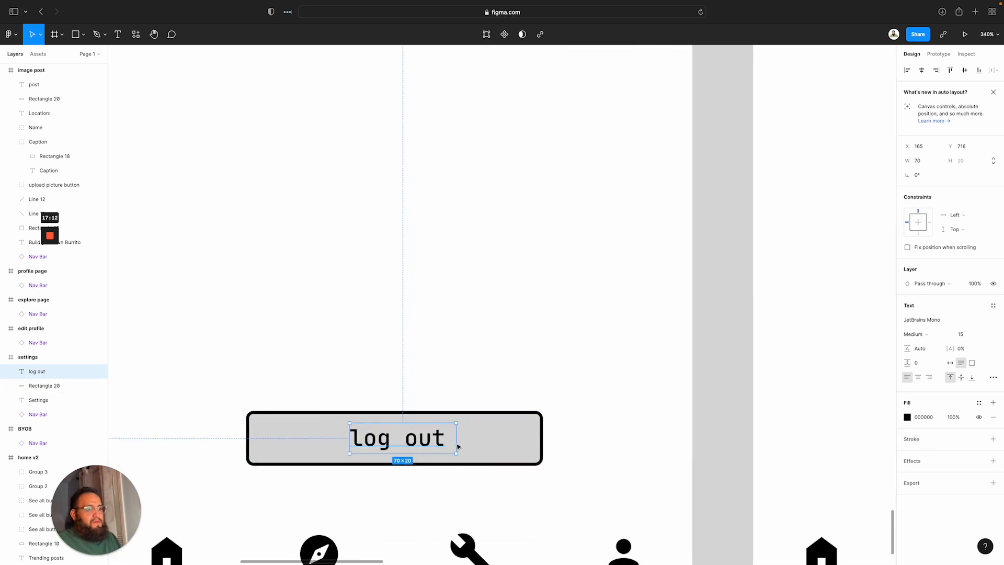
drag(397, 438, 394, 438)
click(374, 394)
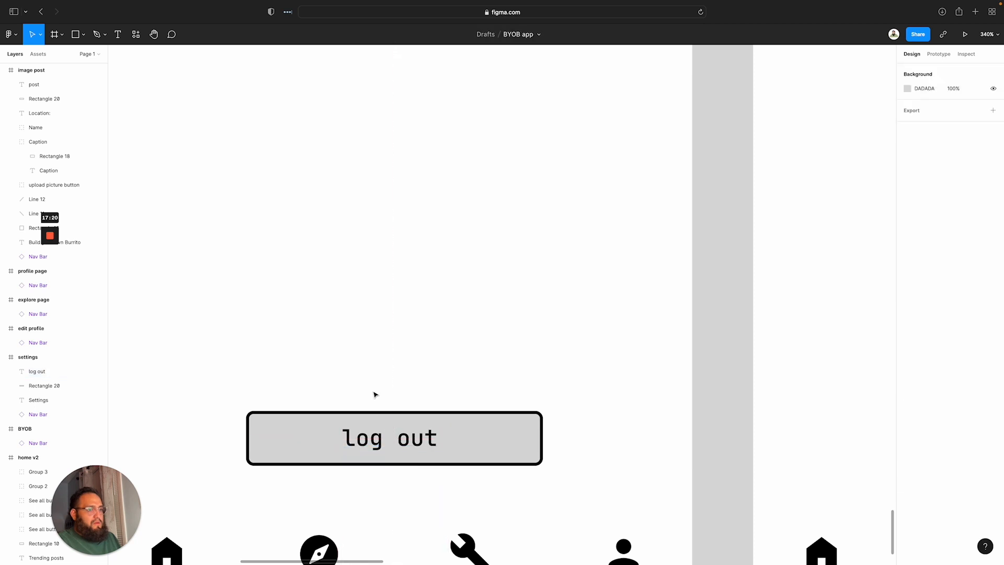
Group the "log out" label with its rectangle and rename the group "Log out button"
drag(523, 510, 350, 417)
right_click(396, 444)
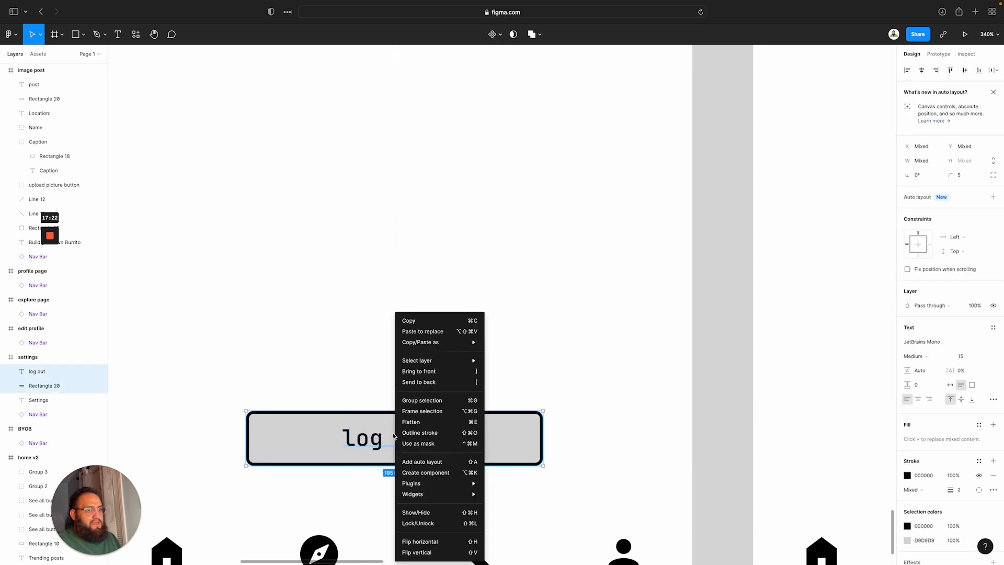
click(421, 401)
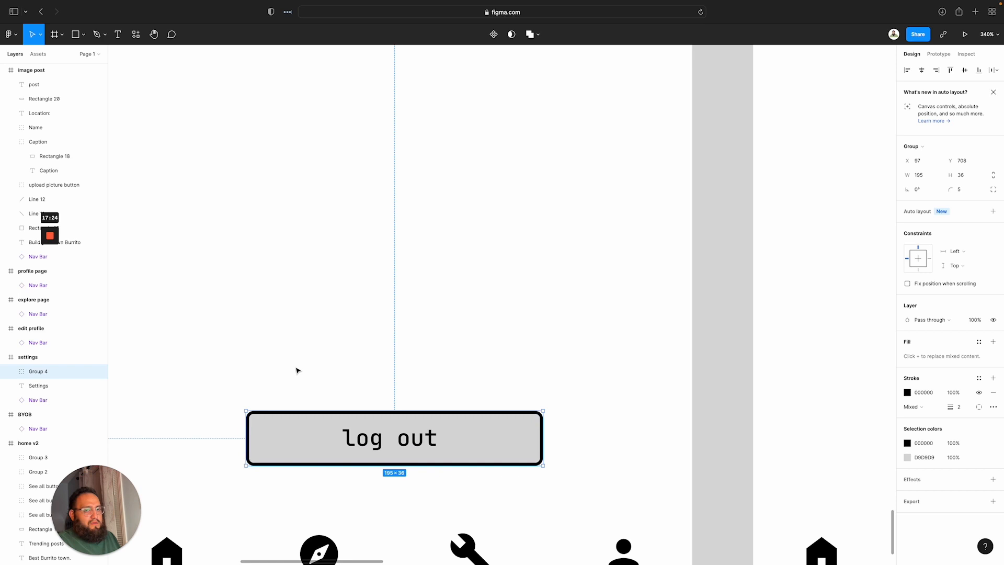
double_click(64, 373)
text(Log out button)
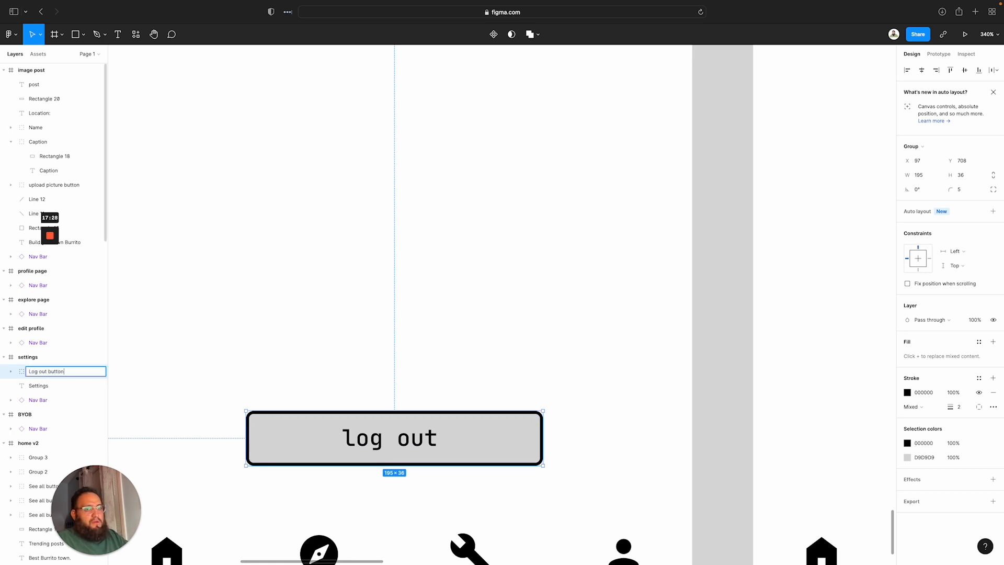
key(Return)
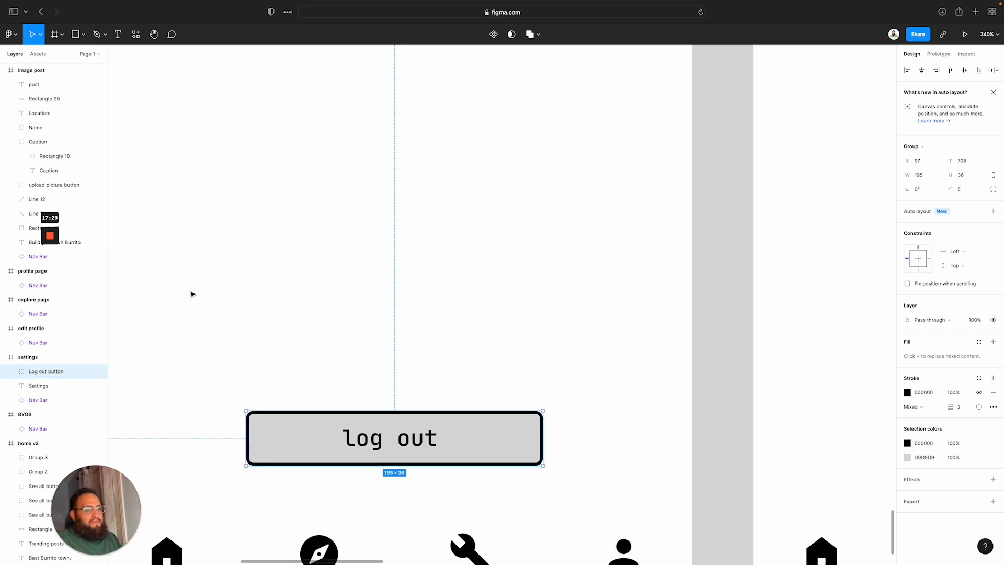
click(265, 323)
scroll(387, 320, down, 10)
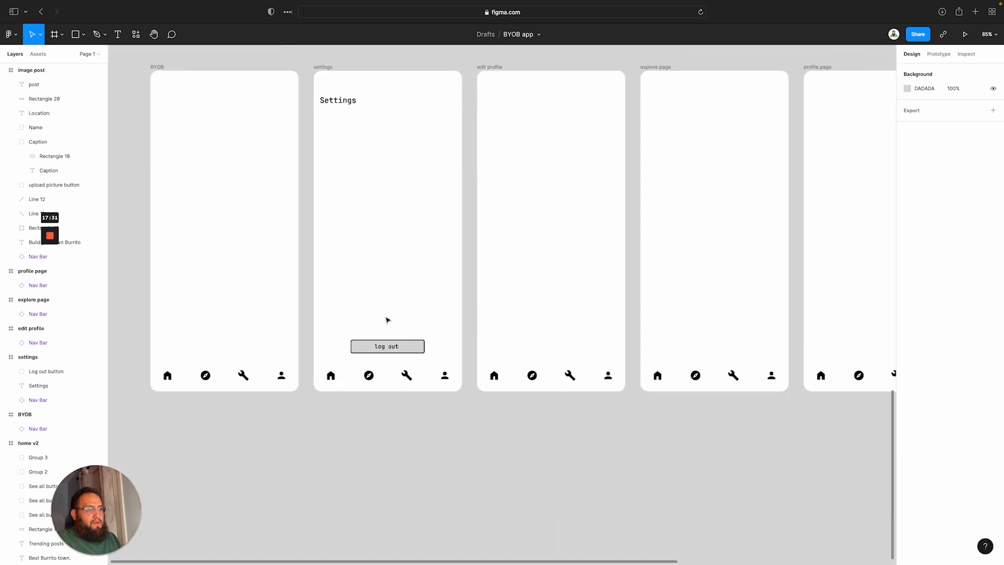
scroll(387, 320, up, 3)
scroll(387, 320, up, 15)
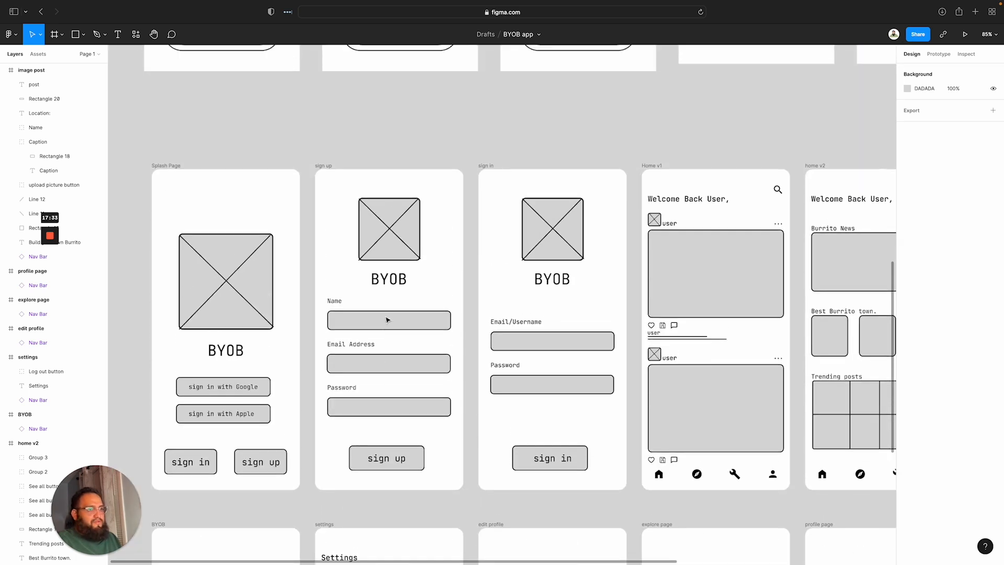
scroll(511, 392, down, 15)
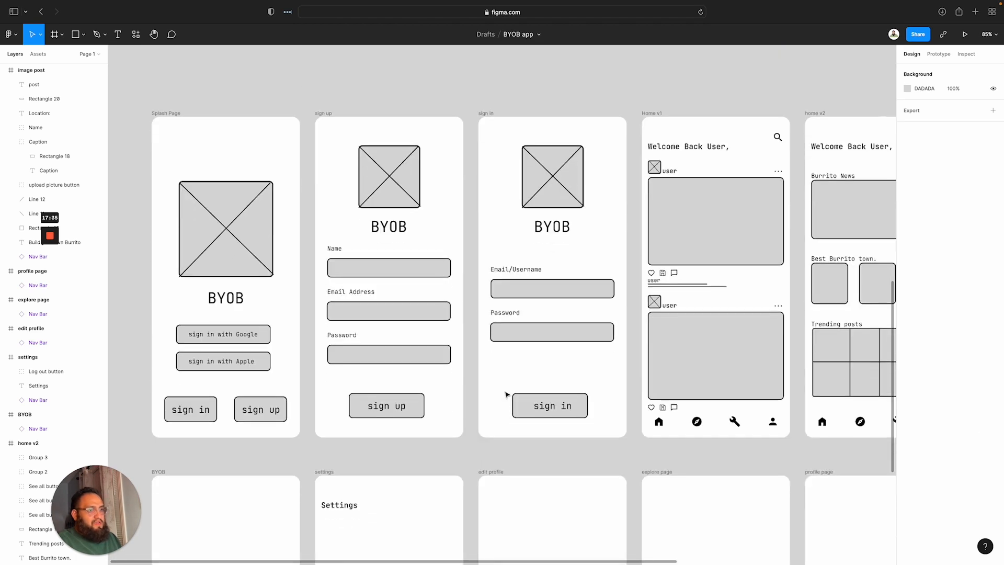
scroll(453, 385, down, 1)
scroll(449, 383, up, 5)
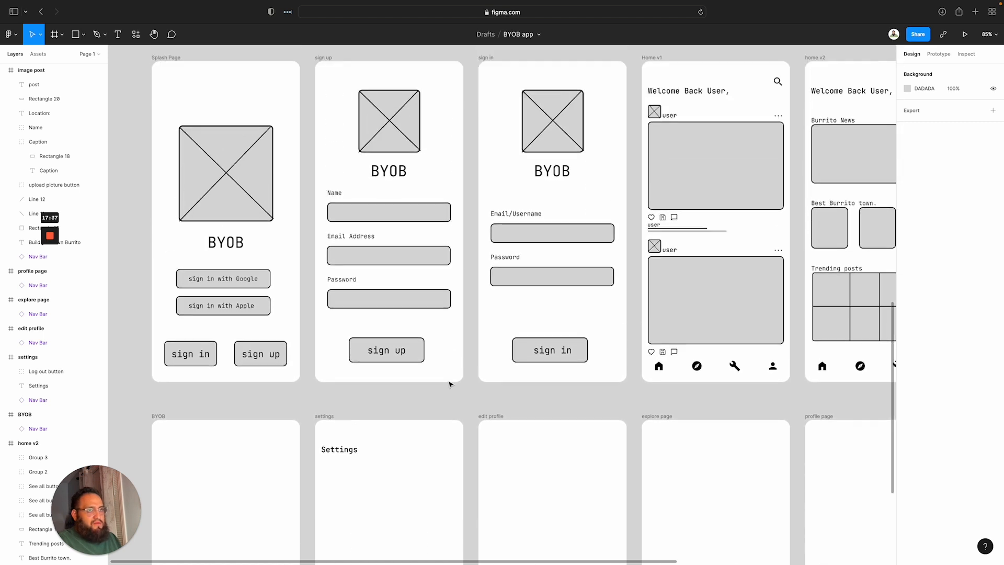
Add a "Notifications" text label at font size 16 below the Settings heading in the settings frame
scroll(450, 383, down, 5)
click(338, 281)
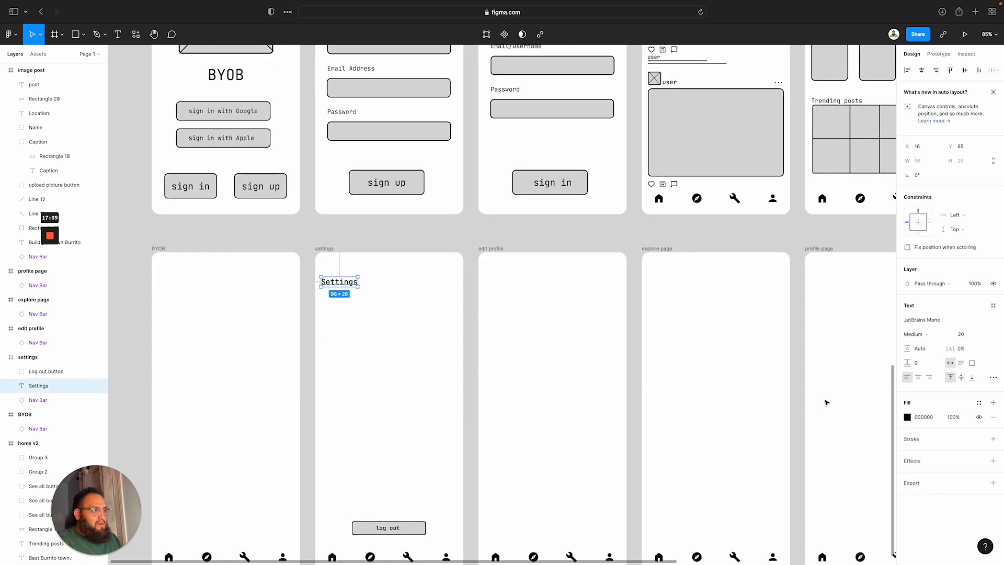
click(361, 319)
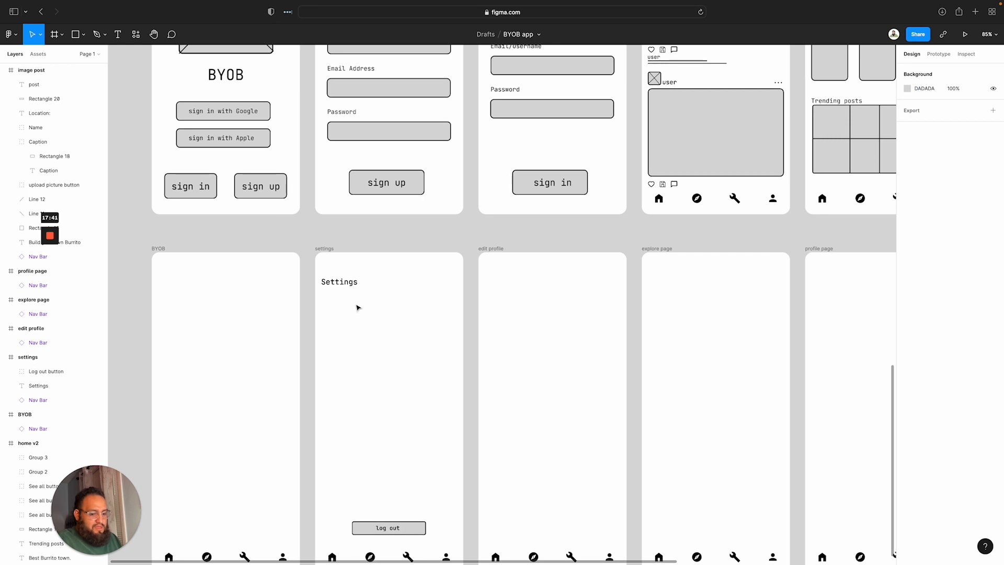
key(t)
click(330, 318)
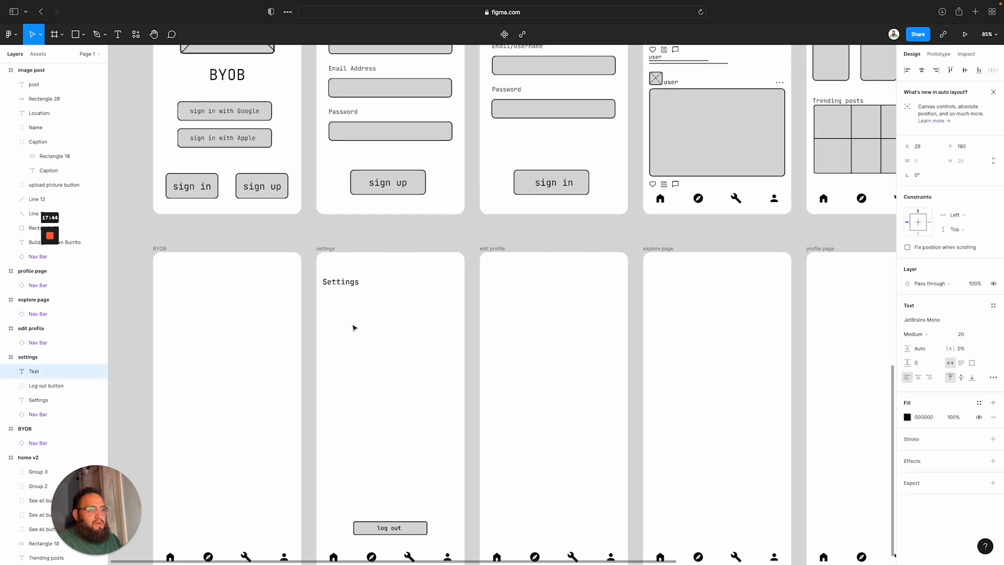
click(982, 335)
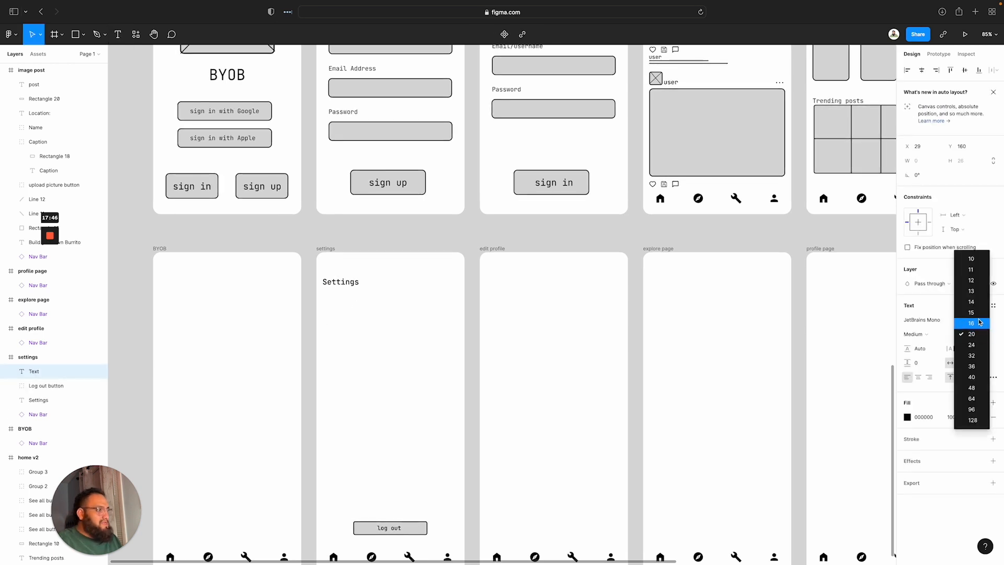
click(967, 290)
click(336, 307)
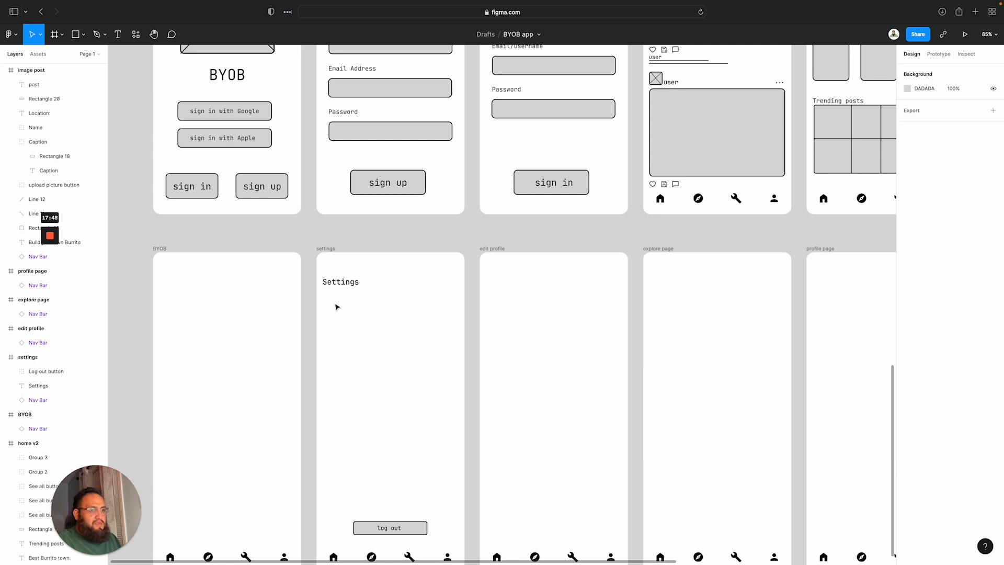
key(t)
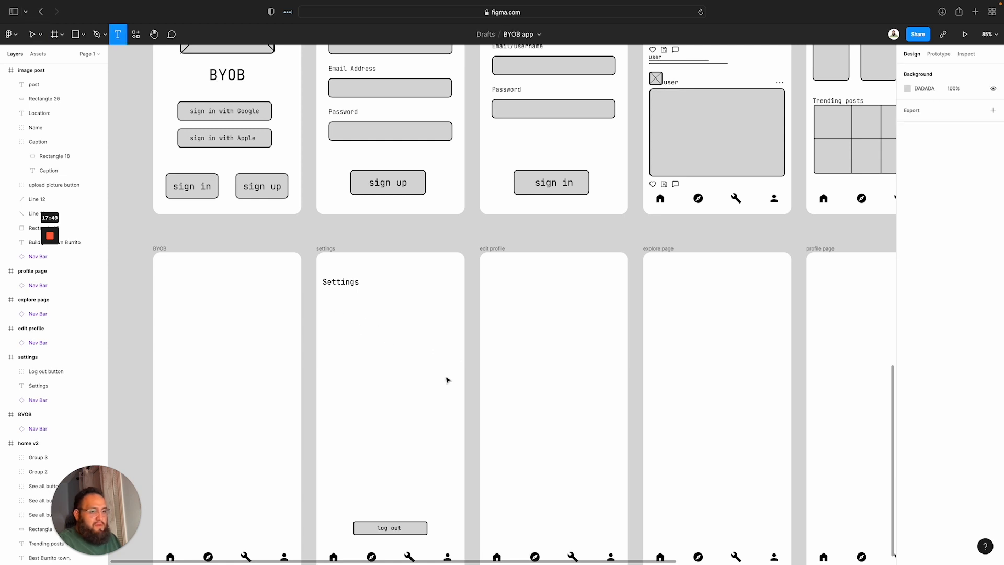
click(329, 317)
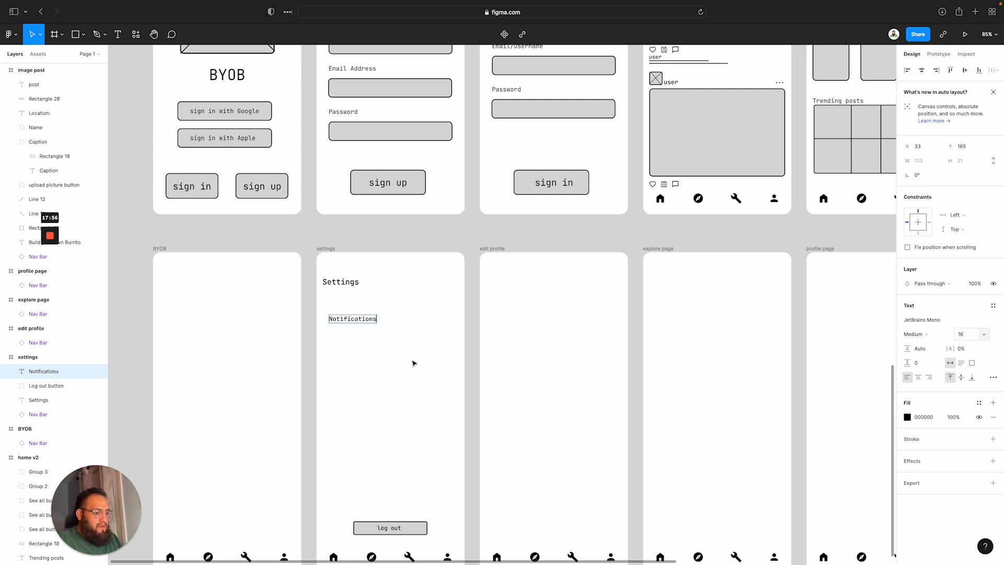
Move the "Notifications" label to about X 16, Y 160 so it lines up with the Settings heading's left edge
scroll(413, 362, up, 3)
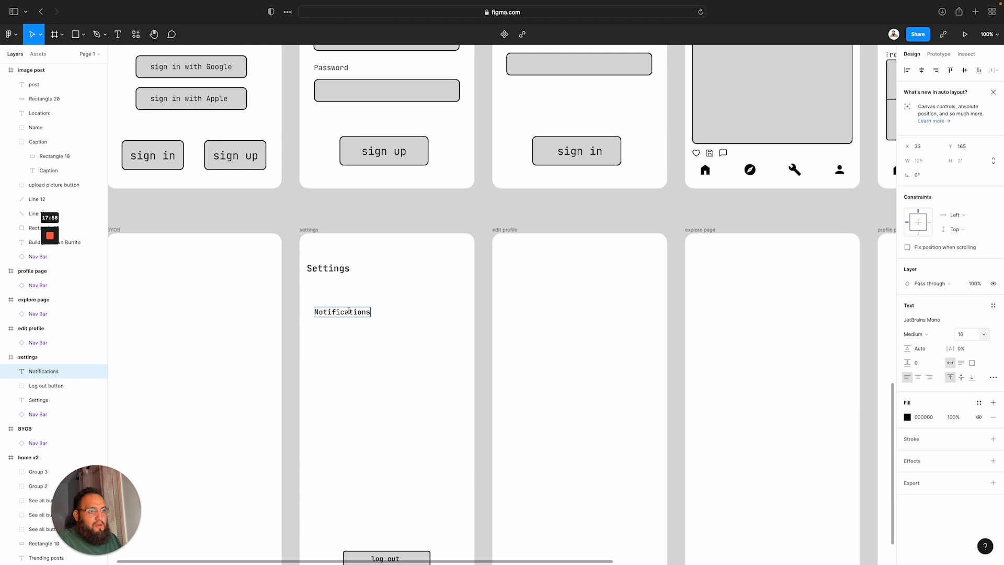
key(Escape)
mouse_move(339, 315)
mouse_down()
mouse_move(331, 334)
mouse_move(331, 301)
mouse_move(332, 314)
mouse_up()
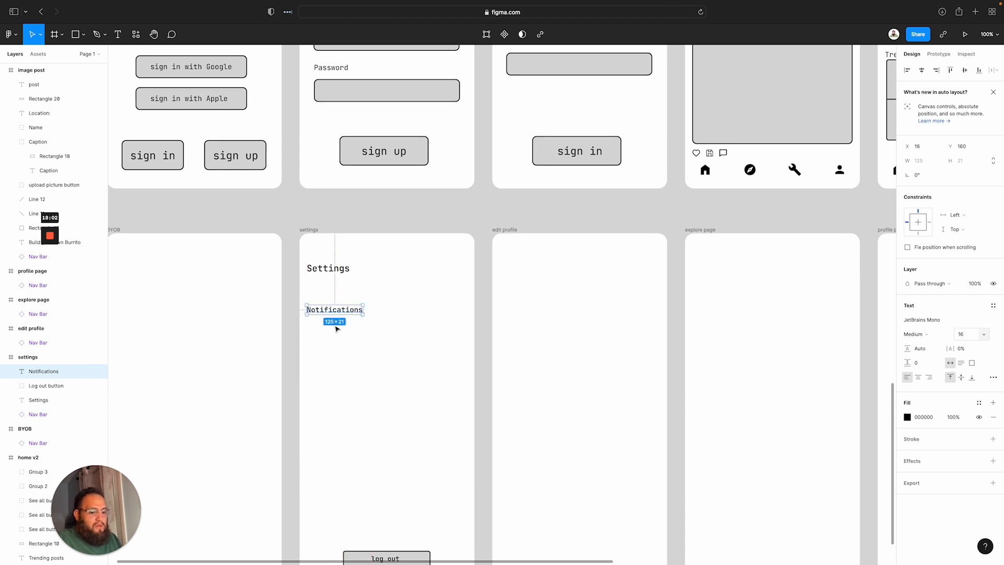
click(342, 330)
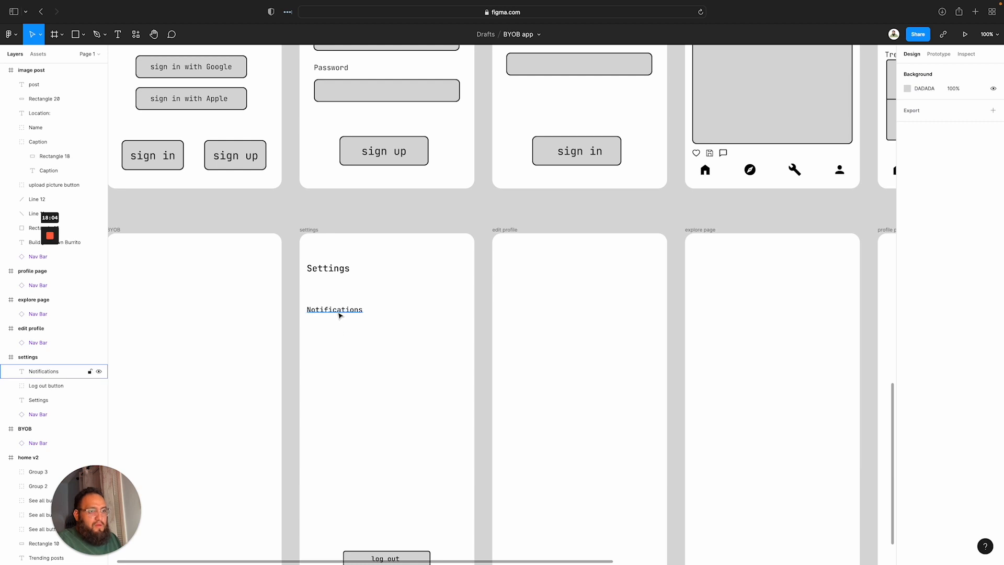
Duplicate the "Notifications" label directly below itself at about Y 205 and change the copy's text to "Privacy Settings"
click(340, 316)
key(super+d)
drag(340, 315, 340, 334)
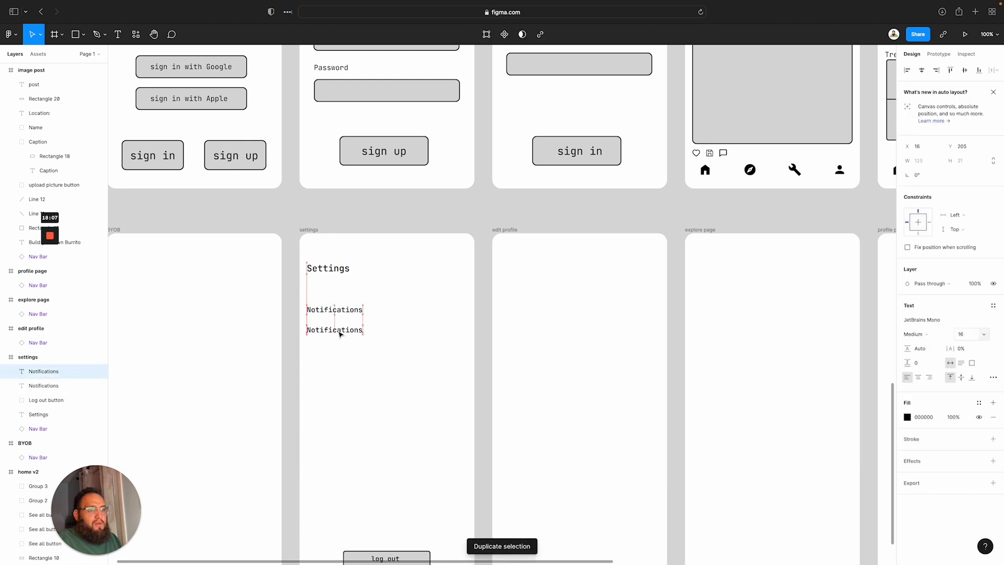
double_click(338, 331)
text(Privacy Settings)
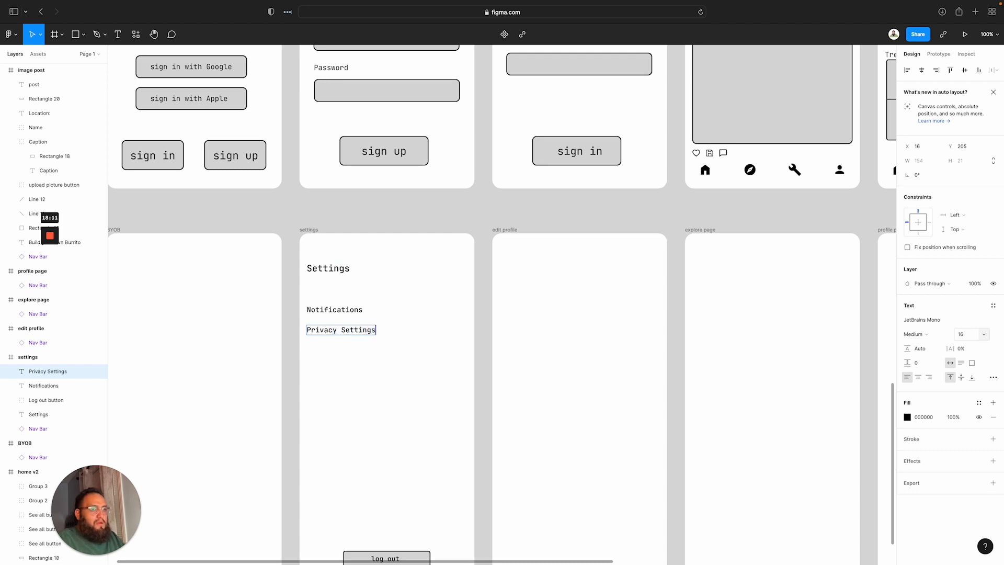
scroll(262, 254, left, 2)
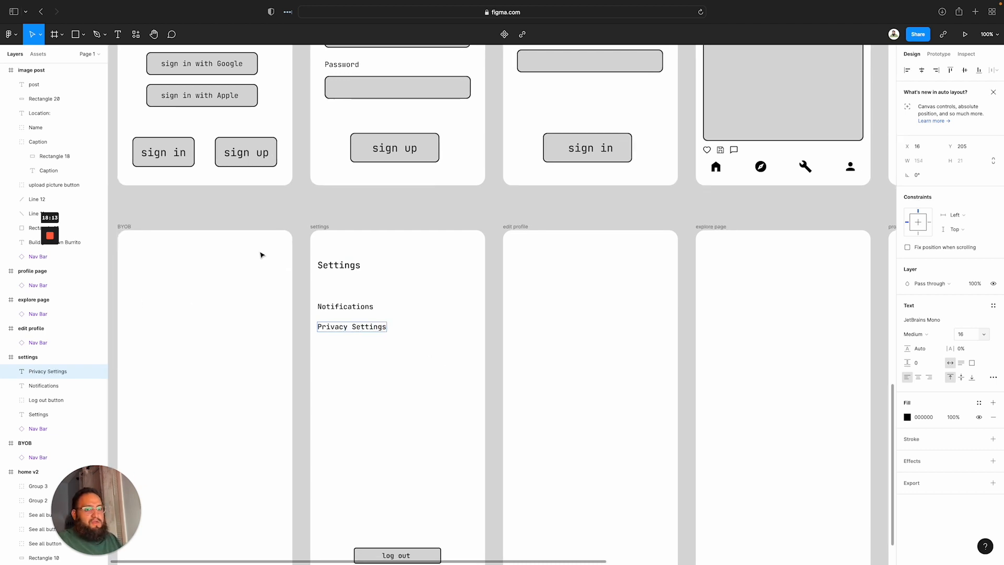
Search the web for "figma community" in a new browser tab and open the Figma Community site
key(super+t)
text(figma c)
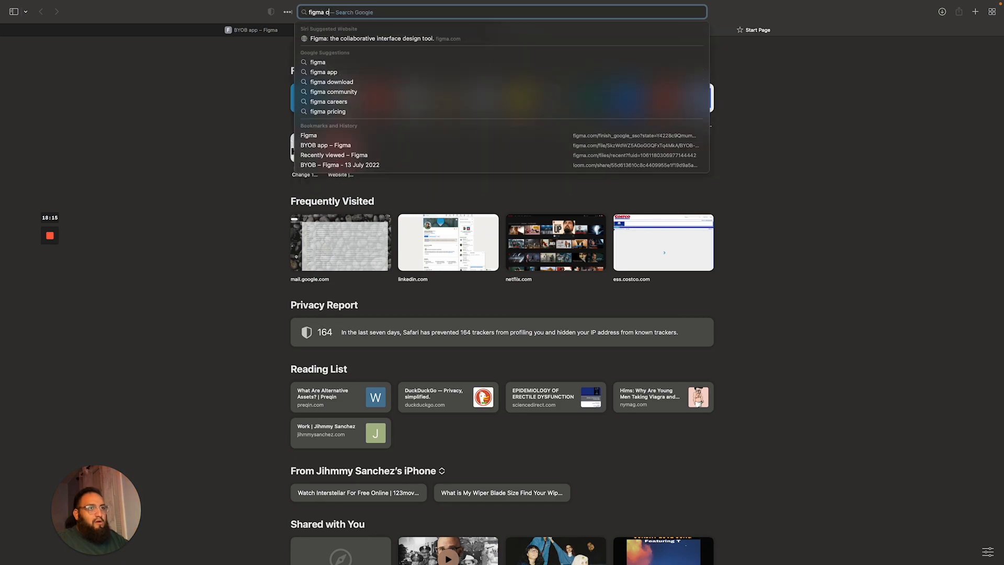
text(ommunity)
key(Return)
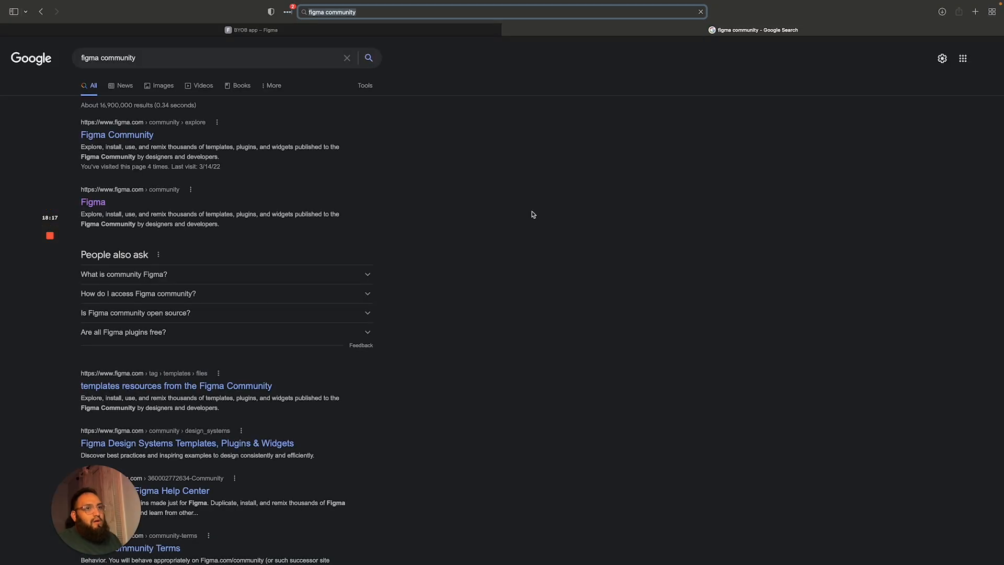
click(96, 135)
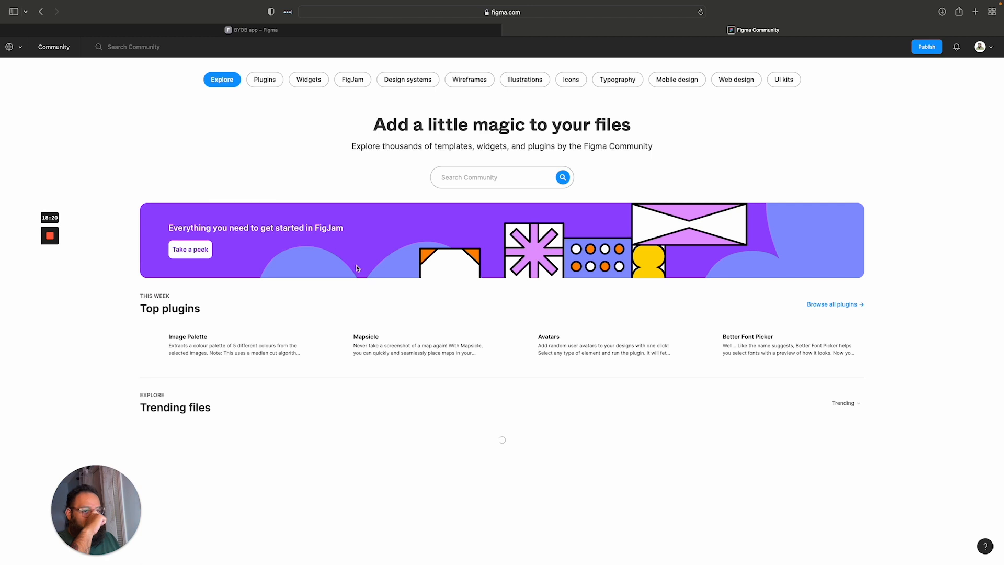
Search the Figma Community for "settings page"
click(486, 178)
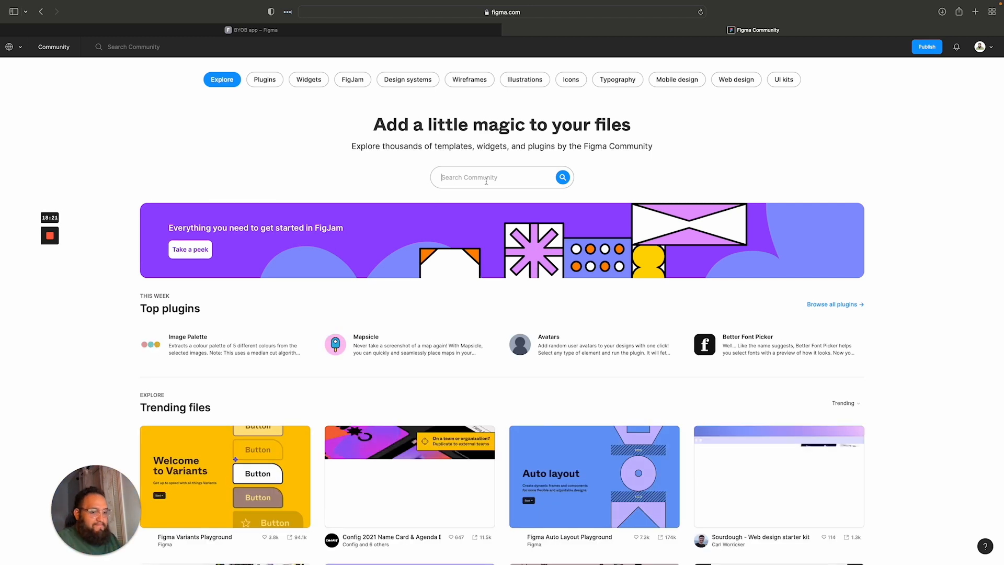
text(etti)
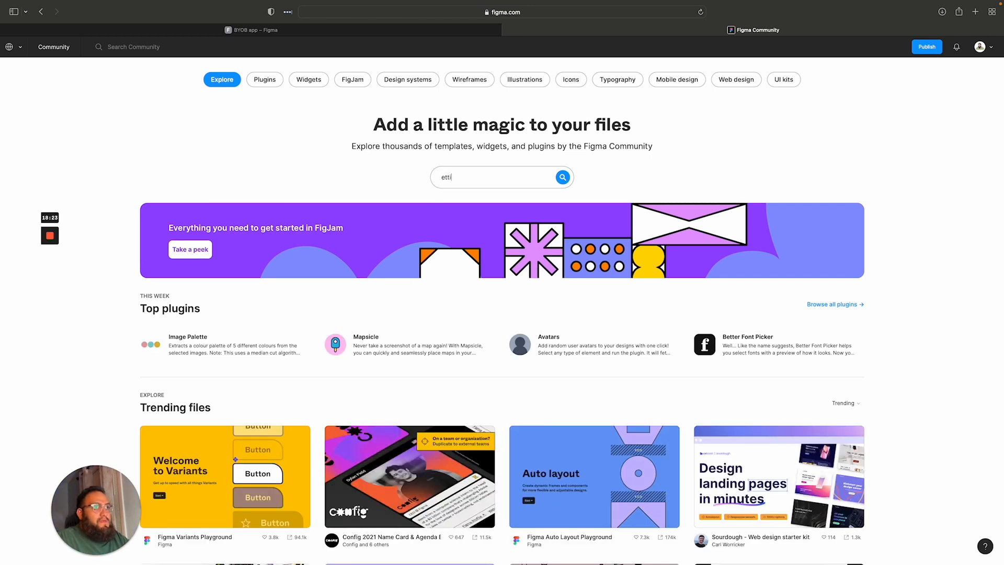
text(ngs pa)
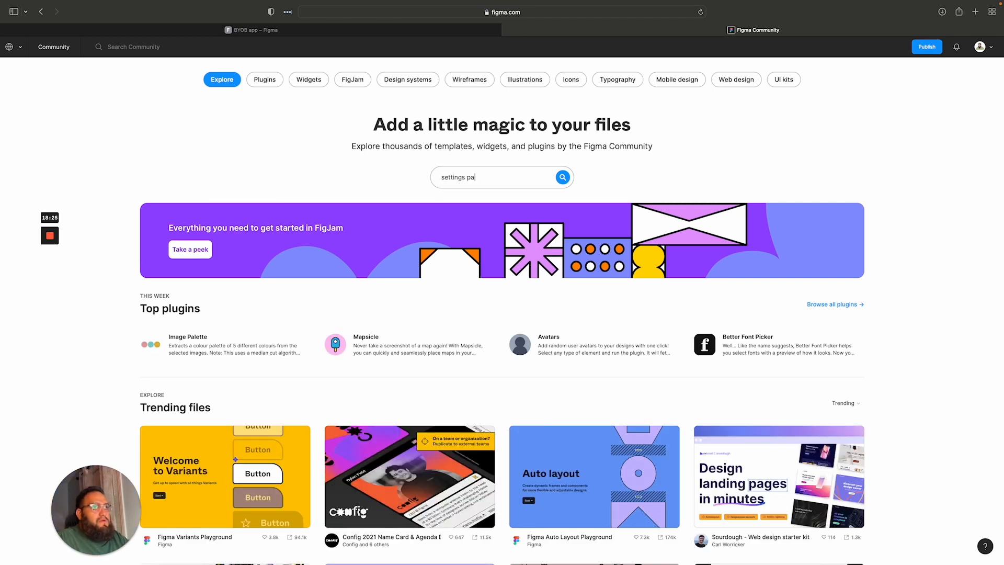
text(ge)
key(Return)
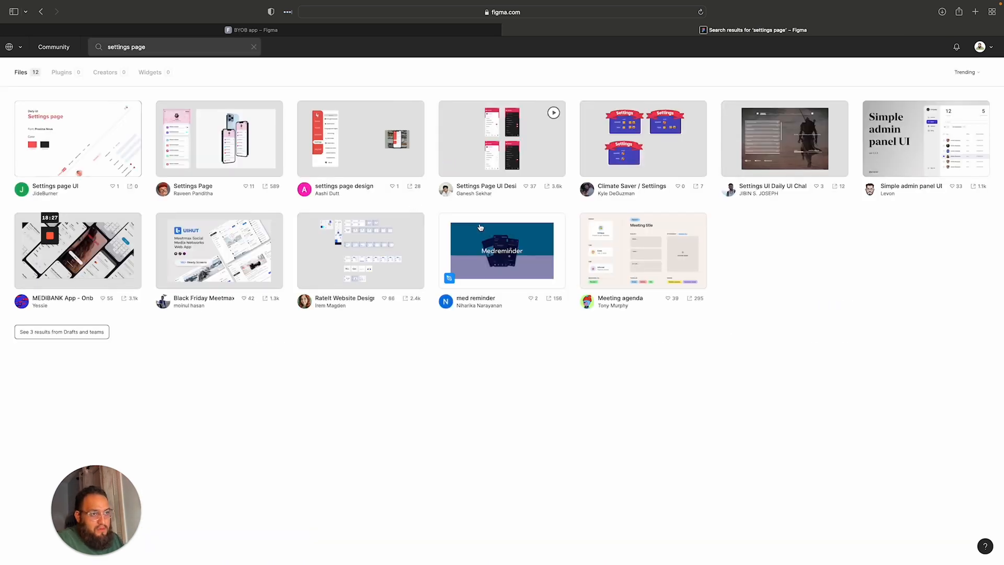
Look at the RateIt Website Design file, return to the results, and view the mobile "Settings Page" design in an enlarged preview
click(366, 247)
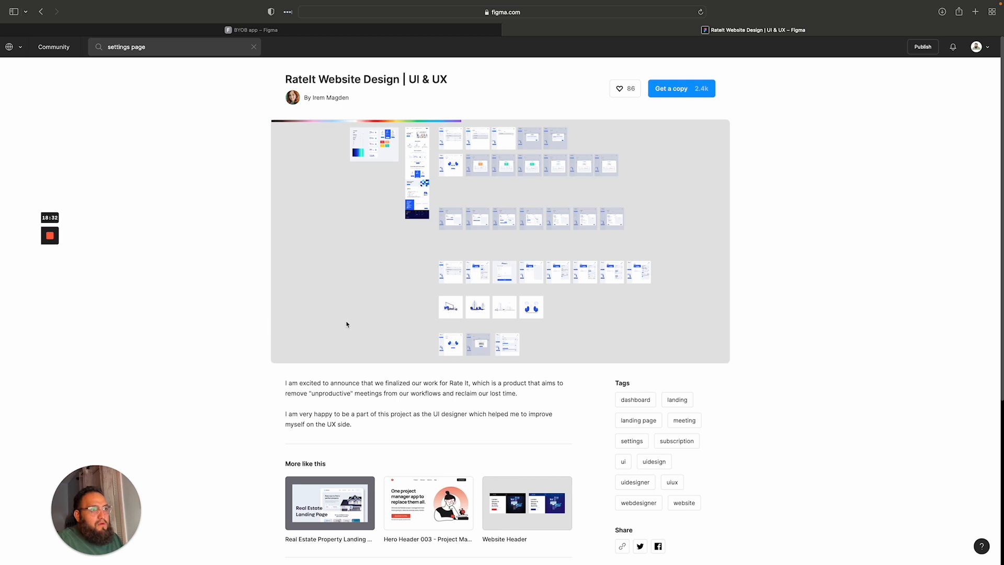
click(40, 11)
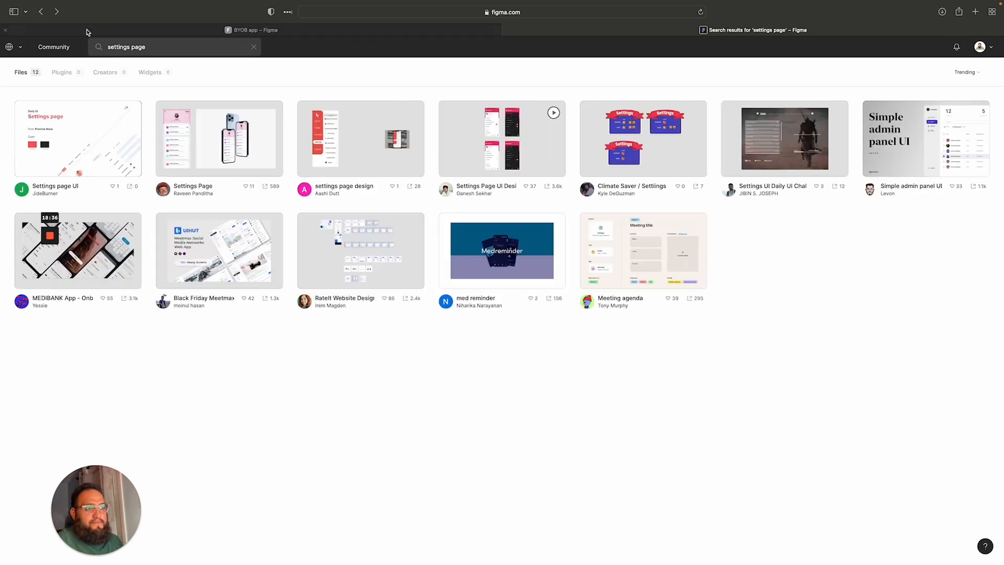
click(173, 132)
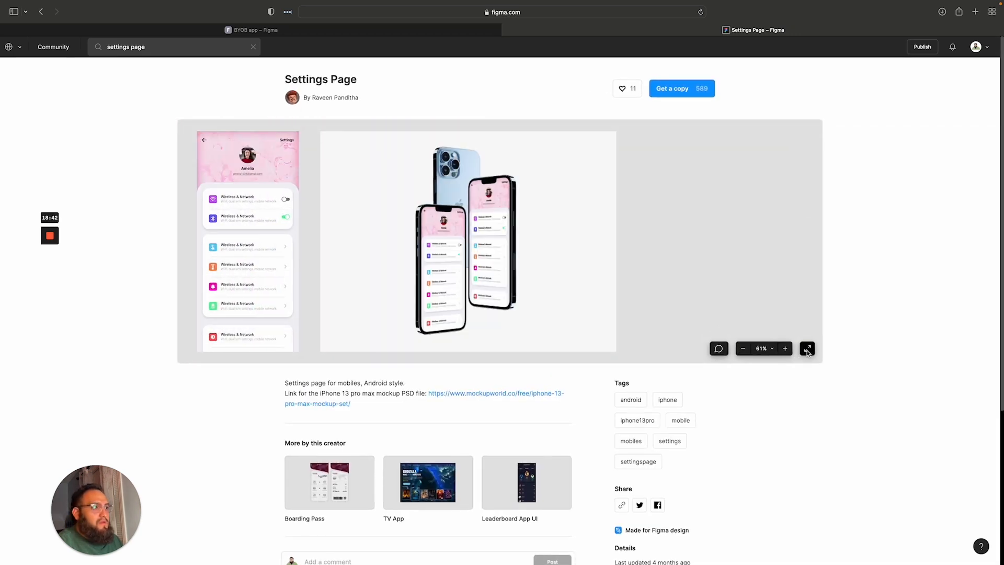
click(808, 349)
scroll(56, 180, down, 1)
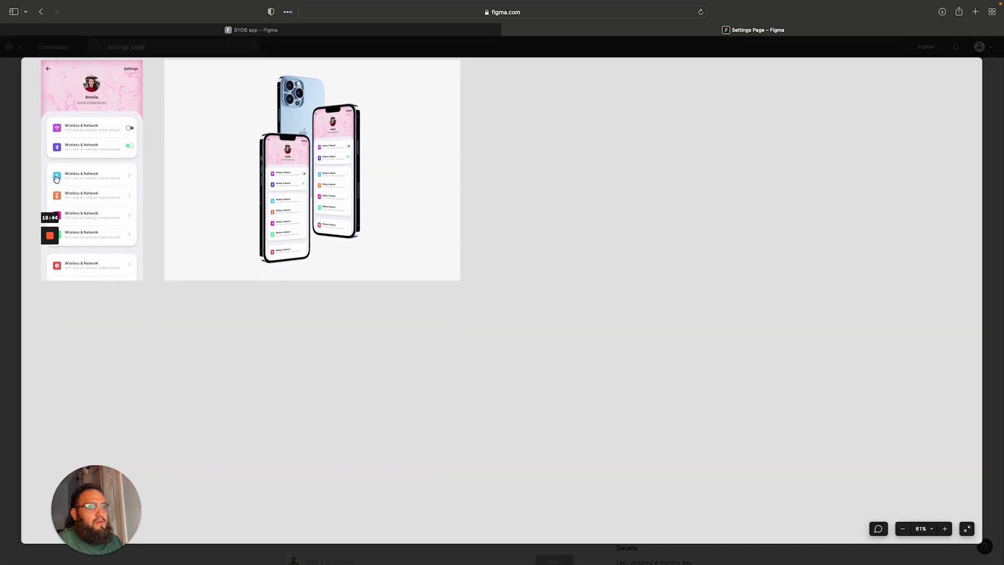
Enlarge the Settings Page community preview and examine the settings rows in its phone mockups
scroll(56, 180, up, 2)
scroll(268, 209, down, 1)
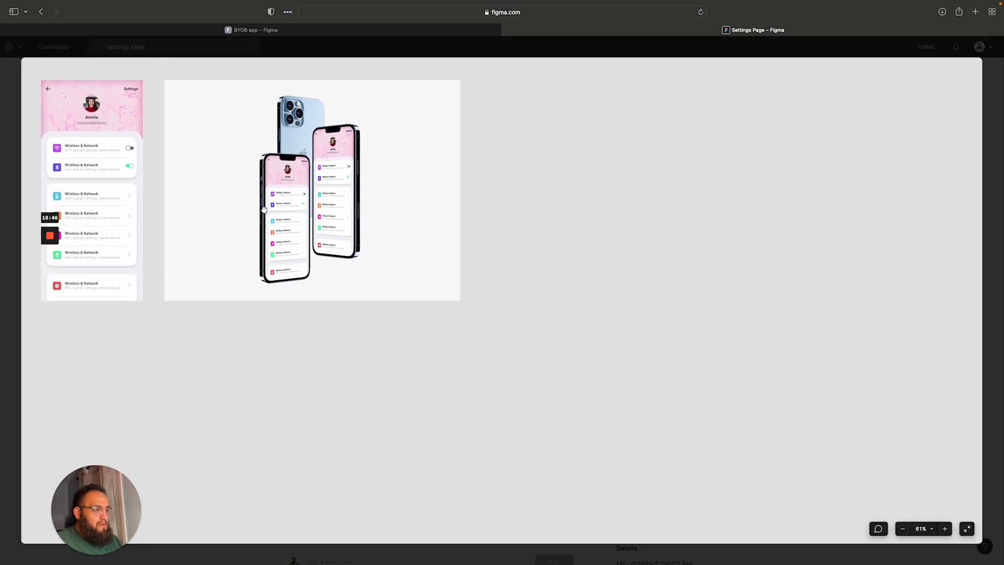
click(944, 529)
click(946, 529)
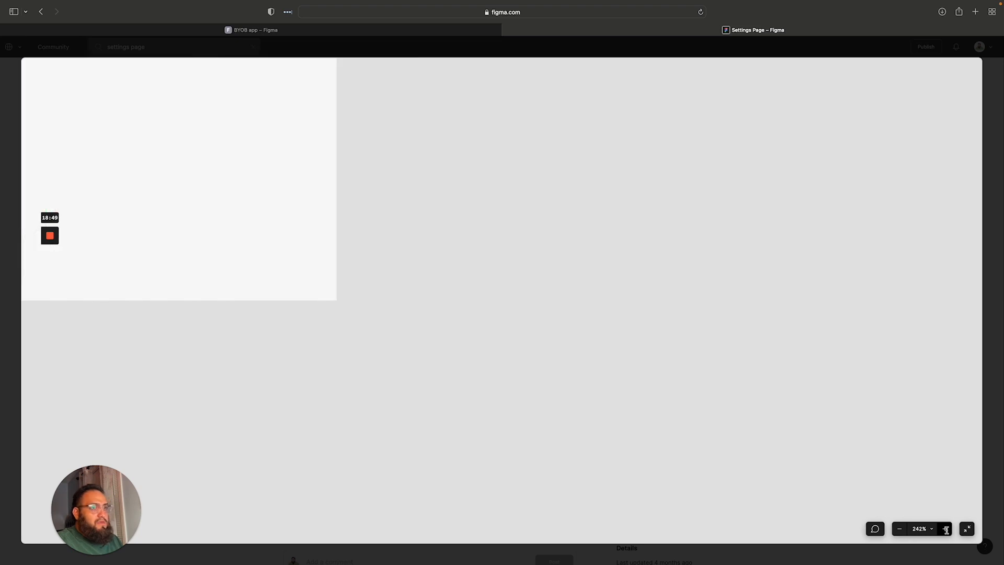
drag(234, 286, 639, 454)
drag(398, 347, 688, 459)
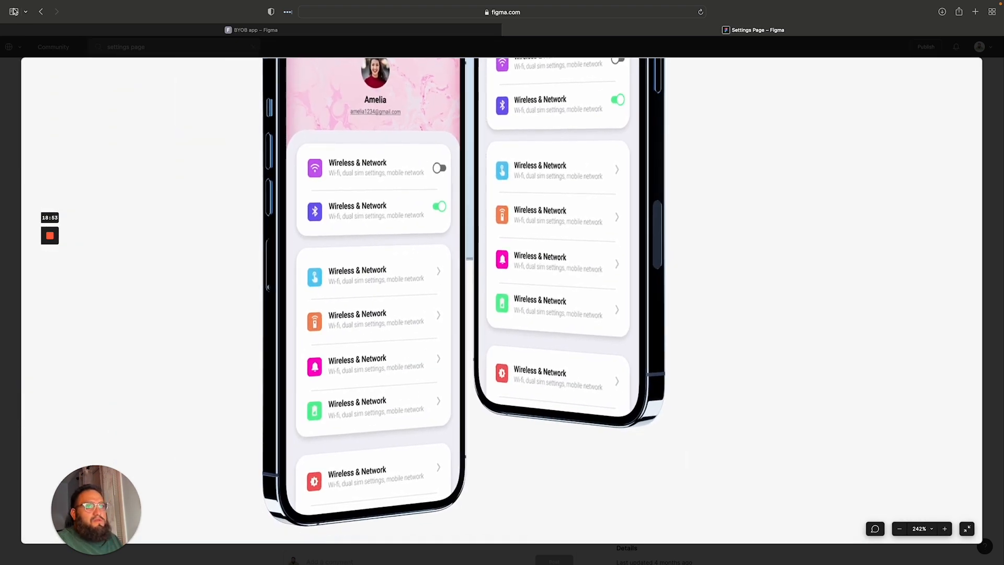
Review the "settings page design" community file from the search results and return to the BYOB app file
click(40, 13)
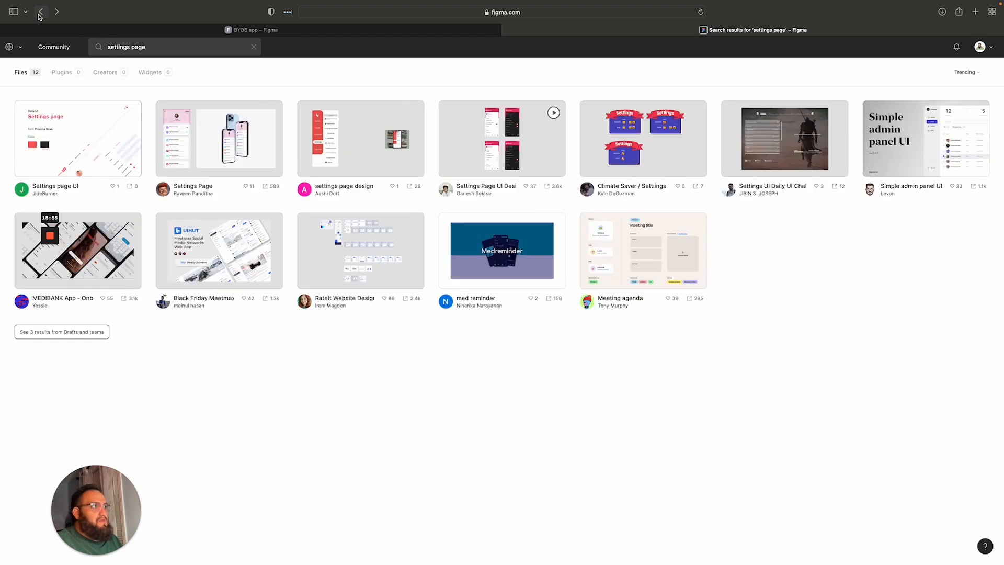
click(351, 141)
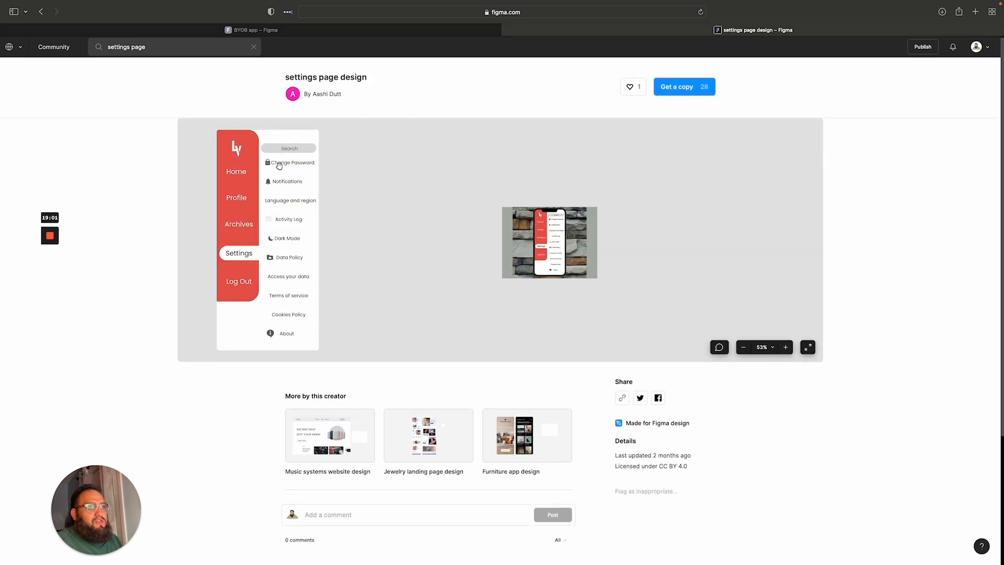
scroll(283, 194, down, 1)
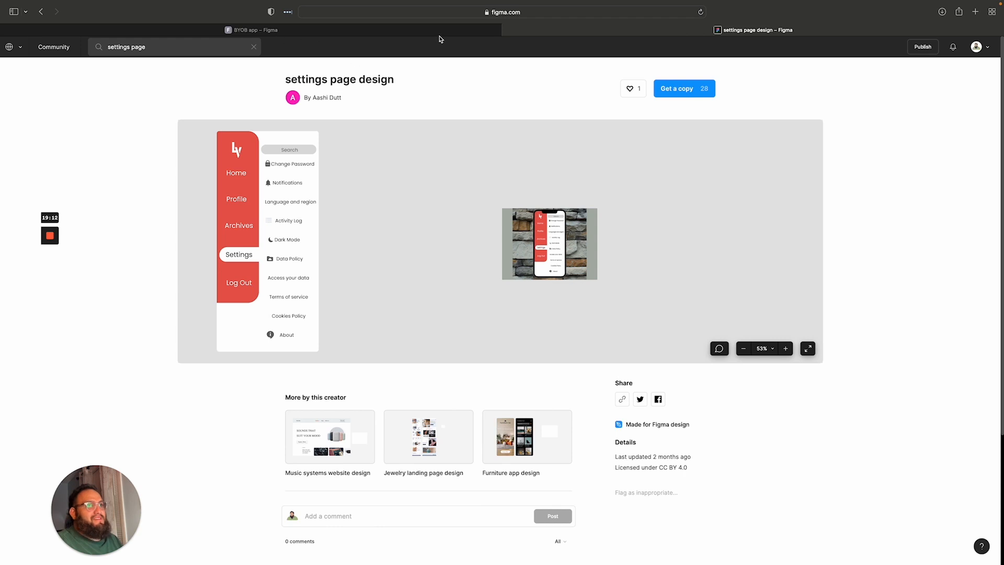
click(402, 33)
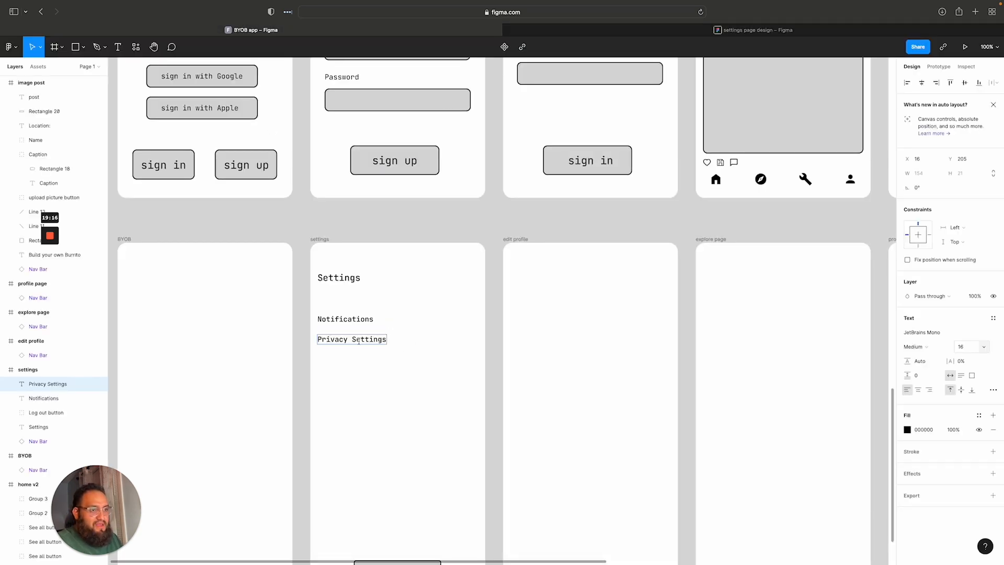
click(355, 359)
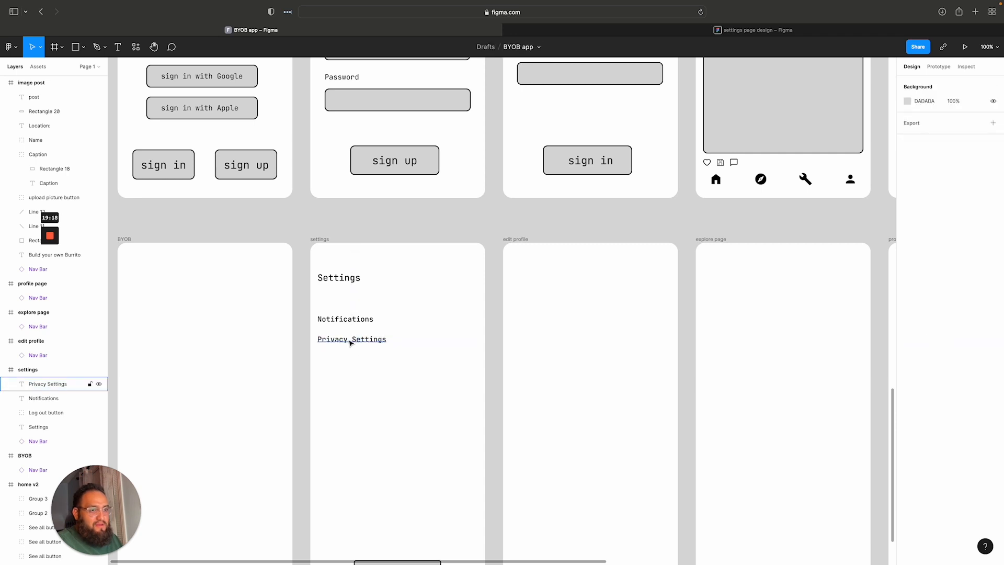
click(350, 342)
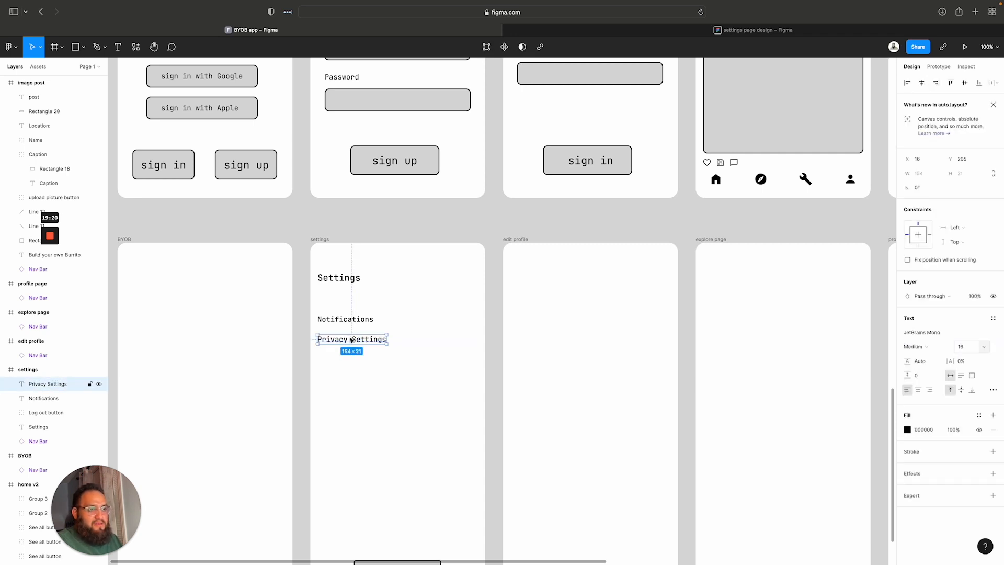
drag(351, 344, 349, 364)
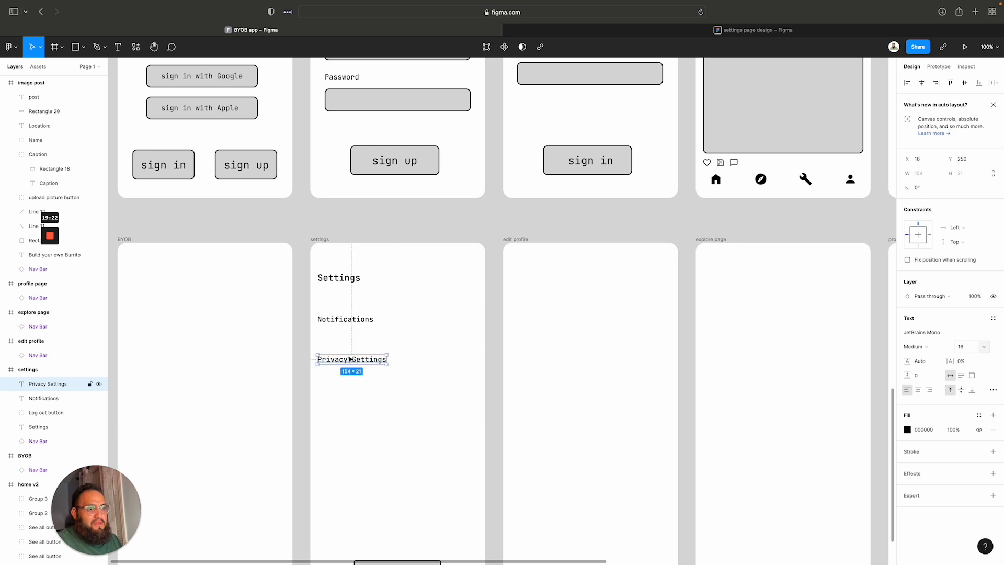
double_click(348, 358)
key(Escape)
key(super+z)
click(332, 374)
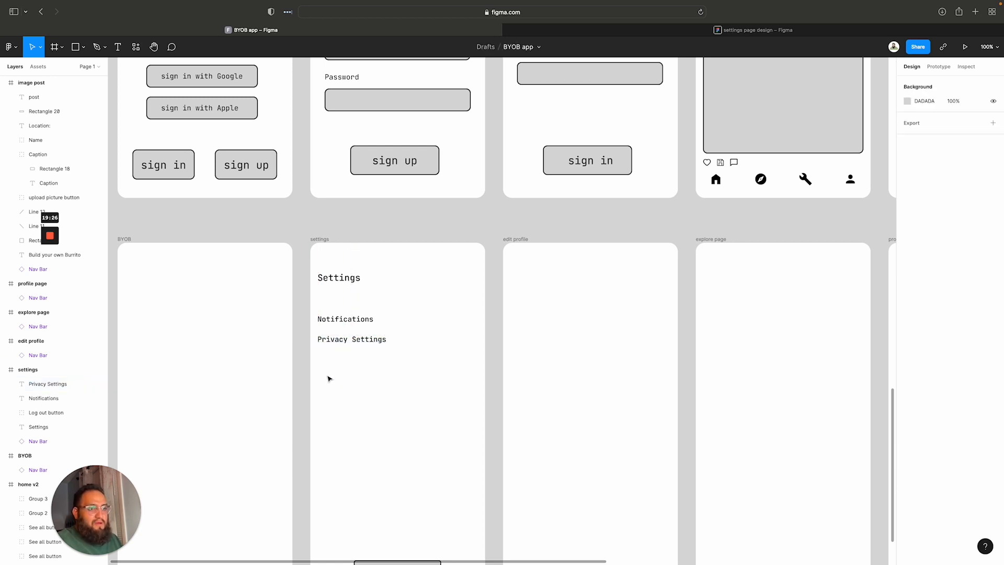
Duplicate the Privacy Settings label directly below itself at Y 250 and change the copy's text to "Change Password"
drag(338, 343, 338, 363)
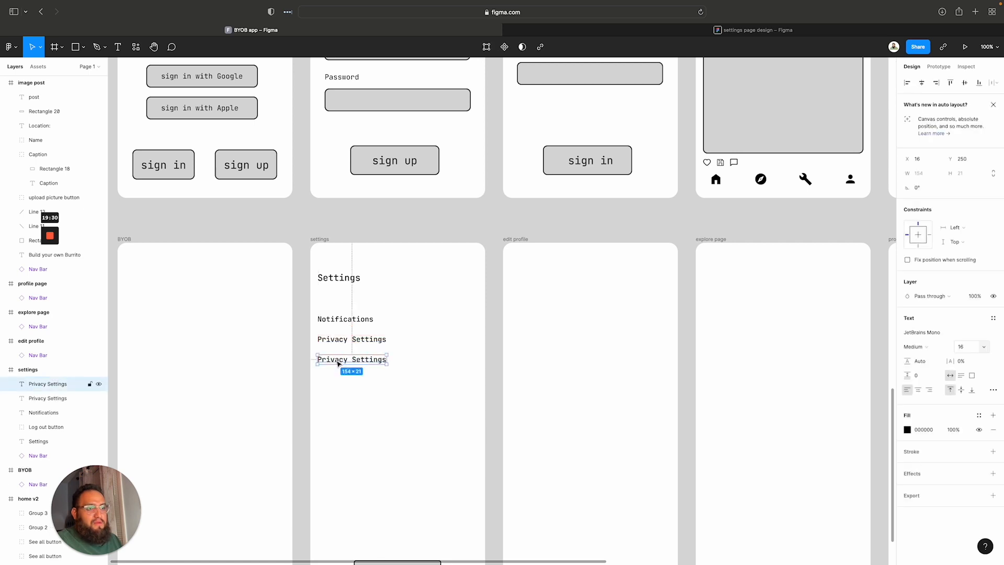
double_click(337, 360)
text(Change Password)
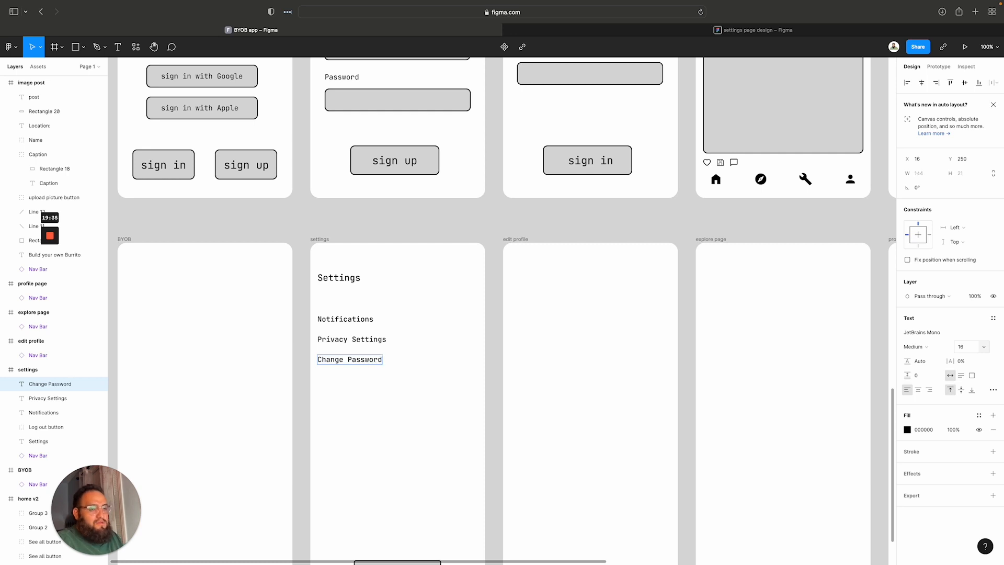
key(Escape)
click(356, 408)
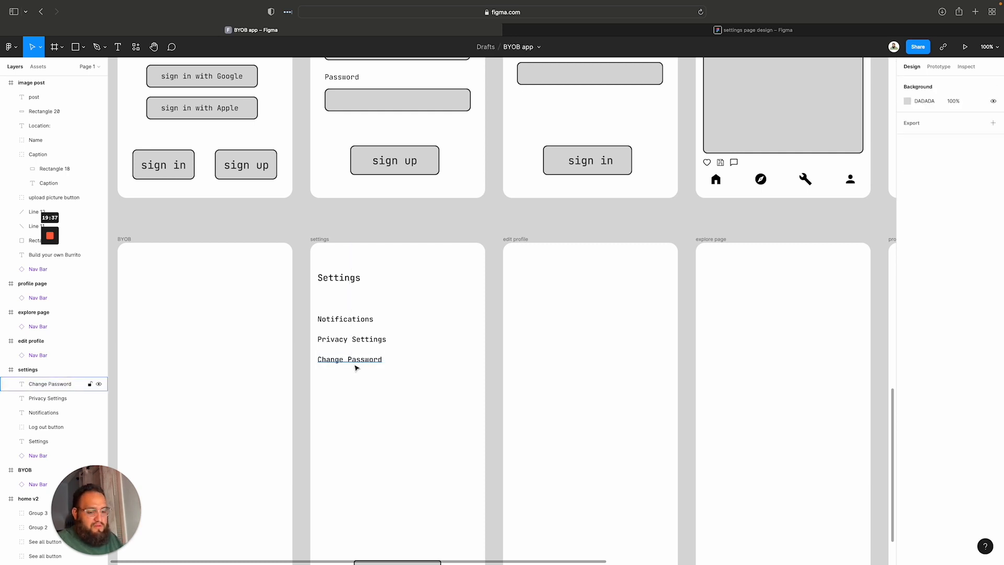
click(354, 366)
drag(354, 366, 354, 384)
double_click(354, 383)
text(N)
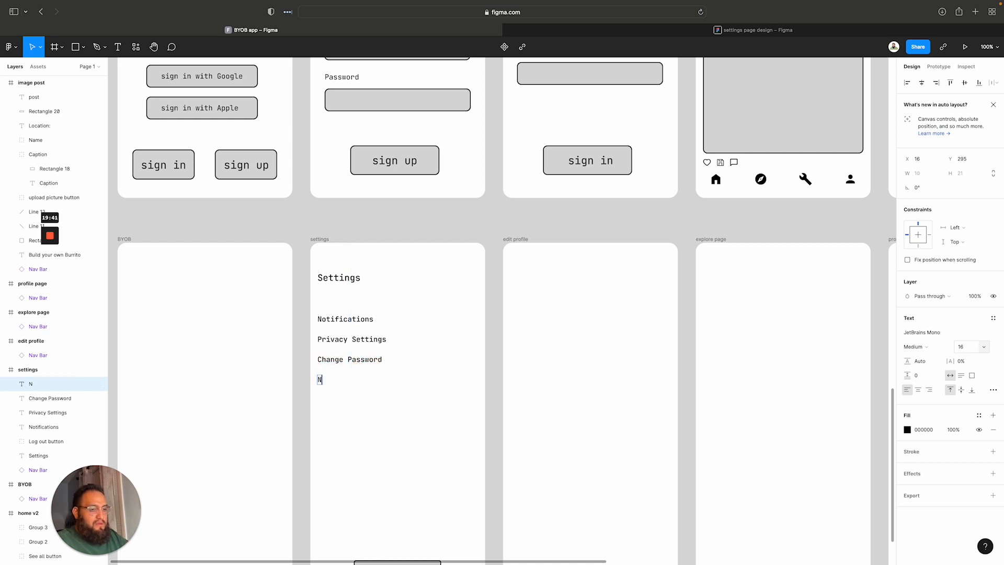
double_click(379, 359)
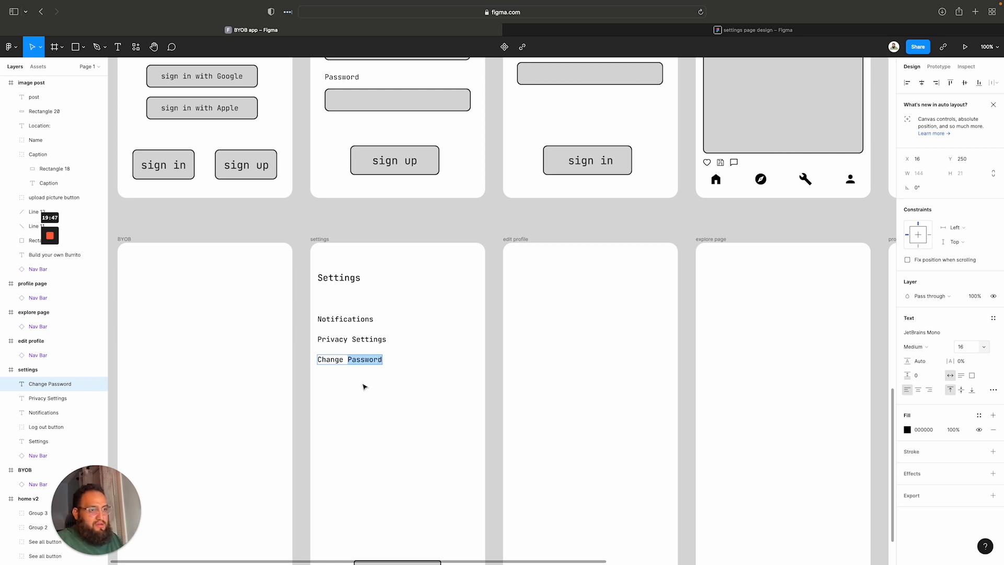
key(Escape)
Duplicate the Change Password label below itself at Y 295 and change the copy's text to "Change Name/Email"
drag(345, 364, 345, 384)
double_click(342, 380)
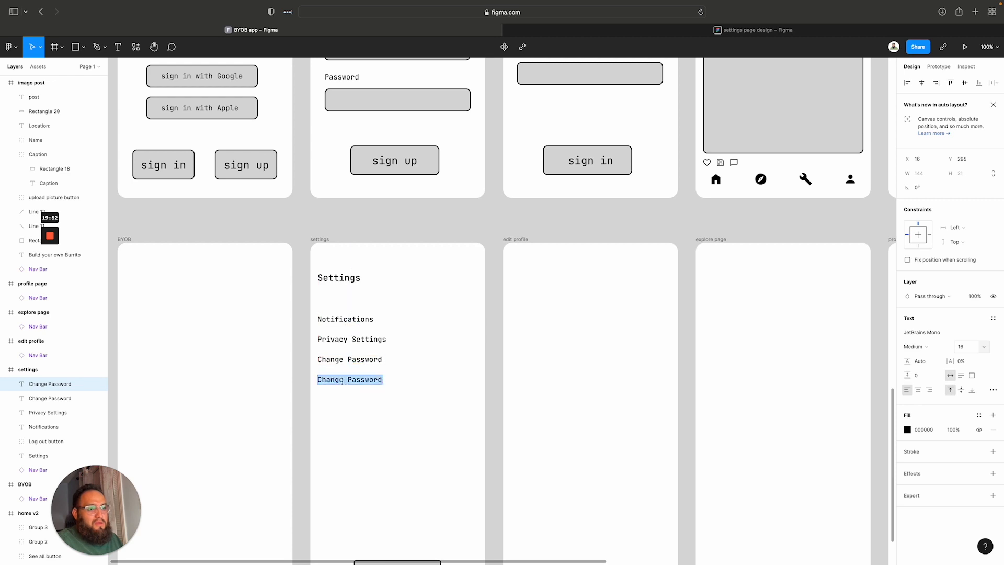
key(Return)
key(super+z)
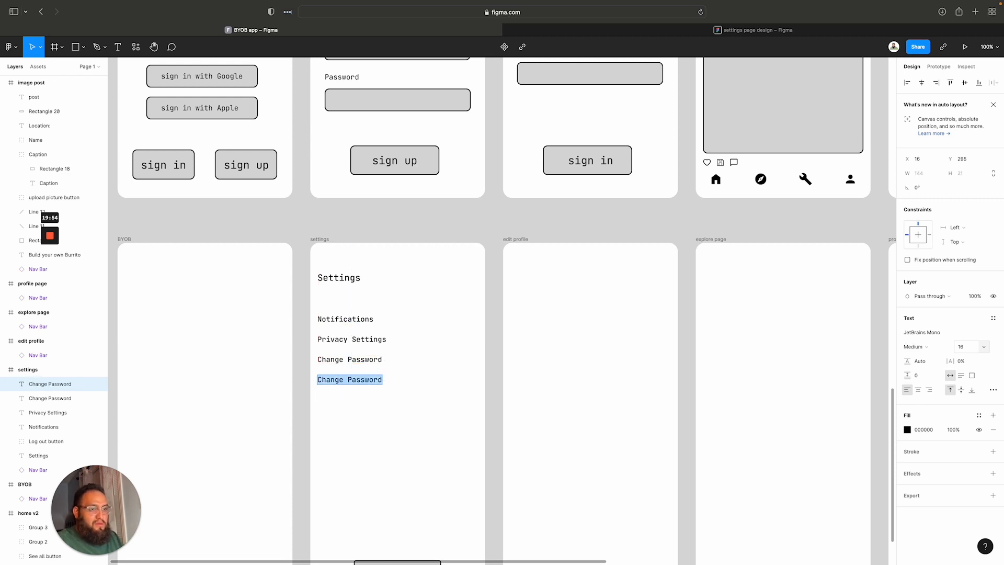
key(Right)
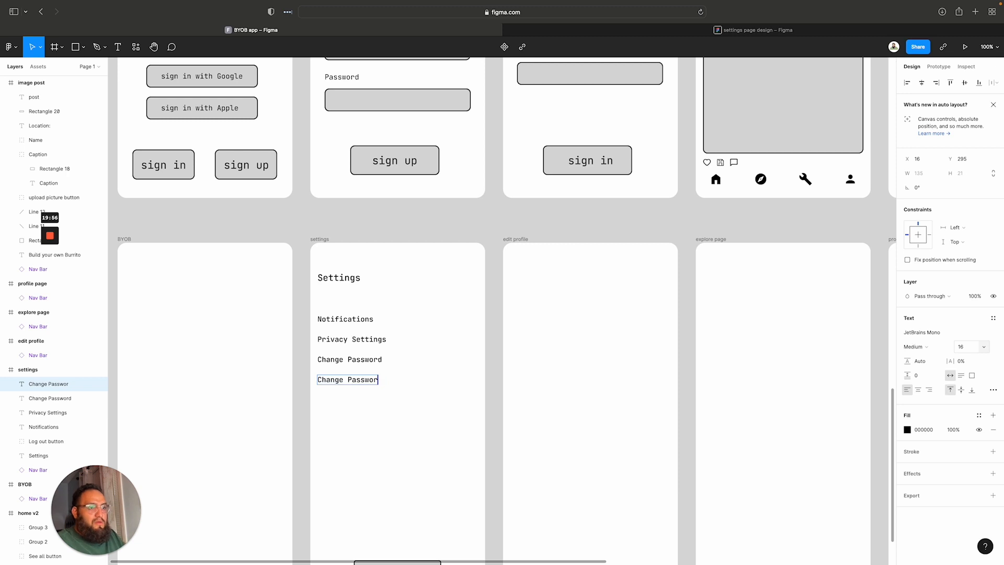
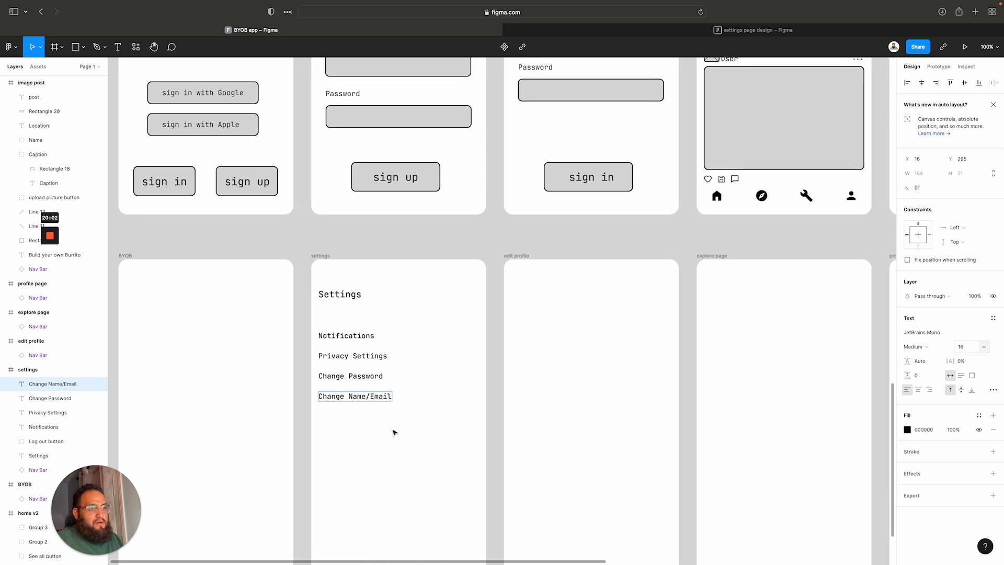
Consult the reference settings design and add a "Dark Mode" label at Y 340 by duplicating the Change Name/Email label
click(701, 30)
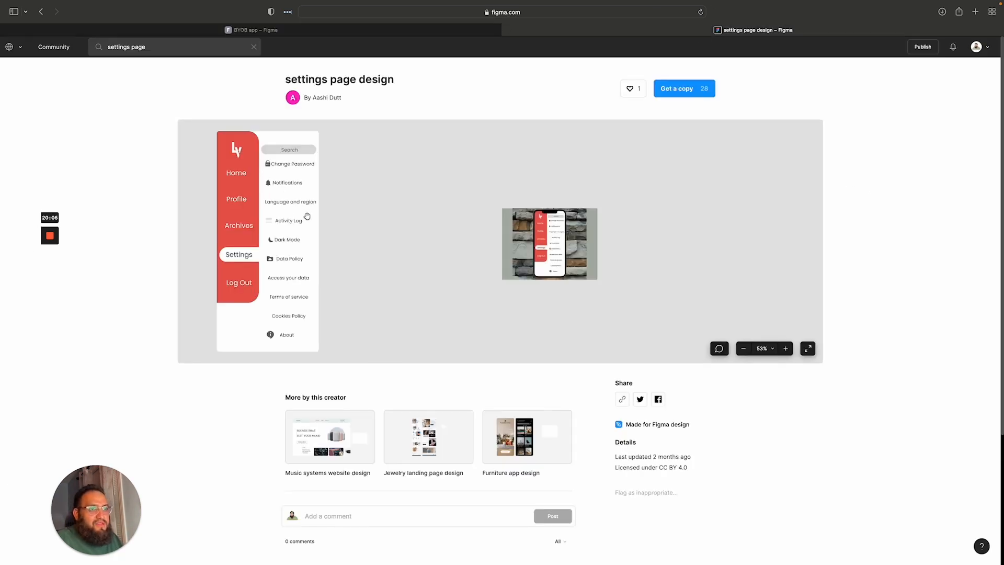
click(231, 32)
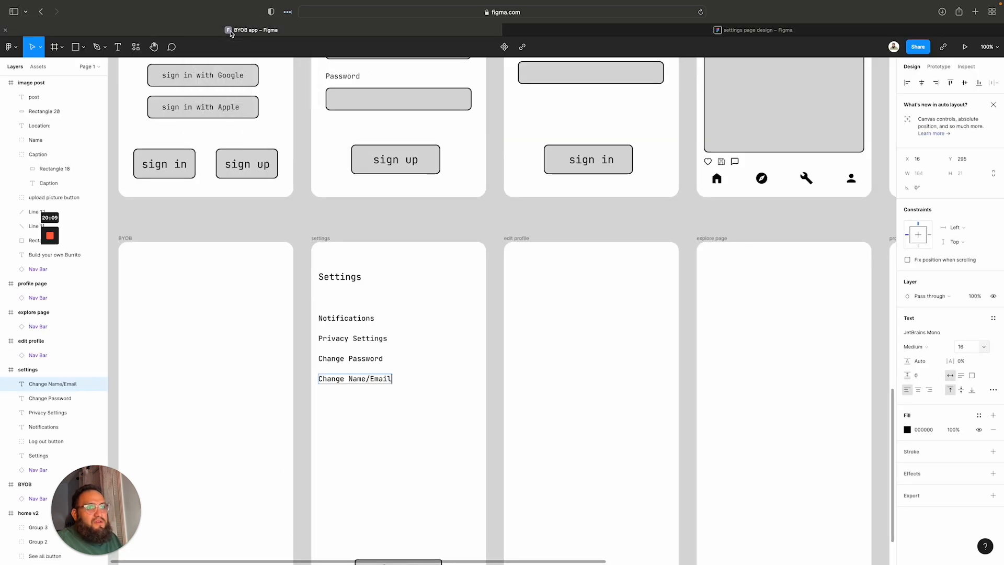
click(337, 459)
scroll(338, 423, left, 1)
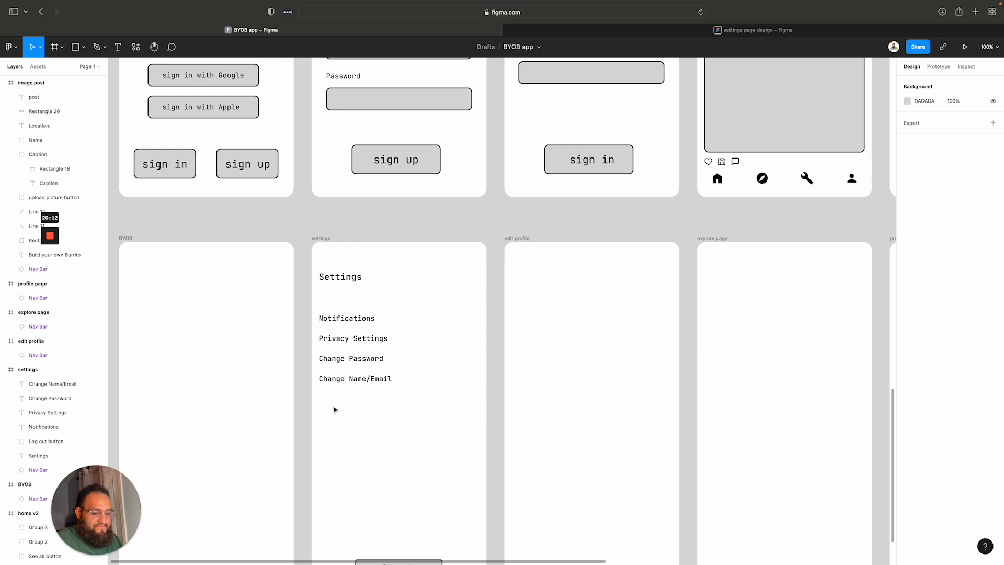
drag(337, 380, 337, 403)
double_click(336, 400)
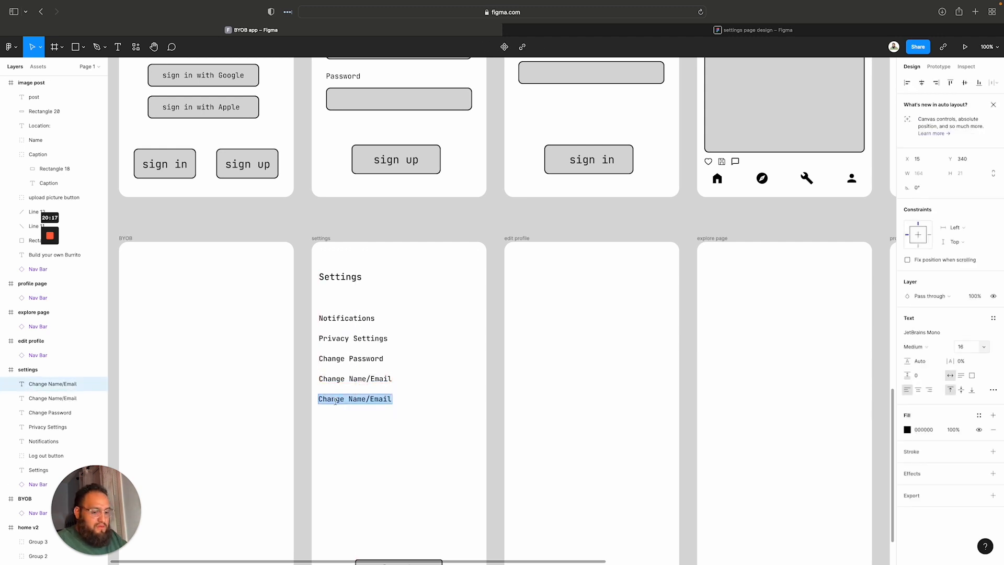
text(Dark Mode)
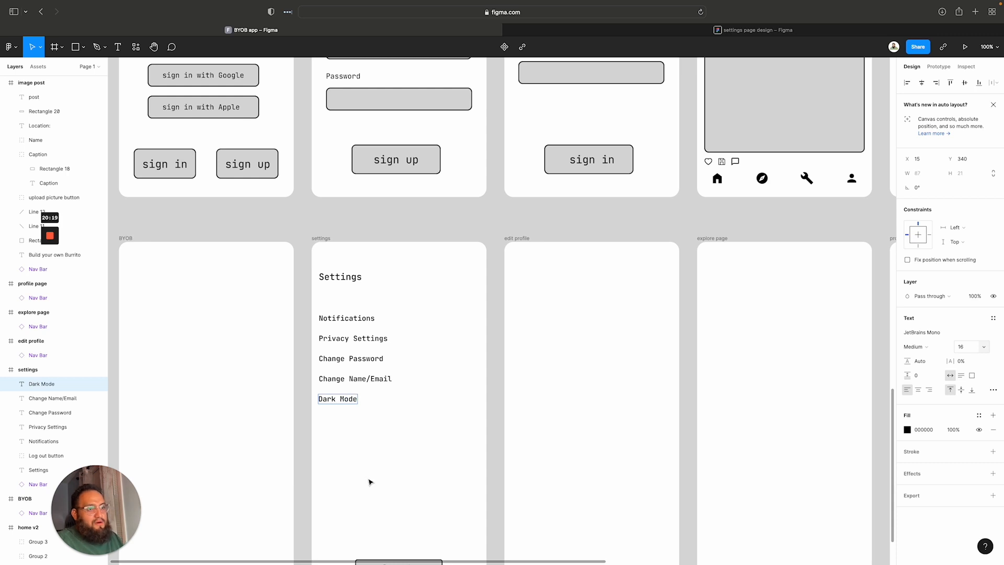
key(Escape)
key(Escape)
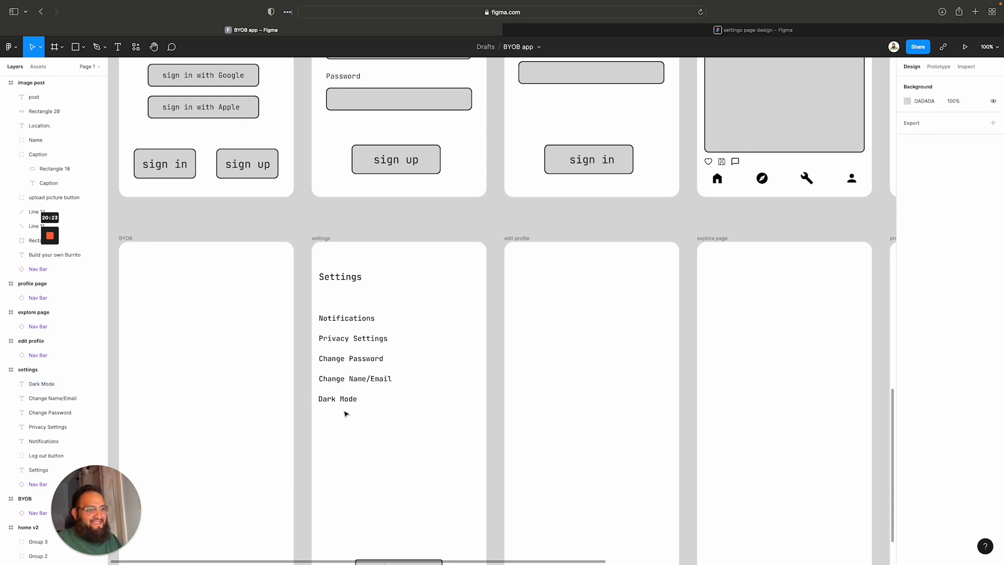
Duplicate the Dark Mode label below itself at Y 385 and change the copy's text to "About Us"
scroll(355, 411, right, 1)
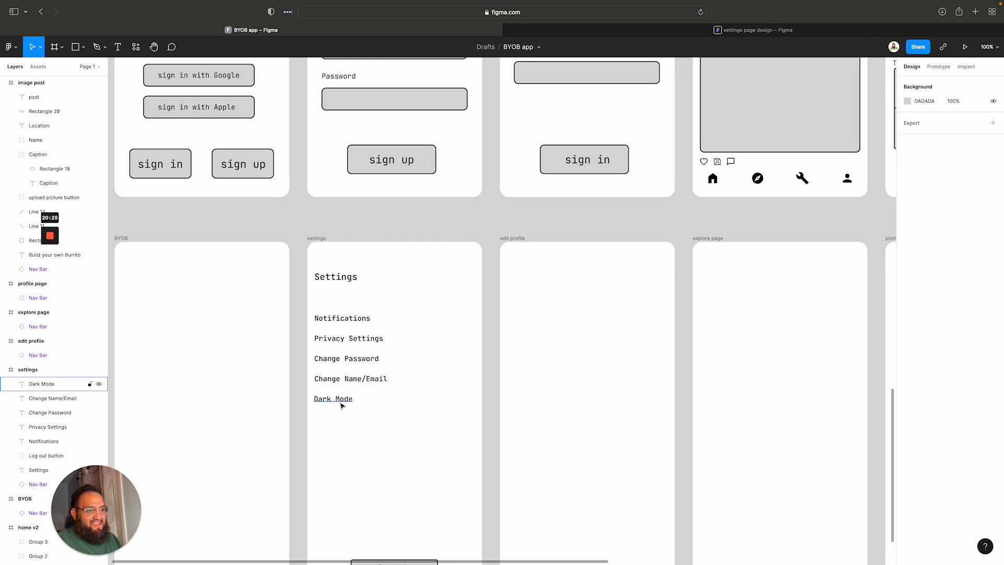
drag(338, 403, 338, 424)
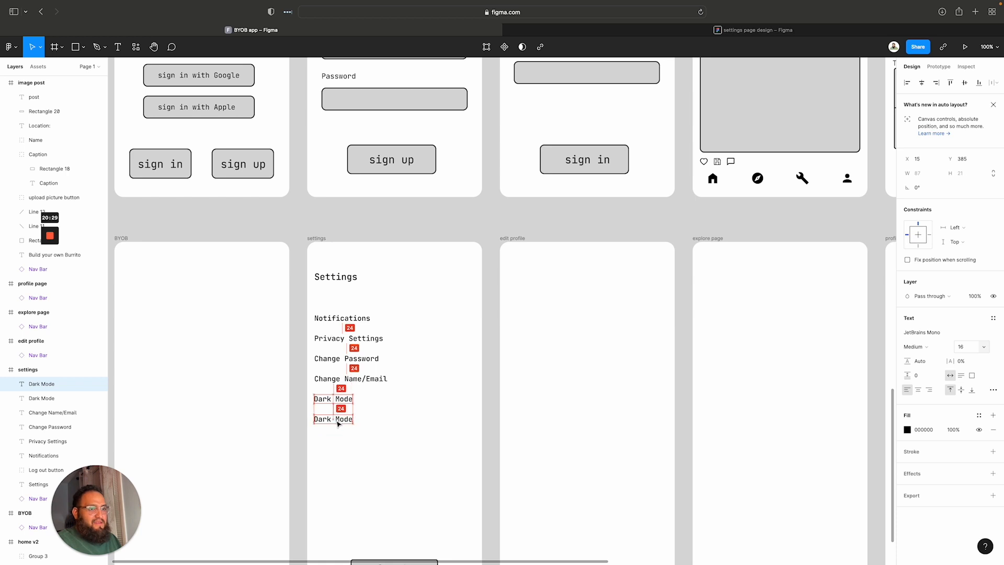
double_click(338, 419)
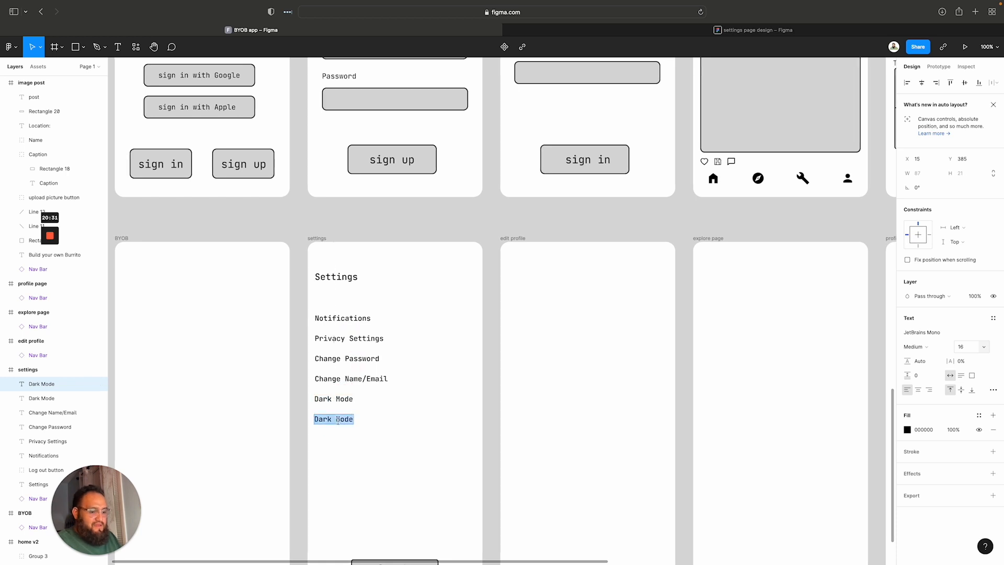
text(About Us)
scroll(350, 436, up, 1)
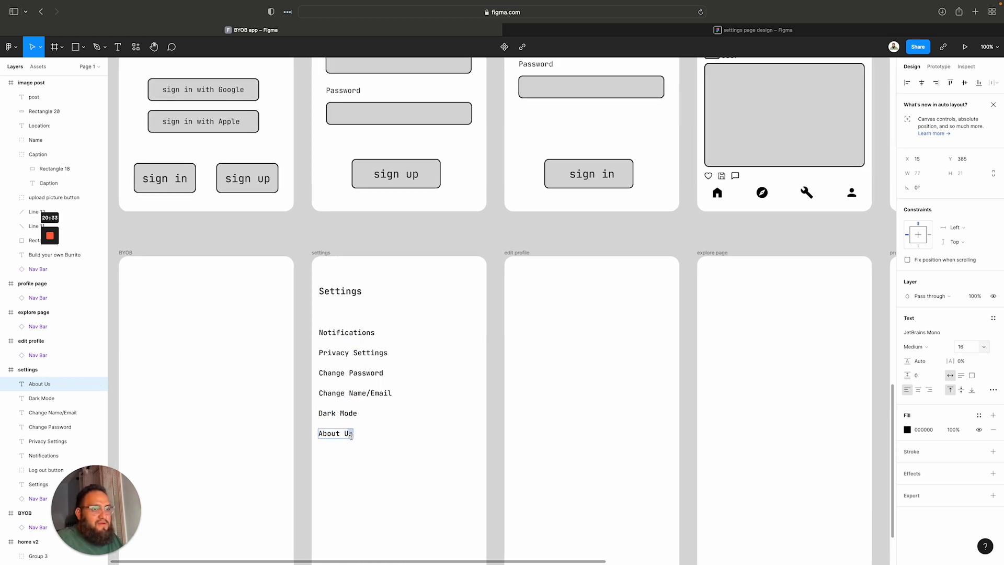
Set the vertical spacing between the six settings labels, from Notifications to About Us, to 25
drag(393, 455, 317, 325)
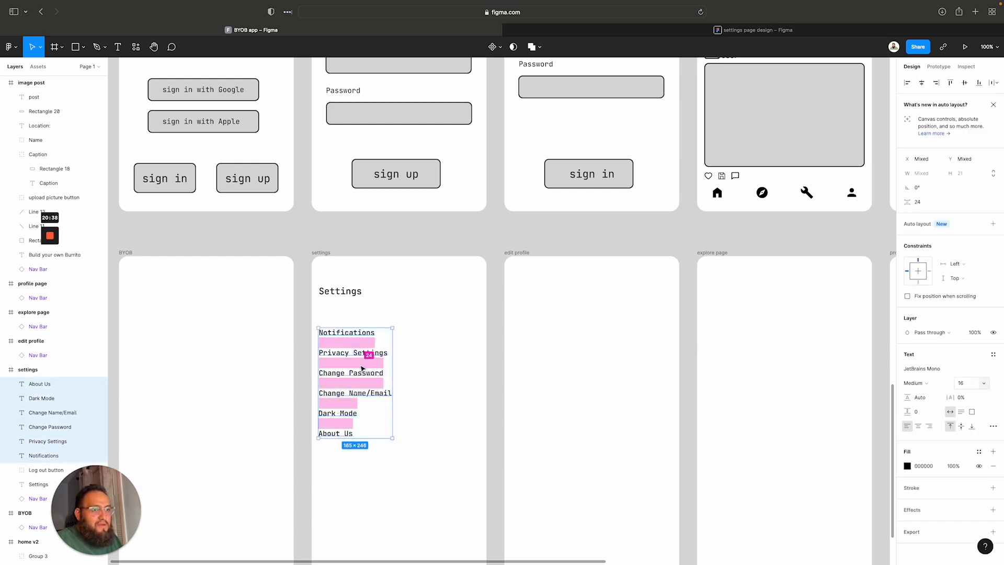
drag(368, 366, 369, 369)
click(495, 472)
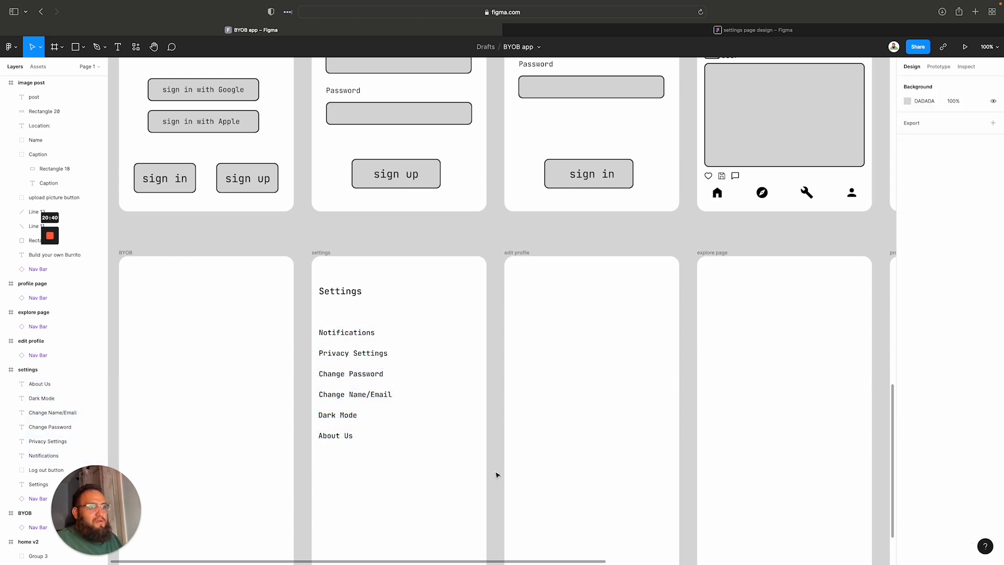
Move the six settings labels together slightly upward, closer to the Settings heading
scroll(413, 421, down, 3)
drag(392, 388, 331, 224)
mouse_move(331, 238)
mouse_down()
mouse_move(340, 242)
mouse_move(331, 230)
mouse_up()
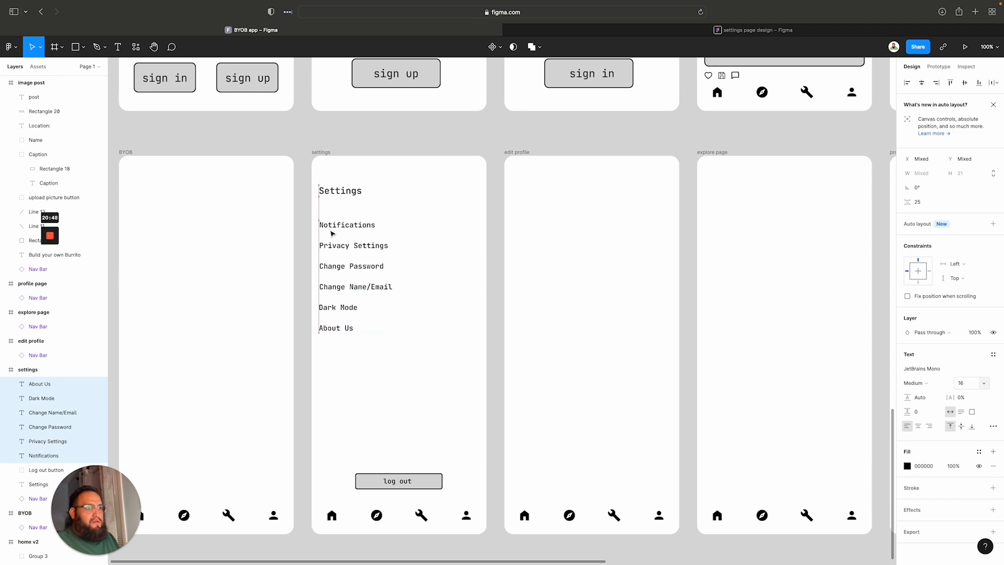
click(424, 343)
Consult the hand-drawn settings sketch and duplicate the About Us label directly below itself at Y 428
scroll(424, 345, up, 10)
scroll(425, 346, down, 10)
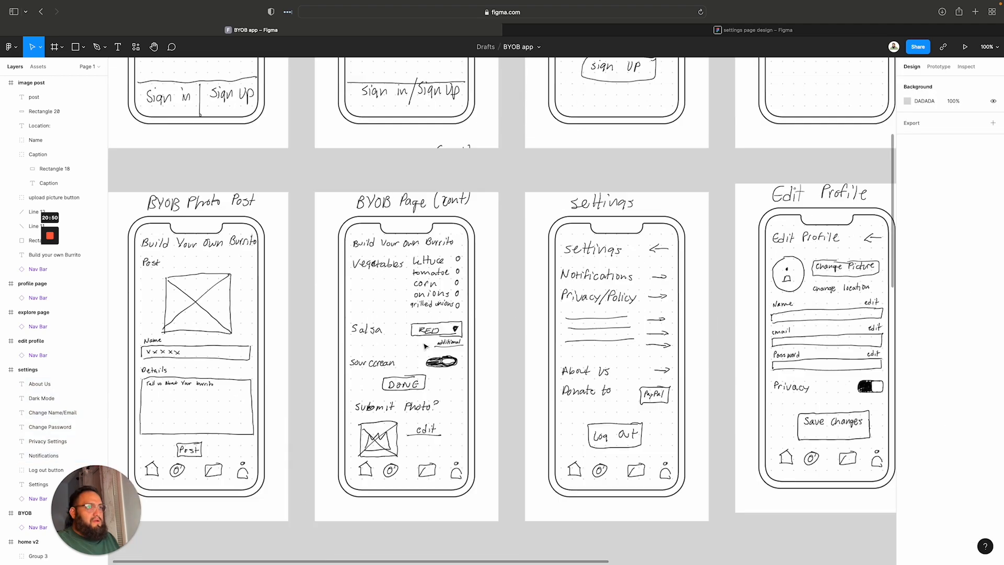
scroll(424, 346, down, 12)
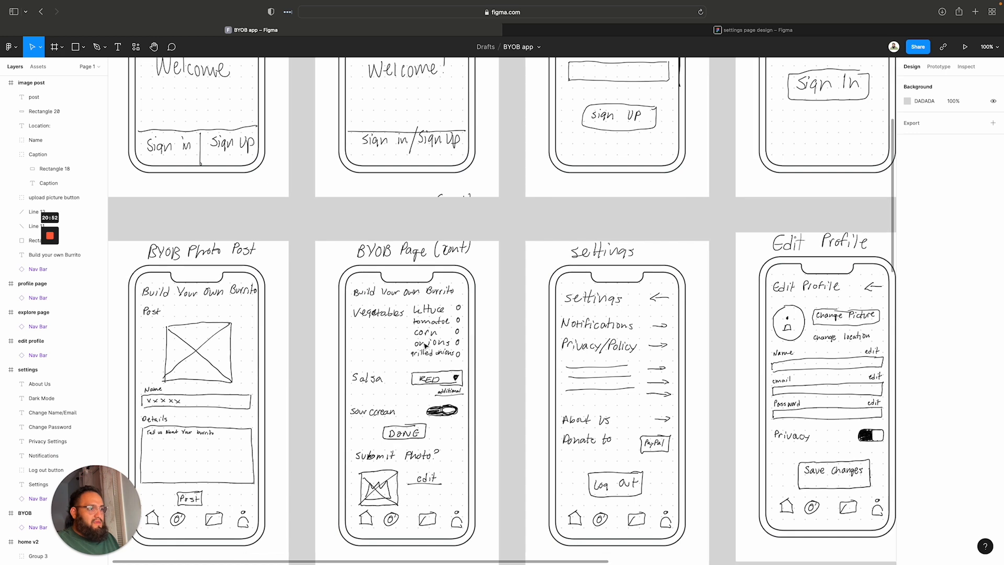
scroll(426, 347, down, 4)
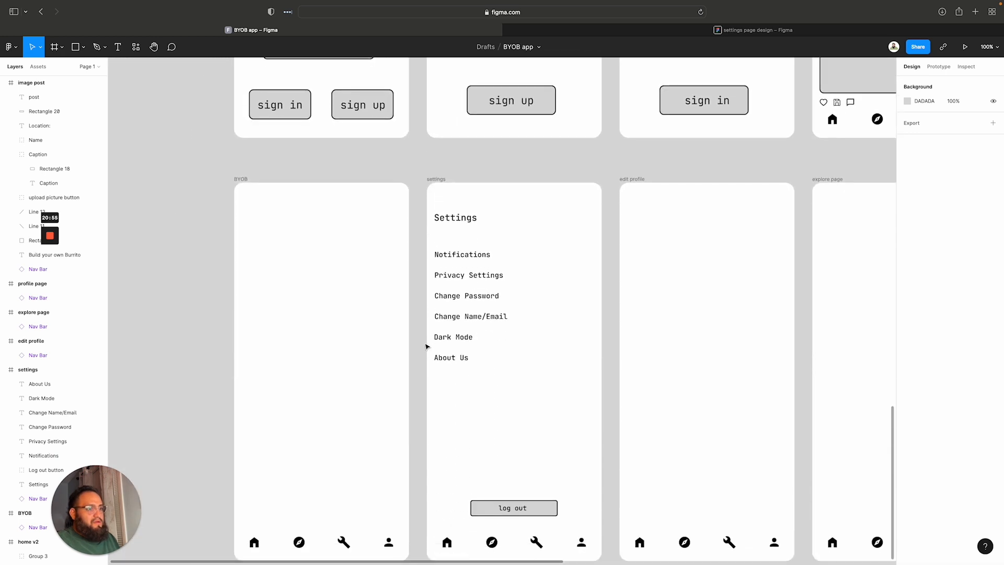
scroll(514, 396, down, 2)
scroll(511, 394, right, 3)
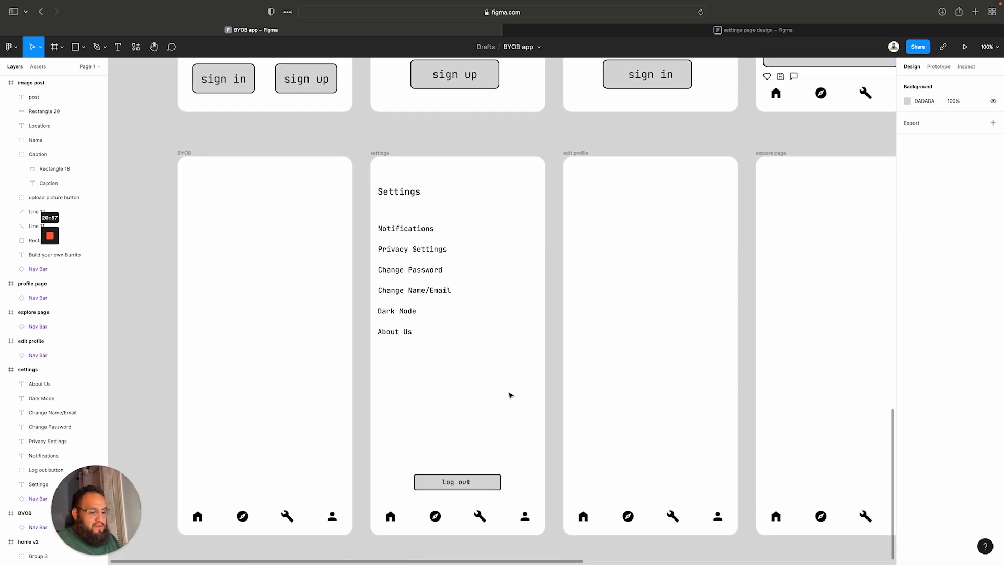
click(392, 333)
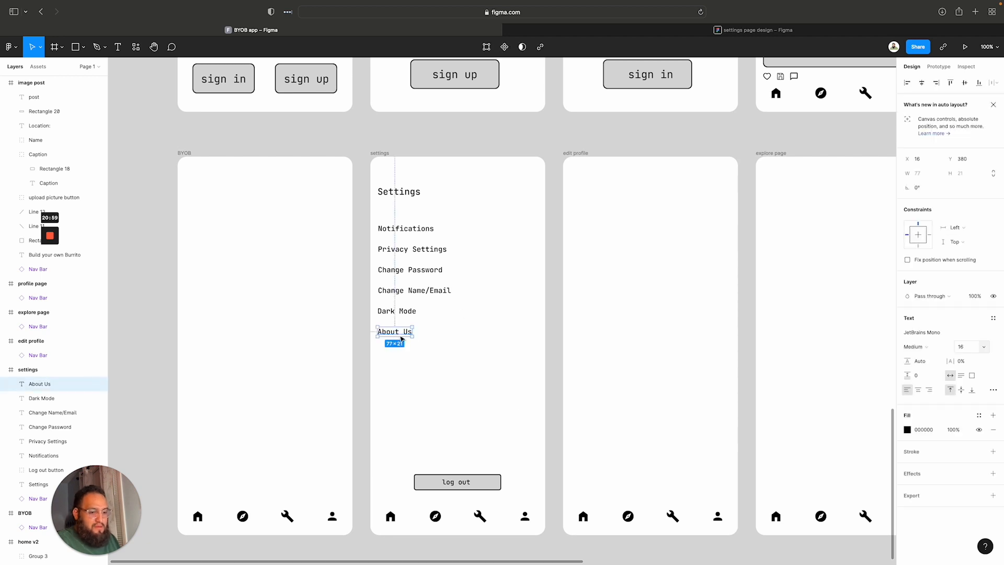
drag(404, 336, 401, 360)
key(super+z)
key(alt)
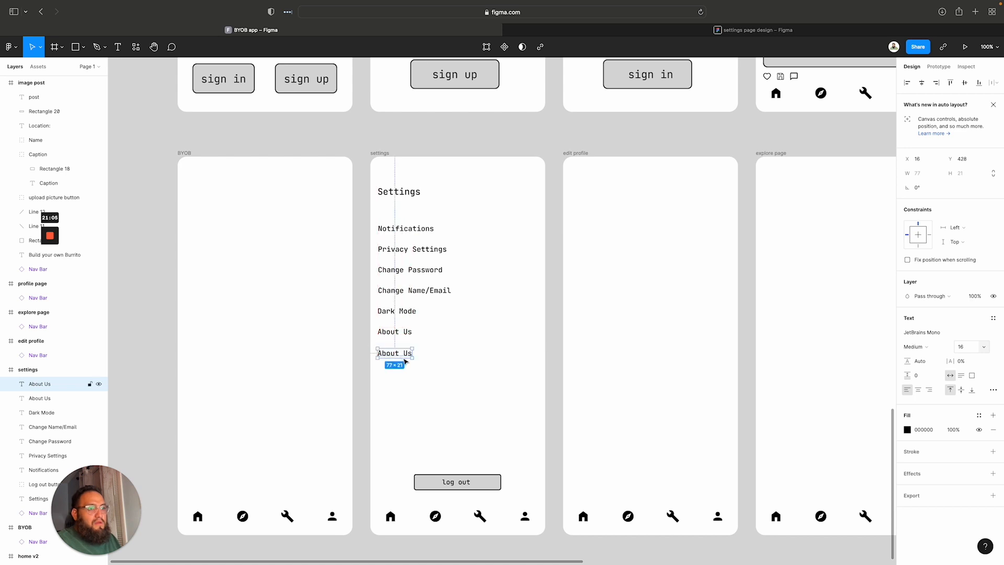
Change the text of the duplicated About Us label to "Donate"
double_click(404, 359)
text(Donate)
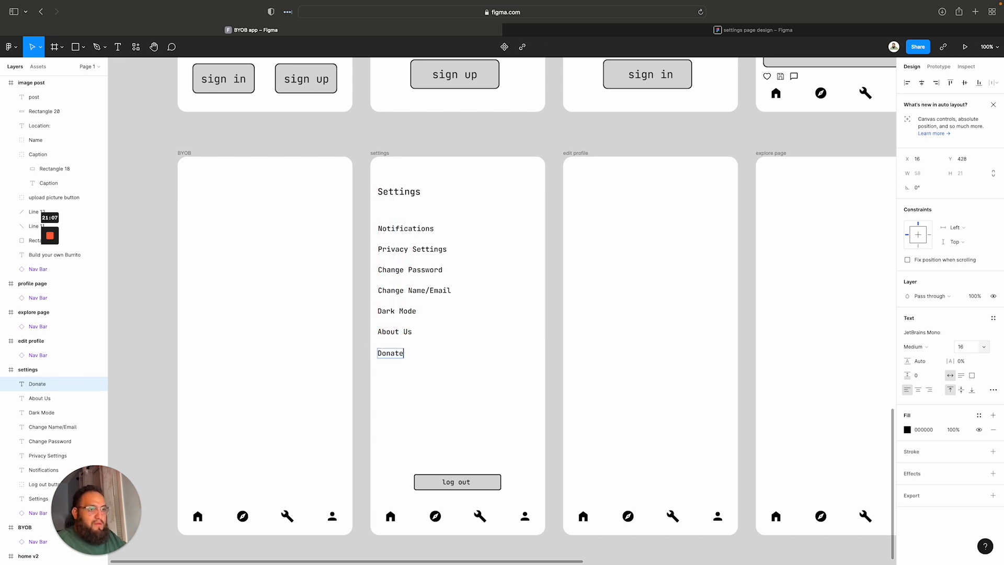
key(Escape)
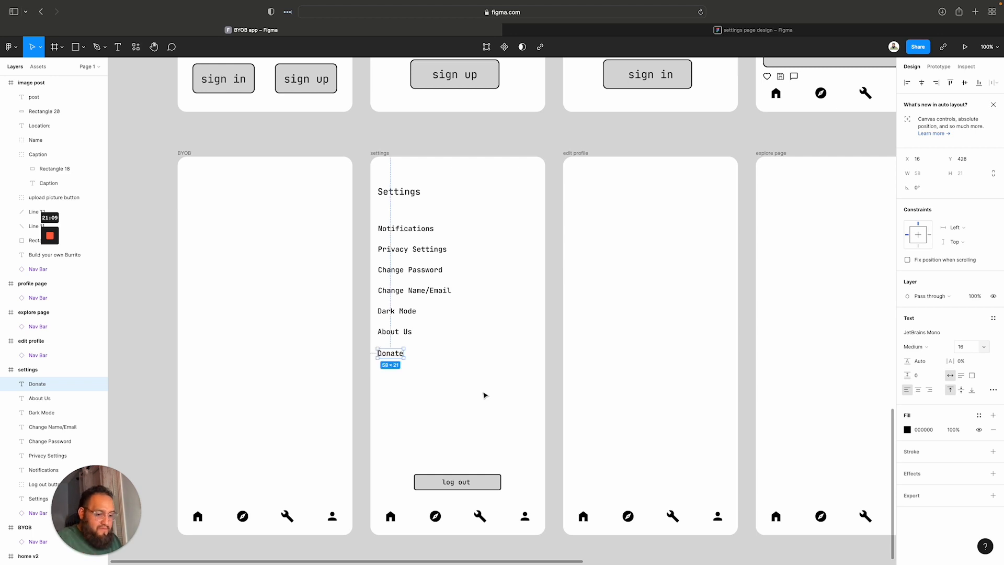
Draw a rectangle about 65 by 33 level with the Donate label and give it a black inside stroke of 2
key(r)
mouse_move(499, 344)
mouse_down()
mouse_move(527, 358)
mouse_move(505, 357)
mouse_up()
click(993, 354)
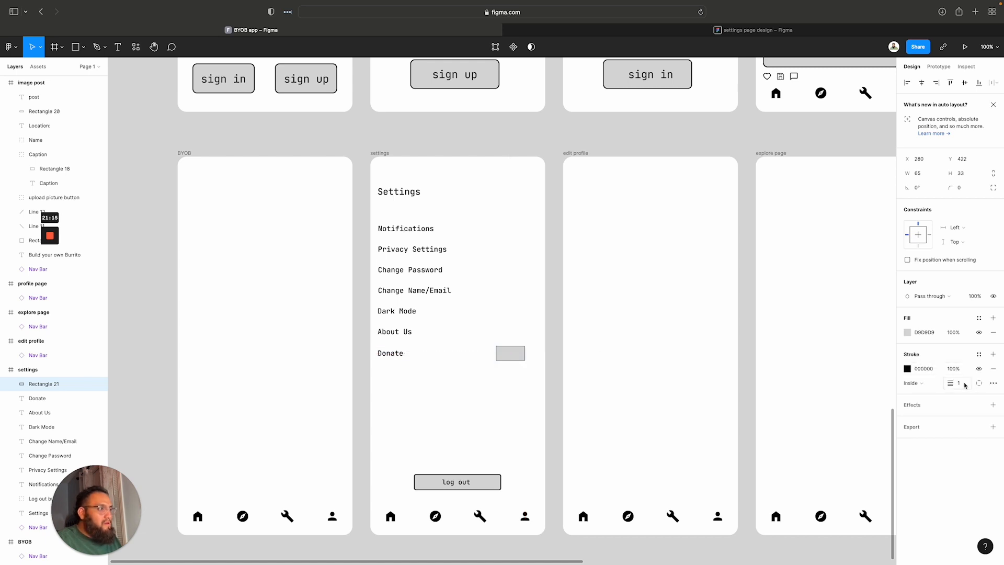
click(965, 385)
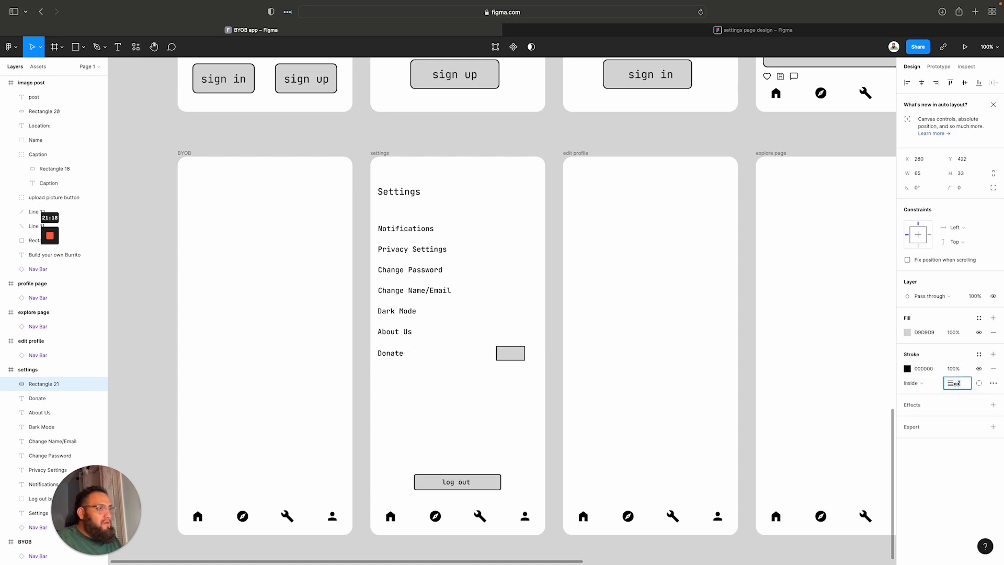
click(511, 370)
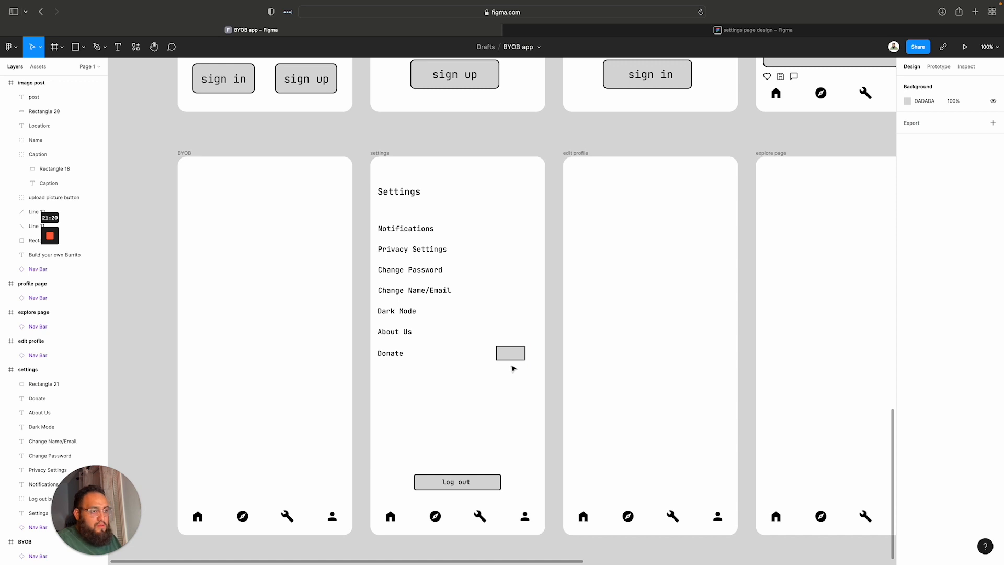
Add a "Paypal" text label and position it inside the rectangle beside Donate
scroll(513, 369, down, 2)
scroll(513, 369, up, 10)
key(t)
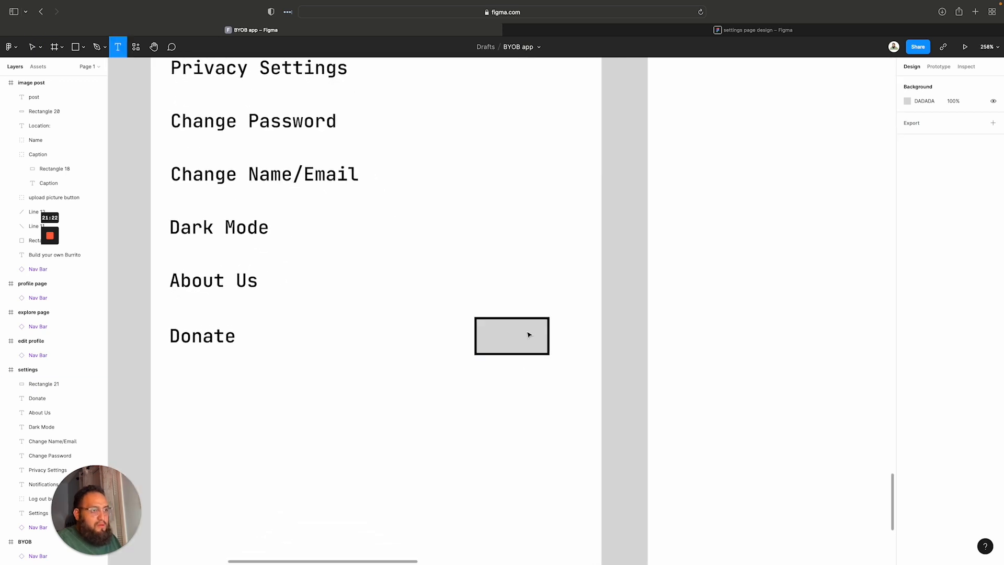
click(515, 335)
text(Pa)
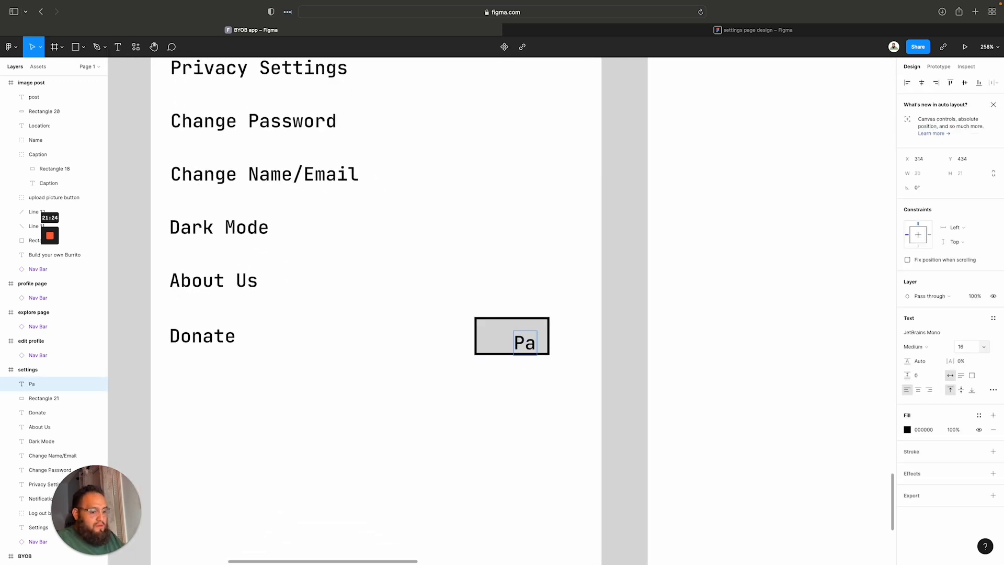
text(ypal)
key(Escape)
scroll(550, 357, left, 1)
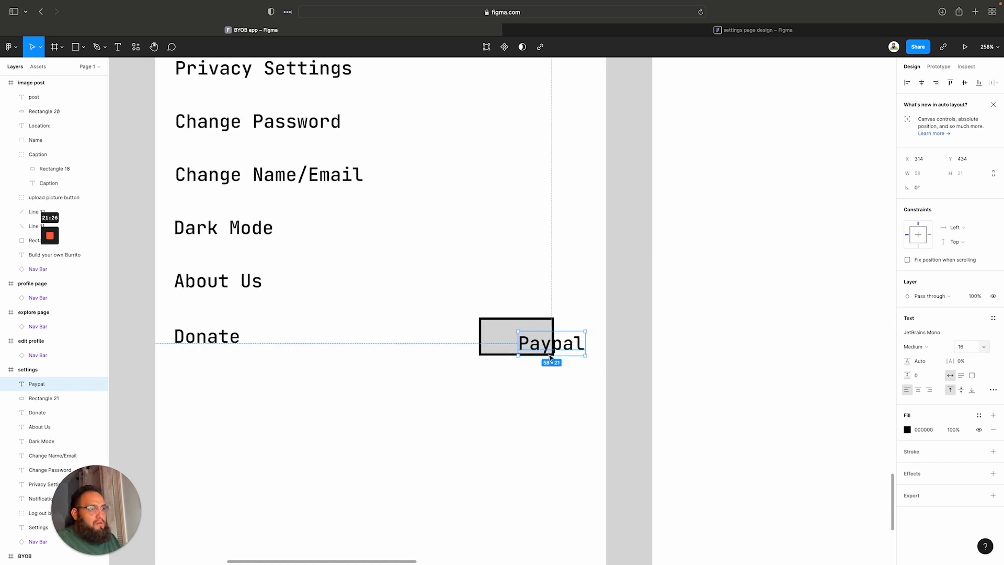
drag(534, 347, 513, 343)
click(475, 318)
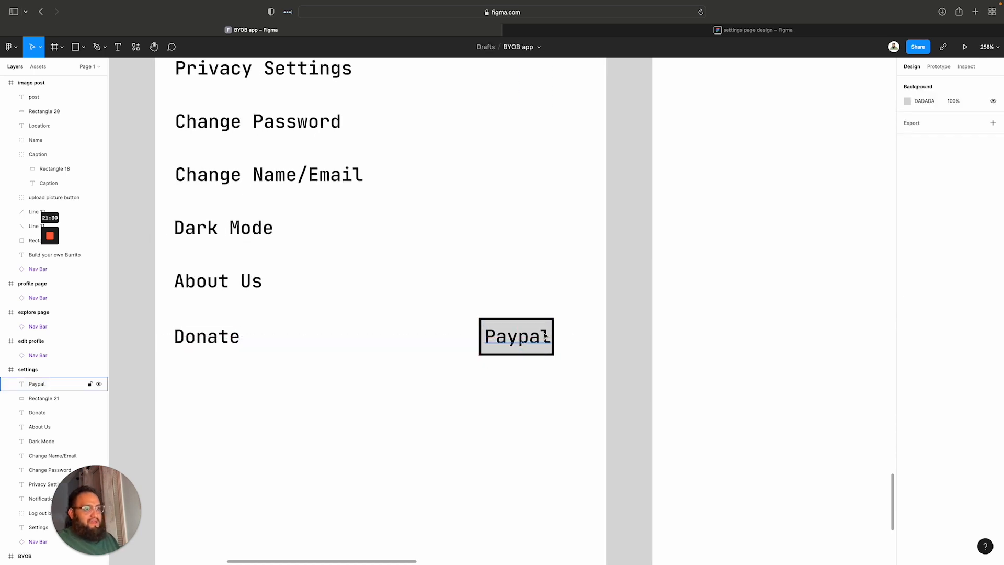
Move the Paypal rectangle and its label together slightly closer to the settings frame's right edge
scroll(547, 341, up, 2)
scroll(547, 341, down, 10)
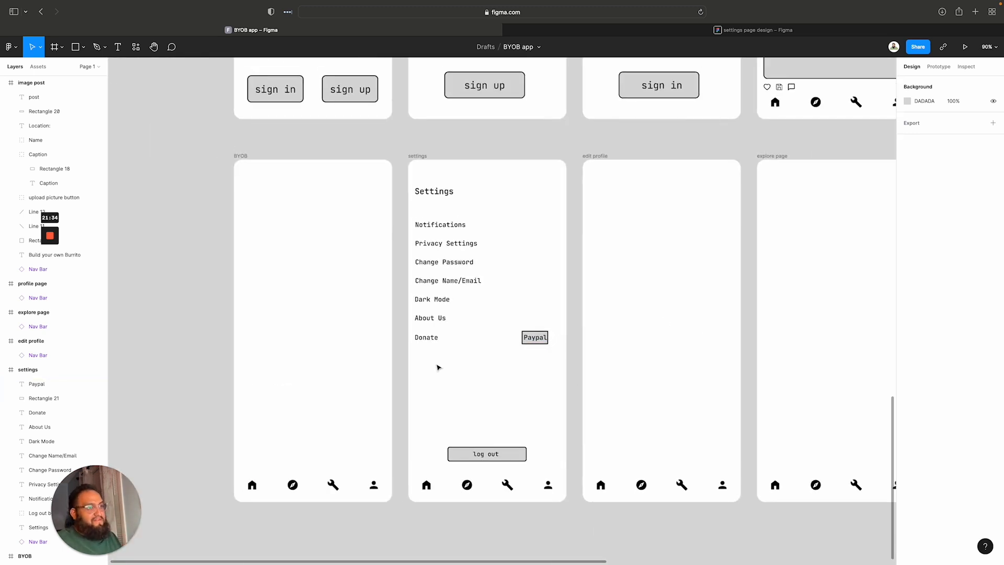
drag(532, 340, 538, 339)
key(super+z)
click(510, 348)
scroll(514, 349, up, 4)
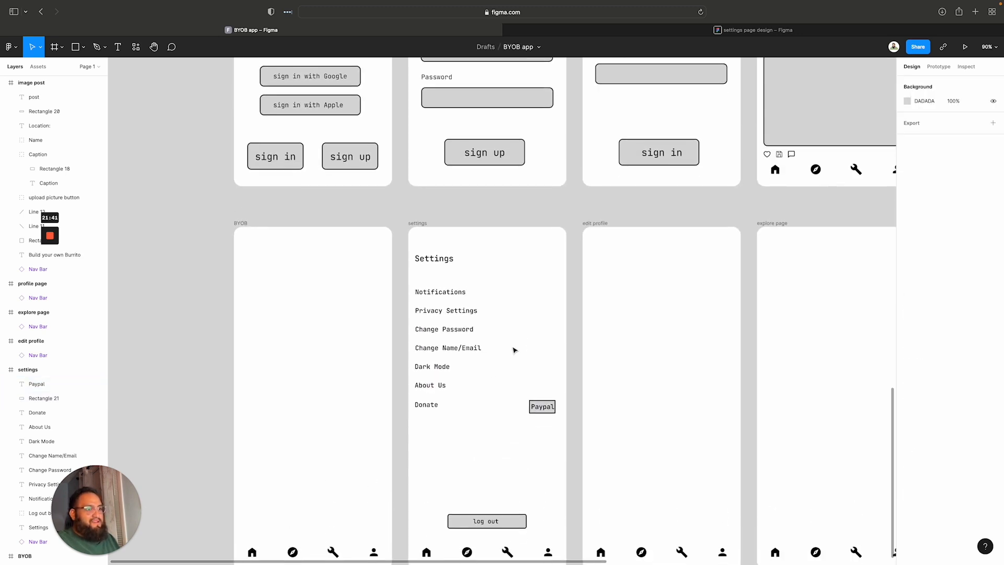
Compare the screen with the settings sketch and set the font size of the seven labels, Notifications to Donate, to 20
scroll(518, 348, down, 5)
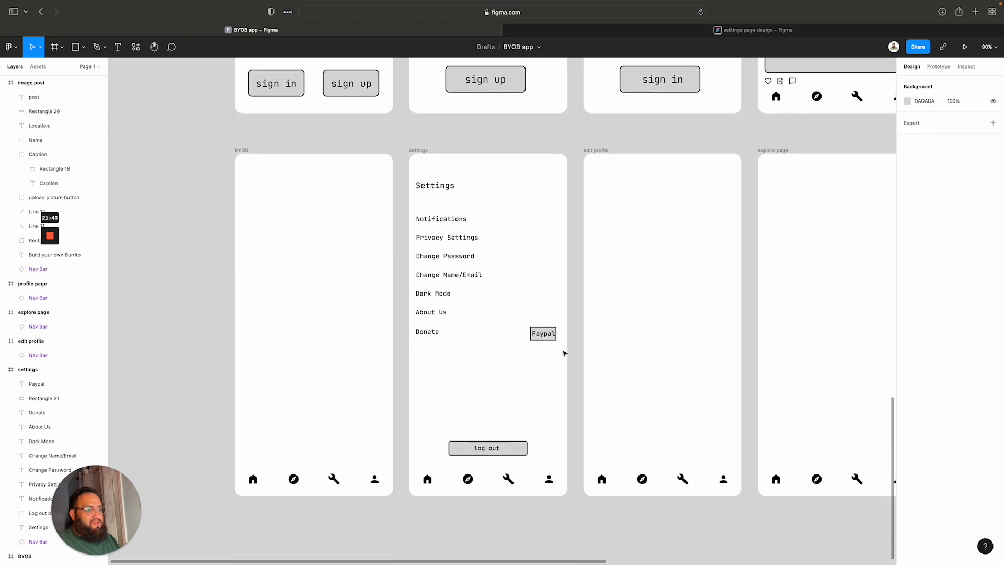
scroll(591, 349, up, 3)
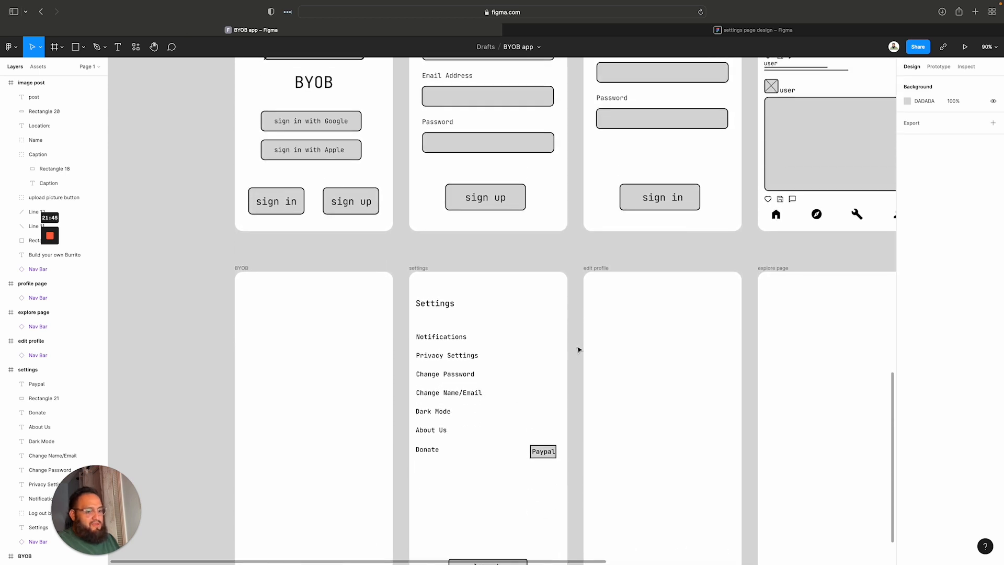
scroll(563, 347, up, 12)
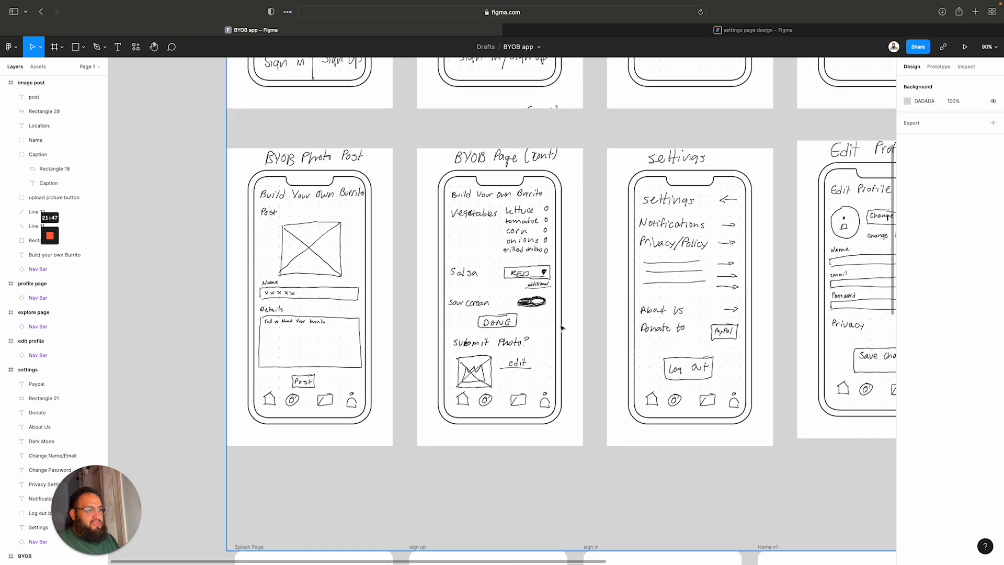
scroll(562, 328, down, 1)
scroll(563, 328, down, 10)
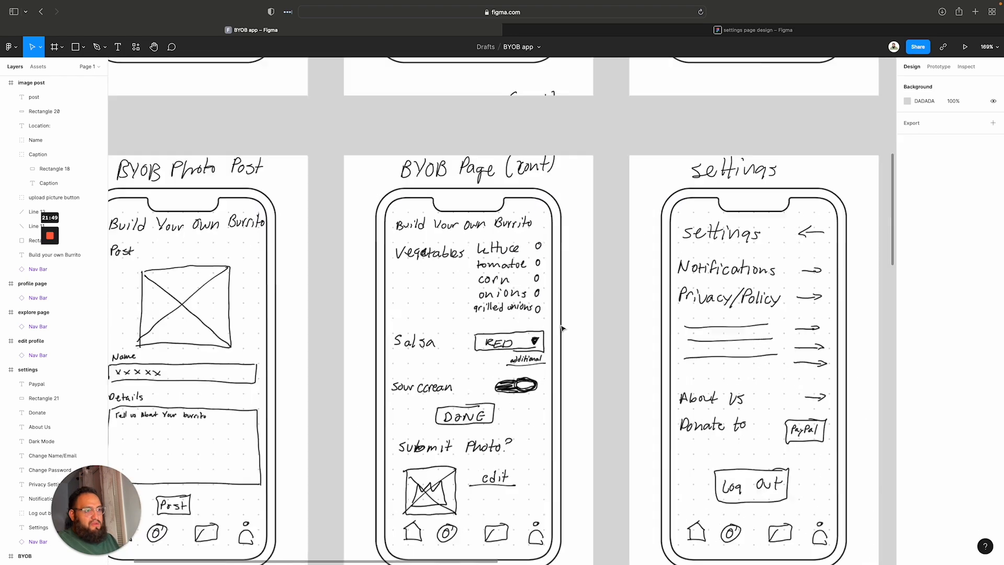
scroll(761, 429, down, 12)
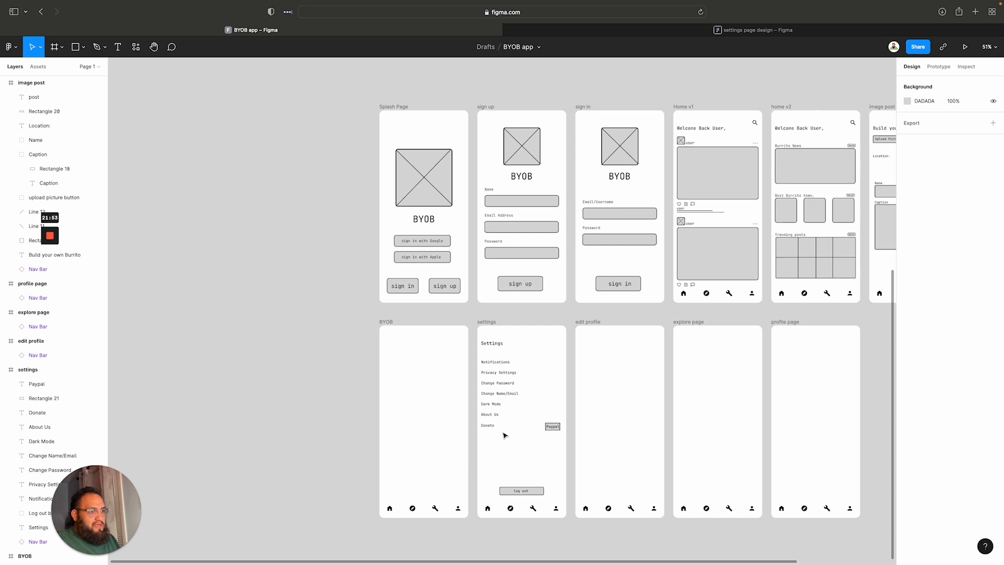
drag(502, 437, 479, 358)
click(984, 346)
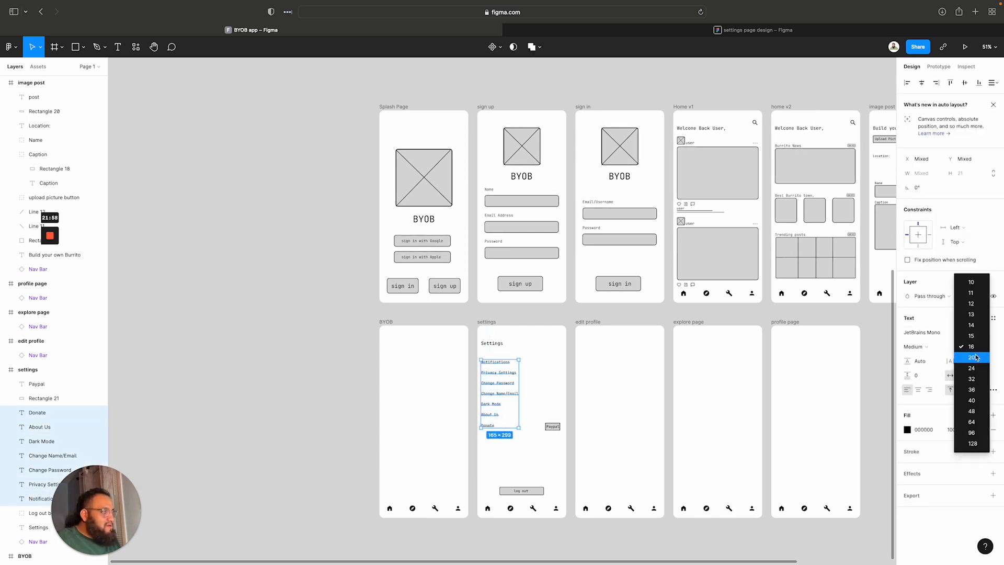
click(976, 357)
click(544, 472)
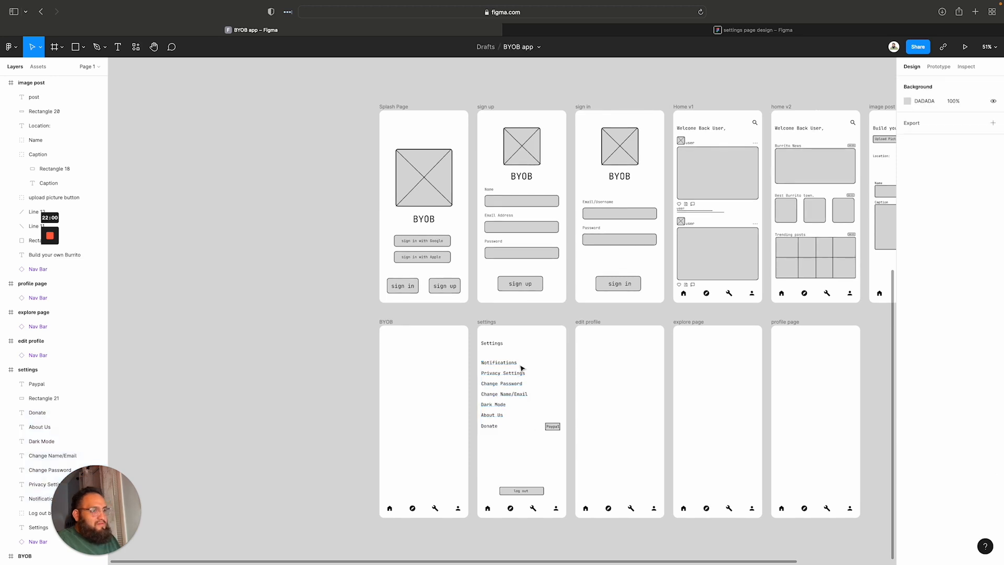
Check the Settings heading's text style and set the font weight of the seven settings labels to Regular
click(496, 346)
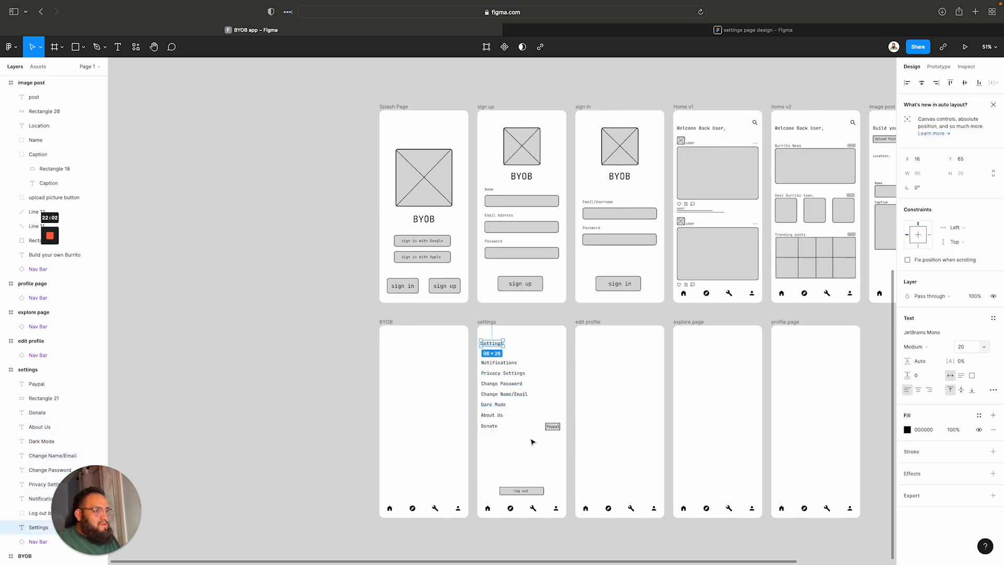
drag(525, 442, 479, 360)
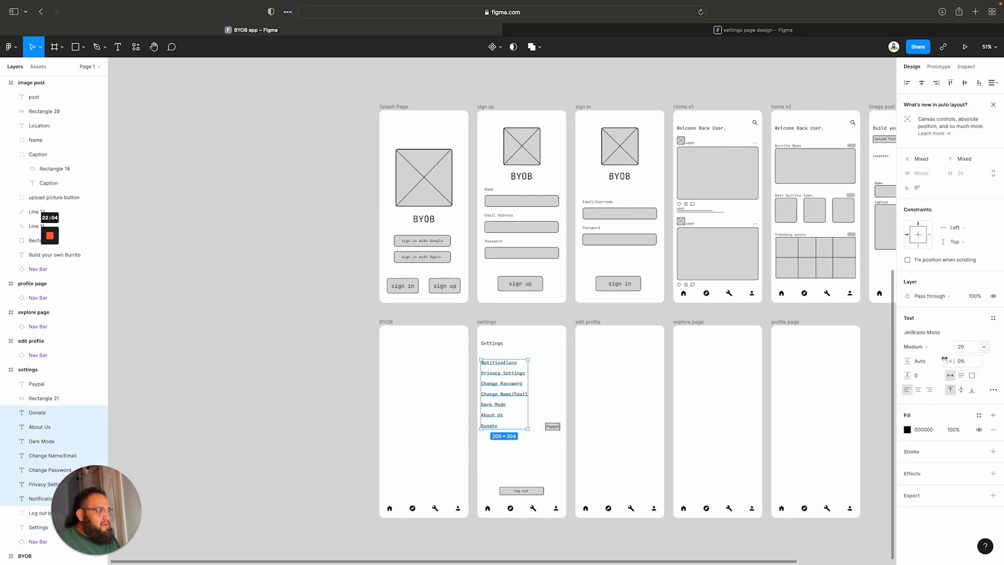
click(937, 351)
click(936, 335)
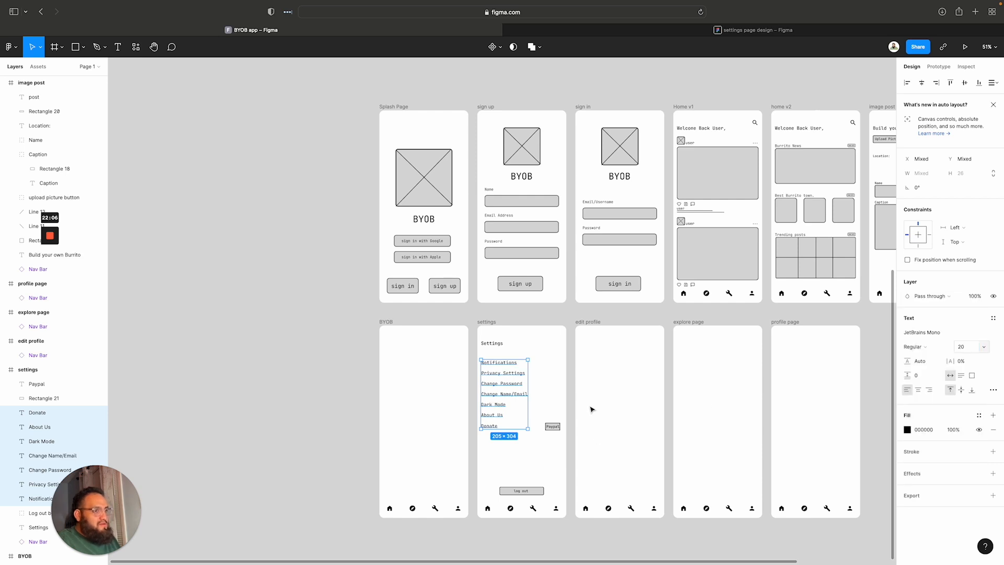
click(559, 391)
Copy the Settings heading into the empty BYOB frame at X 16, Y 65
scroll(539, 398, up, 5)
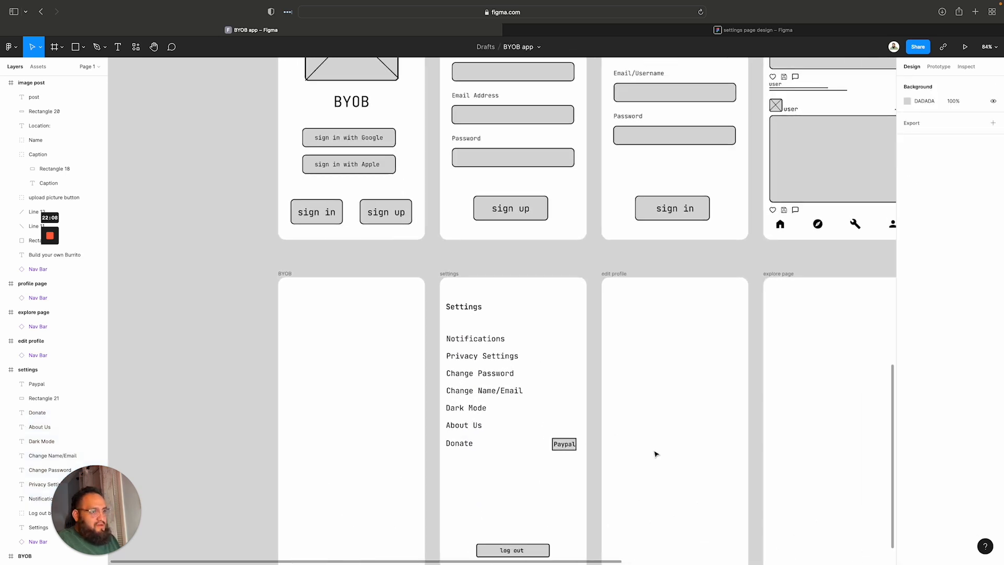
scroll(737, 476, down, 3)
scroll(811, 448, up, 10)
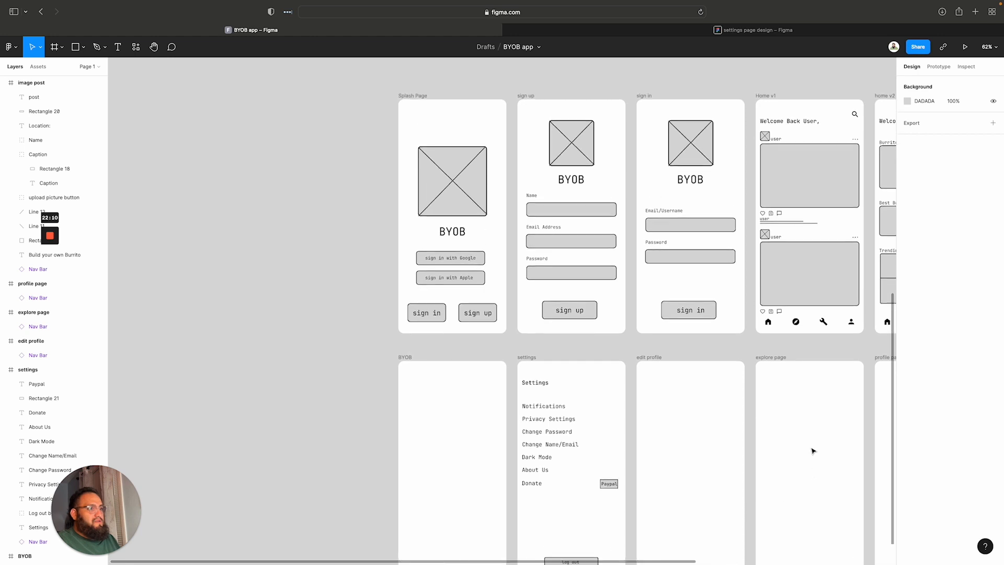
scroll(811, 451, down, 3)
scroll(811, 448, down, 5)
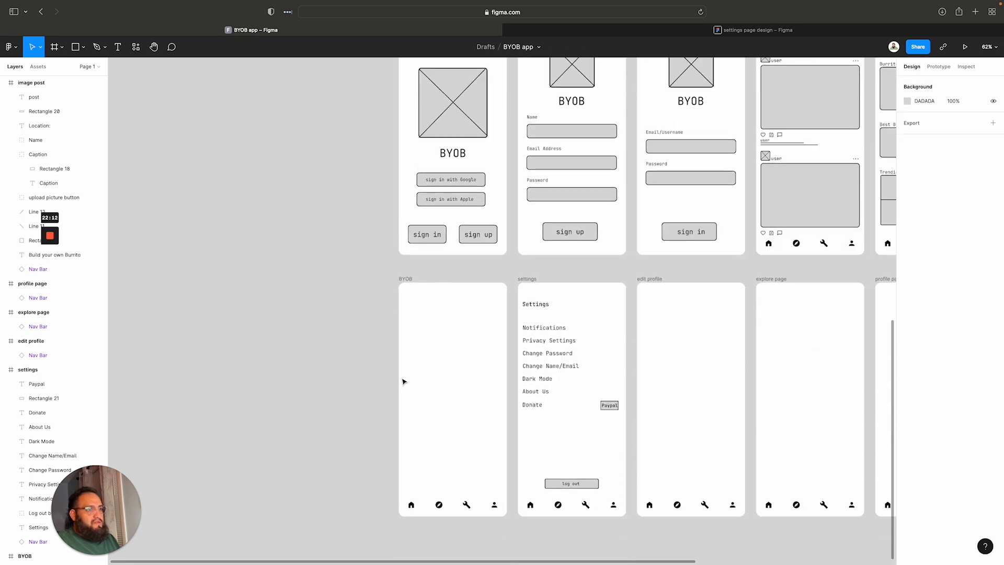
scroll(406, 374, up, 3)
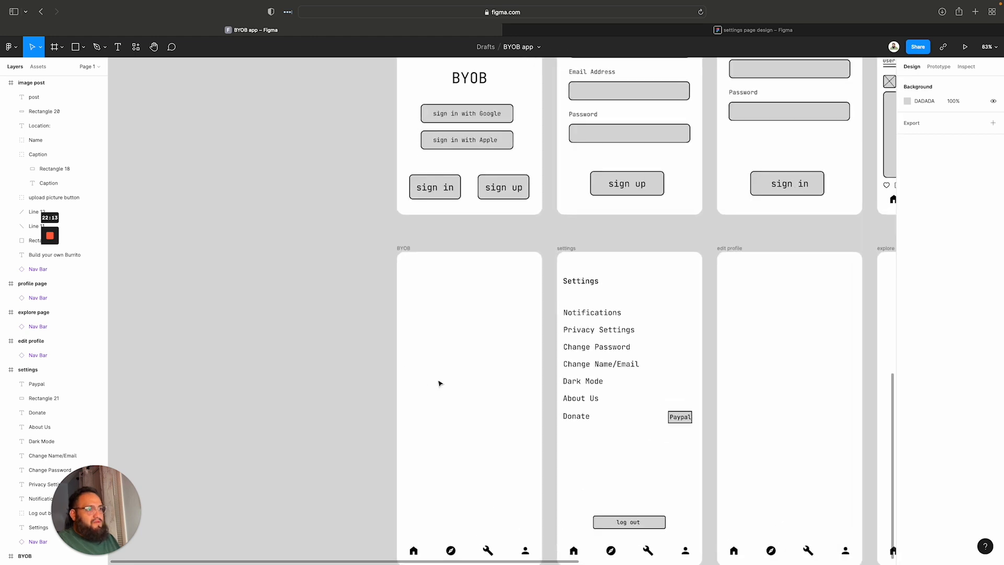
click(584, 283)
click(404, 249)
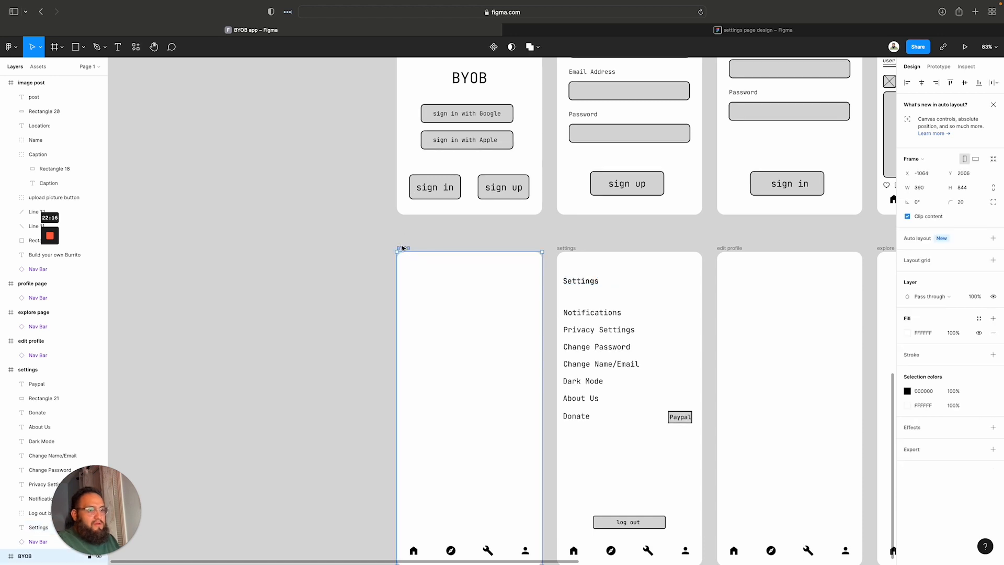
text(Settings)
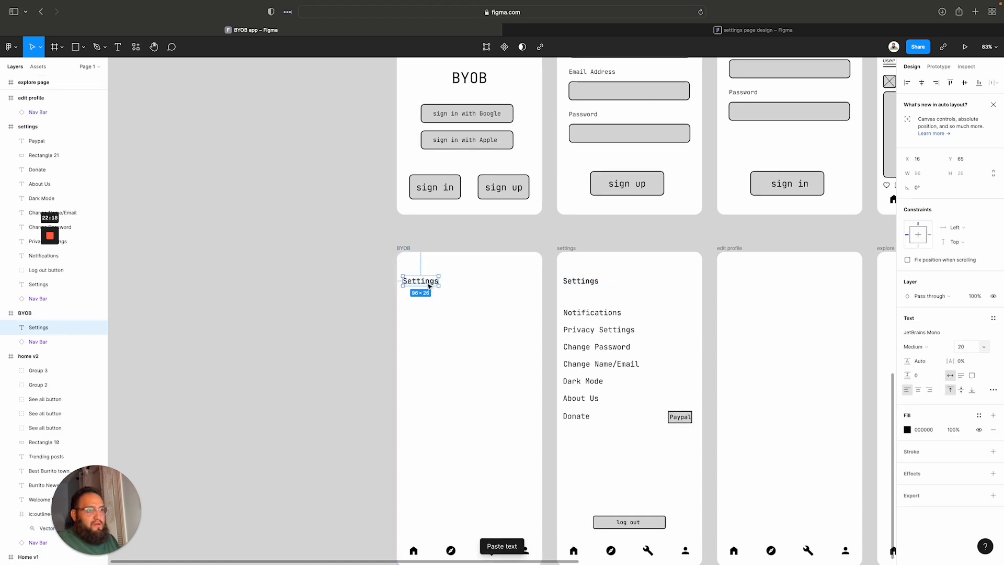
Change the text of the copied heading in the BYOB frame to "Build Your Own Burrito"
key(Return)
text(Build Your Ow)
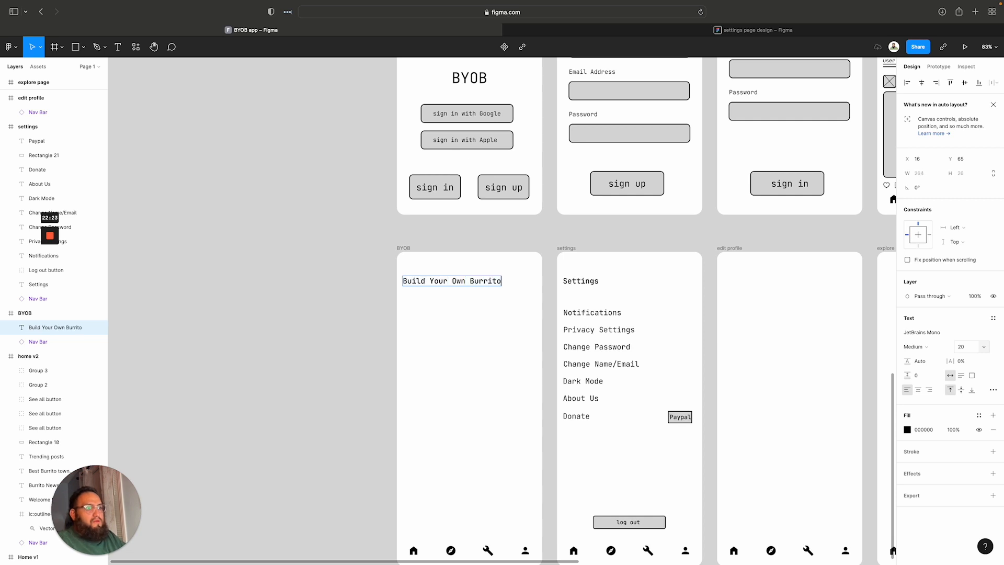
text(n Burrito)
scroll(506, 320, up, 4)
scroll(506, 320, down, 8)
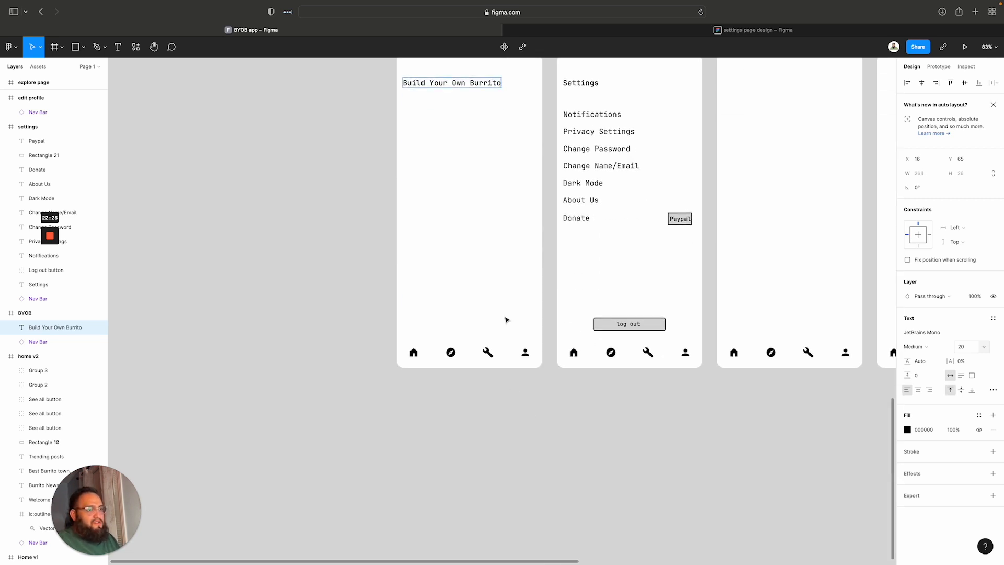
Examine the hand-drawn BYOB Photo Post and BYOB Page (cont) sketches for the elements of the burrito builder screen
key(Escape)
click(482, 257)
scroll(426, 217, up, 5)
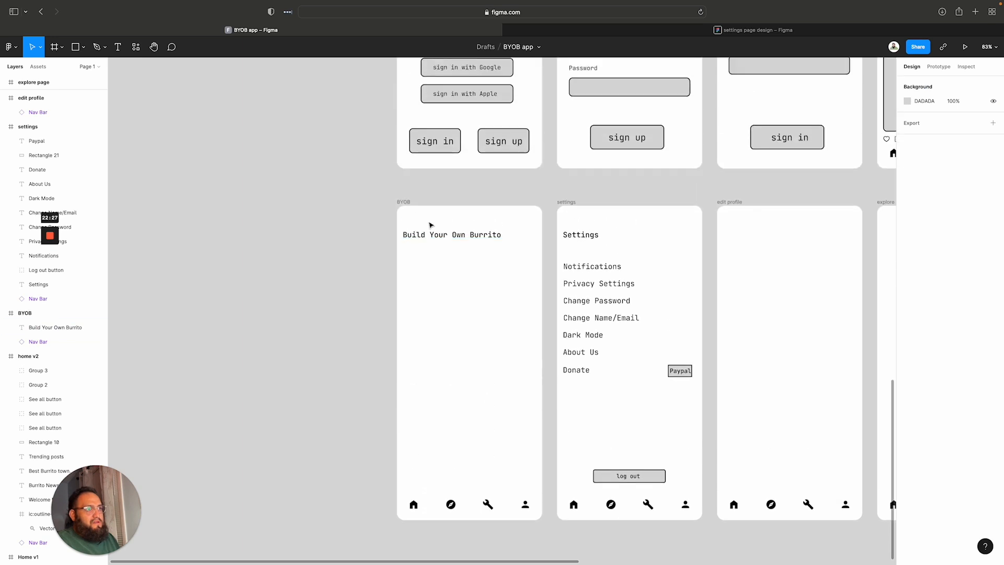
scroll(452, 259, up, 6)
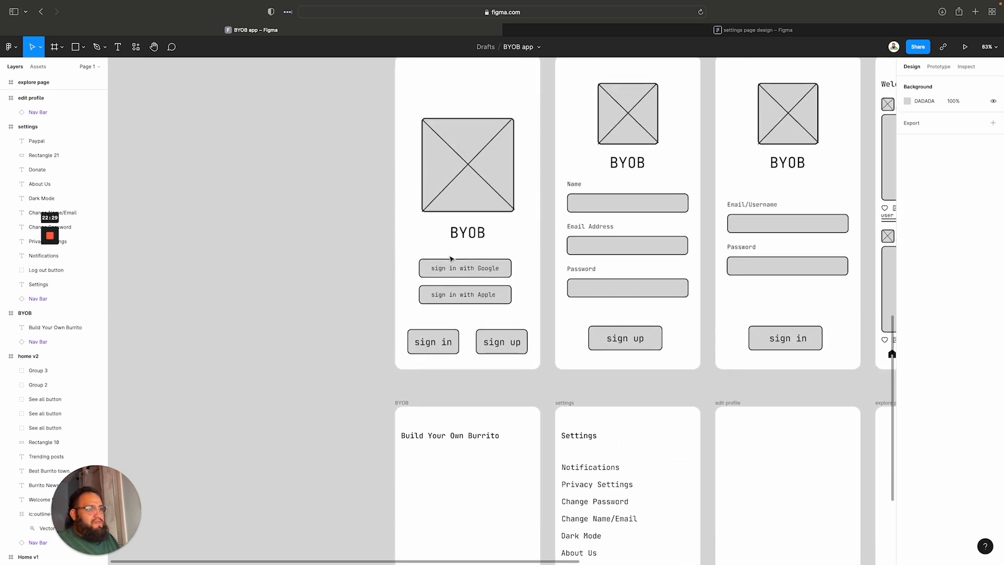
scroll(452, 259, down, 10)
scroll(455, 258, up, 15)
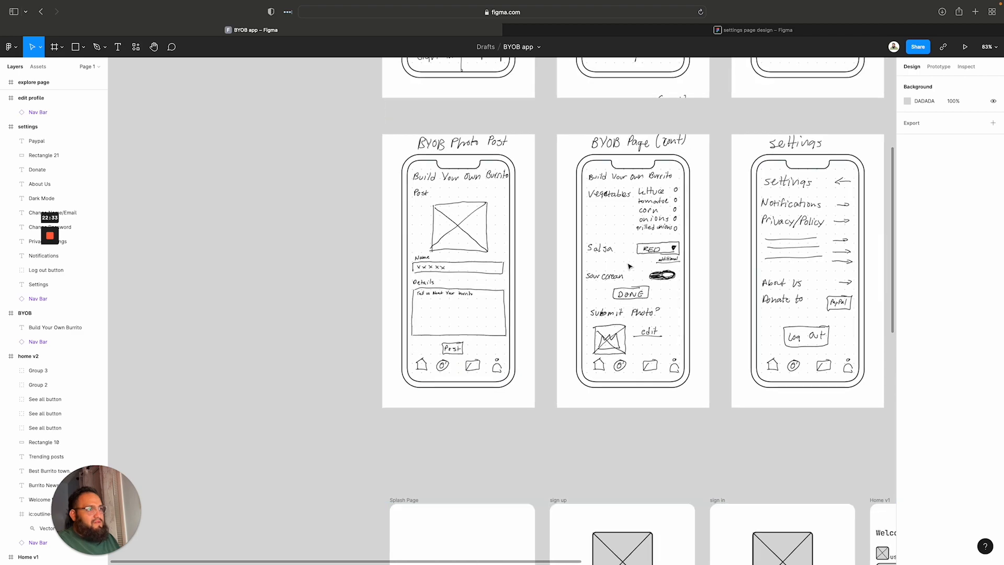
scroll(629, 266, up, 2)
scroll(656, 269, down, 2)
scroll(657, 269, up, 5)
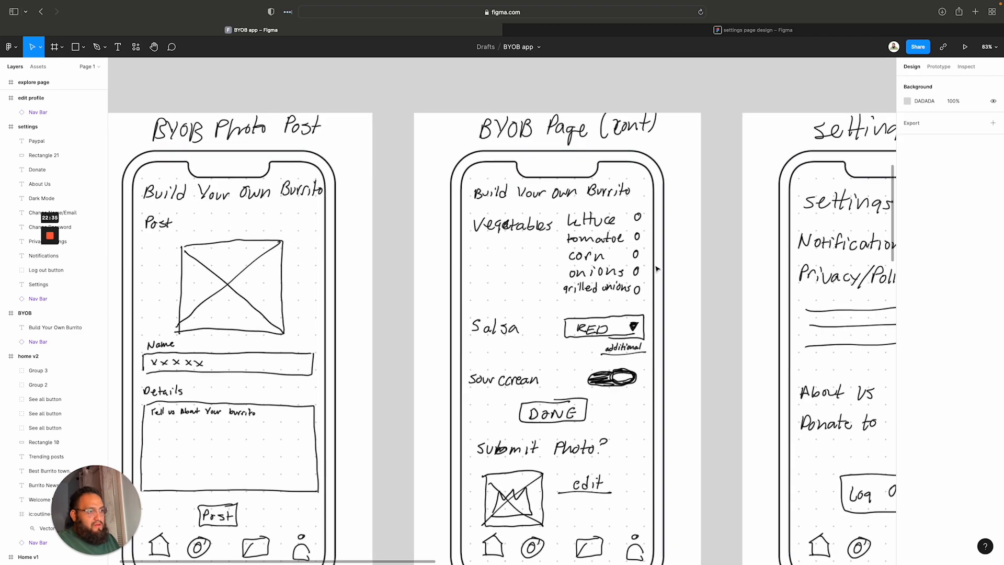
scroll(639, 282, down, 3)
scroll(638, 282, down, 2)
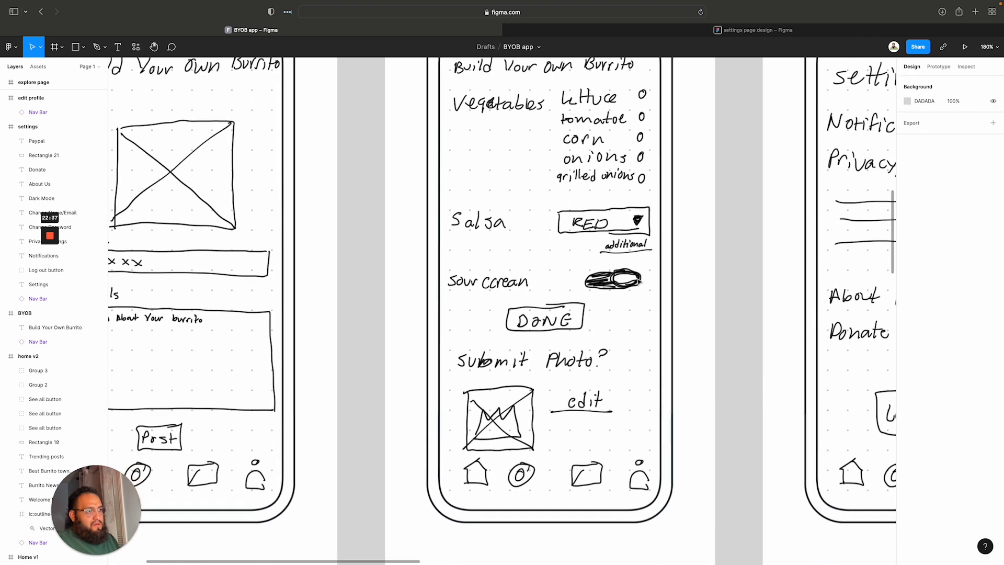
key(XF86MonBrightnessUp)
scroll(598, 266, down, 2)
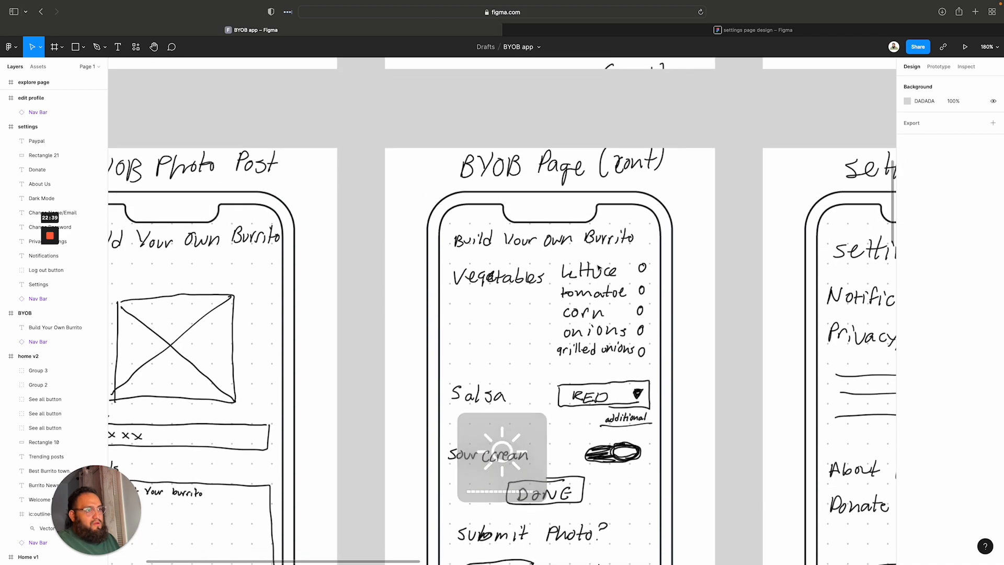
scroll(596, 269, up, 1)
scroll(594, 272, down, 5)
scroll(591, 273, down, 10)
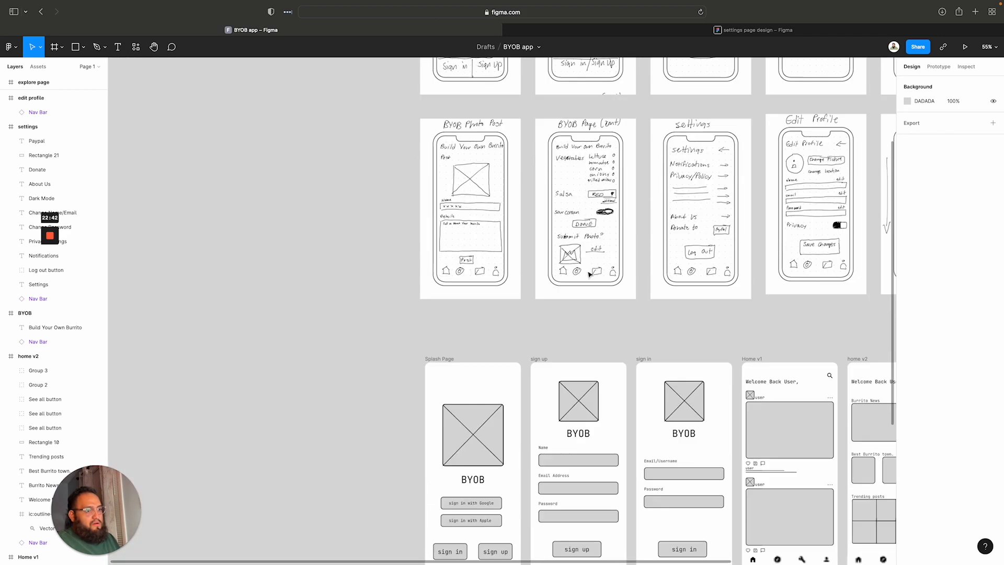
Draw a rectangle about 303 by 162 below the Build Your Own Burrito heading and centre it horizontally in the BYOB frame
scroll(469, 327, up, 10)
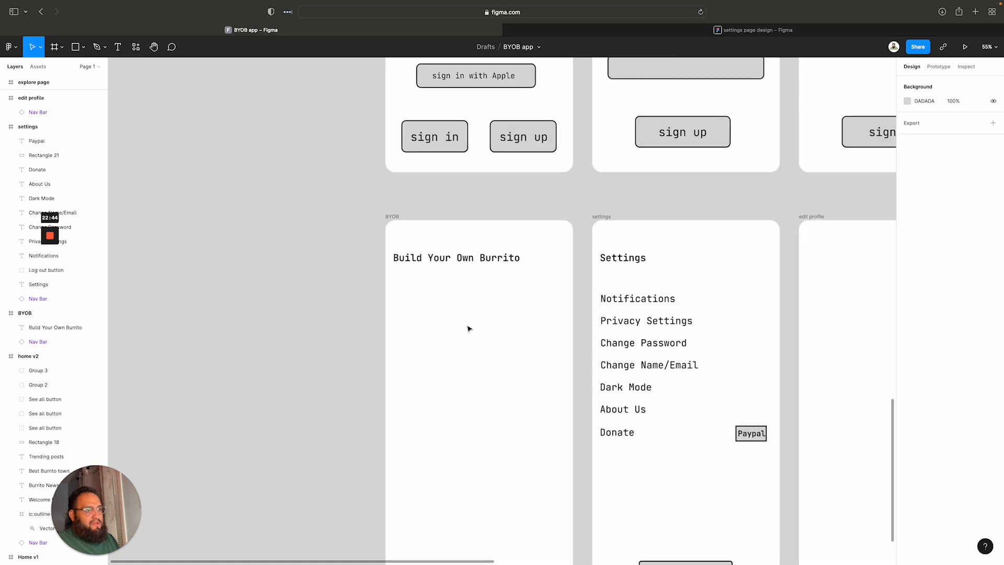
scroll(558, 326, up, 2)
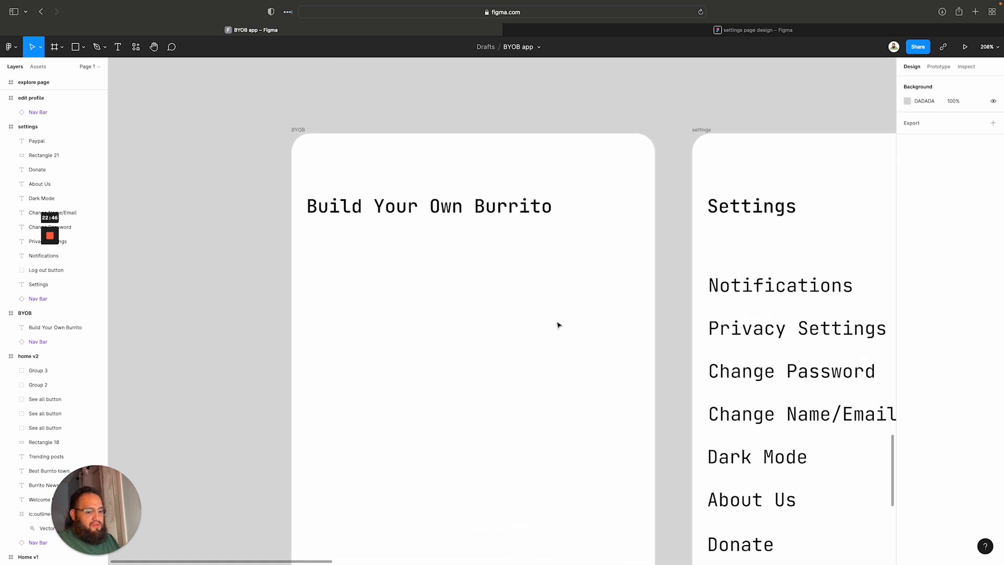
key(r)
drag(332, 239, 616, 392)
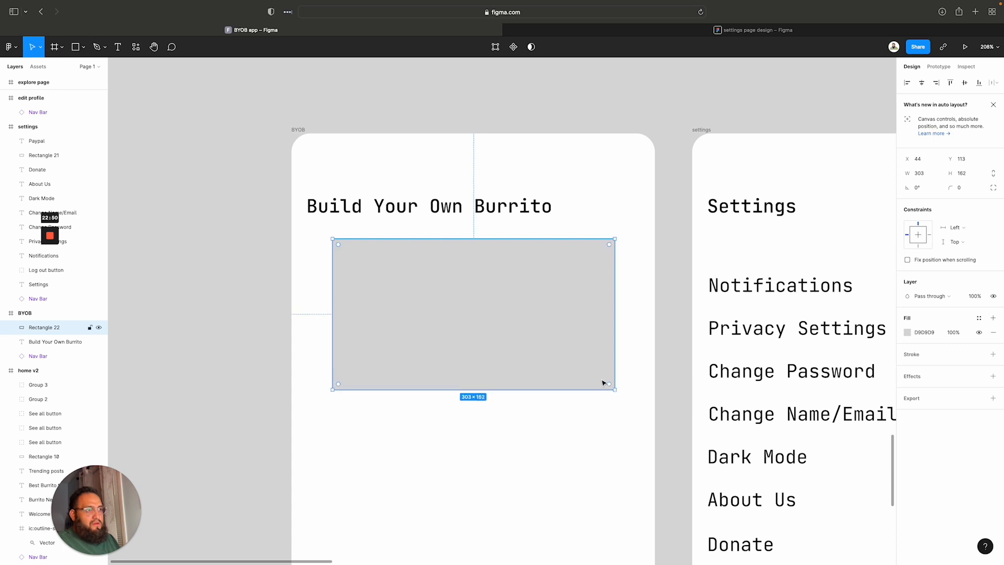
click(922, 84)
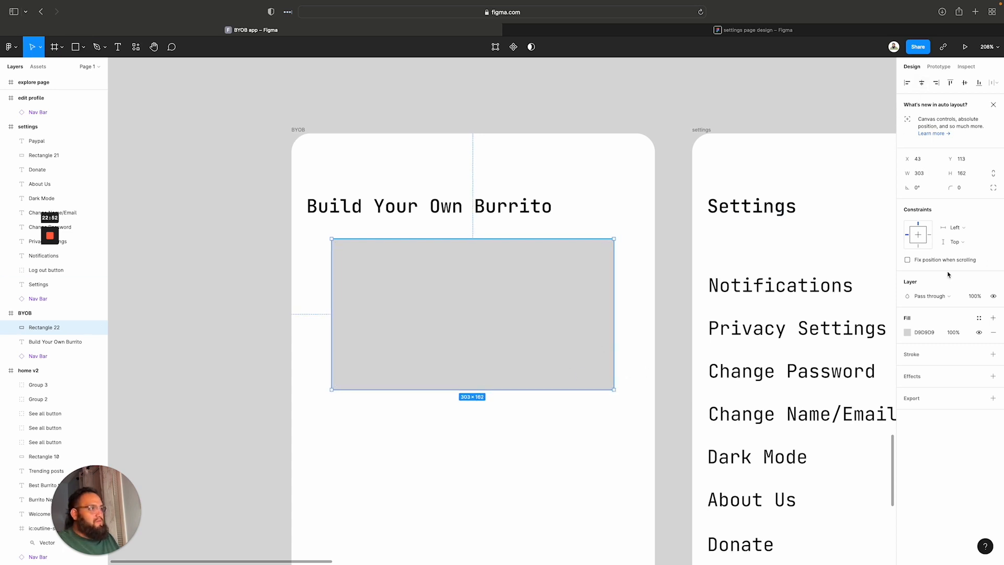
Set the rectangle's corner radius to 5 and add a black 000000 inside stroke
click(964, 188)
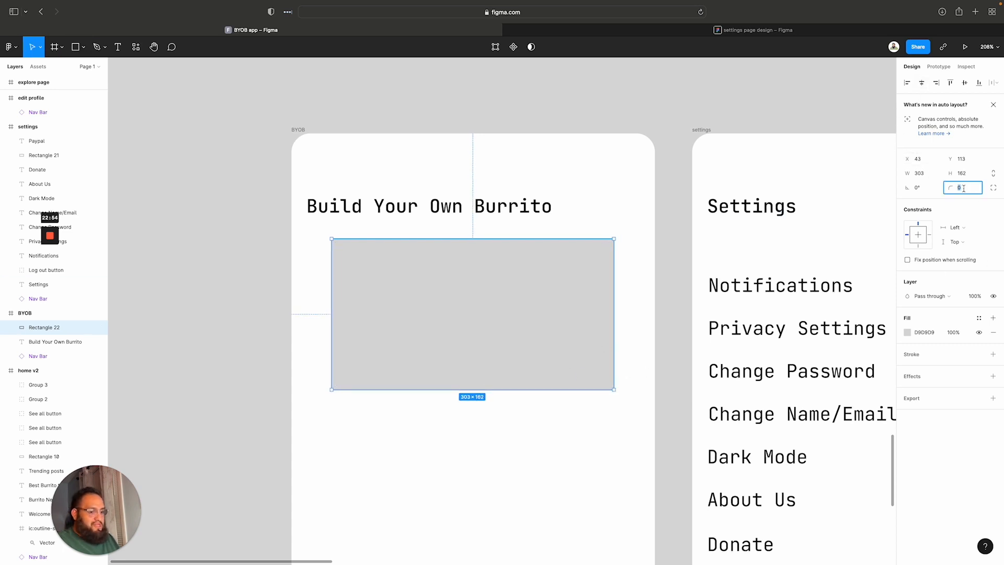
click(812, 176)
click(533, 298)
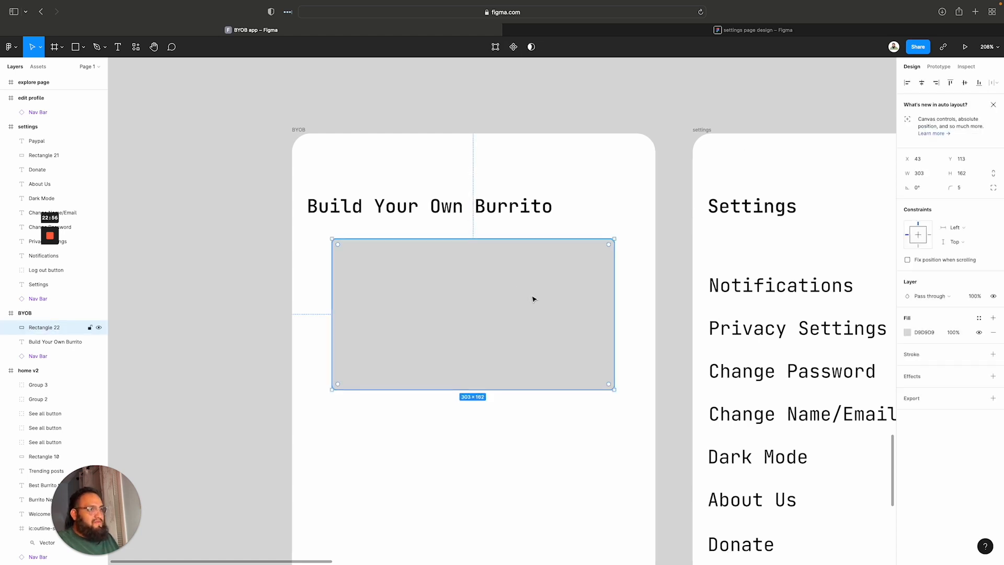
click(925, 356)
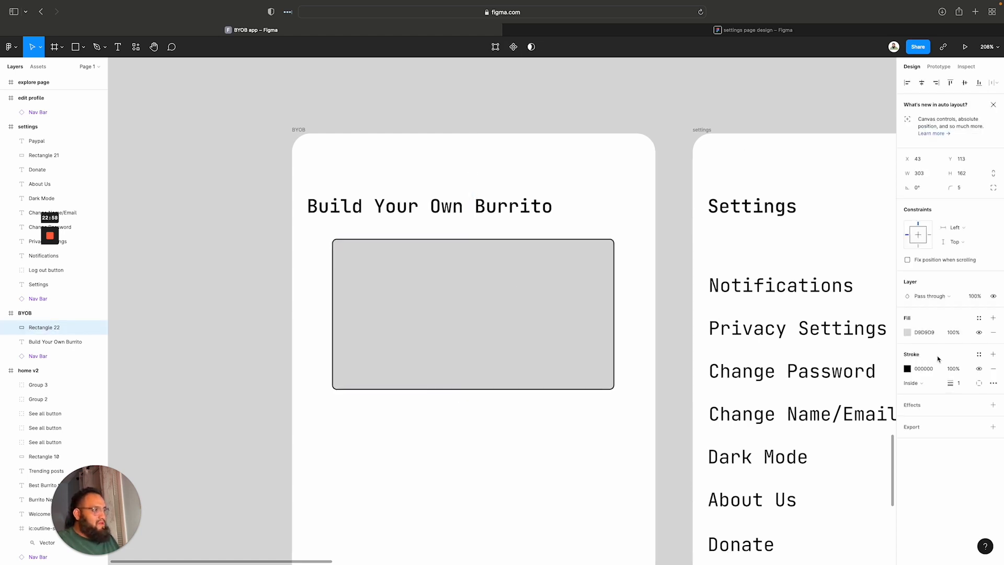
drag(949, 384, 955, 386)
drag(897, 375, 890, 374)
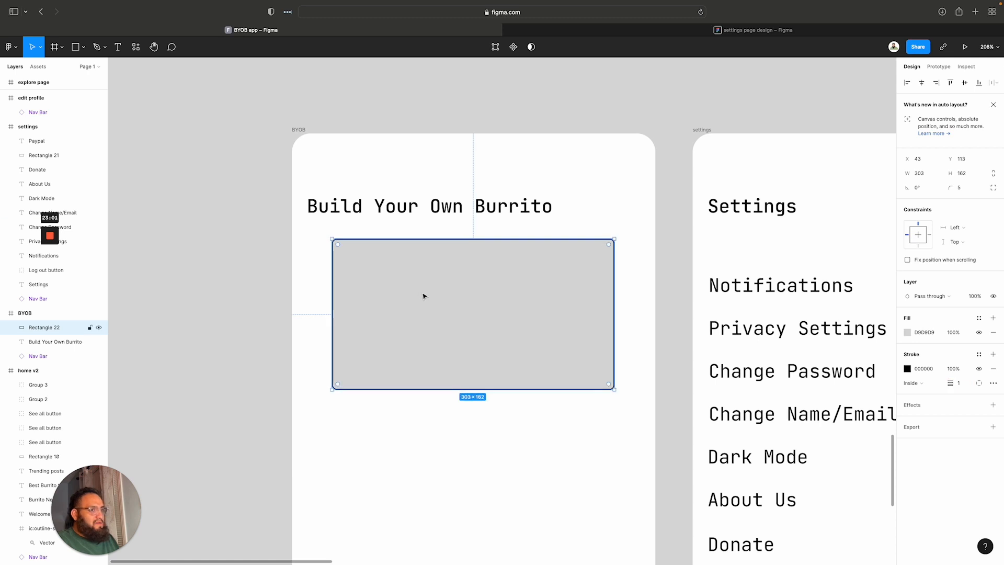
key(r)
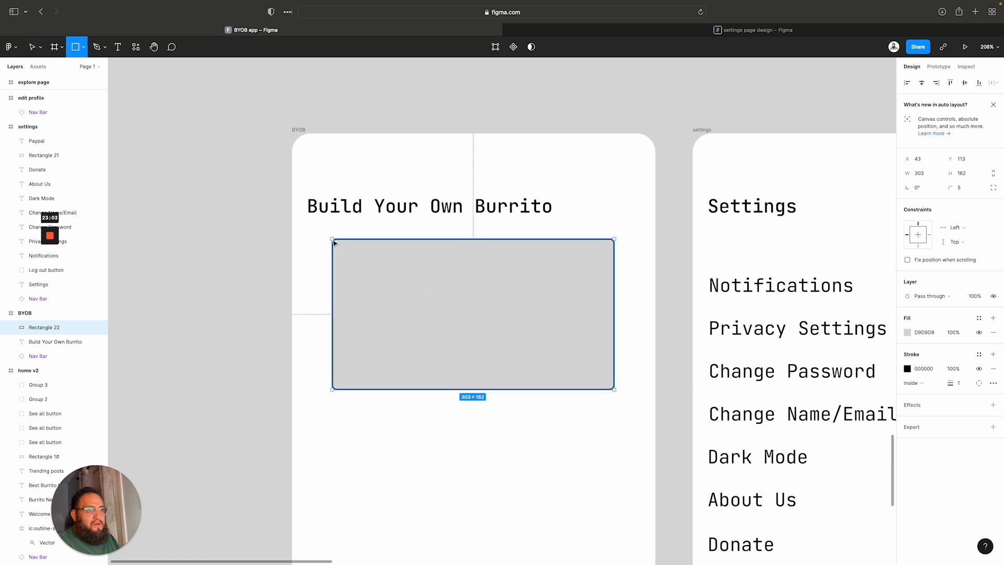
drag(333, 241, 532, 348)
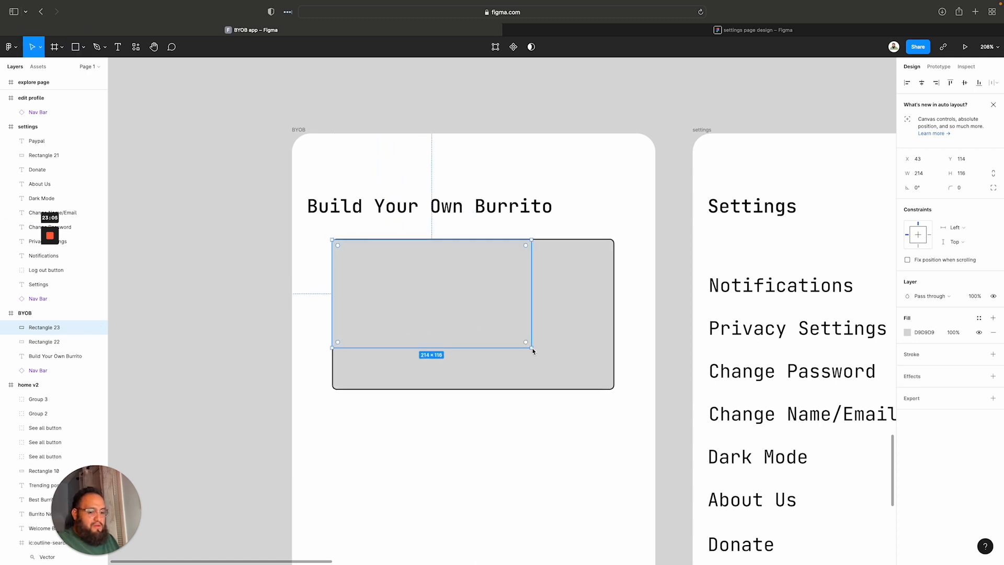
key(super+z)
Draw a diagonal line from the rectangle's upper-left to lower-right corner and set the stroke weight of line and rectangle to 2
key(l)
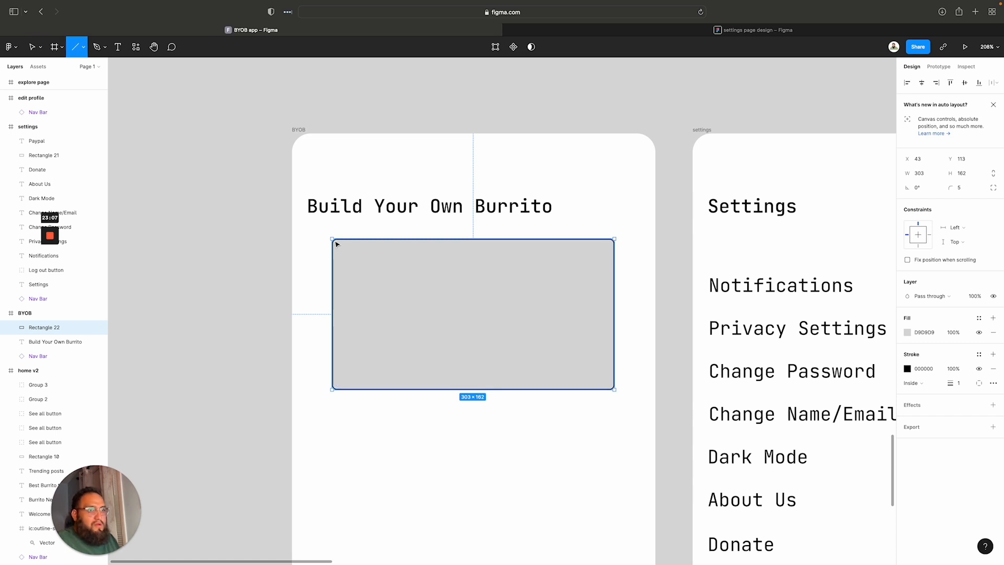
drag(335, 242, 615, 387)
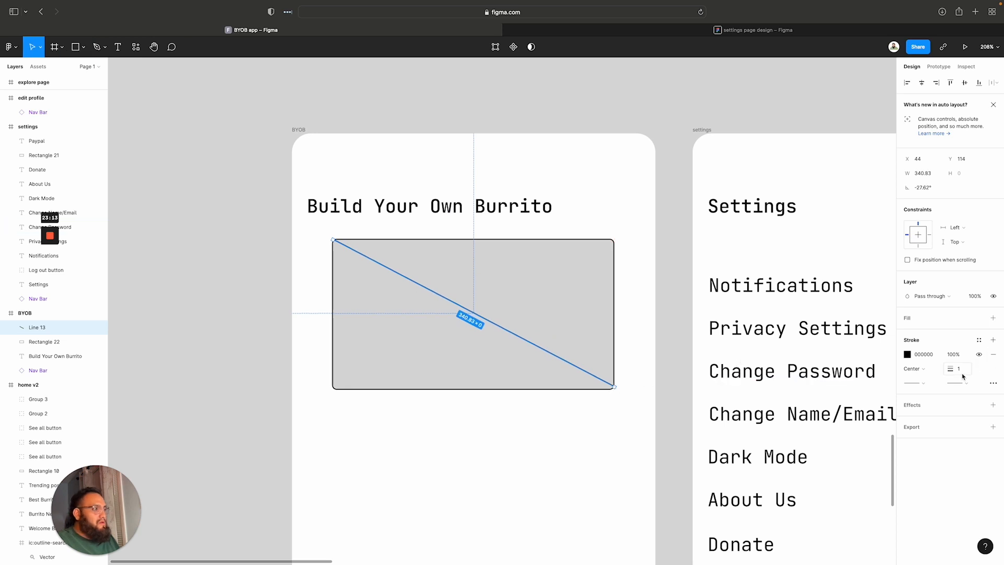
drag(954, 371, 954, 371)
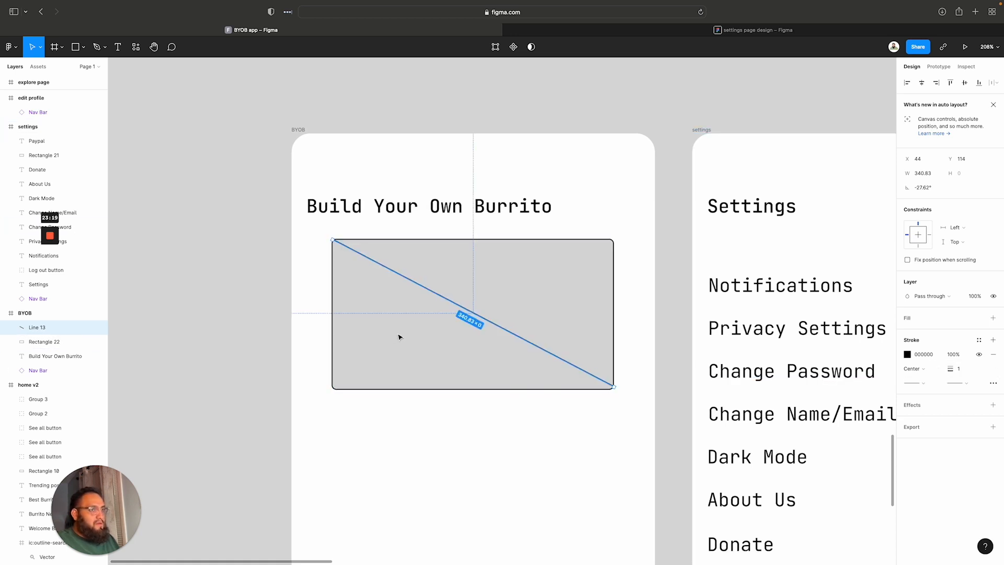
key(Escape)
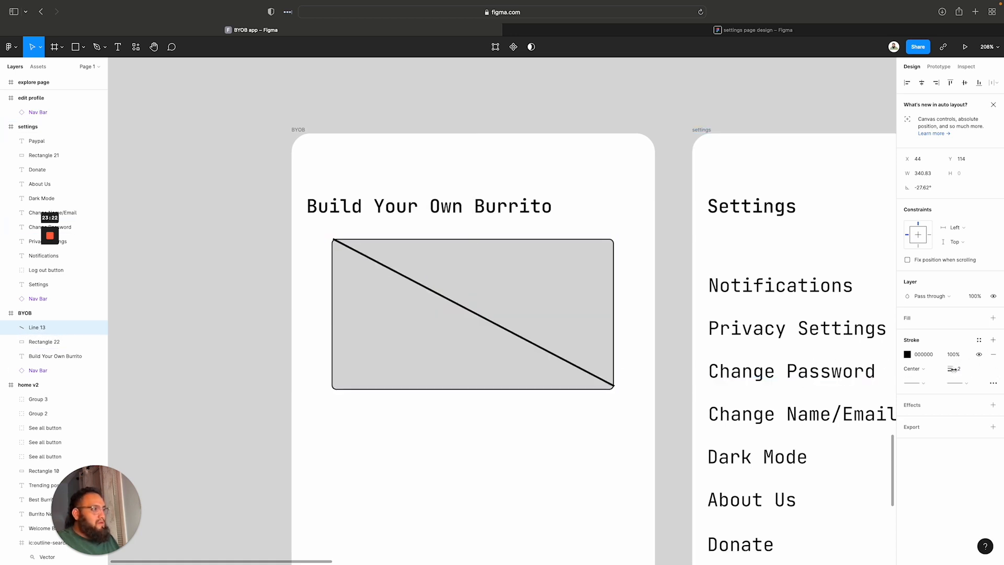
click(613, 279)
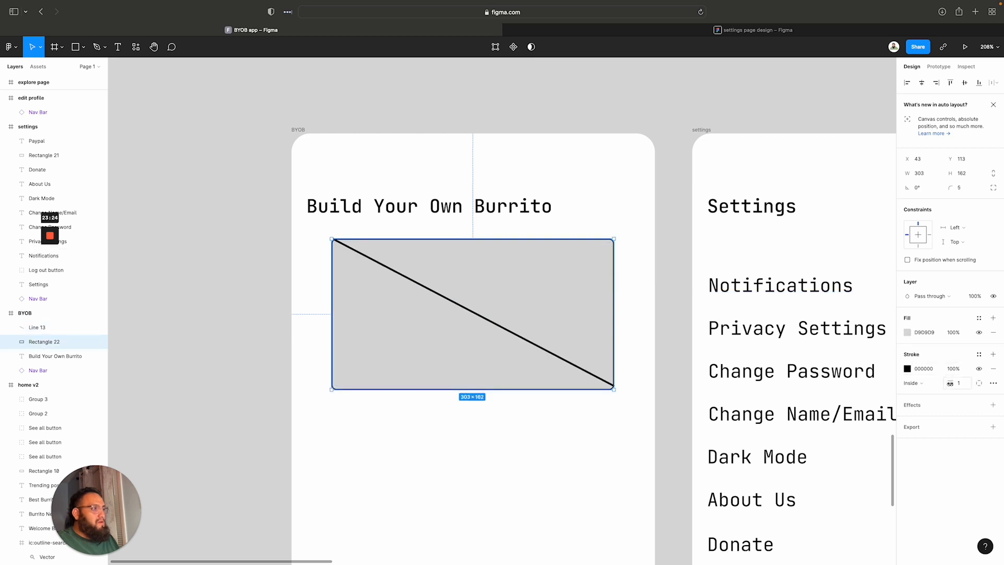
drag(950, 383, 953, 383)
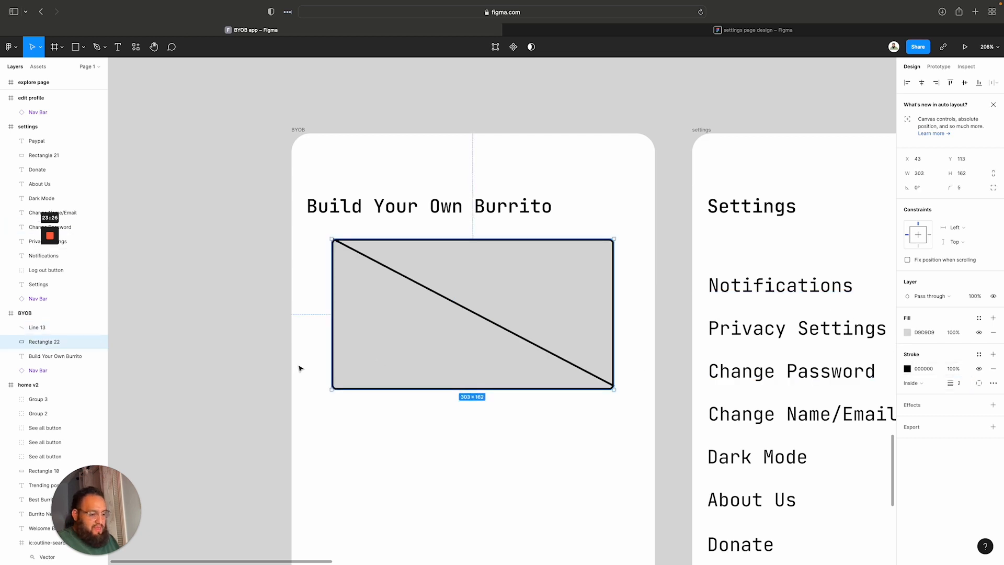
Draw the opposite diagonal from the rectangle's lower-left to upper-right corner and thicken its stroke to match the first diagonal
key(l)
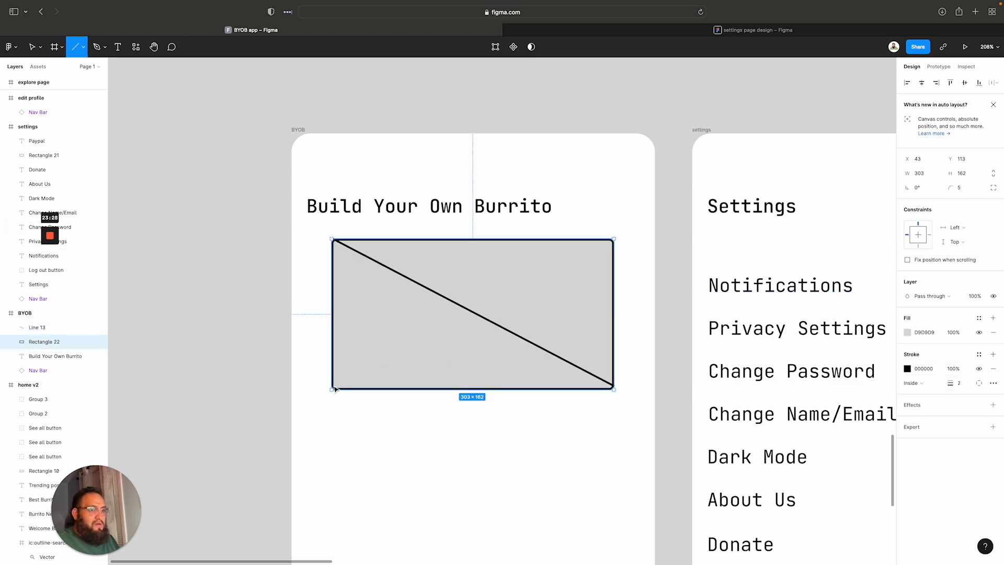
mouse_move(335, 388)
mouse_down()
mouse_move(599, 275)
mouse_move(610, 242)
mouse_up()
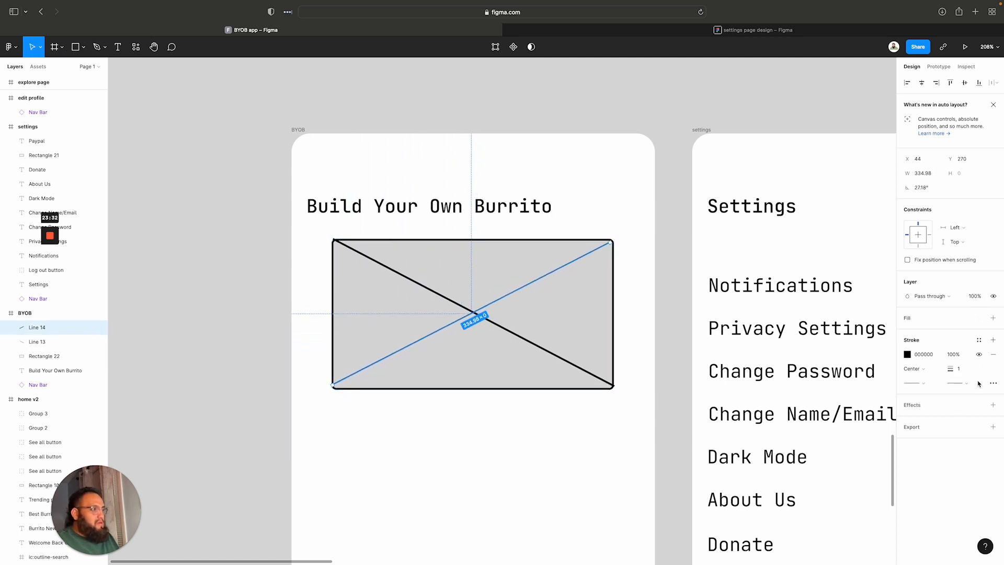
drag(952, 370, 952, 370)
click(555, 437)
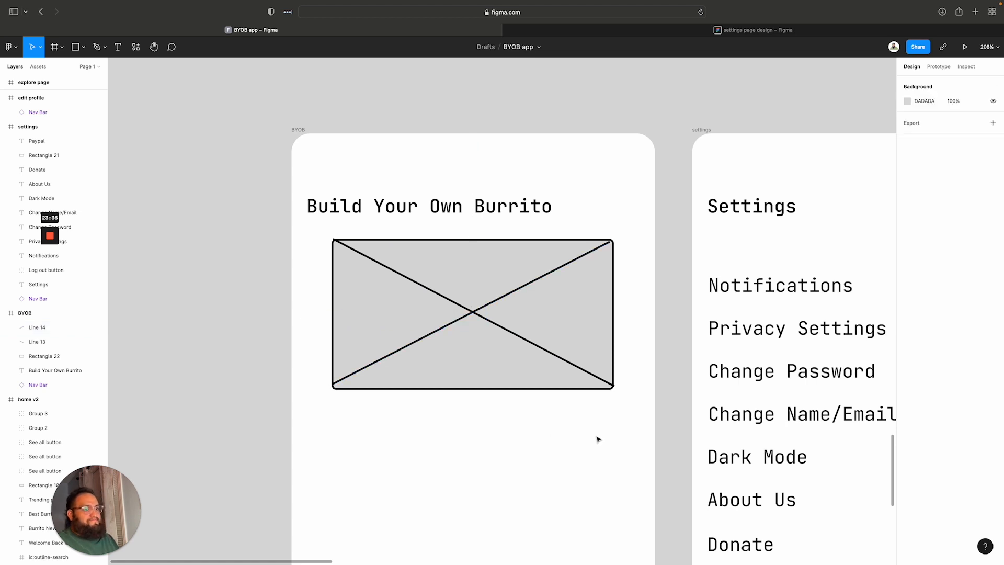
click(522, 370)
click(553, 410)
Inspect the crossed image placeholder and the remaining space in the BYOB frame against the neighbouring settings screen
scroll(662, 393, up, 2)
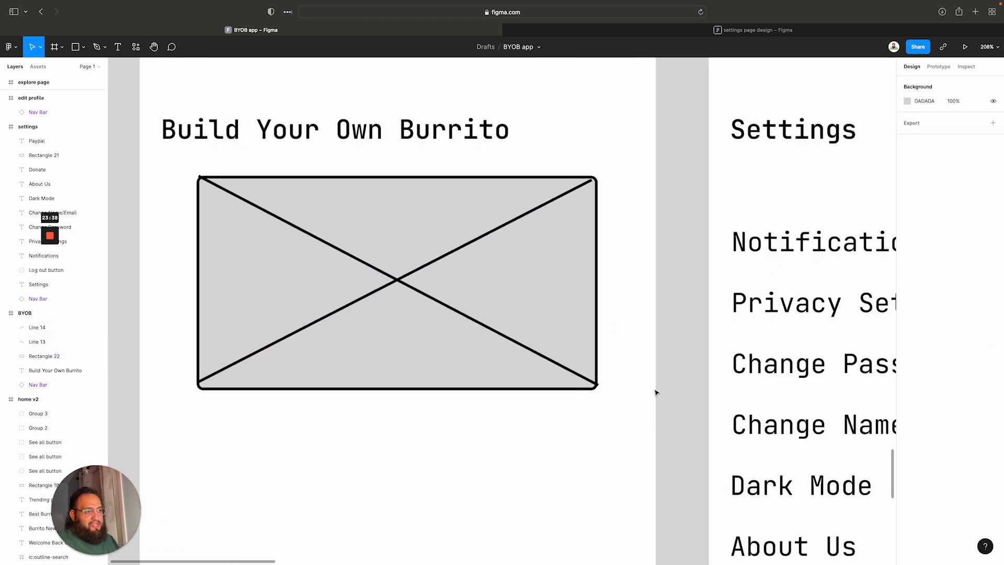
scroll(657, 392, down, 5)
scroll(657, 392, down, 3)
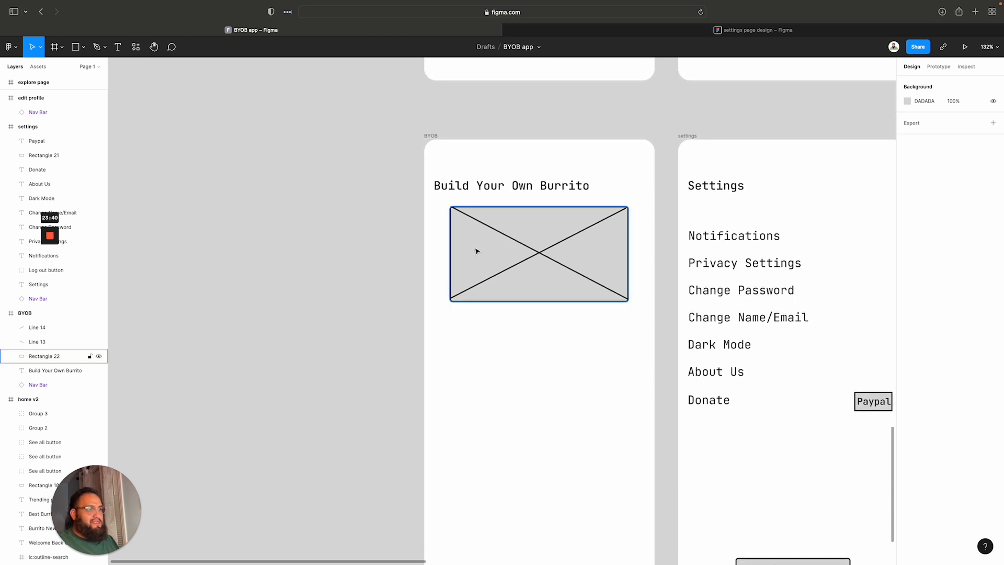
scroll(668, 347, down, 4)
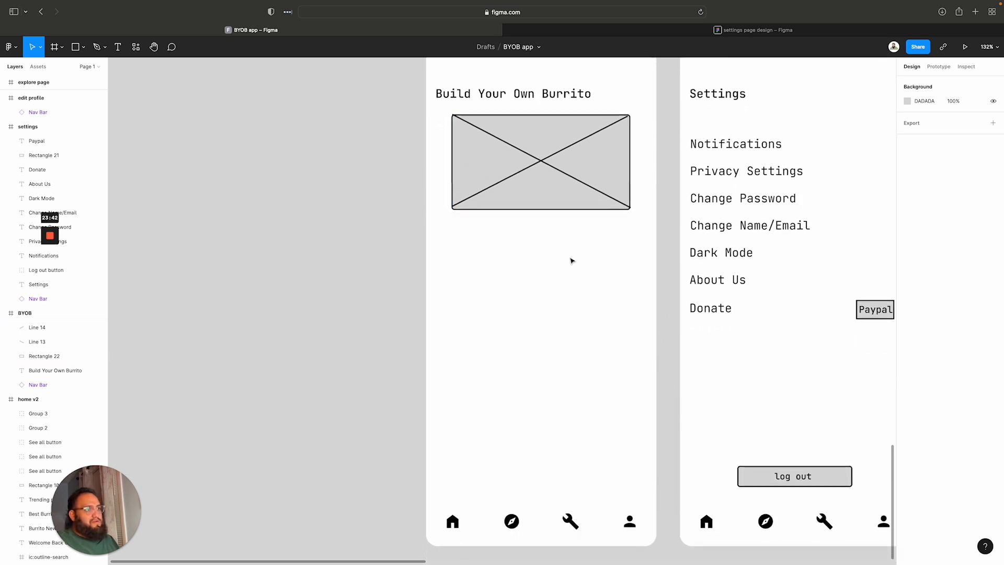
scroll(618, 253, up, 2)
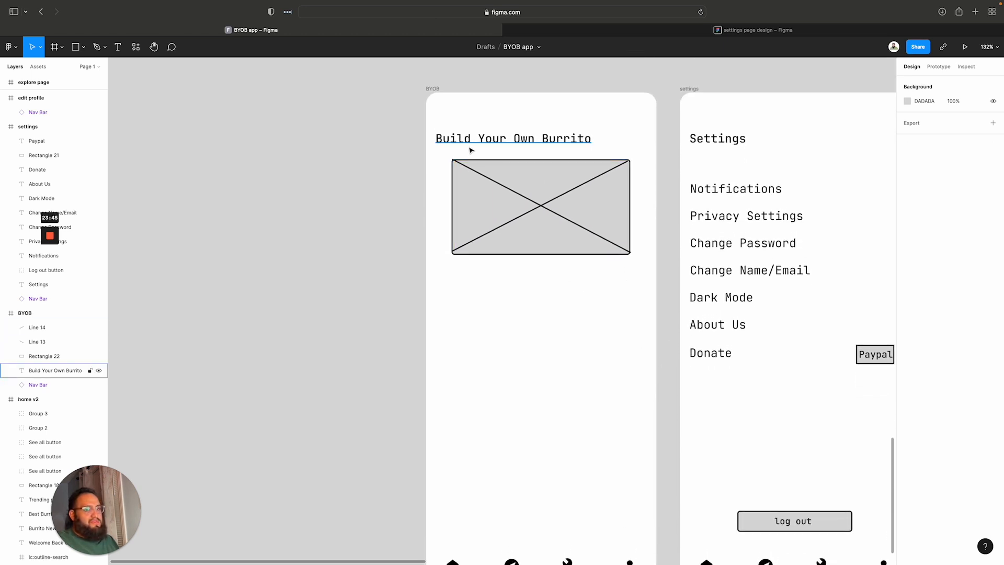
scroll(615, 272, down, 15)
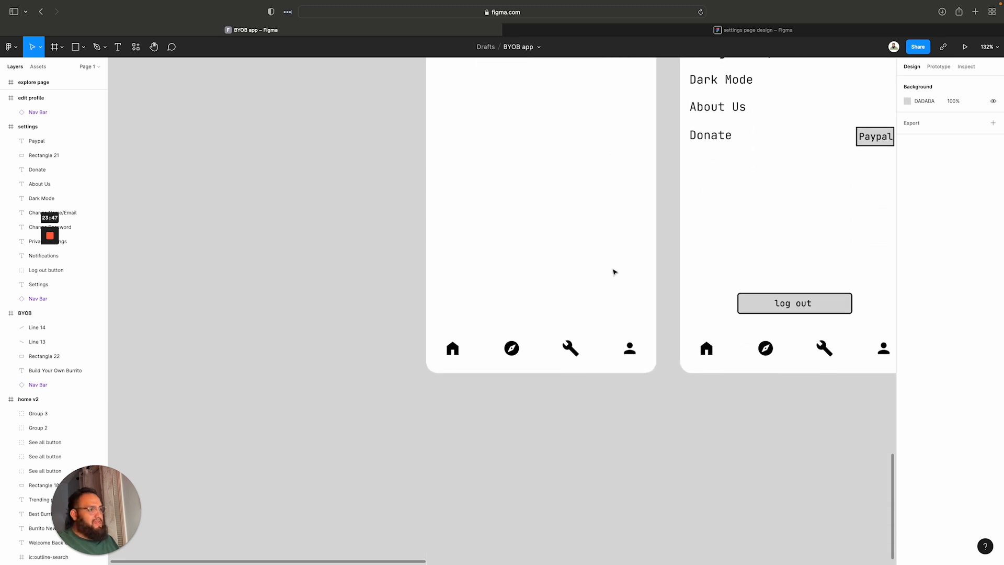
scroll(614, 271, up, 13)
scroll(615, 272, up, 6)
scroll(612, 271, right, 3)
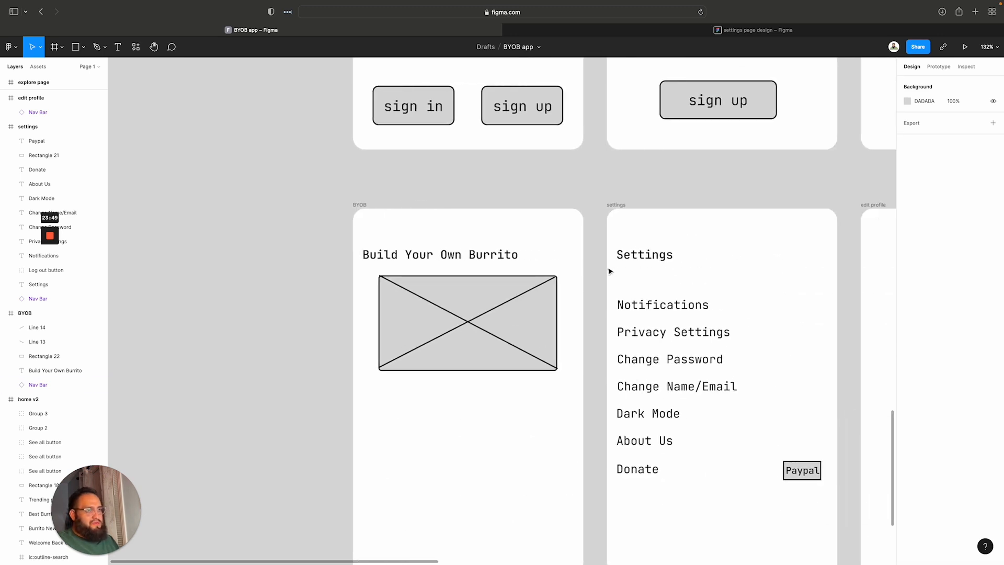
scroll(610, 271, down, 4)
scroll(610, 271, down, 2)
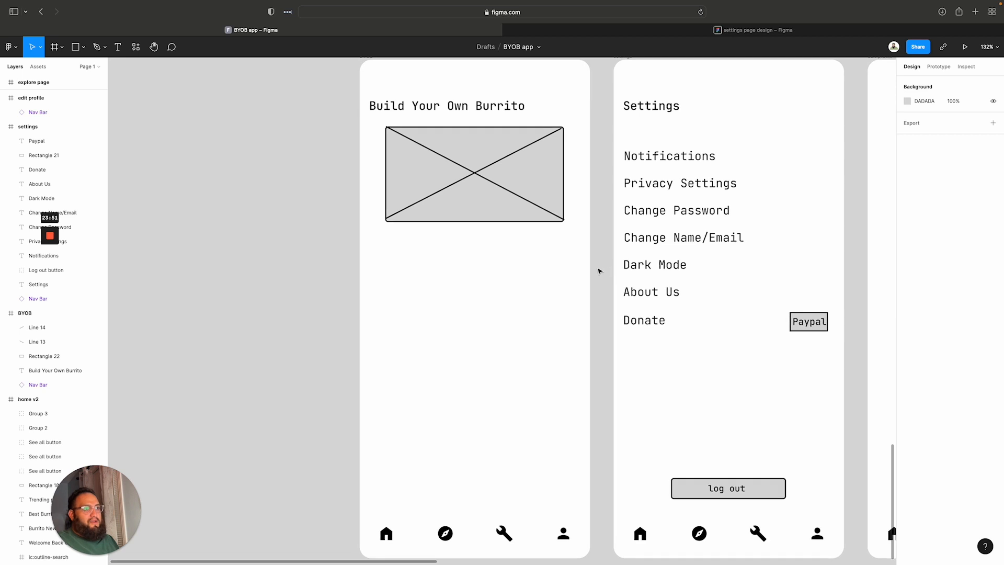
scroll(599, 272, up, 2)
scroll(599, 271, down, 1)
scroll(599, 271, right, 3)
scroll(598, 271, up, 1)
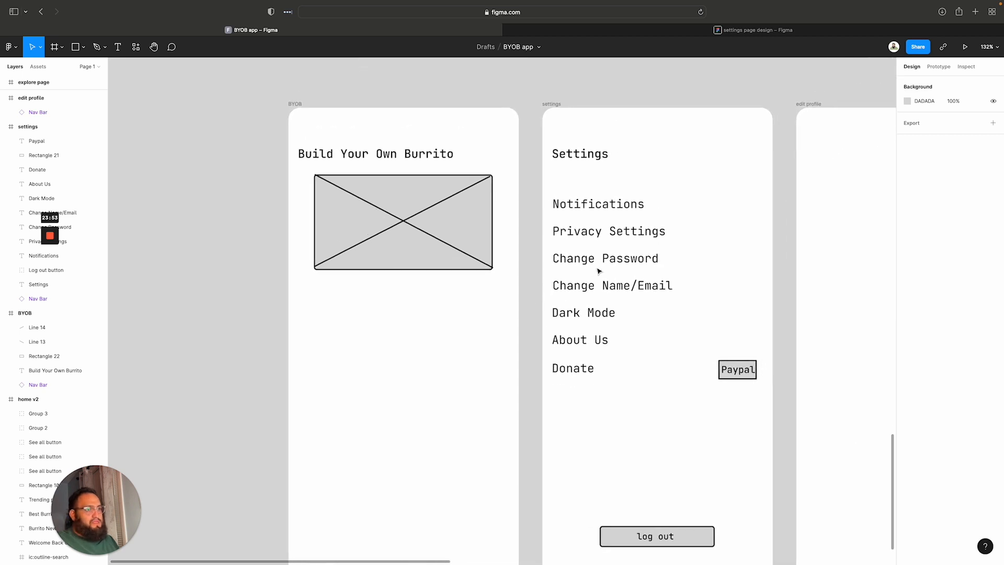
scroll(549, 272, down, 3)
scroll(408, 283, down, 1)
scroll(408, 281, up, 15)
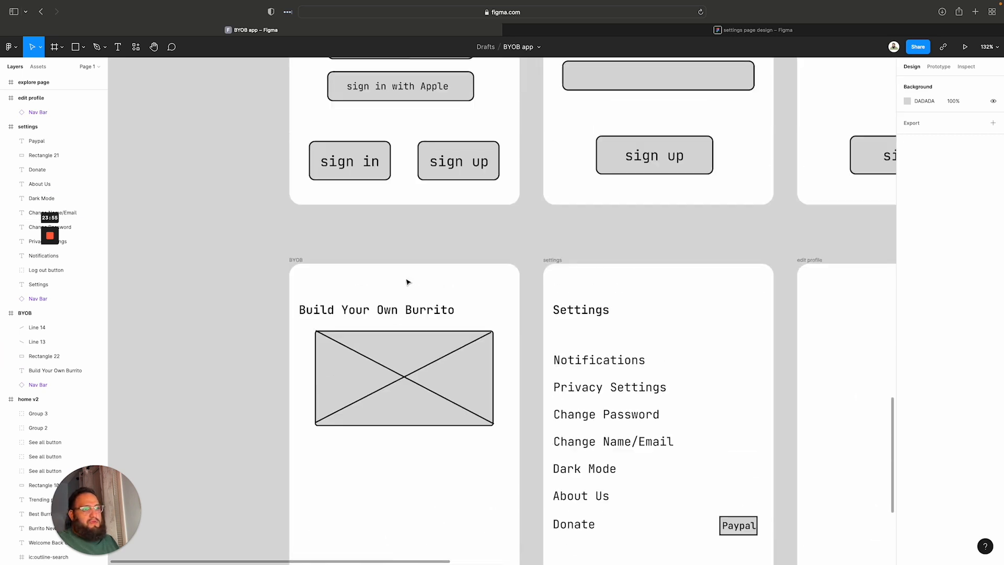
Add a "Tortilla" text label below the crossed image placeholder in the BYOB frame
scroll(665, 261, up, 6)
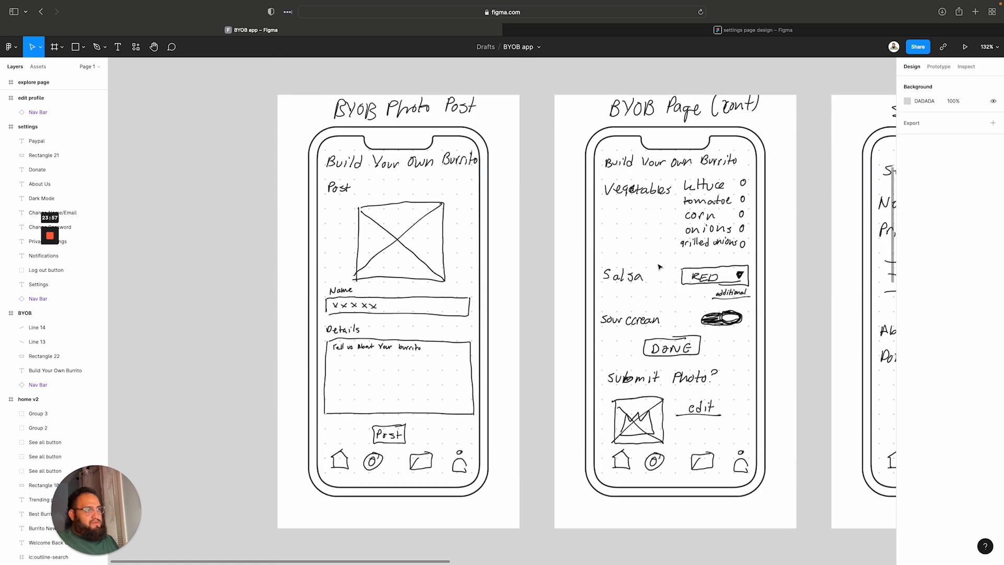
scroll(658, 267, down, 2)
scroll(658, 267, down, 12)
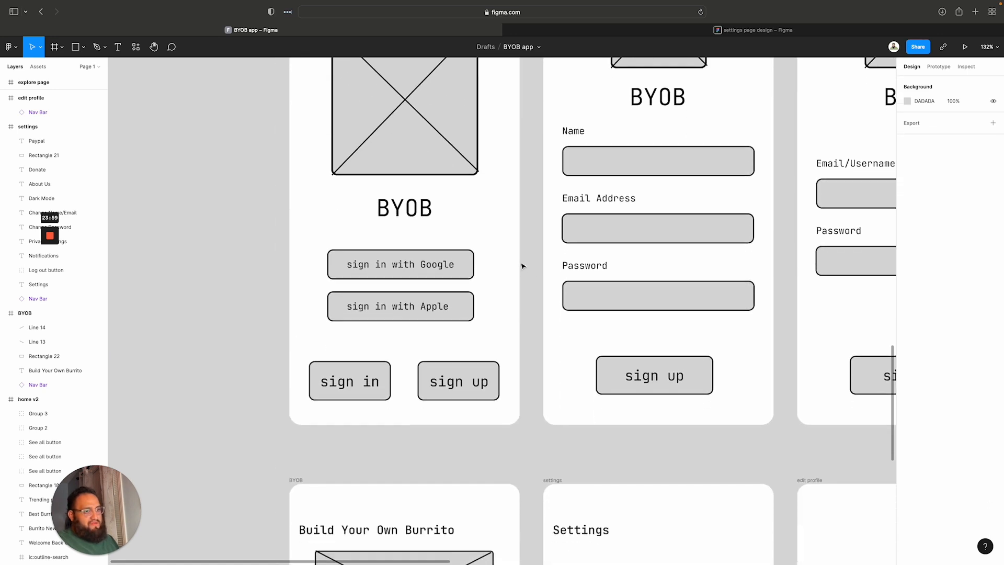
scroll(393, 272, down, 3)
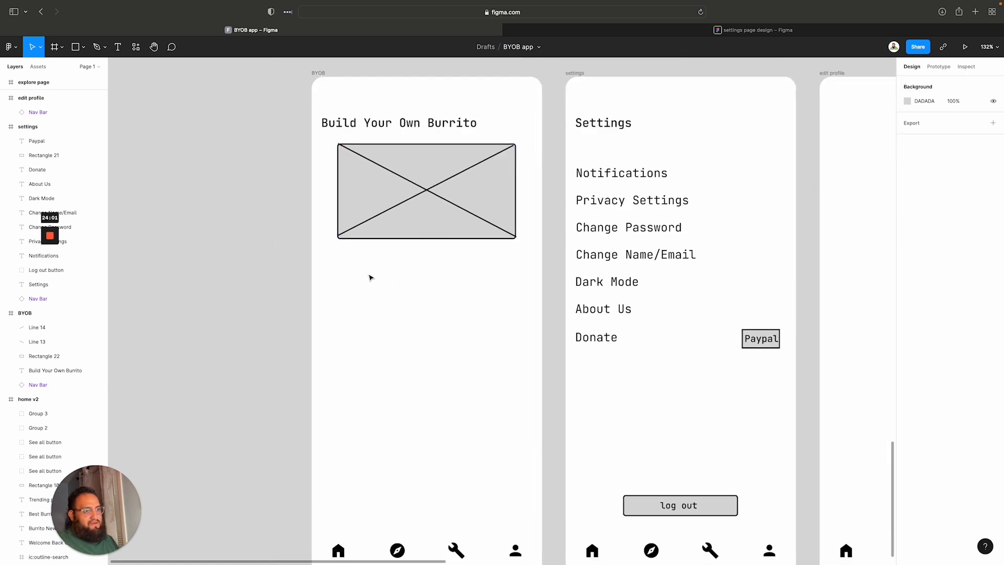
scroll(370, 276, up, 5)
scroll(370, 276, down, 4)
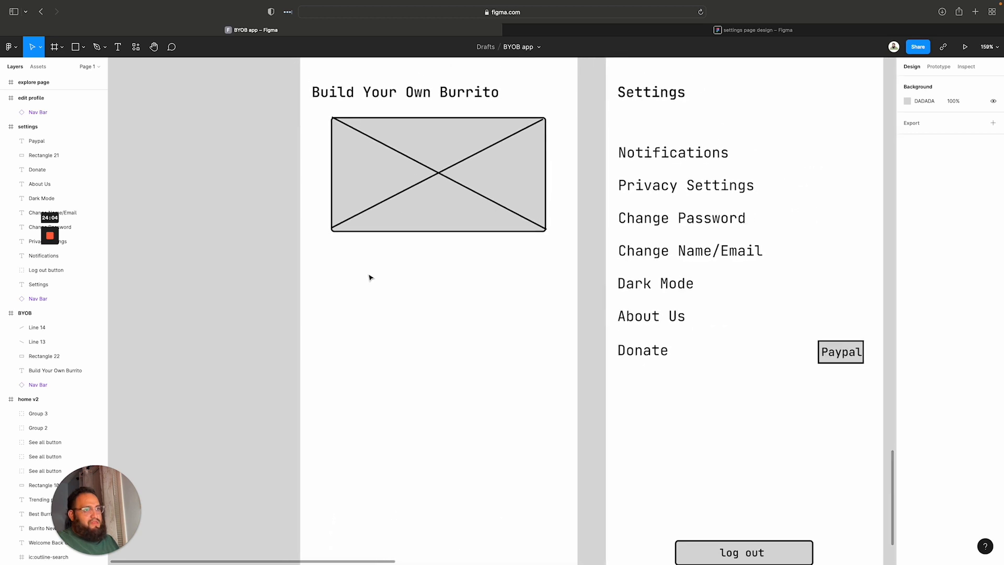
key(t)
click(329, 258)
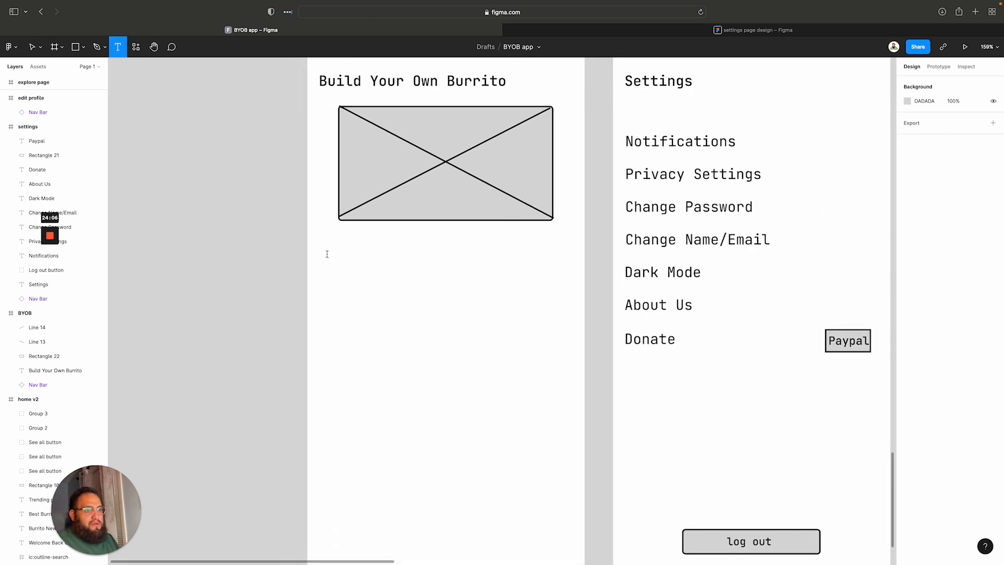
text(Tortilla)
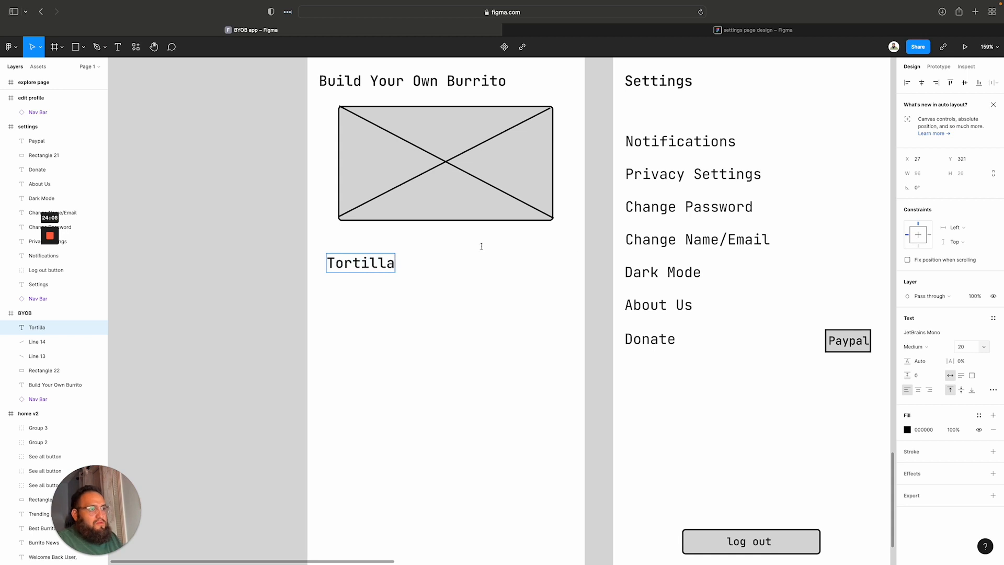
Set the Tortilla label's font size to 14 and align it with the left edge of the Build Your Own Burrito heading
click(983, 347)
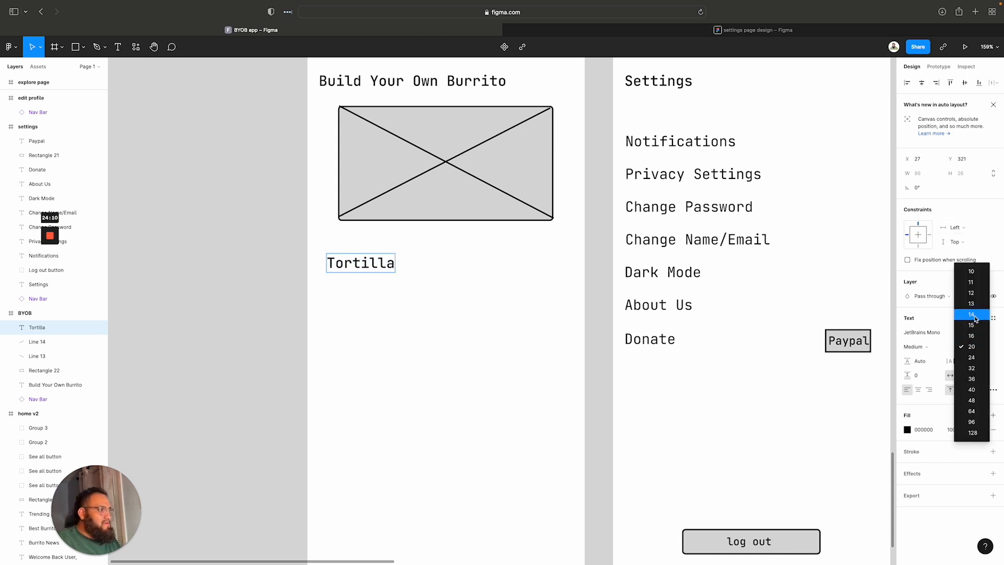
key(Escape)
key(super+a)
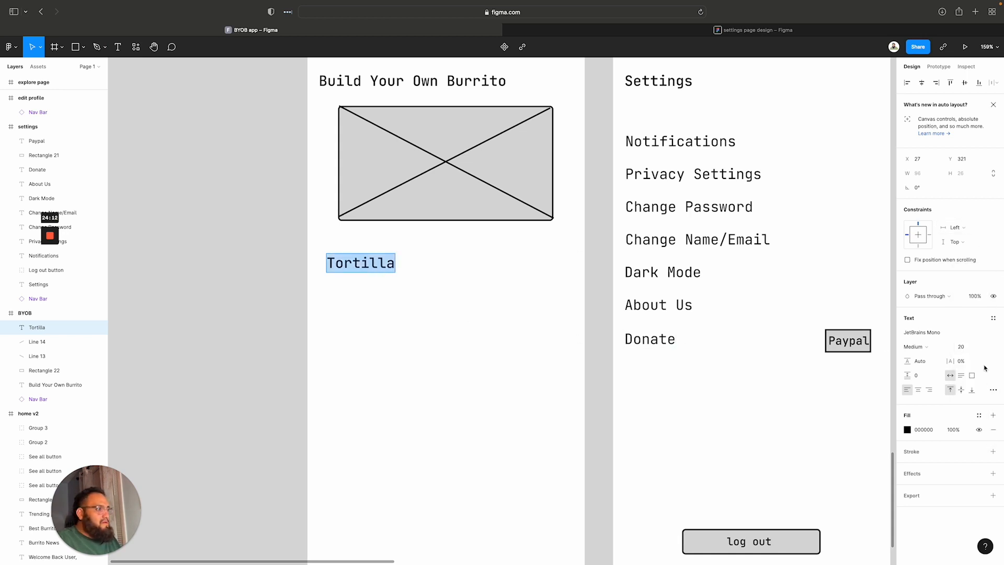
click(984, 346)
click(973, 314)
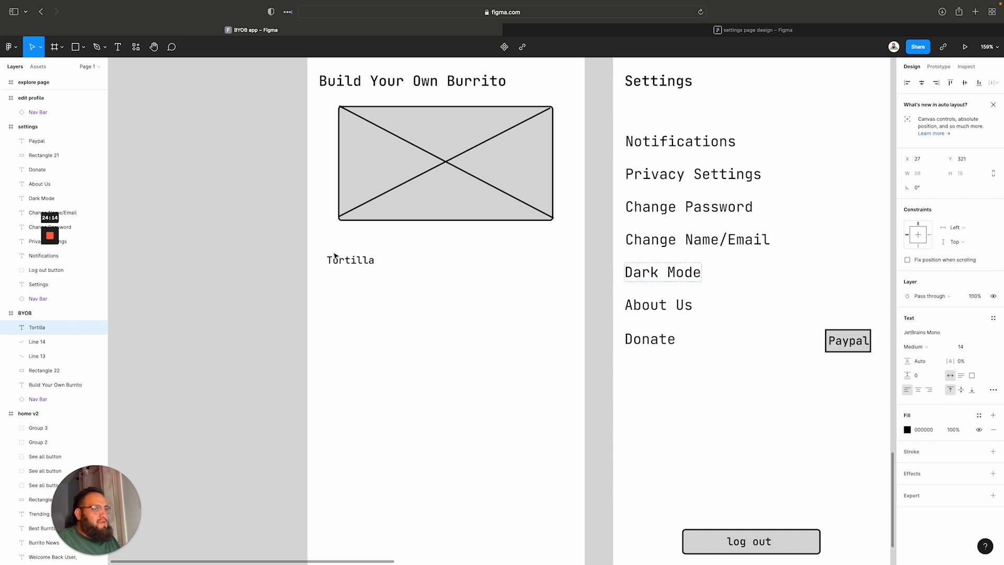
key(Escape)
scroll(379, 354, down, 1)
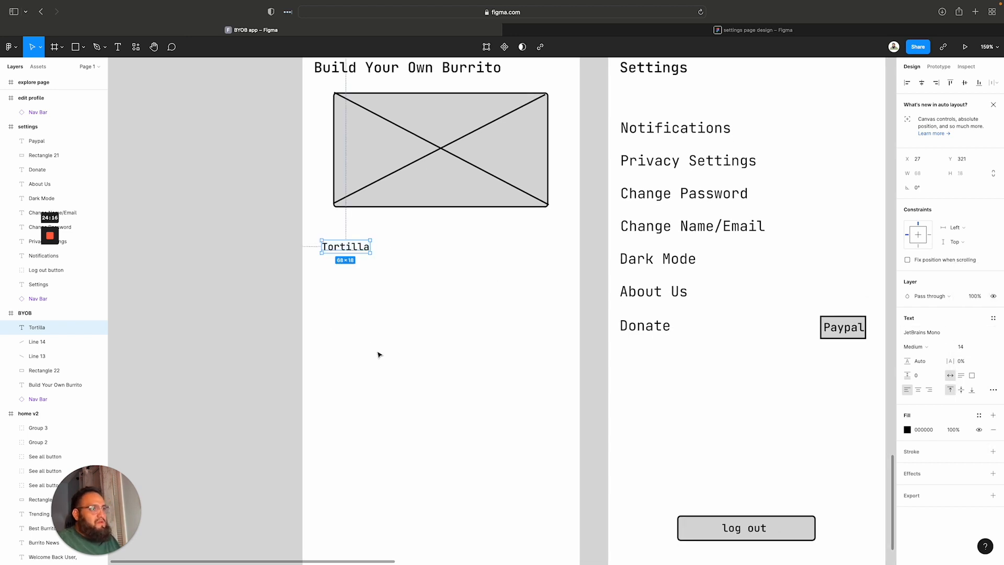
mouse_move(338, 249)
mouse_down()
mouse_move(346, 256)
mouse_move(331, 241)
mouse_up()
click(472, 291)
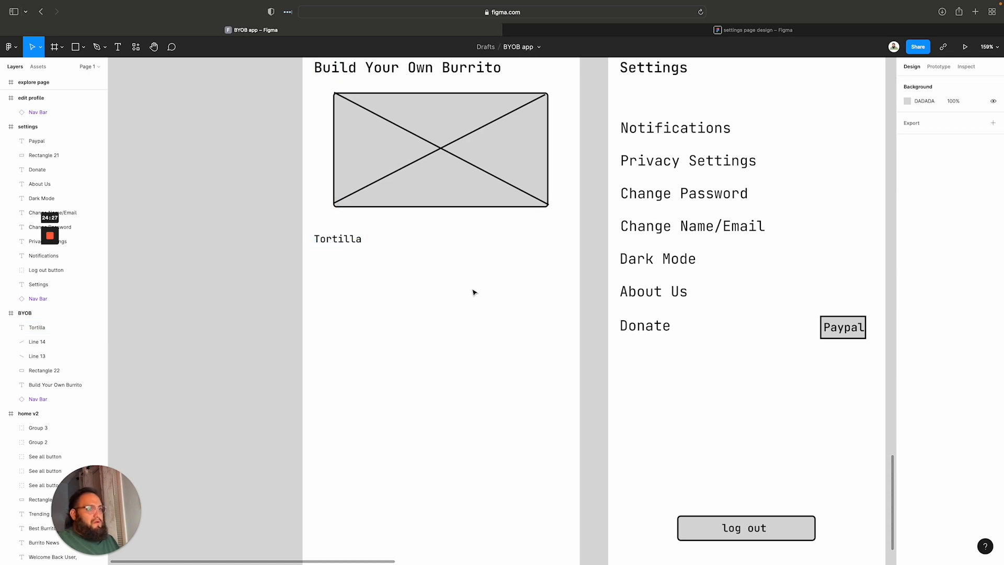
Examine the hand-drawn BYOB sketches and compare them with the free space around the Tortilla label in the BYOB frame
scroll(553, 308, down, 1)
scroll(552, 311, up, 10)
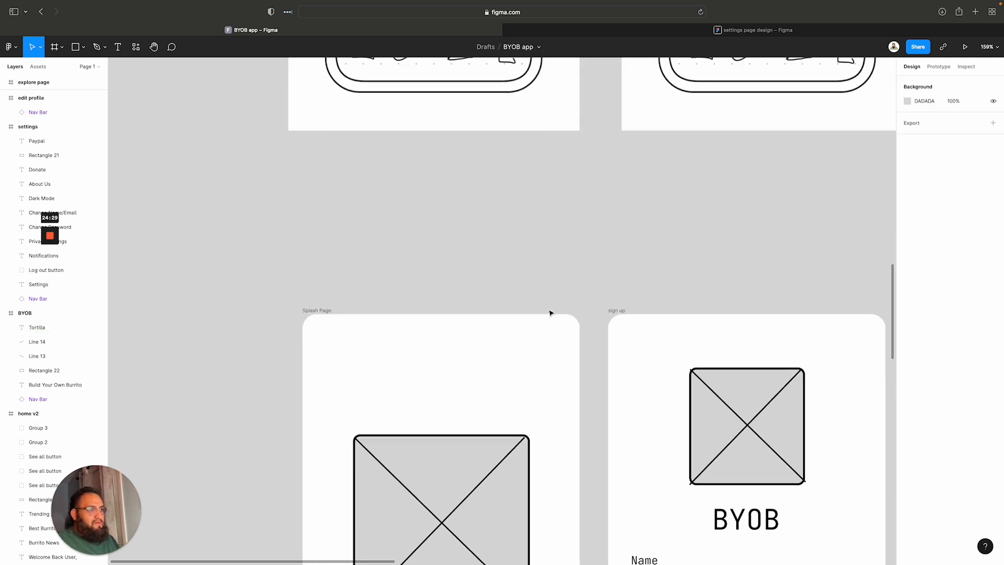
scroll(549, 312, down, 5)
scroll(549, 313, down, 15)
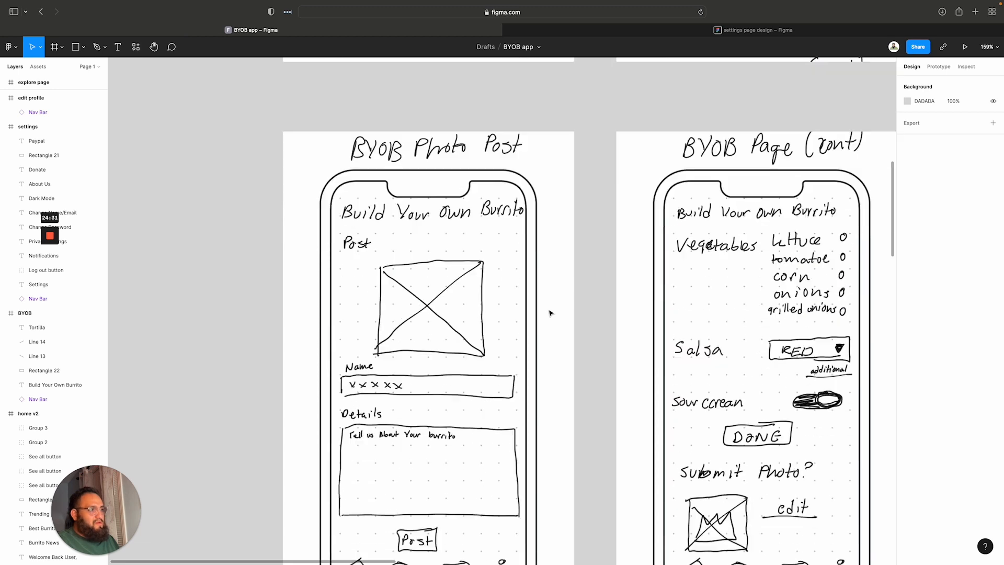
scroll(550, 313, down, 3)
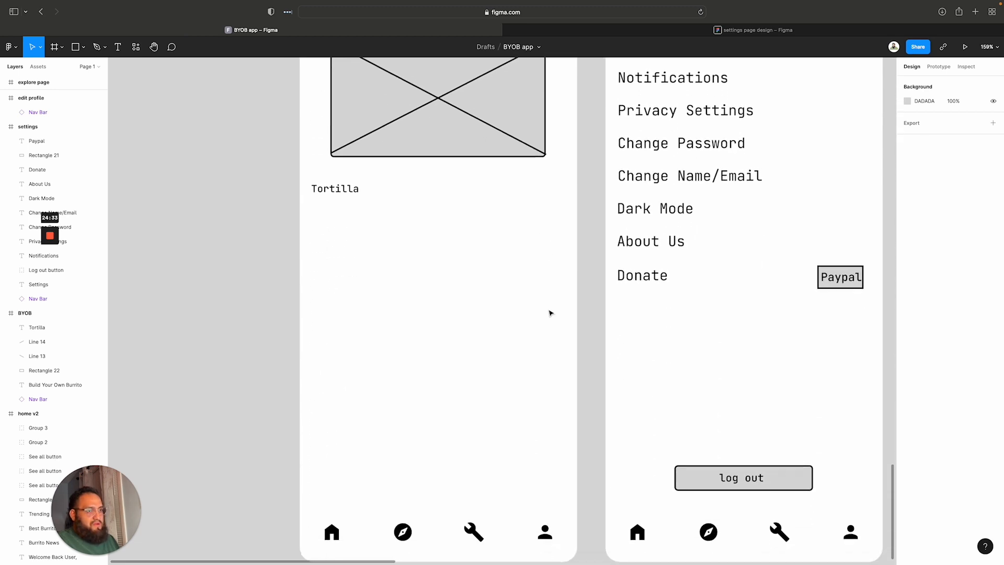
scroll(551, 314, up, 4)
scroll(393, 346, down, 3)
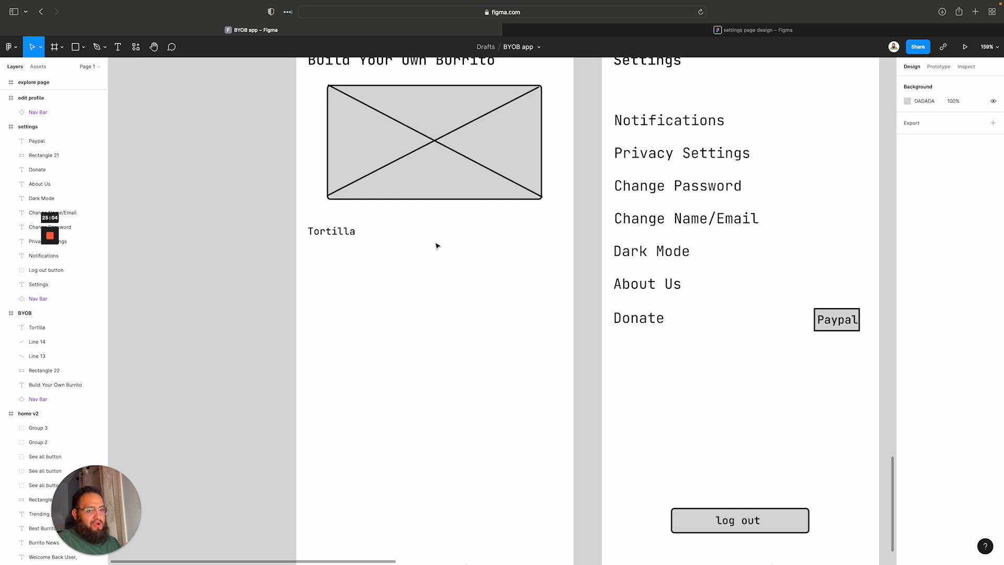
scroll(457, 246, down, 2)
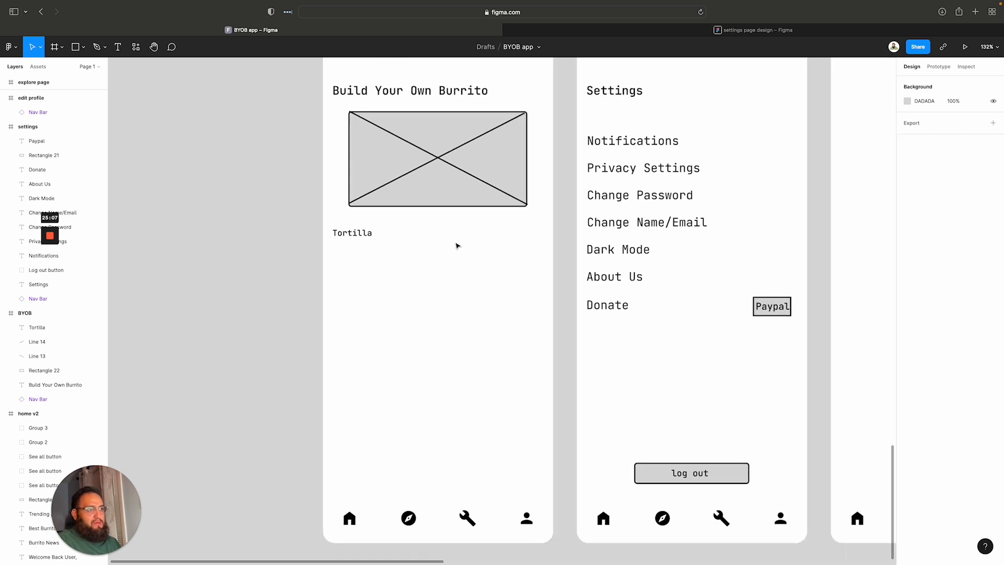
Add a "Corn" text label to the right of the Tortilla label
scroll(457, 246, up, 6)
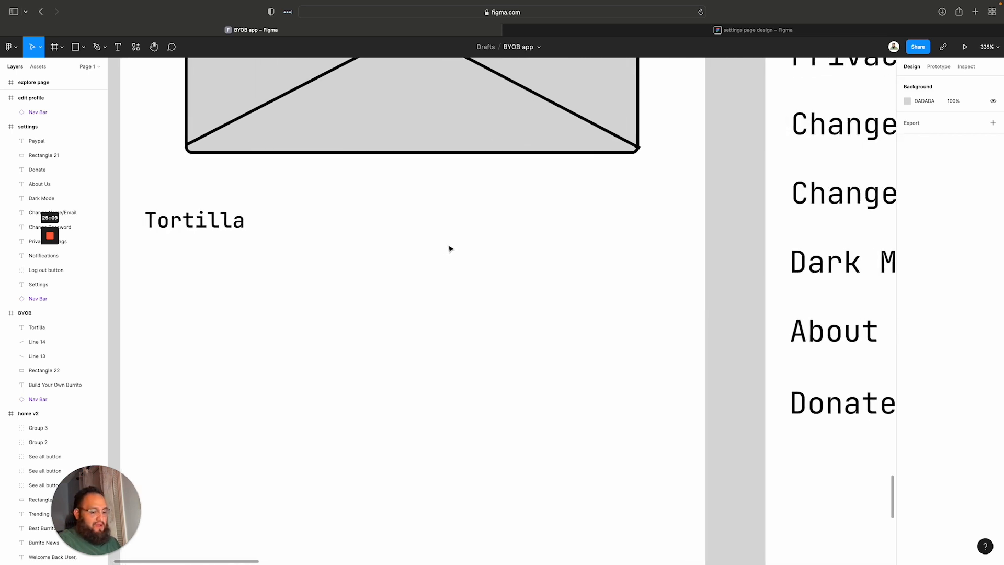
scroll(564, 259, down, 1)
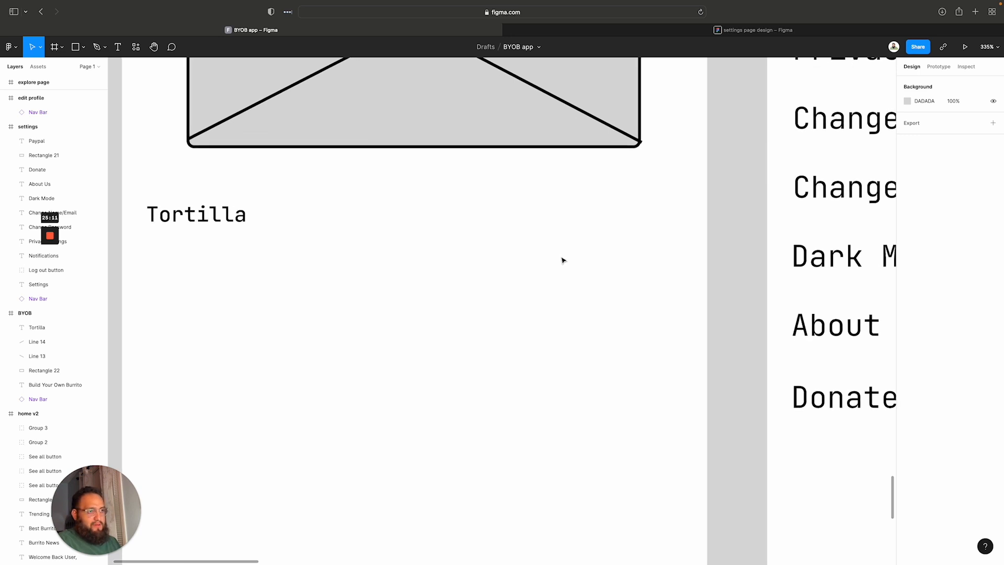
scroll(522, 254, left, 1)
scroll(522, 254, right, 1)
scroll(522, 254, left, 1)
scroll(494, 259, right, 1)
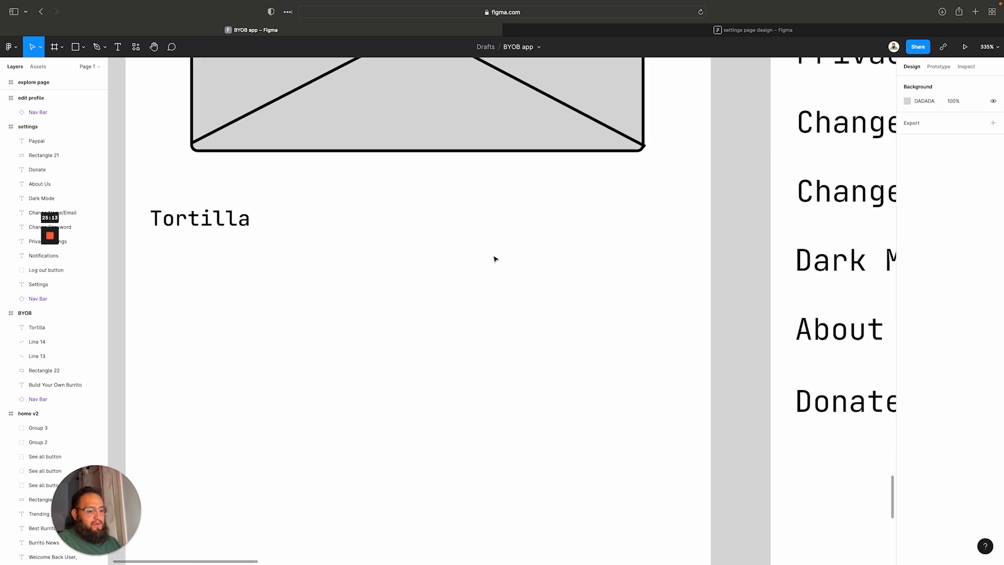
key(t)
click(480, 231)
text(Corn)
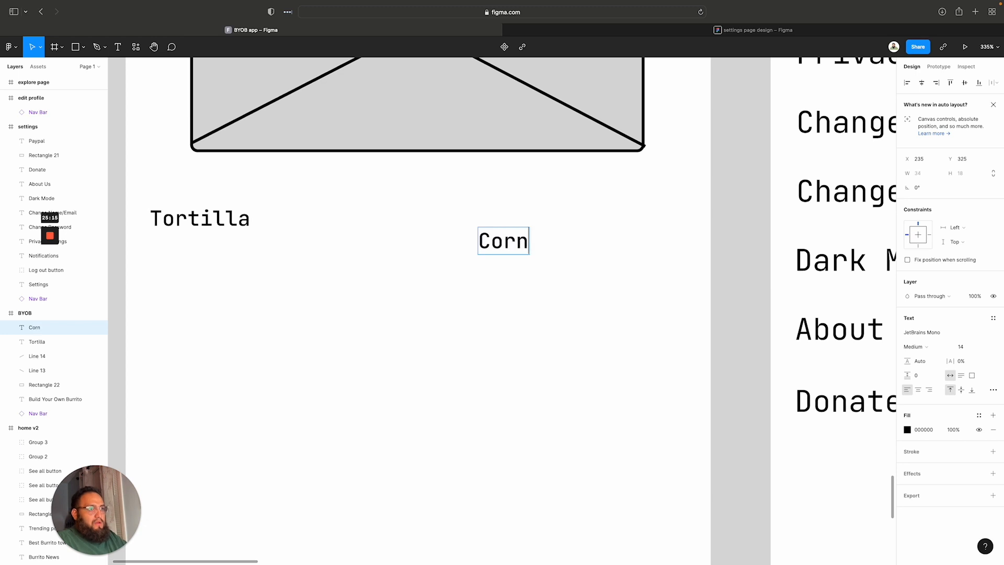
key(Escape)
Move the Corn label up and left so it sits level with the Tortilla label
scroll(511, 249, up, 1)
scroll(510, 249, right, 1)
double_click(511, 249)
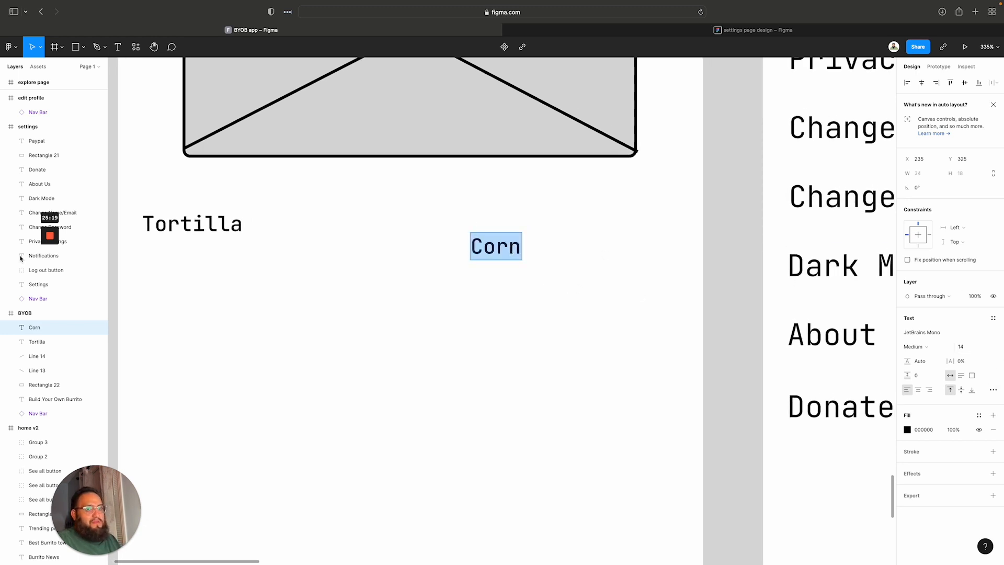
mouse_move(45, 239)
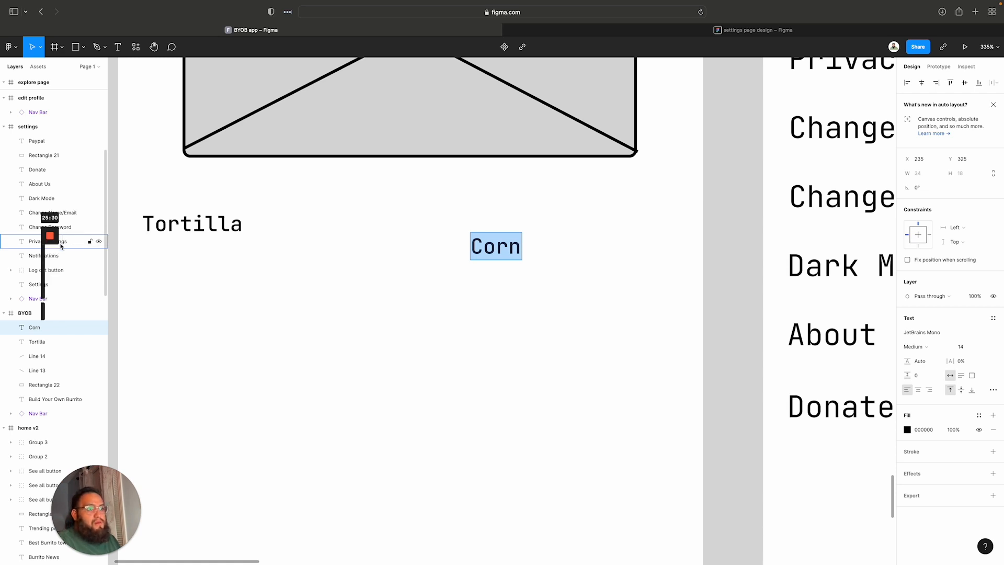
drag(501, 252, 449, 230)
click(258, 223)
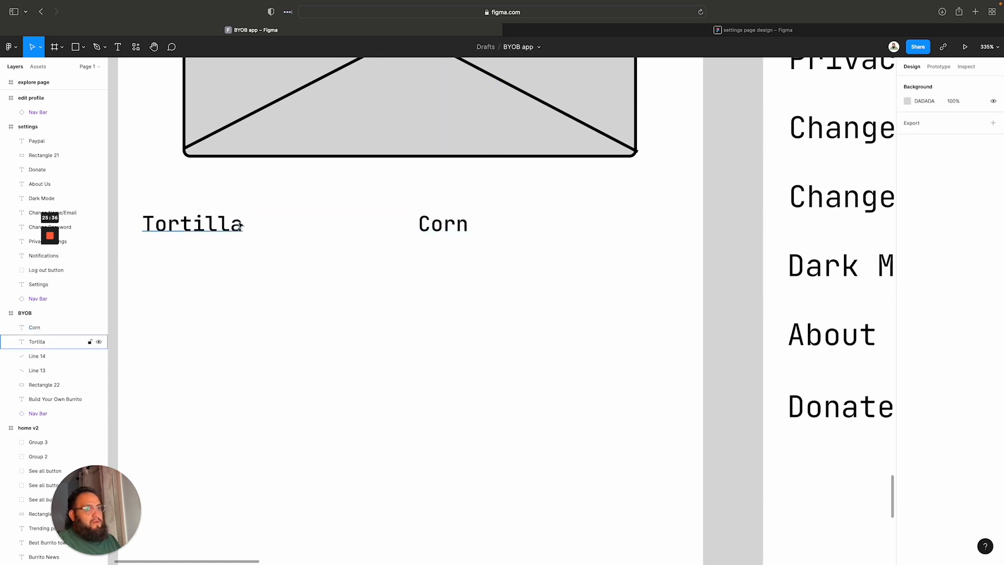
Append a colon to the Tortilla label so it reads "Tortilla:"
double_click(240, 226)
click(240, 226)
text(:)
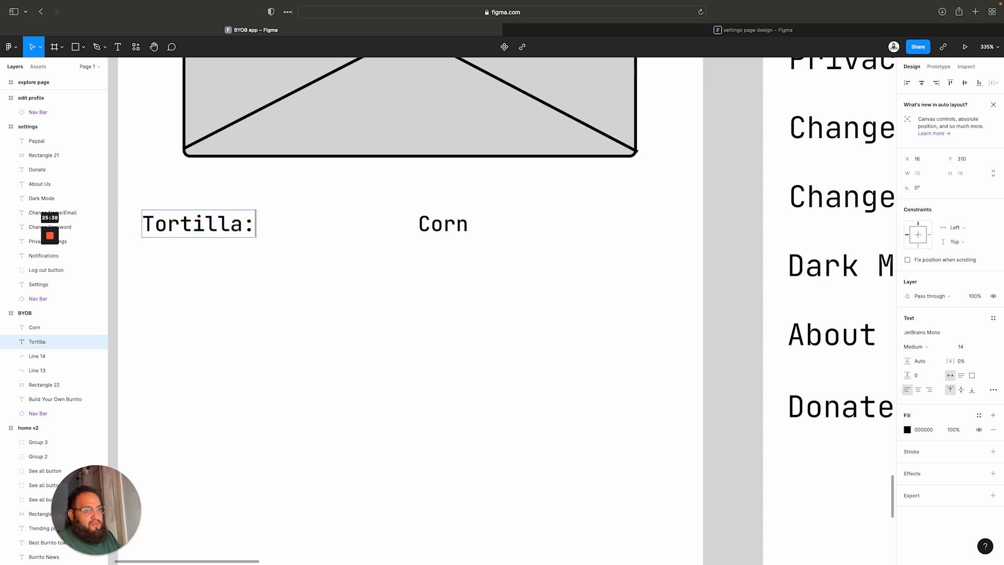
key(Escape)
Move the Corn label closer to "Tortilla:" and duplicate it further right on the same row with the text "Flour"
drag(440, 226, 391, 230)
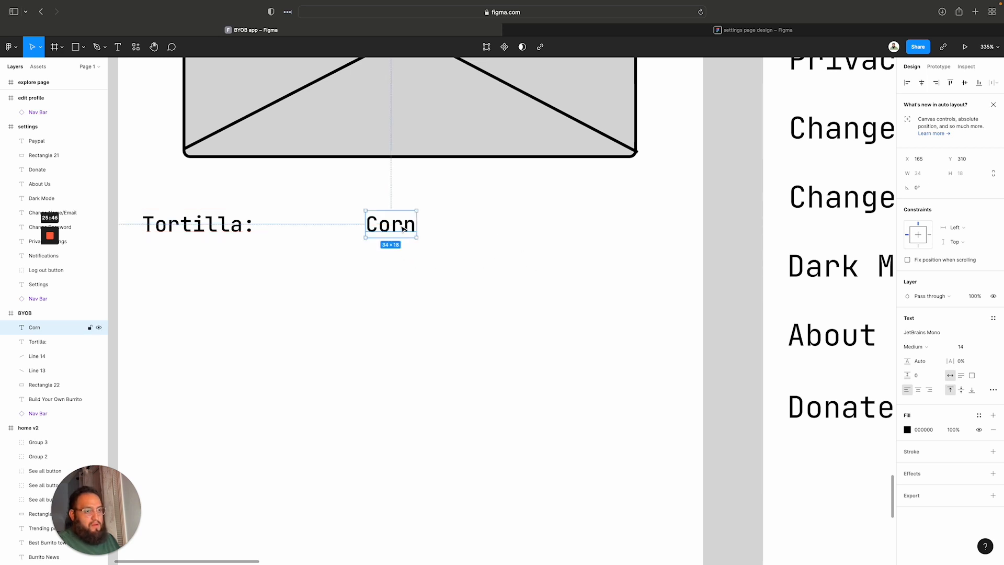
drag(392, 223, 576, 225)
double_click(575, 225)
text(Flour)
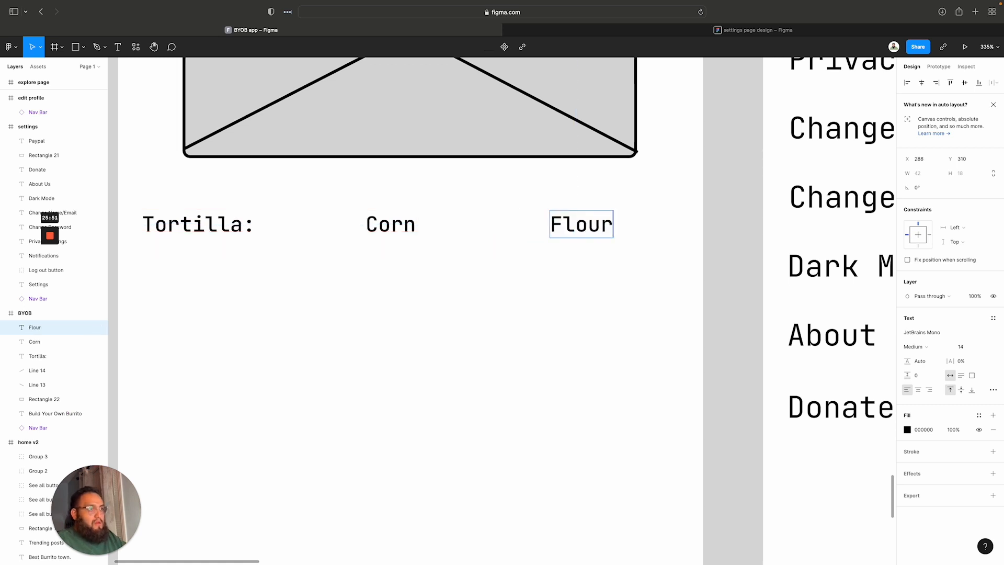
key(Escape)
Shift the Corn and Flour labels towards the right edge of the BYOB frame, leaving a gap between them
drag(394, 234, 493, 232)
drag(596, 226, 641, 224)
drag(508, 229, 583, 230)
Draw a small ellipse between the Corn and Flour labels and set its width and height to 10
key(o)
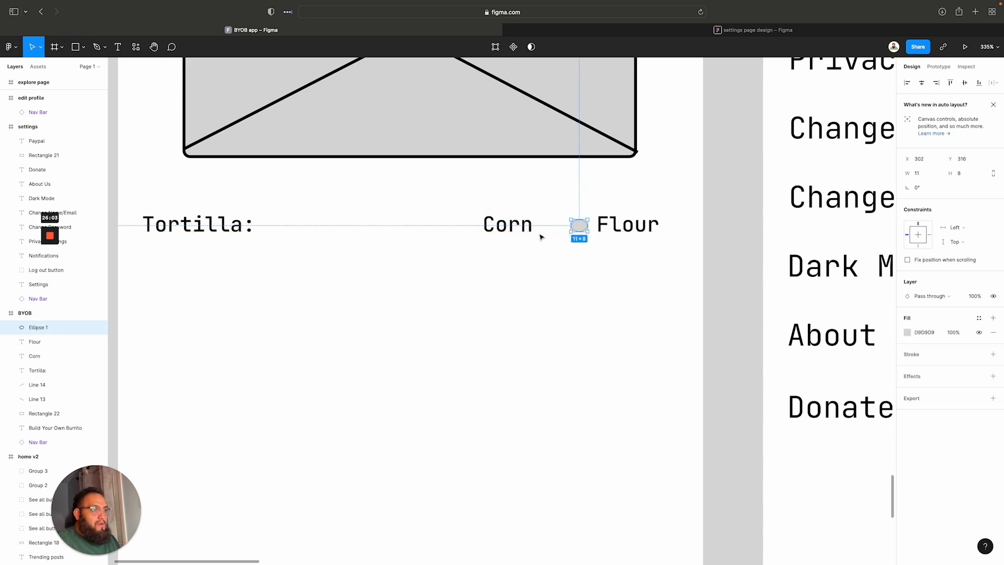
click(922, 174)
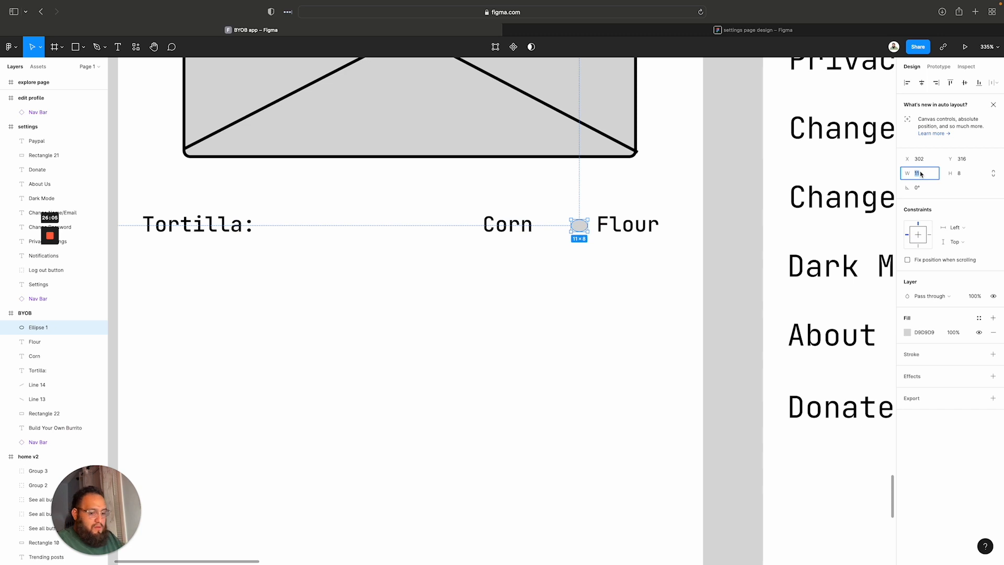
text(10)
key(Tab)
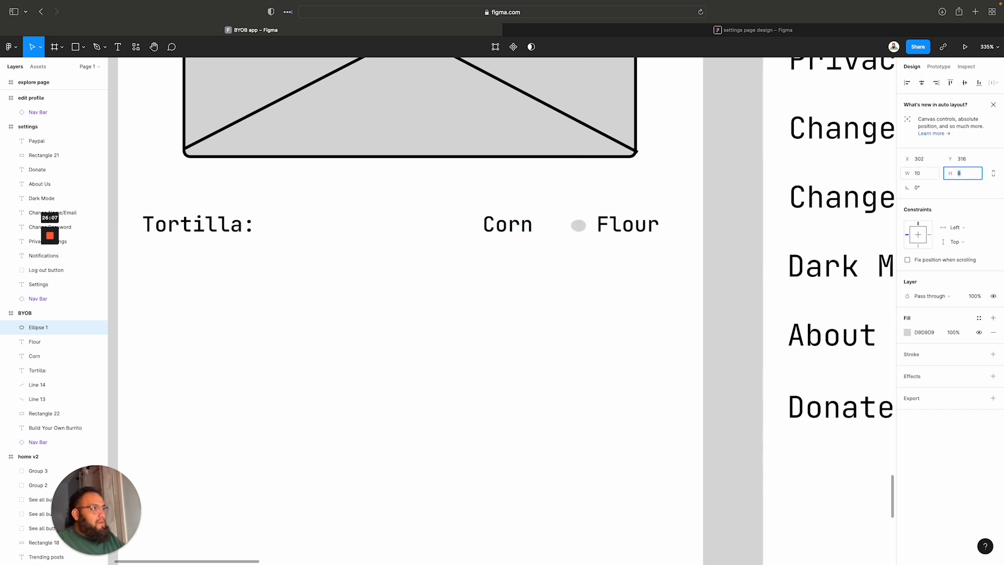
text(10)
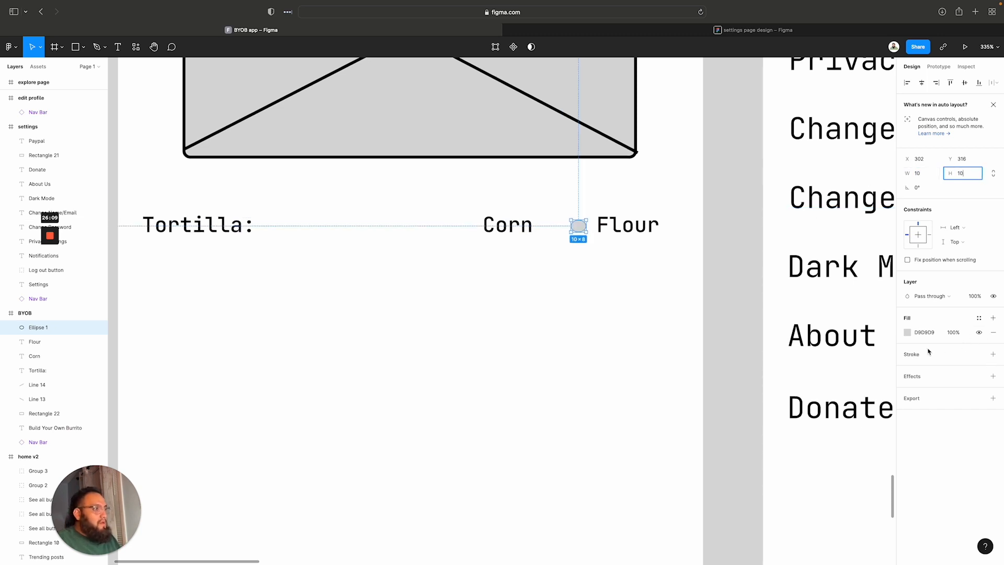
Add a black 000000 stroke of weight 1 to the small grey circle
click(908, 333)
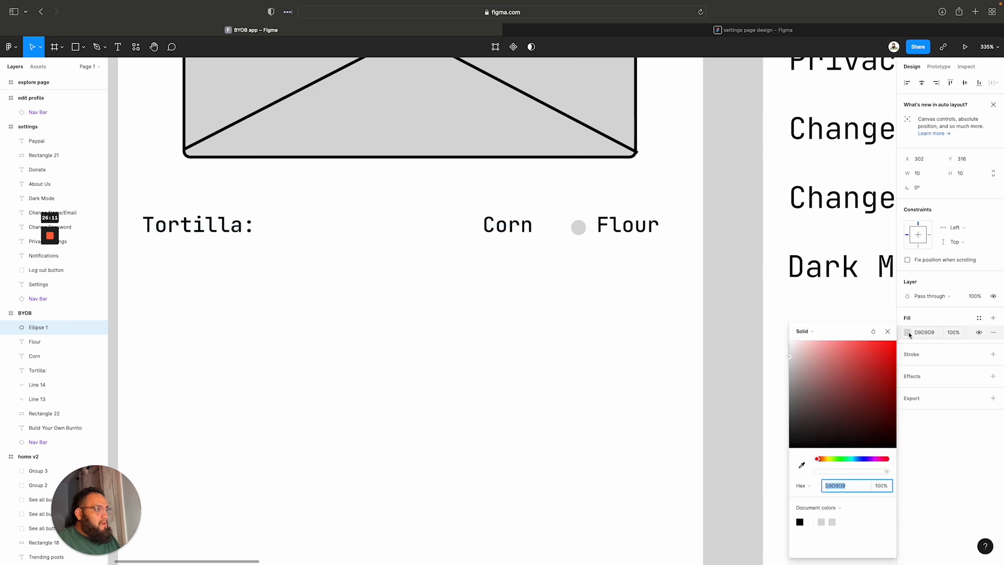
click(935, 358)
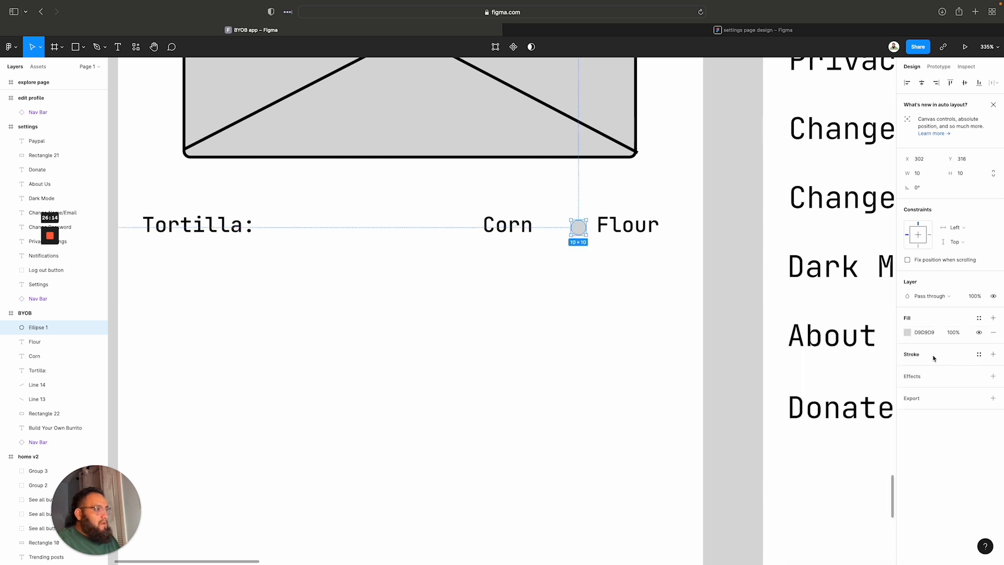
click(934, 356)
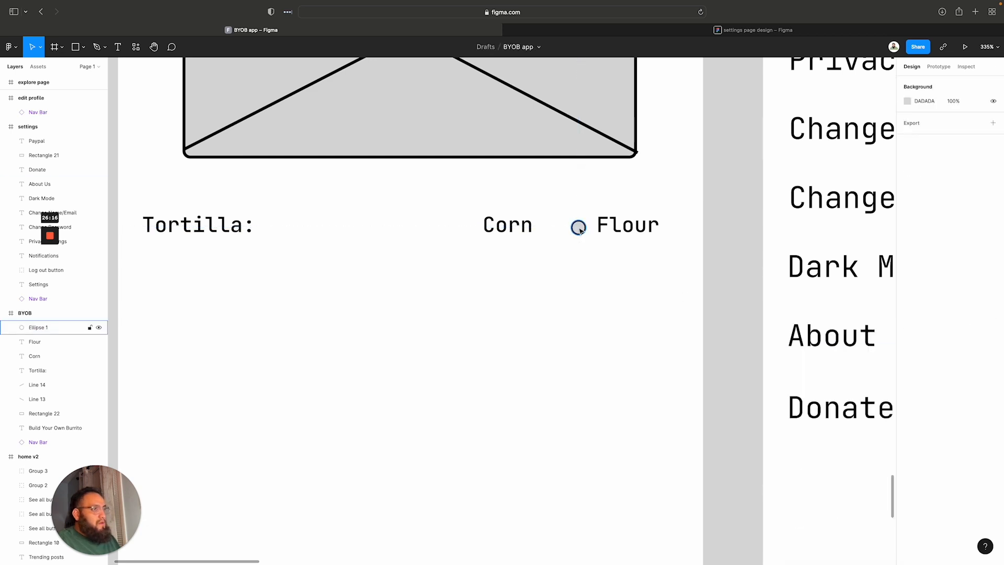
Place the circle level with the Flour label just before it, and set the spacing between the two to 5
drag(581, 230, 662, 240)
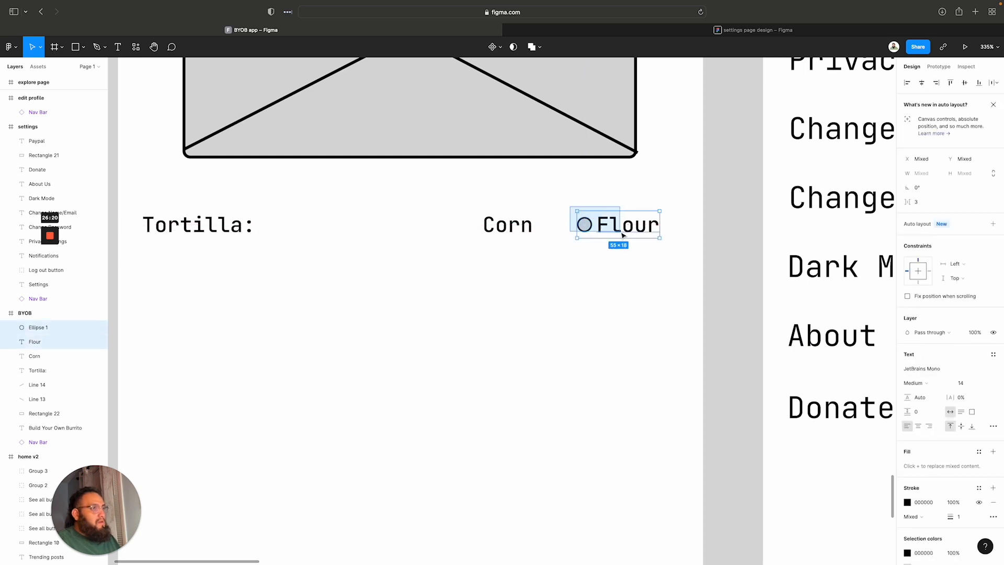
drag(910, 207, 908, 204)
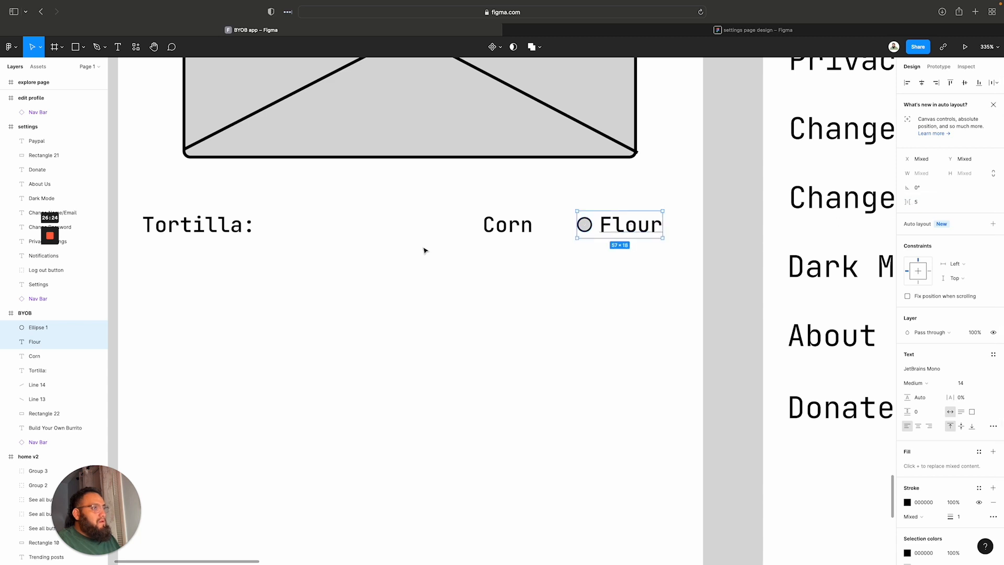
Duplicate the Flour label's circle and place the copy just before the Corn label, level with it
click(470, 214)
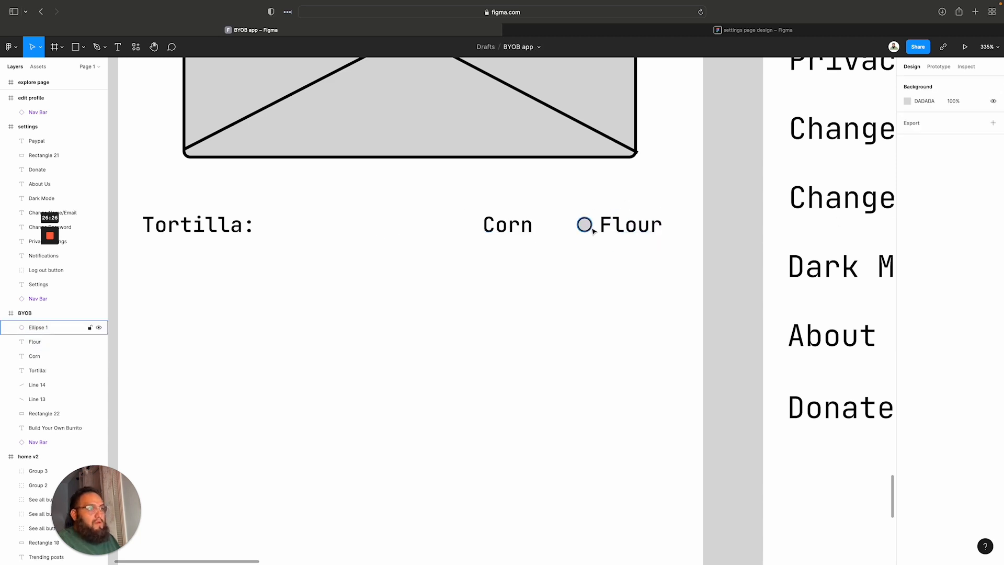
drag(585, 224, 468, 225)
click(487, 264)
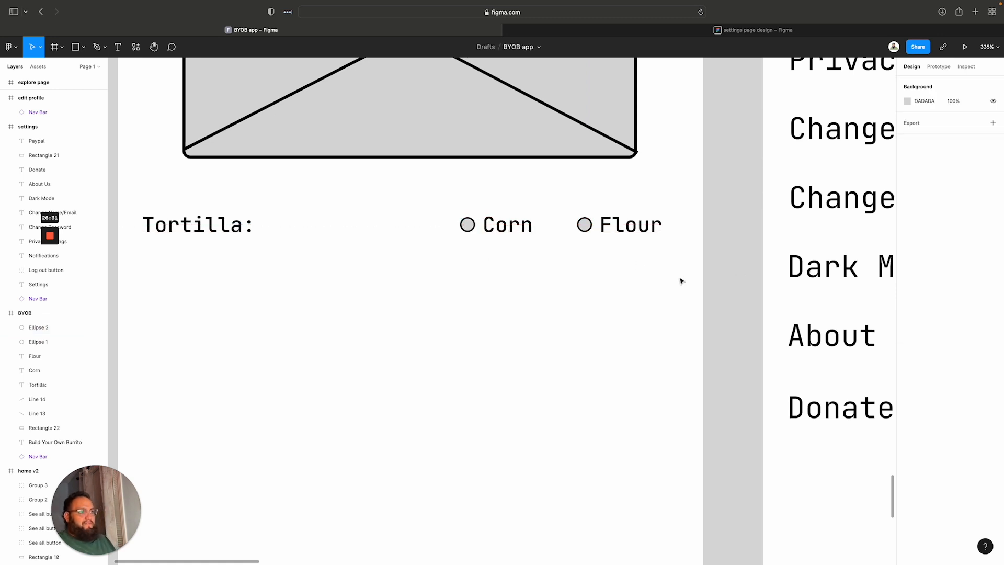
Fill the circle next to Corn with black so it reads as the selected option
click(467, 225)
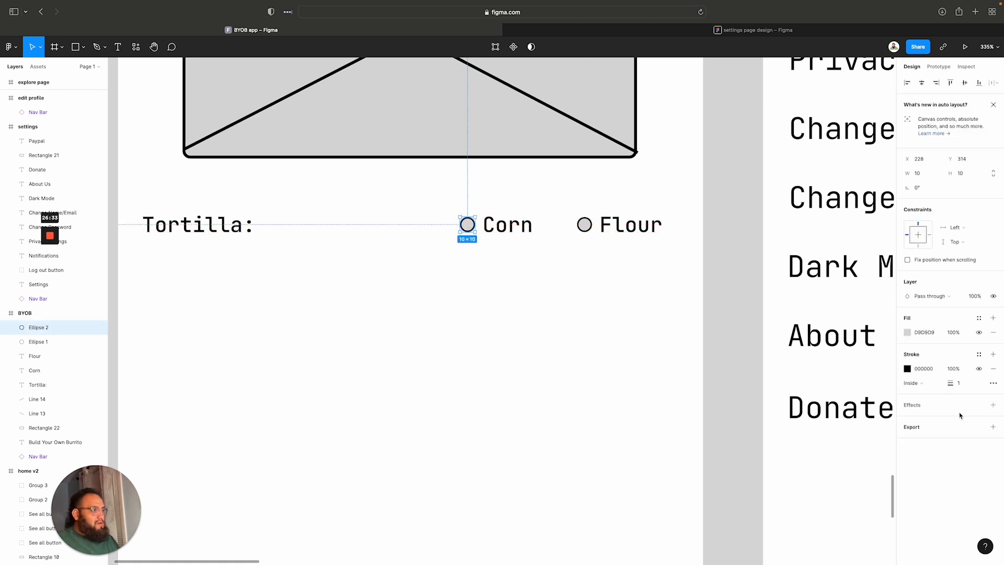
click(907, 333)
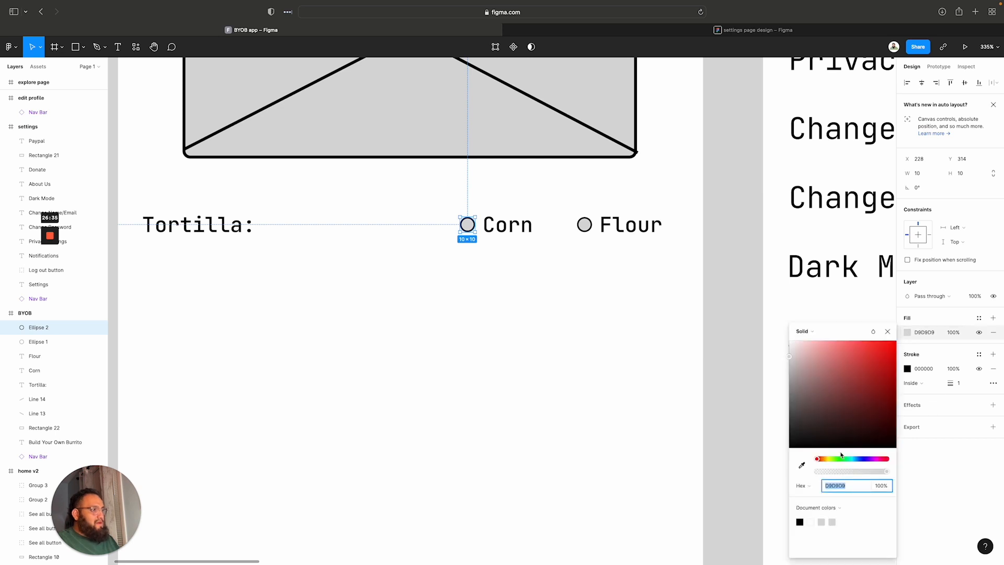
click(799, 522)
click(488, 439)
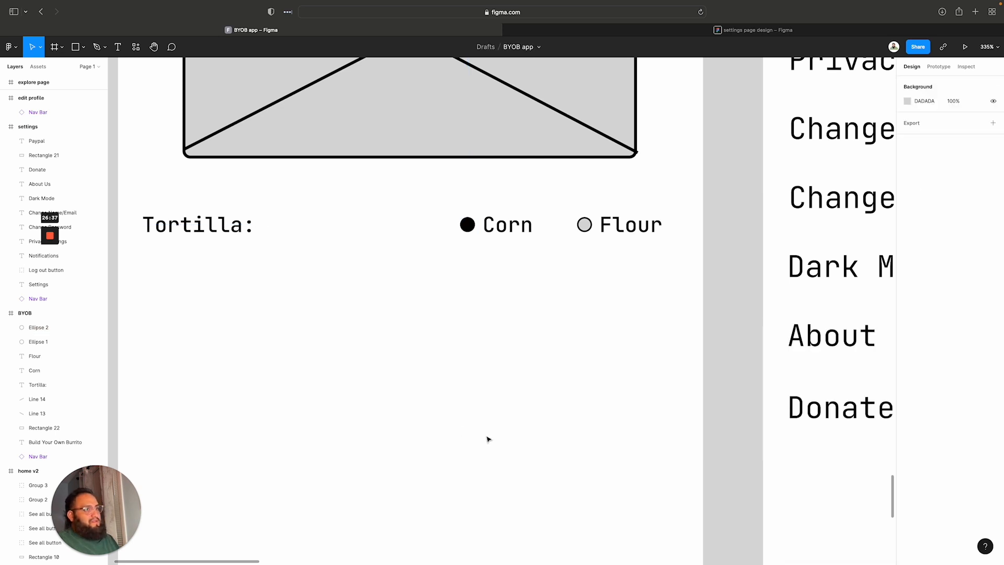
scroll(497, 427, down, 5)
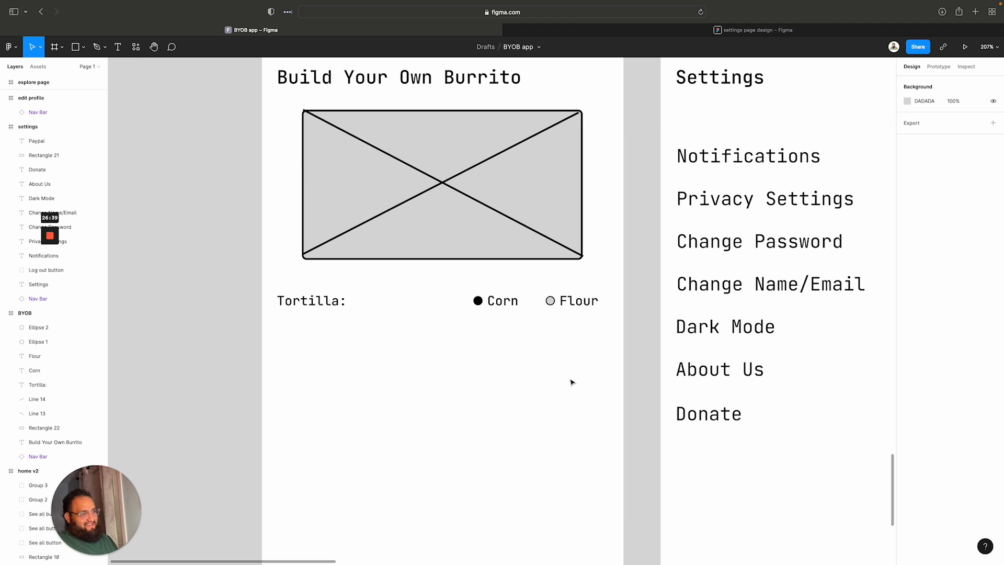
scroll(543, 382, down, 3)
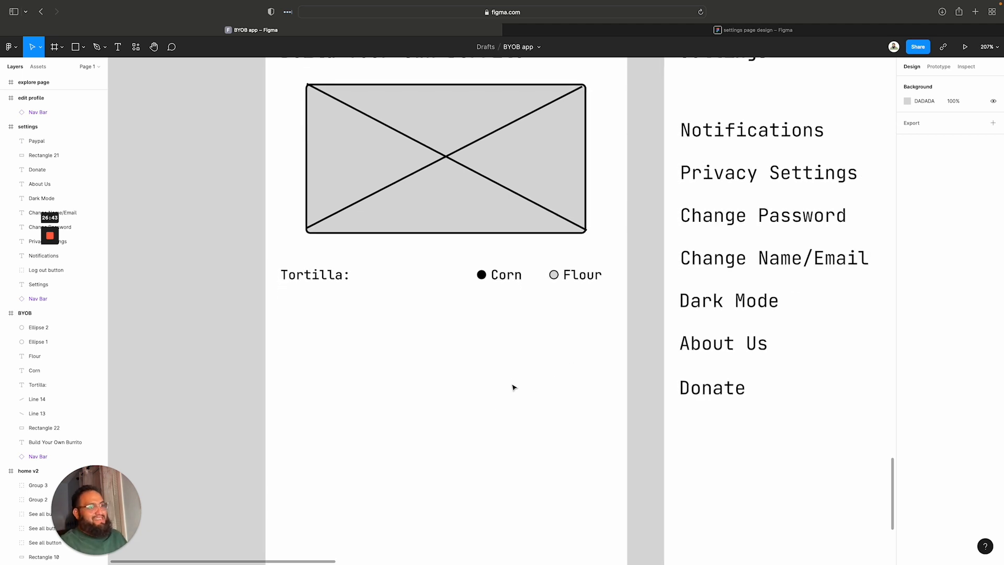
scroll(497, 385, down, 2)
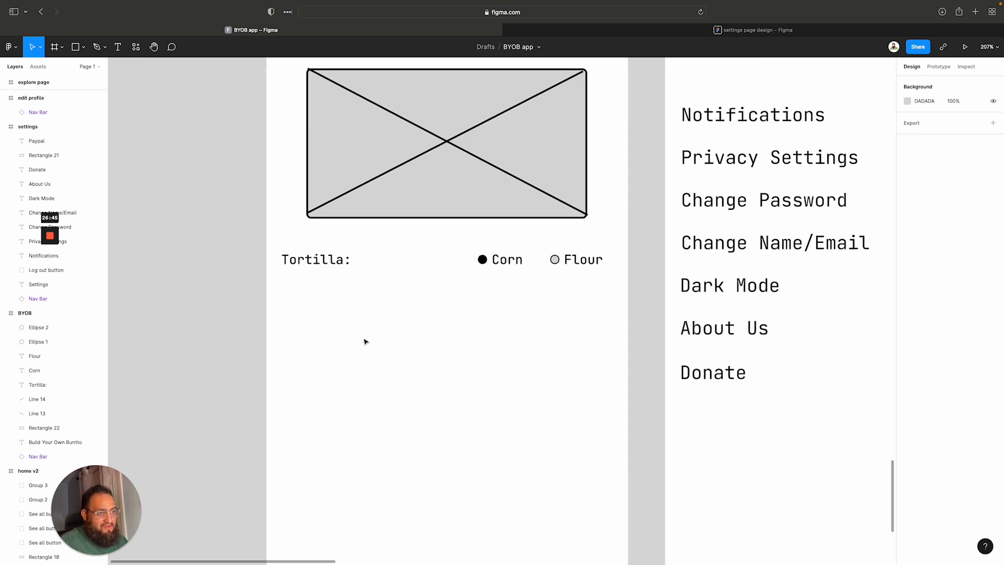
alt+drag(313, 262, 313, 301)
double_click(312, 300)
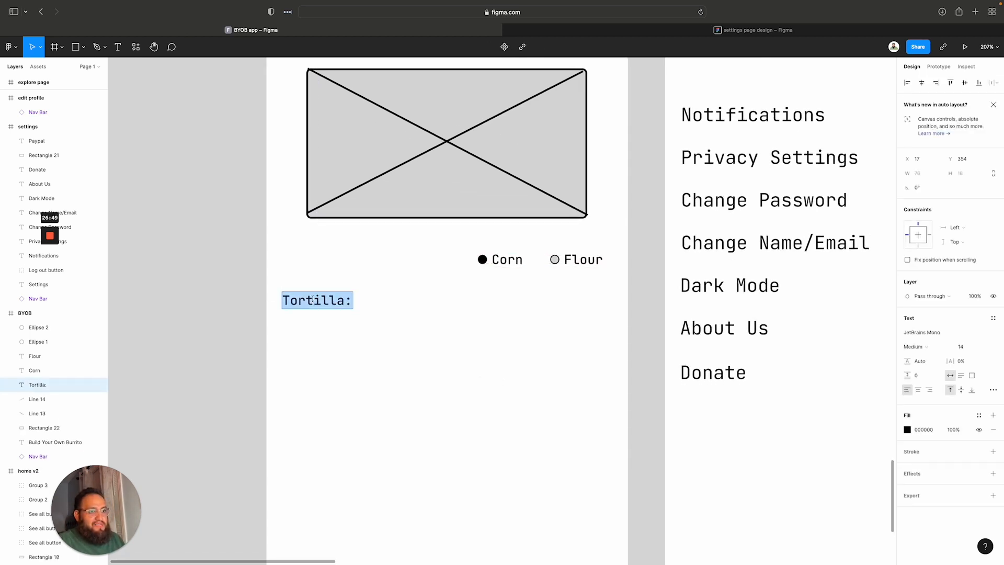
key(Escape)
key(ctrl+z)
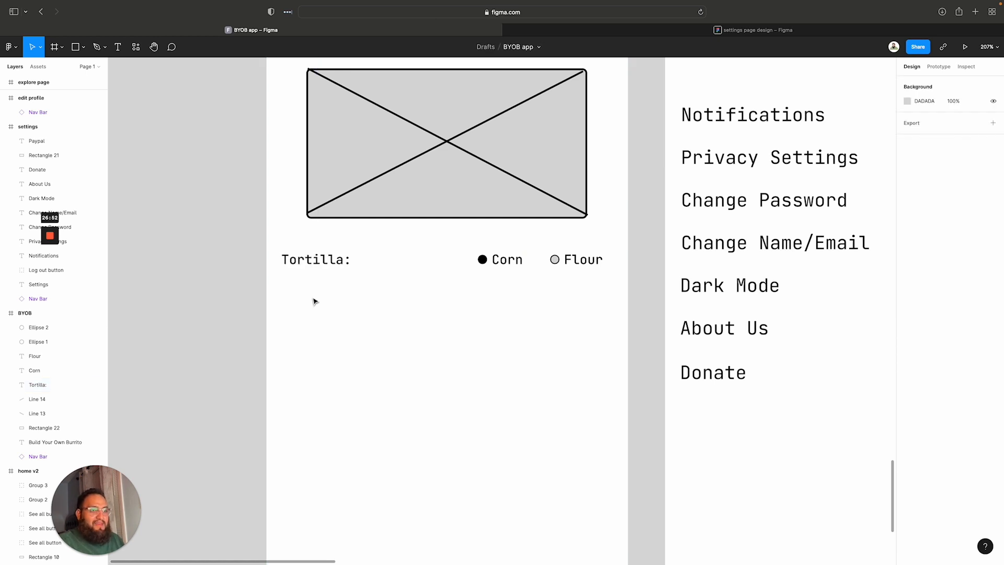
Add a Beans: label by duplicating Tortilla: 20 below it, left-aligned with the original
drag(328, 264, 325, 299)
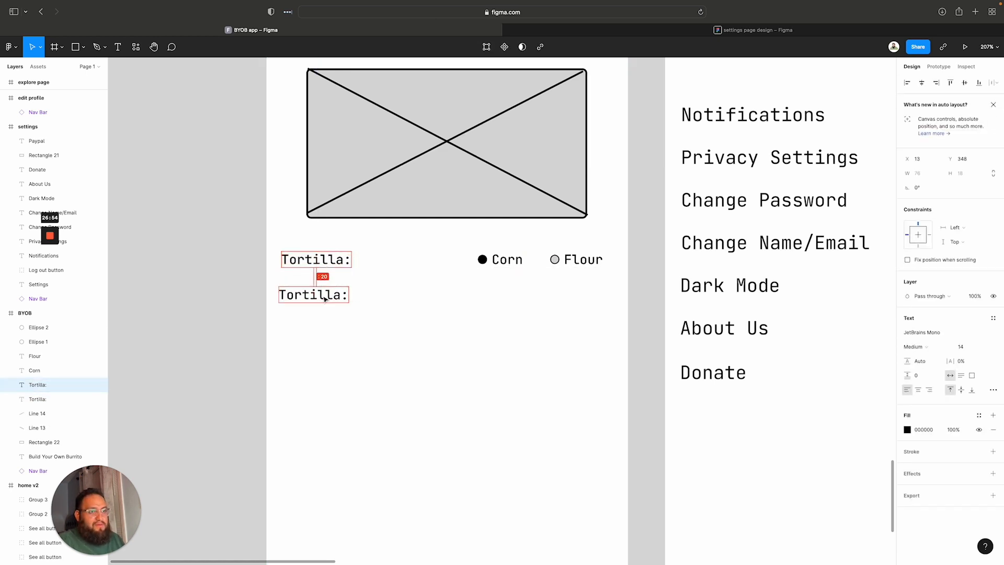
scroll(326, 299, down, 1)
double_click(323, 296)
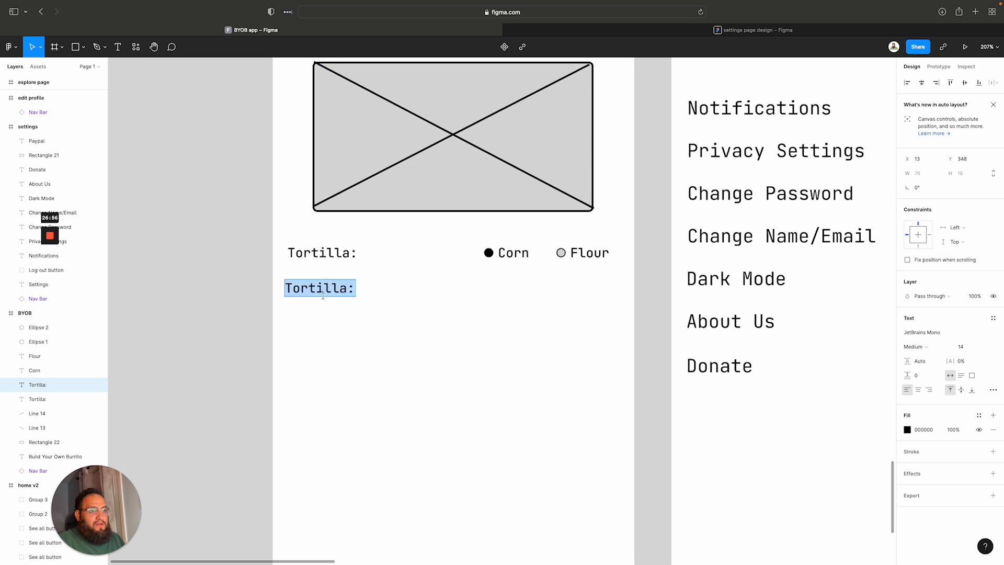
text(Beans:)
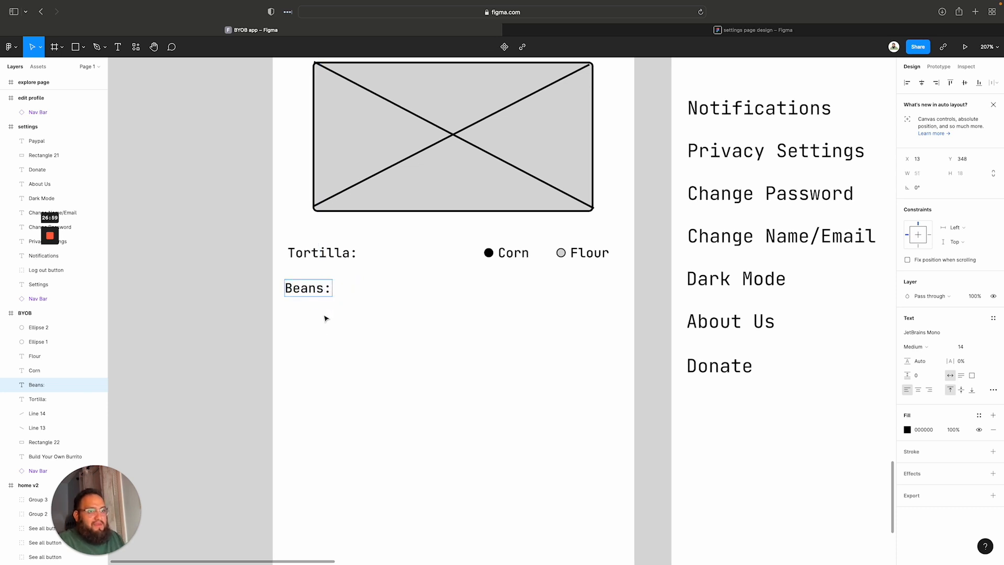
key(Escape)
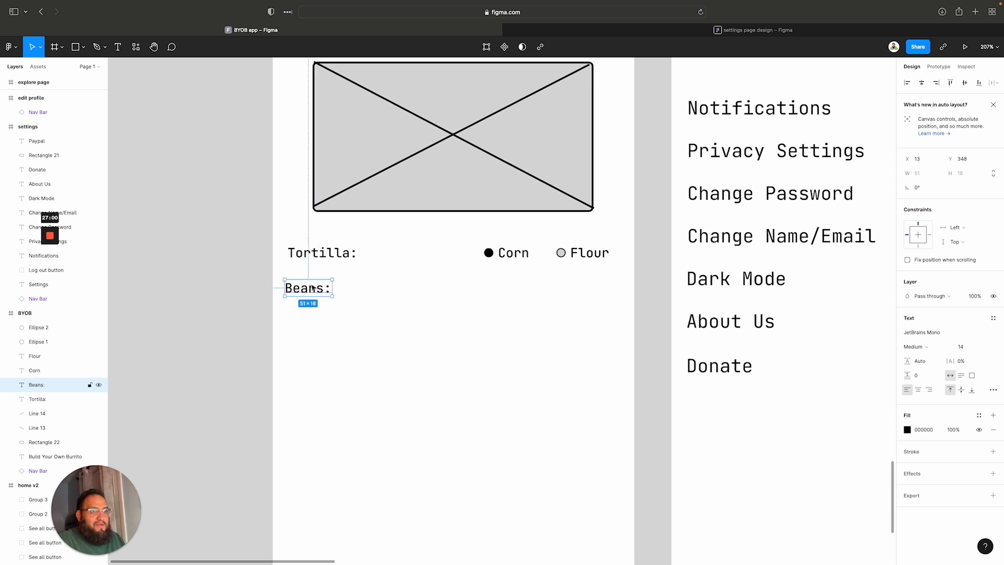
drag(312, 288, 314, 288)
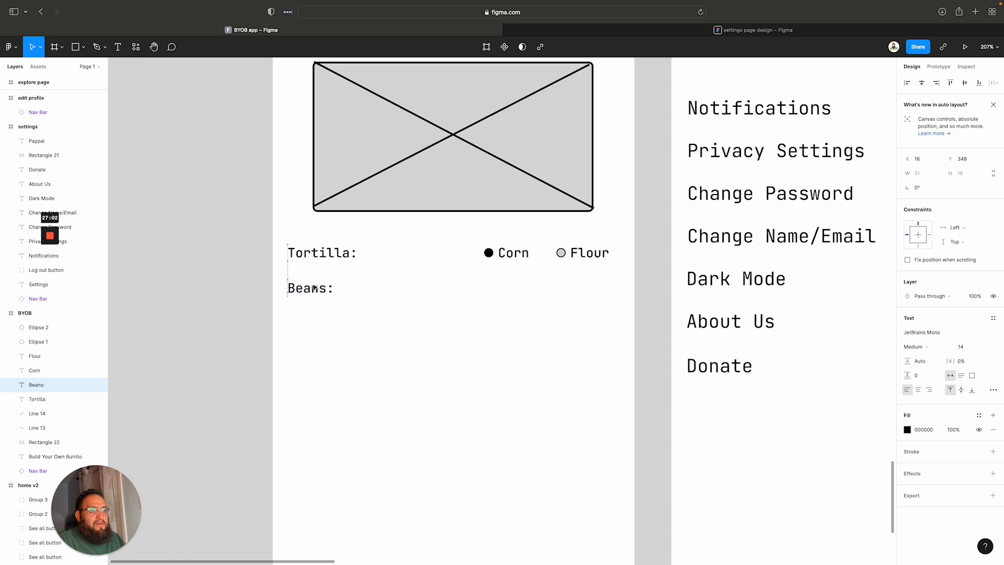
click(370, 291)
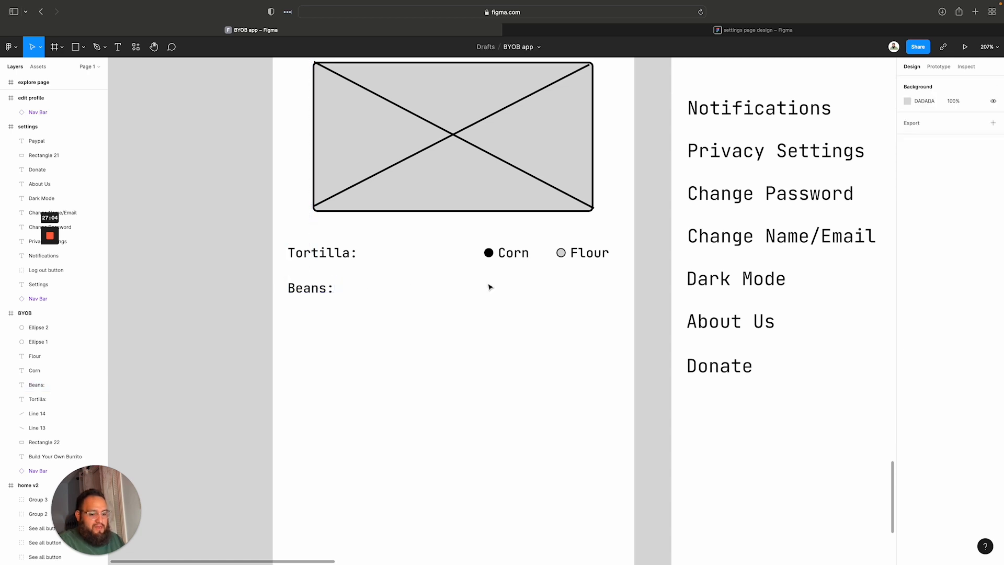
Duplicate the Corn option with its circle onto the Beans row and change the copied label to Pinto
drag(522, 265, 508, 285)
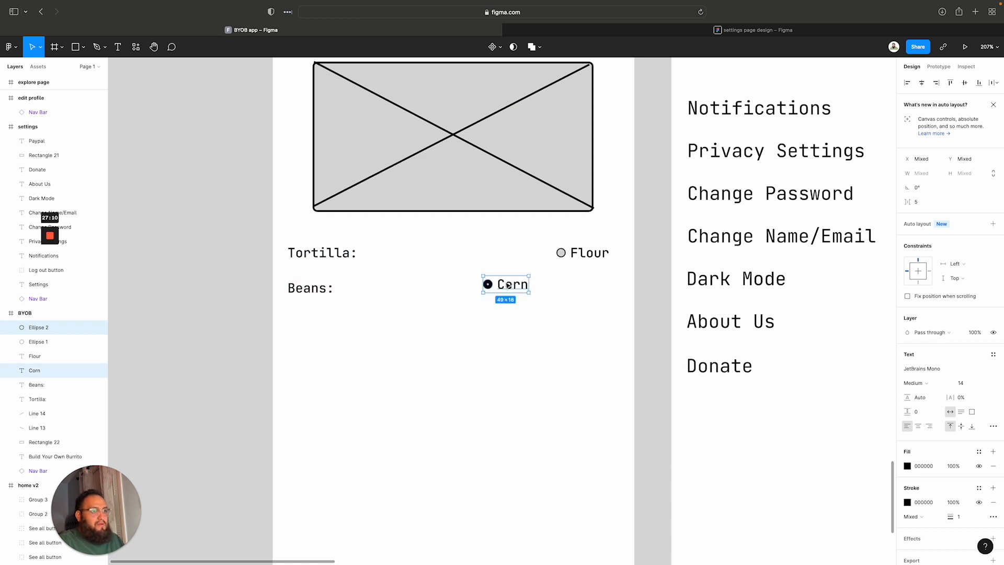
key(super+z)
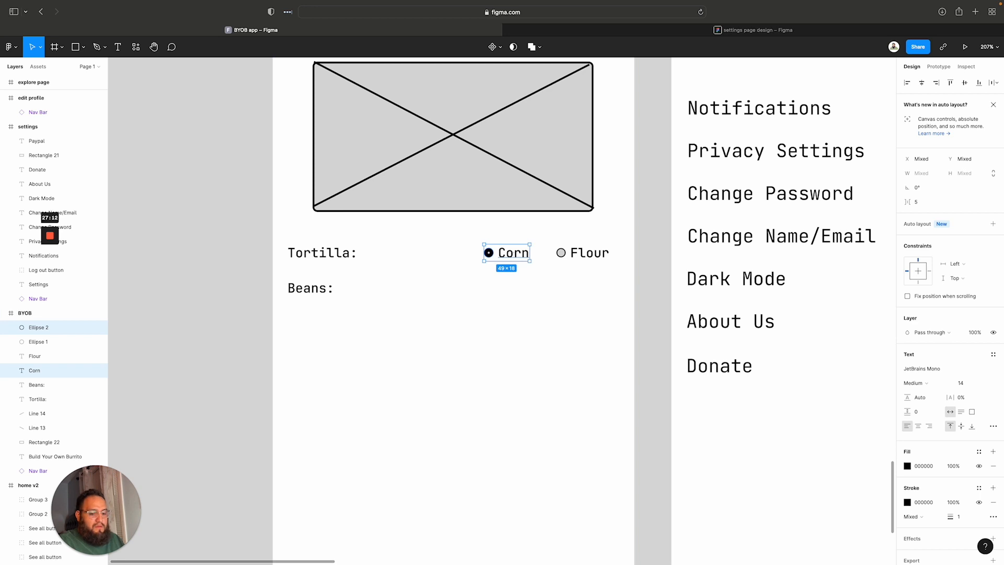
drag(510, 254, 510, 285)
double_click(509, 284)
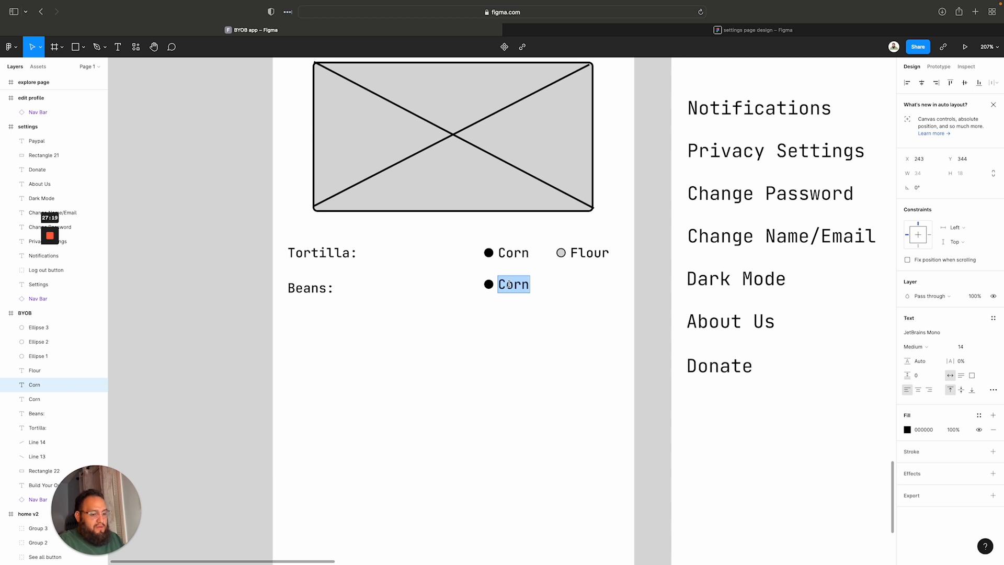
text(Pinto)
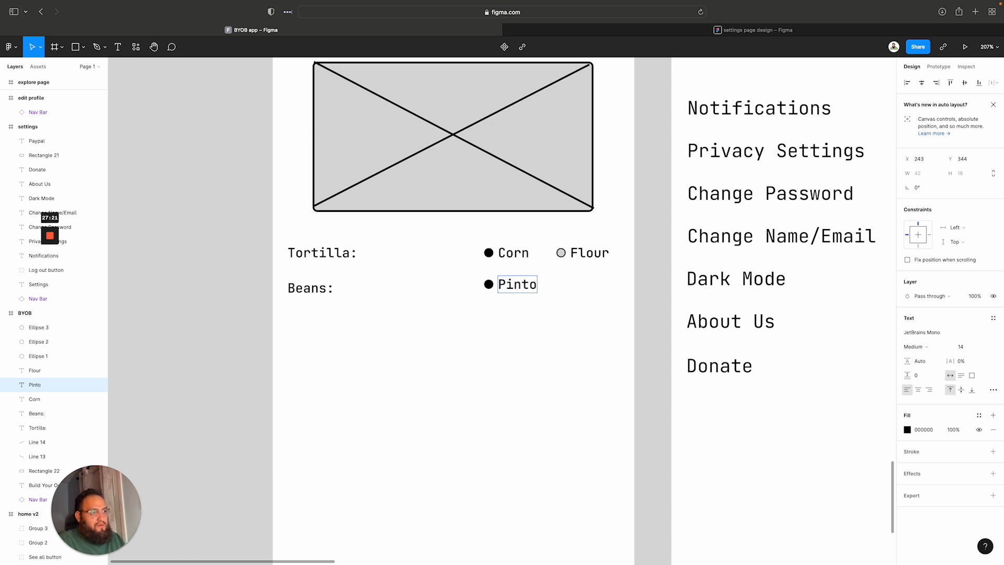
scroll(569, 291, up, 1)
key(Escape)
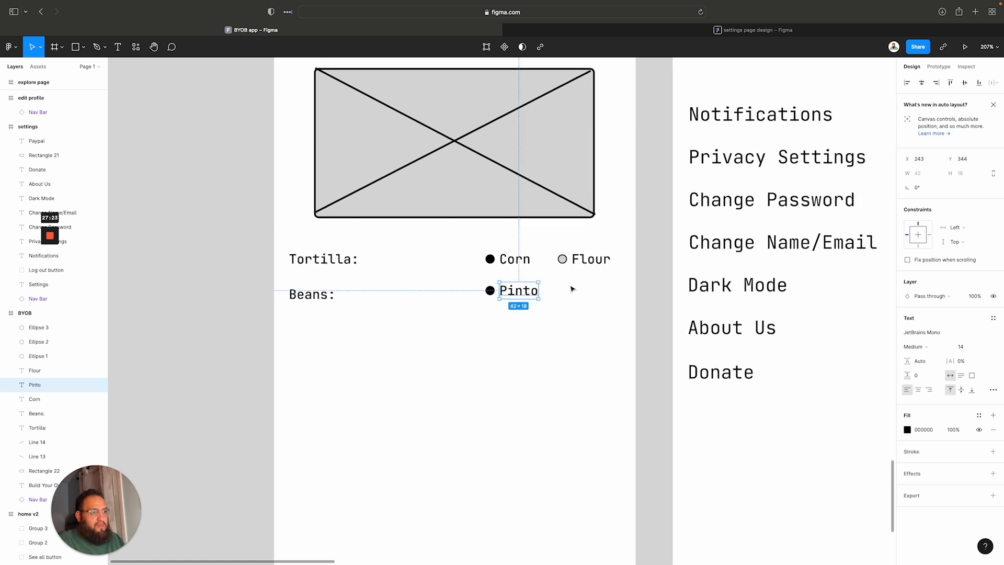
Shift the Pinto label and its circle left so Pinto's right edge lines up with Corn's
click(555, 301)
drag(534, 312, 504, 290)
click(549, 303)
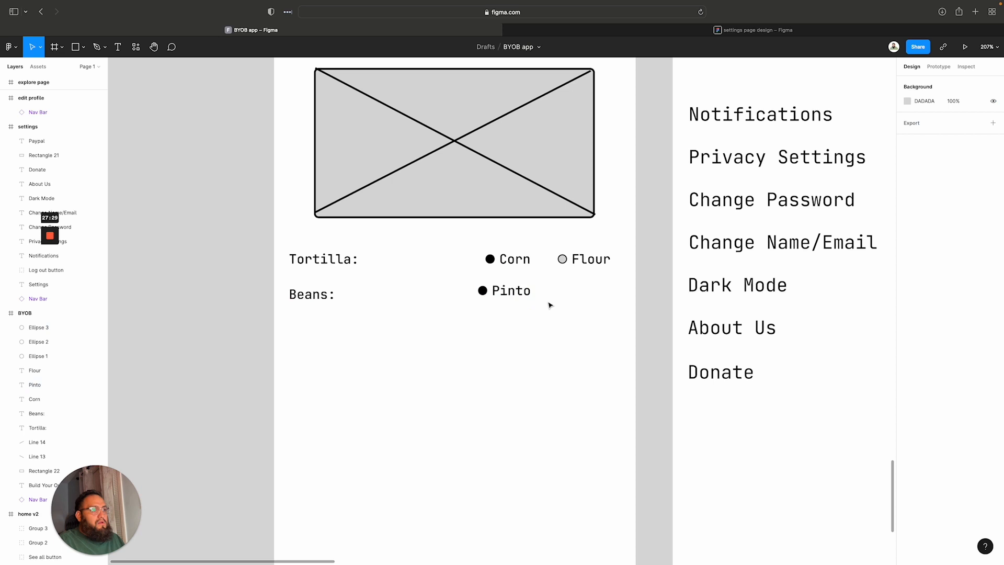
Duplicate the Flour option with its circle onto the Beans row and change the copied label to Black
drag(613, 285, 597, 301)
double_click(588, 293)
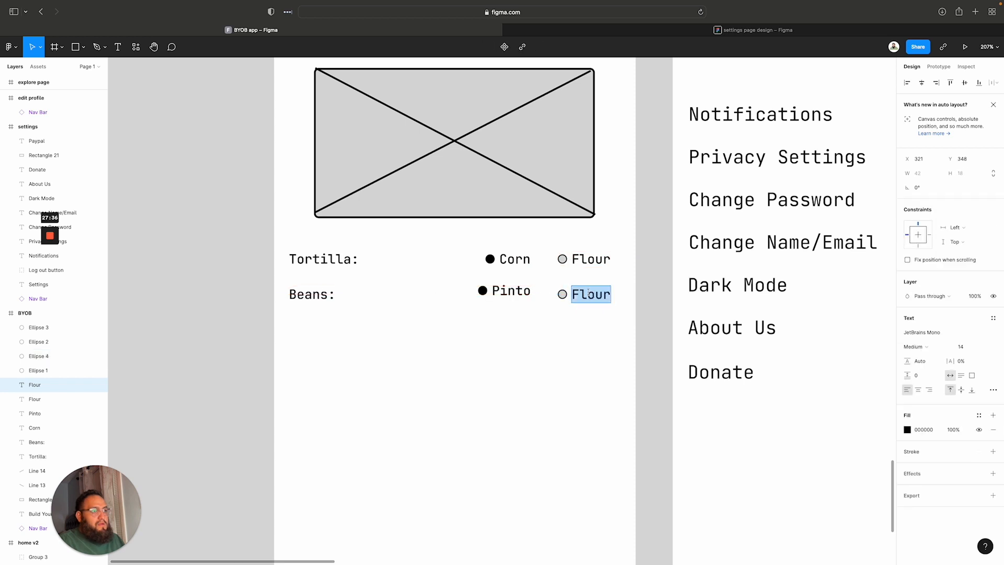
text(Black)
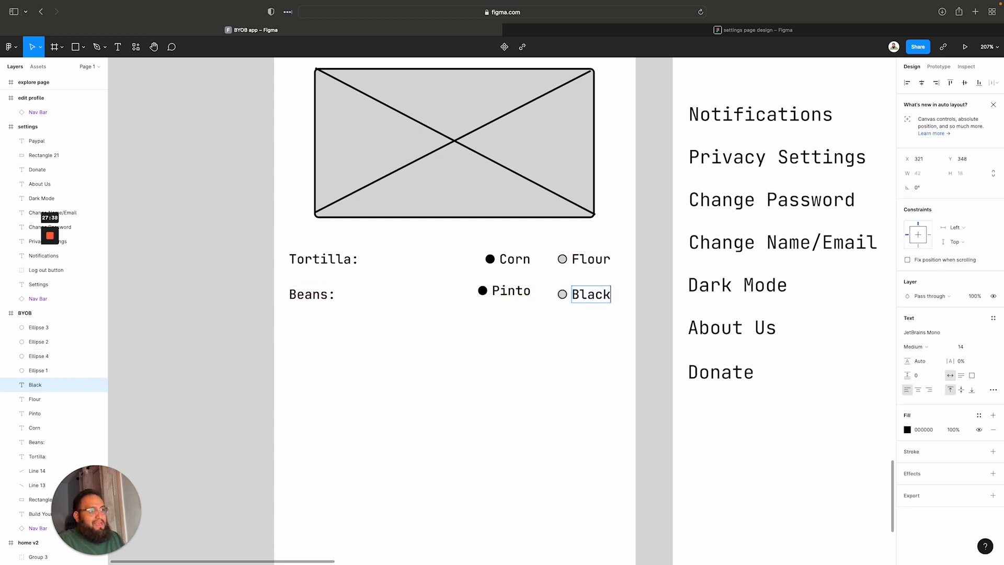
scroll(572, 308, up, 2)
key(Escape)
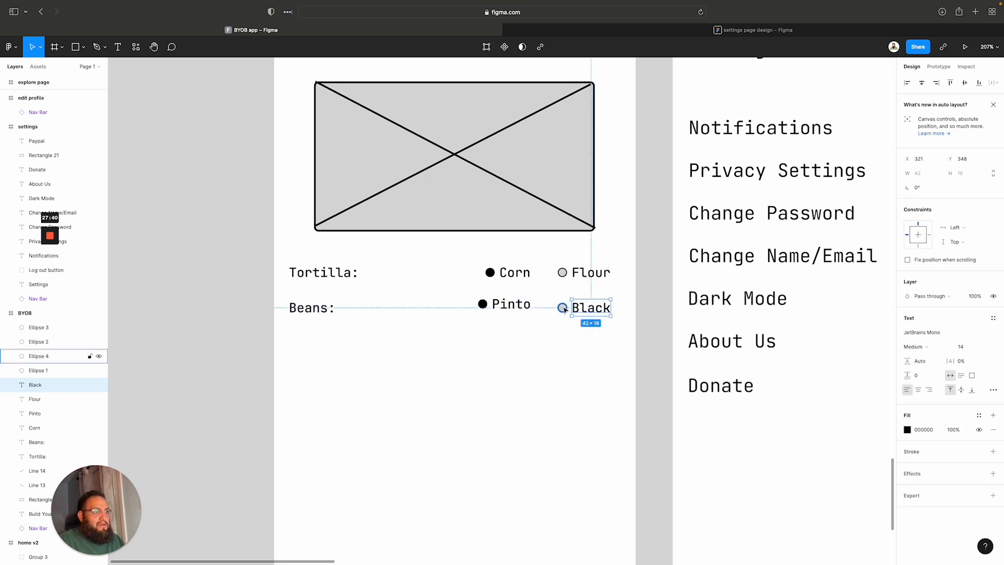
Move the Black label and its circle up so they sit level with the Pinto option
click(569, 339)
drag(615, 324, 588, 306)
click(577, 357)
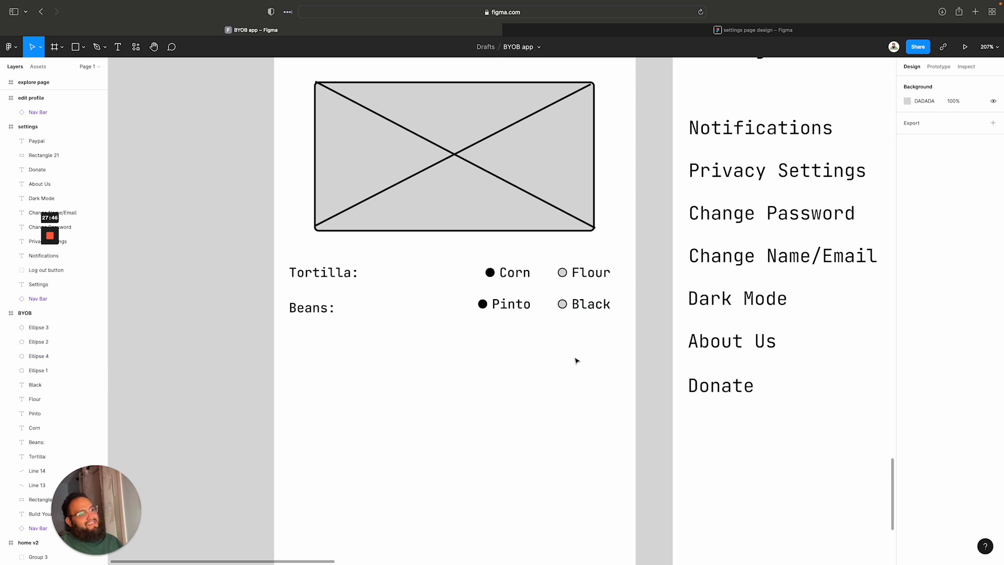
Change the fill of the circle next to Pinto to the light grey document color
scroll(576, 359, down, 3)
scroll(577, 359, up, 4)
click(483, 317)
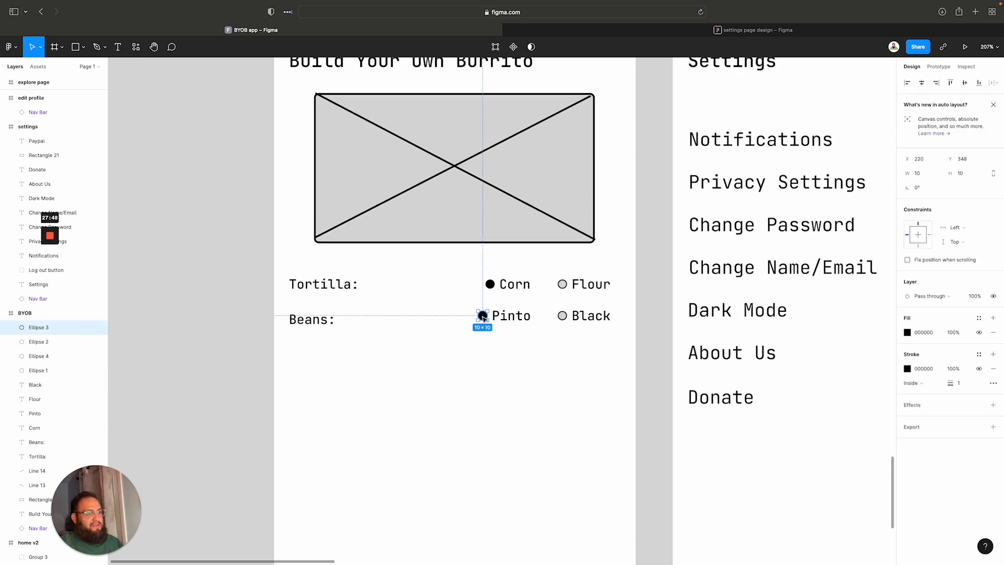
click(908, 332)
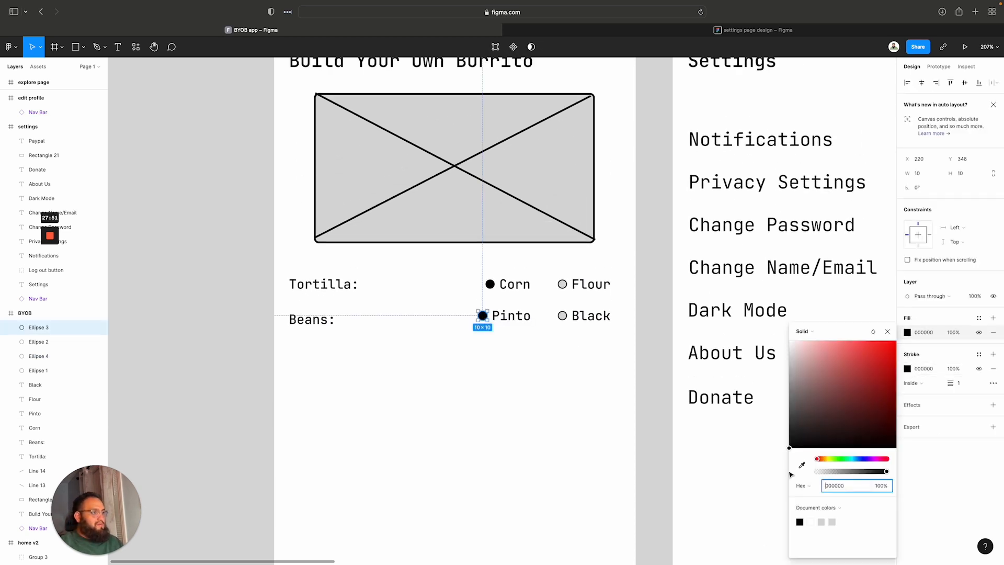
click(826, 523)
Fill the circle next to Black with the black document color
click(562, 315)
key(Escape)
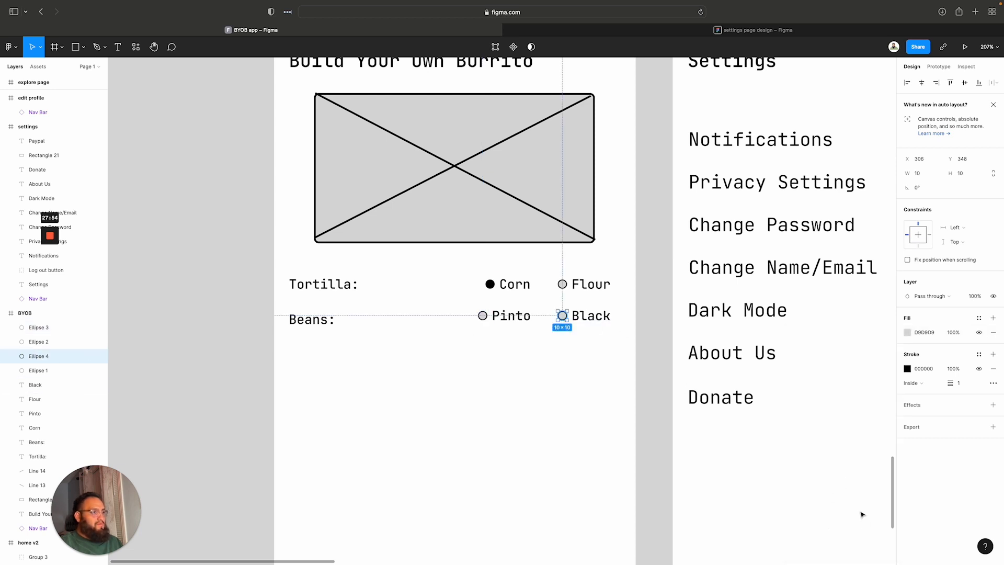
click(907, 333)
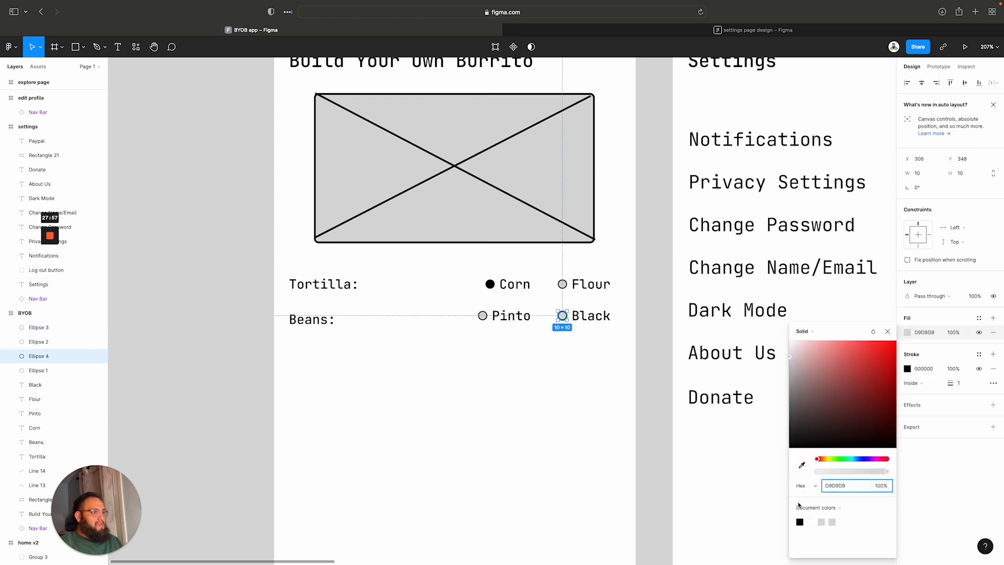
click(801, 523)
click(406, 426)
Duplicate the Beans: label directly below it, left-aligned with the labels above
scroll(488, 419, down, 5)
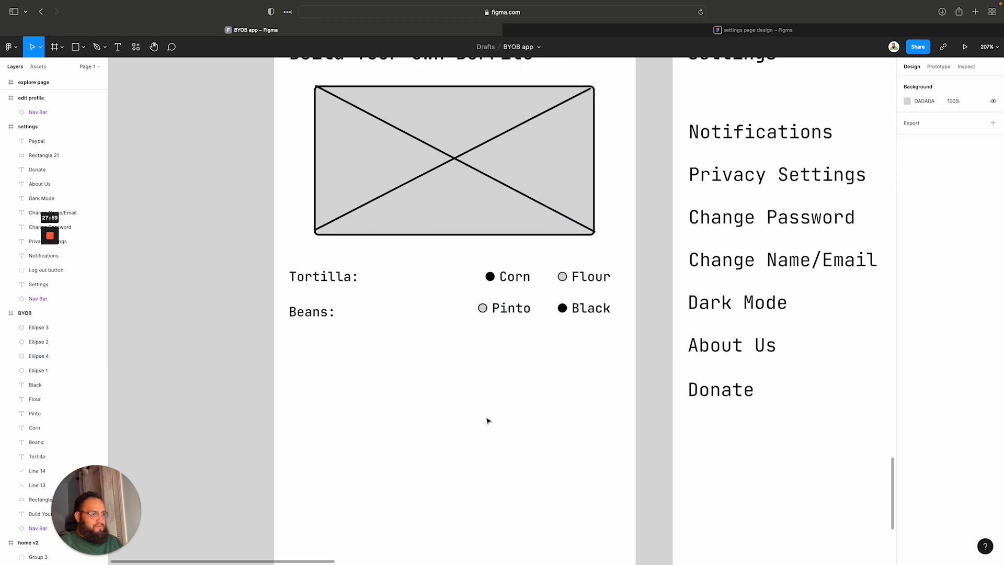
scroll(486, 420, up, 5)
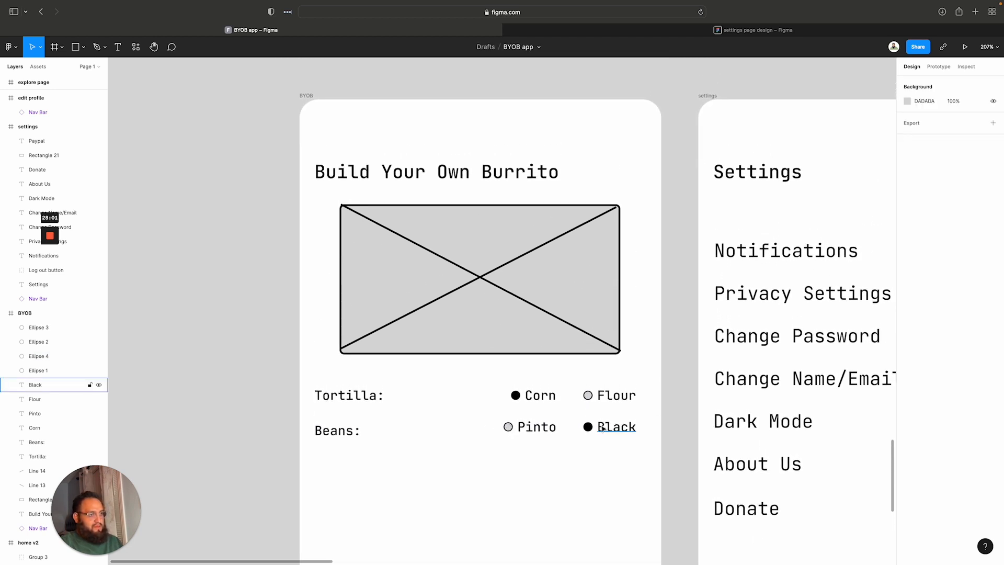
scroll(601, 429, down, 4)
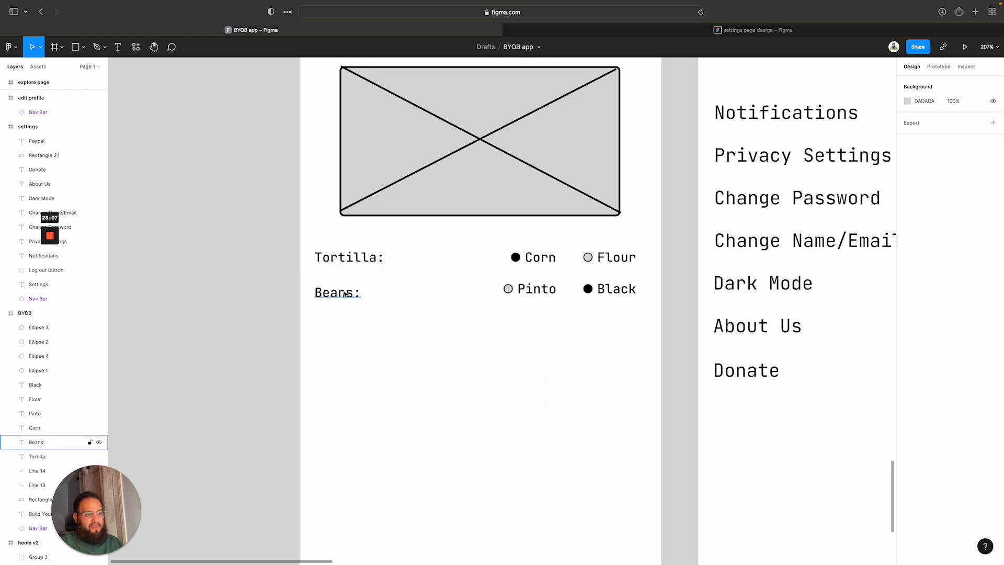
drag(342, 293, 315, 326)
double_click(345, 328)
click(348, 325)
text(Fill:)
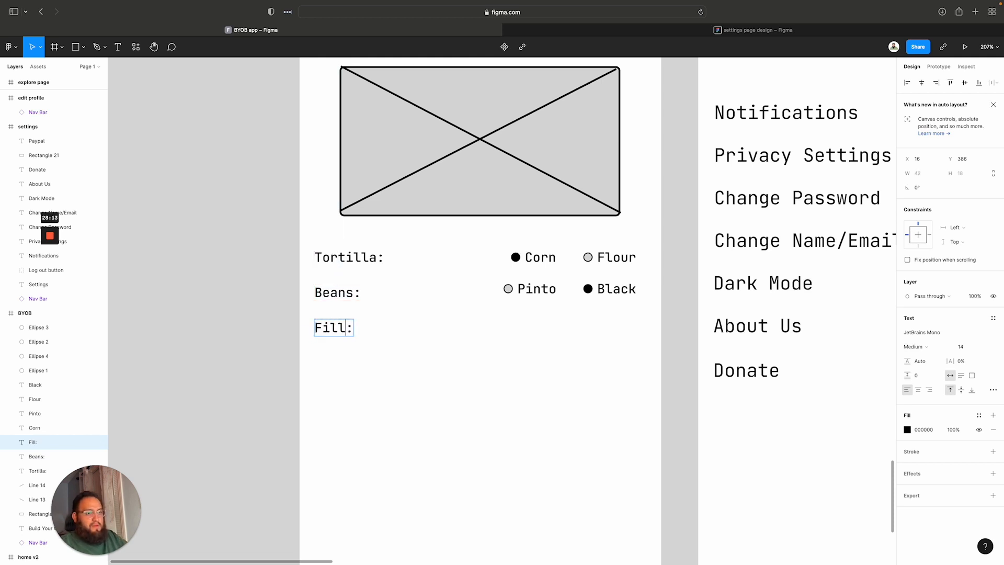
text(in)
key(BackSpace)
key(BackSpace)
key(BackSpace)
key(BackSpace)
Rename the duplicated label below Beans: to "Protien:"
text(PRotein)
key(BackSpace)
key(BackSpace)
key(BackSpace)
key(BackSpace)
key(BackSpace)
text(ro)
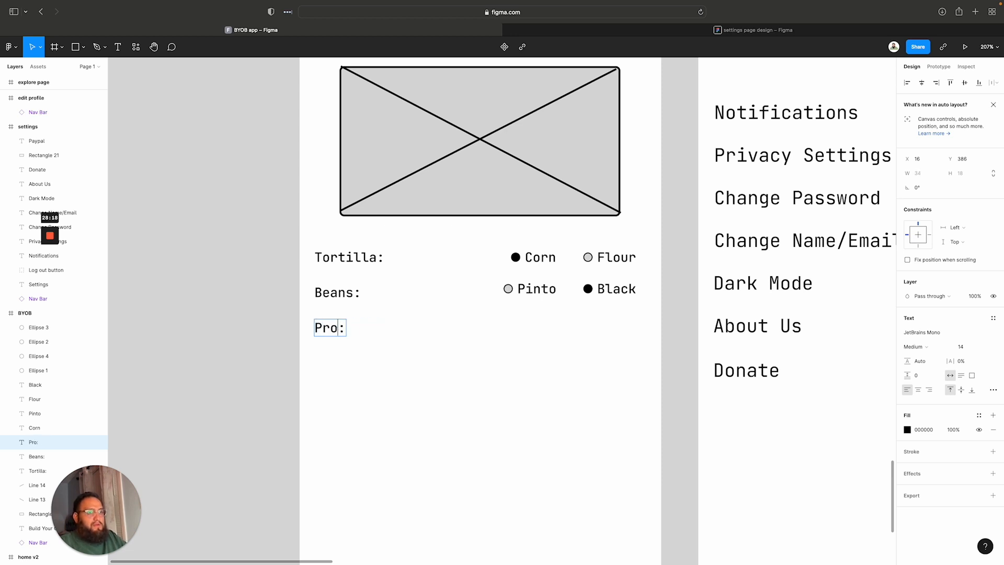
text(tien)
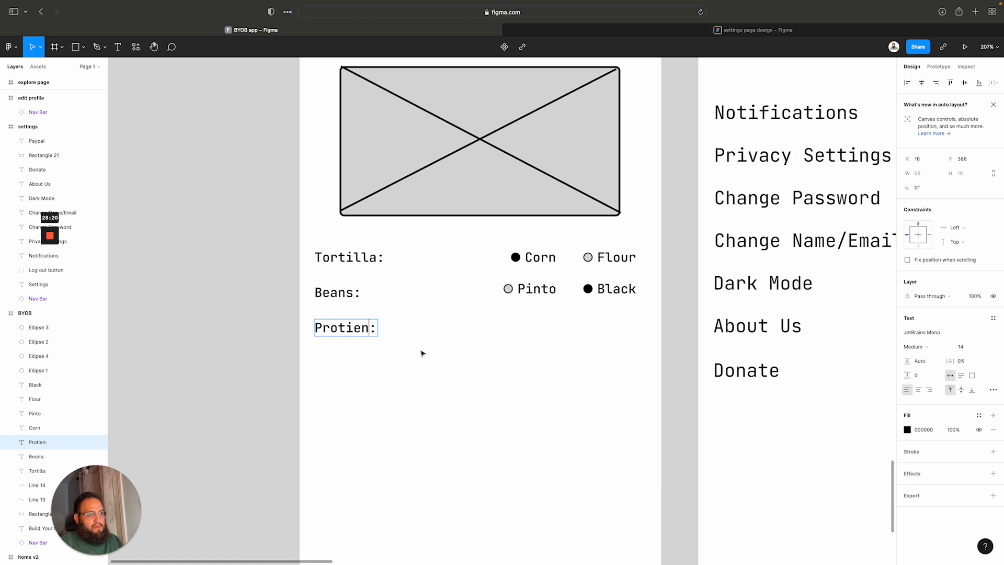
key(Escape)
click(496, 334)
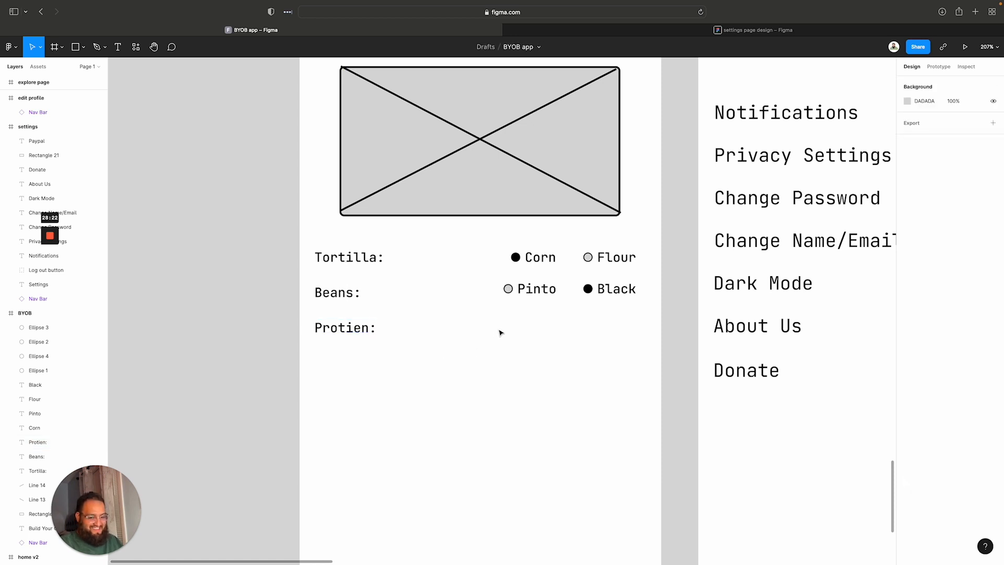
Copy the Pinto option with its grey circle beside the Protien: label and duplicate it into a row of three
drag(560, 309, 423, 330)
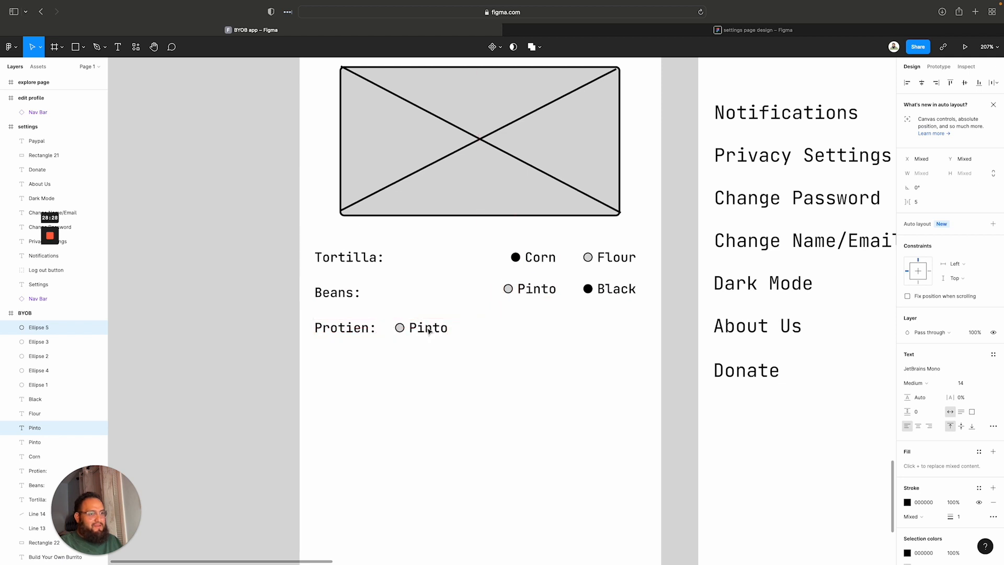
click(447, 342)
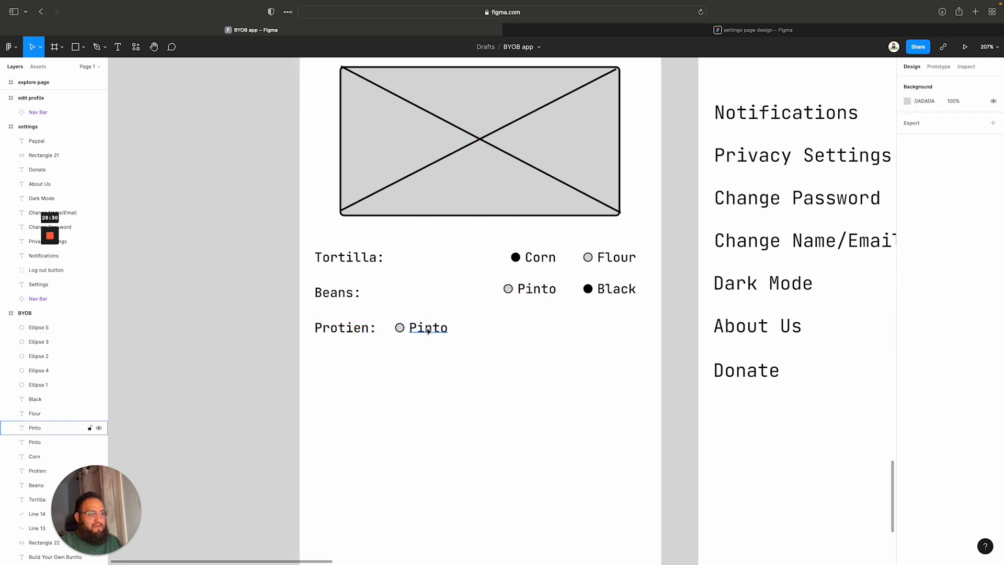
drag(455, 341, 397, 322)
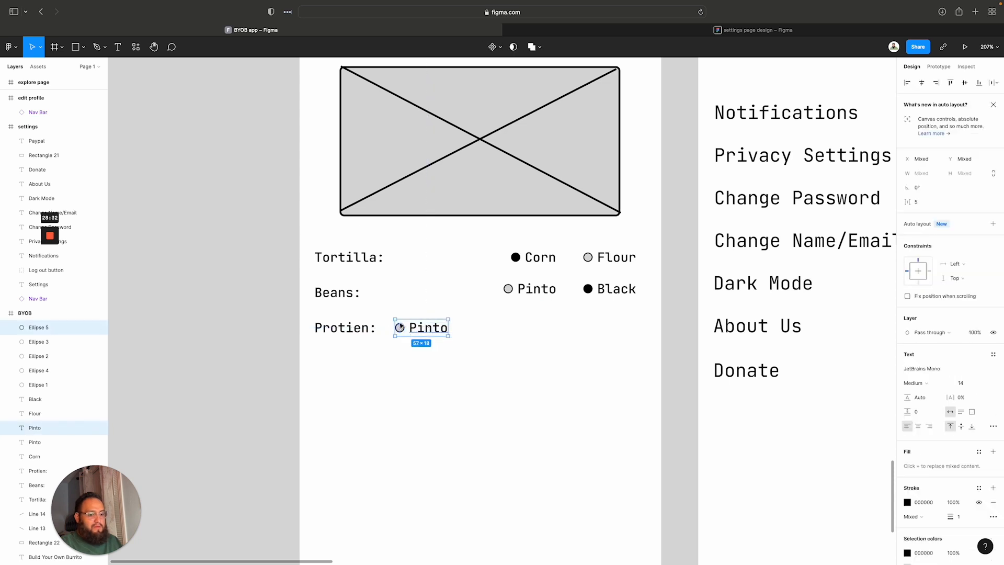
key(super+d)
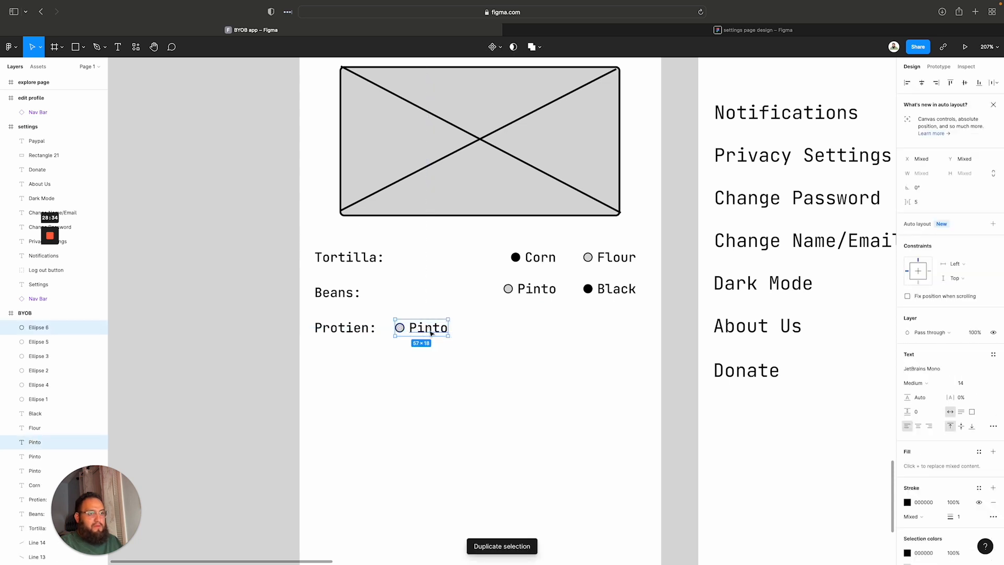
drag(431, 332, 494, 333)
key(super+d)
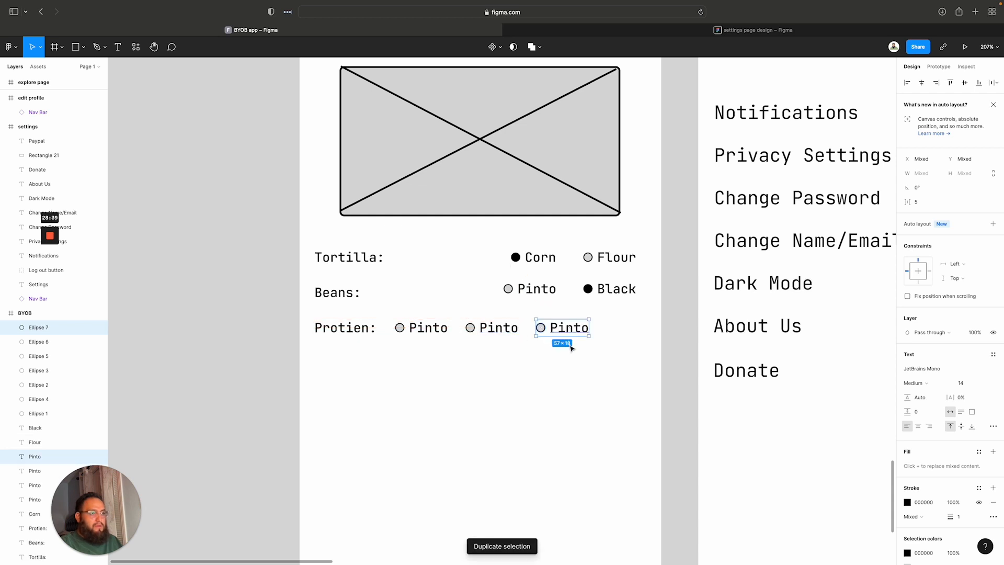
Duplicate the Pinto option three more times to form a second row of three below the first protein row
key(super+d)
drag(633, 331, 447, 355)
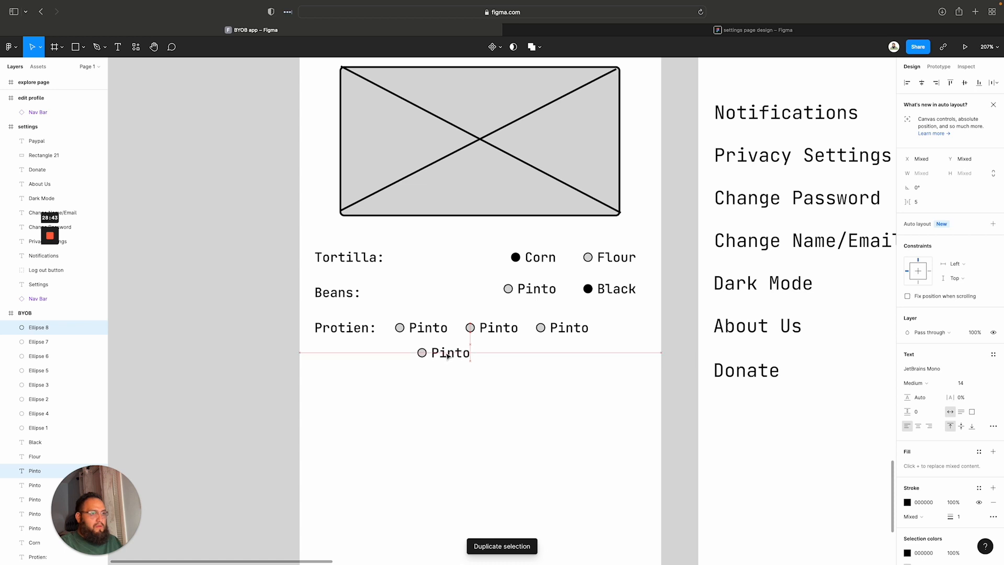
key(super+d)
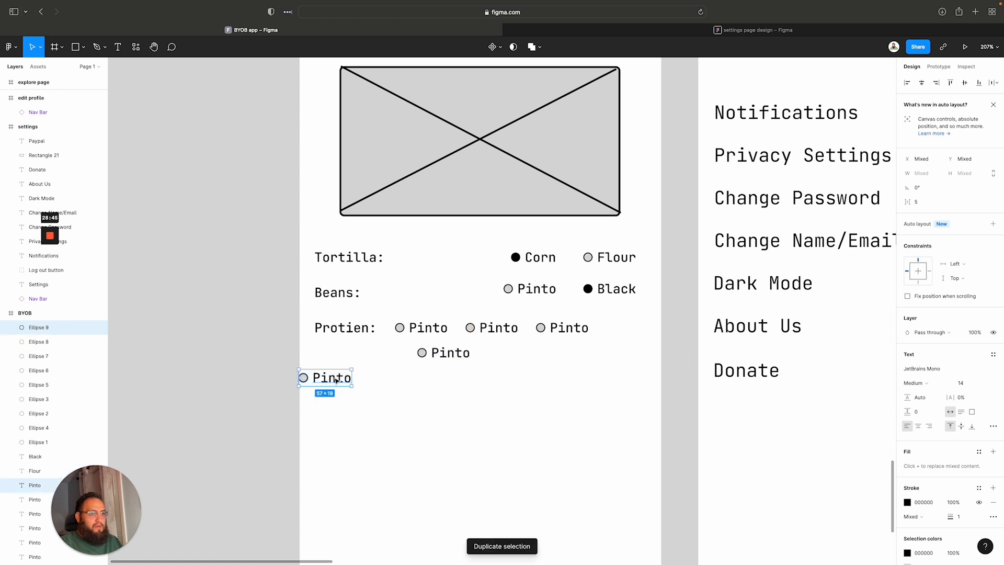
drag(336, 380, 524, 354)
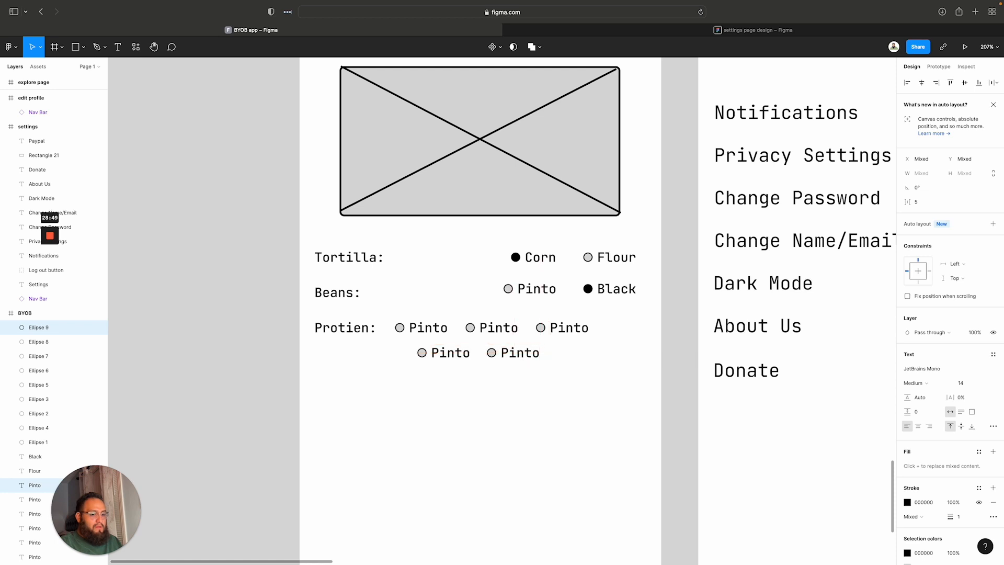
key(super+d)
click(548, 402)
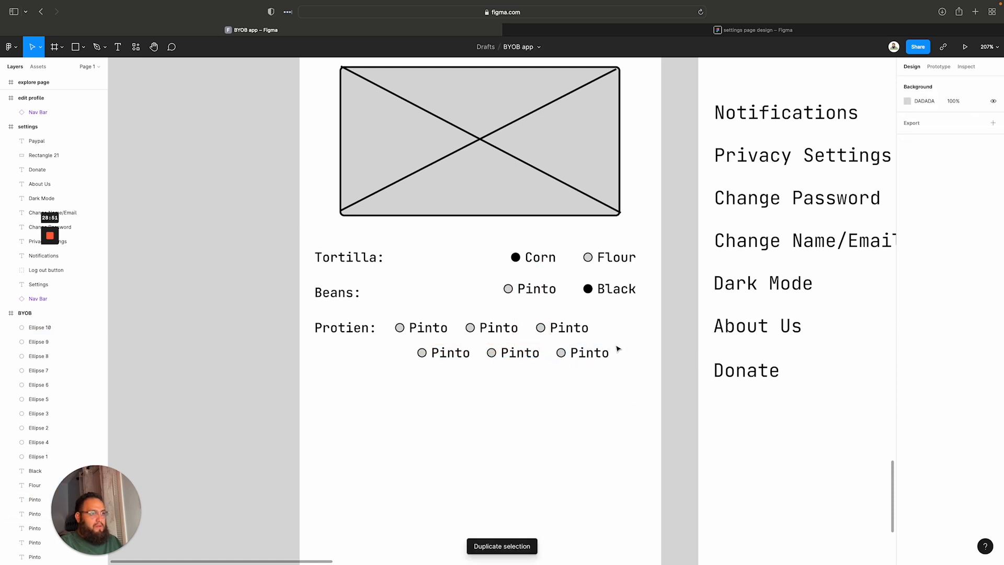
Move both rows of protein options right so their right edges line up with Flour and Black above
drag(601, 335, 396, 321)
drag(459, 330, 505, 335)
click(622, 385)
drag(626, 379, 398, 348)
drag(483, 356, 502, 356)
click(560, 374)
Rename the first two options in the upper protein row to Asada and Fajitas
click(473, 324)
double_click(477, 325)
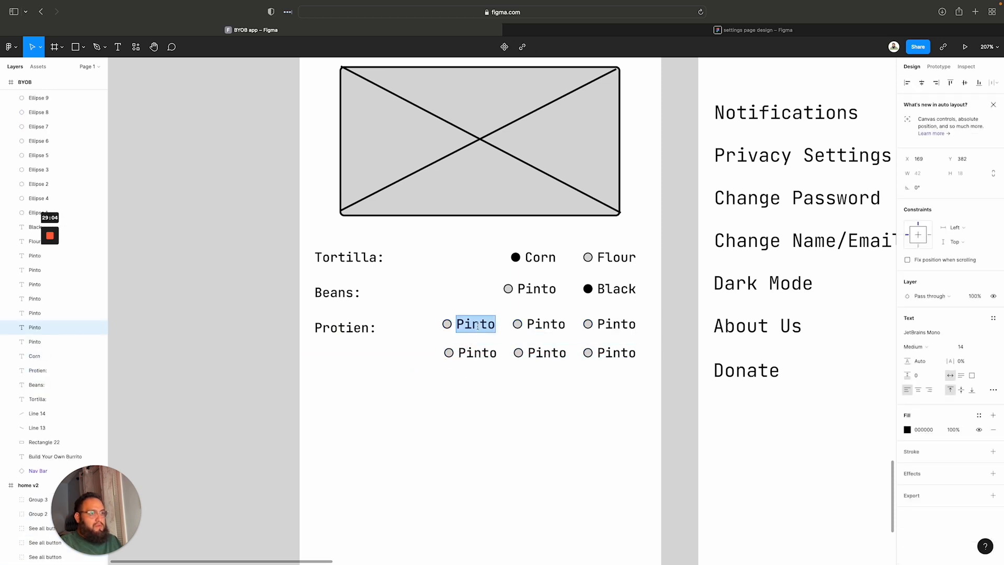
text(Ste)
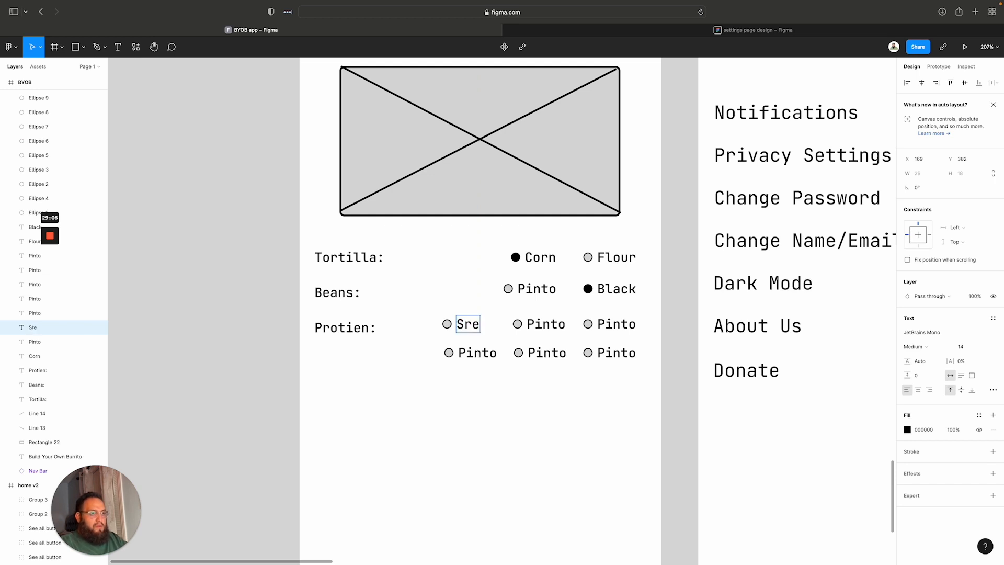
key(BackSpace)
key(BackSpace)
key(BackSpace)
text(Asada)
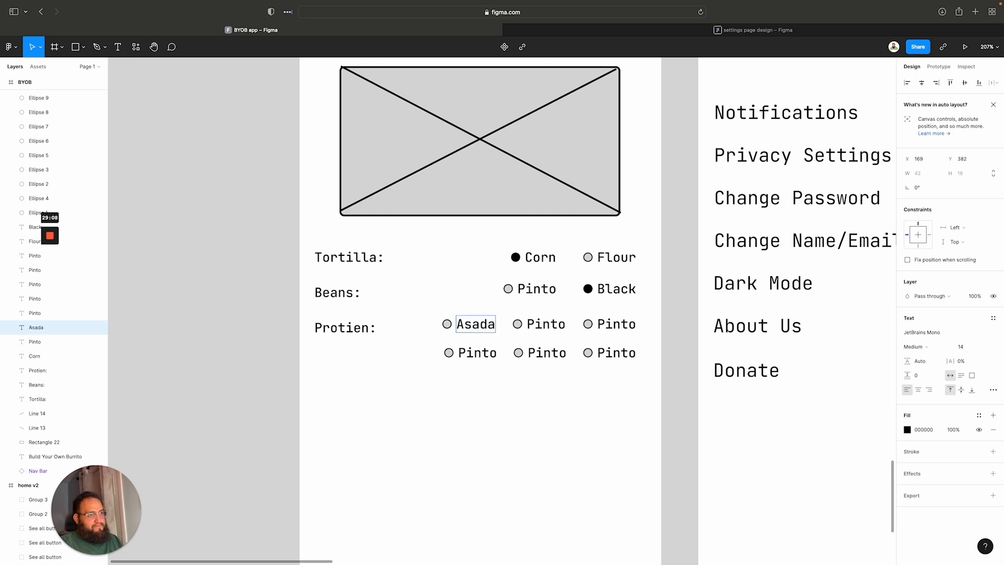
click(553, 325)
double_click(554, 325)
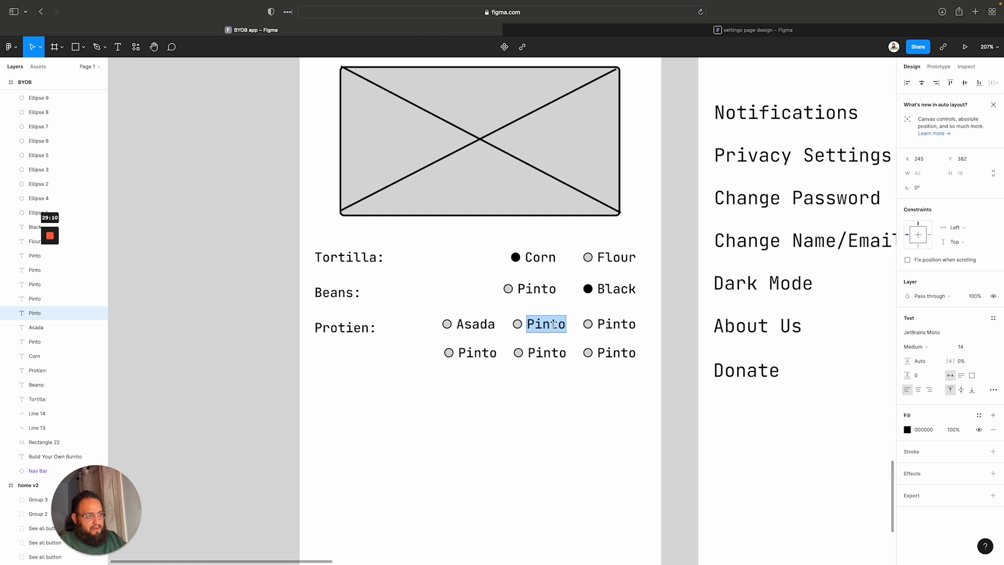
text(Fajitas)
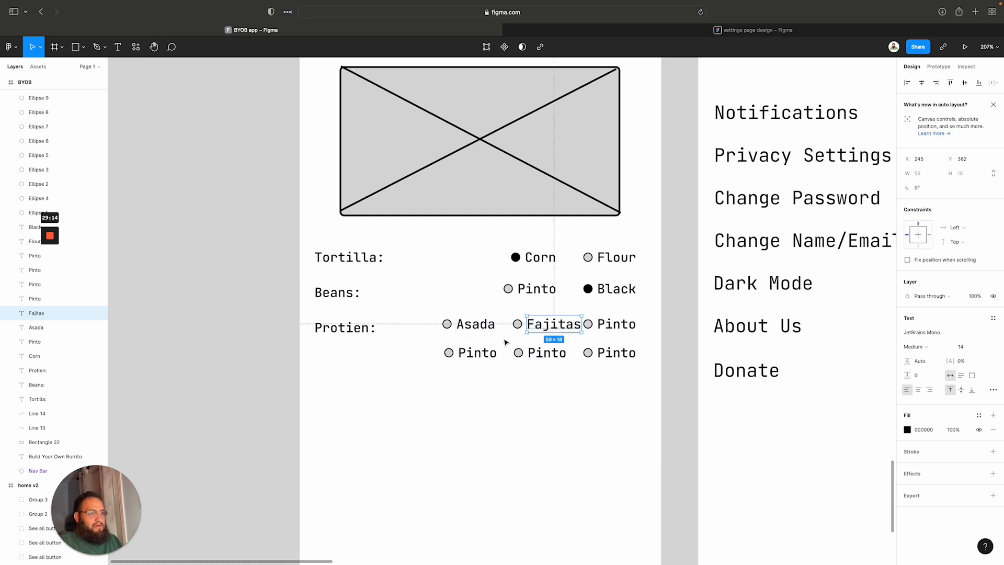
Shift the Asada and Fajitas options with their circles left to make room for the third option
click(531, 370)
mouse_move(496, 336)
mouse_down()
mouse_move(455, 324)
mouse_move(471, 318)
mouse_move(500, 333)
mouse_up()
key(super+z)
drag(476, 325, 517, 326)
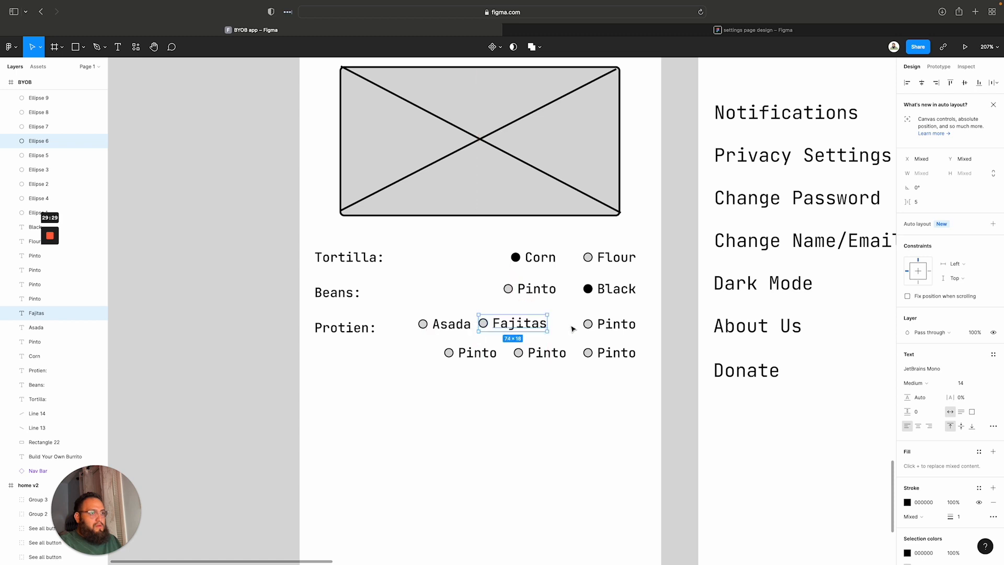
click(572, 325)
Rename the third upper protein option to "Al Pastor" and move it with its circle left, right-aligned with the labels above
click(619, 324)
double_click(619, 324)
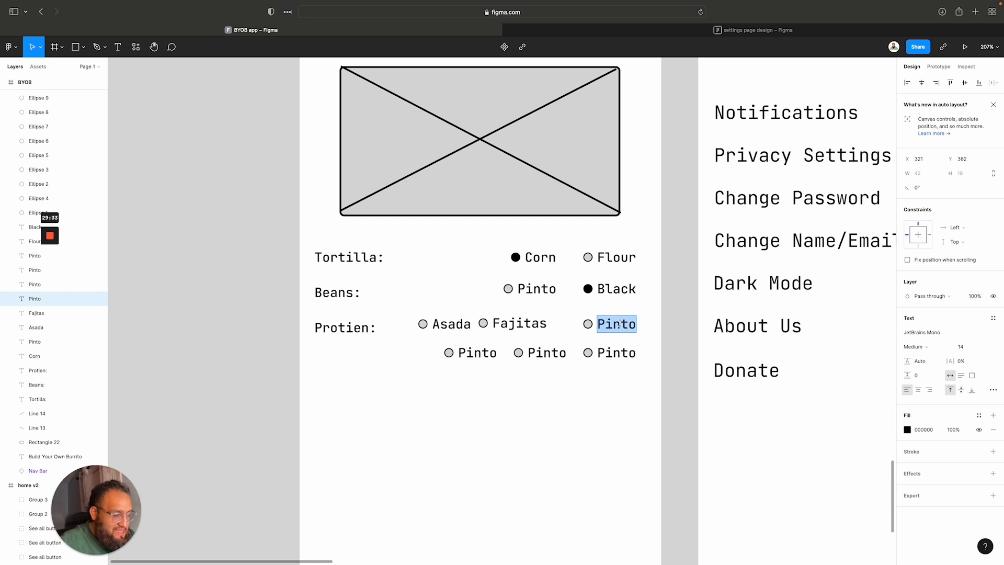
text(Al Pastor)
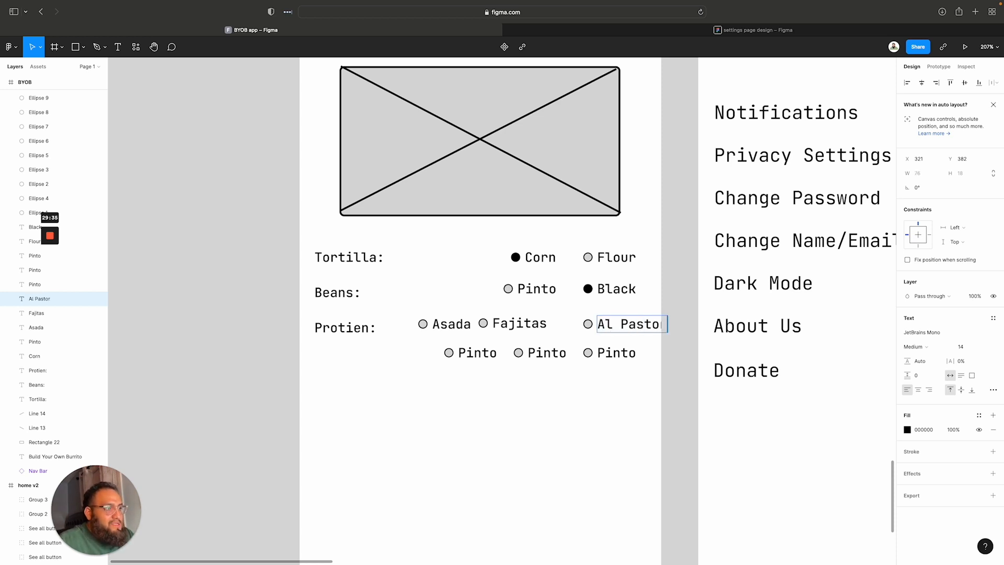
scroll(605, 323, right, 1)
key(Escape)
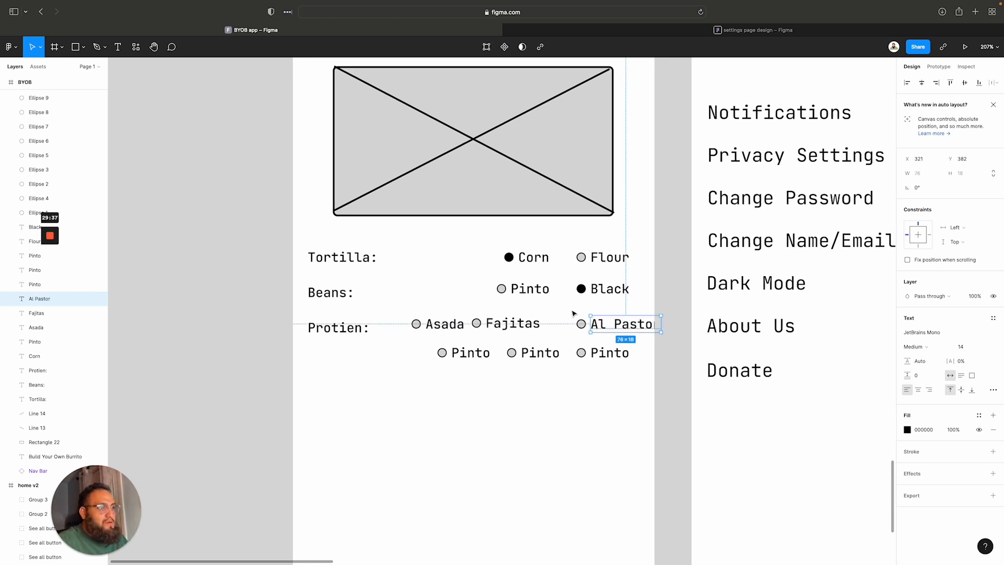
shift+click(588, 323)
drag(624, 325, 601, 322)
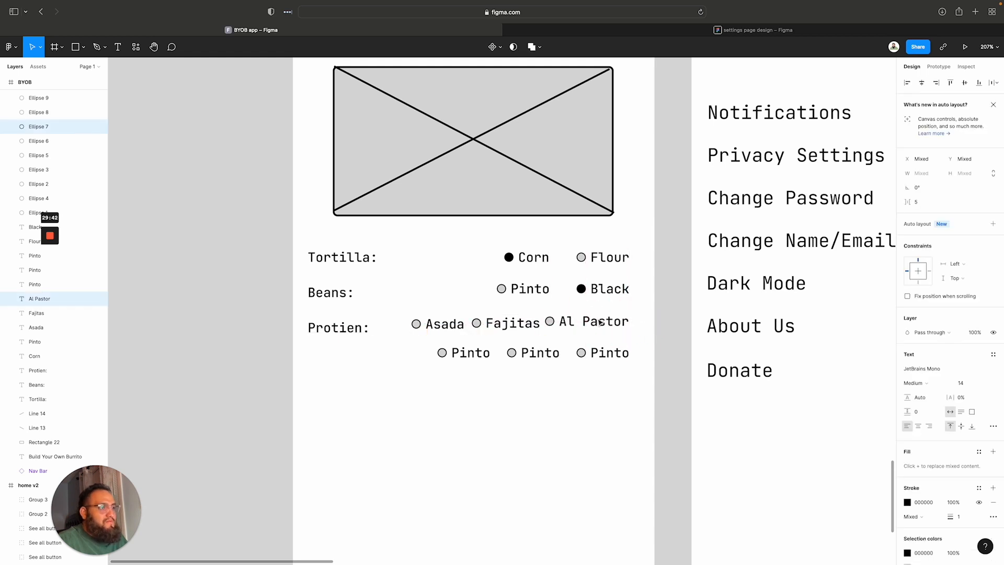
click(500, 339)
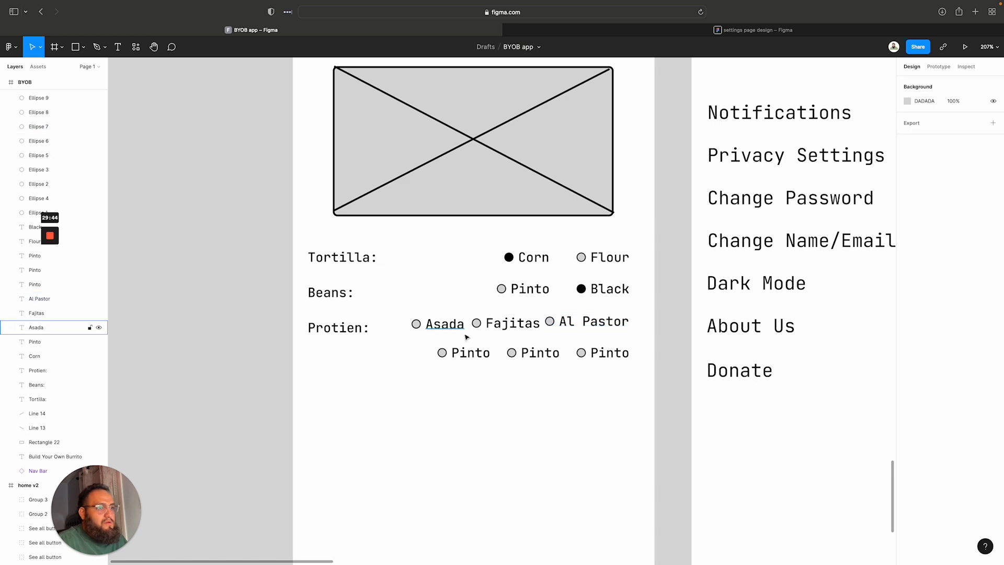
Move the Asada option farther left and place the Fajitas option level with Al Pastor, leaving space between the options
drag(466, 341, 427, 319)
scroll(415, 320, left, 1)
key(super+z)
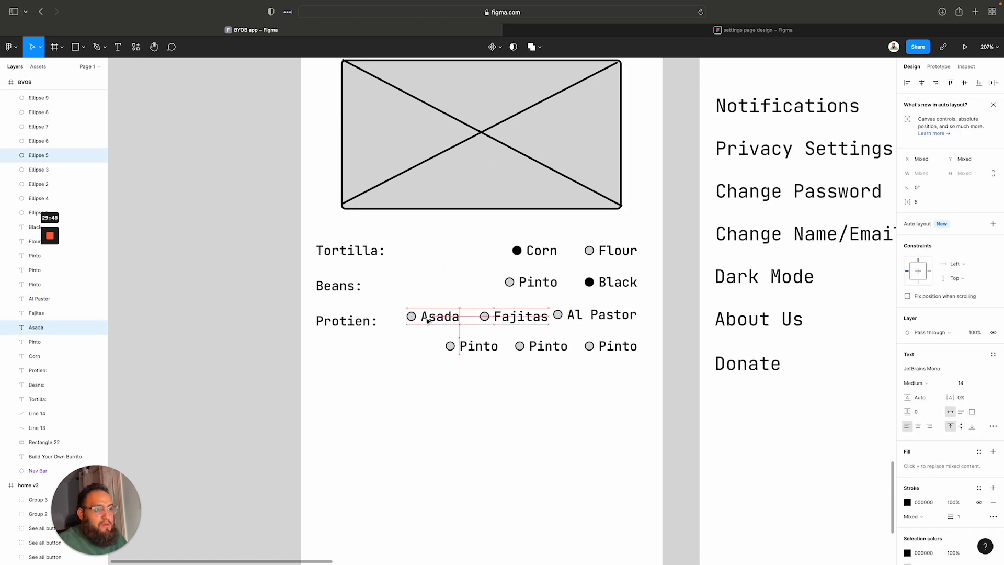
click(500, 334)
click(520, 316)
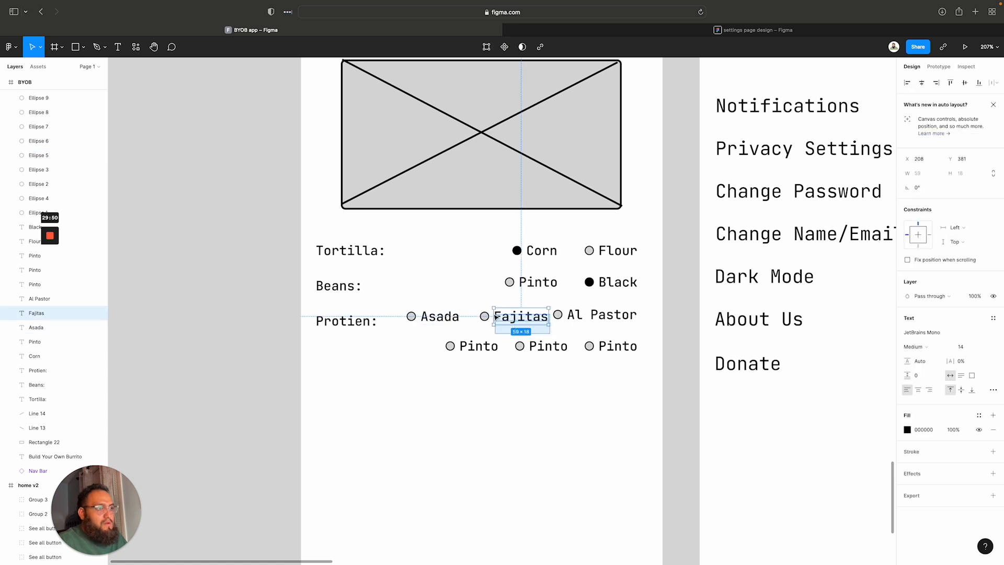
shift+click(484, 316)
drag(509, 317, 503, 316)
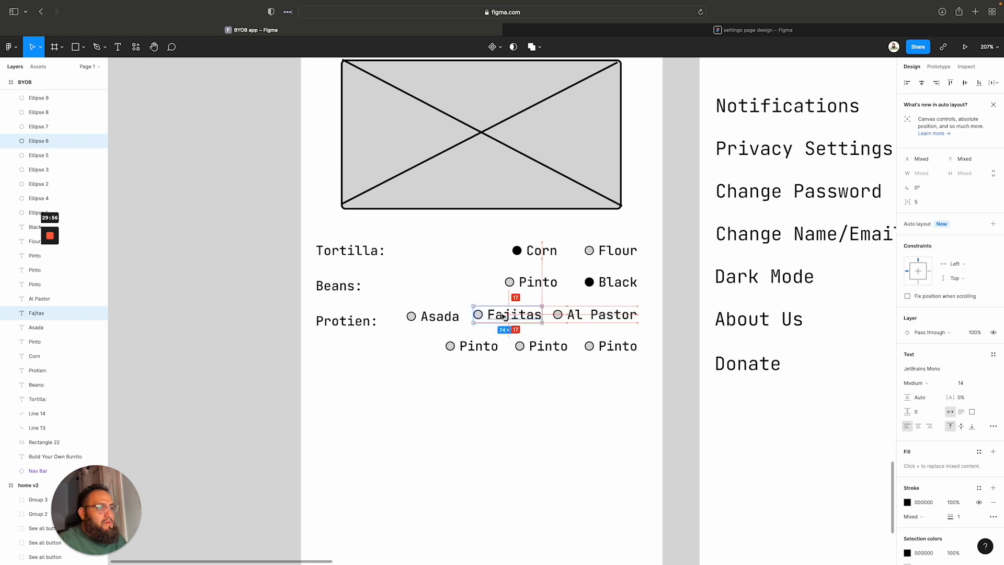
click(558, 336)
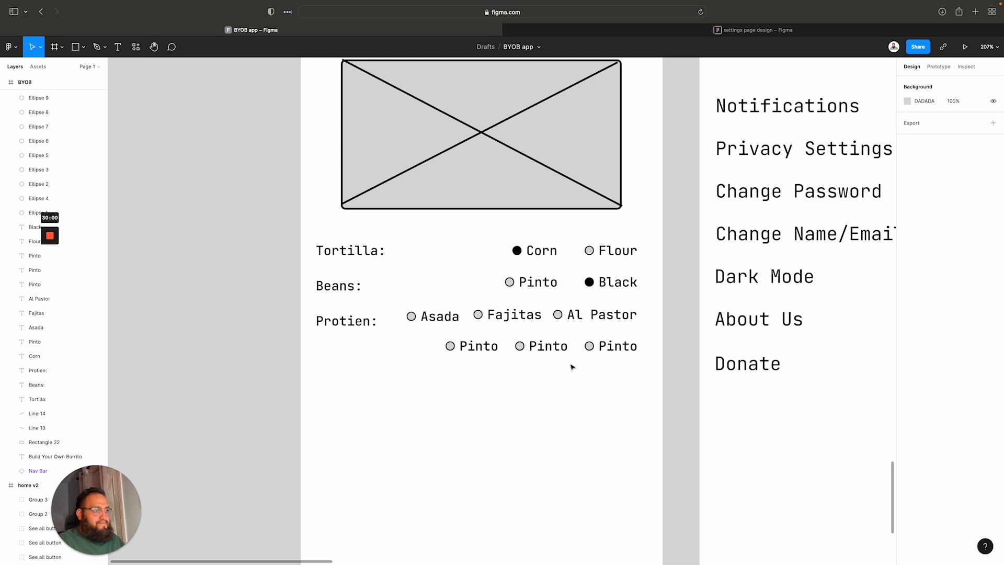
Move the first two Pinto options in the lower protein row left, away from the last one
drag(572, 367, 425, 335)
drag(562, 346, 498, 347)
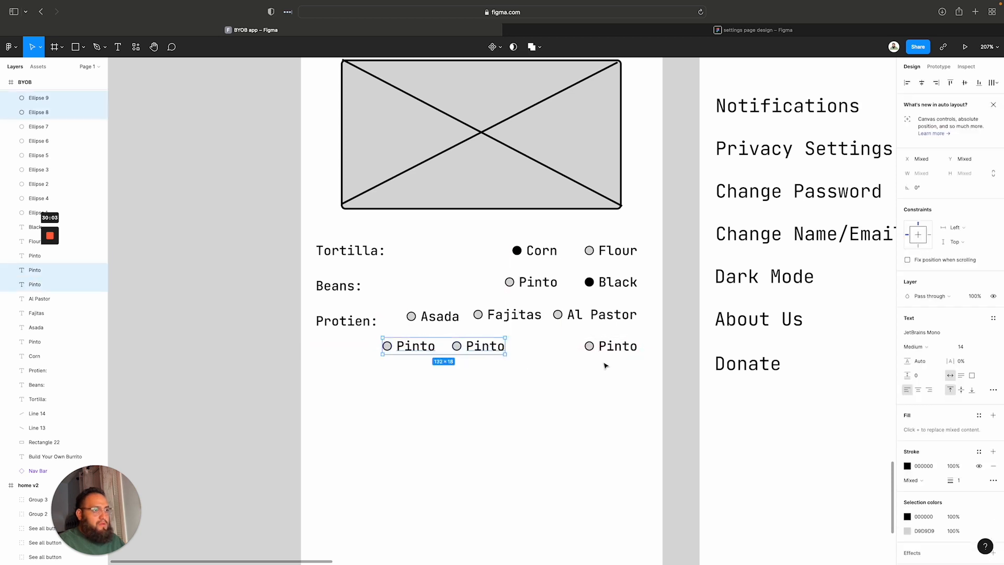
Rename the last option in the lower protein row to Soya
click(605, 375)
click(612, 348)
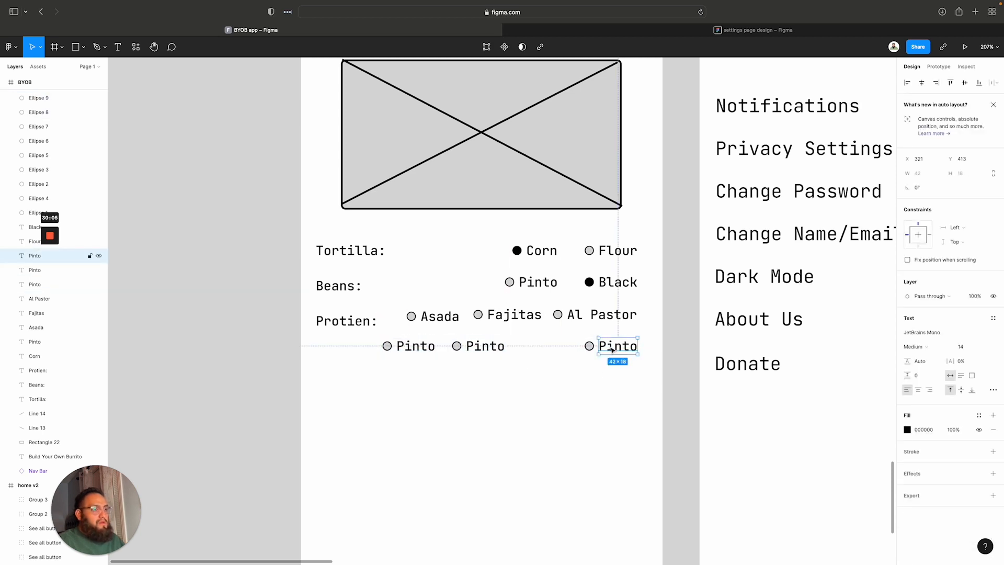
double_click(611, 347)
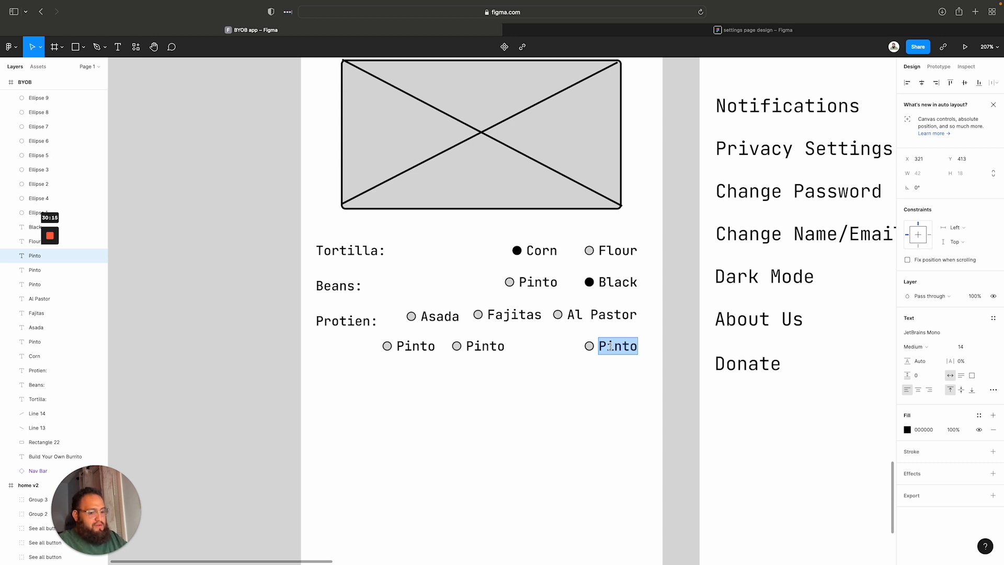
text(Soya)
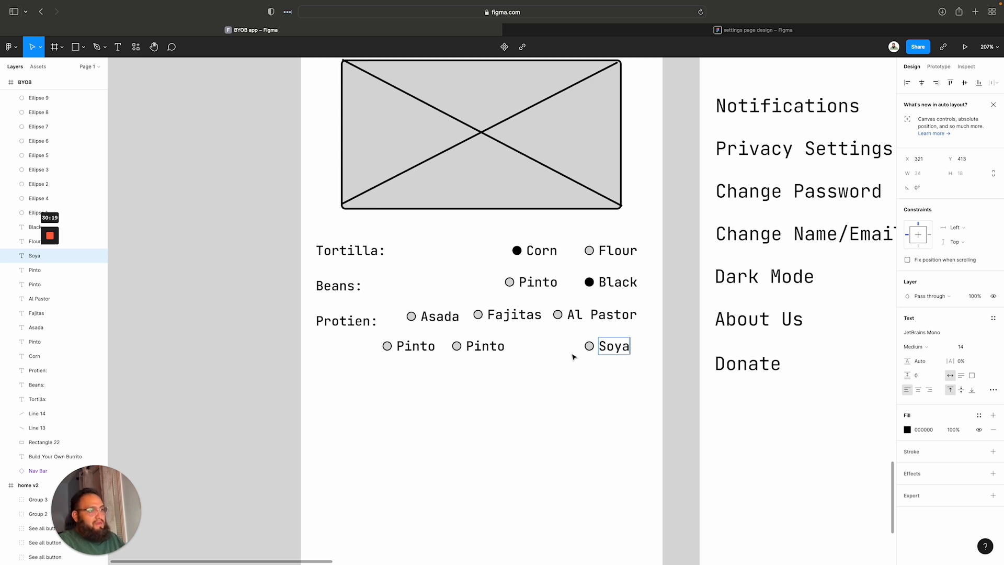
key(Escape)
click(503, 376)
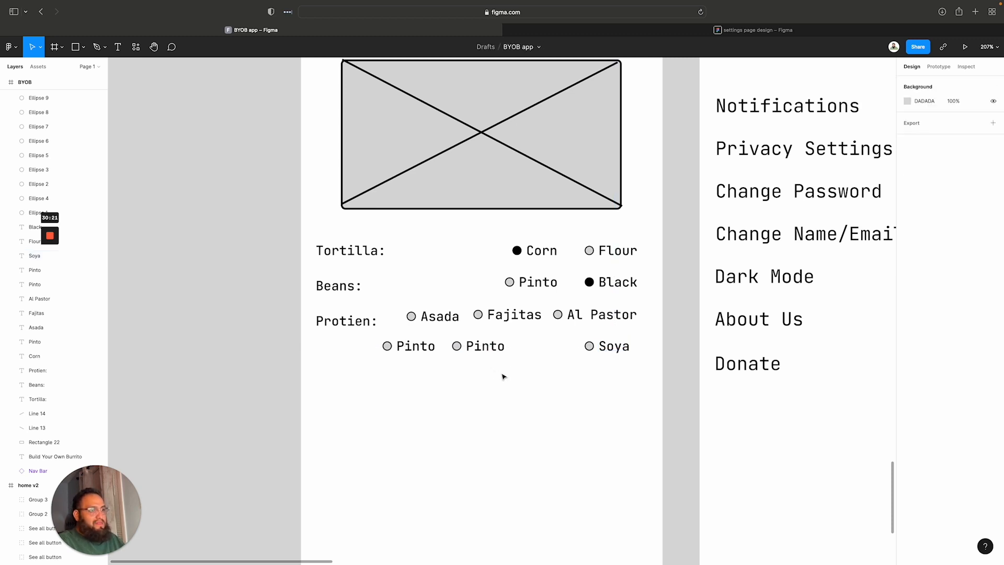
Move the lower row's middle Pinto option under the beans row's Pinto, and rename the last protein option to Sofritas
drag(510, 370, 537, 347)
double_click(537, 346)
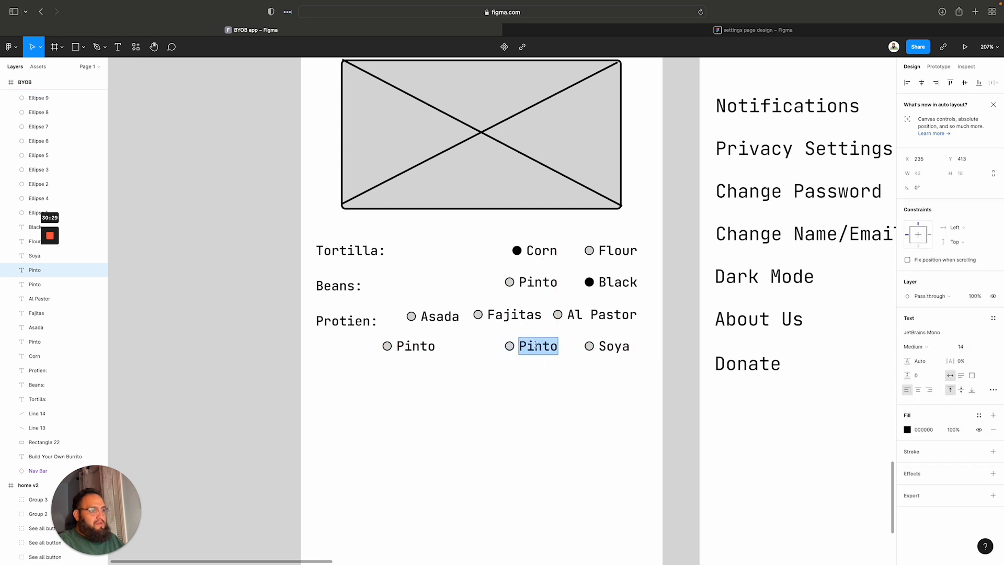
double_click(625, 345)
text(So)
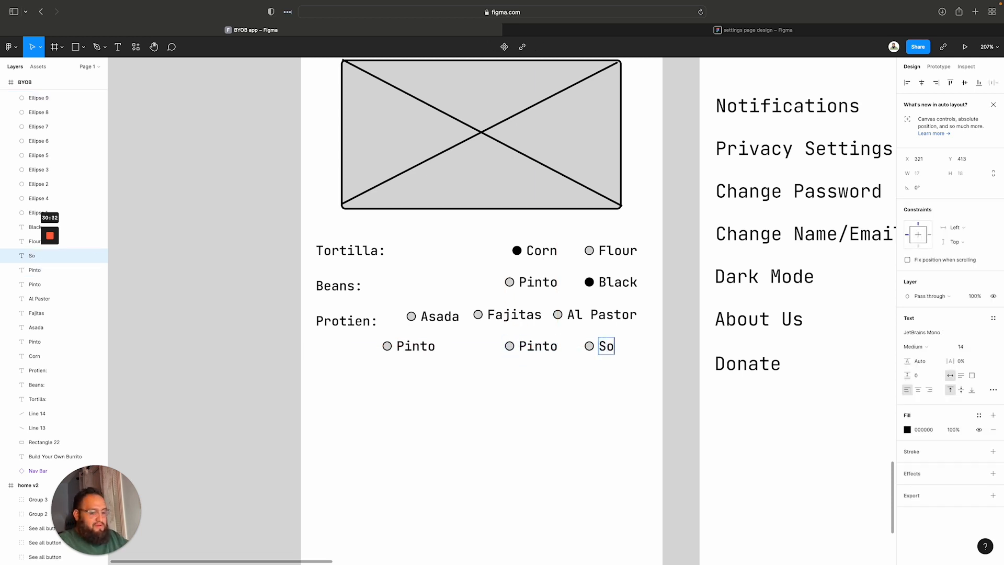
text(fritas)
scroll(632, 372, up, 1)
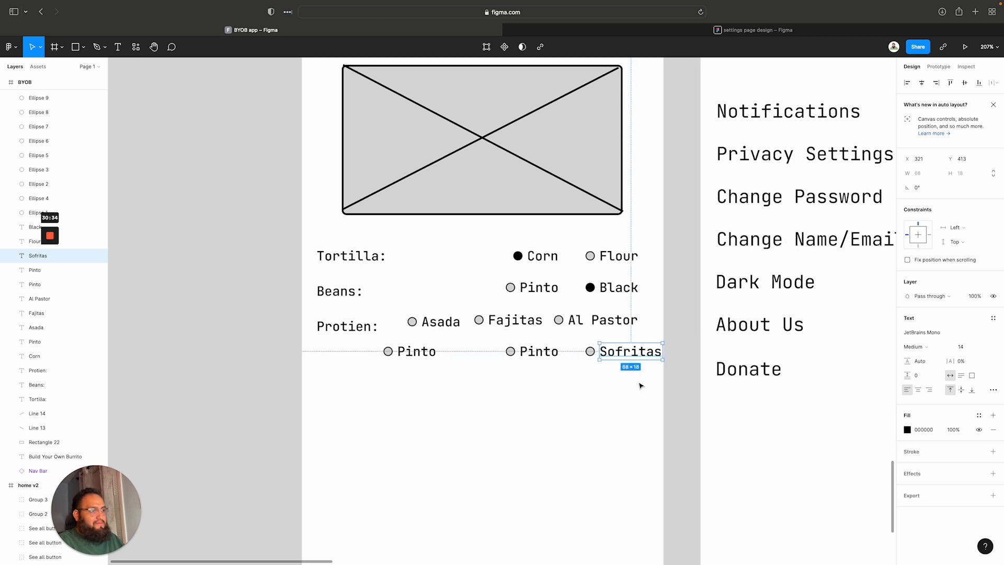
Move the Sofritas and middle Pinto protein options left so Sofritas ends flush with Al Pastor above
drag(638, 380, 497, 338)
click(564, 373)
mouse_move(532, 350)
mouse_down()
mouse_move(520, 352)
mouse_move(530, 355)
mouse_up()
Rename the middle Pinto option in the lower protein row to Roasted Veggies
double_click(528, 352)
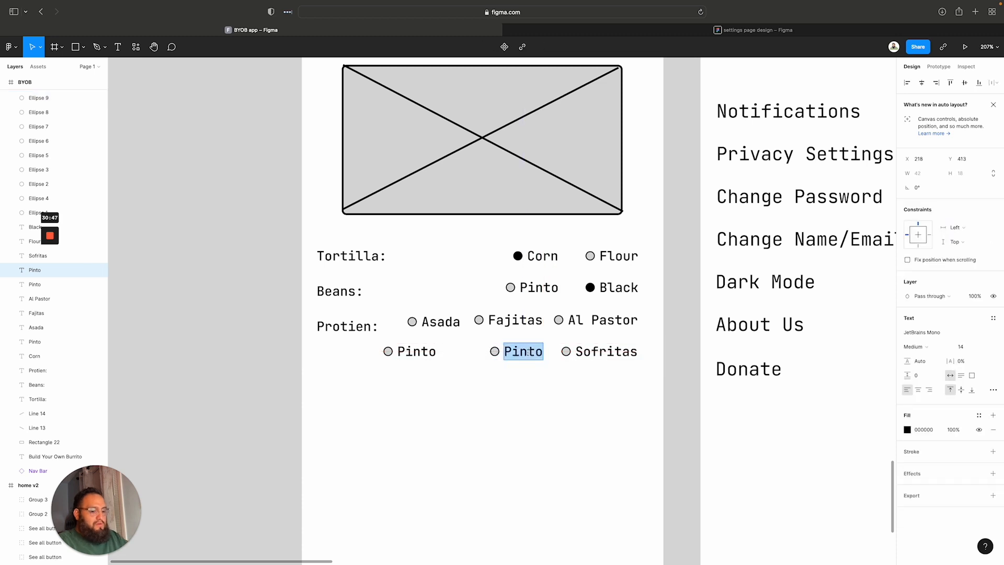
text(Roas)
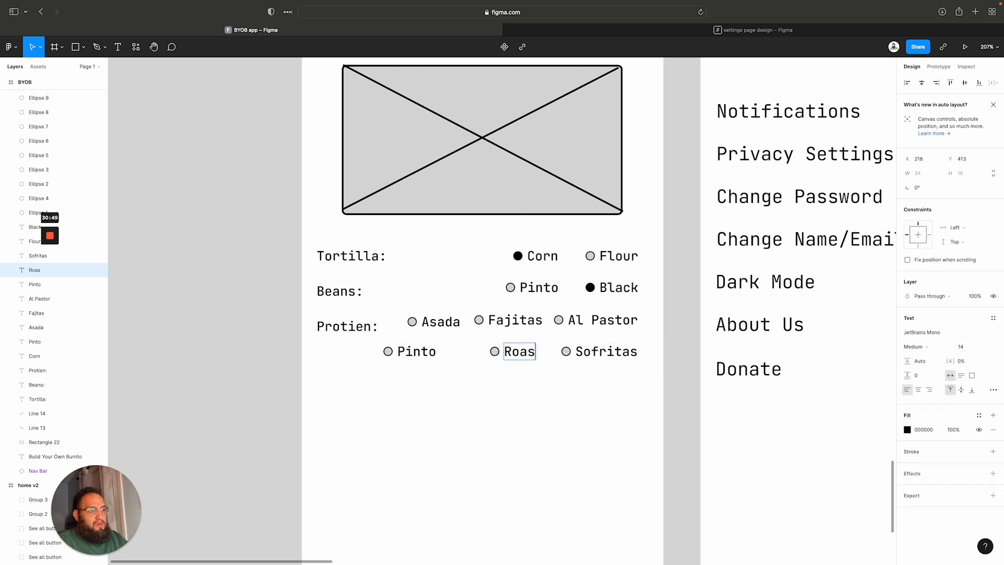
text(ted Veggies)
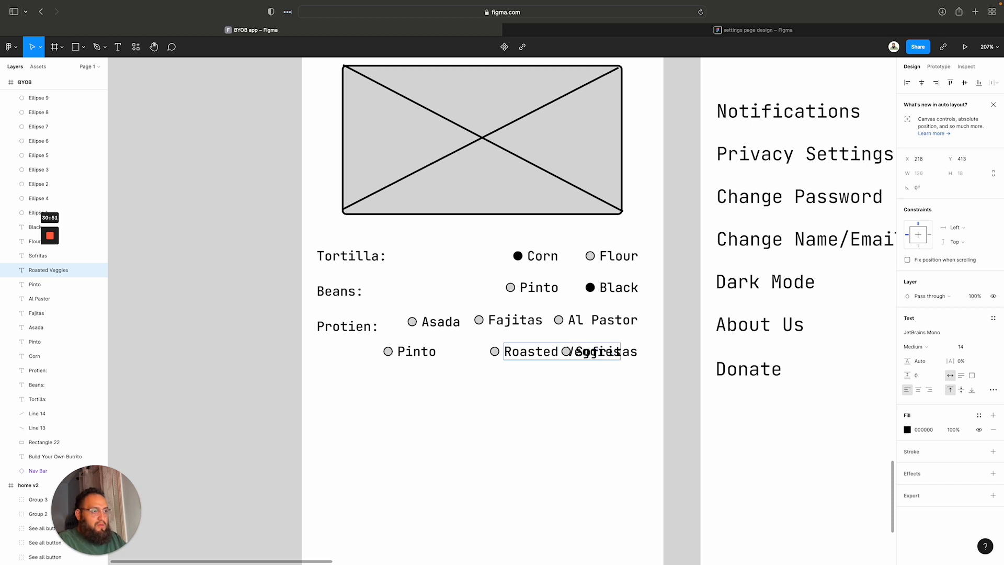
scroll(528, 352, up, 1)
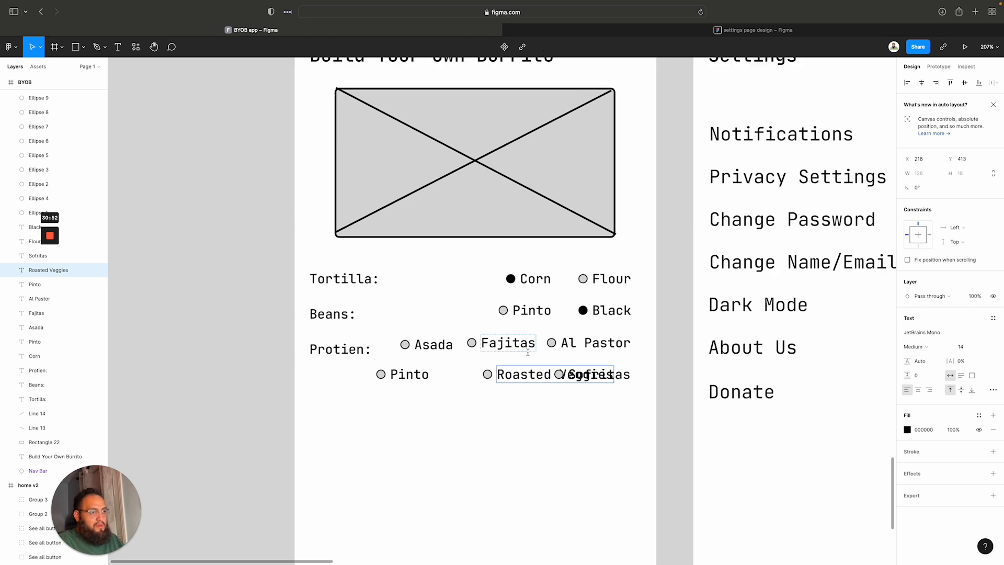
Shift the lower row's Pinto and Roasted Veggies options left so neither overlaps its neighbour or Sofritas
click(530, 405)
drag(471, 365, 375, 371)
click(554, 413)
drag(554, 414, 430, 364)
drag(494, 380, 475, 380)
click(479, 403)
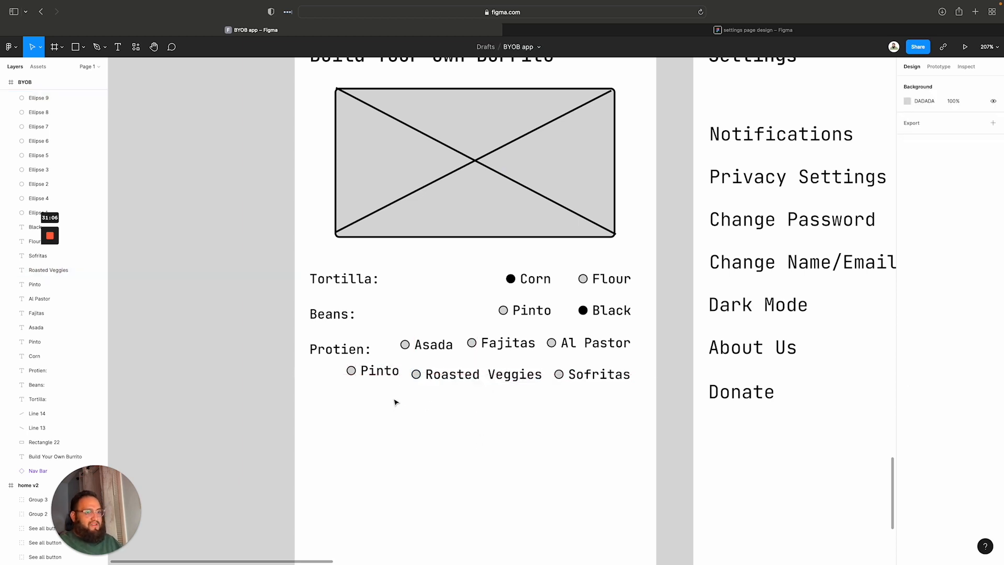
Move the lower protein row's Pinto option with its circle level with Roasted Veggies
click(380, 370)
shift+click(351, 370)
drag(372, 370, 371, 375)
click(388, 415)
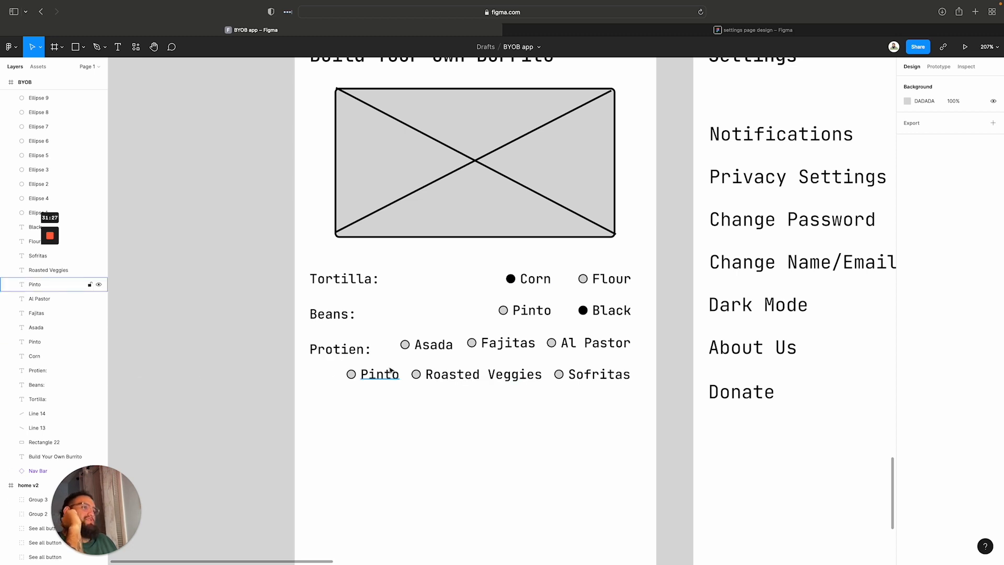
Delete the Pinto option and its radio circle from the lower protein row
scroll(464, 379, up, 1)
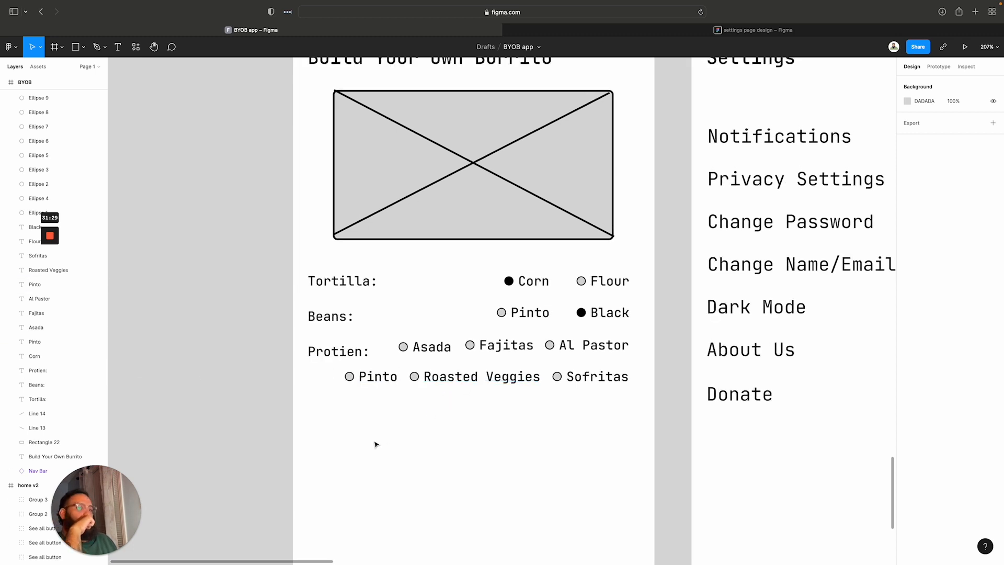
scroll(402, 392, down, 1)
drag(397, 390, 331, 371)
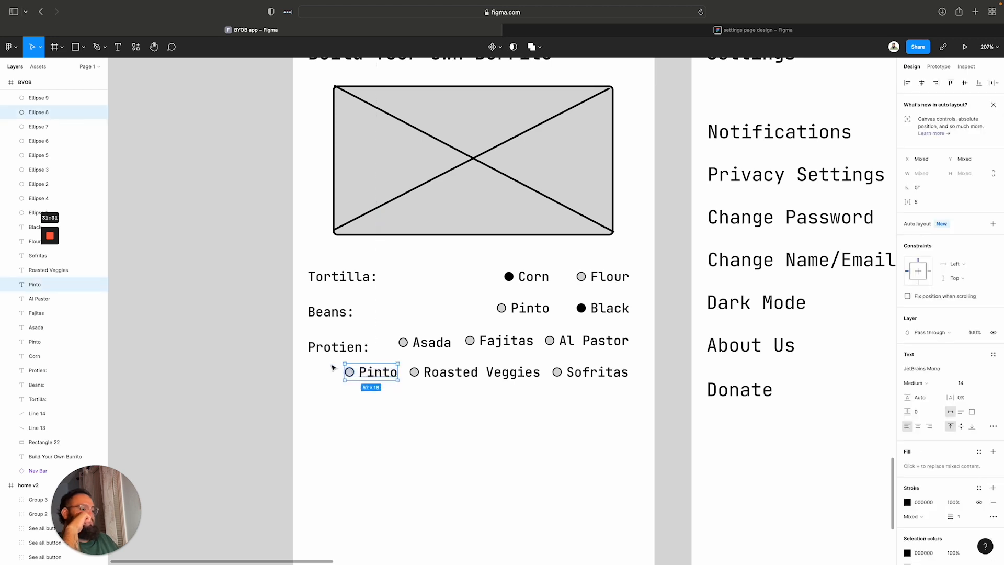
key(Delete)
Fill the radio circle beside Sofritas with the black document colour to show it as selected
scroll(332, 368, left, 2)
scroll(333, 367, up, 1)
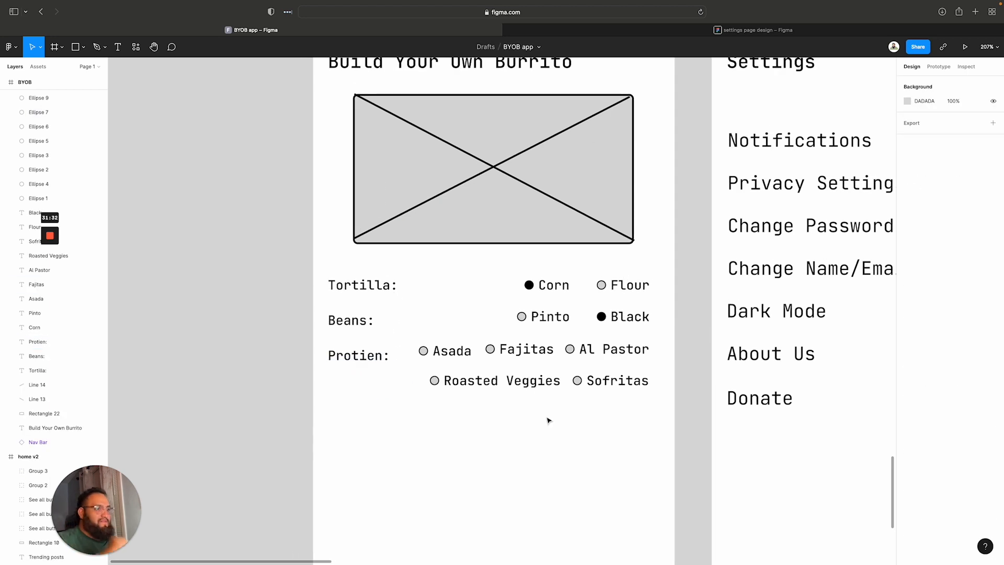
click(575, 381)
scroll(582, 390, down, 1)
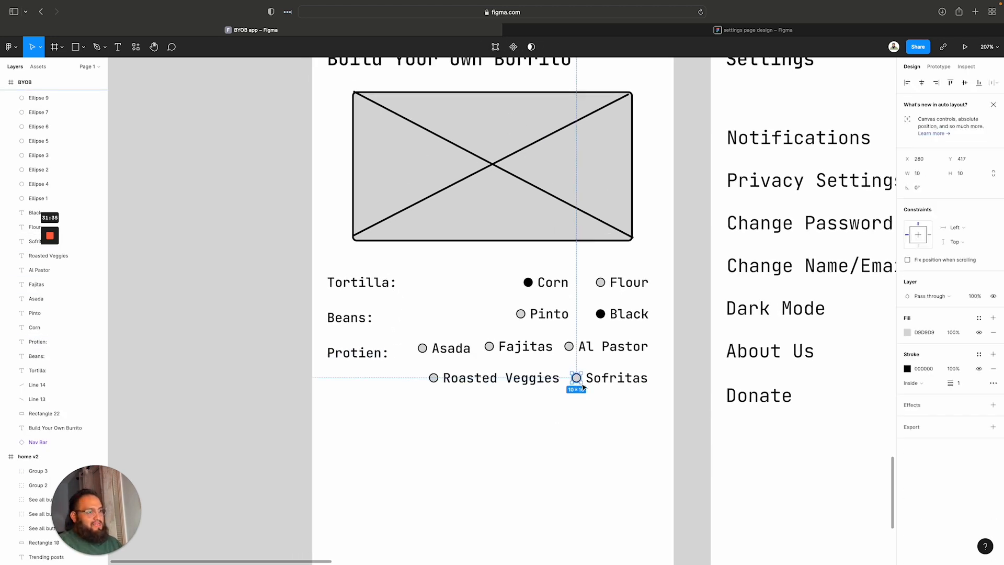
scroll(583, 388, down, 1)
click(909, 332)
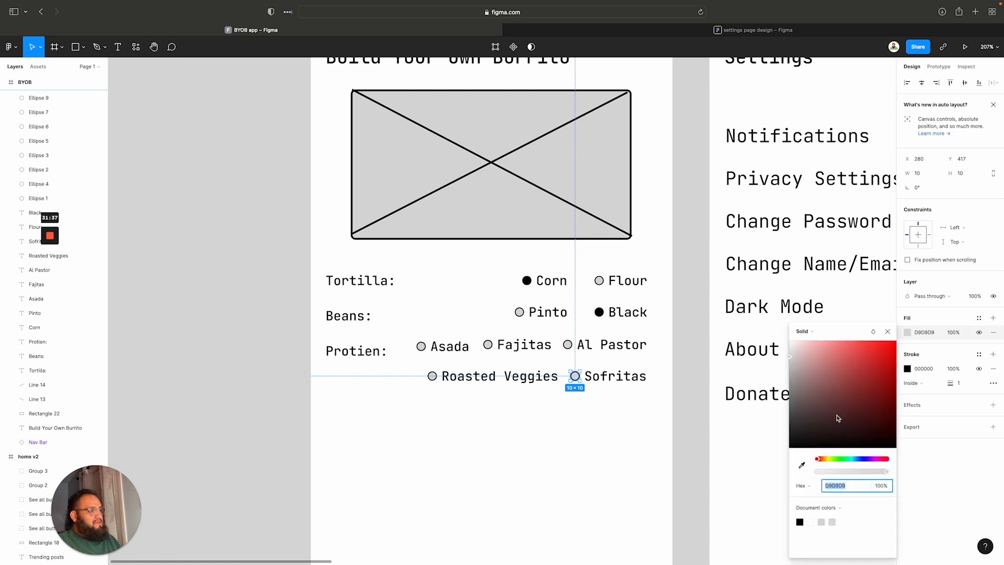
click(801, 522)
click(513, 476)
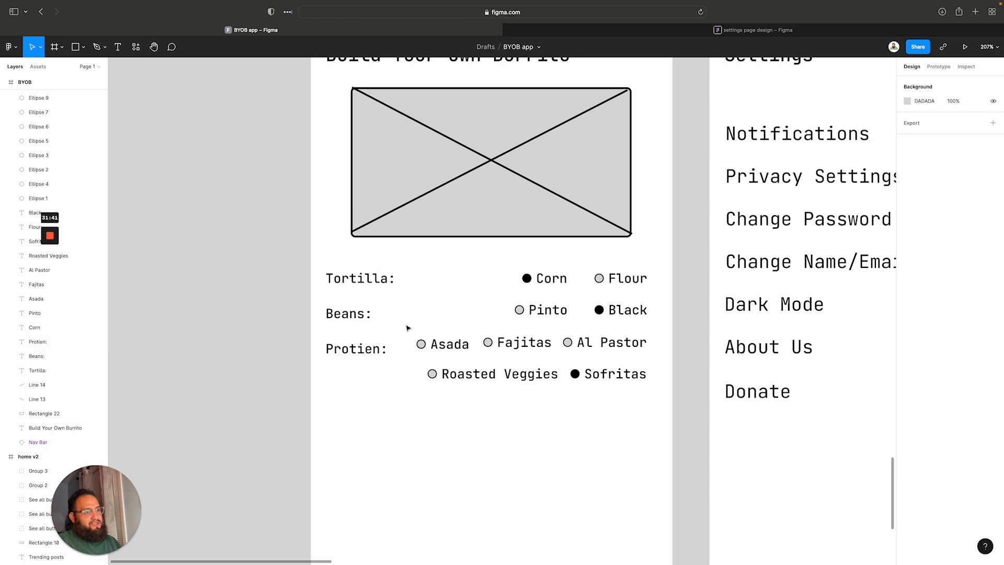
scroll(544, 416, down, 1)
scroll(553, 412, up, 2)
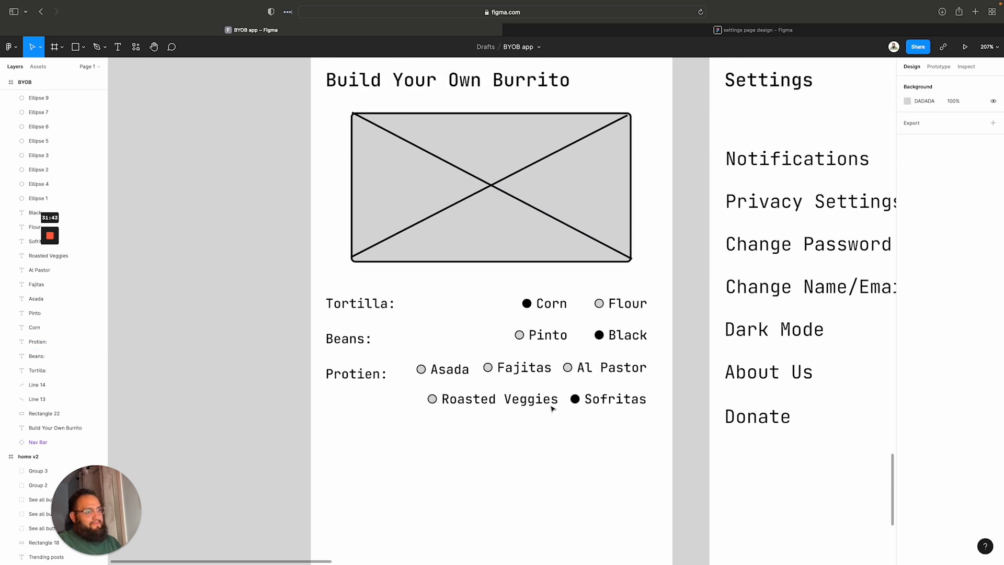
scroll(552, 408, down, 2)
scroll(370, 427, down, 3)
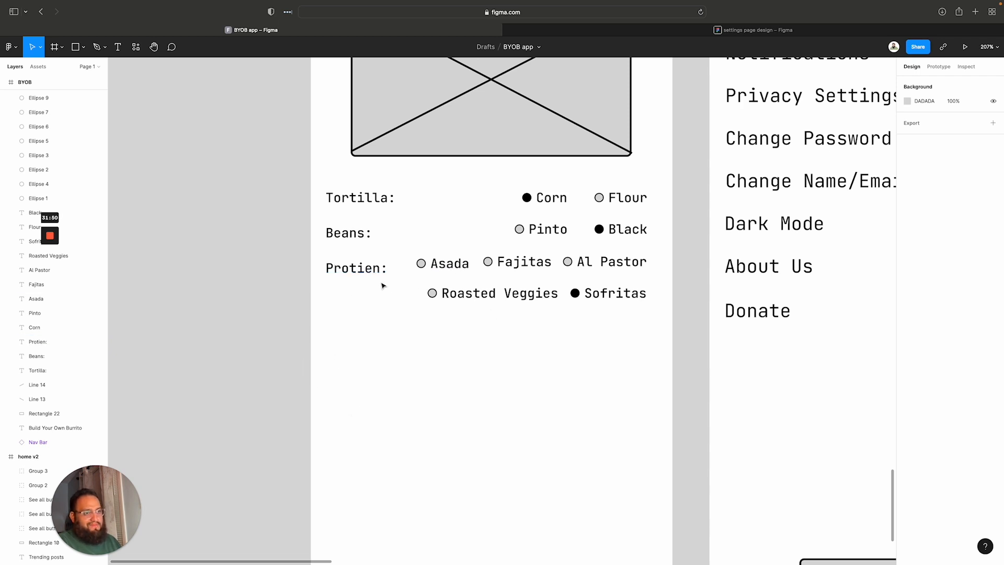
drag(361, 267, 358, 327)
double_click(385, 325)
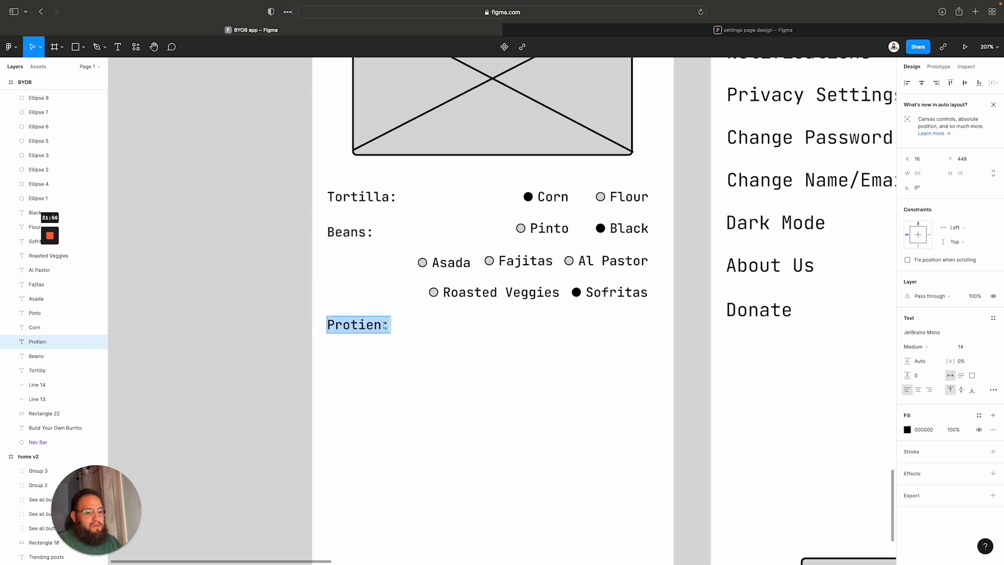
key(Escape)
key(ctrl+z)
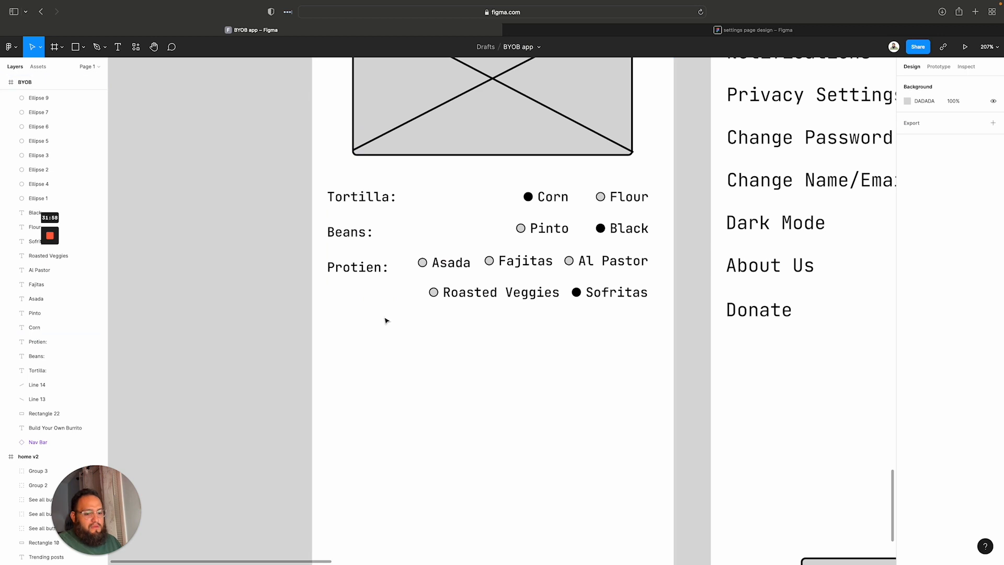
Duplicate the "Protien:" label below the protein rows and change the copy's word to Toppings
drag(367, 275, 360, 330)
scroll(359, 330, down, 1)
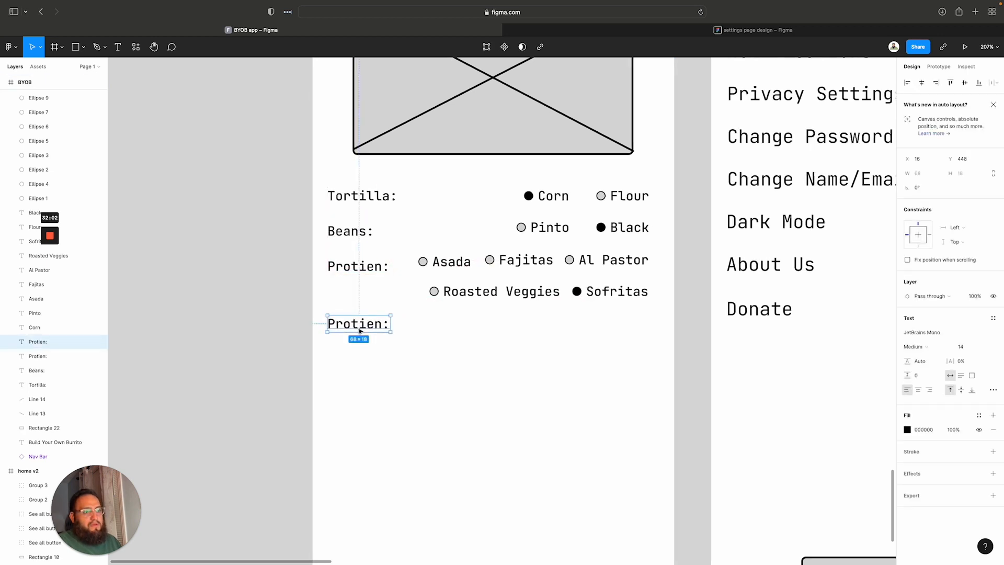
double_click(360, 330)
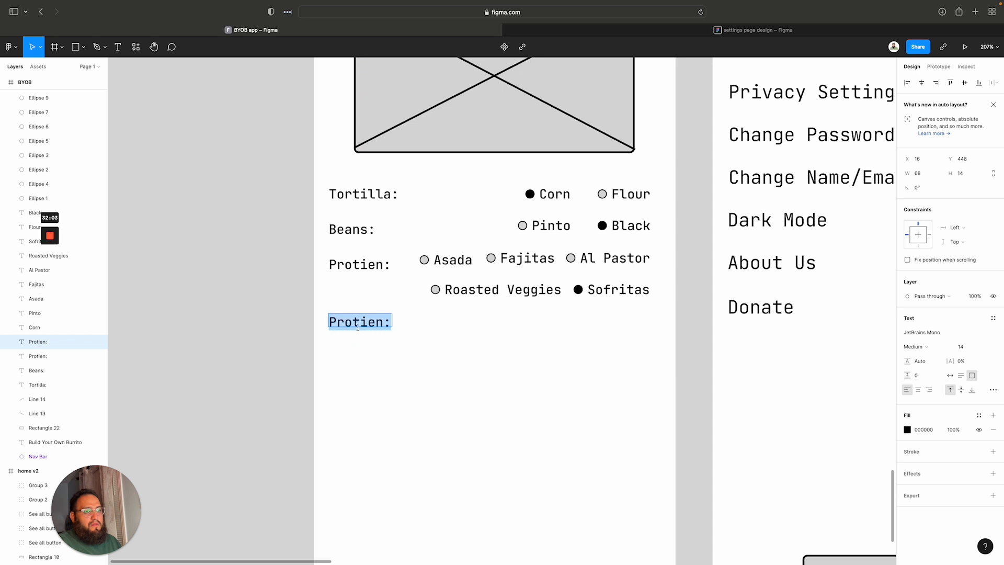
click(384, 321)
drag(378, 320, 325, 319)
text(Tin:)
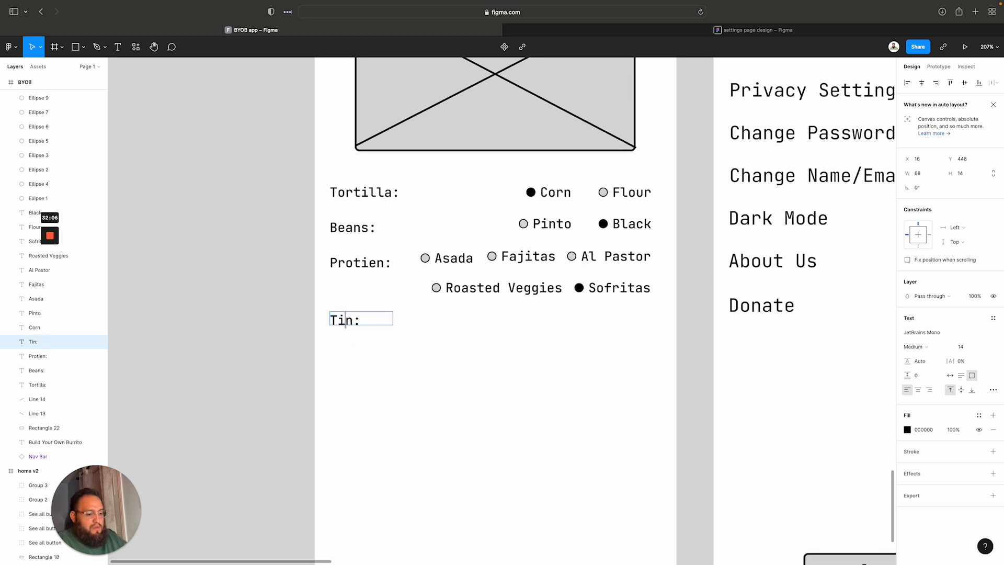
key(BackSpace)
text(oppingsn)
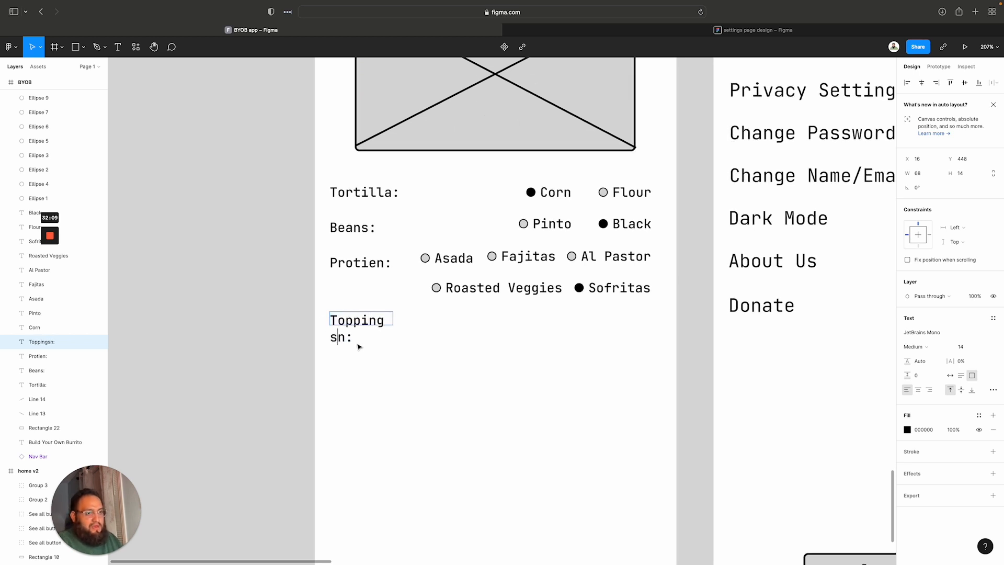
Widen the toppings label's text box to fit one line and remove the stray "n" to read "Toppings:"
key(Escape)
drag(394, 320, 416, 320)
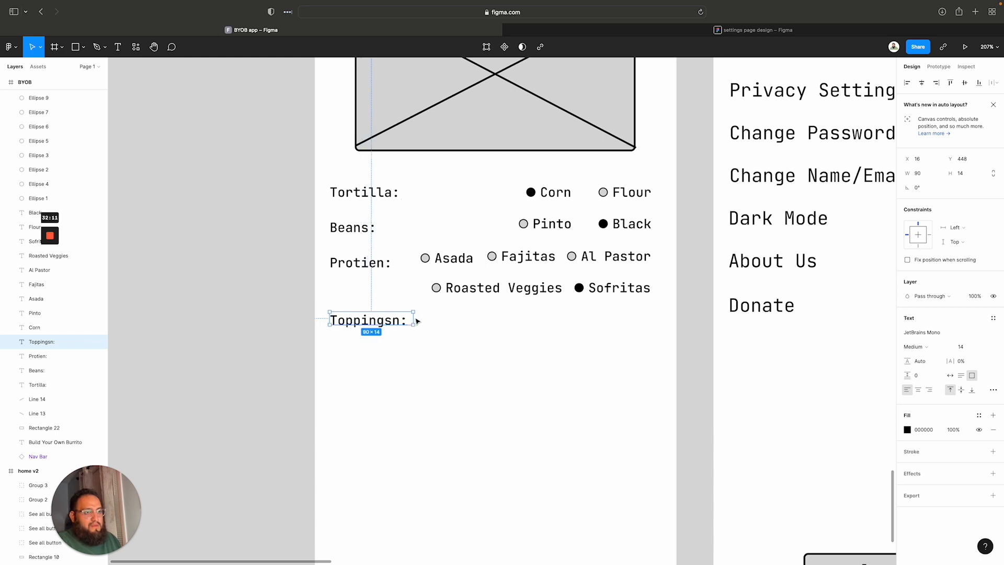
double_click(402, 321)
click(399, 320)
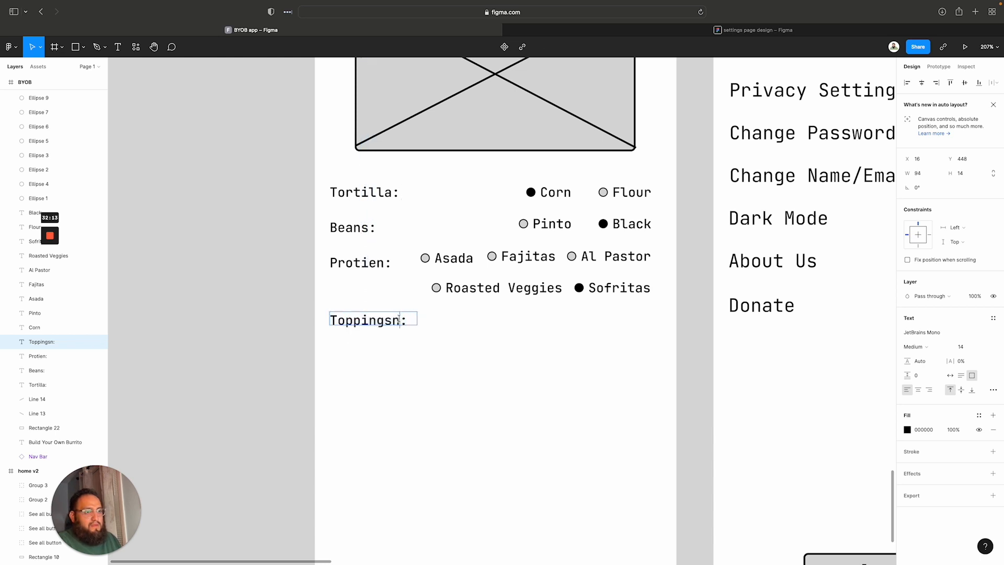
key(BackSpace)
scroll(406, 321, up, 1)
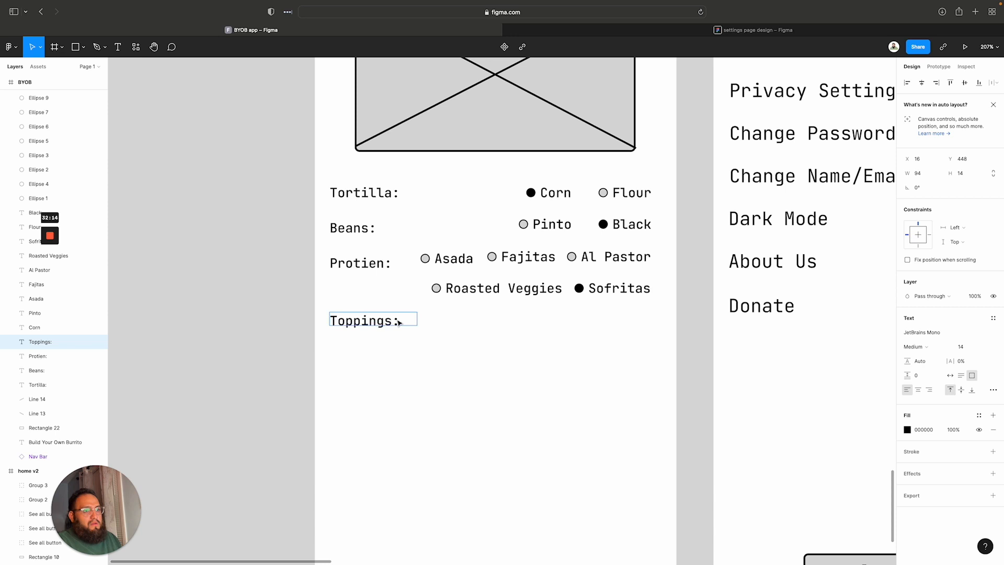
key(Escape)
click(408, 364)
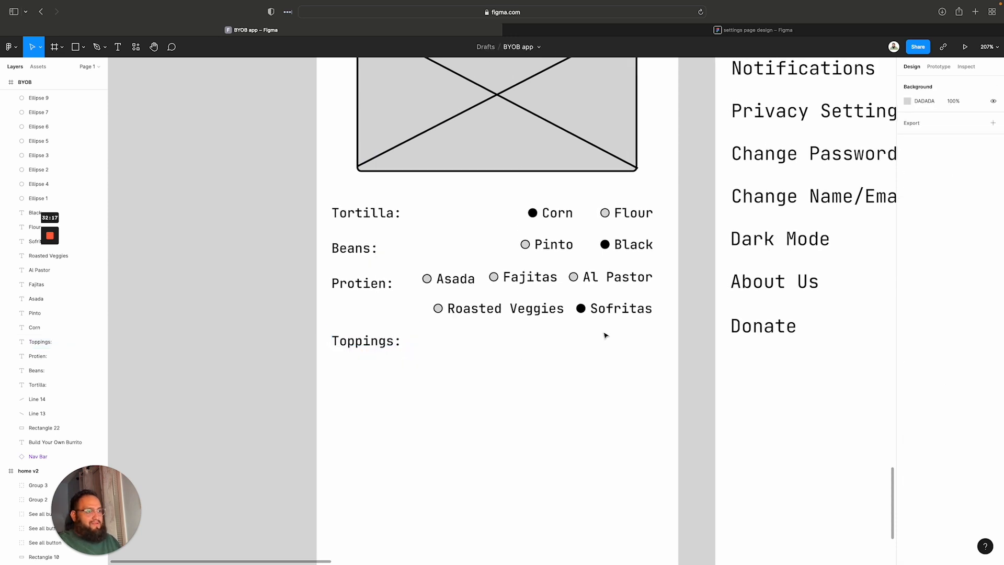
Duplicate all five protein options with their circles into two rows beside the "Toppings:" label
drag(652, 335, 328, 266)
shift+click(362, 283)
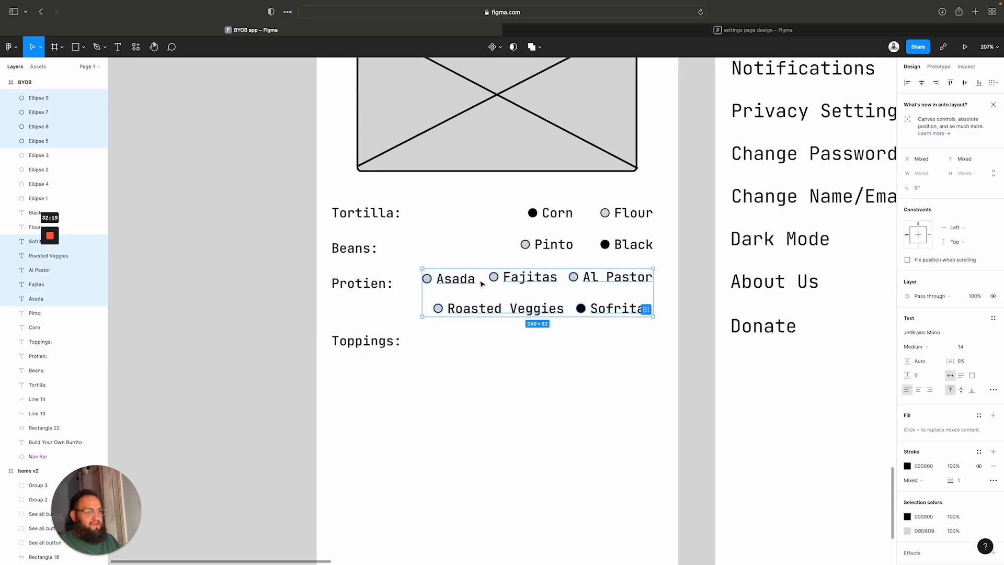
drag(487, 302, 498, 362)
key(super+z)
drag(497, 312, 510, 361)
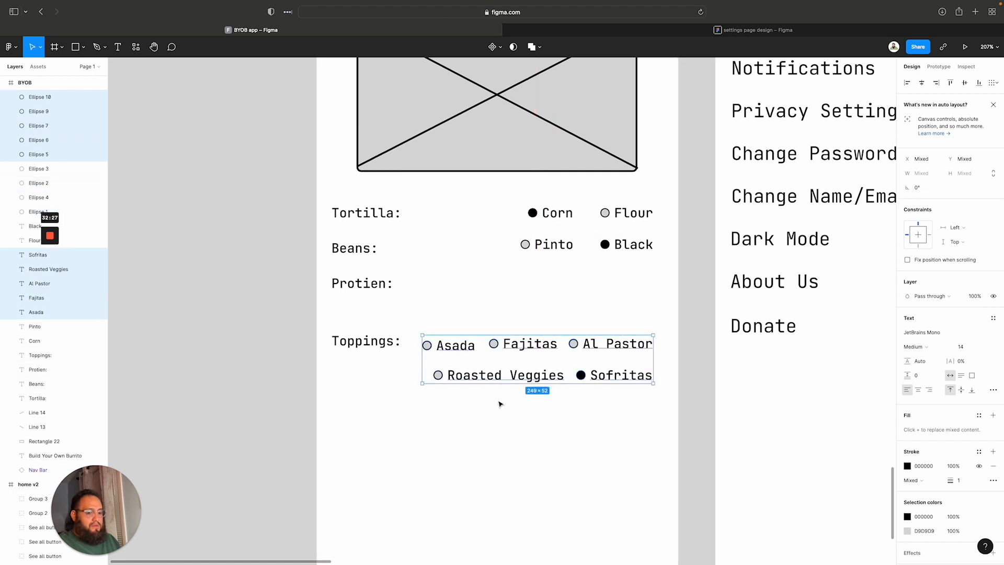
key(ctrl+z)
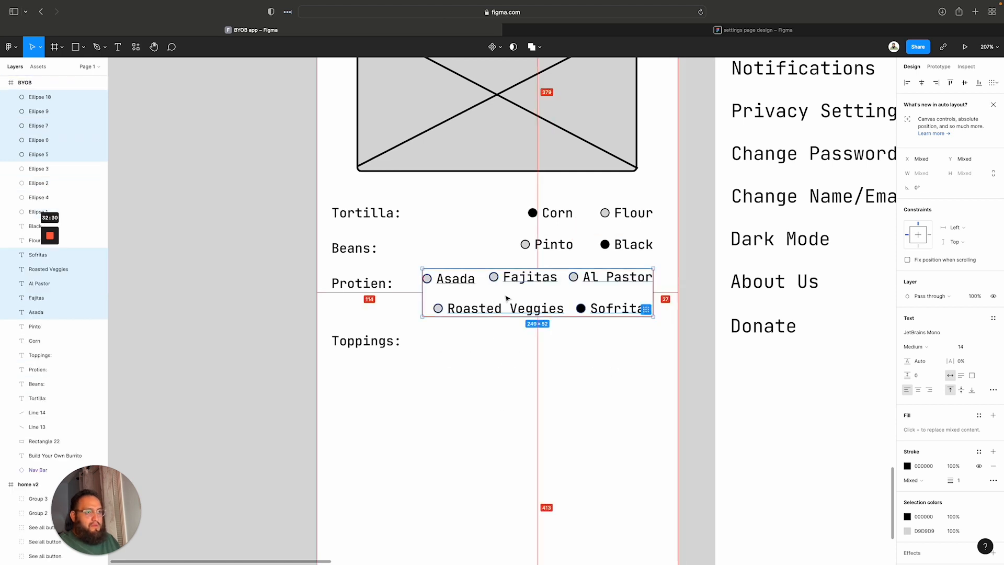
drag(506, 298, 506, 367)
click(495, 406)
Rename the toppings' Asada option to Lettuce and move it with its circle left, level with the "Toppings:" label
click(459, 345)
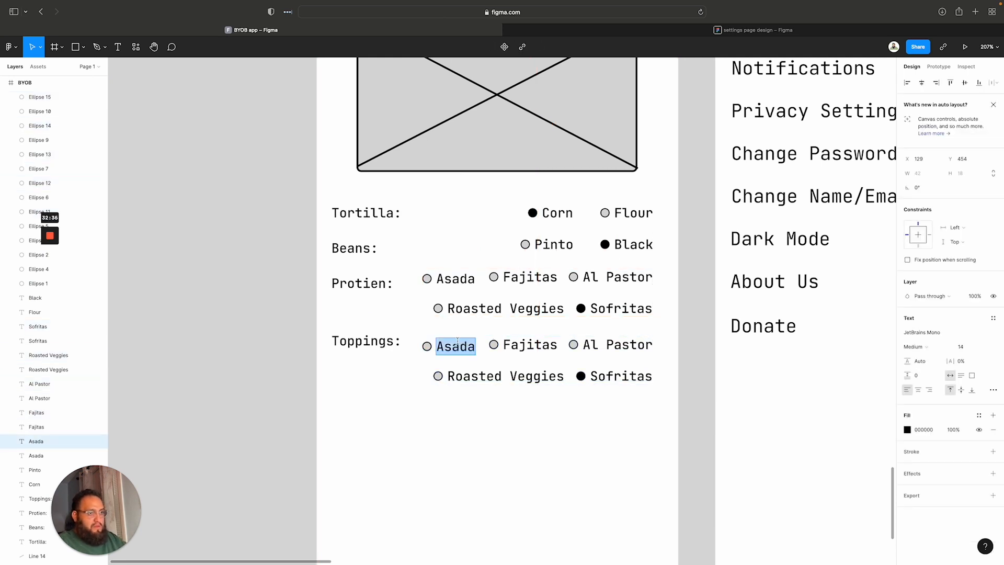
text(Le)
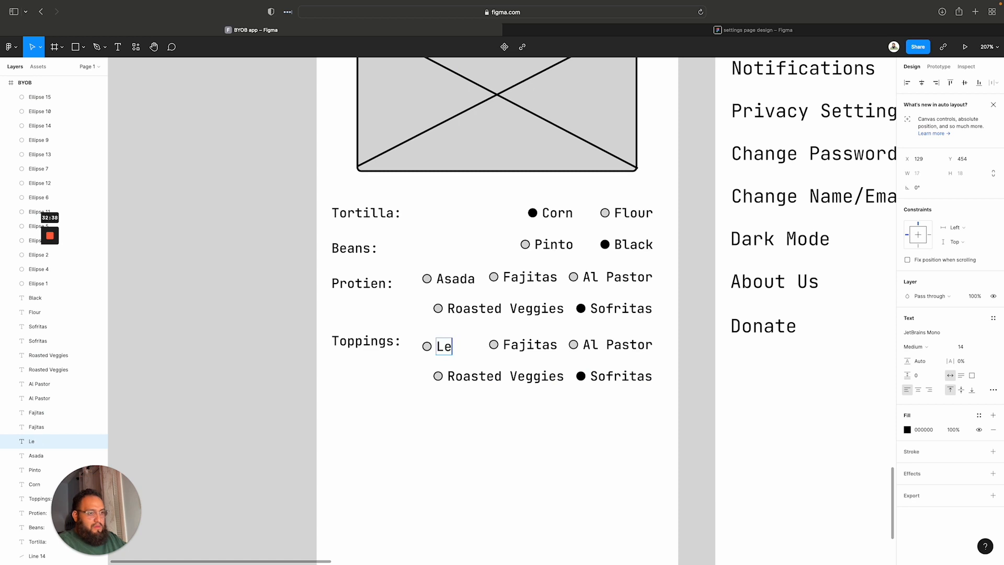
text(ttuce)
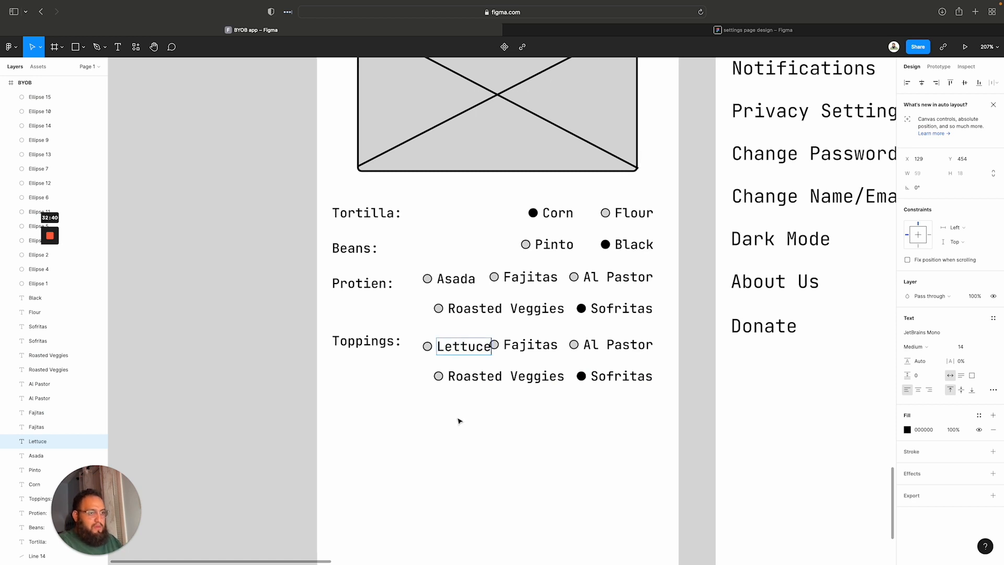
key(Escape)
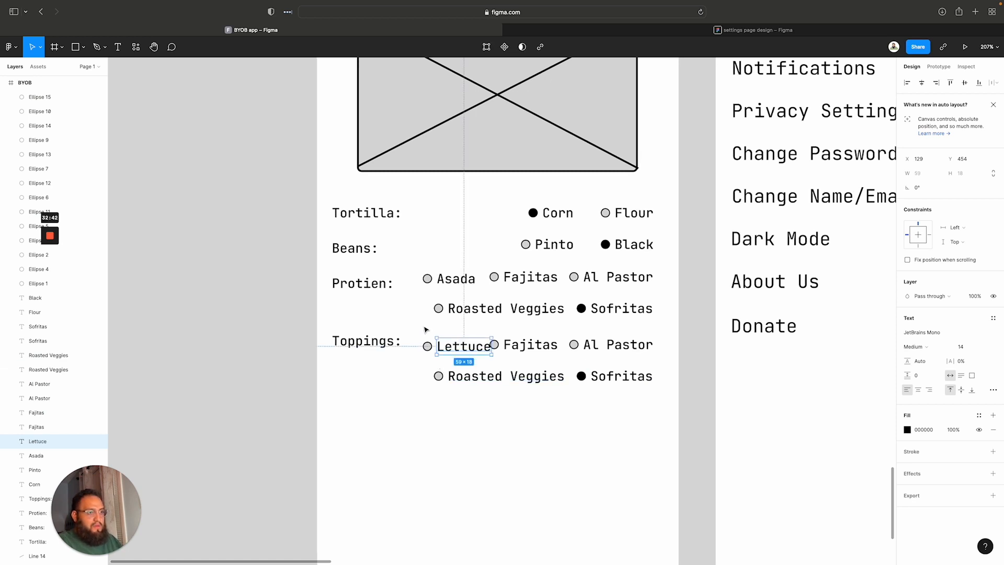
shift+click(427, 345)
drag(454, 349, 448, 347)
Move the remaining topping options down to clear space beside Lettuce, leaving one circle there and placing the other beside Roasted Veggies
drag(639, 395, 587, 330)
drag(609, 366, 504, 337)
key(super+z)
drag(515, 380, 510, 417)
click(418, 386)
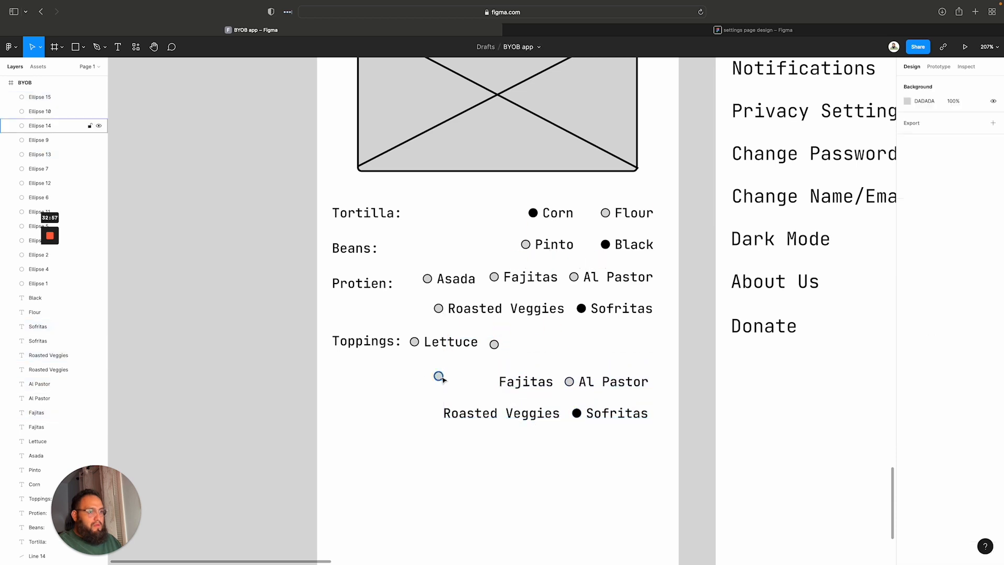
drag(439, 376, 437, 419)
click(463, 383)
Move the toppings' Fajitas text up beside the free circle next to Lettuce and rename it Tomatoe
click(522, 381)
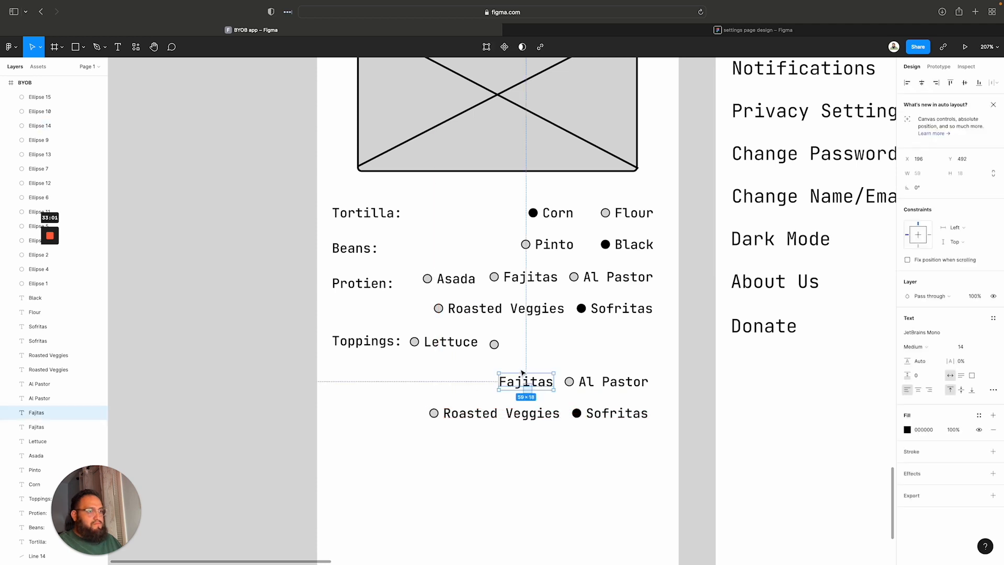
drag(522, 382, 526, 343)
double_click(527, 342)
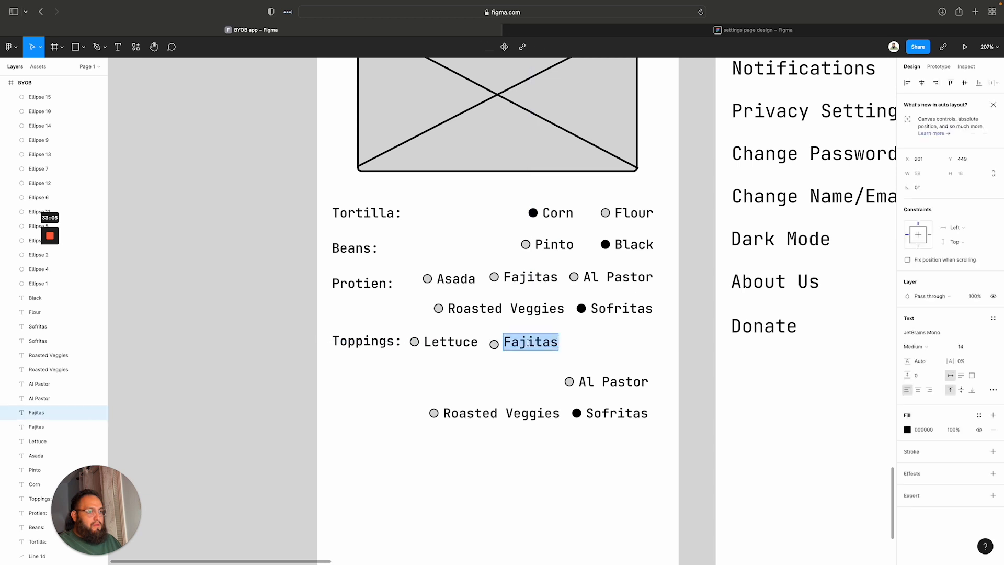
text(Tomatoe)
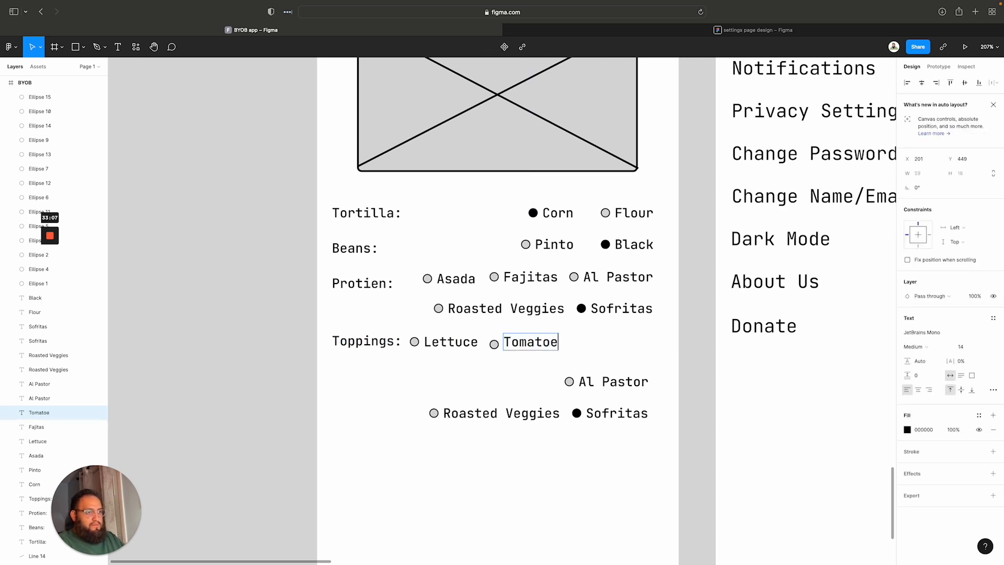
Correct the Tomatoe topping to read Tomato and nudge it with its circle level with Lettuce
scroll(527, 344, left, 1)
key(BackSpace)
scroll(527, 343, up, 4)
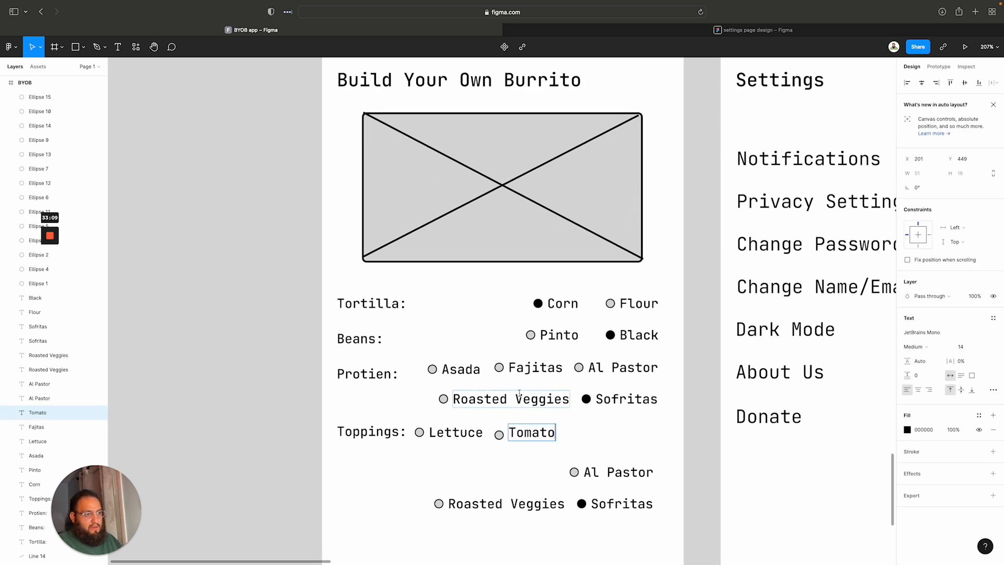
scroll(513, 361, down, 2)
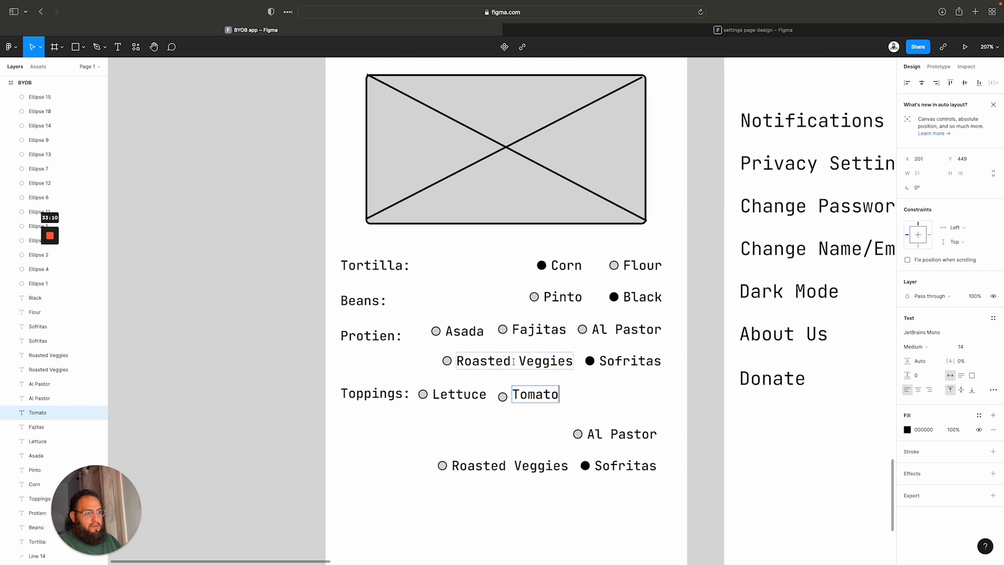
key(Escape)
click(536, 422)
key(Up)
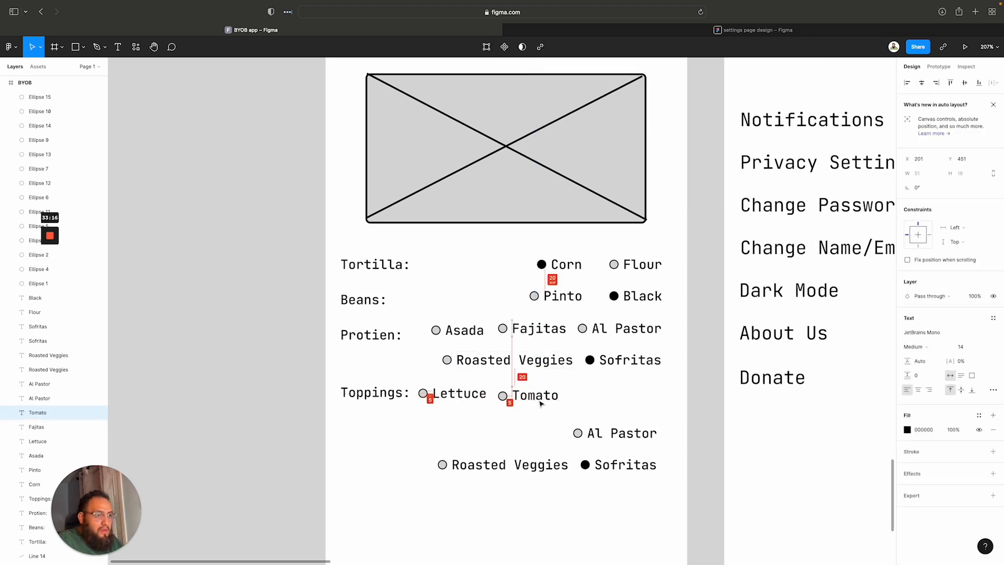
click(544, 413)
mouse_move(527, 405)
mouse_down()
mouse_move(499, 392)
mouse_move(526, 398)
mouse_up()
click(525, 428)
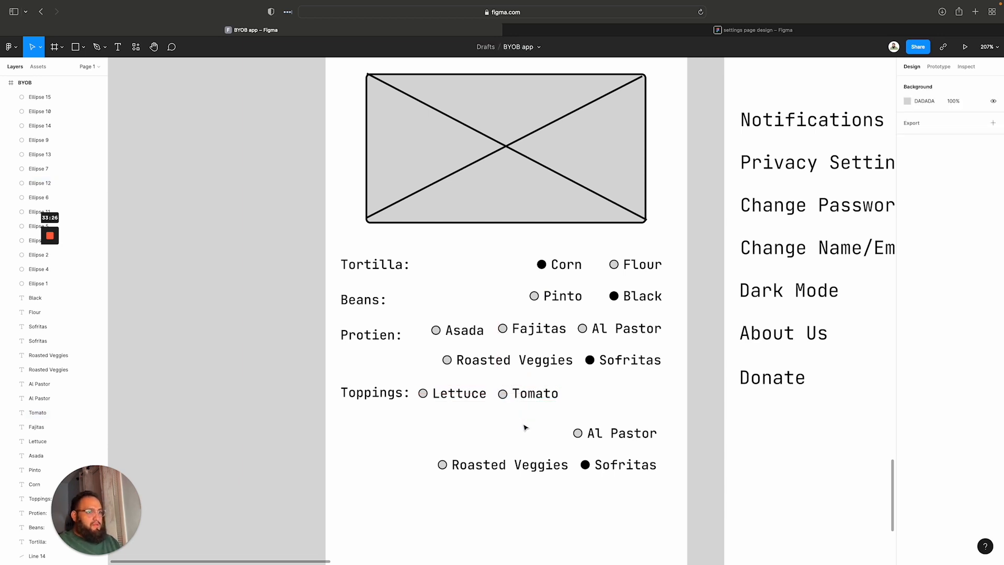
Move the toppings' Al Pastor option with its circle up beside Tomato and rename it Cheese
scroll(526, 427, left, 2)
drag(577, 419, 636, 400)
double_click(649, 395)
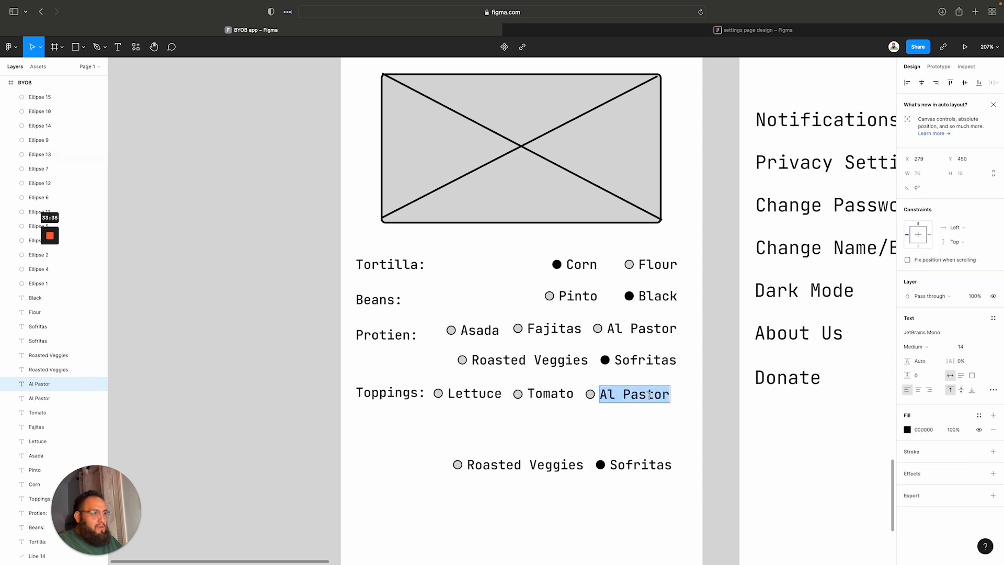
text(Cheese)
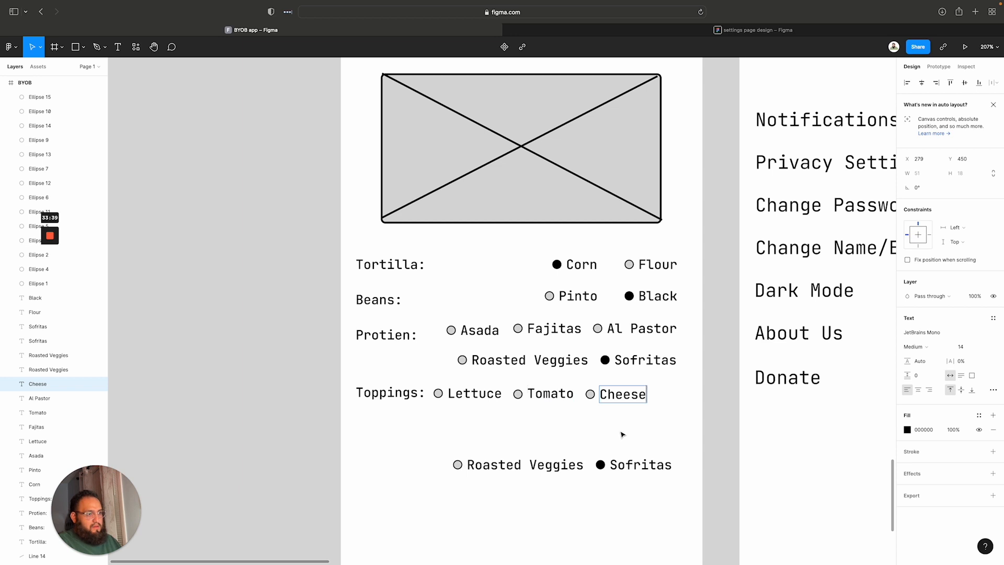
Shift Lettuce, Tomato and Cheese with their circles right so Cheese ends flush with the options above
click(661, 443)
drag(639, 426, 439, 380)
drag(504, 397, 541, 396)
click(543, 446)
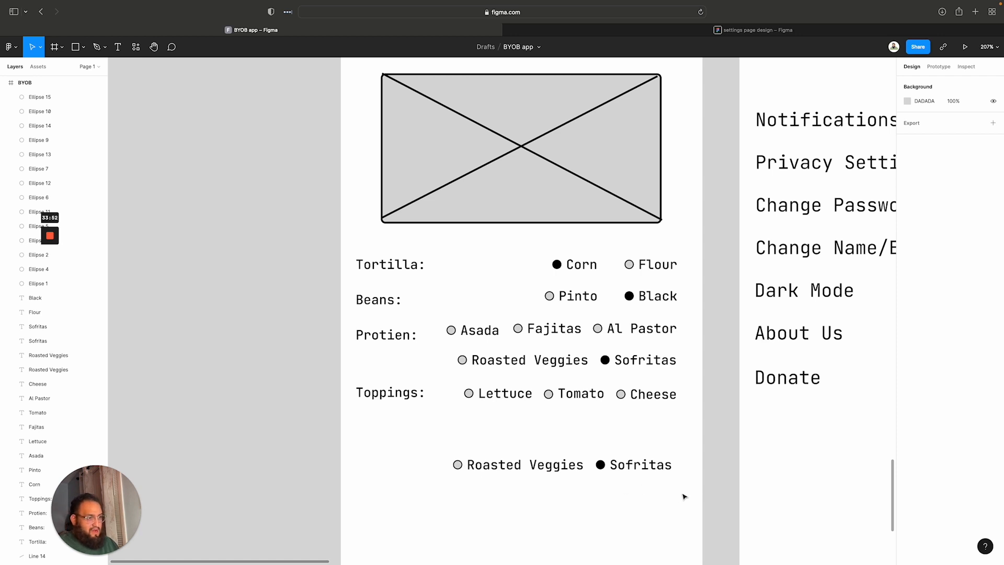
Move the toppings' Sofritas option with its circle up beneath Cheese, rename it Guacamole and align its right edge with Cheese
drag(684, 496, 626, 427)
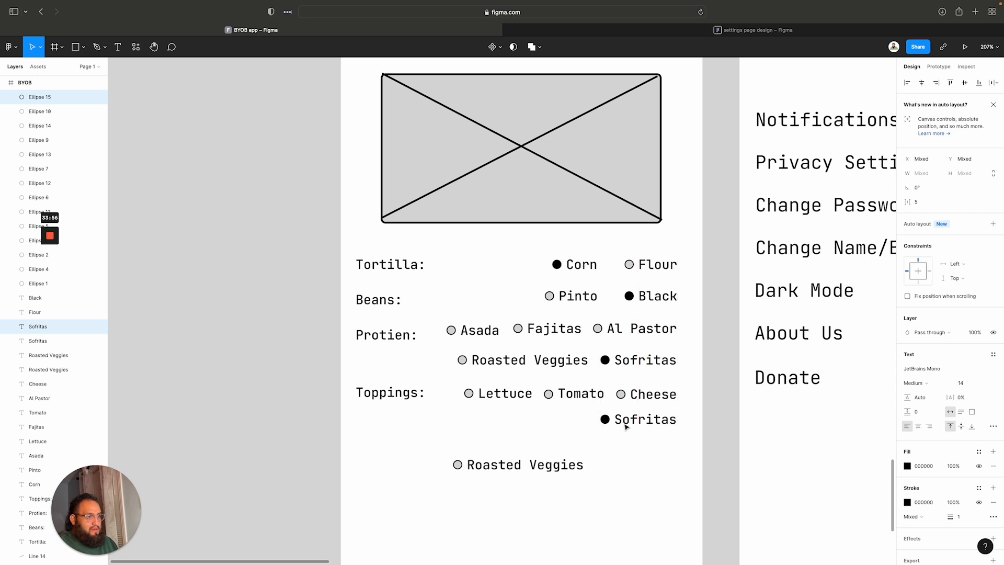
click(627, 425)
double_click(631, 419)
text(Guacamole)
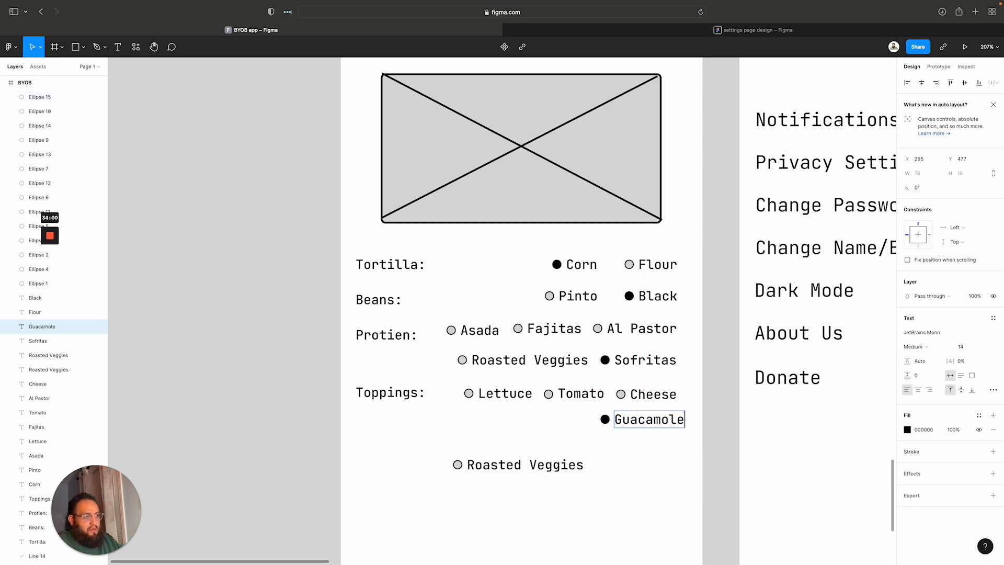
key(Escape)
key(Escape)
drag(669, 459, 648, 421)
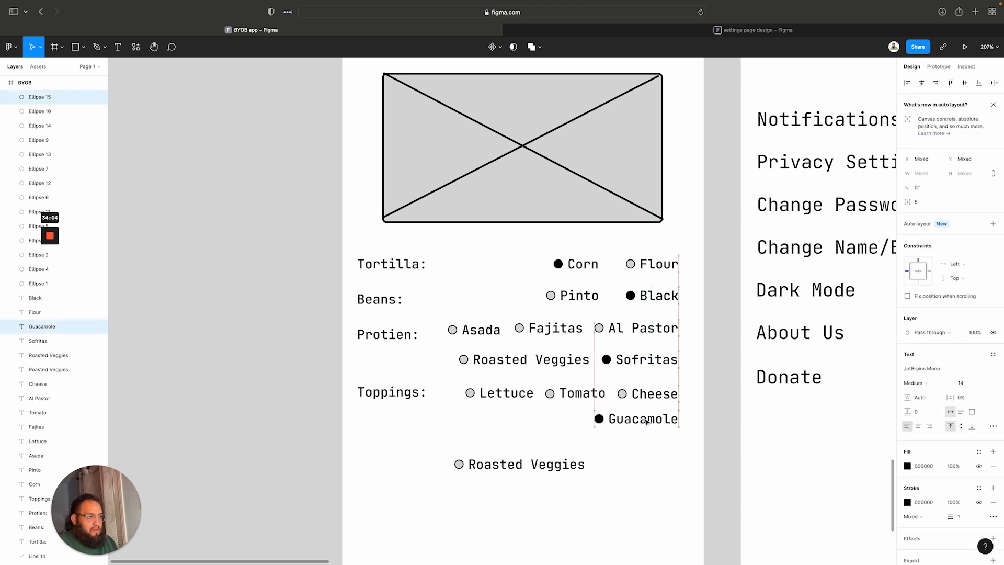
click(642, 454)
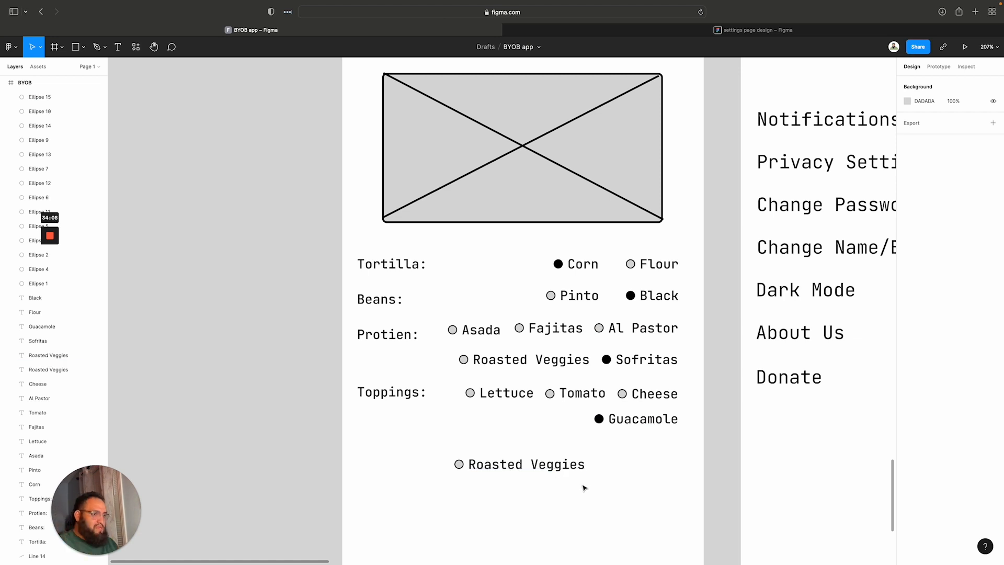
Rename the toppings' Roasted Veggies option to Sour Cream and move it with its circle up beside Guacamole
click(559, 465)
text(Sour Cream)
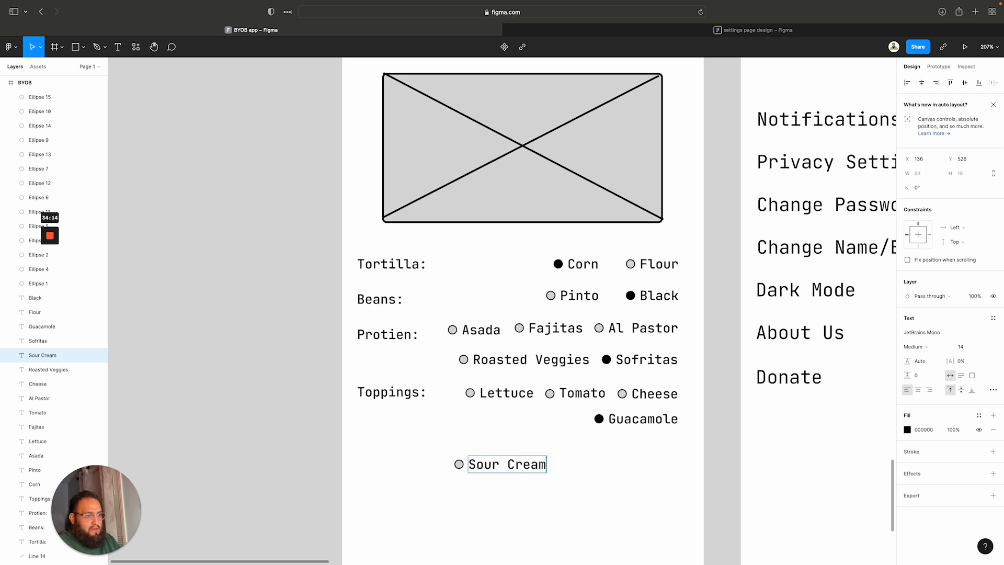
scroll(579, 535, up, 1)
click(570, 533)
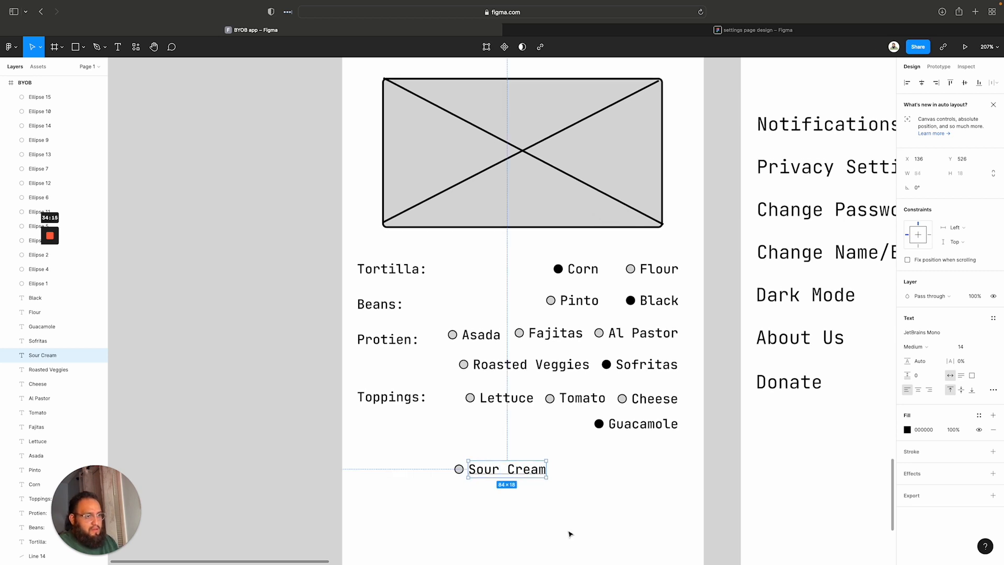
click(572, 530)
drag(581, 522, 522, 428)
click(515, 499)
Space out the sections by moving the whole Toppings block and the whole Protien block slightly down
scroll(512, 504, down, 5)
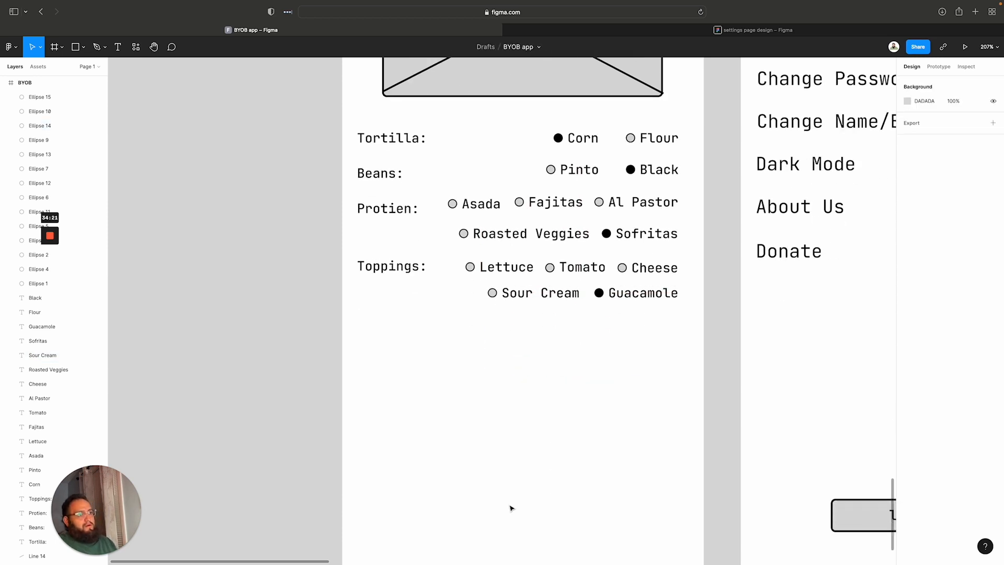
scroll(511, 507, up, 3)
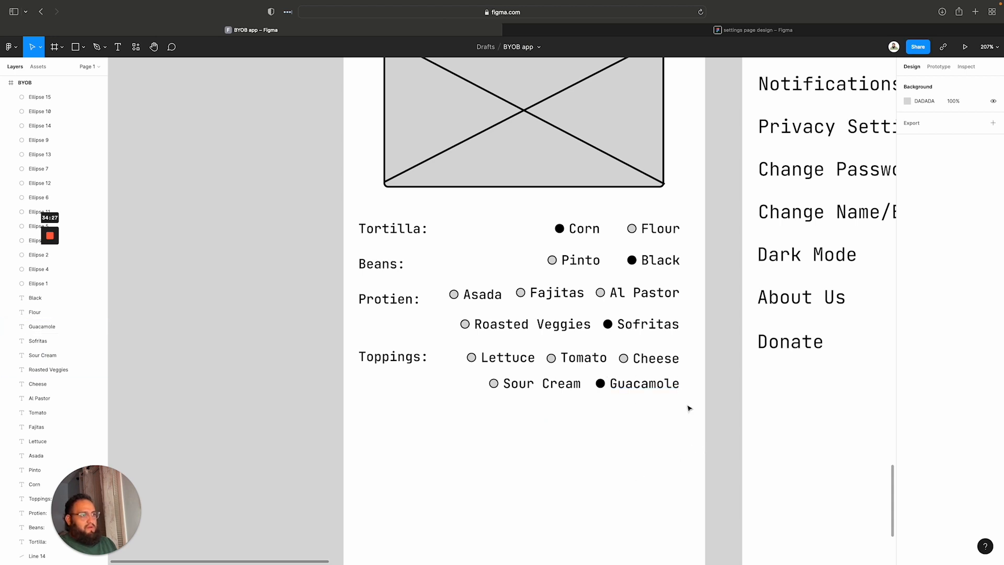
drag(688, 407, 349, 339)
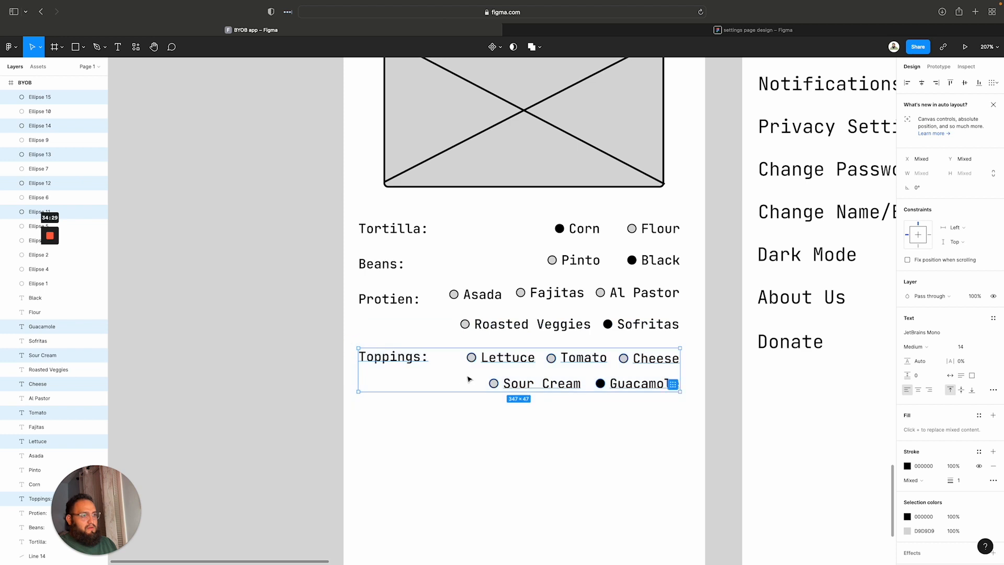
drag(467, 377, 467, 387)
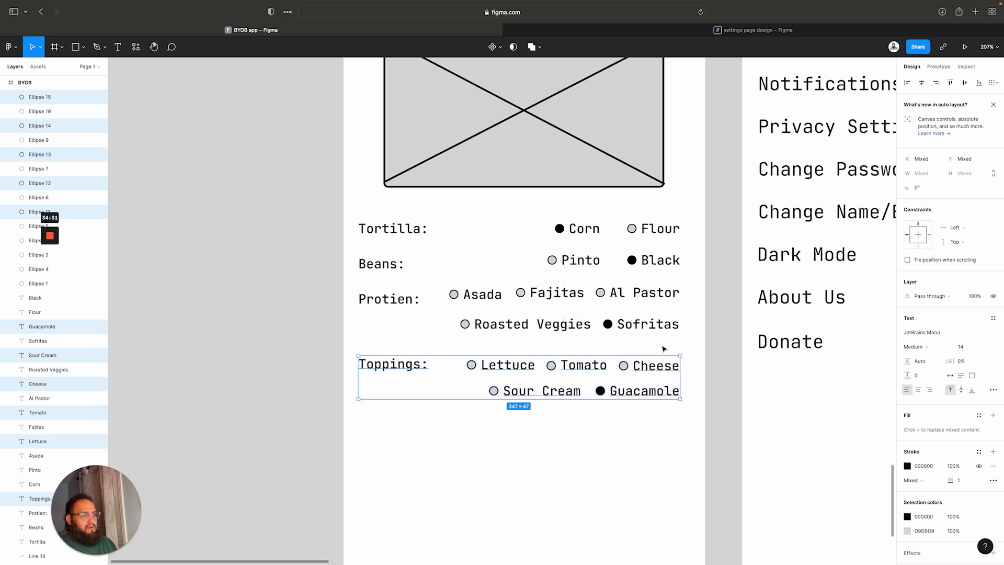
drag(686, 344, 348, 279)
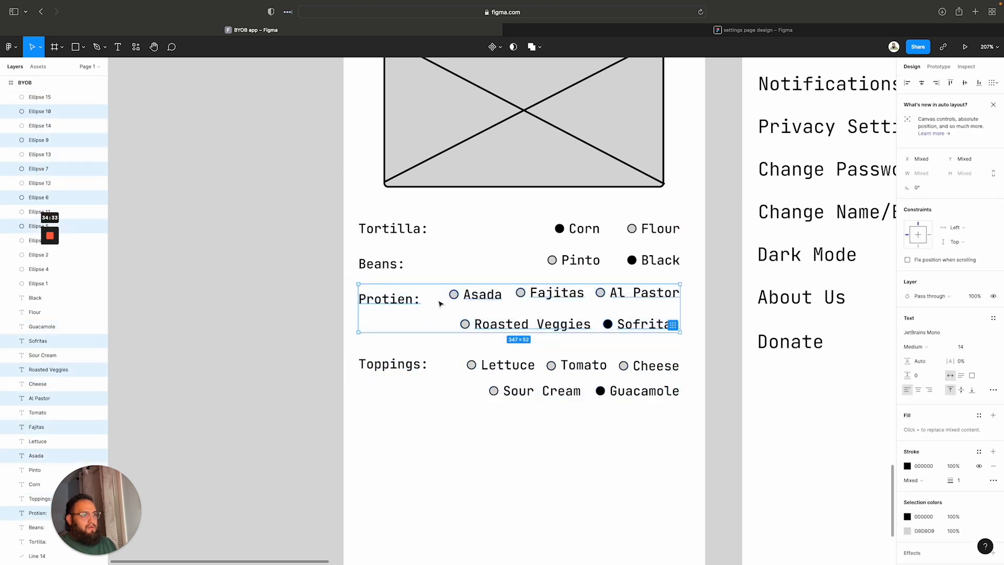
drag(439, 312, 441, 314)
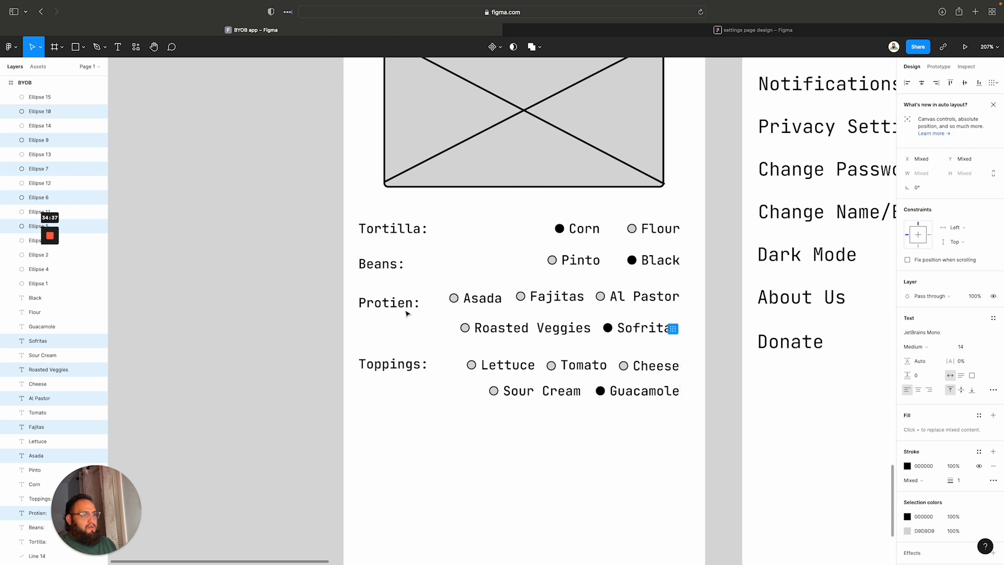
click(513, 432)
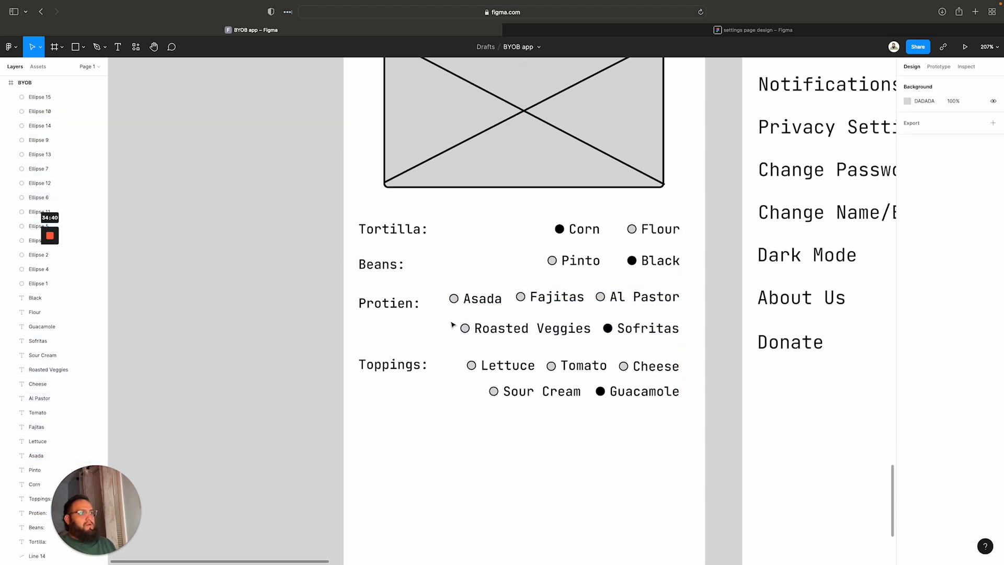
Review the burrito screen's option rows and the free space between the toppings and the navigation icons
scroll(455, 329, down, 5)
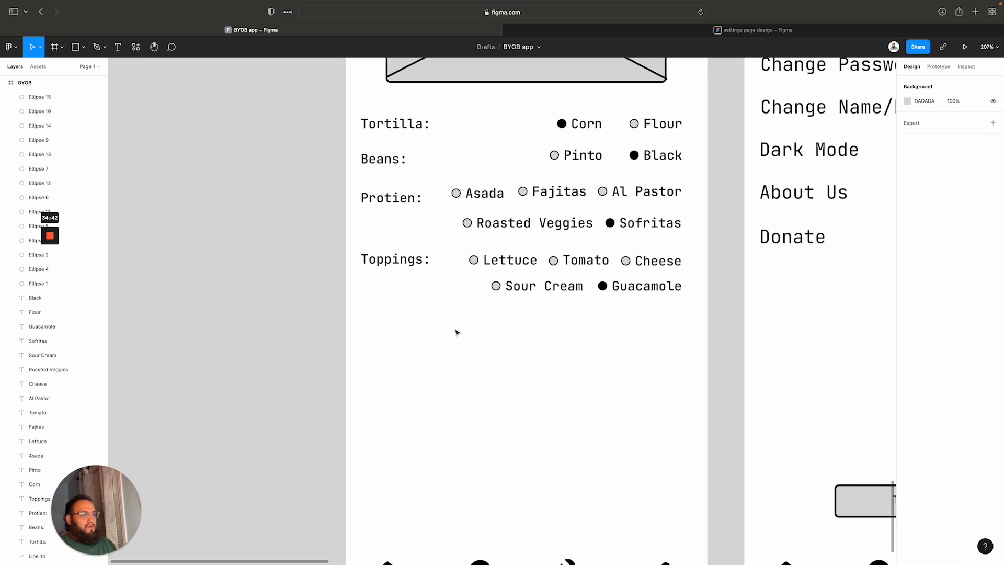
scroll(457, 331, down, 2)
scroll(455, 330, up, 3)
scroll(440, 335, down, 1)
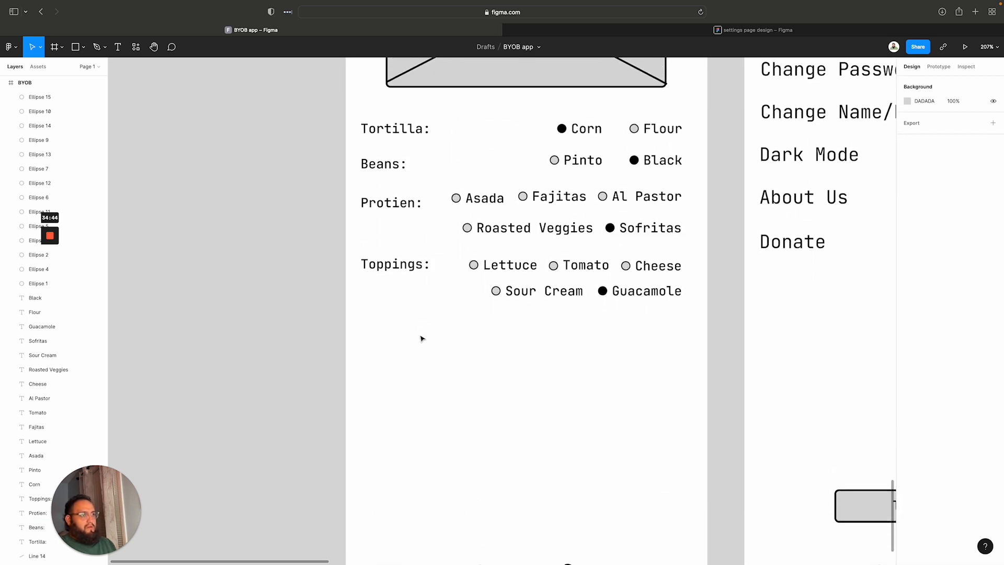
scroll(422, 338, up, 15)
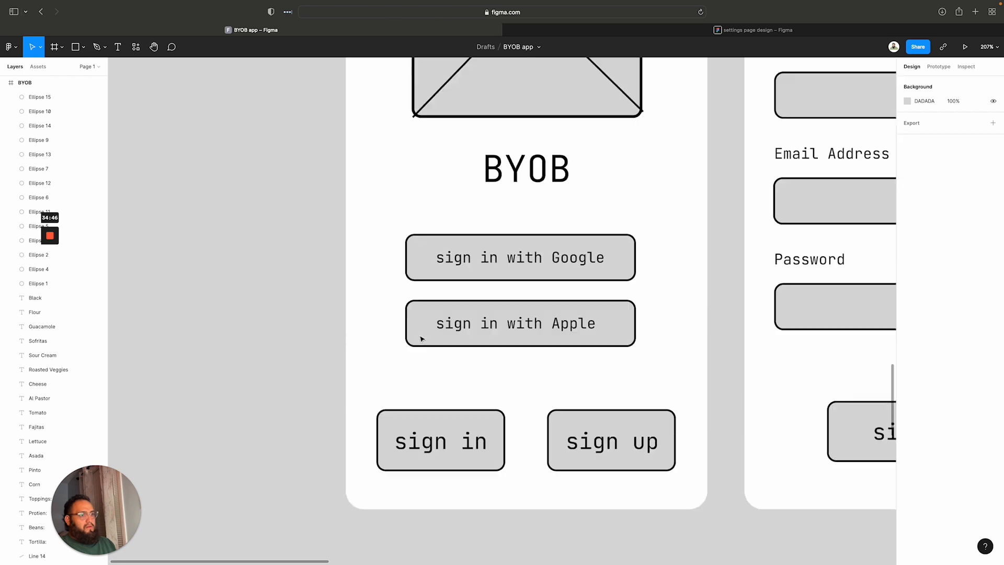
scroll(423, 339, down, 20)
scroll(422, 339, up, 5)
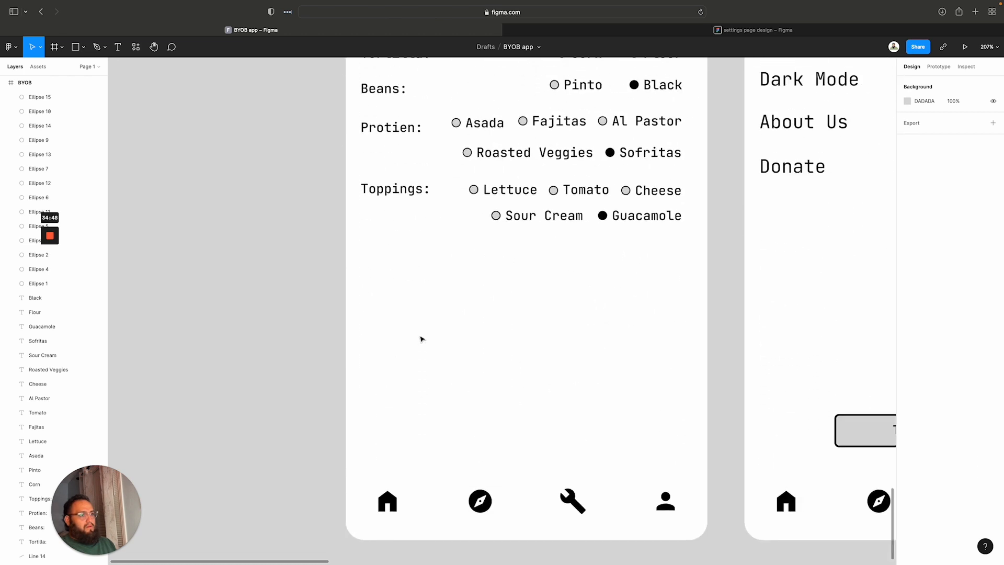
scroll(422, 339, up, 4)
scroll(423, 338, down, 1)
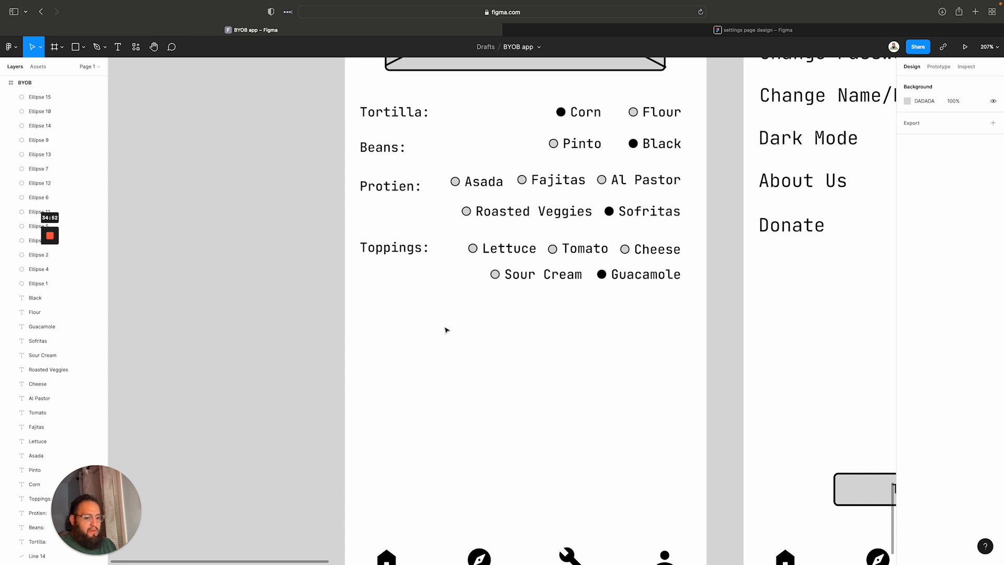
Duplicate the "Toppings:" label below the toppings rows and change the copy's text to "Salsa:"
drag(385, 251, 356, 302)
double_click(389, 303)
click(389, 302)
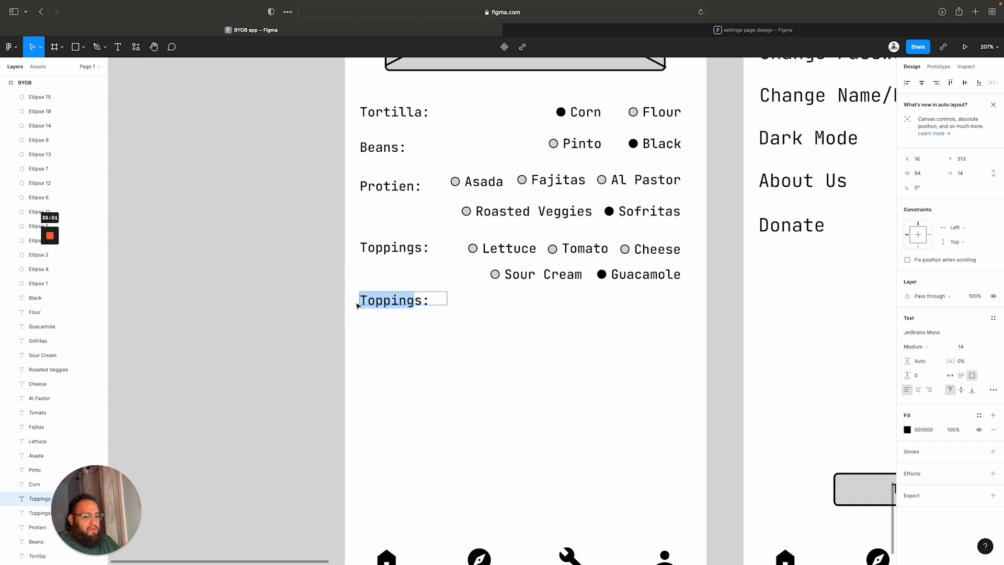
text(Salsa:)
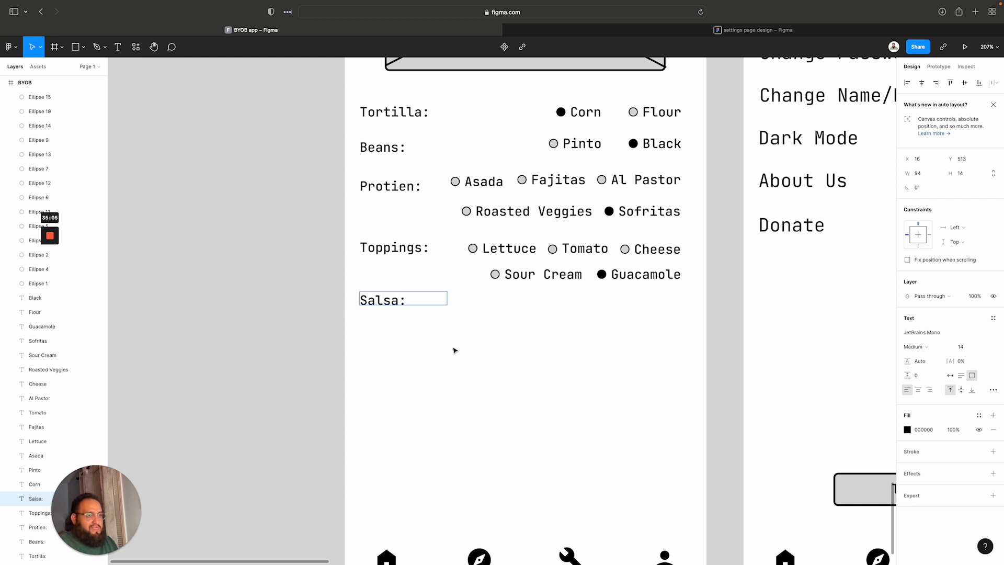
key(Escape)
key(Escape)
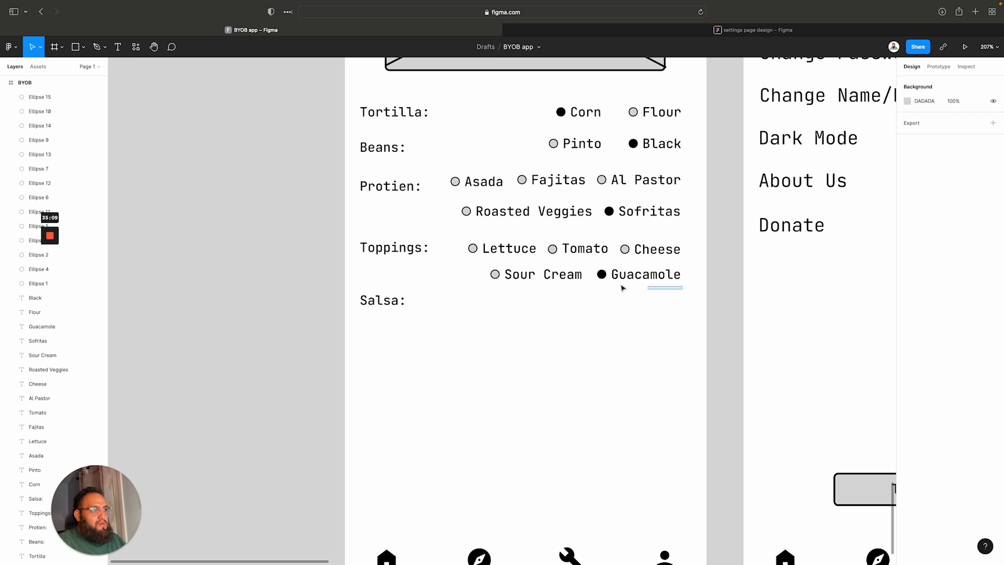
Duplicate the Guacamole option with its circle into the salsa row and lower the "Salsa:" label level with it
drag(621, 286, 620, 309)
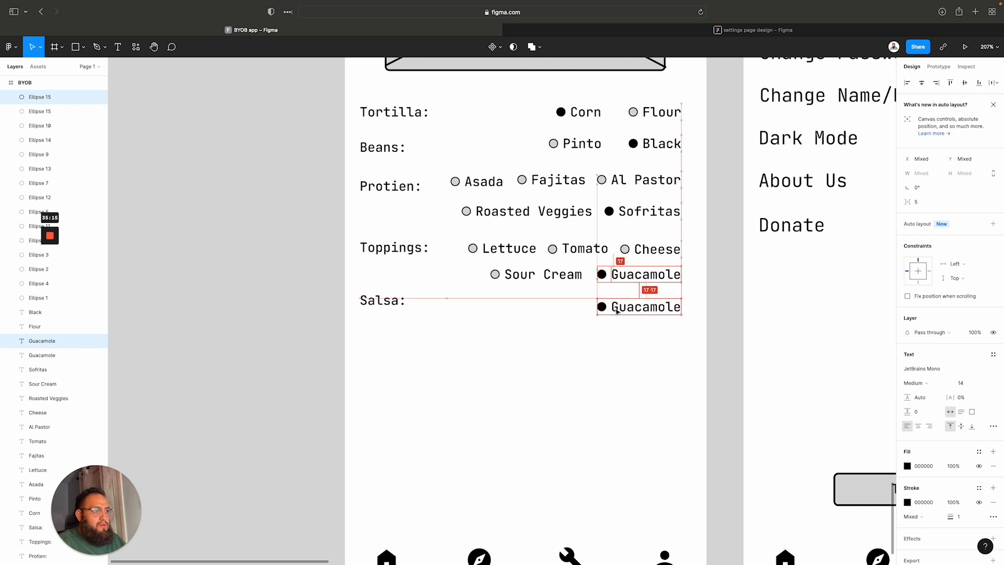
click(444, 333)
drag(397, 309, 390, 312)
click(507, 354)
Rename the salsa row's Guacamole copy to Red and move it with its circle flush with the options' right edge
double_click(652, 308)
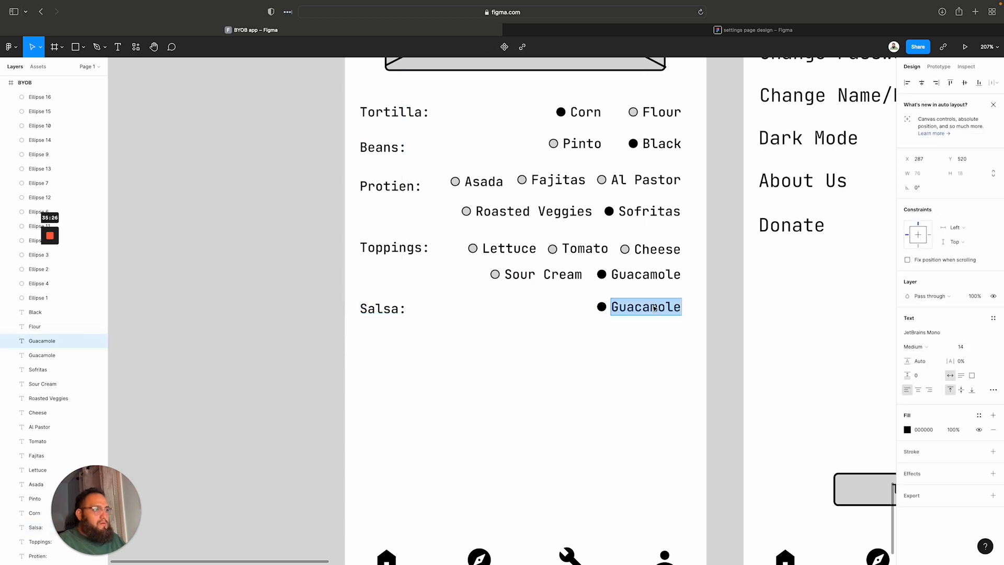
text(Red)
key(Escape)
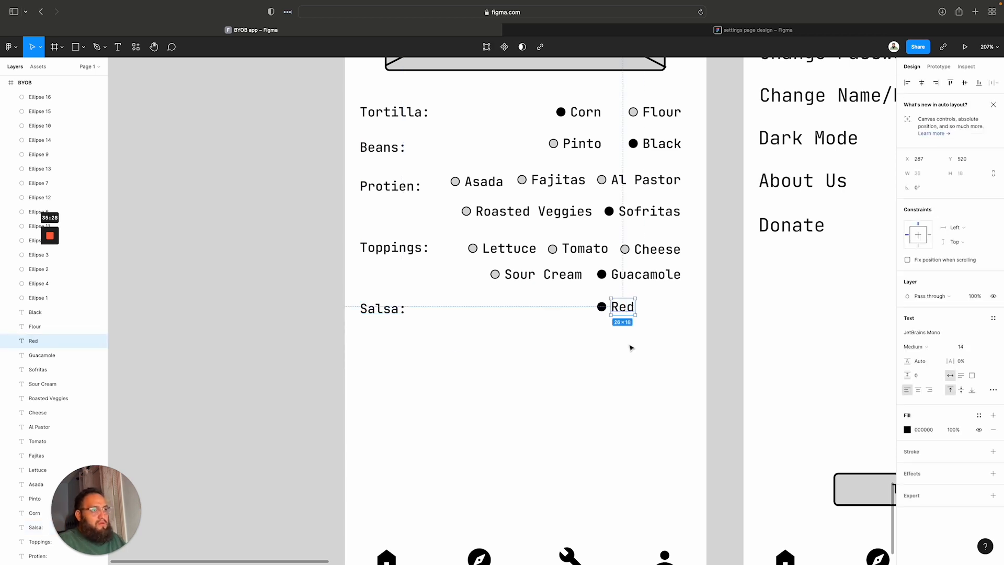
click(643, 343)
drag(651, 343, 606, 307)
Try moving the Red salsa option with its circle to the left, and undo the move
click(646, 343)
double_click(607, 307)
key(Escape)
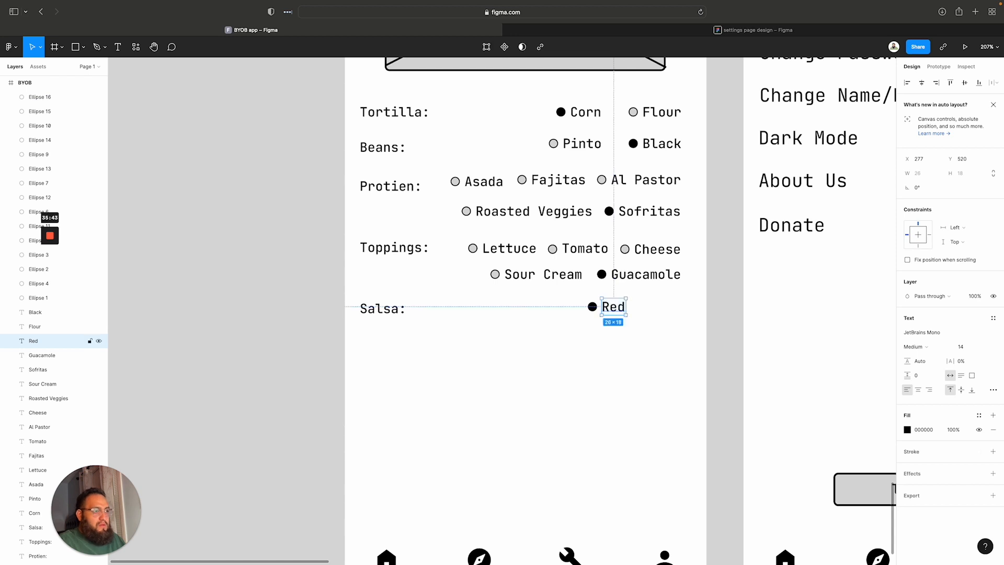
key(super+z)
key(super+z)
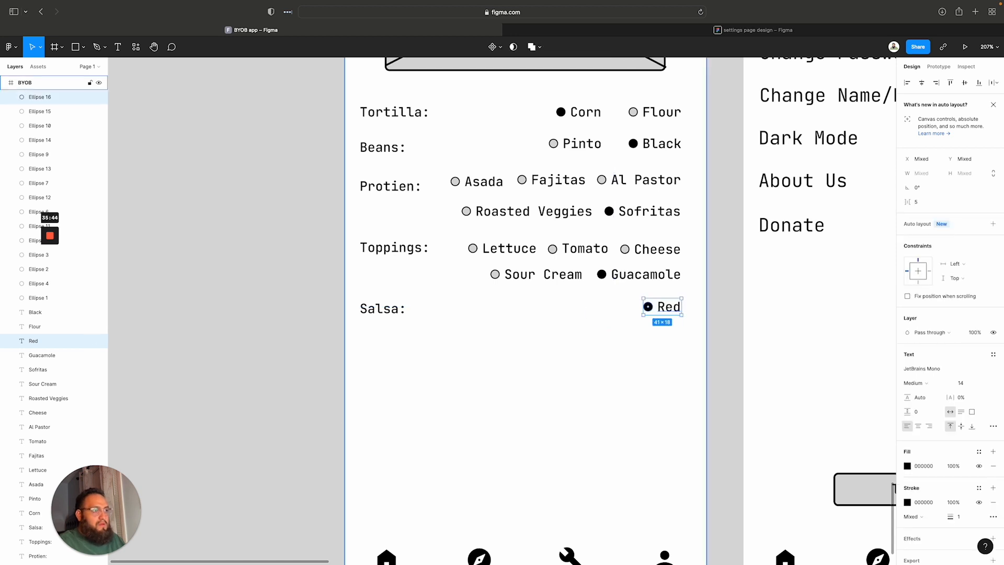
Duplicate the Red option with its circle to its left in the salsa row and rename the copy Green
drag(650, 307, 607, 308)
double_click(615, 308)
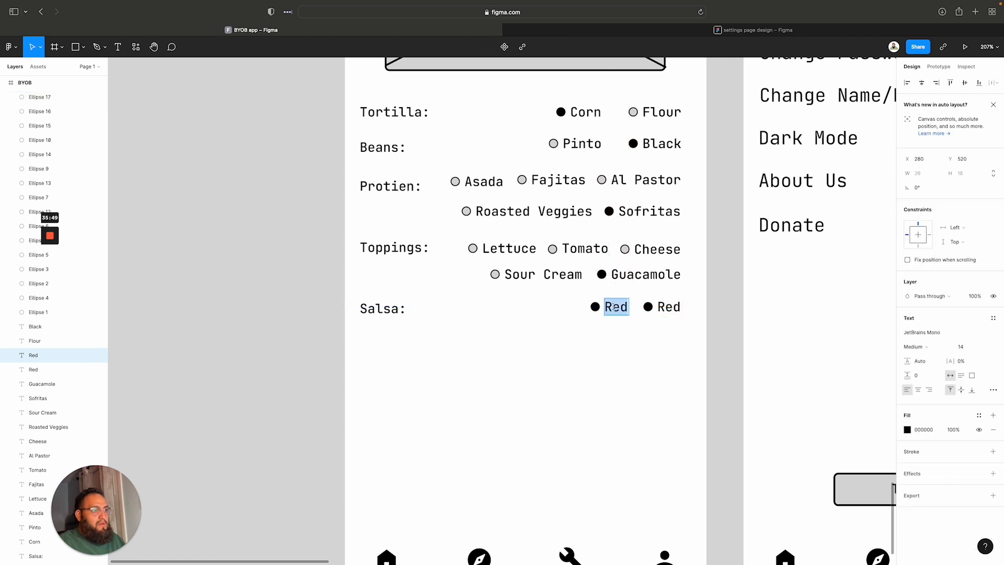
text(Green)
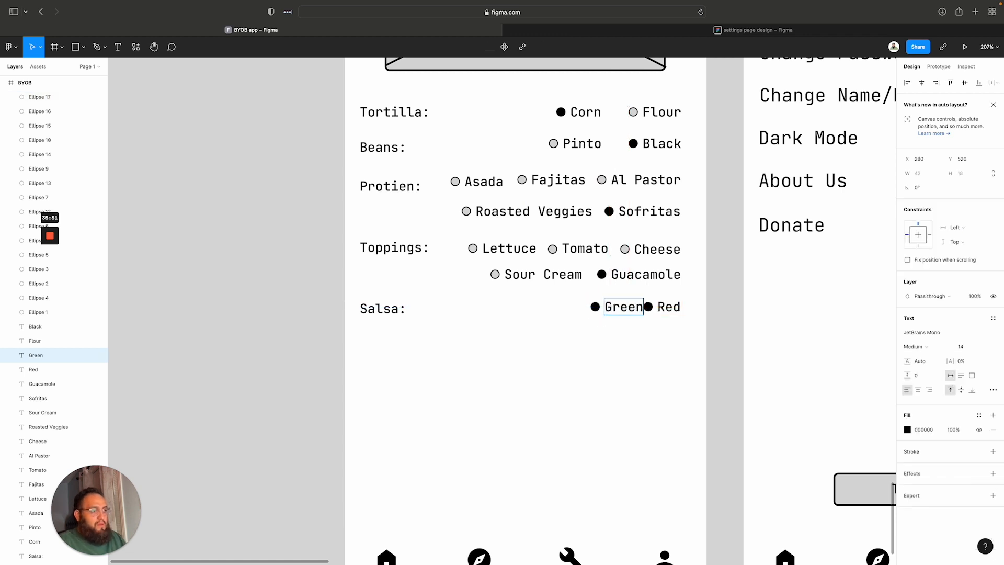
Move the Green salsa option with its circle left to leave a gap before the Red option
scroll(603, 343, up, 1)
click(603, 342)
drag(576, 308, 607, 324)
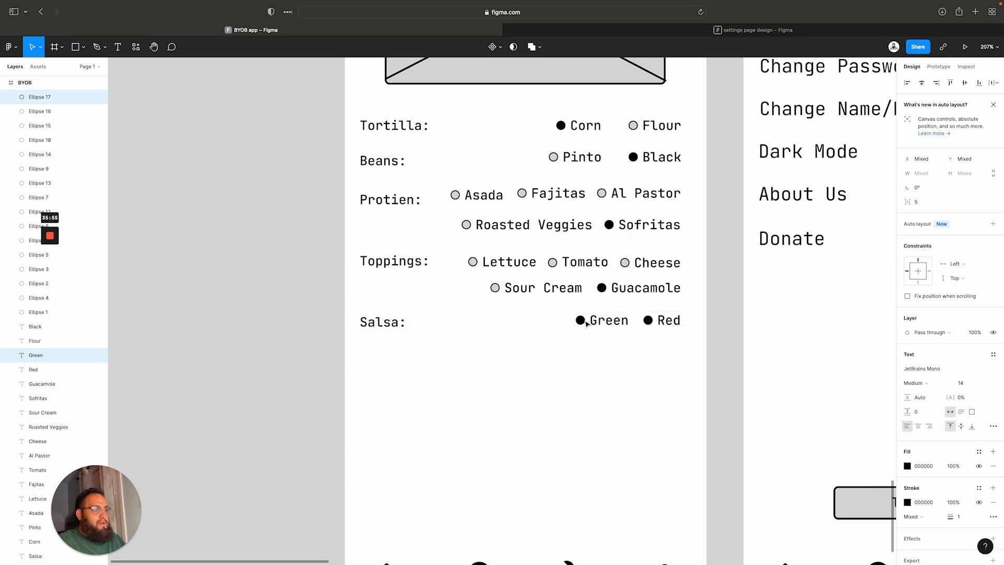
Change the fill of the Green option's circle to the grey document colour D9D9D9
click(580, 320)
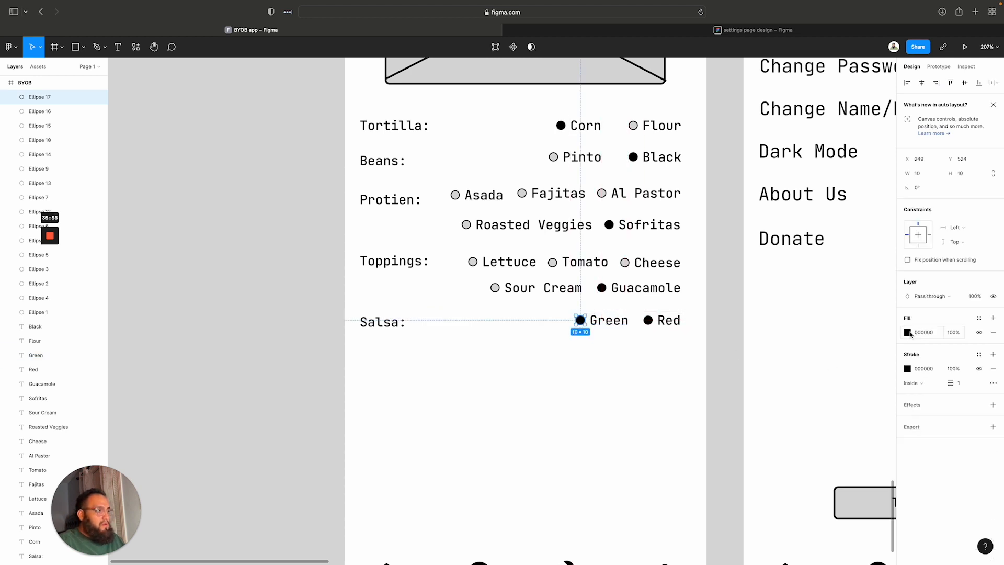
click(909, 332)
click(826, 523)
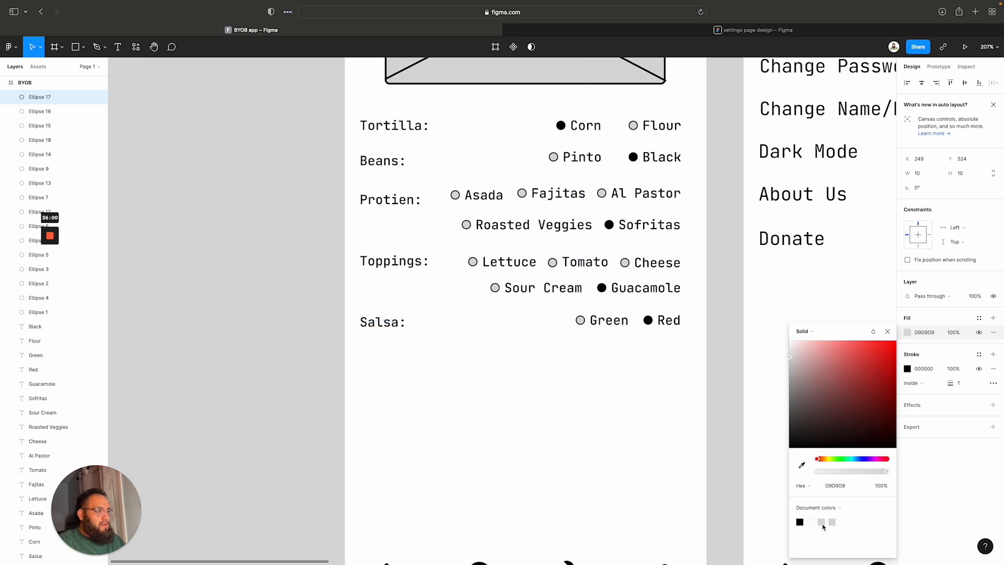
click(651, 476)
scroll(650, 476, down, 2)
scroll(650, 476, up, 3)
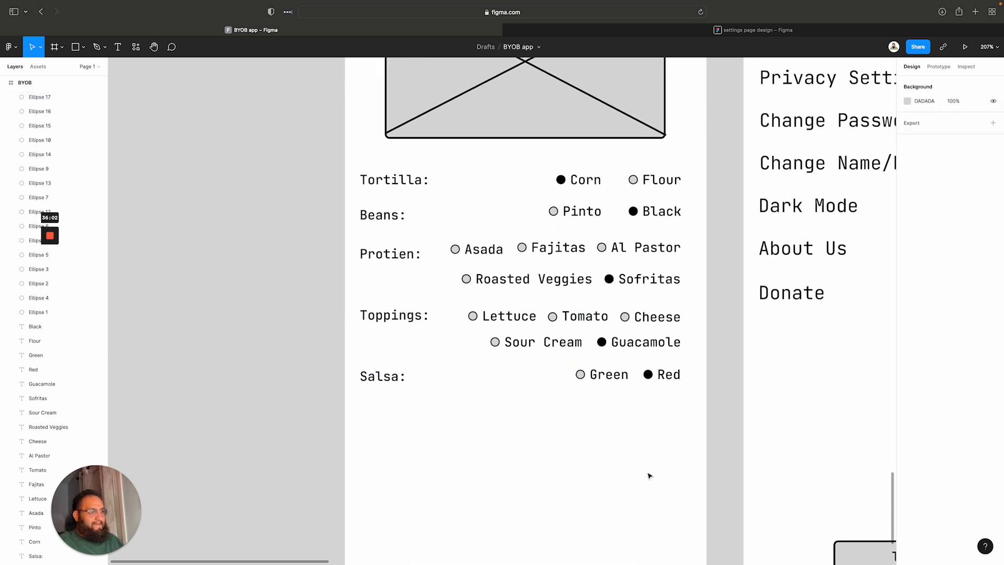
Lower the Green and Red salsa options with their circles and the "Salsa:" label slightly below the toppings rows
drag(678, 397, 566, 363)
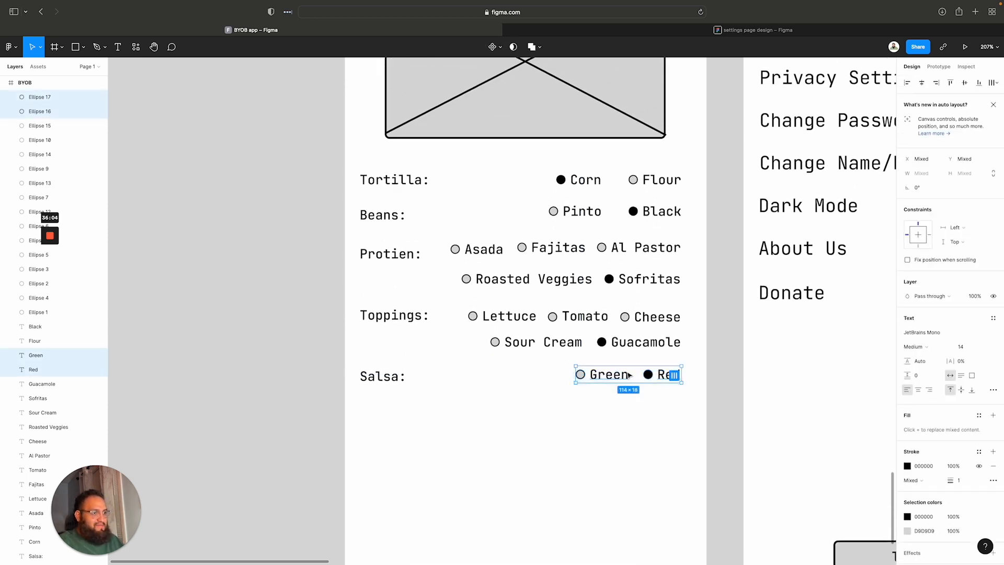
drag(629, 367, 637, 384)
key(super+z)
drag(416, 398, 377, 381)
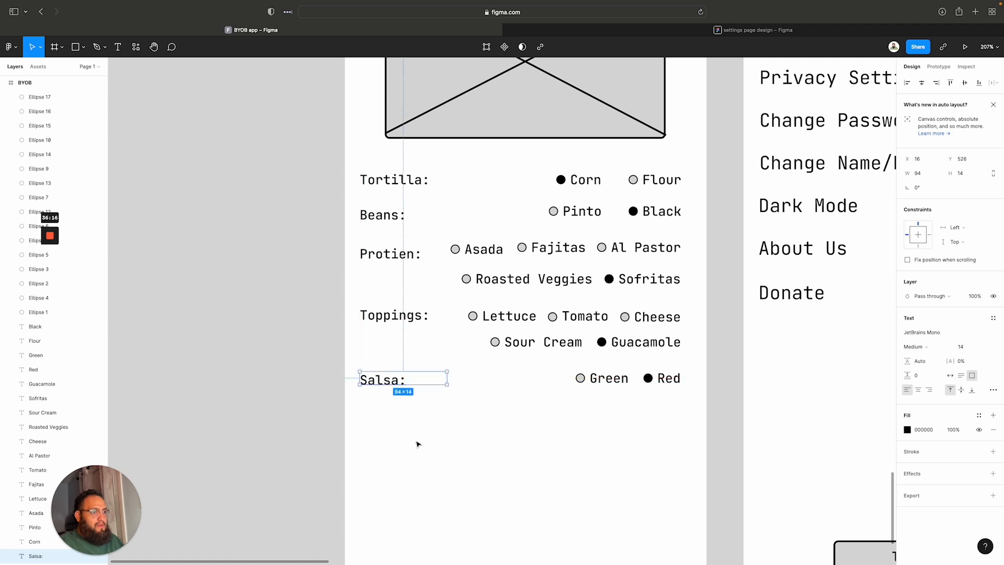
click(500, 448)
Review the Build Your Own Burrito screen alongside the other wireframe screens
scroll(555, 433, down, 2)
scroll(553, 434, down, 2)
scroll(546, 439, up, 5)
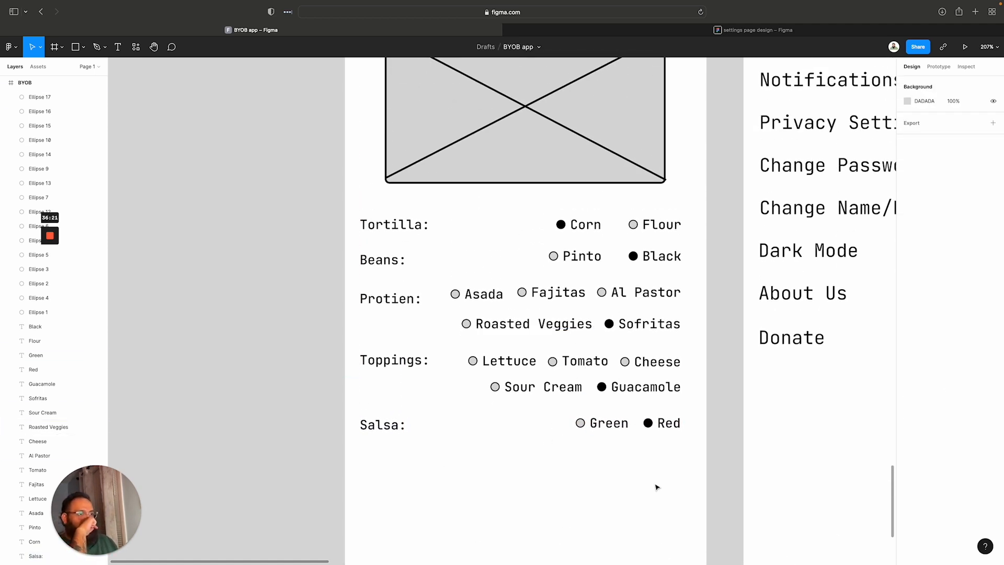
scroll(626, 480, down, 4)
scroll(626, 481, left, 2)
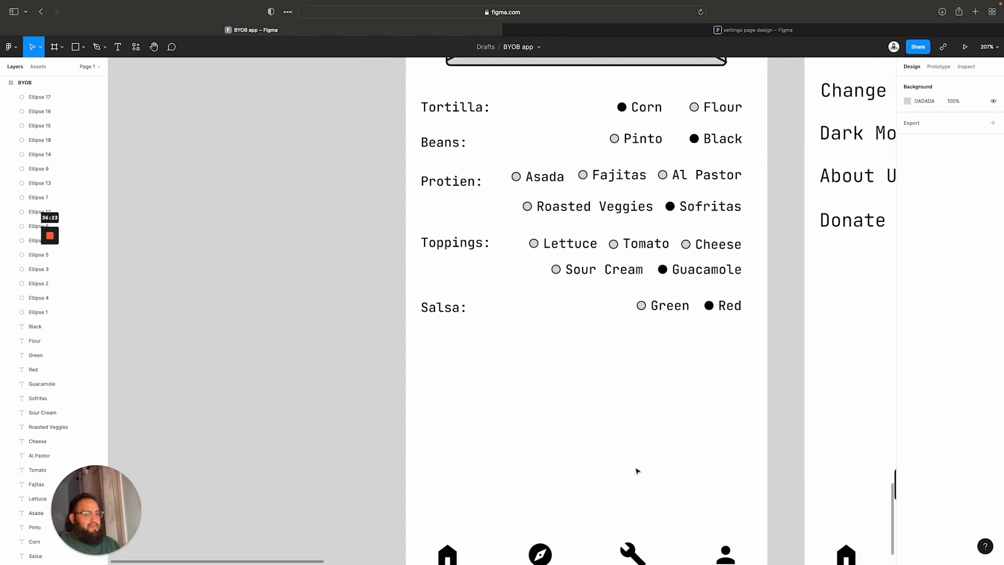
scroll(637, 471, down, 6)
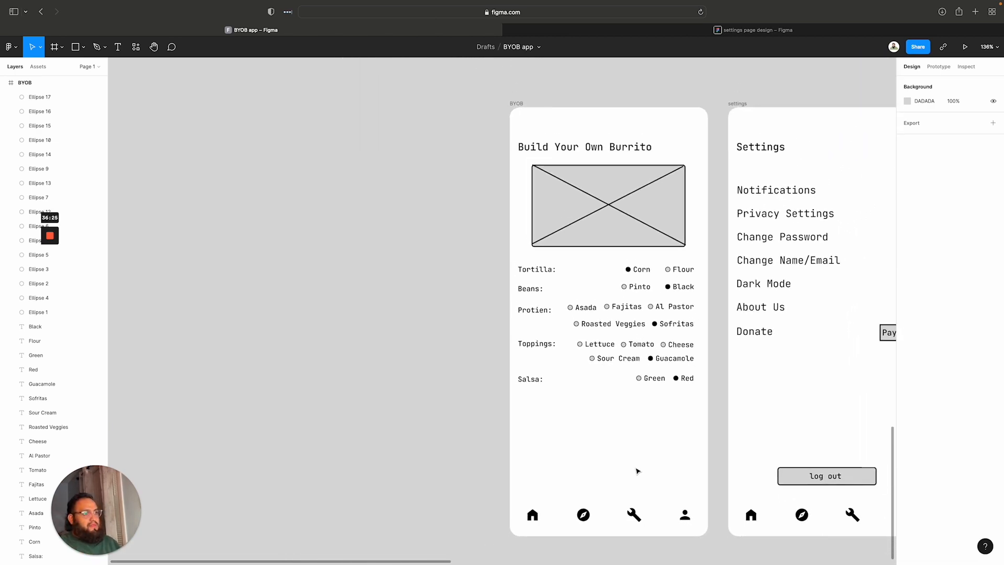
scroll(653, 465, down, 1)
scroll(652, 455, up, 2)
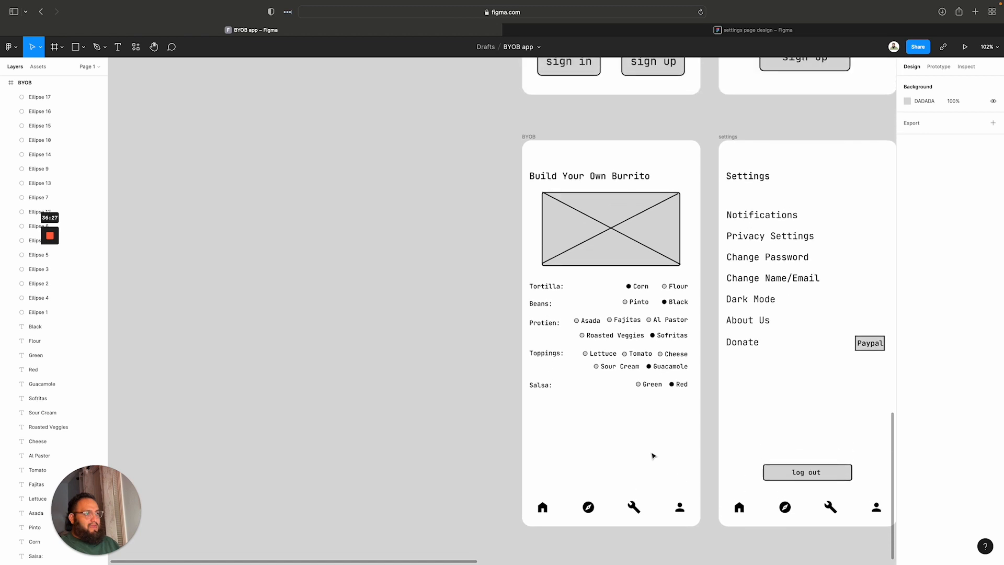
scroll(647, 466, down, 2)
scroll(680, 462, down, 1)
scroll(719, 460, down, 4)
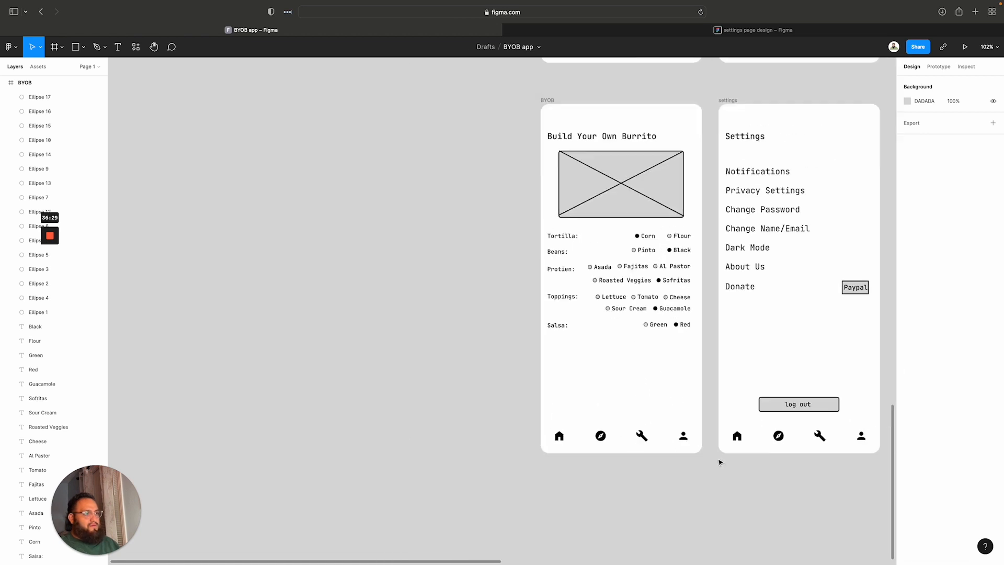
scroll(763, 474, right, 10)
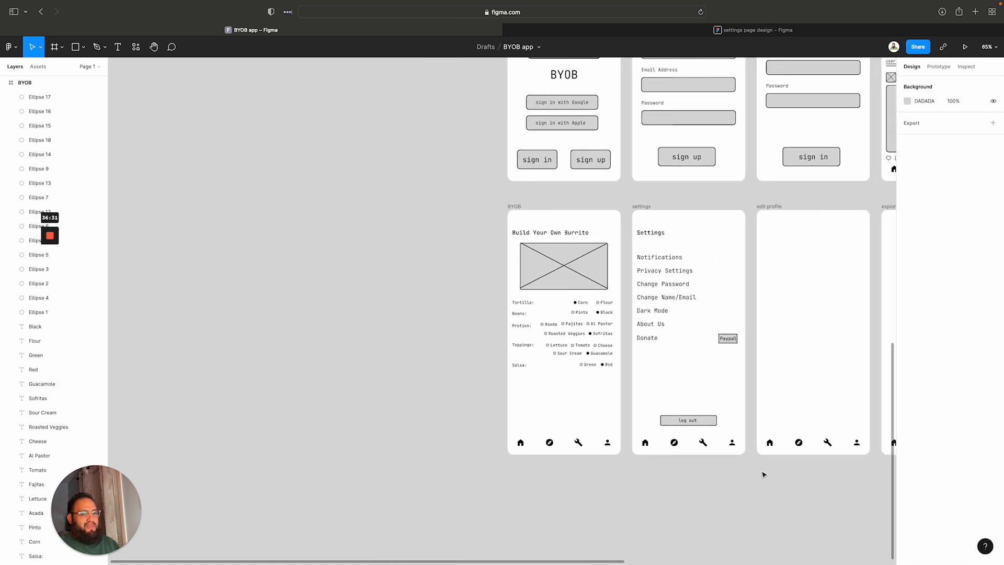
scroll(764, 474, up, 3)
scroll(764, 474, up, 2)
scroll(763, 474, right, 3)
scroll(765, 474, down, 3)
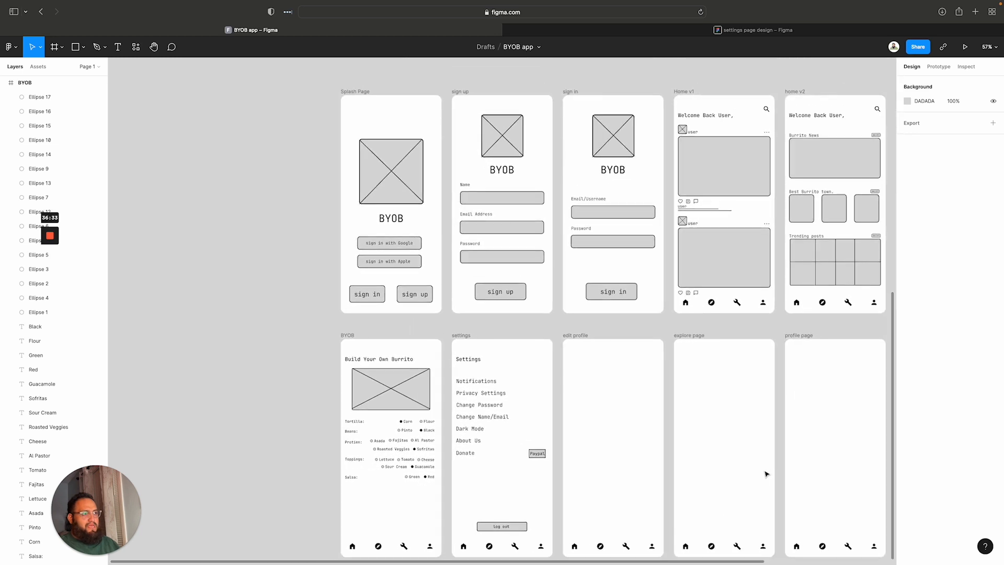
scroll(765, 474, up, 2)
scroll(765, 474, left, 3)
scroll(766, 473, right, 5)
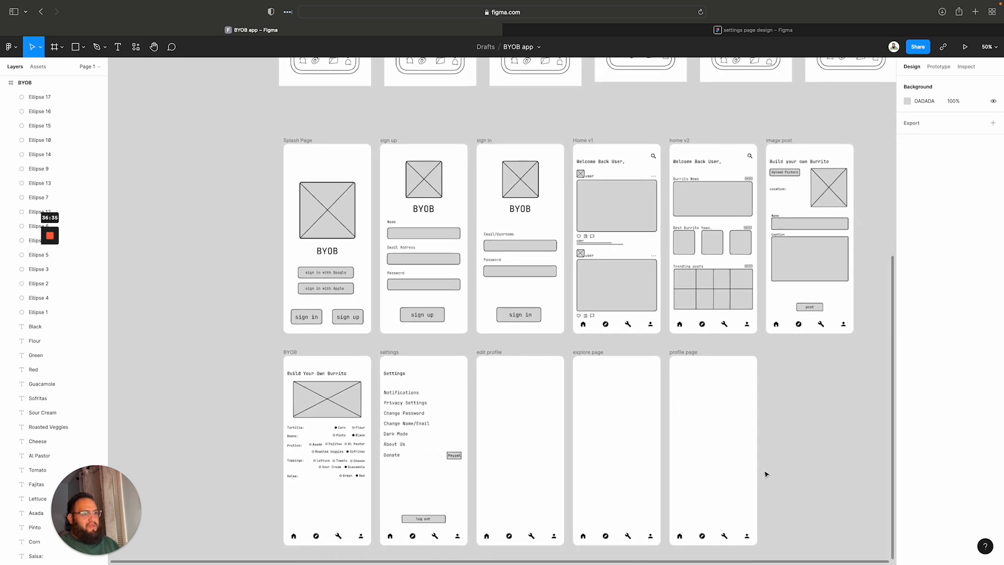
scroll(758, 472, down, 5)
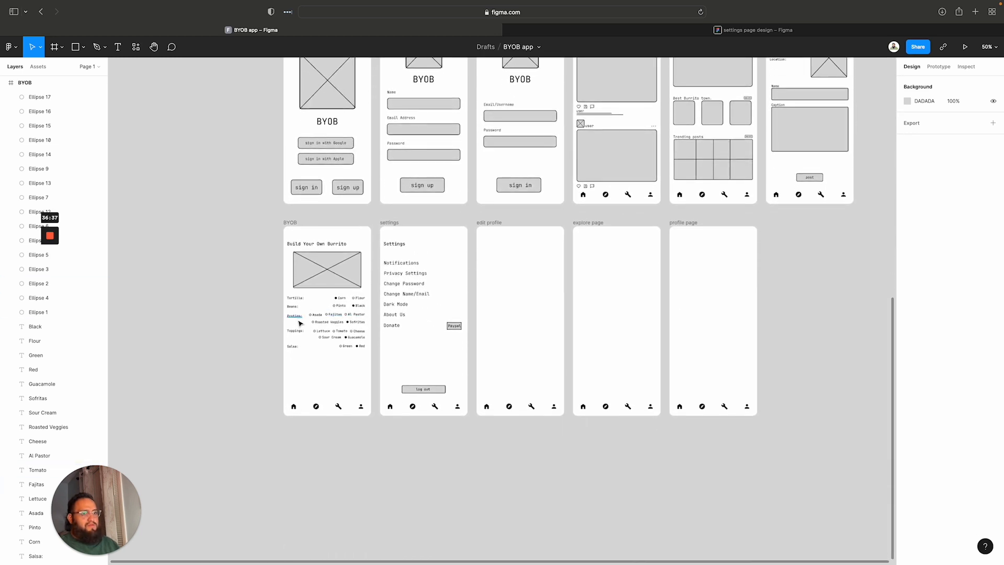
Compare the Build Your Own Burrito option rows with the hand-drawn BYOB page sketch
scroll(305, 325, up, 6)
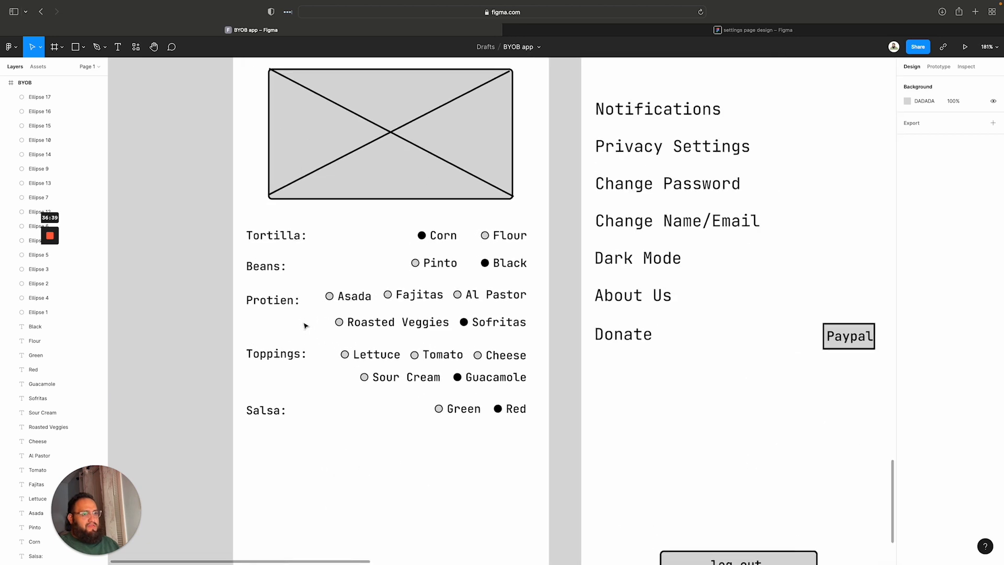
scroll(462, 423, down, 3)
scroll(460, 423, up, 5)
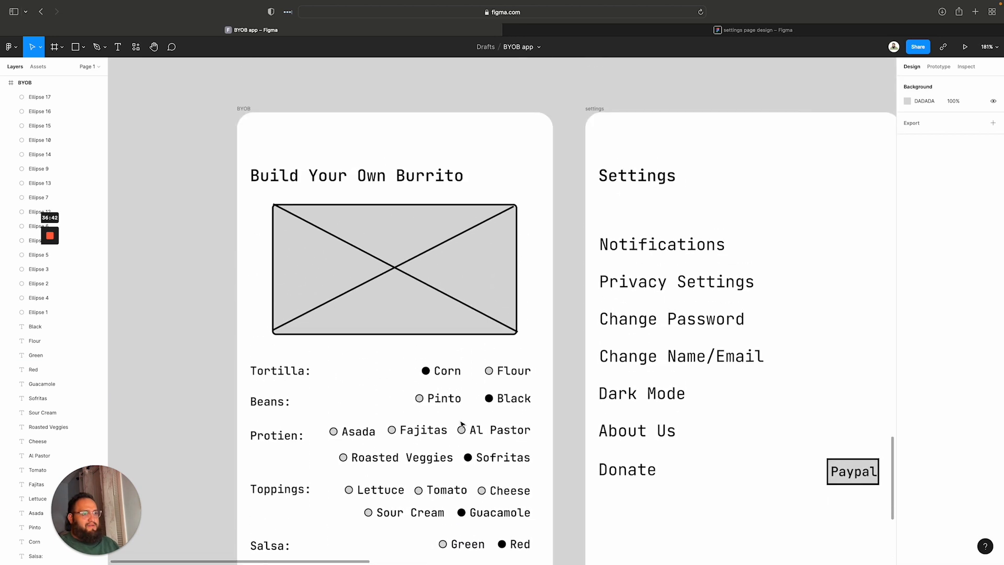
scroll(457, 423, down, 2)
scroll(456, 423, down, 5)
scroll(455, 423, up, 15)
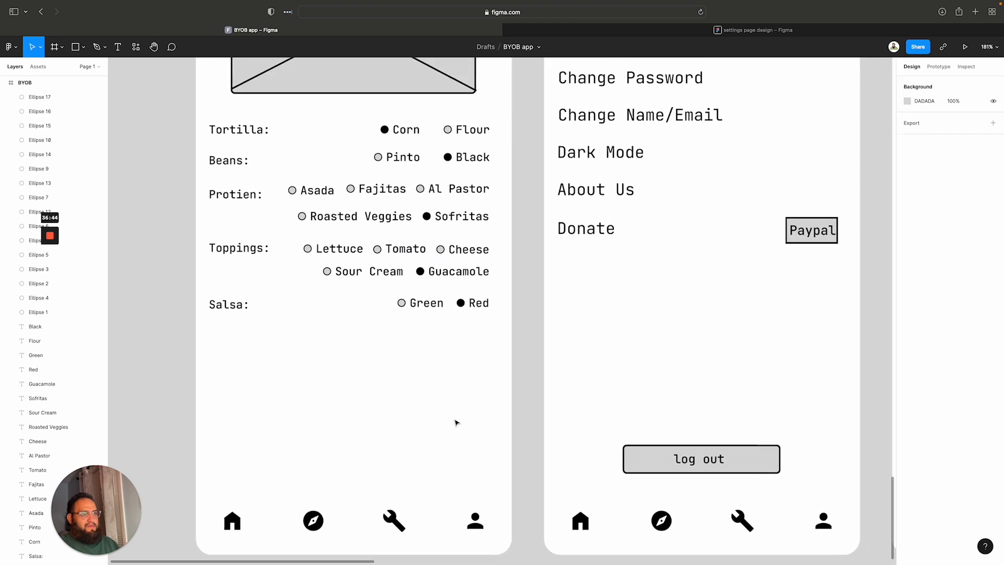
scroll(456, 423, up, 20)
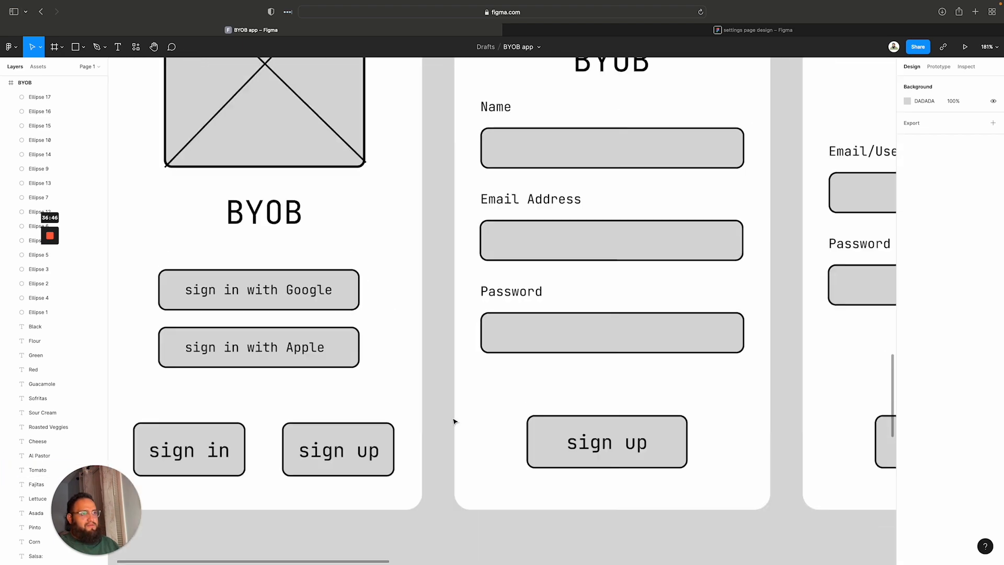
scroll(454, 421, down, 5)
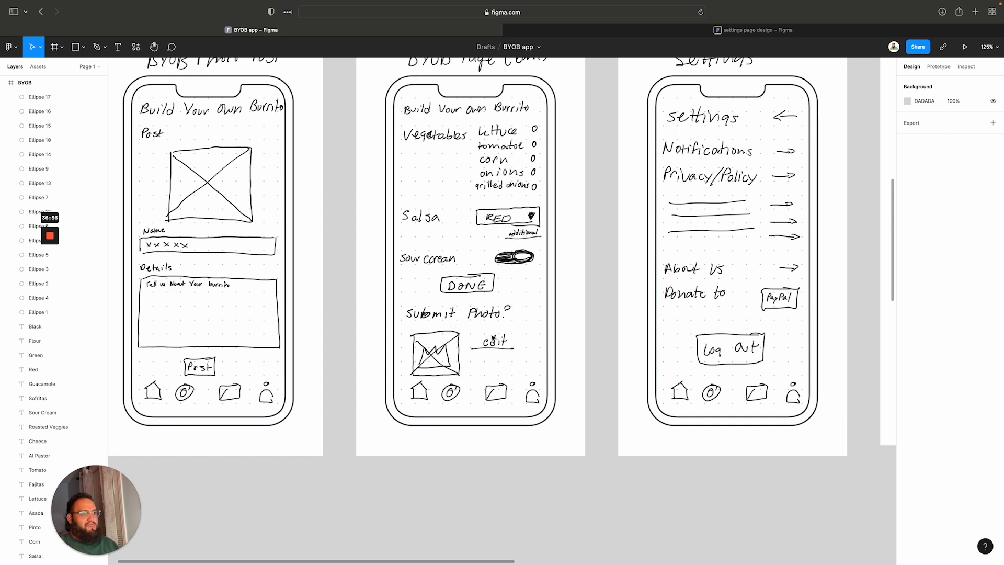
scroll(493, 338, down, 6)
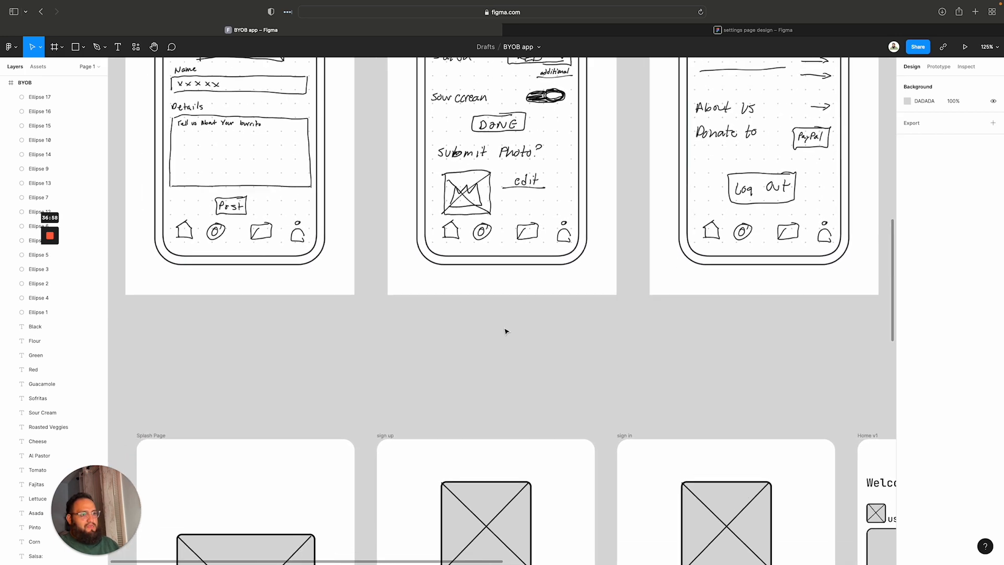
Examine the empty area between the salsa row and the navigation icons in Build Your Own Burrito
scroll(505, 331, down, 10)
scroll(505, 331, left, 4)
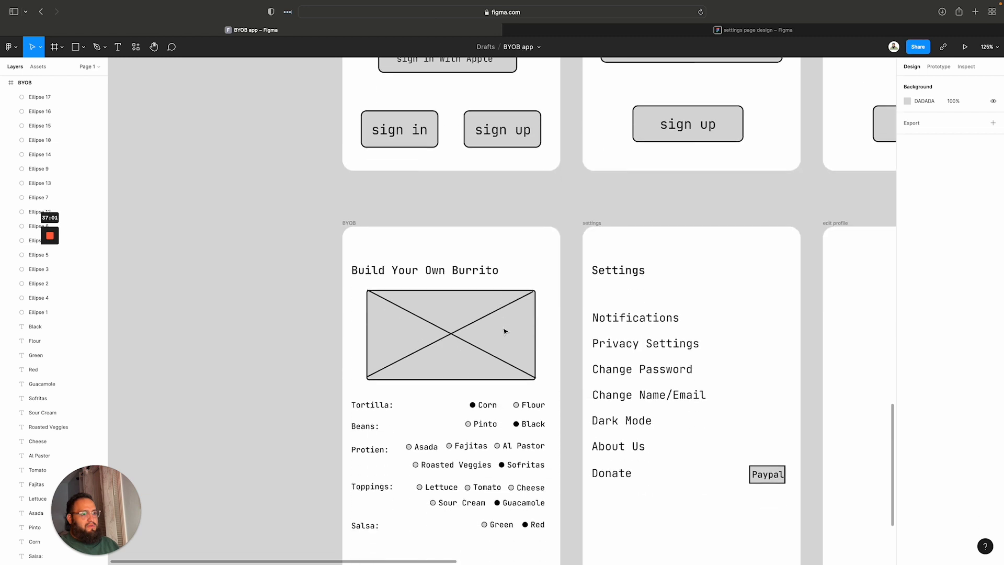
scroll(505, 331, down, 10)
scroll(498, 336, up, 2)
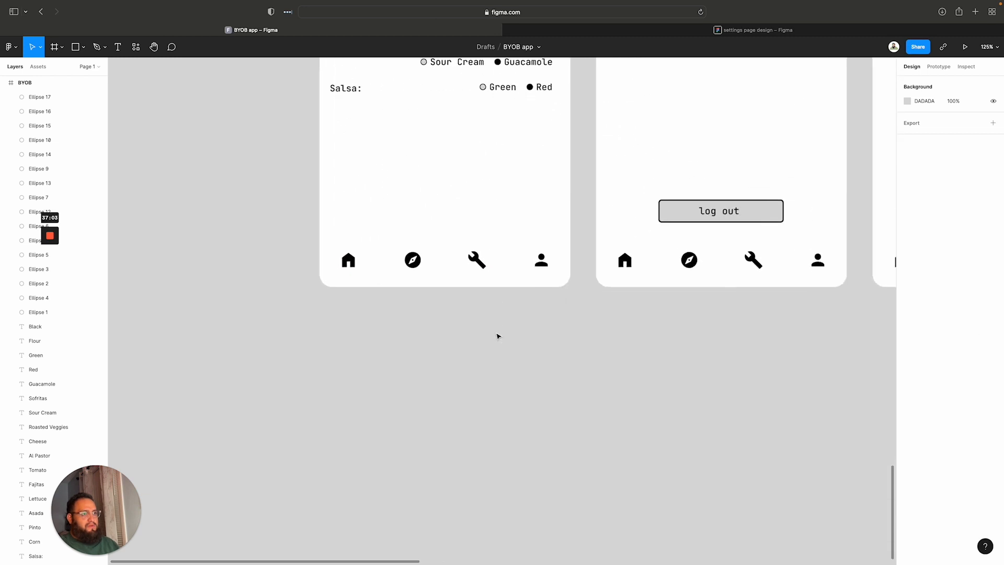
scroll(498, 336, down, 5)
scroll(498, 336, up, 3)
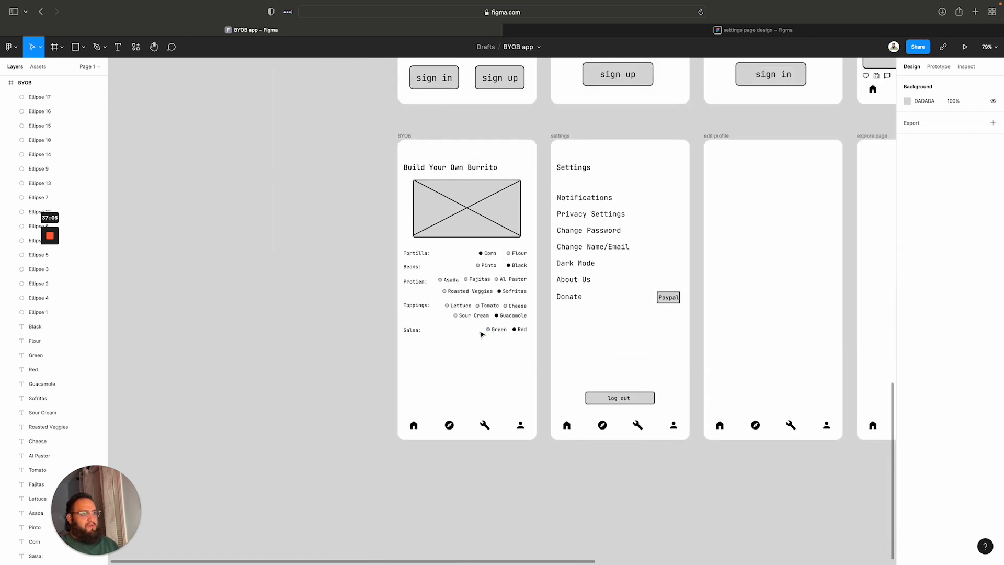
scroll(482, 334, up, 1)
scroll(480, 335, up, 5)
scroll(472, 335, down, 1)
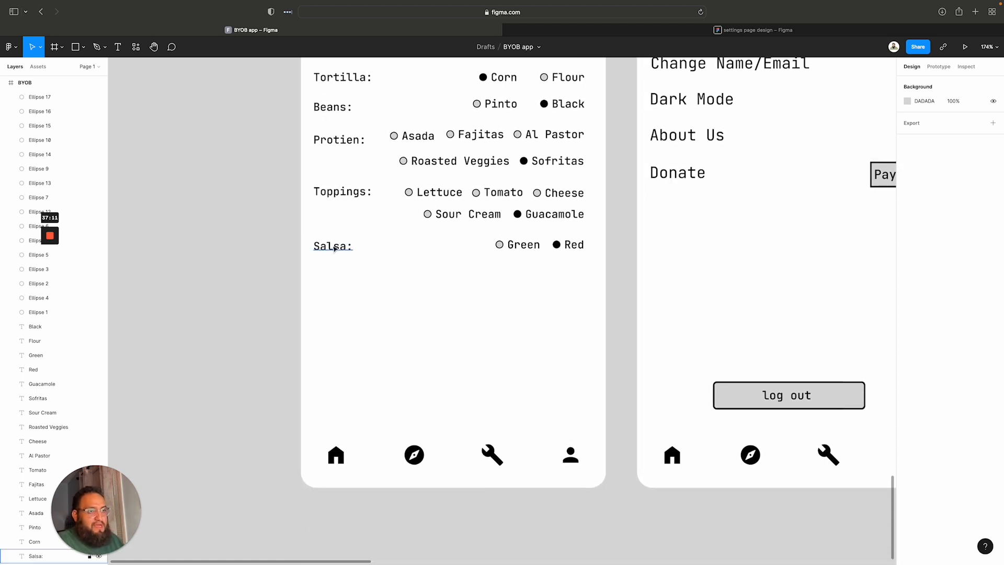
scroll(331, 251, down, 3)
scroll(330, 251, up, 10)
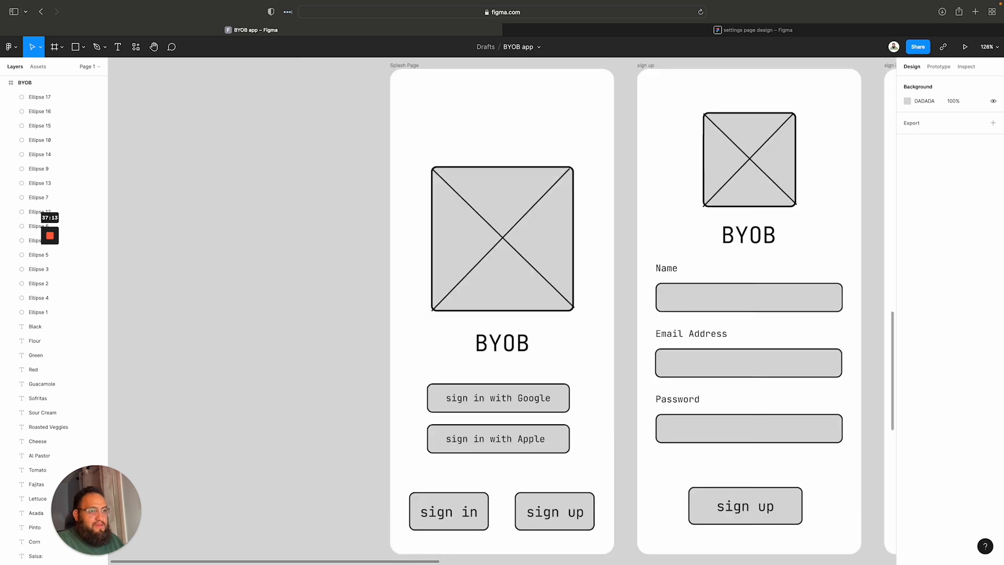
scroll(367, 258, right, 4)
scroll(358, 267, down, 1)
scroll(356, 268, down, 12)
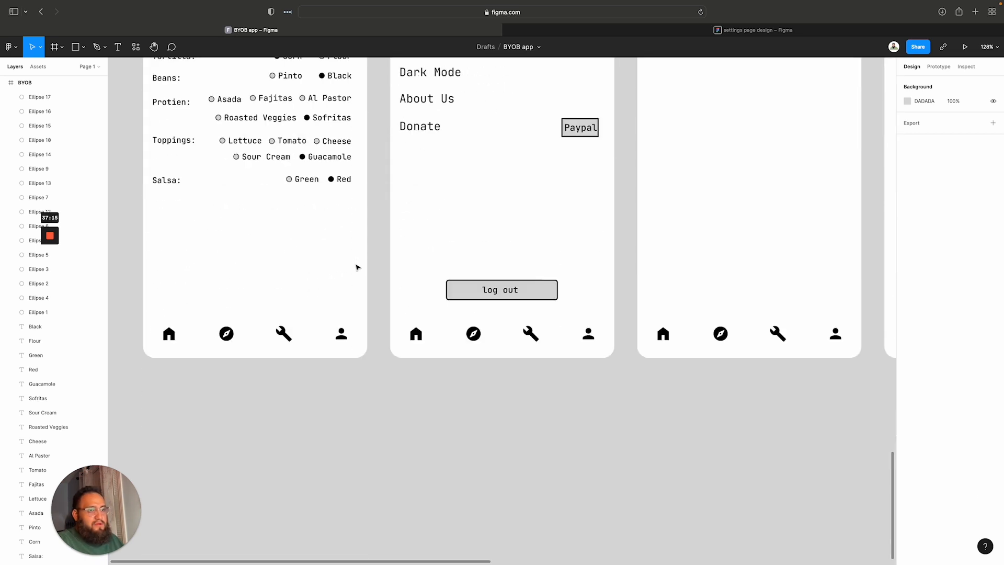
Duplicate the "Salsa:" label directly below itself and change the copy's text to Notes
click(162, 187)
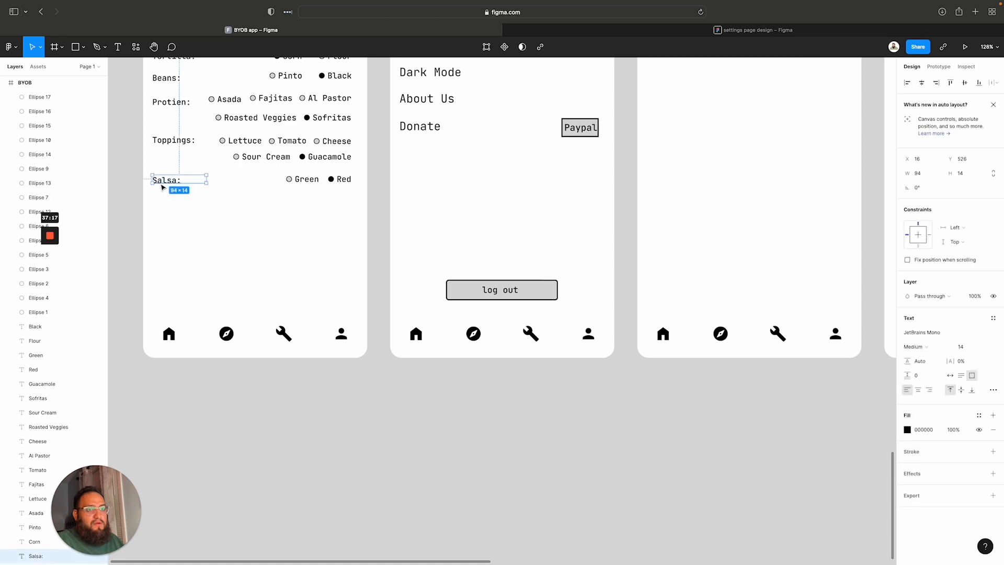
drag(162, 187, 162, 202)
key(Return)
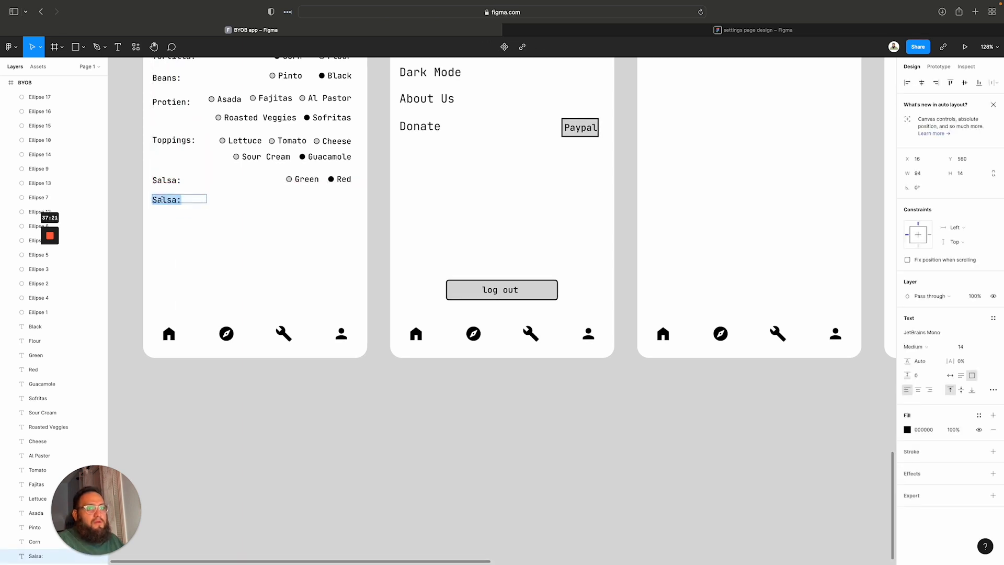
text(Notes)
scroll(213, 281, up, 1)
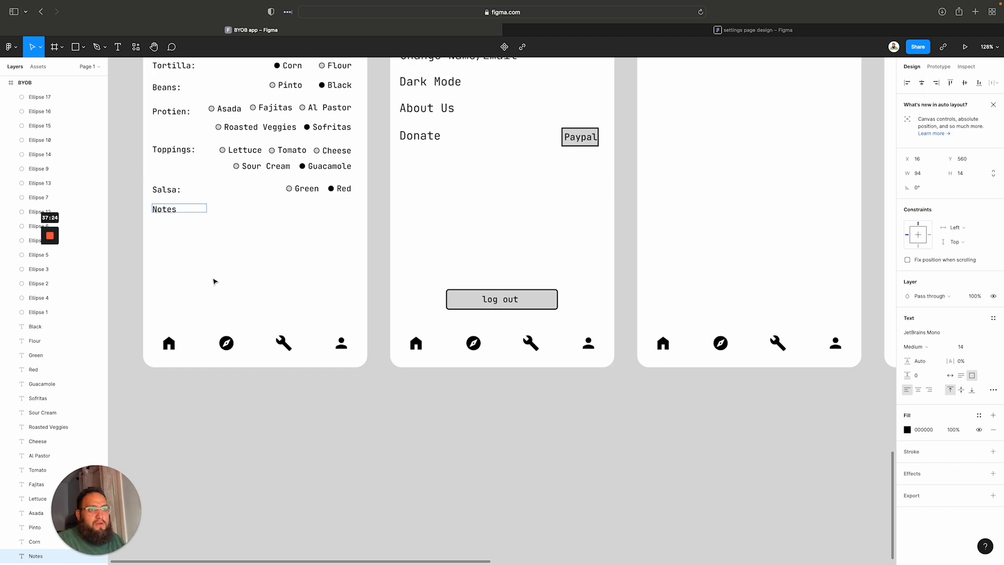
key(Escape)
click(209, 281)
Draw a rectangle about 349 × 52 directly beneath the Notes label, with its left edge flush with the labels
key(r)
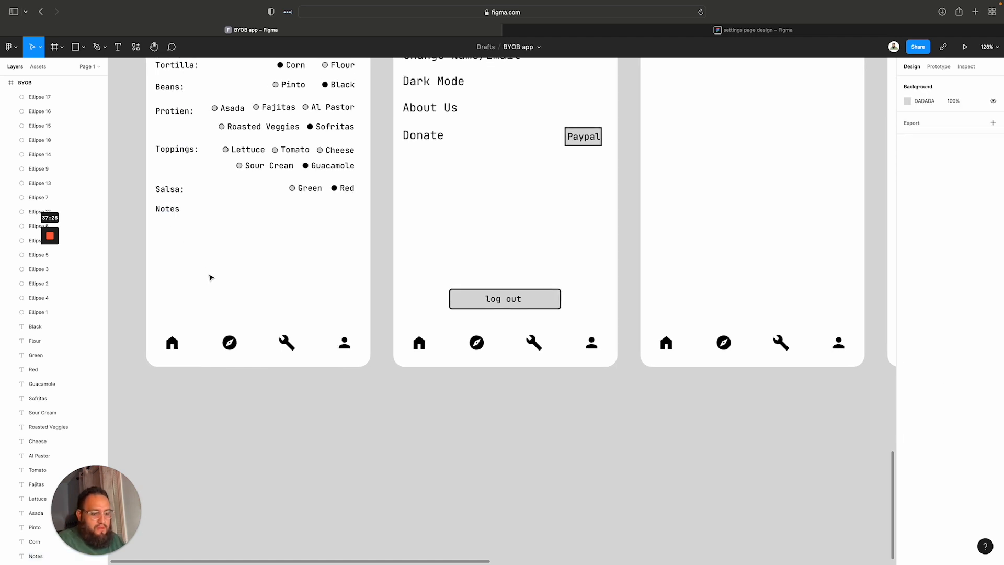
scroll(167, 226, left, 1)
drag(157, 219, 357, 247)
drag(295, 239, 295, 235)
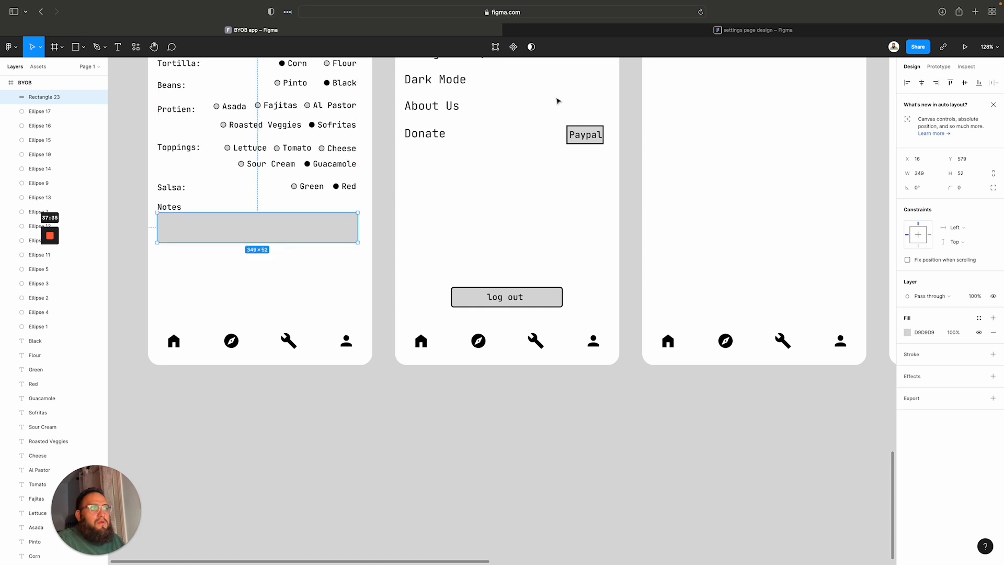
Centre the notes rectangle horizontally in the BYOB frame and give it a black inside stroke of width 2
click(922, 84)
click(914, 355)
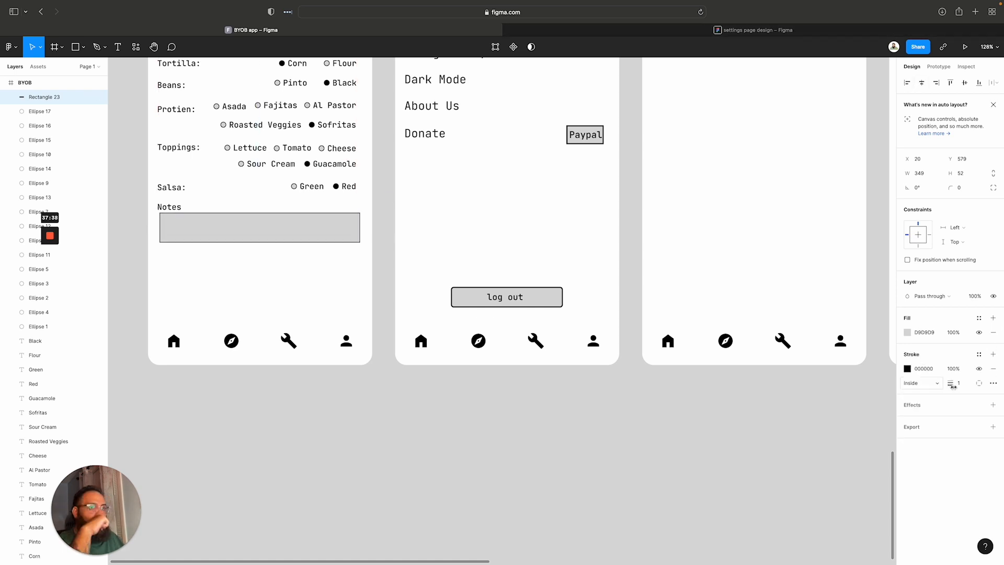
drag(952, 385, 954, 383)
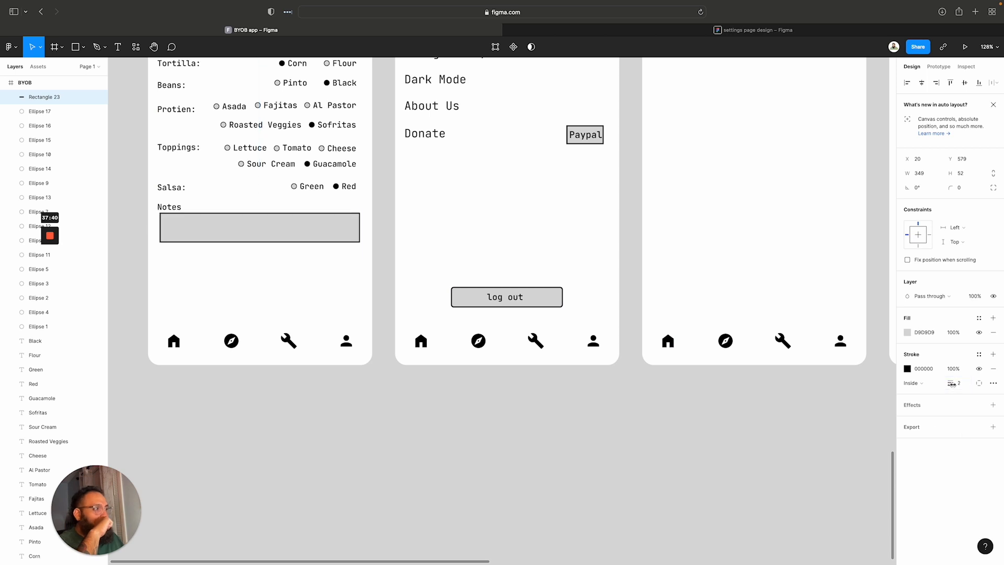
scroll(511, 324, down, 1)
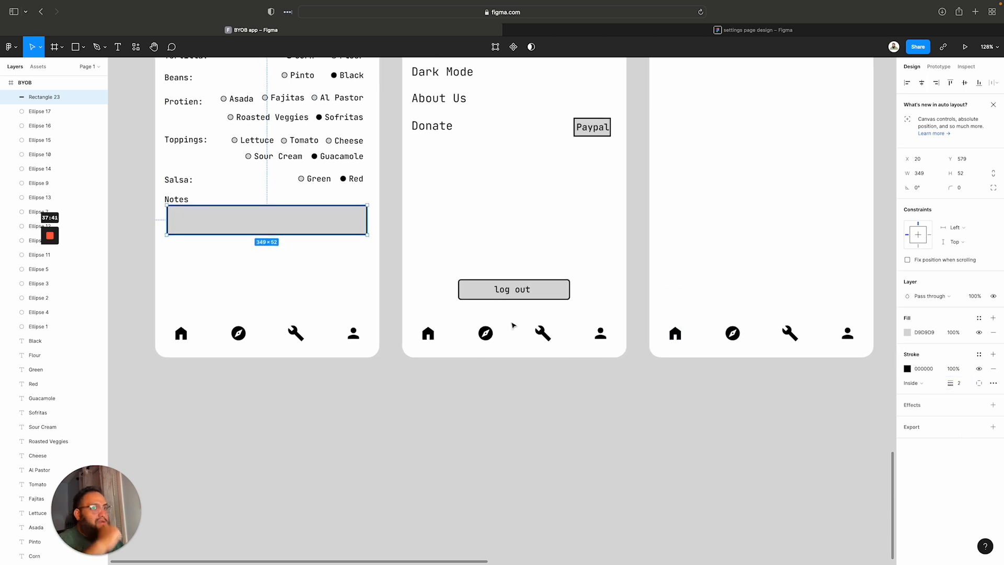
Group the sign in and sign up buttons, including their labels, on the Splash Page
click(277, 292)
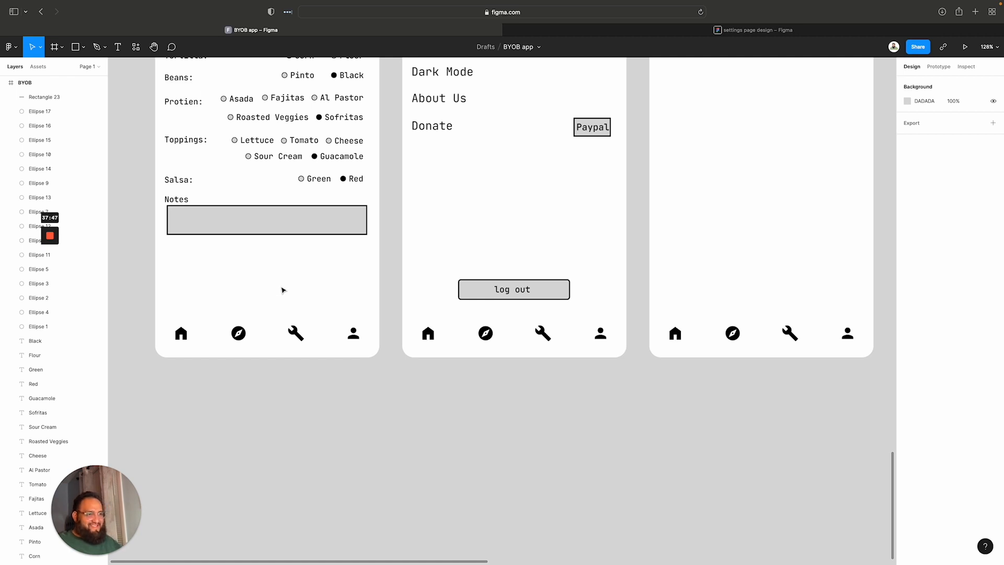
scroll(643, 343, down, 2)
scroll(641, 343, up, 10)
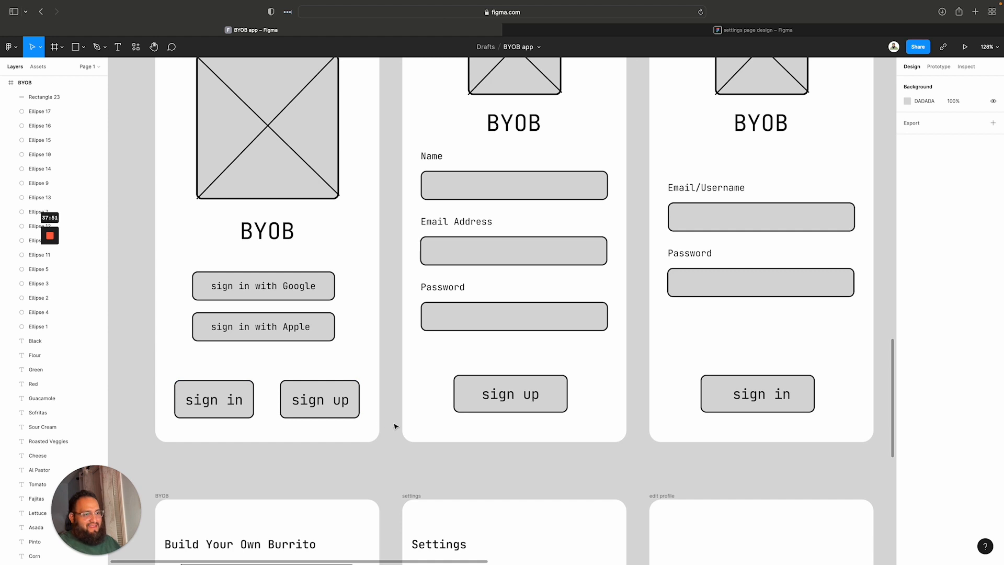
drag(380, 423, 240, 387)
key(super+g)
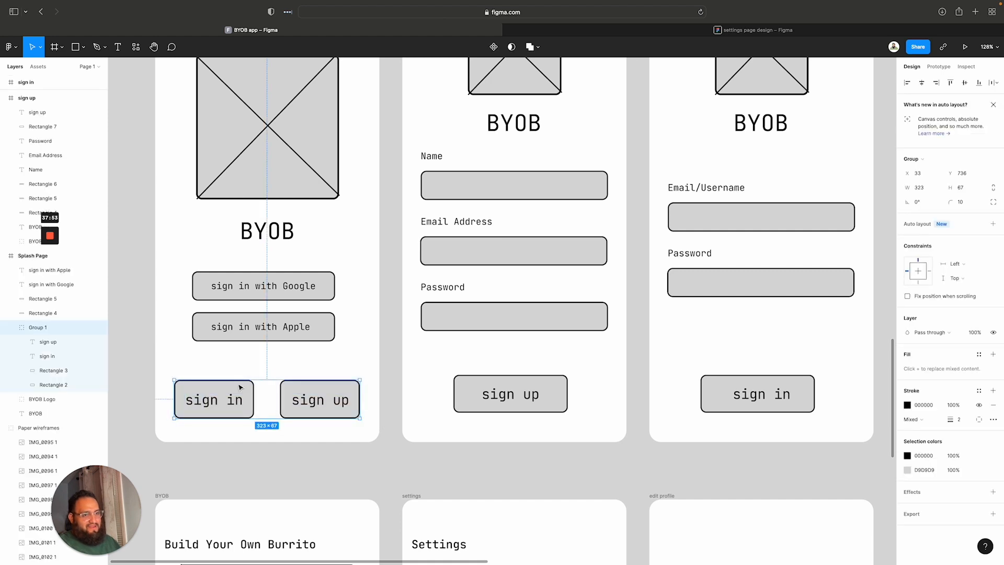
Paste a copy of the grouped sign in and sign up buttons into the BYOB frame, between the notes rectangle and the navigation icons
scroll(251, 366, down, 5)
scroll(261, 312, down, 2)
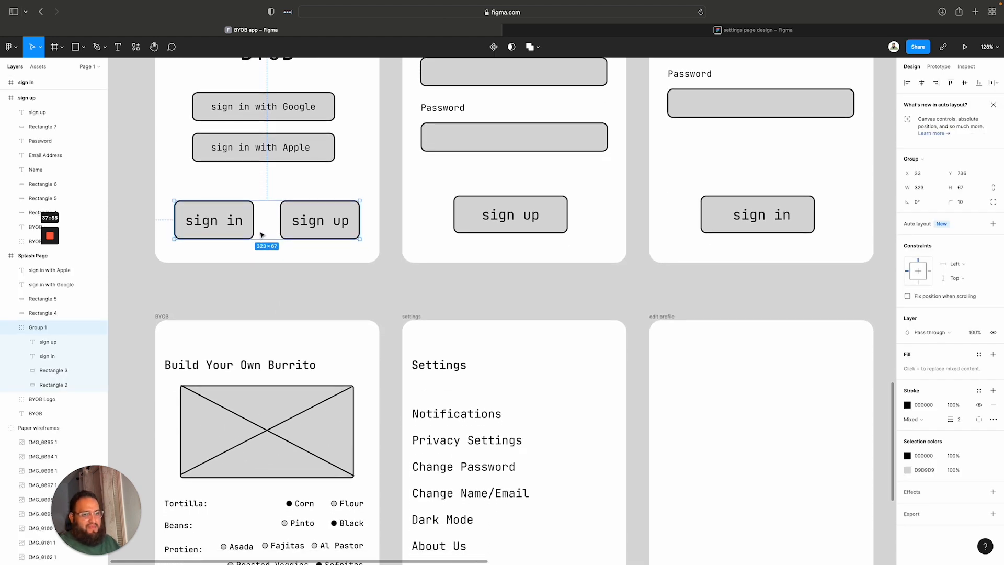
scroll(256, 252, down, 10)
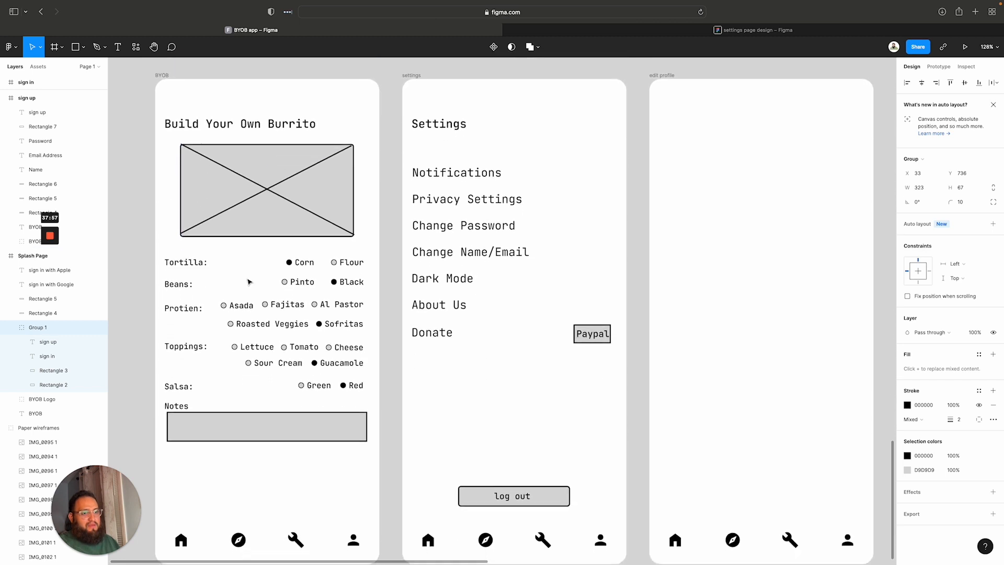
click(251, 368)
key(super+v)
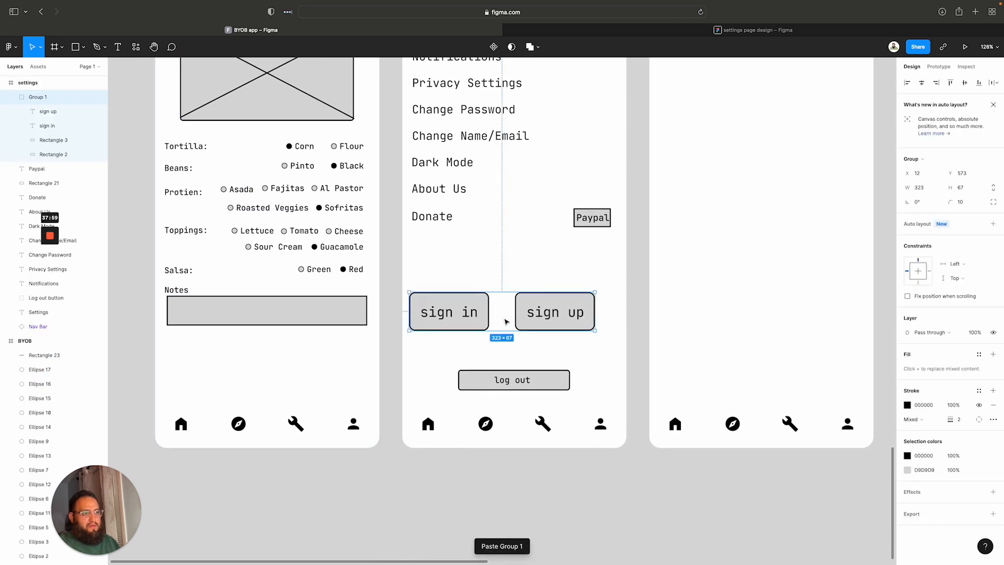
drag(506, 321, 270, 378)
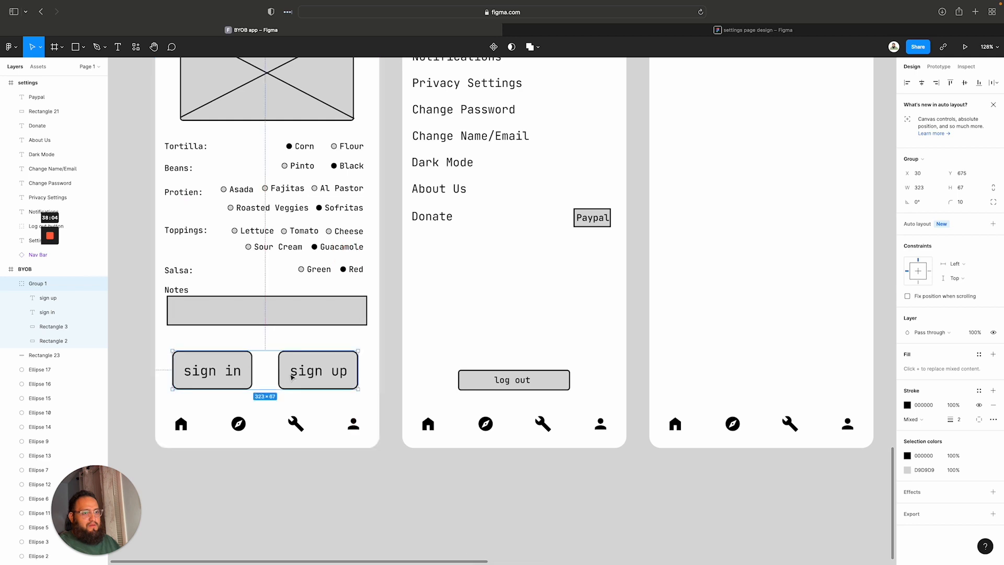
Change the copied sign up label in the BYOB frame to Finish and shift it slightly right within its button
double_click(312, 375)
key(Return)
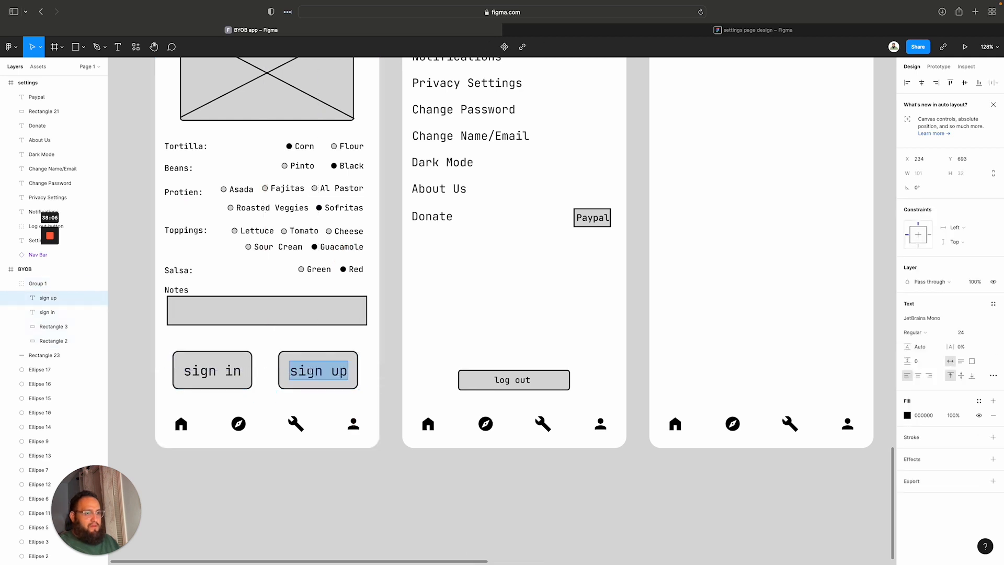
text(Finish)
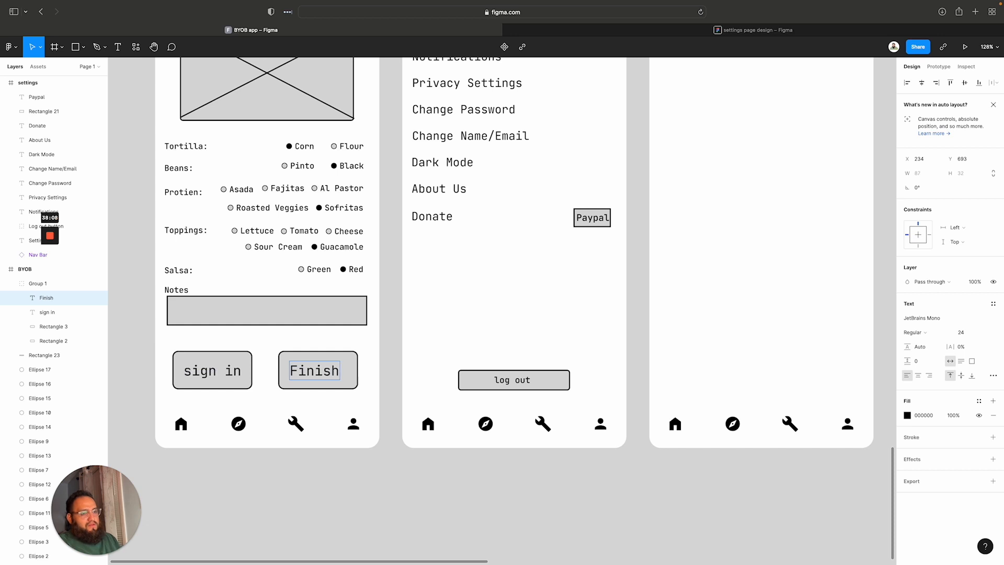
key(Escape)
click(320, 347)
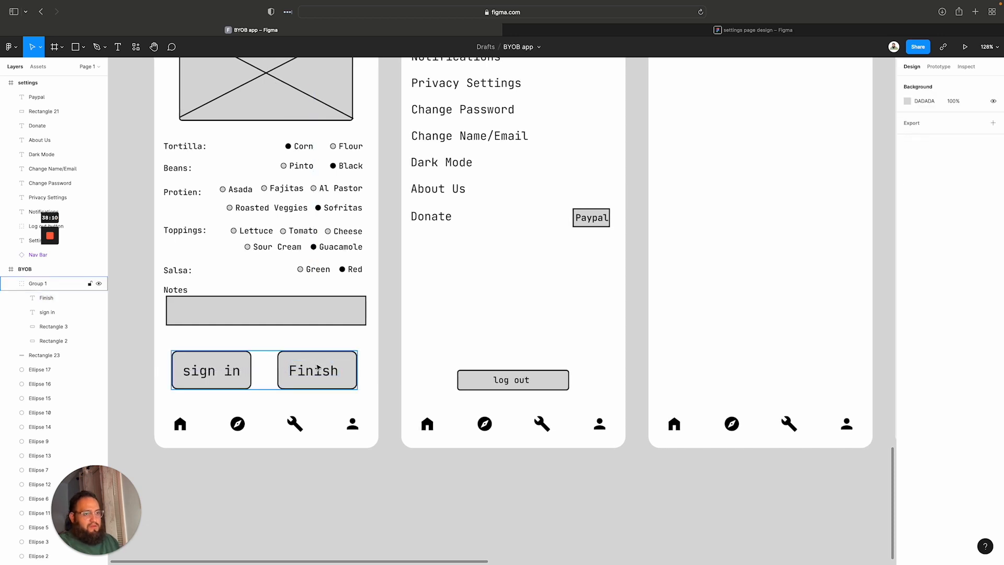
double_click(317, 371)
drag(317, 372, 325, 373)
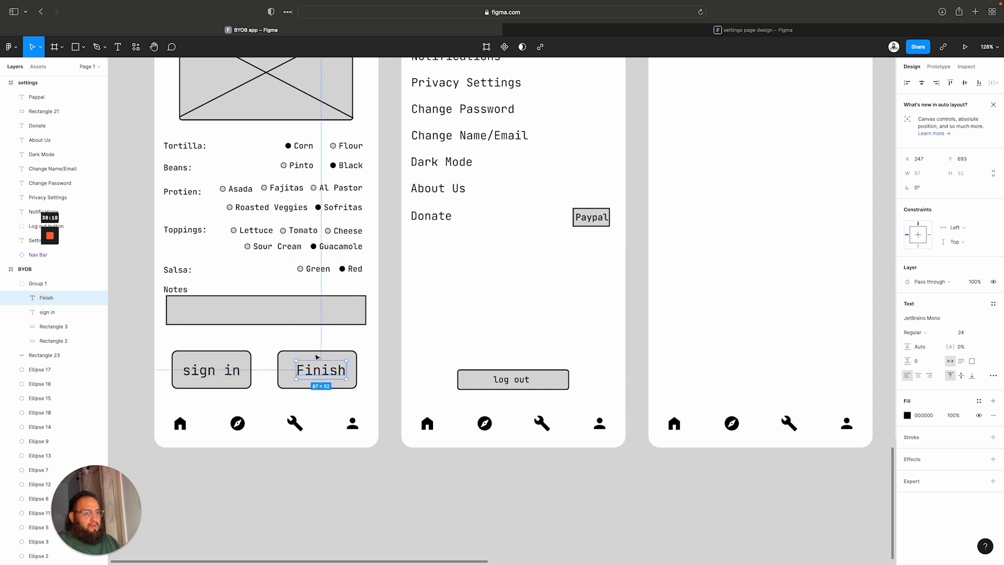
key(f)
click(305, 337)
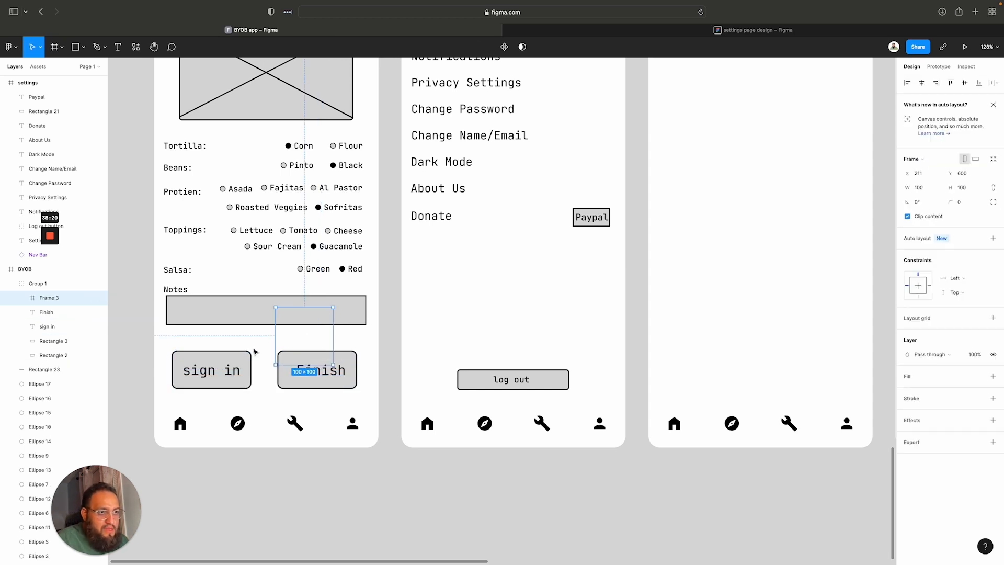
key(Escape)
double_click(314, 342)
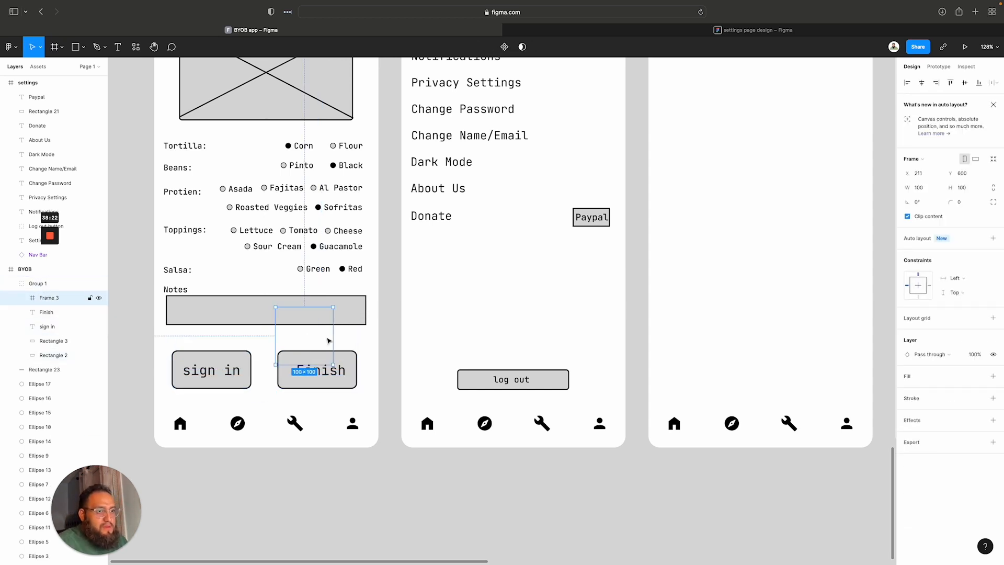
key(Delete)
Reposition the Finish label so it sits centred inside its button, at X 239 and Y 693
scroll(329, 341, right, 2)
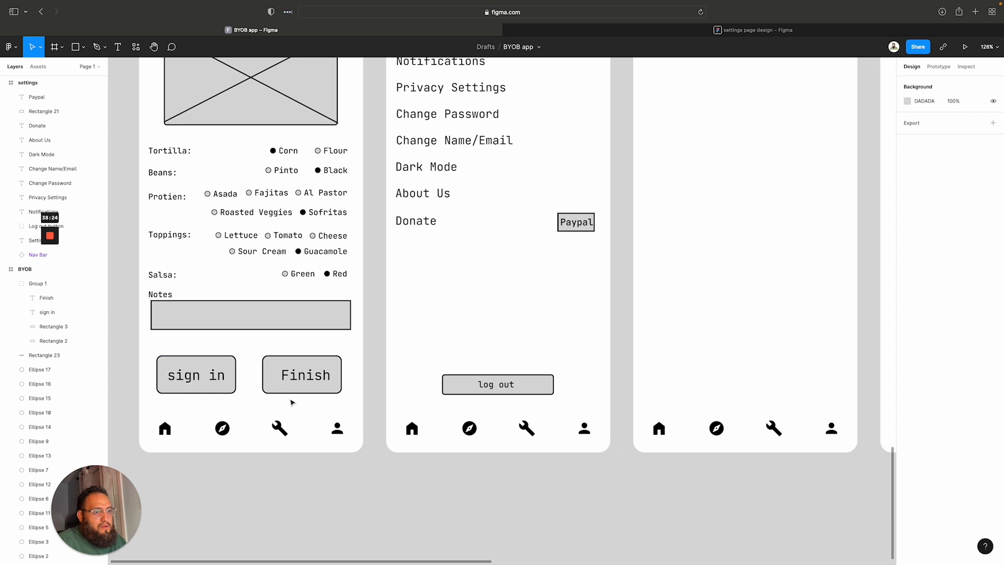
drag(310, 375, 302, 376)
key(super+z)
double_click(308, 376)
click(289, 358)
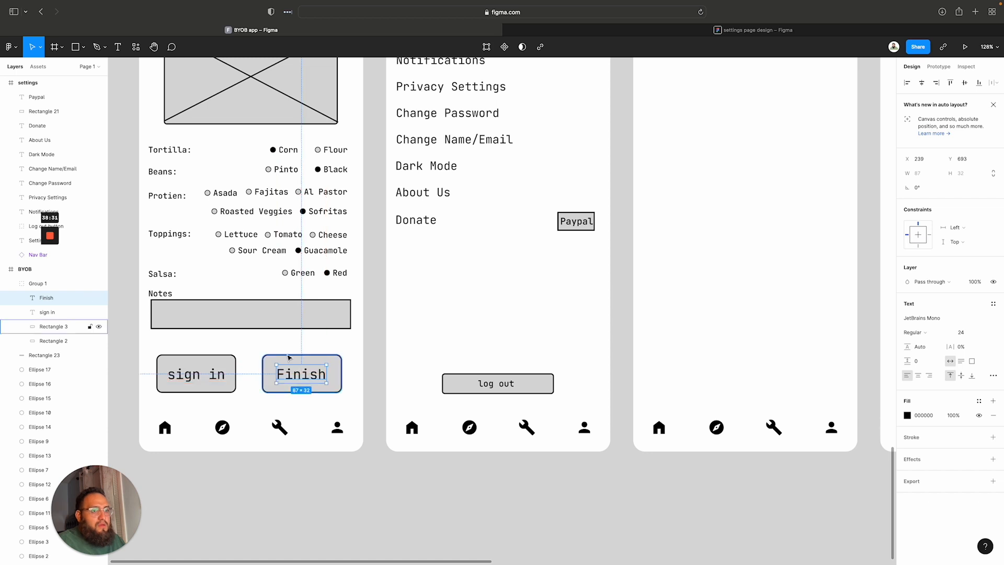
Change the copied sign in label in the BYOB frame to "create post" and set its font size to 16
double_click(209, 374)
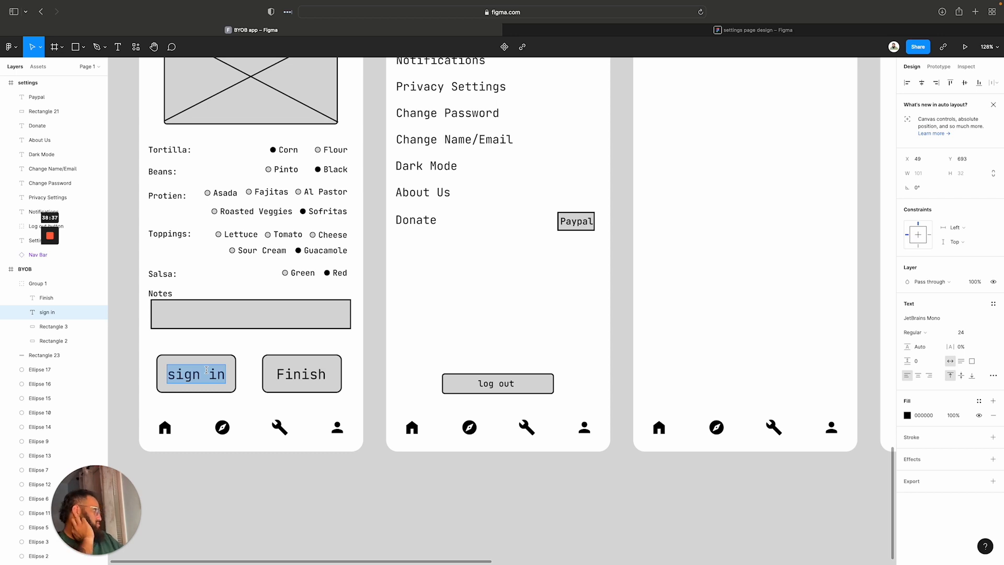
text(create post)
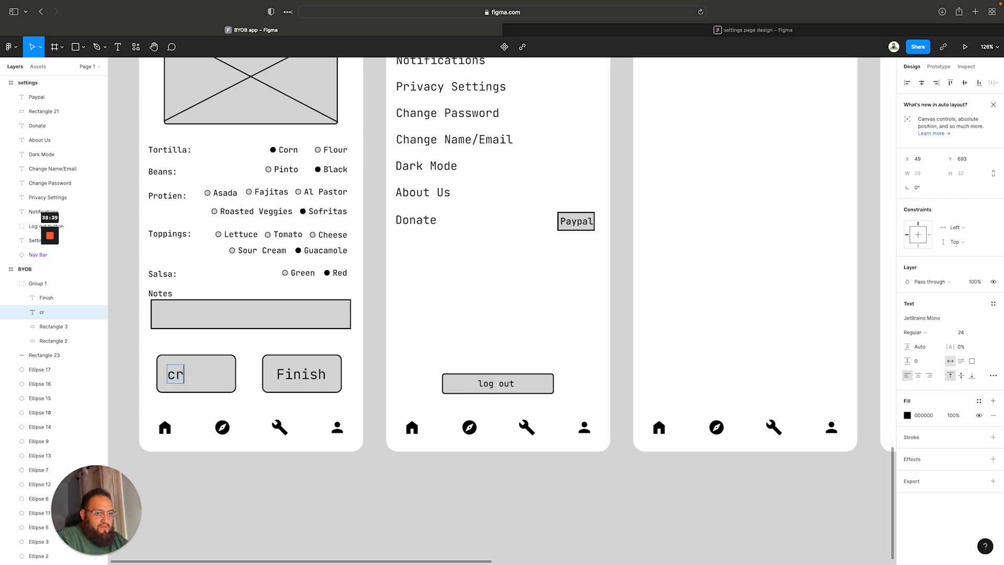
click(983, 336)
triple_click(212, 379)
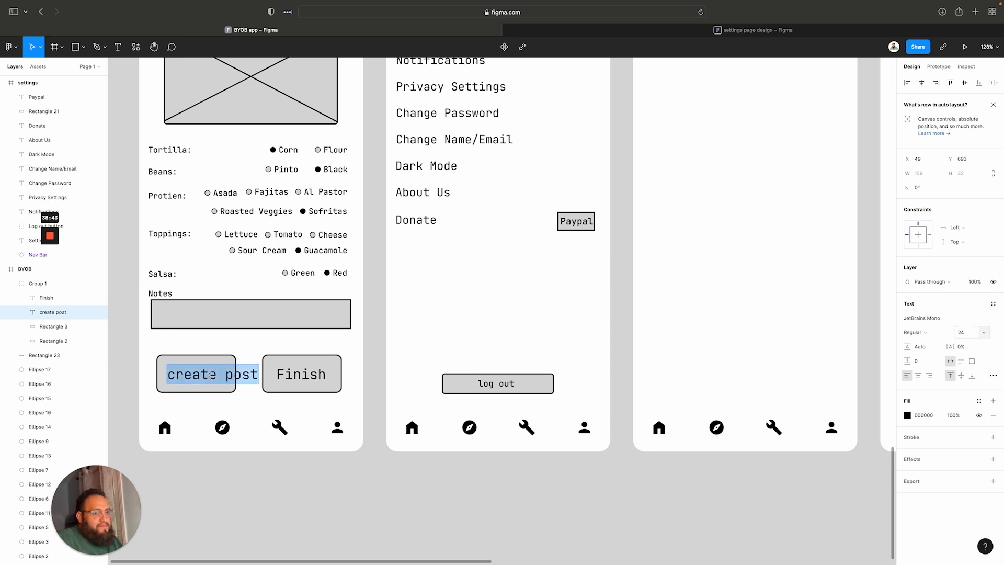
click(987, 335)
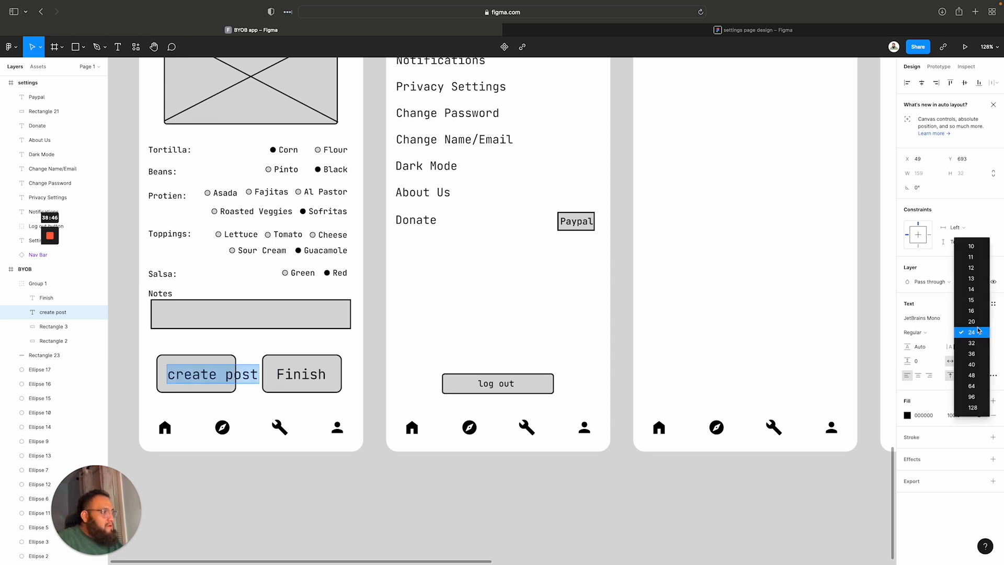
click(977, 326)
click(983, 330)
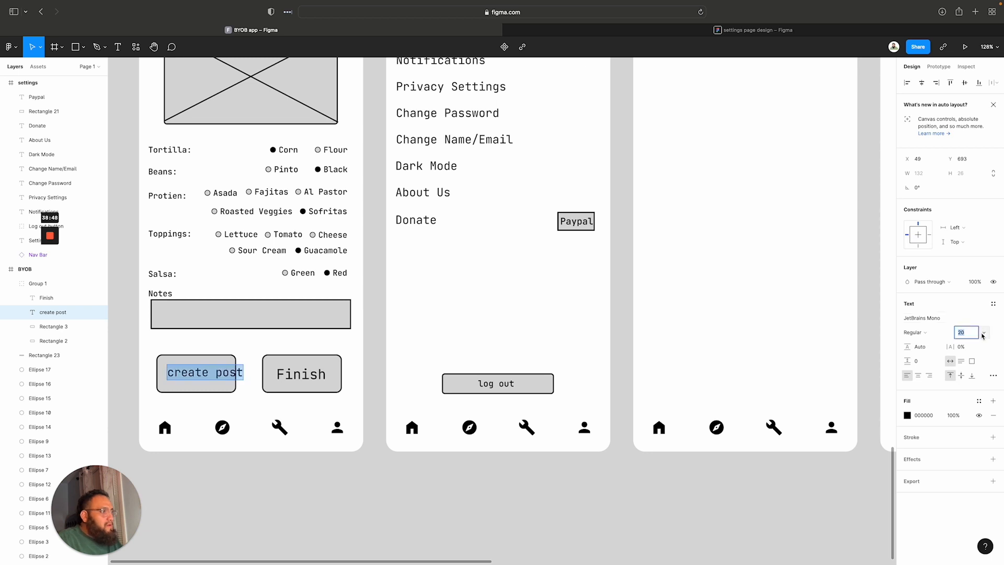
click(981, 323)
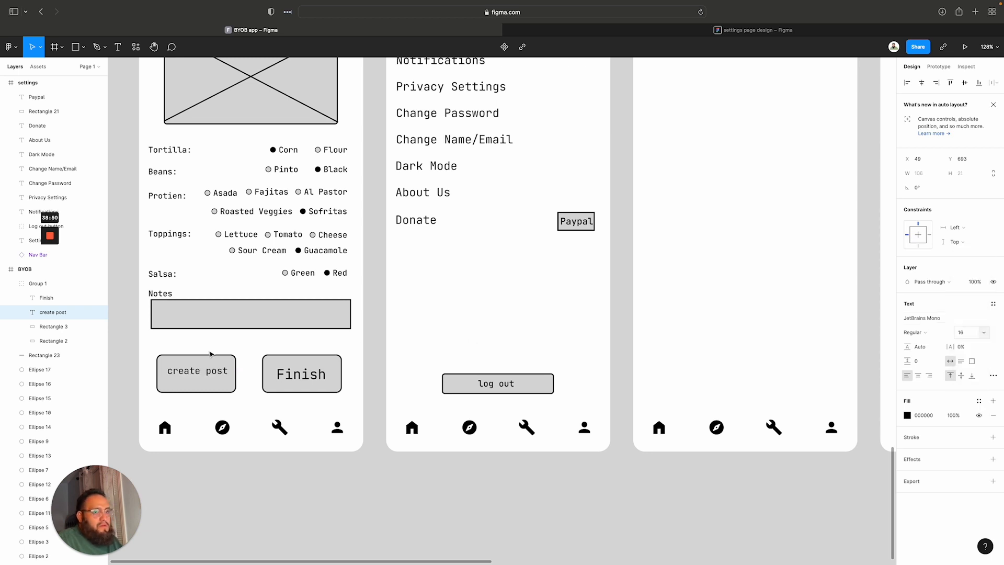
click(202, 371)
double_click(202, 371)
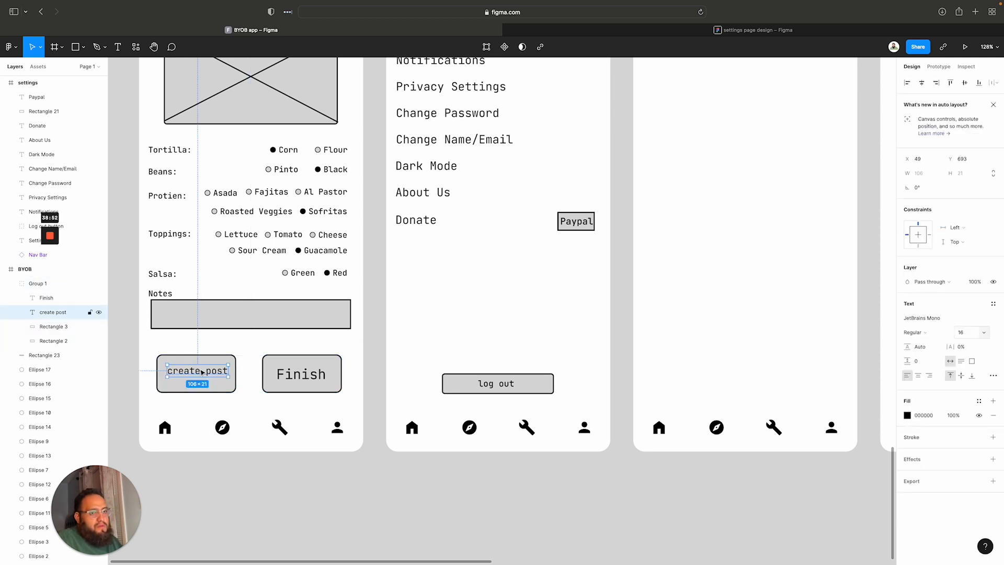
Move the "create post" label slightly lower so it sits vertically centred in its button on the BYOB frame
drag(201, 372, 201, 375)
click(256, 353)
scroll(257, 353, down, 1)
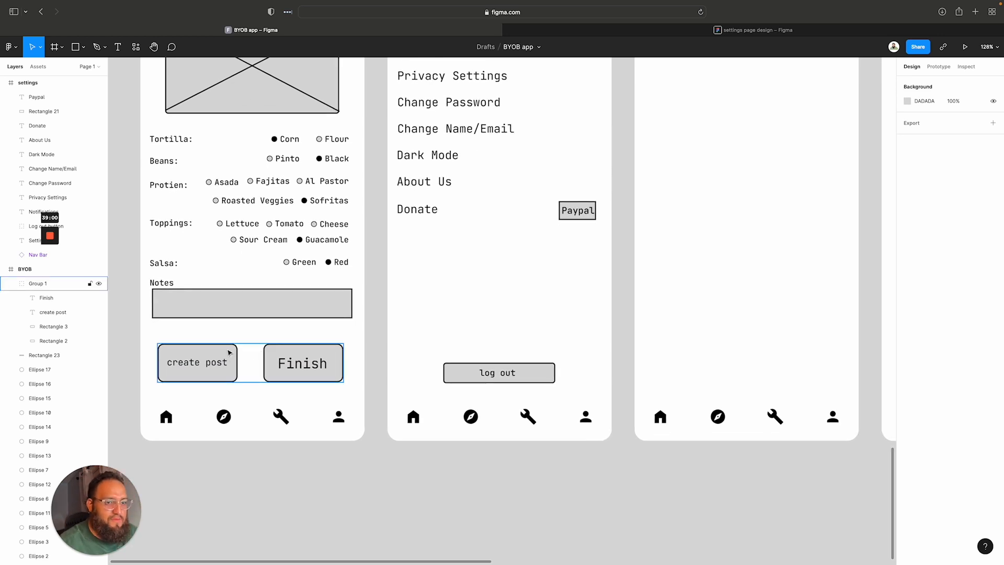
Review the BYOB burrito builder and settings wireframes alongside the still empty frames in the same row
scroll(236, 332, down, 5)
scroll(231, 343, up, 7)
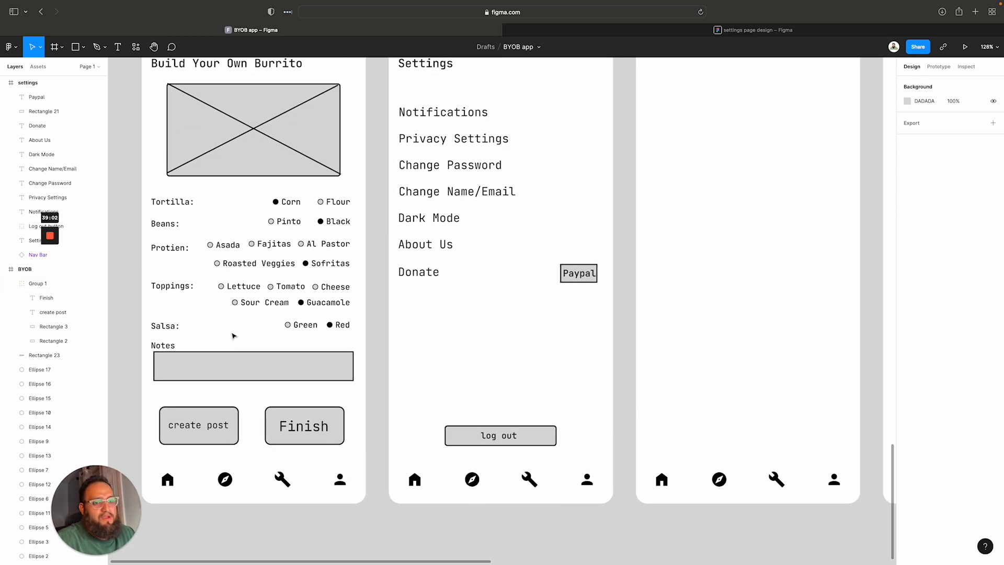
scroll(233, 335, up, 5)
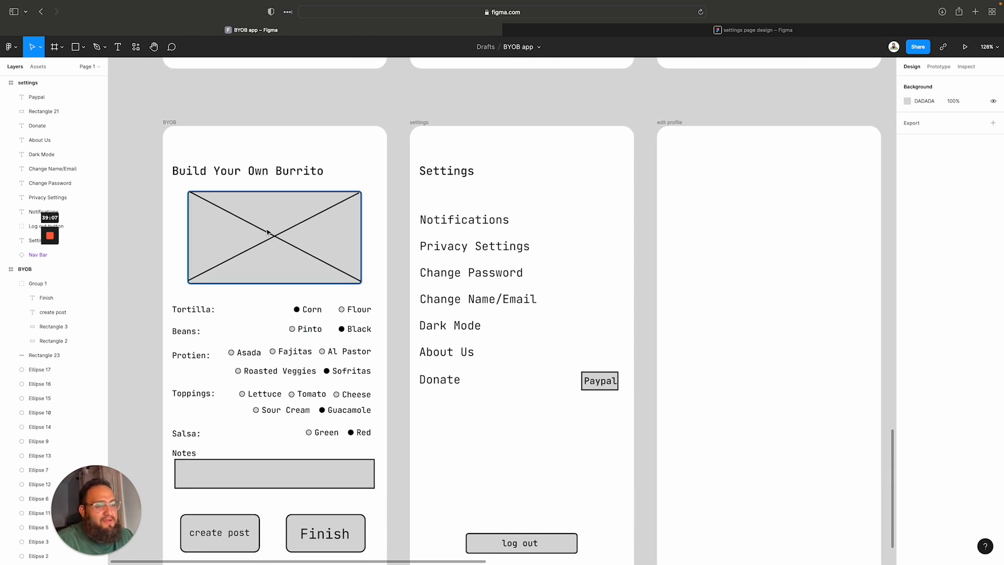
scroll(267, 232, down, 5)
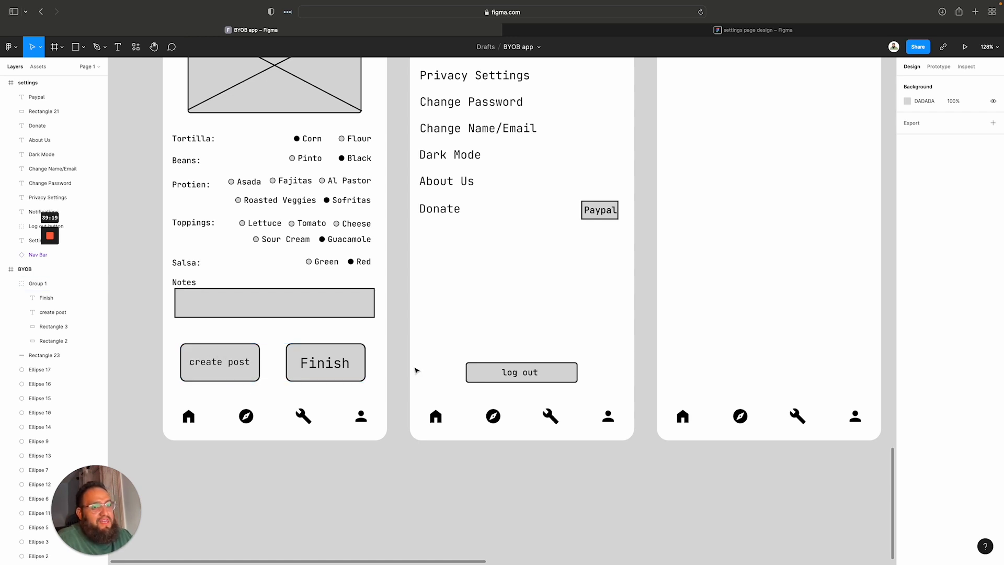
scroll(307, 350, down, 4)
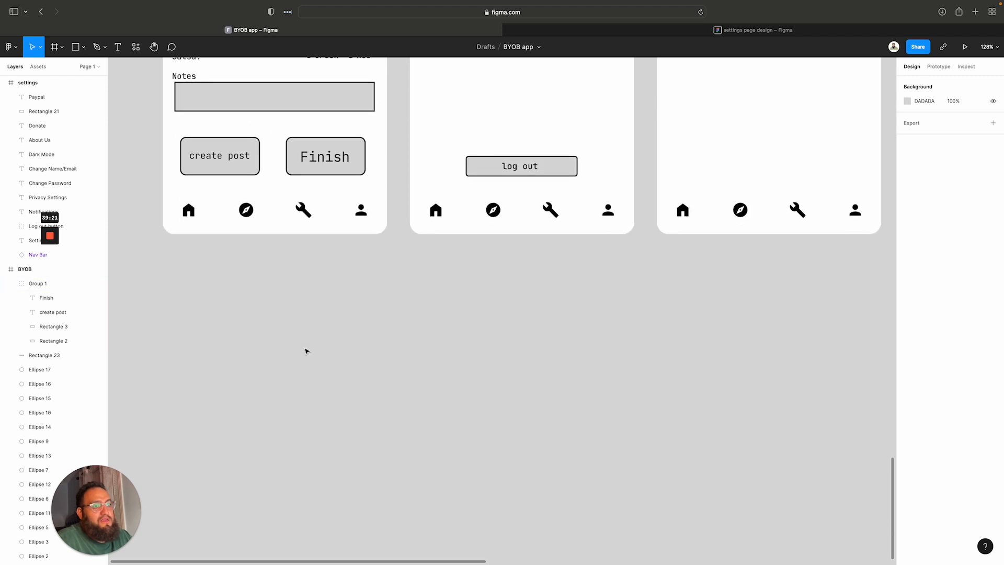
scroll(306, 352, up, 4)
scroll(307, 351, up, 5)
scroll(304, 354, down, 2)
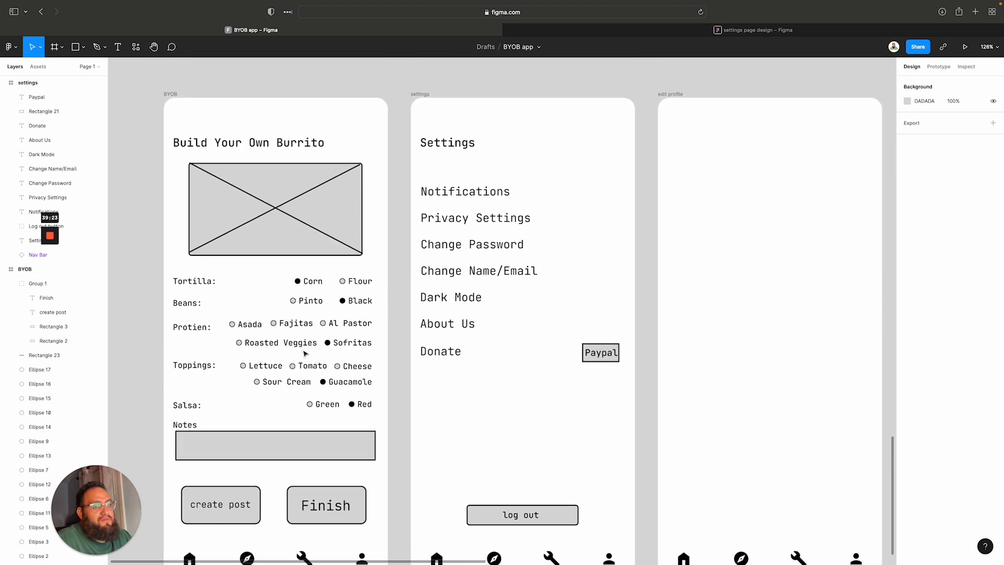
scroll(305, 353, down, 5)
scroll(307, 353, down, 2)
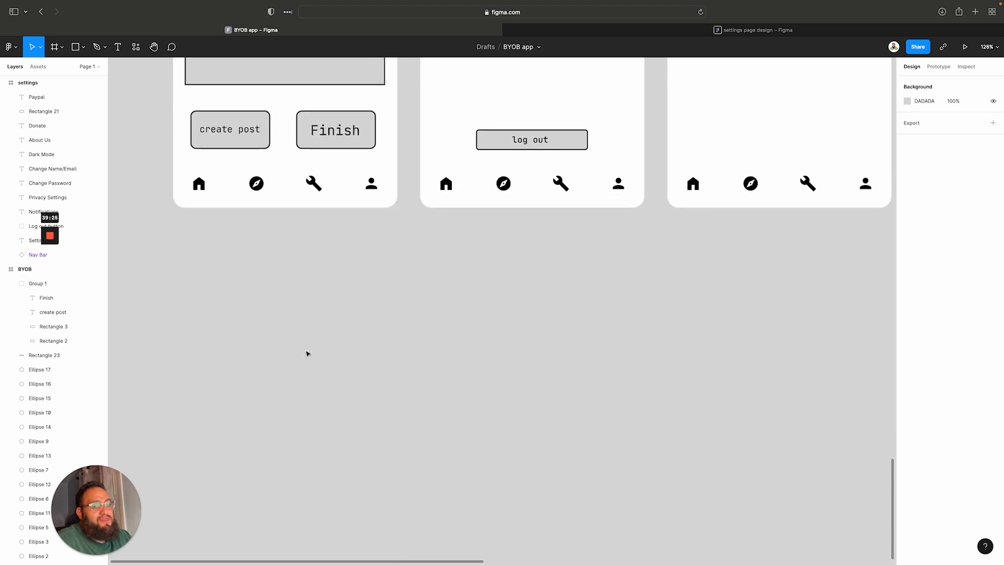
scroll(307, 354, up, 6)
scroll(307, 354, up, 5)
scroll(306, 354, down, 7)
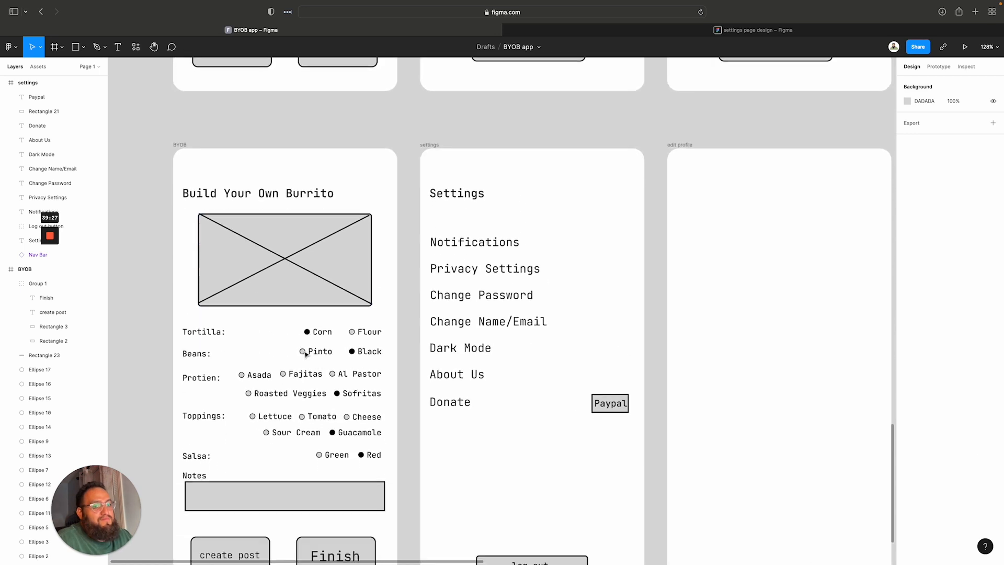
scroll(307, 353, up, 5)
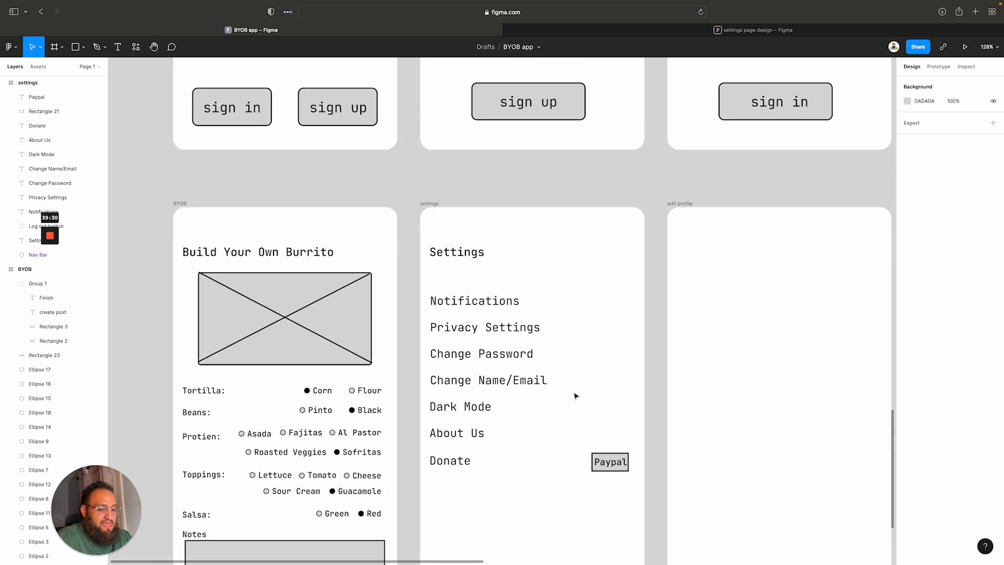
scroll(579, 398, up, 2)
scroll(578, 398, down, 10)
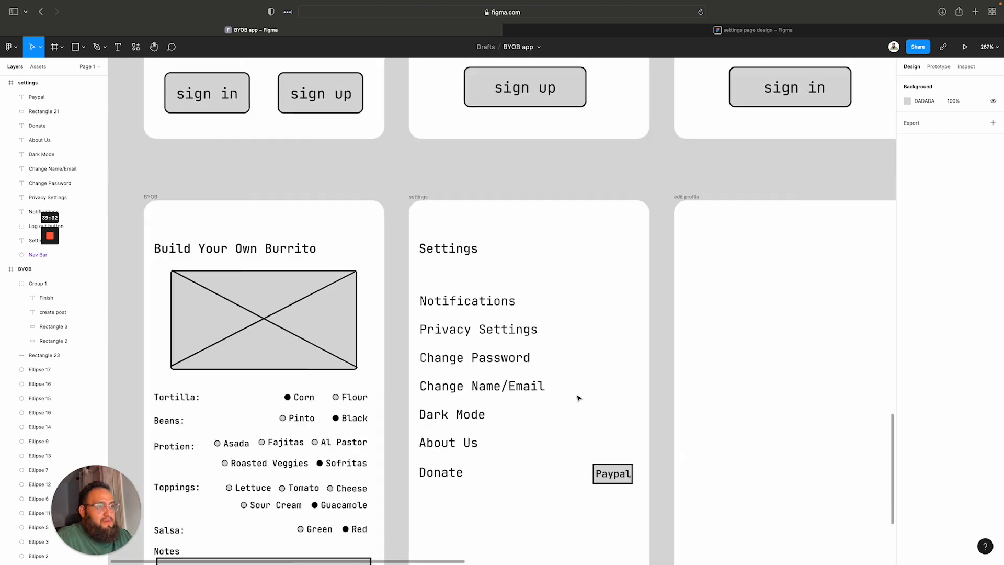
scroll(754, 416, down, 2)
scroll(756, 418, up, 6)
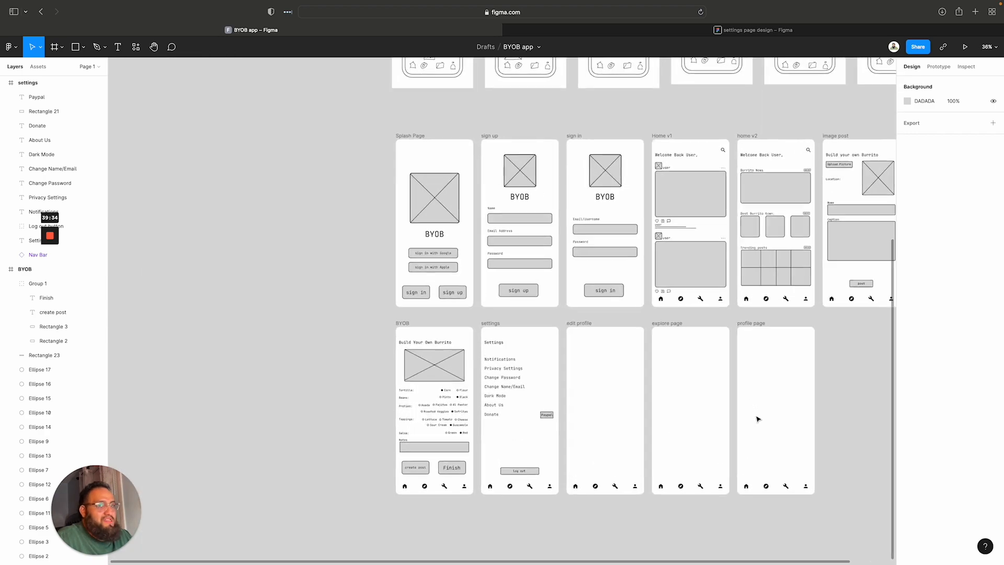
scroll(757, 418, down, 2)
scroll(533, 338, up, 5)
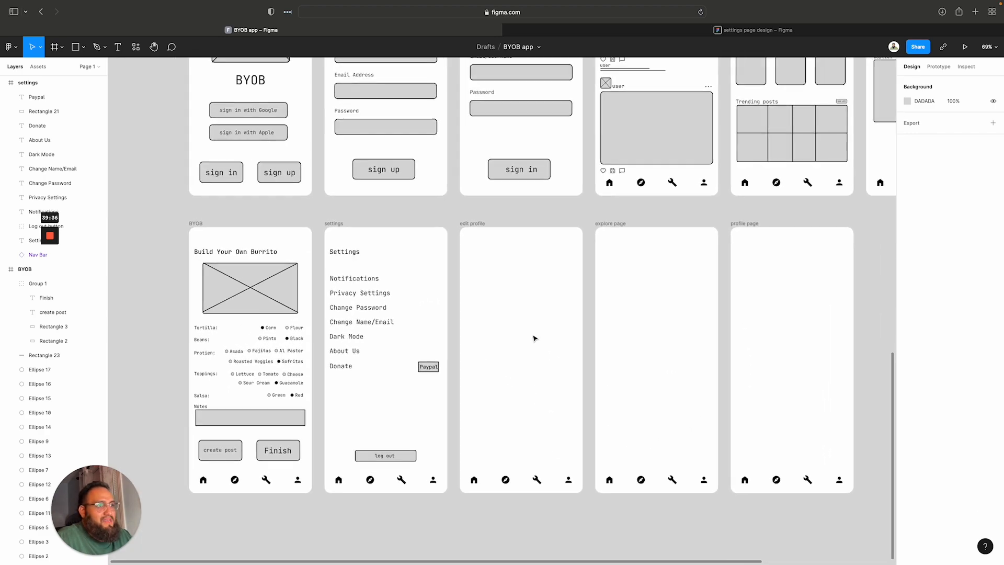
Examine the hand-drawn Settings and Edit Profile sketches above the wireframes to compare their contents
scroll(533, 337, up, 1)
scroll(526, 339, down, 5)
scroll(527, 339, up, 10)
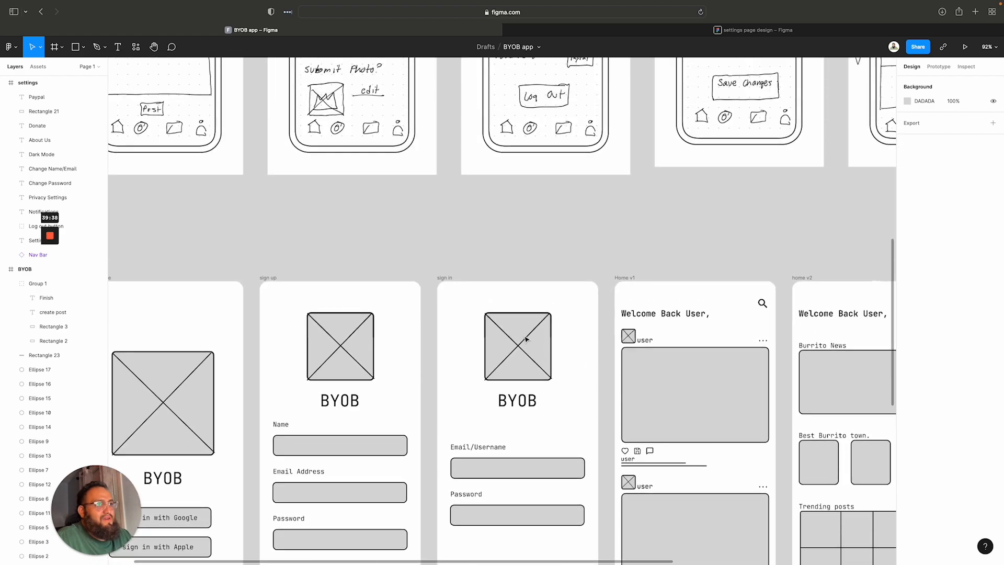
scroll(526, 339, up, 3)
scroll(526, 339, right, 5)
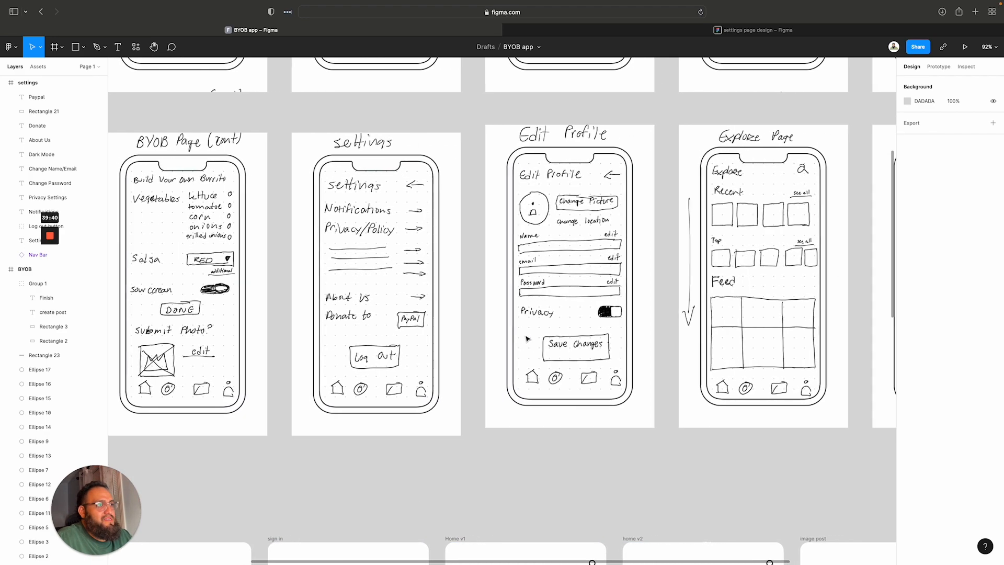
scroll(295, 322, down, 1)
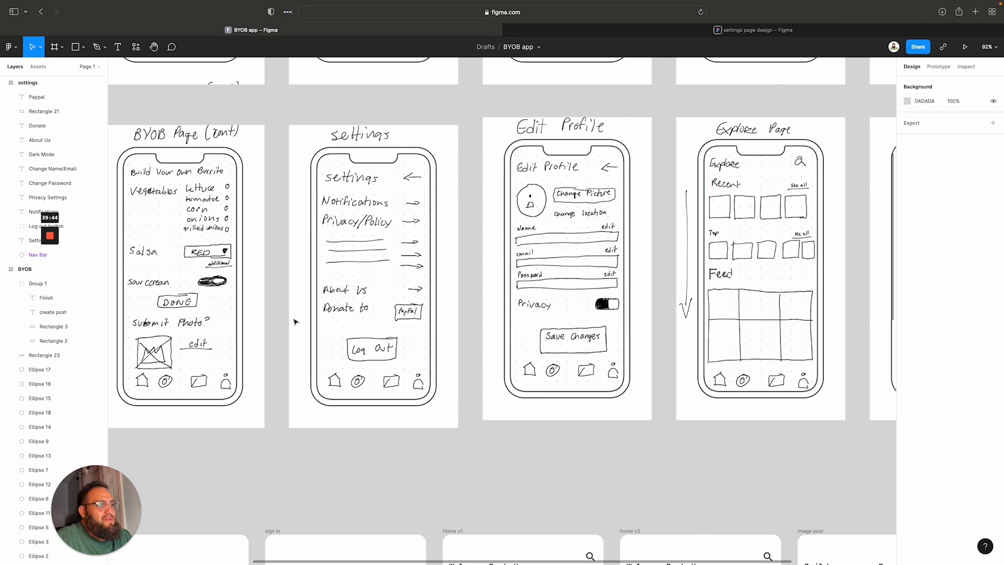
scroll(296, 322, down, 5)
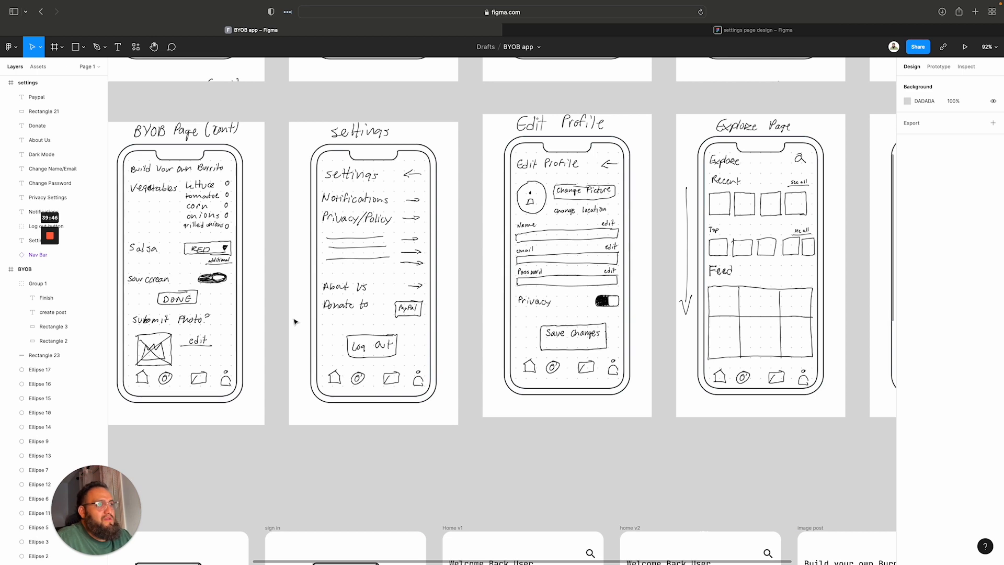
scroll(296, 322, down, 5)
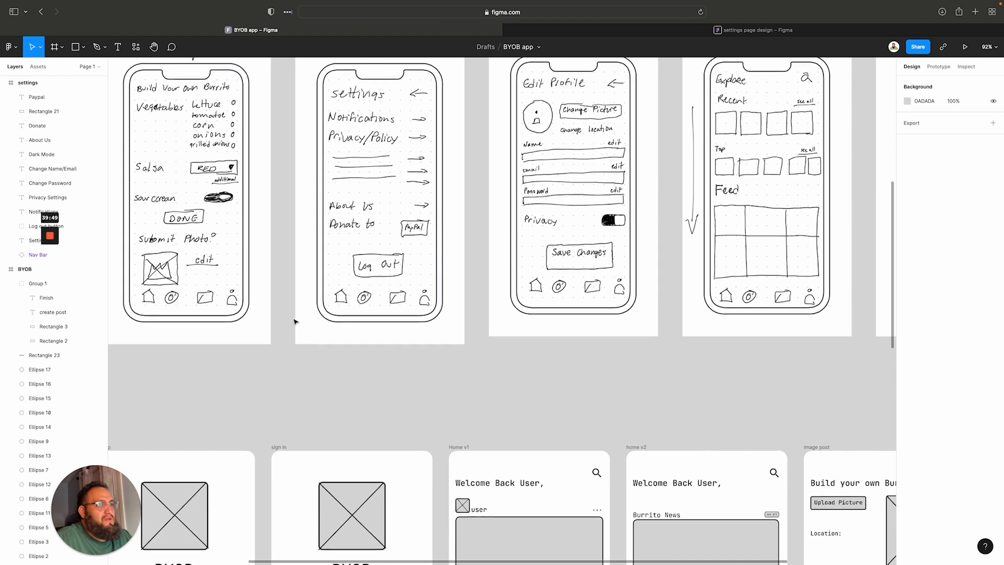
scroll(296, 321, right, 4)
scroll(296, 322, left, 3)
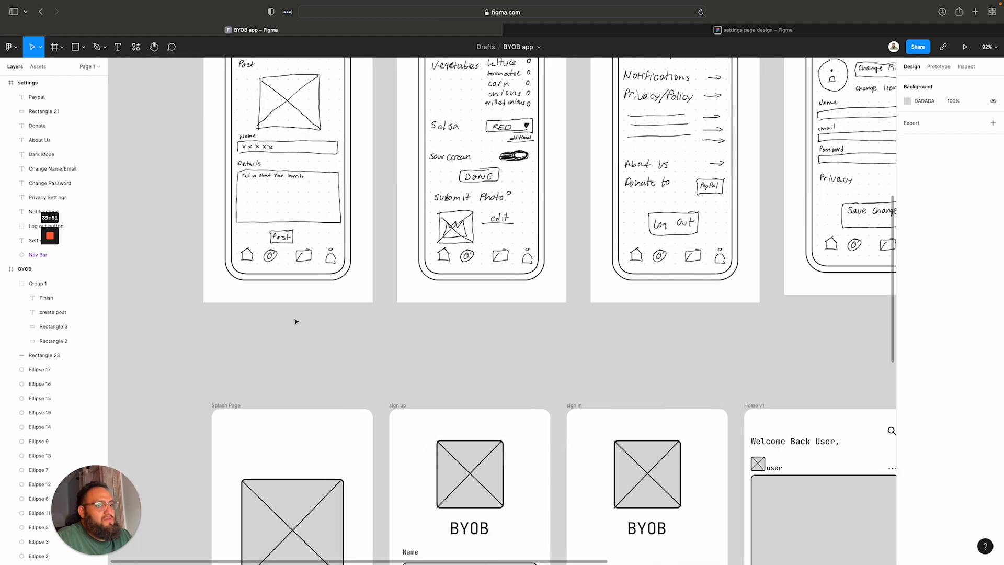
Delete the Change Password and Change Name/Email entries from the settings frame
scroll(296, 321, down, 15)
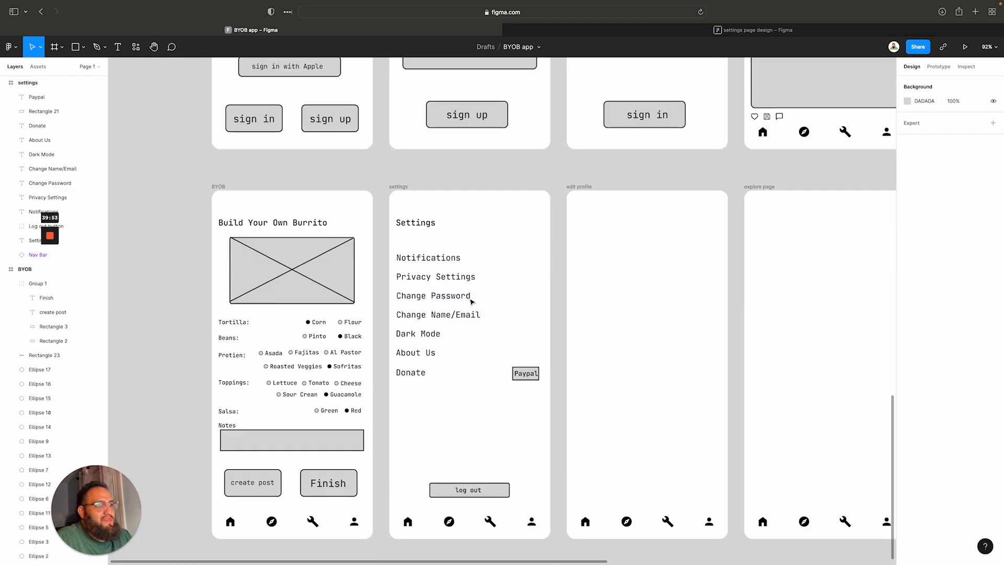
drag(491, 324, 398, 299)
key(Delete)
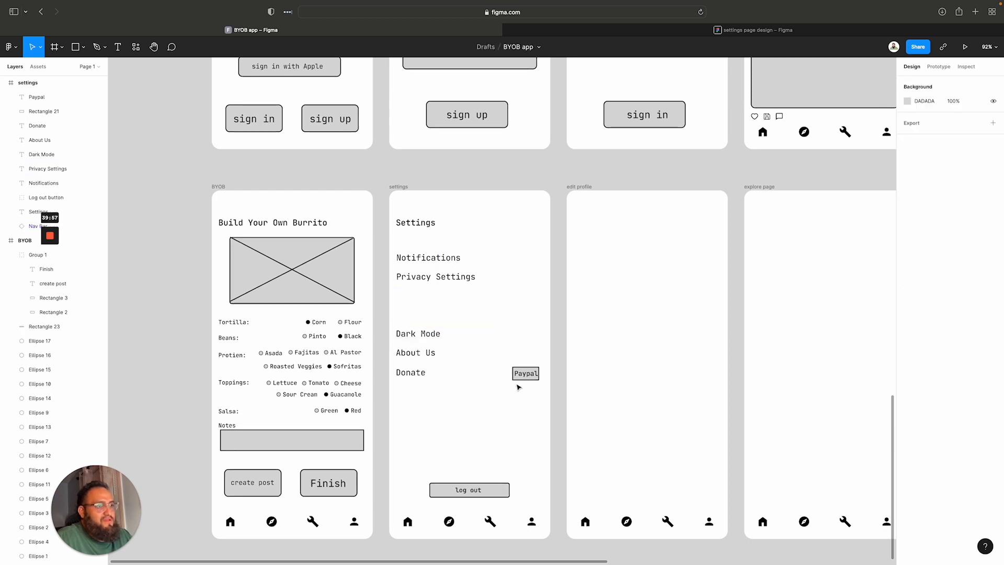
Move Dark Mode, About Us, Donate and the Paypal button up together to close the gap below Privacy Settings
drag(546, 391, 392, 324)
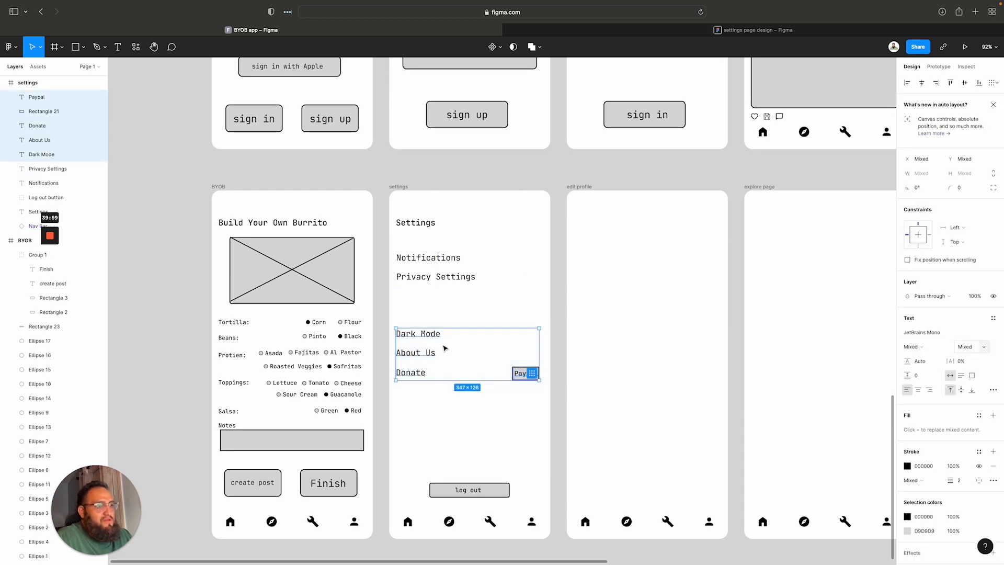
drag(447, 347, 448, 314)
click(457, 408)
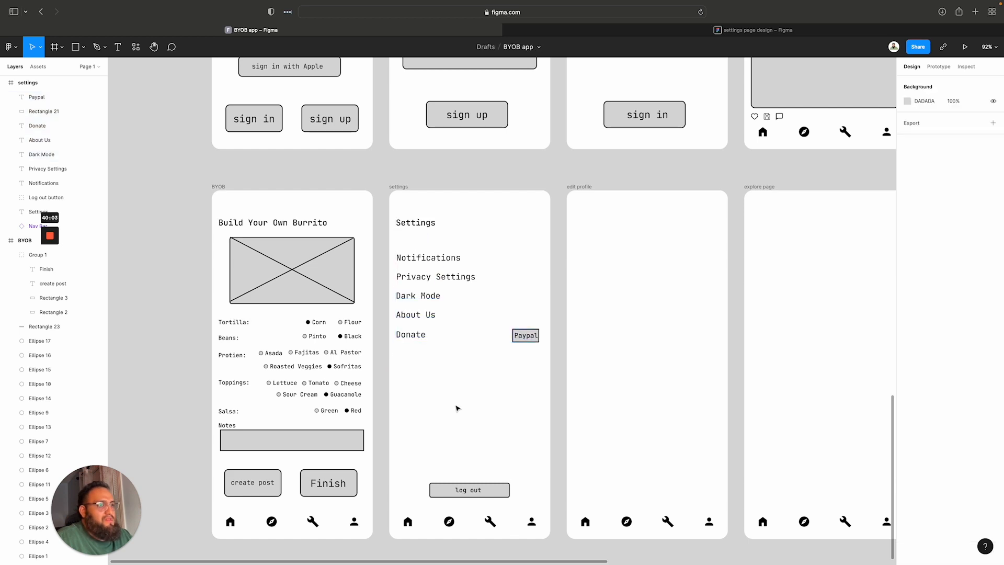
Copy the Settings title from the settings frame into the edit profile frame at the same position
scroll(639, 415, right, 5)
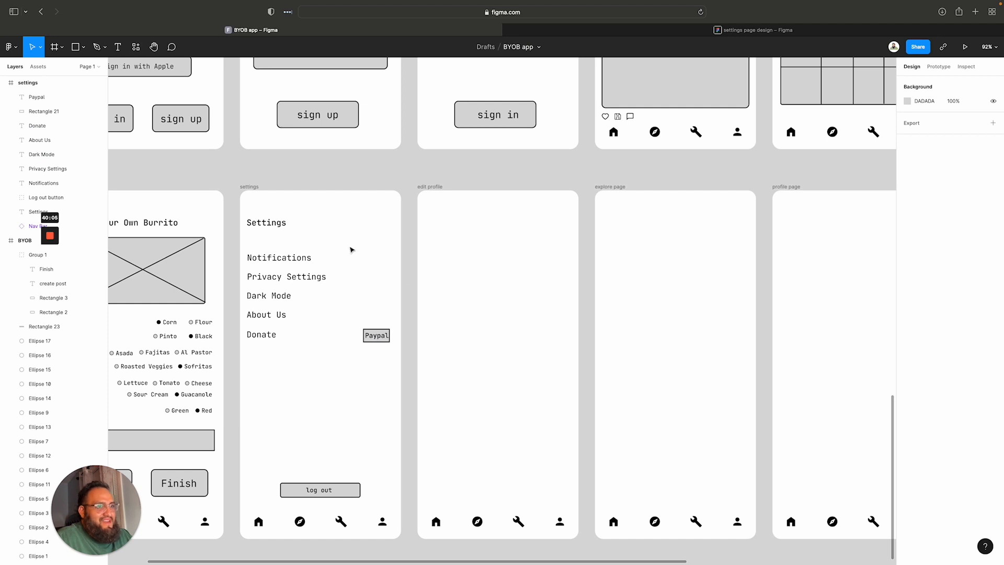
click(267, 223)
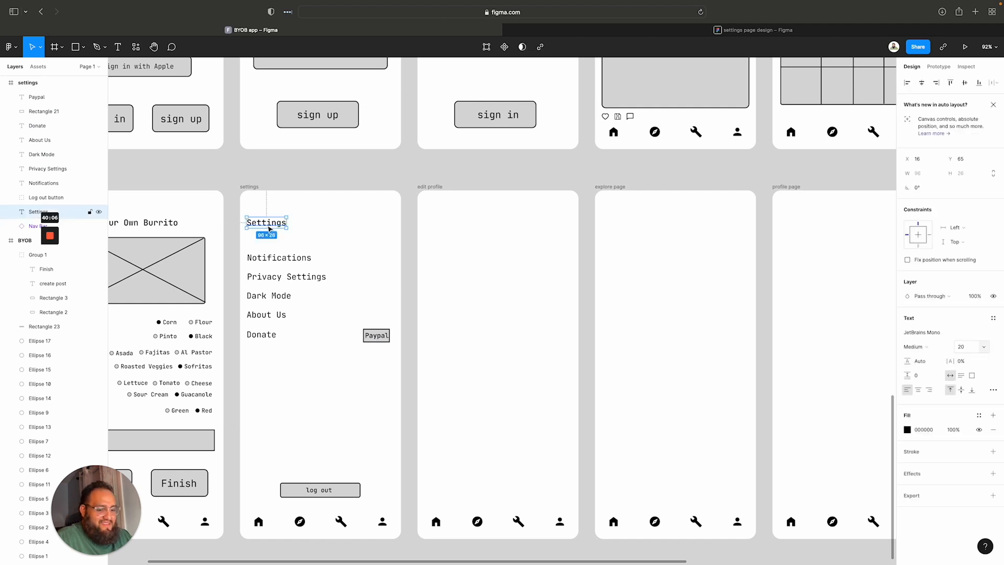
click(444, 197)
key(super+v)
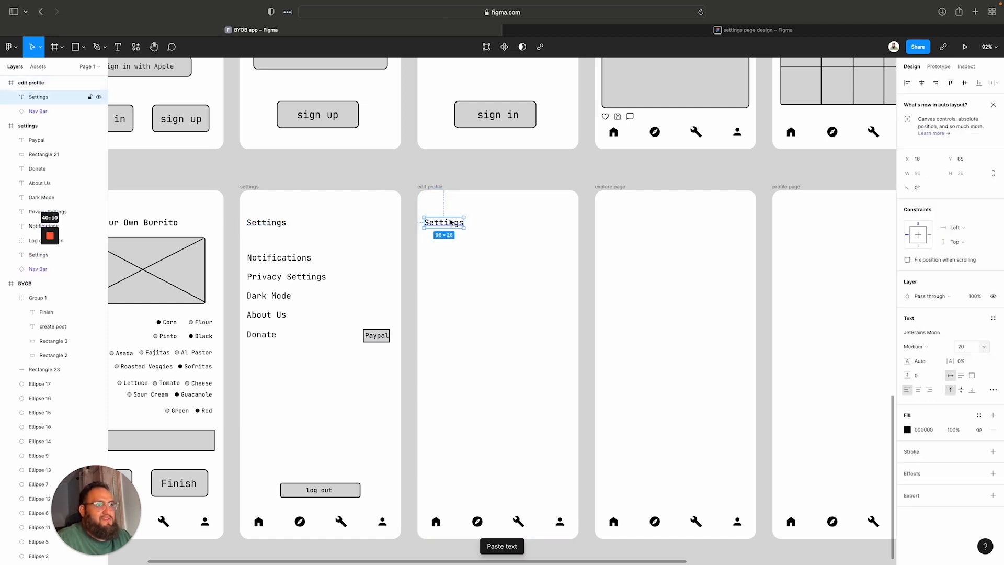
Change the copied title's text in the edit profile frame to "Edit Profile"
double_click(451, 222)
text(E dit P)
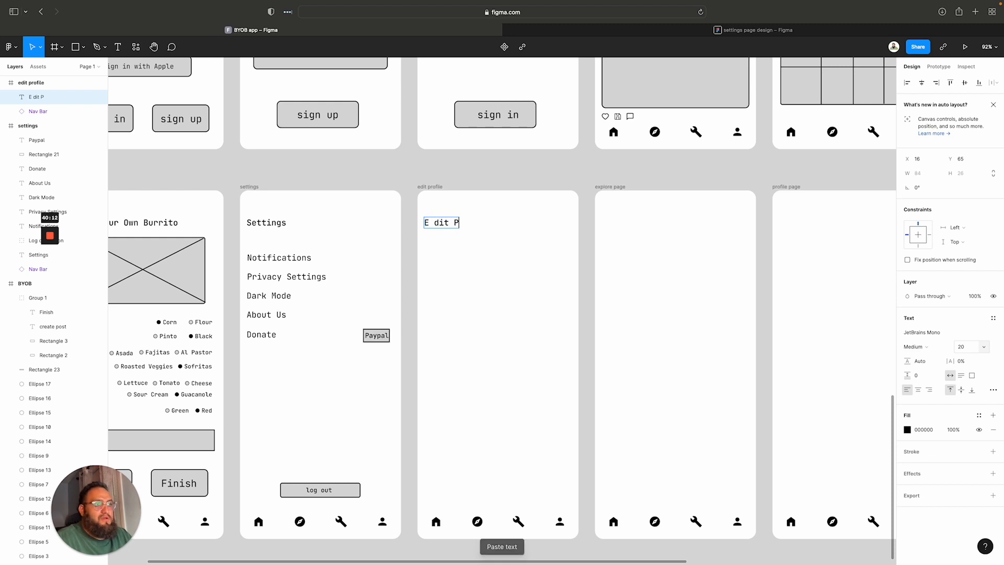
text(ro)
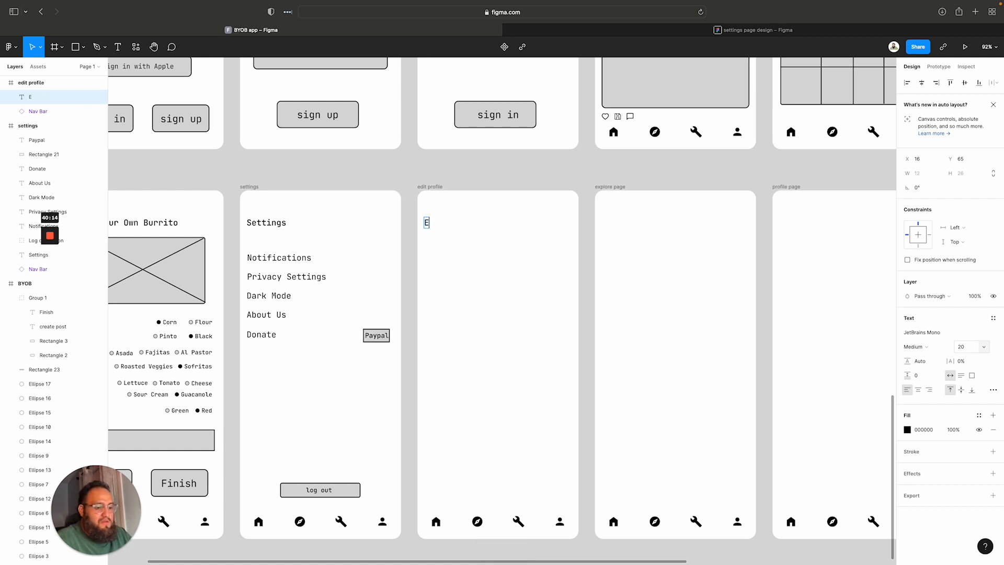
text(Profile)
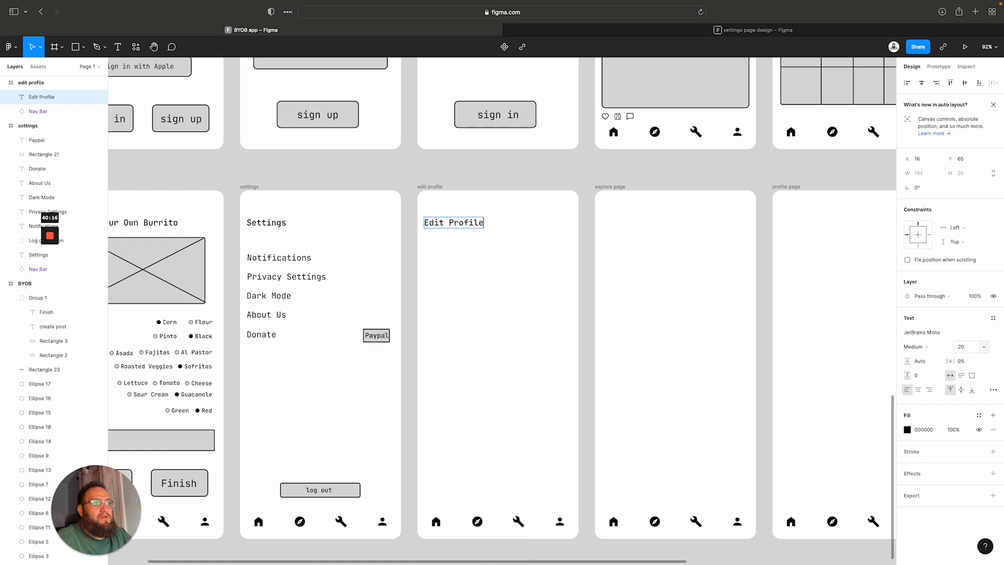
click(511, 260)
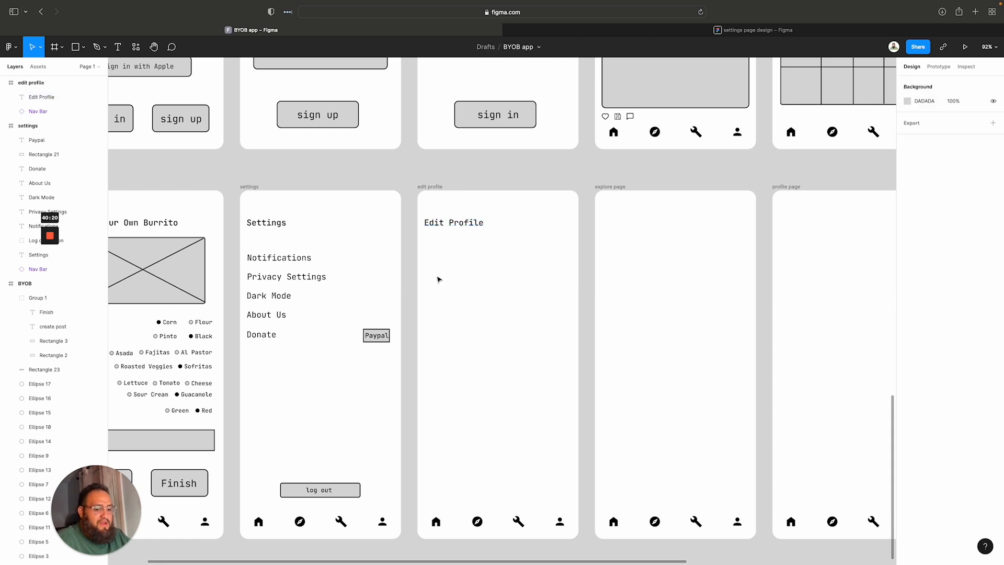
Draw an ellipse about 126 × 130 below the Edit Profile title as the profile picture placeholder
key(r)
key(o)
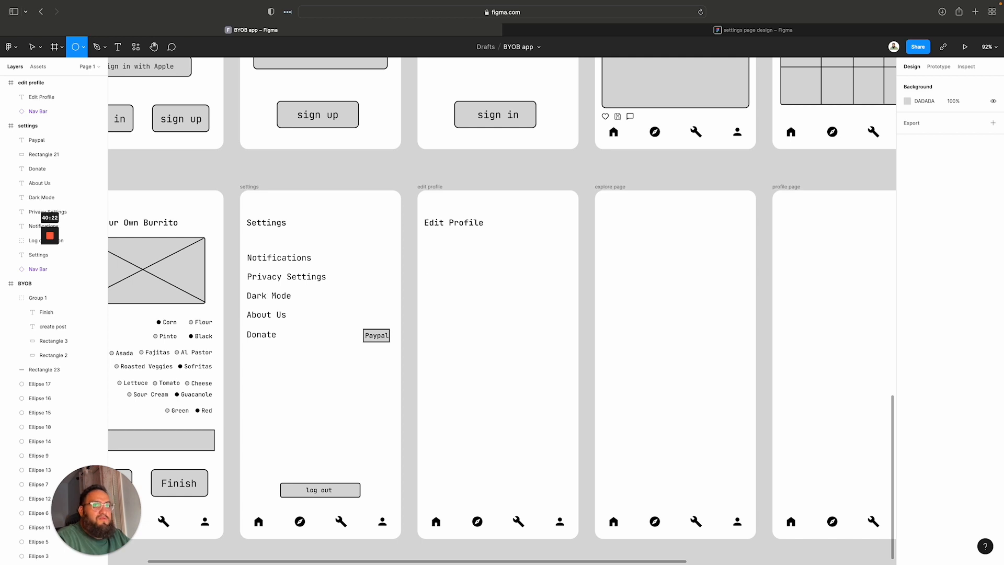
drag(433, 246, 446, 273)
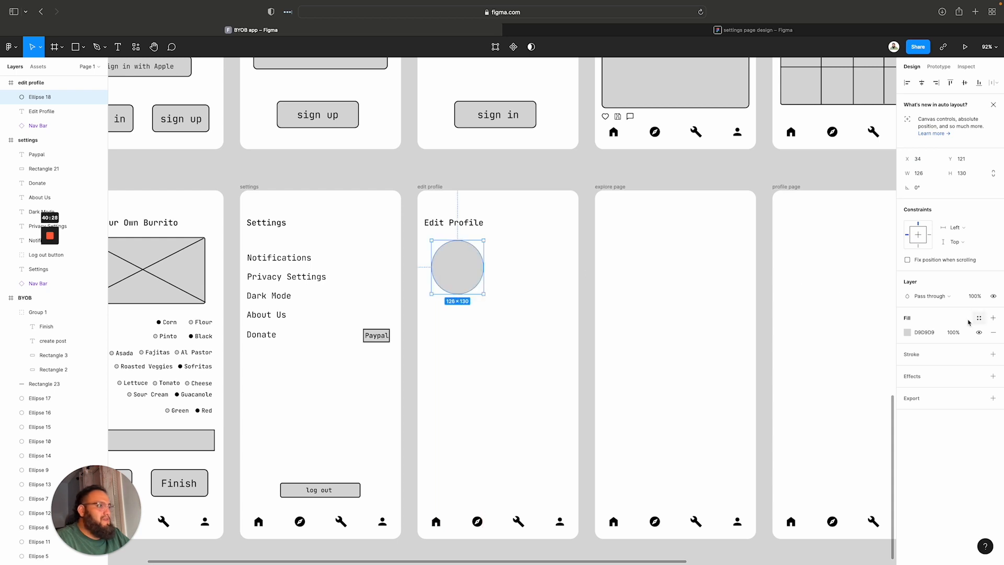
Give the ellipse a black inside stroke of 2 and align its left edge with the Edit Profile title at X 16, Y 116
click(929, 359)
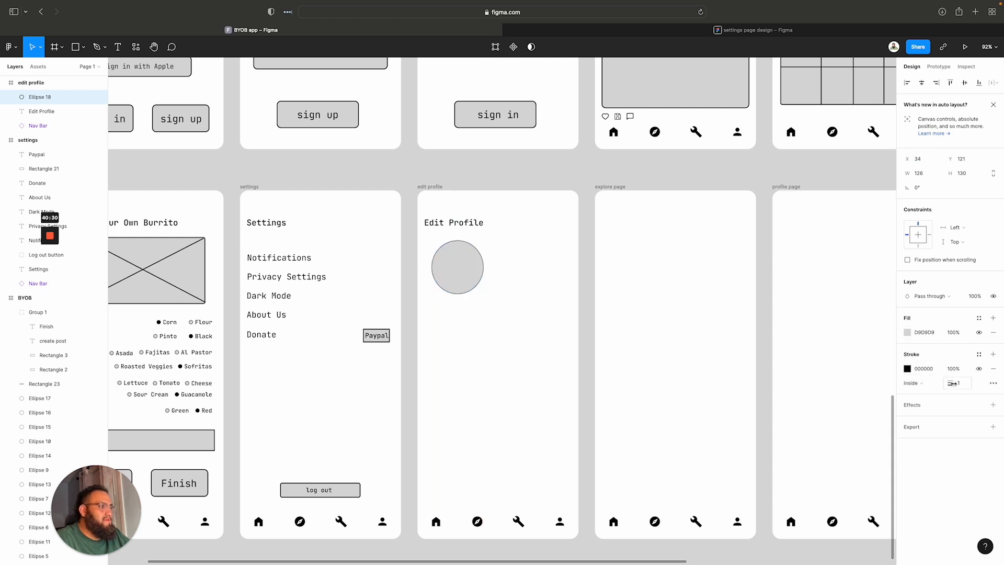
drag(952, 383, 956, 383)
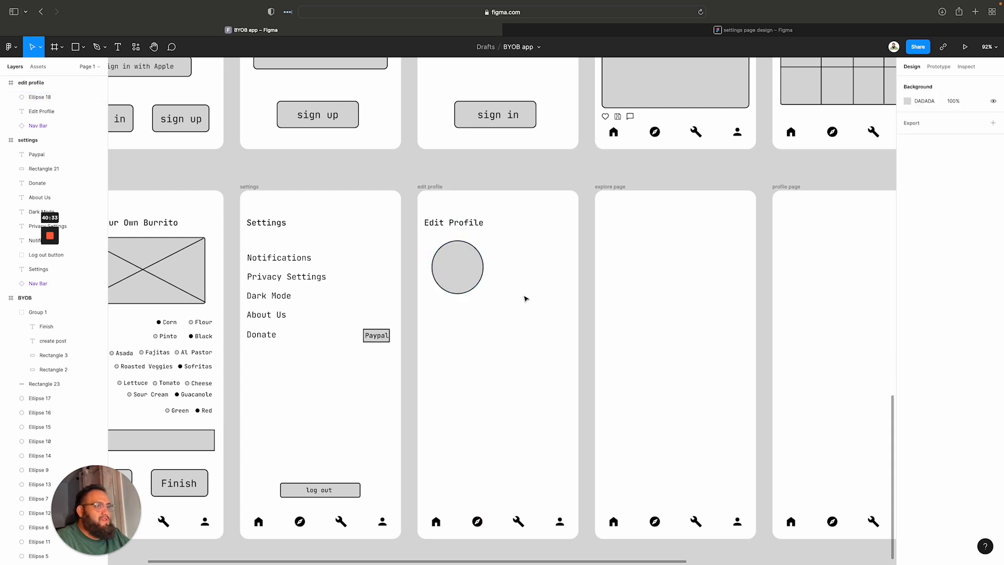
drag(461, 274, 455, 273)
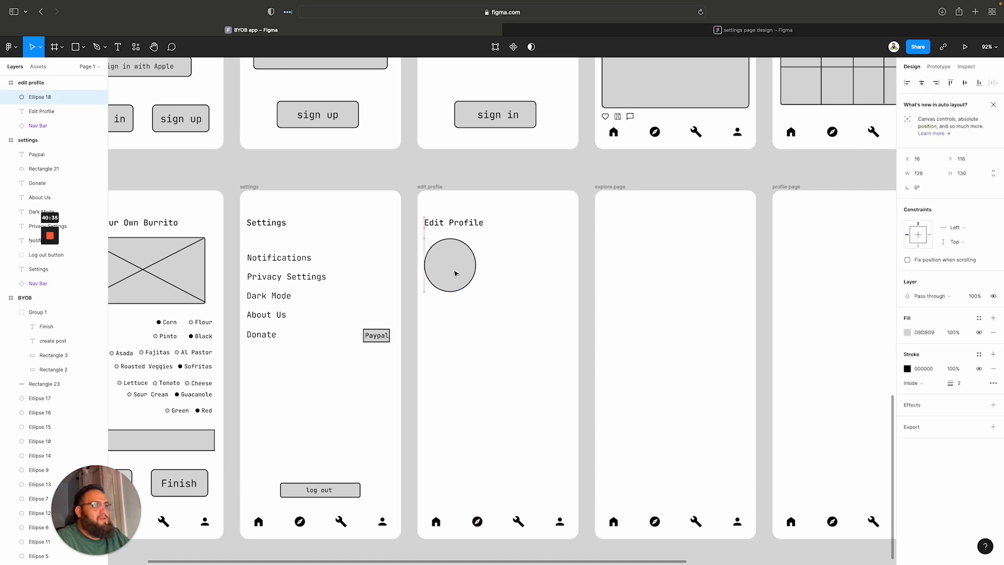
scroll(491, 305, down, 1)
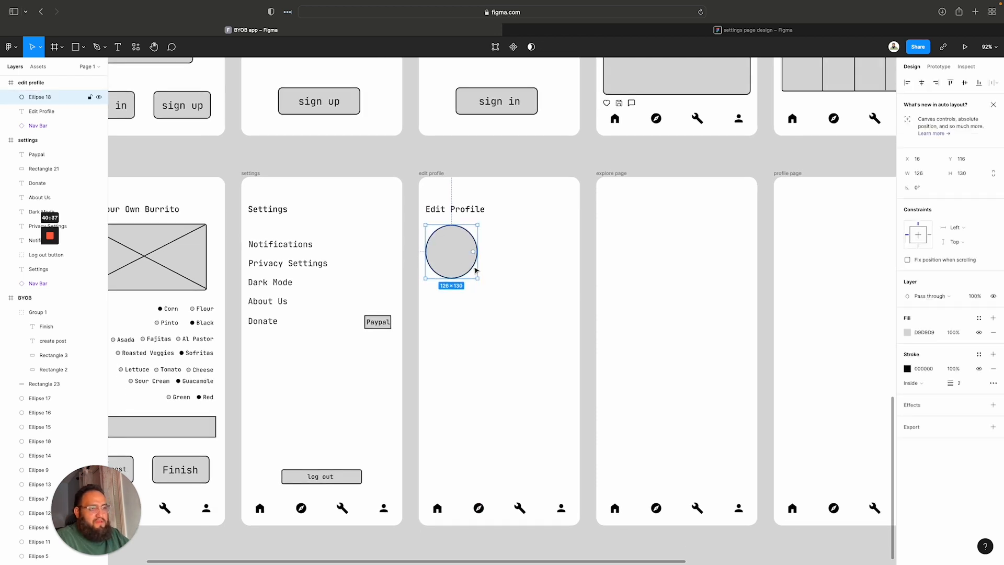
Draw a 20 × 20 circle on the profile picture's lower-right edge and give it a black inside stroke of 2
scroll(478, 269, down, 2)
scroll(479, 269, up, 10)
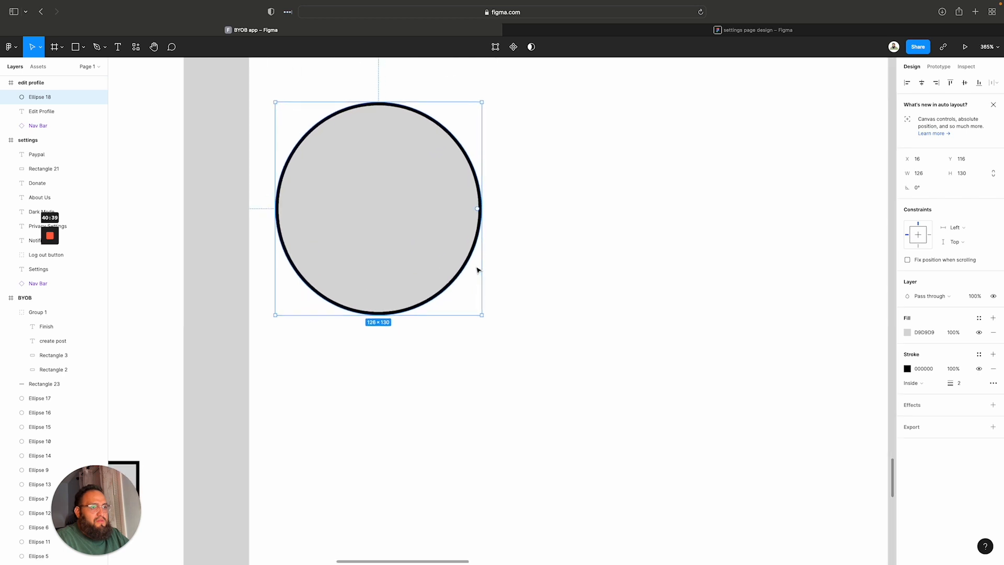
key(o)
drag(429, 265, 468, 304)
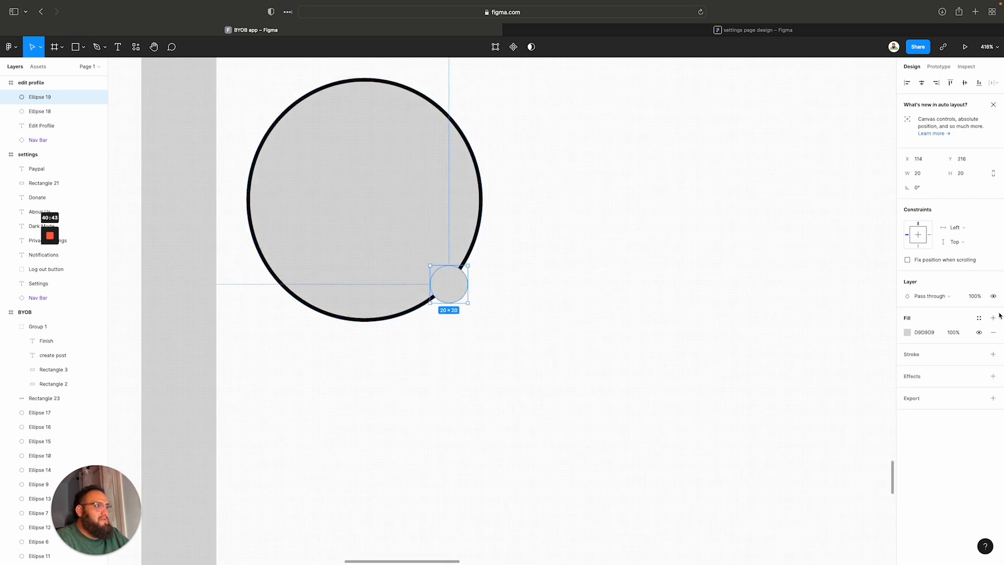
click(917, 355)
drag(953, 382, 958, 383)
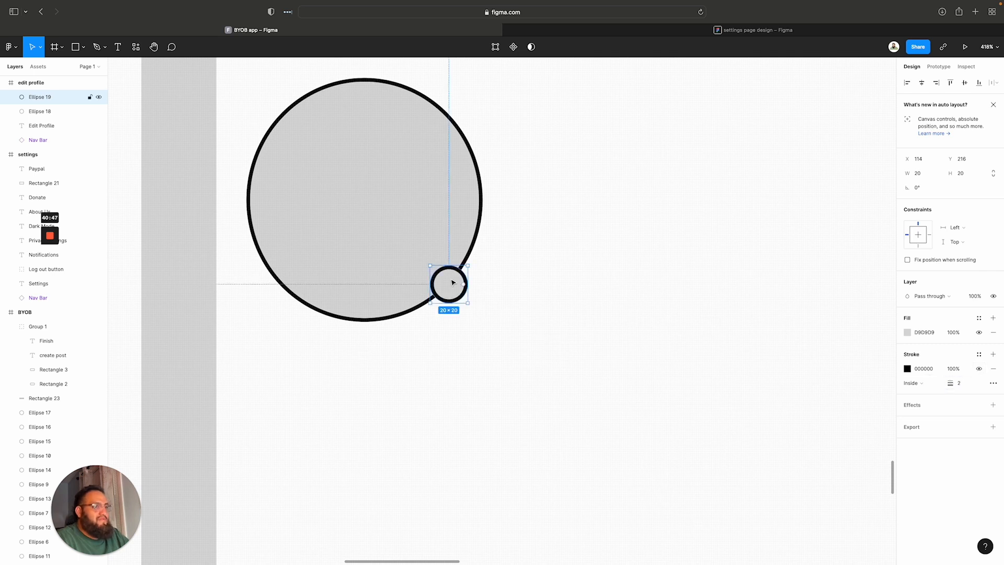
Open the Iconify plugin and search its icons for "edit"
scroll(452, 288, up, 10)
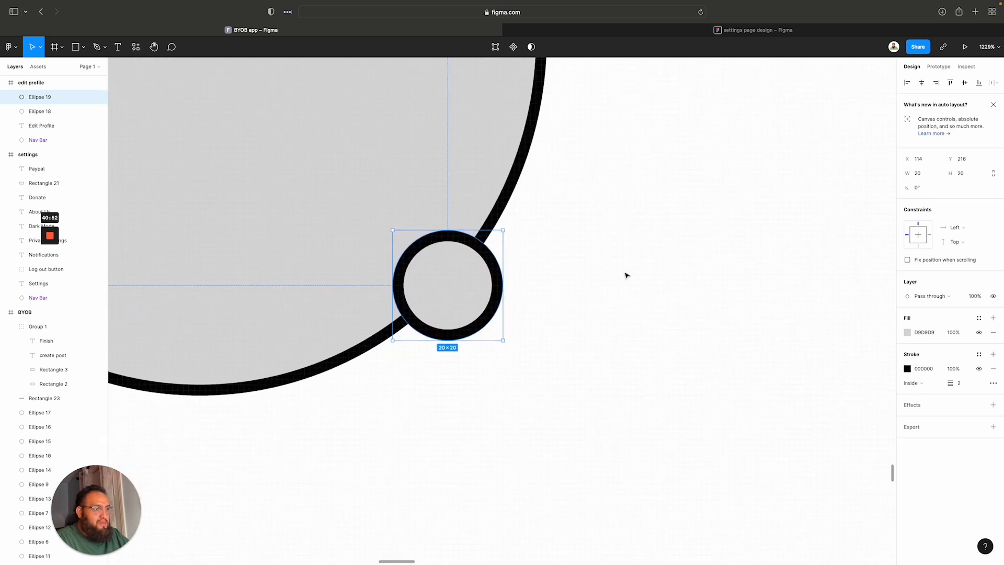
right_click(582, 271)
mouse_move(600, 463)
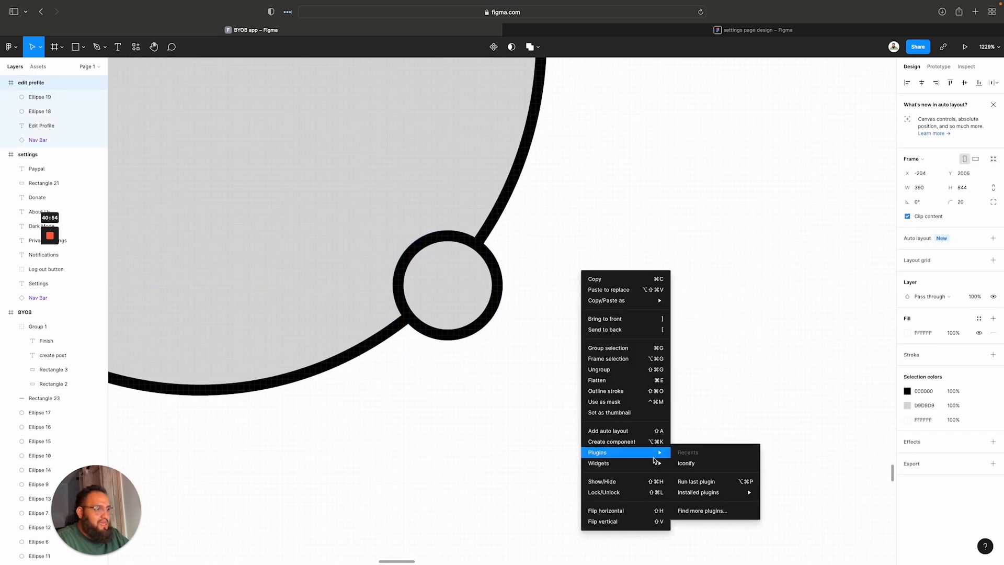
click(690, 465)
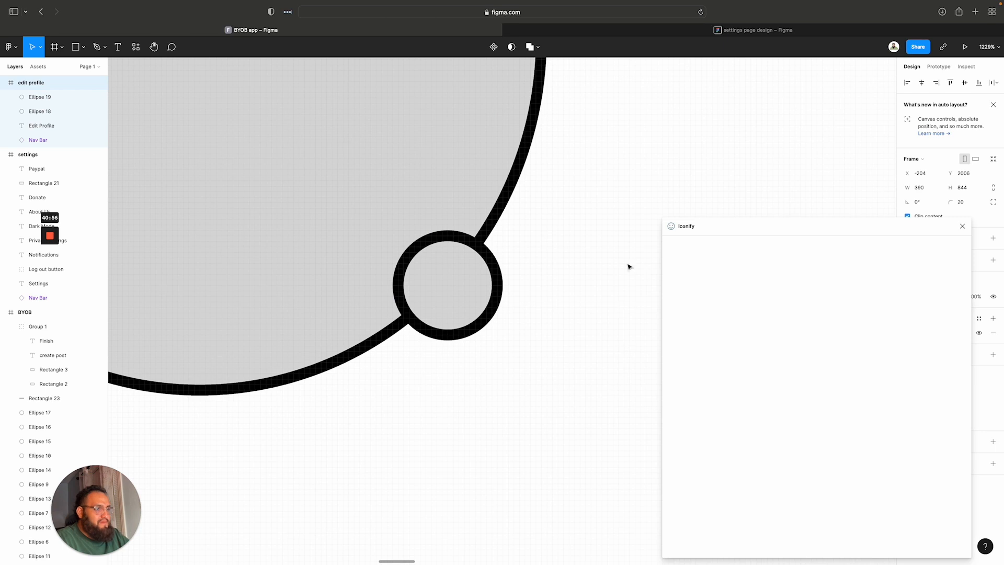
double_click(706, 289)
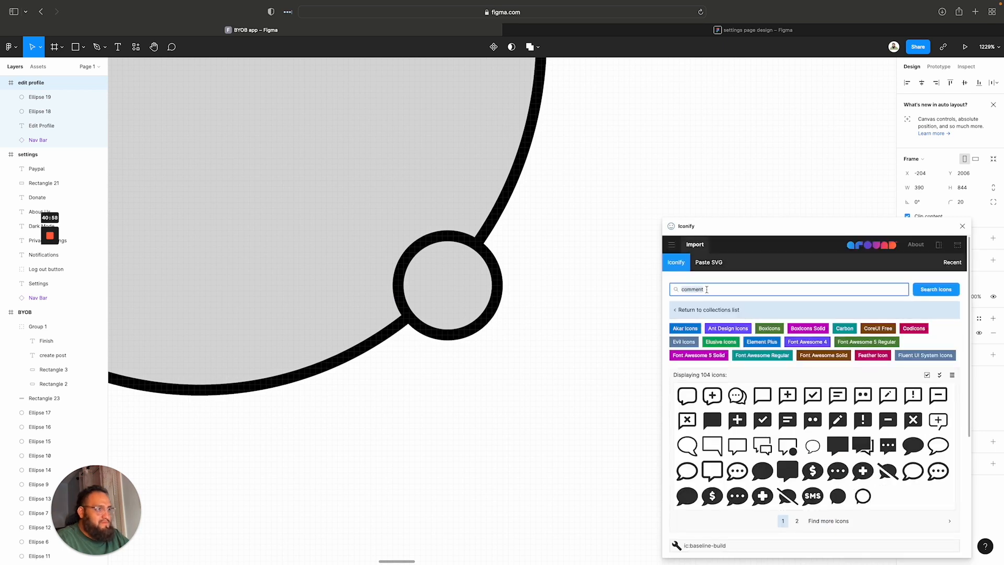
text(edit)
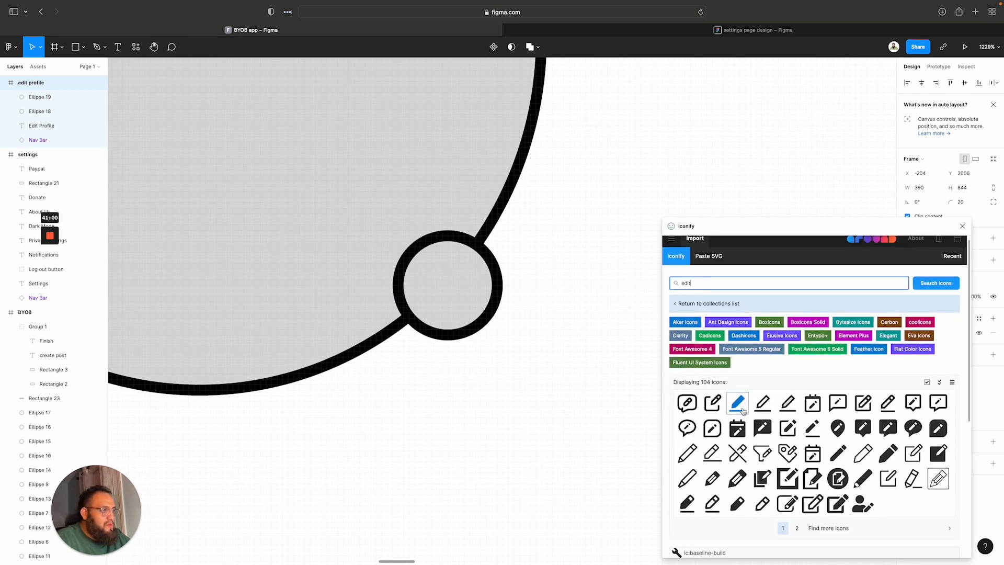
click(842, 468)
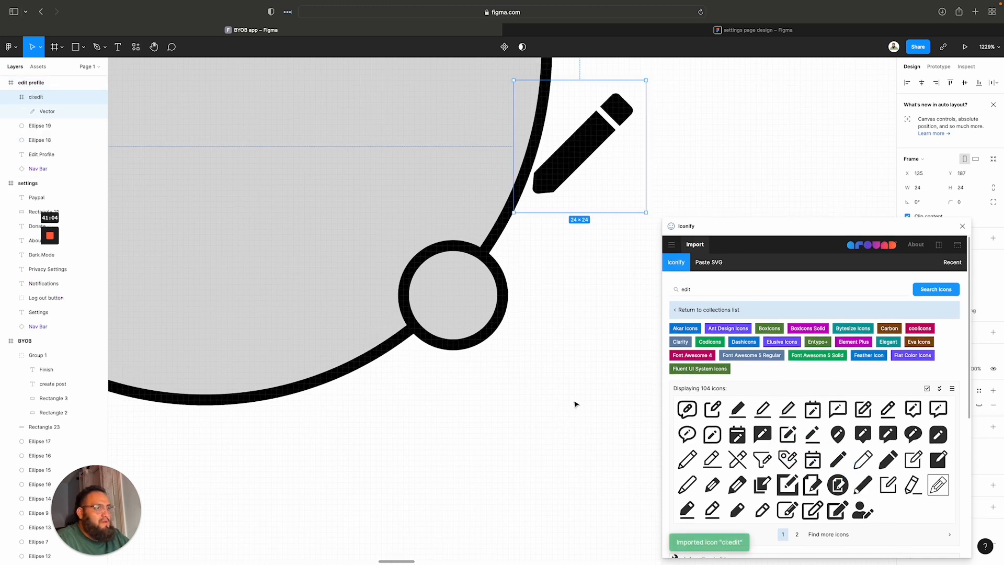
mouse_move(649, 213)
mouse_down()
mouse_move(580, 175)
mouse_move(554, 136)
mouse_up()
key(BackSpace)
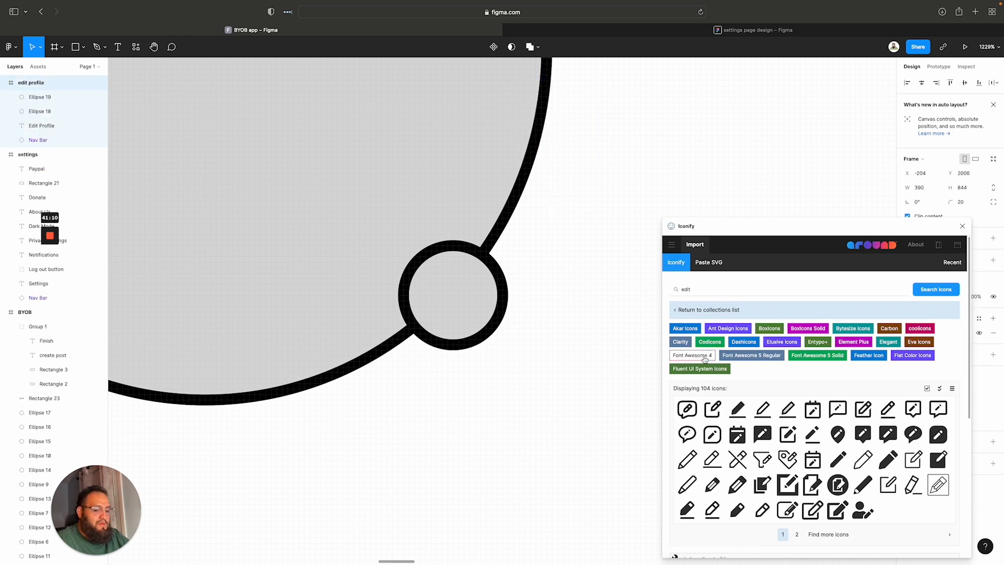
Import the solid ci:edit pencil icon, shrink it to fit inside the small circle on the profile picture, and close Iconify
scroll(705, 359, down, 1)
scroll(597, 312, up, 10)
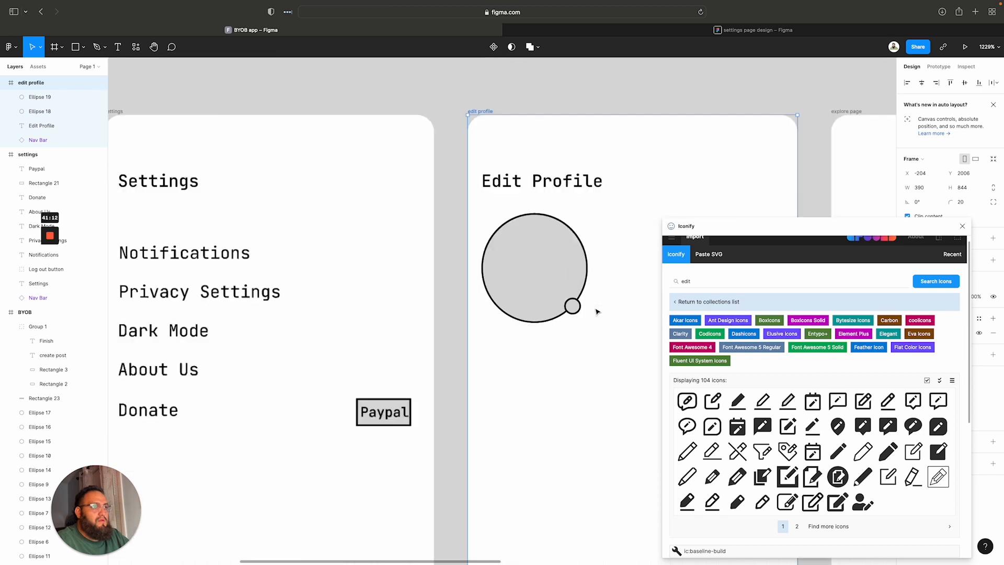
scroll(597, 312, up, 4)
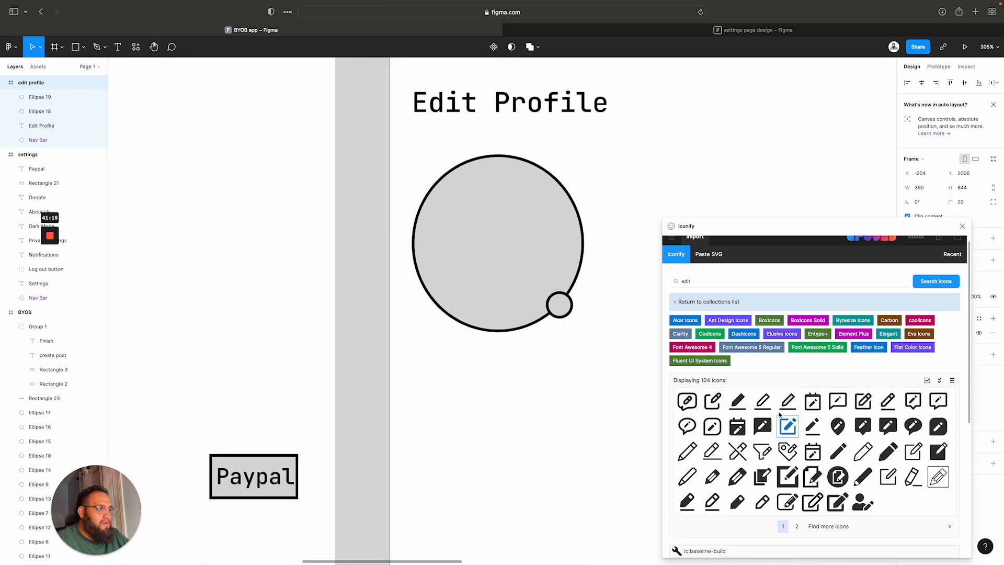
drag(828, 454, 607, 350)
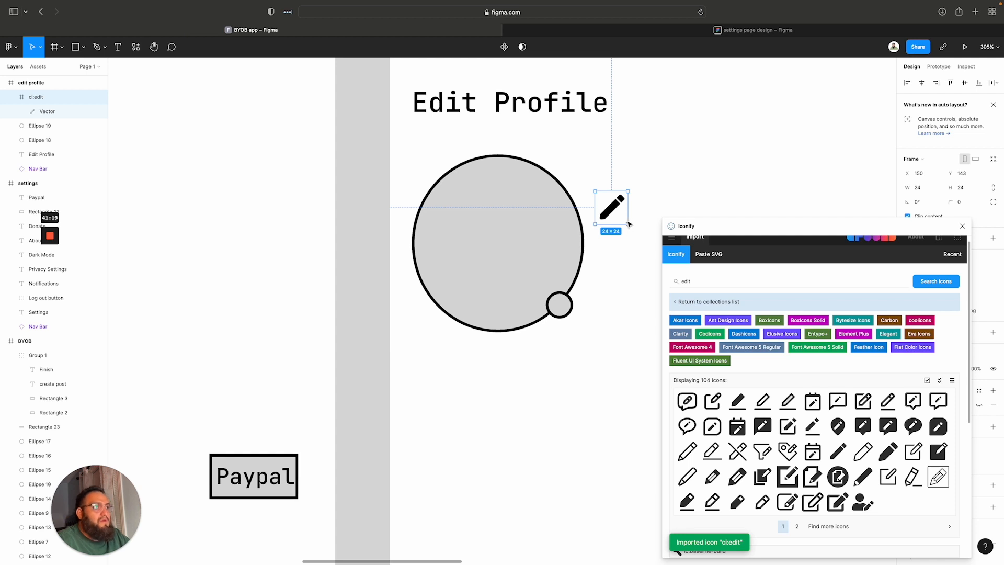
mouse_move(628, 223)
mouse_down()
mouse_move(608, 206)
mouse_move(557, 299)
mouse_move(562, 310)
mouse_up()
click(601, 343)
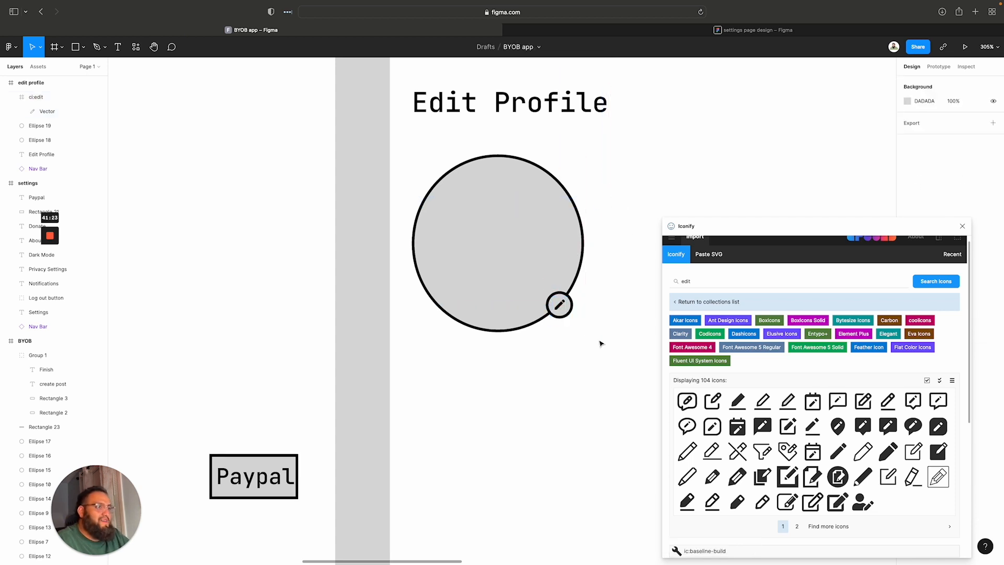
click(962, 227)
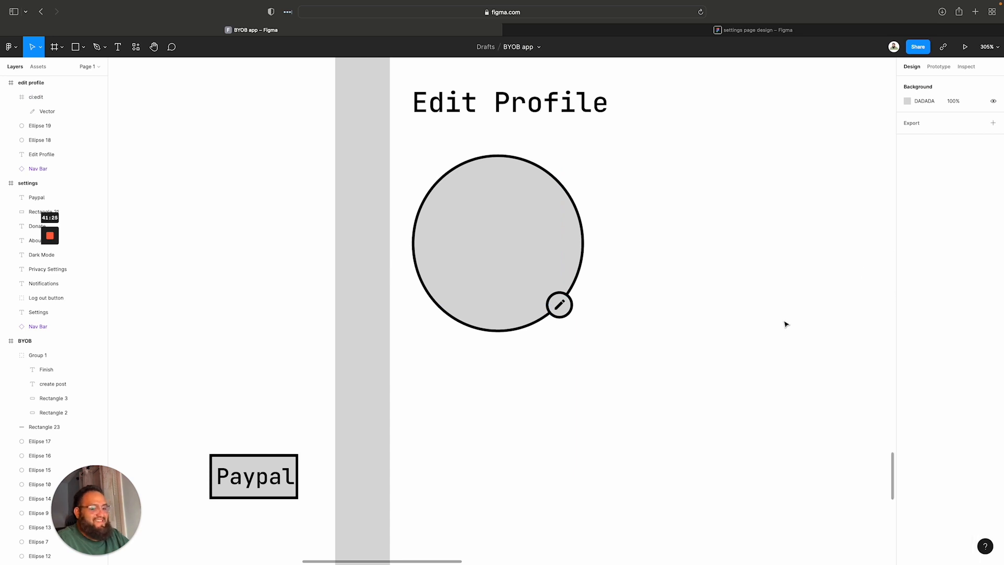
Move the profile picture circle together with its small edit circle and pencil icon slightly to the right
scroll(785, 324, up, 3)
scroll(785, 323, down, 5)
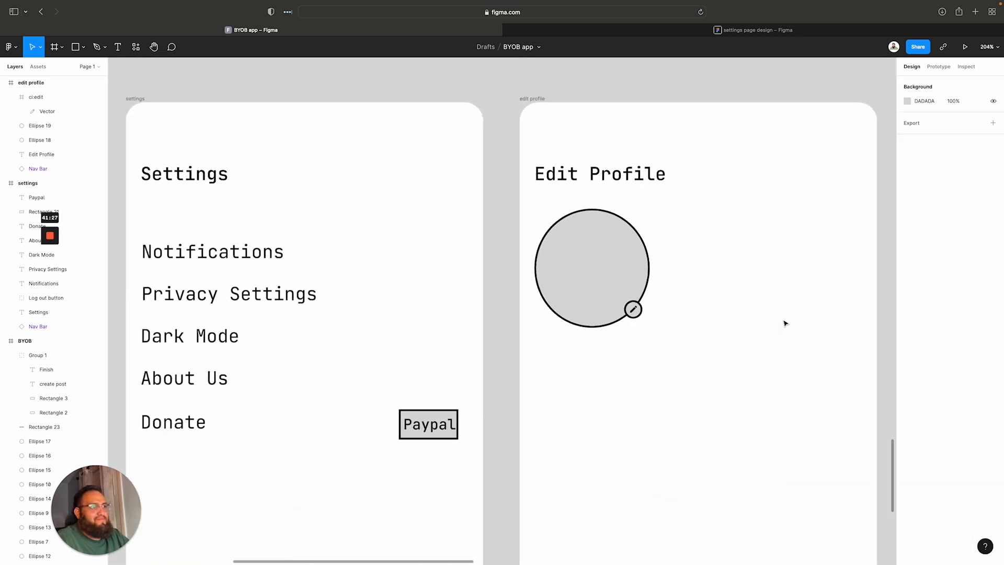
scroll(779, 321, right, 5)
drag(569, 298, 488, 313)
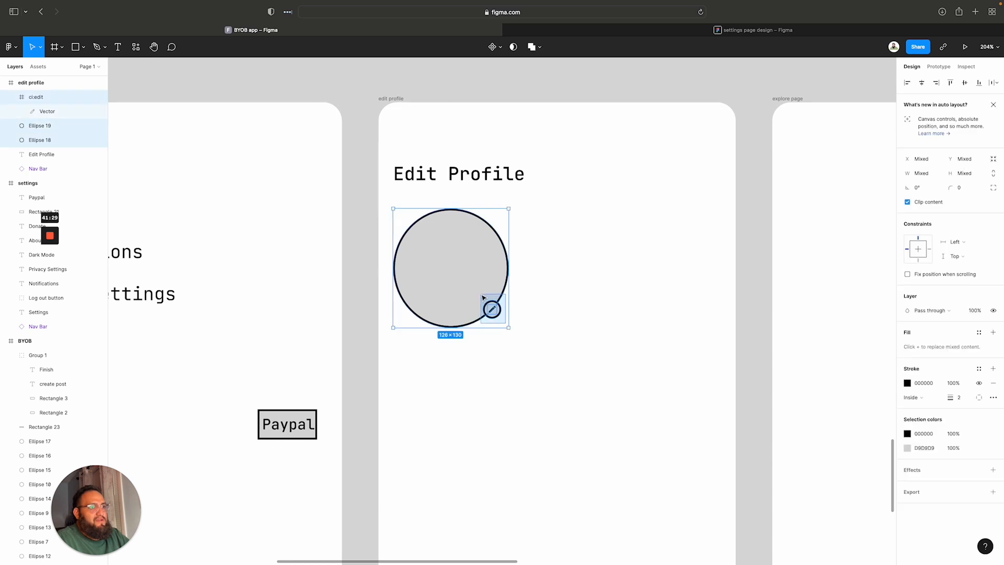
drag(468, 274, 476, 275)
click(627, 286)
Examine the hand-drawn Edit Profile sketch for its layout and compare it with the edit profile frame
scroll(642, 287, up, 4)
scroll(644, 287, down, 10)
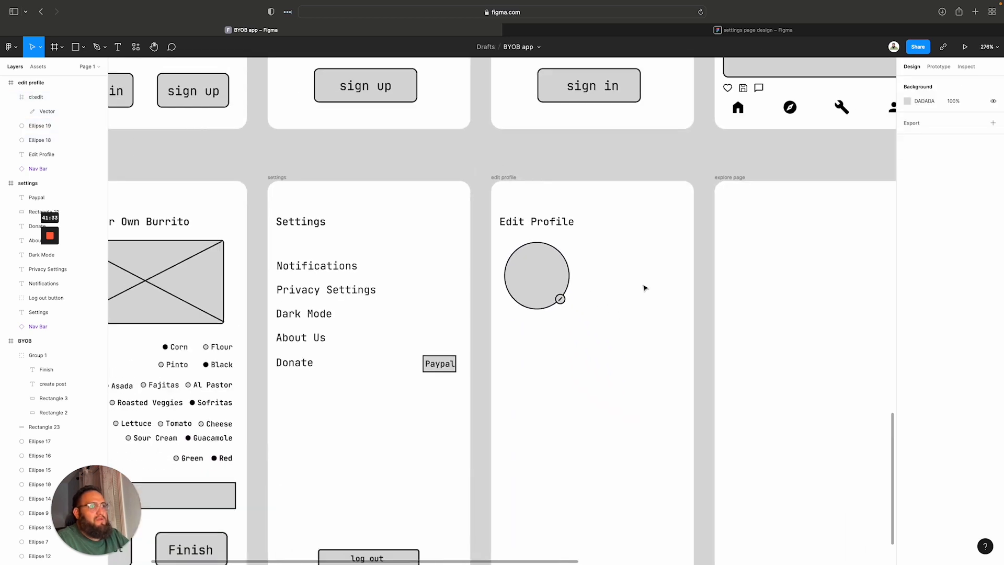
scroll(719, 289, up, 10)
scroll(718, 288, down, 8)
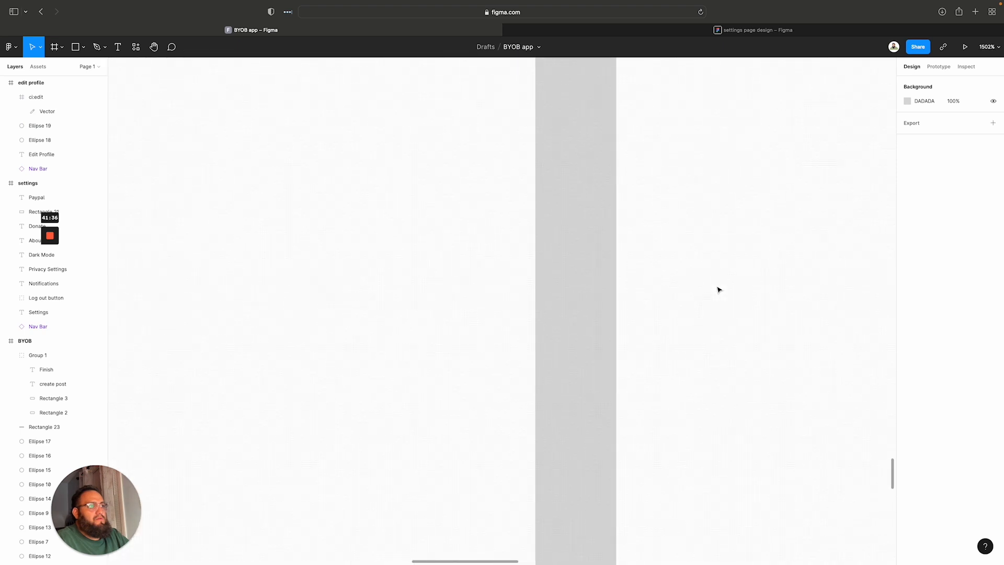
scroll(718, 290, down, 4)
scroll(718, 289, up, 10)
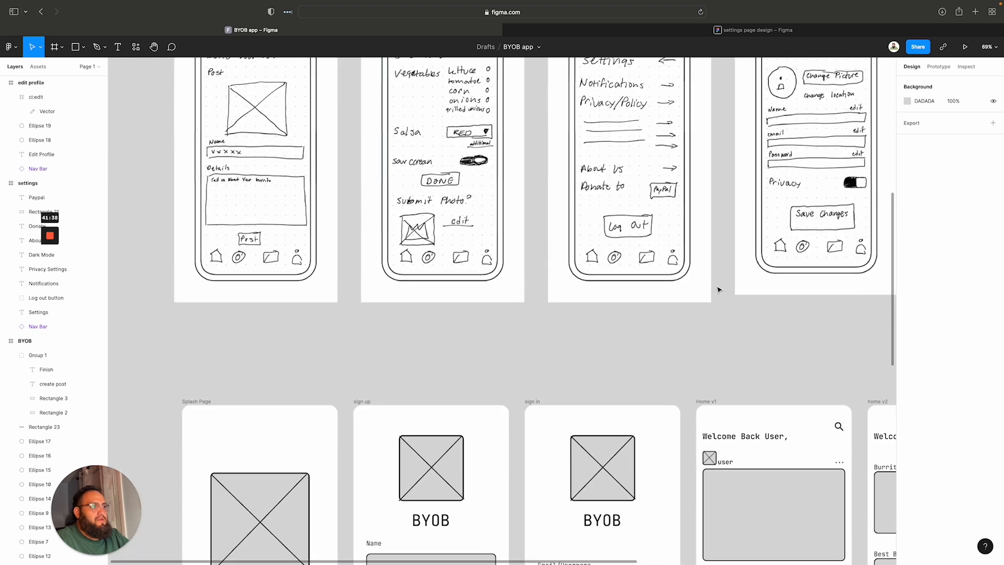
scroll(718, 290, right, 3)
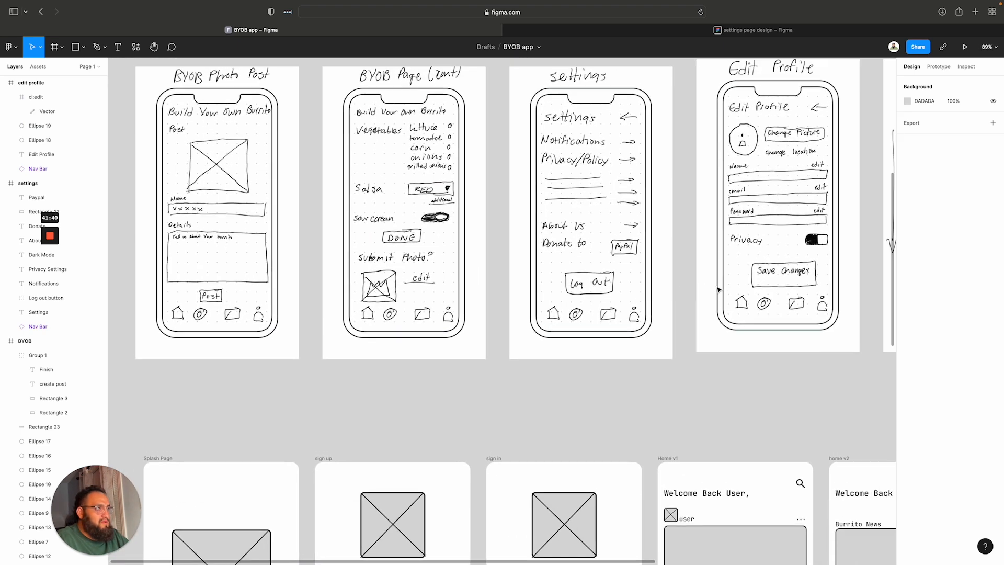
scroll(720, 291, down, 1)
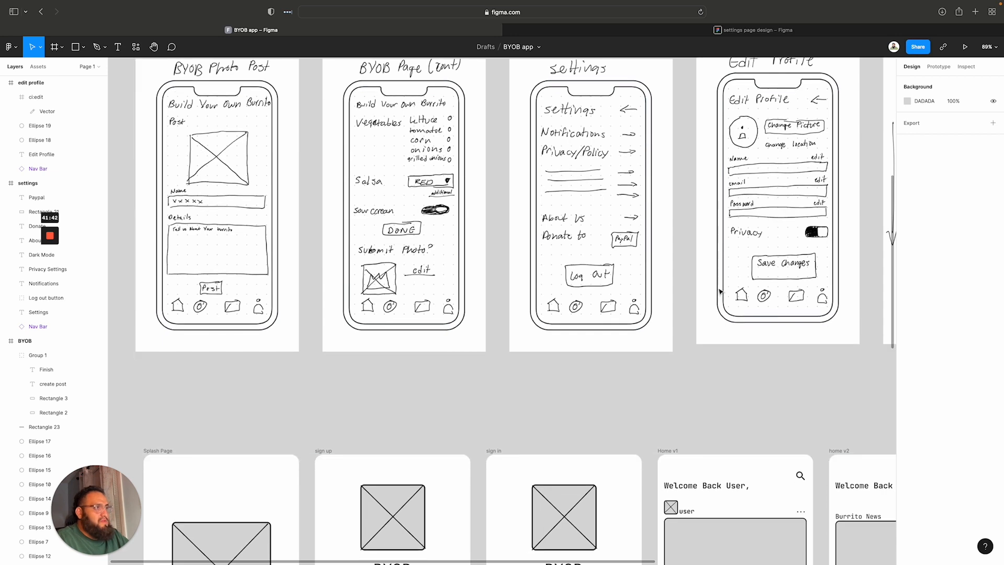
scroll(822, 298, down, 15)
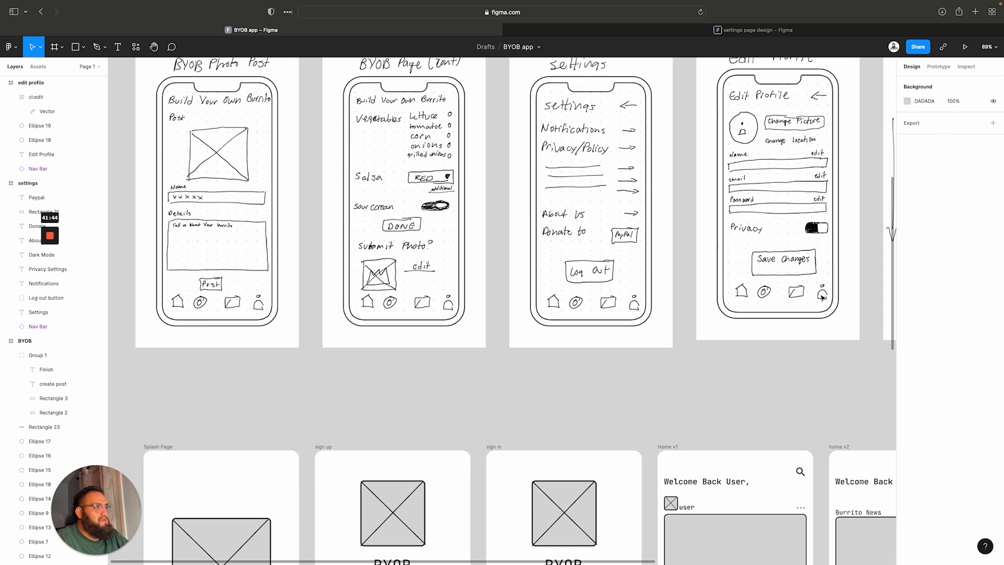
scroll(821, 298, down, 3)
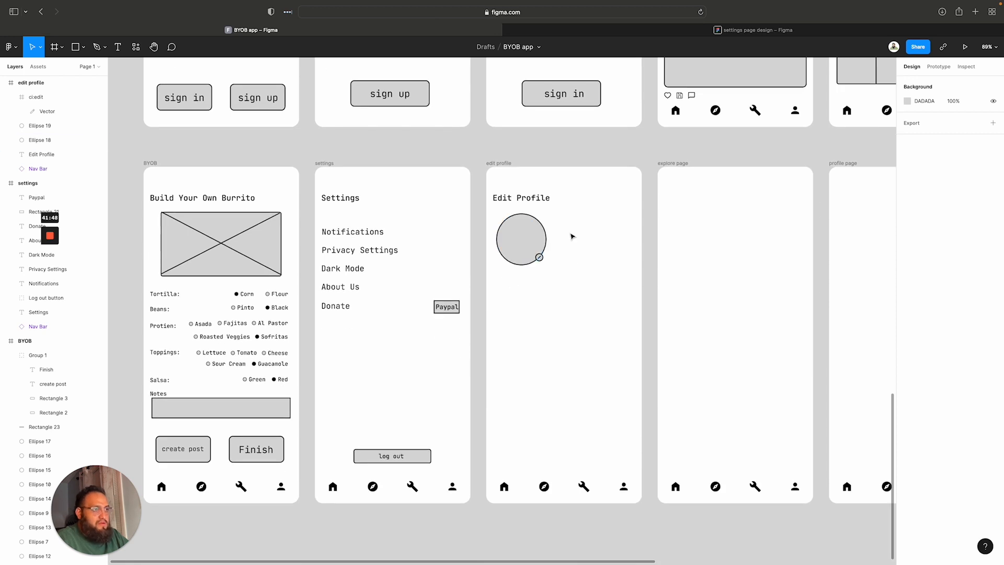
key(l)
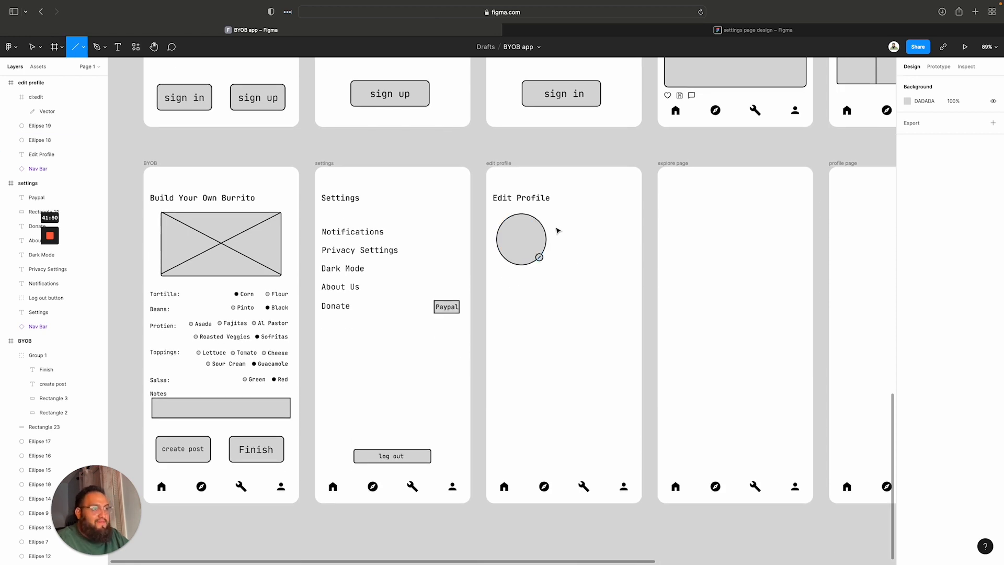
drag(553, 221, 598, 223)
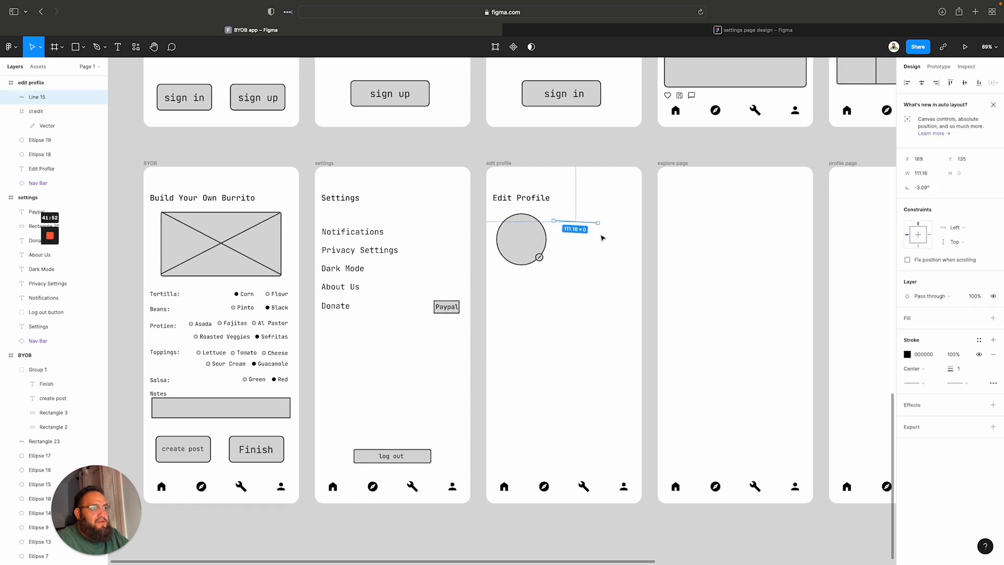
key(Delete)
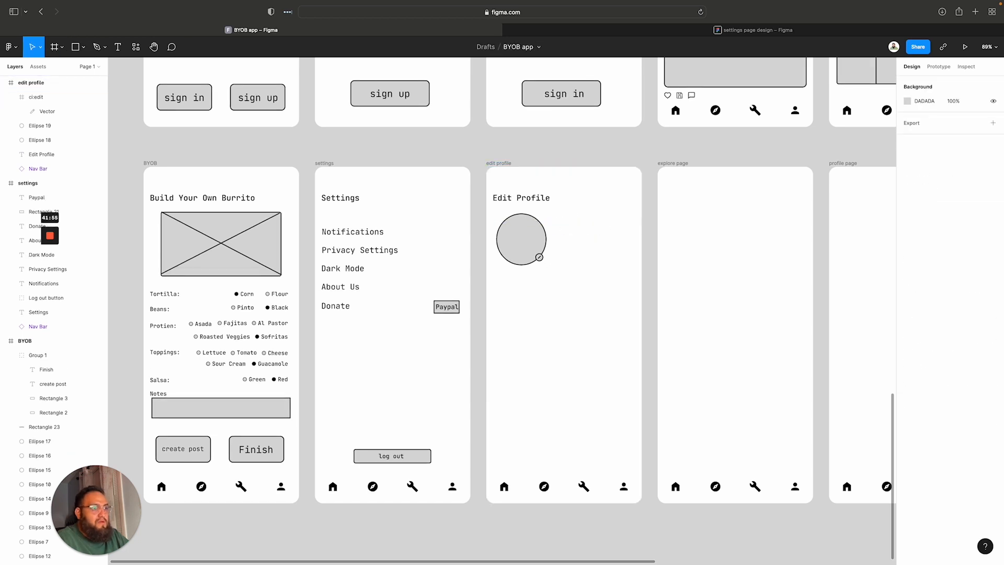
Add the text "user" to the right of the profile picture, near its upper edge at X 171, Y 117
key(t)
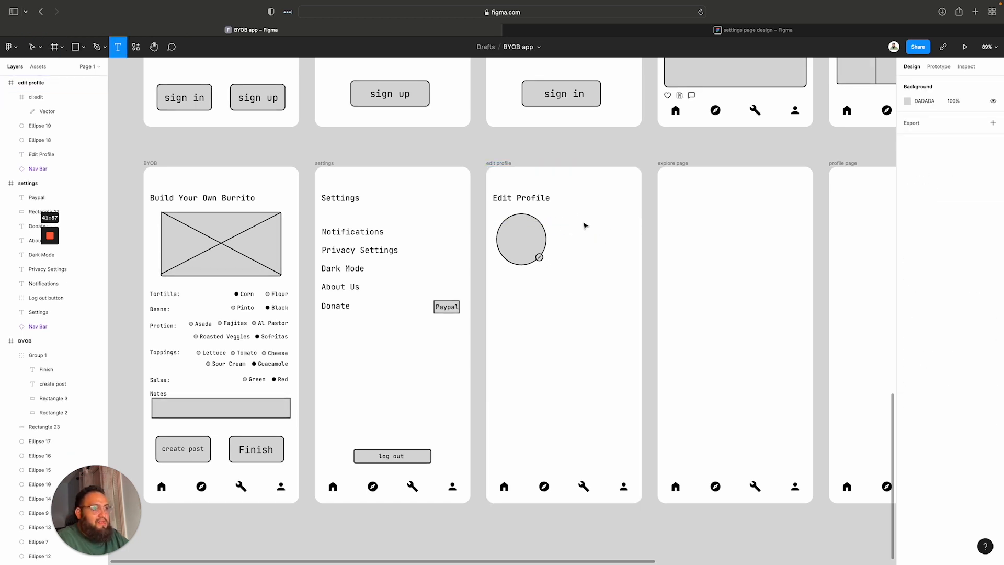
click(578, 222)
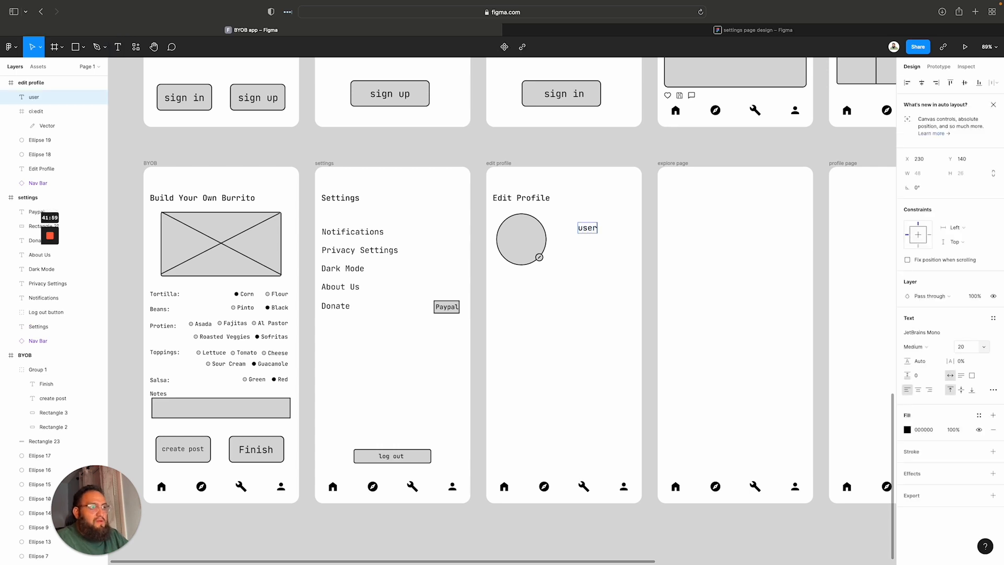
text(user)
scroll(596, 240, down, 3)
key(Escape)
key(Escape)
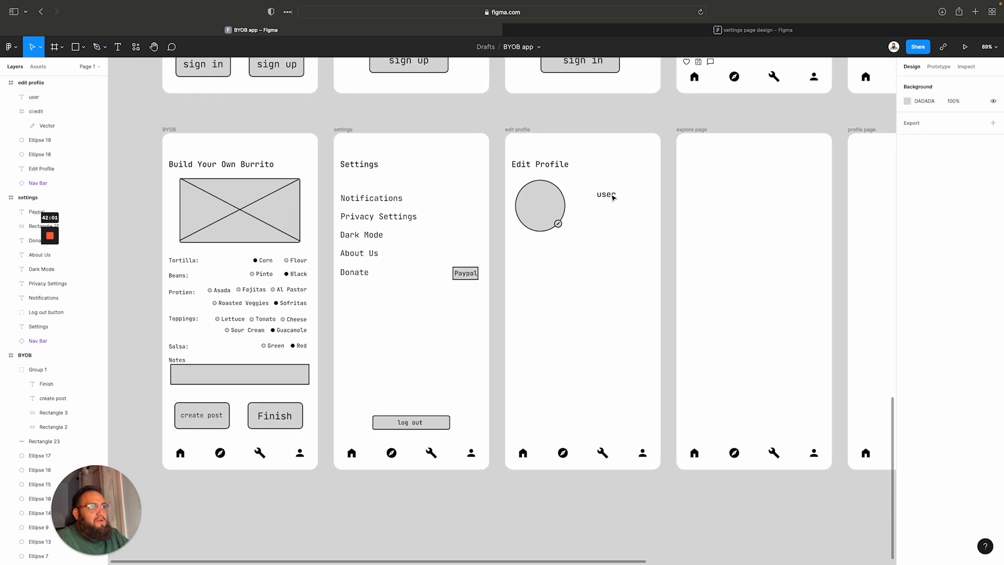
drag(613, 197, 586, 189)
Draw a horizontal line 164 long below the user text at X 171, Y 162, with a stroke of 2
key(l)
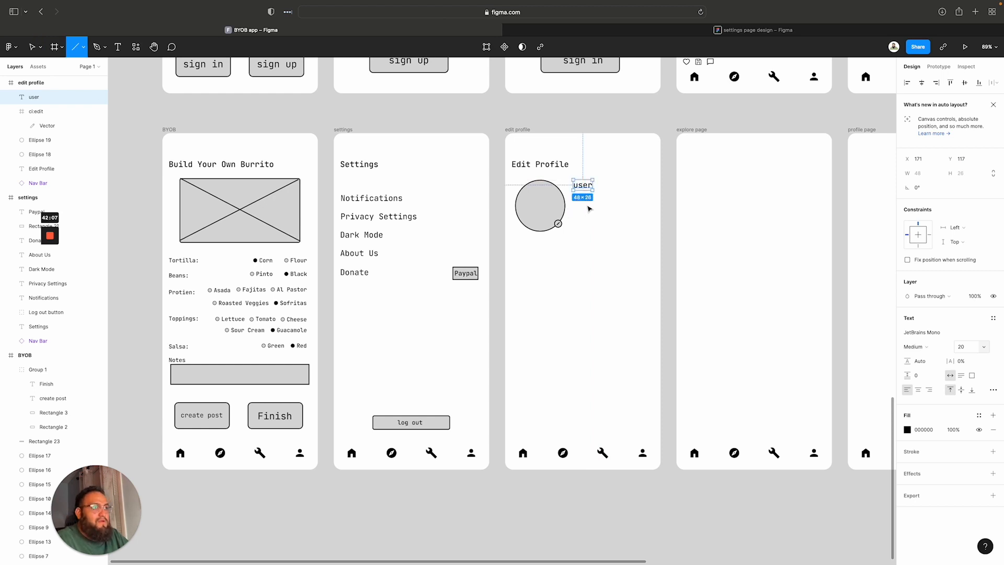
mouse_move(572, 204)
mouse_down()
mouse_move(637, 204)
mouse_move(630, 198)
mouse_up()
drag(953, 369, 953, 370)
Duplicate the line twice below the original to make three evenly stacked placeholder lines, the lowest at Y 202
key(super+d)
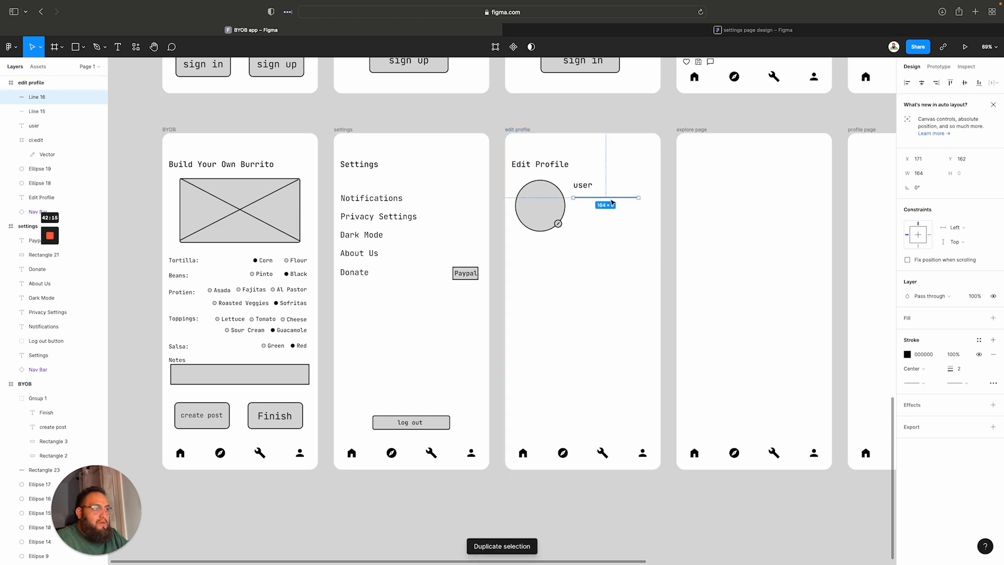
drag(610, 200, 612, 206)
key(super+d)
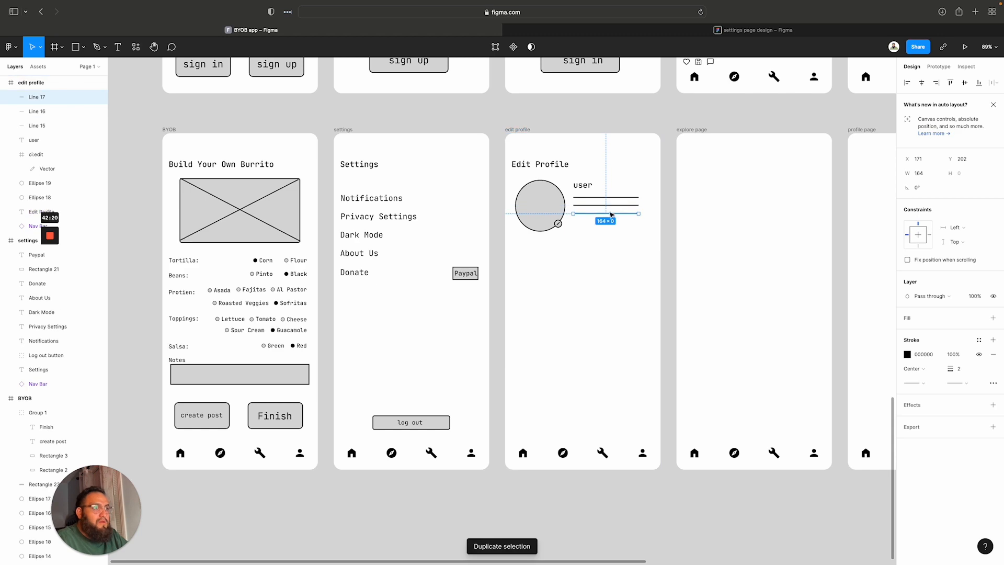
click(607, 262)
Copy the log out button from the settings frame into the edit profile frame at X 97, Y 708
scroll(619, 289, down, 2)
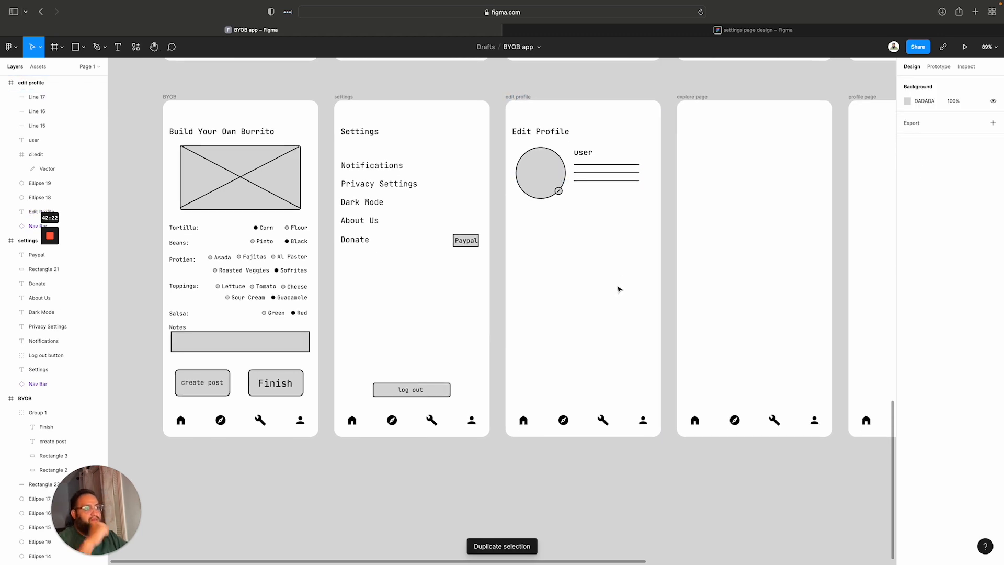
scroll(789, 269, up, 15)
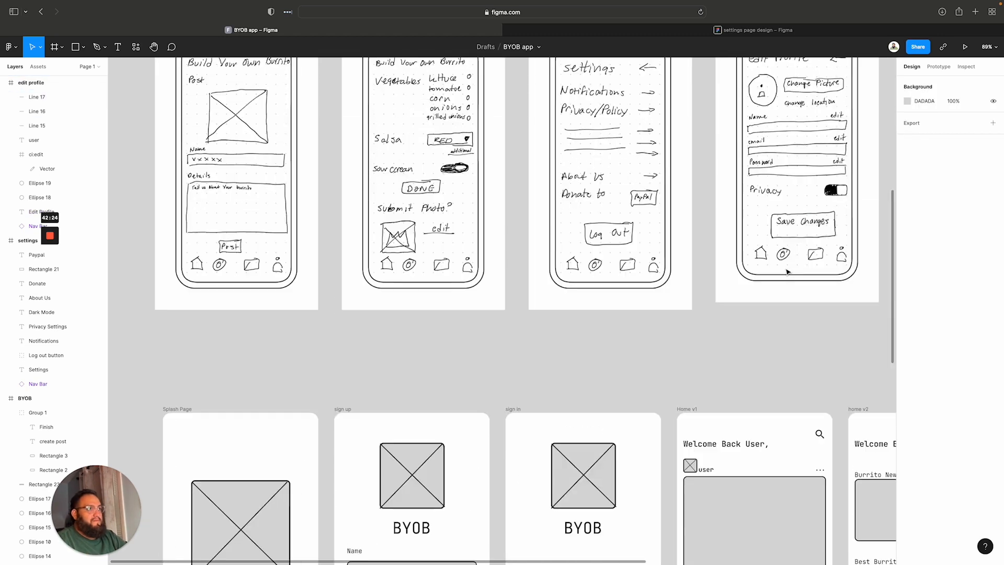
scroll(783, 272, up, 1)
scroll(783, 272, right, 1)
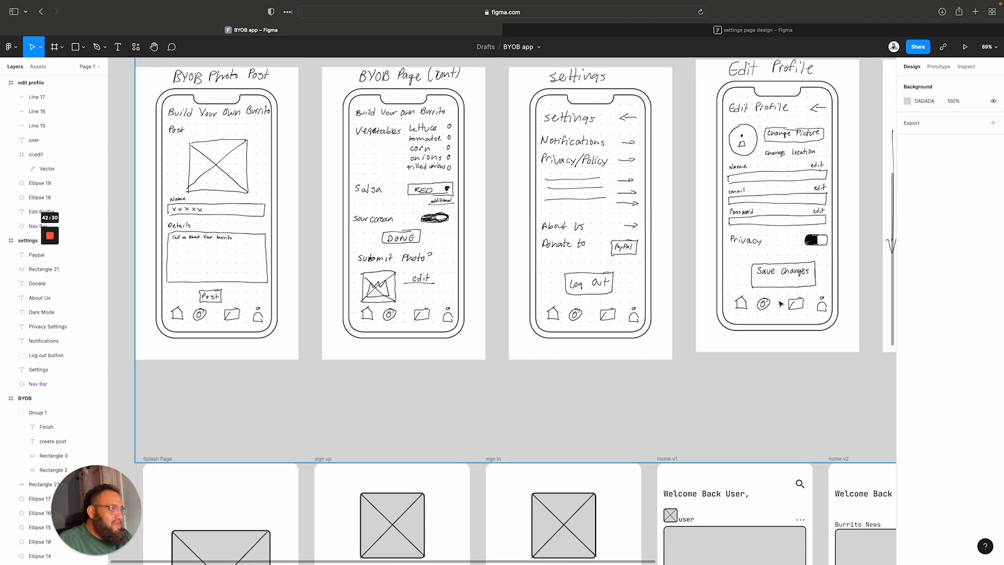
scroll(780, 306, down, 12)
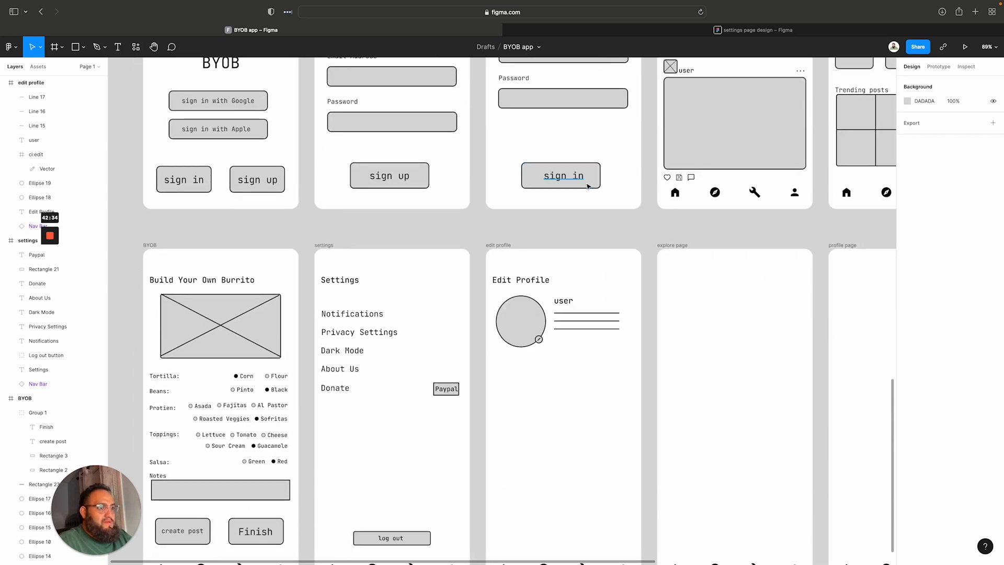
scroll(589, 186, down, 3)
click(401, 390)
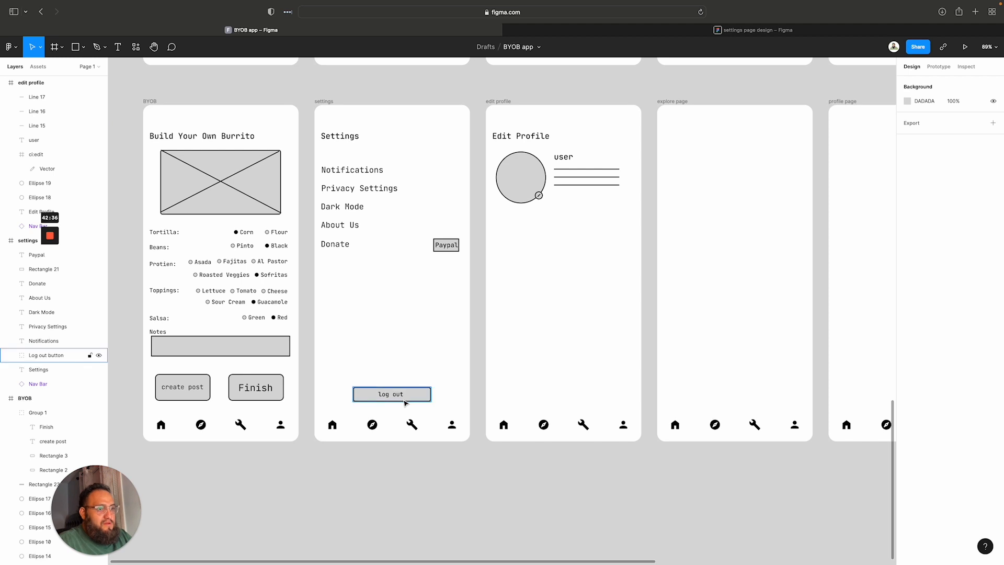
click(496, 113)
key(ctrl+v)
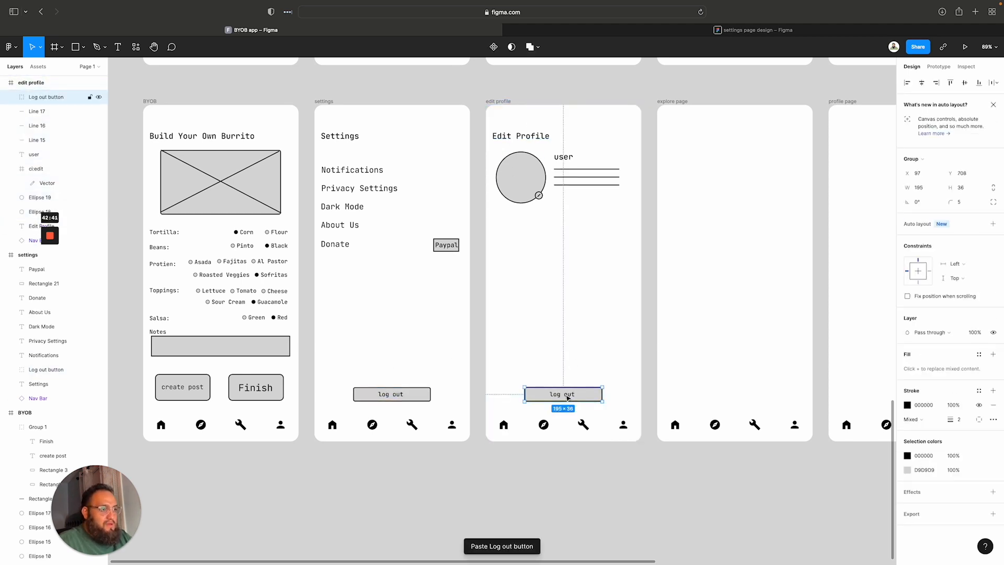
Change the label of the pasted button in the edit profile frame to "Save Changes"
double_click(567, 397)
scroll(568, 398, left, 1)
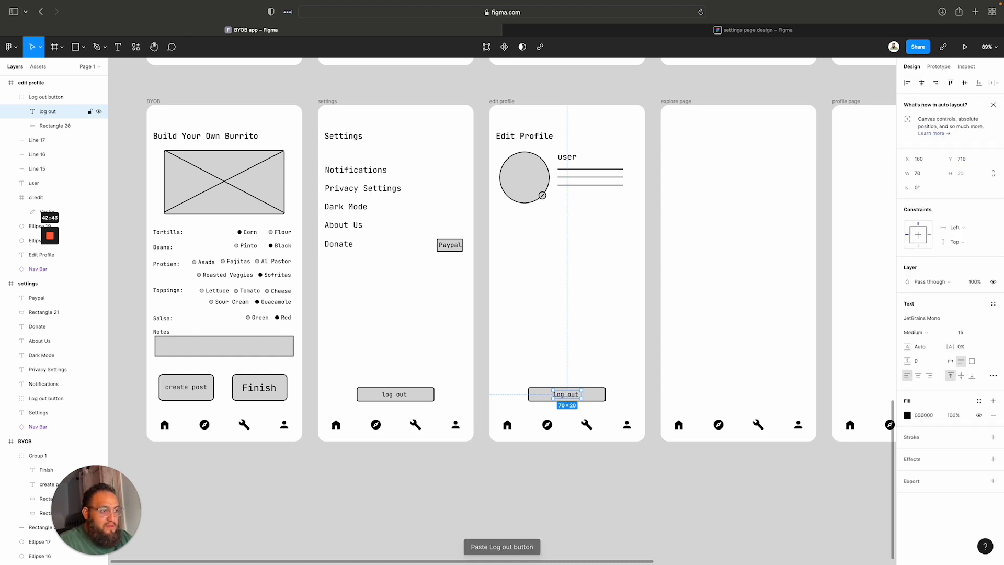
double_click(573, 394)
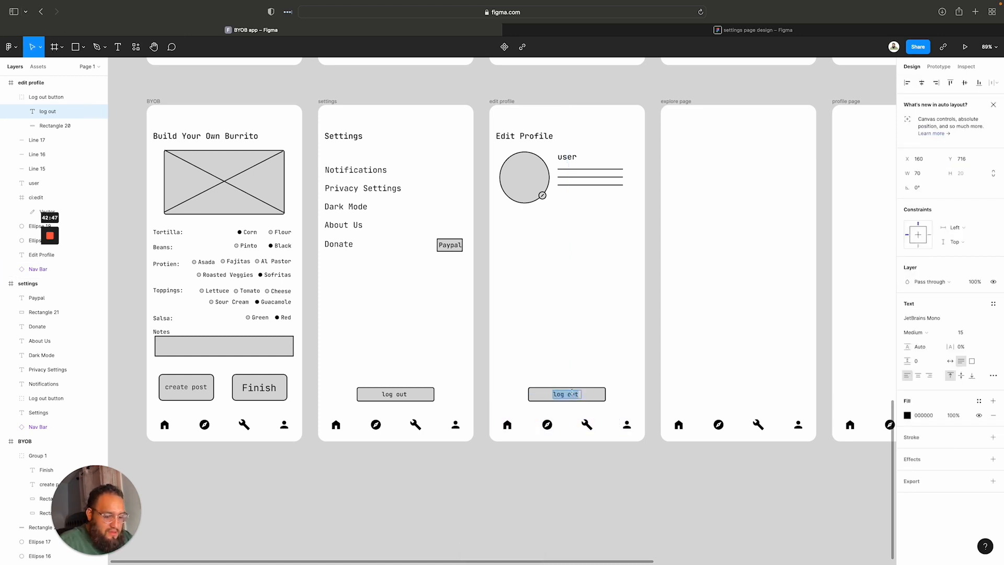
text(Save Chn)
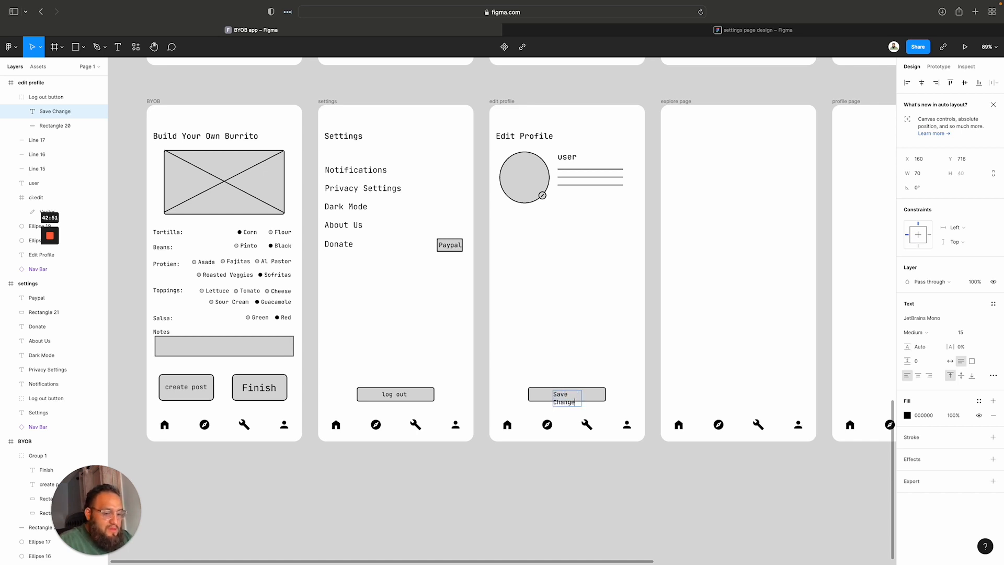
key(Escape)
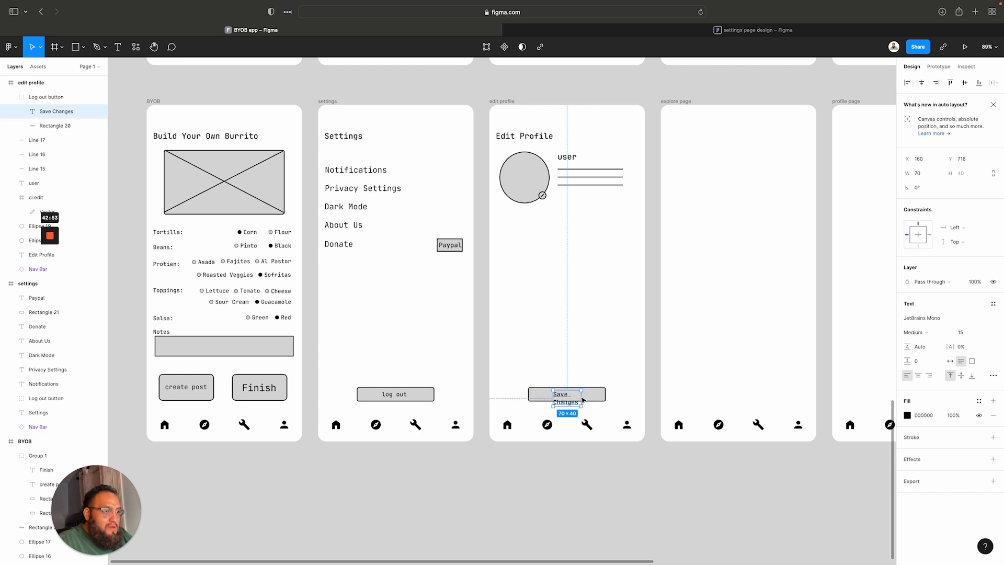
Fit the Save Changes label on one line, 117 wide, and centre it in its button at X 142, Y 716
mouse_move(582, 400)
mouse_down()
mouse_move(601, 401)
mouse_move(565, 394)
mouse_up()
click(578, 382)
click(579, 394)
key(super+z)
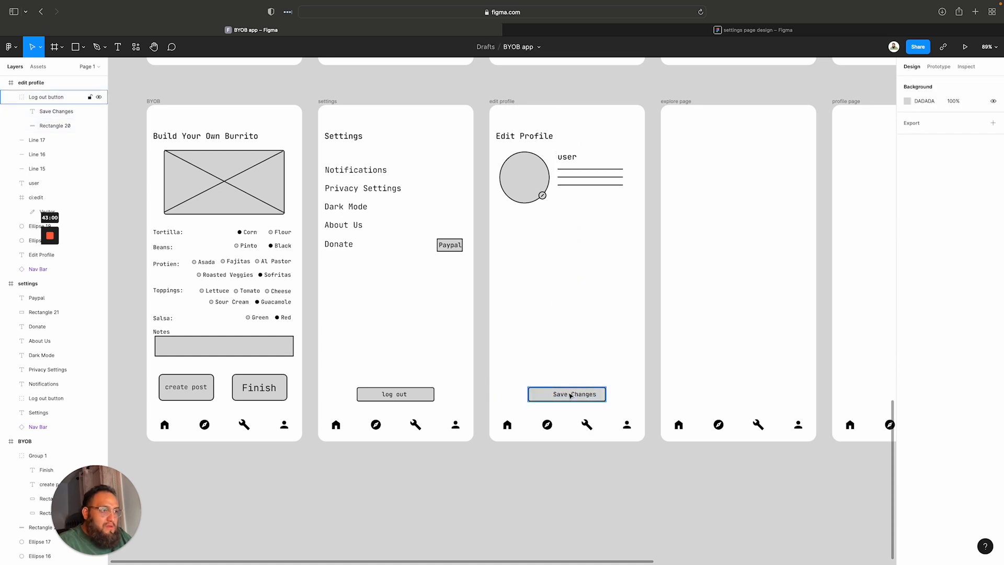
double_click(570, 396)
drag(575, 396, 569, 396)
scroll(569, 396, down, 3)
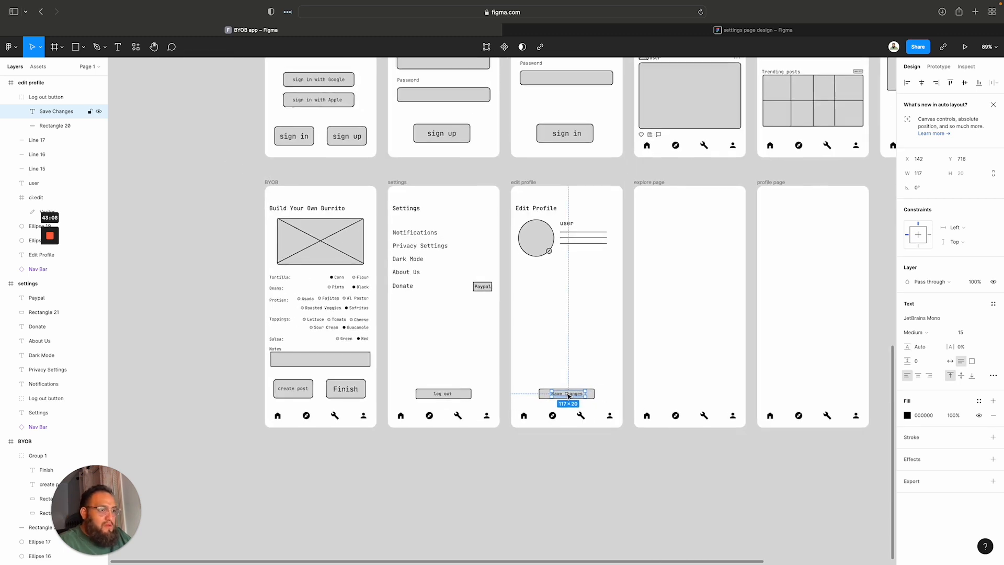
scroll(568, 396, up, 10)
scroll(569, 396, down, 8)
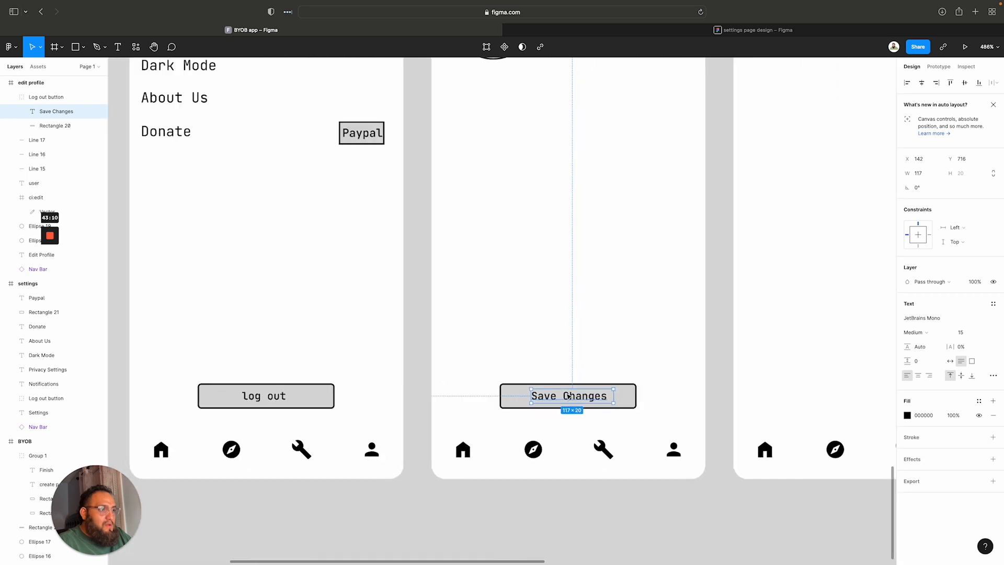
click(590, 352)
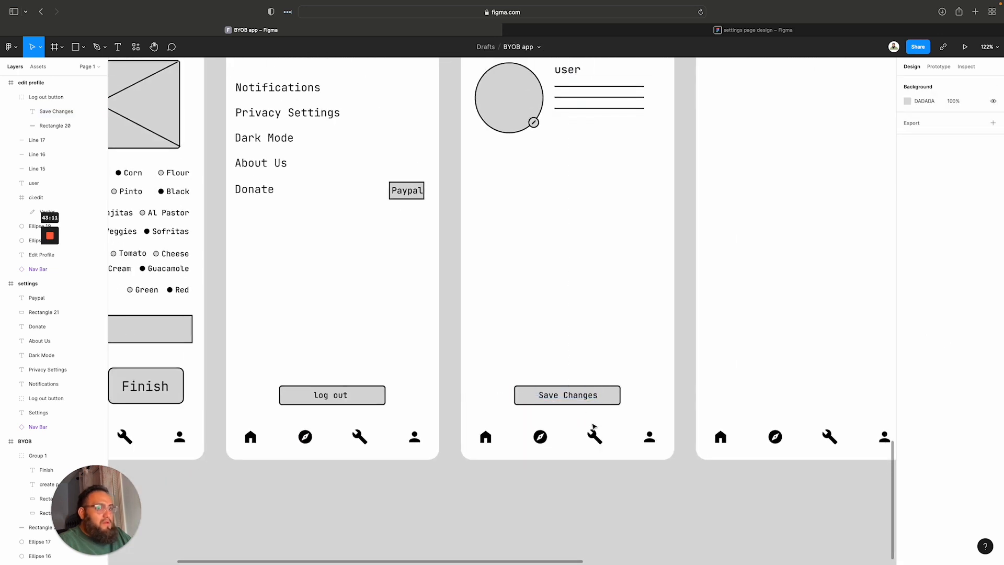
Rename the copied button group in the edit profile frame to "Save Changes button"
click(602, 397)
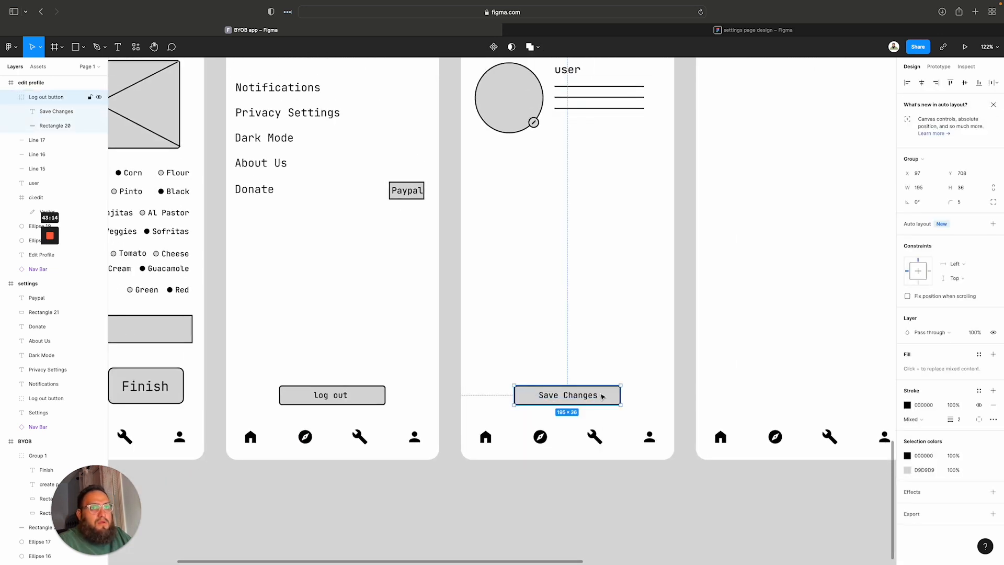
click(601, 350)
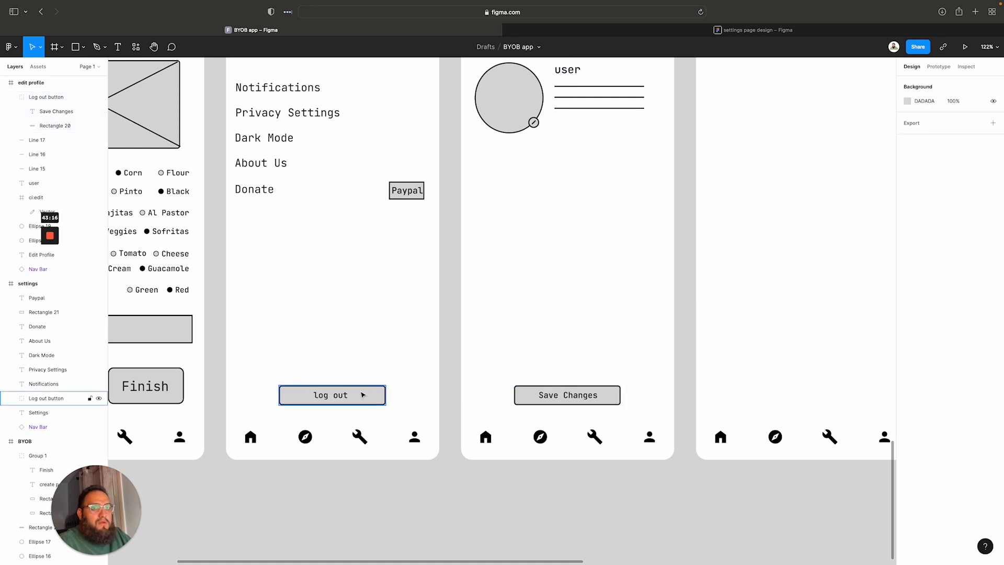
click(362, 395)
click(569, 395)
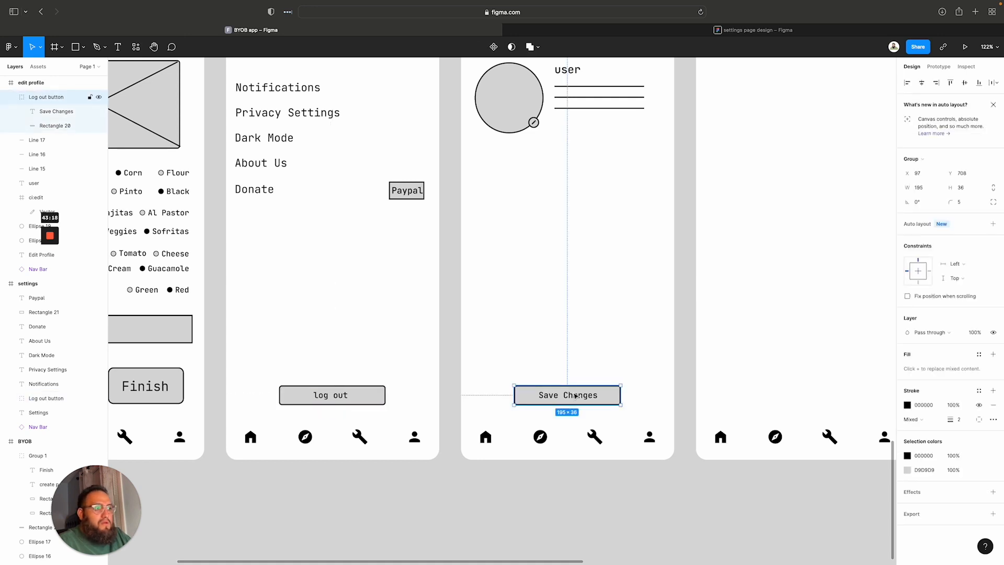
double_click(53, 97)
text(Save C)
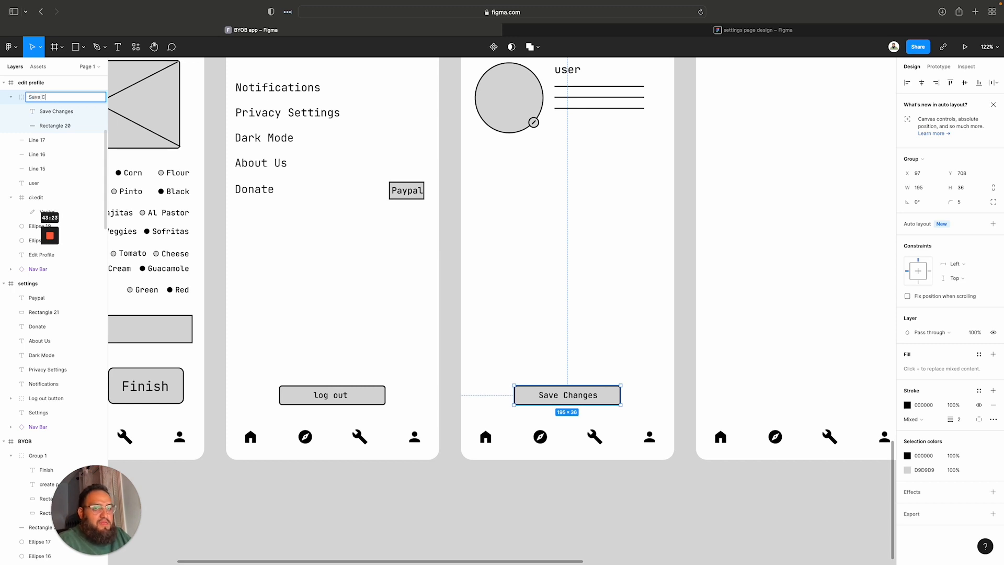
text(hanges bu)
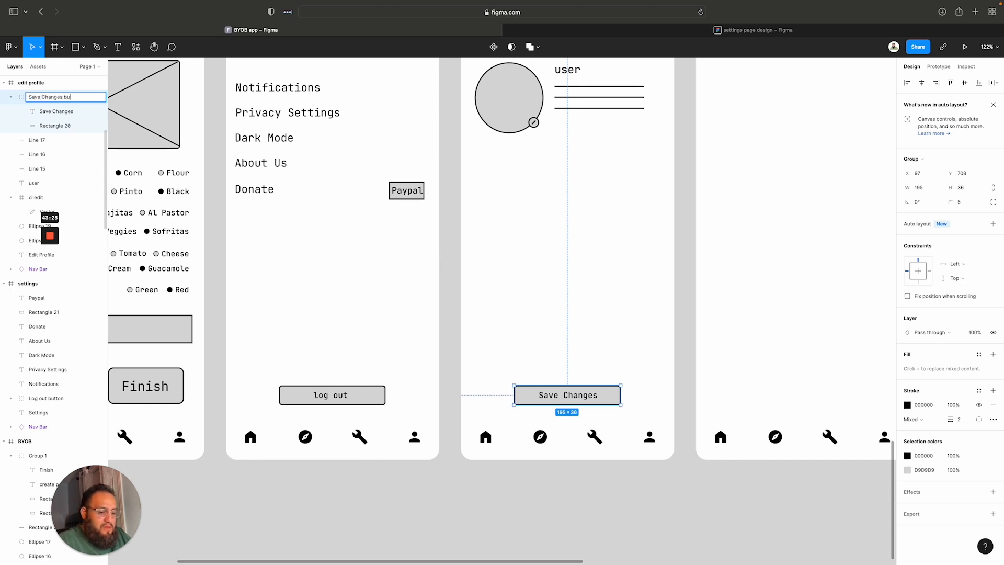
text(tton)
key(Return)
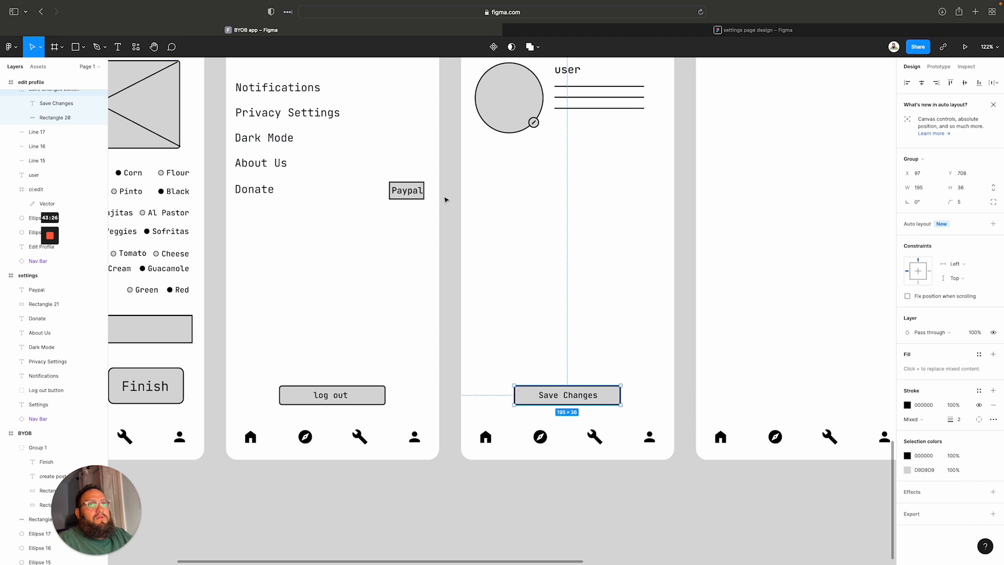
click(620, 339)
Copy the Name, Email Address and Password labels and fields from the sign up frame and place them below the profile picture in edit profile
scroll(617, 343, up, 5)
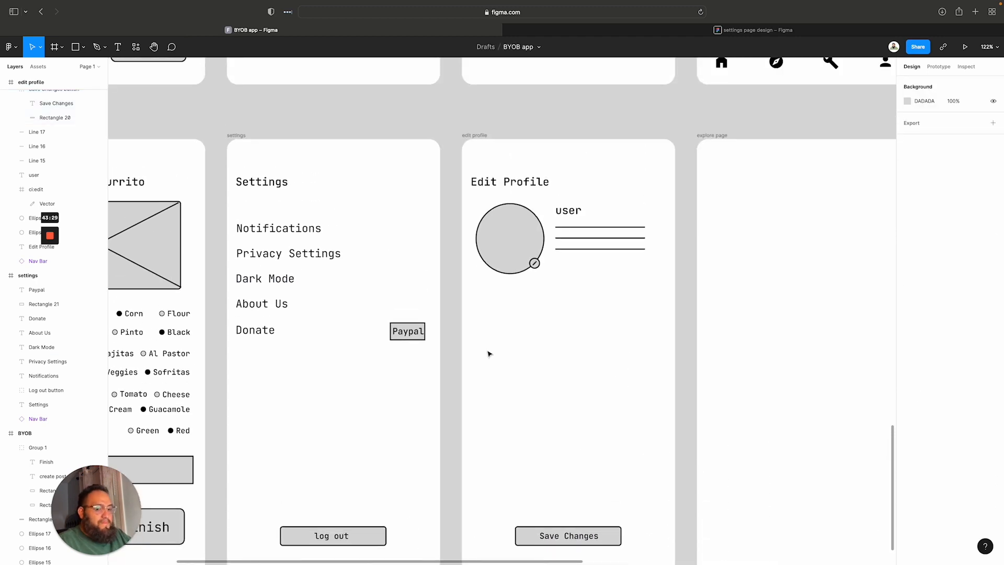
scroll(489, 354, down, 8)
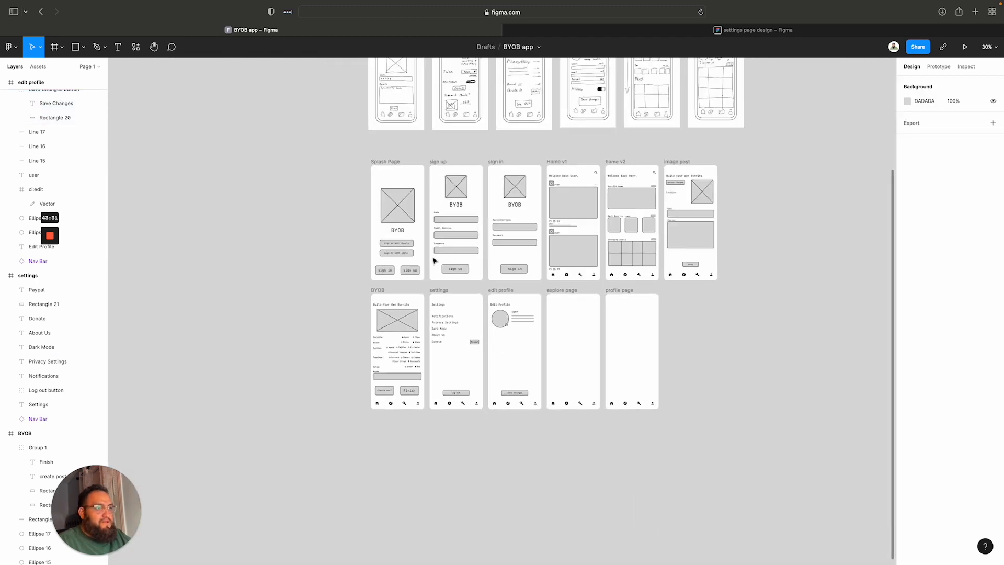
scroll(434, 260, up, 5)
scroll(589, 244, down, 1)
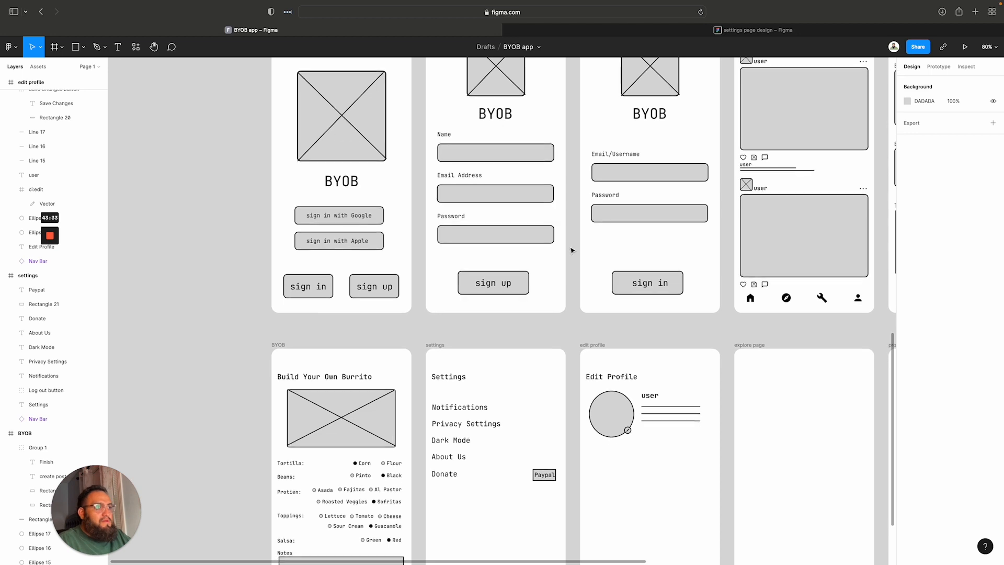
drag(578, 248, 437, 125)
scroll(470, 209, down, 5)
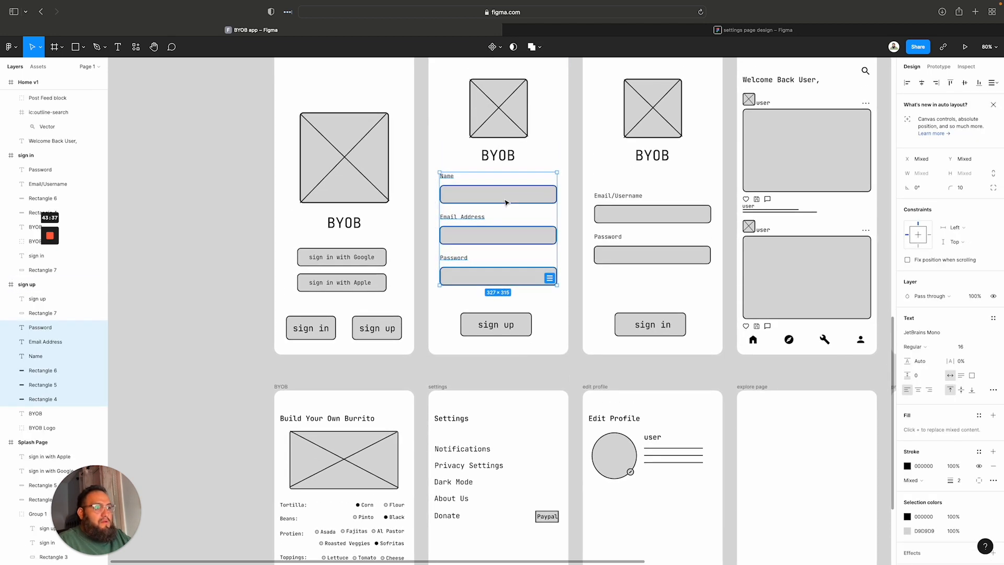
click(595, 196)
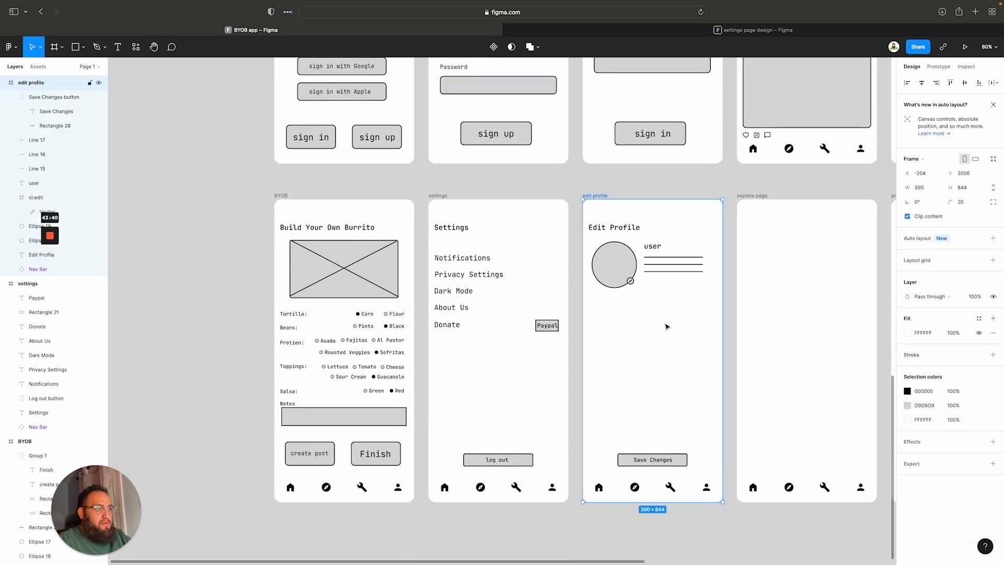
key(super+v)
drag(661, 367, 660, 357)
drag(663, 357, 661, 353)
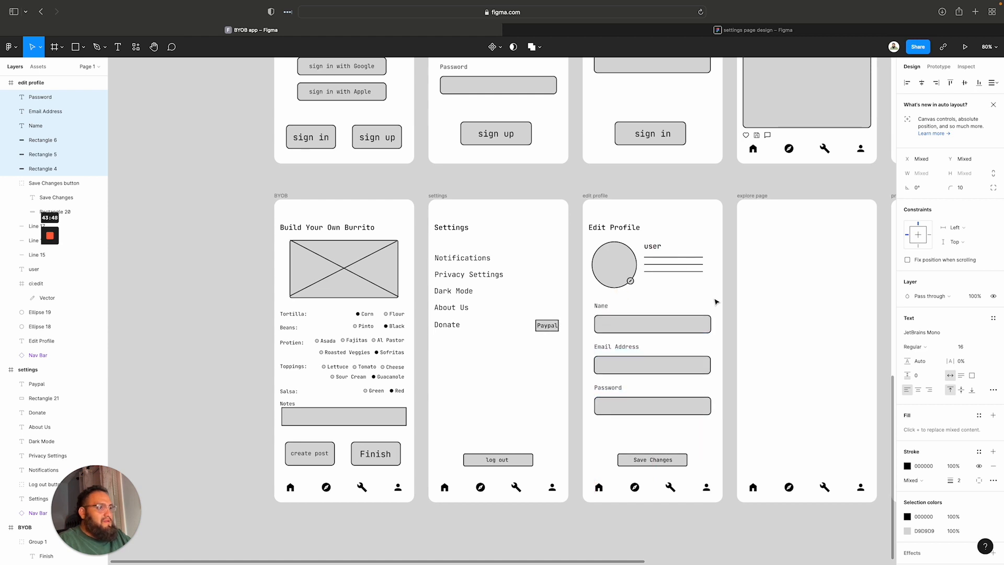
click(721, 299)
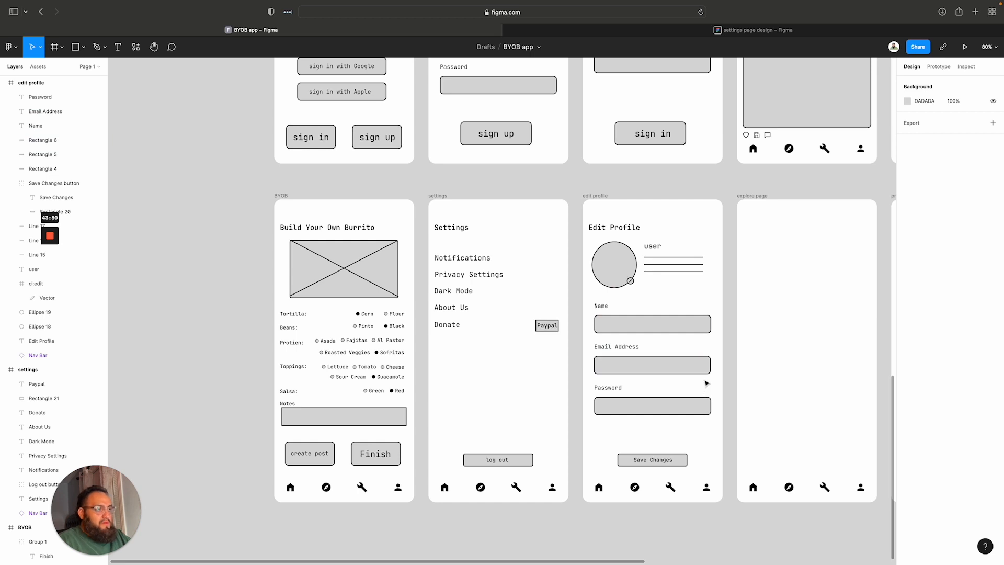
Add the text "edit" above the right end of the Name field at X 329, Y 292
scroll(706, 383, down, 2)
scroll(706, 383, up, 5)
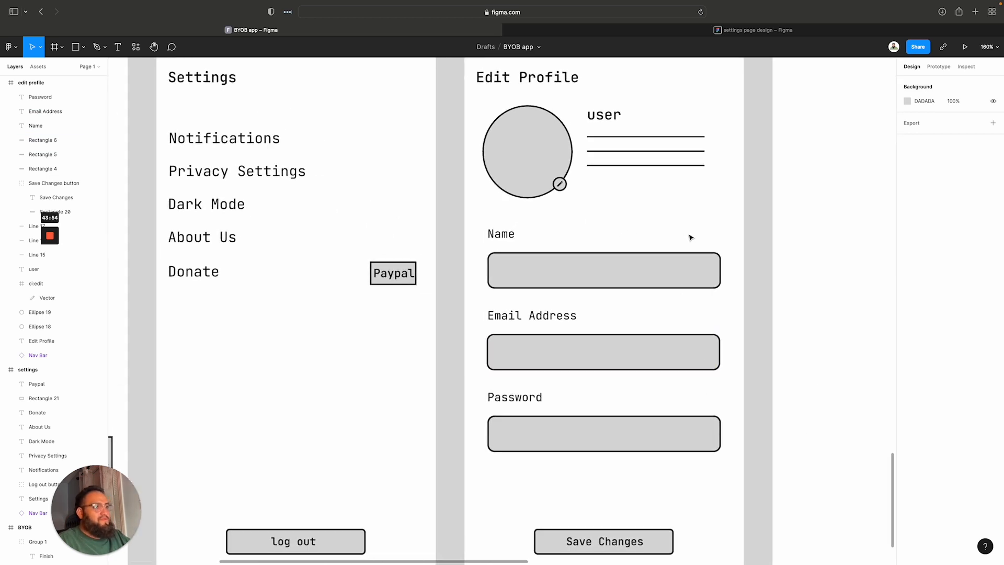
scroll(191, 231, up, 15)
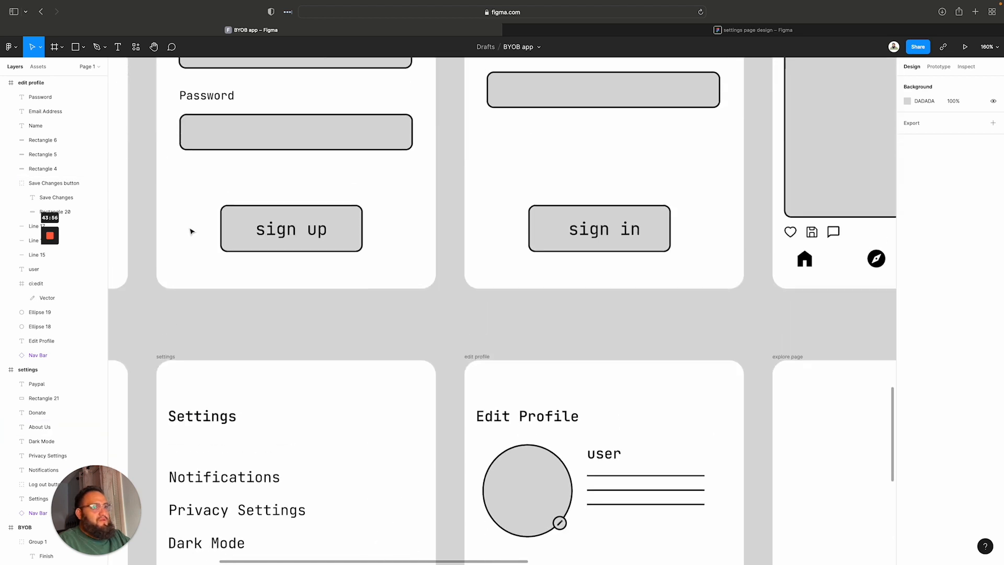
scroll(191, 231, down, 15)
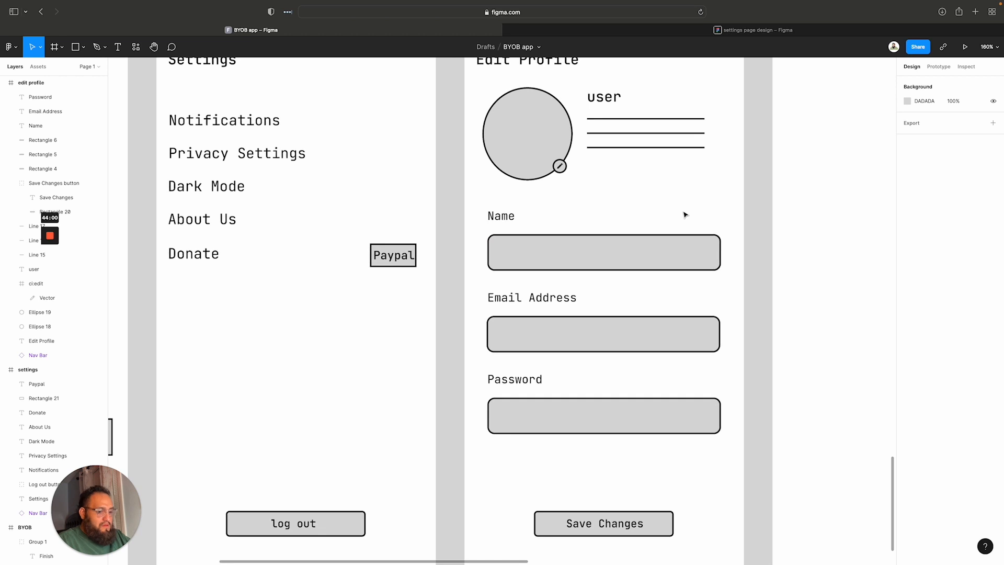
key(i)
key(t)
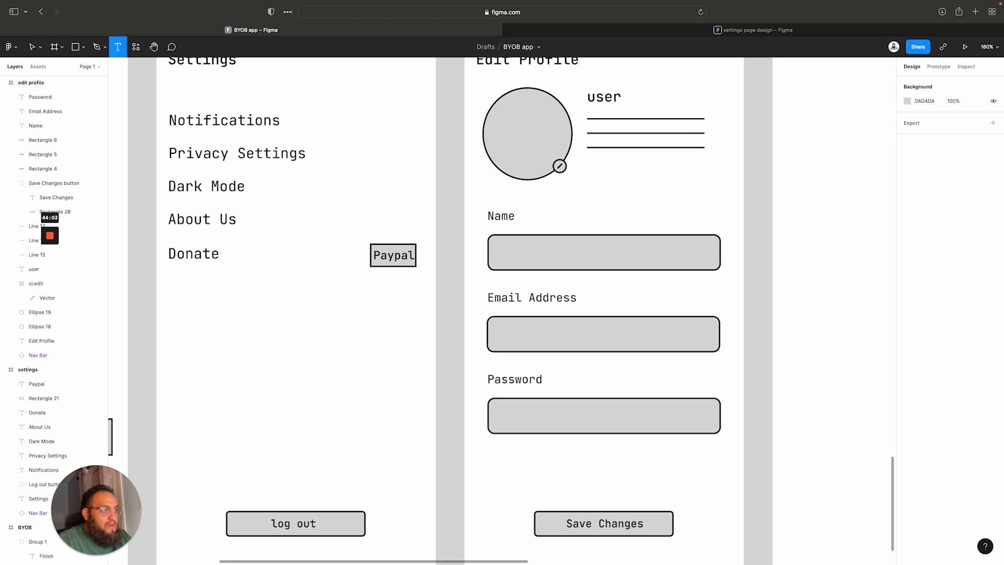
scroll(706, 208, left, 1)
click(705, 215)
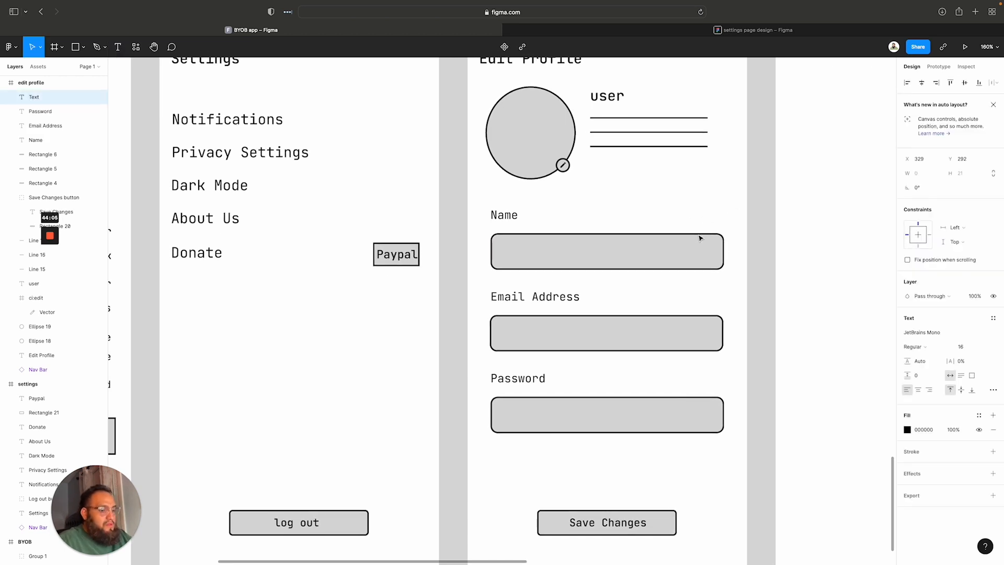
text(edit)
key(Escape)
scroll(502, 311, down, 1)
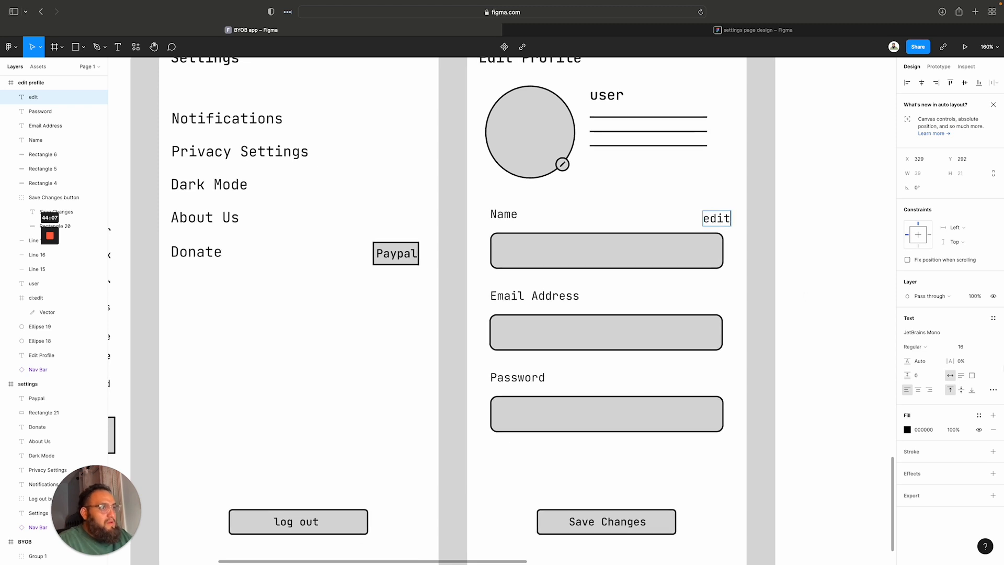
Set the font size of the "edit" text above the Name field to 12
scroll(719, 211, left, 1)
double_click(719, 213)
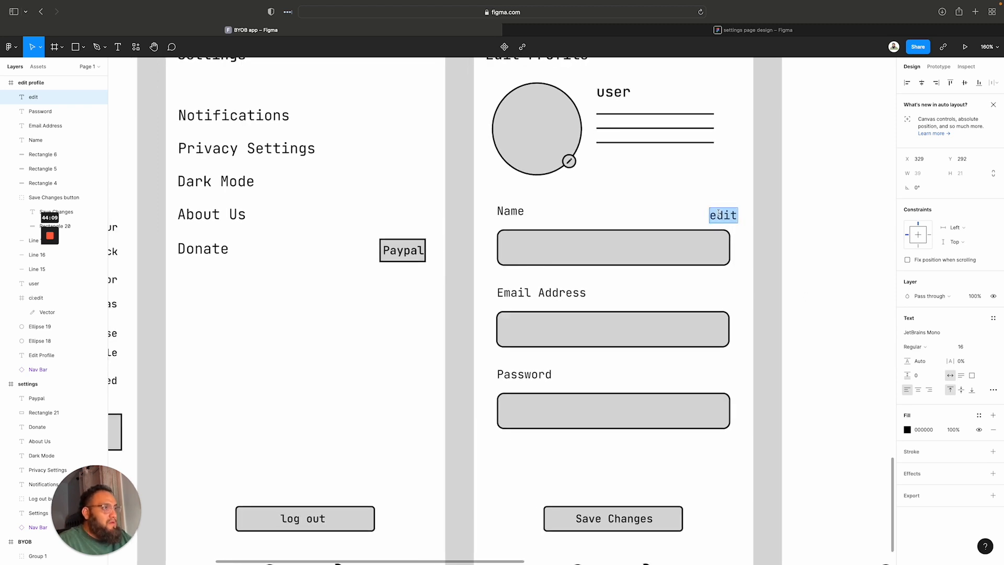
click(985, 348)
click(969, 309)
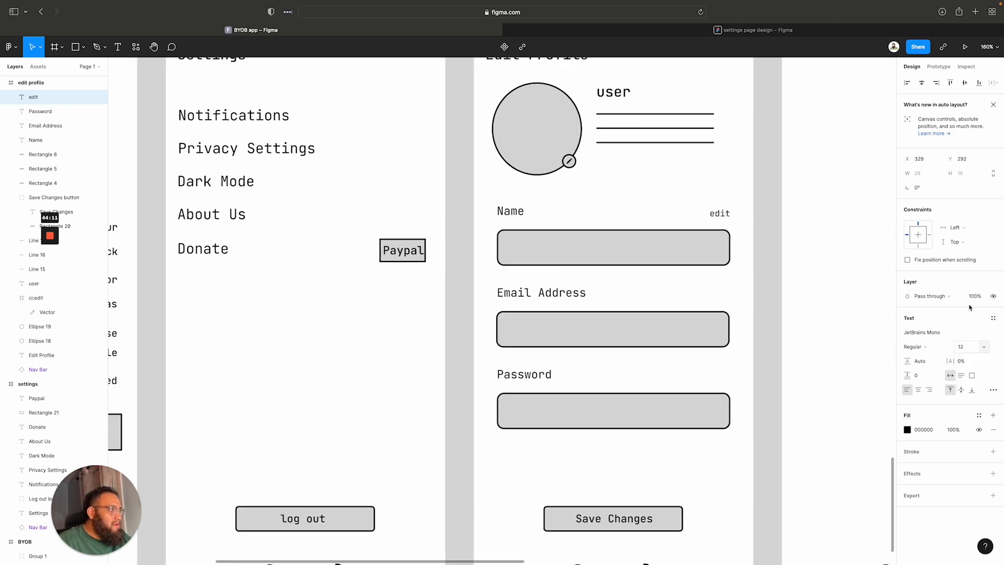
key(Escape)
drag(714, 215, 716, 301)
key(ctrl+d)
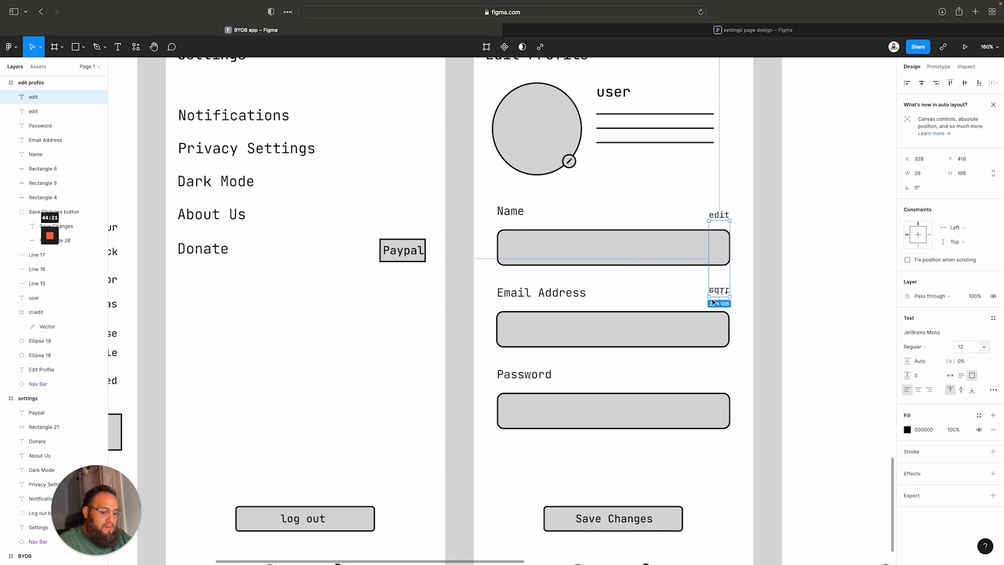
key(ctrl+z)
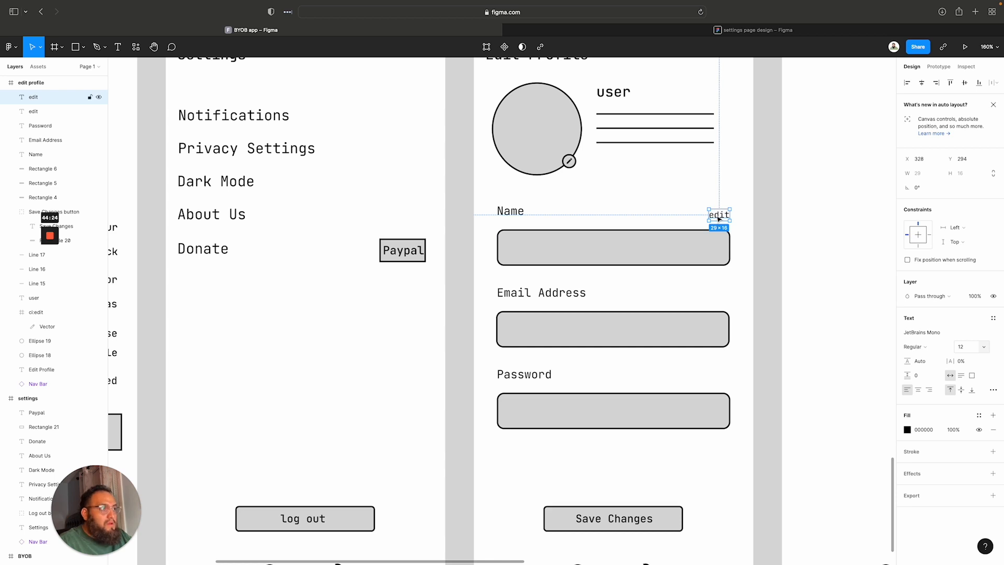
Copy the "edit" text from the Name field to above the right ends of the Email Address and Password fields
drag(719, 219, 719, 295)
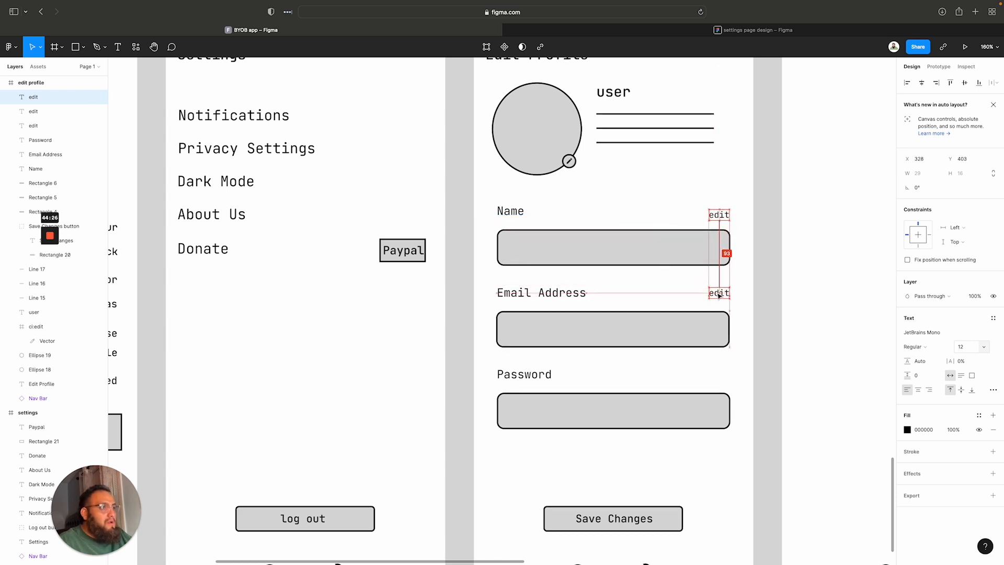
click(677, 303)
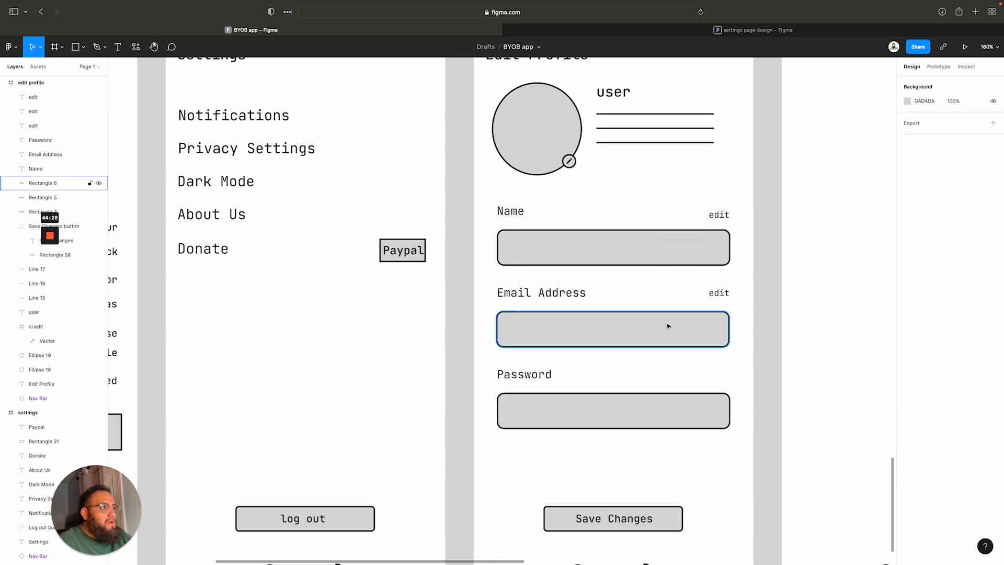
drag(719, 294, 719, 375)
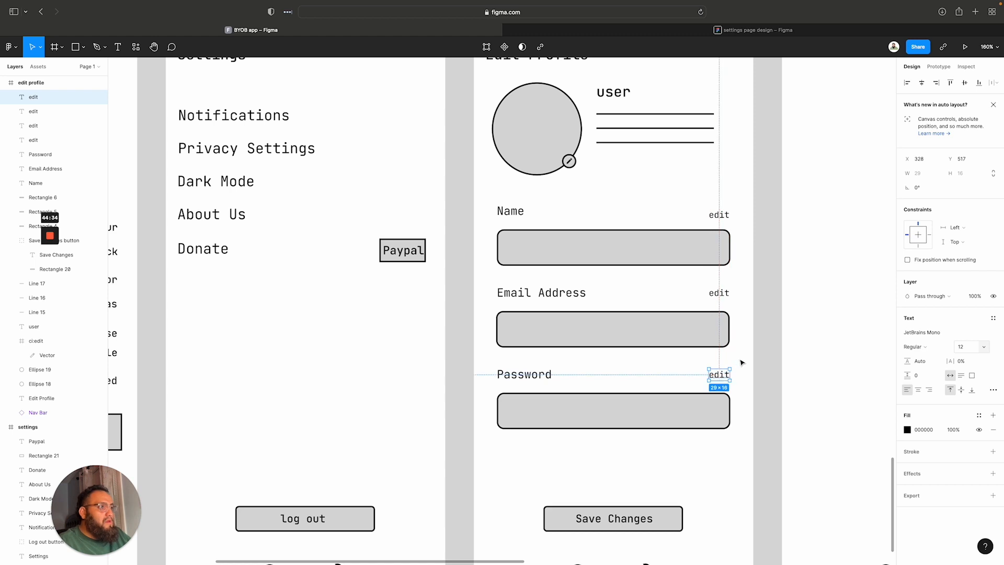
click(741, 367)
Examine the hand-drawn Explore Page sketch and the existing wireframes before building the explore page
scroll(742, 366, down, 10)
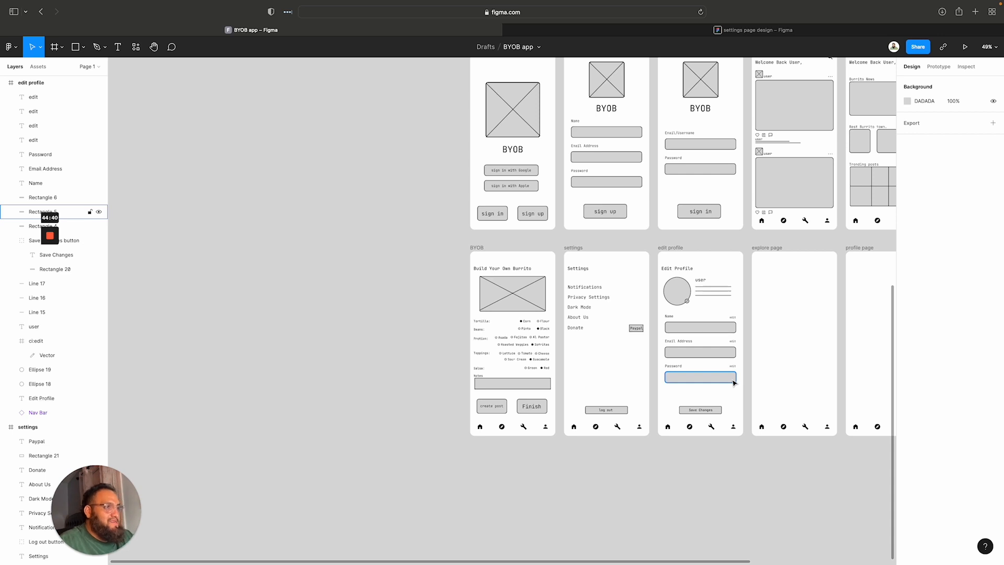
scroll(734, 382, up, 5)
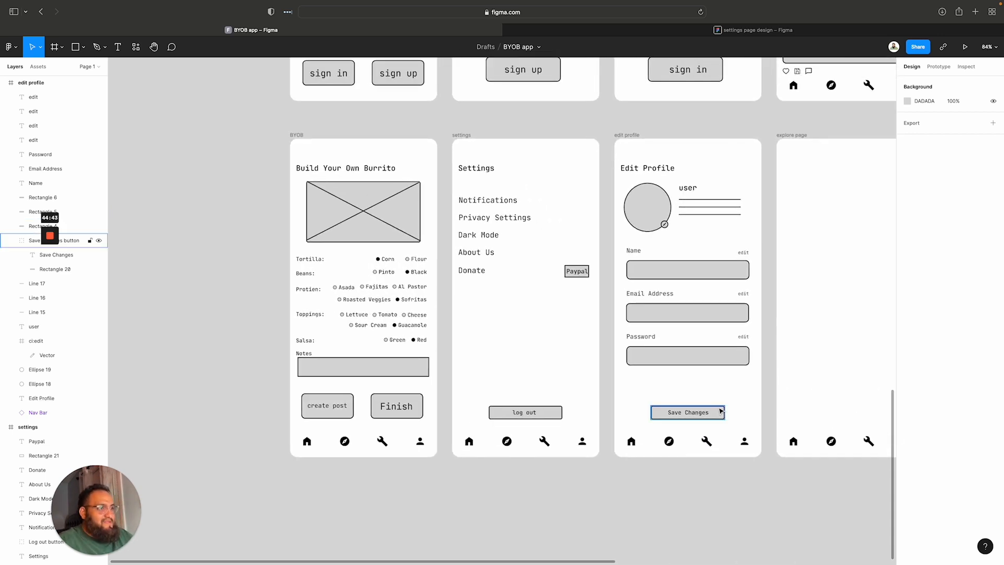
scroll(788, 361, right, 5)
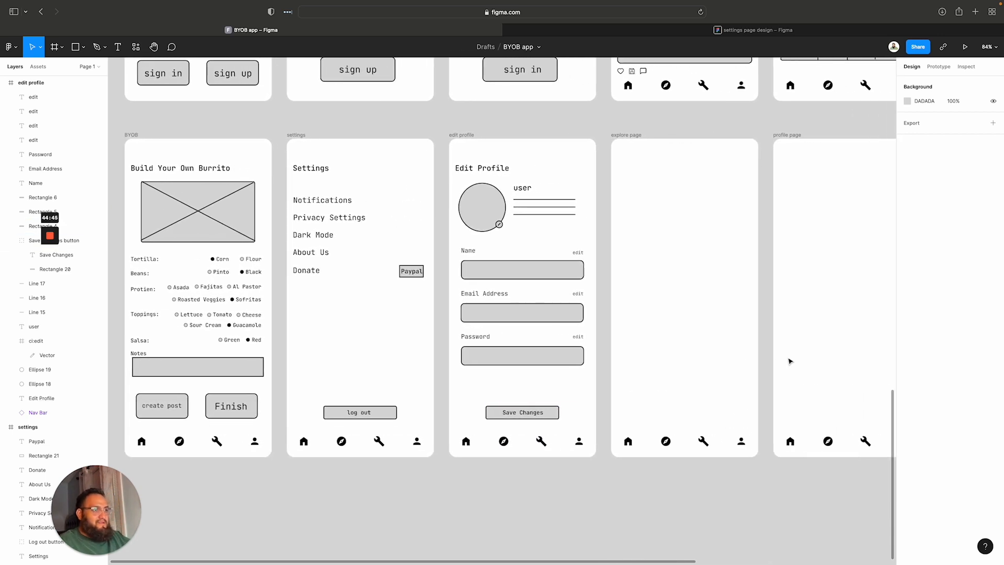
scroll(788, 360, right, 2)
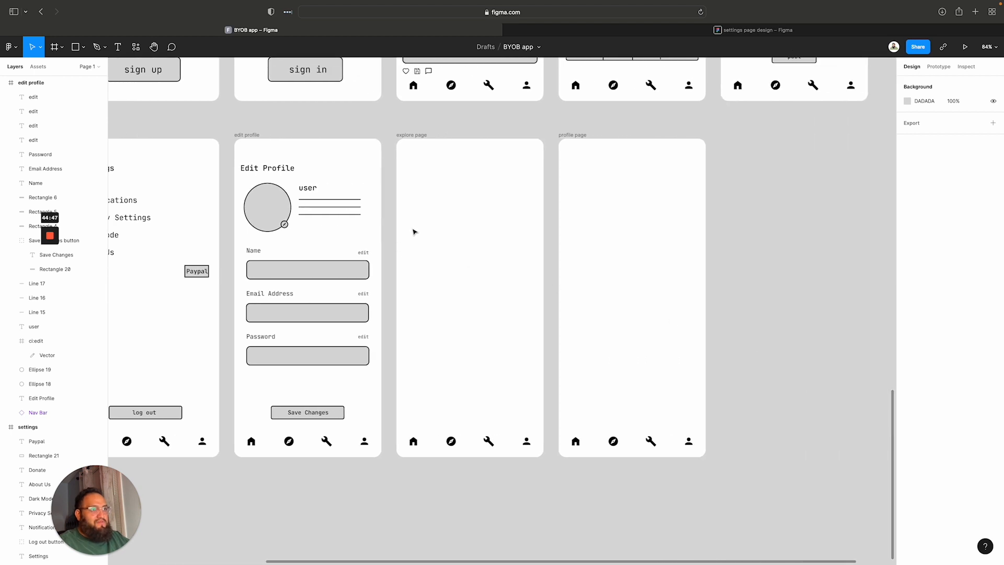
scroll(413, 232, up, 10)
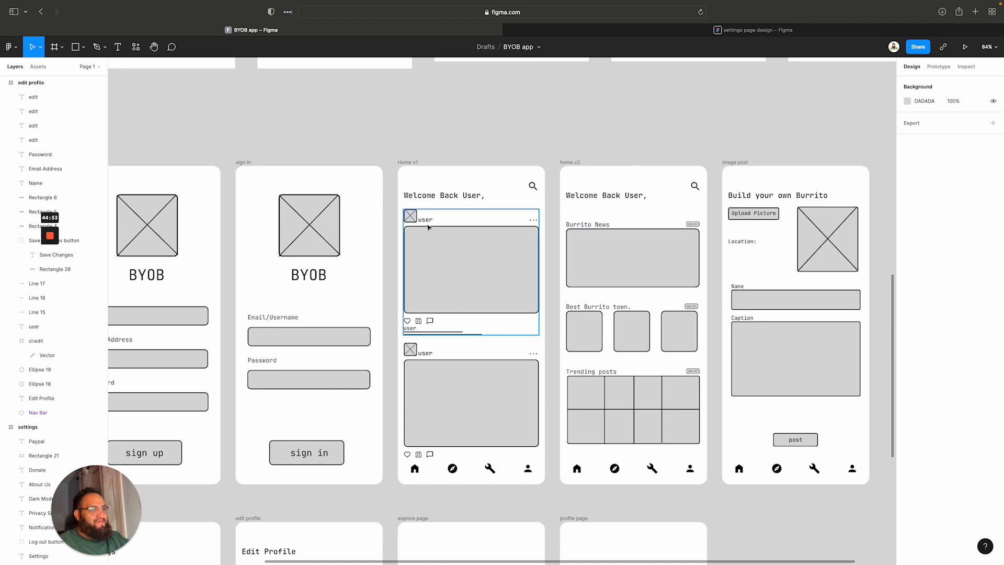
scroll(471, 293, up, 8)
scroll(413, 305, up, 6)
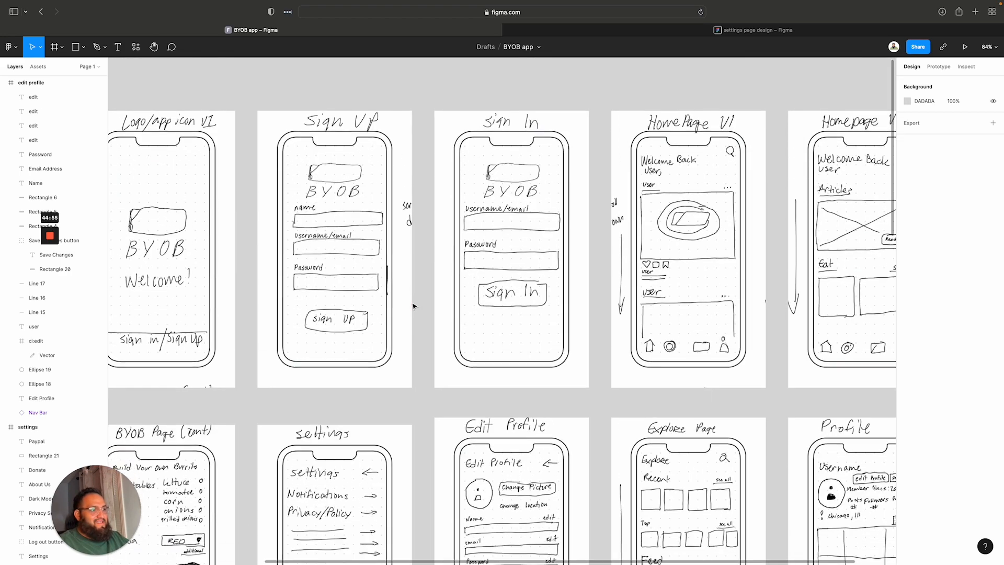
scroll(414, 306, down, 8)
scroll(413, 306, up, 5)
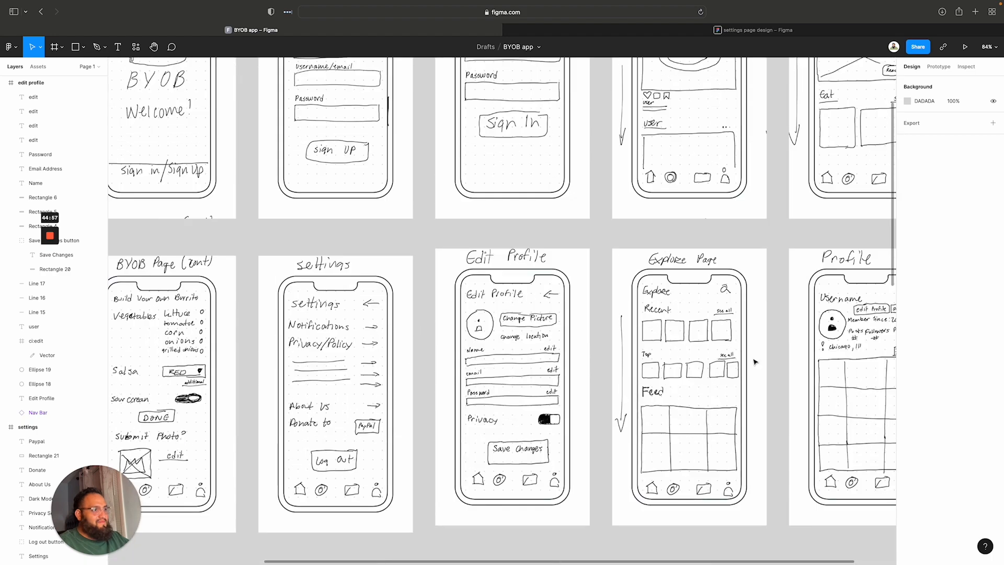
scroll(755, 362, up, 5)
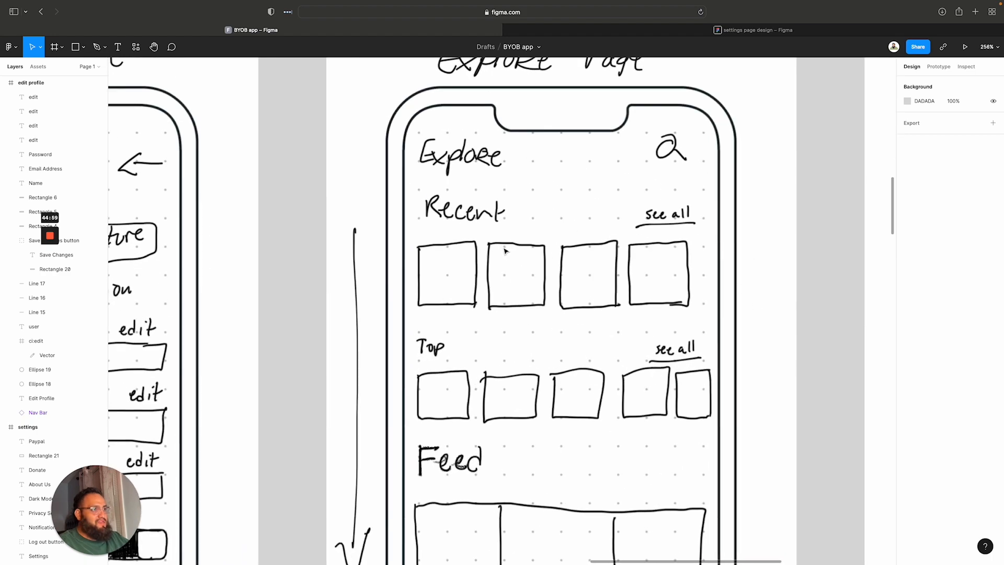
scroll(560, 231, down, 8)
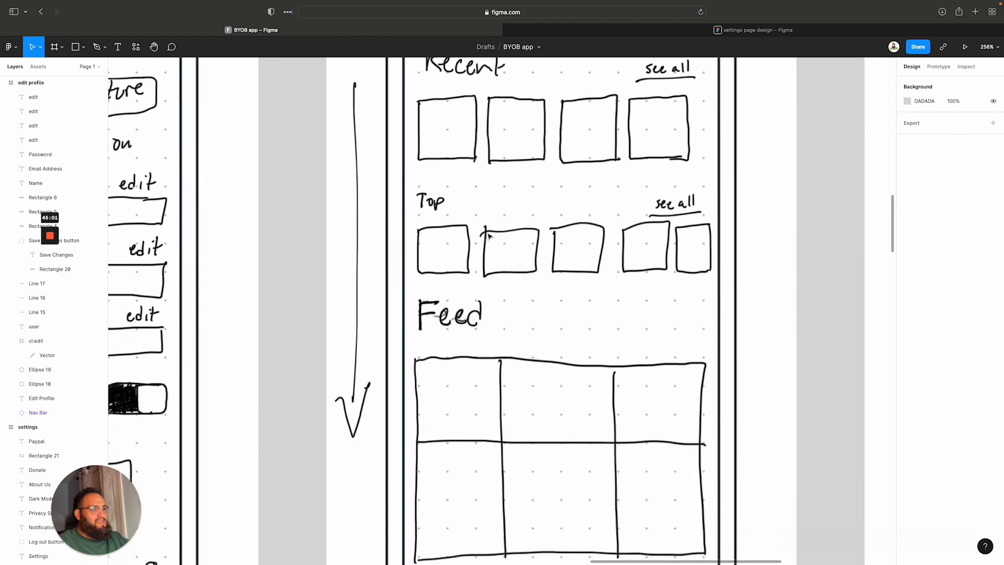
scroll(499, 238, down, 10)
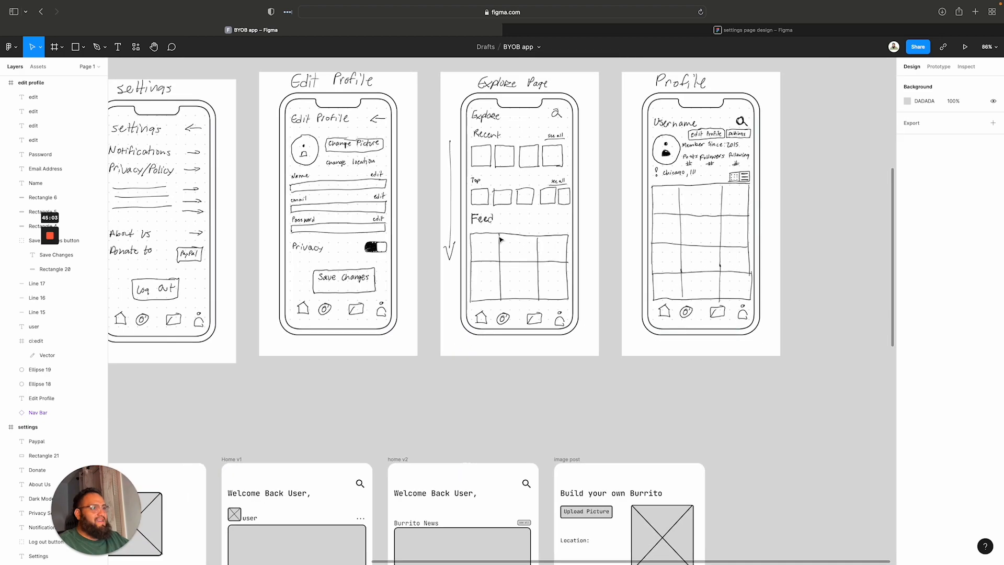
scroll(500, 238, up, 5)
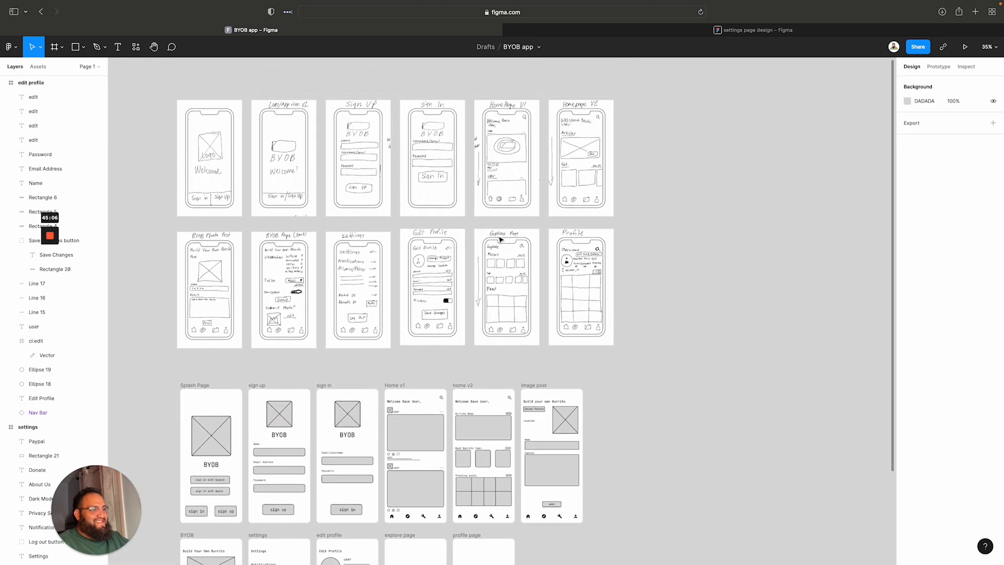
scroll(444, 352, down, 10)
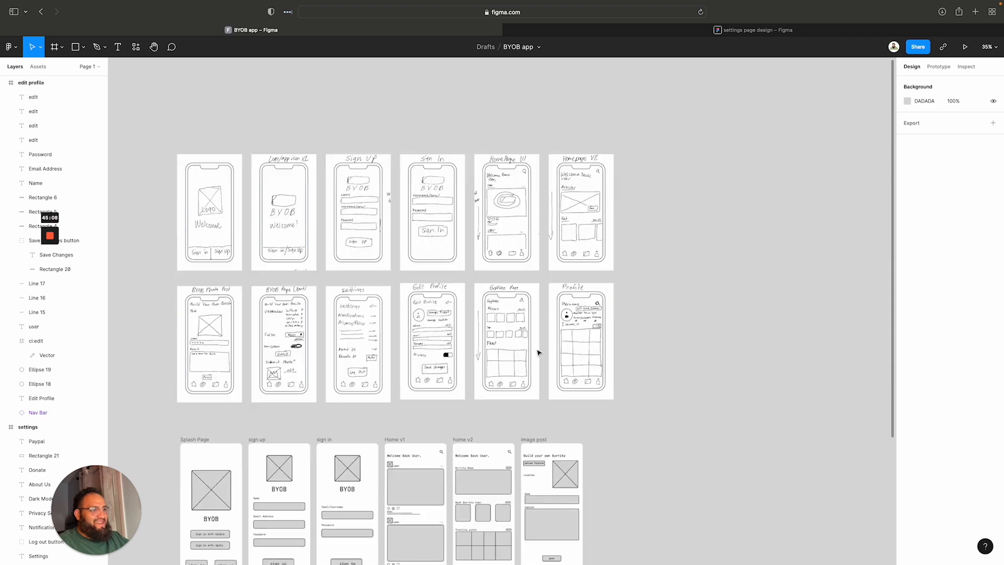
scroll(408, 317, up, 3)
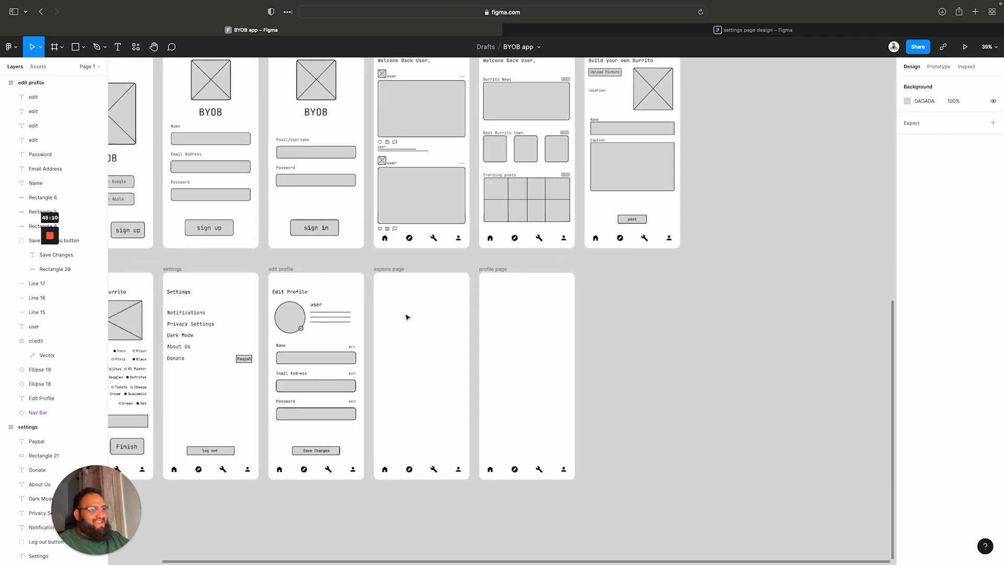
scroll(524, 282, up, 2)
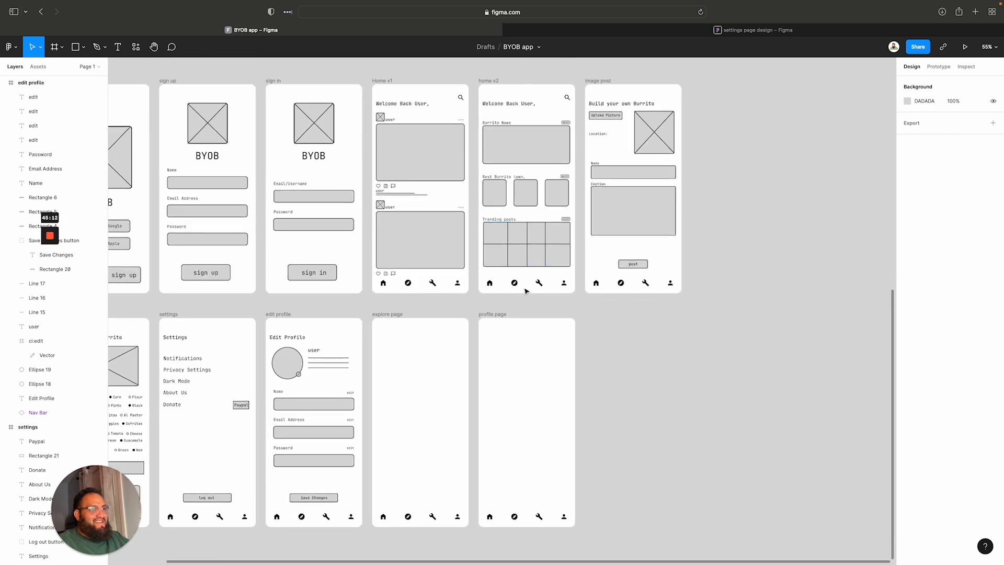
scroll(533, 288, up, 7)
scroll(525, 290, down, 6)
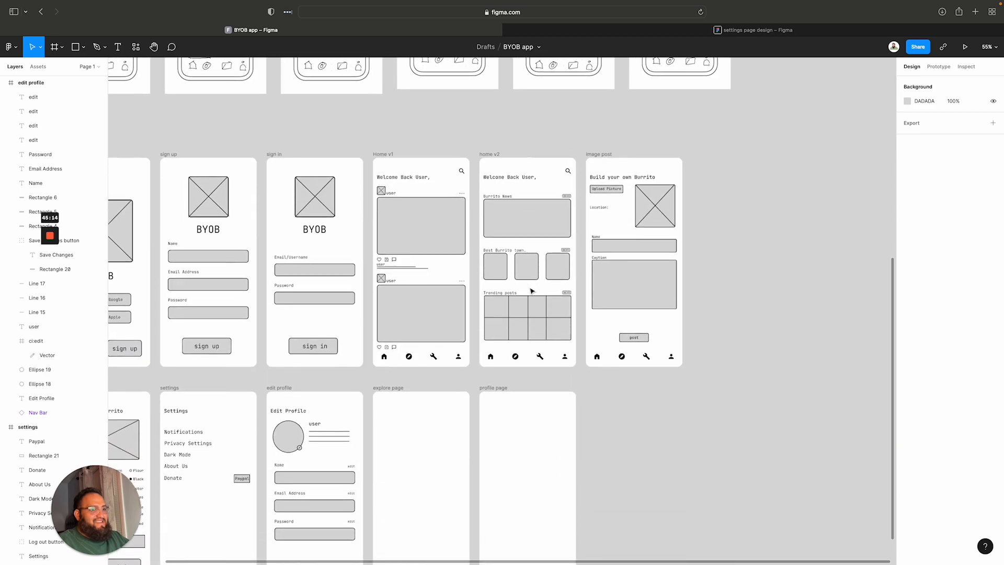
Copy the "Edit Profile" title into the explore page frame and change its text to "Explore"
click(296, 390)
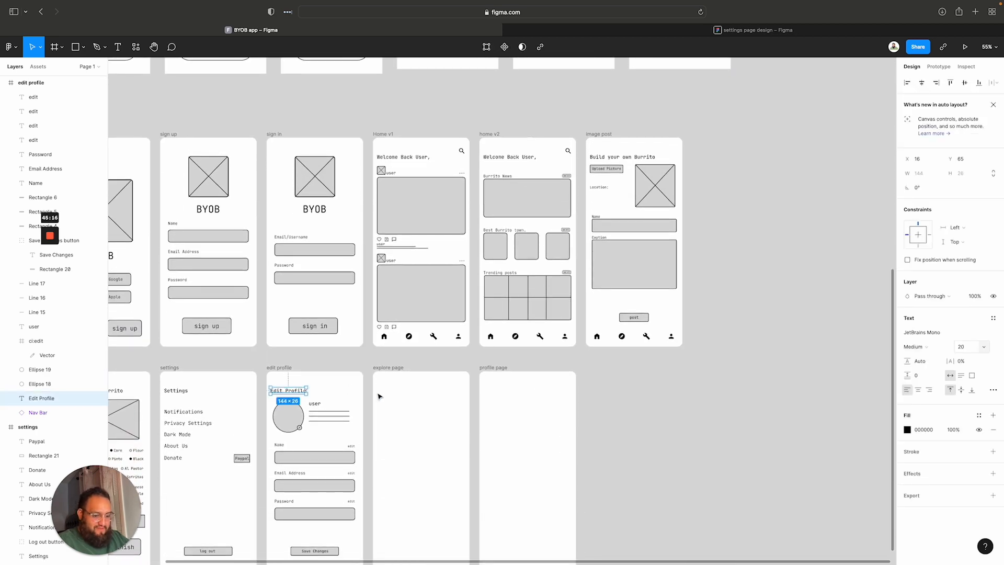
click(394, 368)
key(ctrl+v)
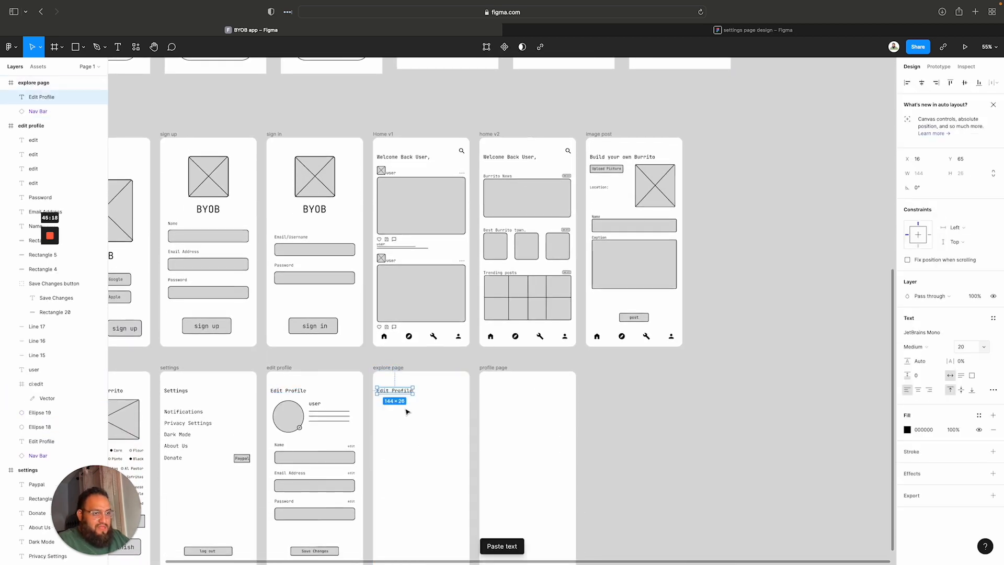
scroll(401, 416, up, 5)
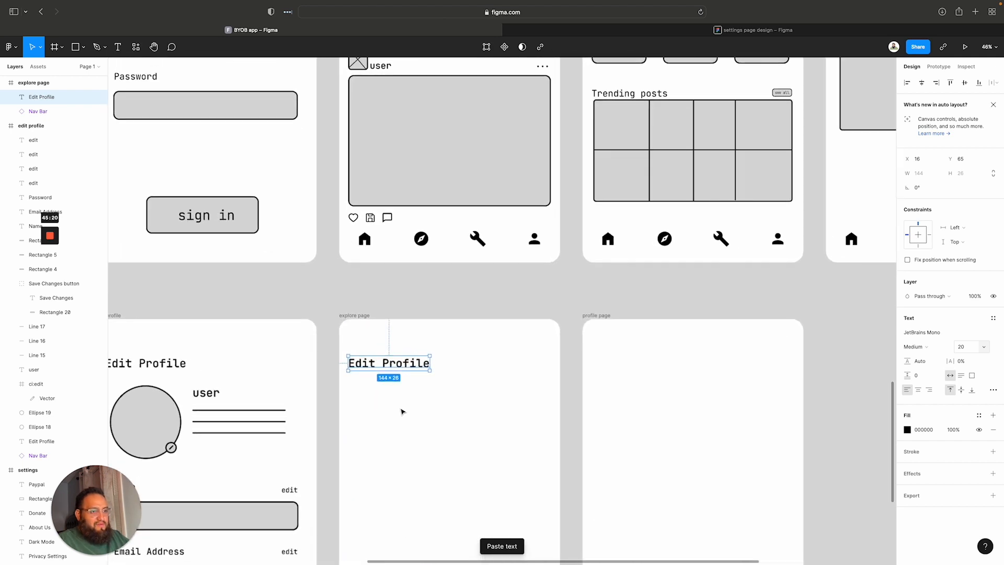
double_click(380, 360)
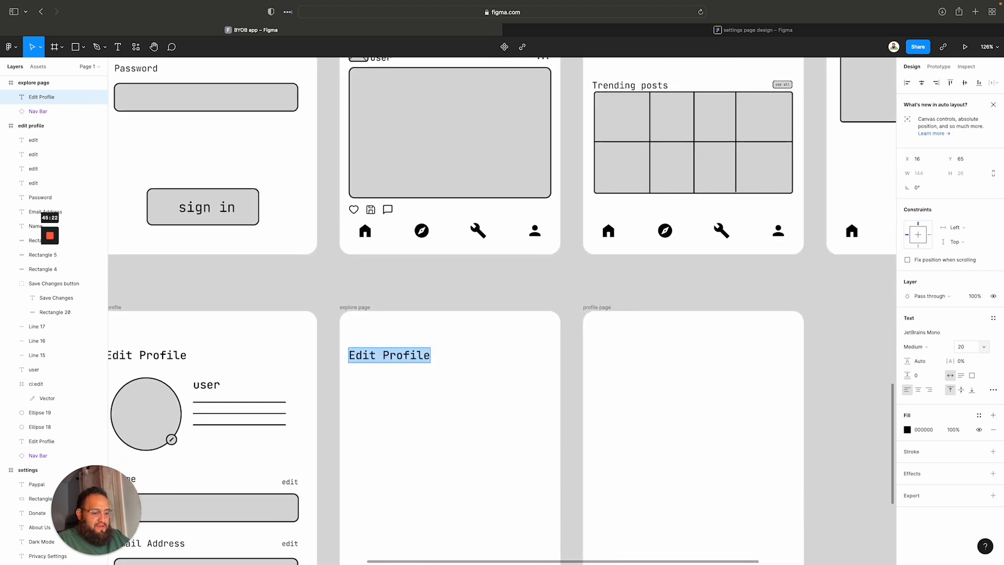
text(Explore)
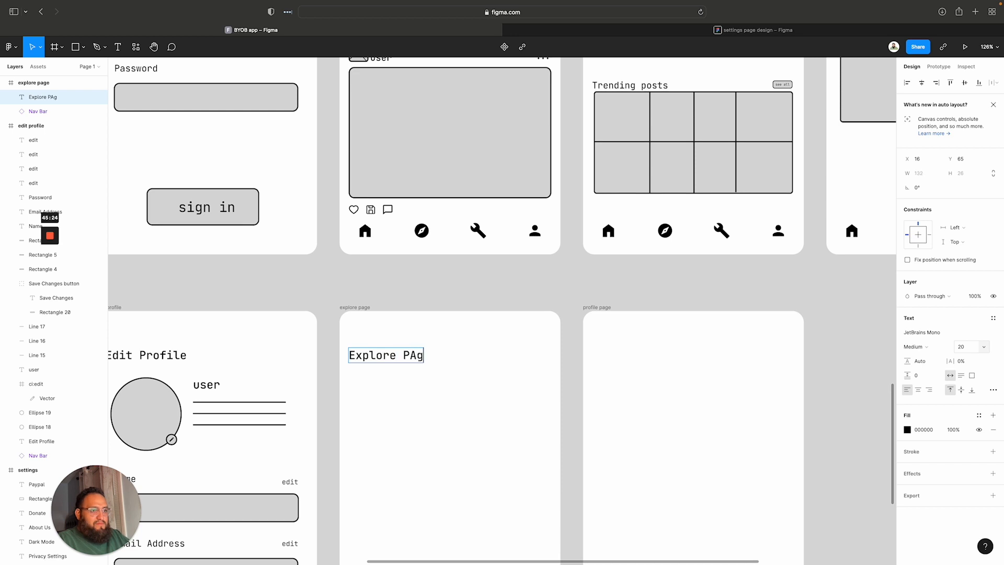
key(Escape)
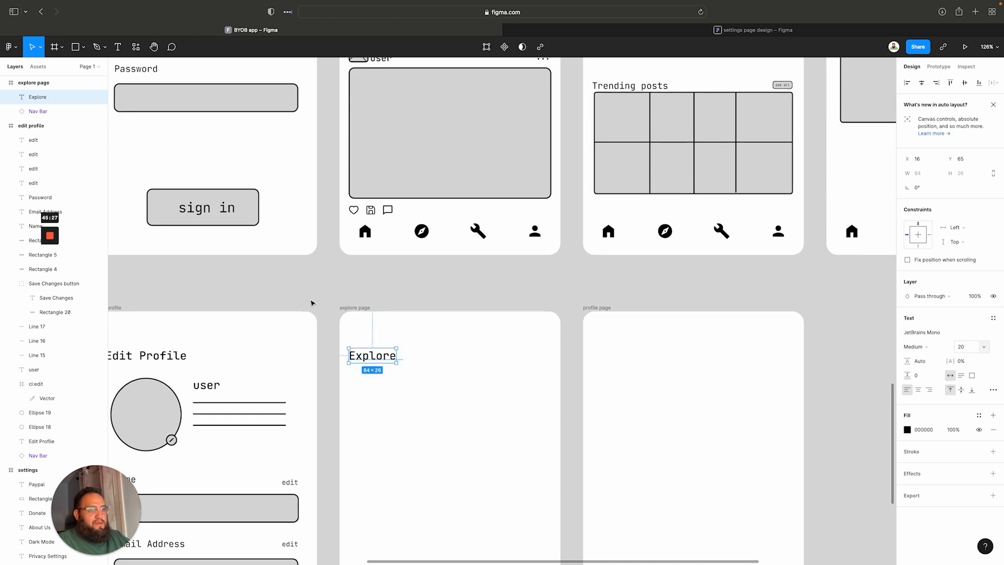
Copy the search icon from the Home v1 frame into the explore page frame
scroll(312, 303, up, 10)
click(541, 253)
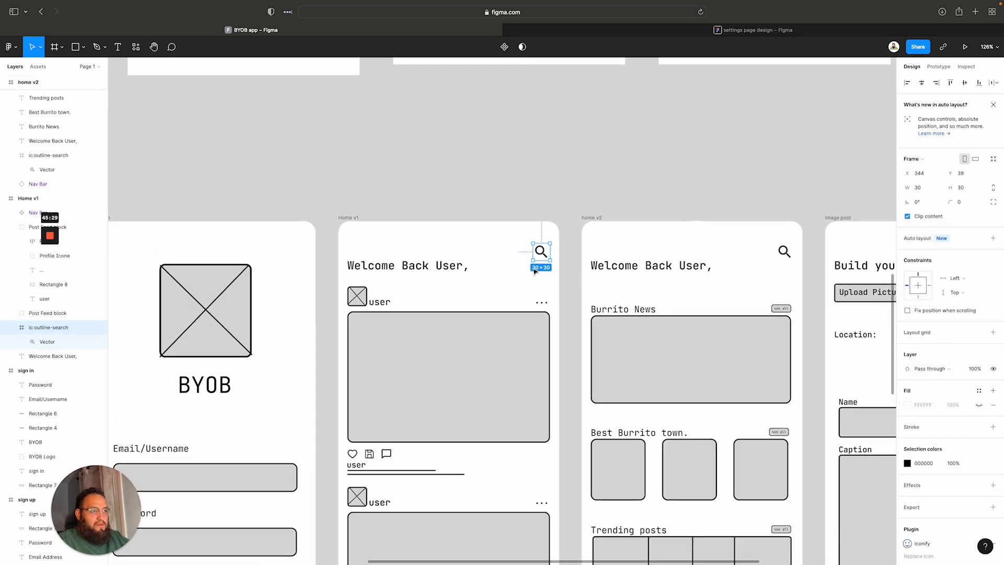
scroll(341, 204, down, 15)
click(363, 255)
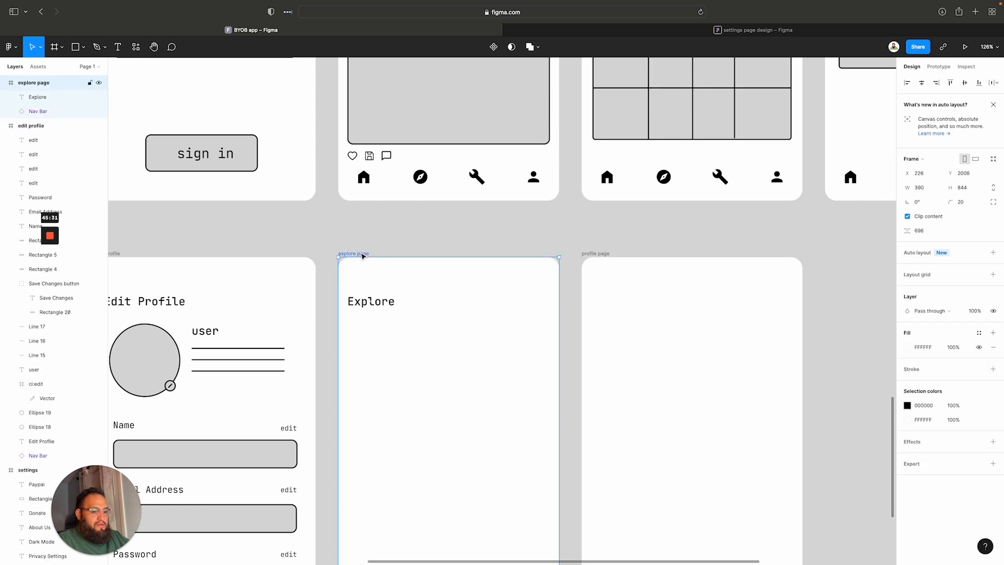
key(super+v)
click(460, 232)
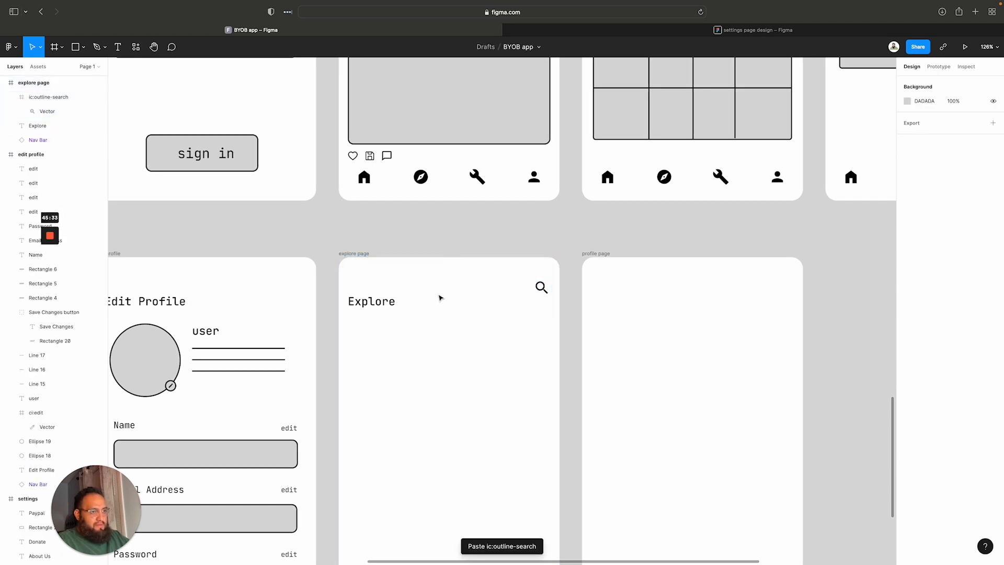
Examine the home v2 wireframe's section headings, "see all" buttons, tiles and grid as a reference for the explore page
scroll(445, 248, up, 20)
scroll(445, 247, down, 5)
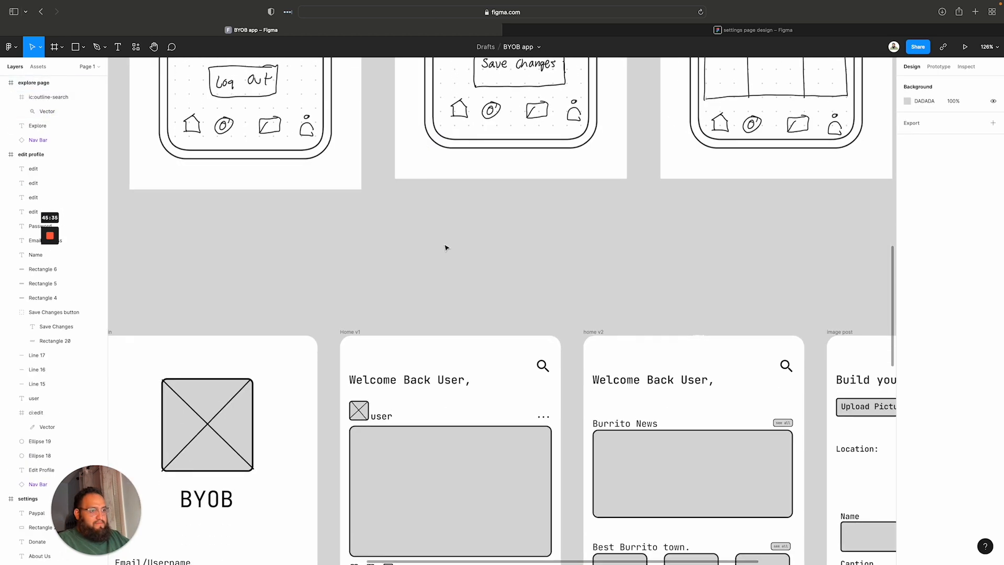
scroll(445, 247, down, 15)
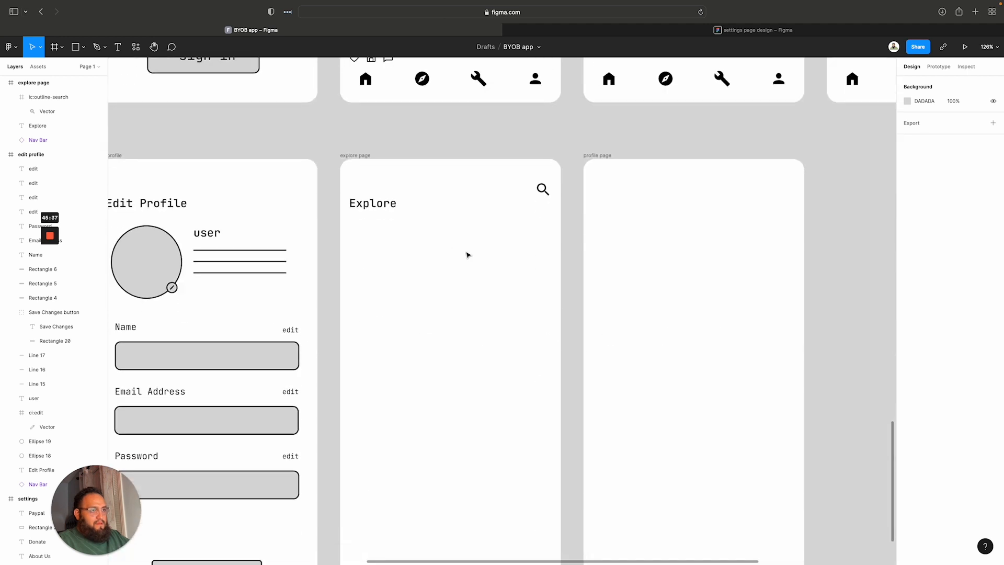
scroll(493, 261, down, 2)
scroll(523, 264, down, 10)
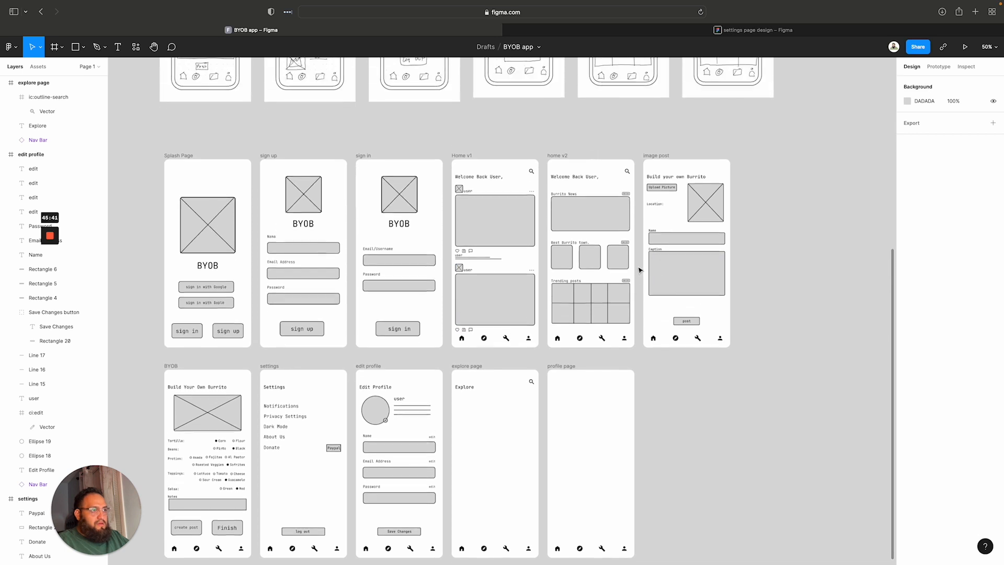
scroll(641, 269, up, 5)
scroll(640, 270, up, 3)
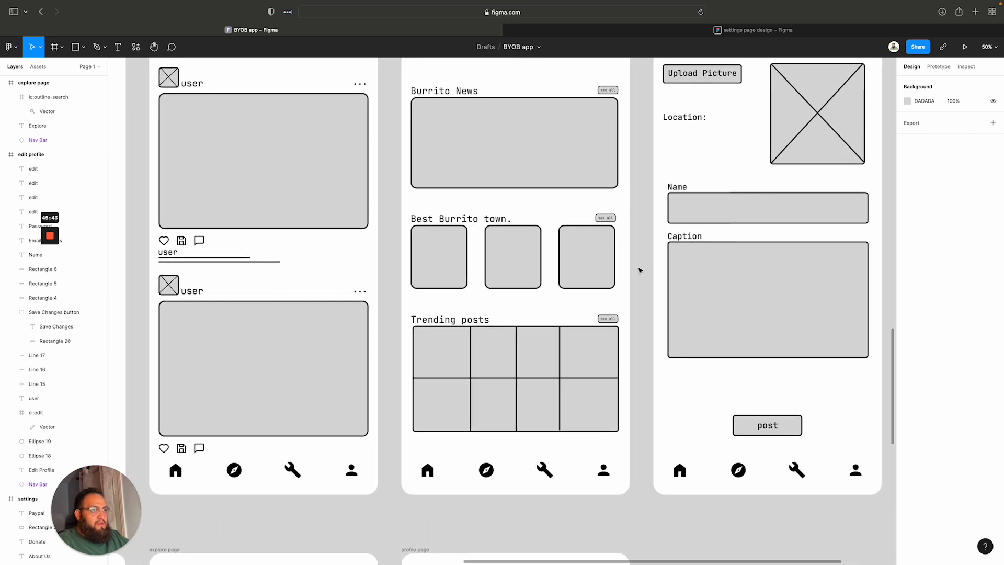
scroll(628, 272, down, 1)
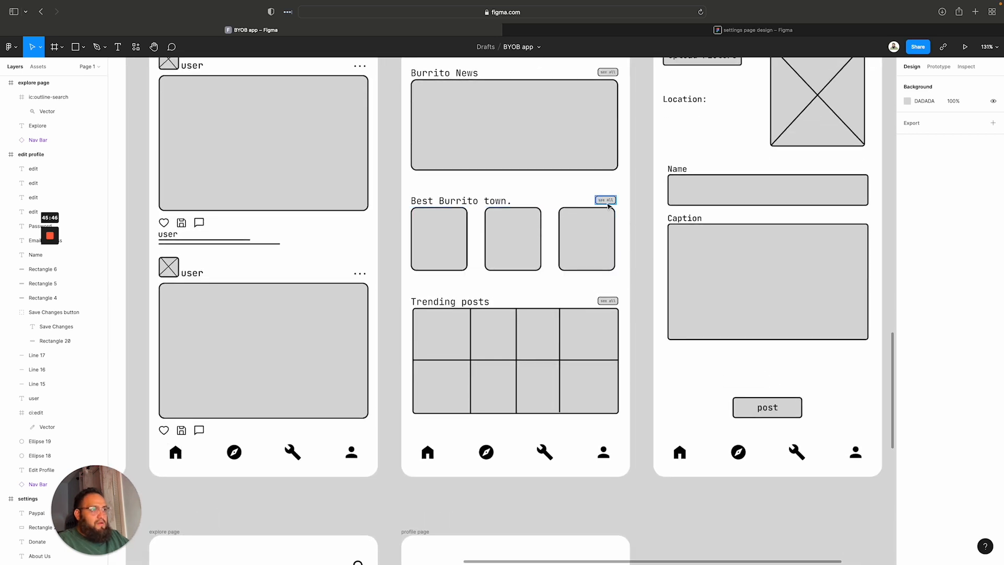
scroll(484, 199, up, 5)
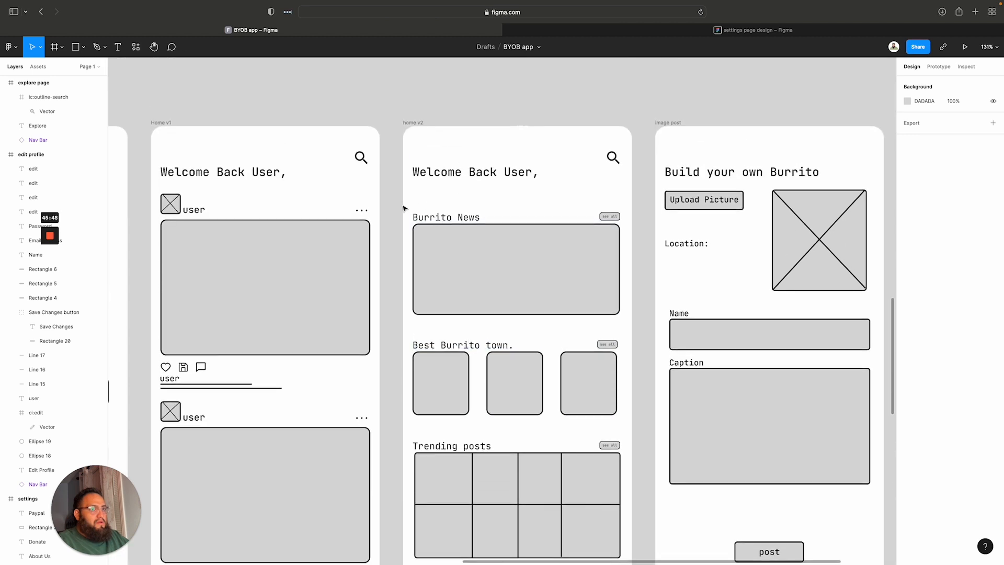
In home v2, set the vertical spacing to 3 between the "Burrito News" heading and its box, and between "Best Burrito town." and its tiles
drag(408, 214, 516, 269)
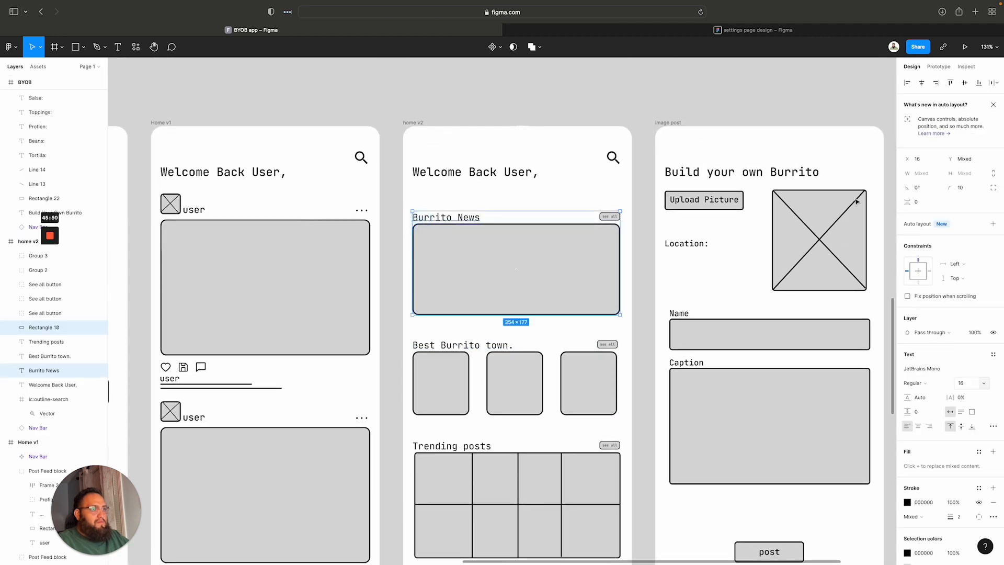
drag(913, 205, 915, 204)
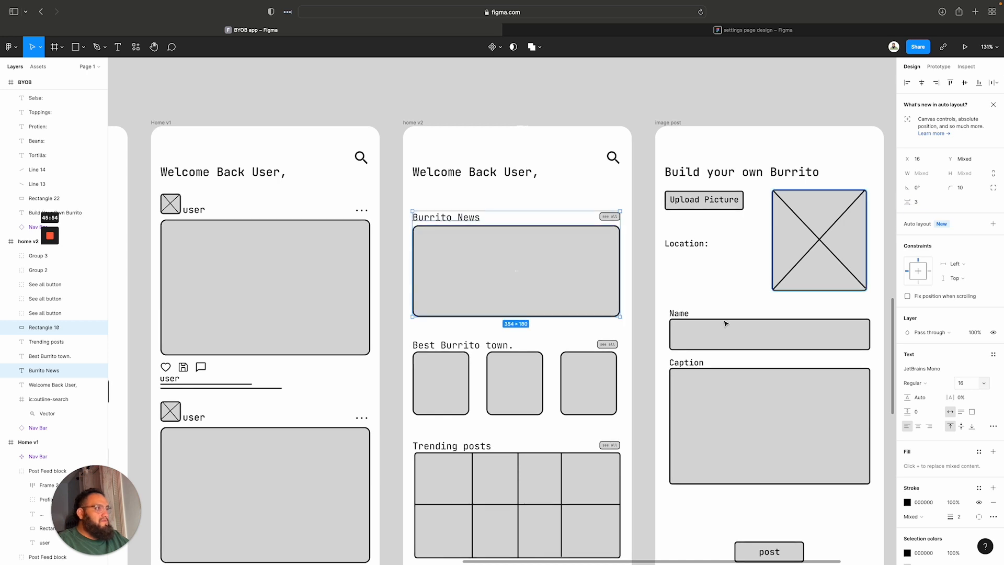
drag(408, 333, 442, 374)
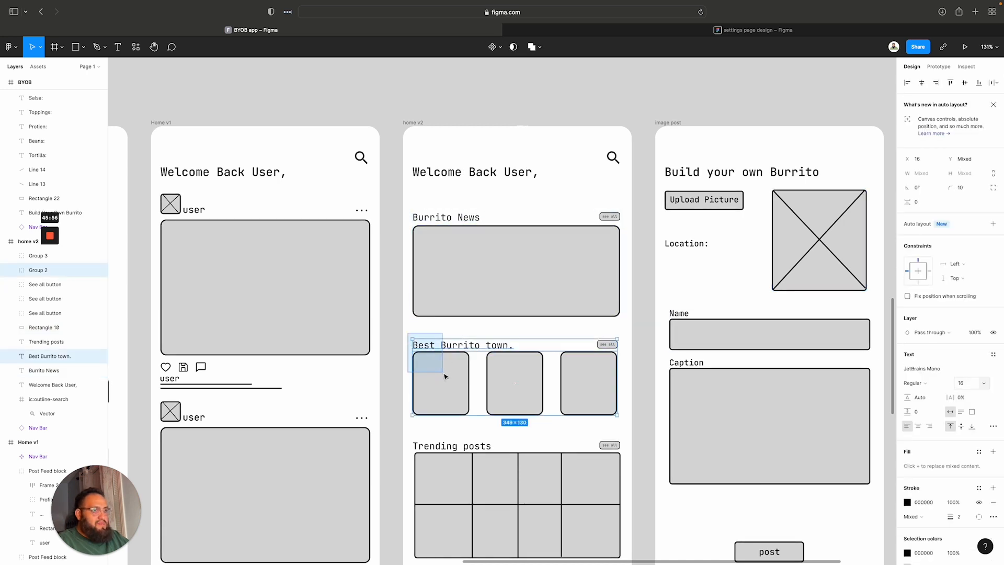
drag(907, 204, 910, 204)
Try to adjust the vertical spacing between the "Trending posts" heading and its grid in home v2
scroll(490, 325, down, 5)
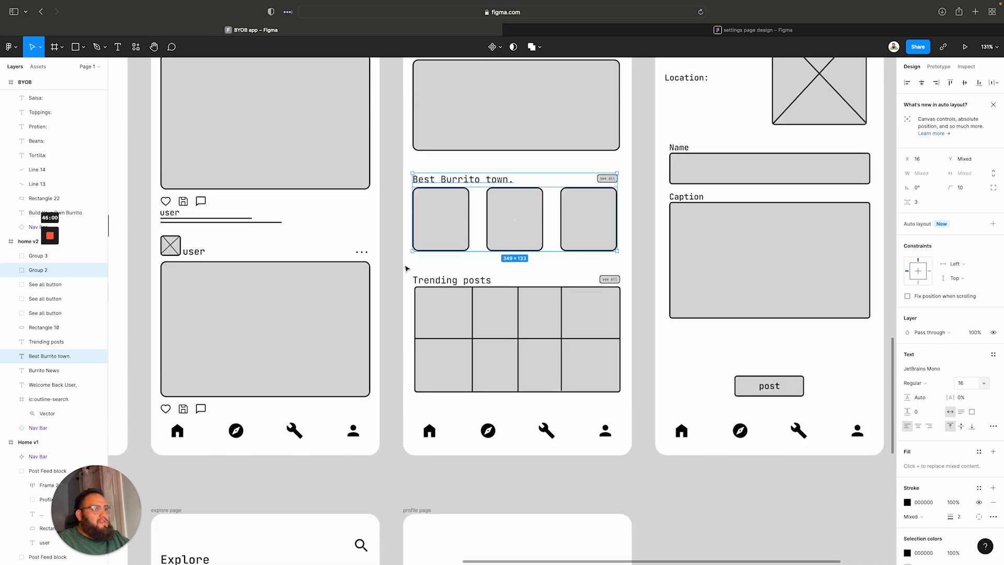
drag(413, 268, 568, 317)
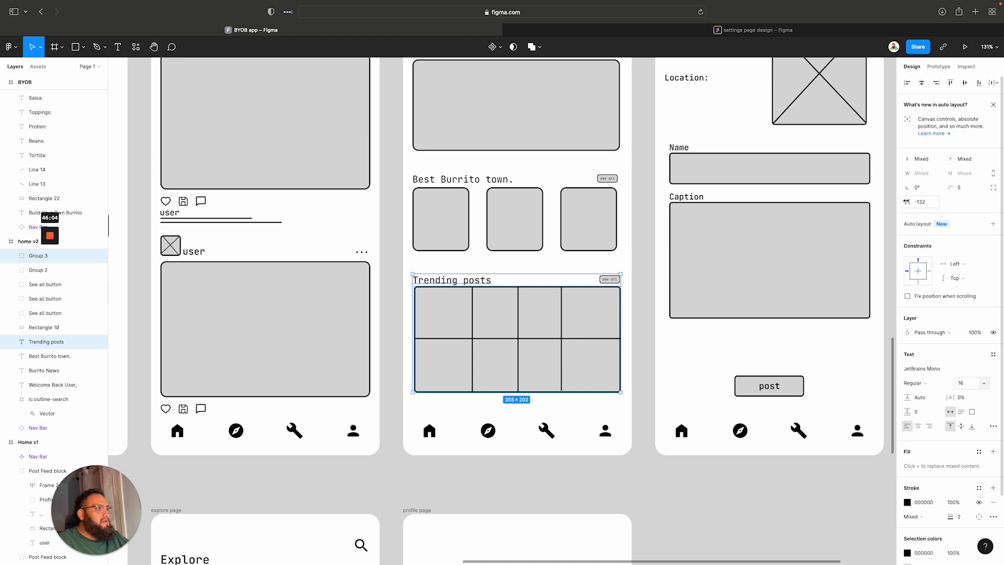
drag(907, 201, 906, 201)
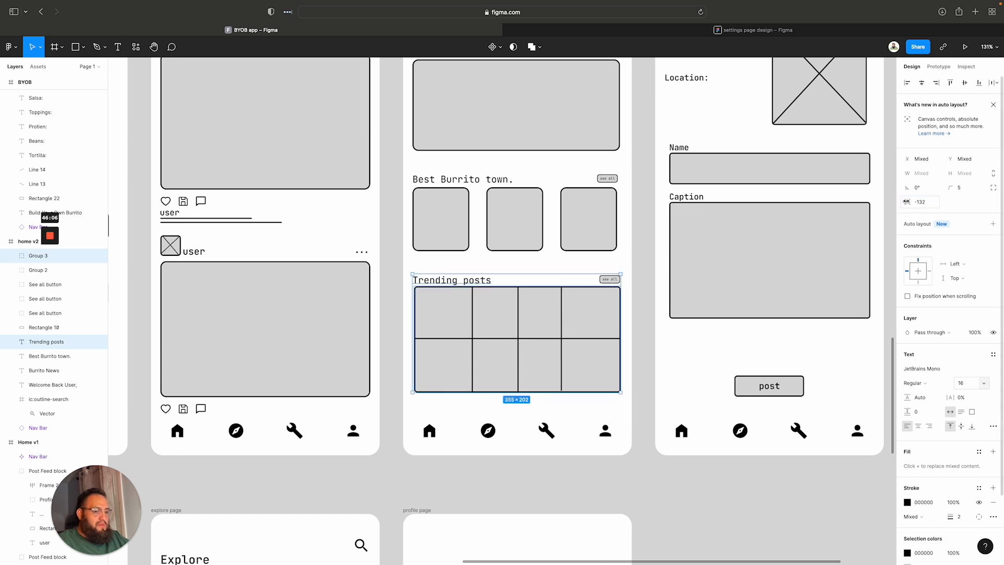
click(568, 263)
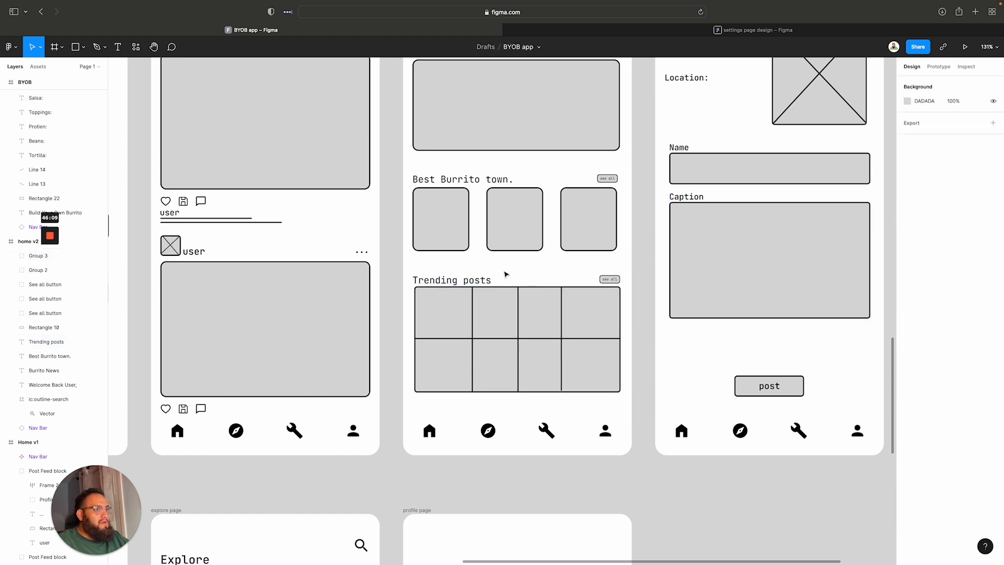
click(455, 276)
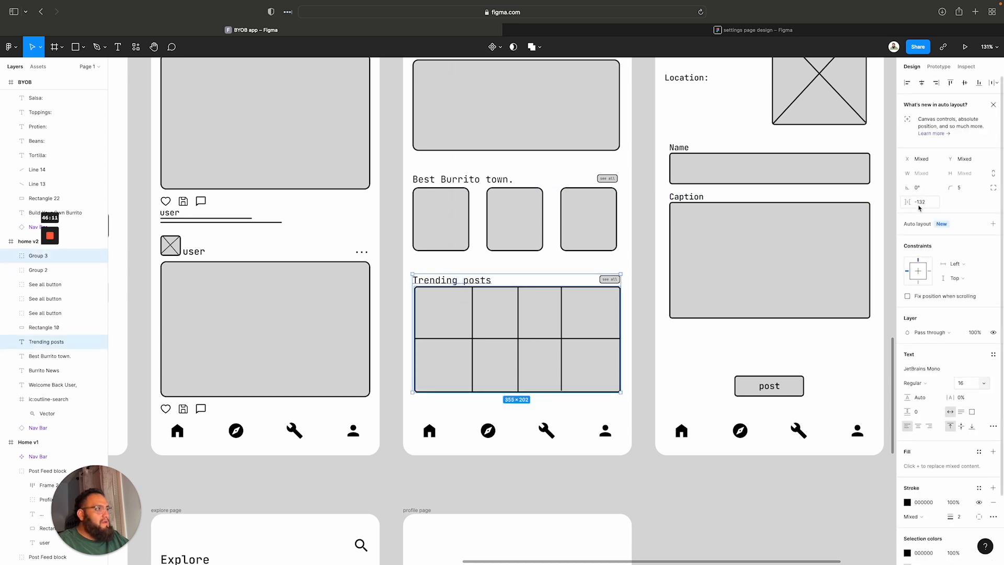
click(523, 267)
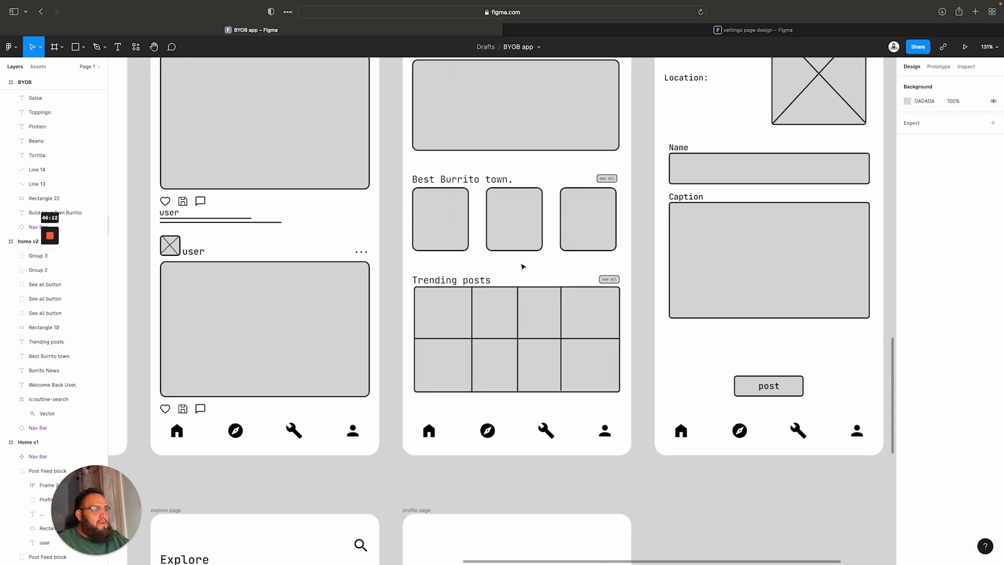
Move the "Trending posts" heading in home v2 slightly up and to the left, away from its grid
click(455, 282)
drag(458, 281, 453, 280)
click(467, 267)
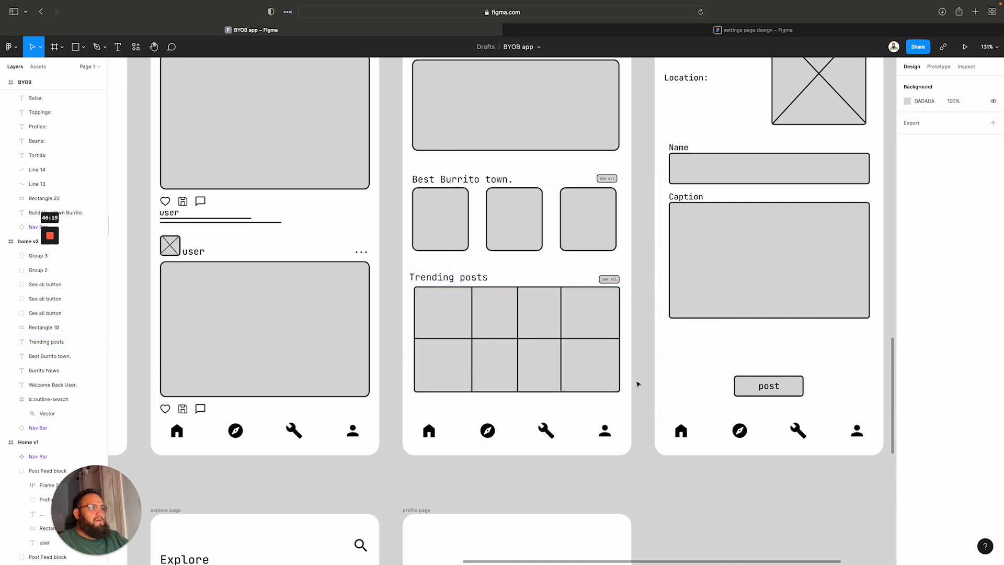
Copy the "Trending posts" heading, its "see all" button and the grid from home v2 into the explore page frame
click(575, 361)
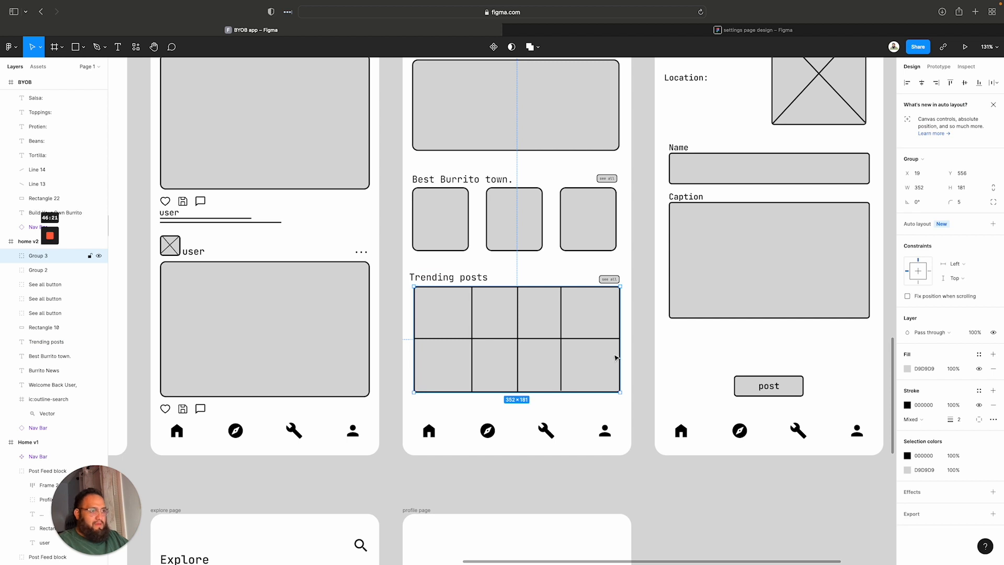
drag(516, 342, 418, 275)
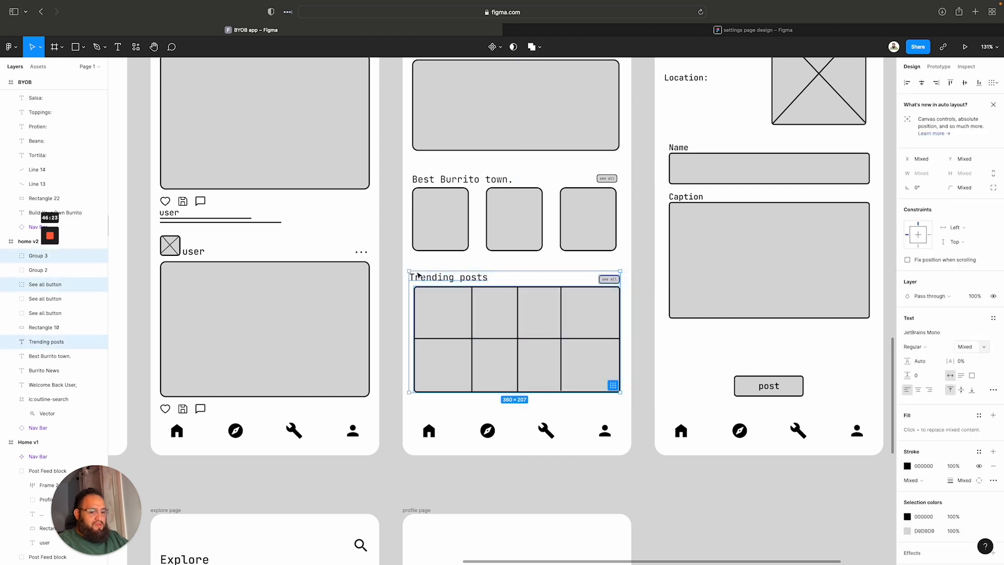
scroll(426, 269, up, 5)
scroll(434, 277, down, 10)
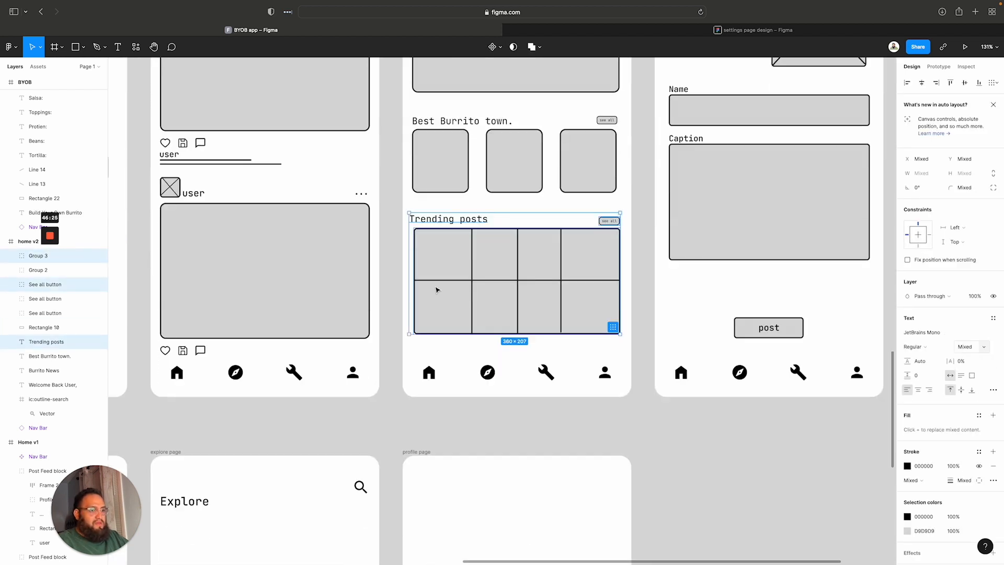
key(ctrl+v)
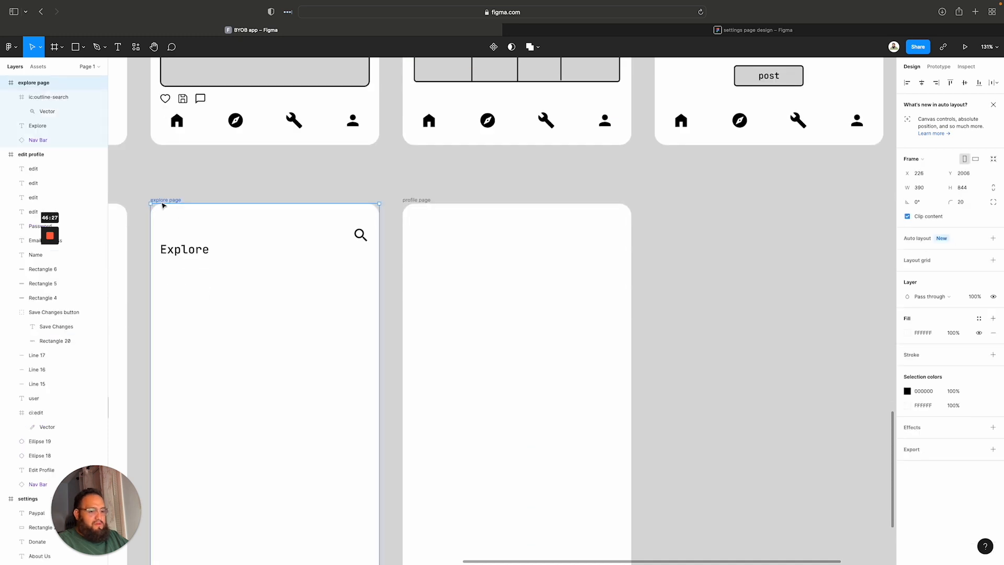
scroll(163, 219, down, 6)
scroll(163, 220, up, 15)
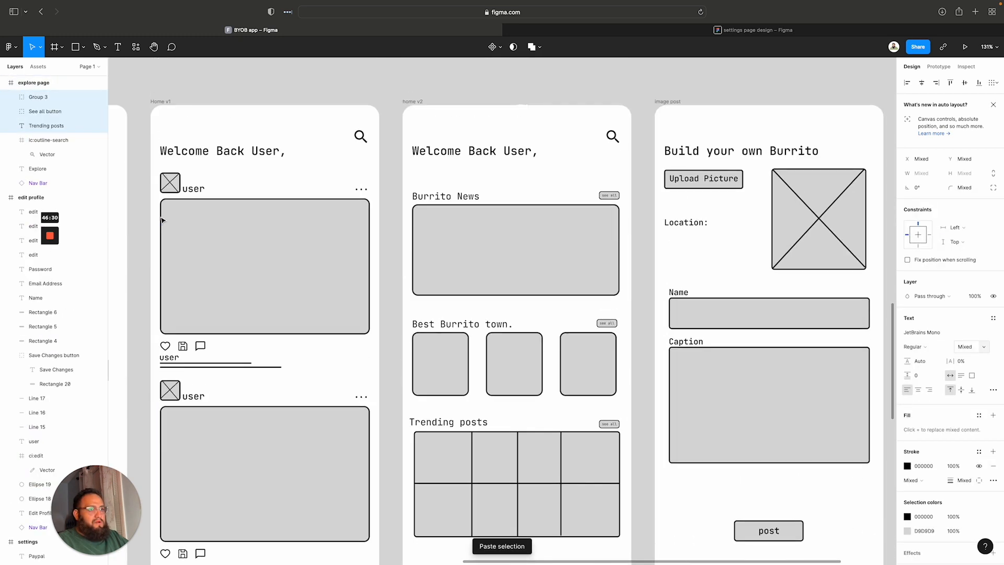
drag(635, 403, 426, 325)
click(412, 103)
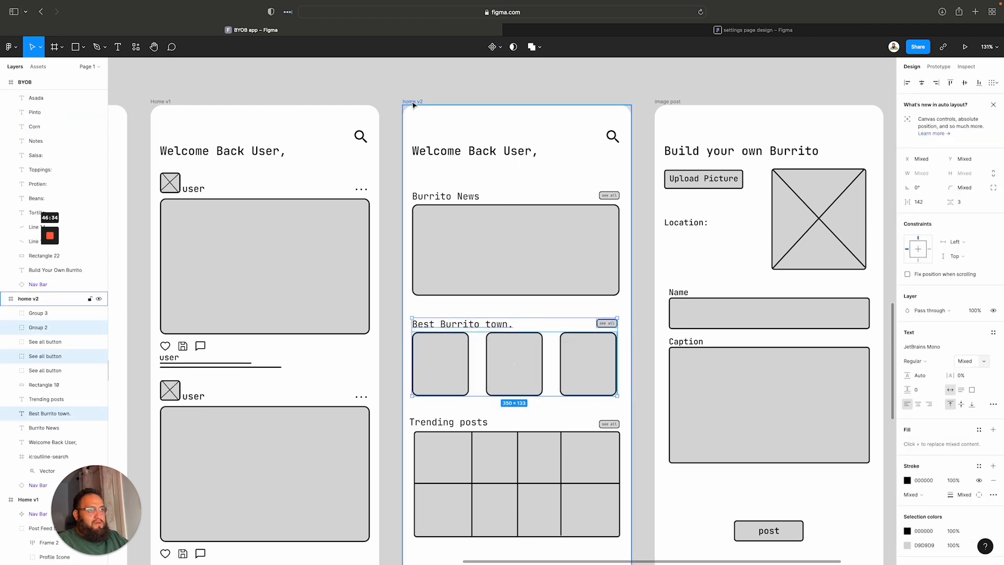
scroll(484, 282, left, 5)
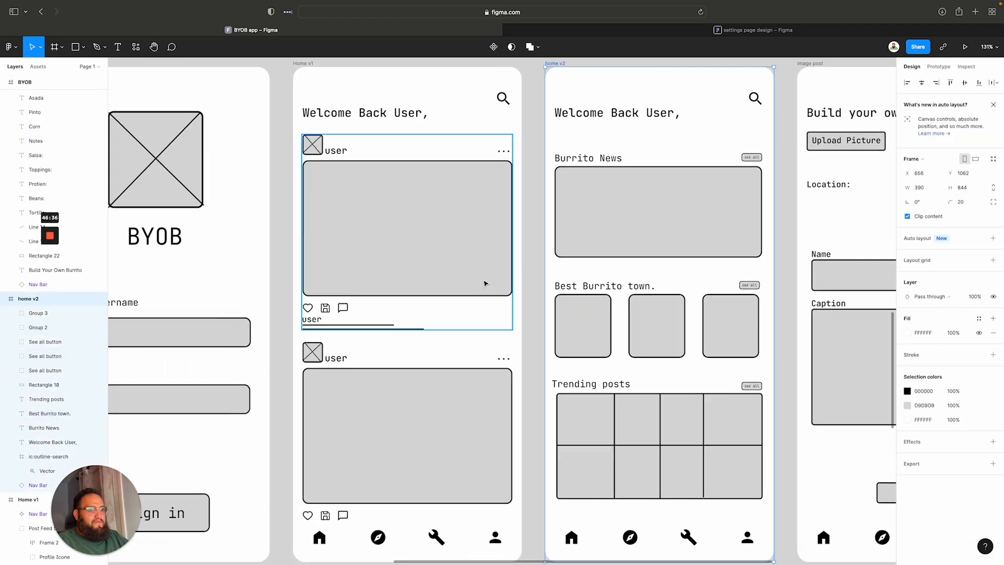
scroll(482, 282, down, 10)
key(ctrl+v)
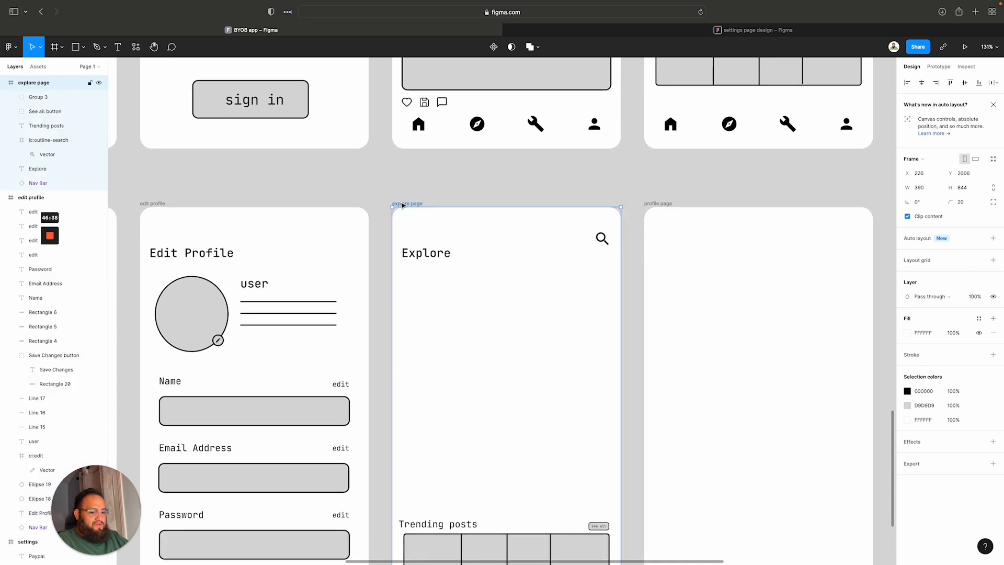
key(ctrl+z)
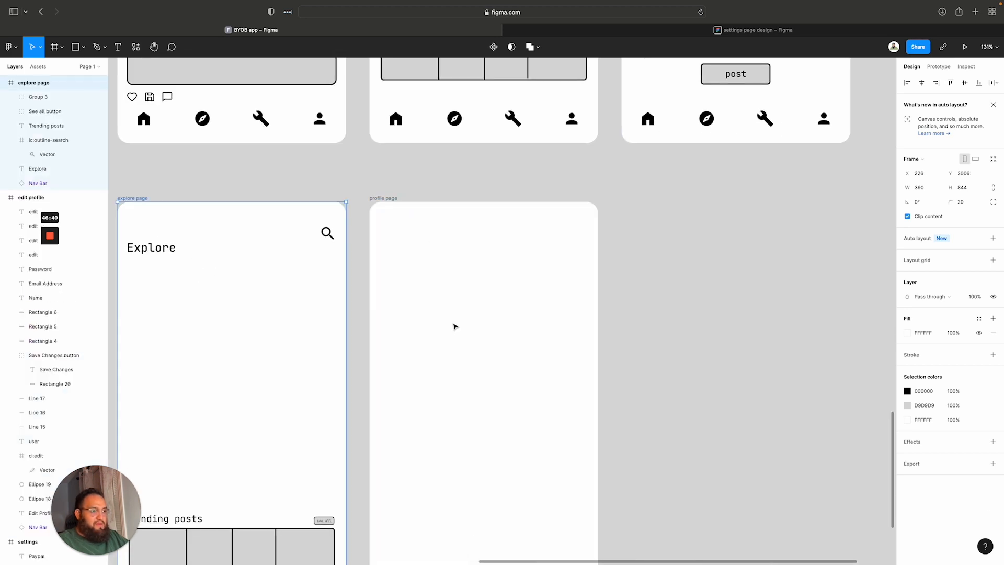
Copy the "Best Burrito town." heading, its "see all" button and three tiles from home v2 into the explore page frame
scroll(455, 328, down, 4)
scroll(457, 325, up, 4)
scroll(457, 326, up, 9)
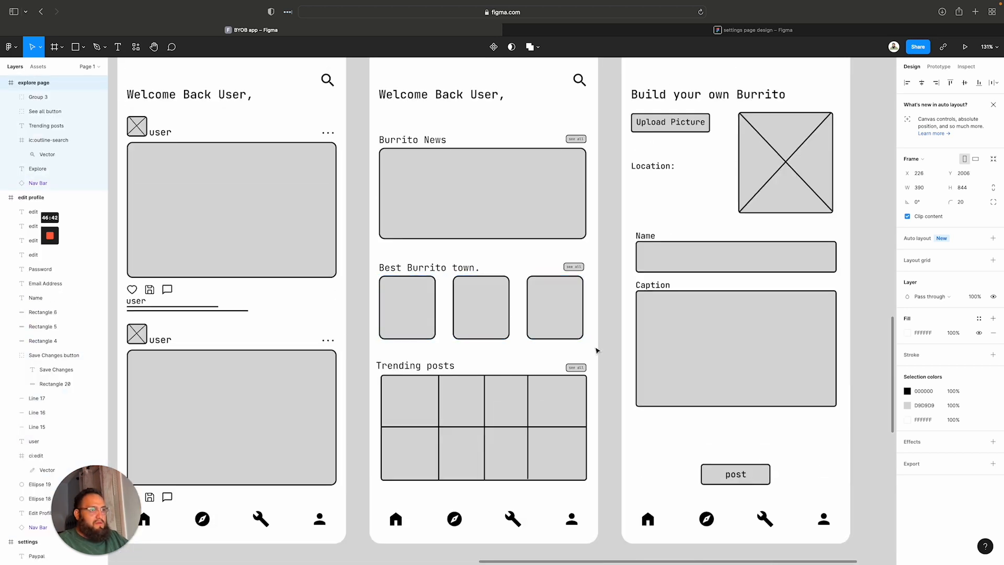
drag(597, 350, 379, 260)
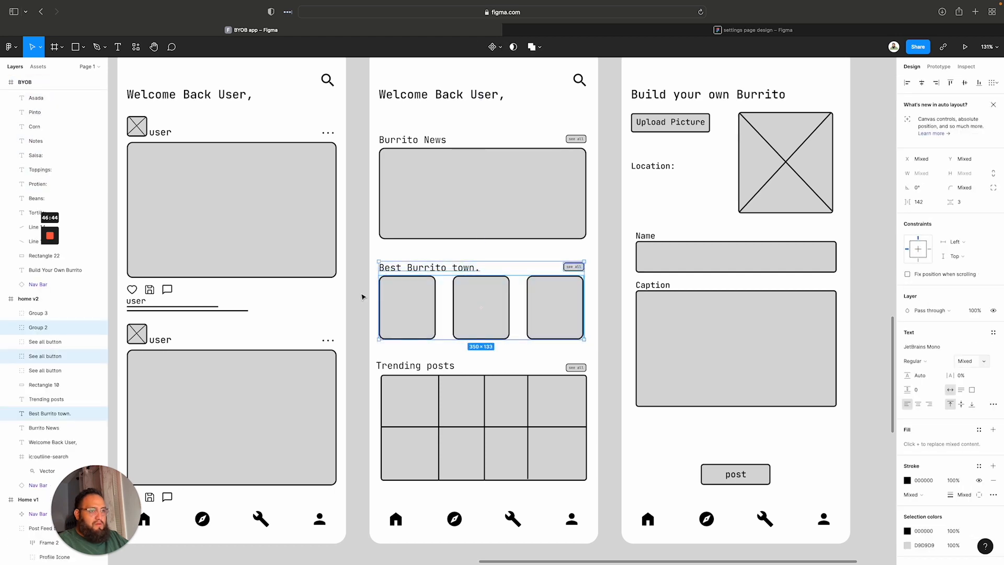
scroll(362, 296, up, 9)
scroll(362, 296, down, 20)
scroll(361, 297, right, 3)
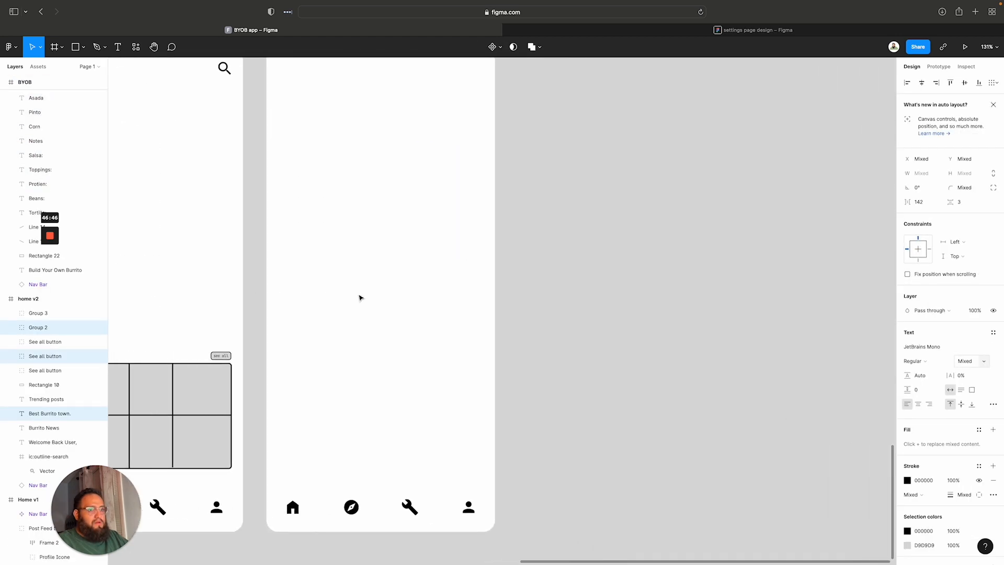
scroll(360, 297, left, 8)
scroll(325, 157, up, 4)
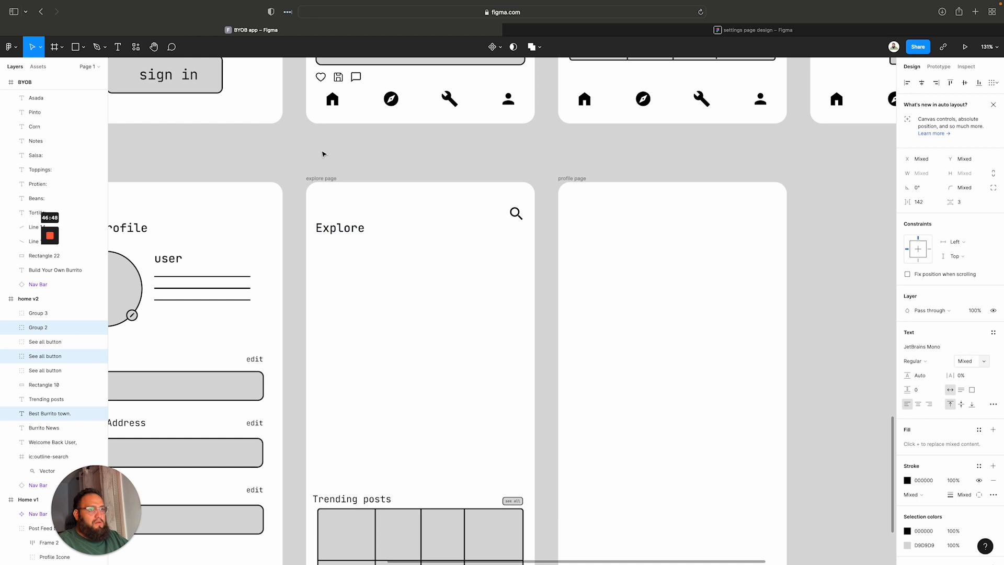
click(324, 180)
key(super+v)
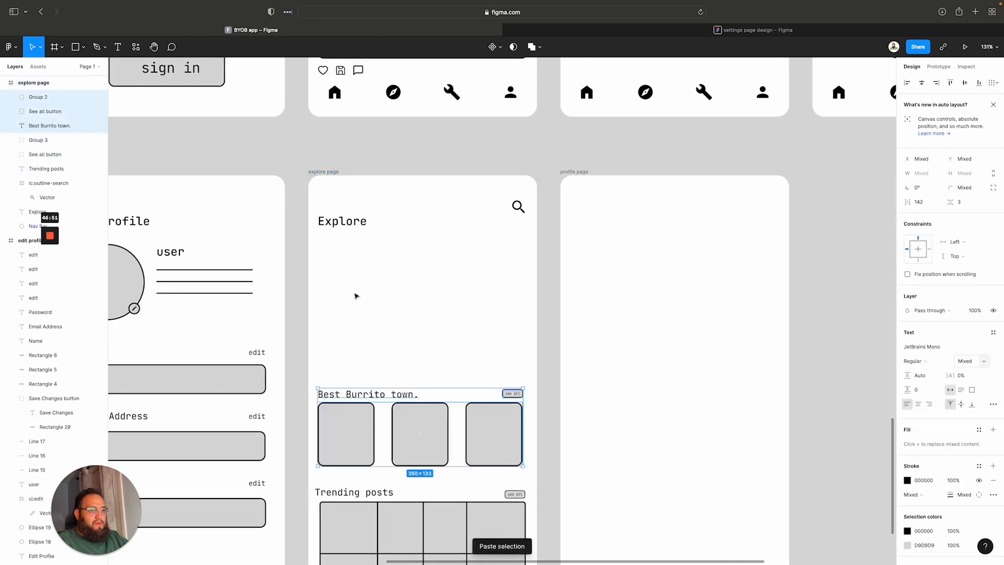
Change the "Best Burrito town." heading on the explore page to "Trending Now"
click(369, 356)
double_click(382, 397)
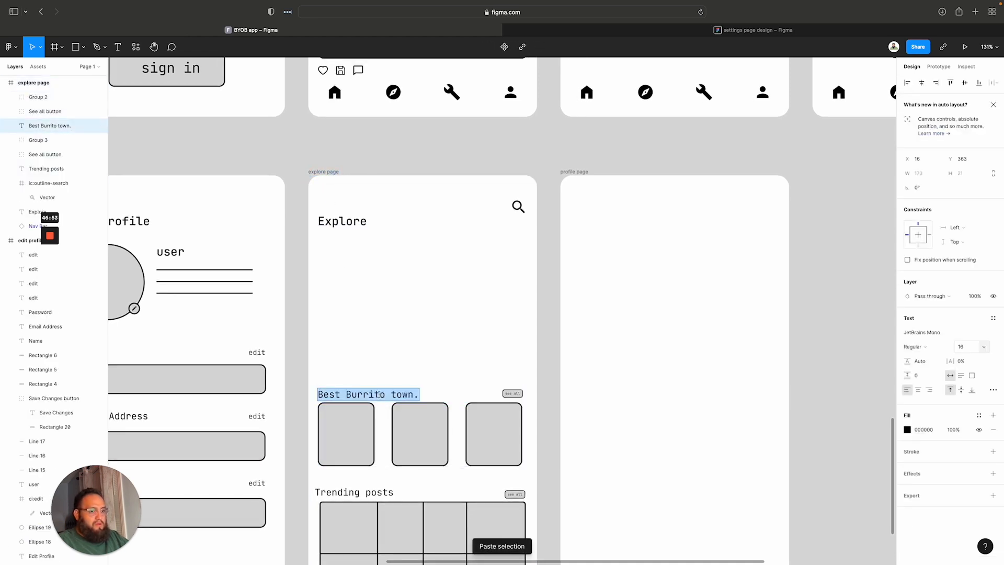
text(Trending Now)
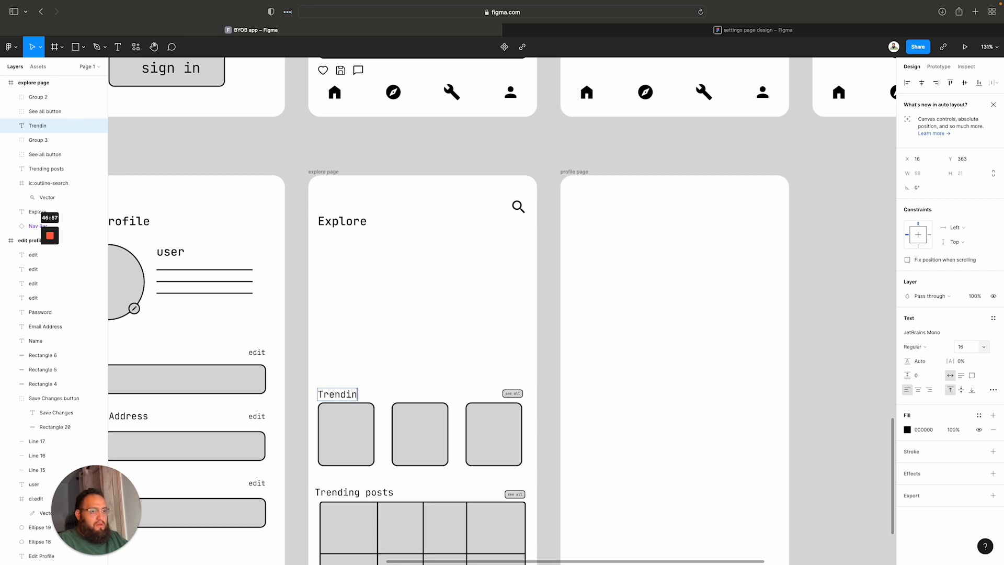
click(398, 383)
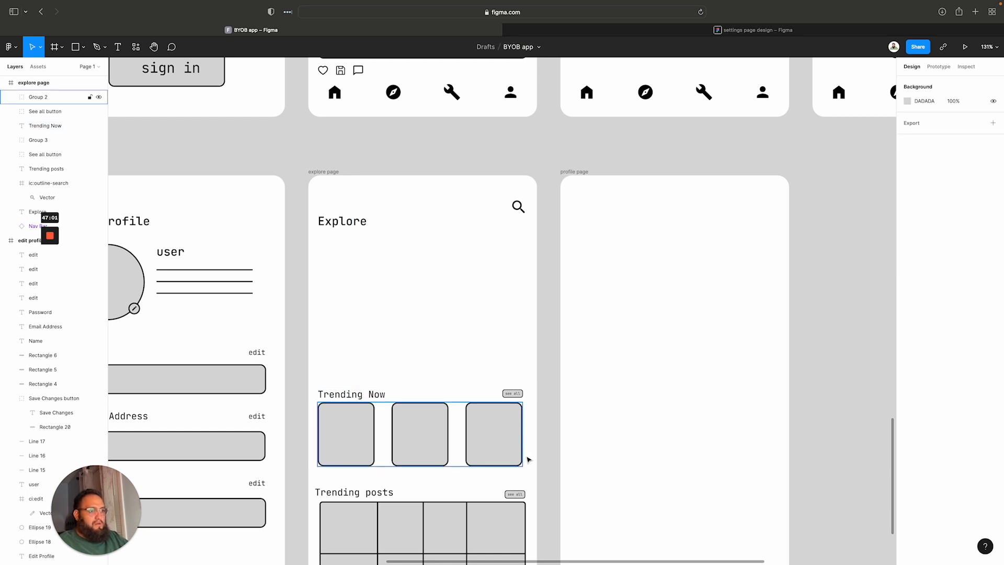
Duplicate the "Trending Now" section into the space below the Explore title and stretch the copied tiles to a height of 135
drag(541, 463, 285, 379)
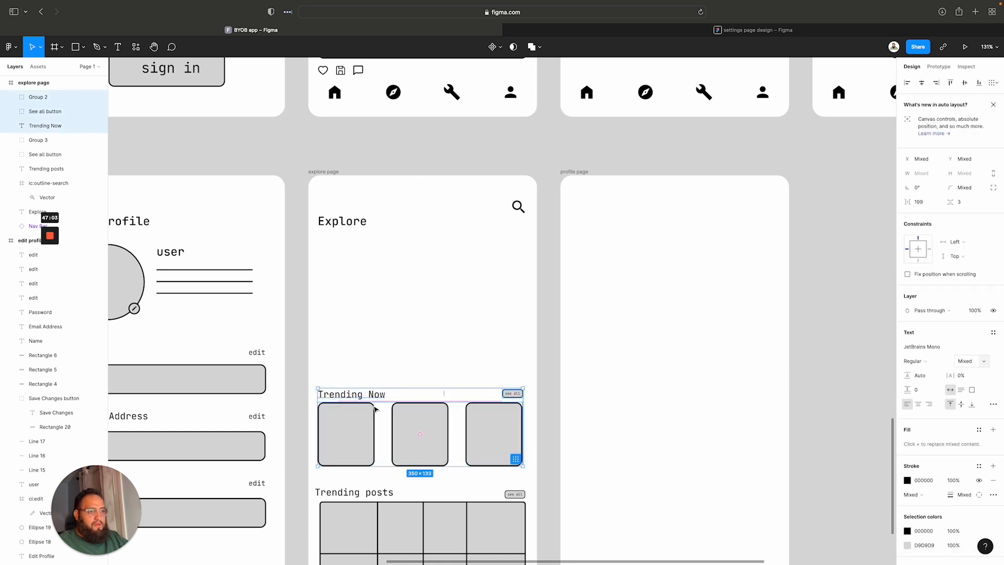
drag(375, 409, 385, 296)
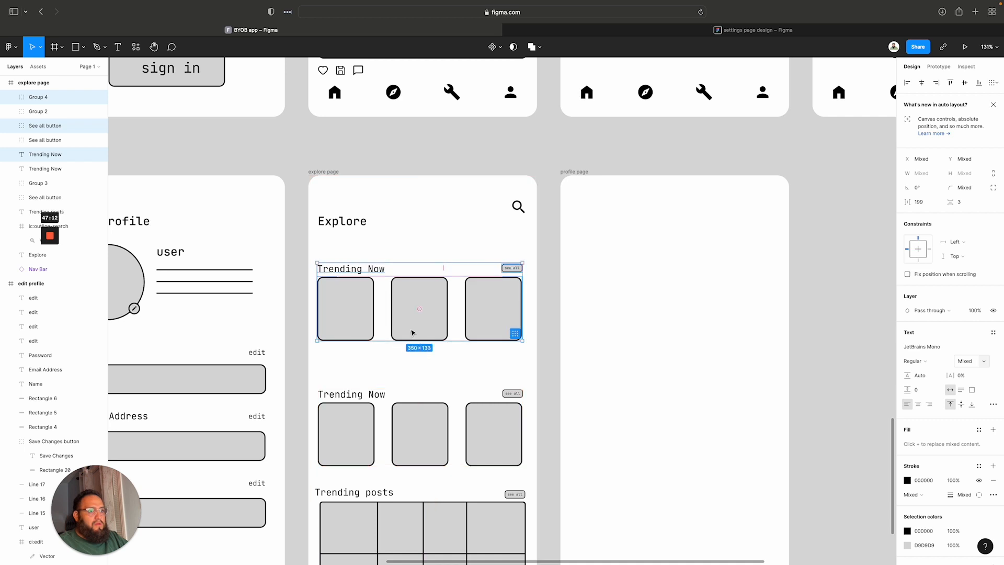
click(473, 360)
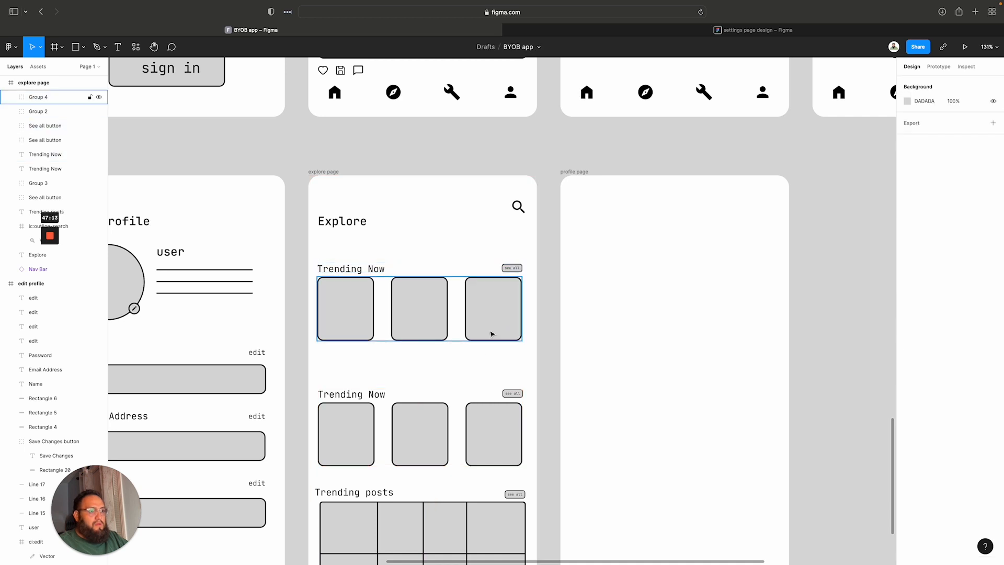
mouse_move(451, 341)
mouse_down()
mouse_move(439, 341)
mouse_move(451, 359)
mouse_up()
key(super+z)
click(450, 340)
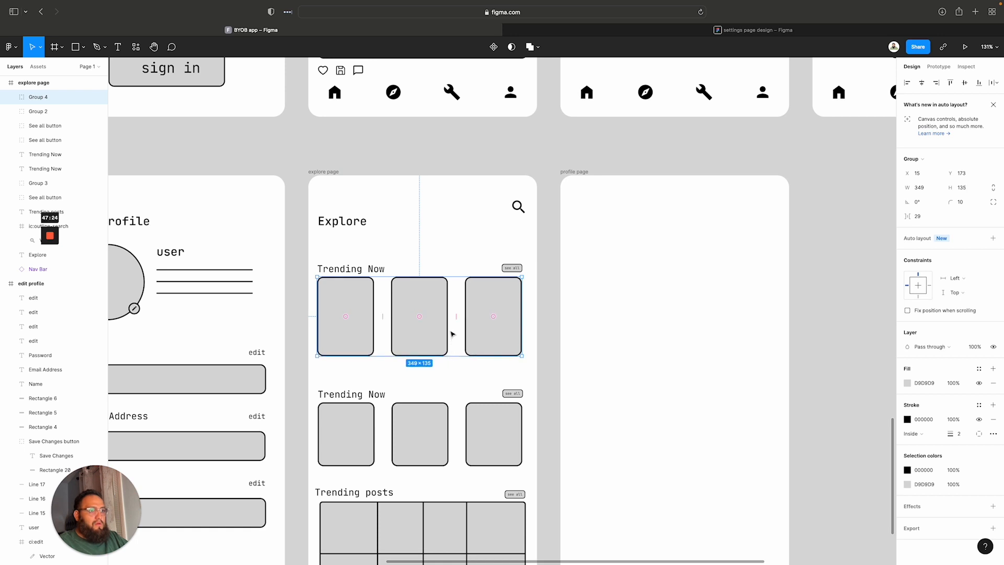
Change the heading above the upper row of tiles on the explore page to "Newest"
double_click(360, 269)
text(Top PO)
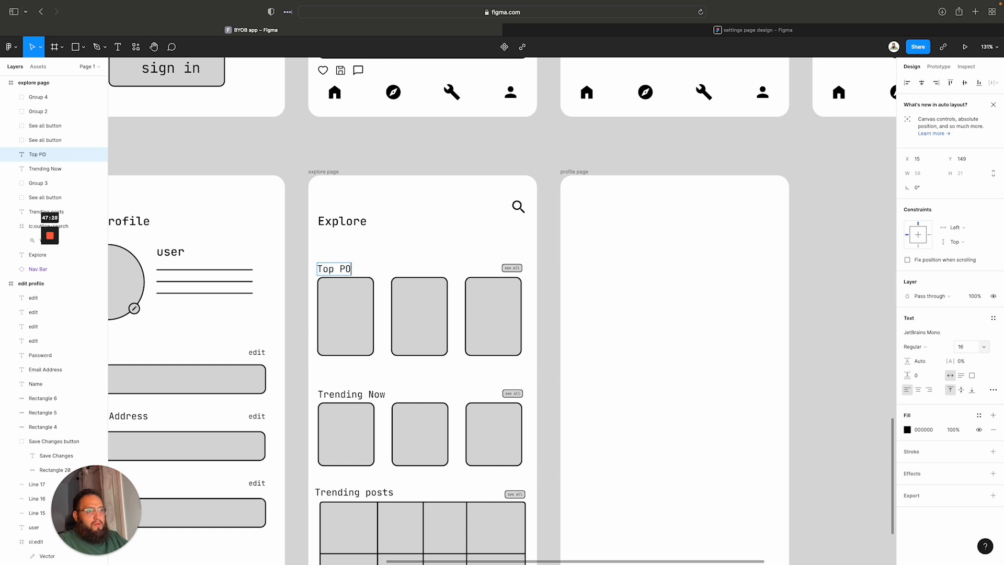
key(BackSpace)
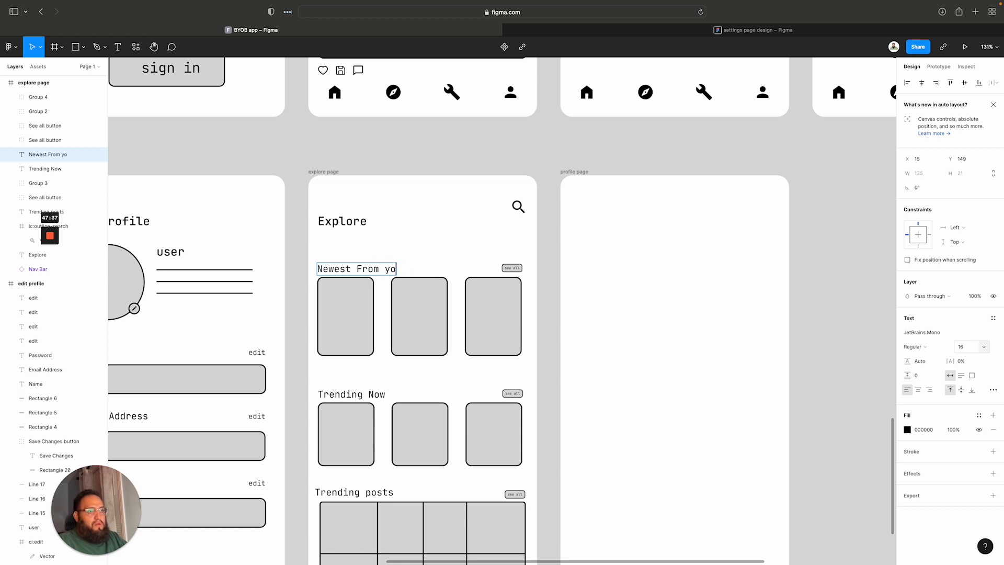
text(t)
scroll(351, 385, up, 1)
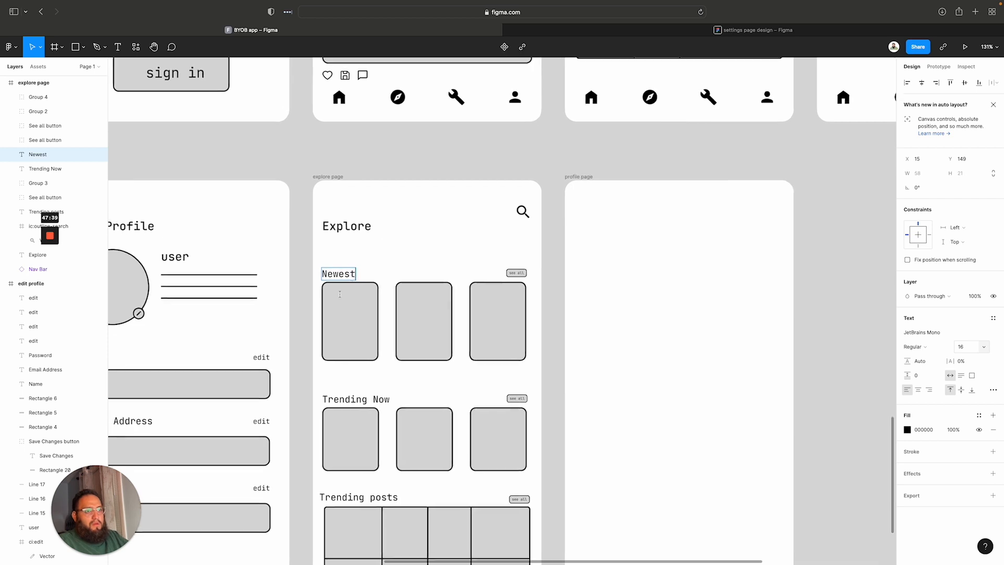
key(Escape)
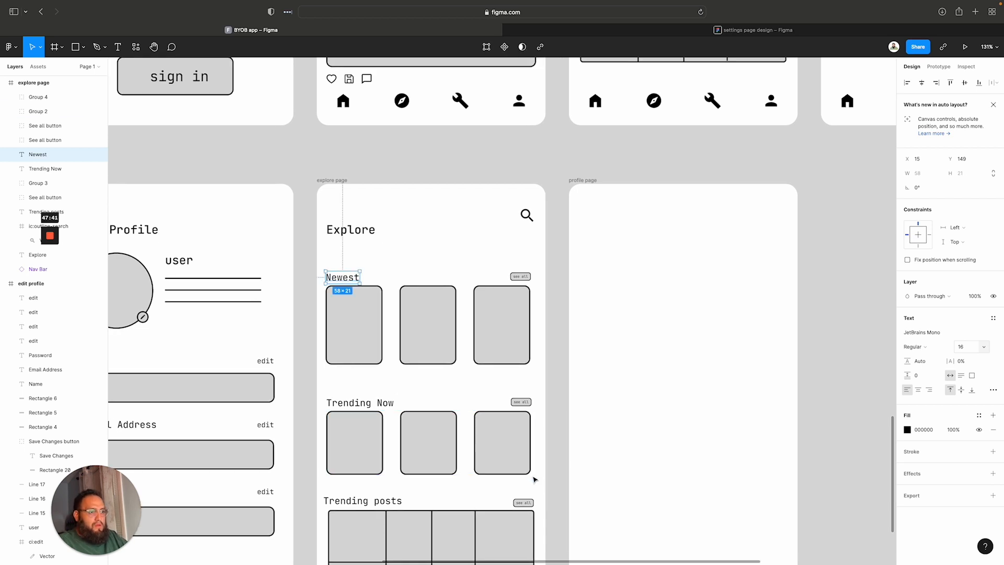
Delete the "Trending Now" heading, its "see all" button and its three tiles from the explore page
drag(534, 477, 314, 404)
key(Delete)
scroll(421, 381, left, 4)
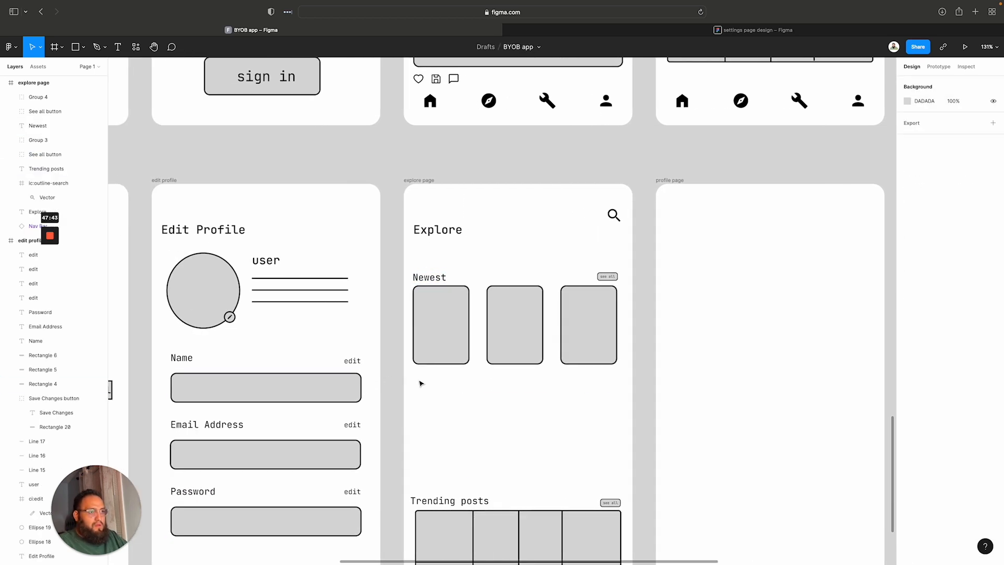
Duplicate the "Newest" heading, "see all" button and three tiles into the gap above "Trending posts" on the explore page
drag(632, 386, 414, 267)
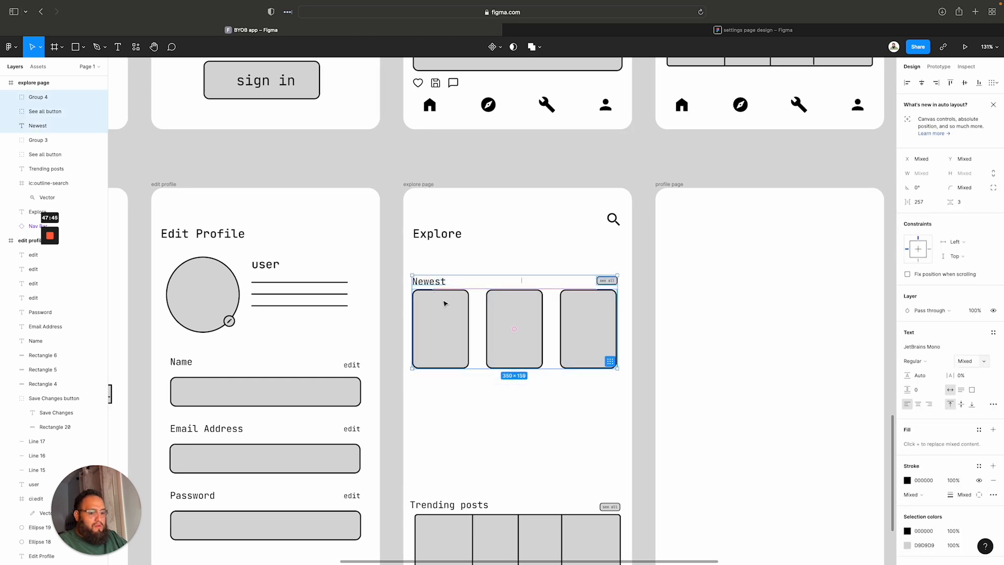
drag(497, 332, 496, 442)
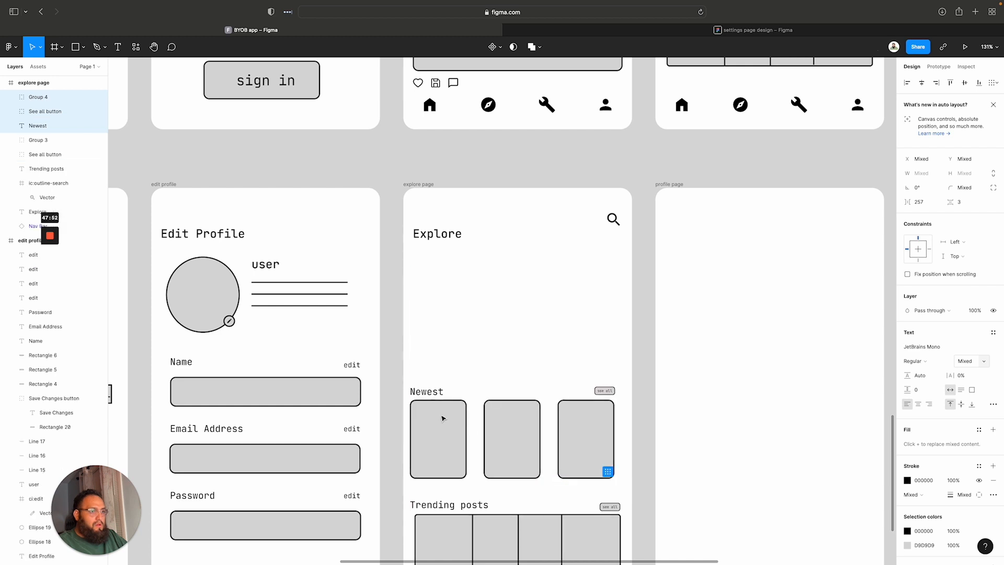
key(ctrl+z)
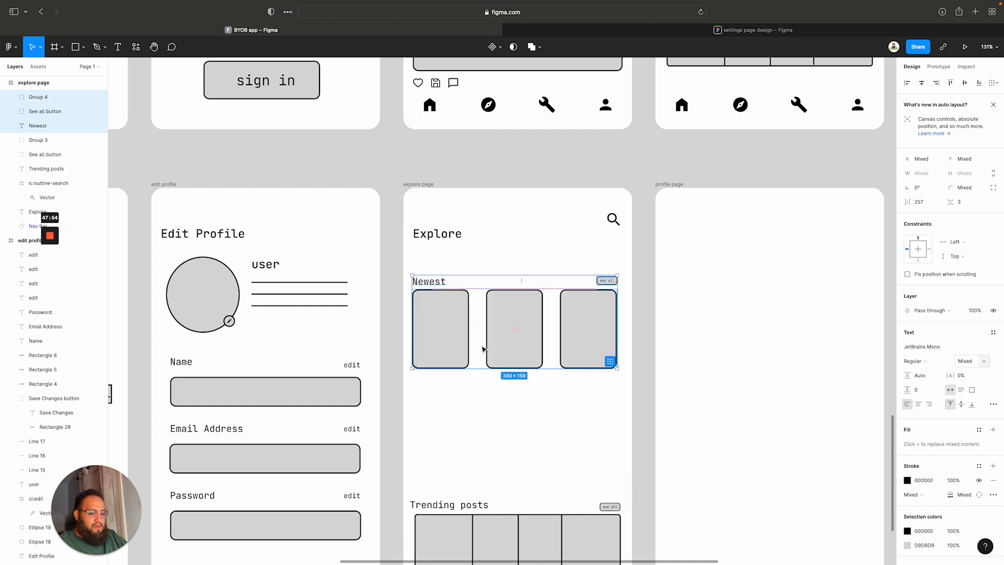
drag(505, 321, 506, 432)
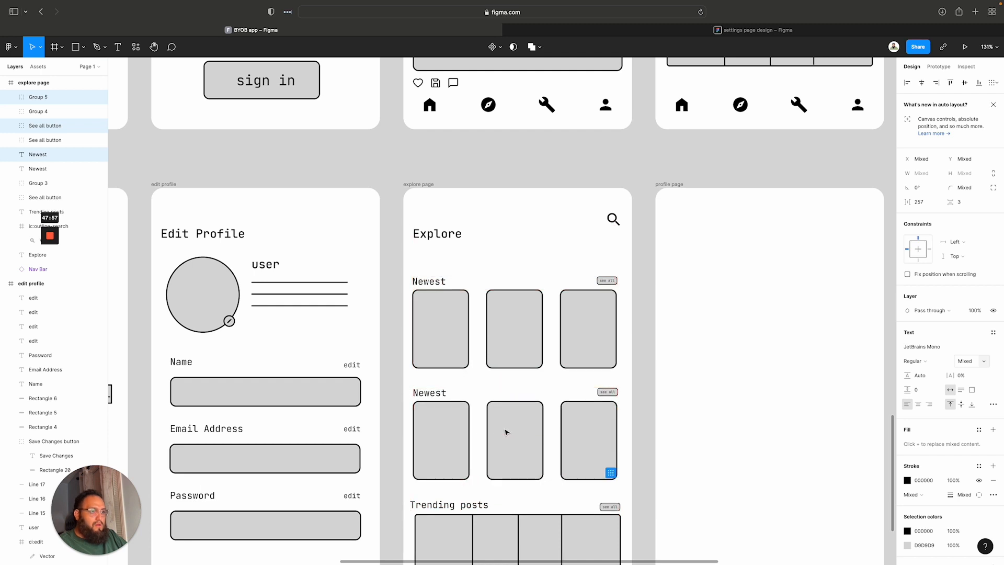
Change the heading of the duplicated tile row on the explore page to "Rising"
double_click(427, 393)
text(H)
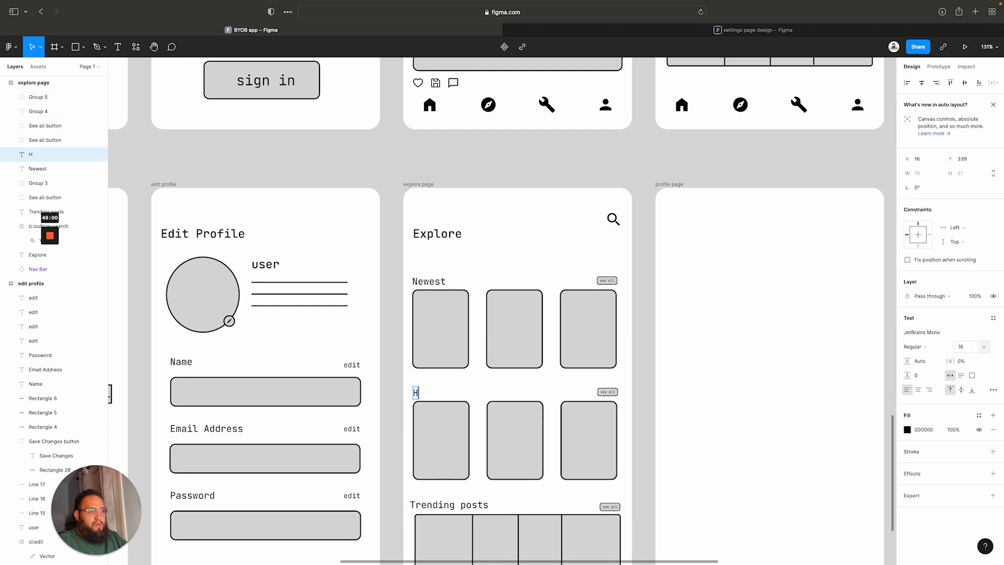
text(ot {Pos)
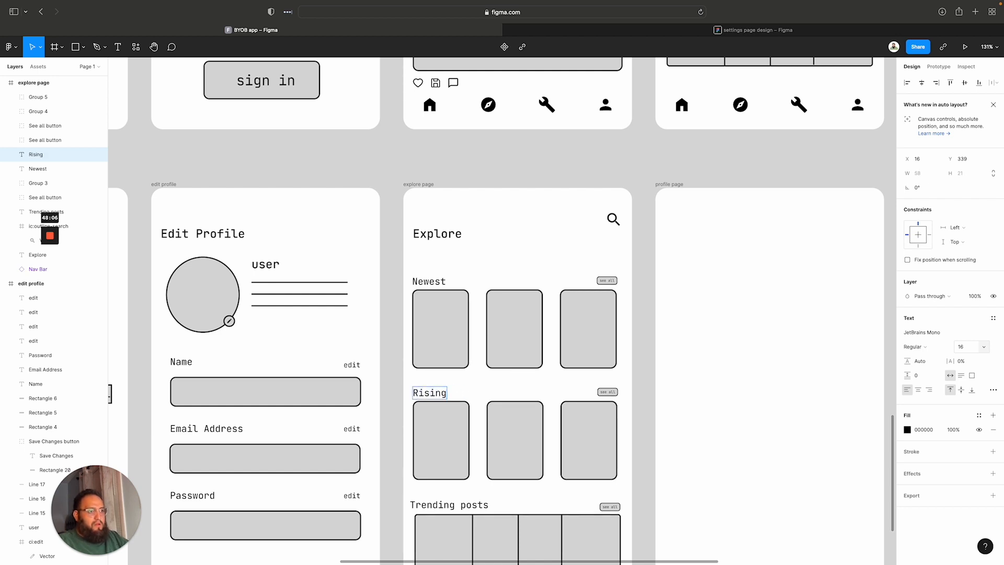
key(Escape)
Change the "Trending posts" heading above the explore page's grid to "Your Feed"
scroll(543, 373, down, 5)
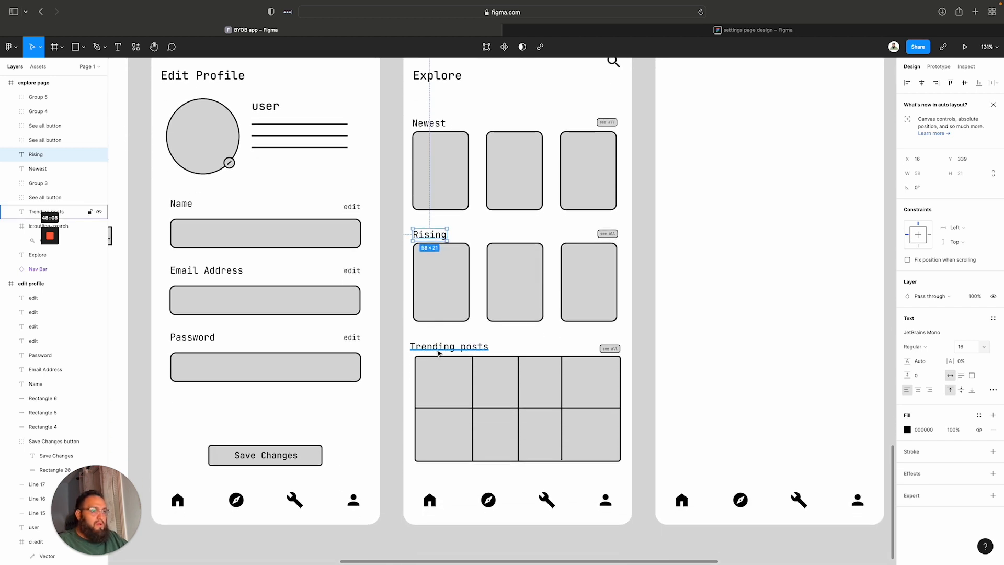
double_click(437, 348)
text(Your Feed)
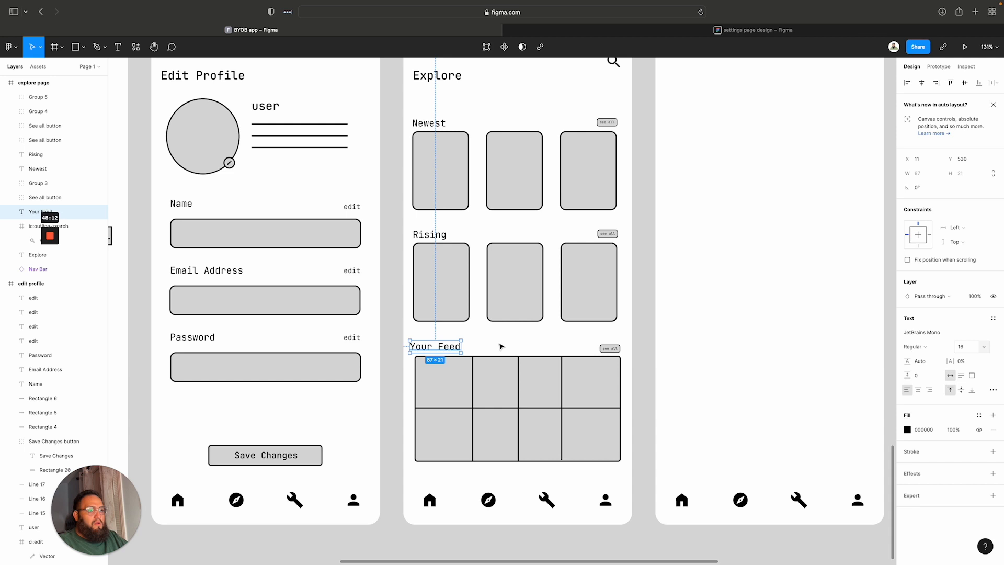
click(501, 348)
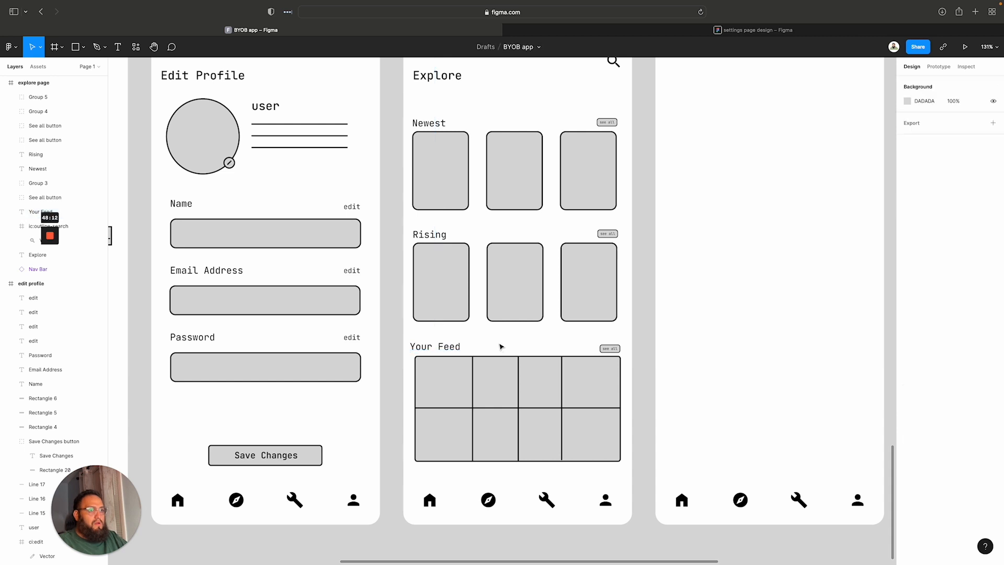
Review both rows of wireframes, comparing the explore page with home v2 and the hand-drawn sketches
scroll(587, 375, down, 2)
scroll(632, 374, down, 5)
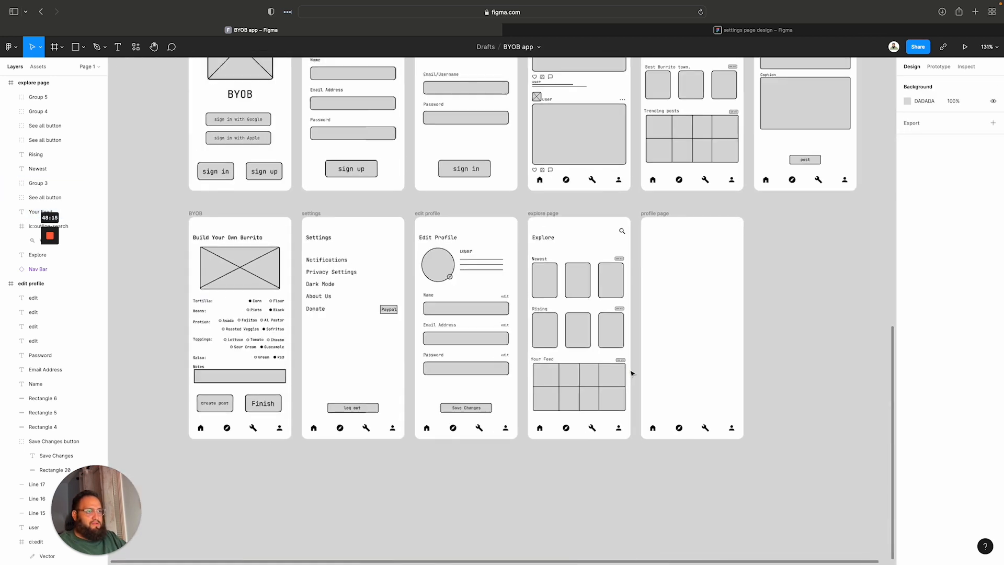
scroll(650, 374, down, 1)
scroll(657, 370, up, 5)
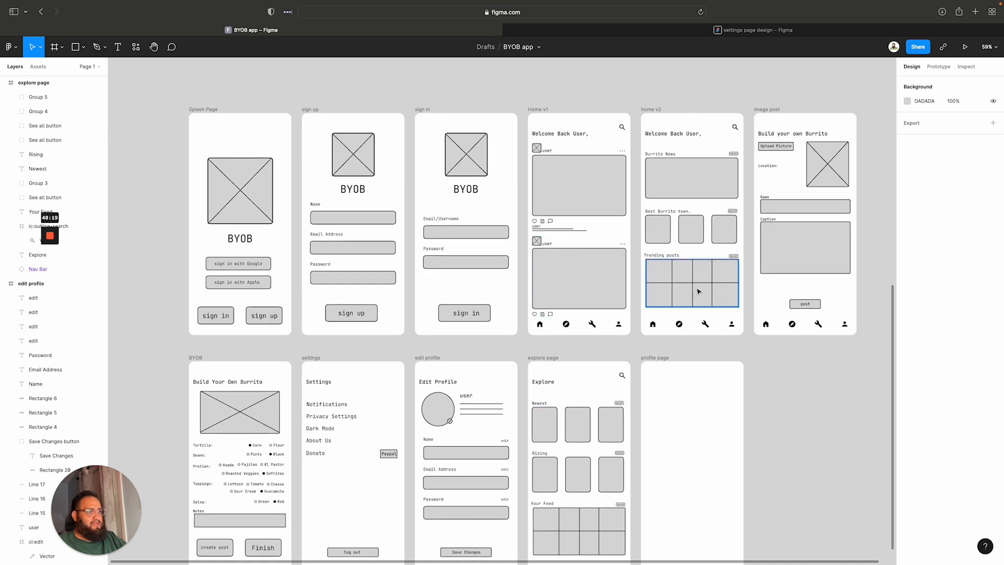
scroll(711, 293, left, 1)
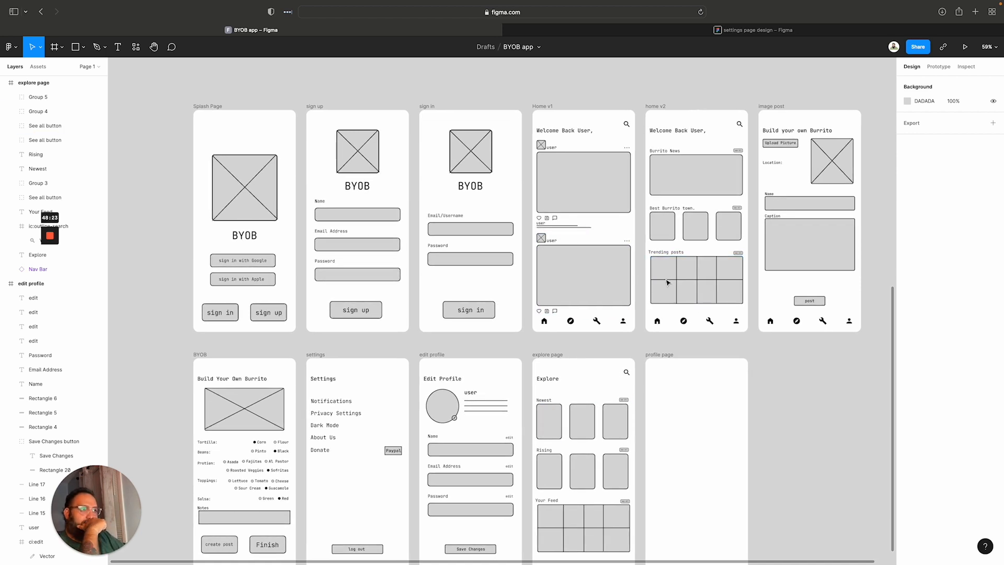
scroll(700, 291, down, 3)
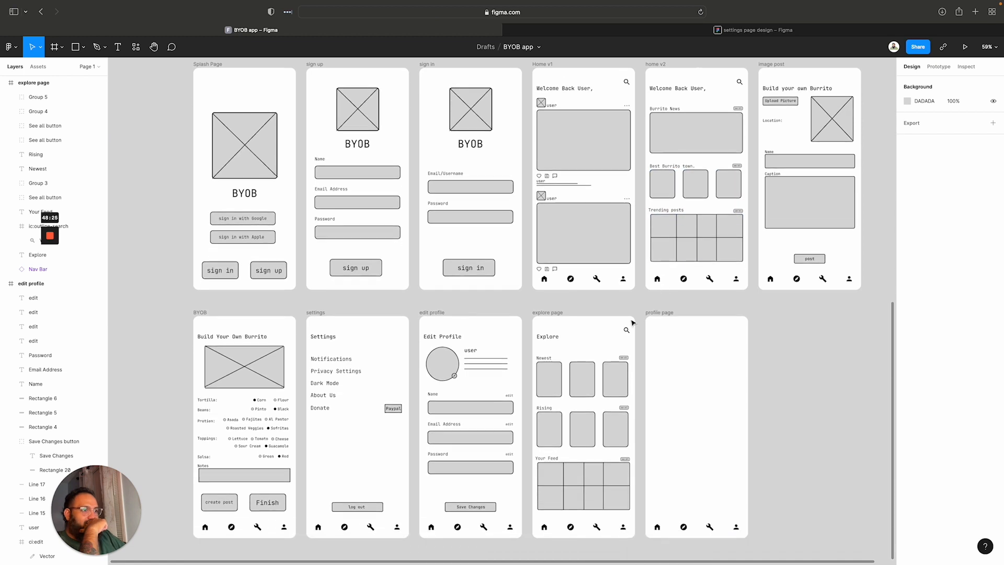
scroll(622, 335, up, 4)
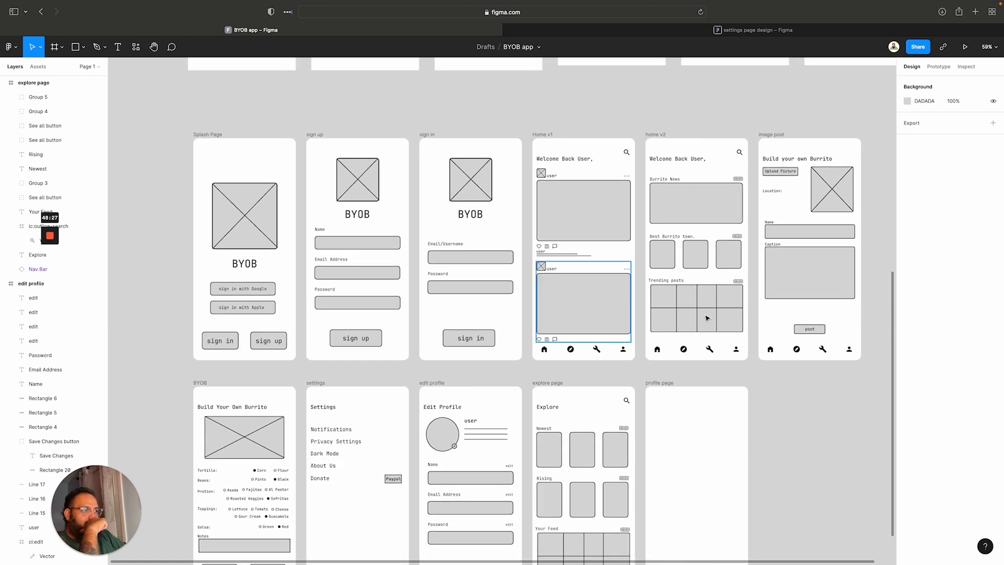
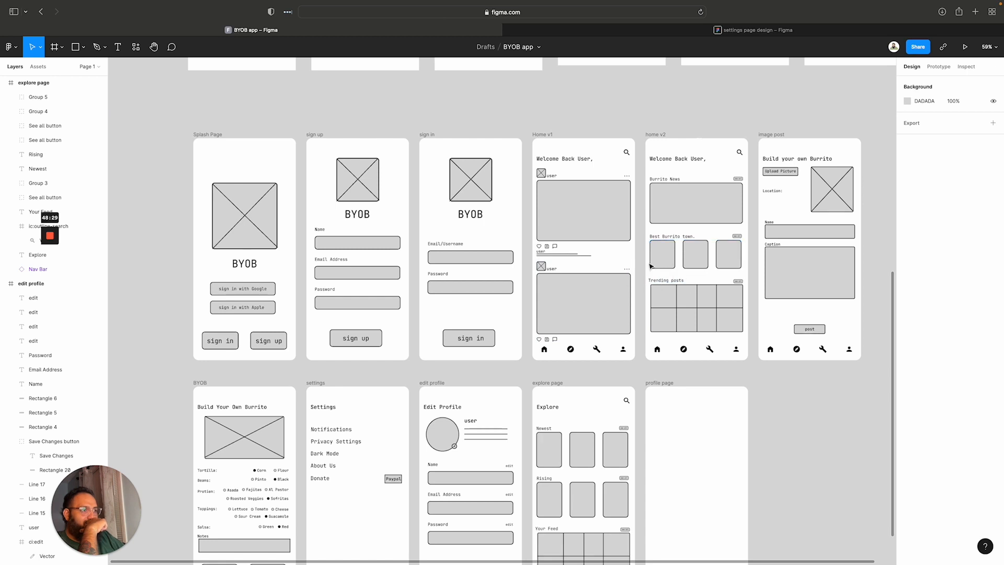
scroll(587, 445, down, 6)
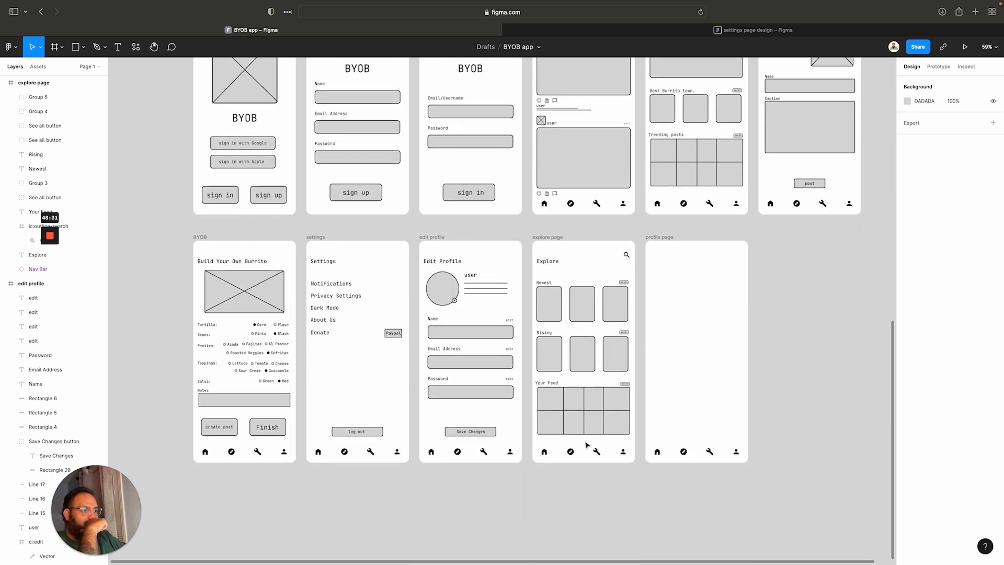
scroll(587, 445, up, 10)
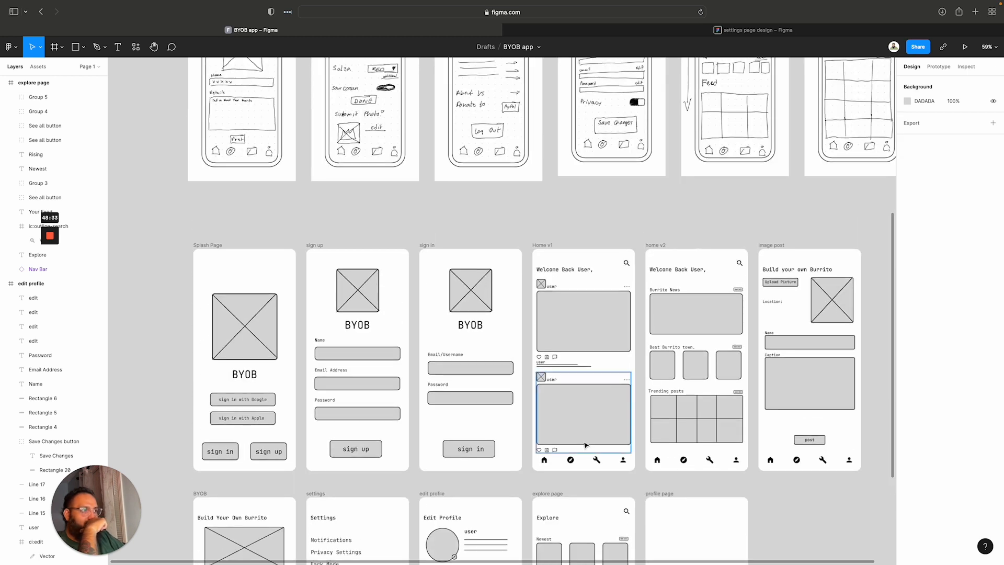
scroll(586, 445, down, 10)
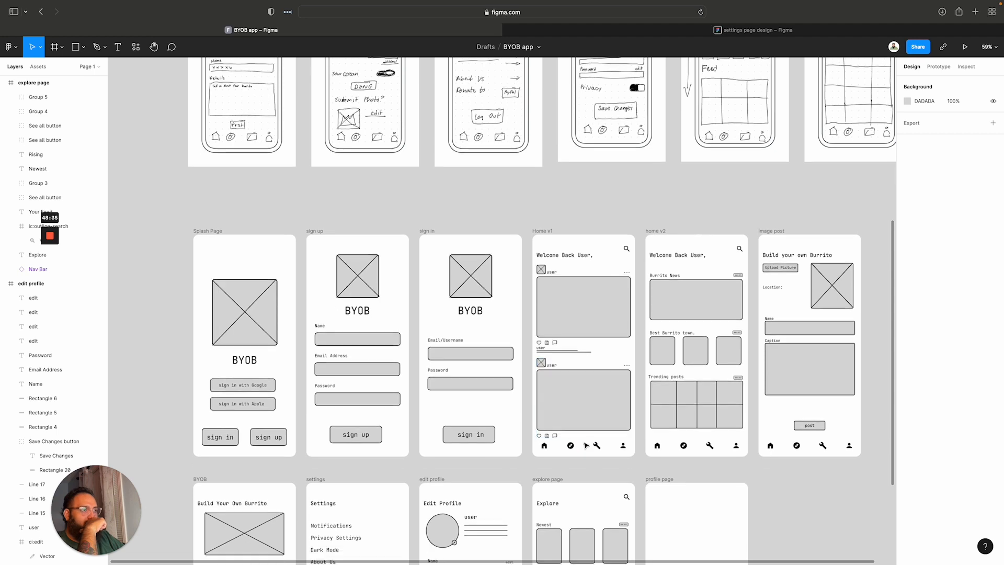
scroll(586, 445, up, 20)
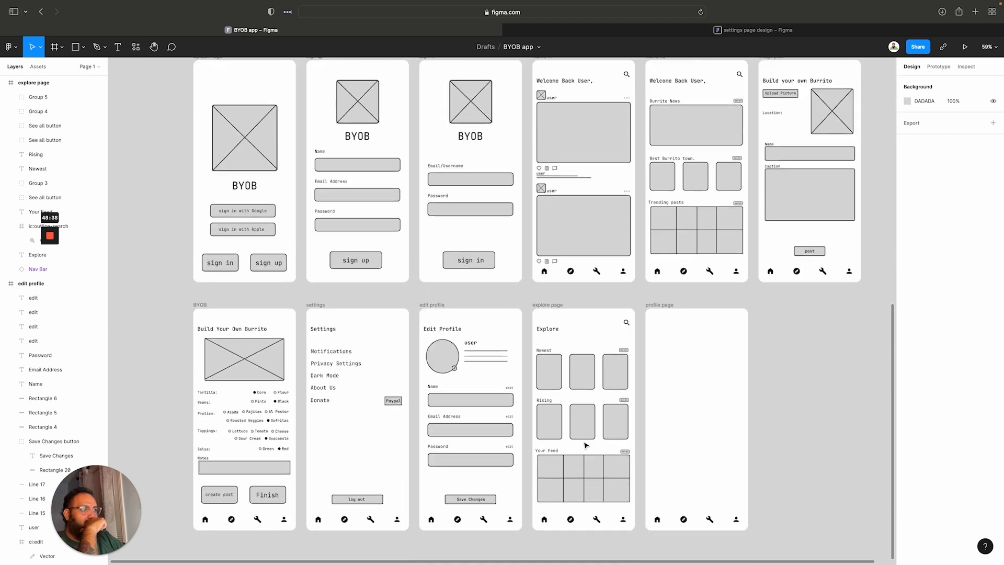
scroll(596, 445, down, 5)
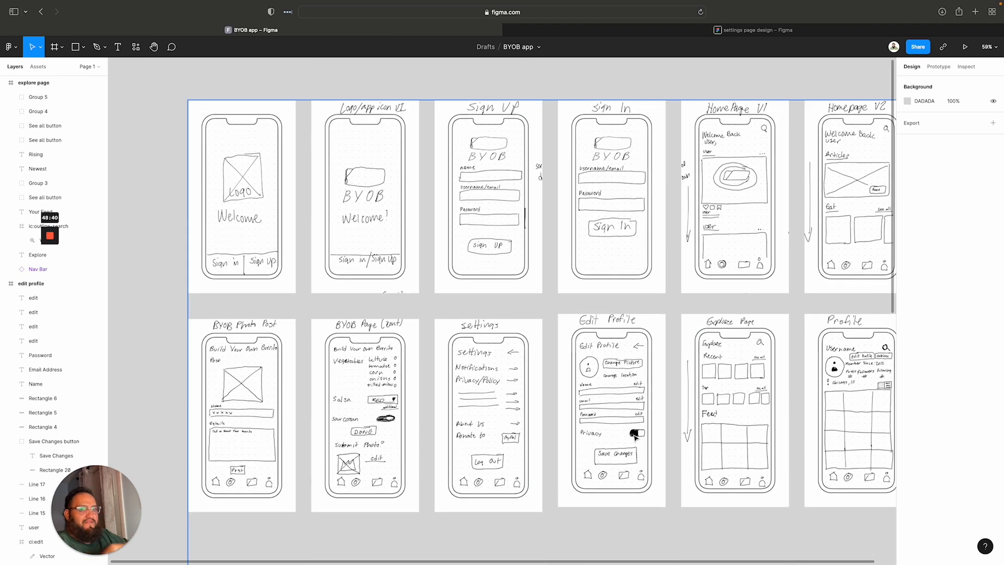
Examine the hand-drawn Profile sketch for the layout and elements of the profile page
scroll(648, 433, right, 5)
scroll(653, 433, right, 3)
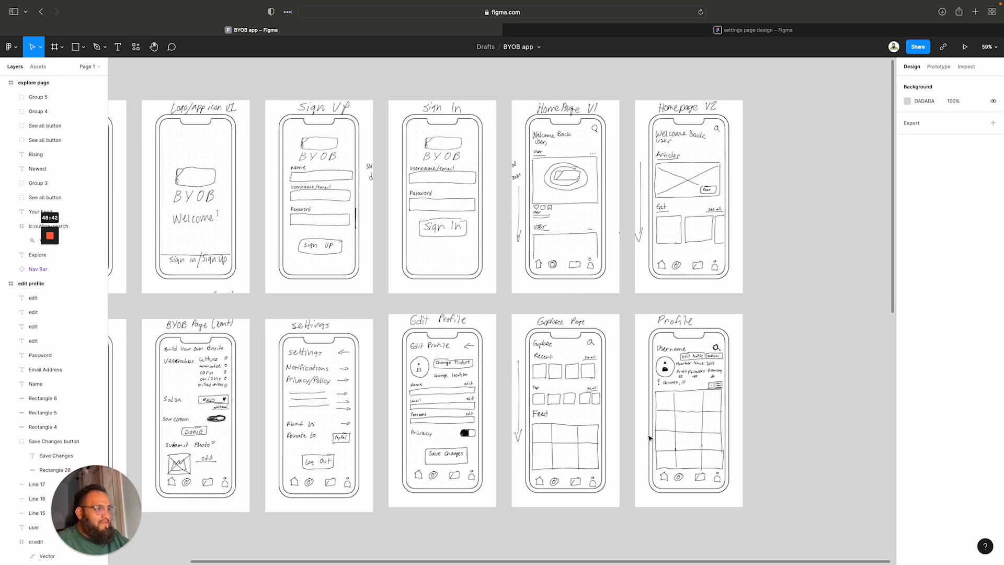
scroll(732, 420, right, 3)
scroll(732, 420, down, 2)
scroll(734, 422, up, 10)
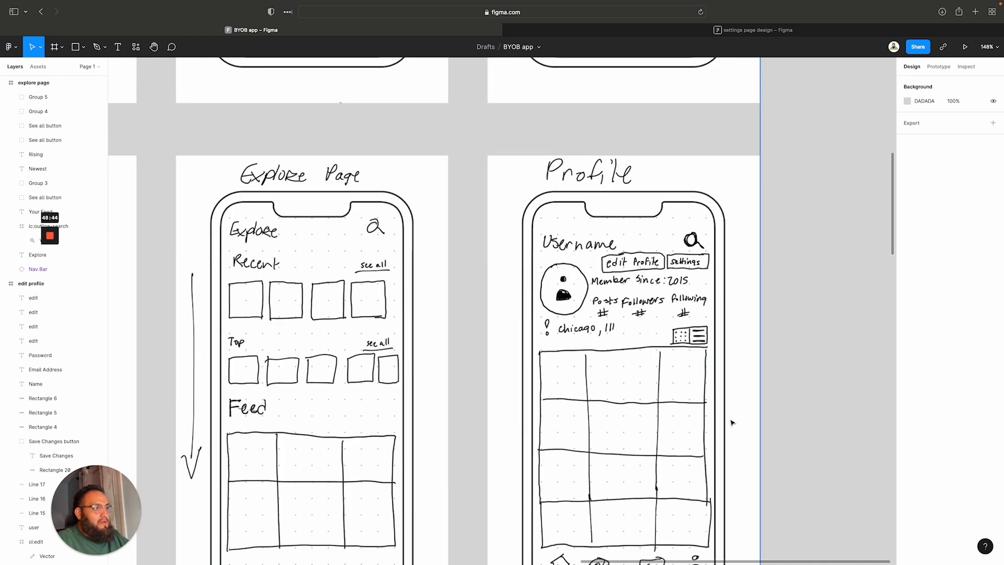
scroll(731, 422, down, 3)
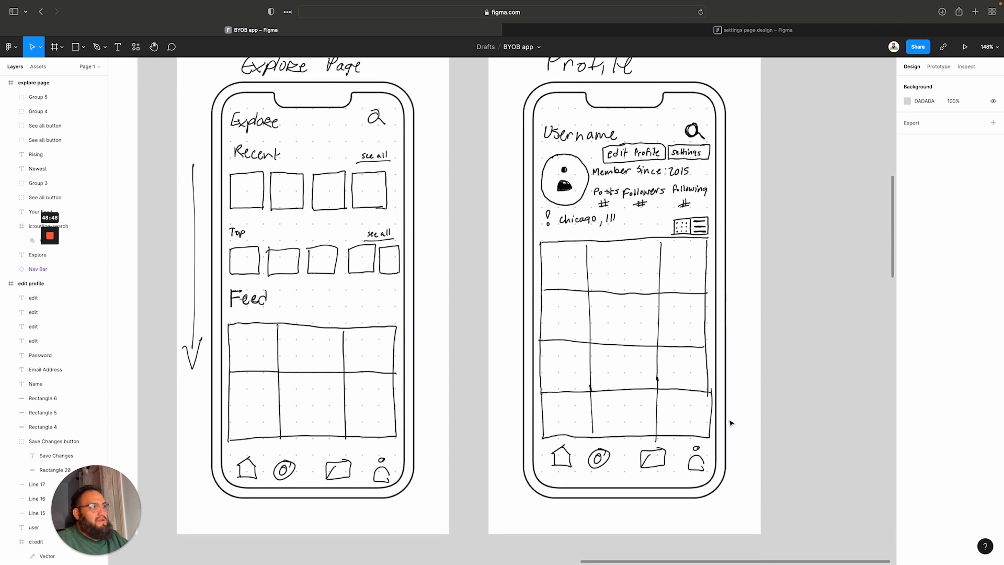
scroll(731, 423, down, 1)
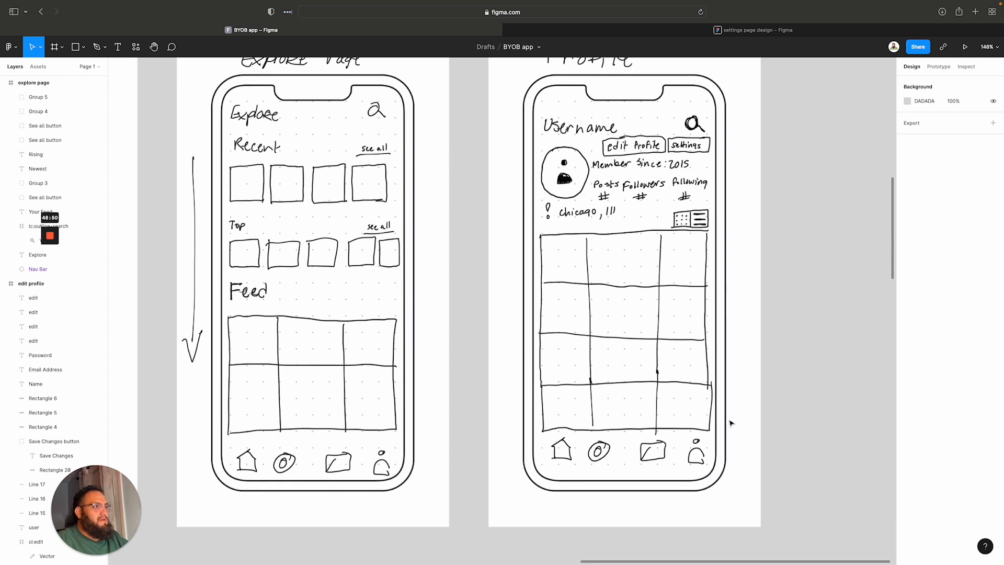
scroll(731, 422, down, 2)
scroll(731, 422, up, 3)
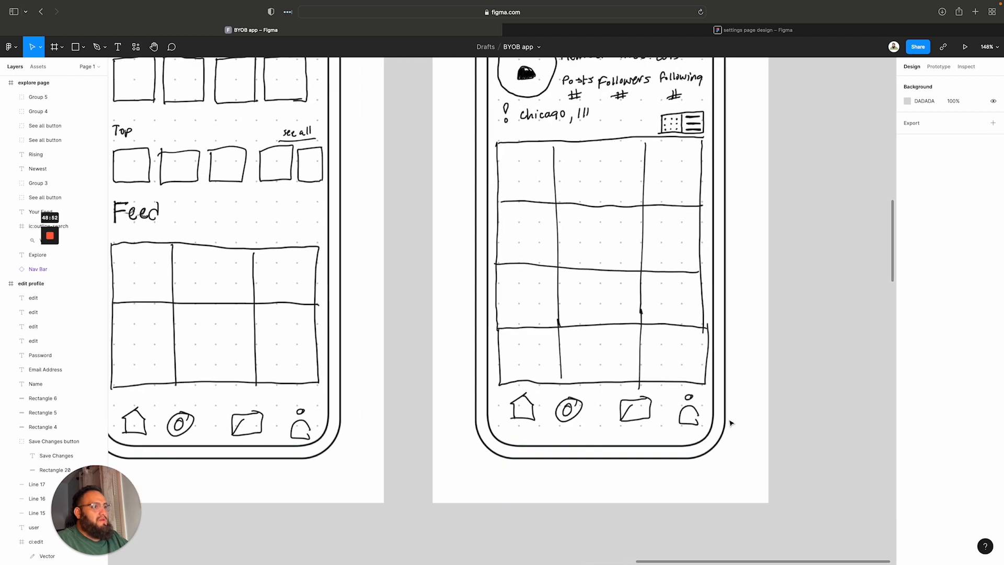
scroll(731, 422, down, 6)
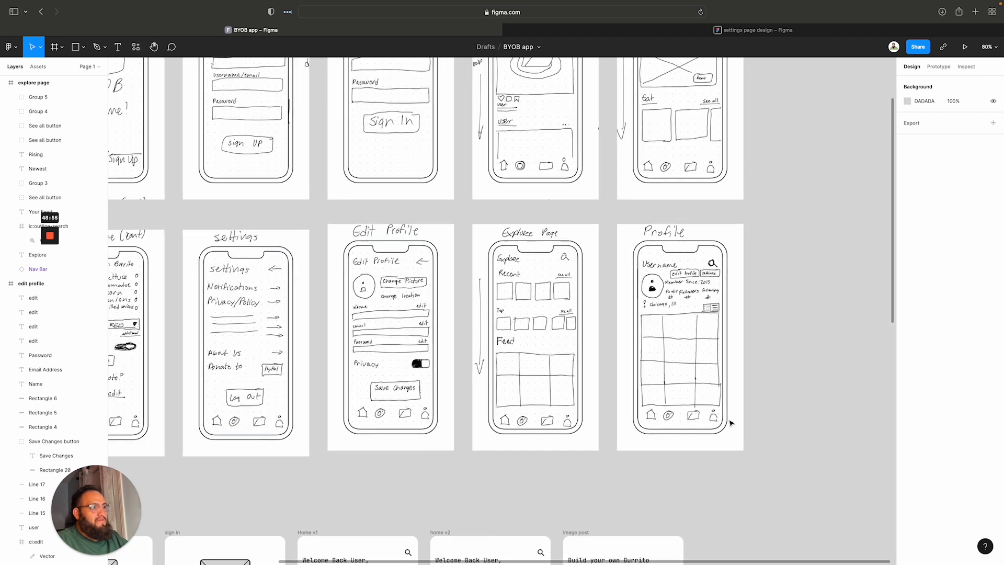
Copy the search icon from the explore page into the same position on the profile page frame
scroll(731, 422, down, 15)
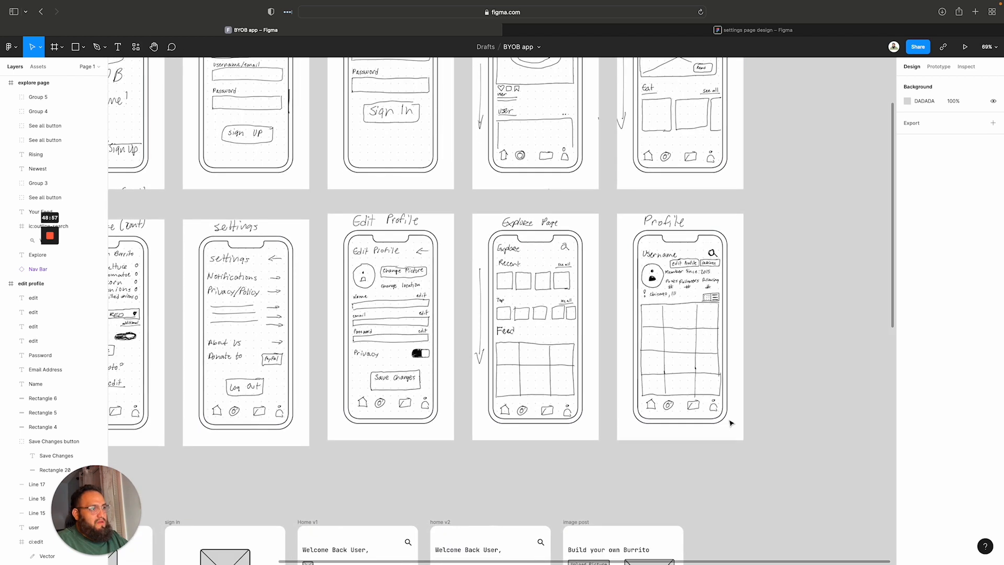
scroll(731, 422, down, 2)
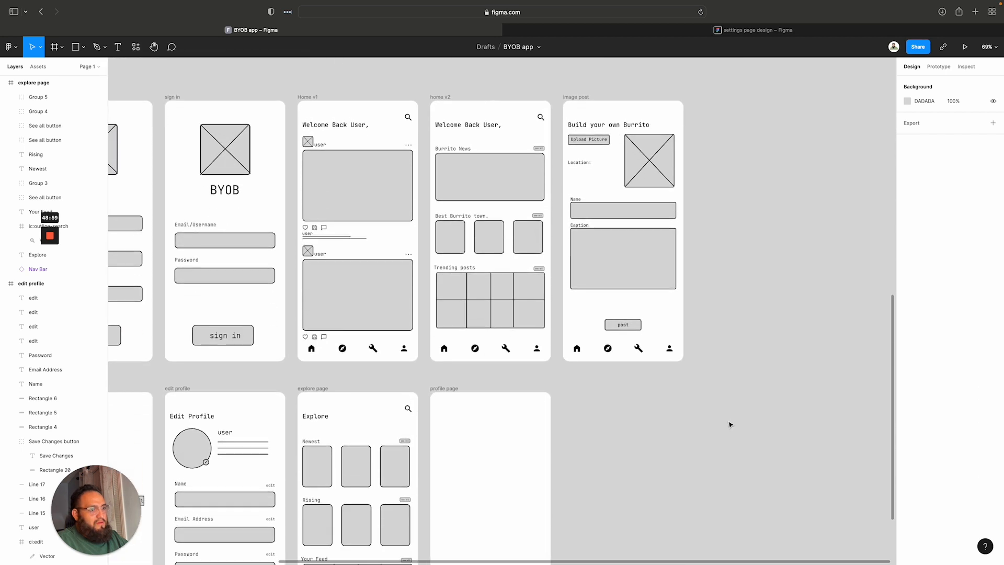
click(408, 409)
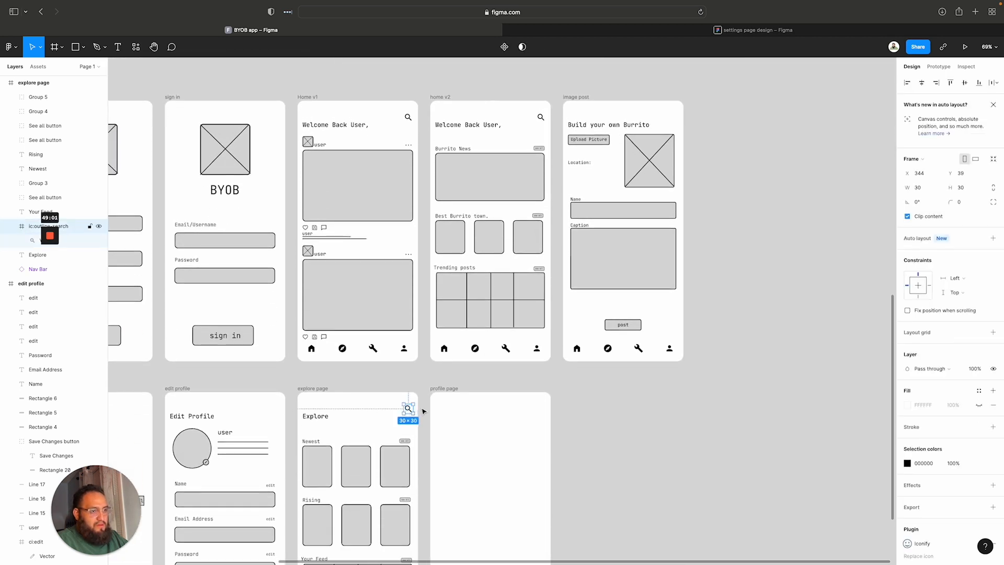
click(438, 392)
key(ctrl+v)
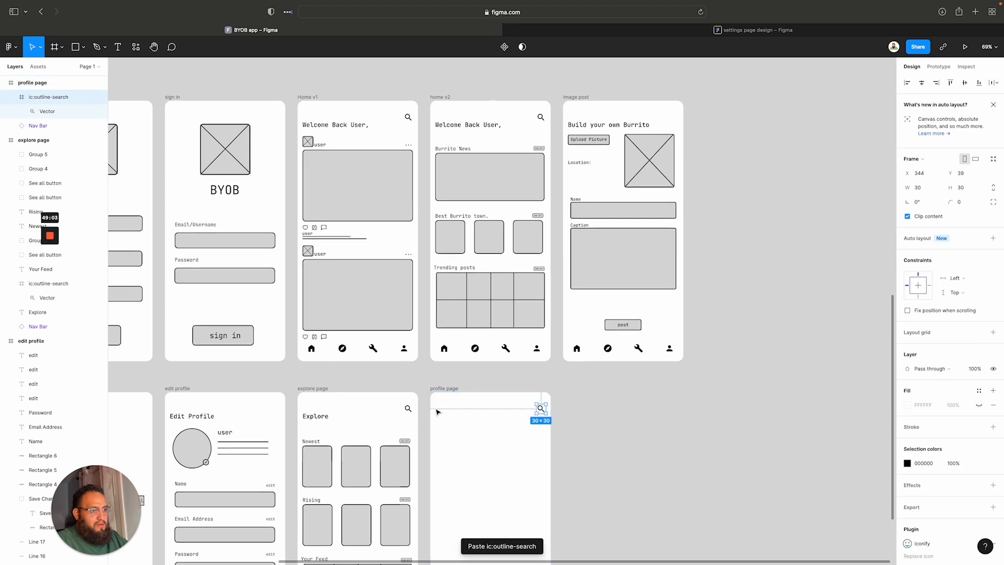
Copy the "Explore" title from the explore page into the profile page frame and change its text to "User"
click(315, 417)
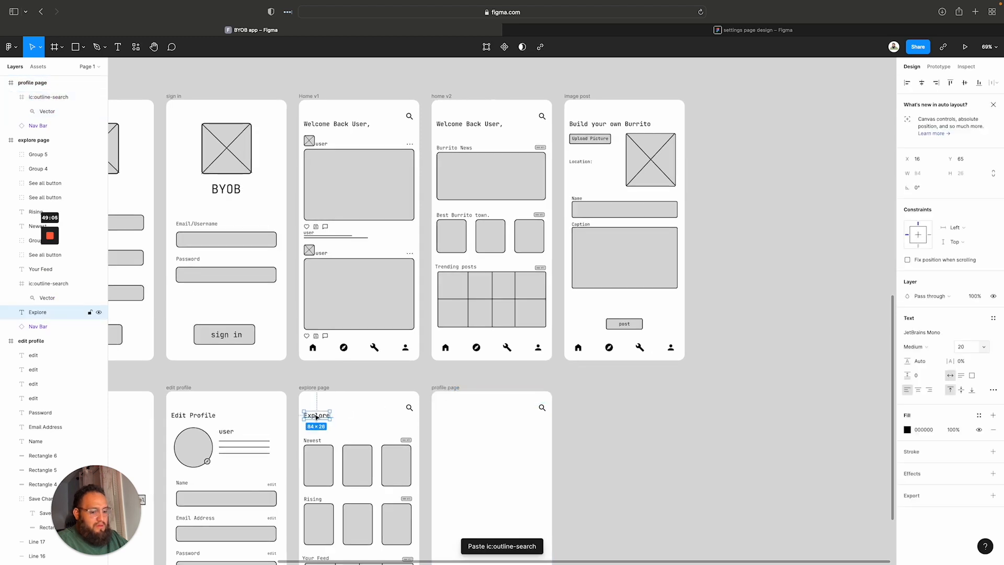
key(ctrl+c)
click(451, 392)
key(ctrl+v)
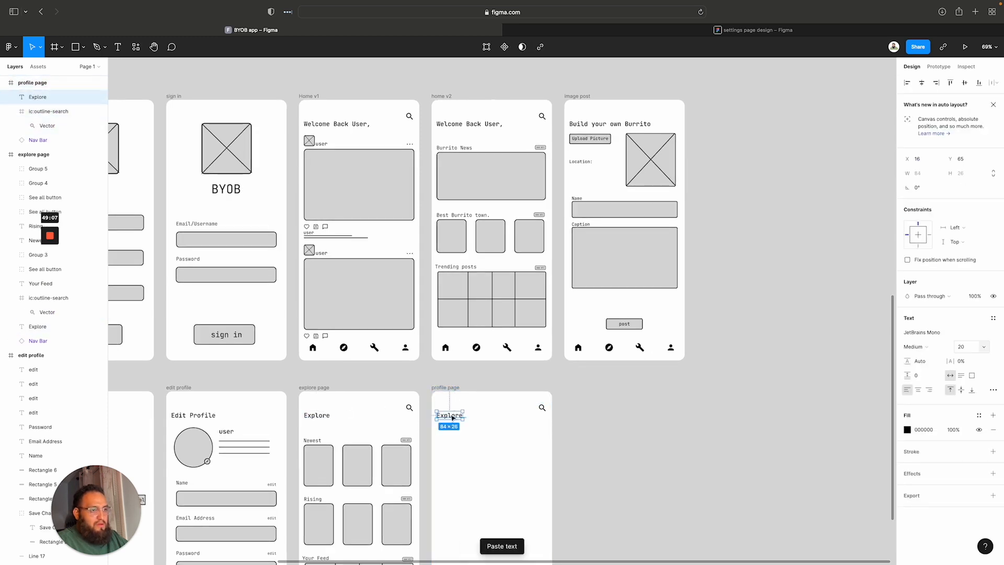
double_click(452, 417)
text(User)
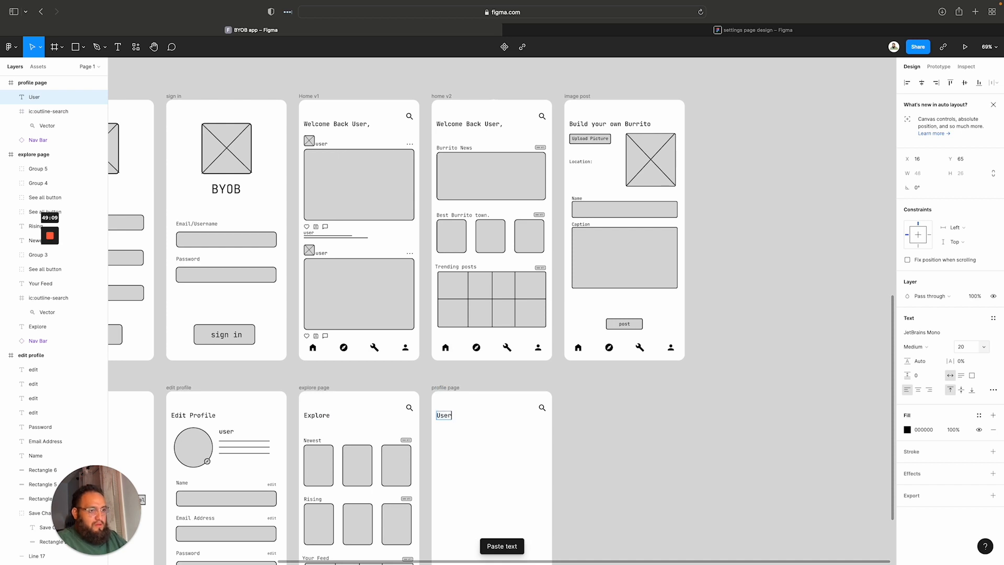
key(Escape)
scroll(682, 424, up, 10)
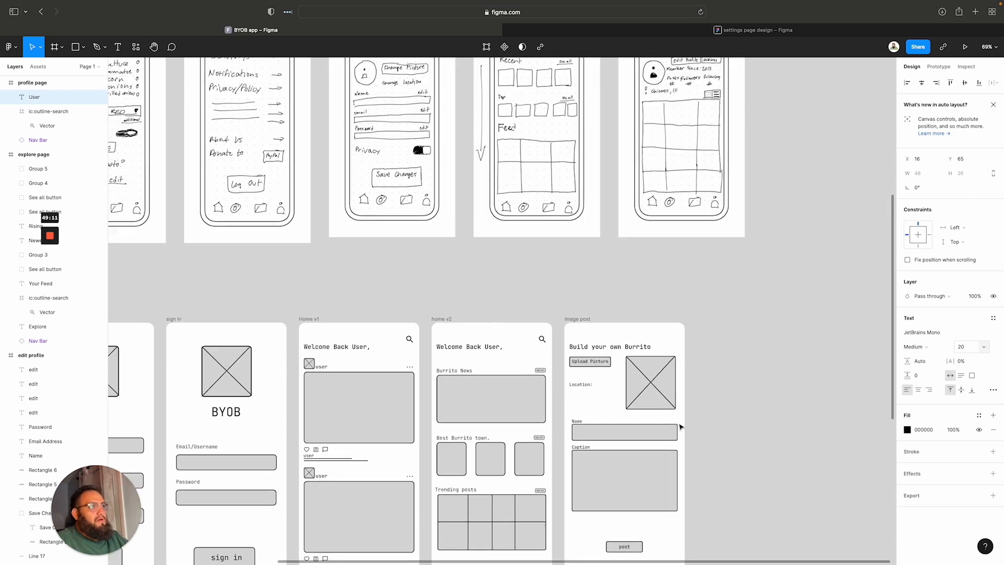
Copy the profile picture circle with its edit icon from the edit profile frame into the profile page frame
scroll(682, 427, down, 15)
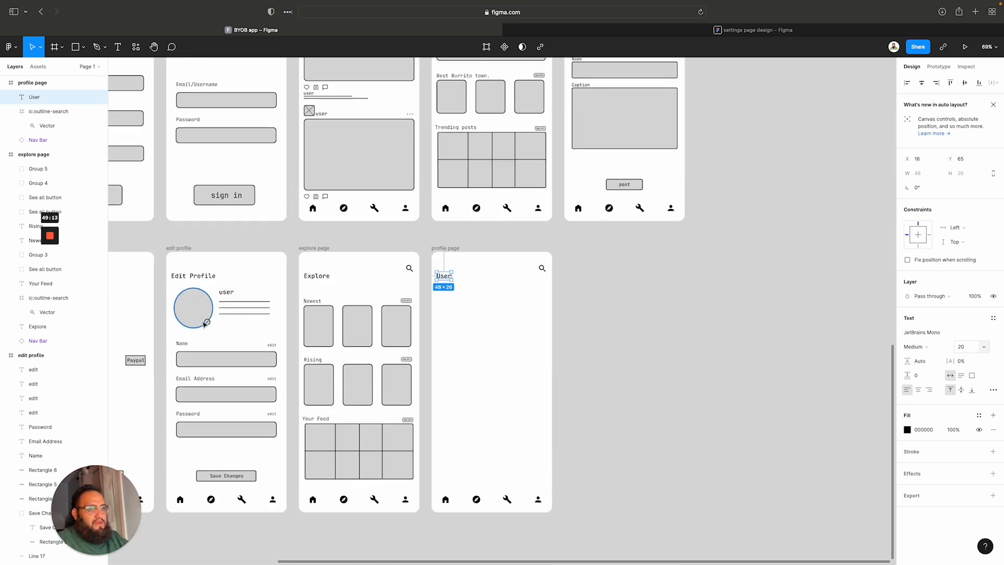
drag(205, 324, 197, 319)
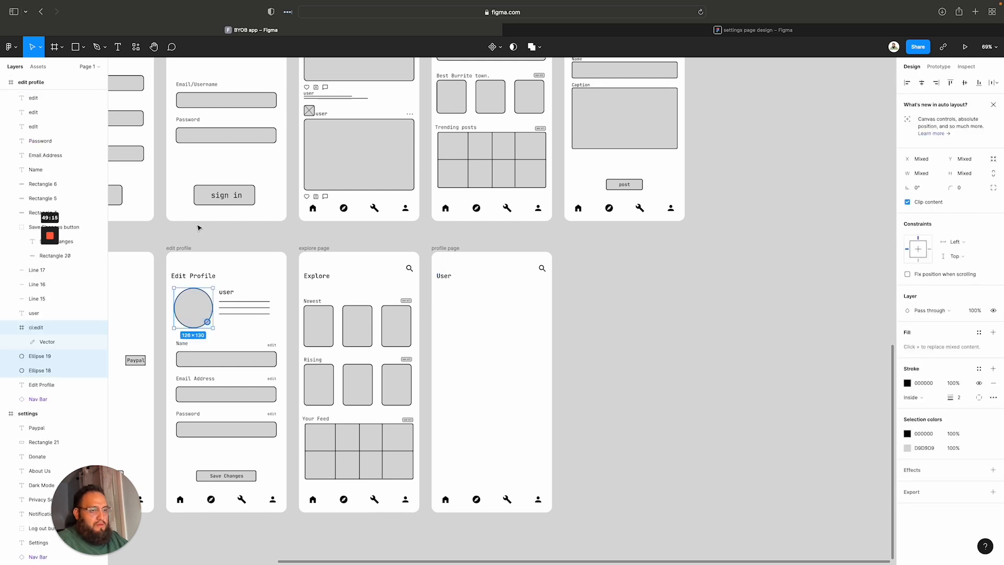
click(445, 248)
key(ctrl+v)
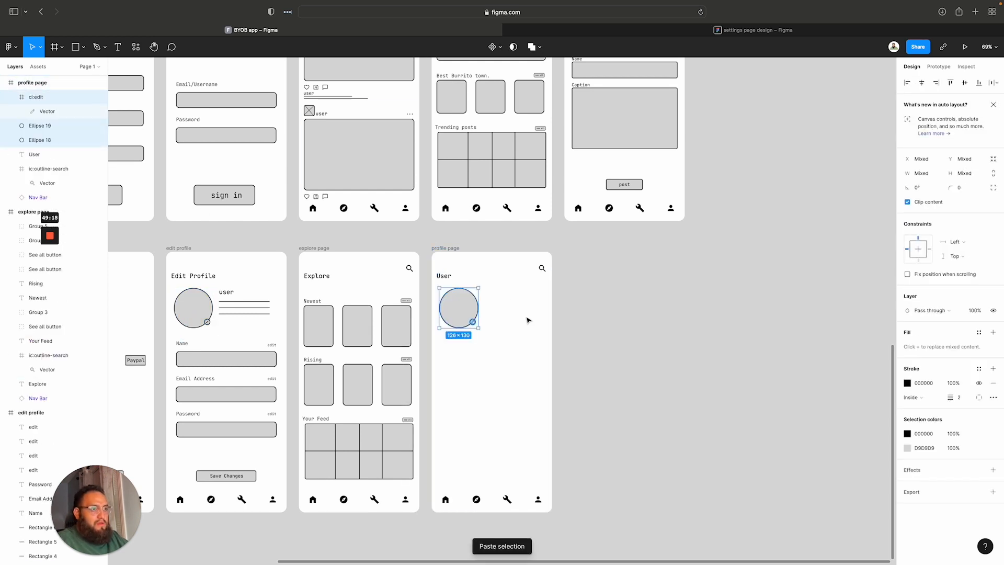
Copy the "user" label and the three lines beside the picture from the edit profile frame into the profile page frame
drag(278, 331, 222, 296)
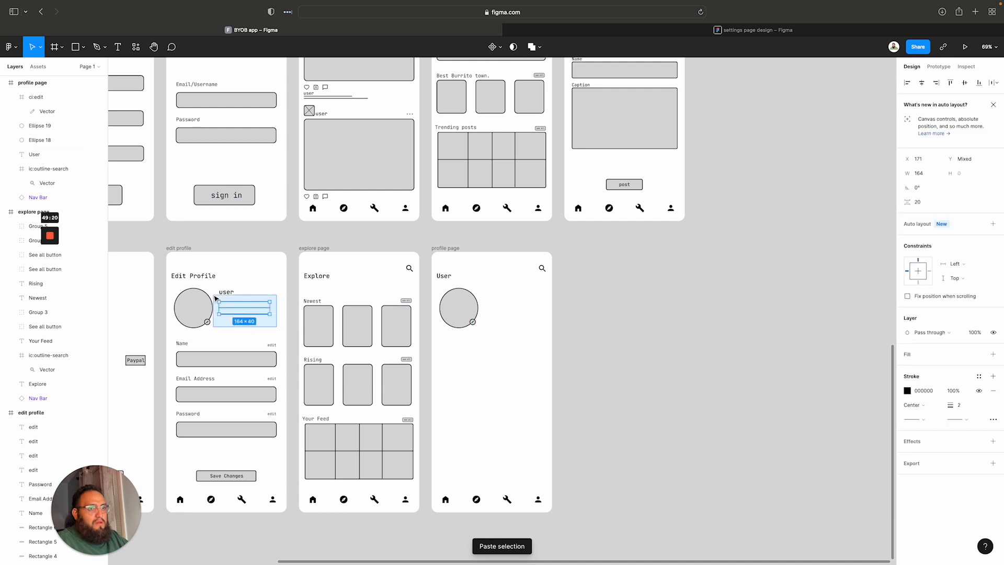
click(450, 249)
key(ctrl+v)
click(520, 348)
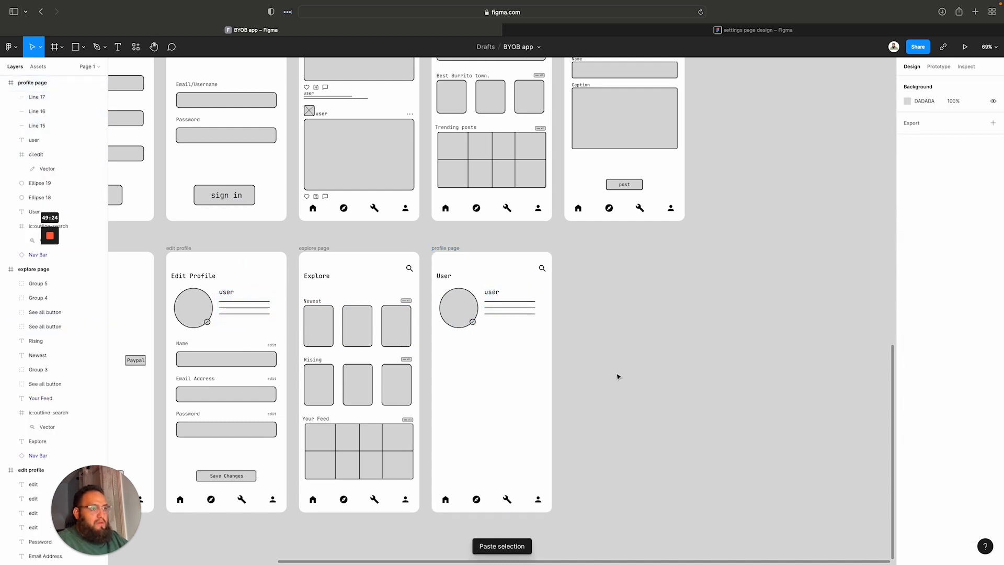
Draw a rectangle about 85 × 23 below the three lines on the profile page and place a duplicate beside it on the same row
scroll(612, 376, up, 10)
scroll(612, 376, up, 6)
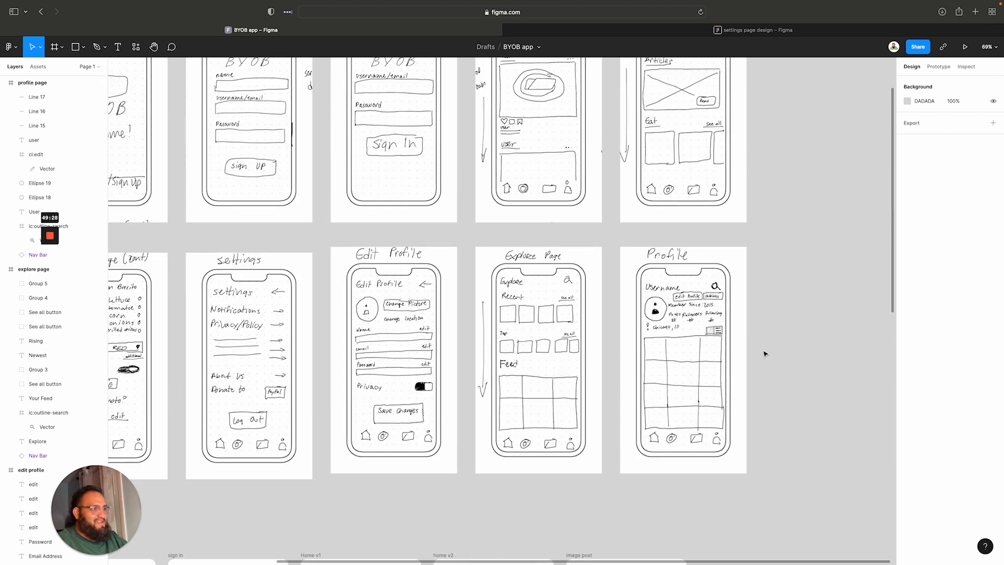
scroll(765, 354, down, 5)
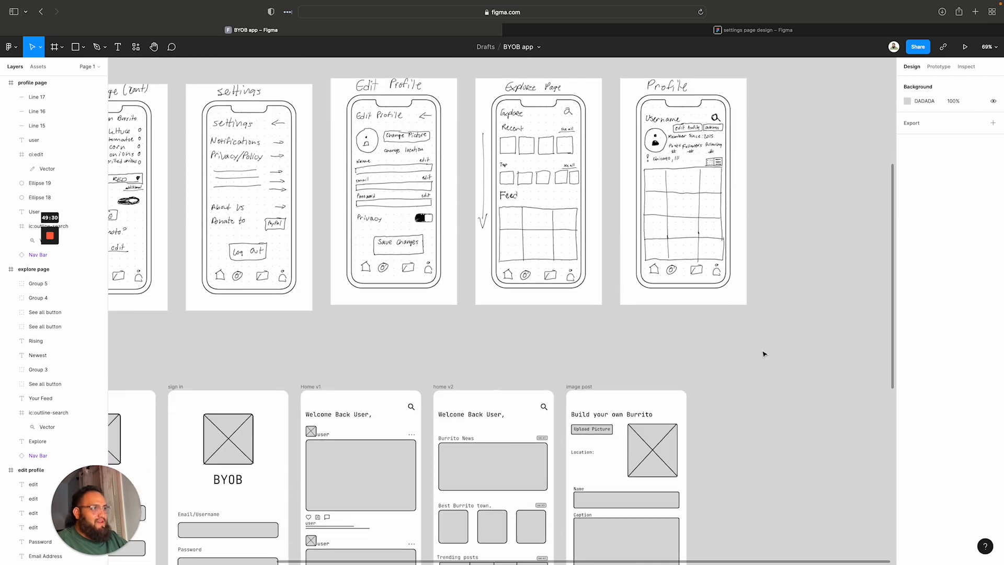
scroll(591, 349, down, 12)
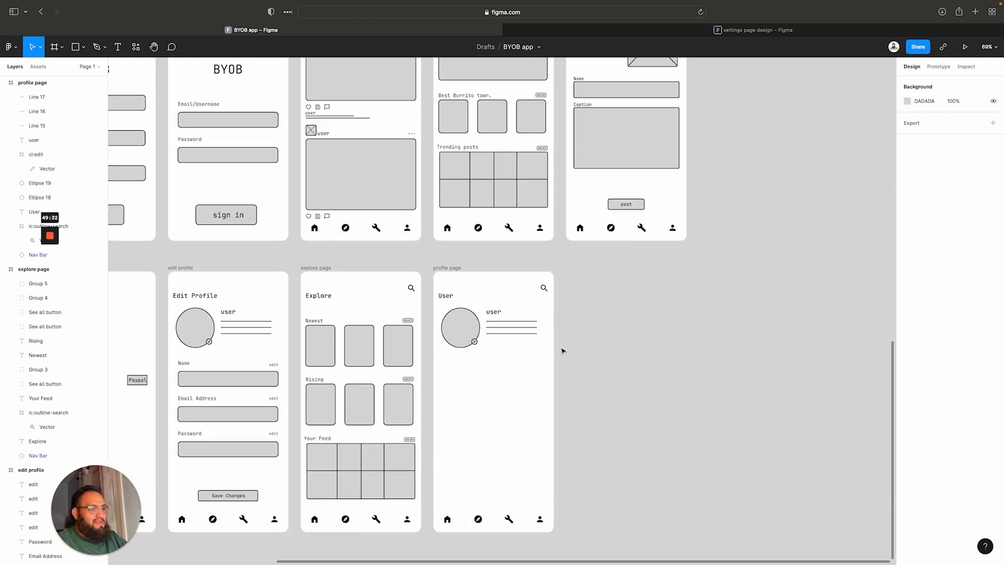
scroll(512, 353, up, 8)
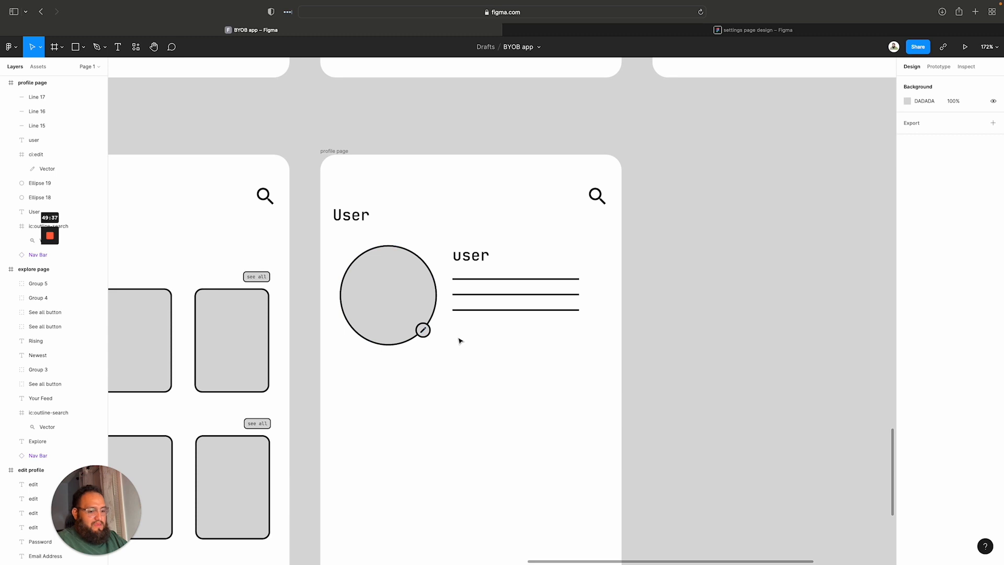
key(r)
drag(449, 323, 516, 343)
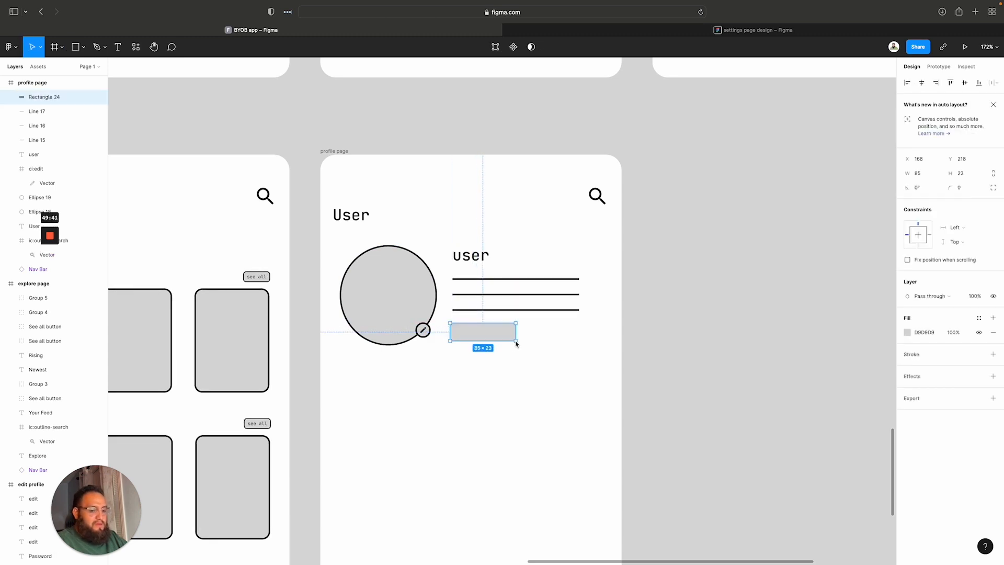
key(super+d)
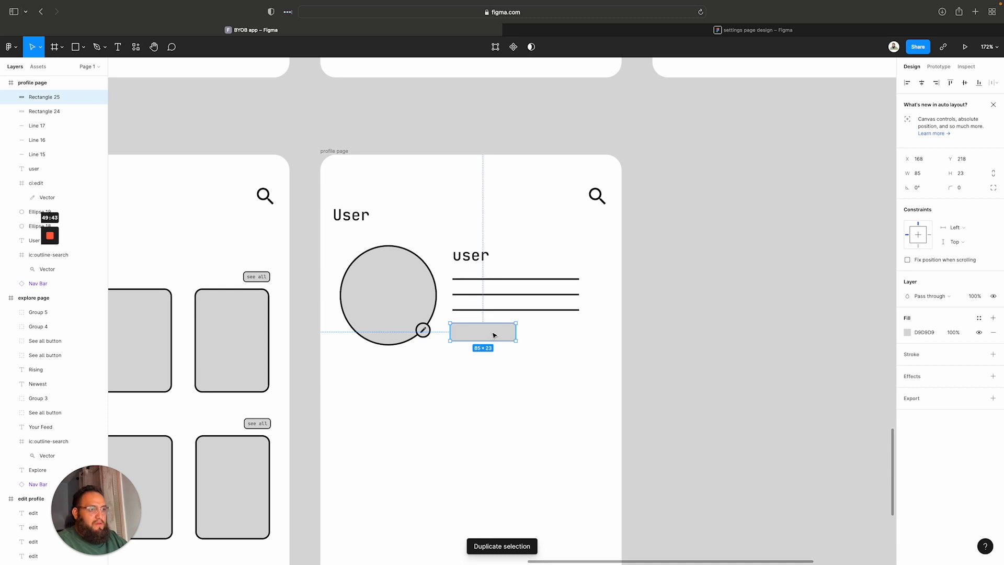
drag(494, 335, 565, 337)
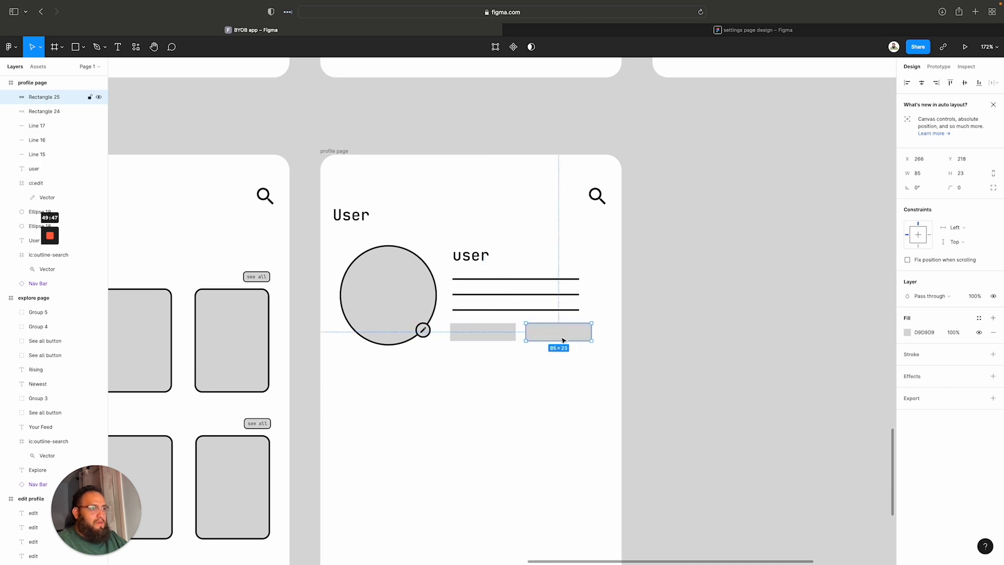
Give both small rectangles on the profile page a black 1 px inside stroke and a corner radius of 5
click(914, 349)
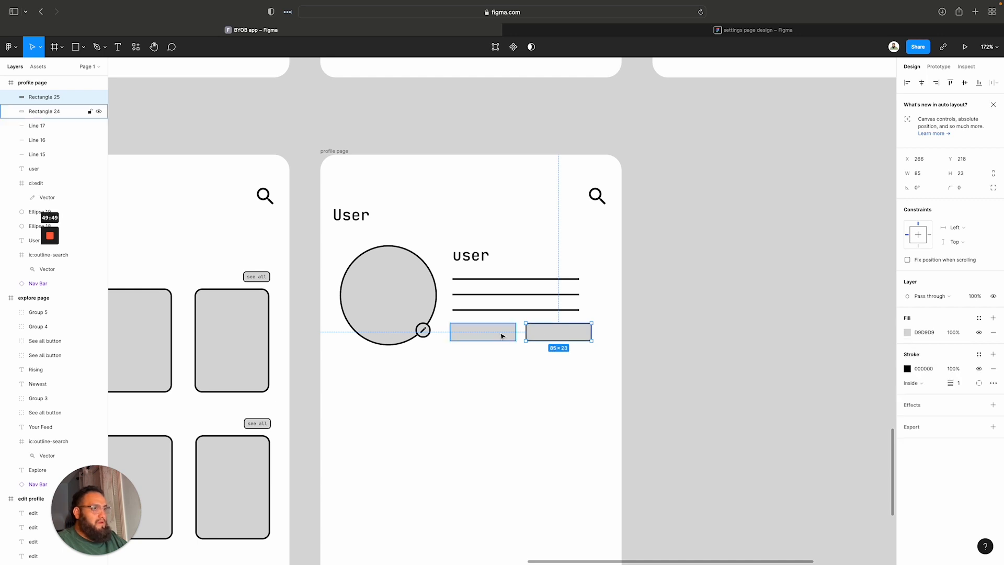
click(483, 332)
click(914, 361)
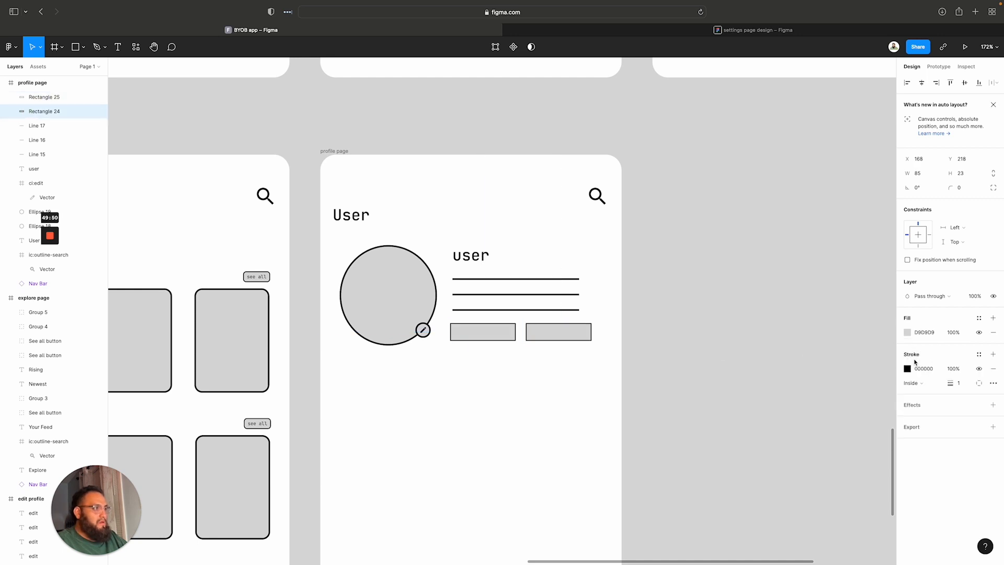
shift+click(559, 337)
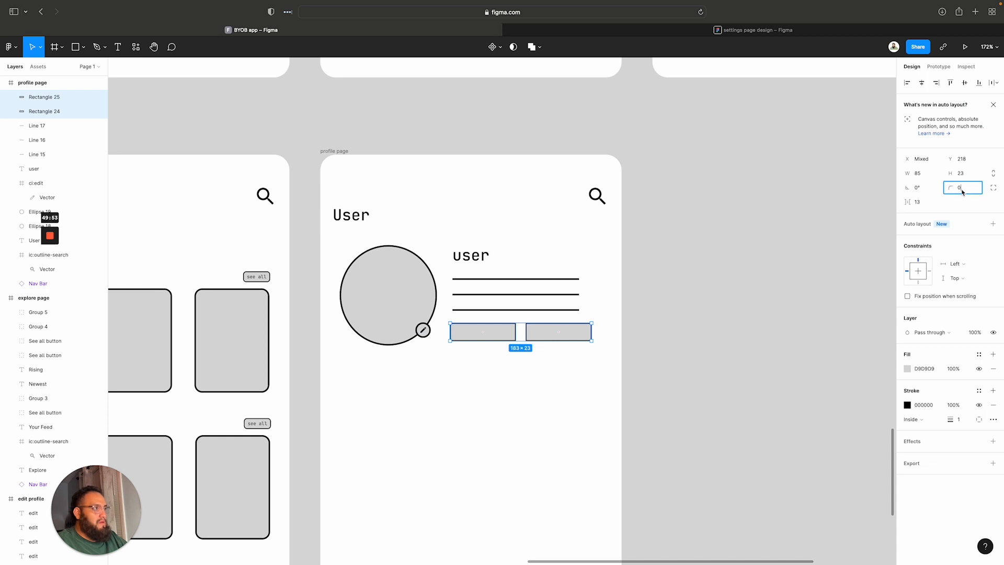
text(5)
key(Return)
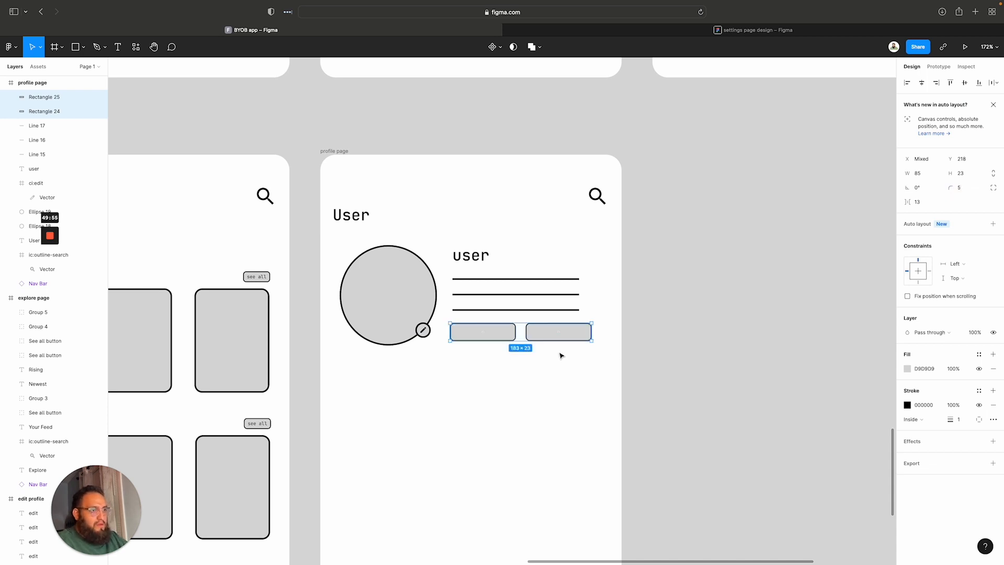
Add the text "edit" on the first small button of the profile page and set its font size to 10
scroll(544, 354, down, 3)
scroll(518, 354, up, 5)
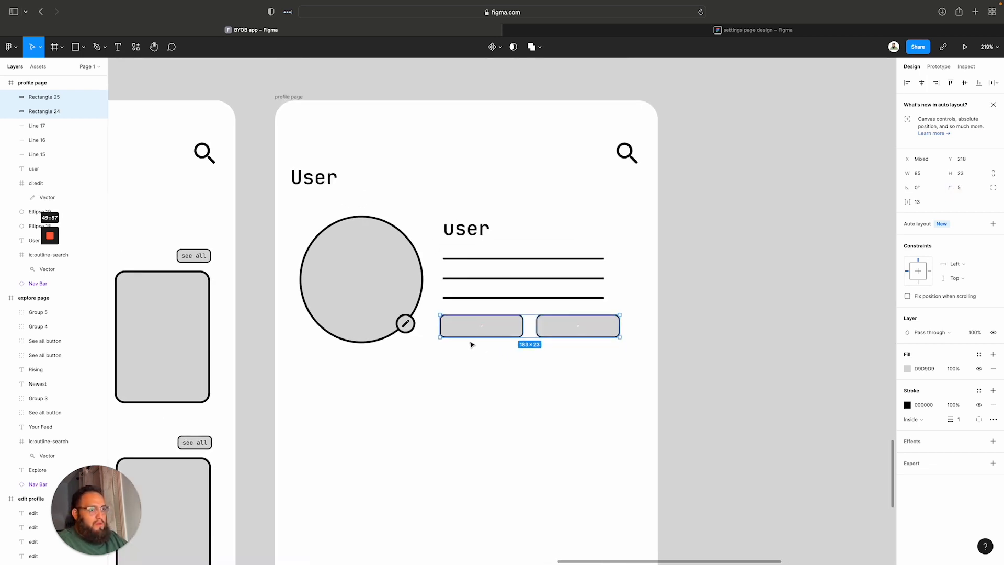
key(t)
click(465, 324)
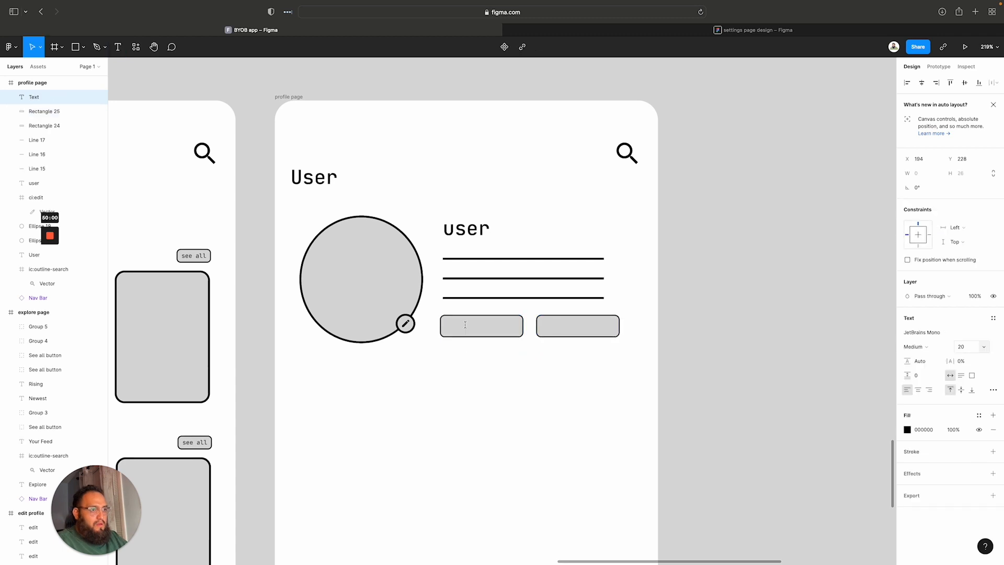
text(edit)
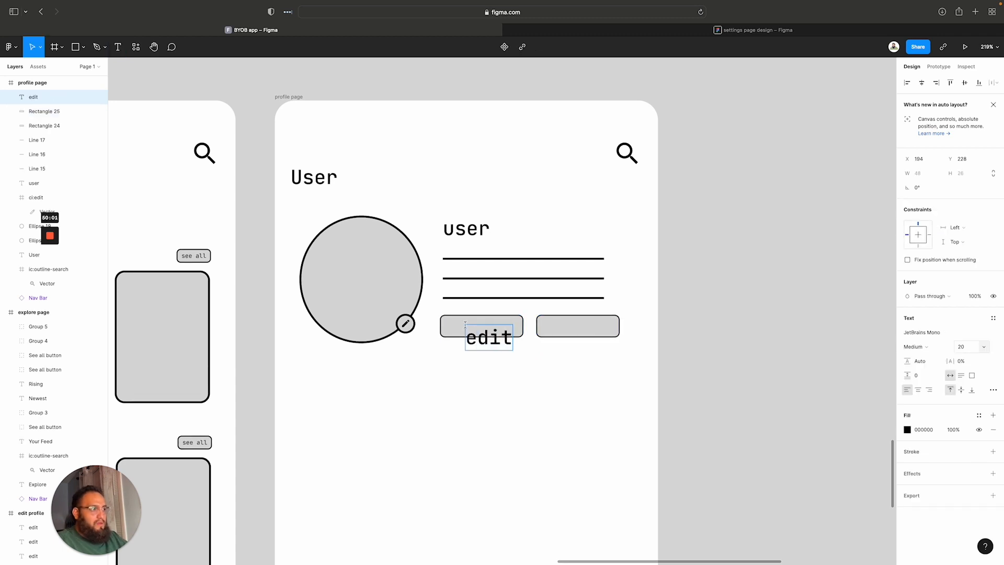
click(982, 347)
key(Escape)
double_click(489, 339)
click(984, 348)
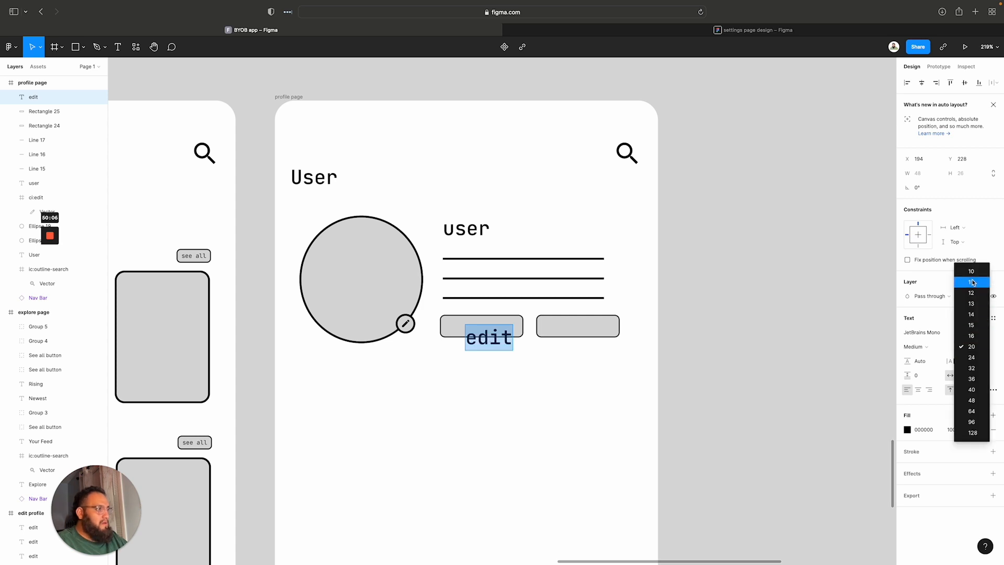
click(972, 270)
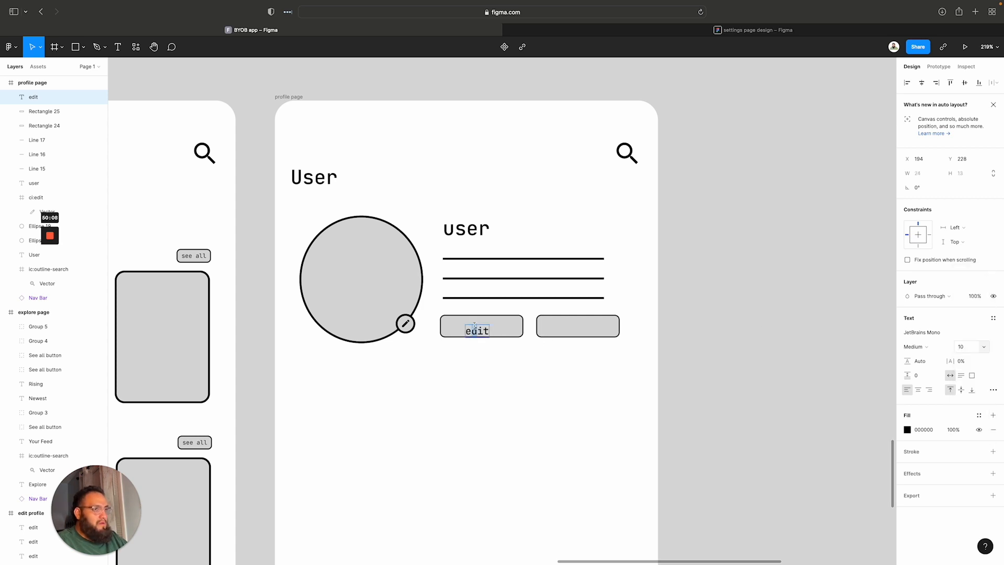
Change the "edit" label to "edit profile" and centre it on the first button
key(Escape)
drag(481, 333, 466, 328)
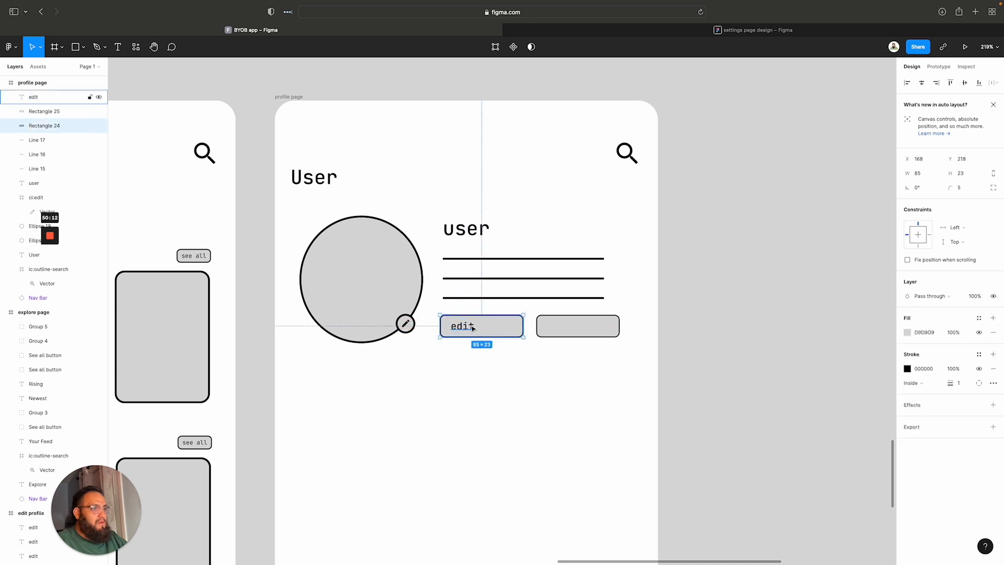
double_click(473, 327)
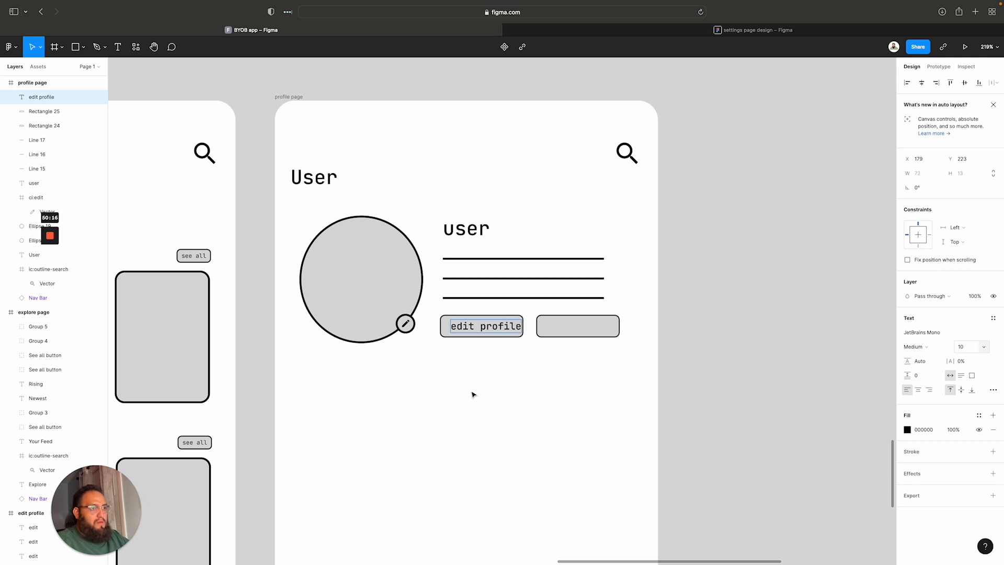
key(Escape)
drag(489, 327, 485, 328)
click(572, 385)
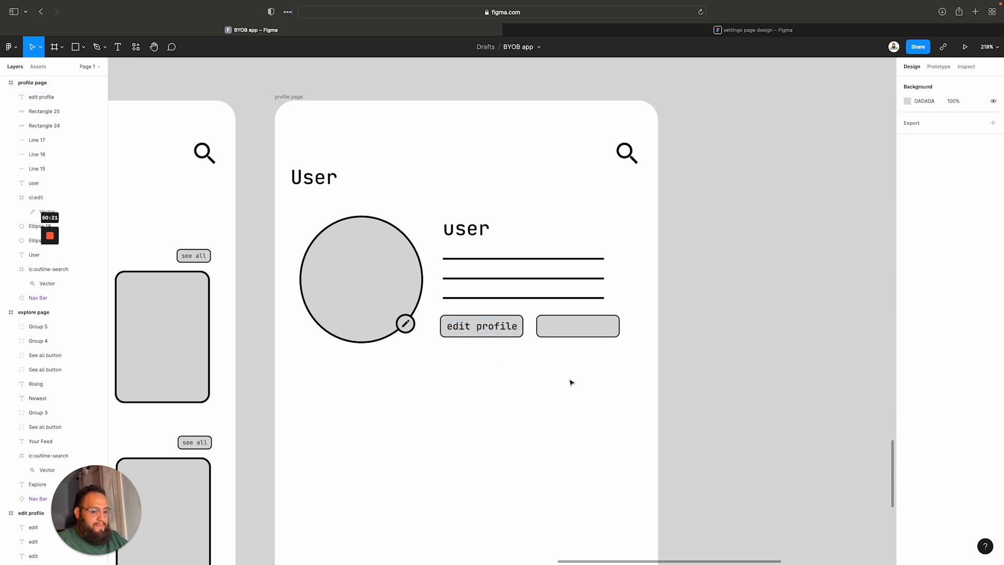
Duplicate the "edit profile" label onto the second button, change its text to "Settings" and centre it there
click(491, 330)
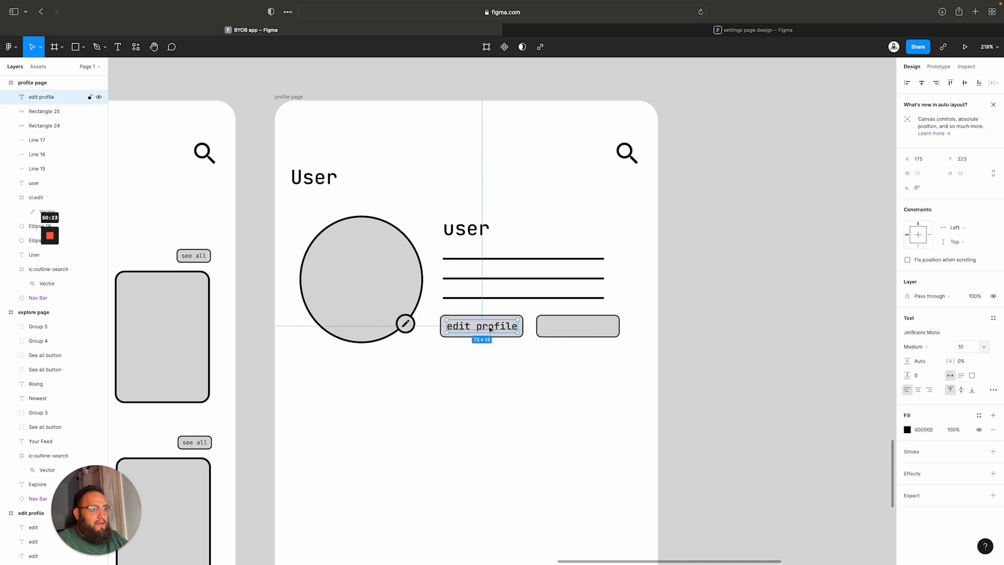
drag(491, 330, 588, 330)
key(super+z)
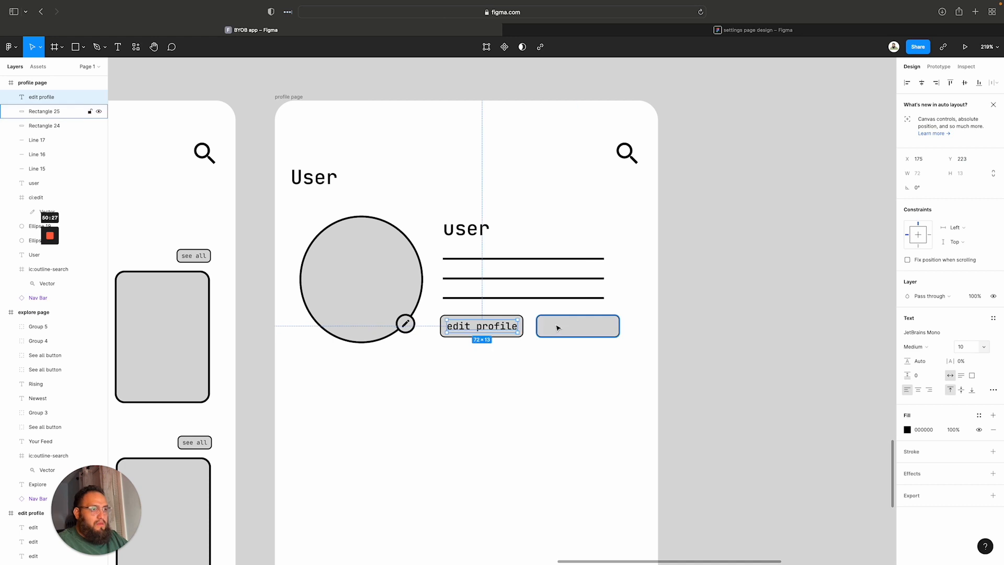
drag(496, 329, 588, 330)
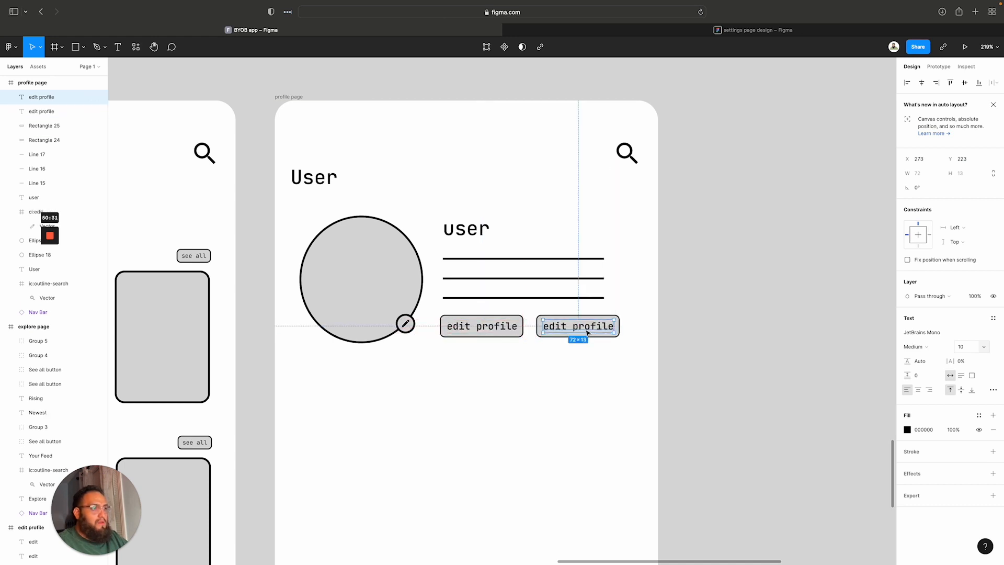
double_click(588, 330)
text(Settings)
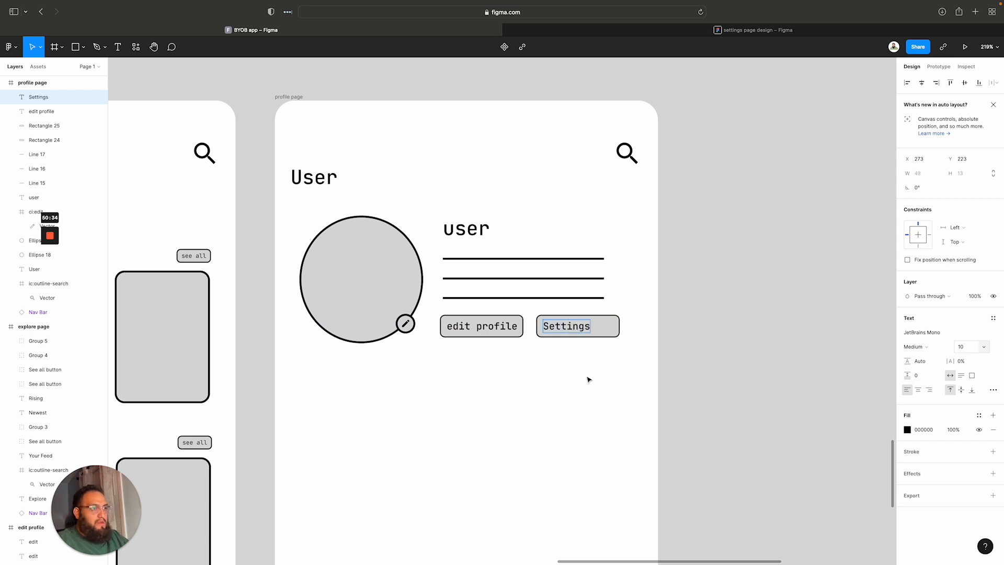
click(589, 380)
drag(593, 322, 594, 329)
key(ctrl+z)
click(594, 369)
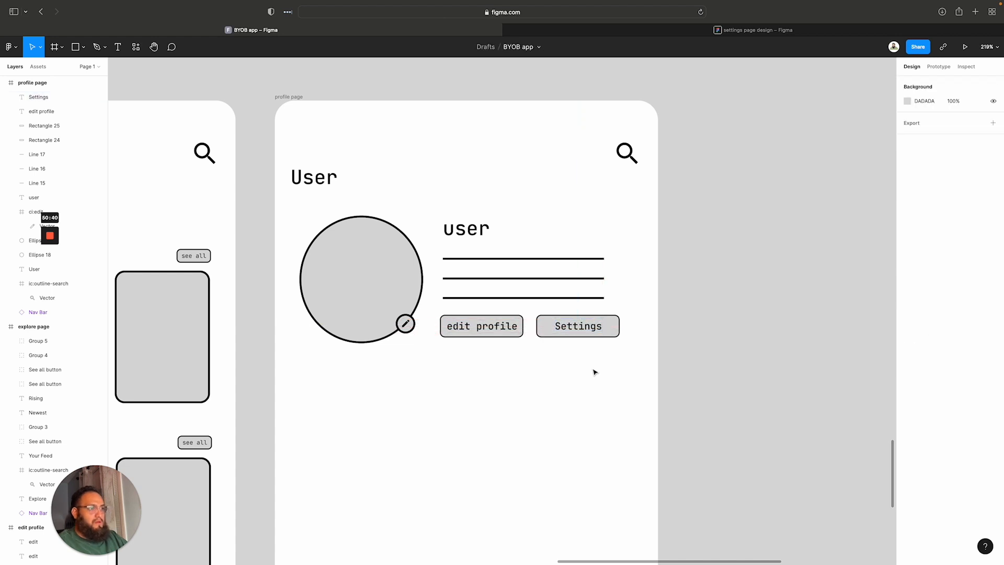
Compare the profile page wireframe with the hand-drawn Profile sketch and the grids on the home v2 and explore pages
scroll(594, 370, down, 5)
scroll(594, 372, down, 5)
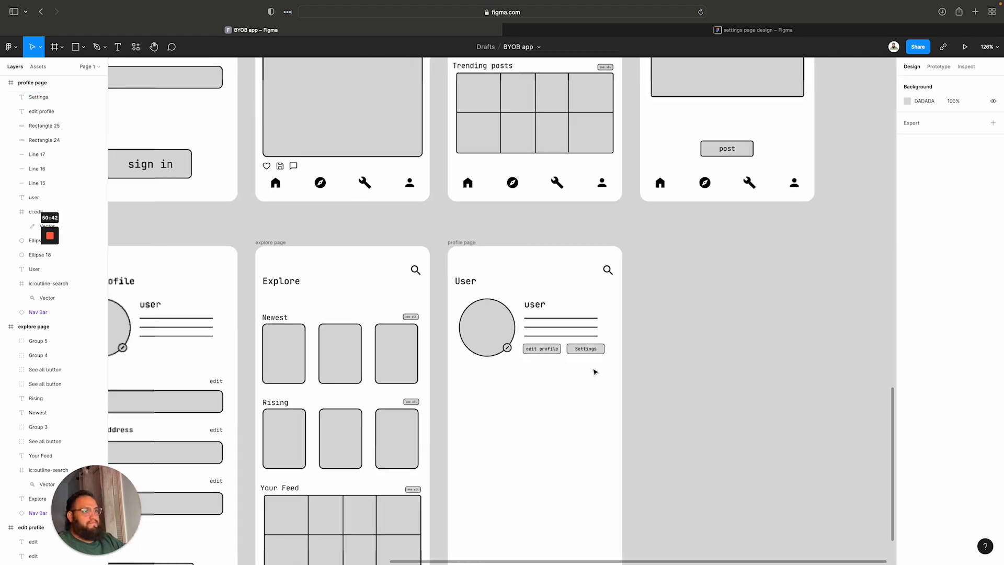
scroll(594, 372, up, 10)
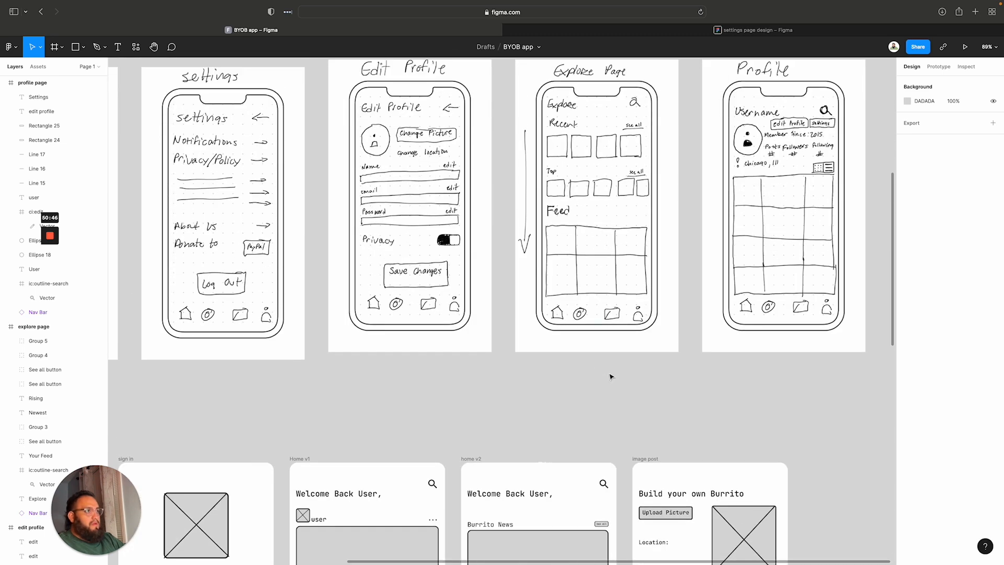
scroll(609, 374, down, 8)
scroll(609, 375, up, 2)
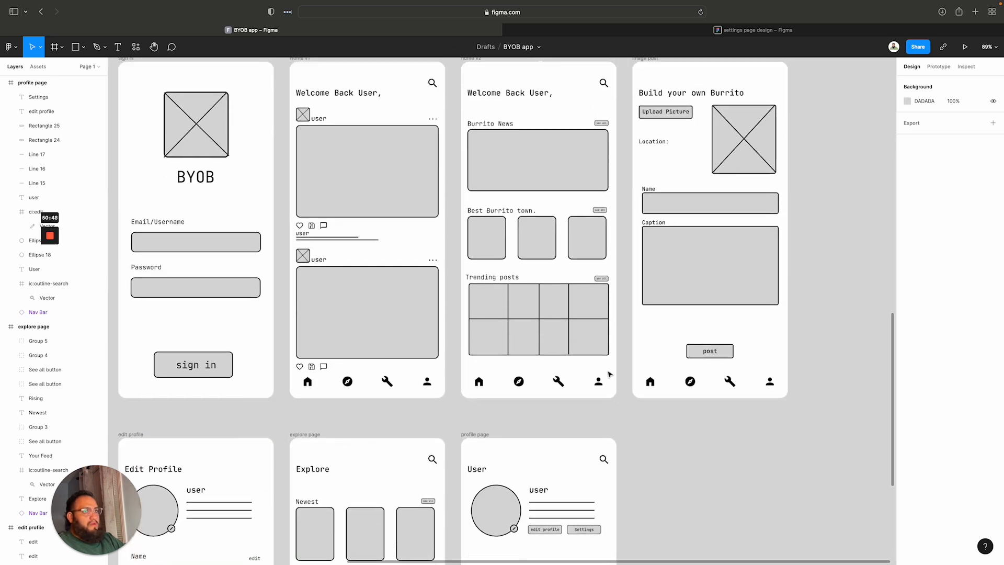
scroll(609, 374, down, 5)
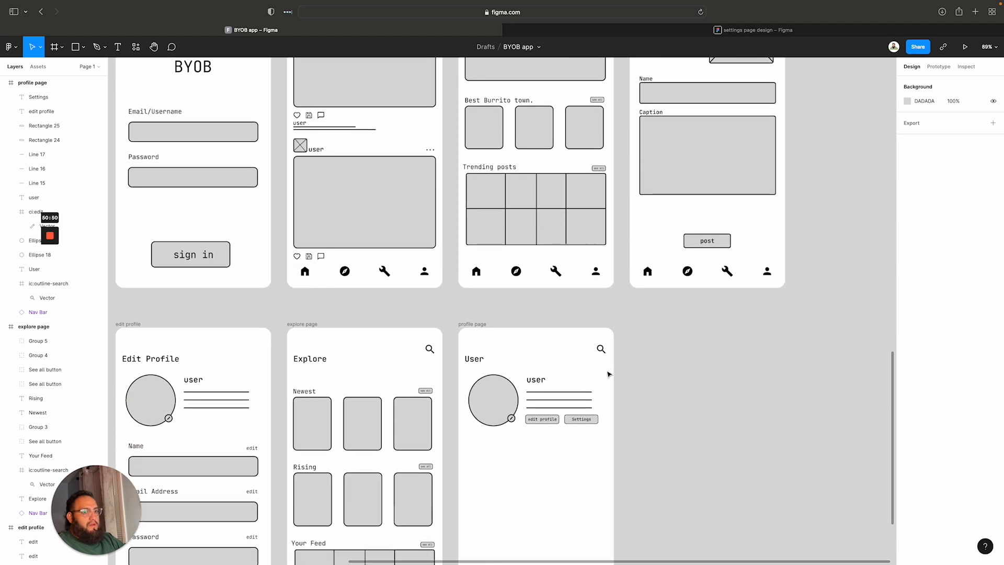
scroll(608, 375, down, 1)
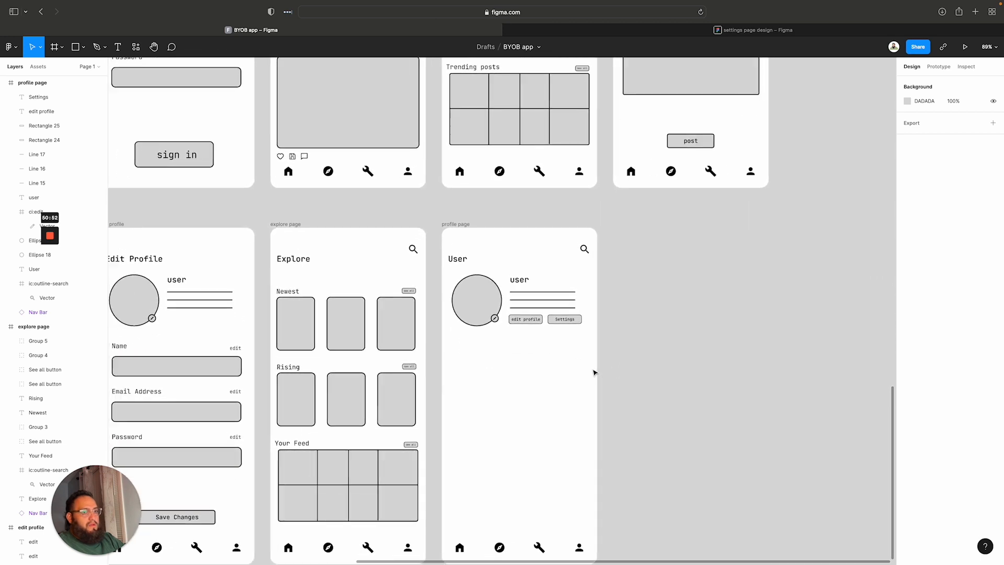
scroll(594, 372, up, 1)
scroll(594, 372, left, 1)
scroll(593, 372, up, 5)
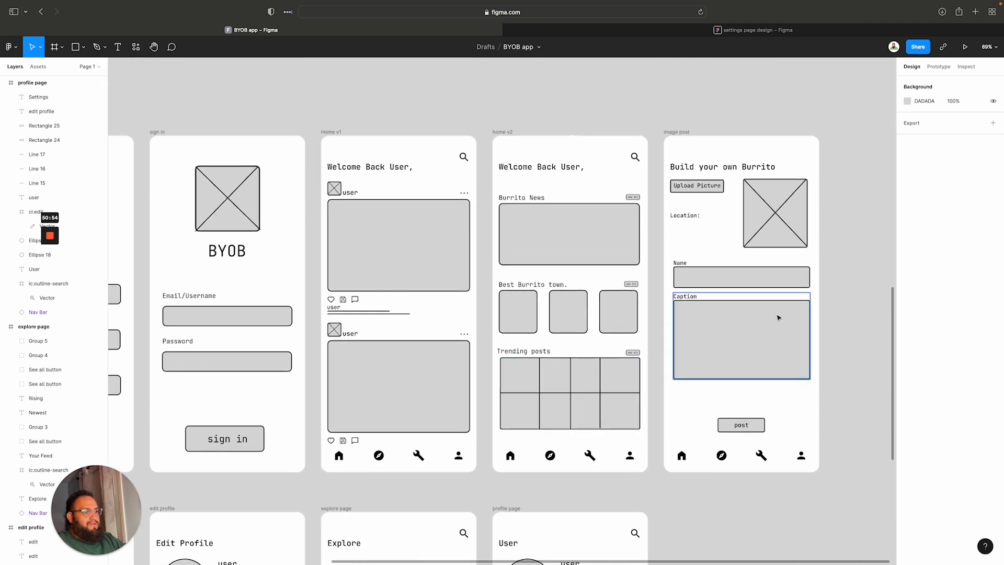
Copy the "Location:" label from the image post page to the profile page and place it just below the profile picture circle
scroll(775, 317, down, 4)
scroll(787, 338, down, 5)
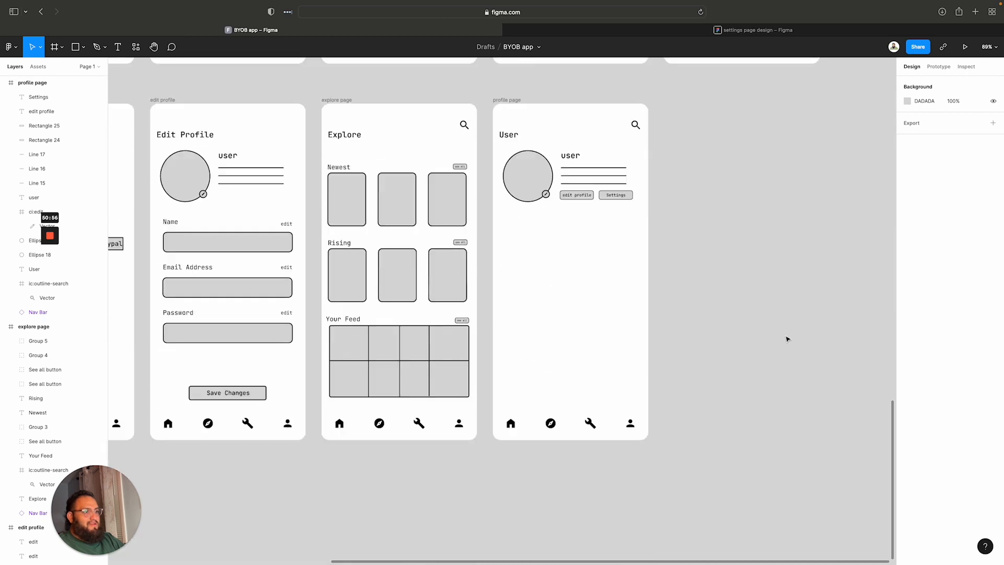
scroll(786, 338, up, 6)
click(685, 112)
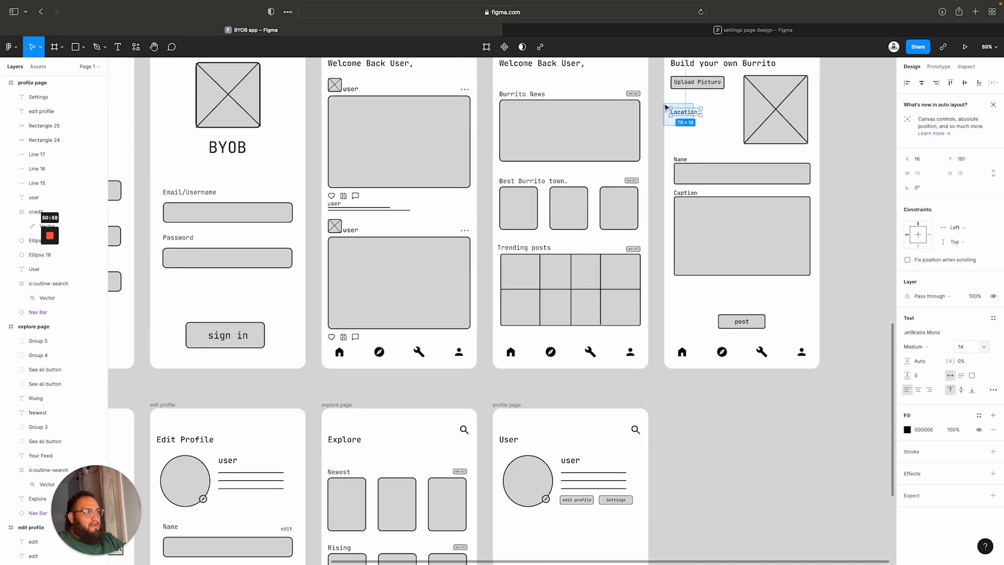
scroll(686, 221, up, 4)
scroll(687, 220, up, 1)
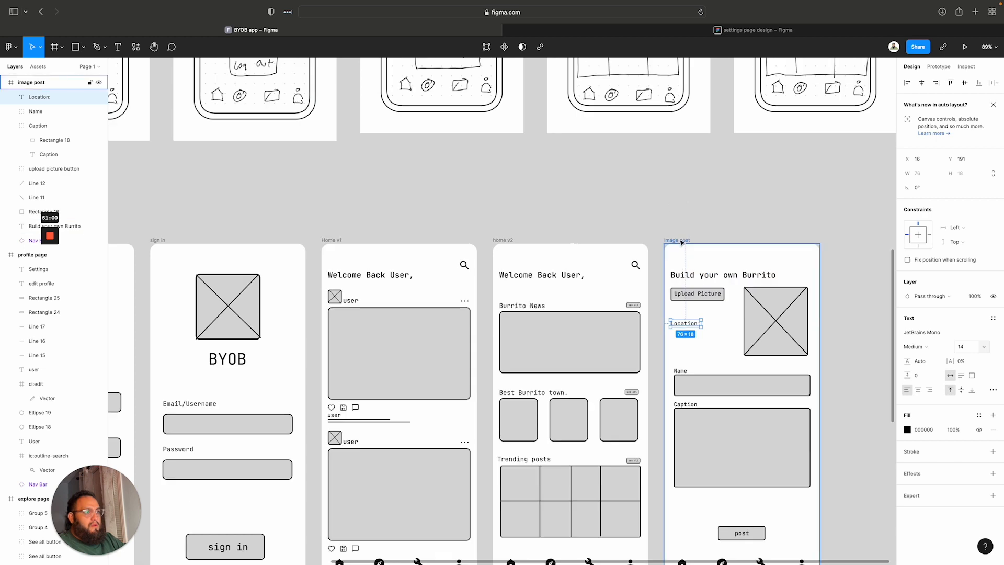
scroll(607, 286, down, 1)
scroll(607, 287, up, 7)
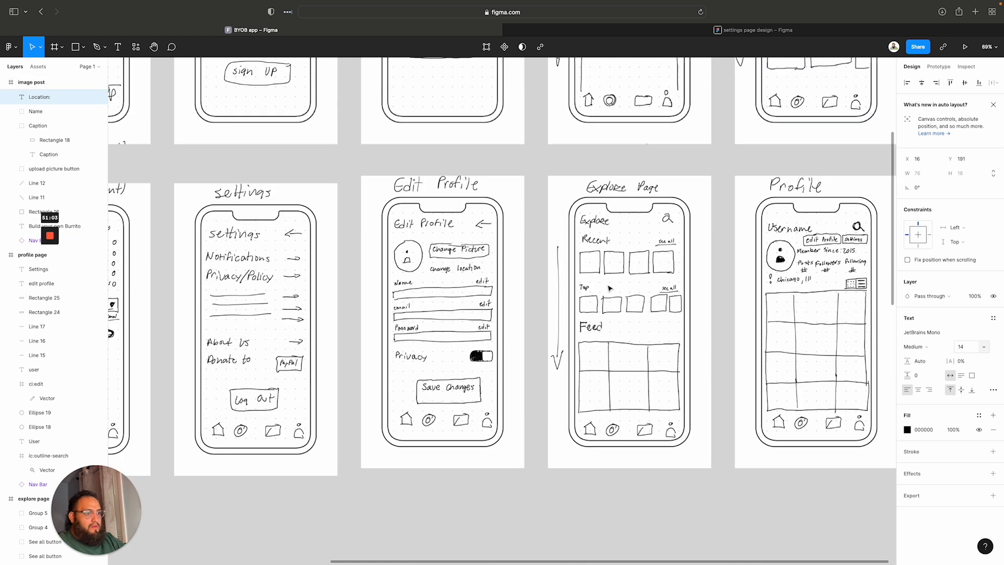
scroll(609, 288, down, 9)
scroll(609, 288, down, 8)
click(517, 325)
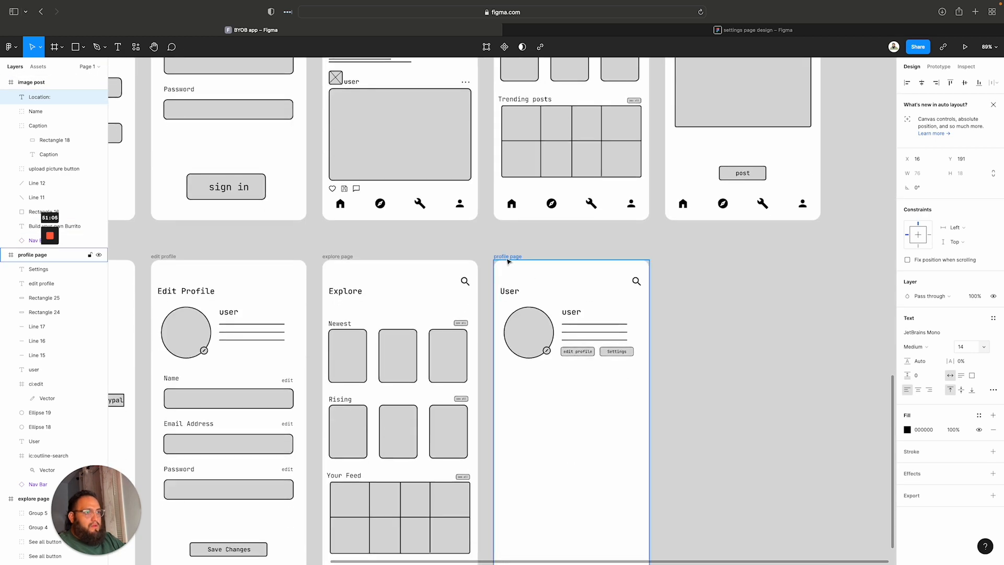
key(super+v)
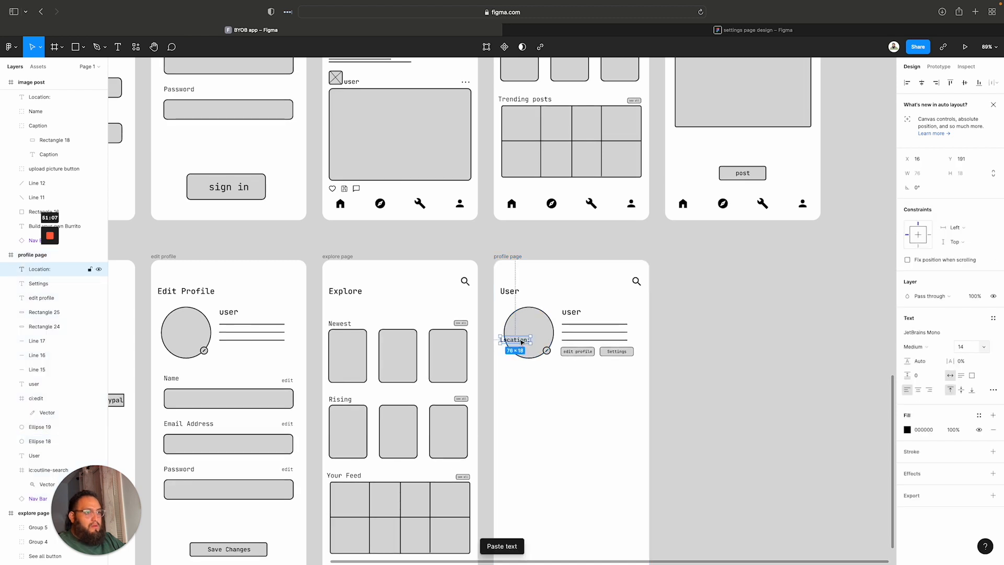
mouse_move(518, 344)
mouse_down()
mouse_move(522, 382)
mouse_move(527, 373)
mouse_up()
Draw a small rectangle opposite the "Location:" label on the profile page and size it to 60 by 20
scroll(787, 343, up, 15)
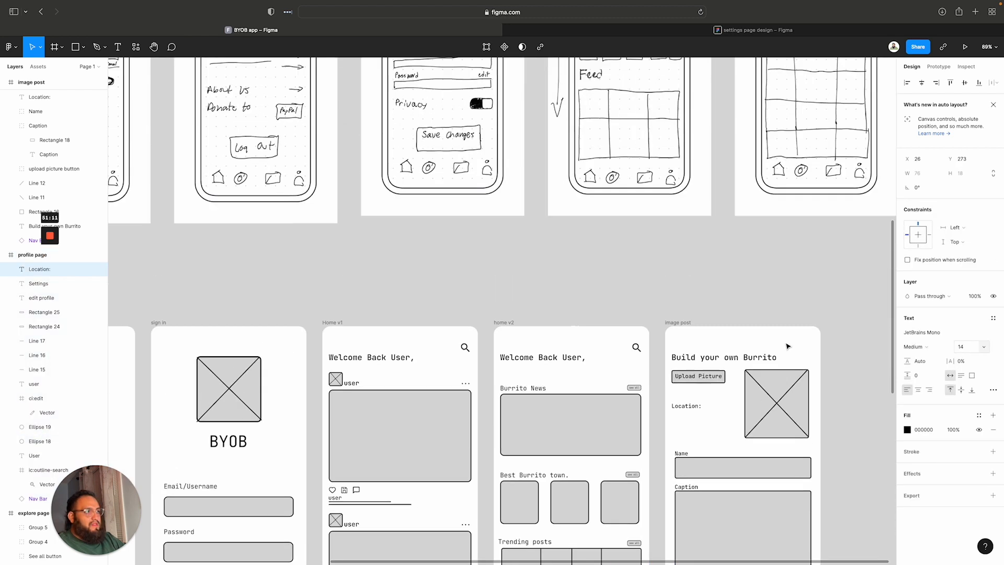
scroll(787, 343, down, 15)
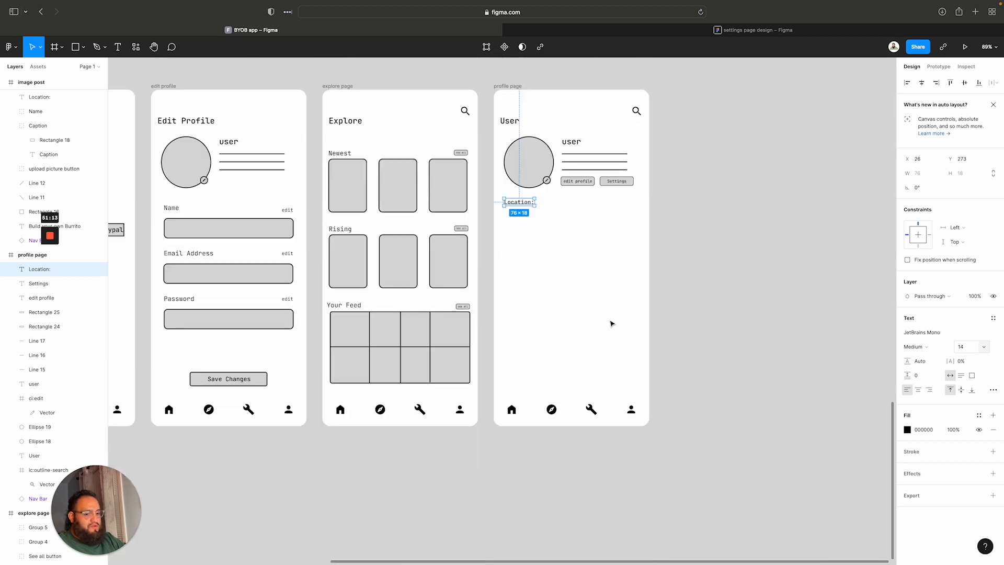
scroll(613, 309, down, 3)
scroll(612, 309, up, 10)
scroll(611, 309, up, 2)
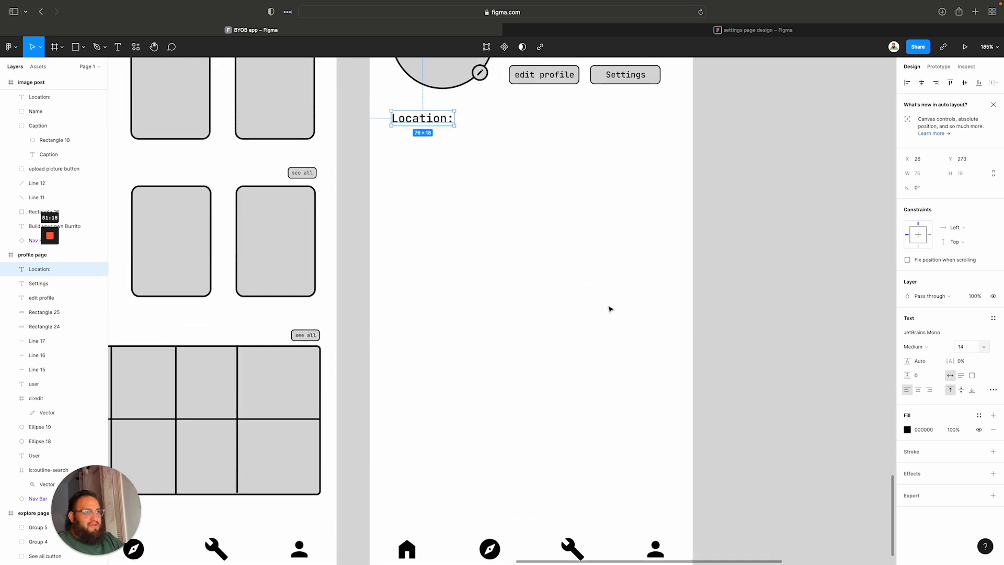
key(r)
mouse_move(597, 172)
mouse_down()
mouse_move(643, 178)
mouse_move(646, 191)
mouse_up()
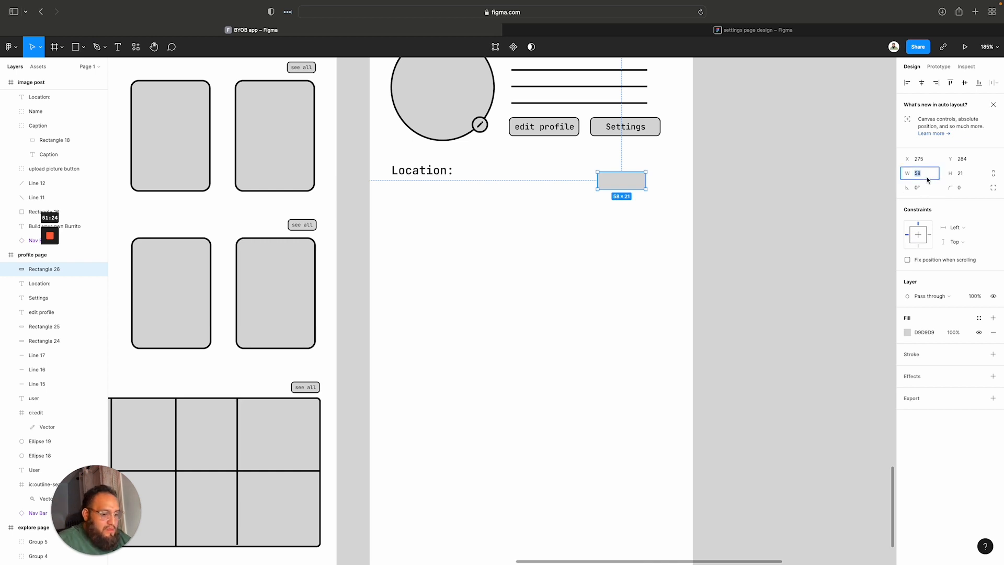
text(60)
key(Tab)
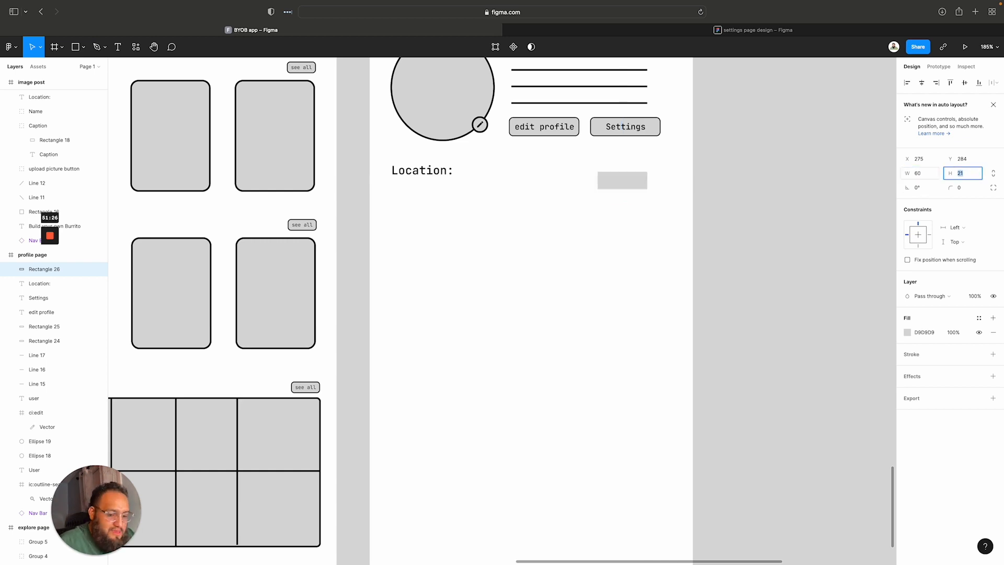
text(20)
key(Return)
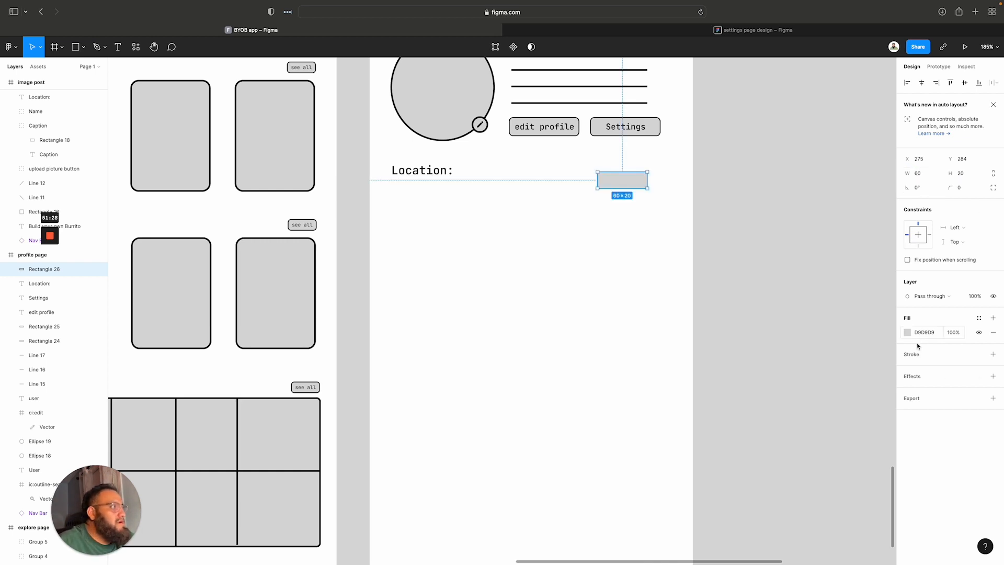
Give the small rectangle a black stroke and a corner radius of 5, and align it beneath the Settings button's right edge
click(914, 354)
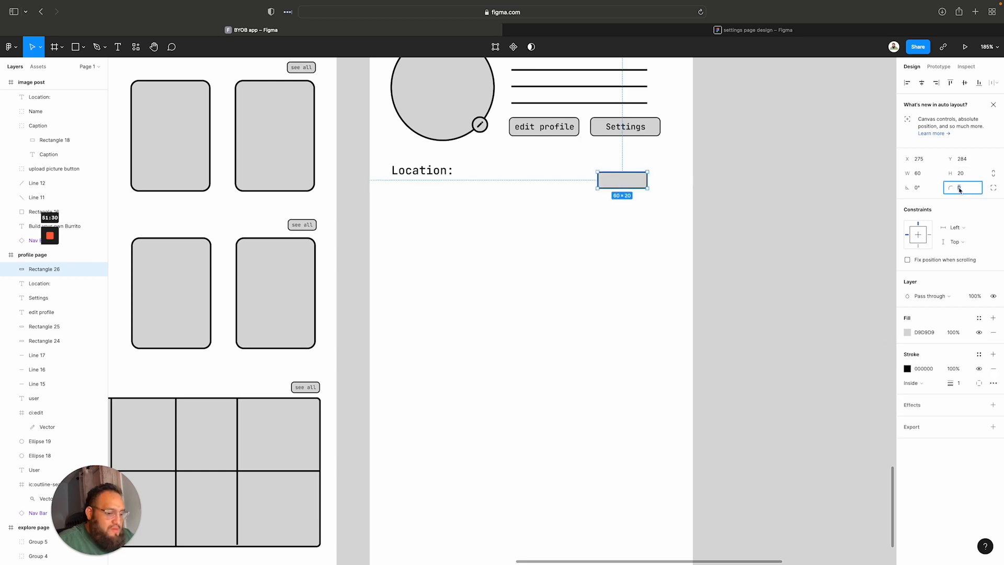
click(858, 182)
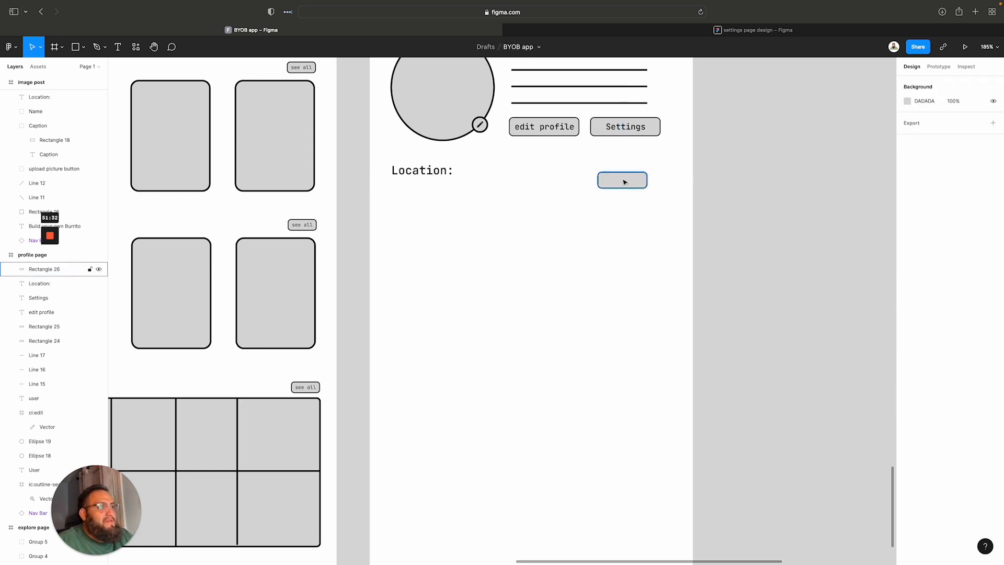
drag(624, 181, 638, 168)
Draw a vertical line through the middle of the small rounded rectangle to split it into two halves
scroll(638, 165, down, 3)
scroll(676, 166, up, 10)
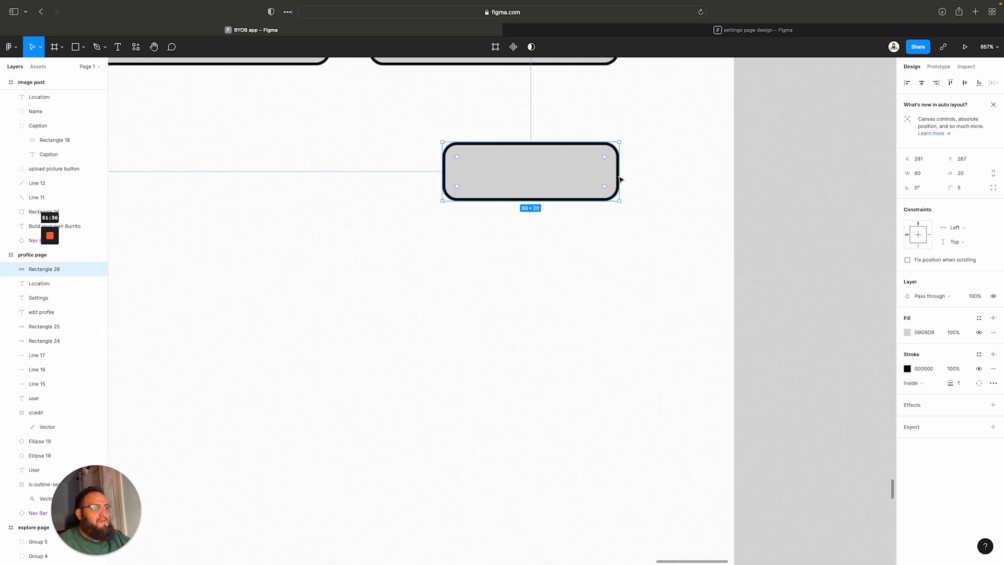
scroll(569, 185, up, 3)
key(l)
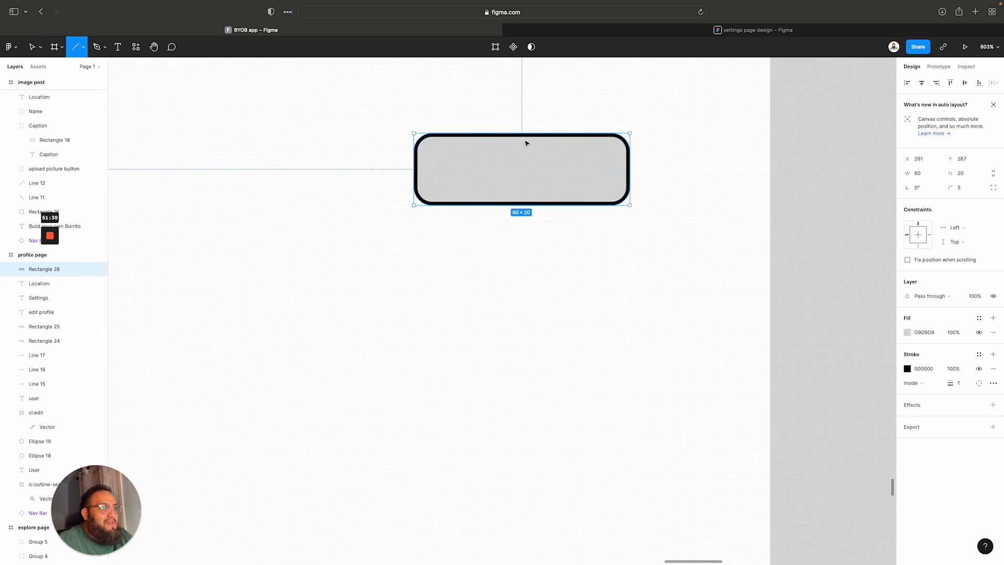
drag(521, 134, 516, 206)
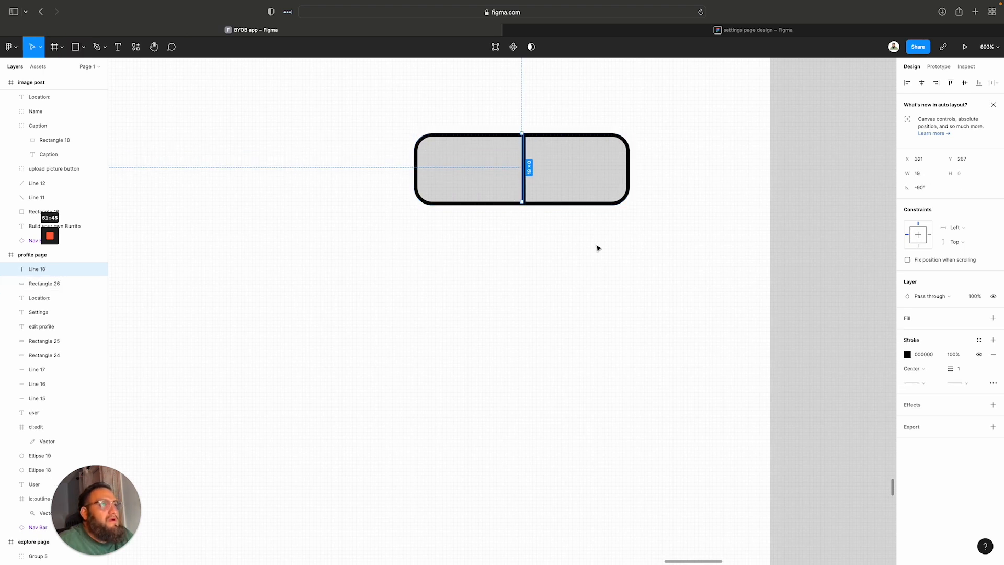
click(597, 247)
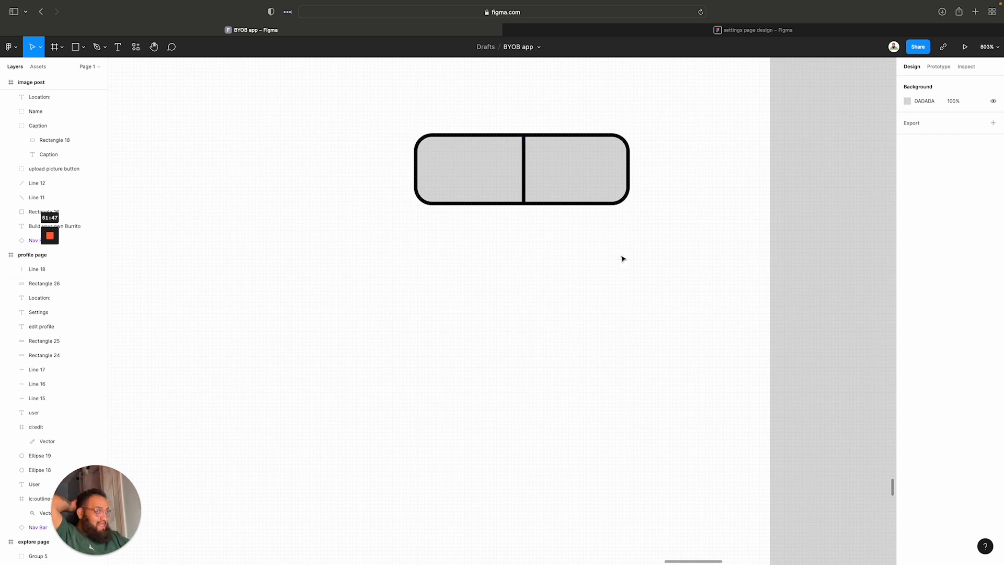
Draw a horizontal line about 22 long in the toggle's right half and duplicate it into three evenly spaced list lines
scroll(622, 257, down, 3)
scroll(623, 257, up, 5)
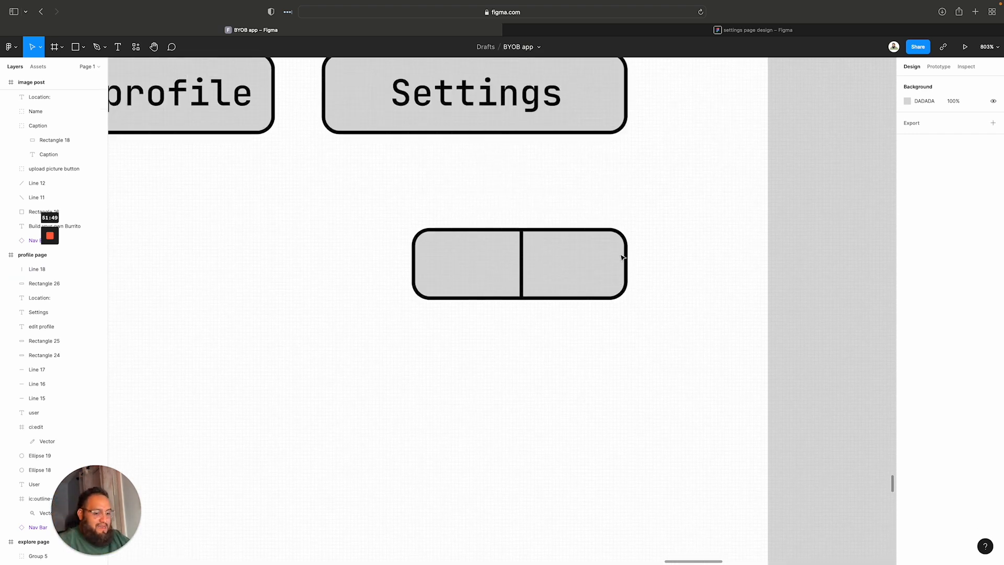
key(r)
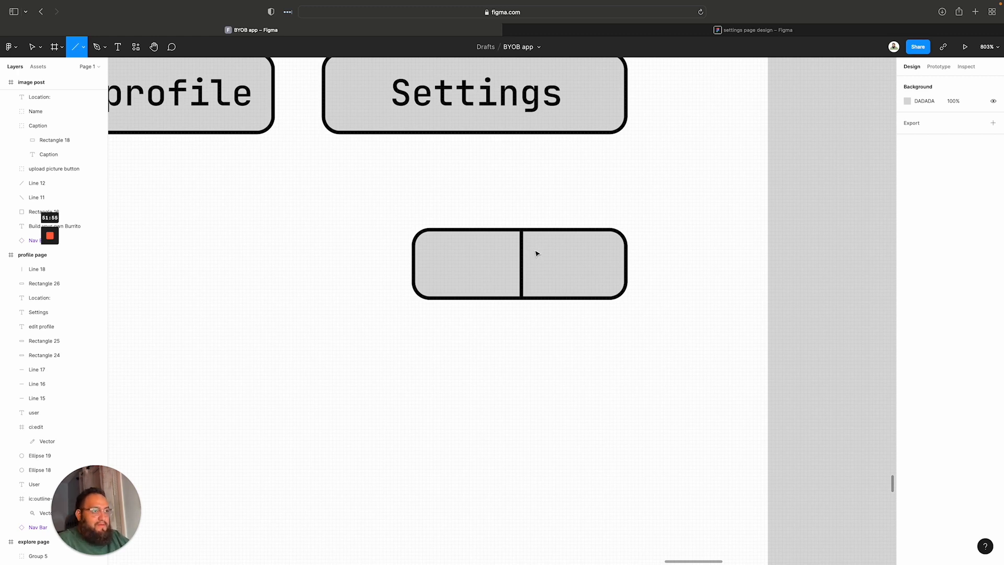
mouse_move(533, 249)
mouse_down()
mouse_move(615, 261)
mouse_move(585, 273)
mouse_move(588, 287)
mouse_up()
key(ctrl+d)
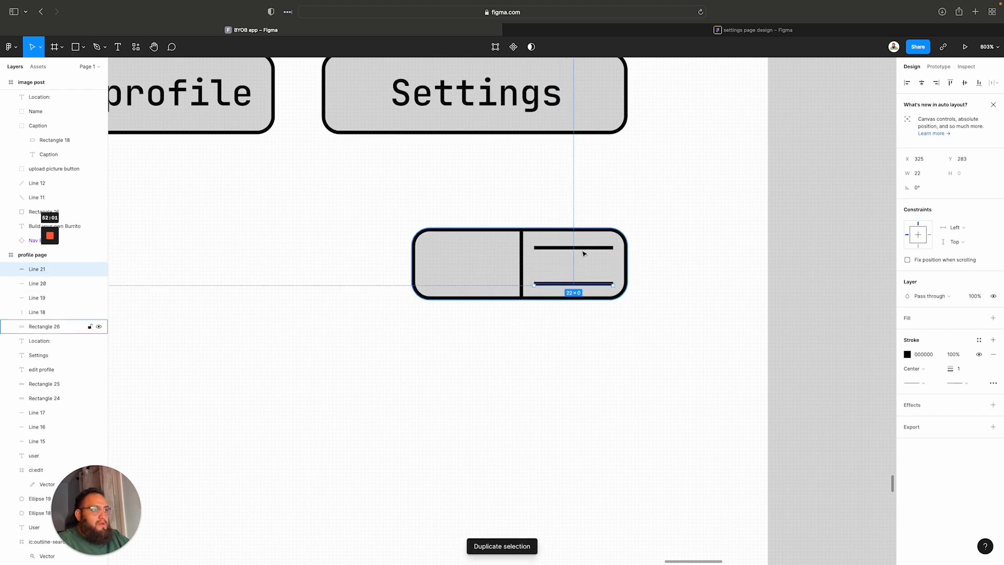
drag(586, 250, 584, 269)
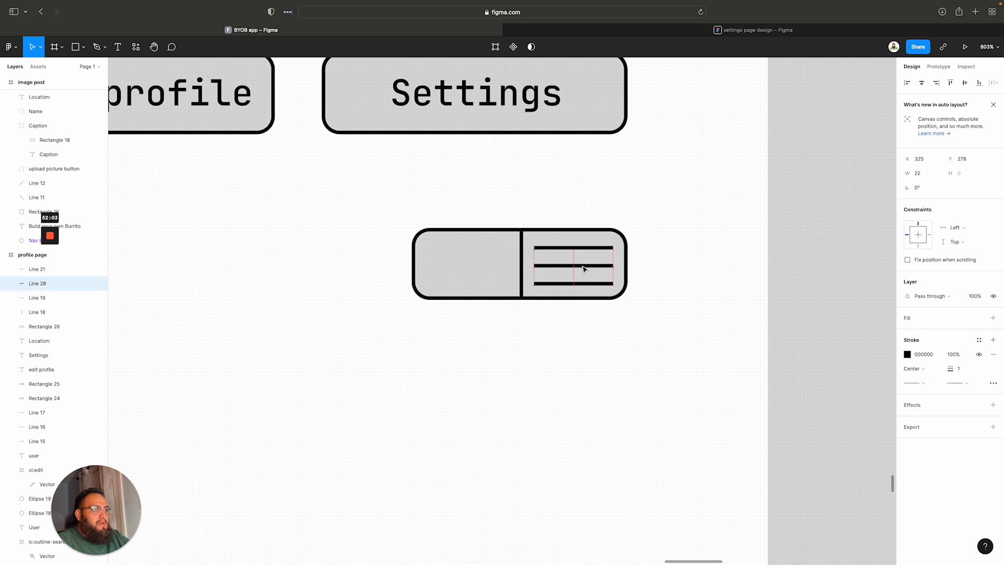
click(613, 359)
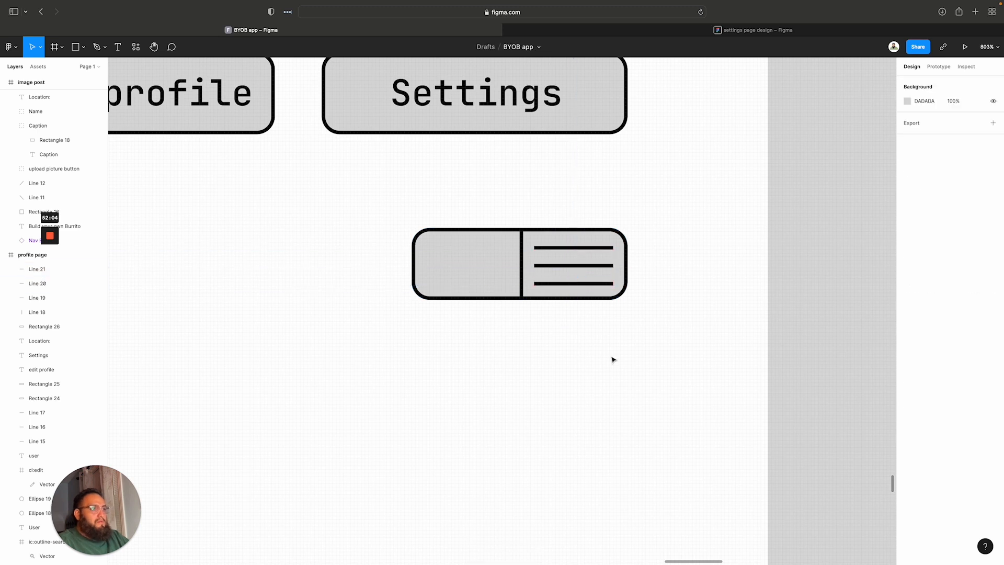
Add a "..." text and place it as a row of dots near the top of the toggle's left half
key(t)
click(437, 270)
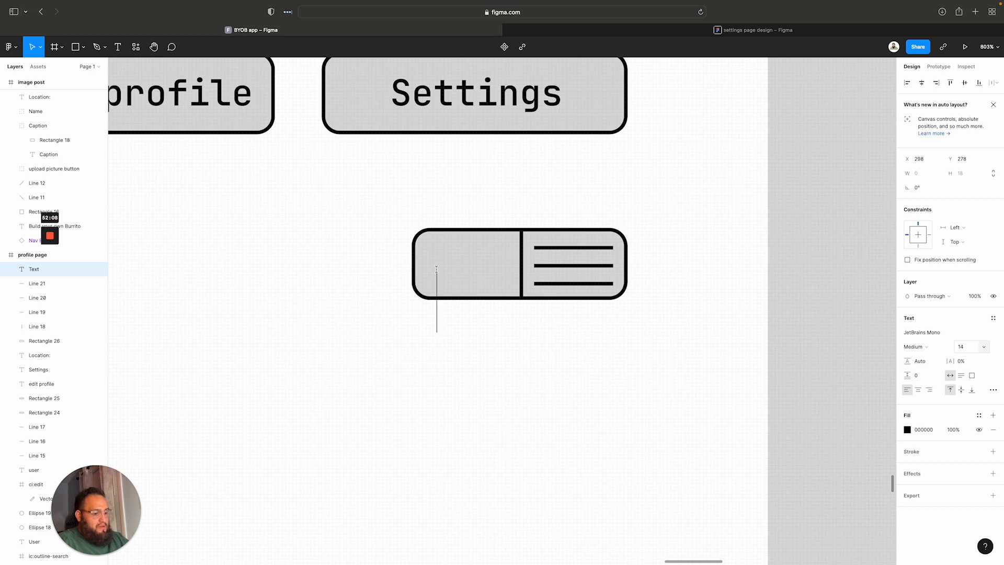
text(...)
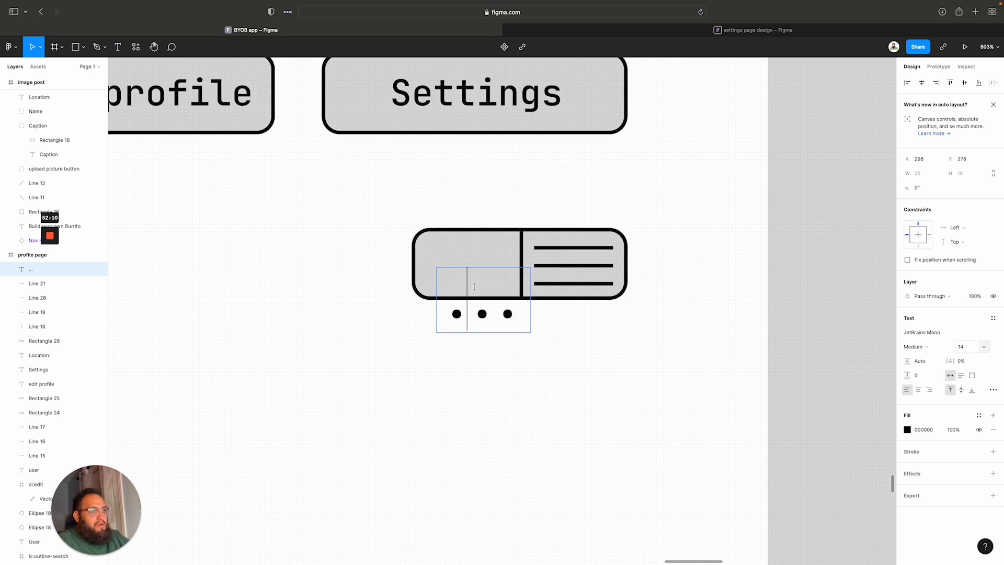
key(Escape)
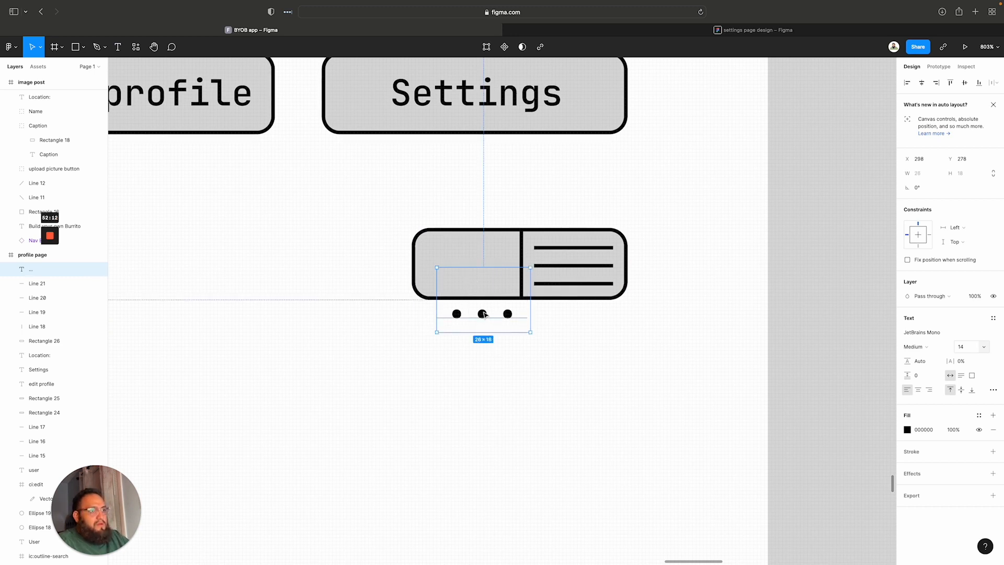
drag(484, 314, 471, 252)
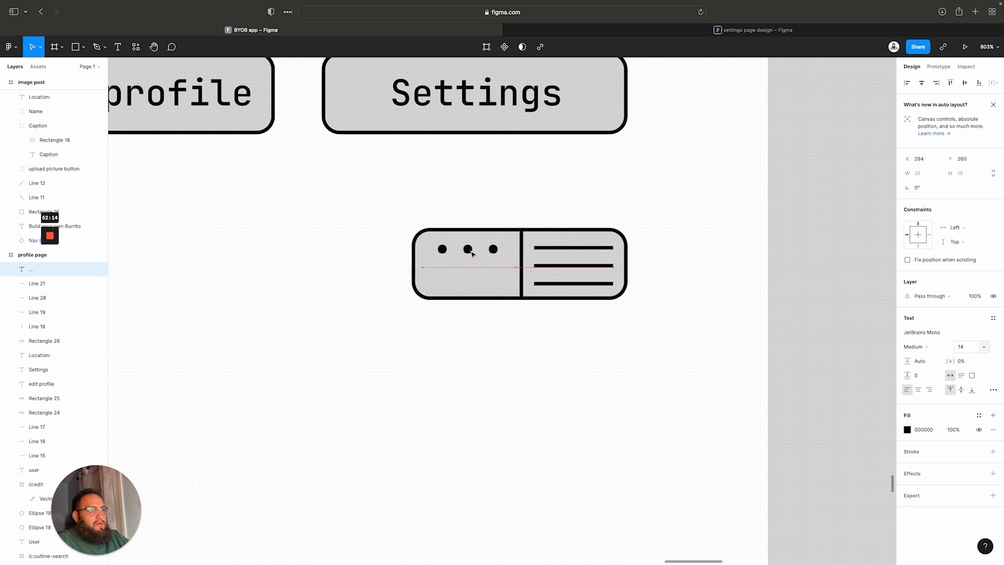
Duplicate the row of dots twice below itself to form a three-by-three grid icon in the toggle's left half
key(super+d)
drag(473, 254, 473, 272)
key(super+d)
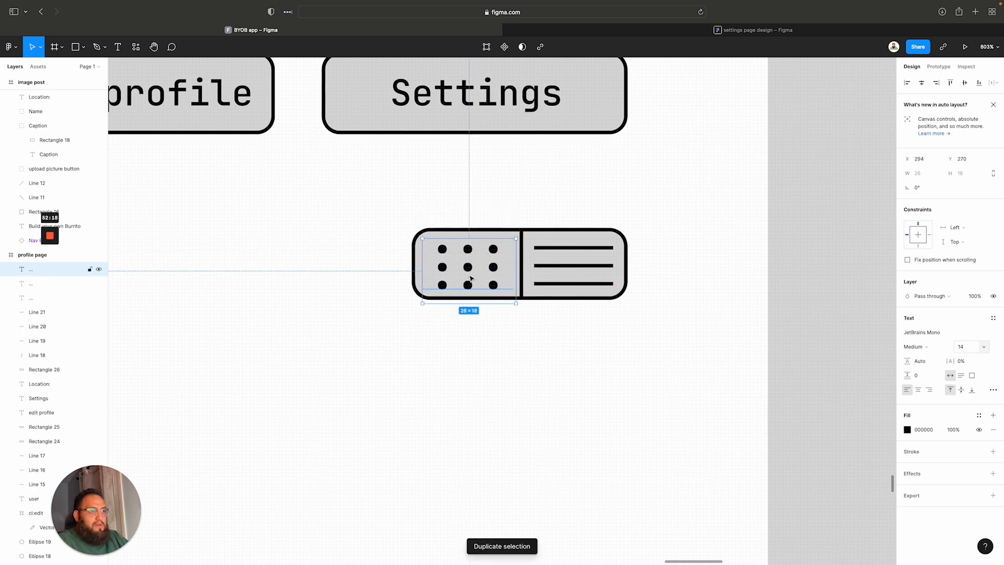
click(484, 337)
Review the profile page with its new view toggle alongside the other wireframe pages
scroll(712, 407, up, 2)
scroll(712, 407, down, 10)
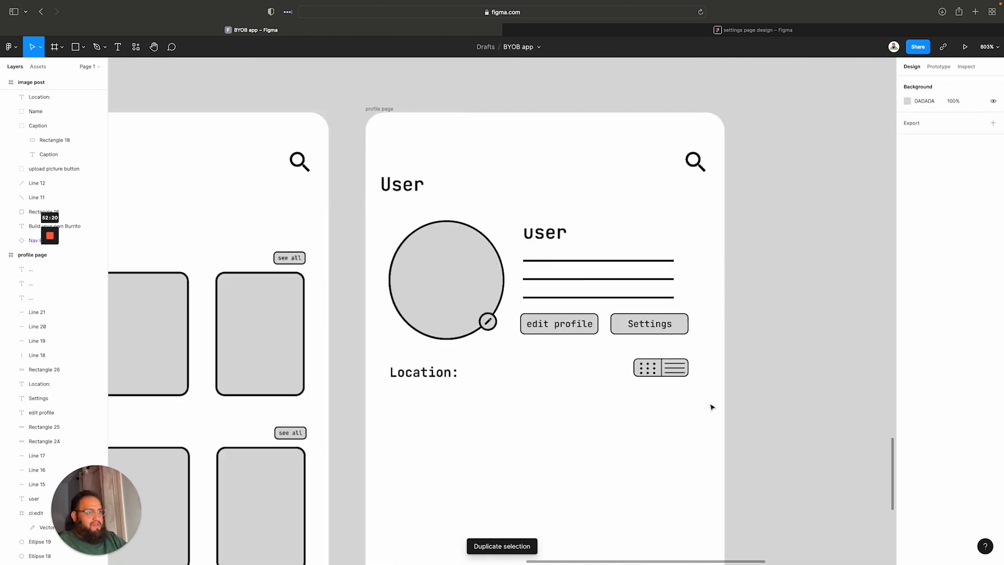
scroll(712, 406, down, 1)
scroll(712, 407, down, 2)
scroll(713, 407, up, 2)
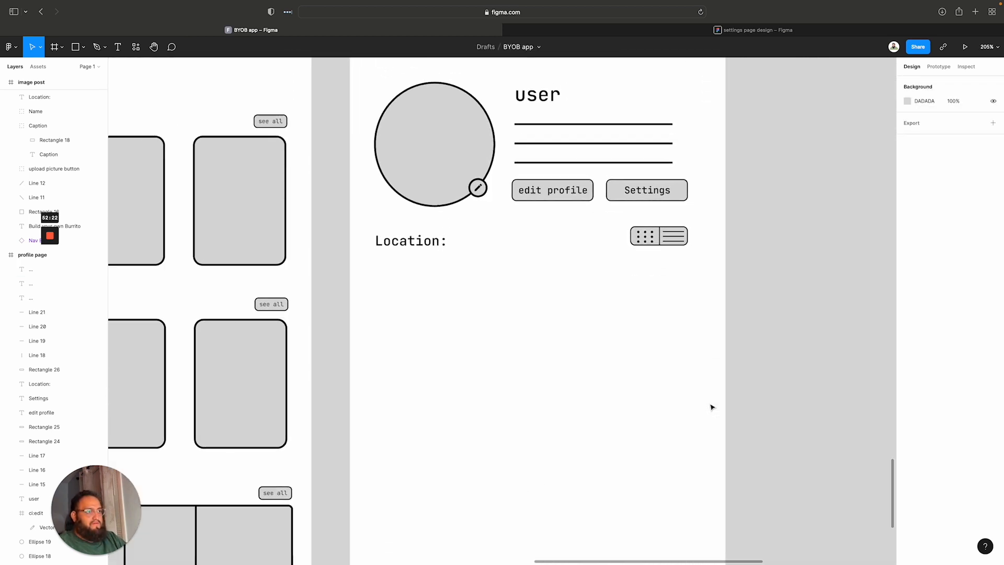
scroll(712, 407, down, 3)
scroll(712, 407, down, 8)
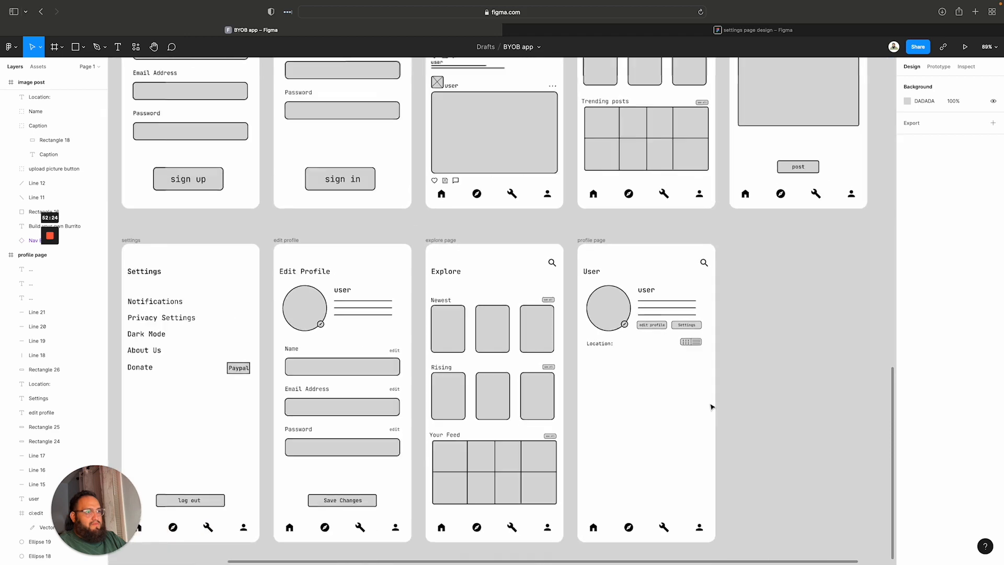
scroll(712, 406, down, 1)
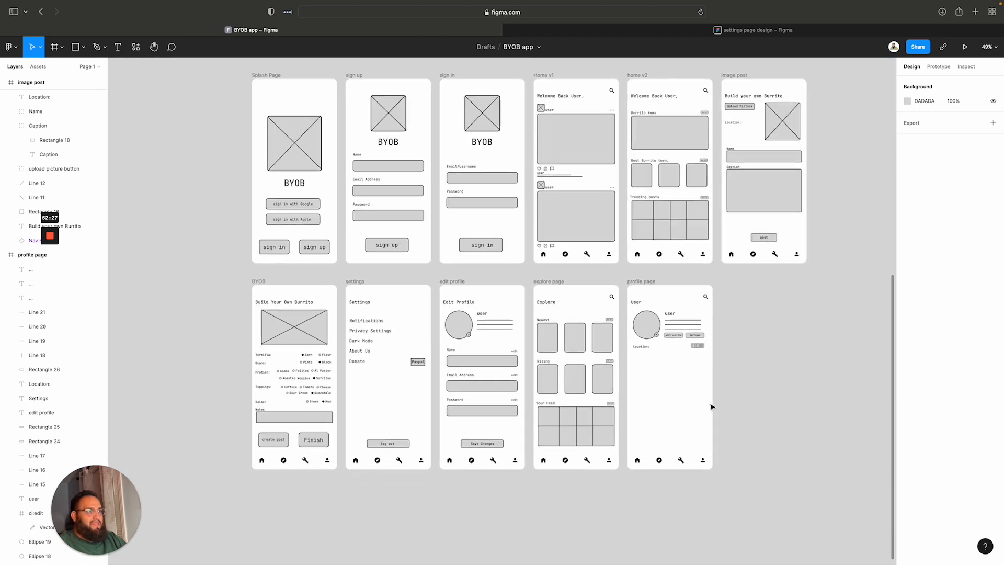
scroll(712, 407, up, 8)
scroll(576, 352, down, 2)
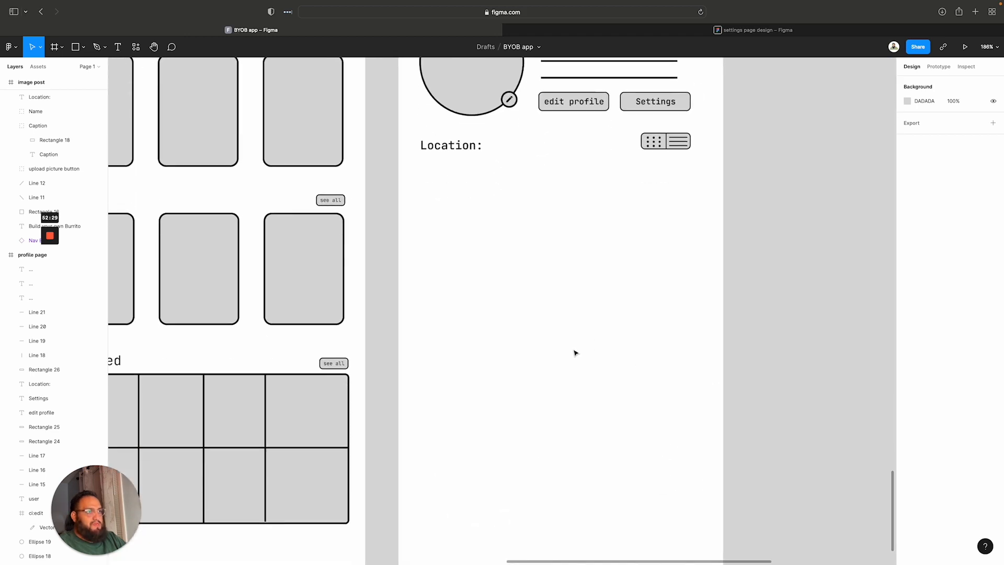
scroll(575, 352, up, 4)
scroll(575, 352, down, 2)
scroll(573, 360, up, 4)
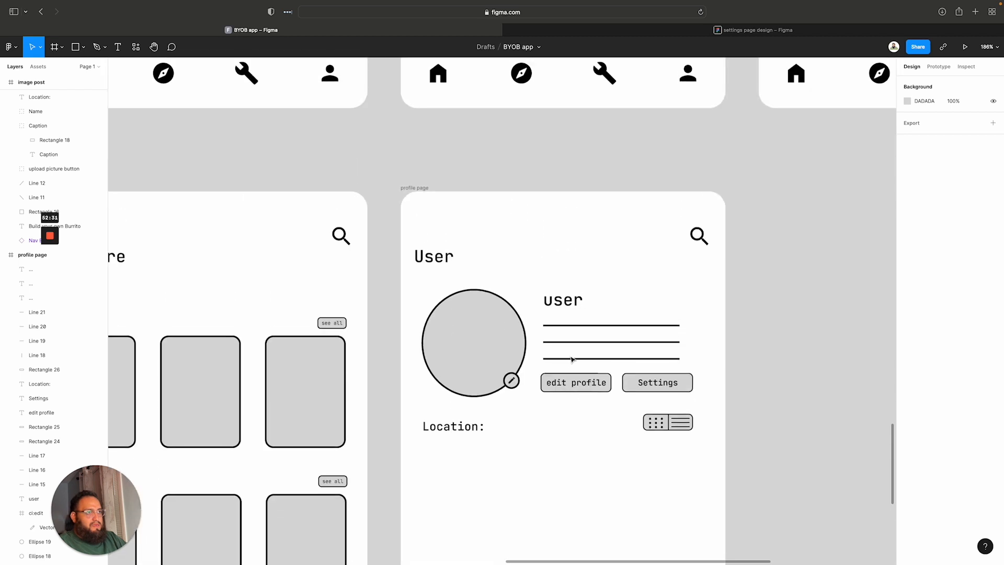
scroll(572, 360, down, 3)
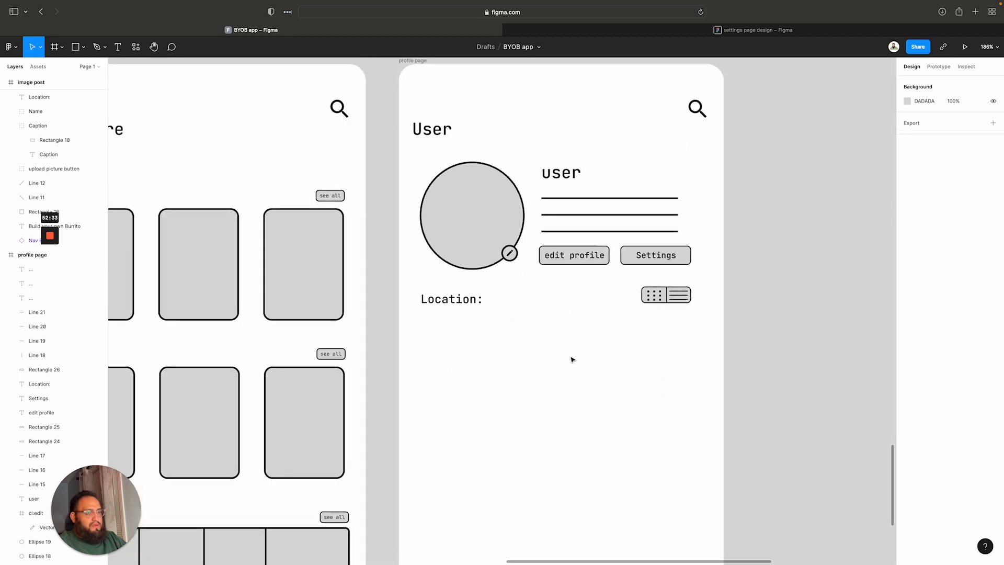
Draw a rectangle about 340 by 387 below the location label and view toggle on the profile page
scroll(573, 359, down, 3)
scroll(572, 360, down, 4)
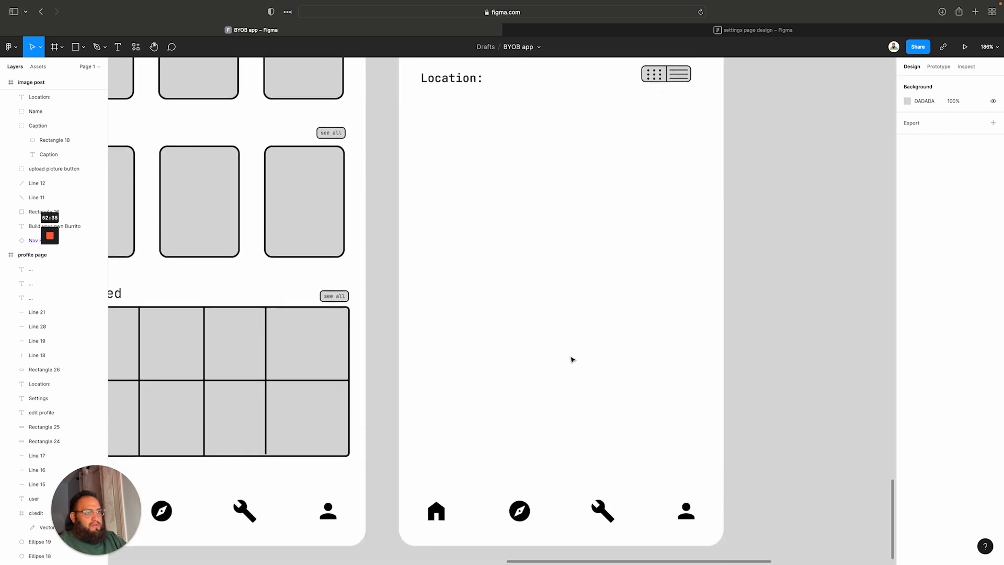
scroll(573, 360, up, 7)
scroll(573, 360, down, 8)
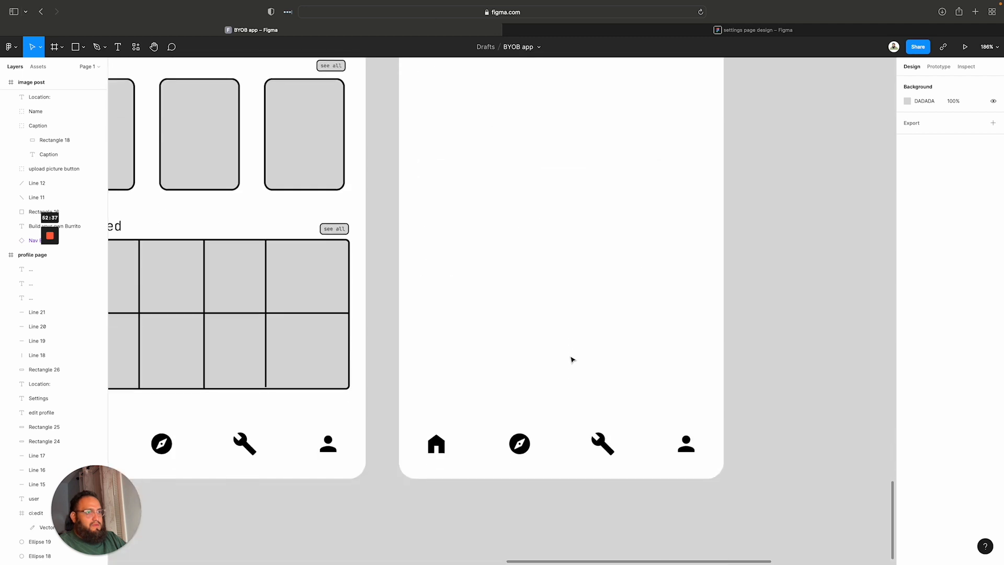
scroll(572, 360, up, 5)
scroll(573, 359, down, 1)
scroll(573, 360, up, 2)
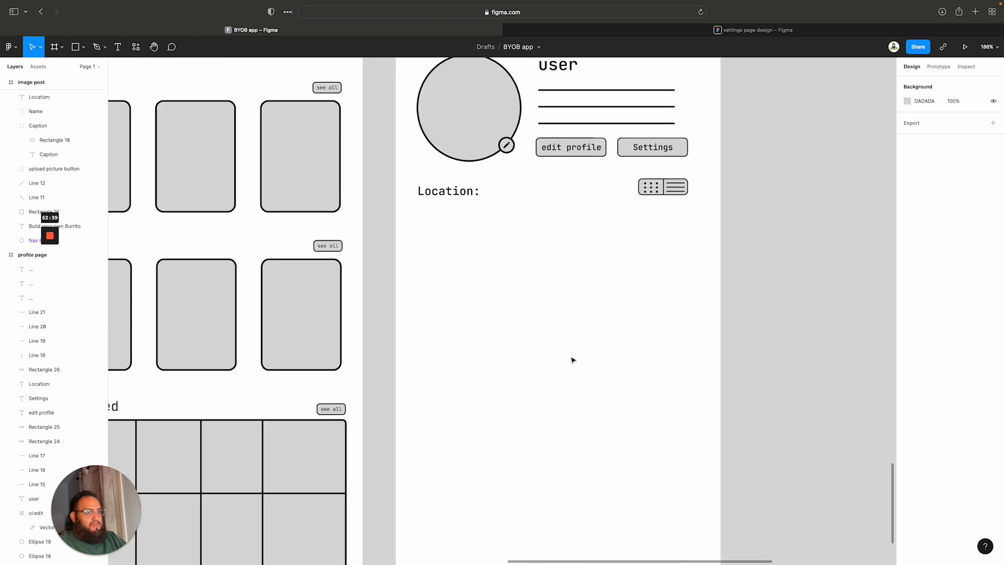
key(r)
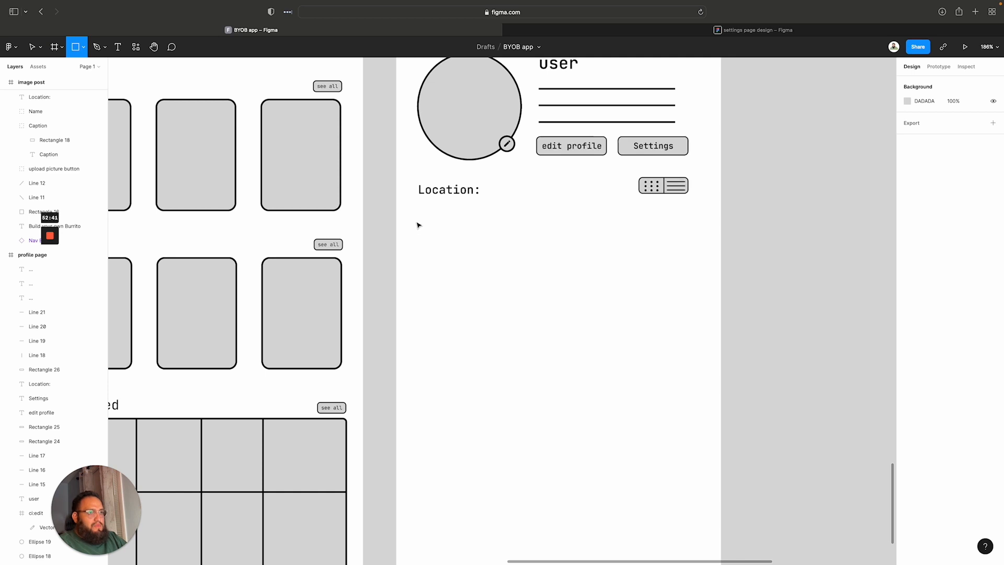
drag(414, 218, 698, 540)
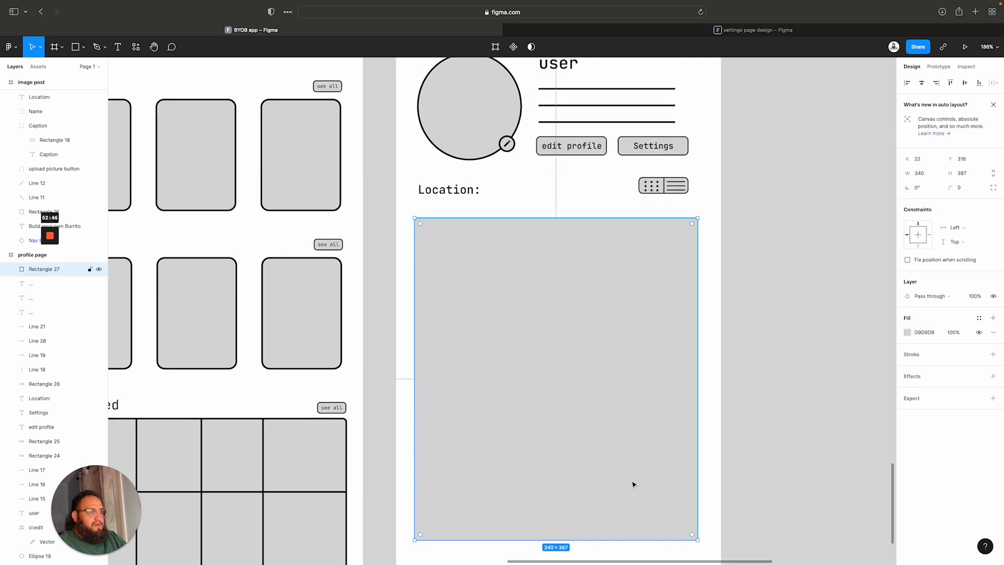
Move the new rectangle down slightly and stretch its lower and upper edges to a height of about 442
scroll(631, 483, down, 2)
scroll(631, 483, down, 1)
drag(551, 285, 554, 311)
scroll(554, 312, down, 1)
scroll(553, 313, up, 1)
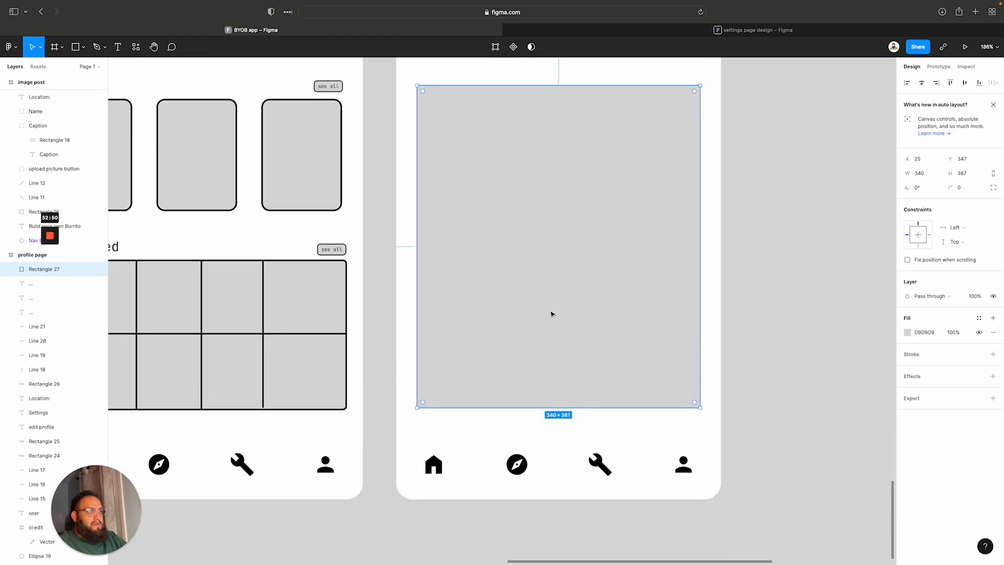
scroll(553, 313, down, 1)
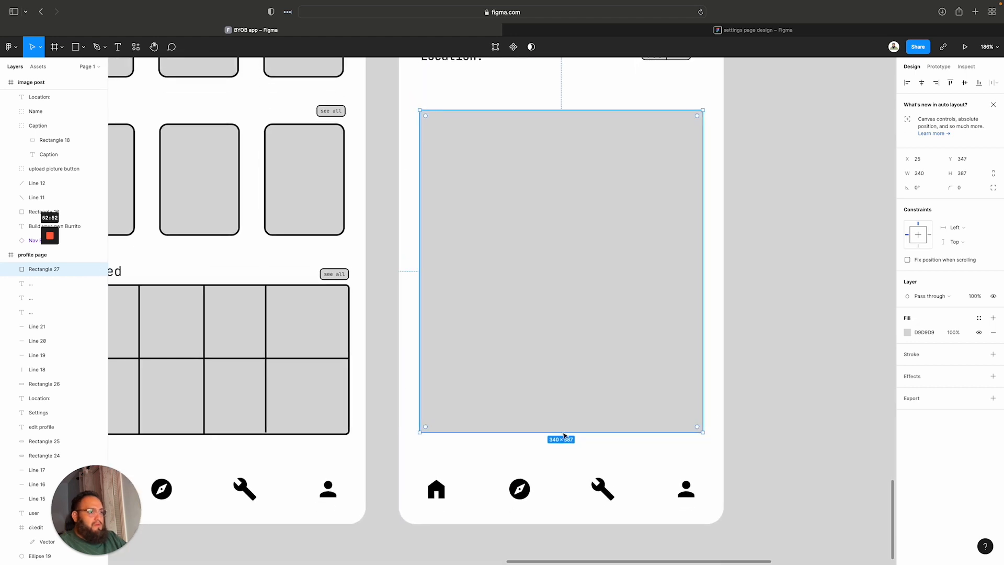
drag(564, 434, 562, 454)
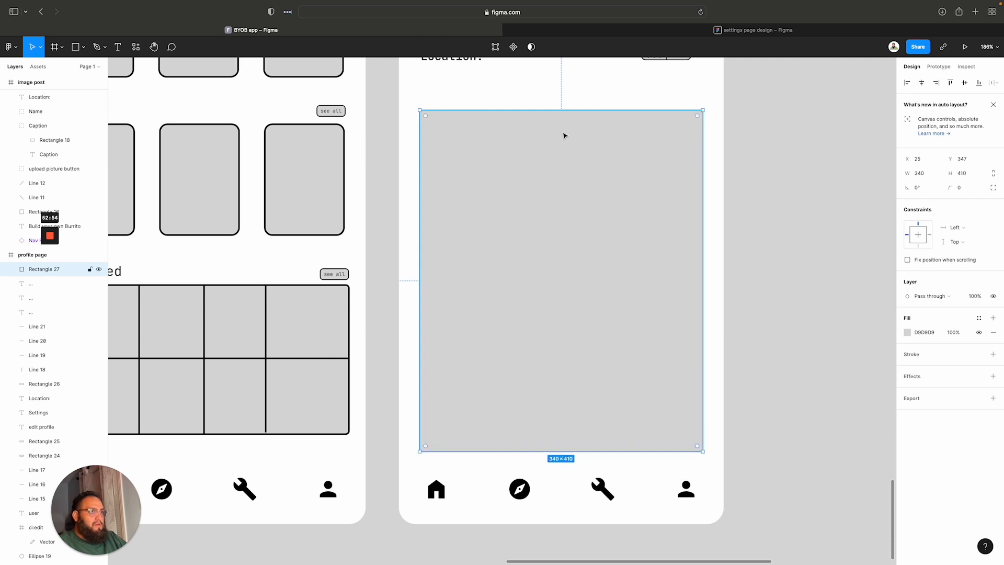
drag(559, 112, 560, 87)
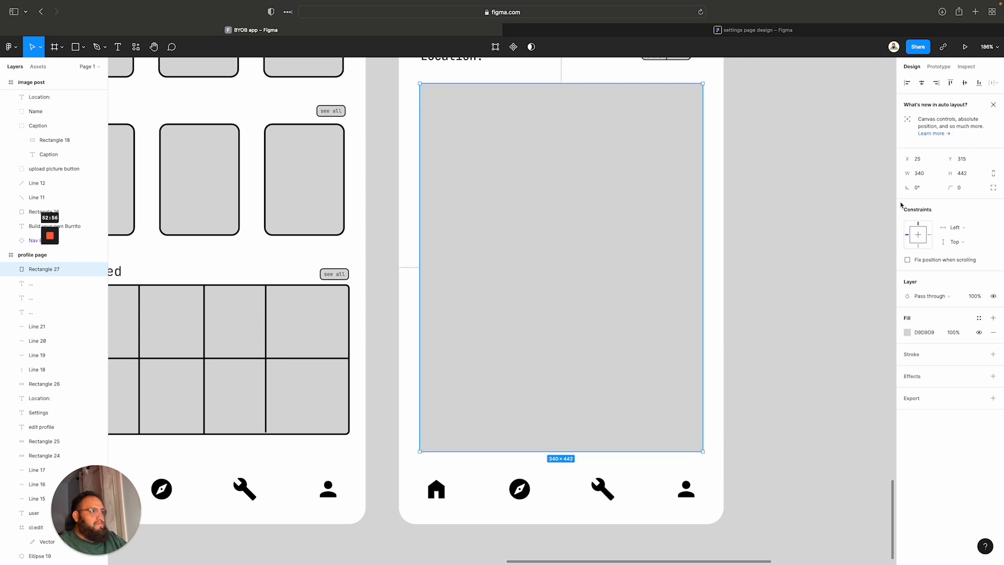
Give the large rectangle a black inside stroke of weight 2 and a corner radius of 5
click(921, 361)
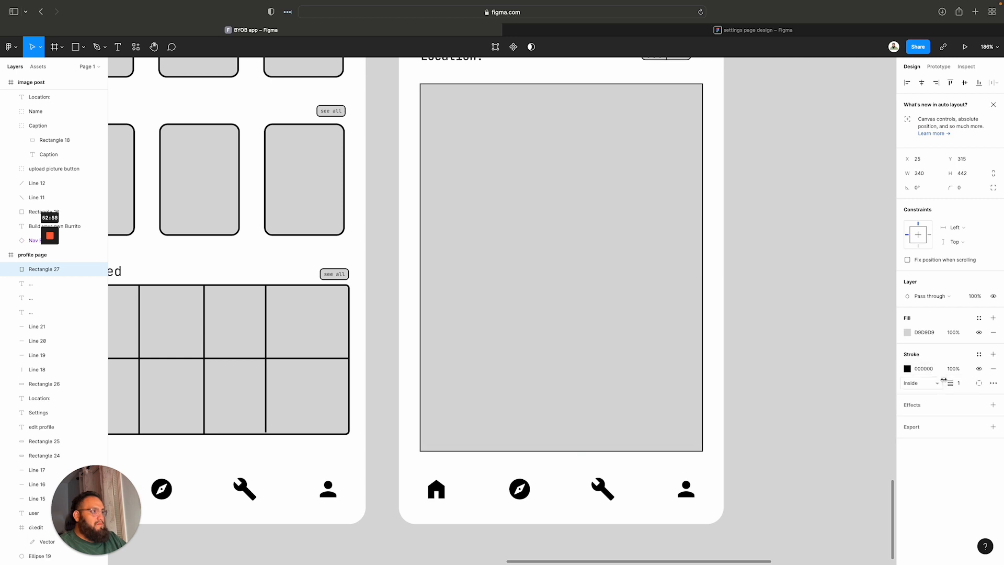
drag(950, 383, 952, 383)
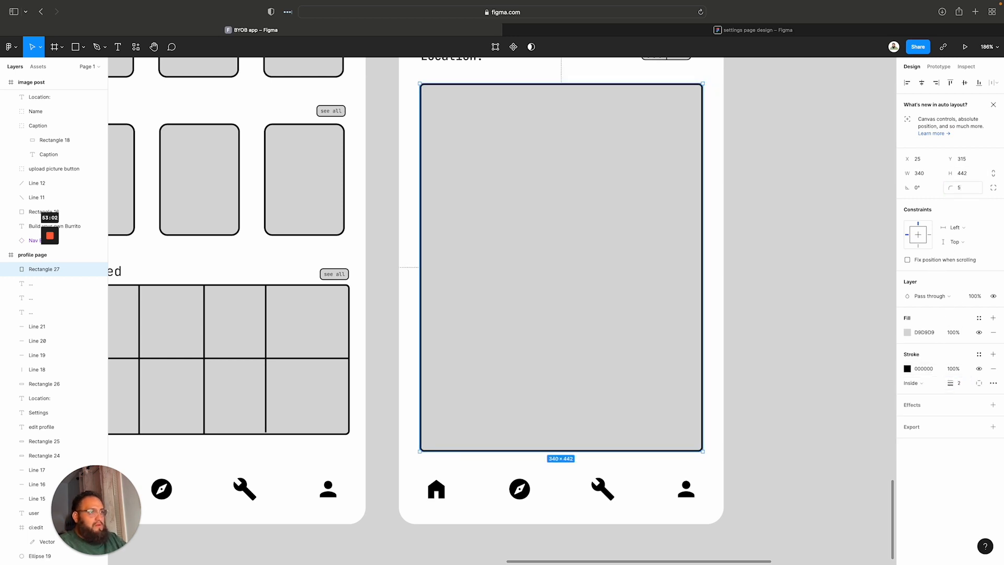
click(782, 217)
Draw a horizontal line about 341 long across the upper third of the large rectangle with a stroke weight of 2
scroll(666, 231, down, 1)
scroll(666, 231, up, 4)
click(630, 322)
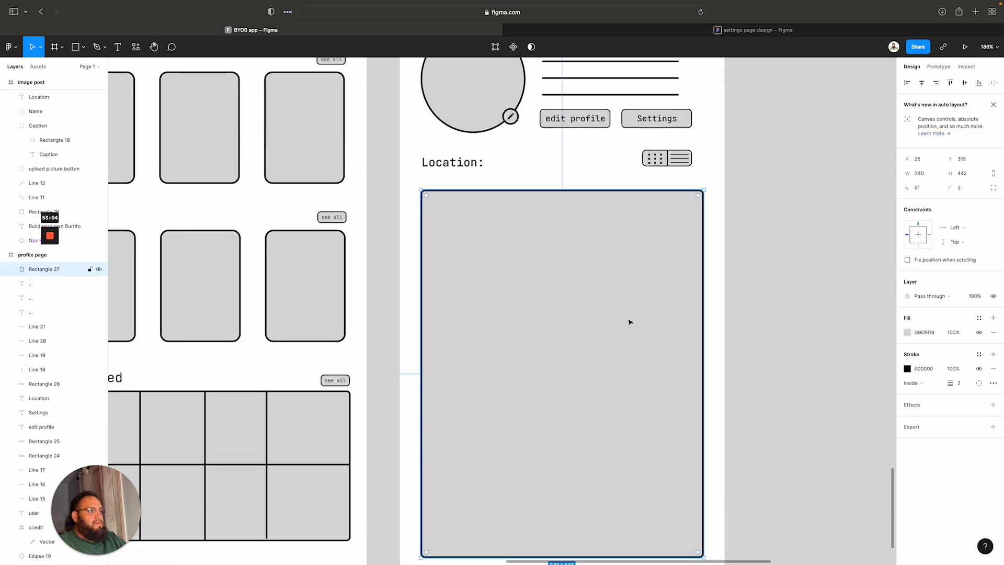
scroll(800, 159, up, 1)
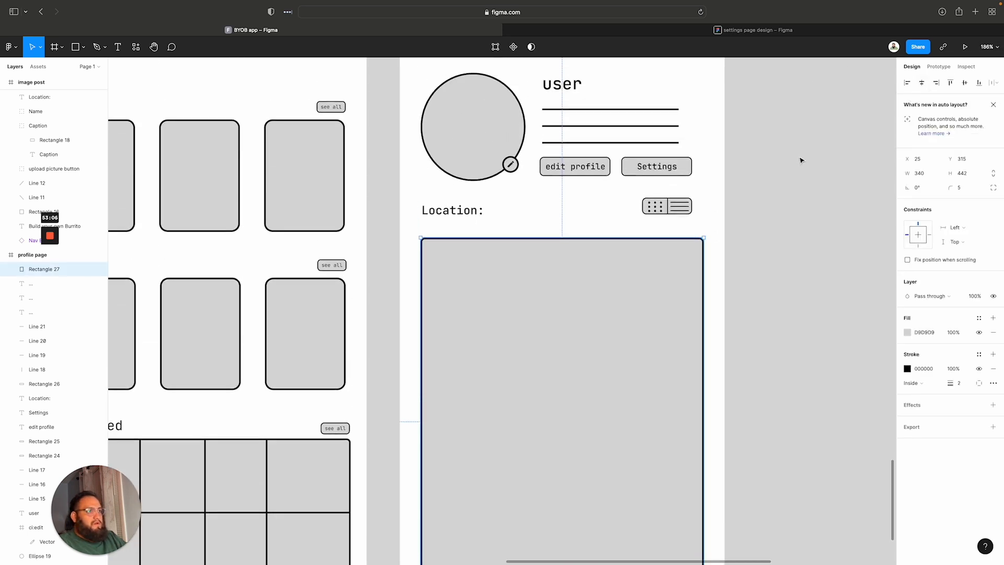
scroll(800, 159, down, 2)
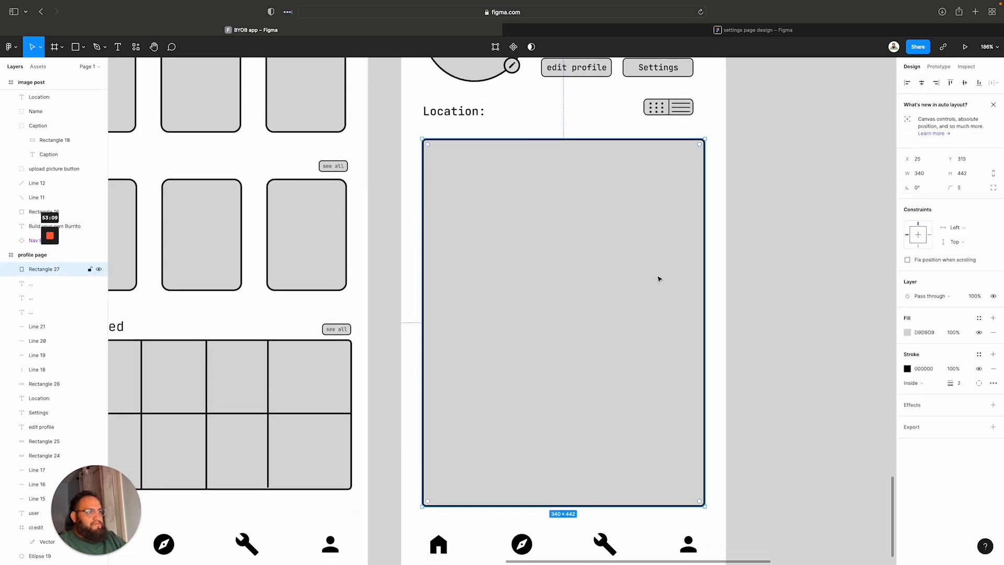
key(l)
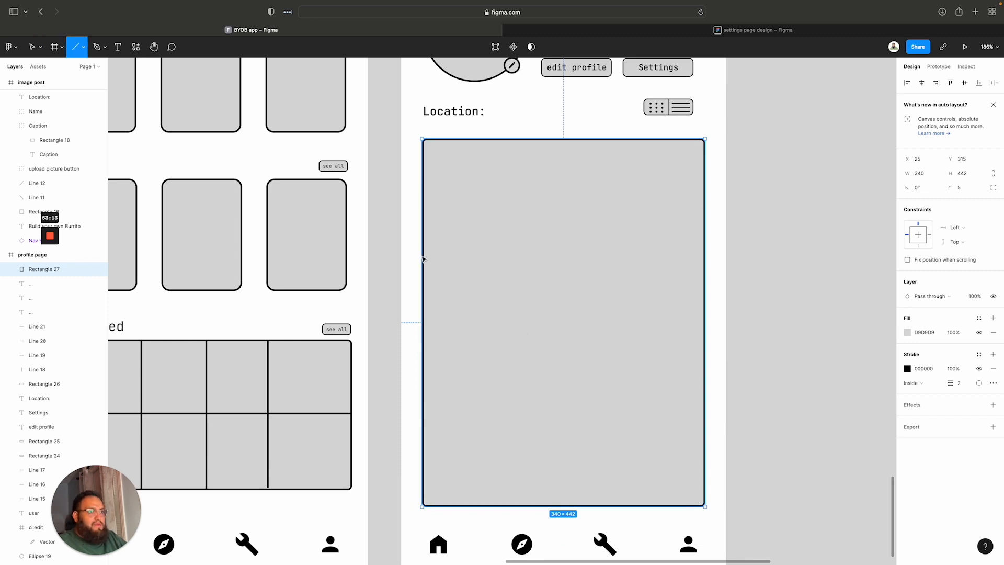
drag(424, 259, 706, 276)
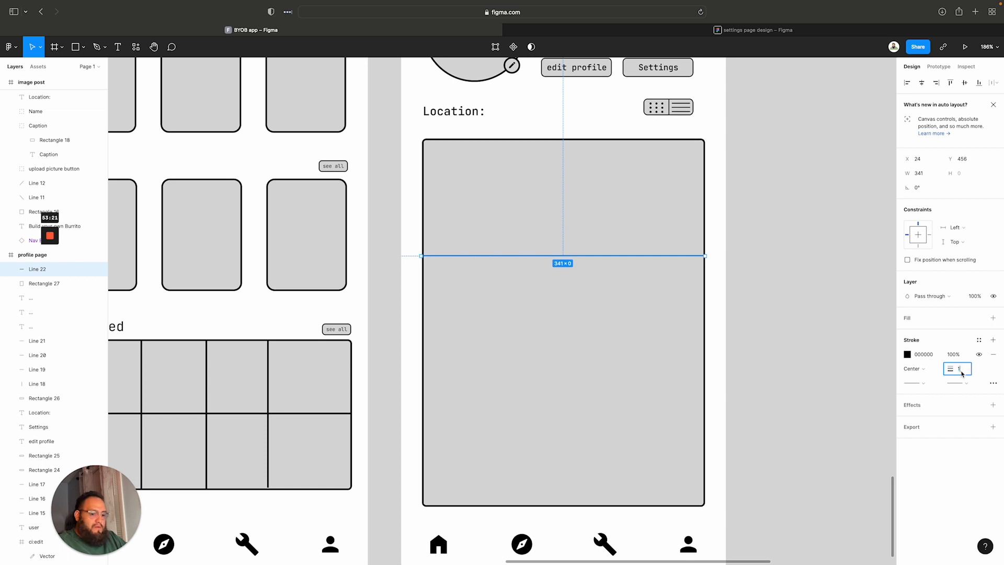
key(Return)
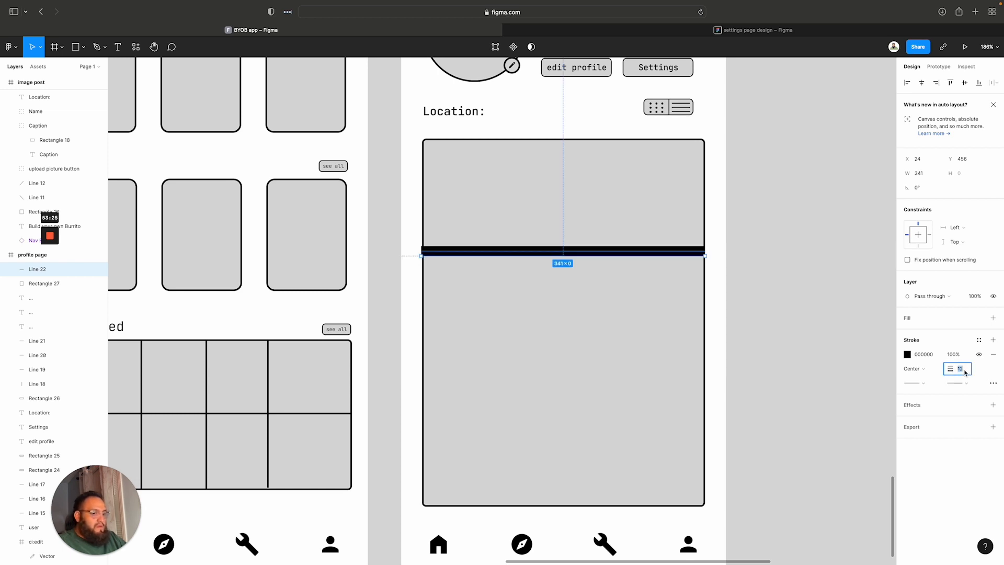
key(Return)
click(526, 326)
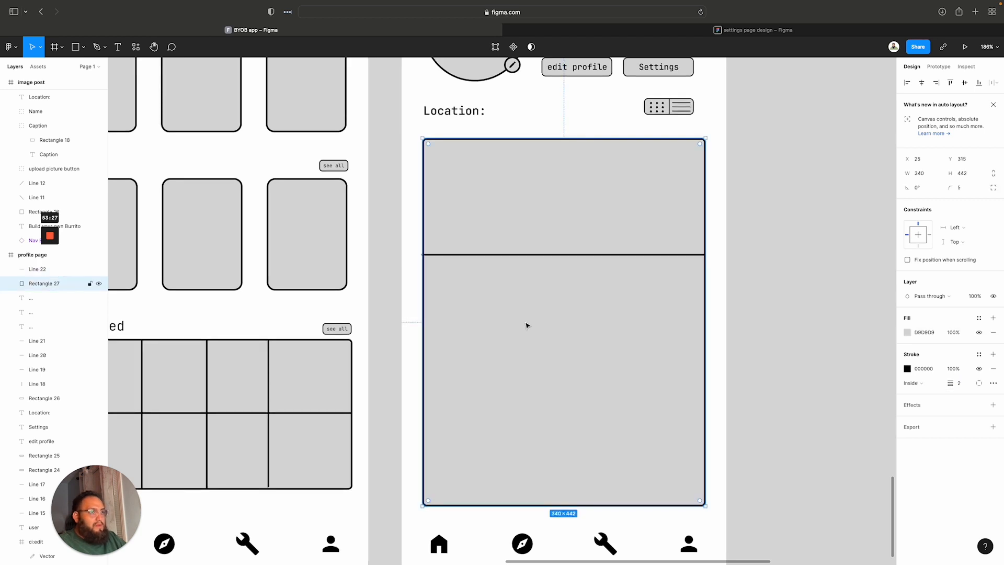
Pull the horizontal line's left endpoint in so it ends on the rectangle's left border
scroll(417, 262, down, 3)
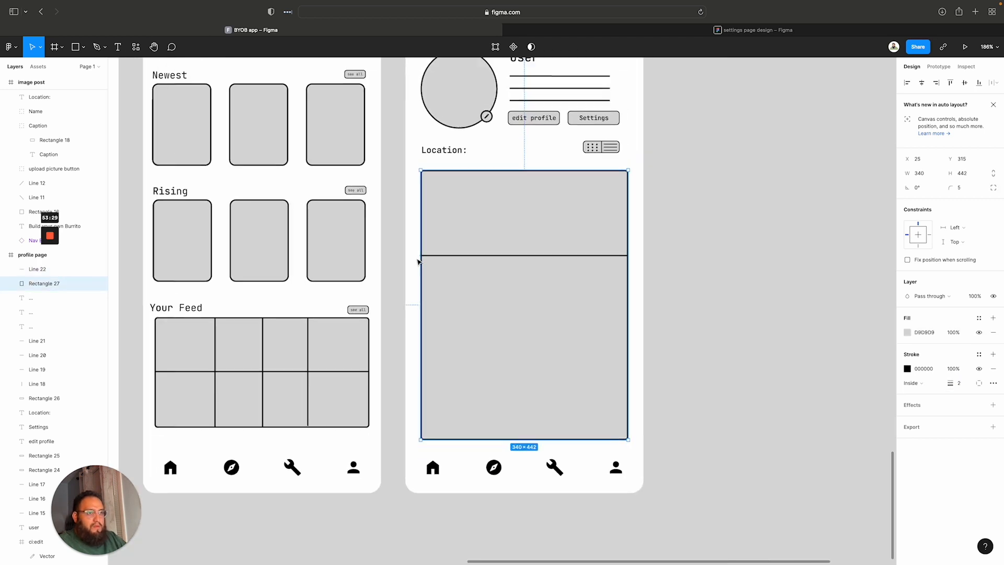
scroll(417, 262, up, 15)
scroll(564, 209, up, 2)
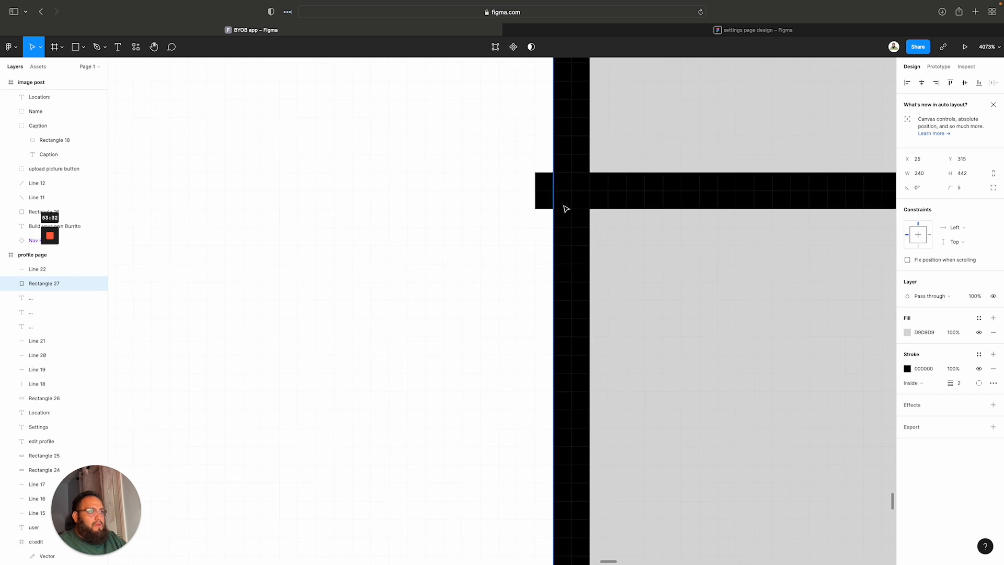
click(545, 197)
scroll(544, 199, up, 2)
double_click(543, 198)
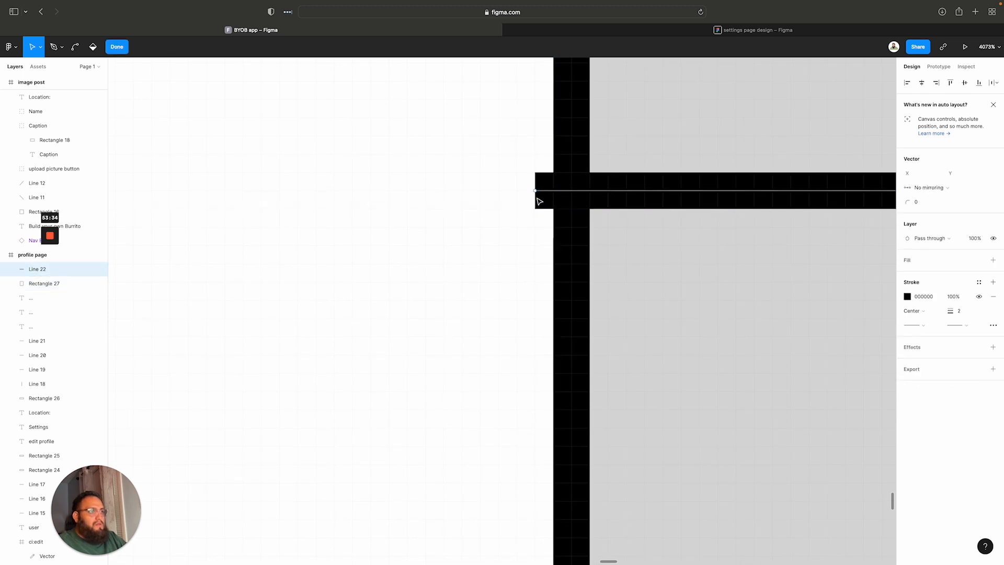
drag(538, 195, 551, 196)
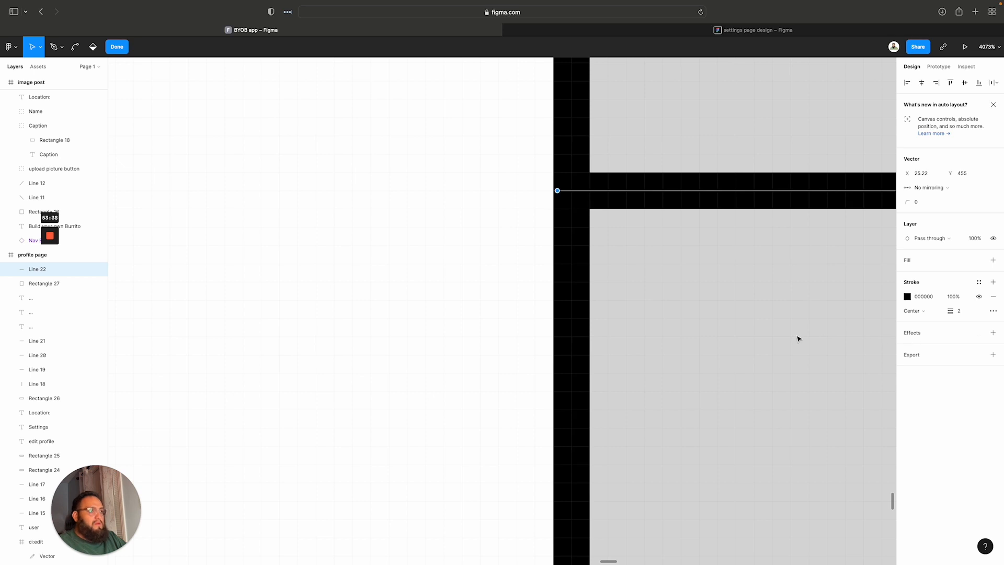
Duplicate the horizontal line further down the rectangle to divide it into three rows, and finish editing the line
scroll(797, 339, down, 2)
scroll(797, 340, up, 1)
scroll(796, 339, up, 3)
scroll(795, 339, down, 5)
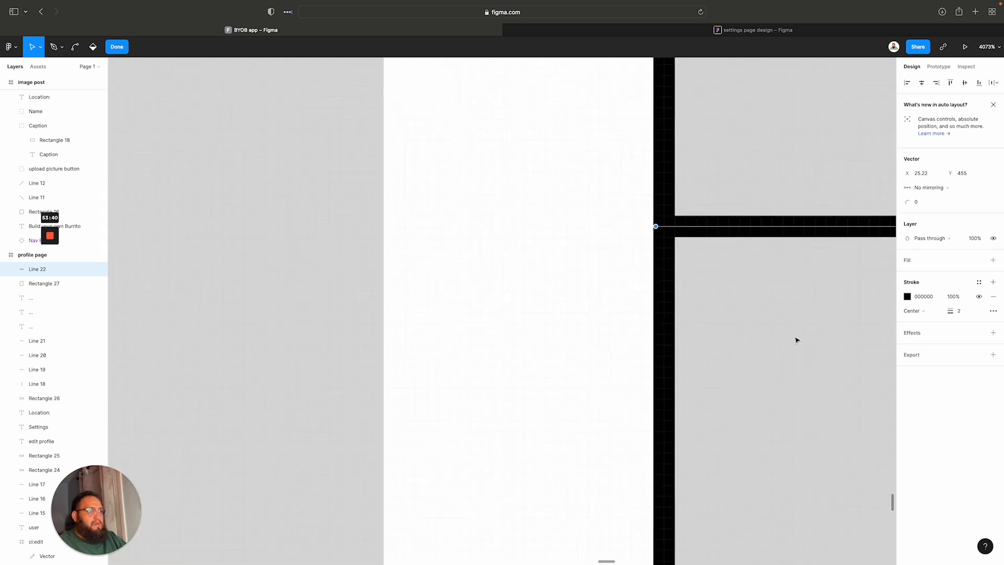
scroll(796, 339, down, 10)
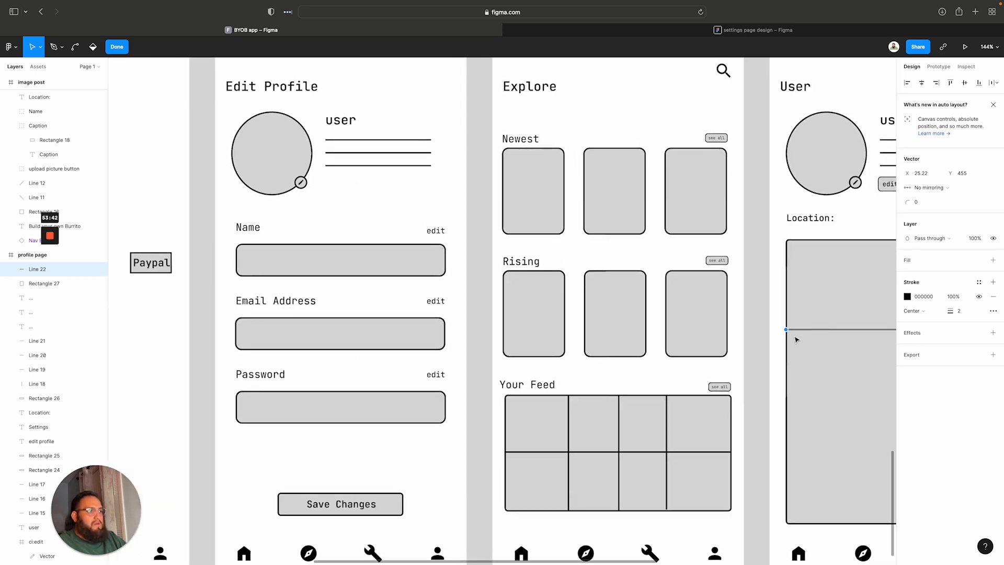
scroll(784, 366, up, 2)
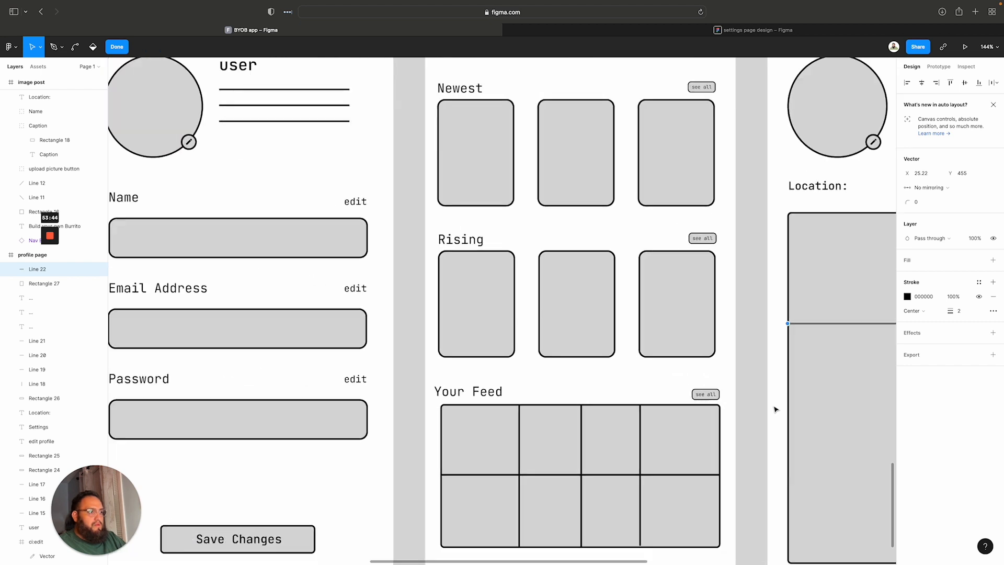
scroll(774, 409, right, 10)
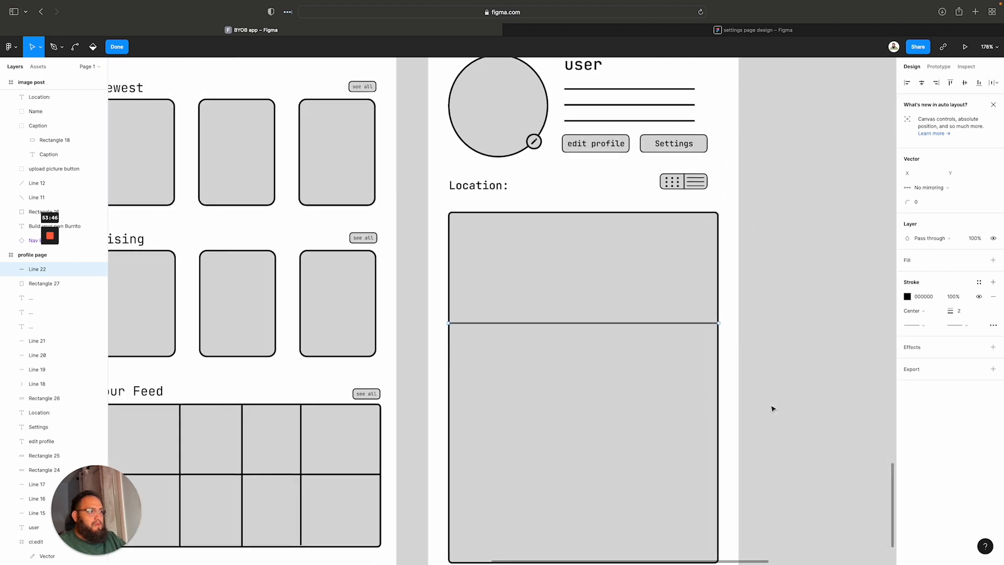
scroll(772, 408, down, 3)
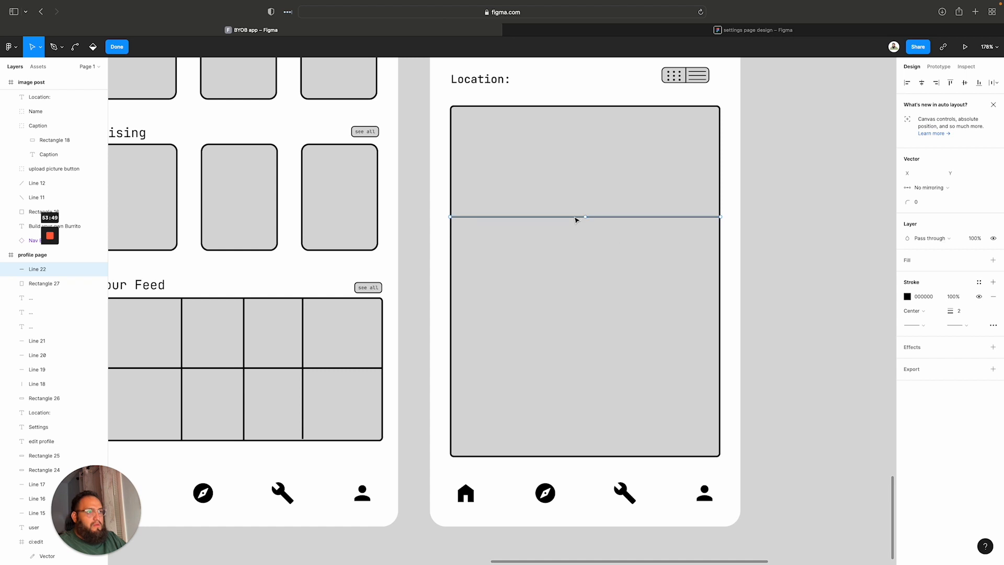
drag(576, 218, 577, 345)
scroll(576, 344, left, 1)
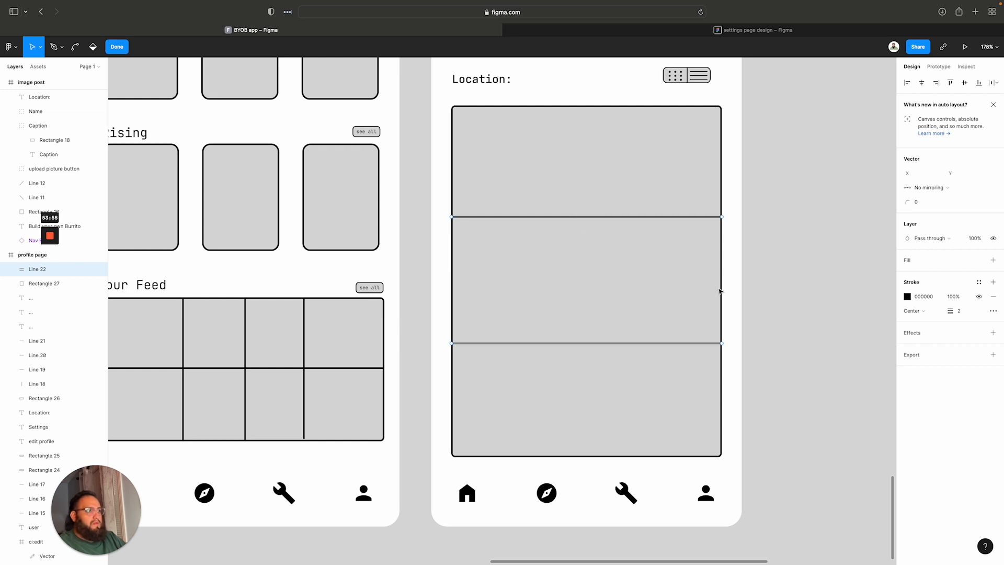
key(Escape)
key(Escape)
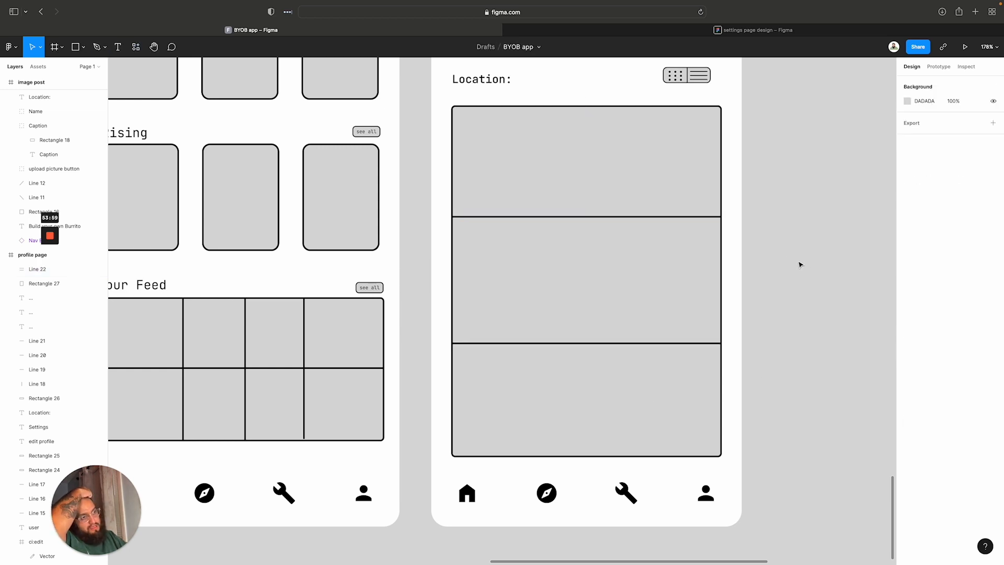
key(l)
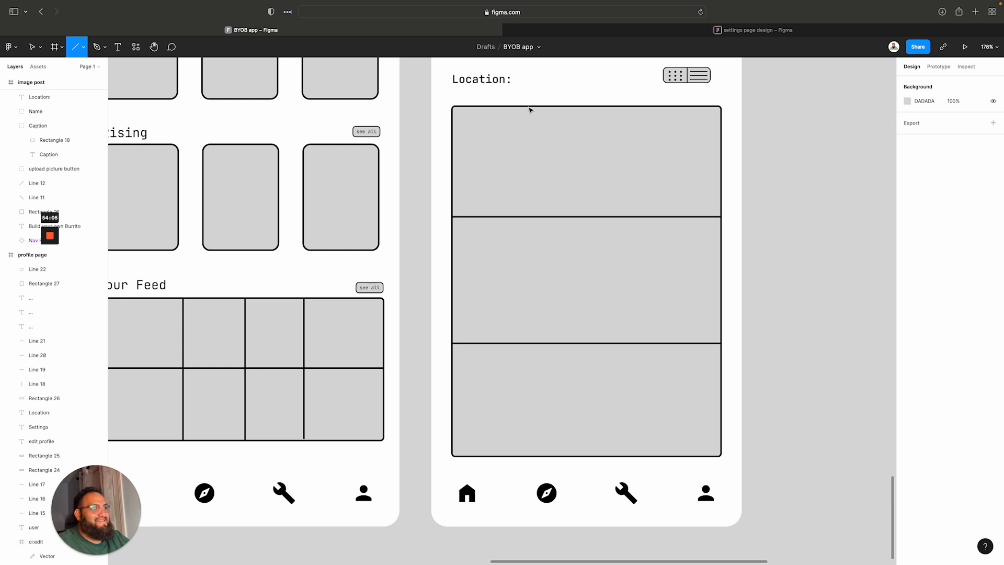
mouse_move(529, 107)
mouse_down()
mouse_move(529, 217)
mouse_move(574, 463)
mouse_up()
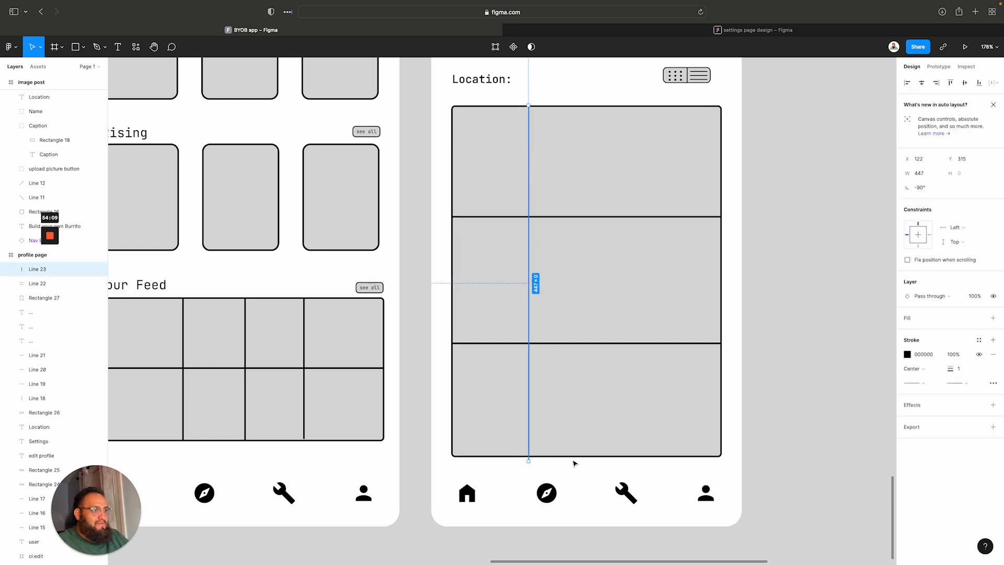
scroll(574, 463, left, 1)
key(super+z)
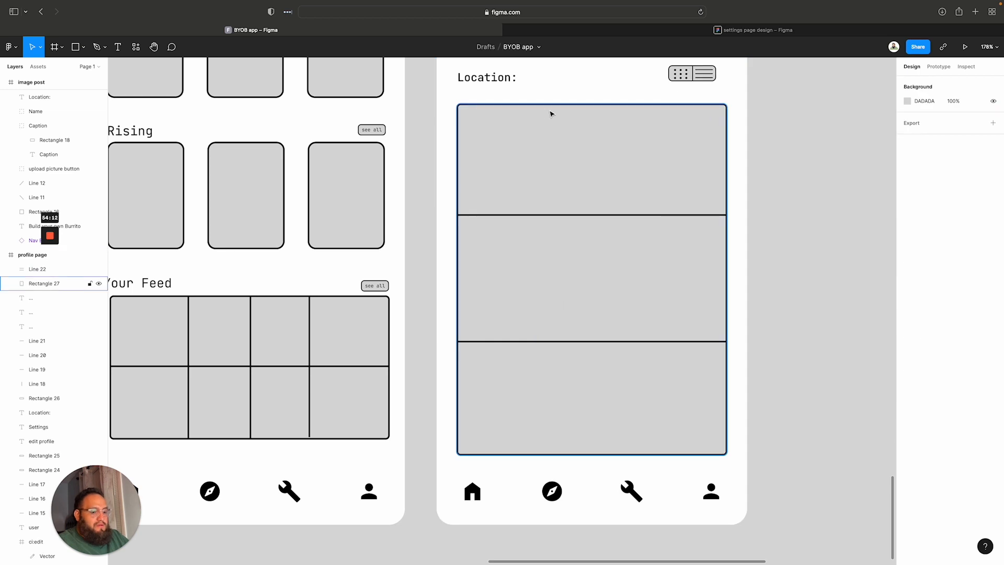
Draw a vertical line about 438 long down the left part of the rectangle as a column divider, with stroke weight 2
key(l)
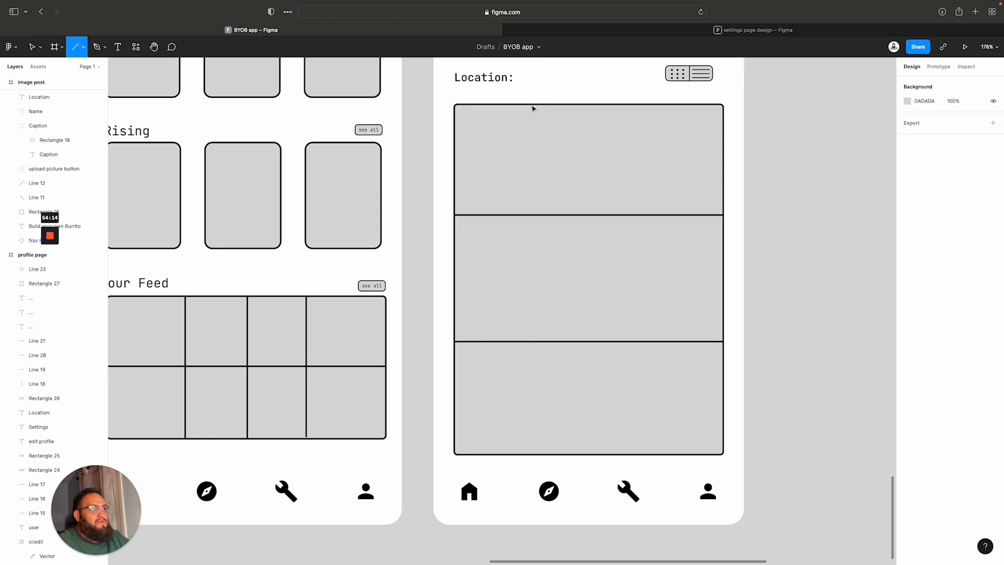
drag(532, 109, 551, 454)
drag(952, 369, 955, 369)
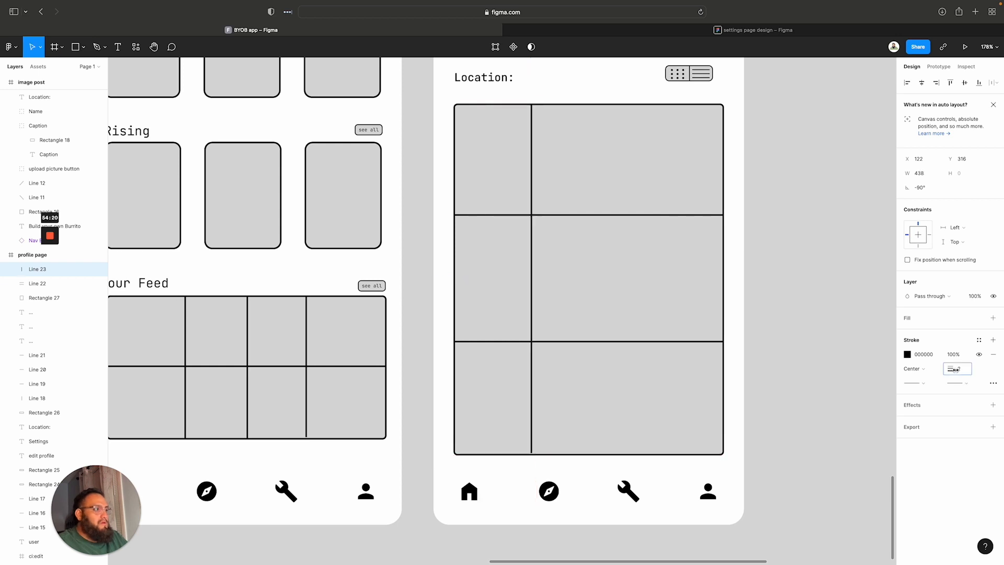
scroll(574, 235, left, 1)
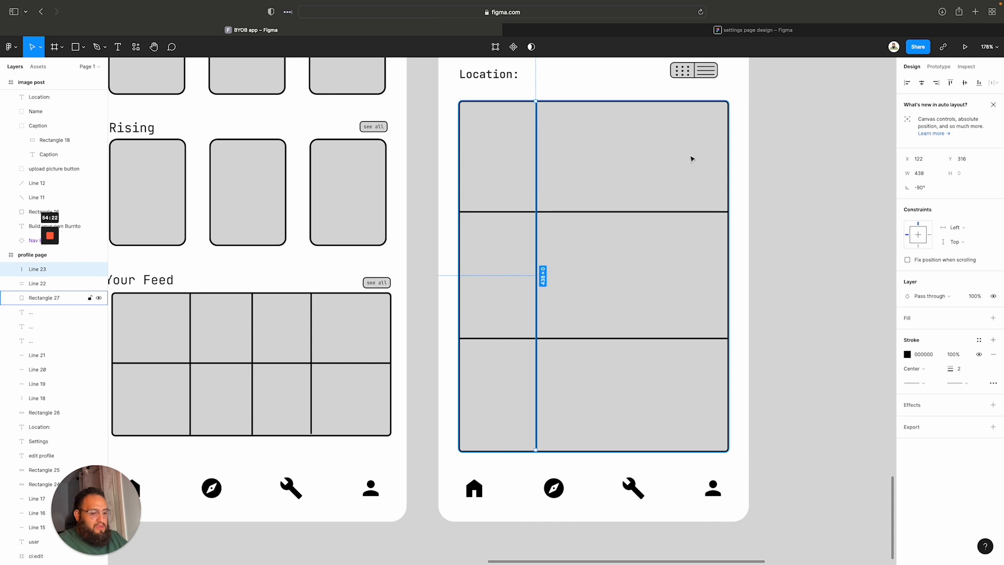
Draw a second vertical divider about 439 long down the right part of the profile page's large rectangle, with stroke weight 2
key(l)
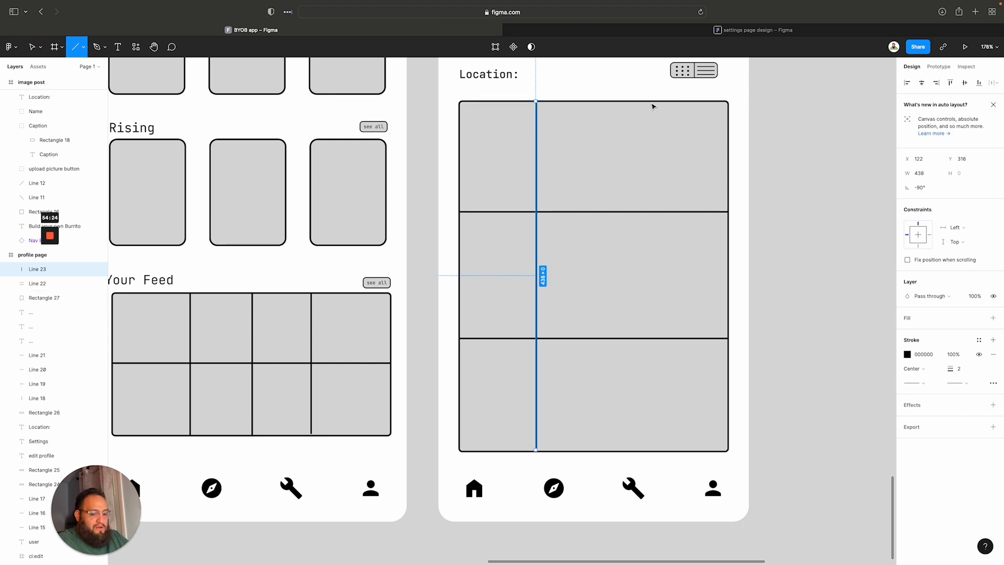
mouse_move(644, 101)
mouse_down()
mouse_move(643, 365)
mouse_move(677, 446)
mouse_move(692, 441)
mouse_up()
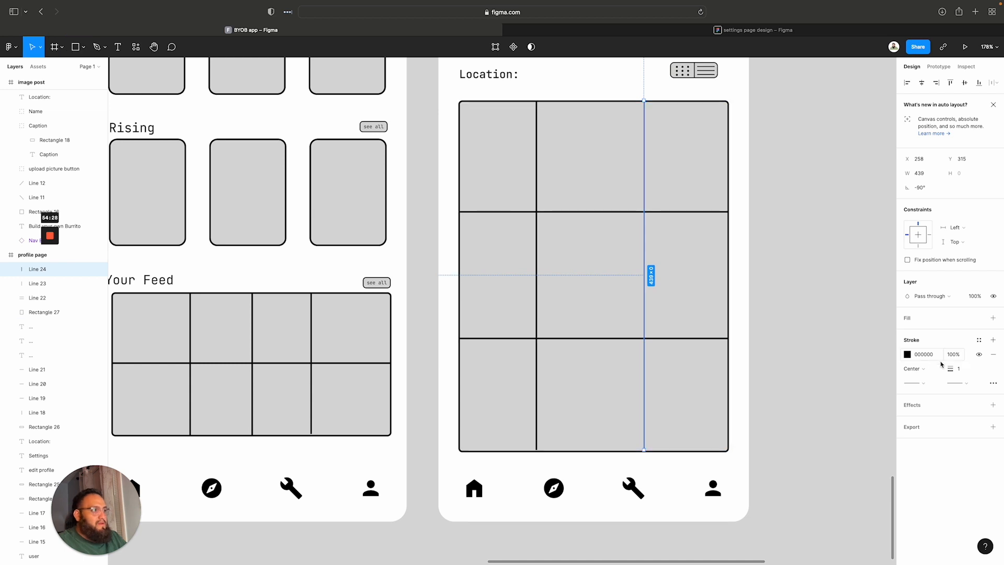
drag(950, 369, 950, 369)
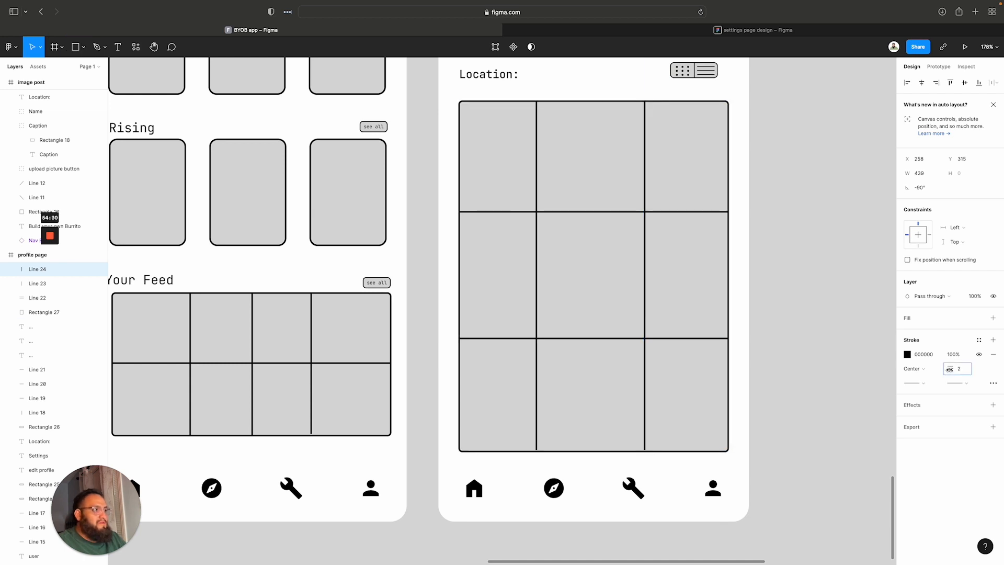
click(776, 383)
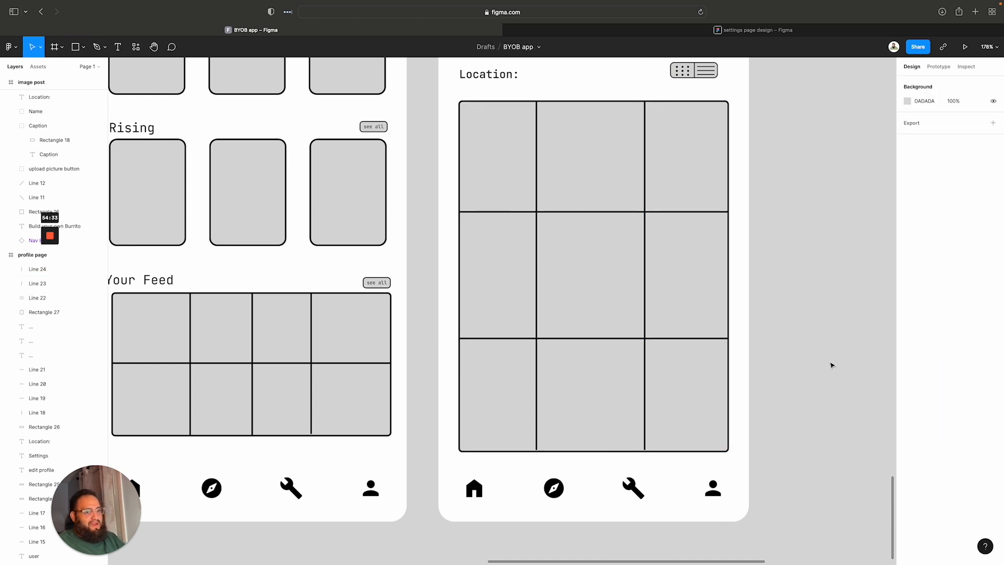
Check the profile page's image grid up close and review both rows of wireframes from the splash page to the profile page
scroll(771, 361, down, 10)
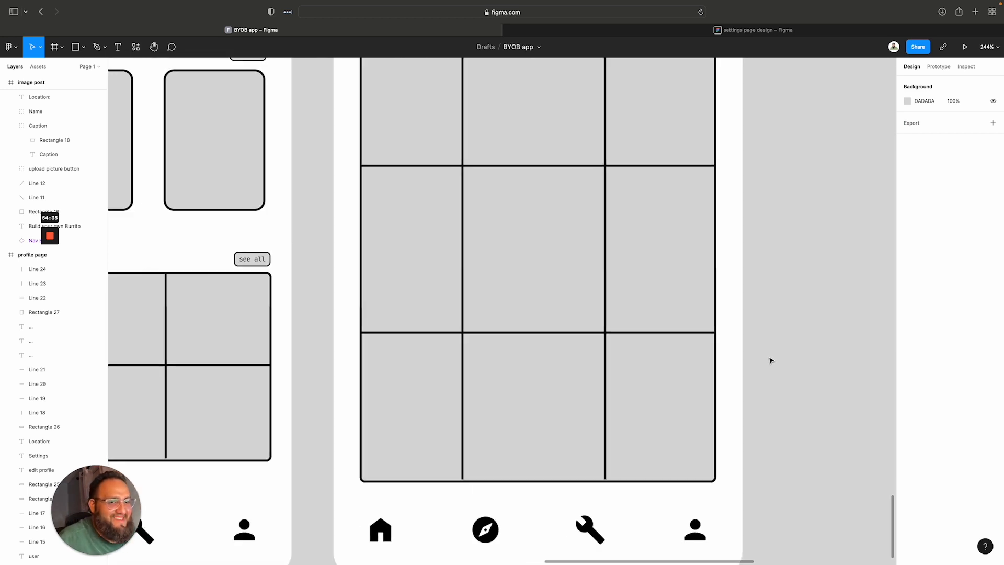
scroll(822, 350, up, 4)
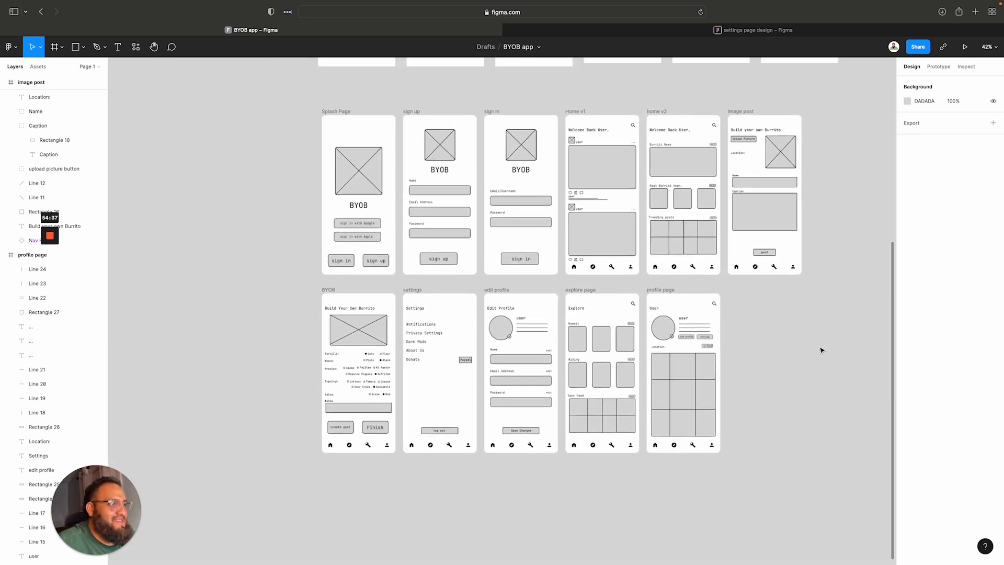
scroll(820, 350, down, 2)
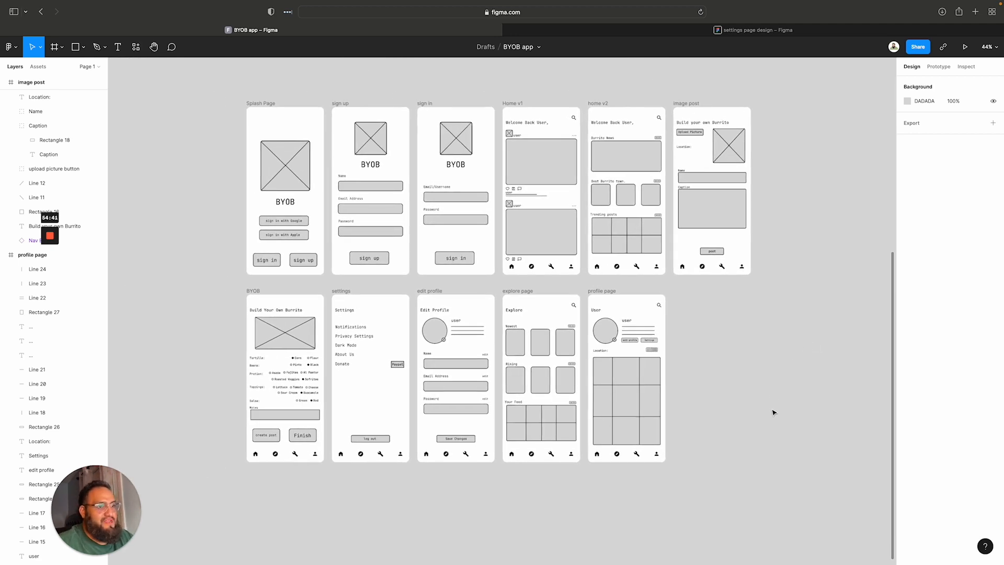
scroll(774, 413, up, 4)
scroll(774, 412, down, 3)
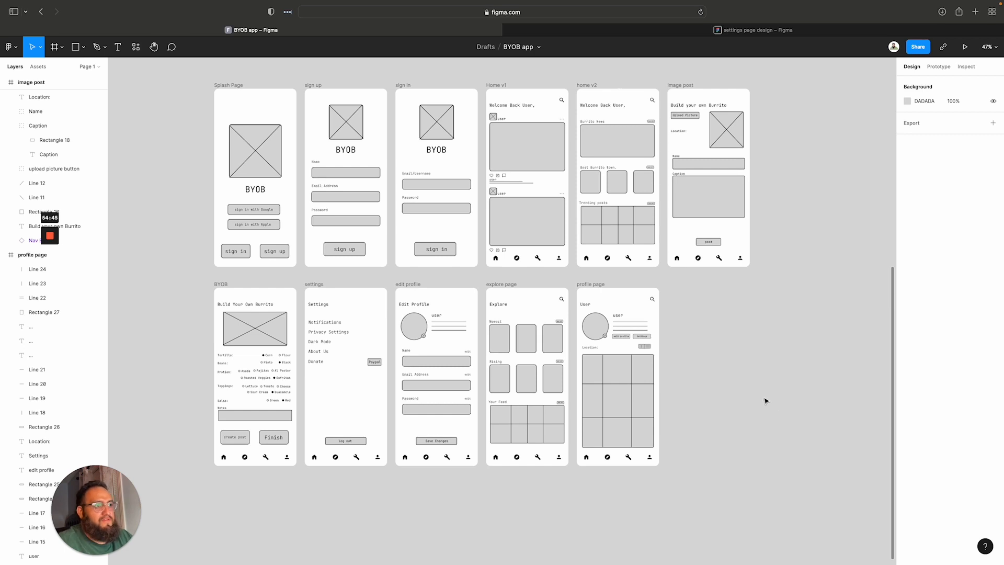
scroll(765, 401, down, 5)
scroll(765, 401, up, 4)
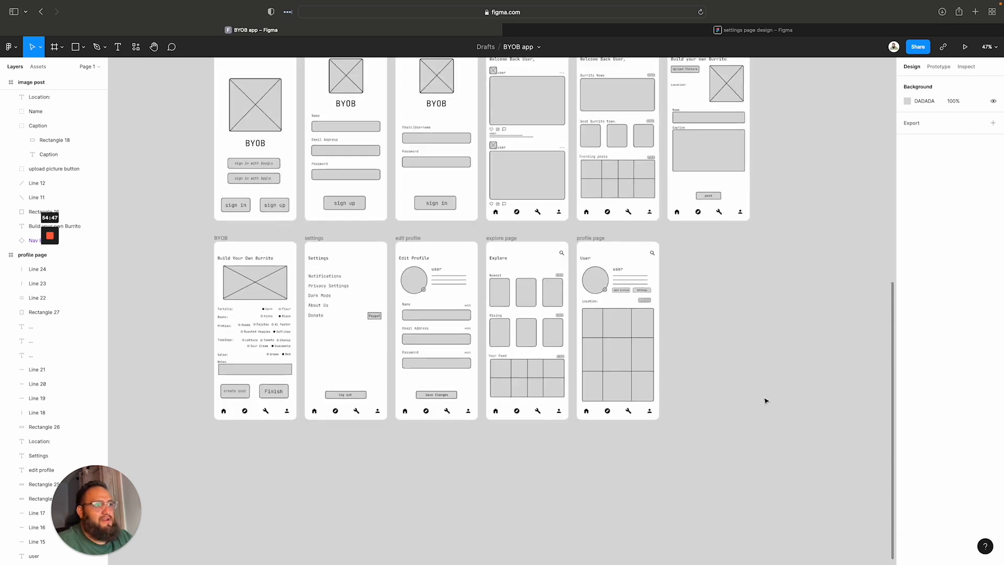
scroll(765, 401, up, 3)
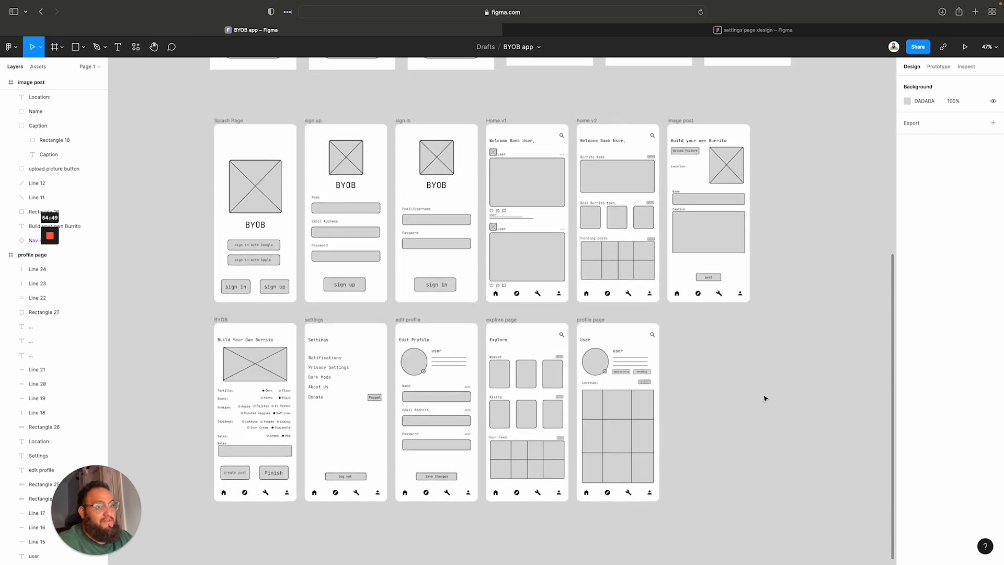
scroll(750, 395, down, 1)
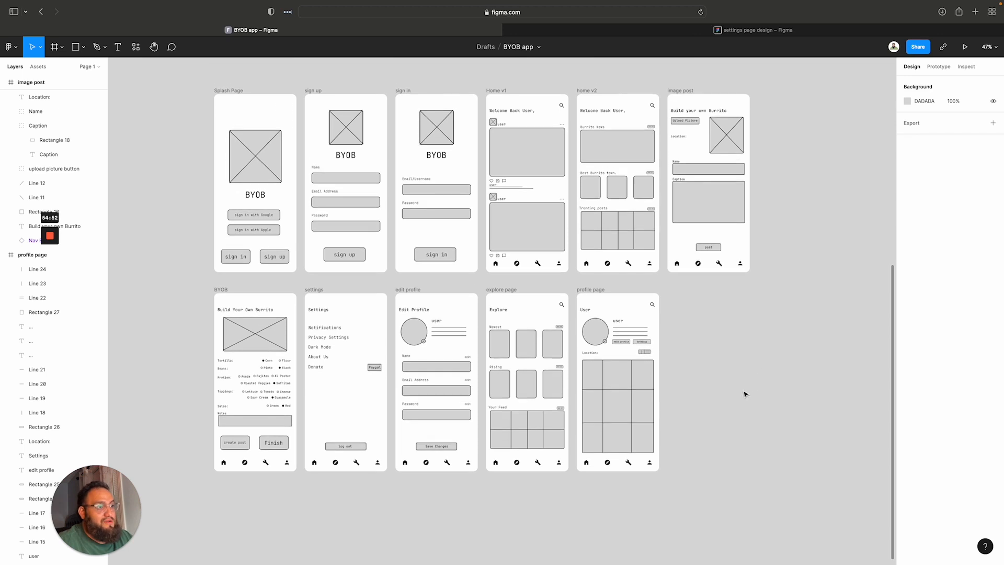
Compare the hand-drawn phone sketches with the matching wireframe screens to check that every page is covered
scroll(745, 394, up, 7)
scroll(746, 393, down, 3)
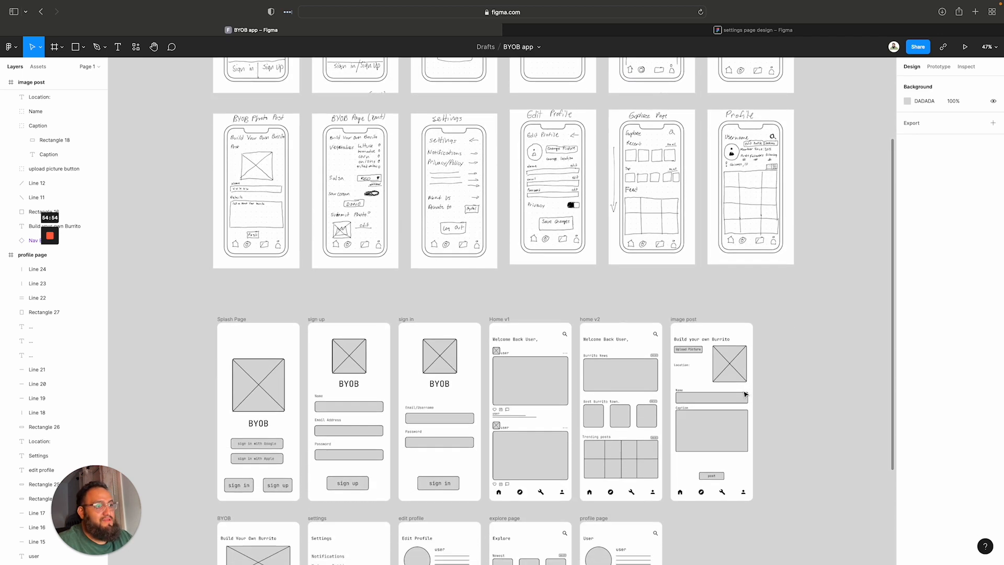
scroll(745, 394, down, 6)
scroll(745, 392, up, 6)
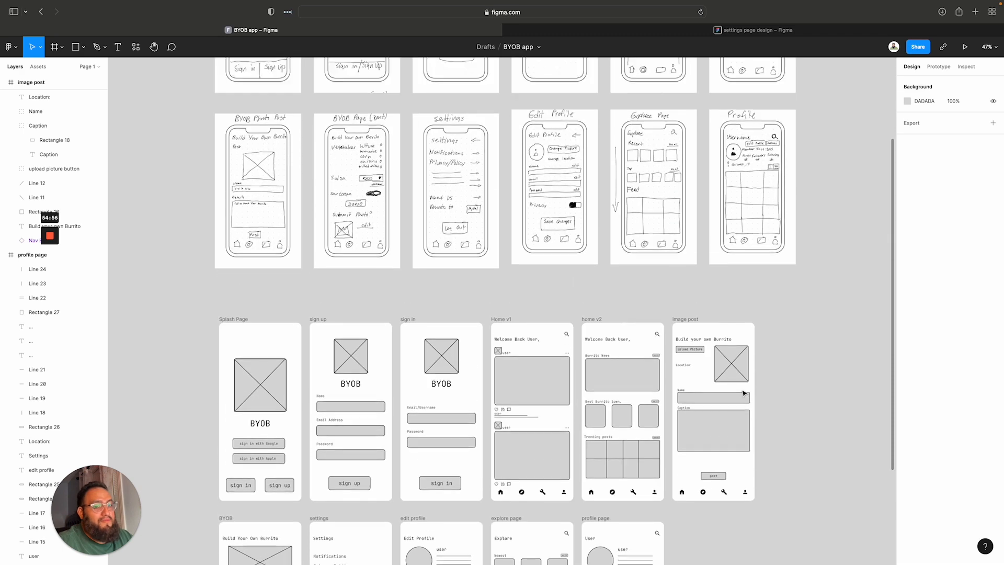
scroll(743, 393, up, 8)
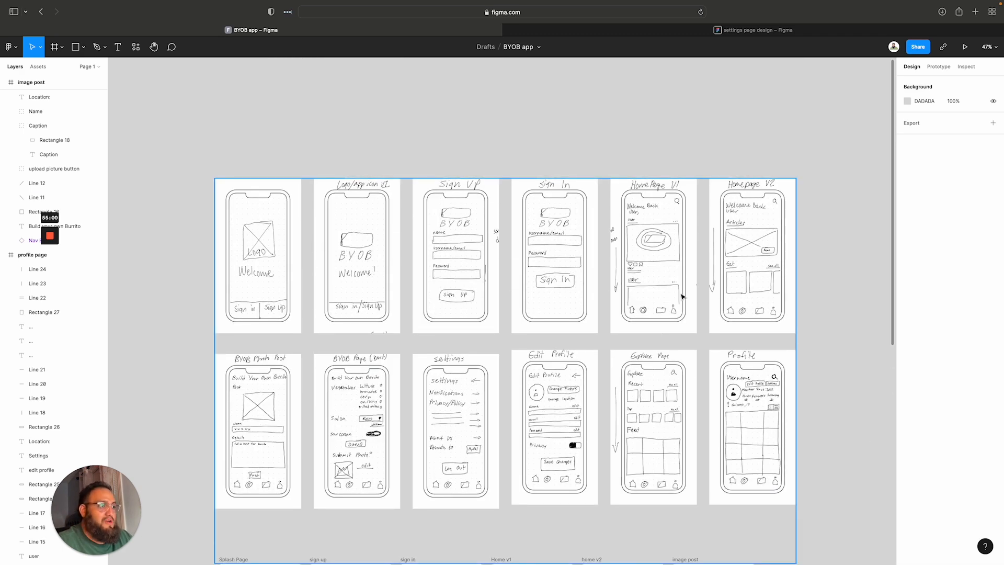
scroll(712, 325, down, 6)
scroll(712, 325, up, 6)
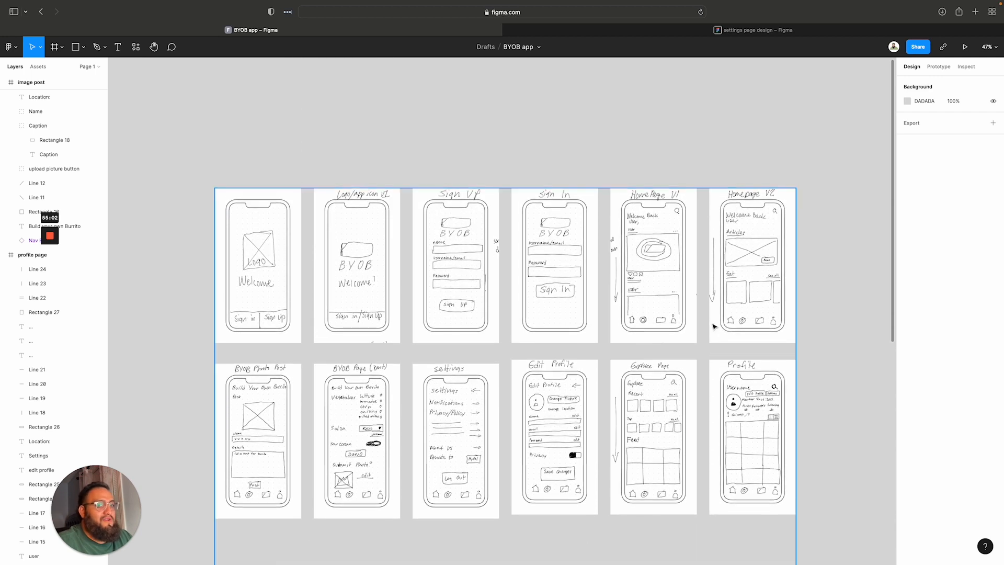
scroll(714, 327, down, 10)
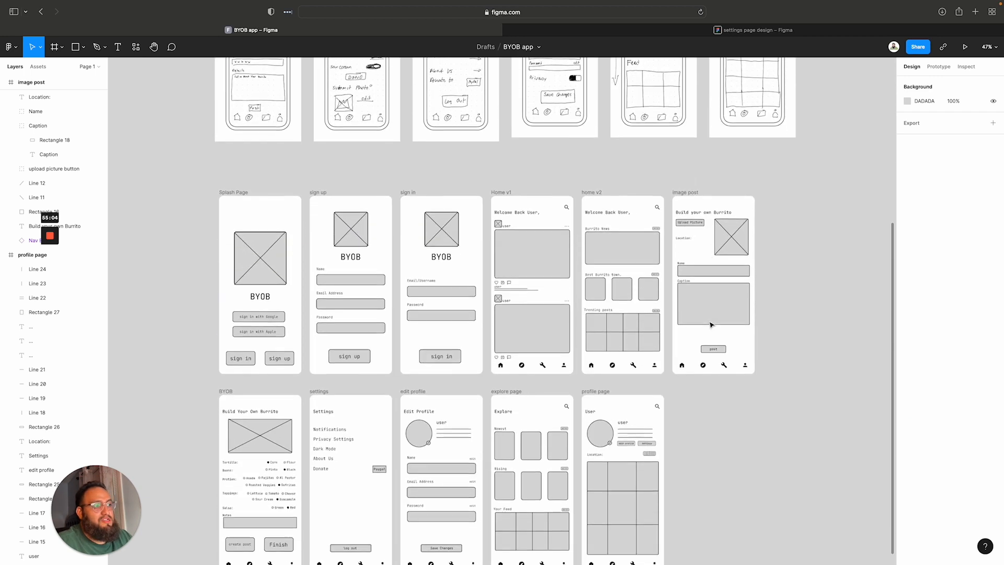
scroll(710, 326, down, 3)
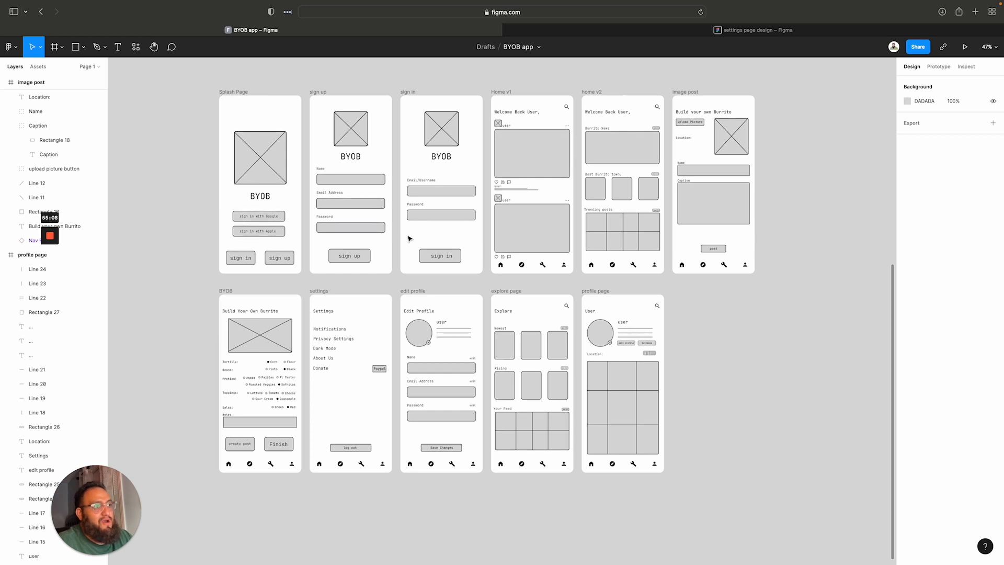
scroll(408, 238, up, 6)
scroll(409, 238, down, 7)
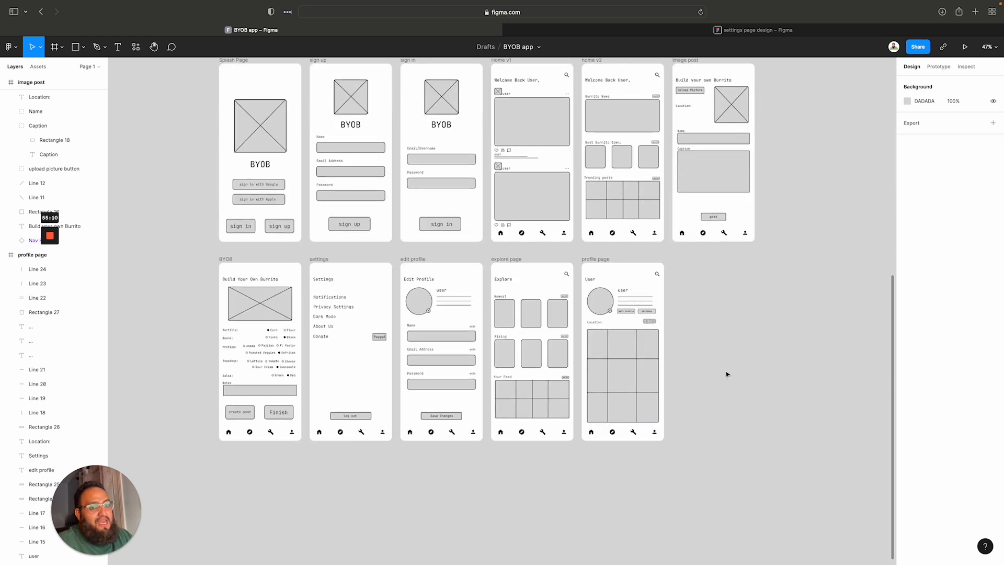
scroll(765, 384, down, 5)
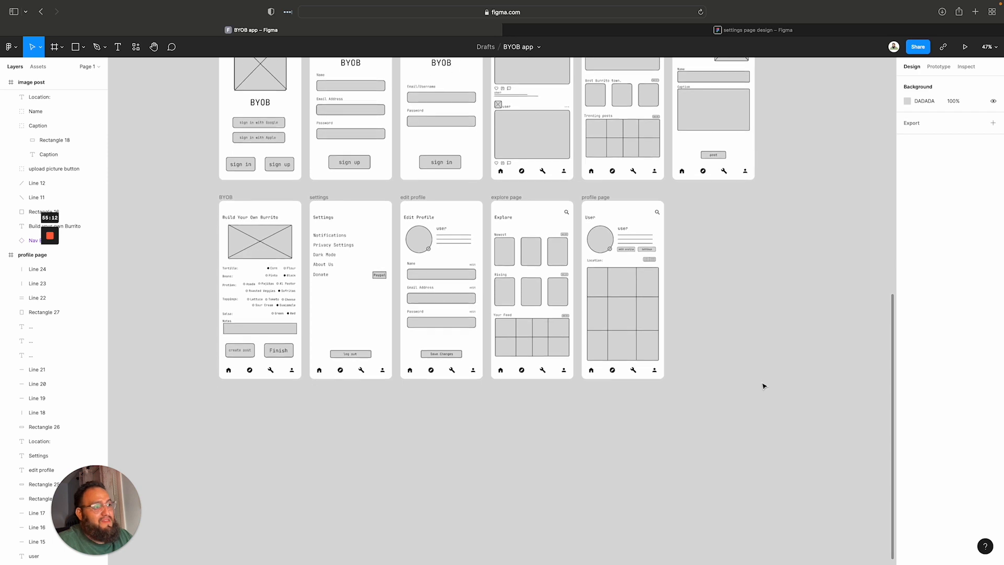
scroll(764, 386, up, 4)
scroll(764, 386, up, 2)
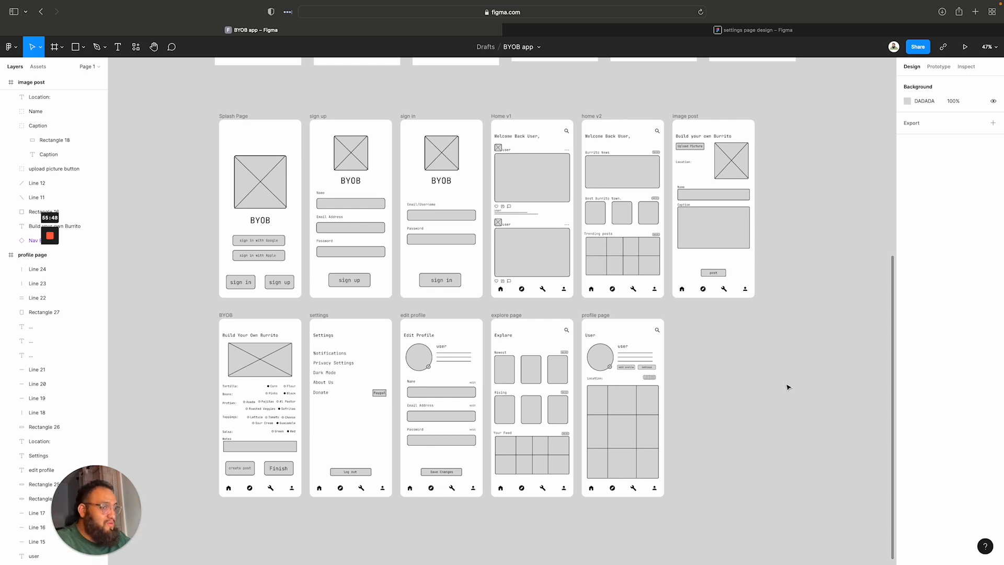
scroll(782, 390, down, 1)
scroll(603, 359, right, 1)
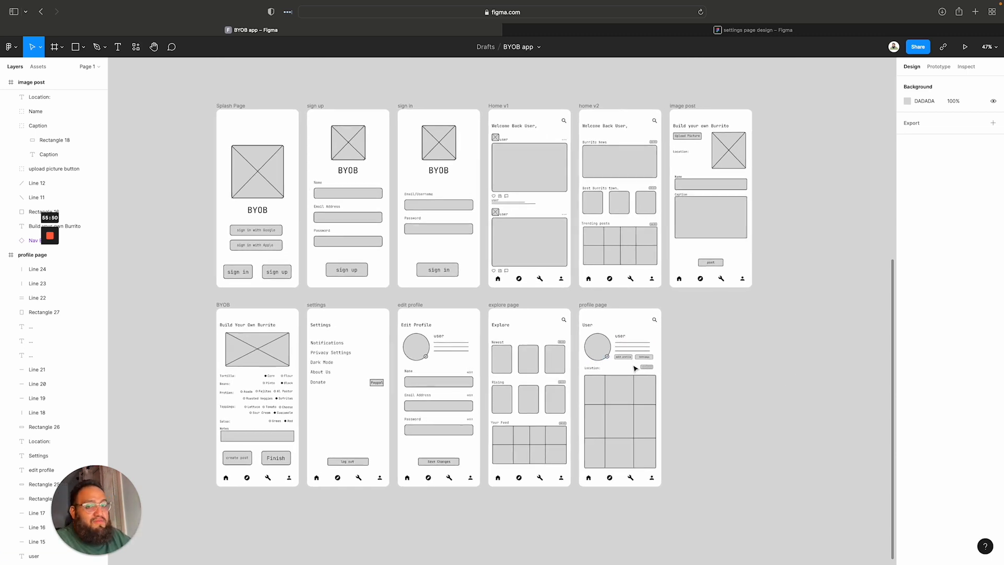